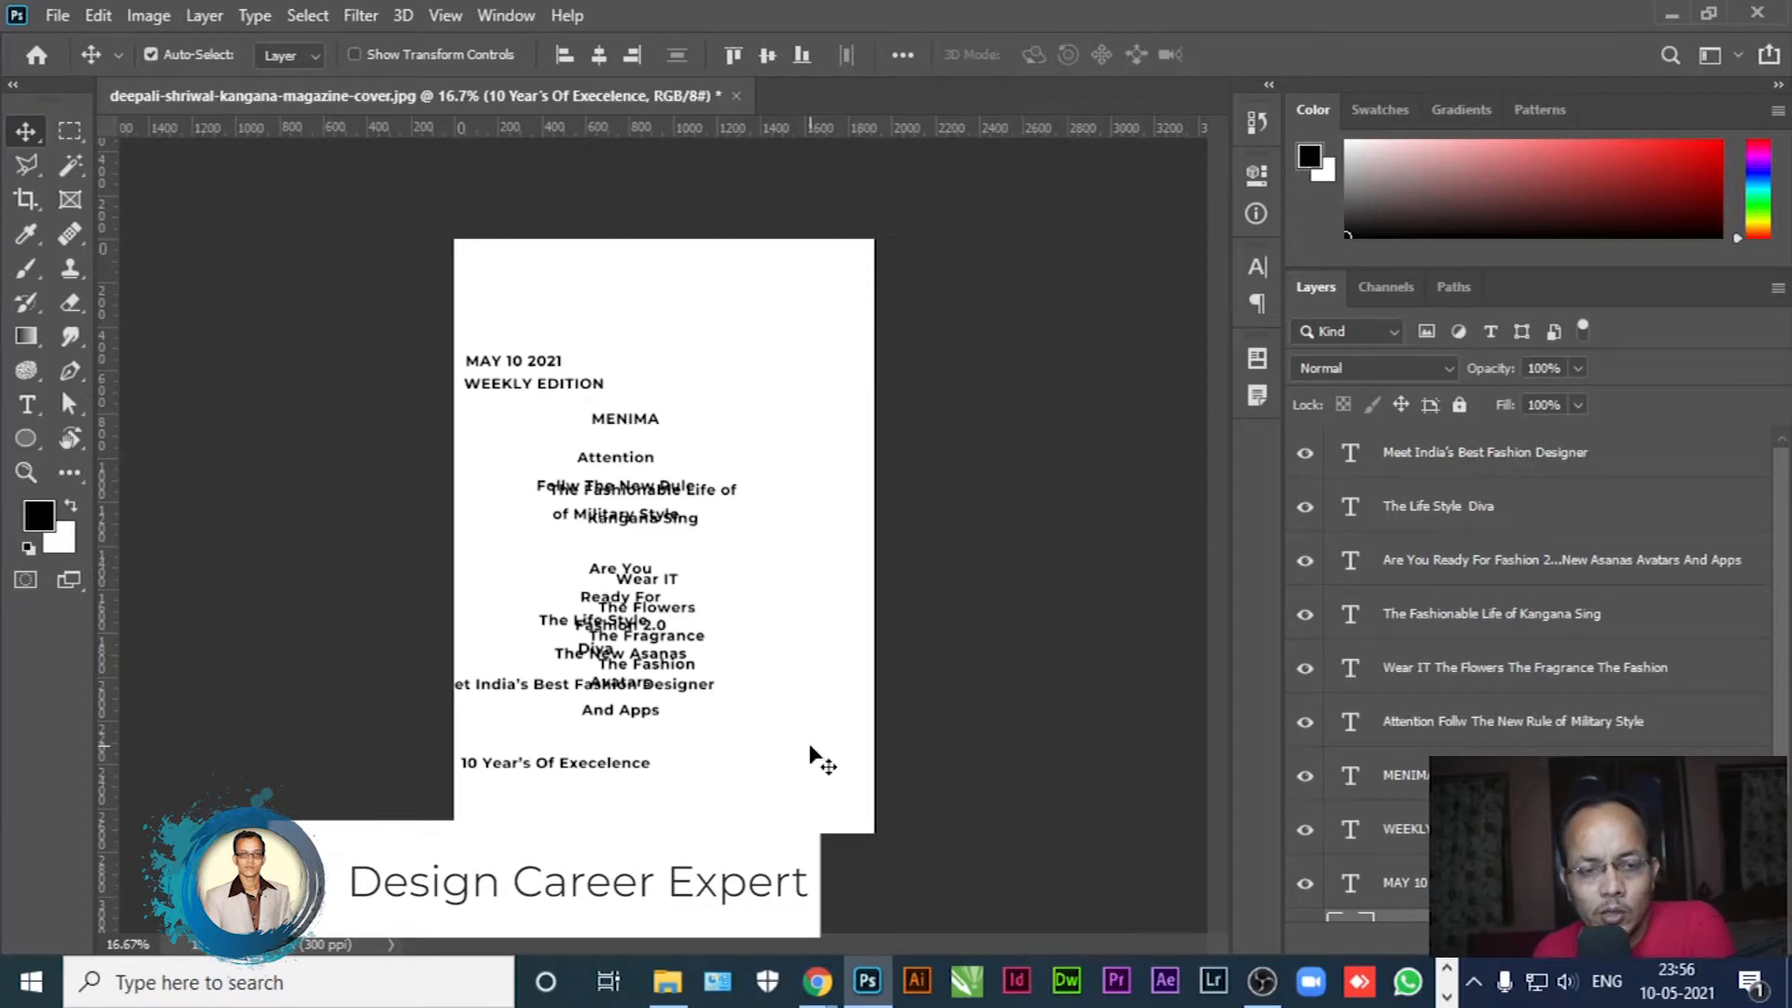
# Create a blank A4 portrait document, 210 × 297 mm at 300 ppi, from the Print presets
pyautogui.click(56, 24)
pyautogui.click(76, 37)
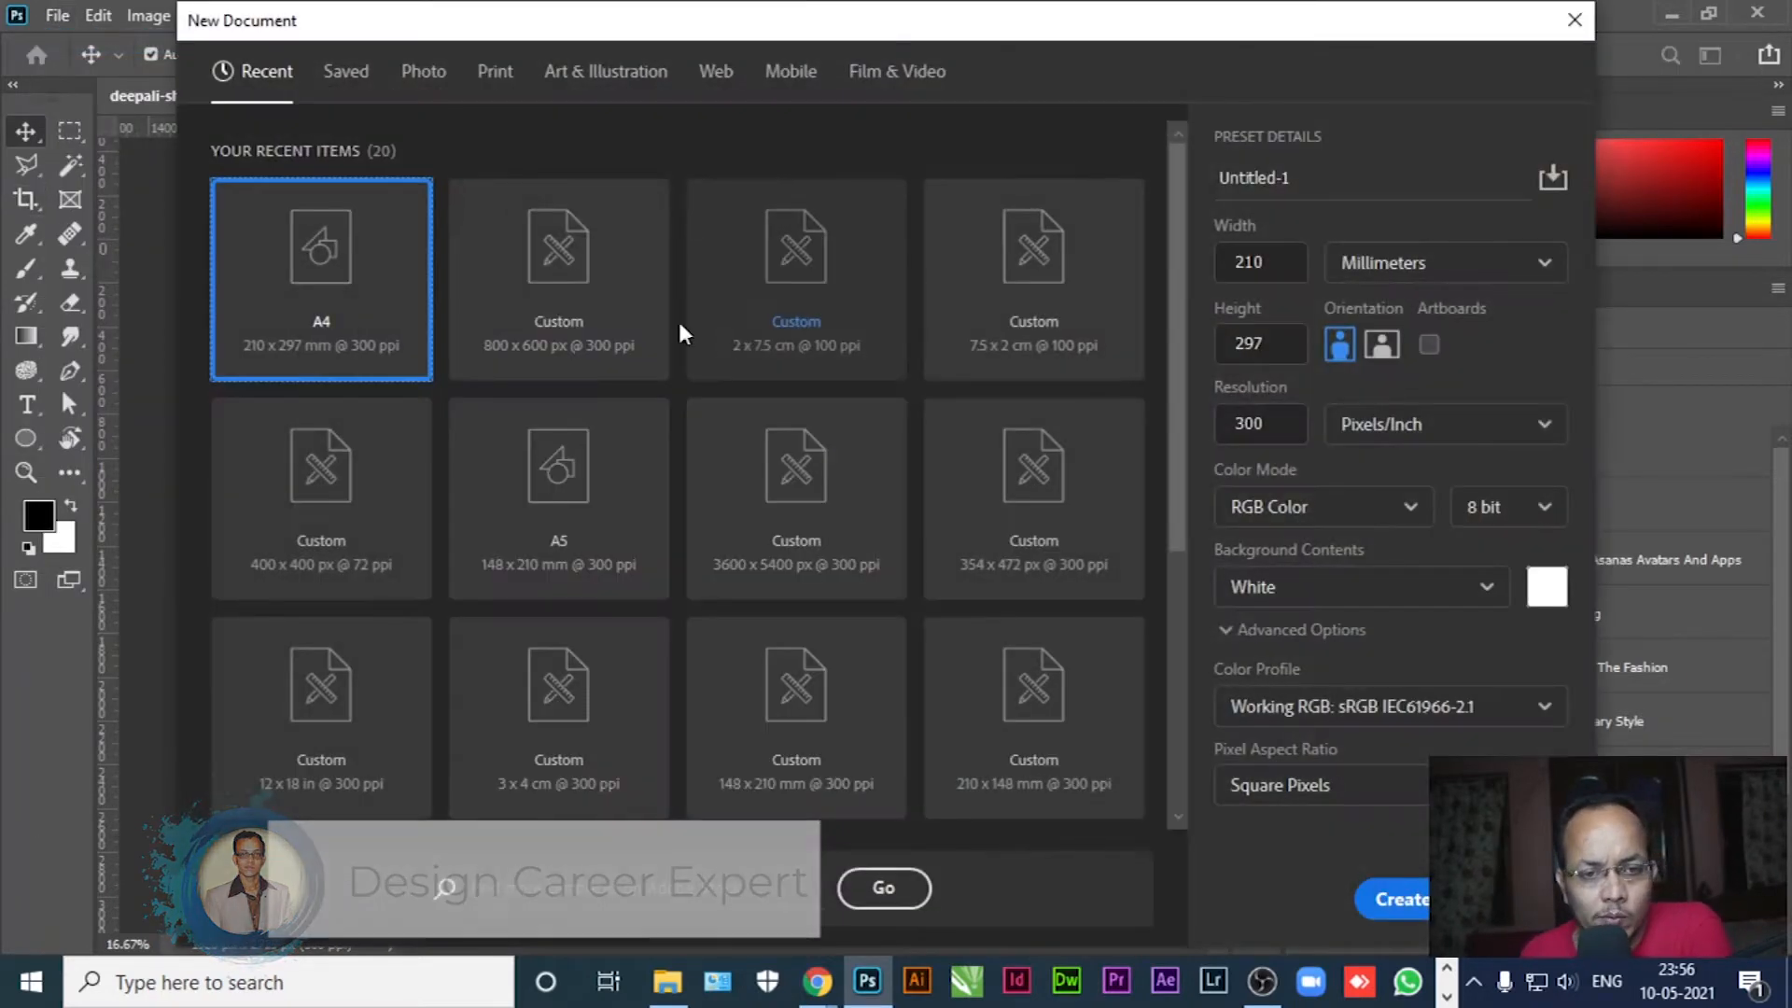
pyautogui.click(441, 76)
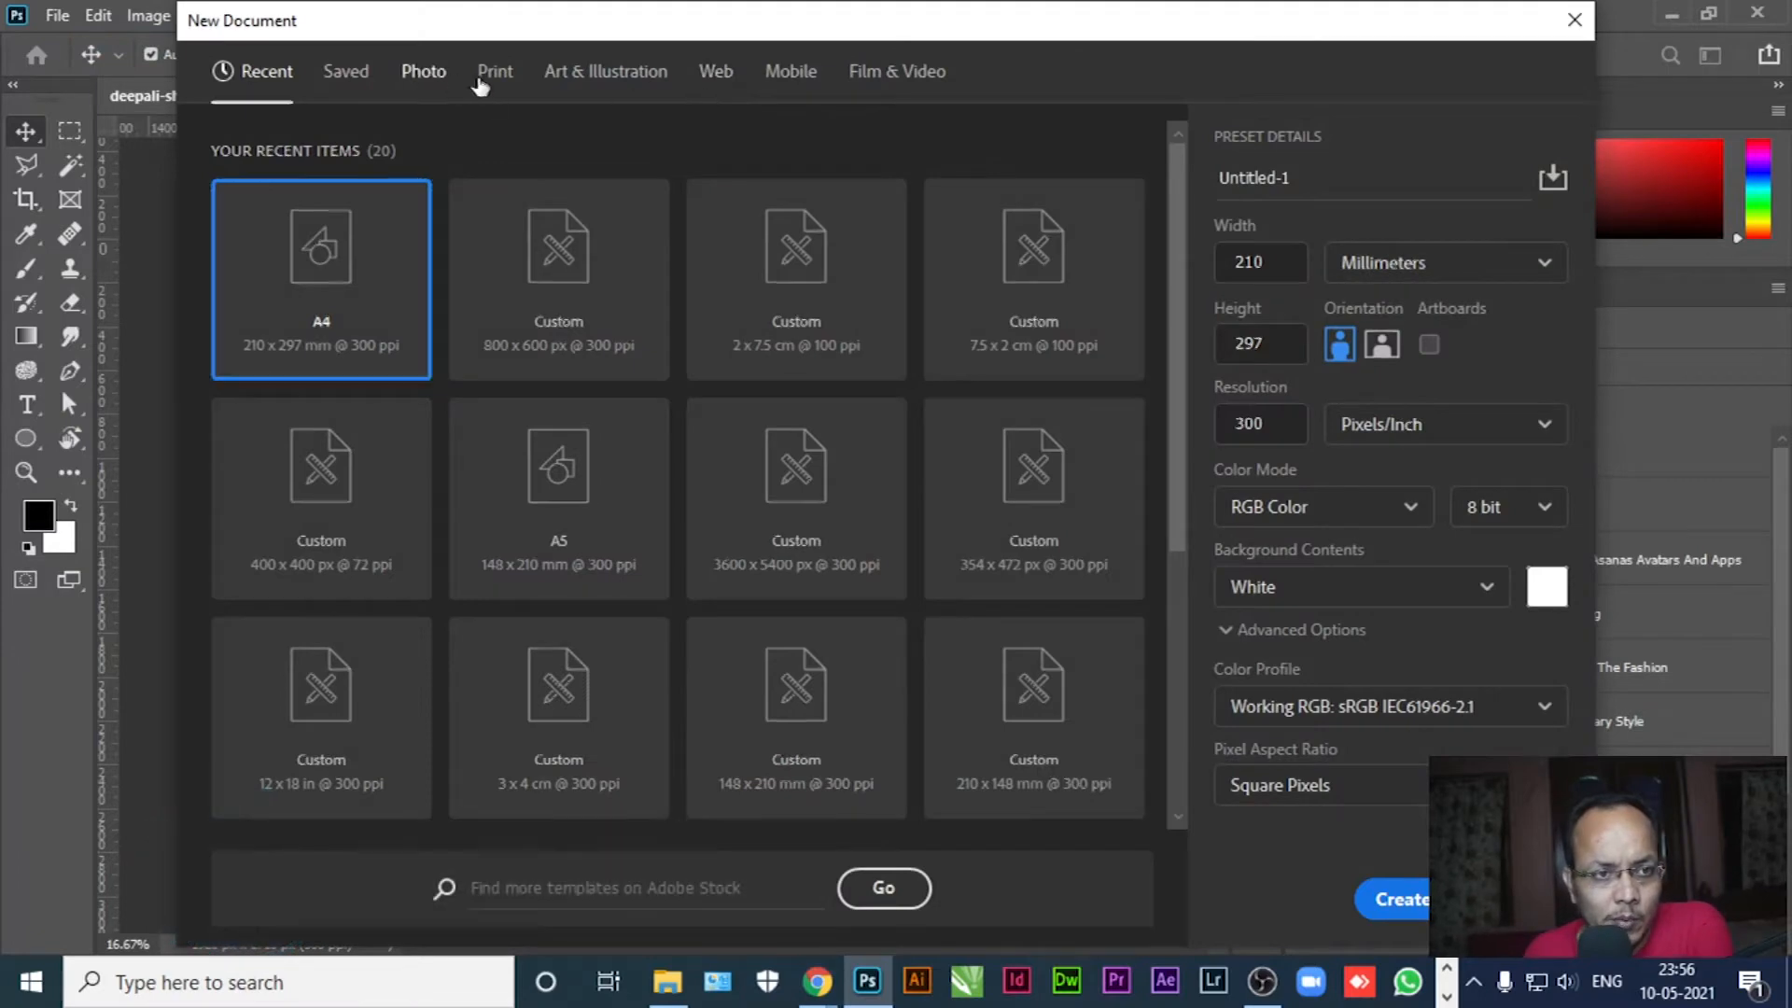
pyautogui.click(485, 80)
pyautogui.click(1036, 322)
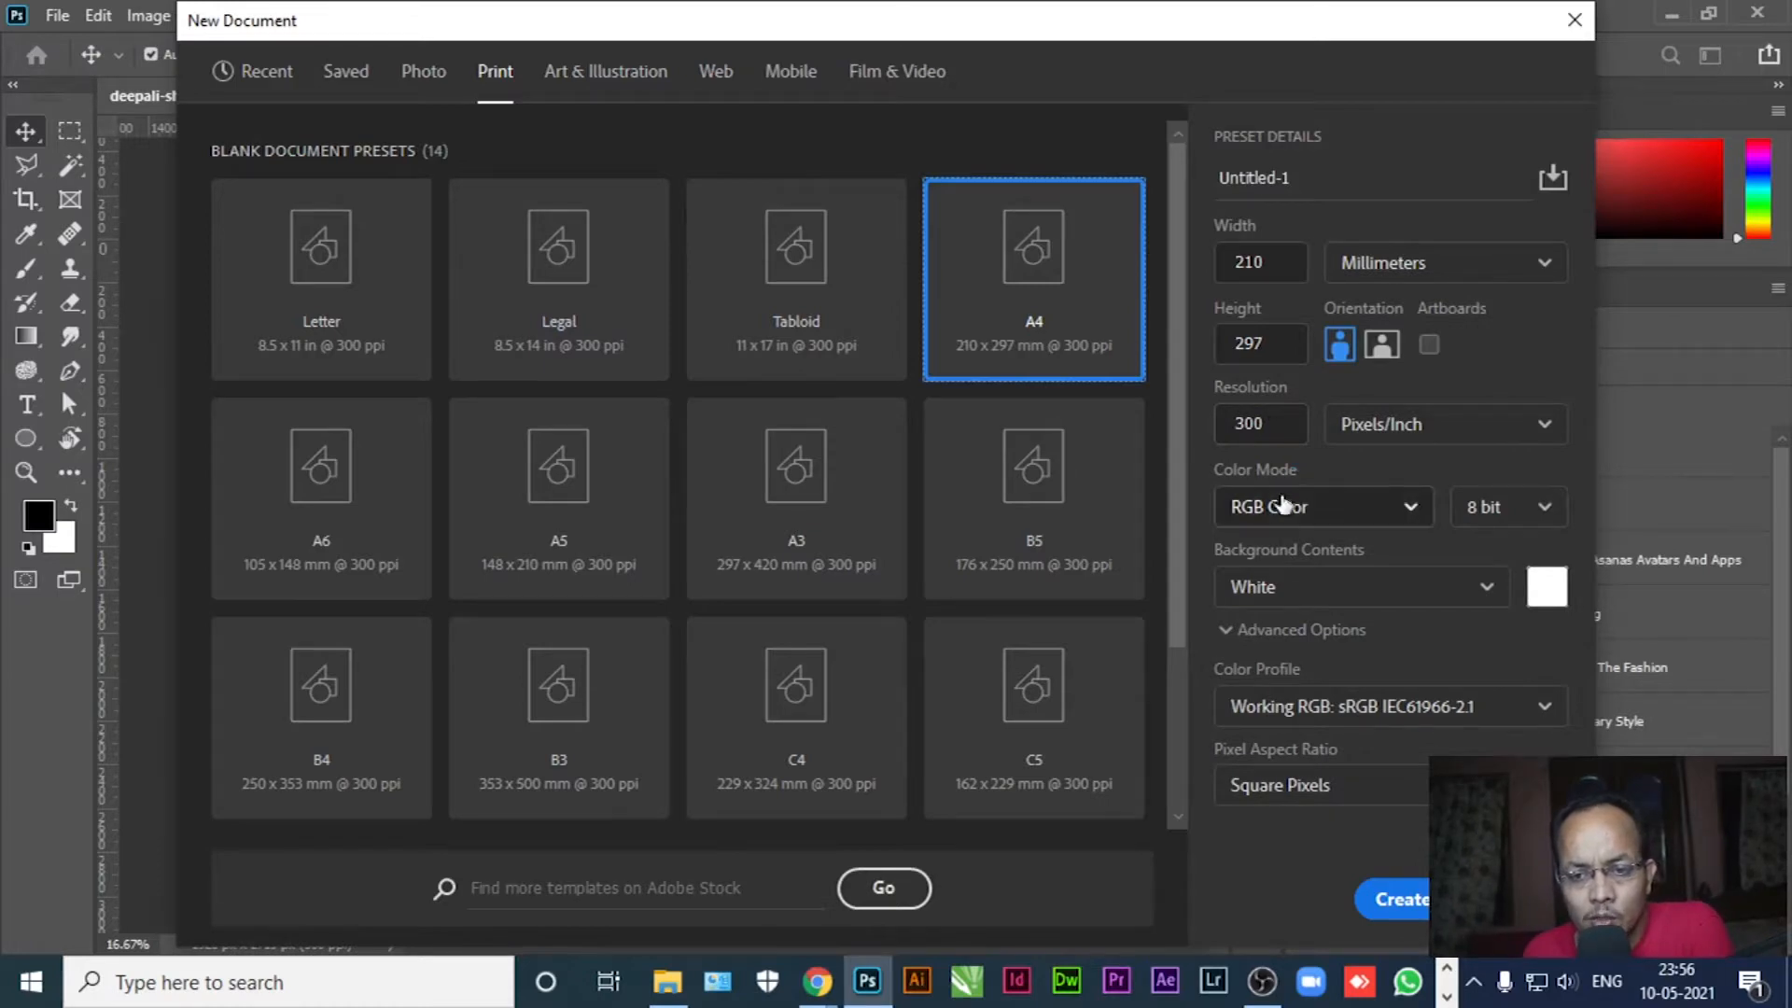
pyautogui.click(1383, 897)
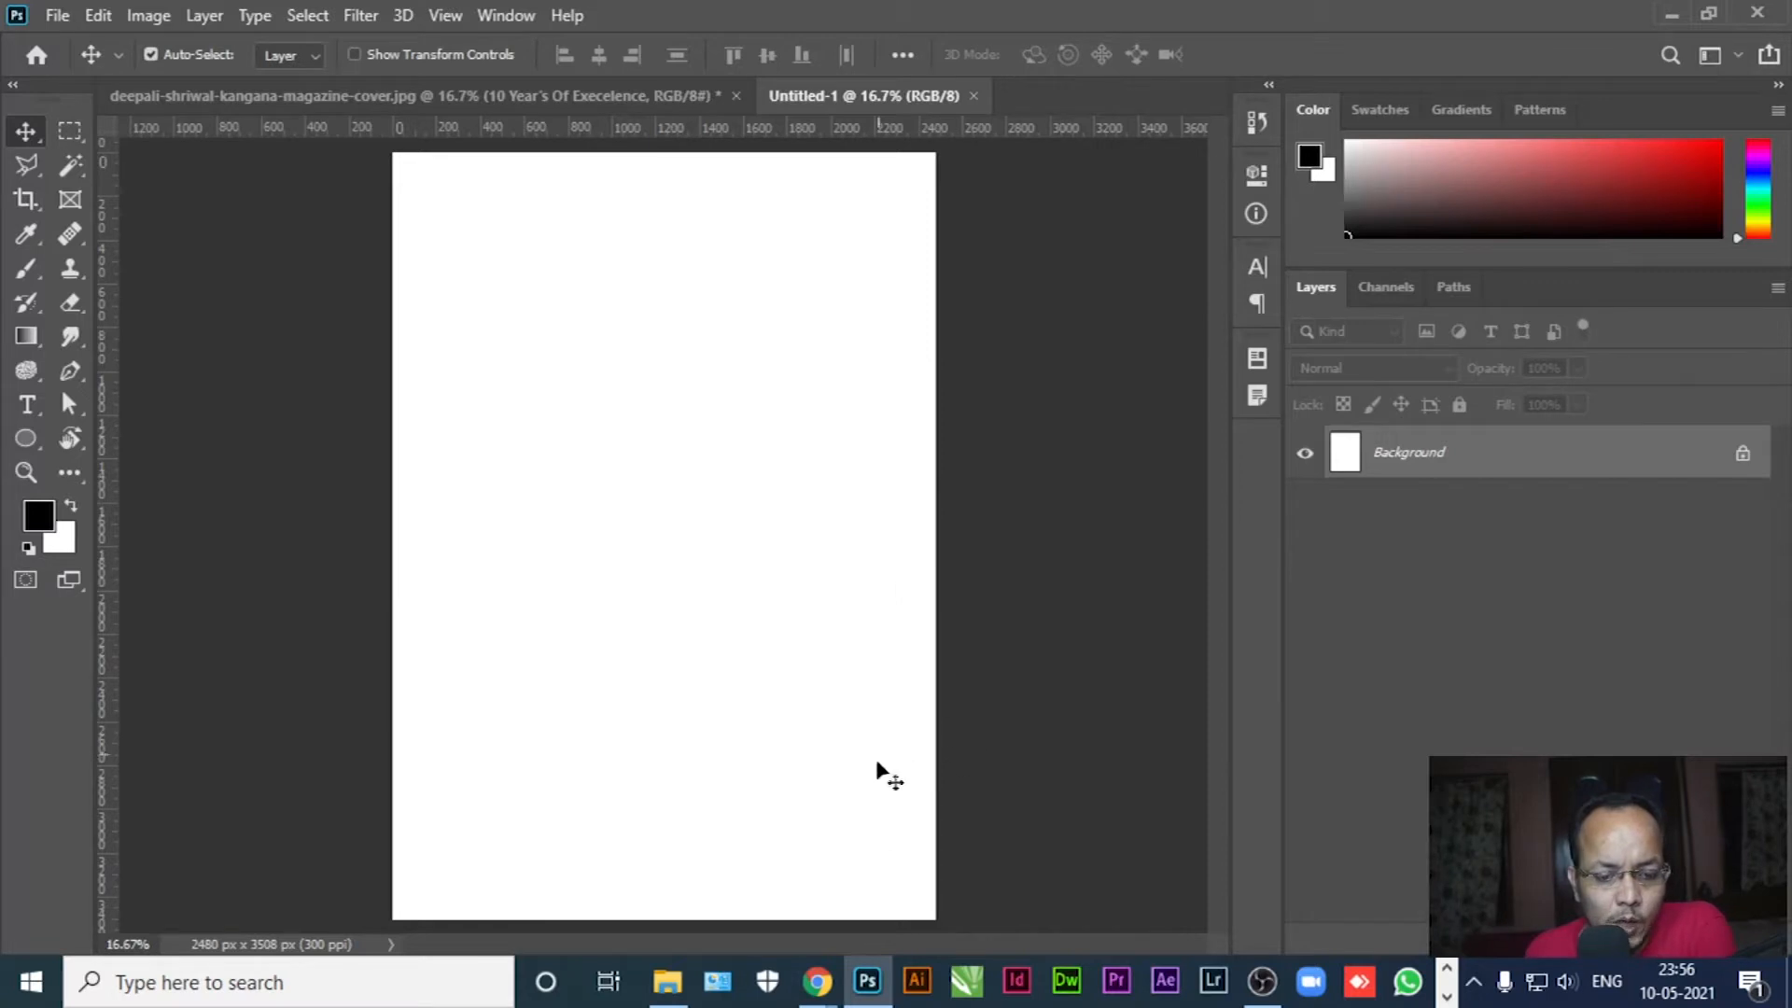
# Open the removebg-preview model cutout and barcode_PNG8 from the Magazine Cover Design folder in Photoshop
pyautogui.click(866, 999)
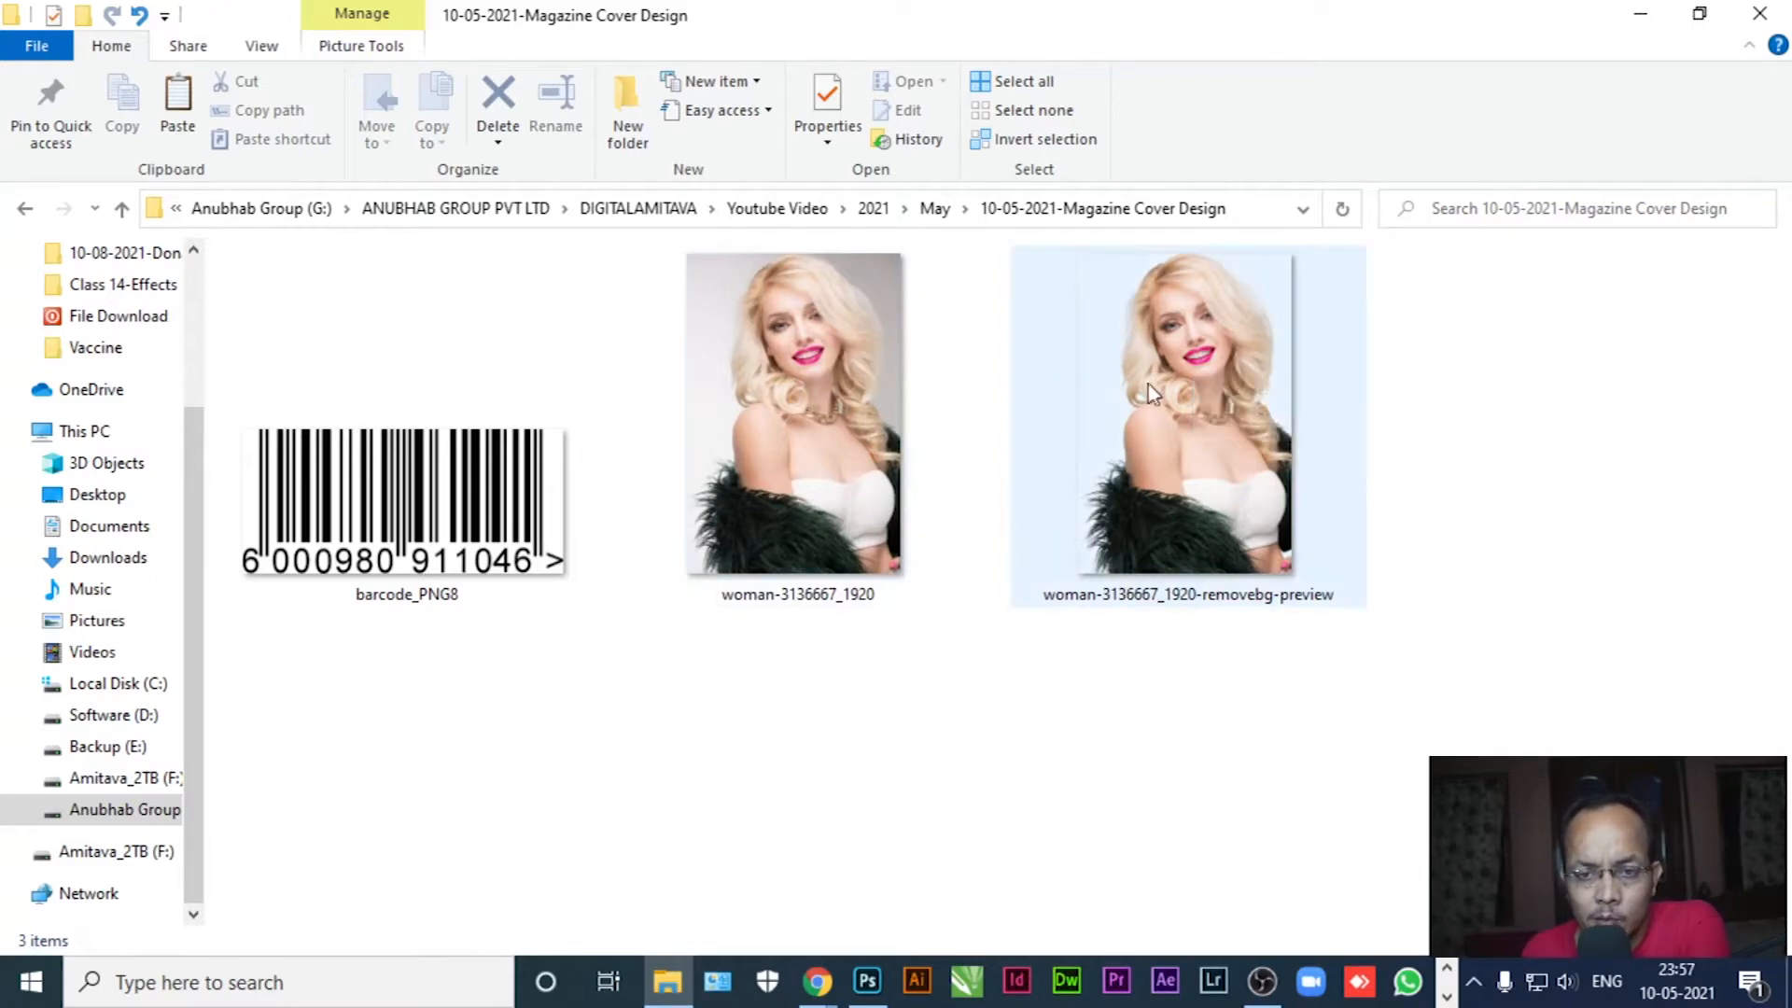
pyautogui.moveTo(1154, 364)
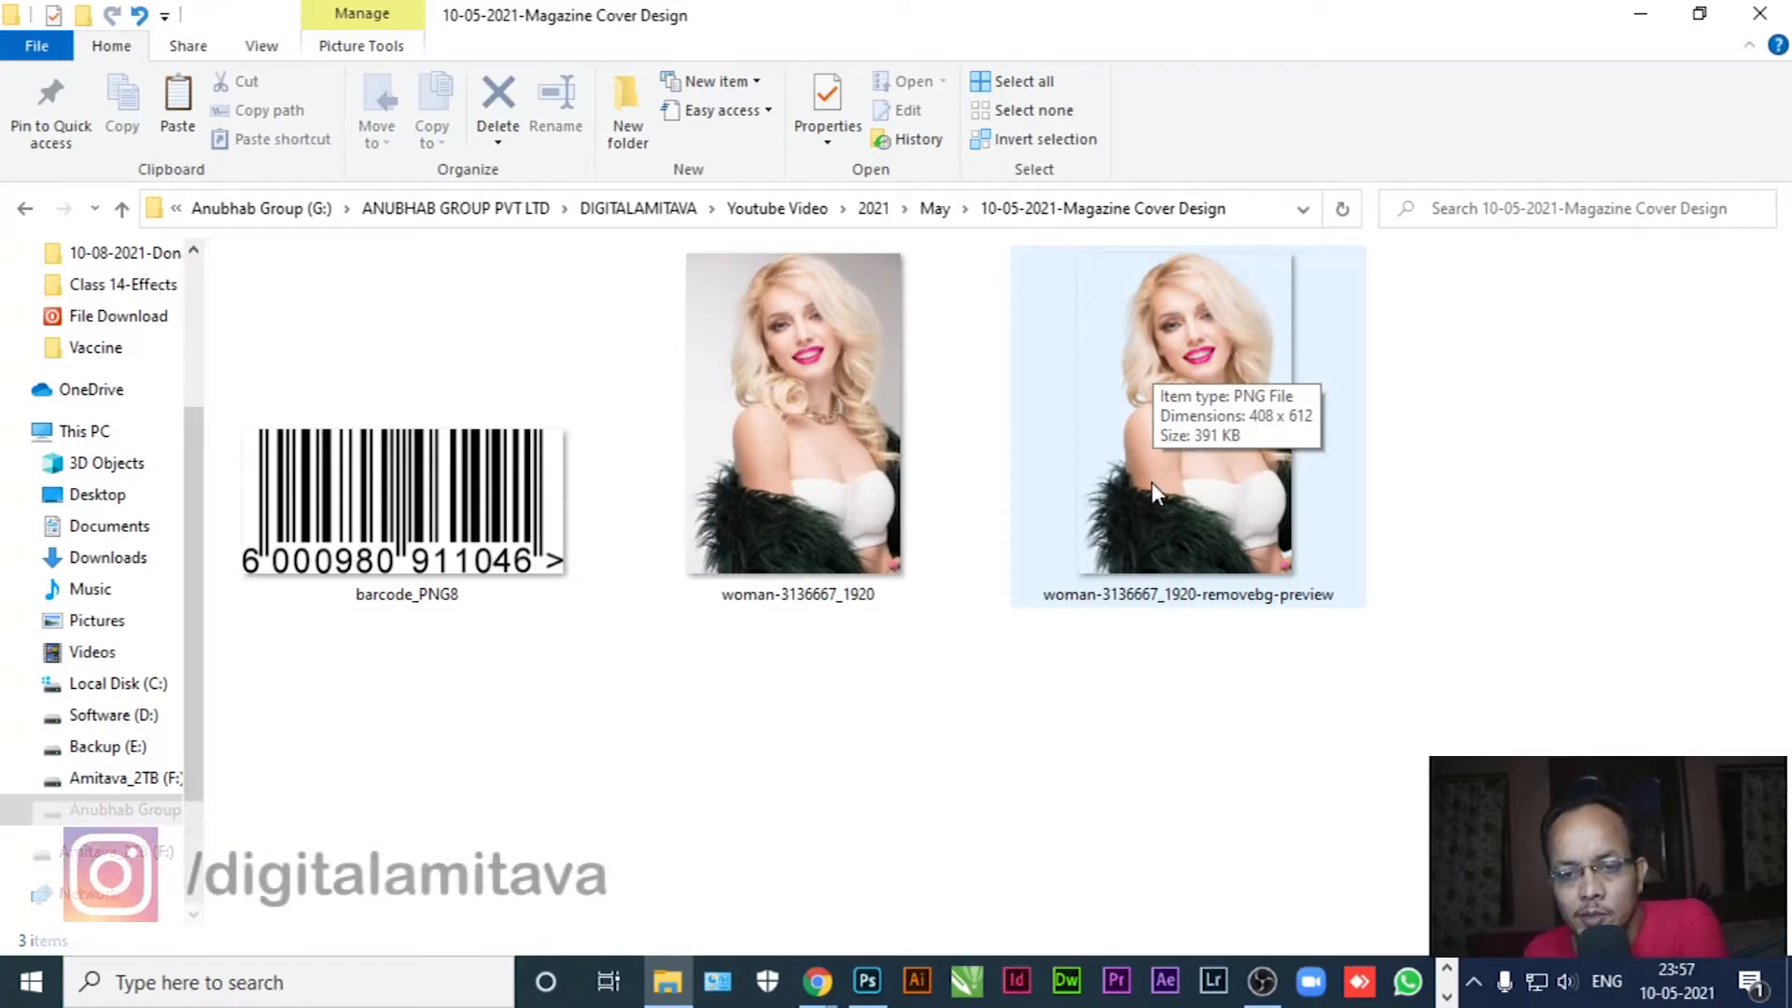
pyautogui.moveTo(1219, 496); pyautogui.dragTo(1053, 82)
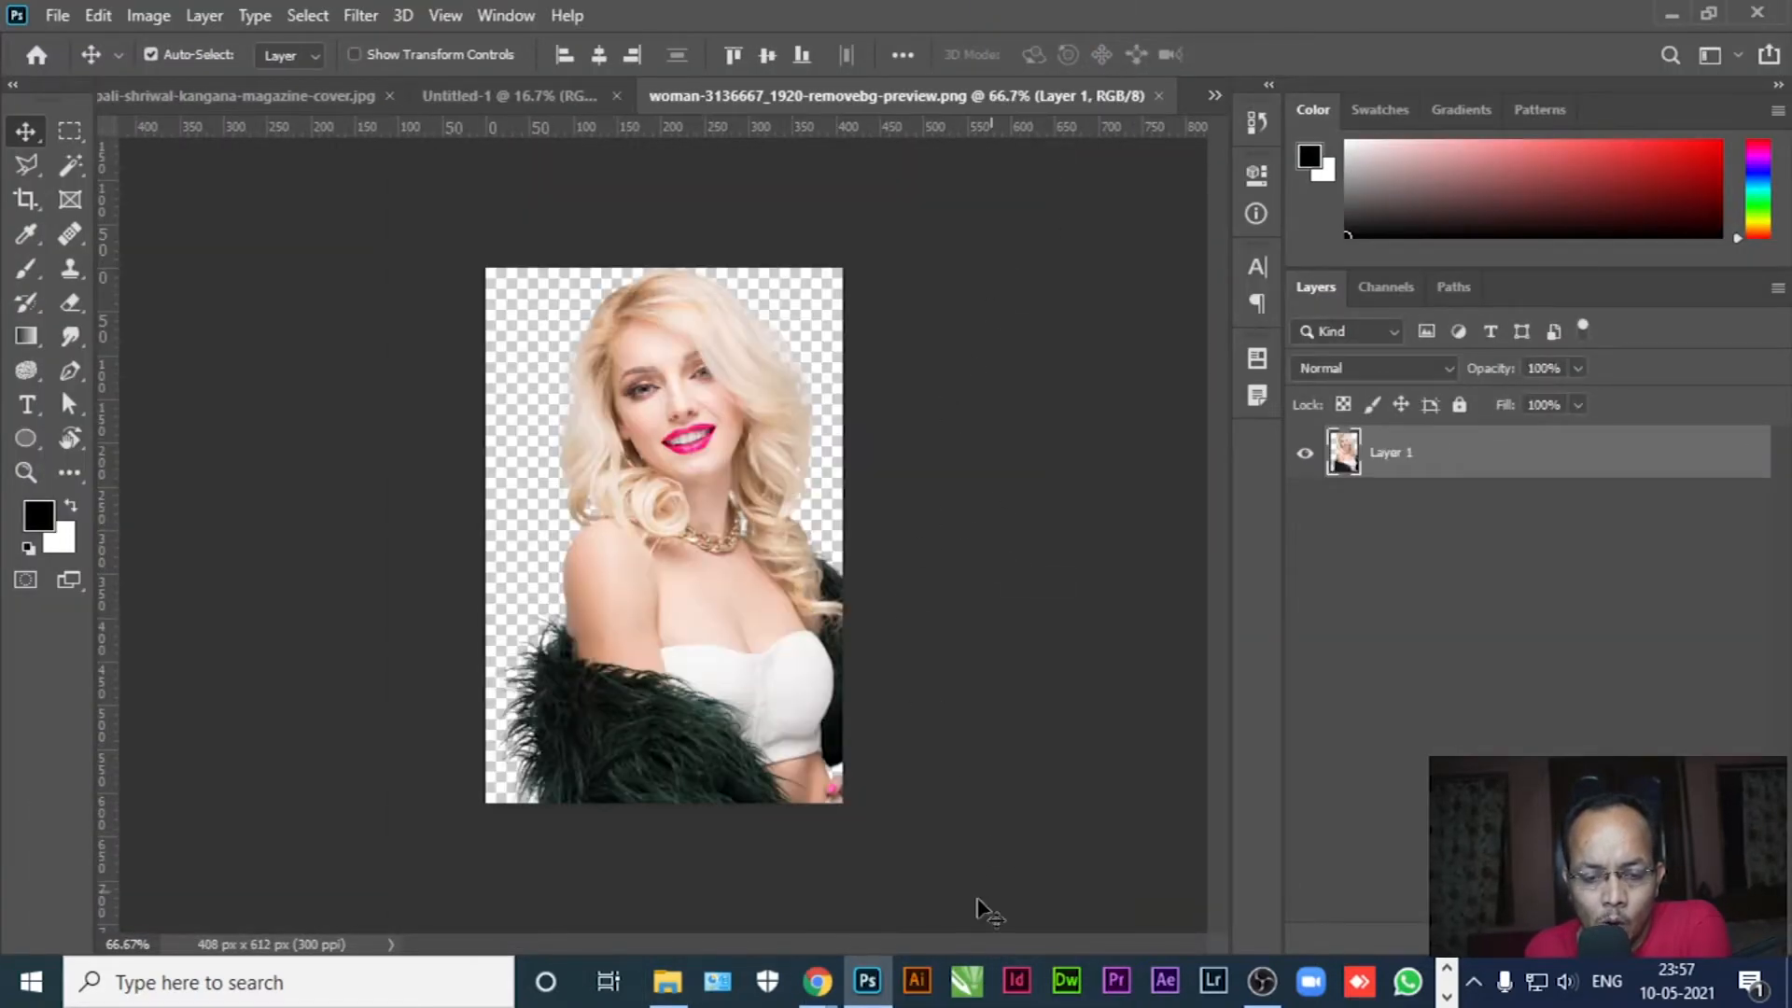
pyautogui.click(667, 982)
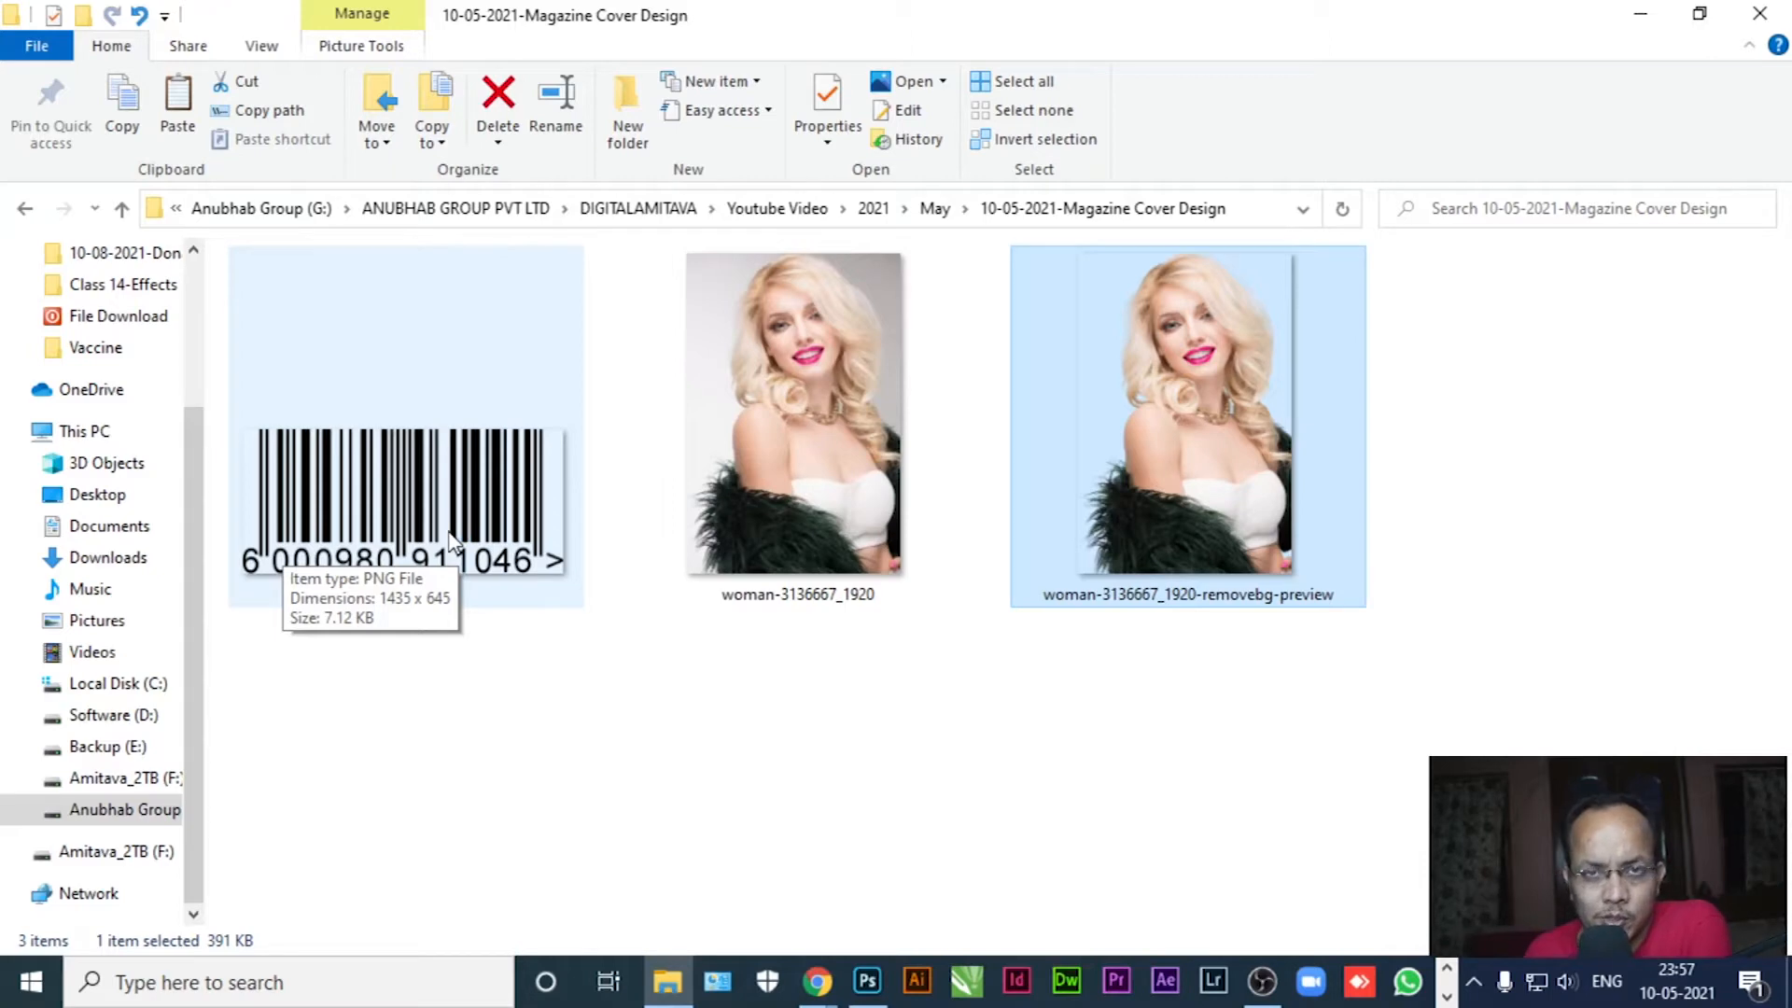
pyautogui.moveTo(452, 542); pyautogui.dragTo(1192, 95)
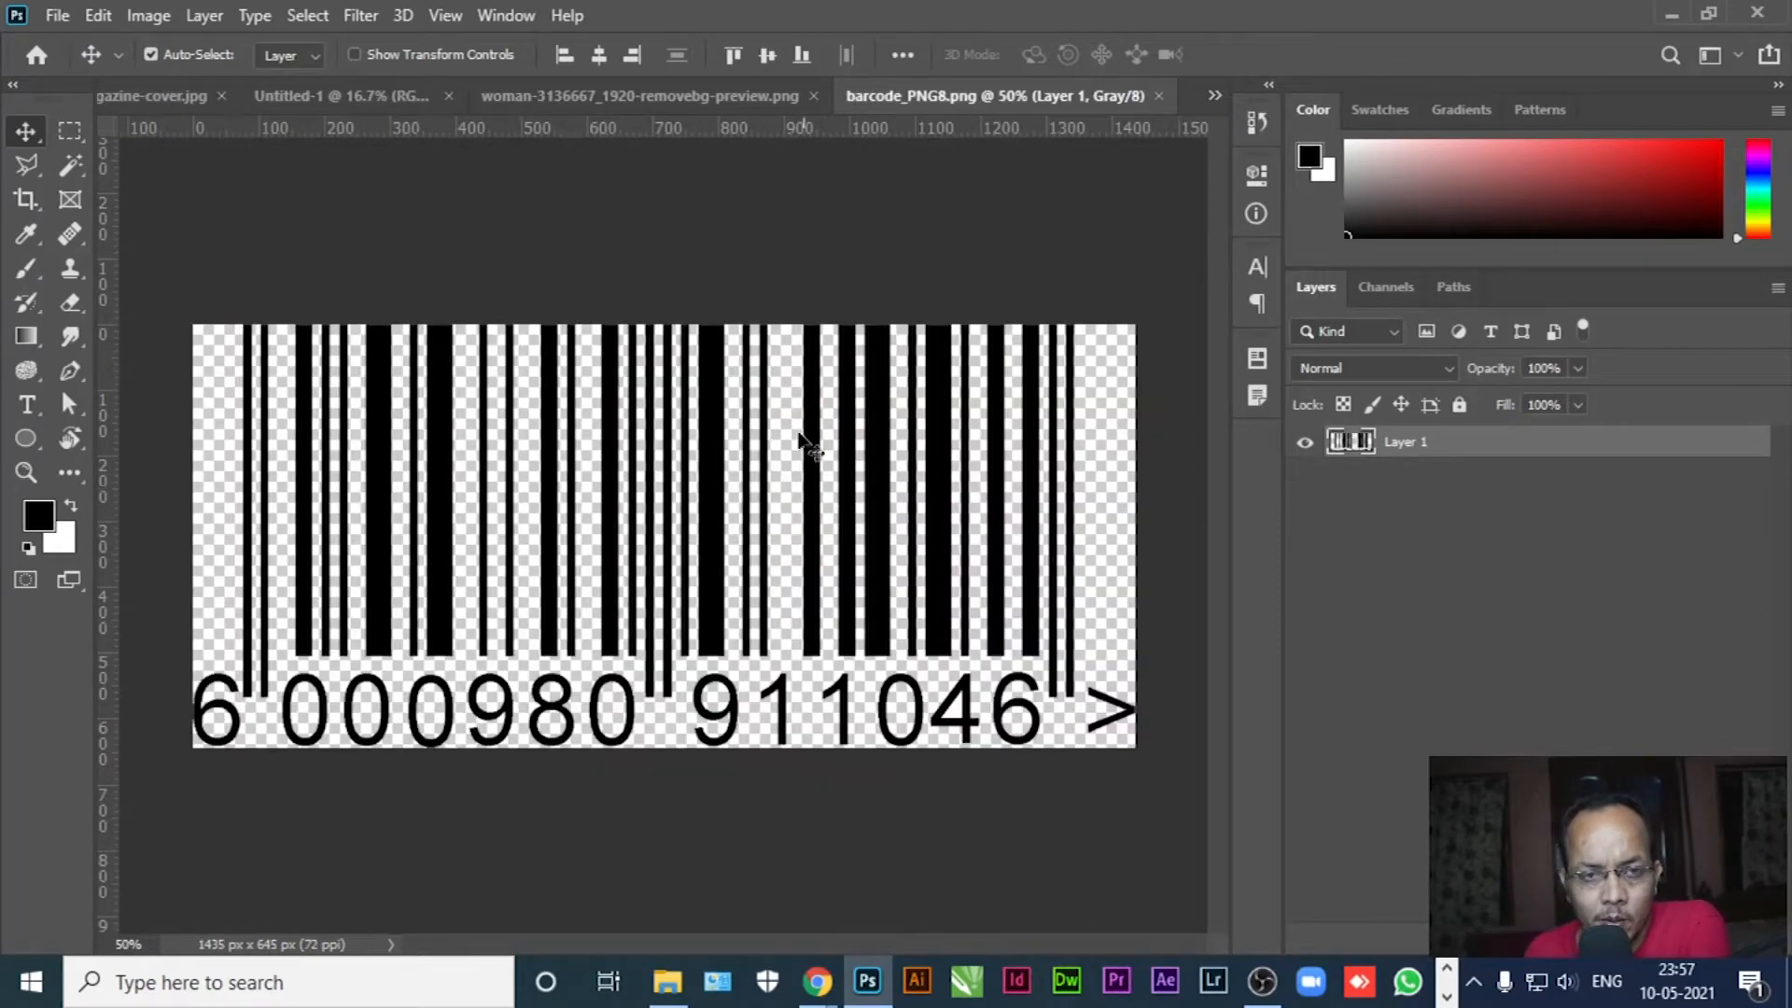
pyautogui.click(294, 106)
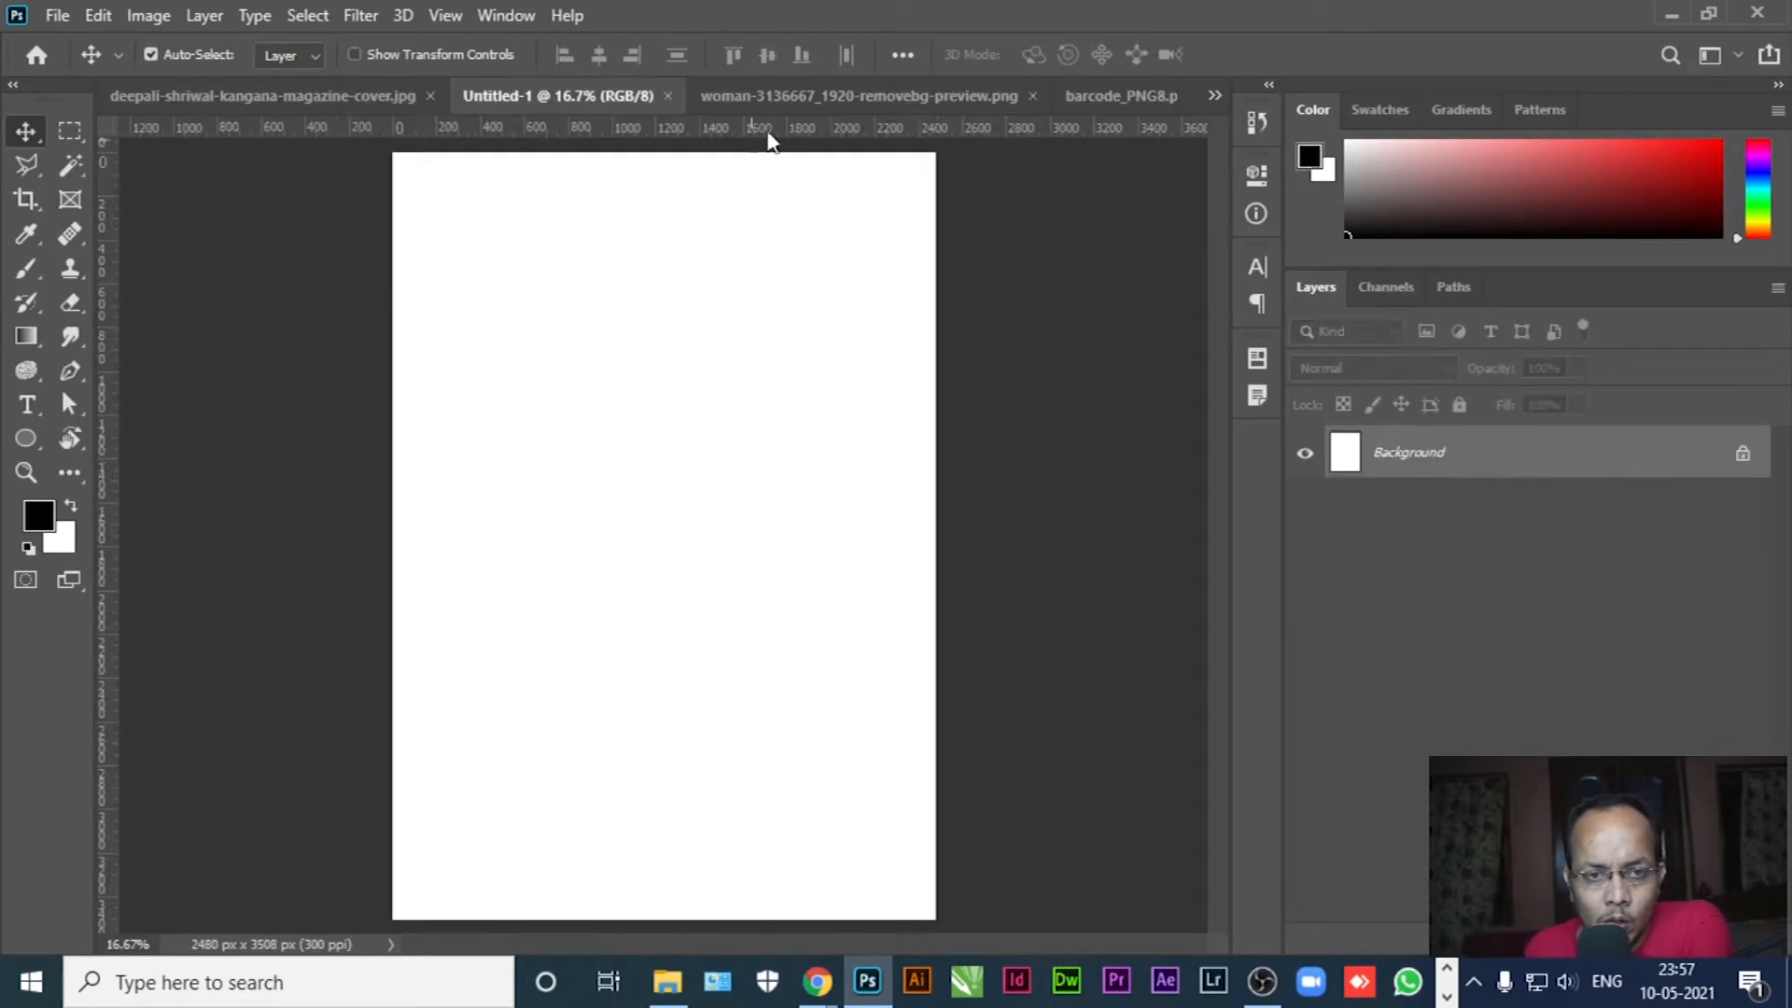
# Duplicate the model layer into Untitled-1, centre it on the page, and close the model image
pyautogui.click(745, 101)
pyautogui.rightClick(1405, 461)
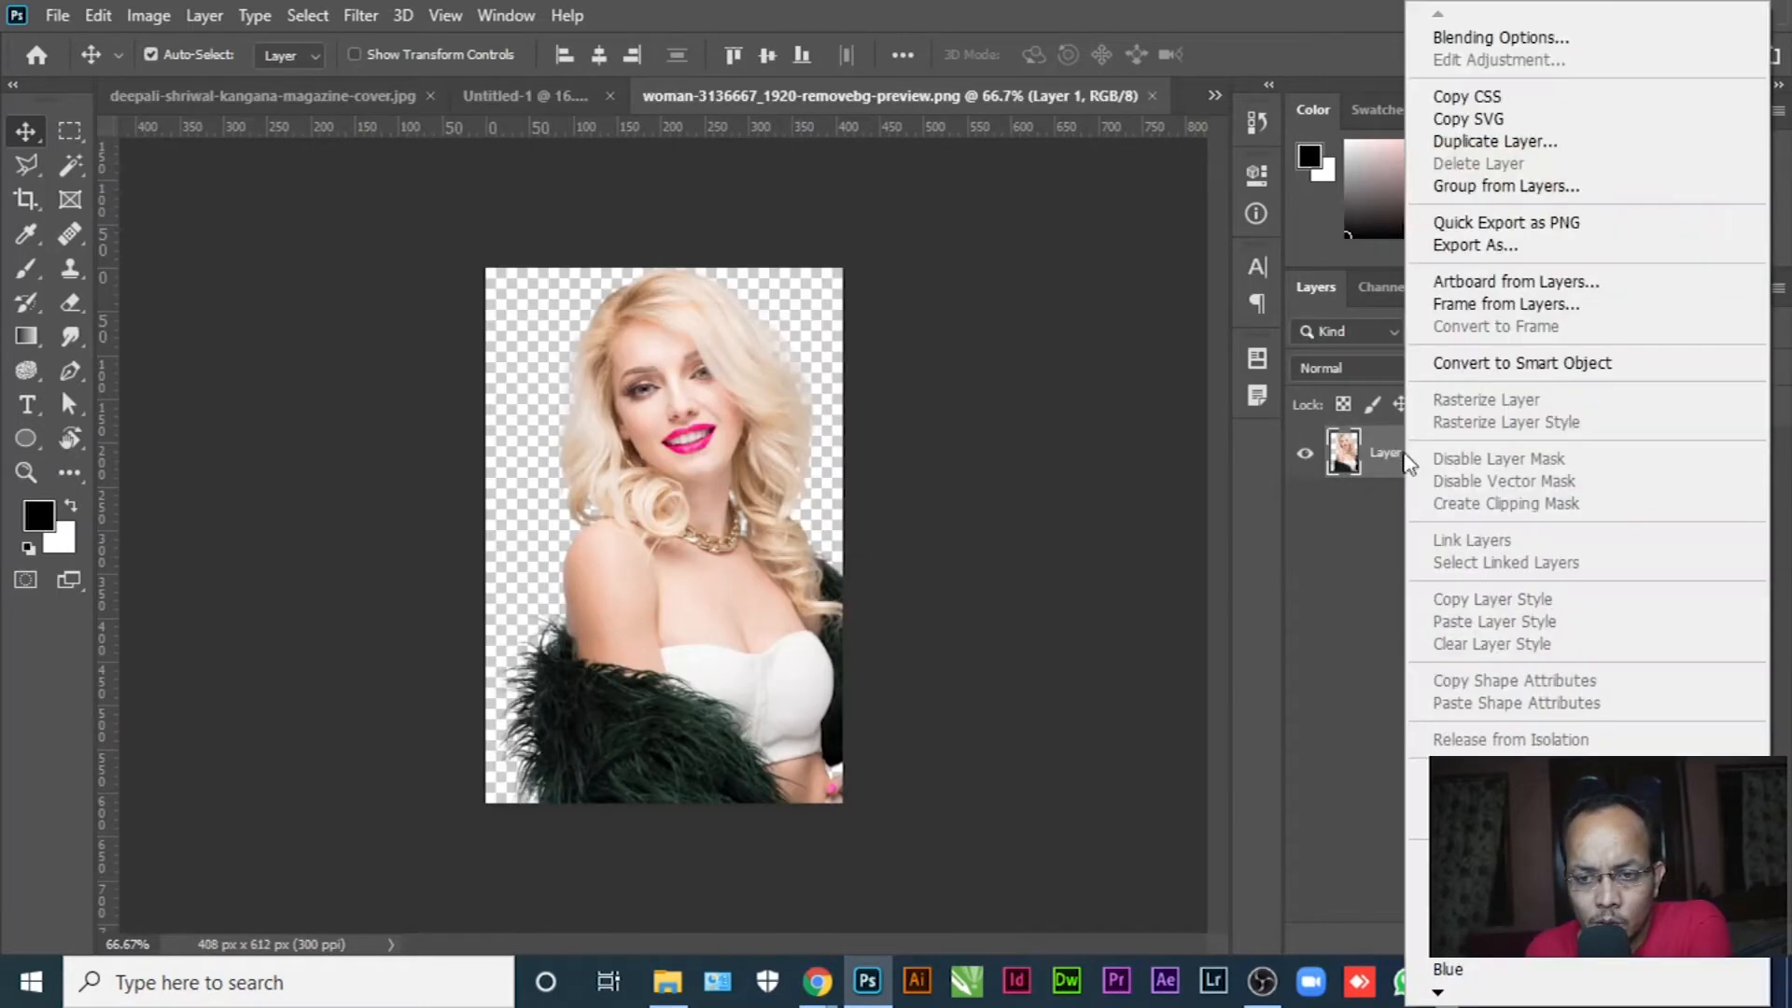
pyautogui.click(1475, 141)
pyautogui.click(882, 347)
pyautogui.click(800, 396)
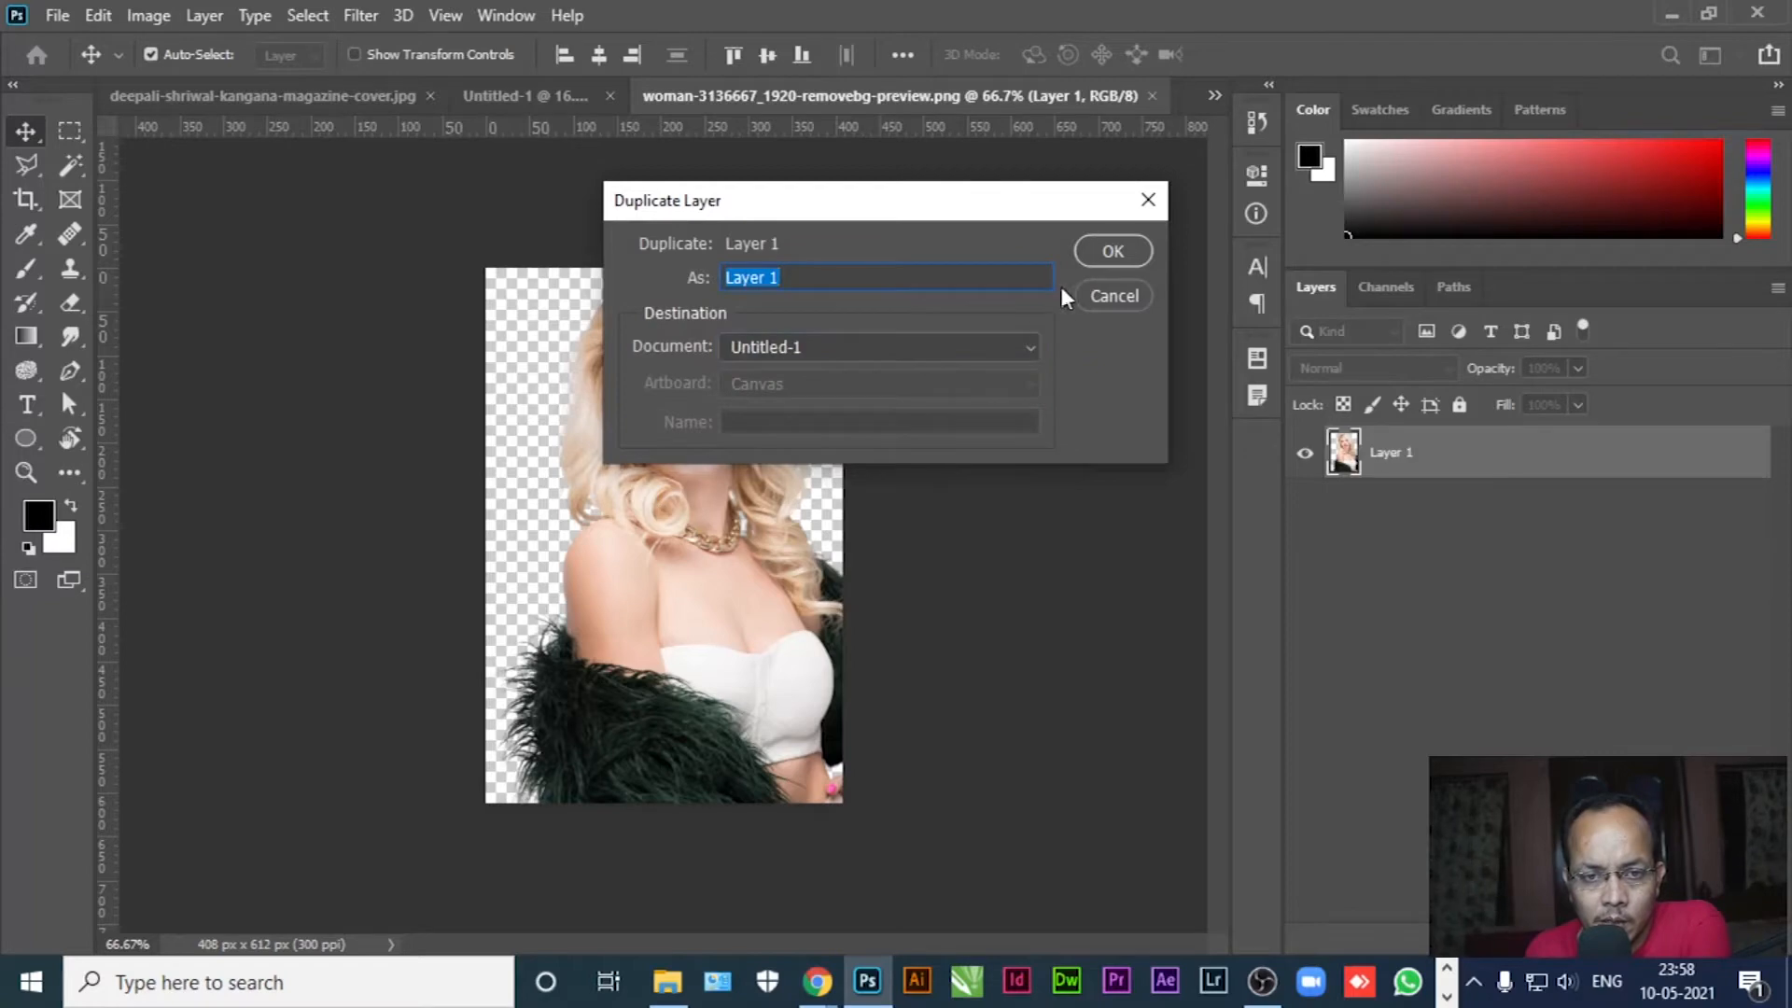
pyautogui.click(1110, 251)
pyautogui.click(500, 105)
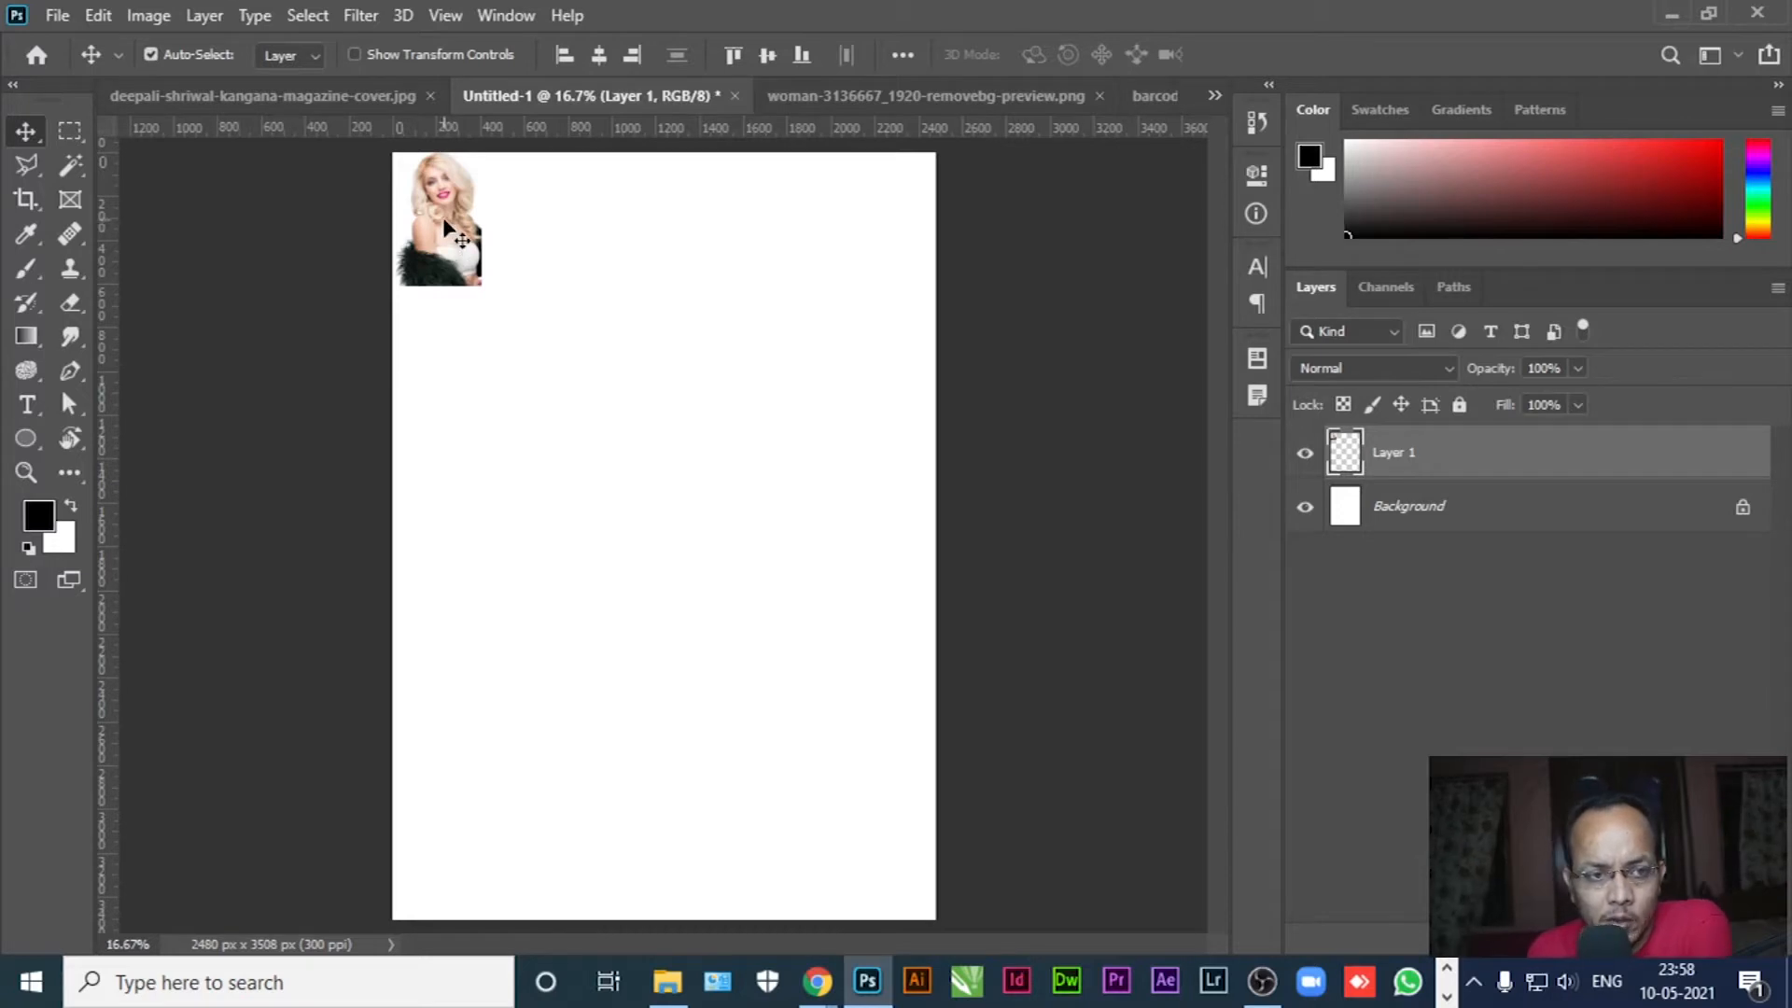
pyautogui.moveTo(445, 224); pyautogui.dragTo(661, 498)
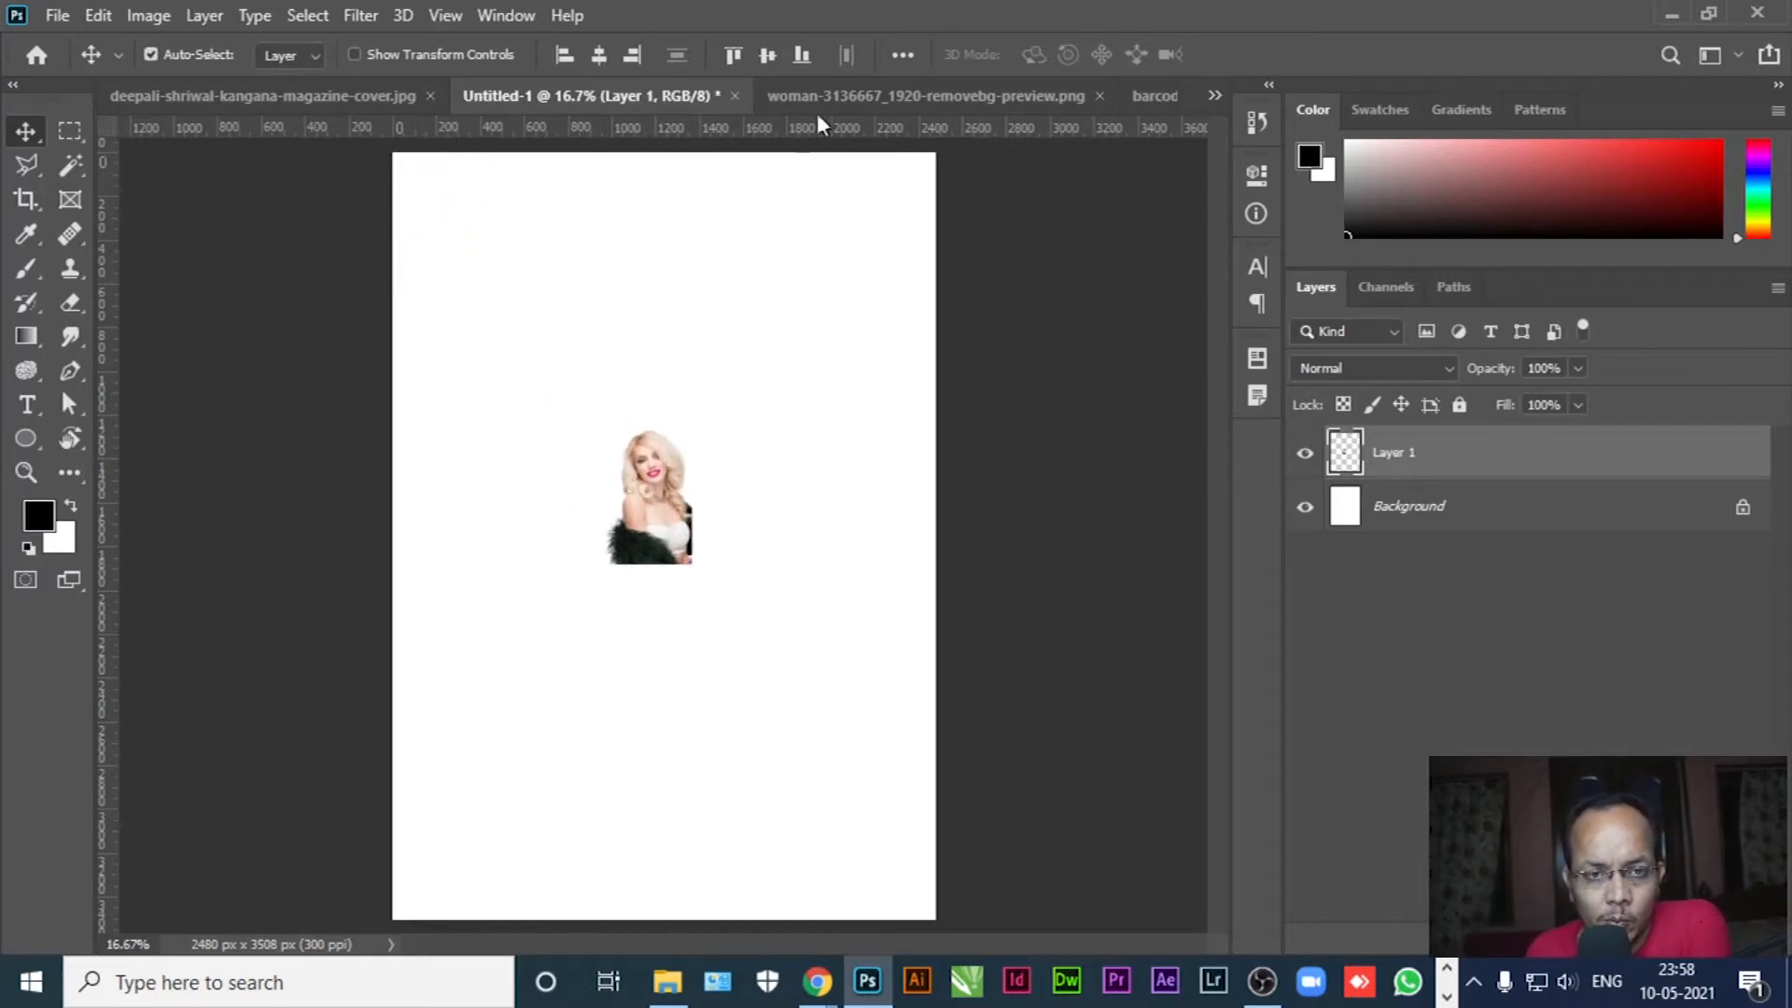
pyautogui.click(815, 100)
pyautogui.click(1152, 96)
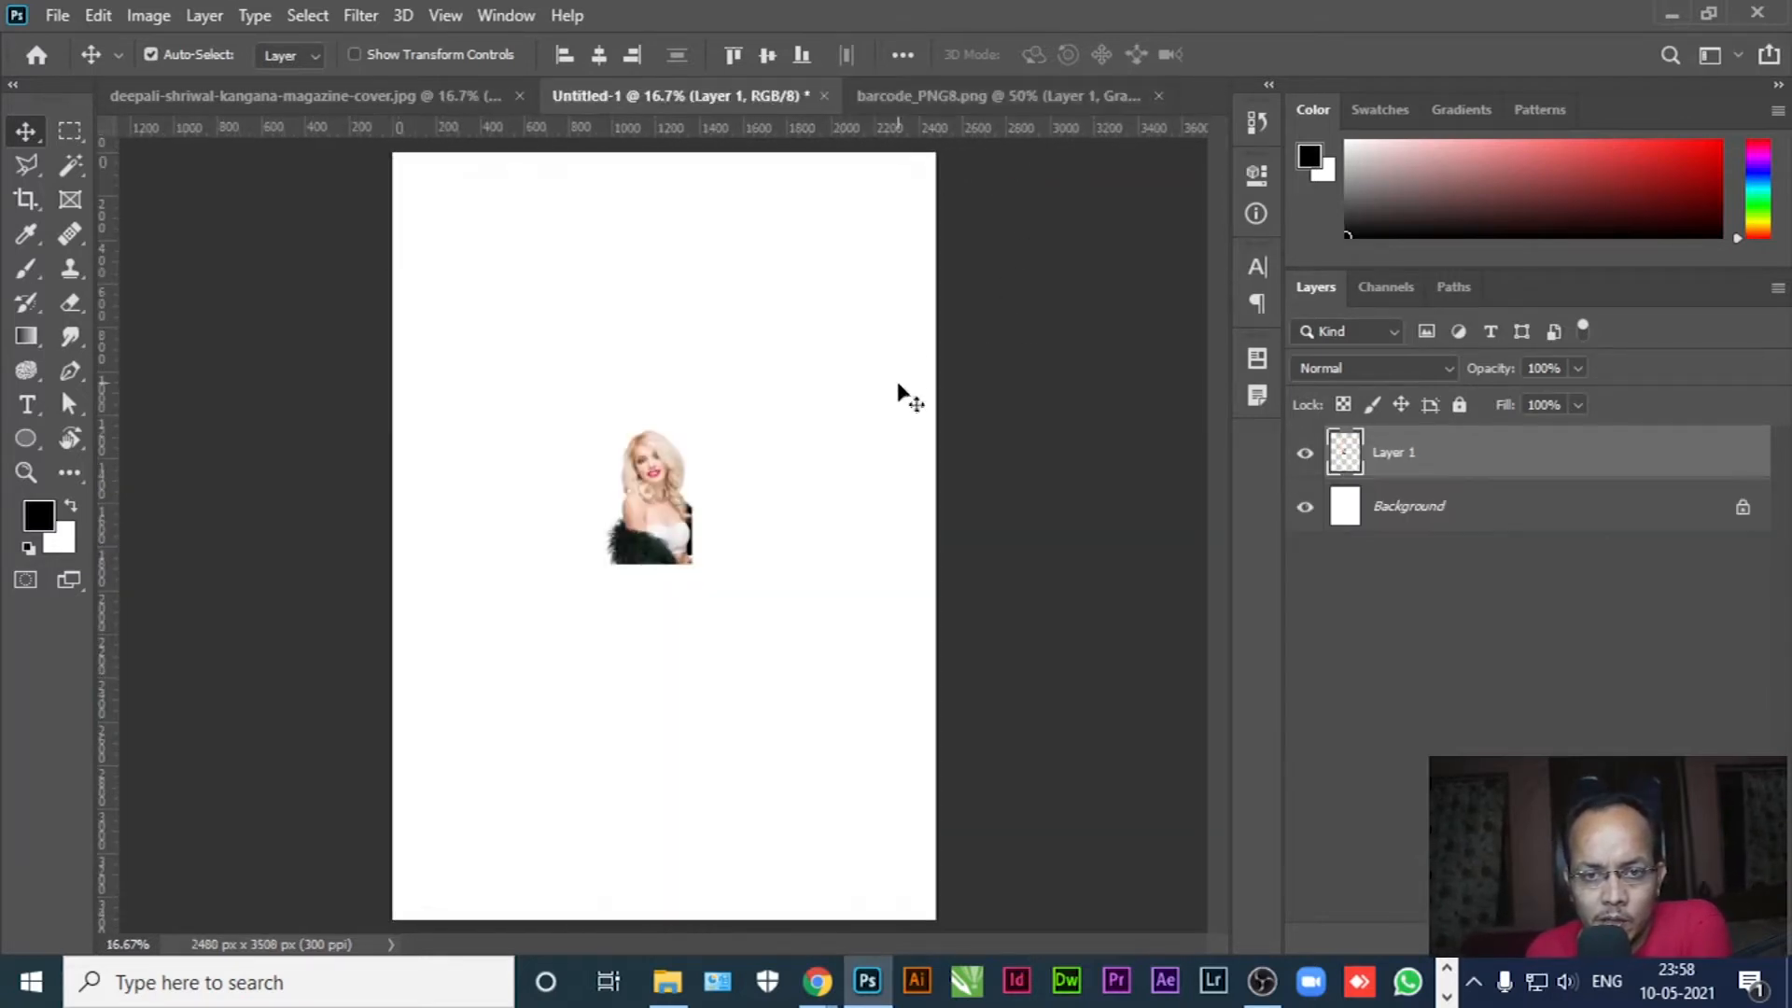
# Duplicate the barcode layer into Untitled-1 and place it just below the model
pyautogui.click(928, 103)
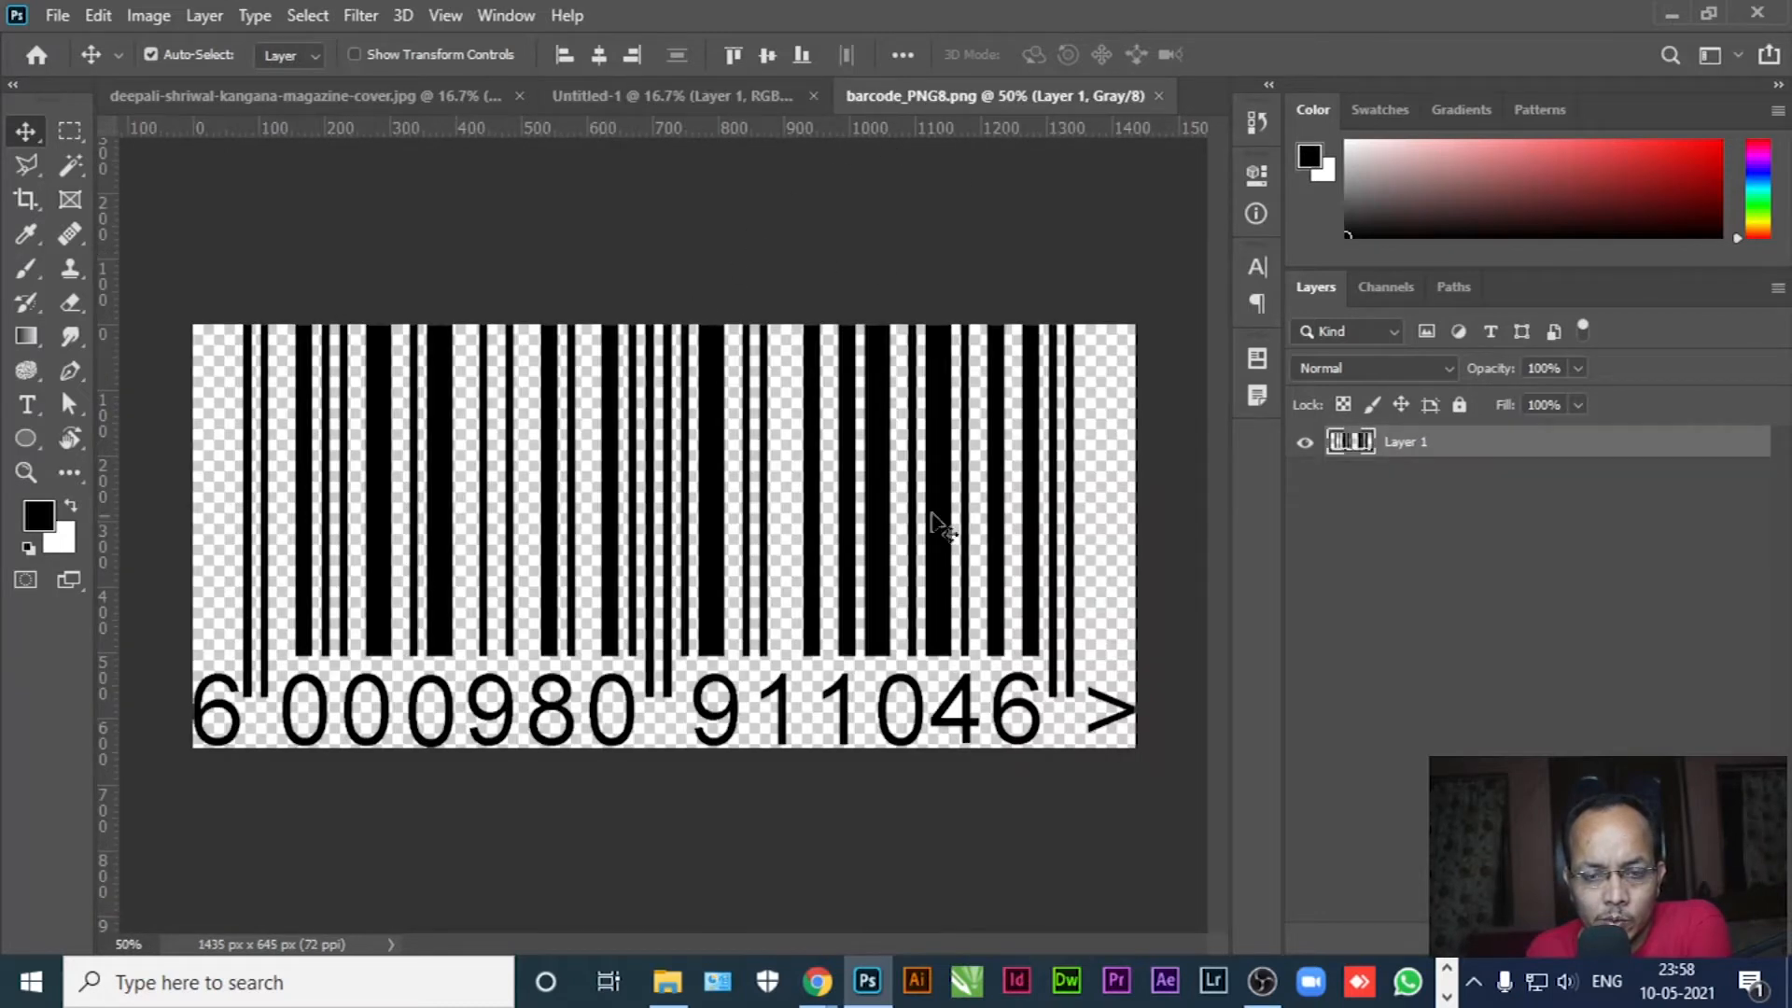
pyautogui.rightClick(1404, 441)
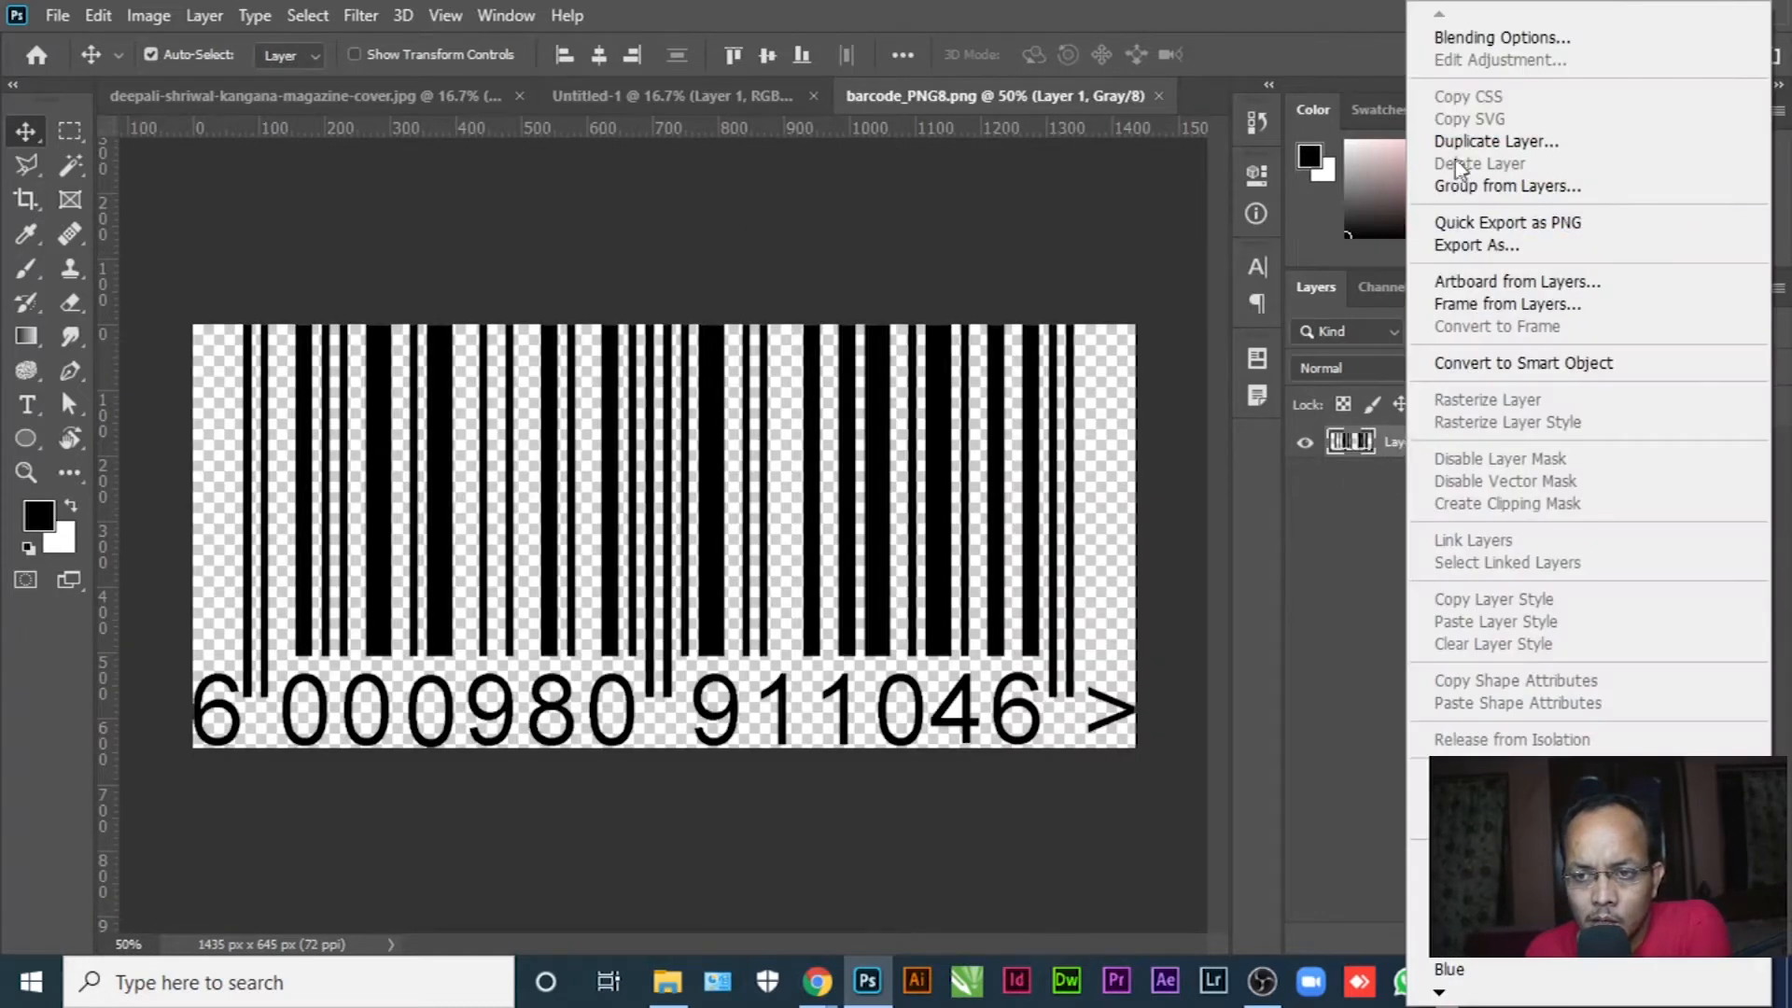
pyautogui.click(1496, 141)
pyautogui.click(802, 355)
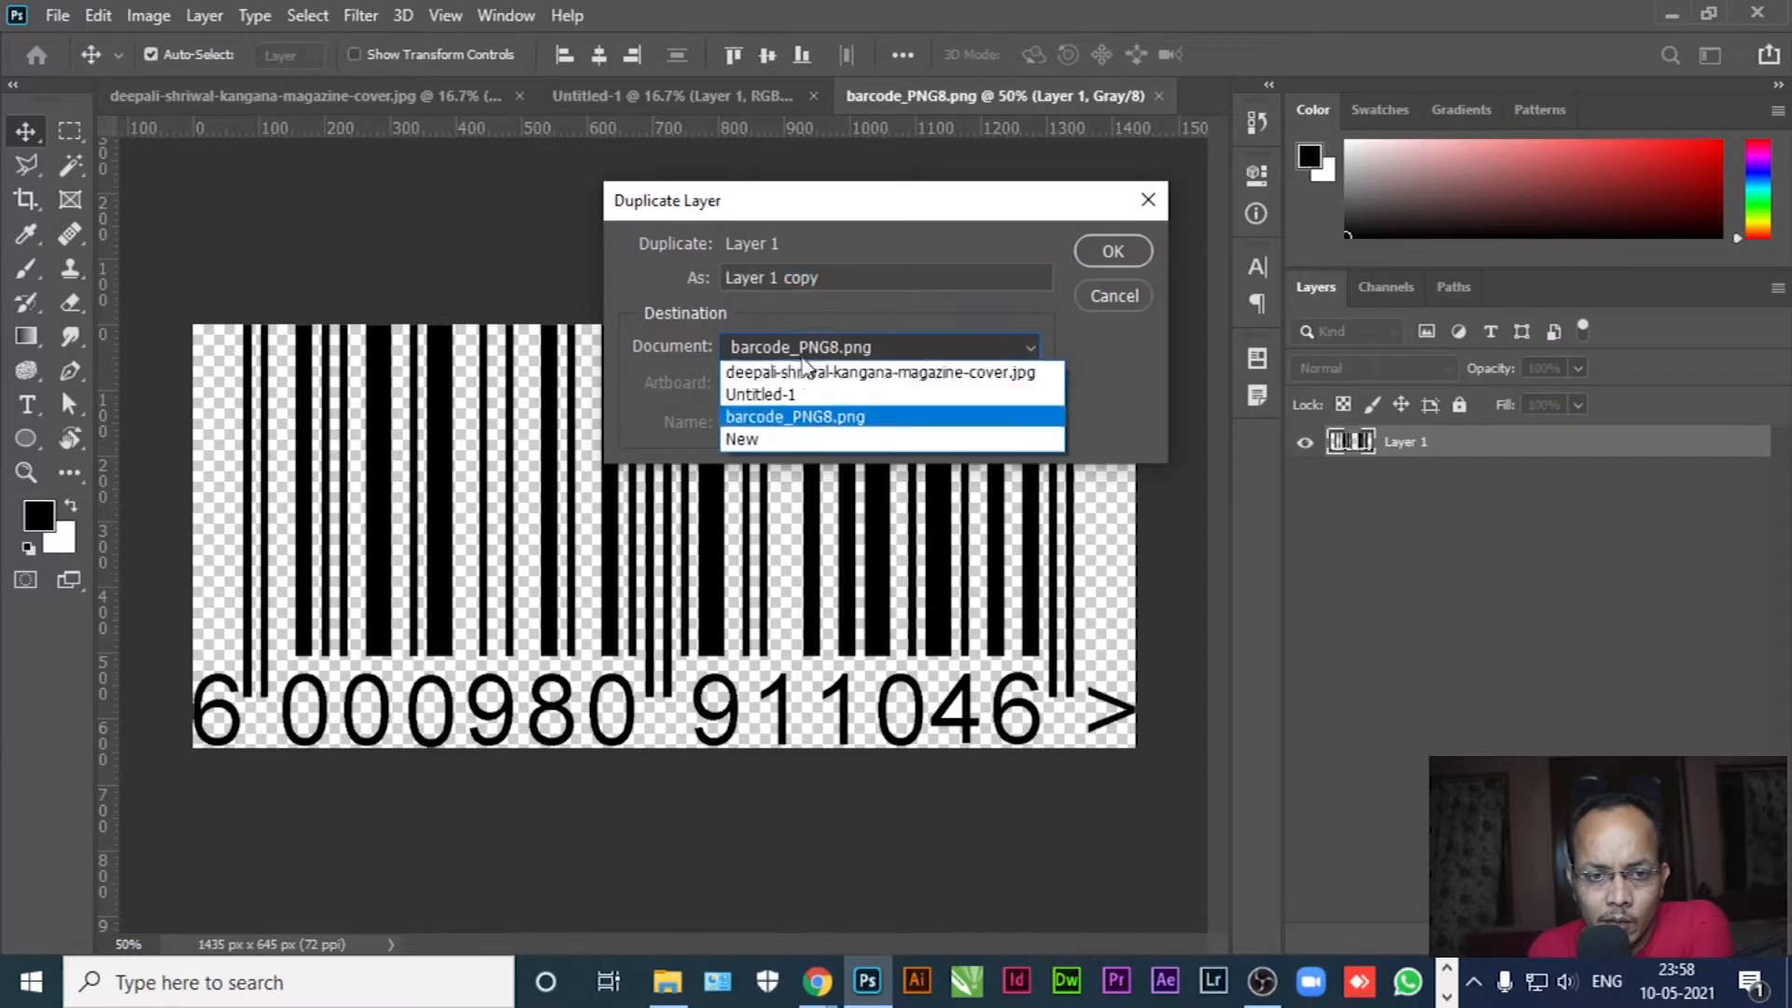
pyautogui.click(795, 393)
pyautogui.click(1131, 259)
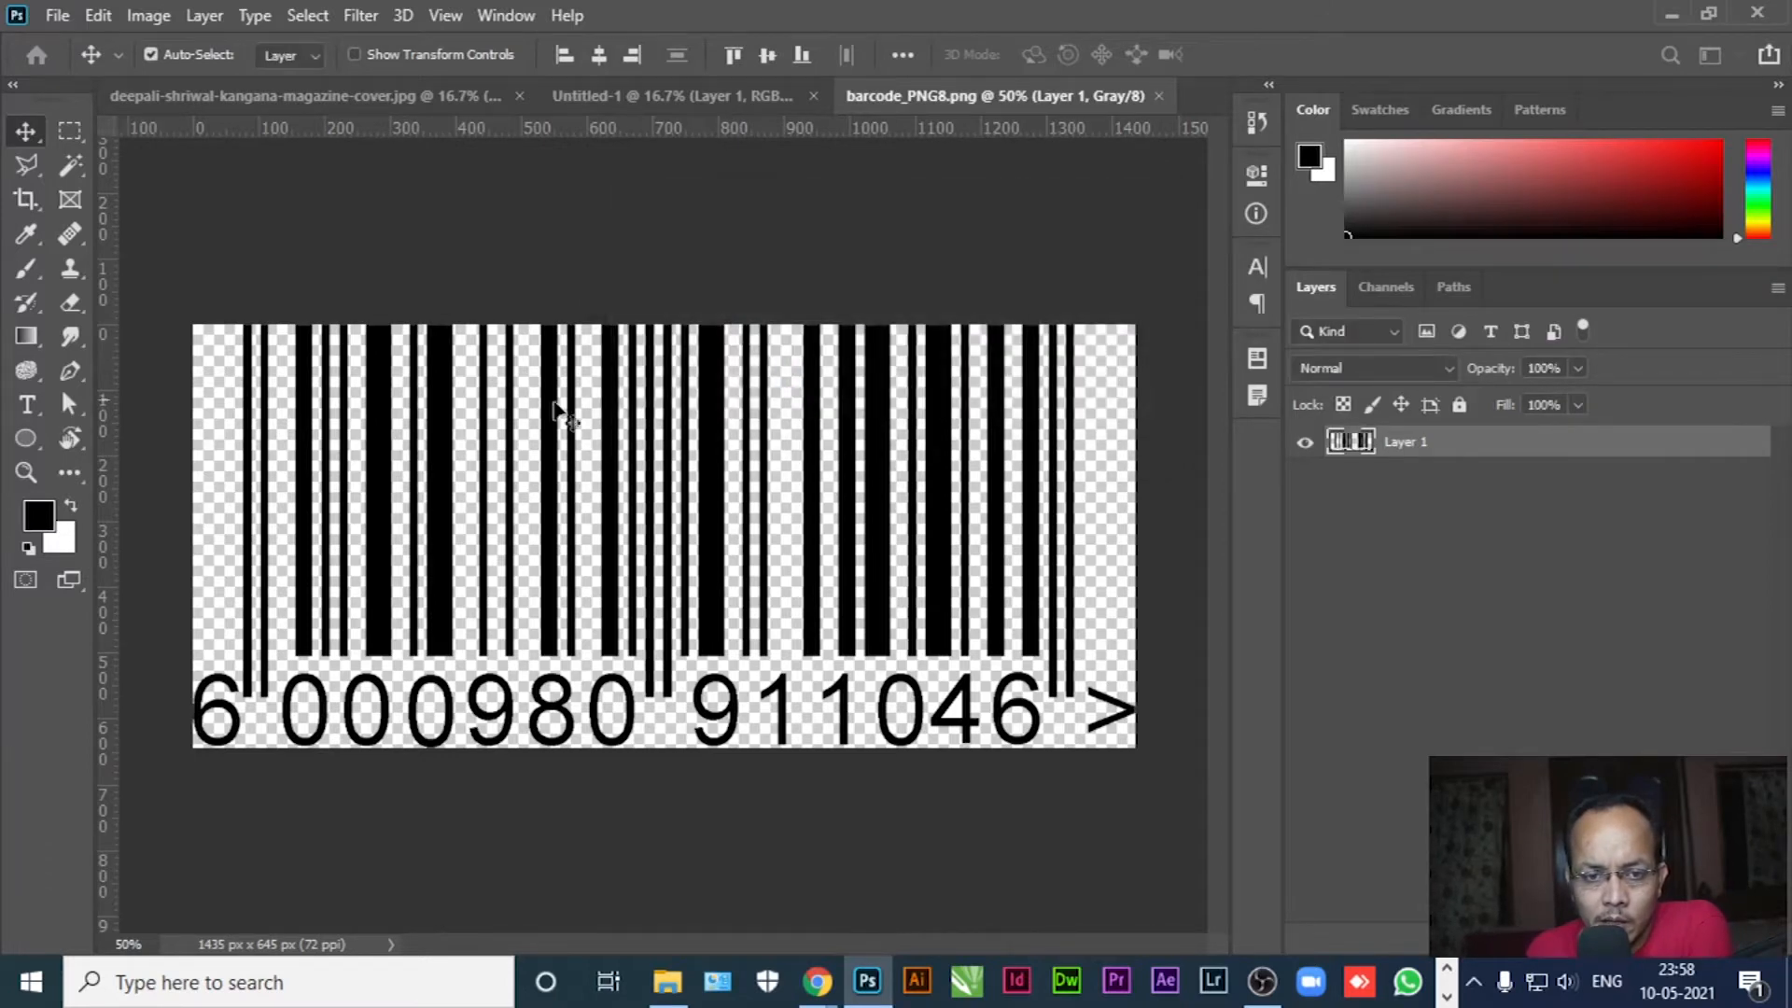
pyautogui.click(676, 98)
pyautogui.moveTo(527, 288); pyautogui.dragTo(626, 680)
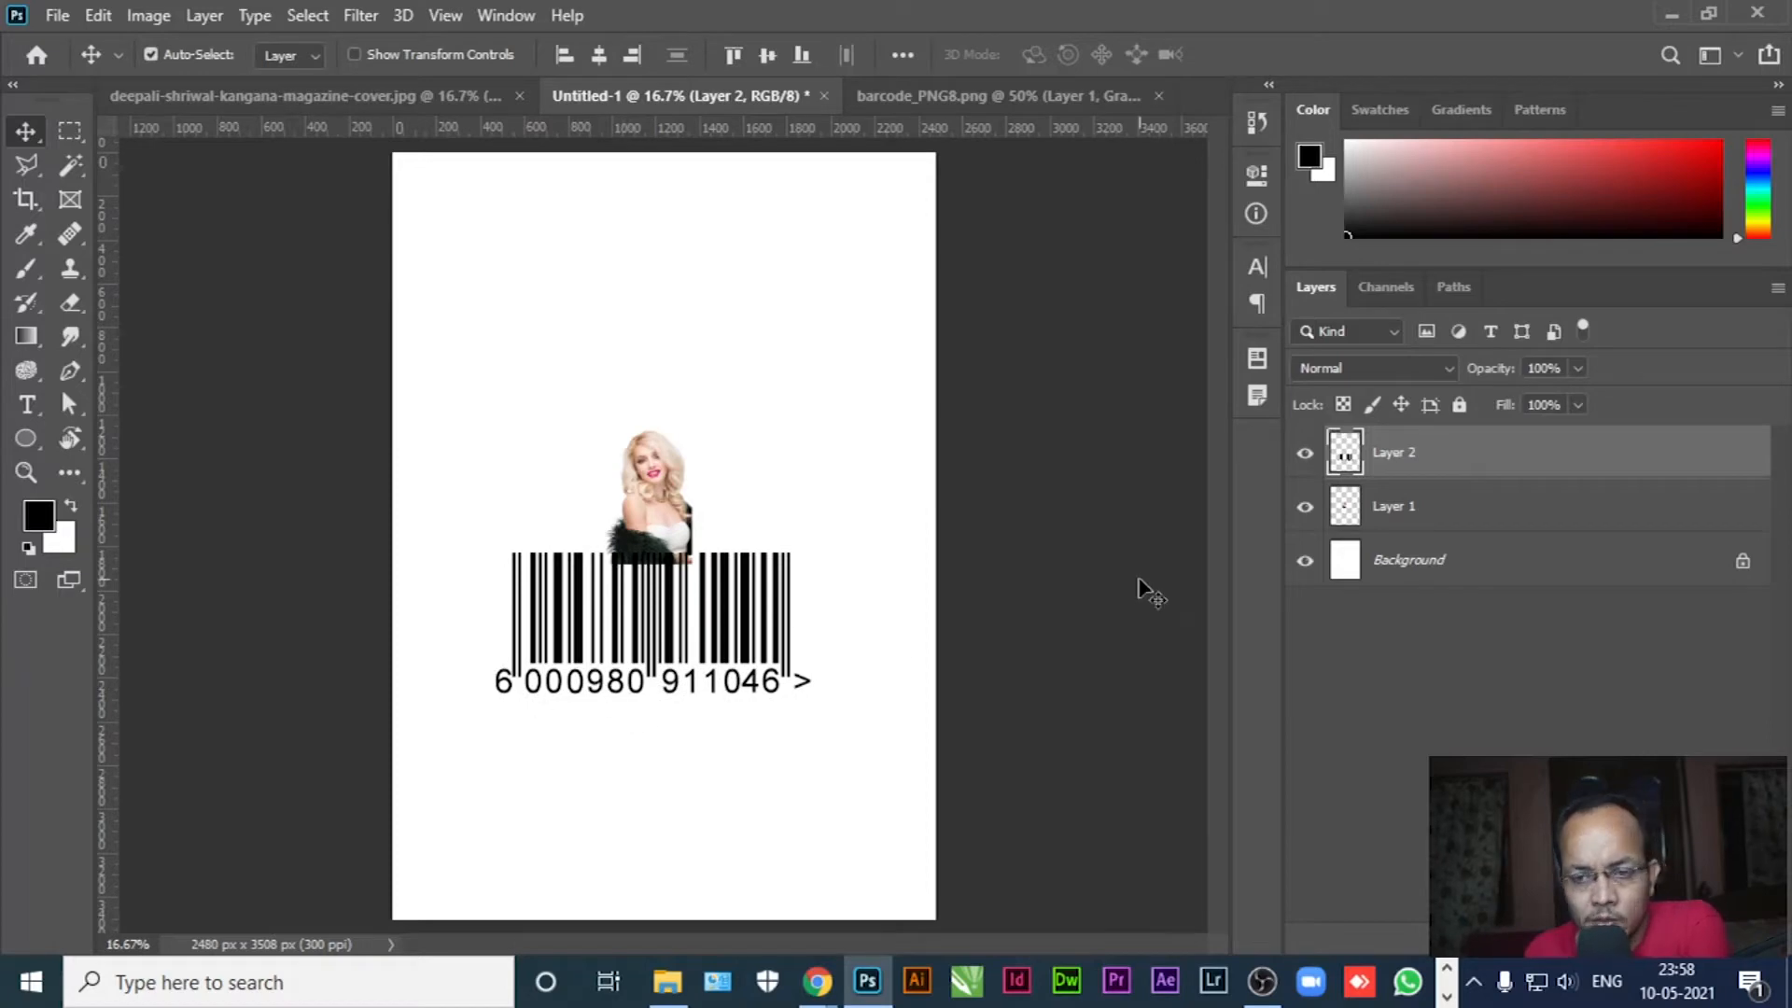
# Rename the copied layers 'Barcode' and 'Model'
pyautogui.doubleClick(1400, 453)
pyautogui.write('Barcode')
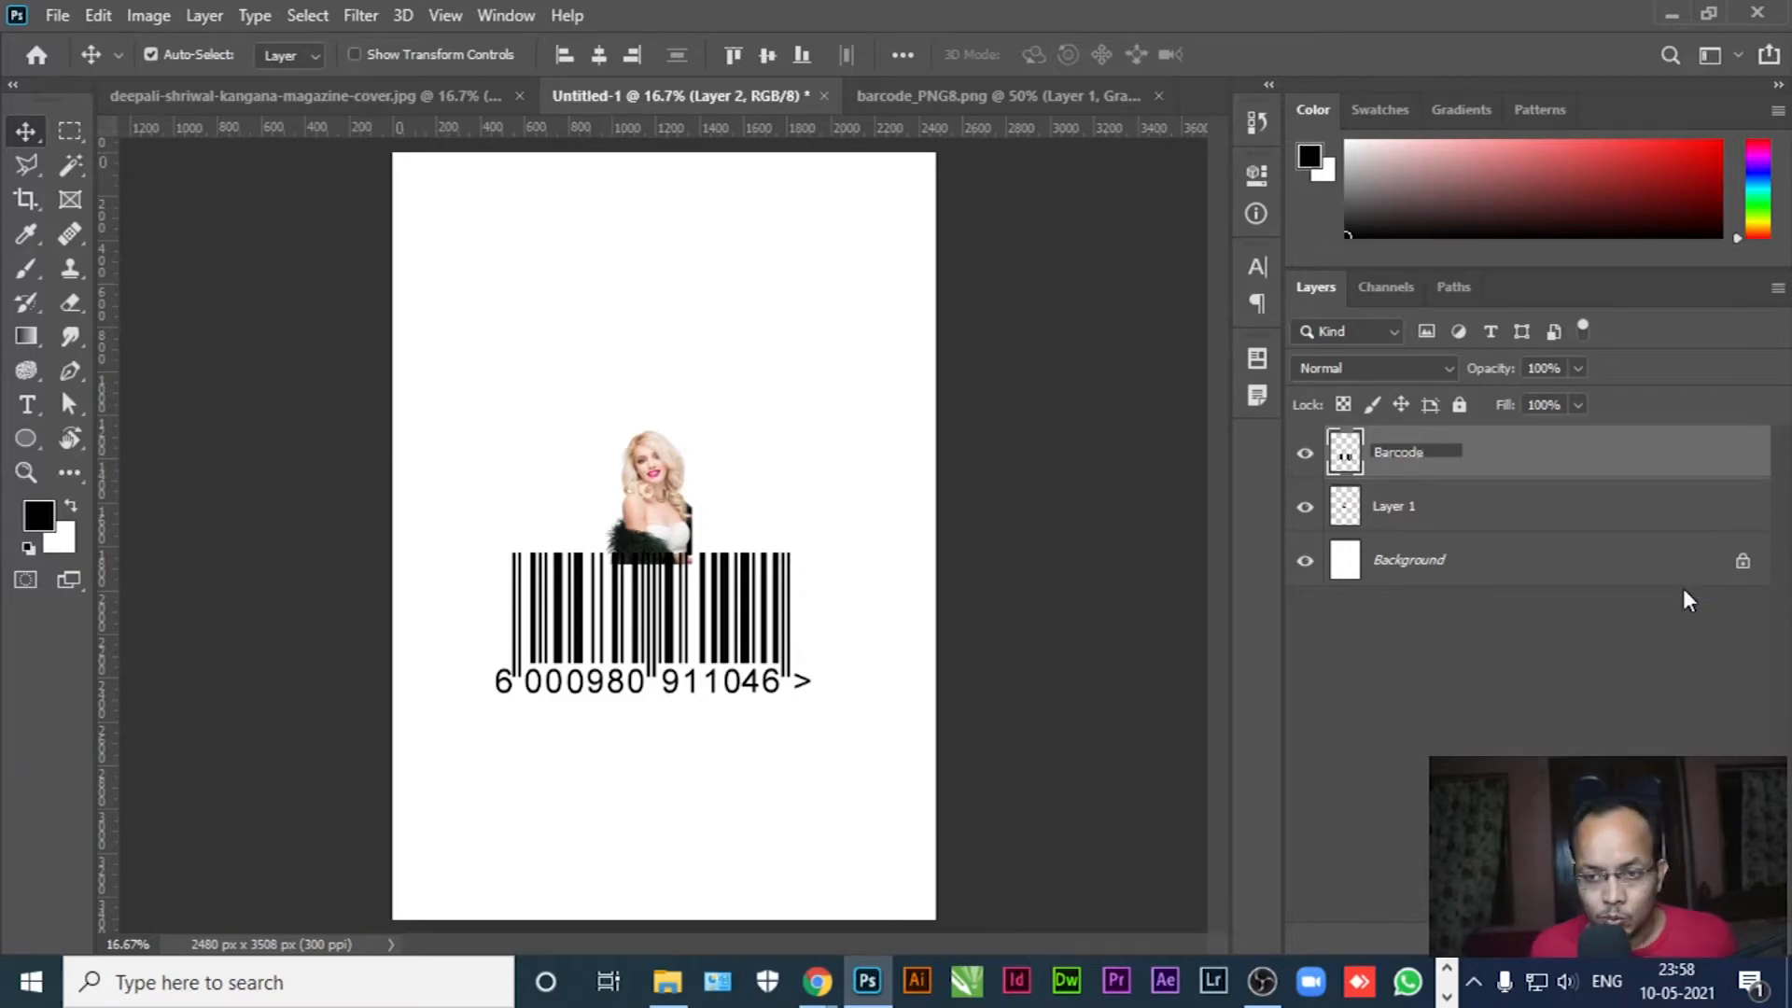
pyautogui.doubleClick(1392, 507)
pyautogui.write('Model')
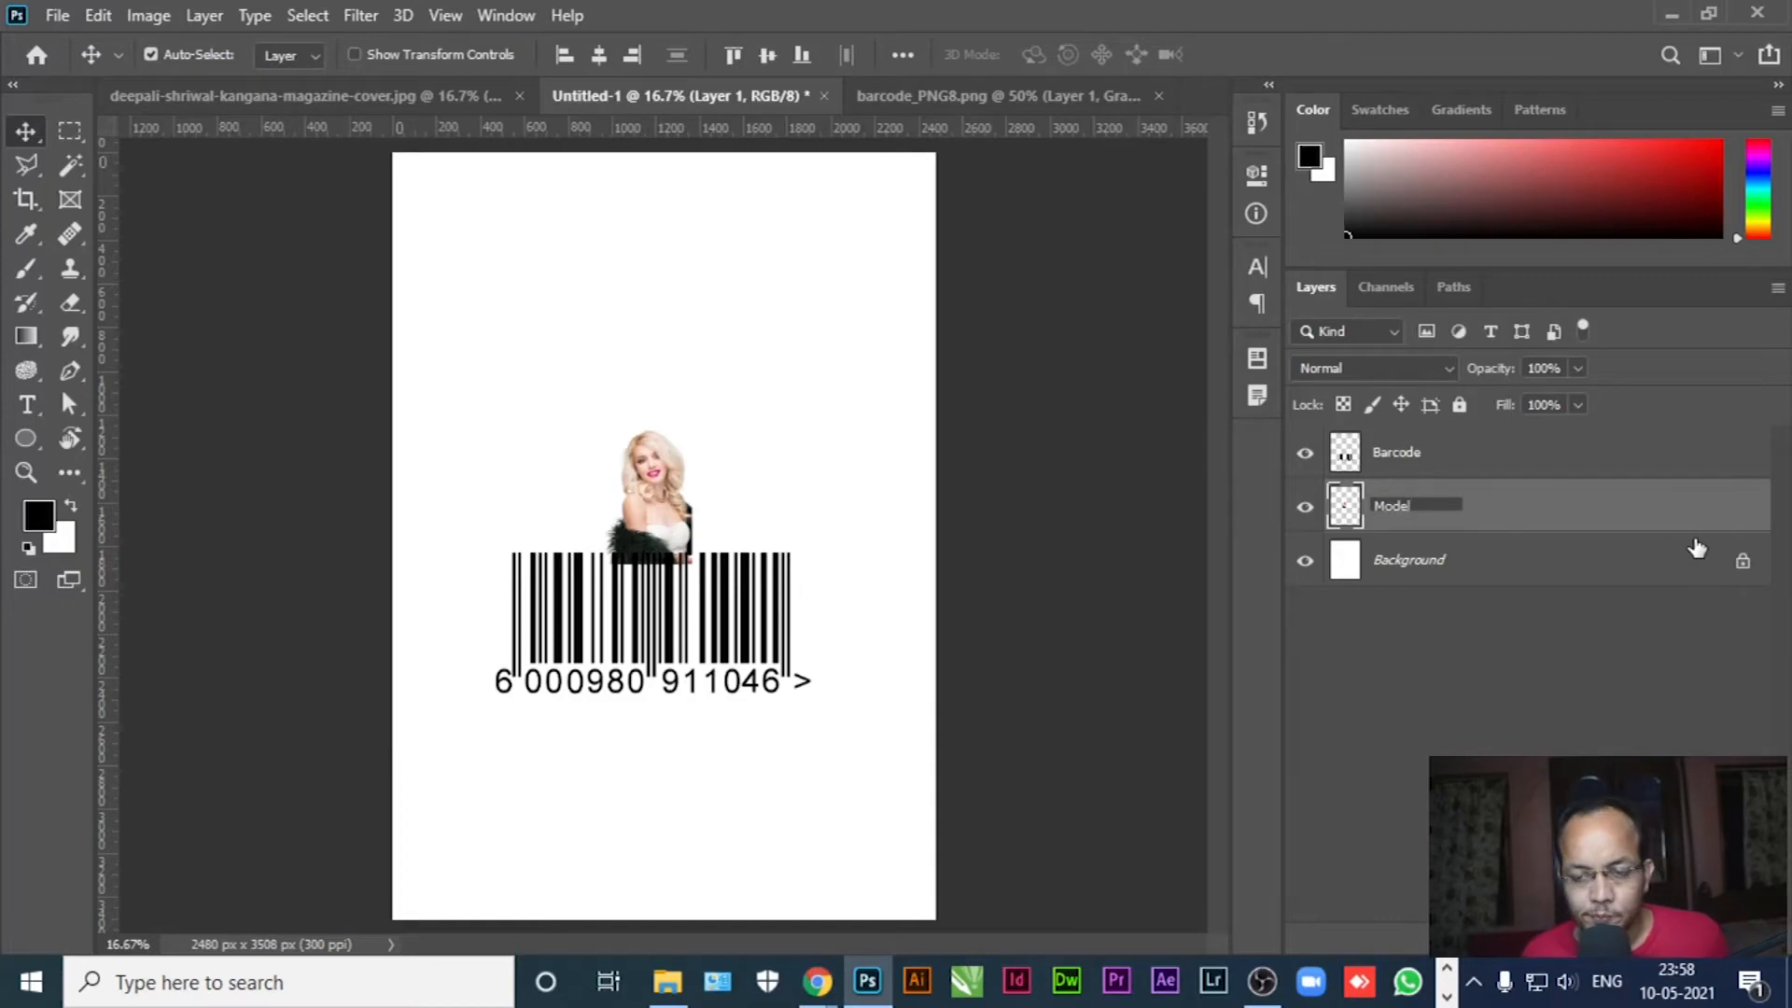
pyautogui.press('Return')
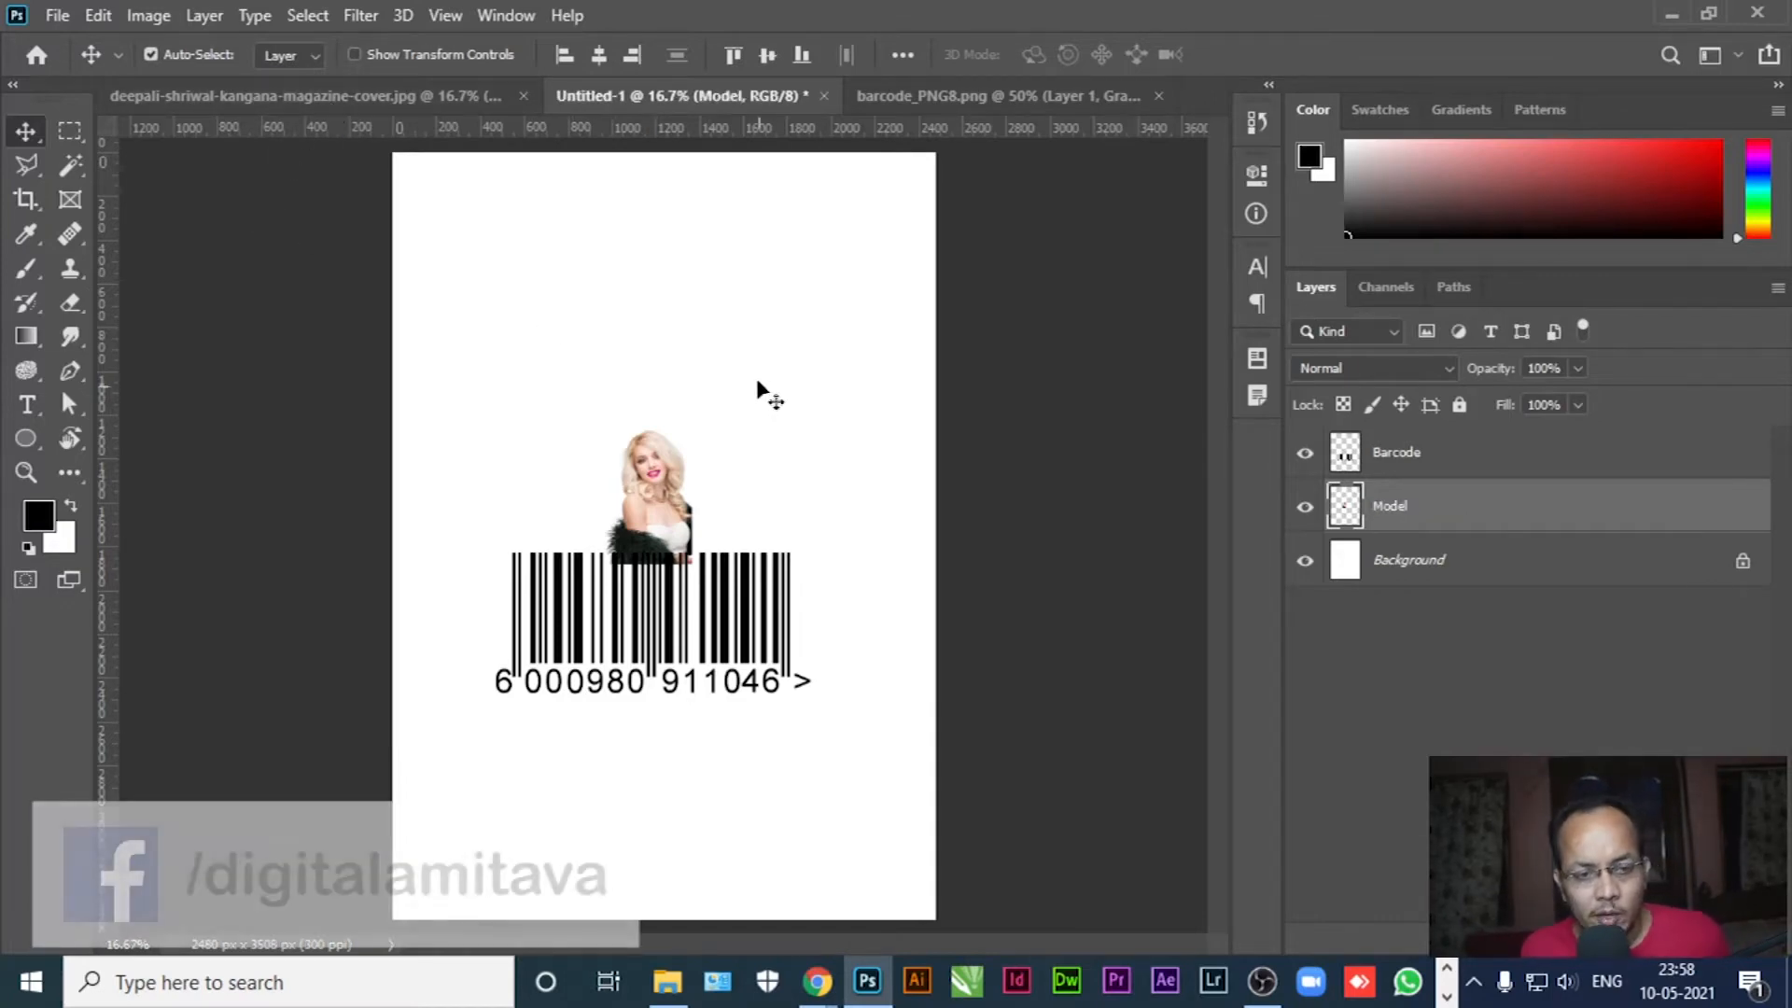
pyautogui.click(355, 97)
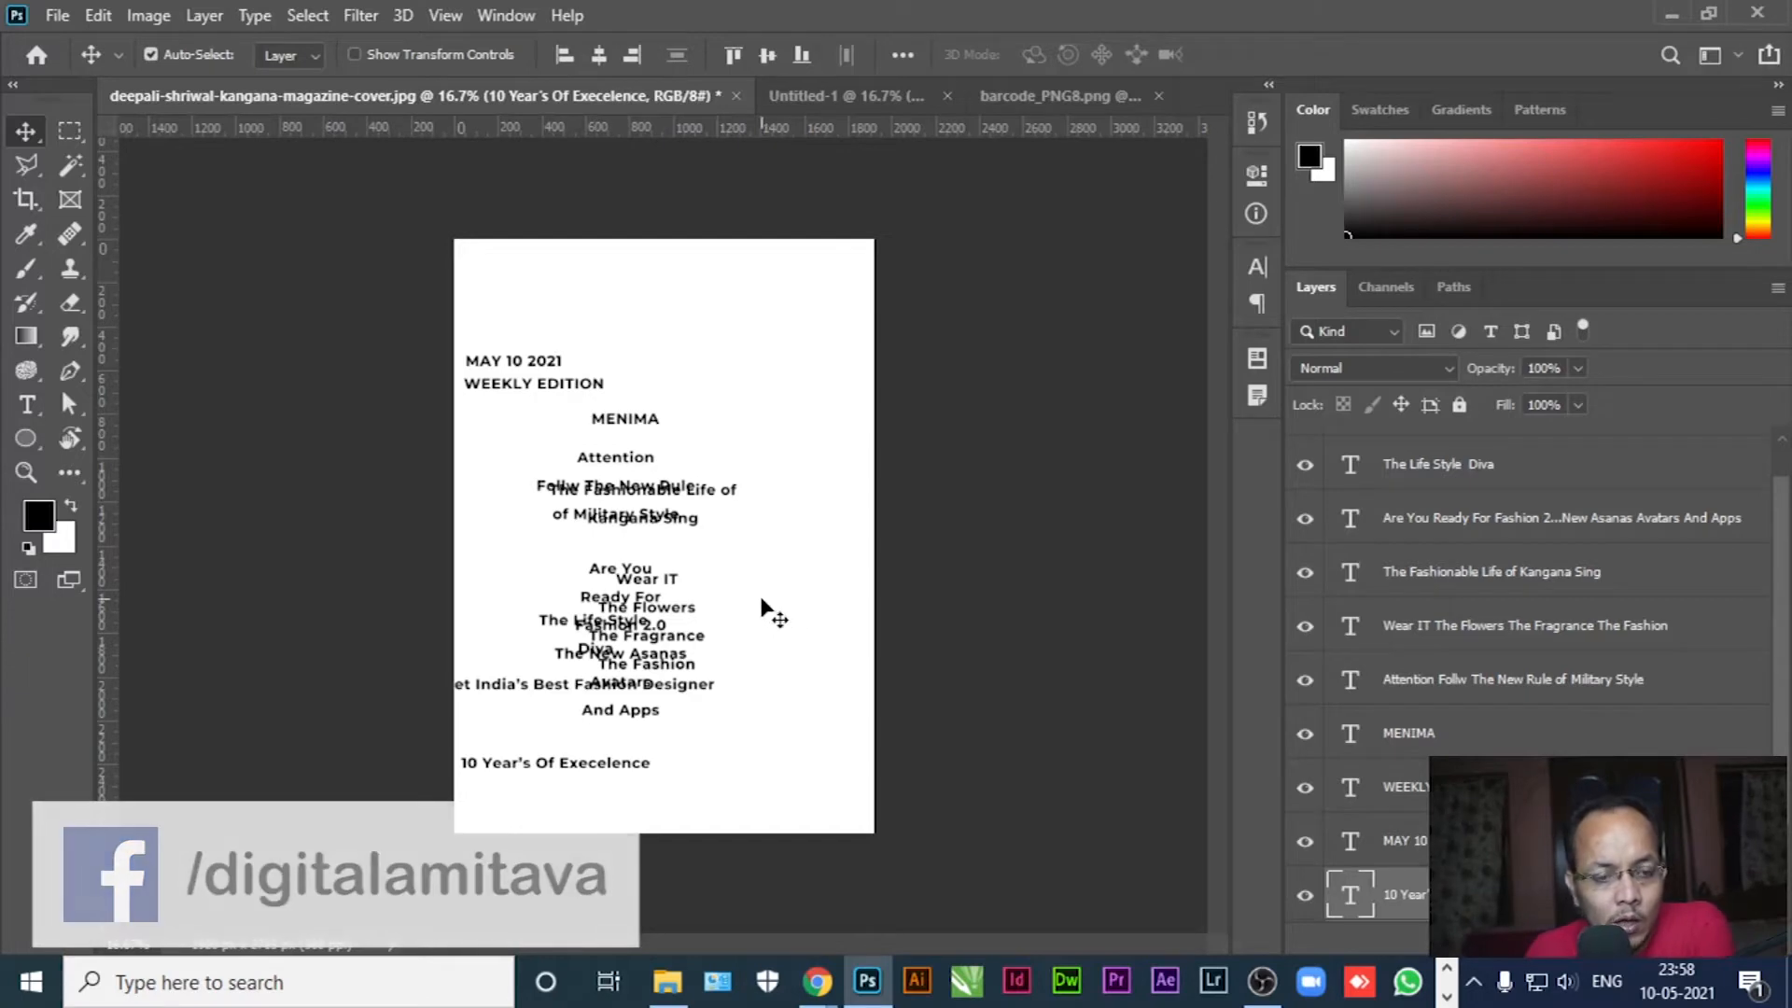
# Select all the cover's text layers and duplicate them into the Untitled-1 document
pyautogui.click(1504, 478)
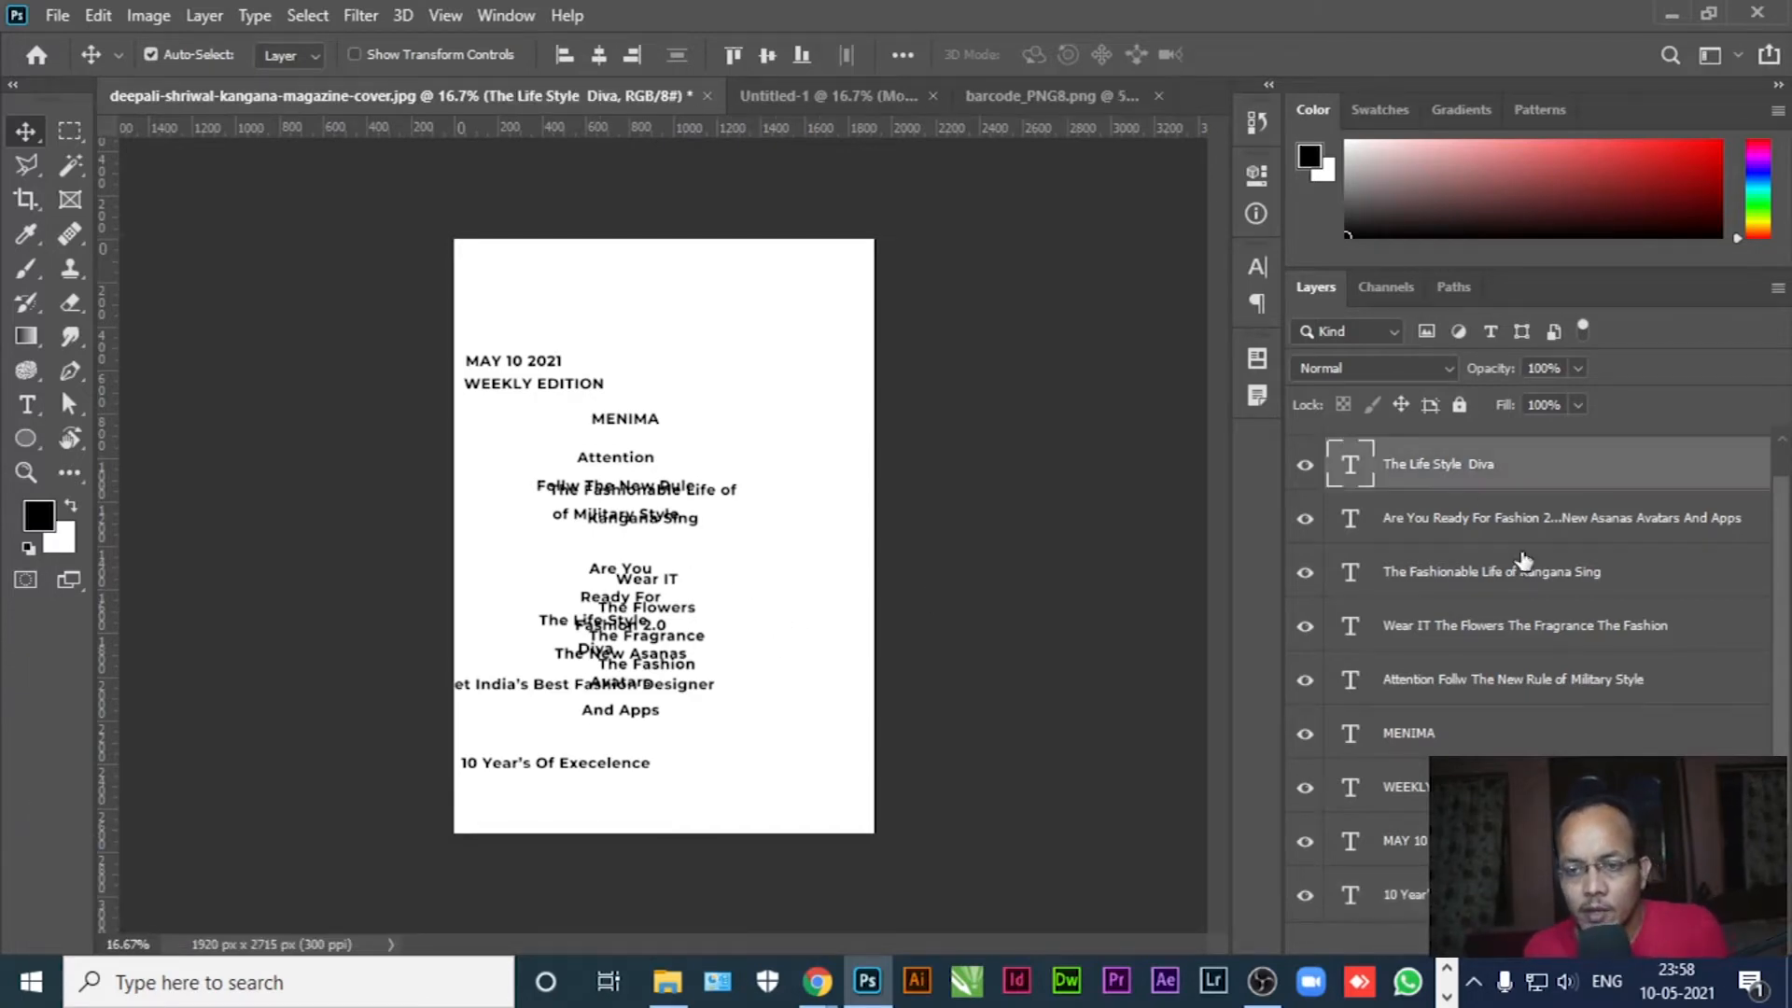
pyautogui.scroll(-2, 1572, 616)
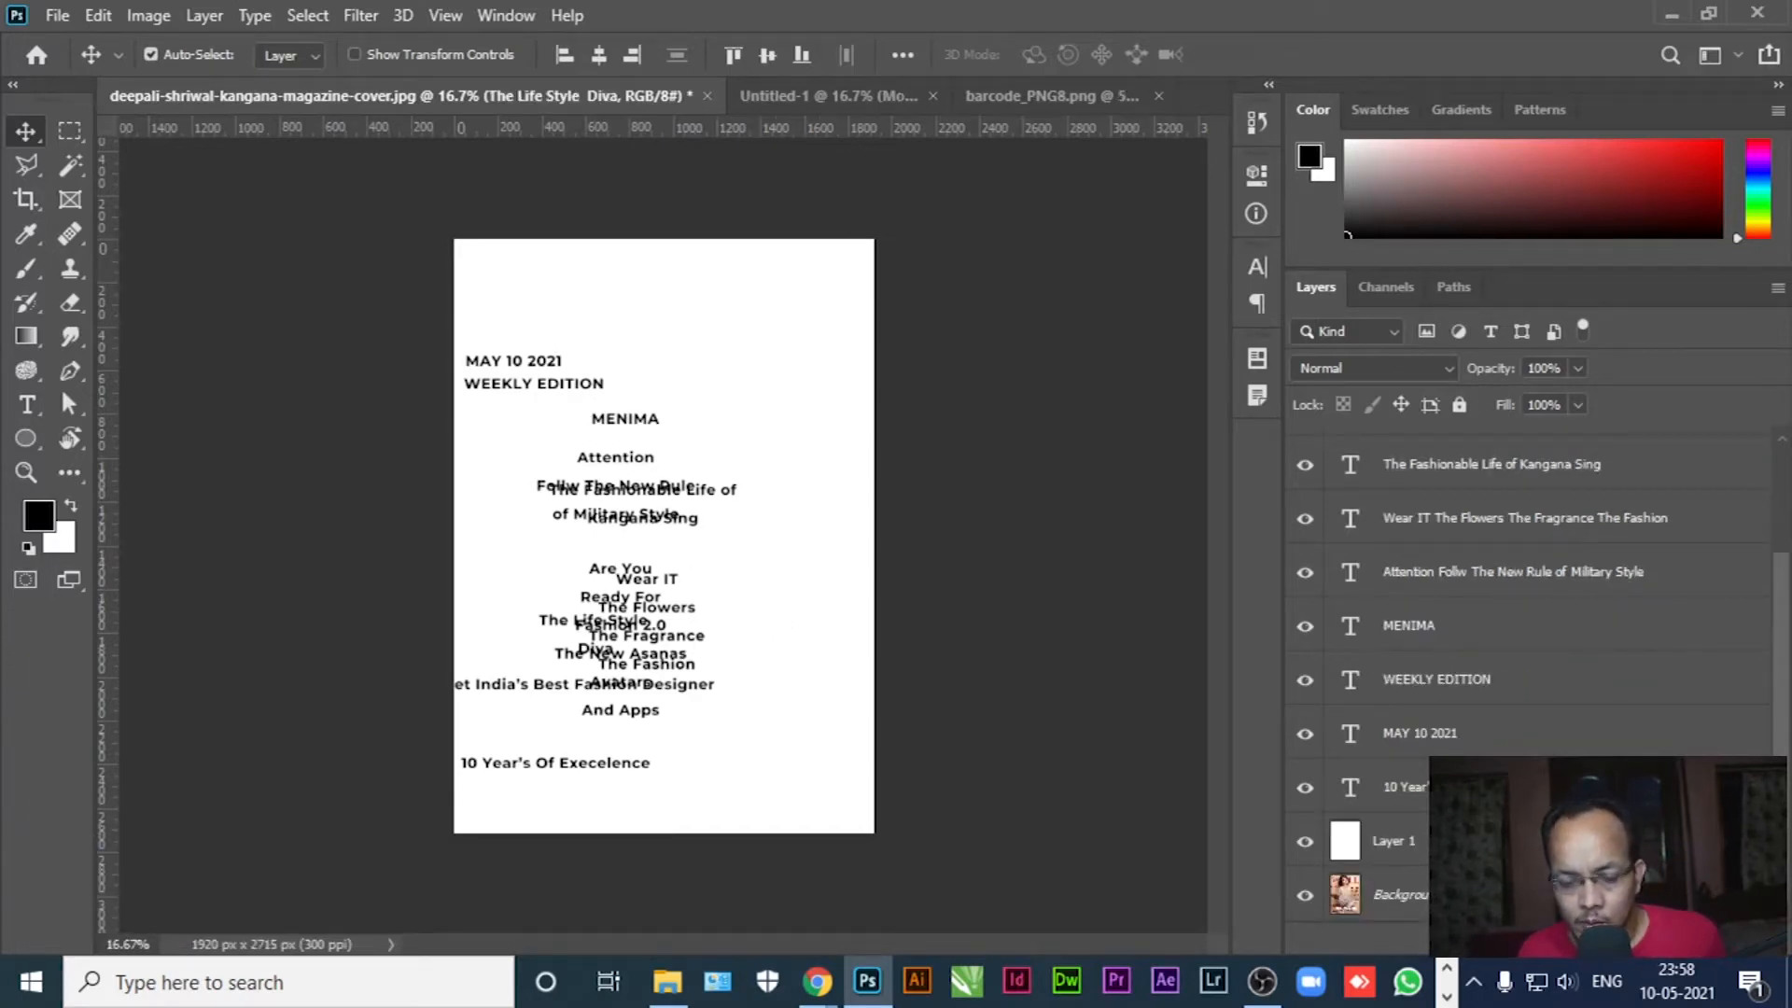
pyautogui.hotkey('ctrl', 'alt', 'a')
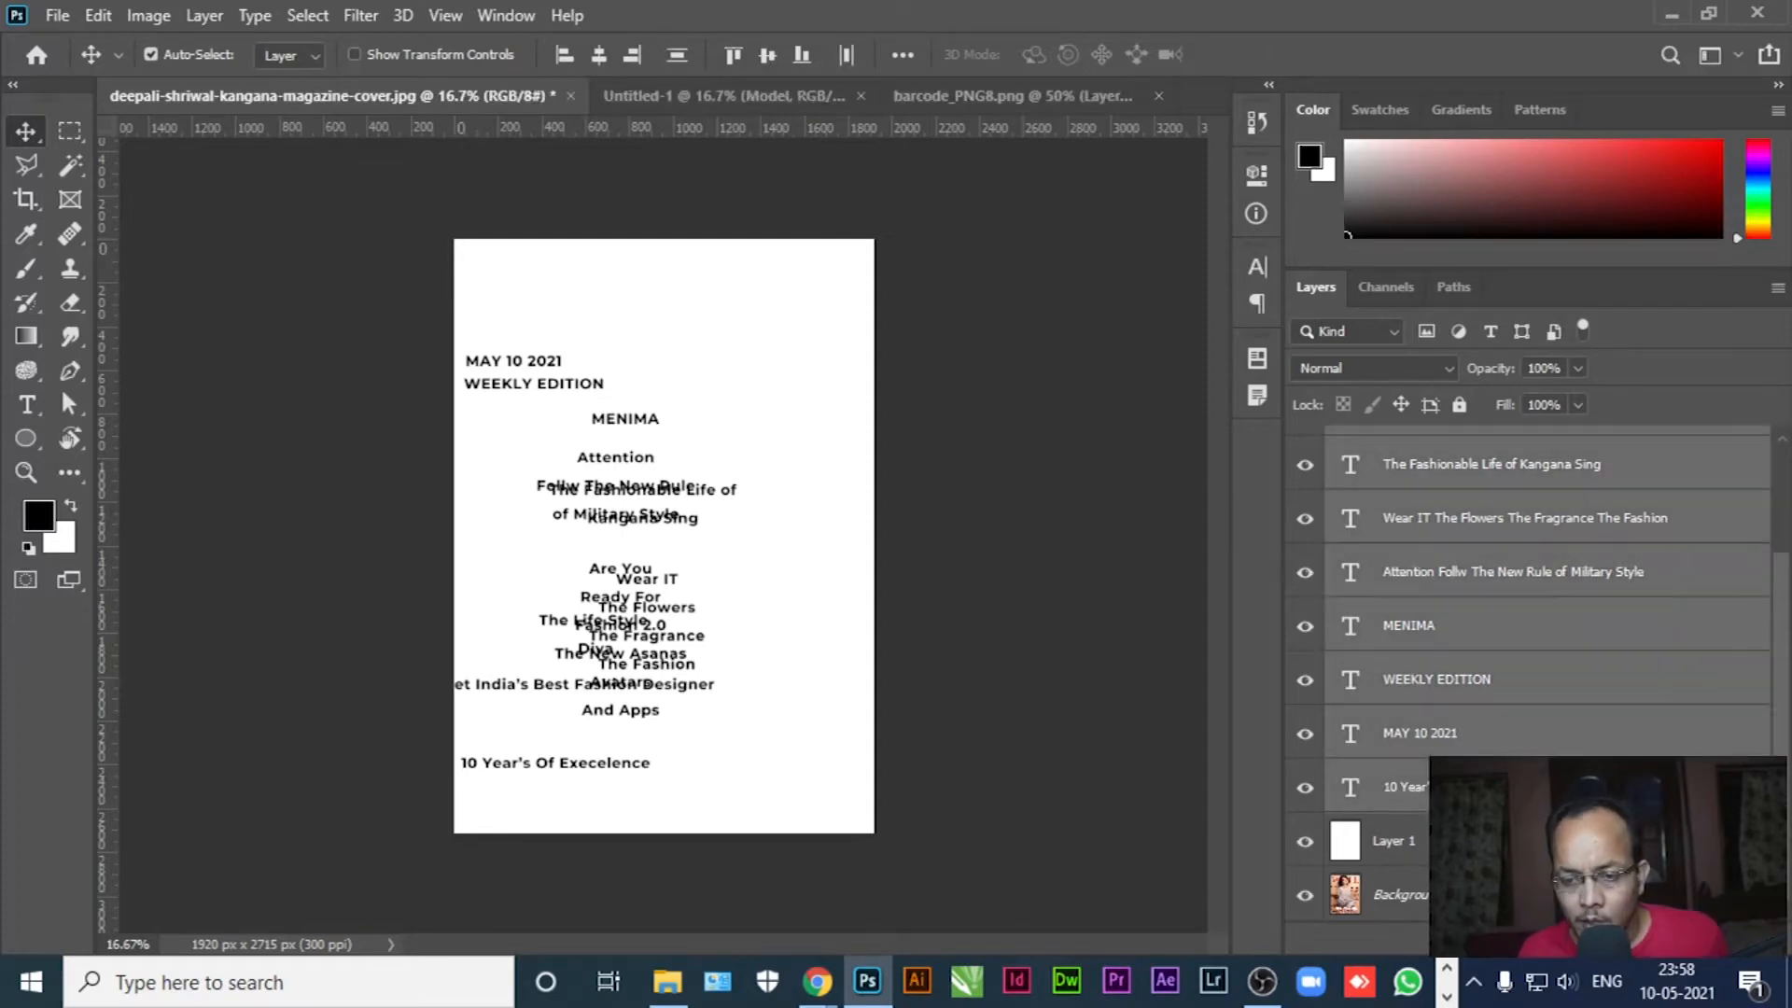
pyautogui.scroll(-1, 1780, 747)
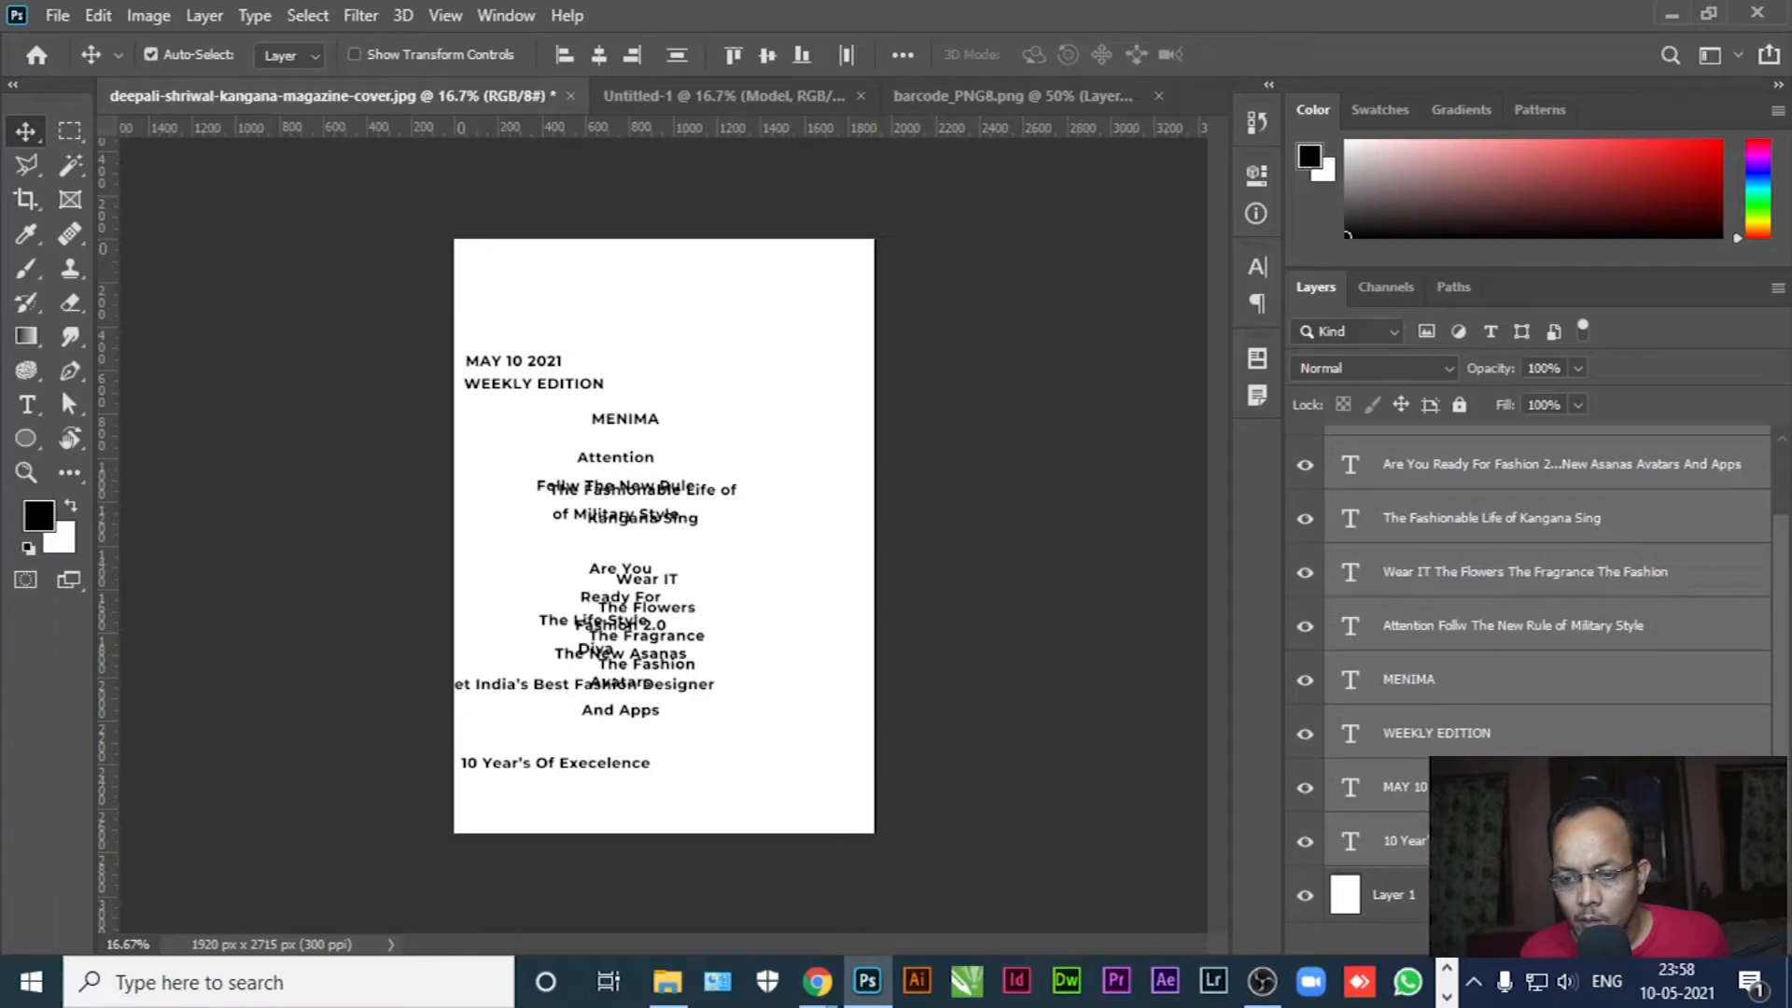
pyautogui.scroll(2, 1768, 747)
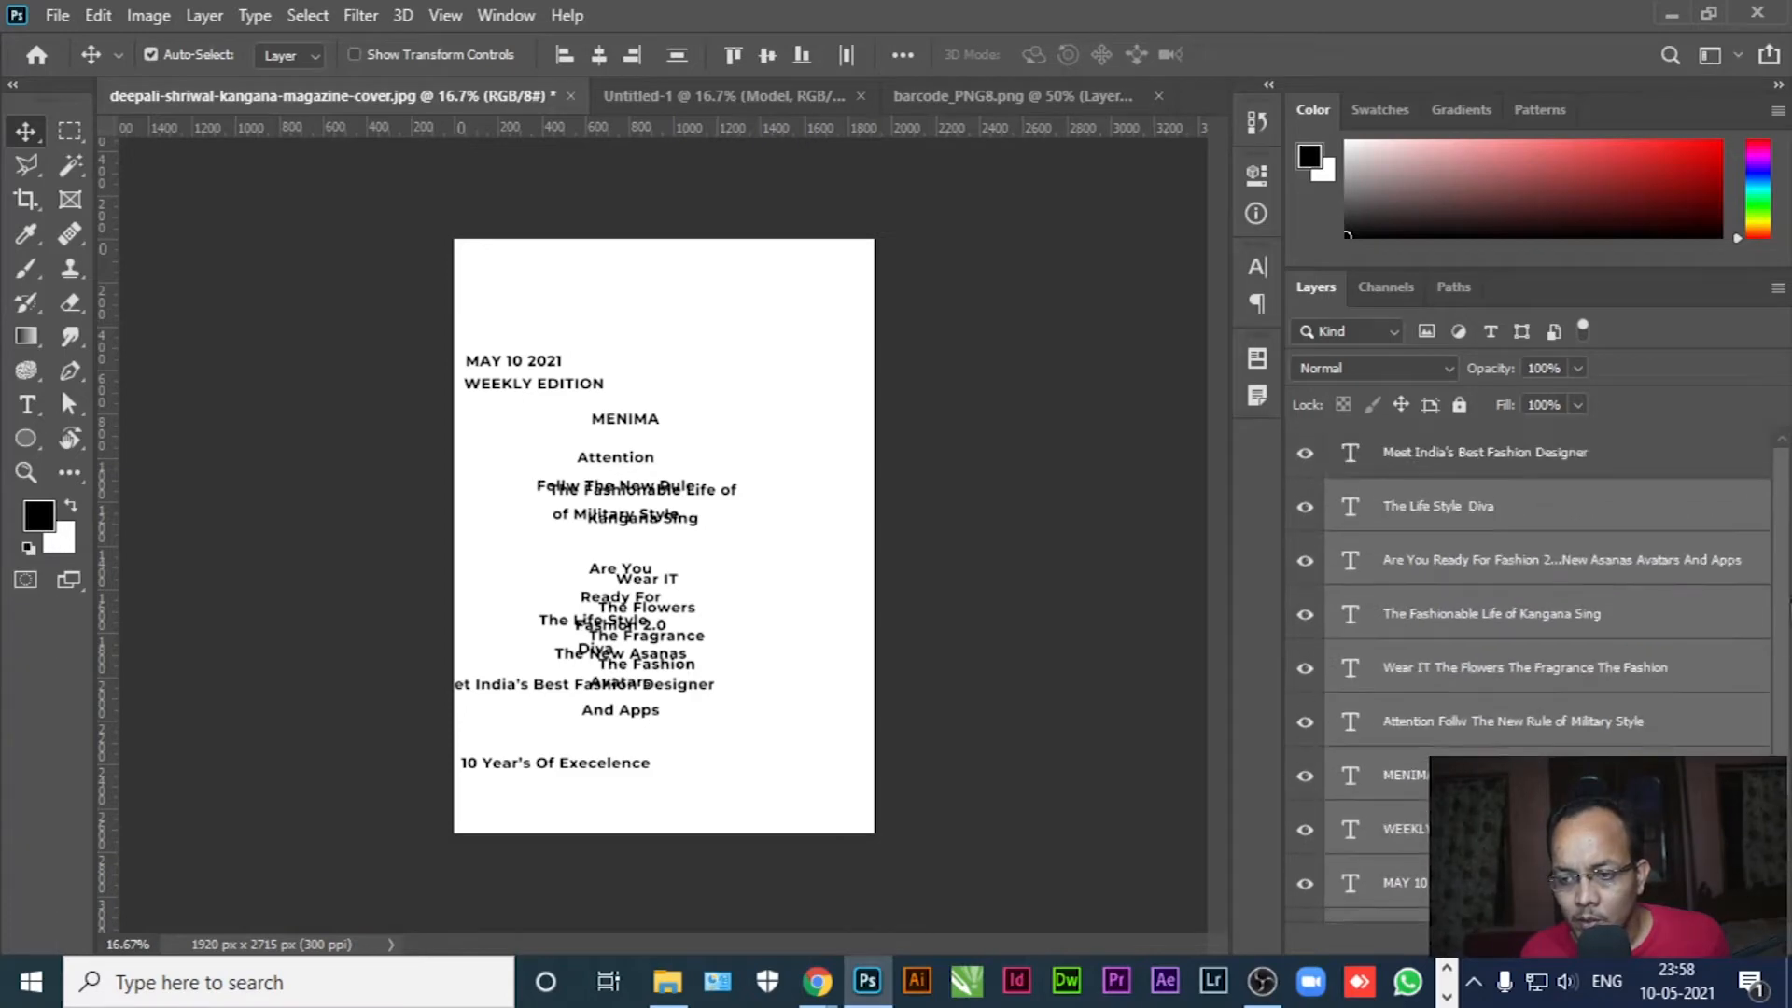
pyautogui.keyDown('shift'); pyautogui.click(1451, 471); pyautogui.keyUp('shift')
pyautogui.moveTo(1783, 487)
pyautogui.mouseDown()
pyautogui.moveTo(1782, 574)
pyautogui.moveTo(1781, 481)
pyautogui.mouseUp()
pyautogui.rightClick(1519, 453)
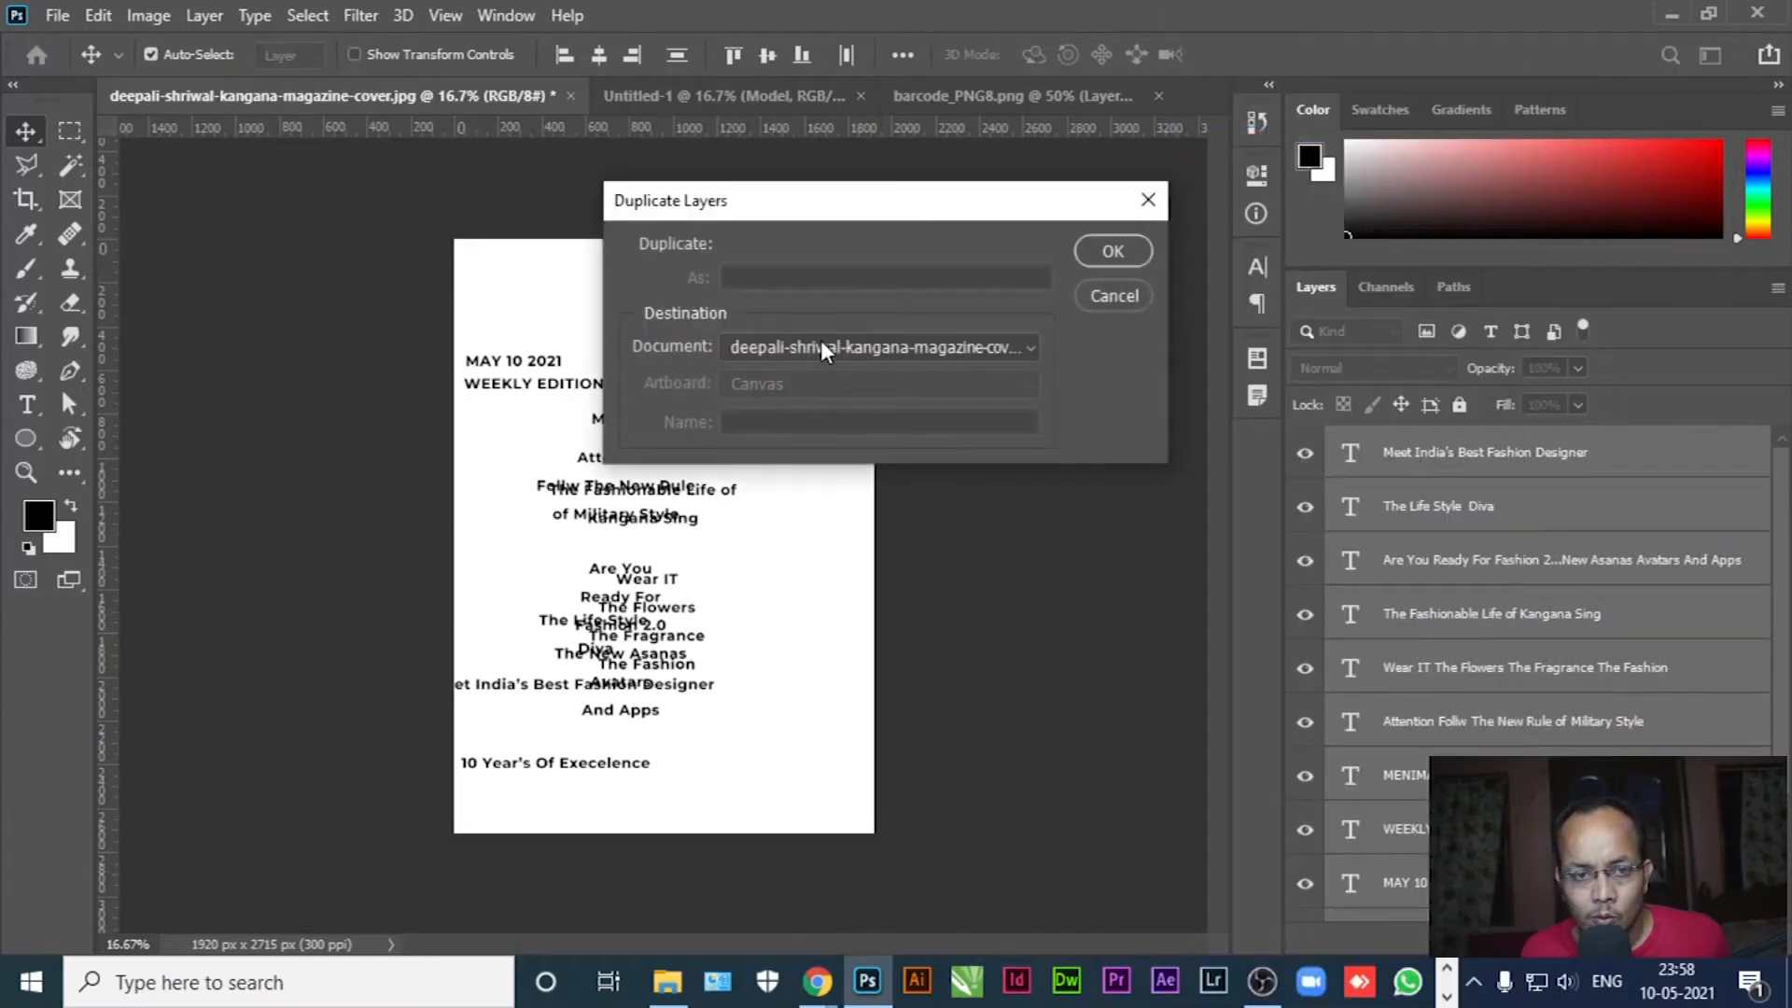
pyautogui.click(821, 346)
pyautogui.click(794, 396)
pyautogui.click(1115, 251)
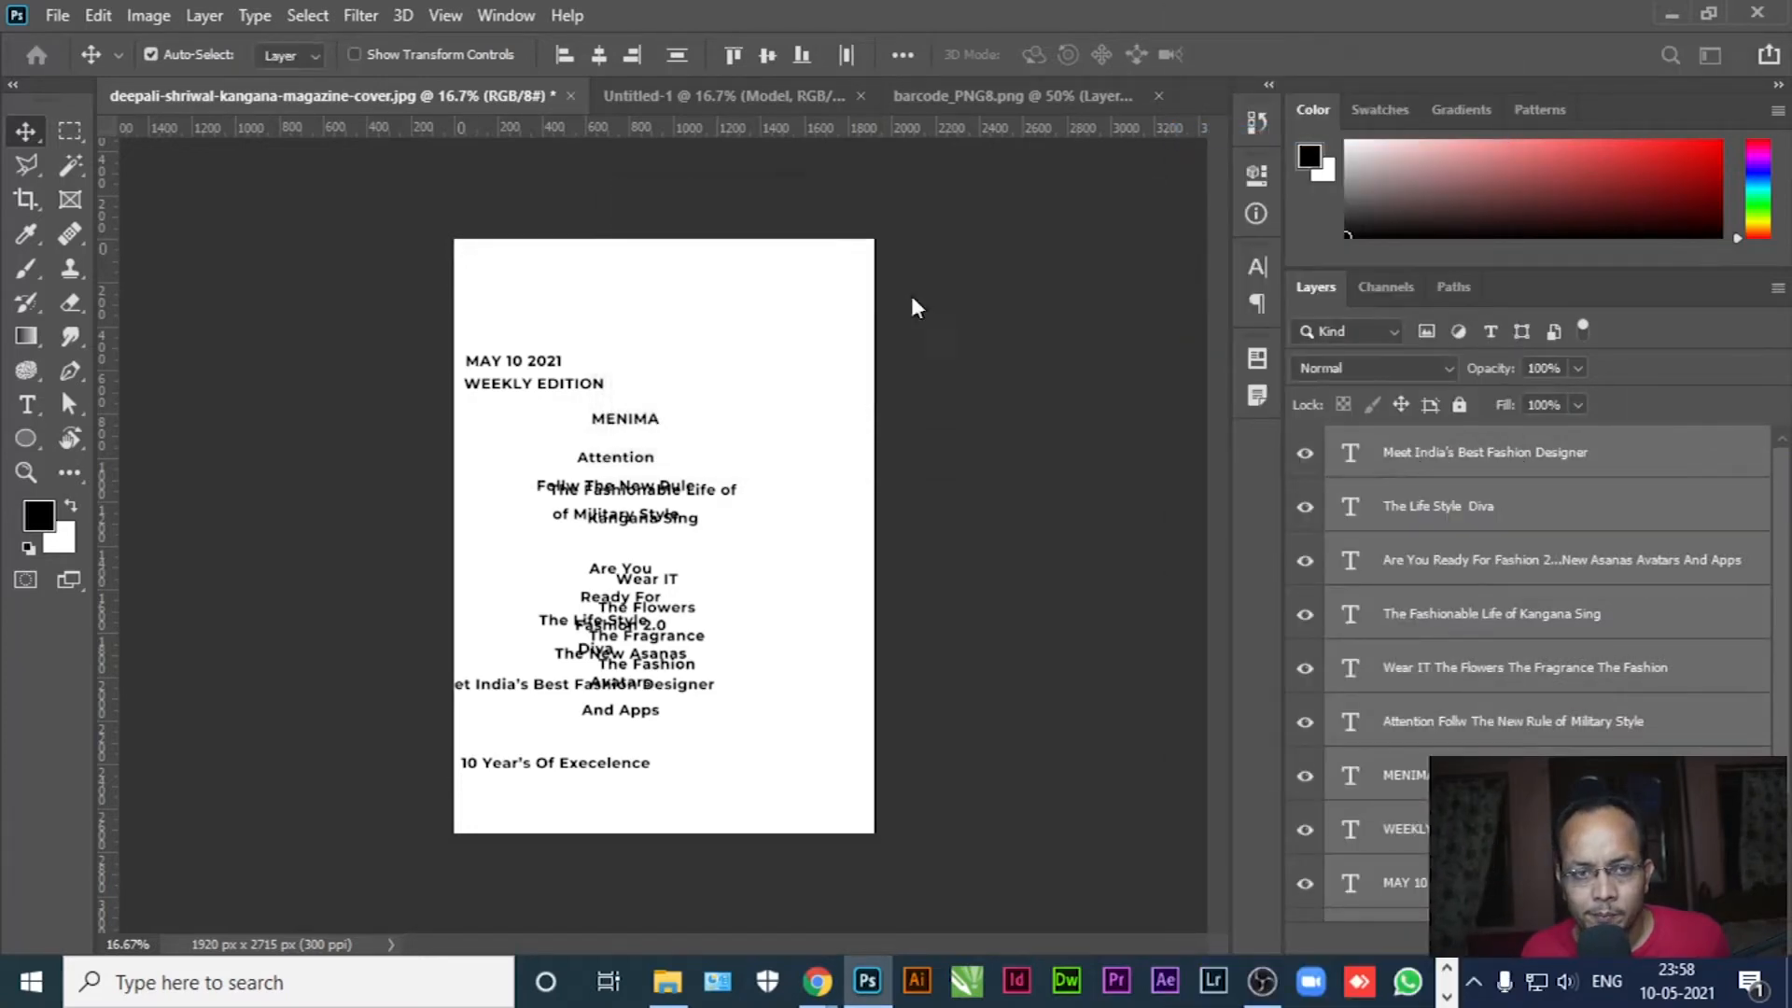
pyautogui.click(718, 97)
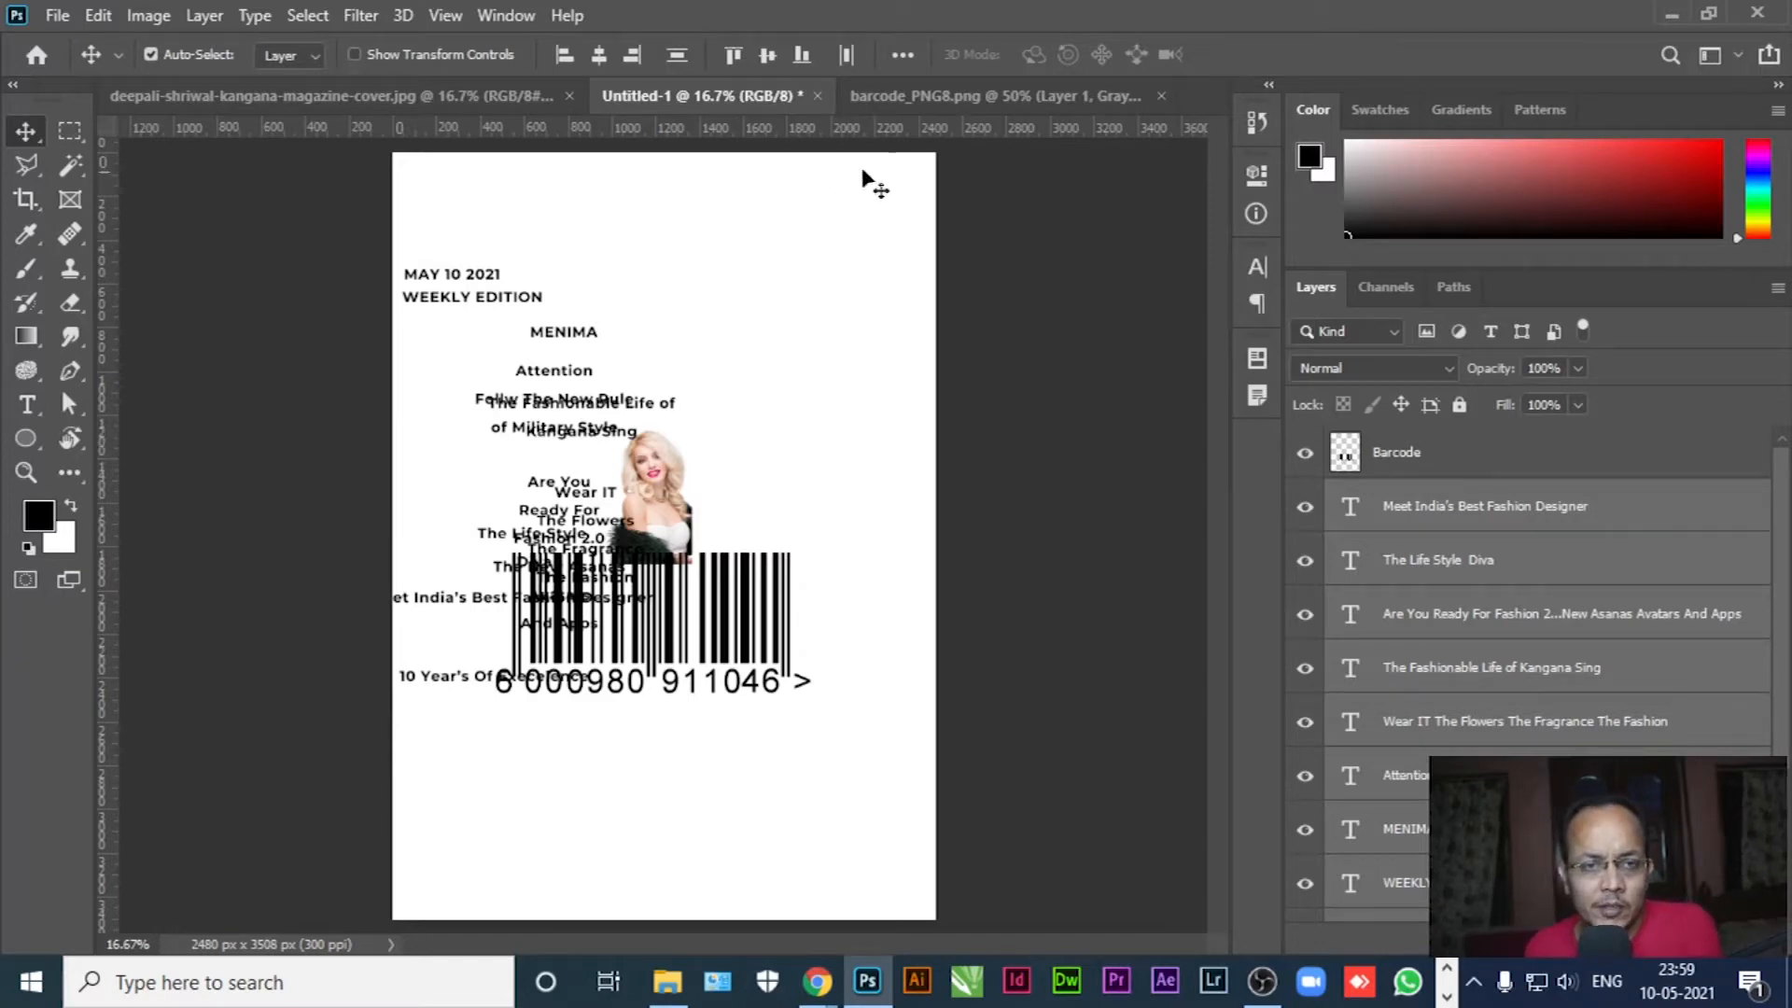
# Close the barcode_PNG8.png document
pyautogui.click(1027, 97)
pyautogui.click(1158, 97)
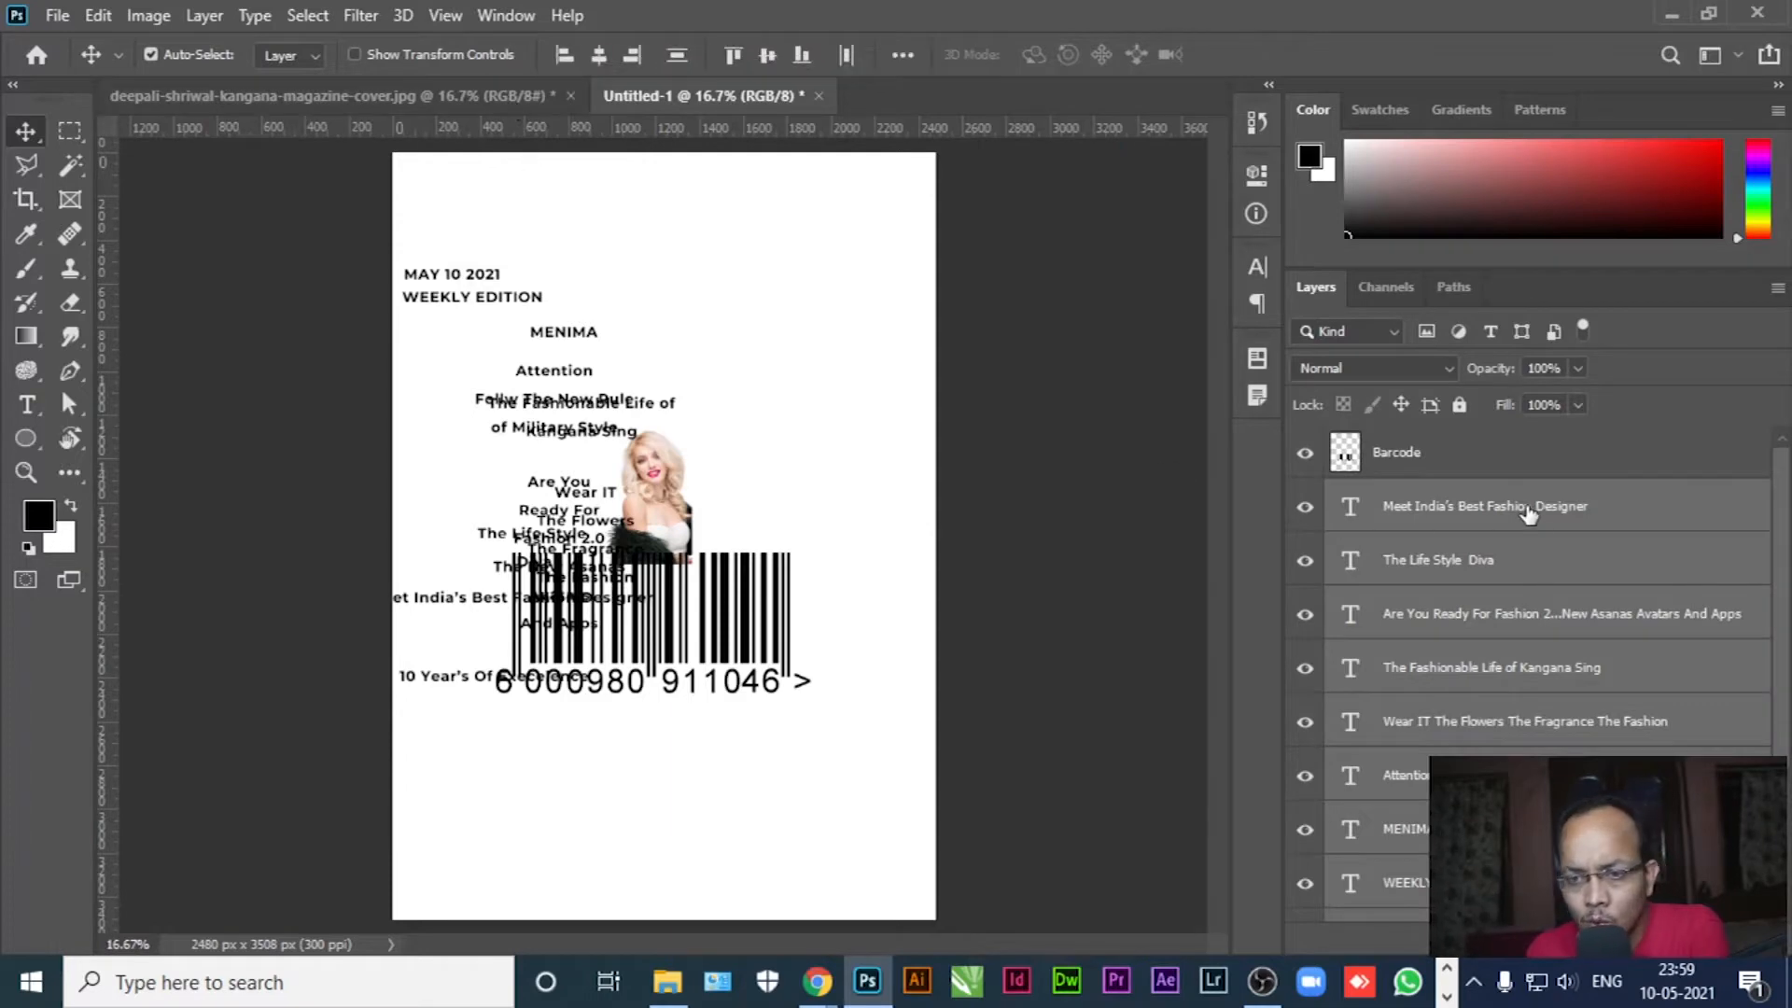
pyautogui.scroll(-4, 1527, 515)
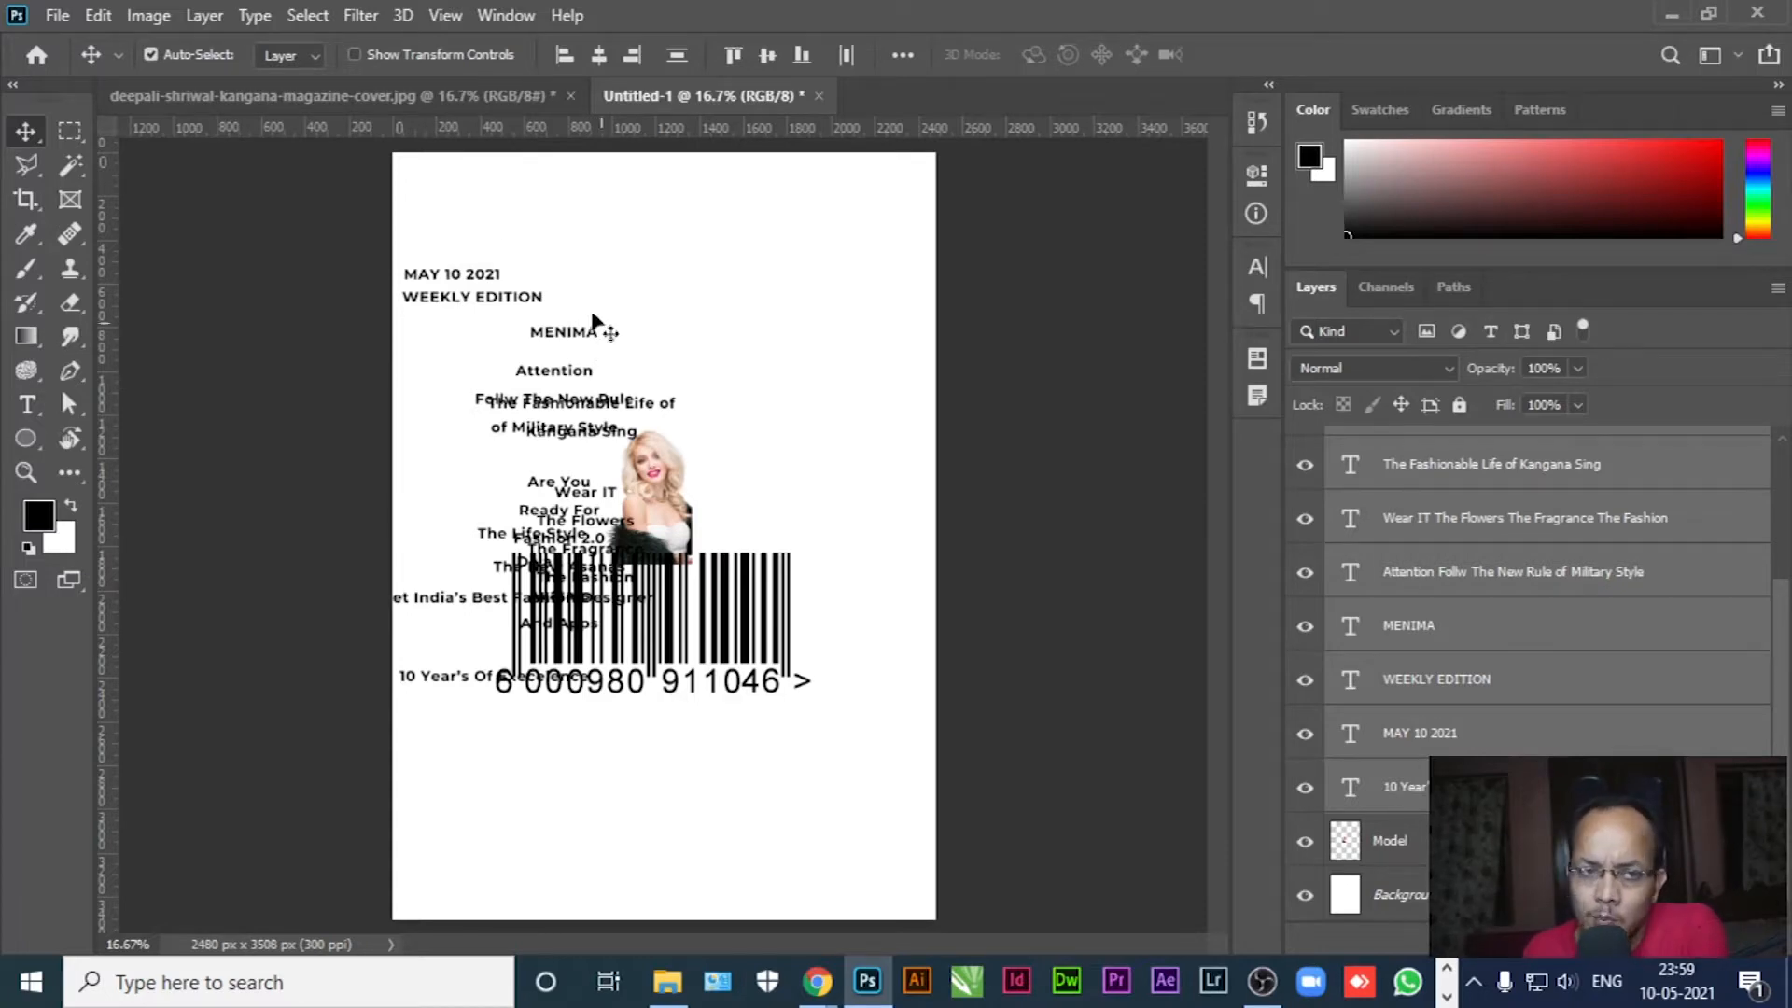
# Compare the source cover's layers with Untitled-1, then close the source cover document
pyautogui.click(448, 96)
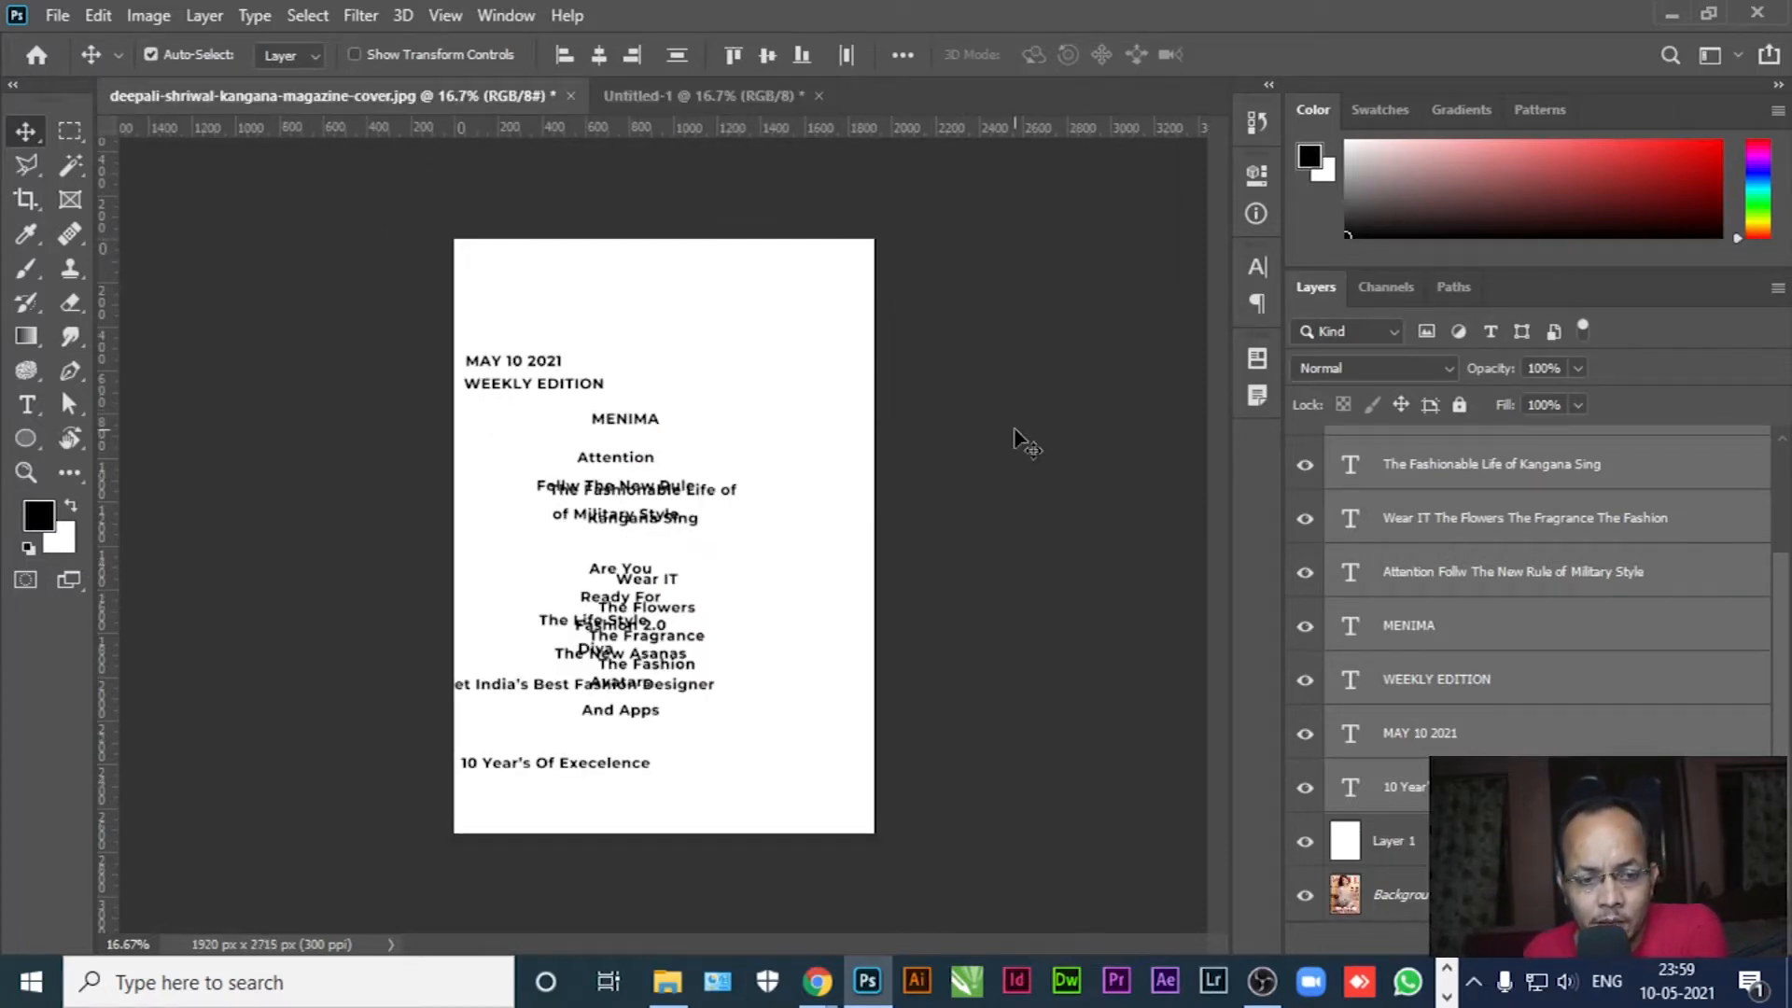
pyautogui.scroll(1, 1781, 712)
pyautogui.moveTo(1781, 712); pyautogui.dragTo(1784, 653)
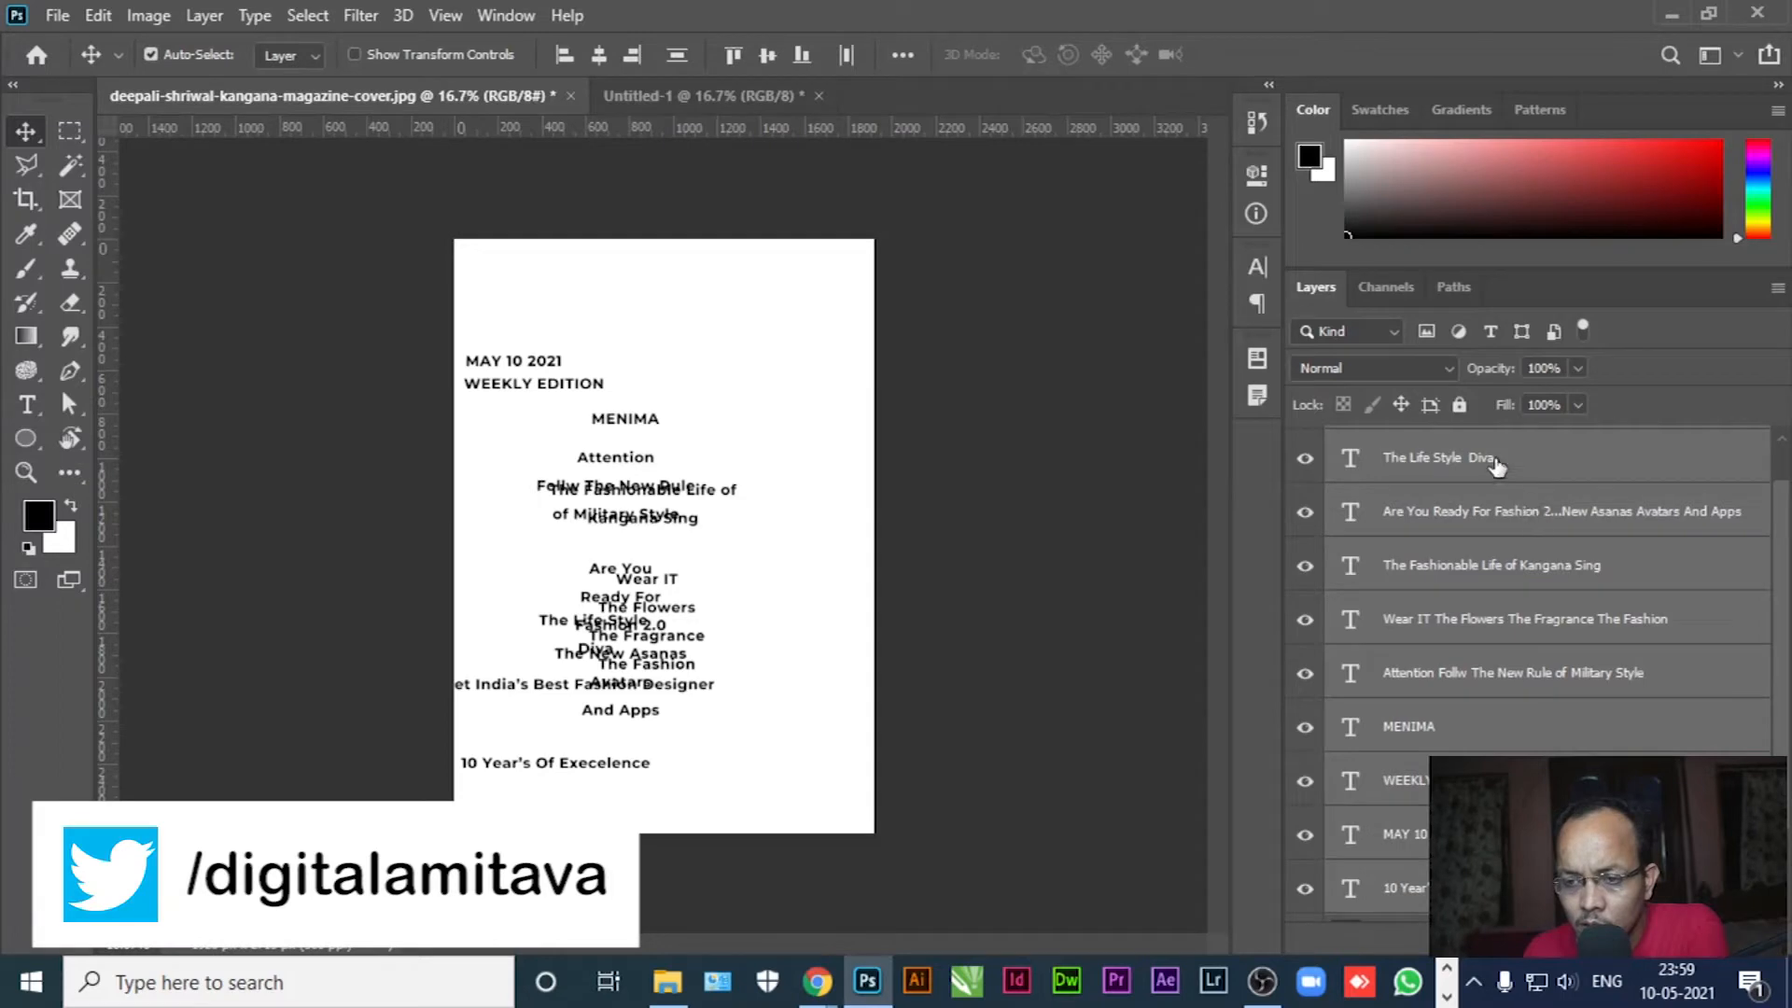
pyautogui.scroll(1, 1784, 588)
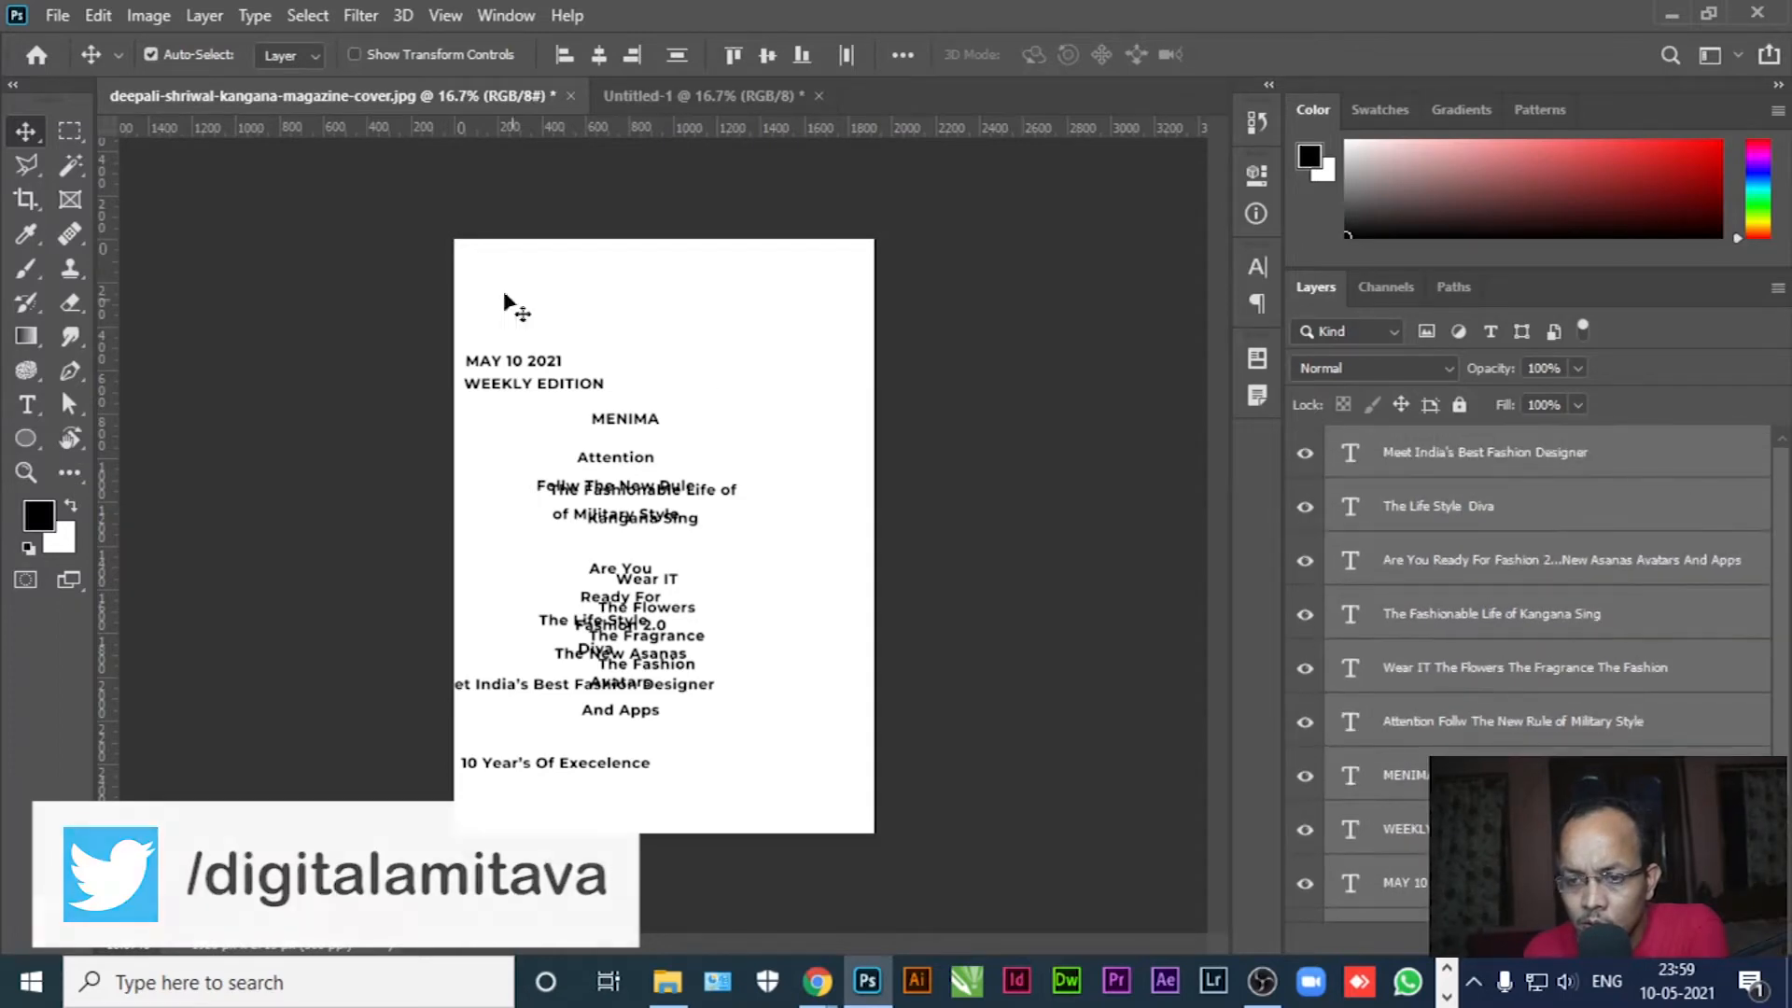
pyautogui.click(640, 97)
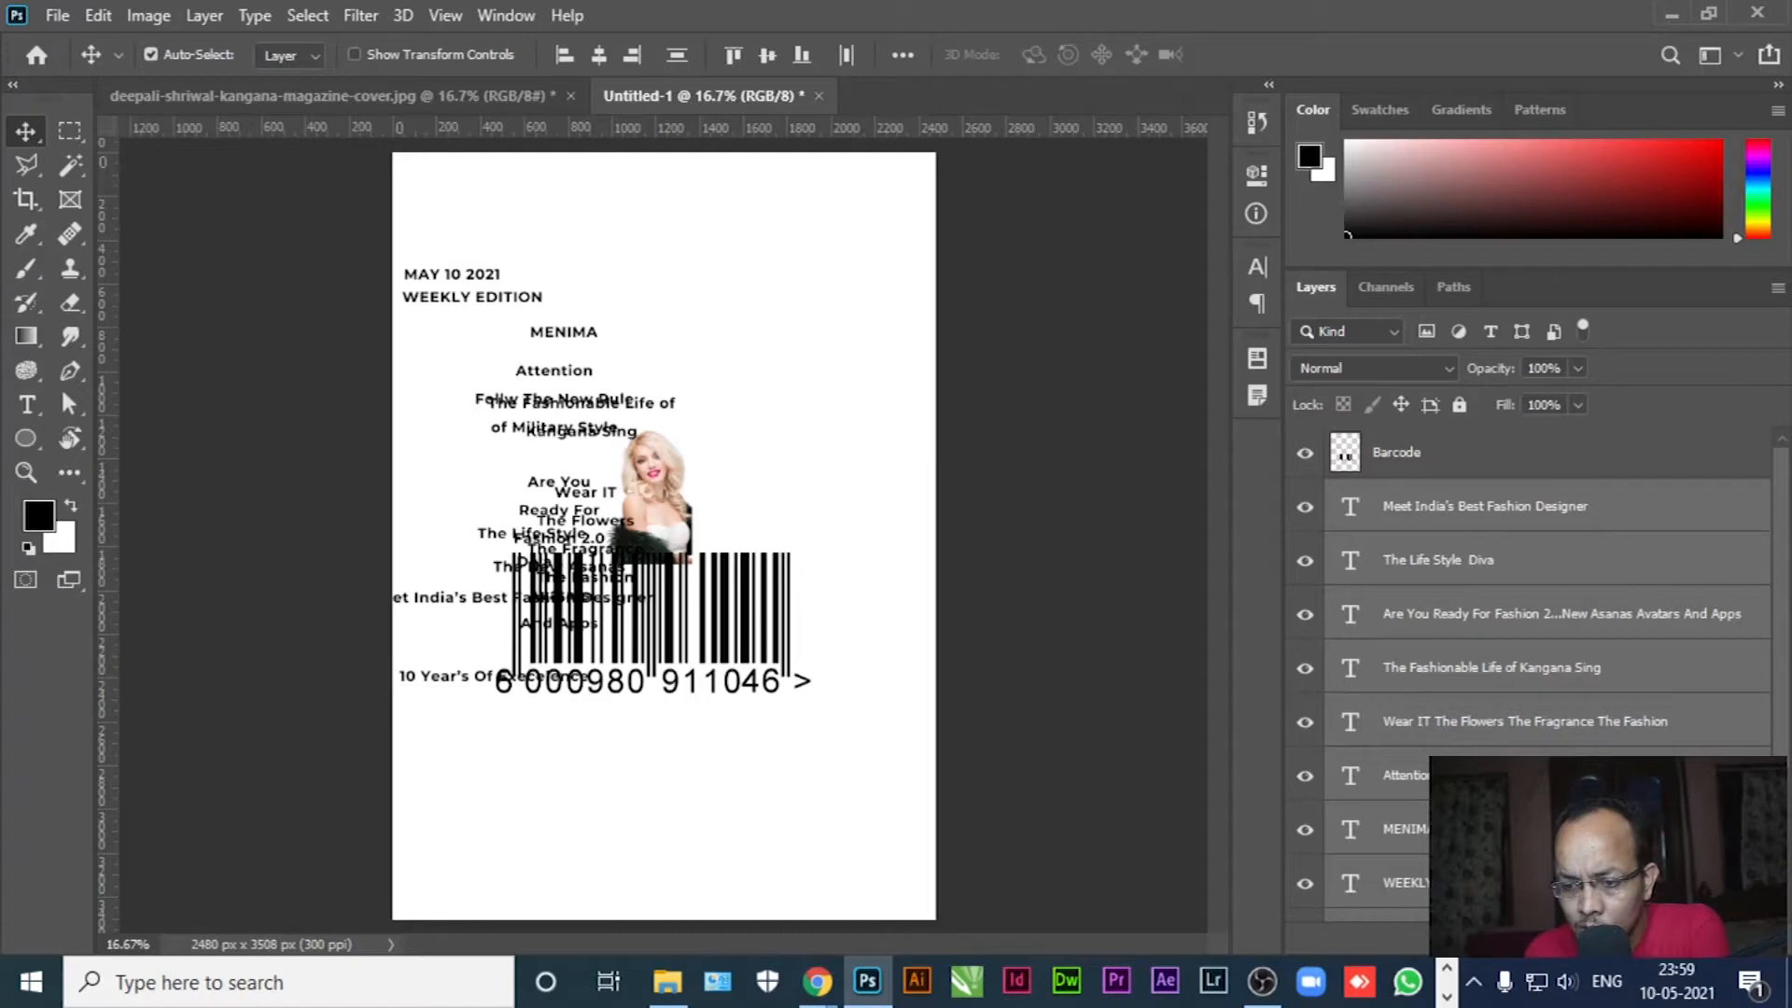
pyautogui.scroll(-2, 1787, 743)
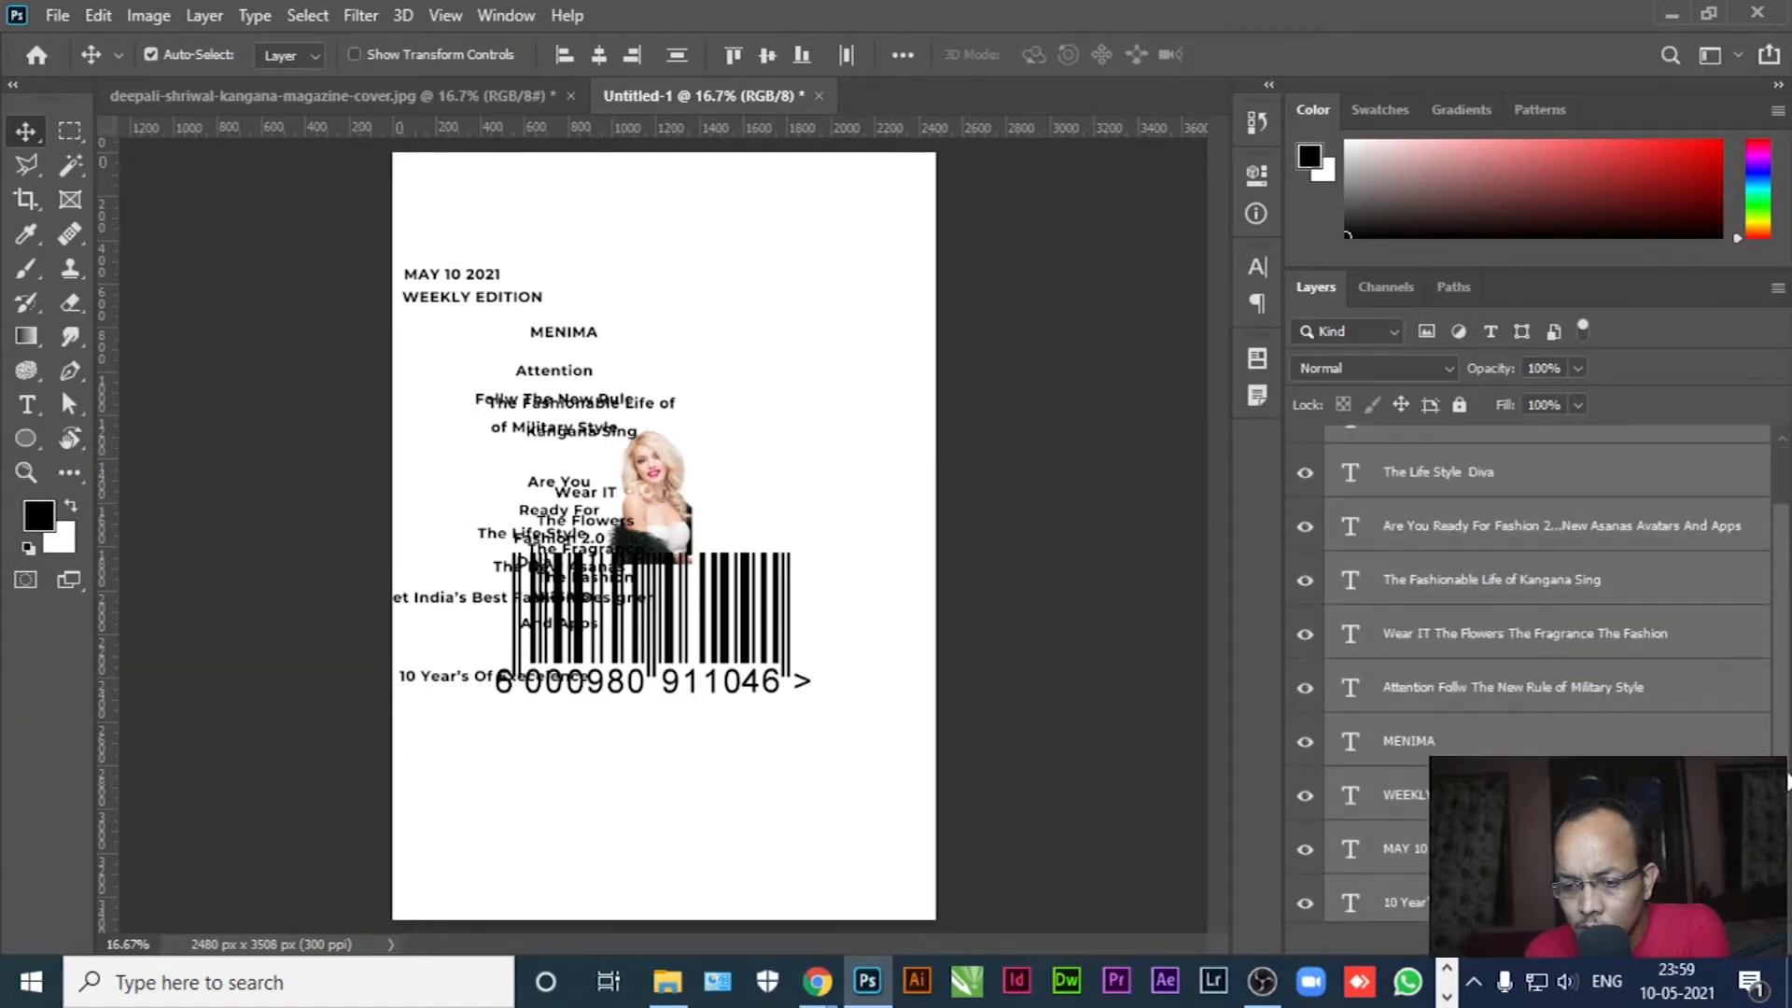
pyautogui.click(571, 95)
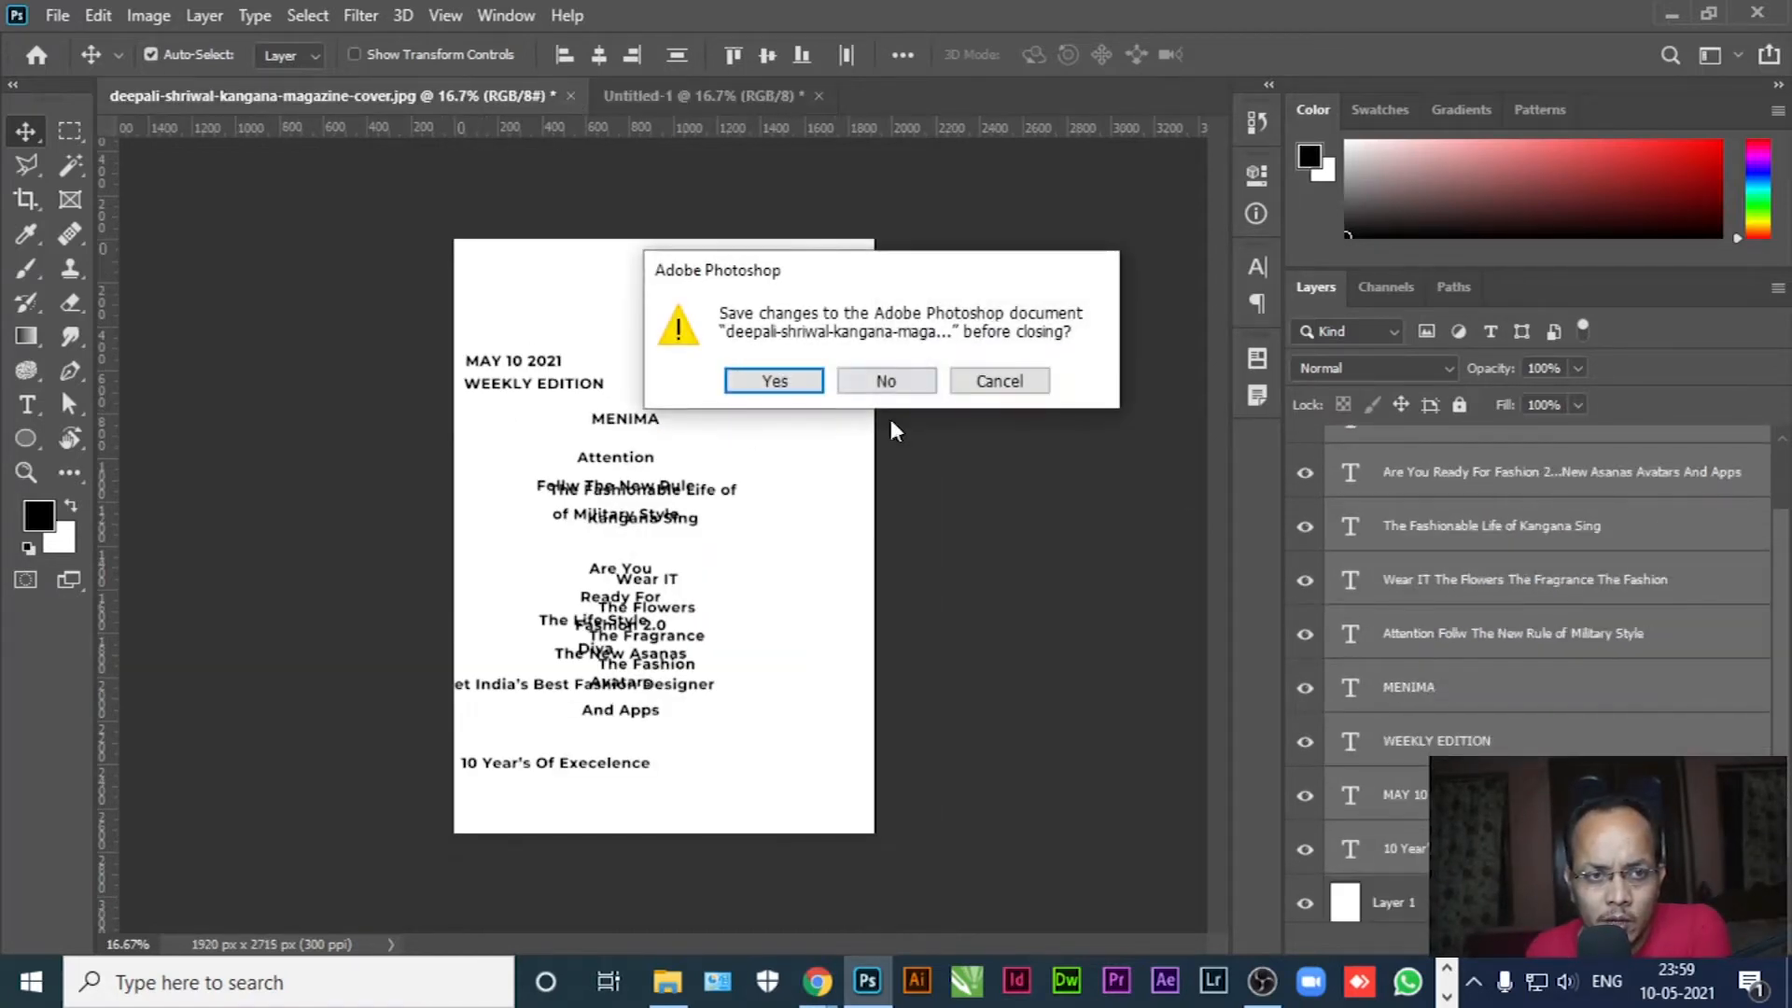
# Close the source magazine cover without saving its changes
pyautogui.click(883, 379)
pyautogui.scroll(1, 1727, 620)
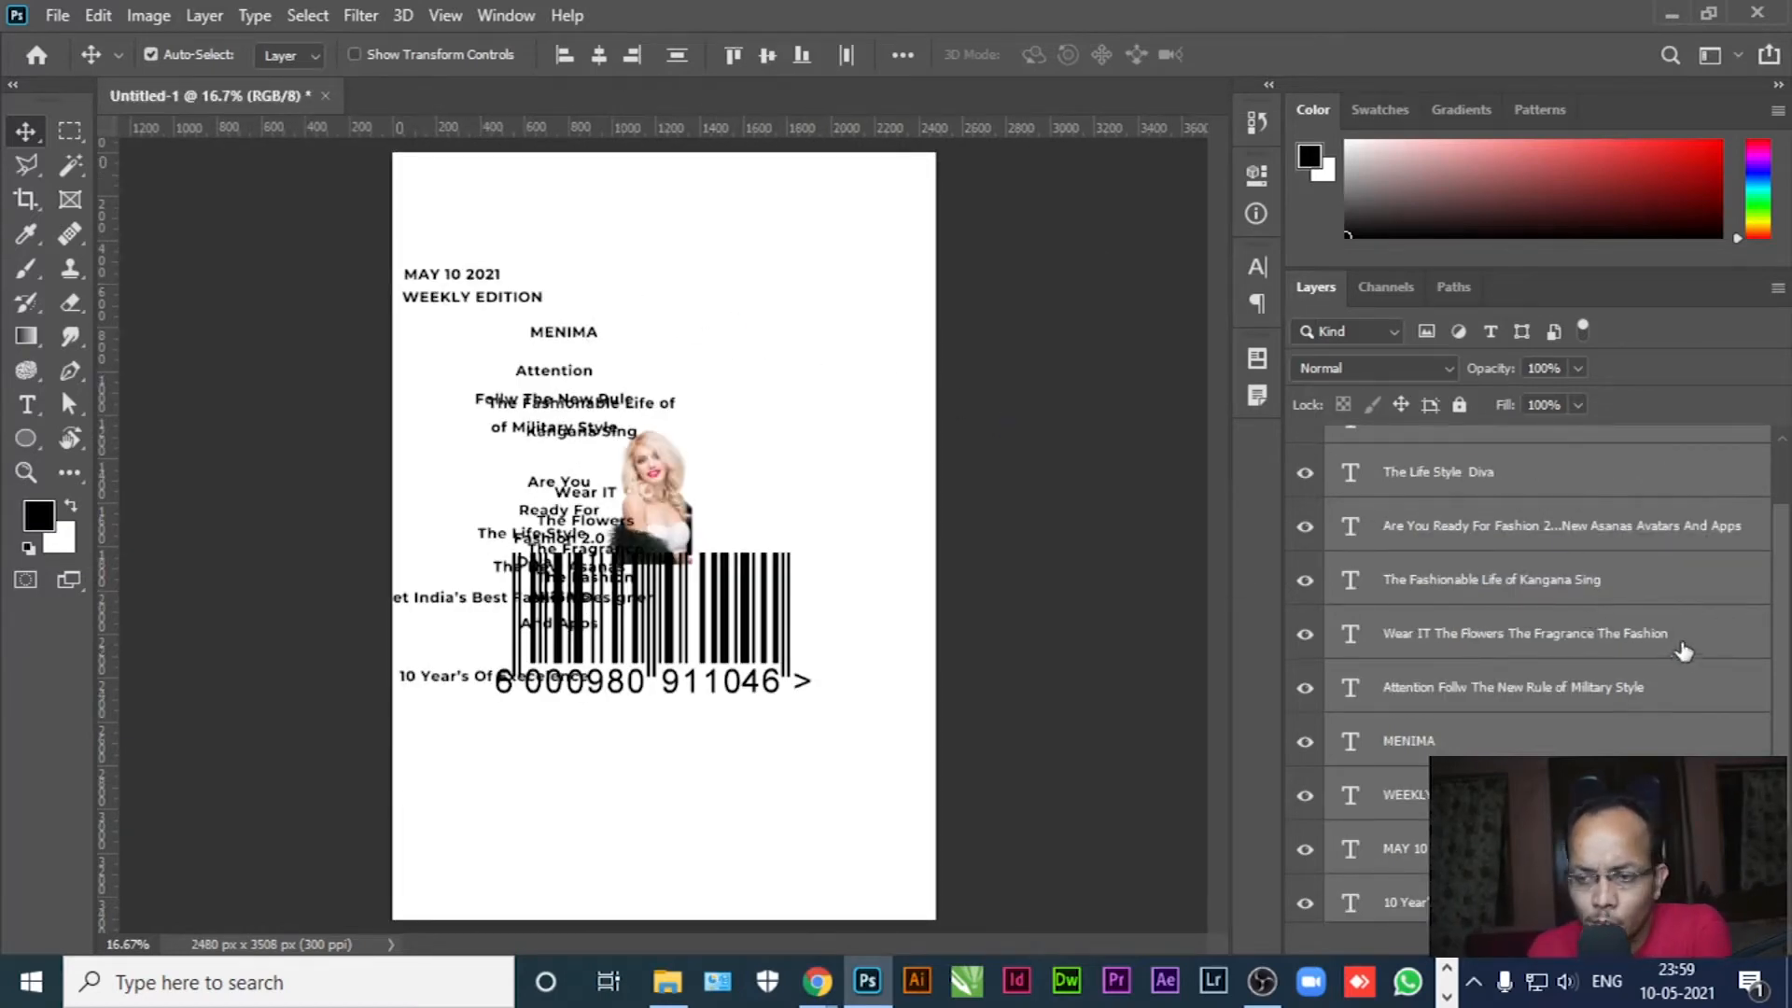
pyautogui.scroll(2, 1685, 651)
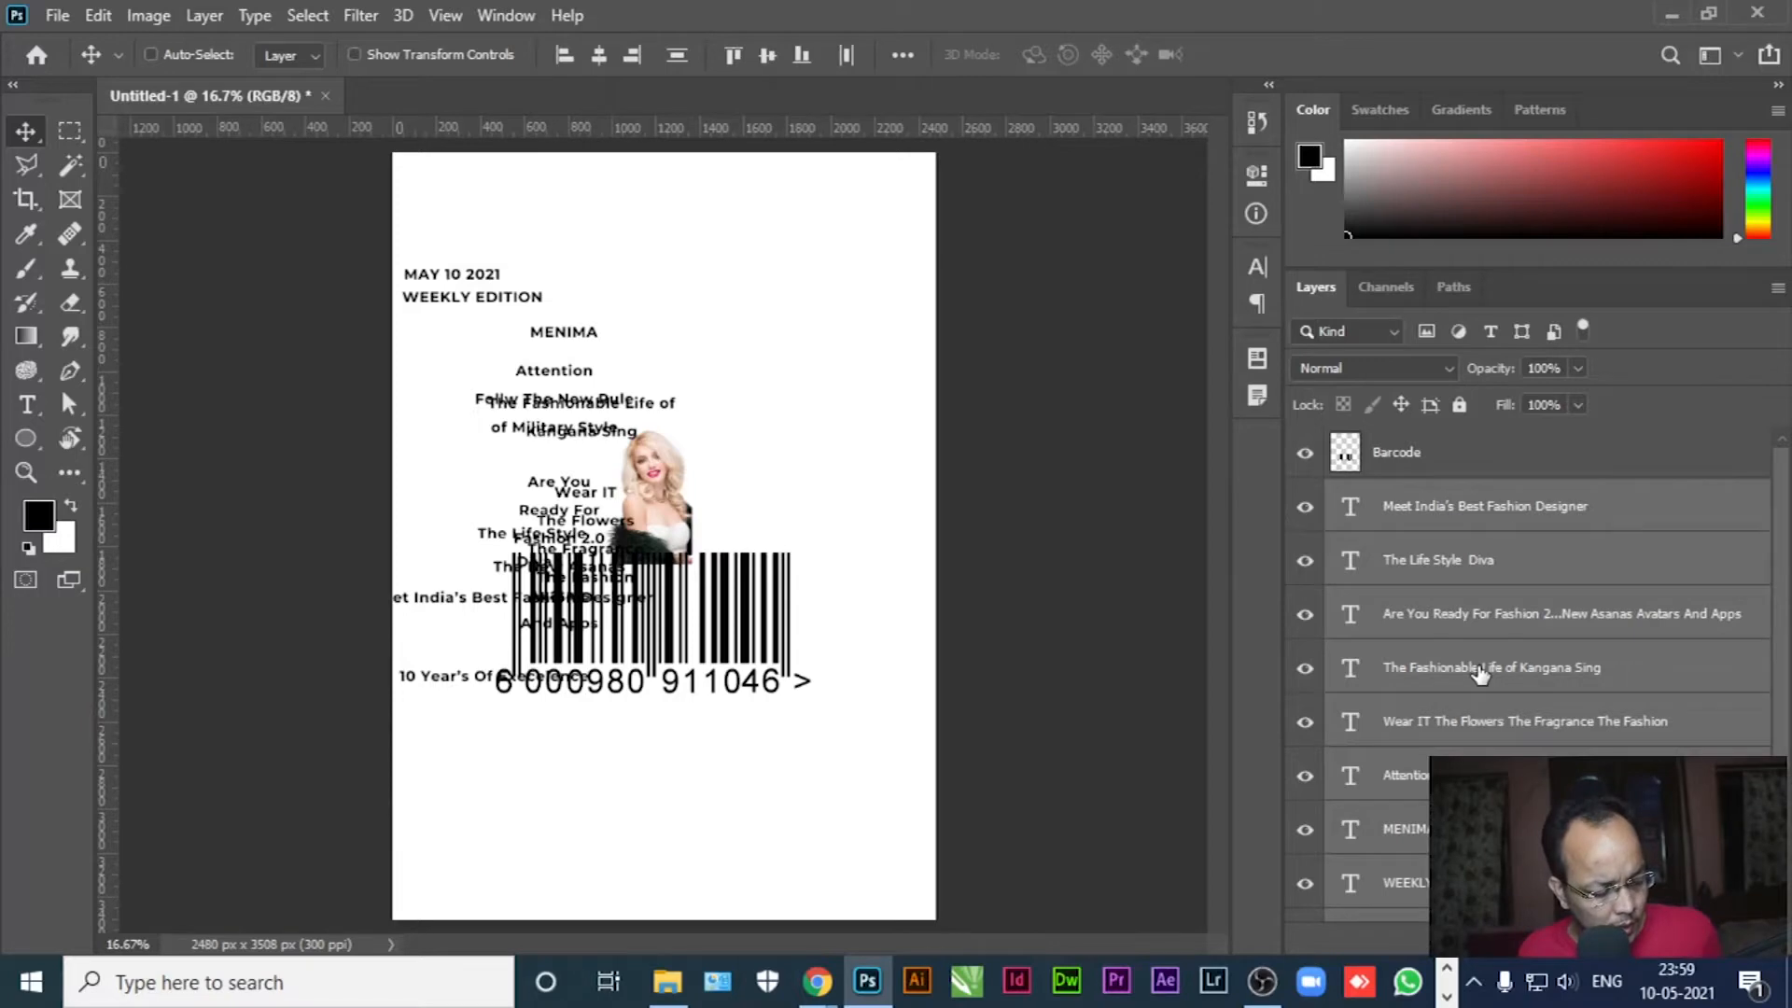
# Group the copied text layers into a group named 'Text'
pyautogui.hotkey('ctrl', 'g')
pyautogui.doubleClick(1394, 497)
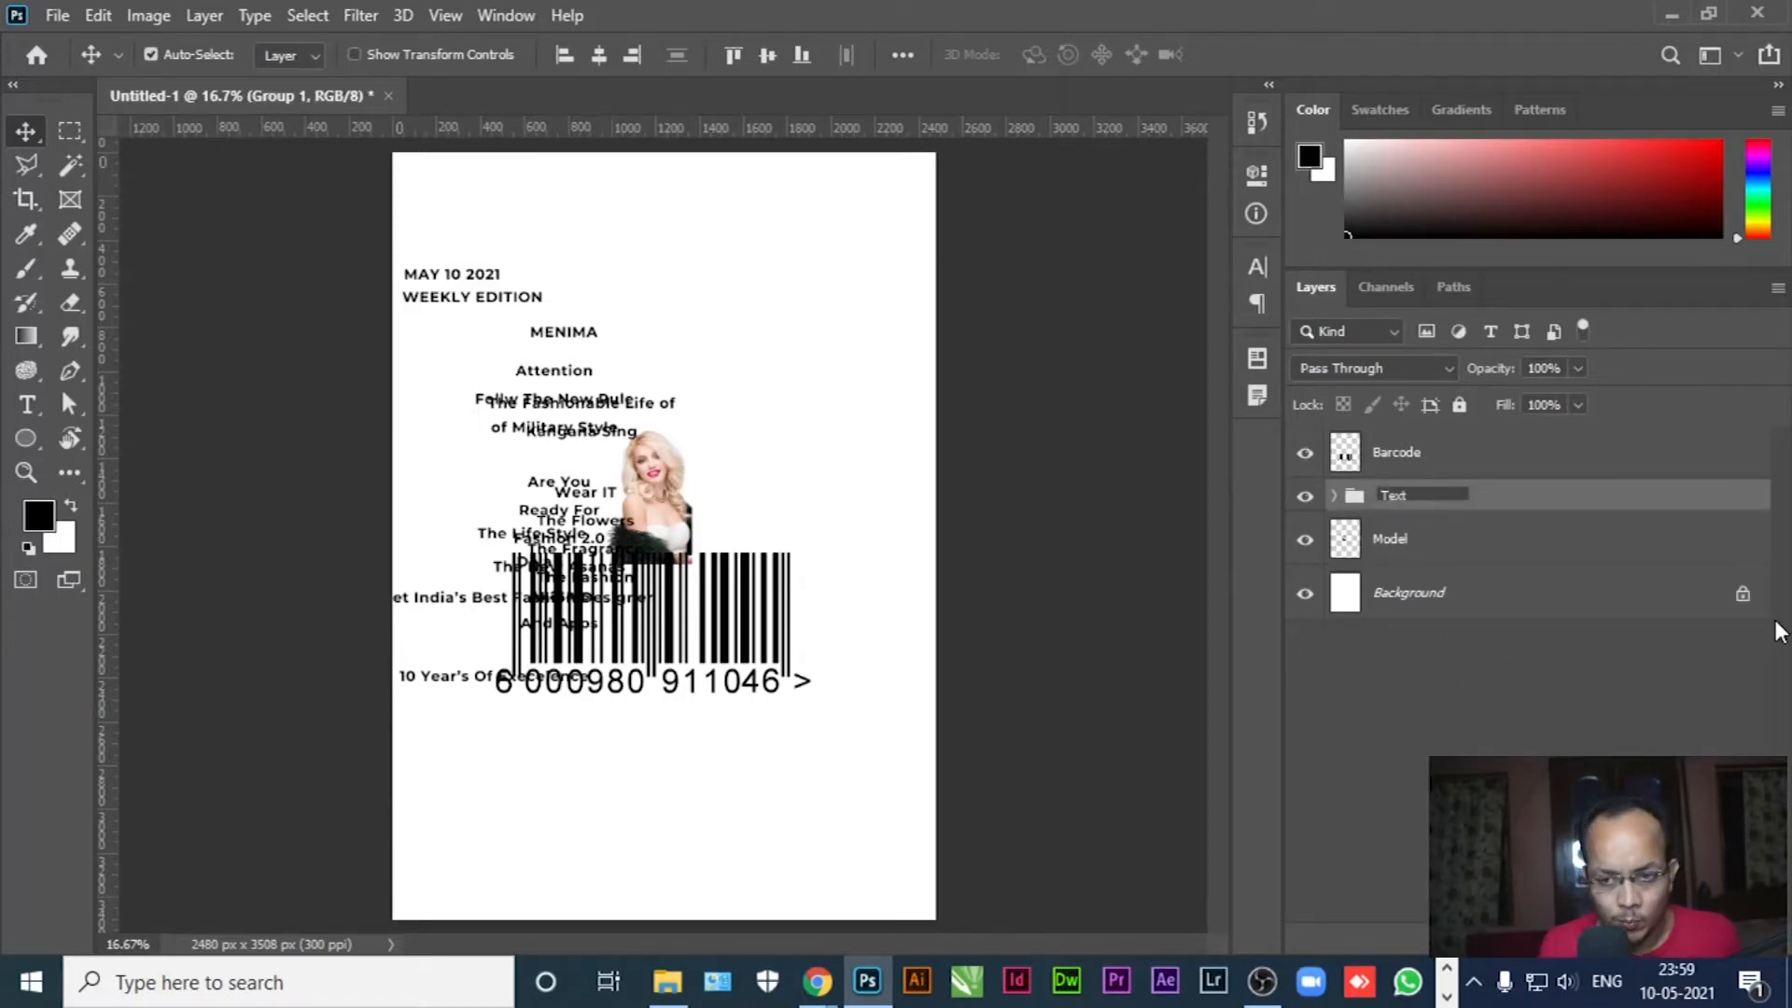
pyautogui.click(1518, 540)
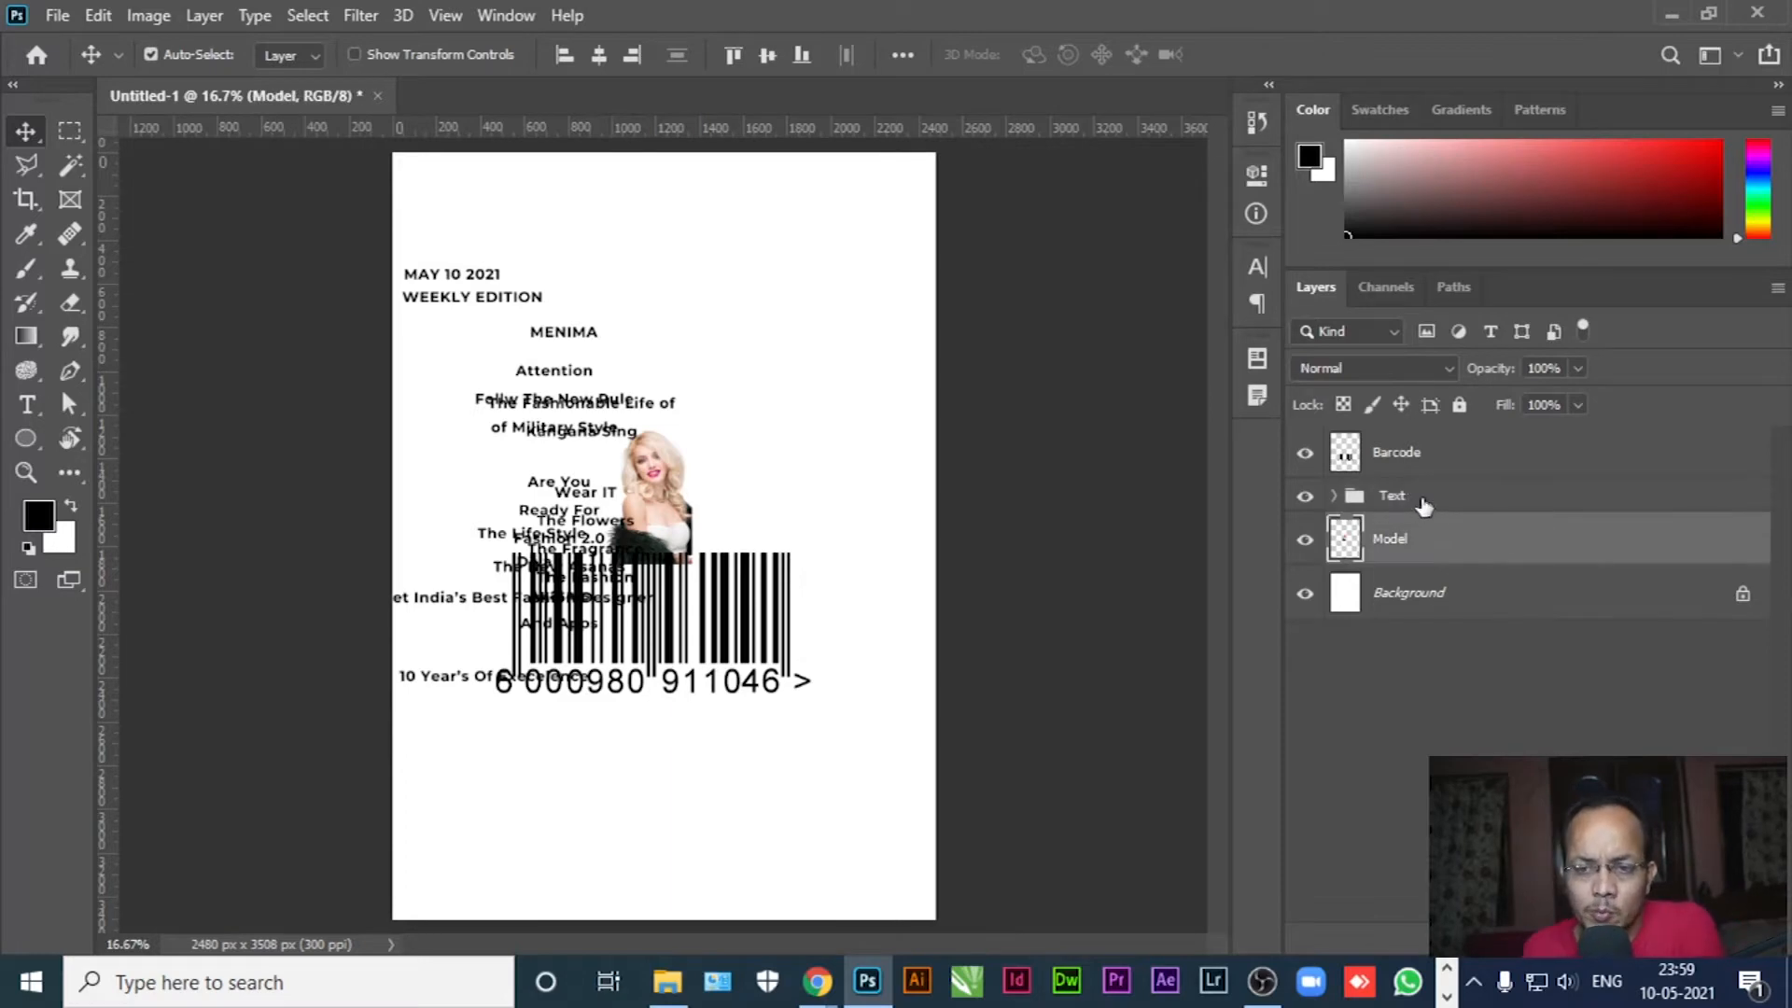
pyautogui.click(1493, 495)
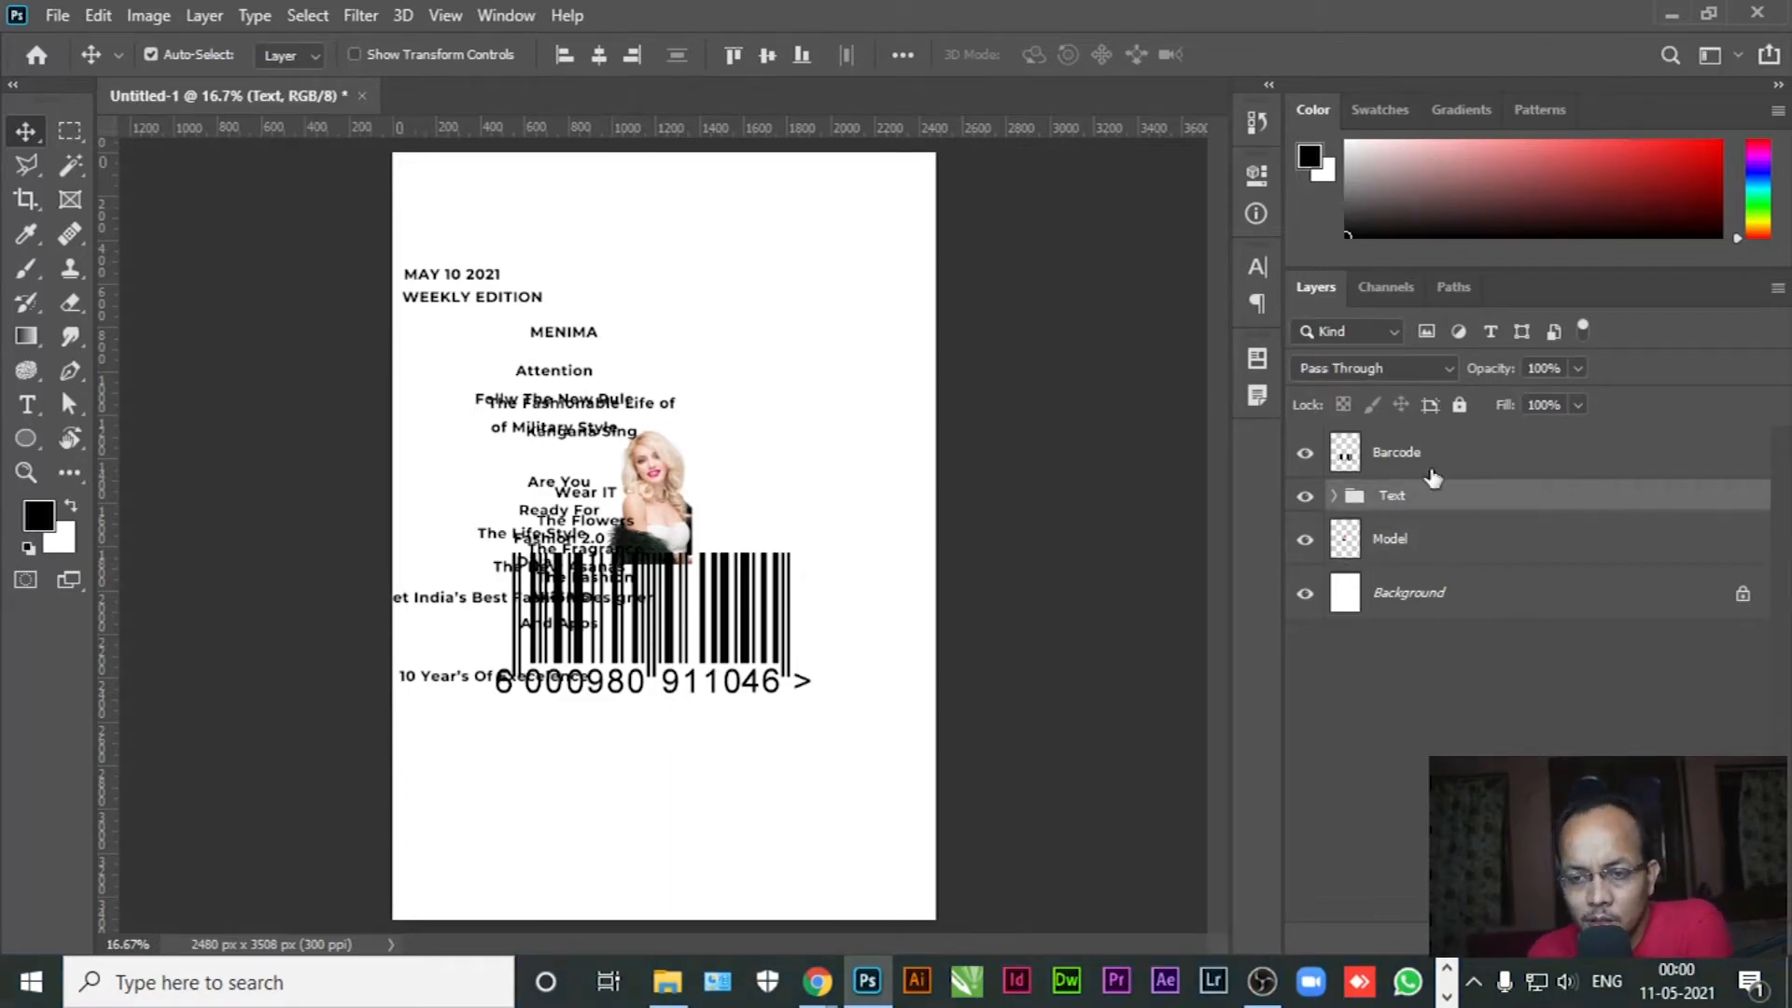
# Move Barcode below the Text group and hide both Barcode and Text
pyautogui.moveTo(1482, 459); pyautogui.dragTo(1461, 536)
pyautogui.click(1493, 538)
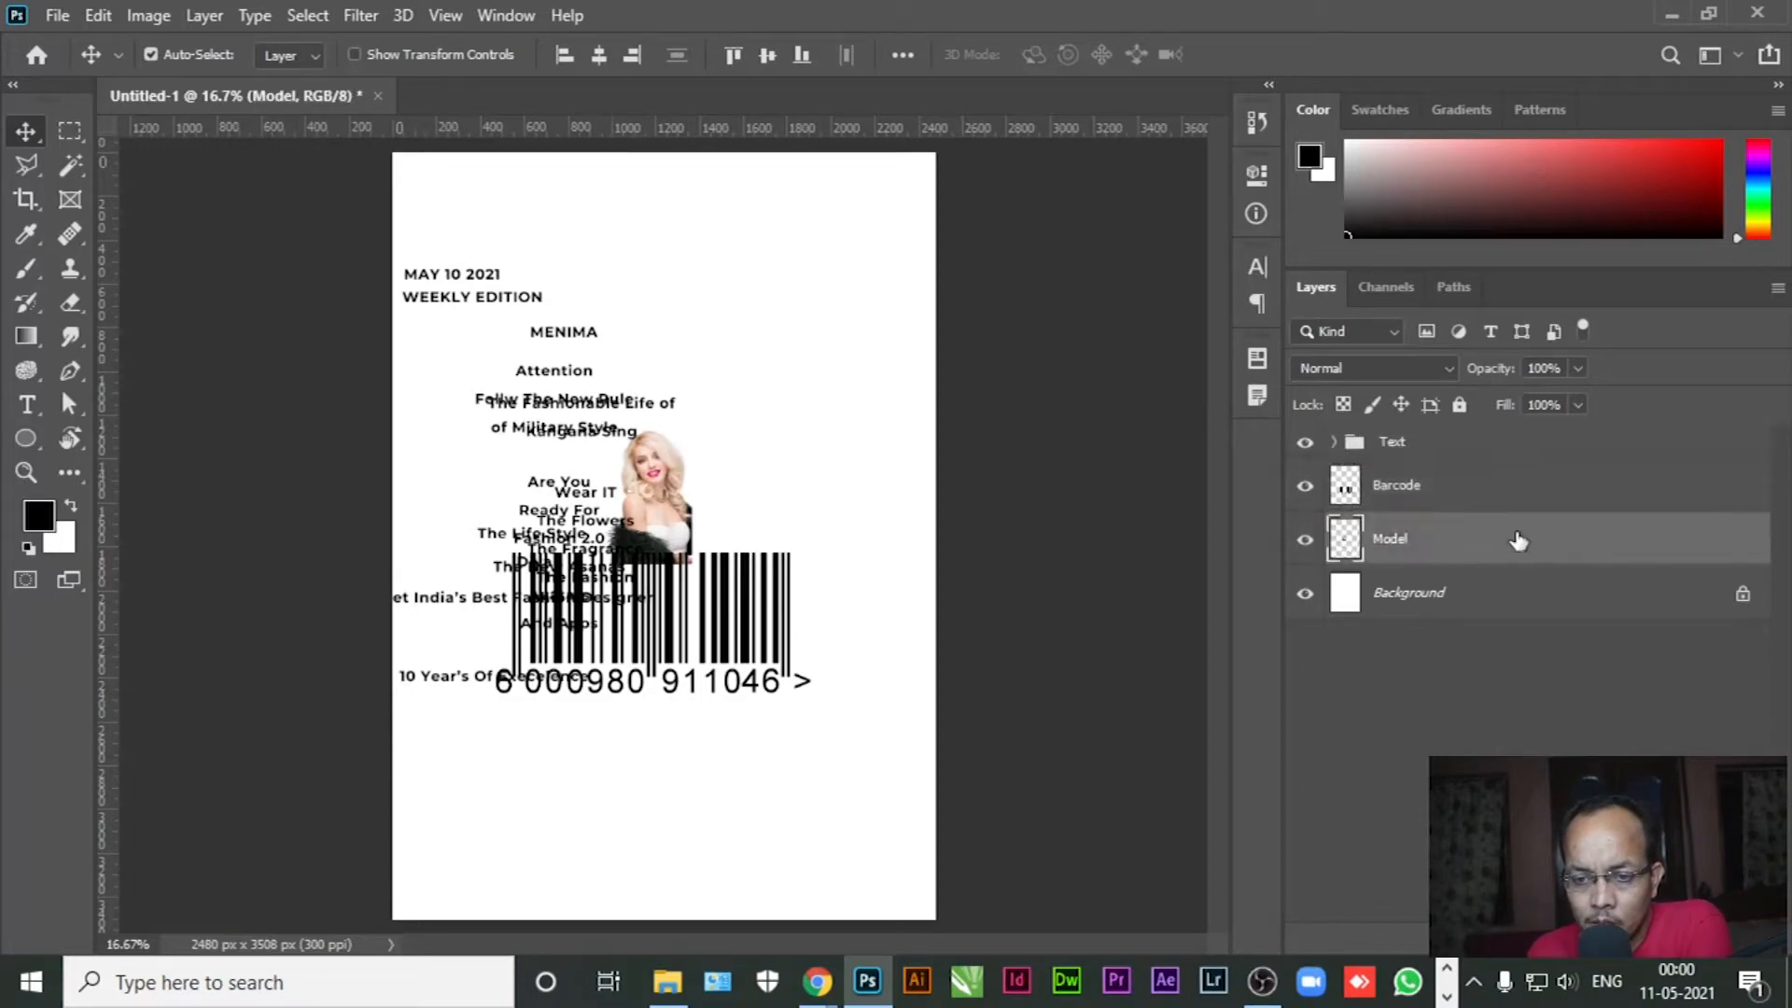
pyautogui.click(1305, 486)
pyautogui.click(1305, 442)
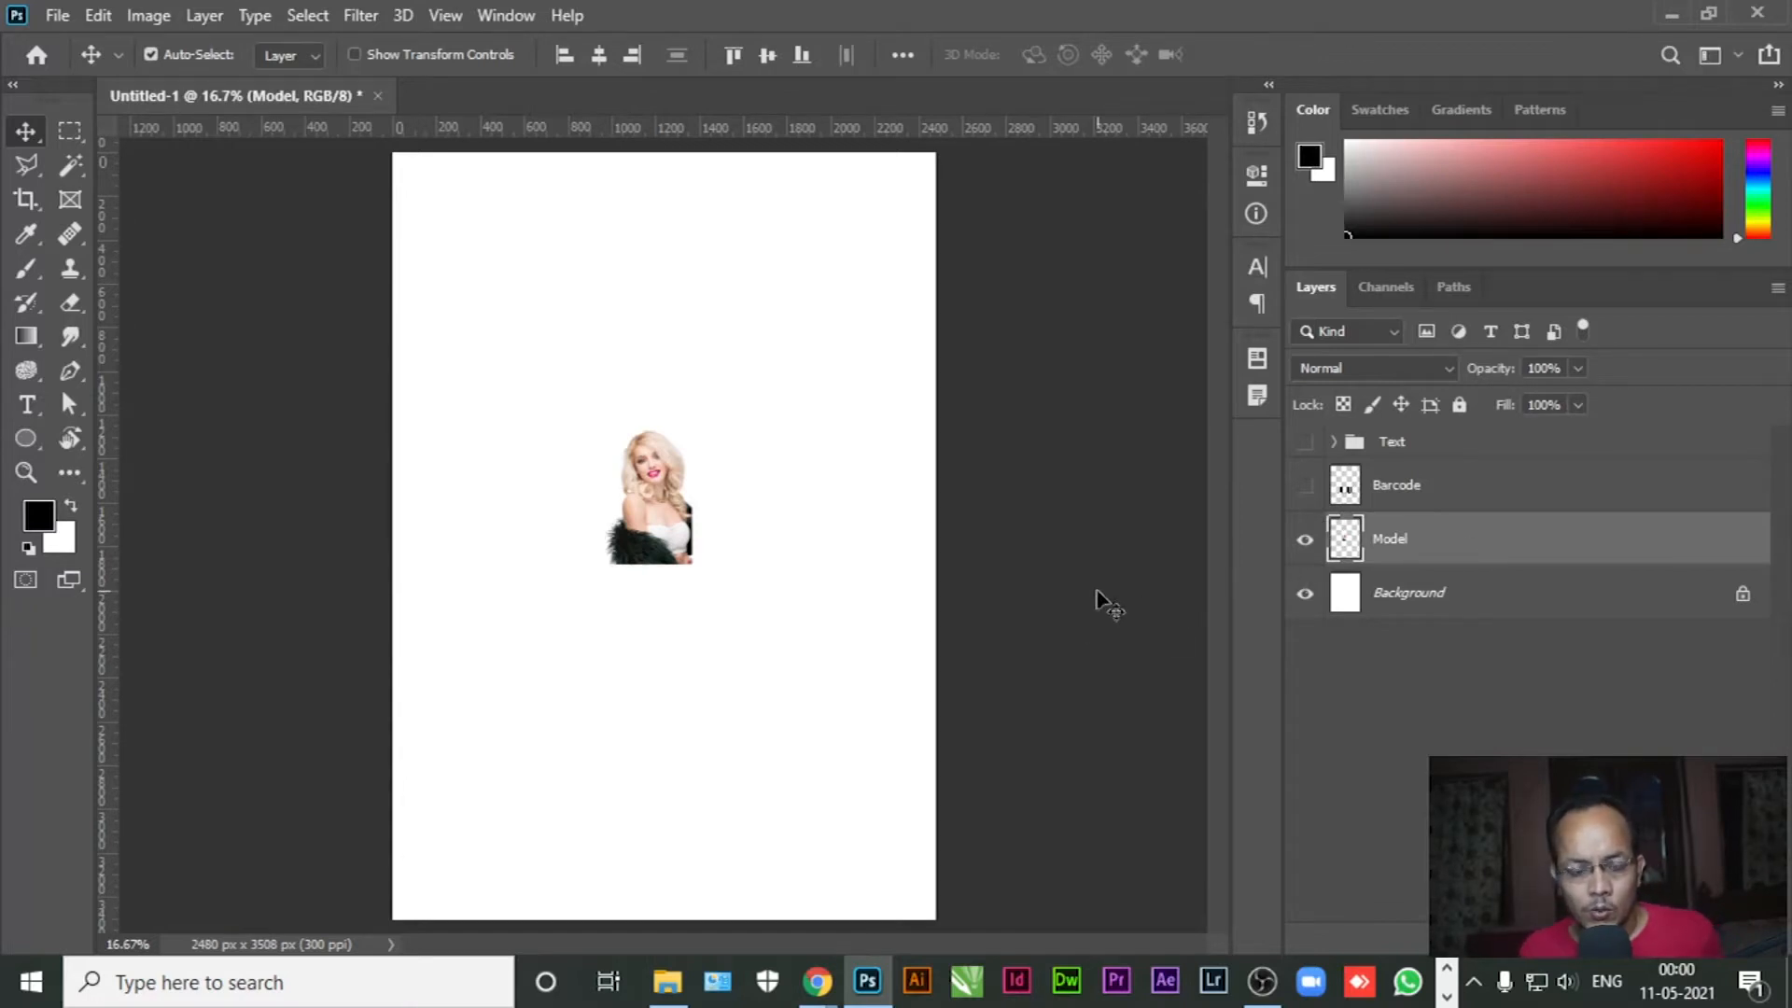
pyautogui.press('ctrl')
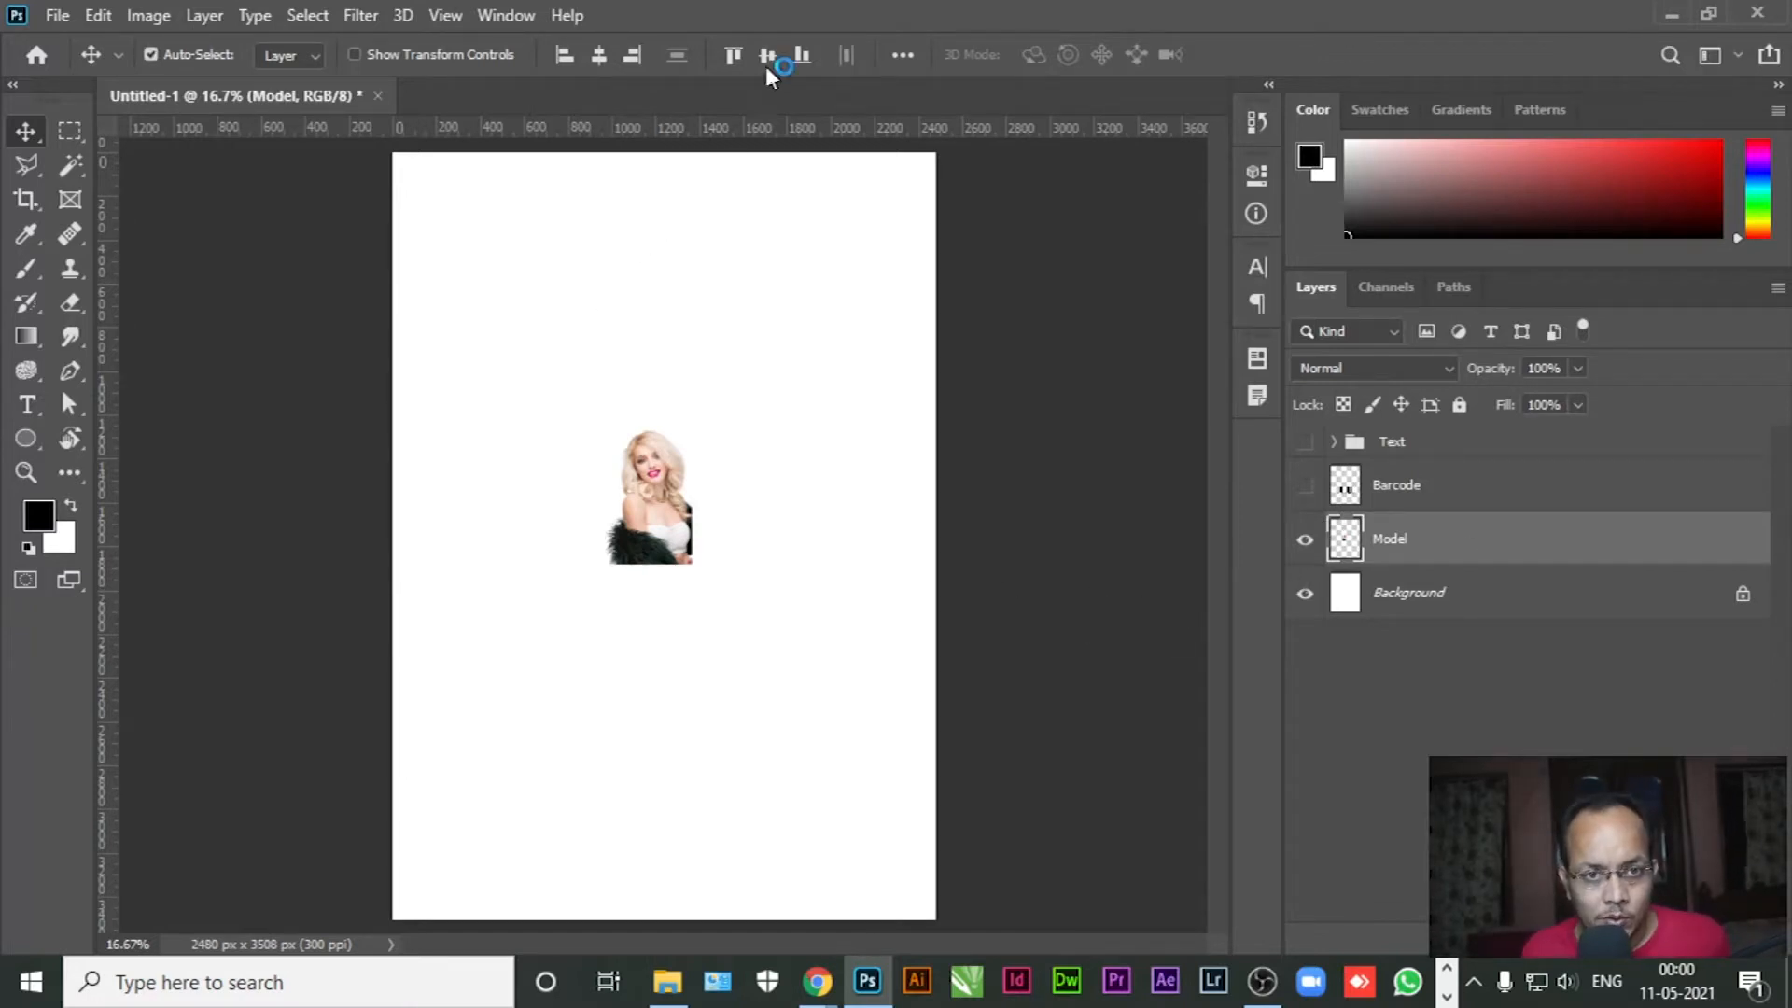
# Centre the Model layer vertically and horizontally on the page
pyautogui.click(766, 60)
pyautogui.click(596, 60)
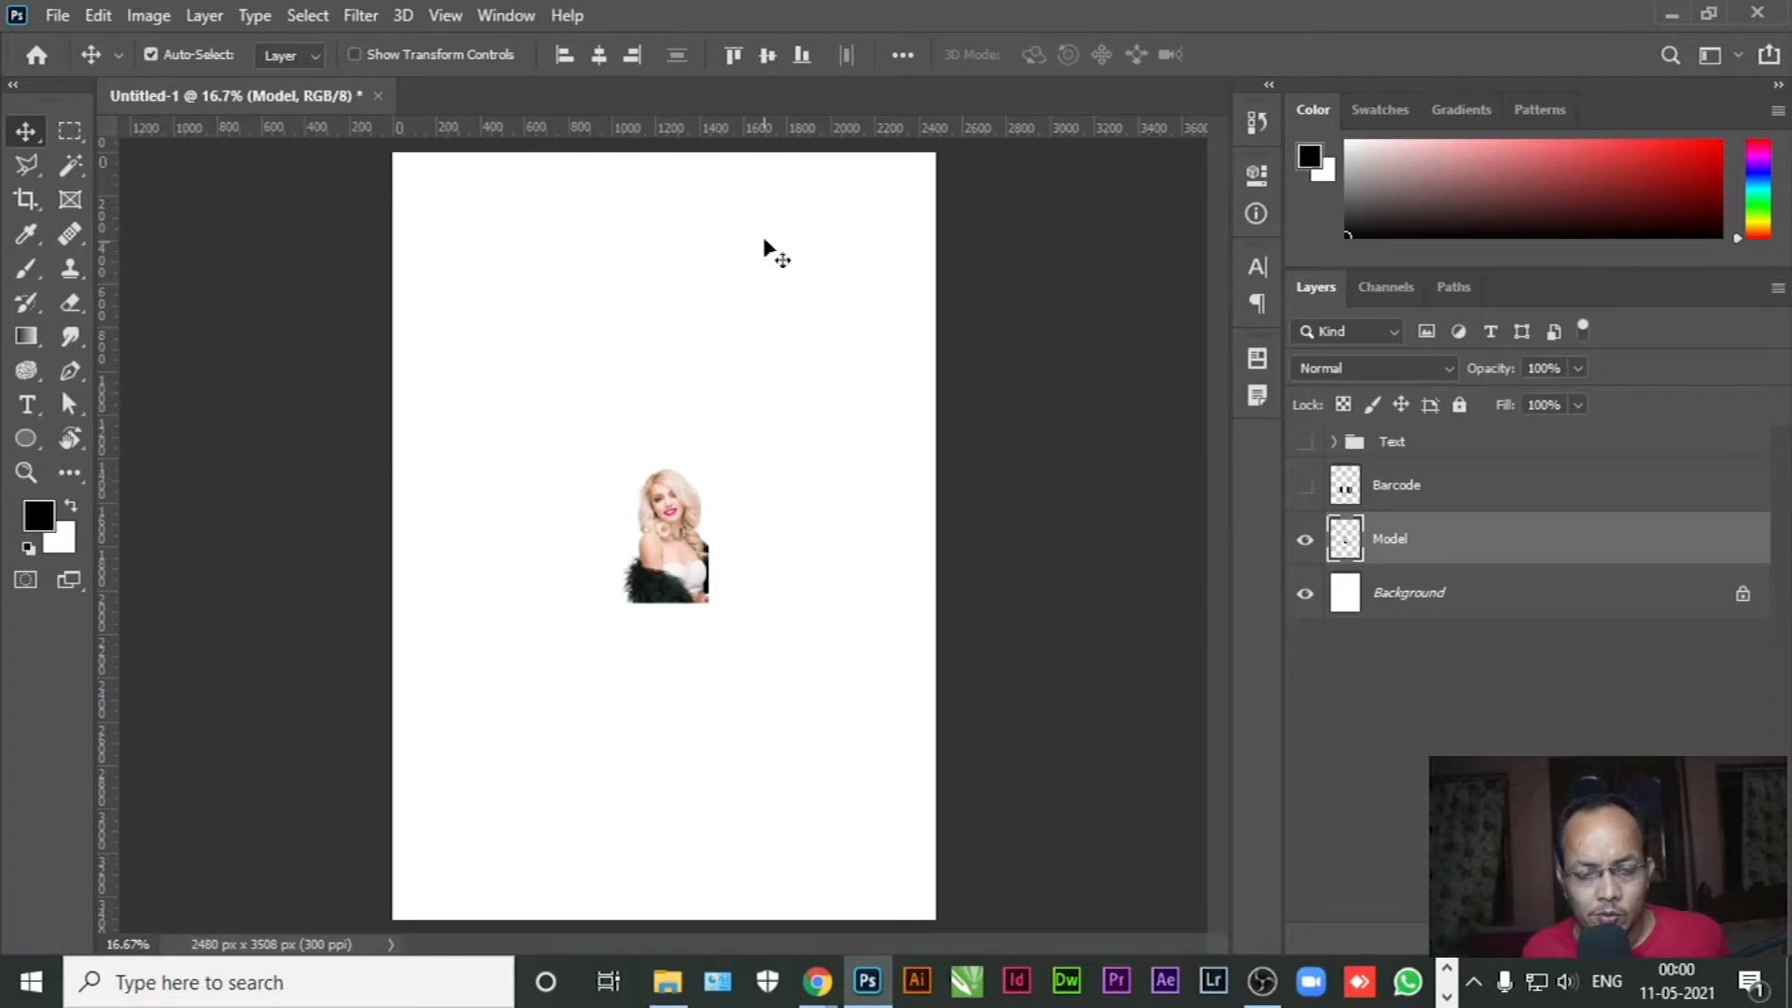
pyautogui.click(900, 56)
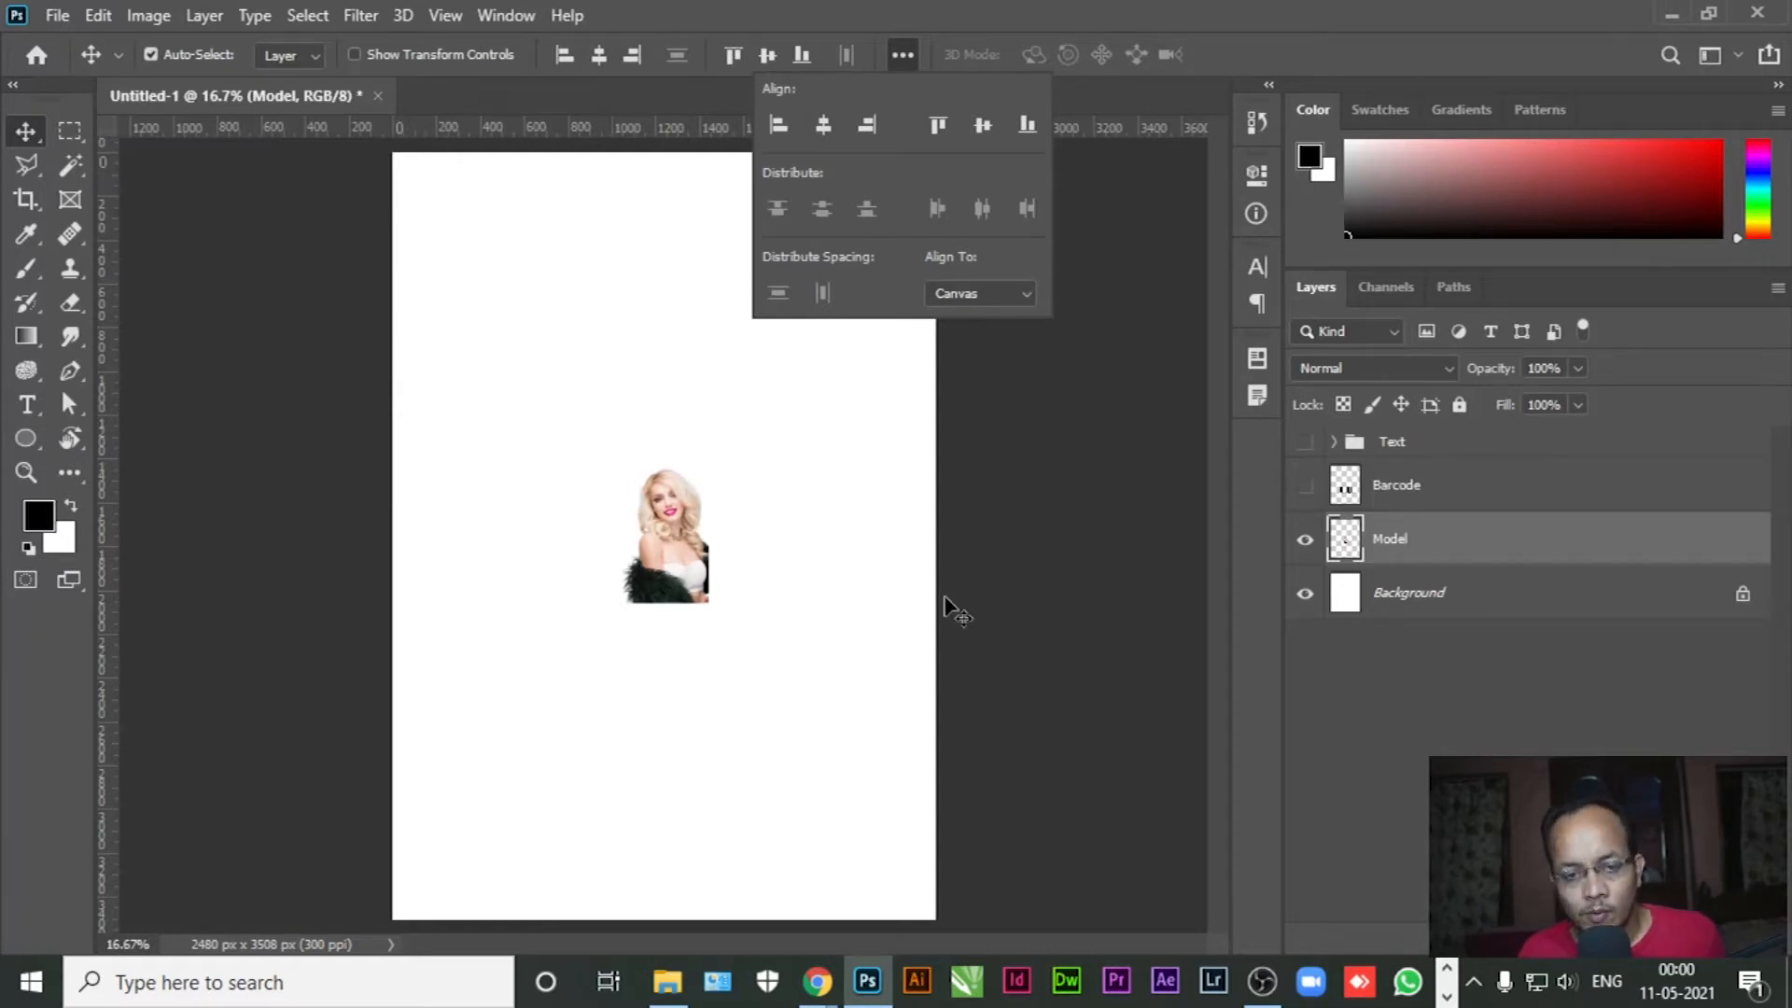
pyautogui.click(975, 429)
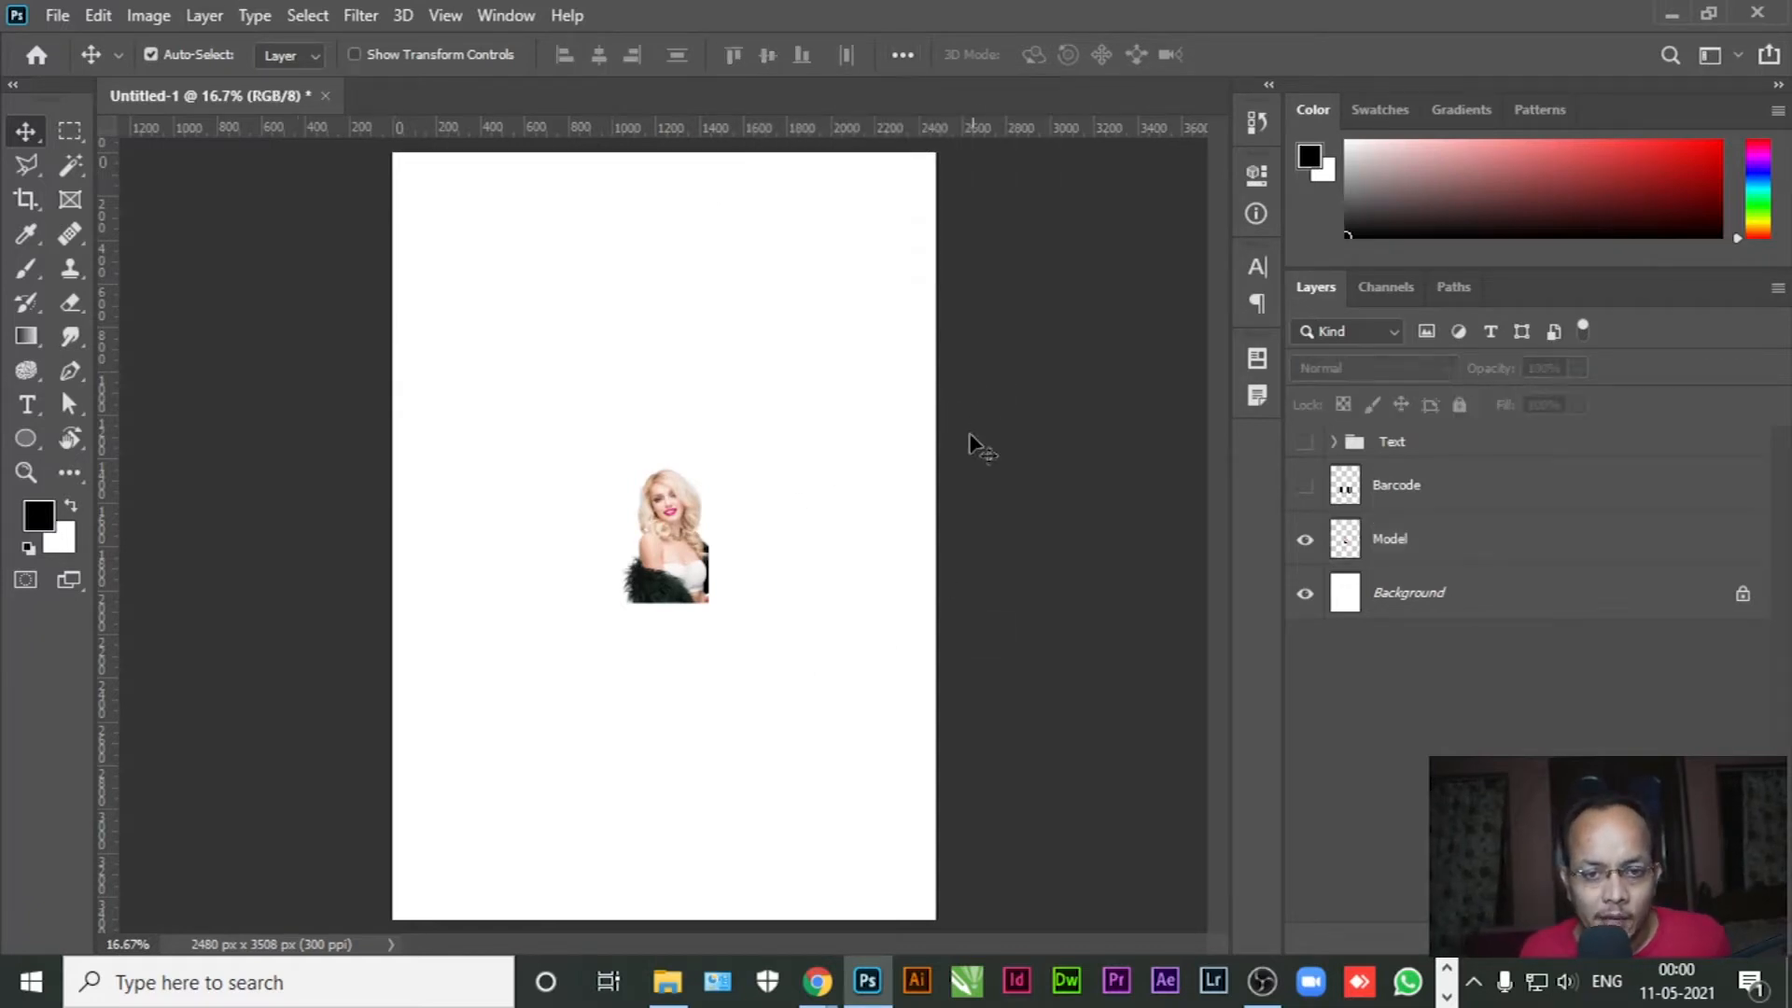
# Scale the model to about 575% and align it to the page's right edge
pyautogui.click(1416, 545)
pyautogui.hotkey('ctrl', 't')
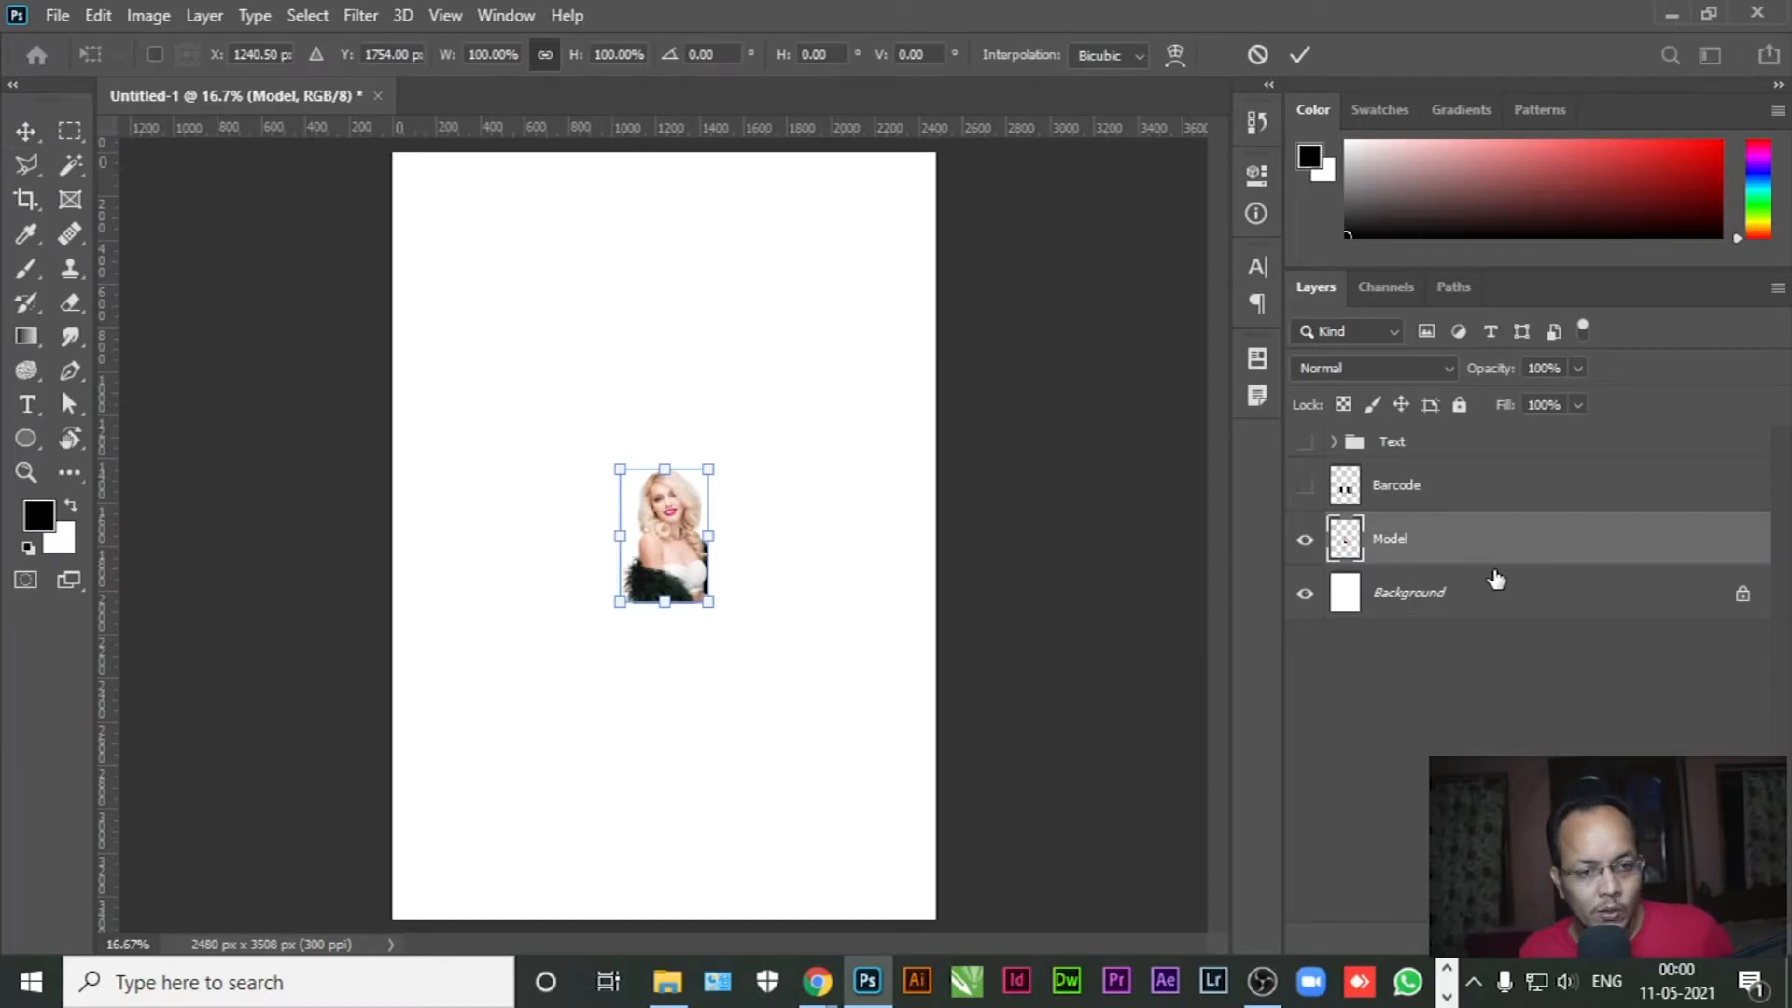
pyautogui.moveTo(446, 62); pyautogui.dragTo(1069, 10)
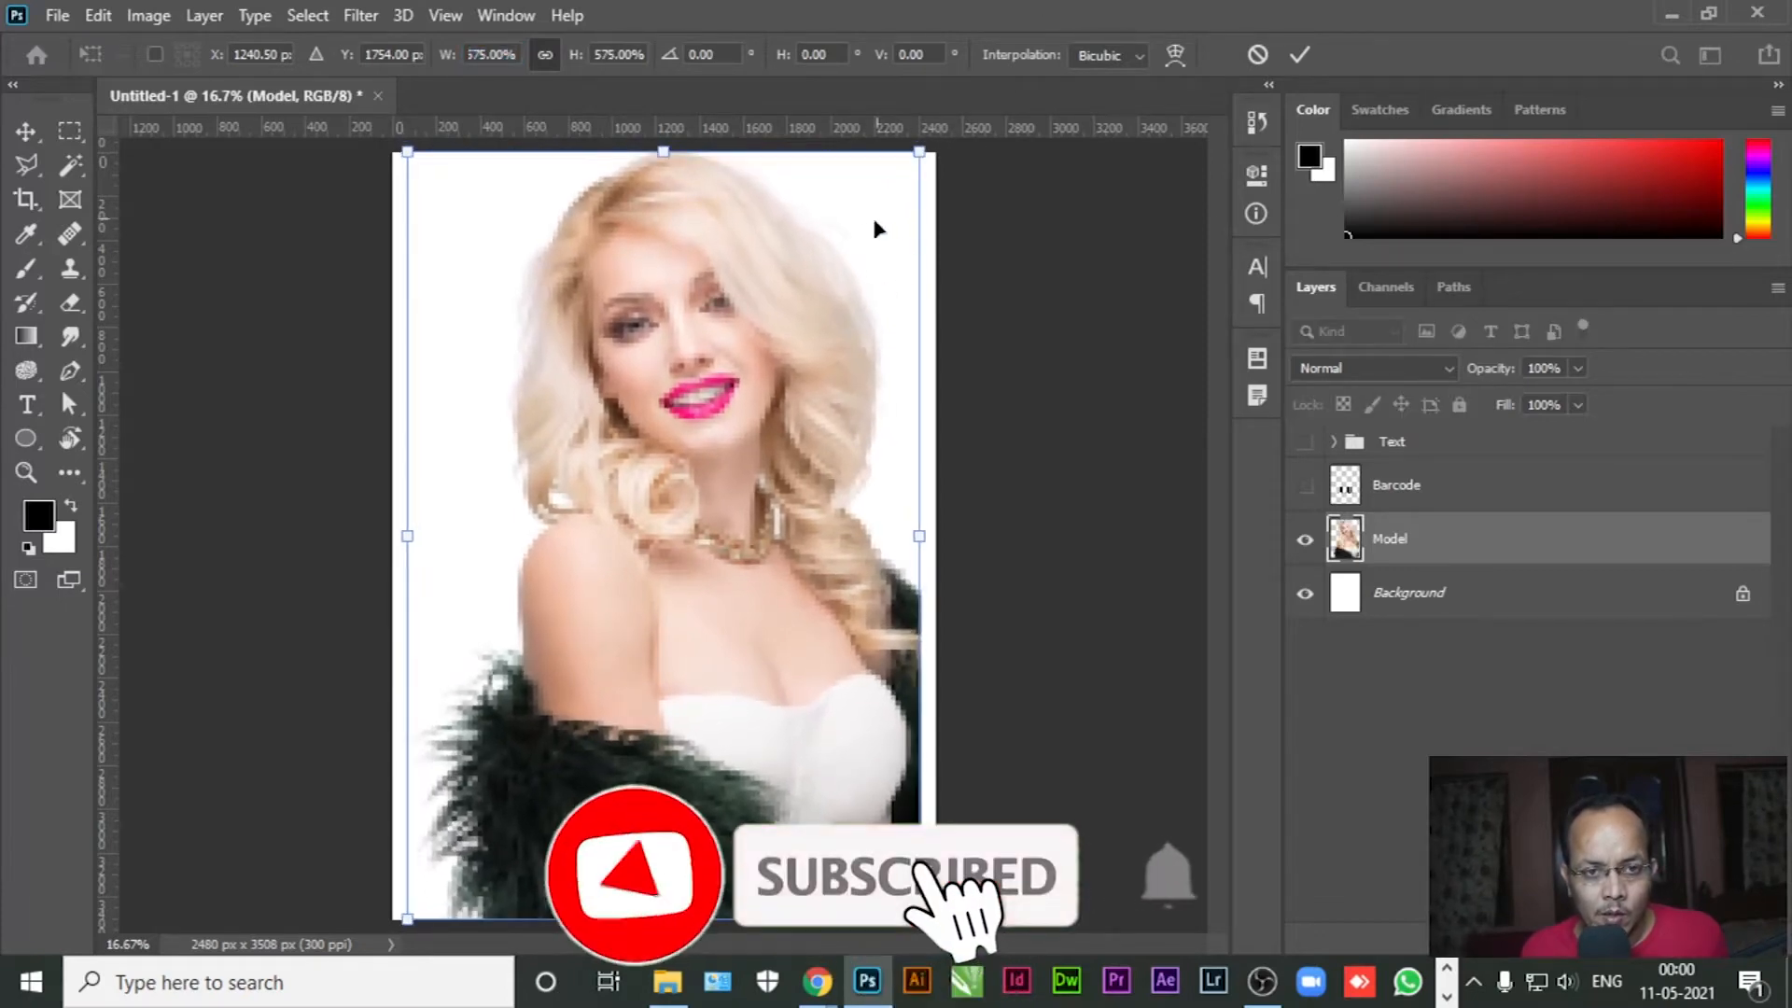
pyautogui.moveTo(722, 313)
pyautogui.mouseDown()
pyautogui.moveTo(724, 329)
pyautogui.moveTo(714, 316)
pyautogui.mouseUp()
pyautogui.press('Return')
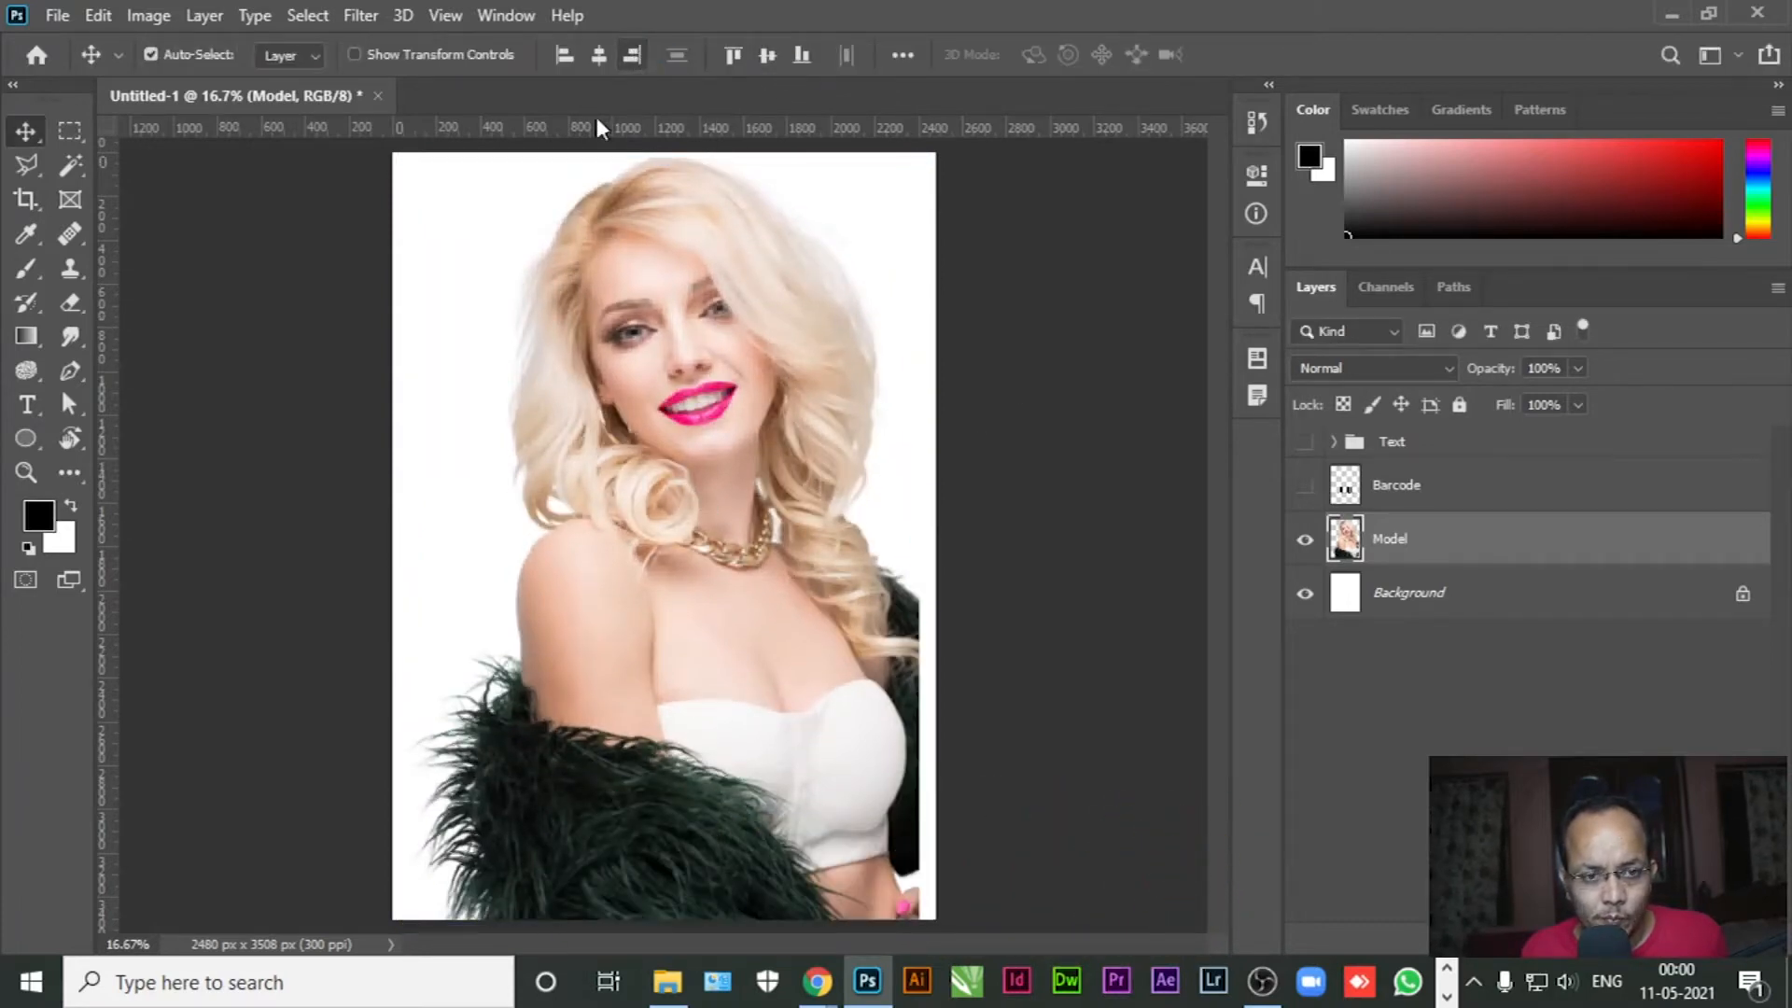
pyautogui.click(632, 56)
pyautogui.click(1002, 659)
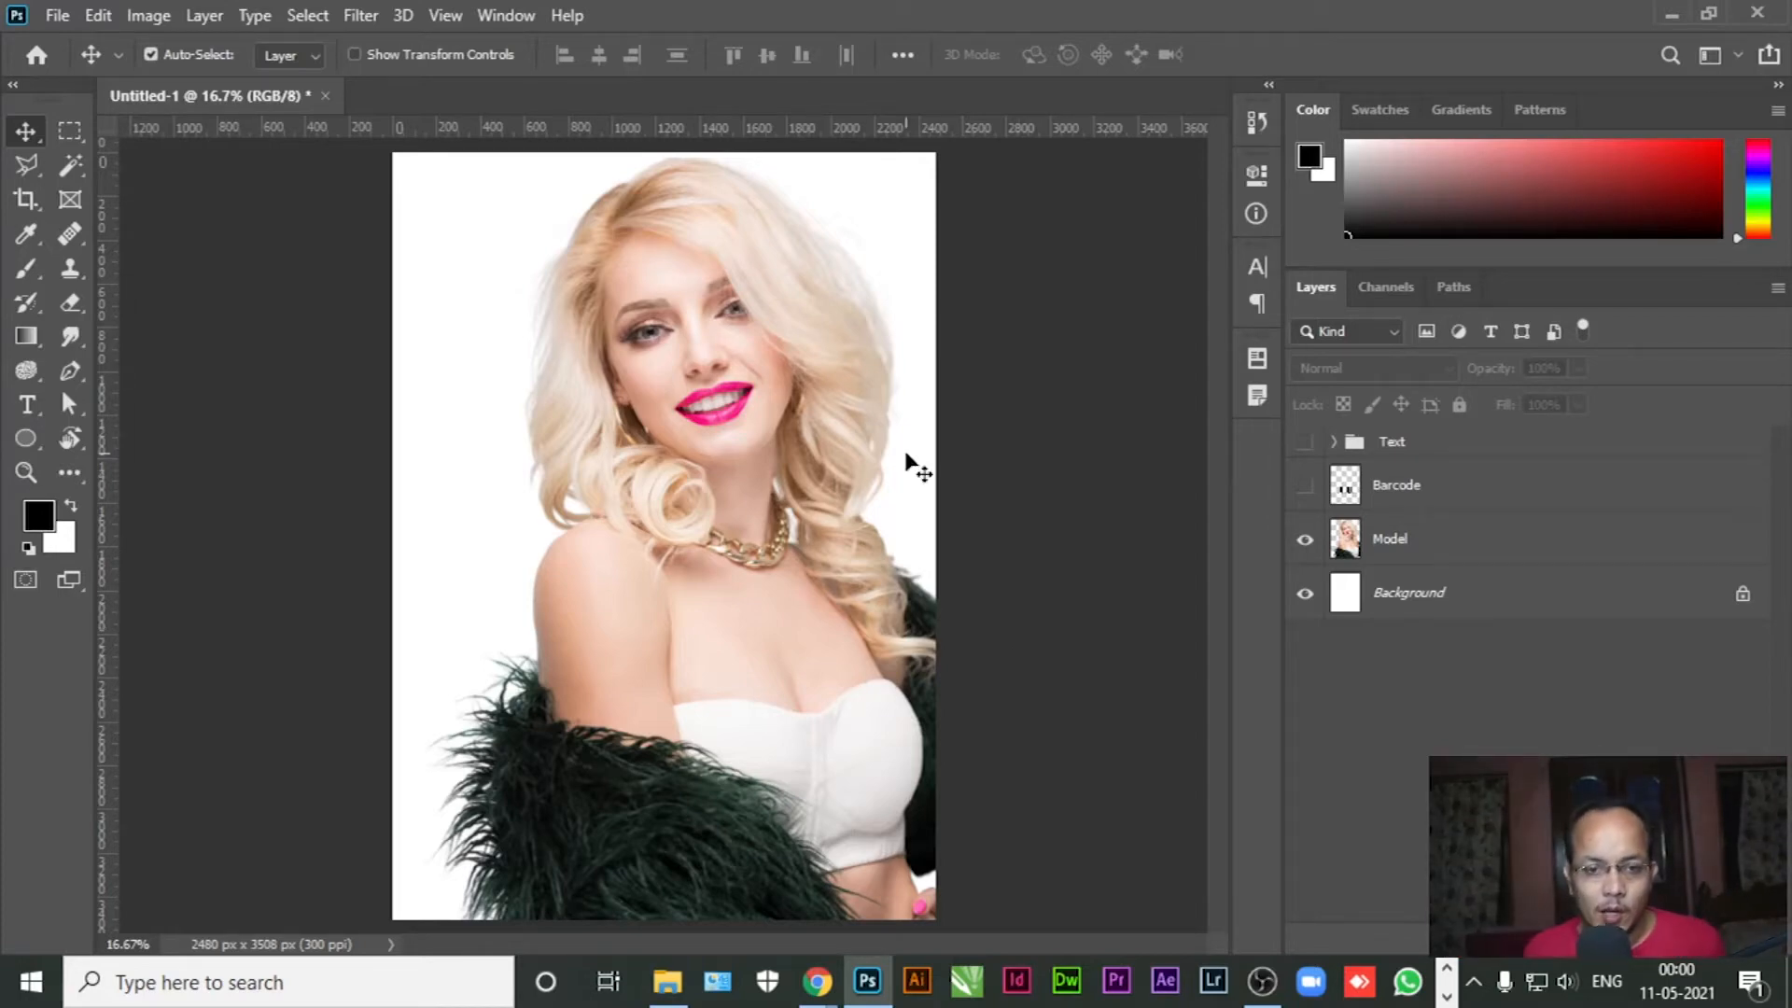
pyautogui.click(1387, 590)
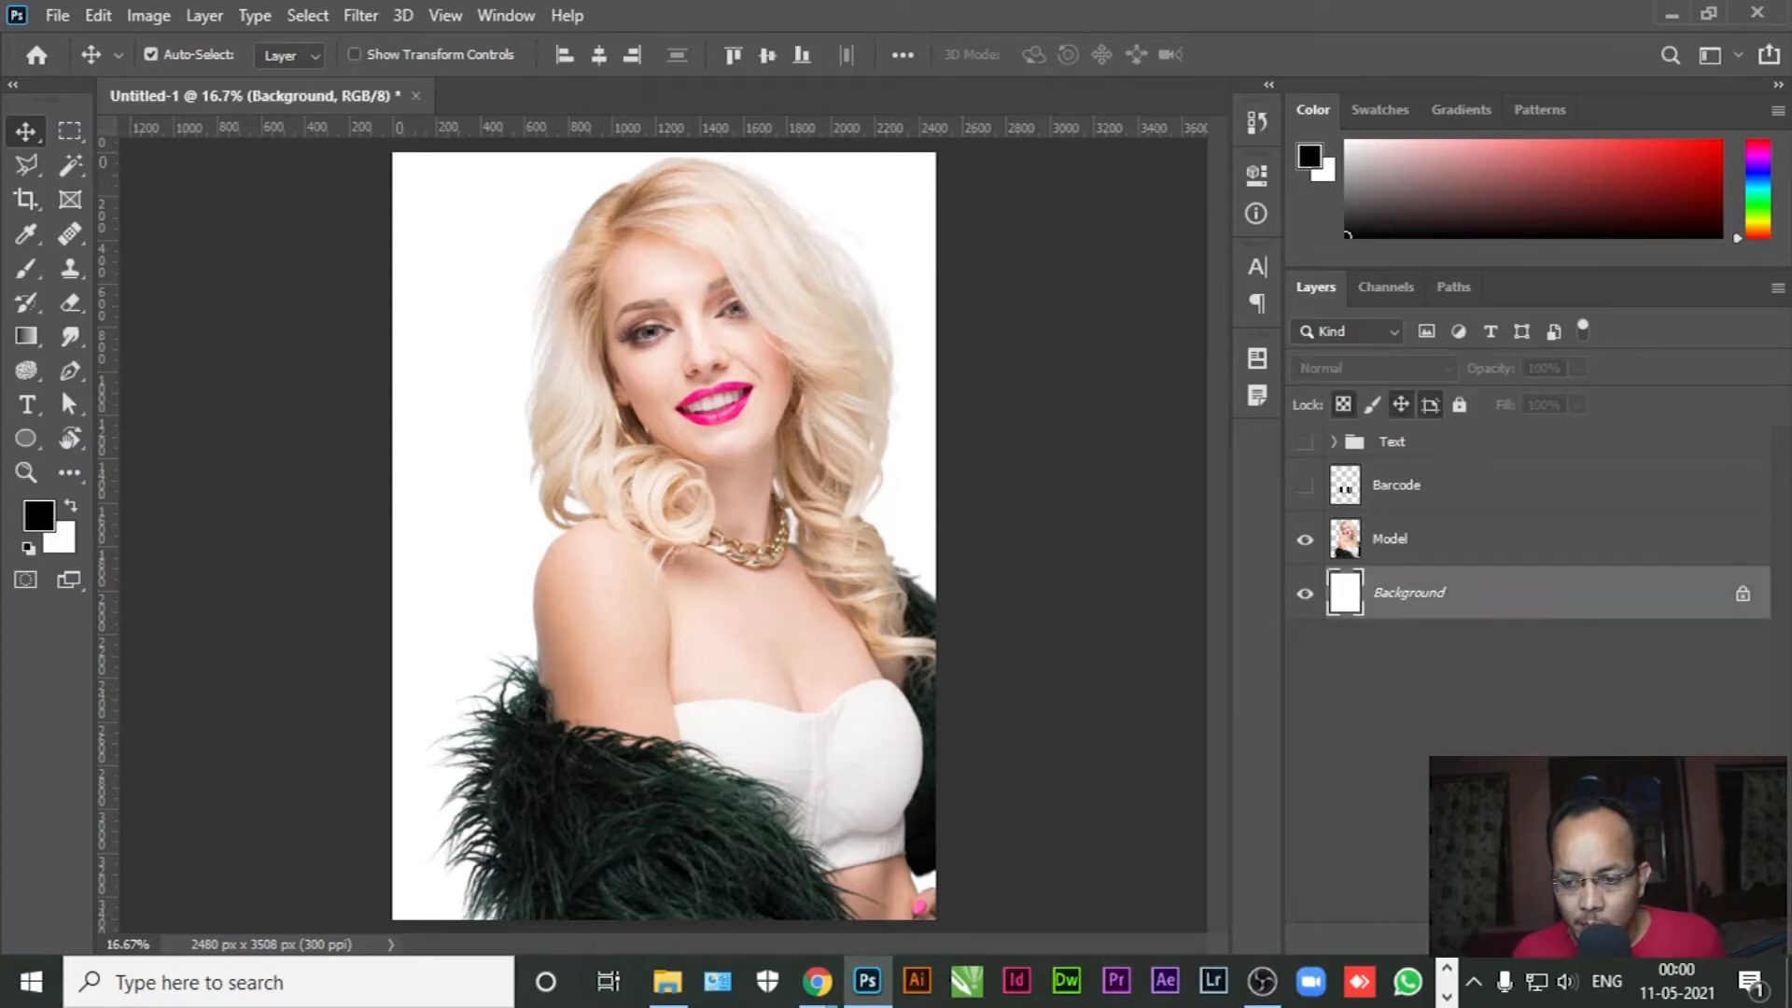
# Add a Gradient Fill layer above the Background layer
pyautogui.click(1609, 938)
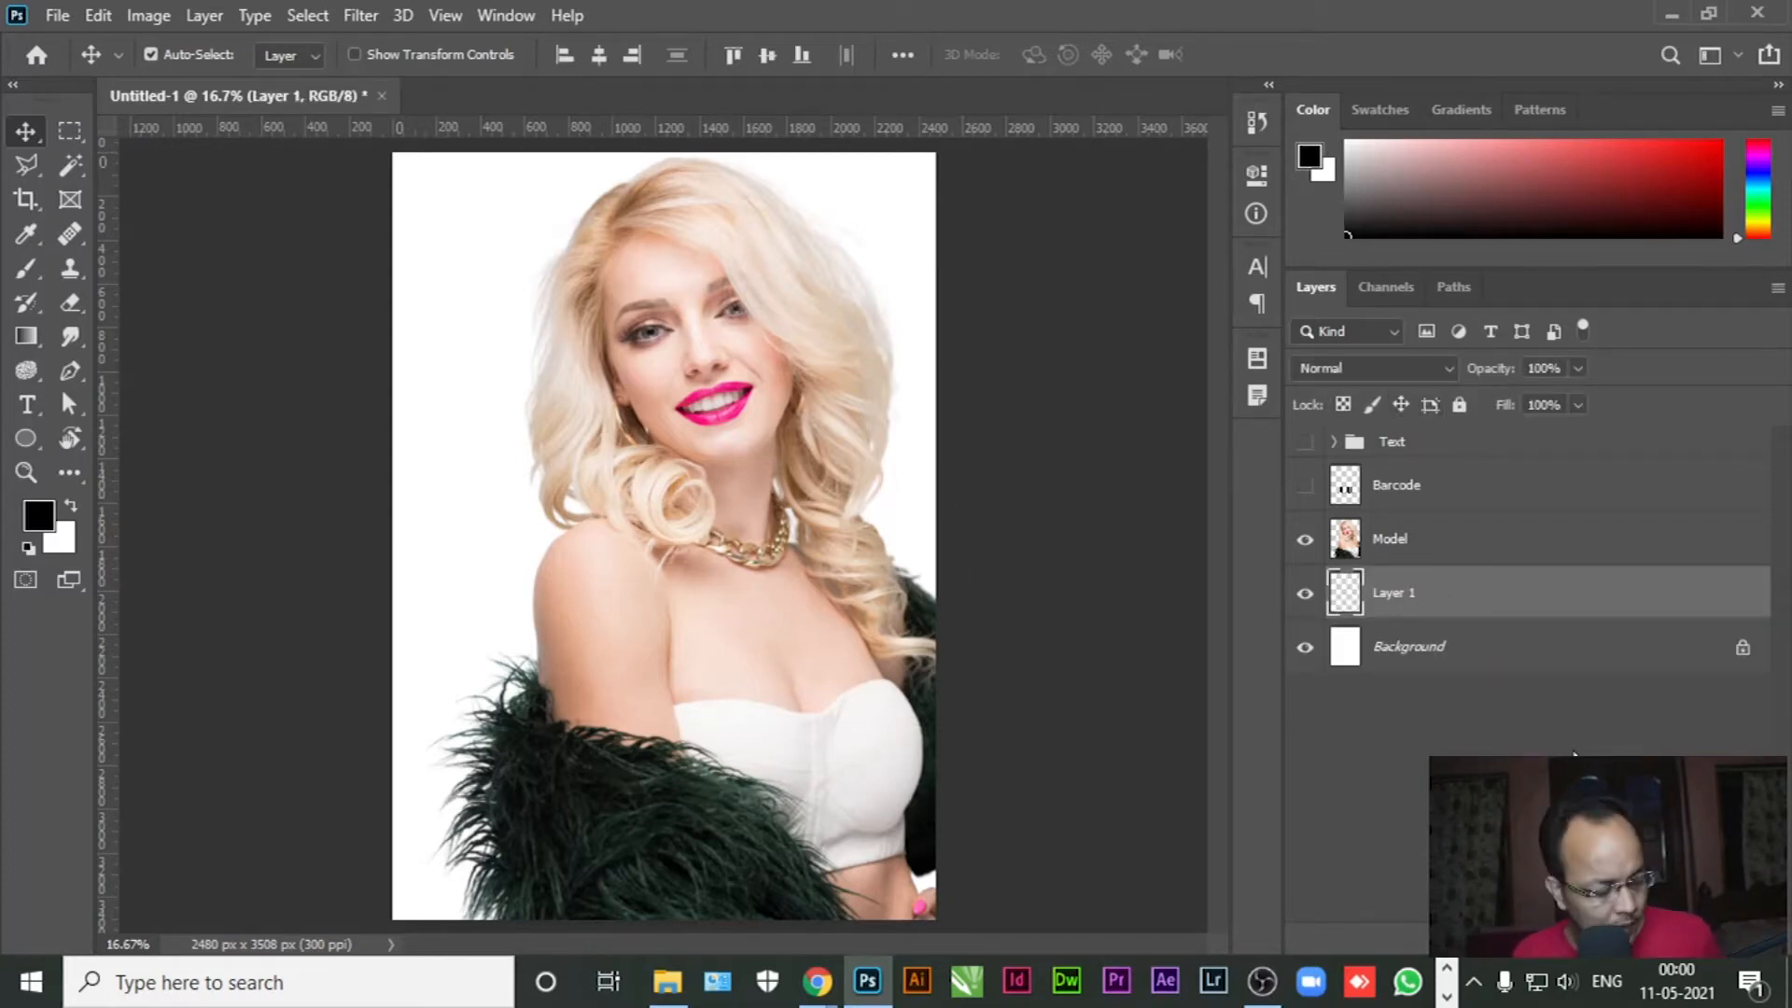
pyautogui.hotkey('ctrl', 'z')
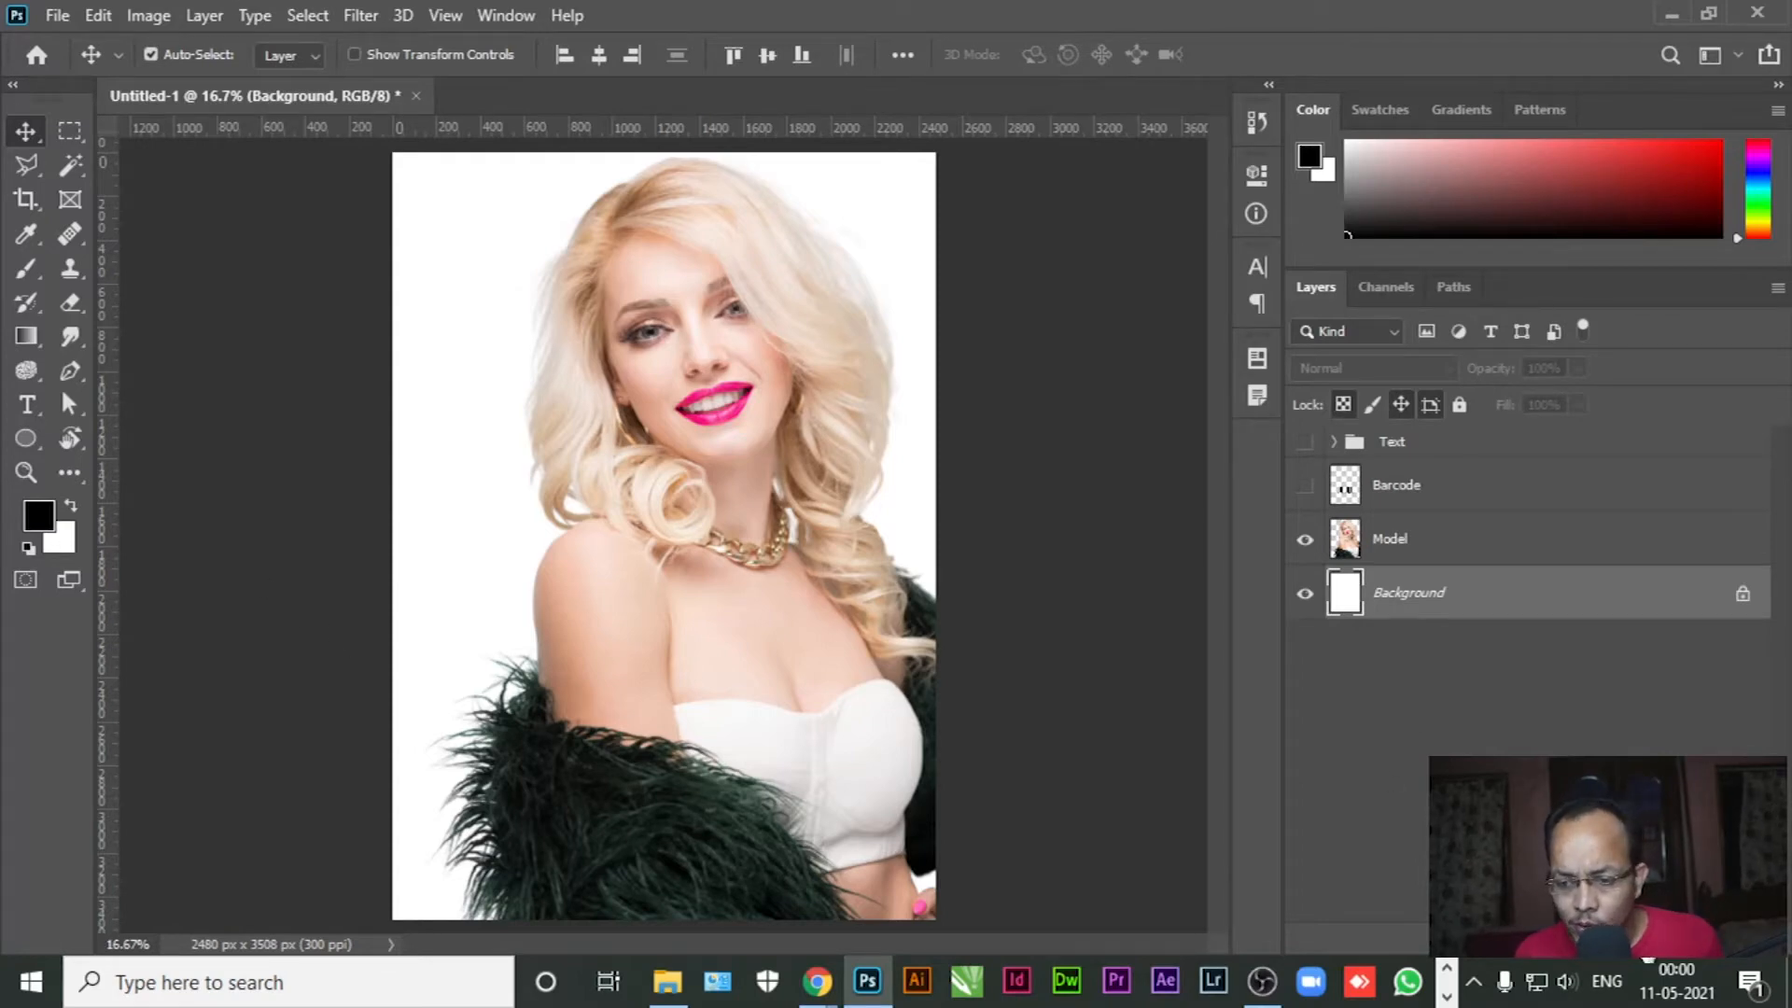
pyautogui.click(1577, 938)
pyautogui.click(1598, 506)
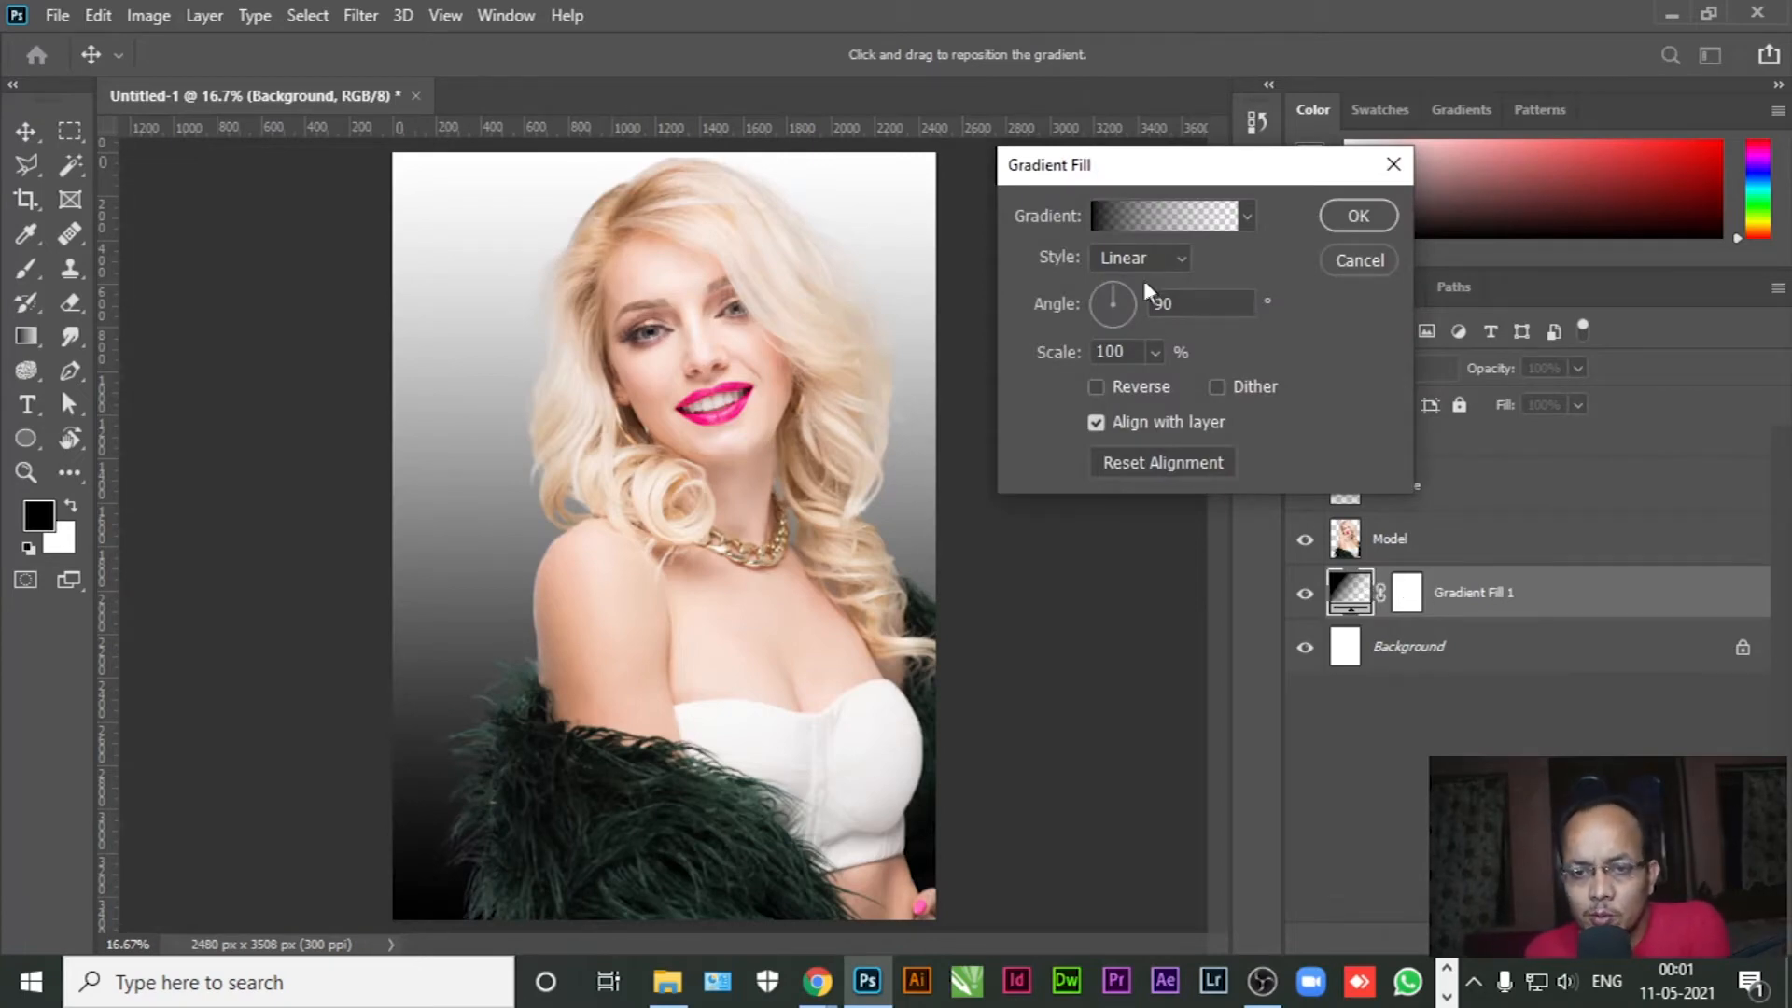
# Try a brown colour for the gradient's left stop in the Gradient Editor
pyautogui.click(1137, 224)
pyautogui.click(1117, 536)
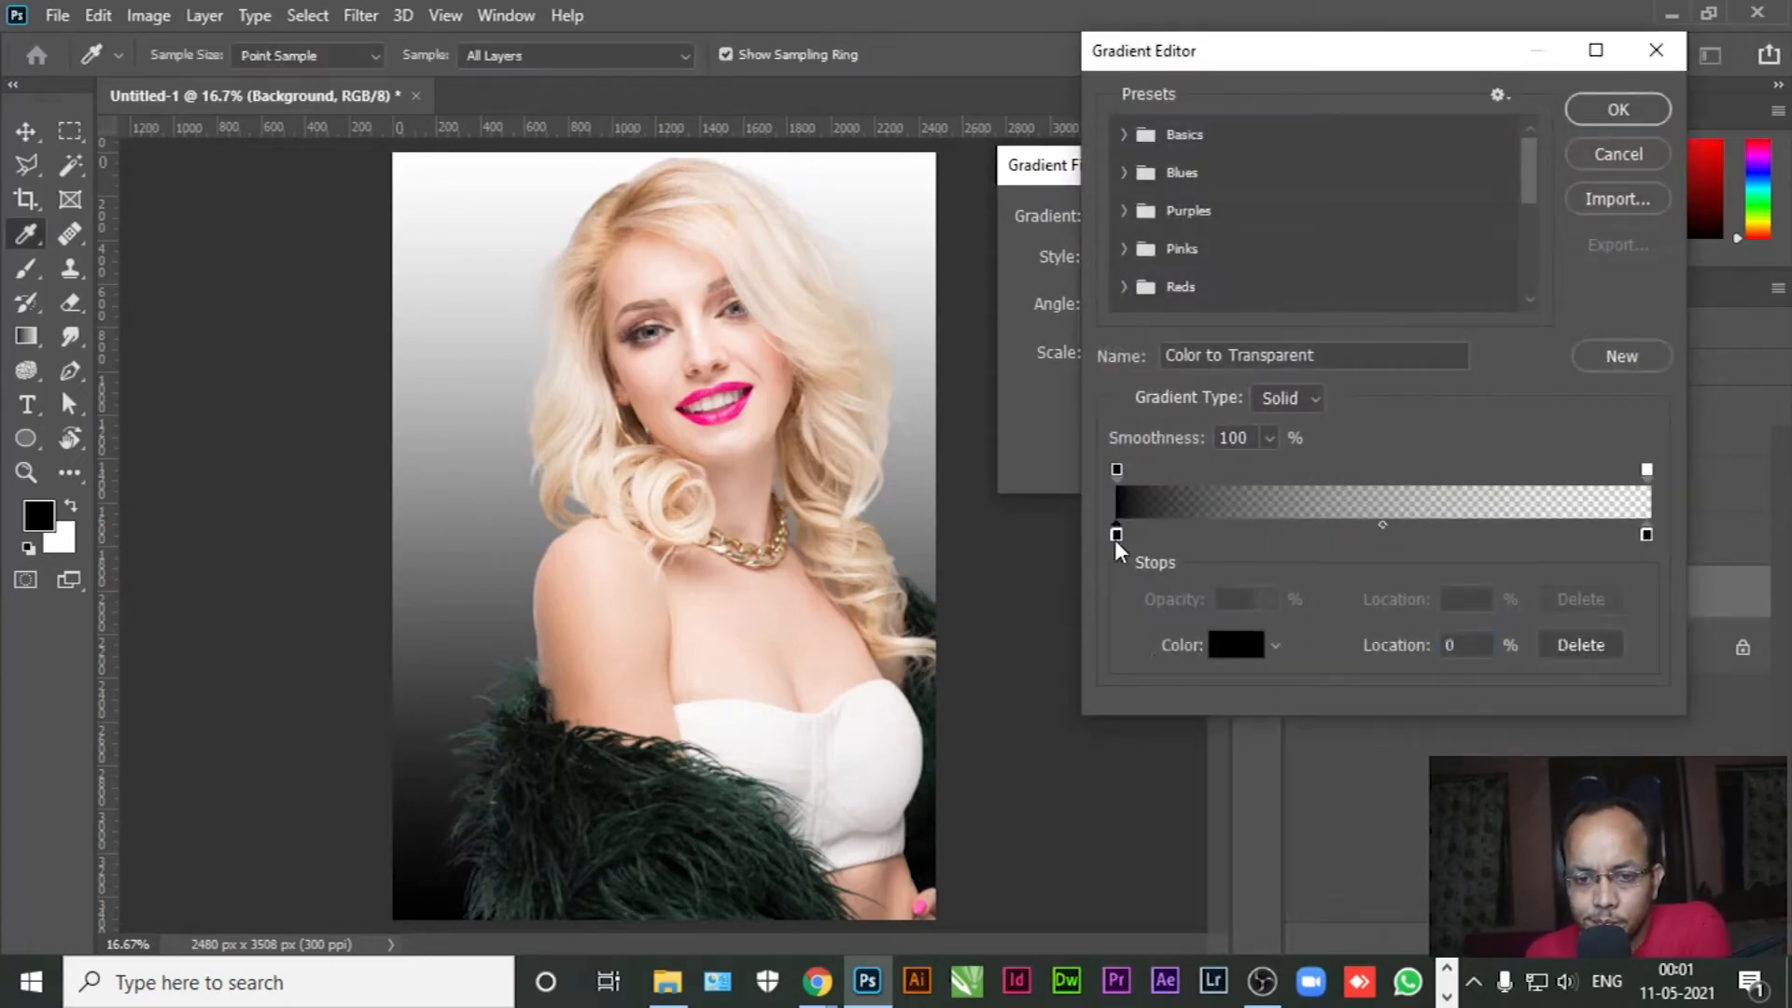
pyautogui.click(1213, 643)
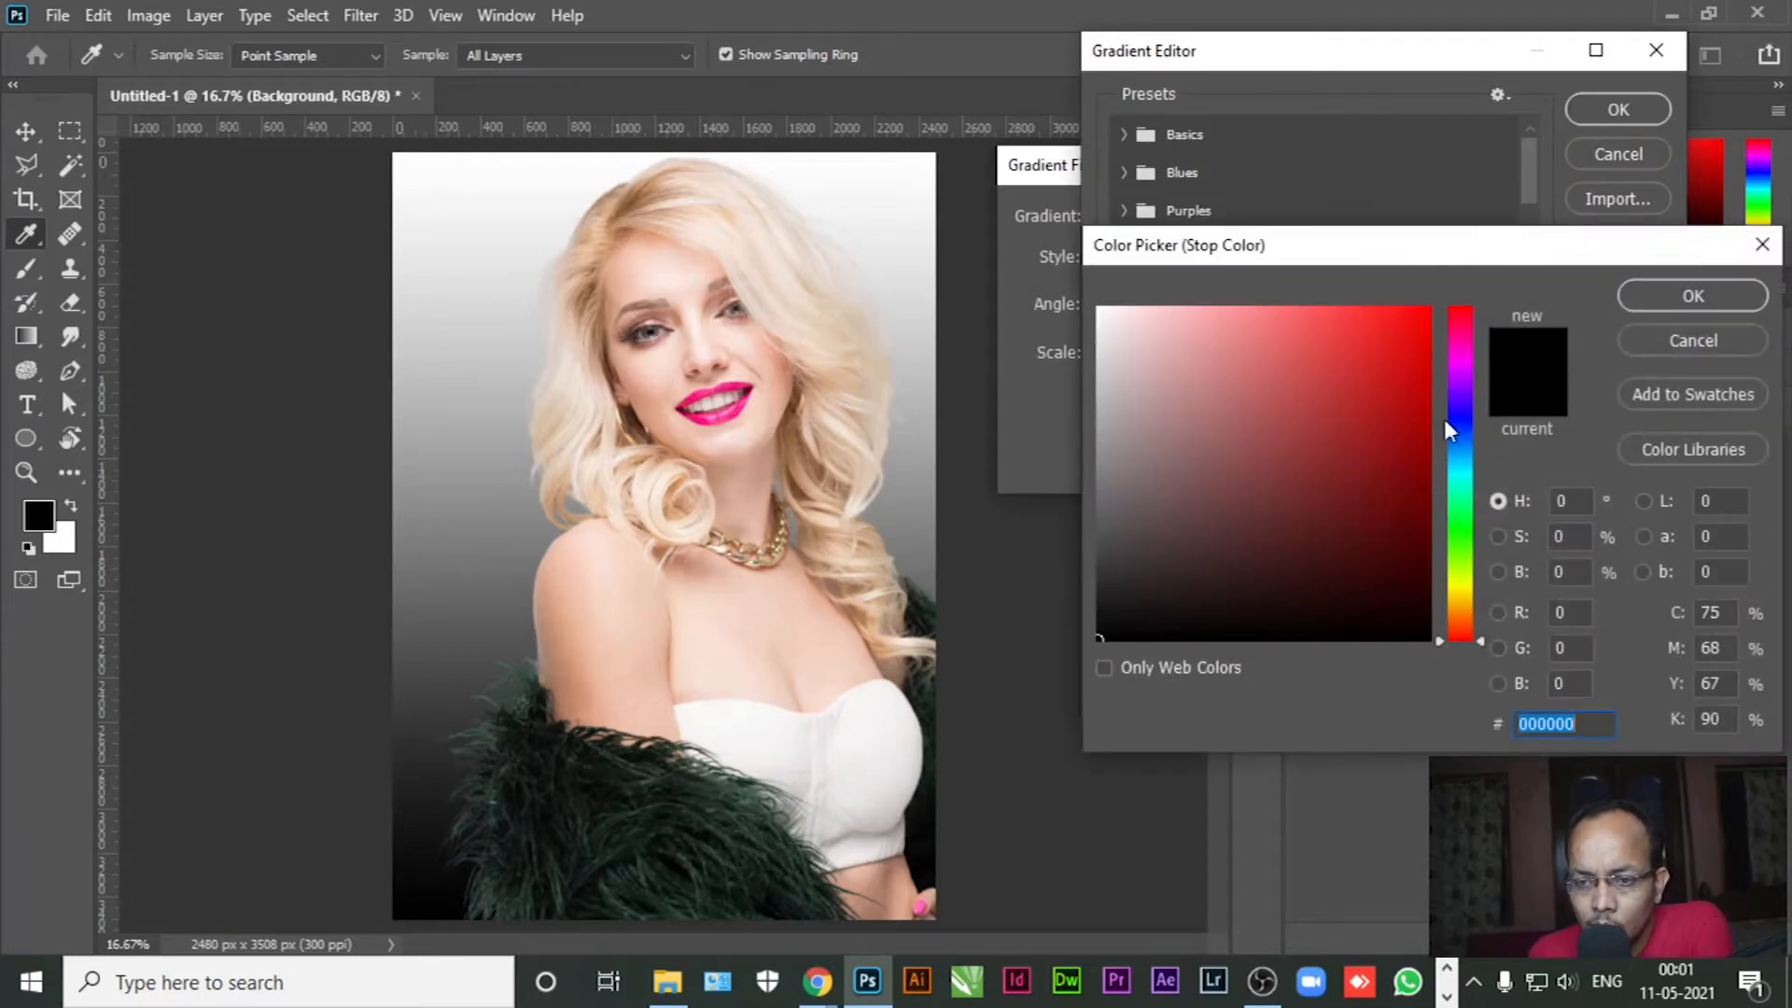
pyautogui.moveTo(1463, 597)
pyautogui.mouseDown()
pyautogui.moveTo(1459, 573)
pyautogui.moveTo(1463, 620)
pyautogui.mouseUp()
pyautogui.click(1276, 403)
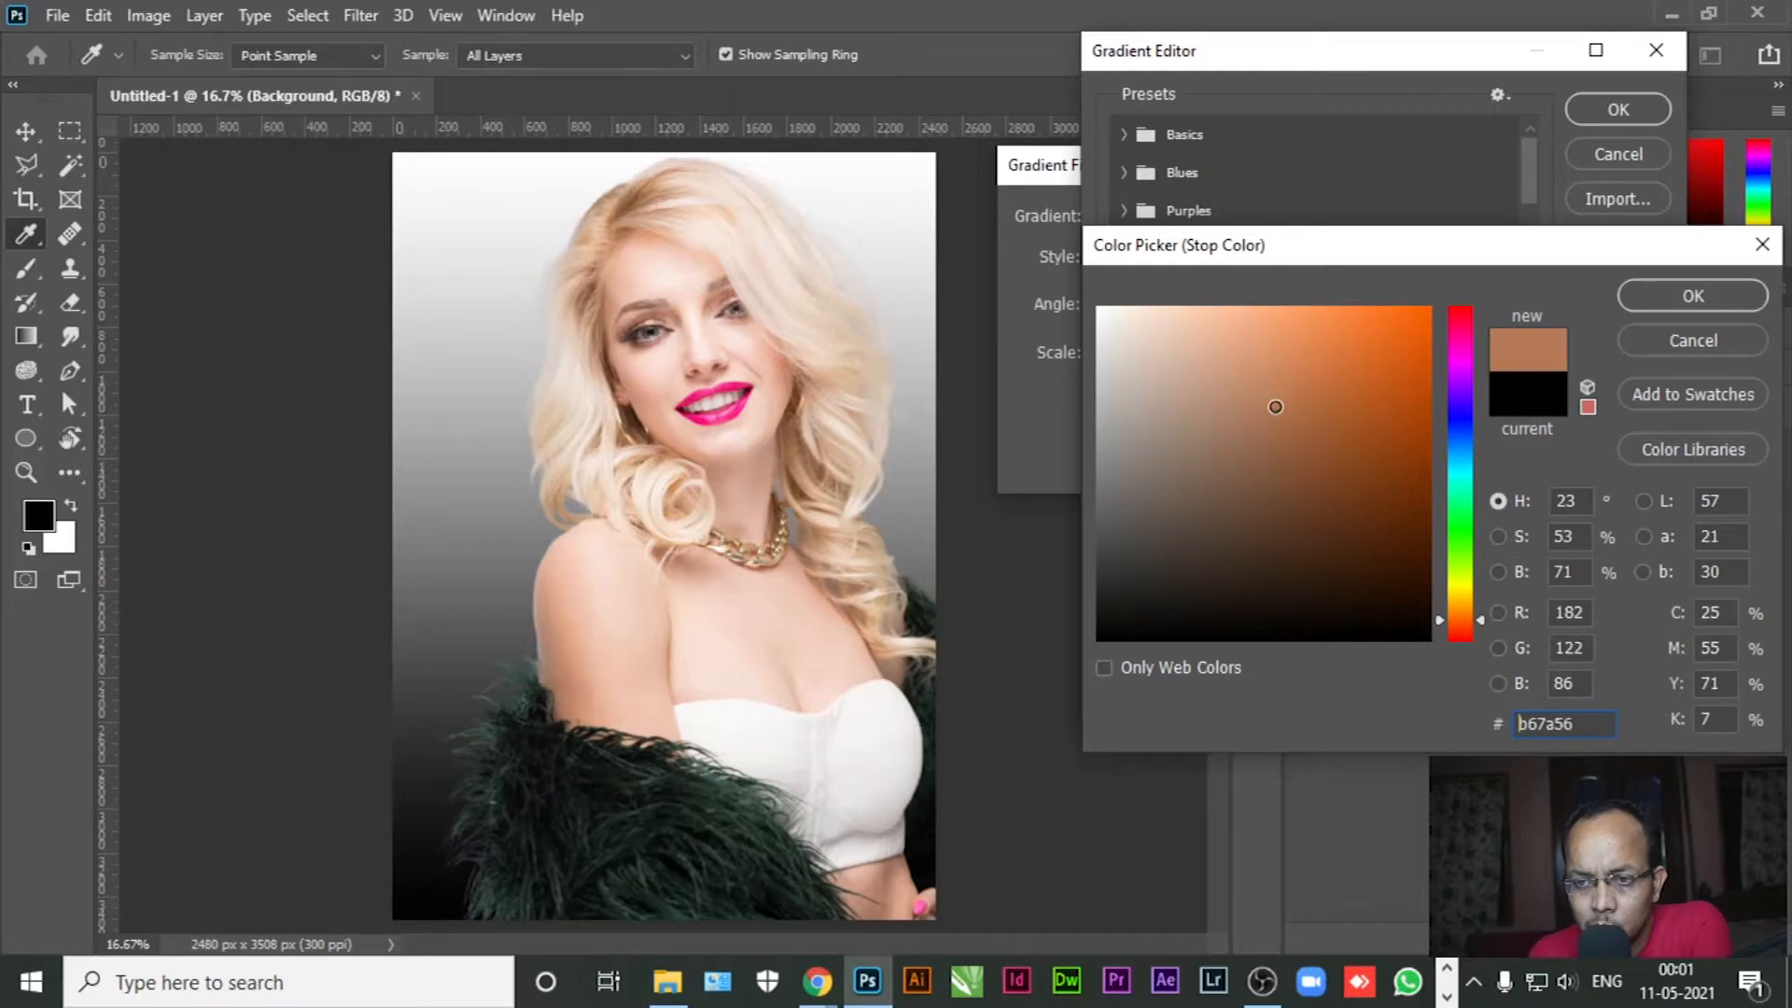
pyautogui.click(1648, 298)
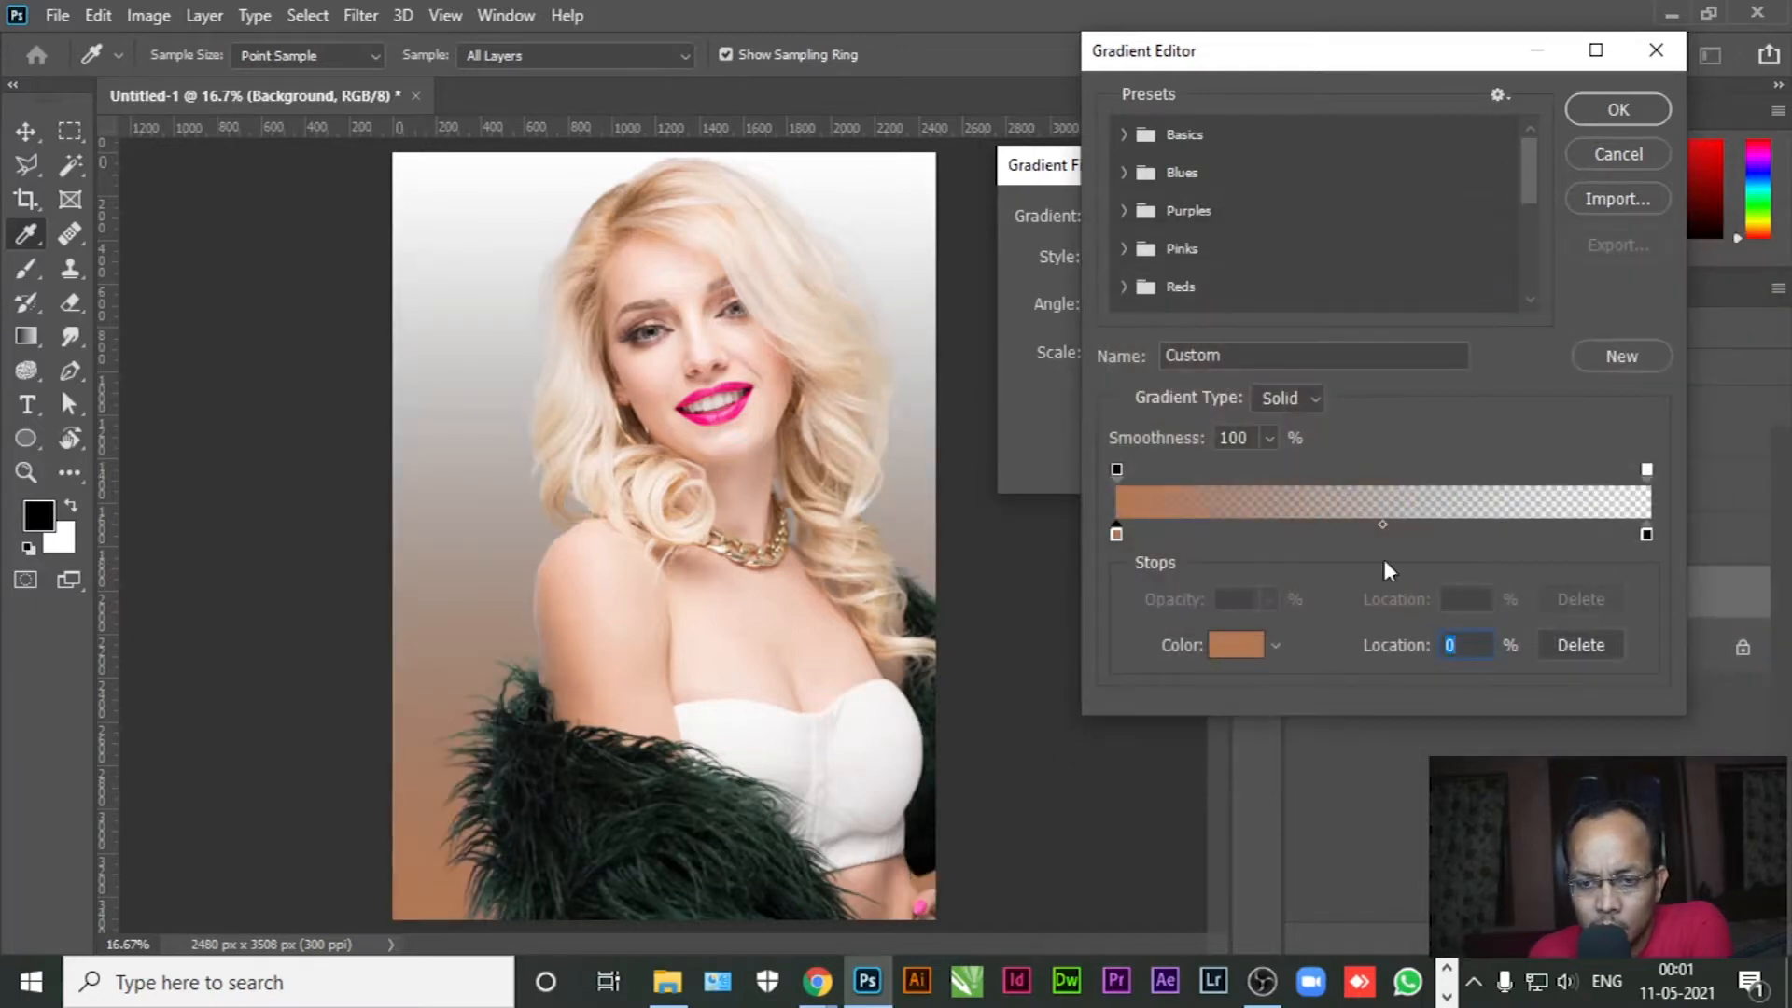
# Load the Foreground to Background preset and give its left stop an orange colour
pyautogui.click(1123, 134)
pyautogui.click(1146, 170)
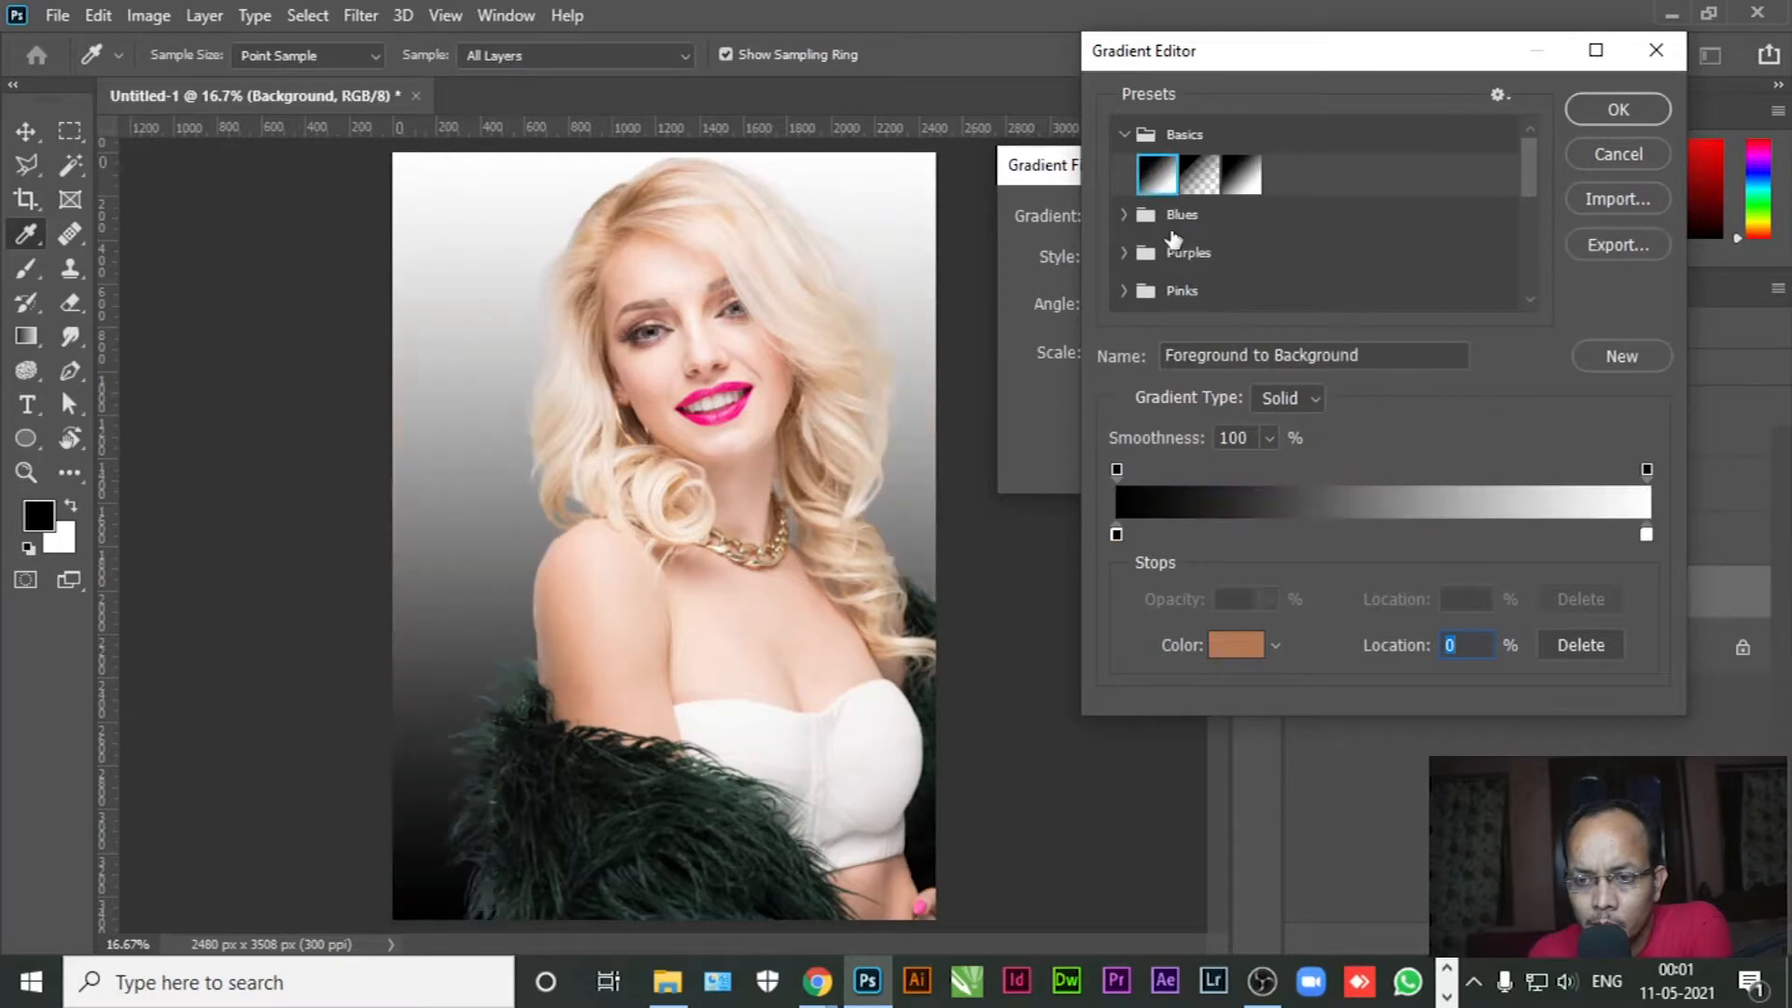
pyautogui.click(1123, 134)
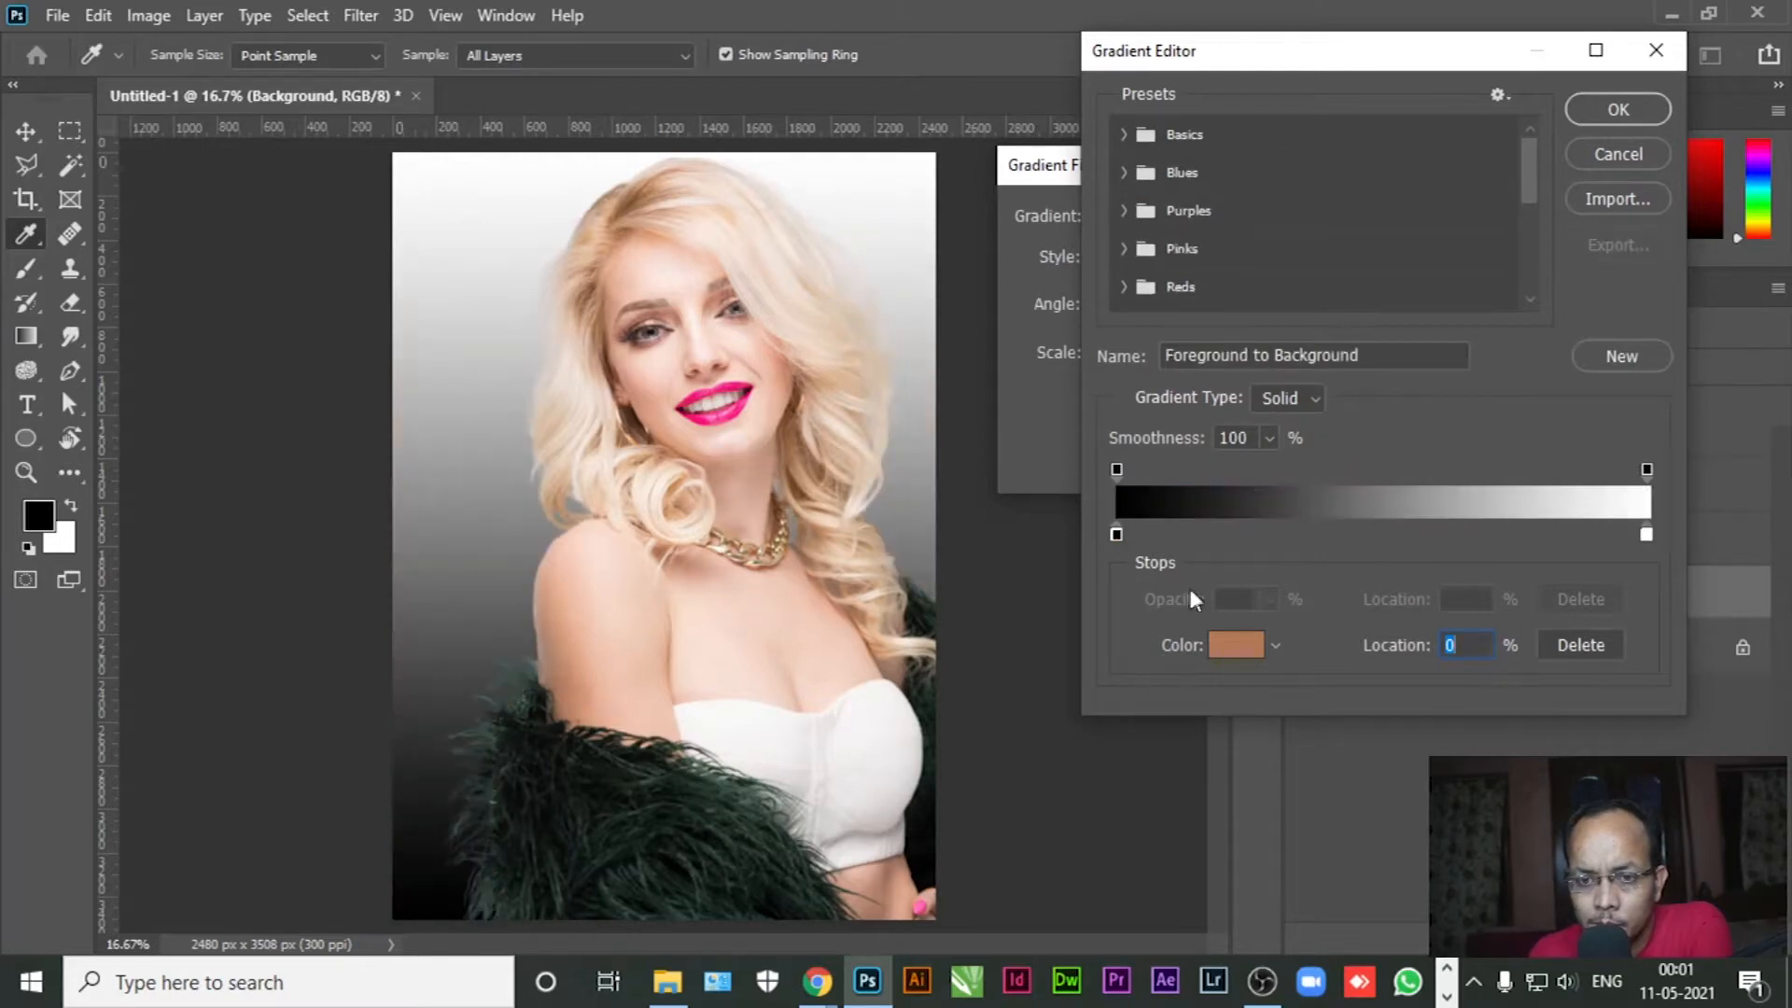
pyautogui.click(1115, 536)
pyautogui.click(1220, 650)
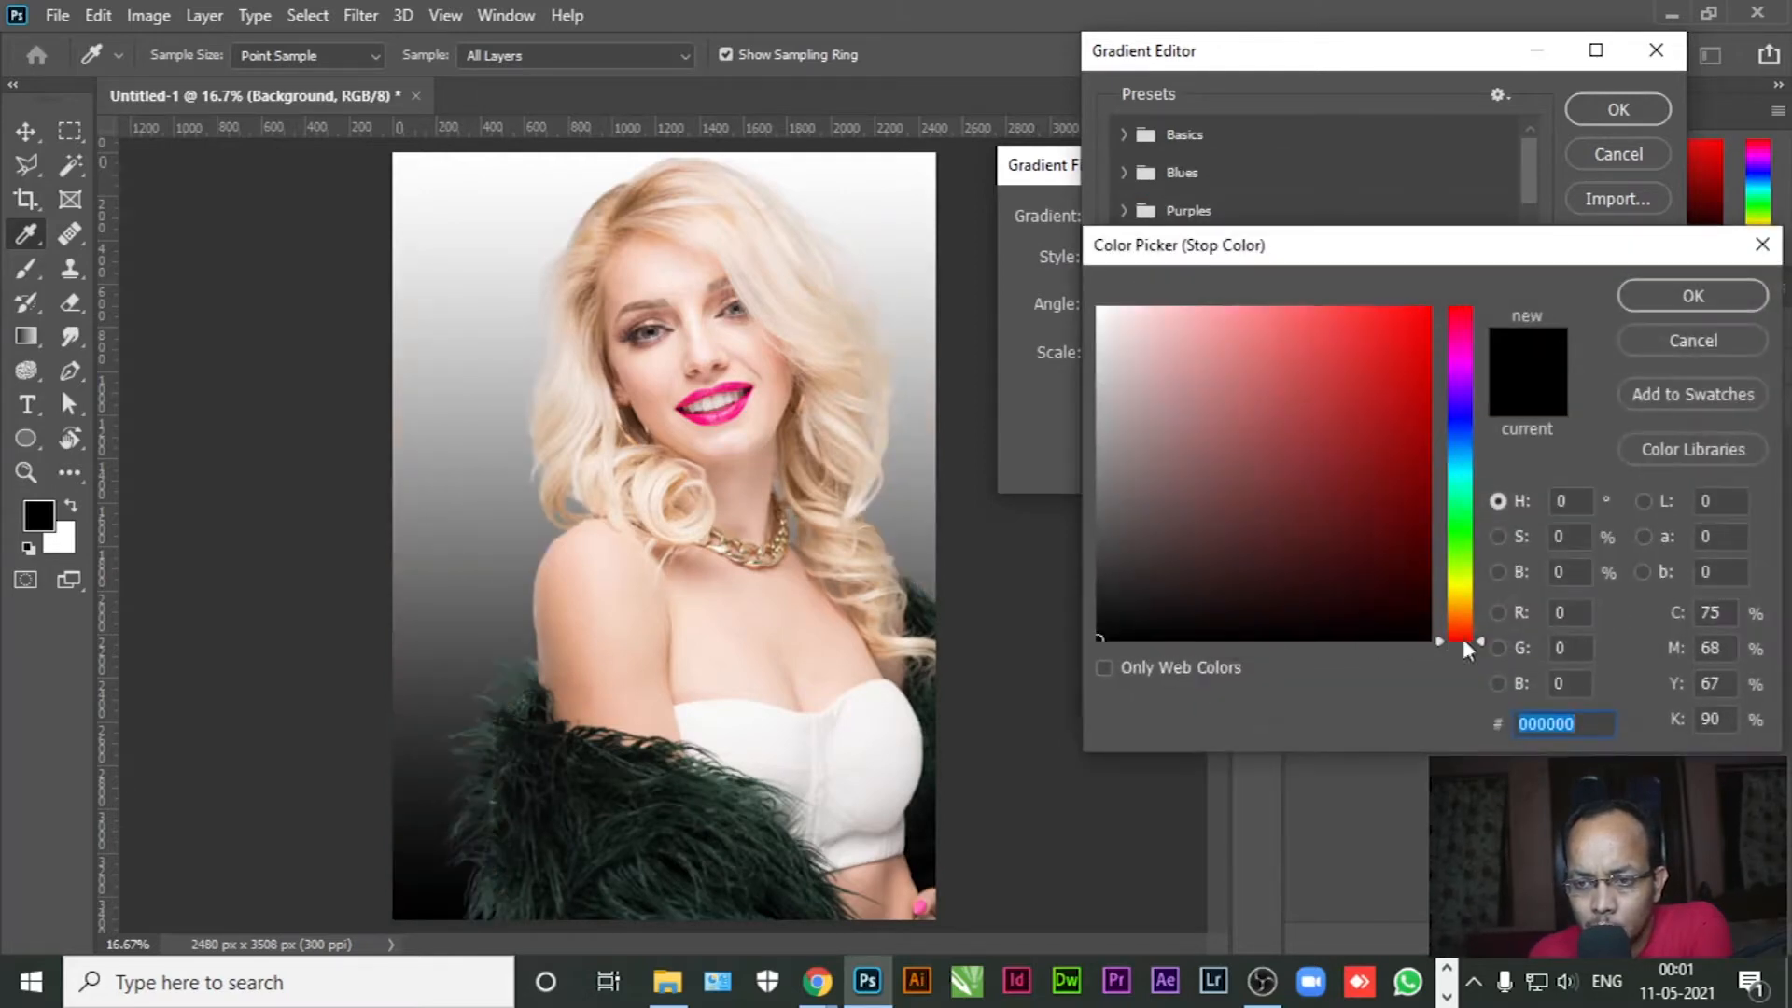
pyautogui.moveTo(1462, 633); pyautogui.dragTo(1459, 617)
pyautogui.click(1324, 399)
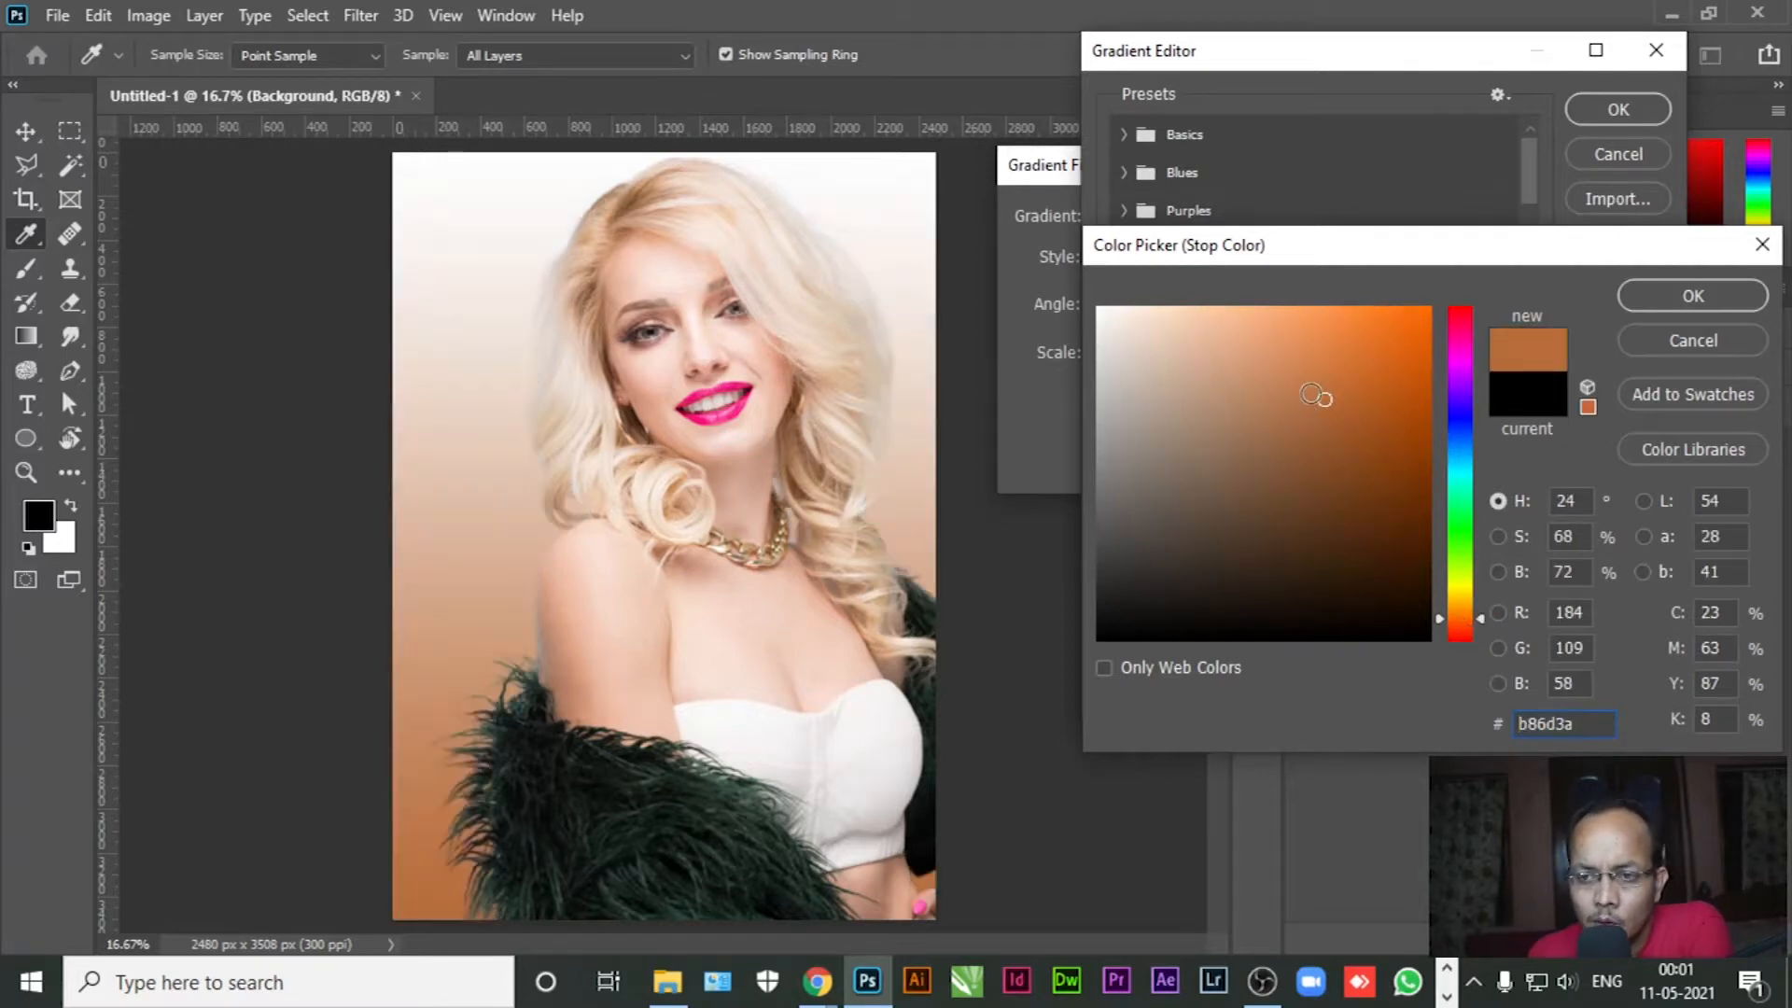
pyautogui.moveTo(1324, 399); pyautogui.dragTo(1316, 384)
pyautogui.click(1664, 305)
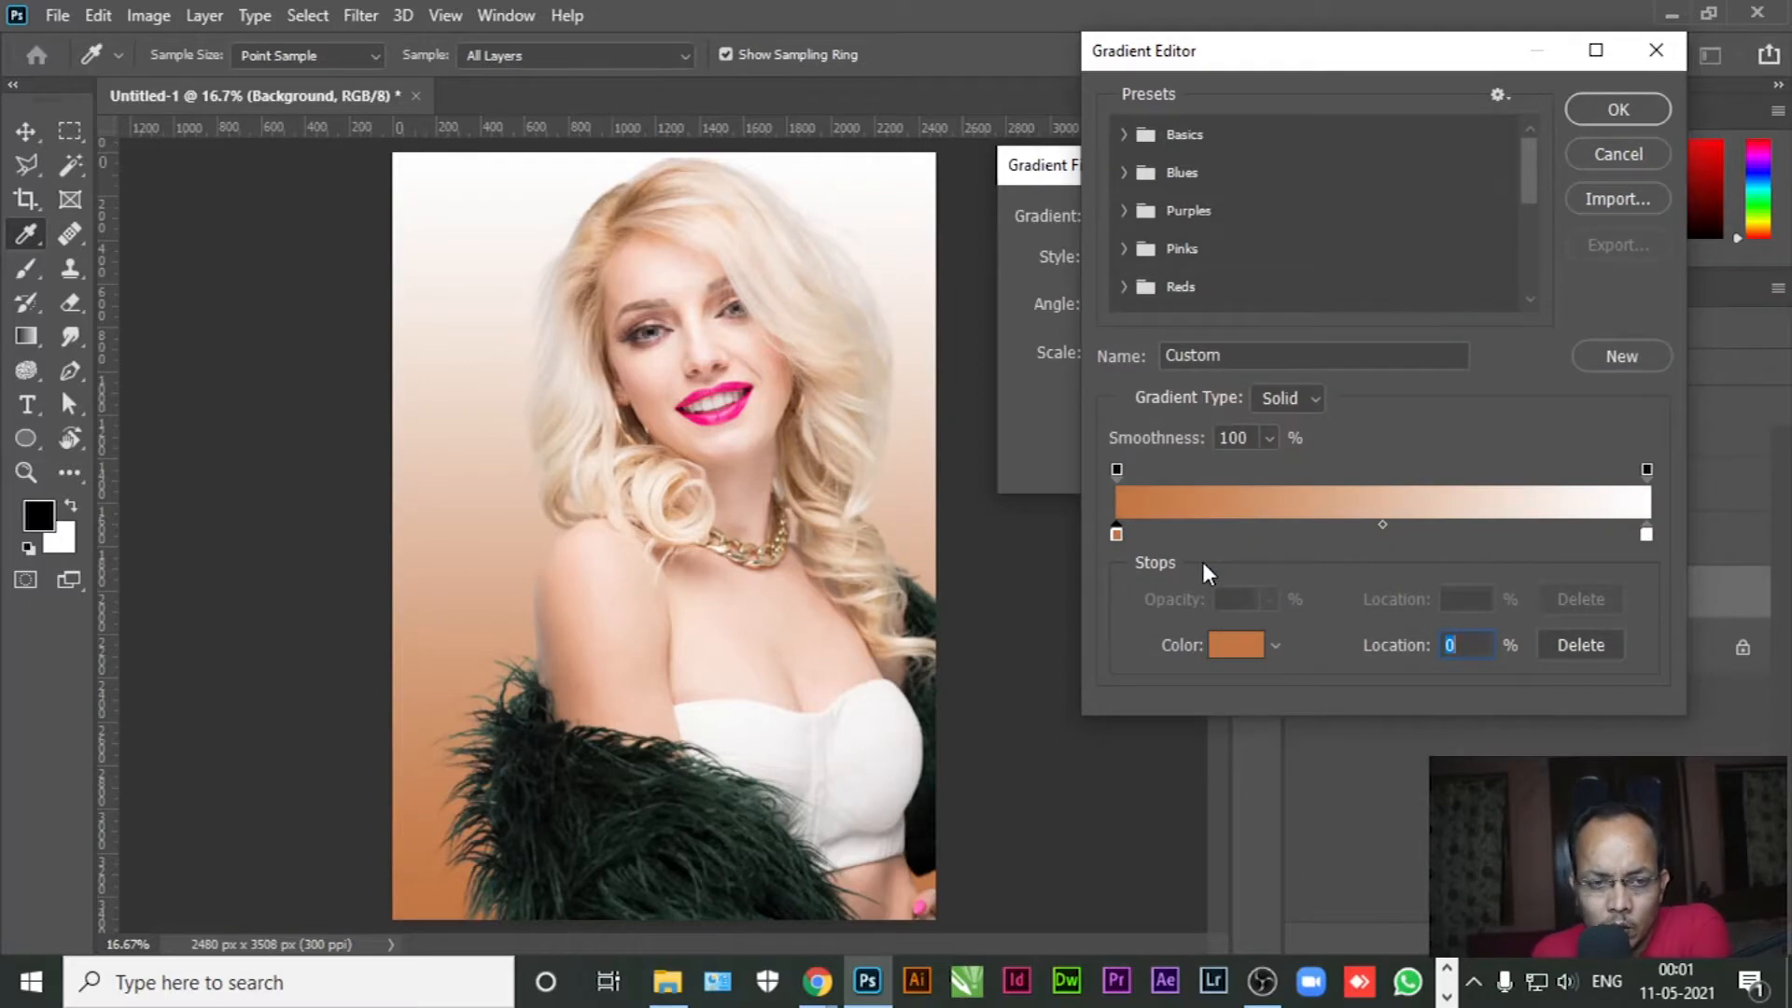
# Resample the left stop colour from the model's hair, giving tan b38466
pyautogui.click(1241, 648)
pyautogui.click(667, 189)
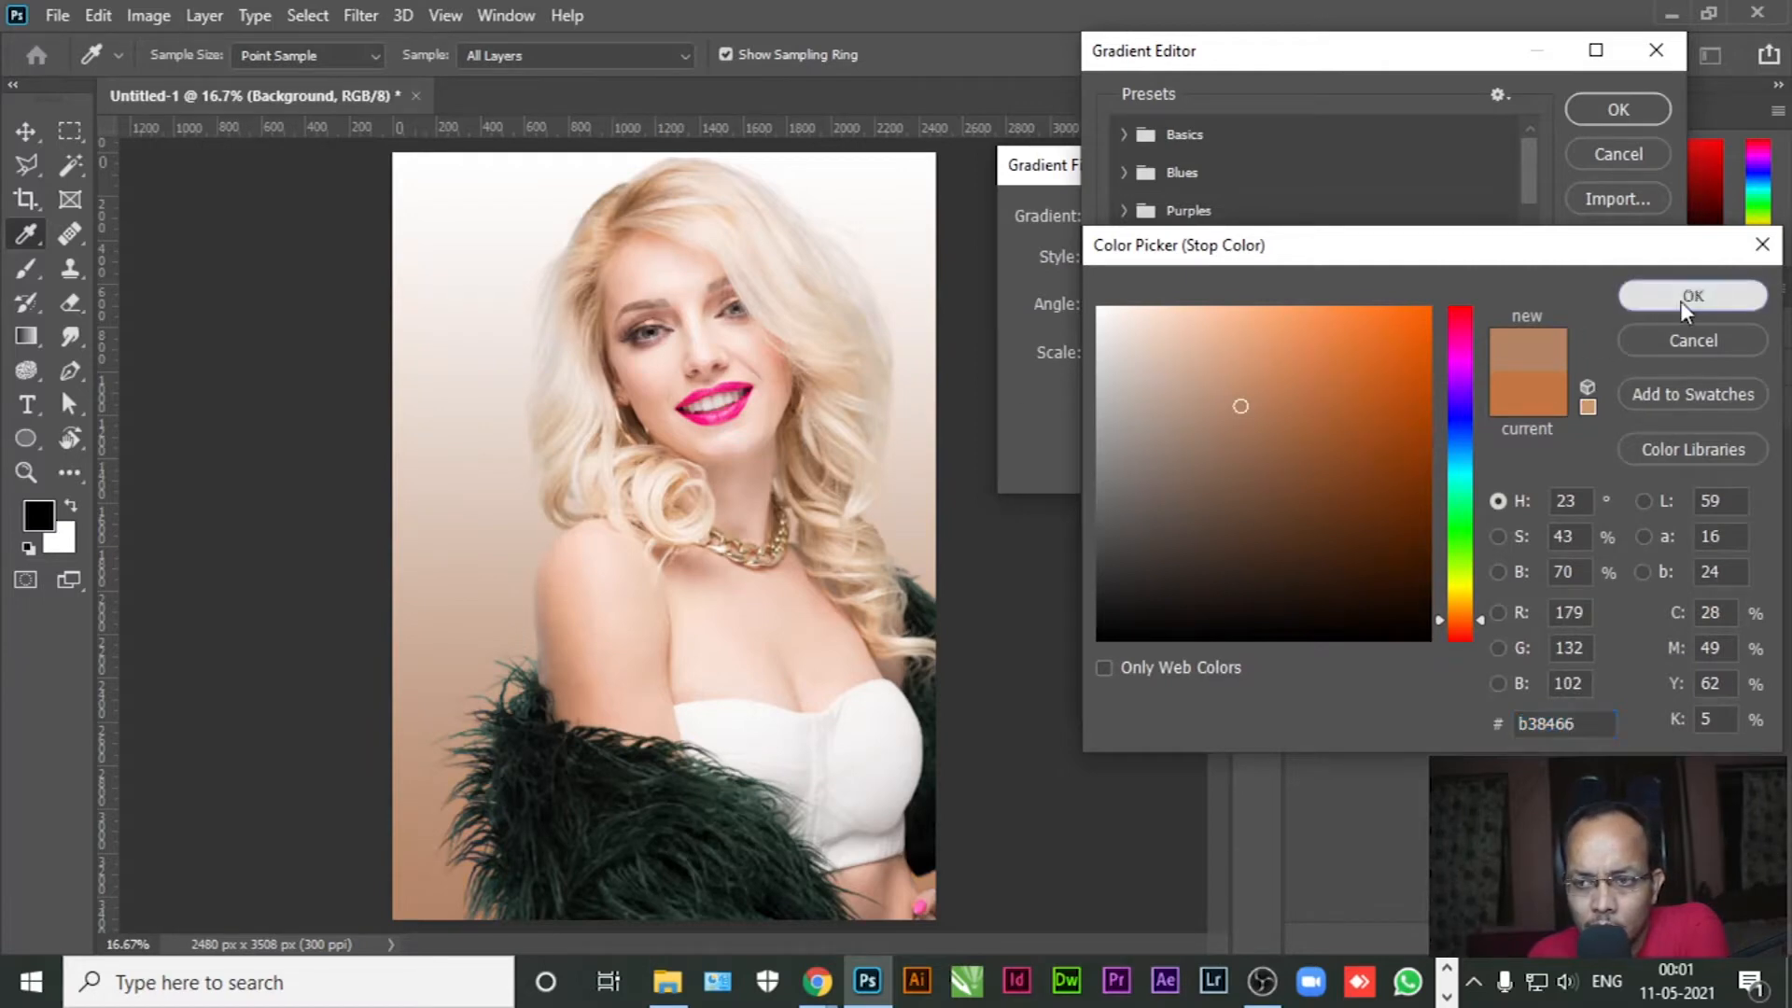
pyautogui.click(1692, 295)
pyautogui.click(1646, 535)
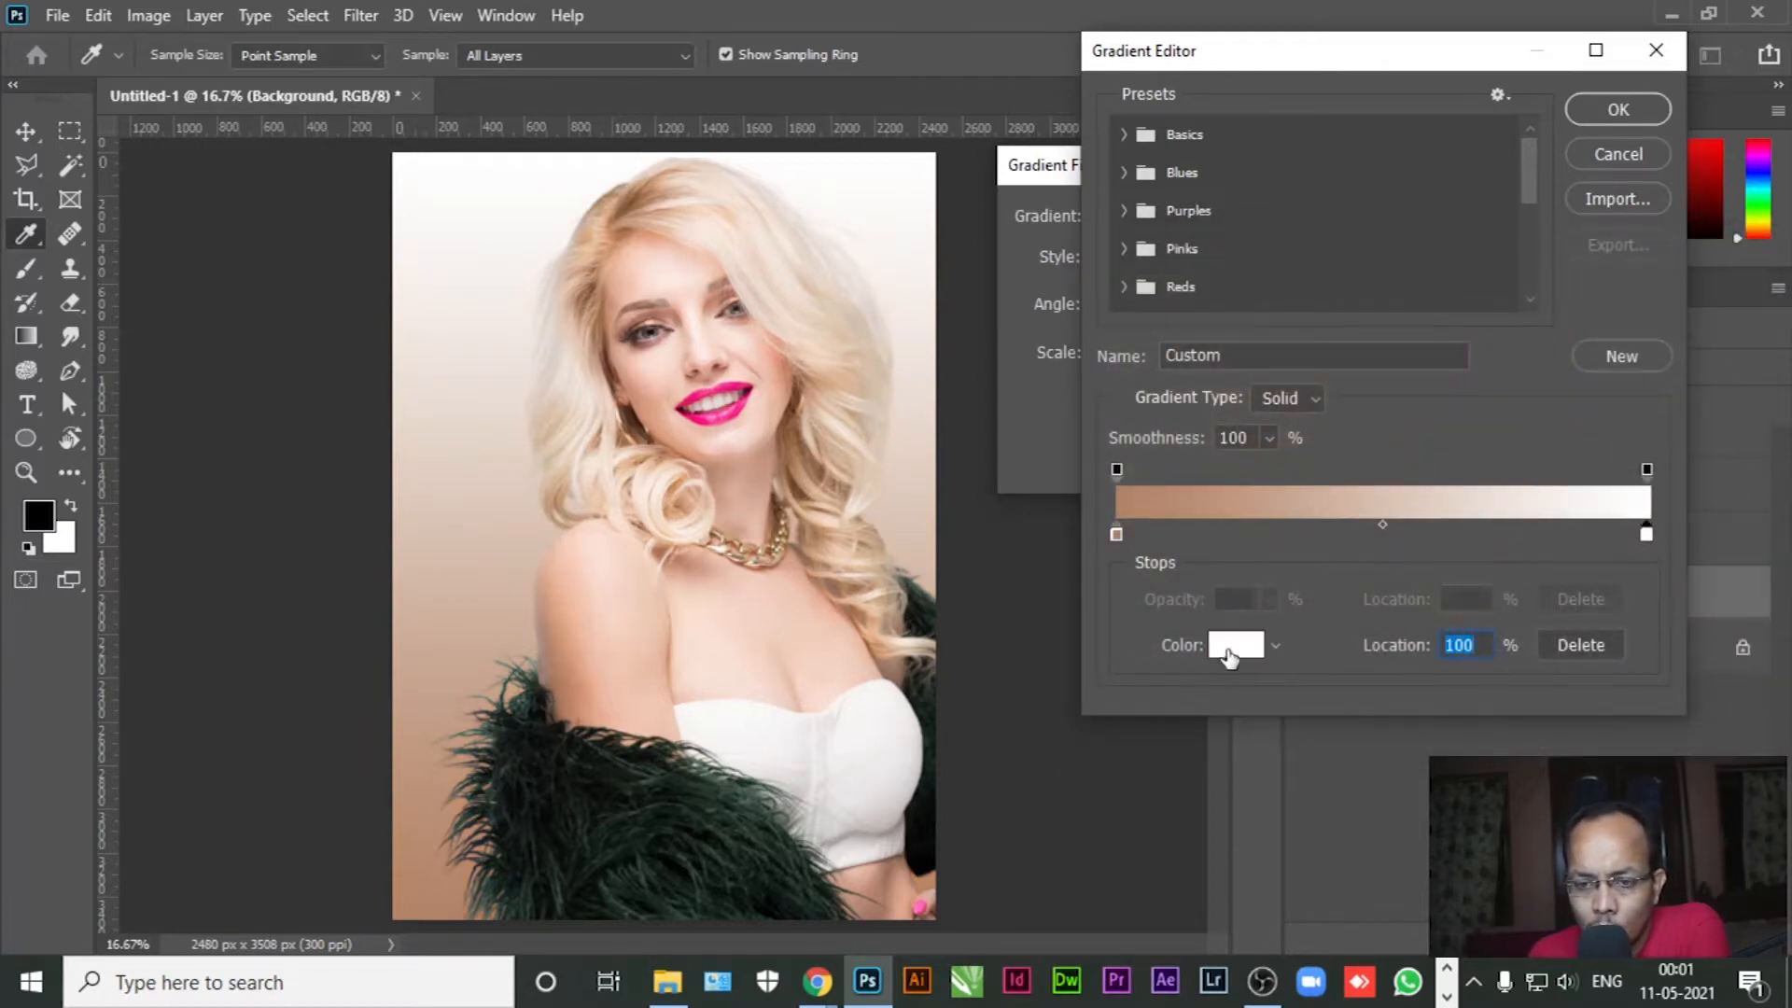
# Set the right gradient stop to light peach edaf8d sampled from the shoulder skin
pyautogui.click(1230, 650)
pyautogui.click(566, 574)
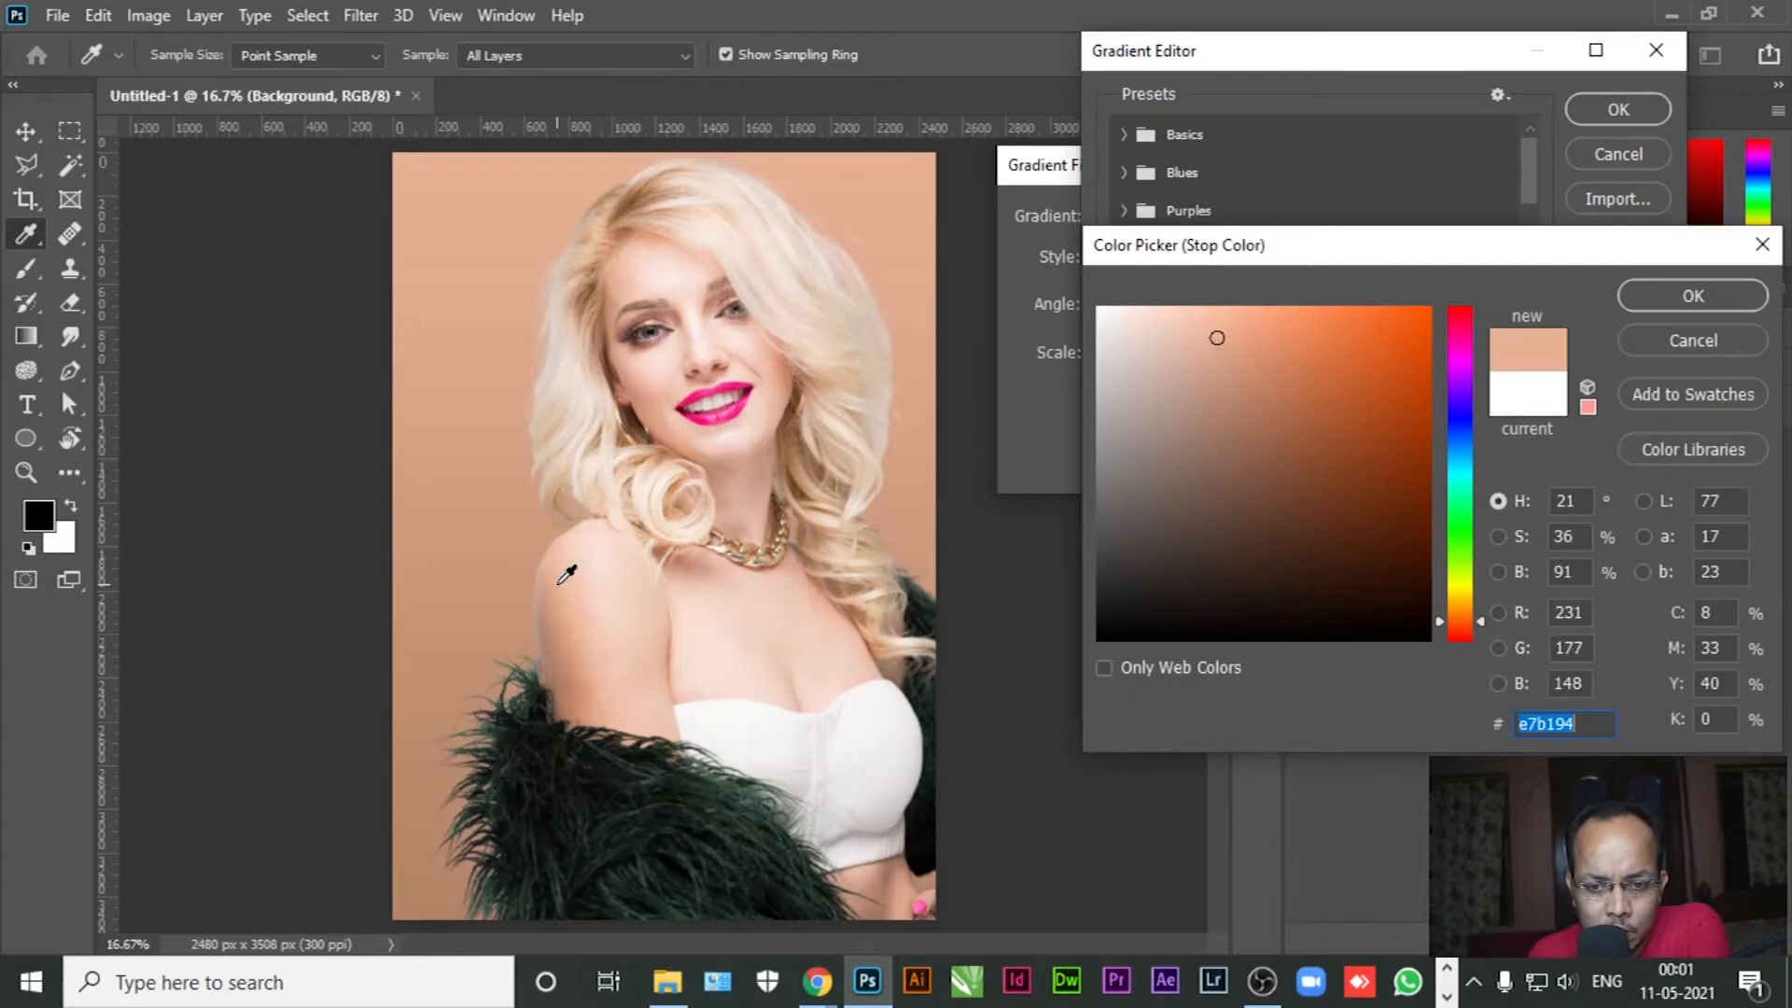
pyautogui.moveTo(1220, 334); pyautogui.dragTo(1236, 333)
pyautogui.click(1237, 334)
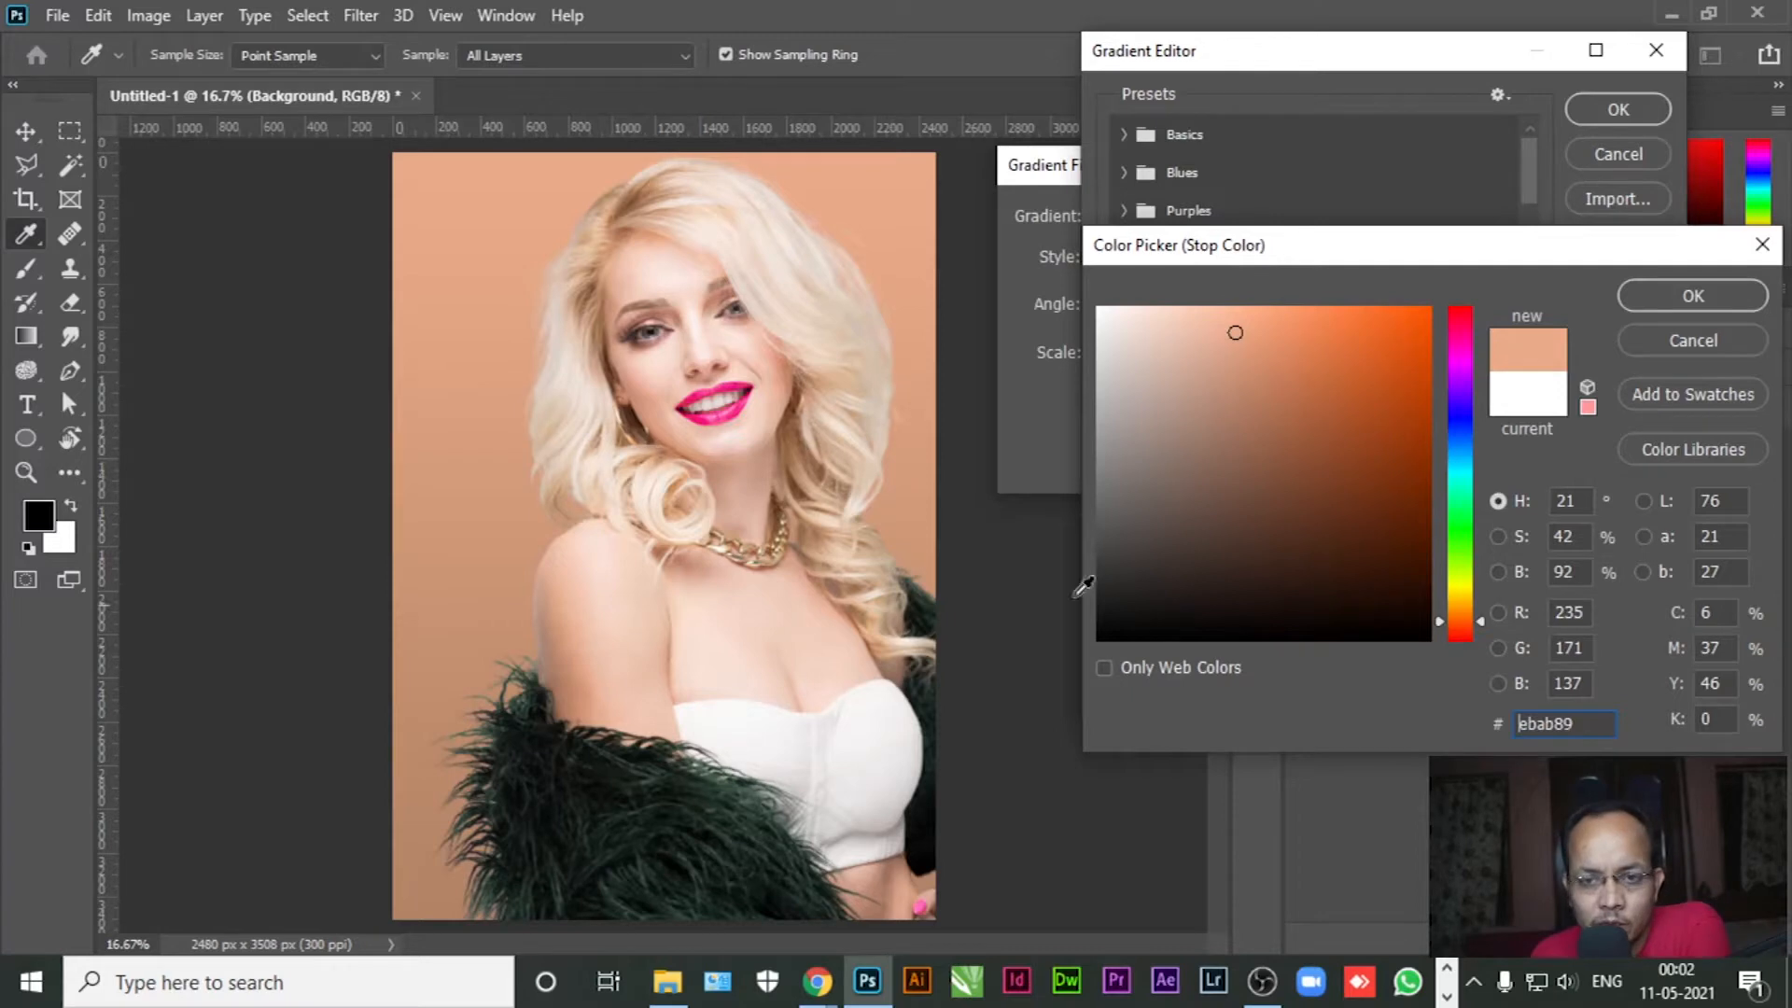
pyautogui.click(1232, 330)
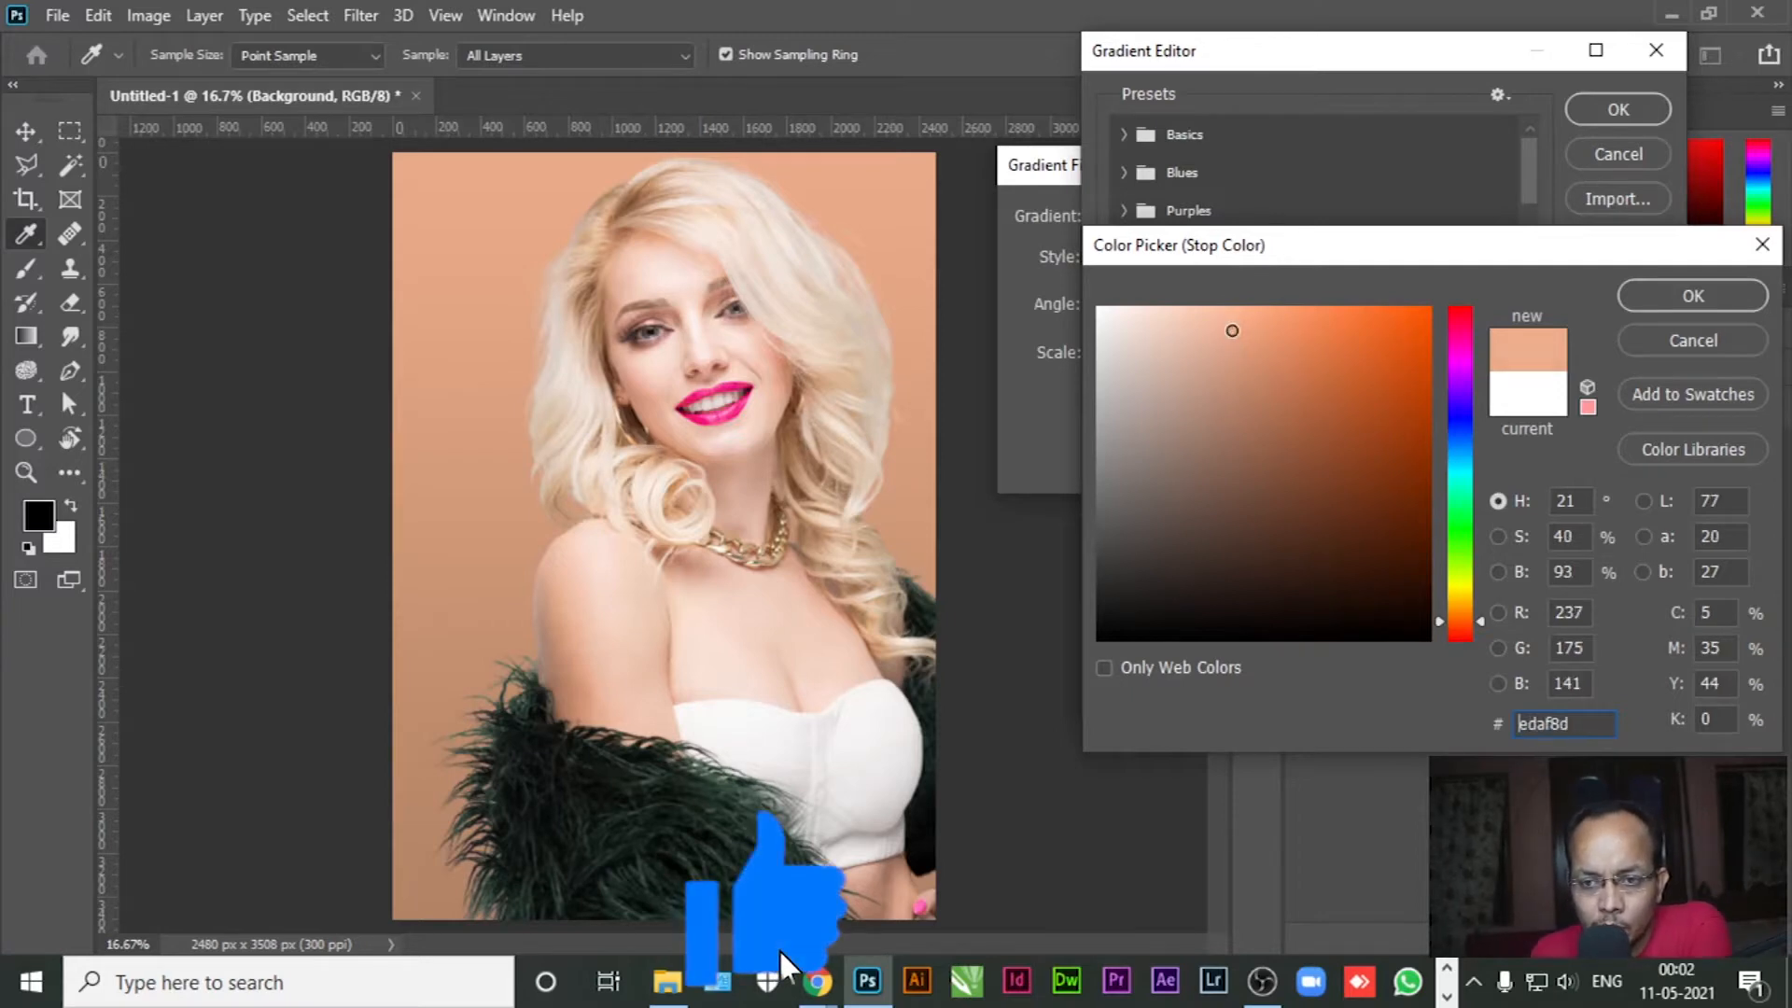
pyautogui.click(1693, 296)
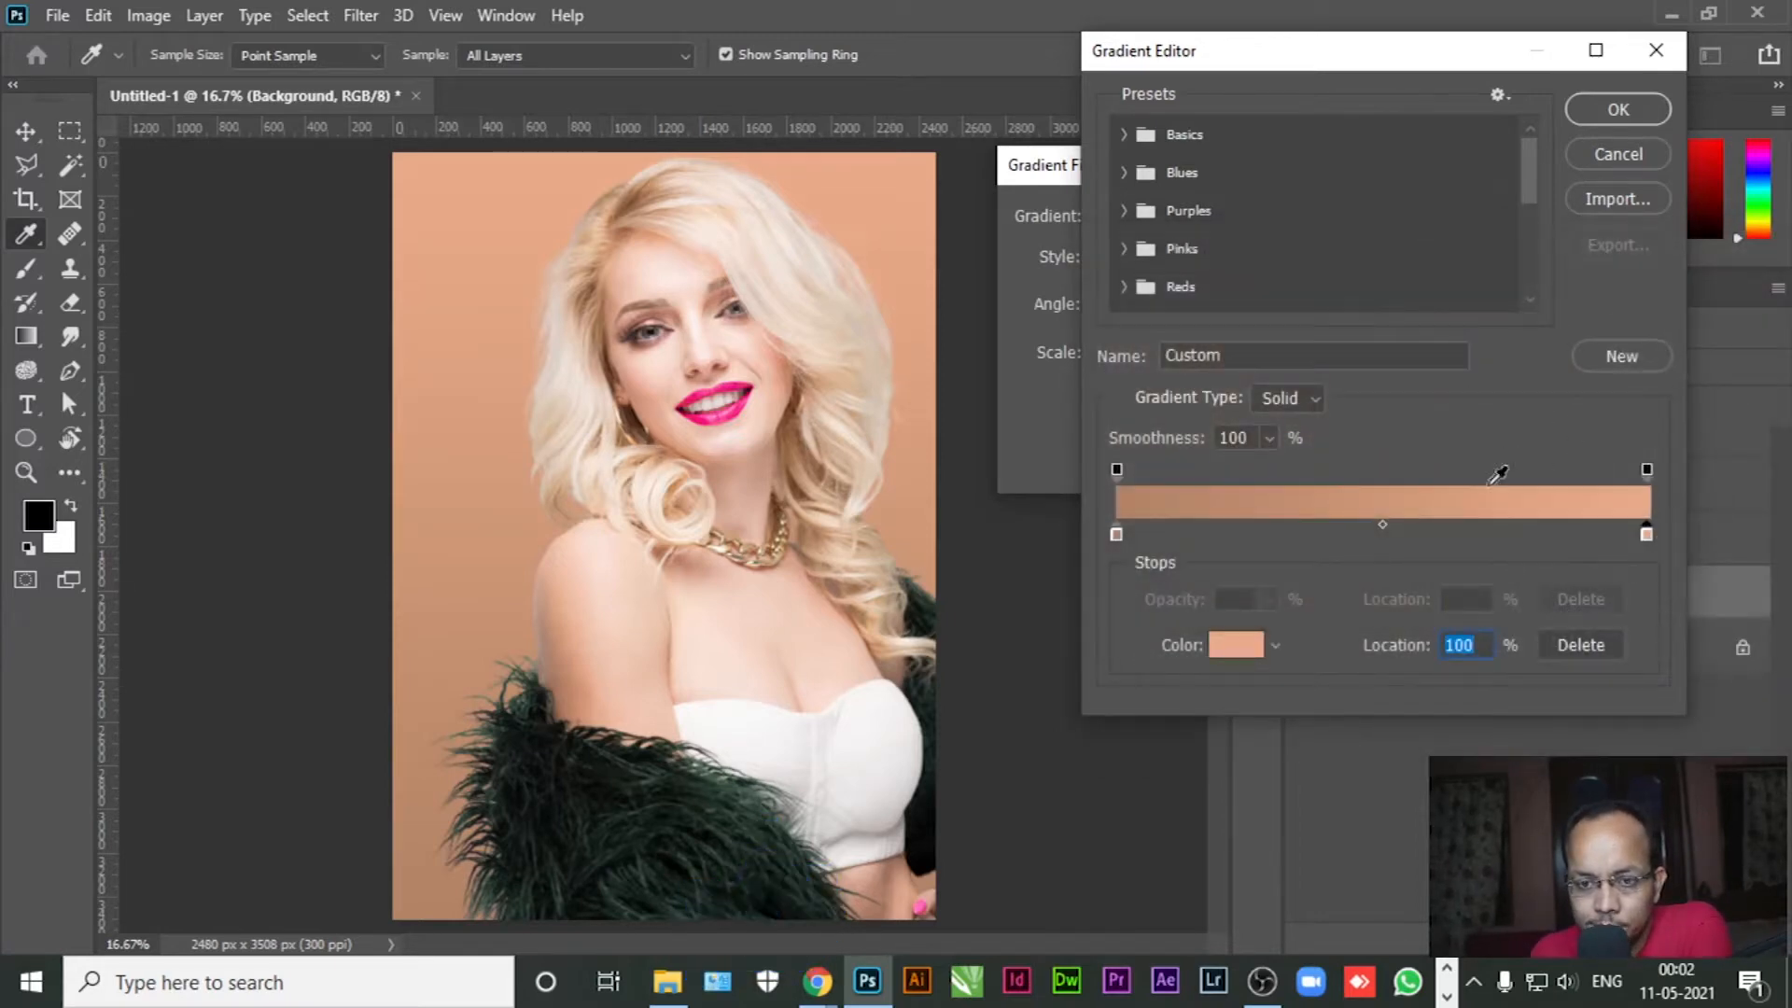
pyautogui.click(1615, 109)
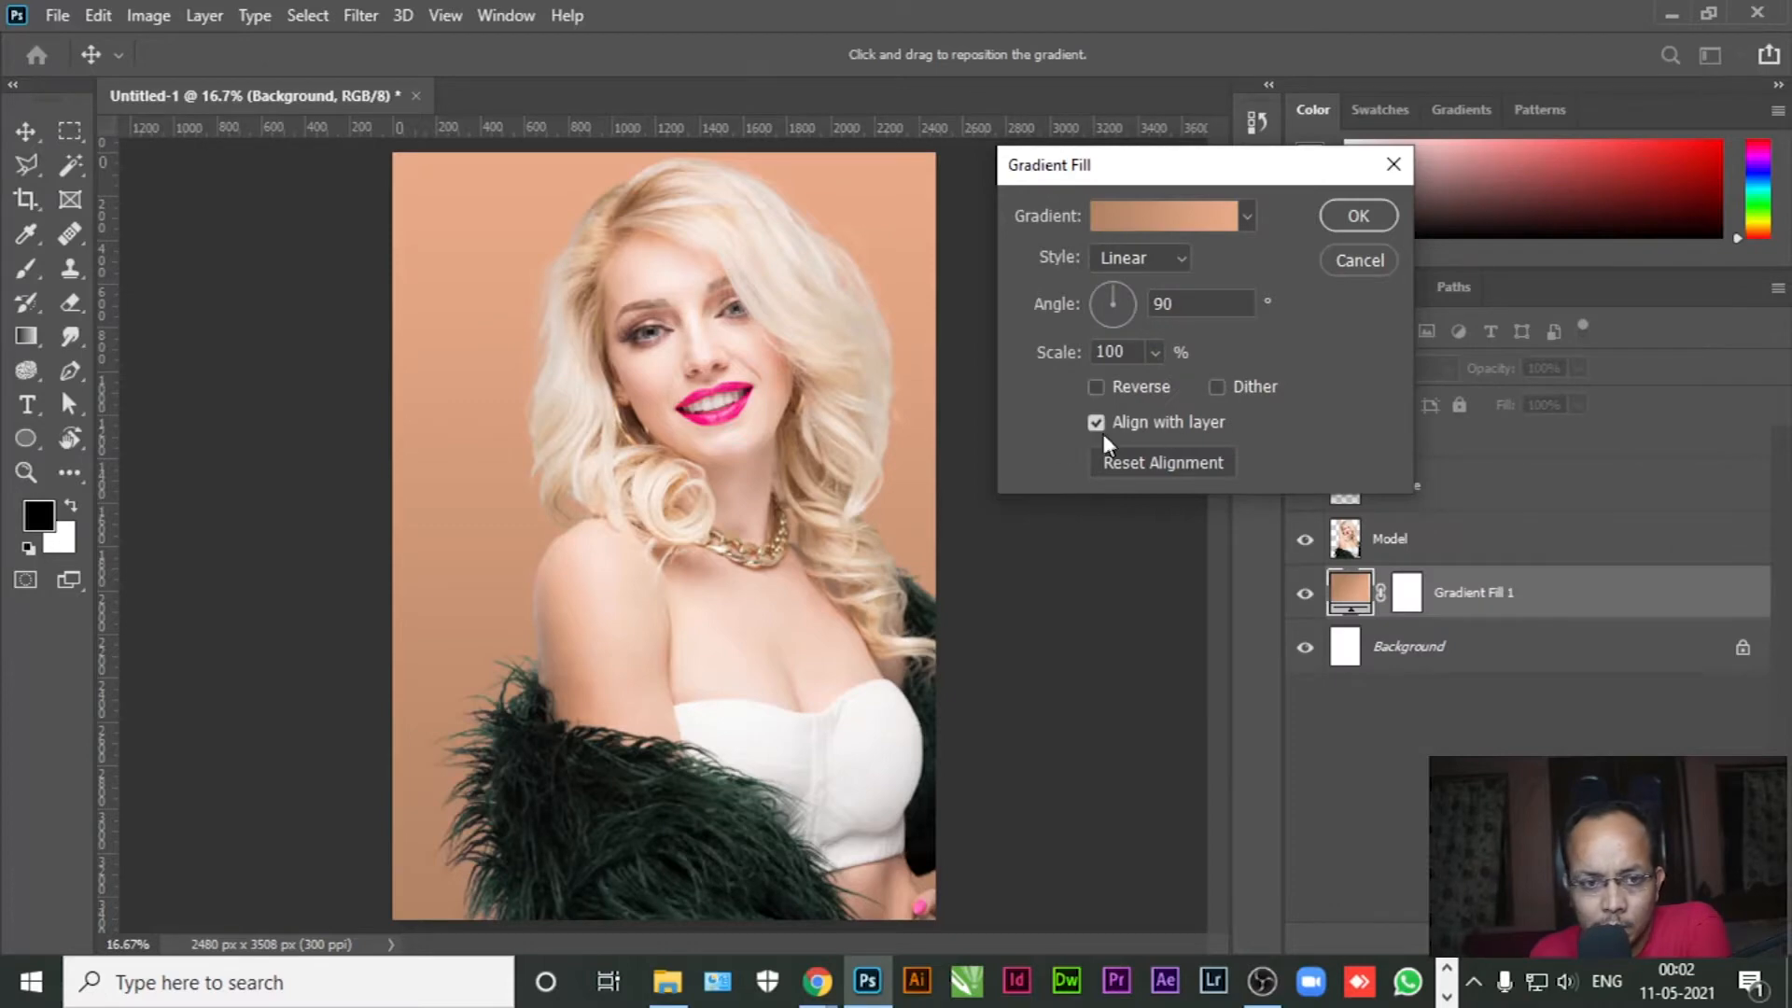
# Switch the Gradient Fill style to Radial and apply it
pyautogui.click(1172, 260)
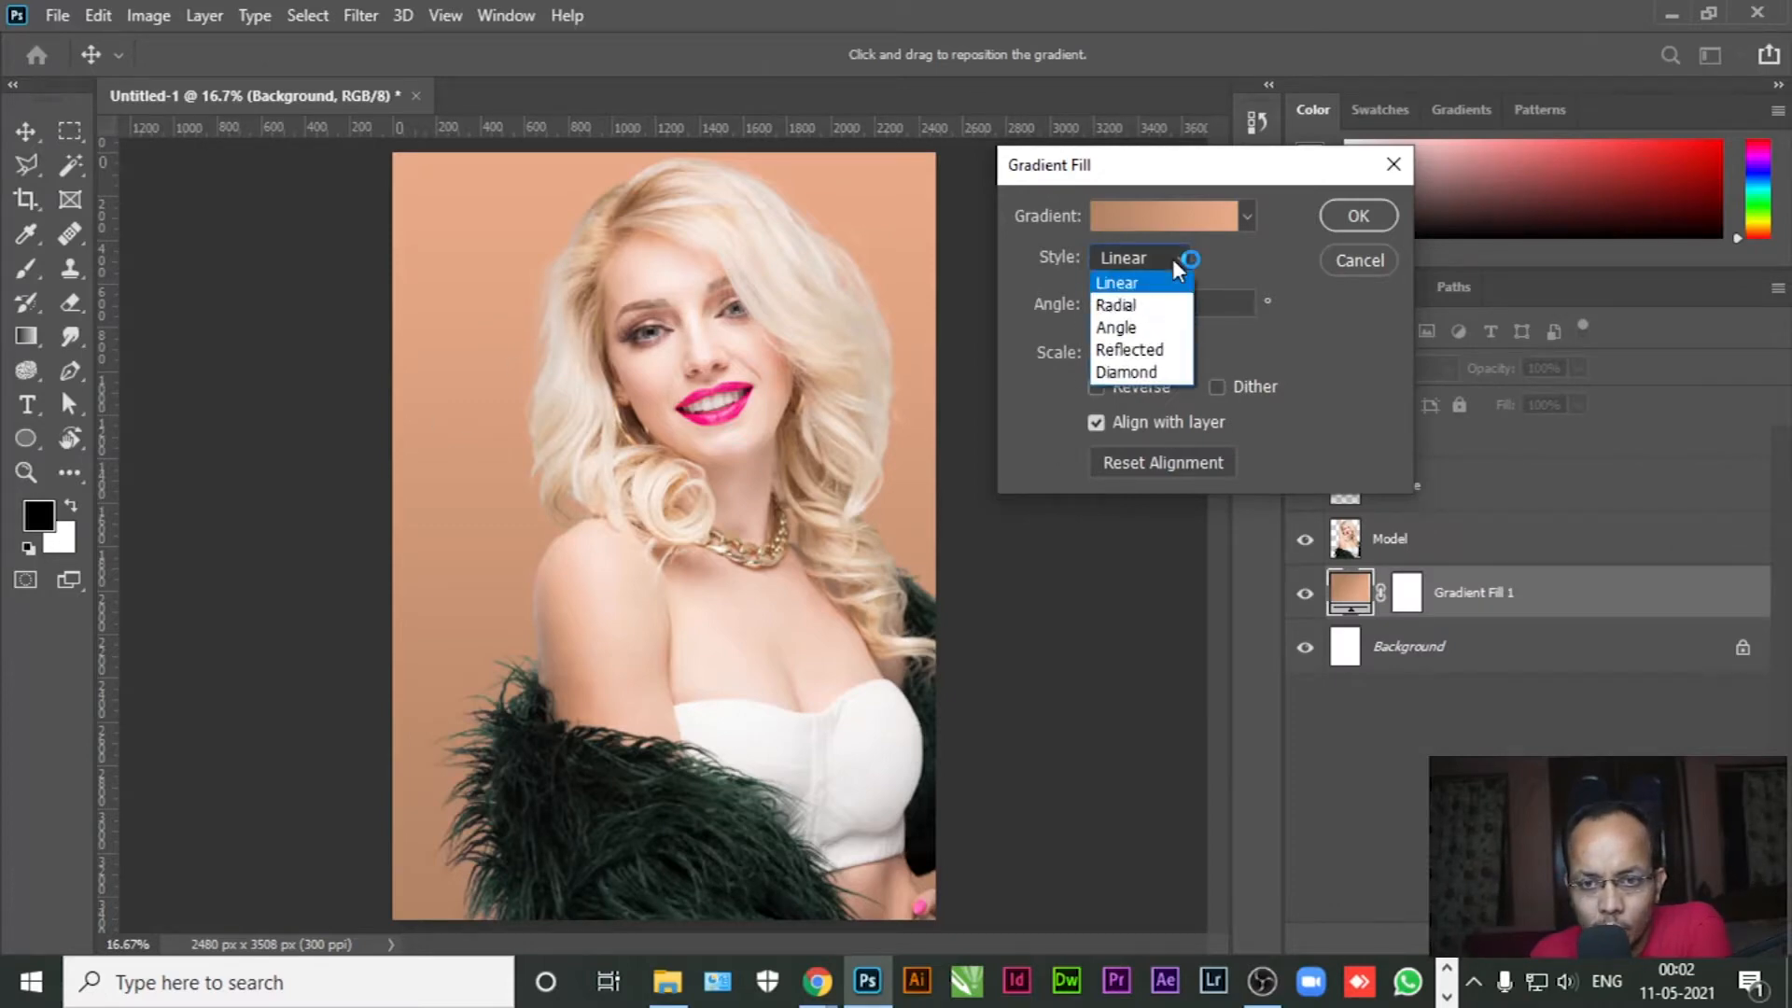
pyautogui.click(1131, 301)
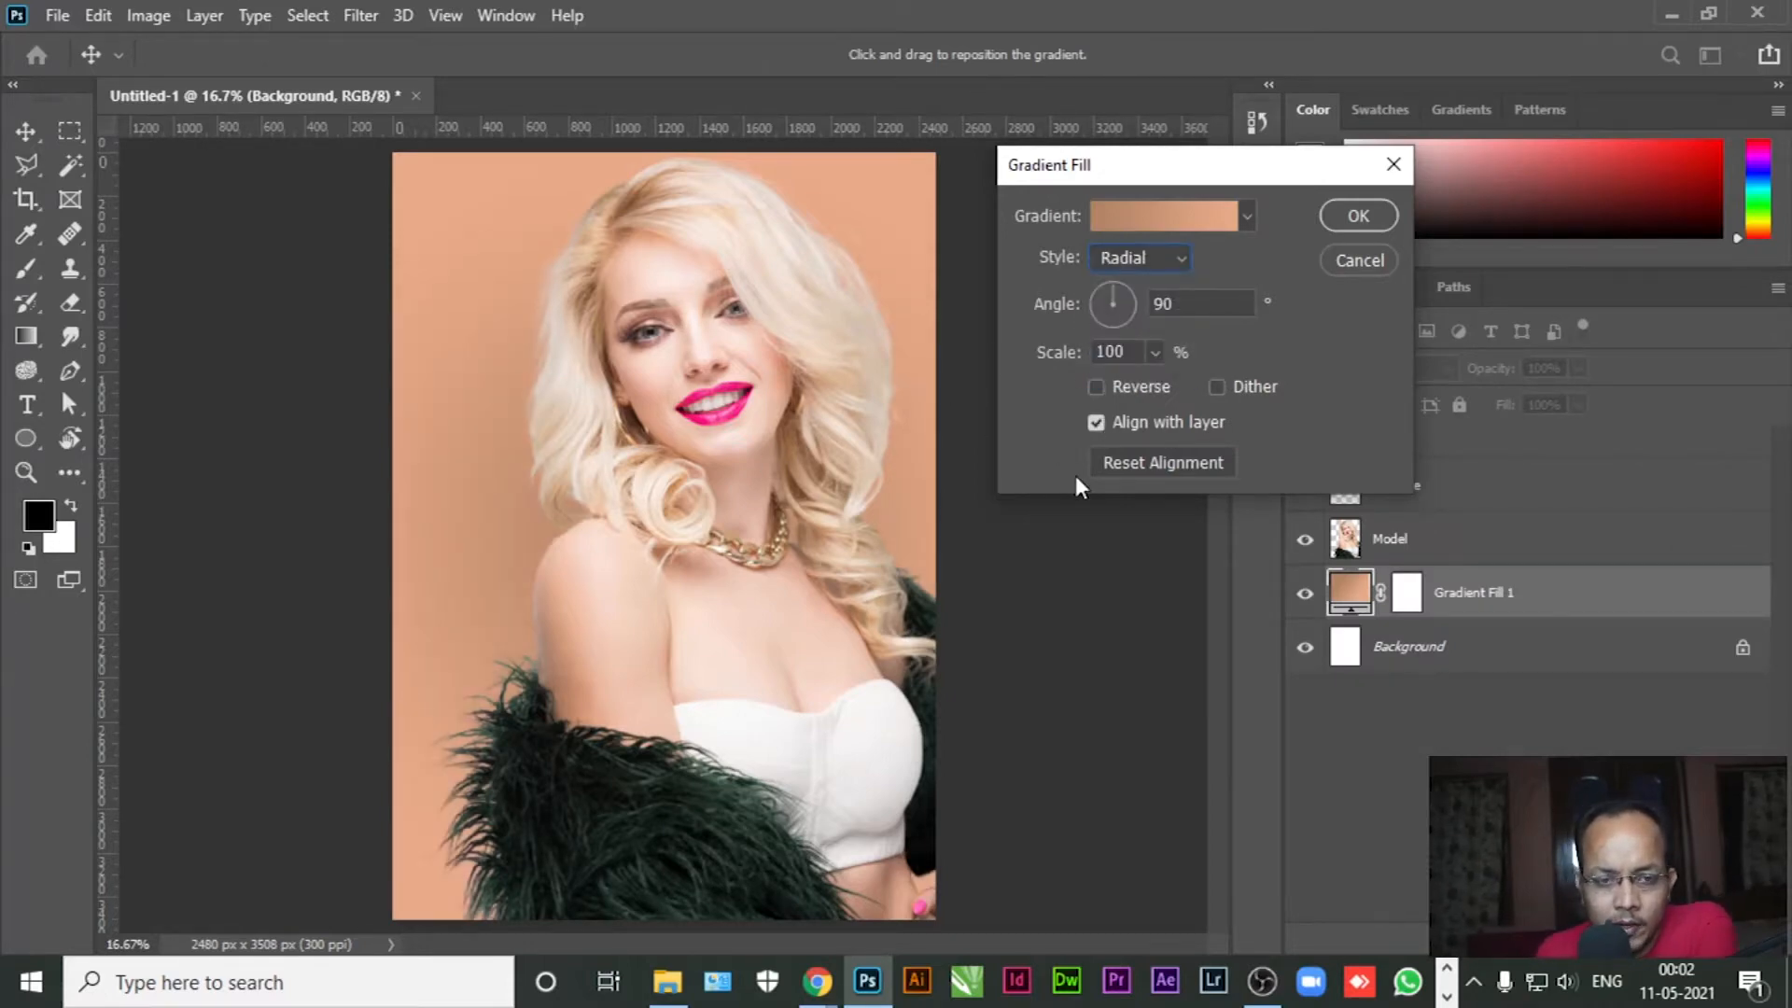
pyautogui.click(1359, 216)
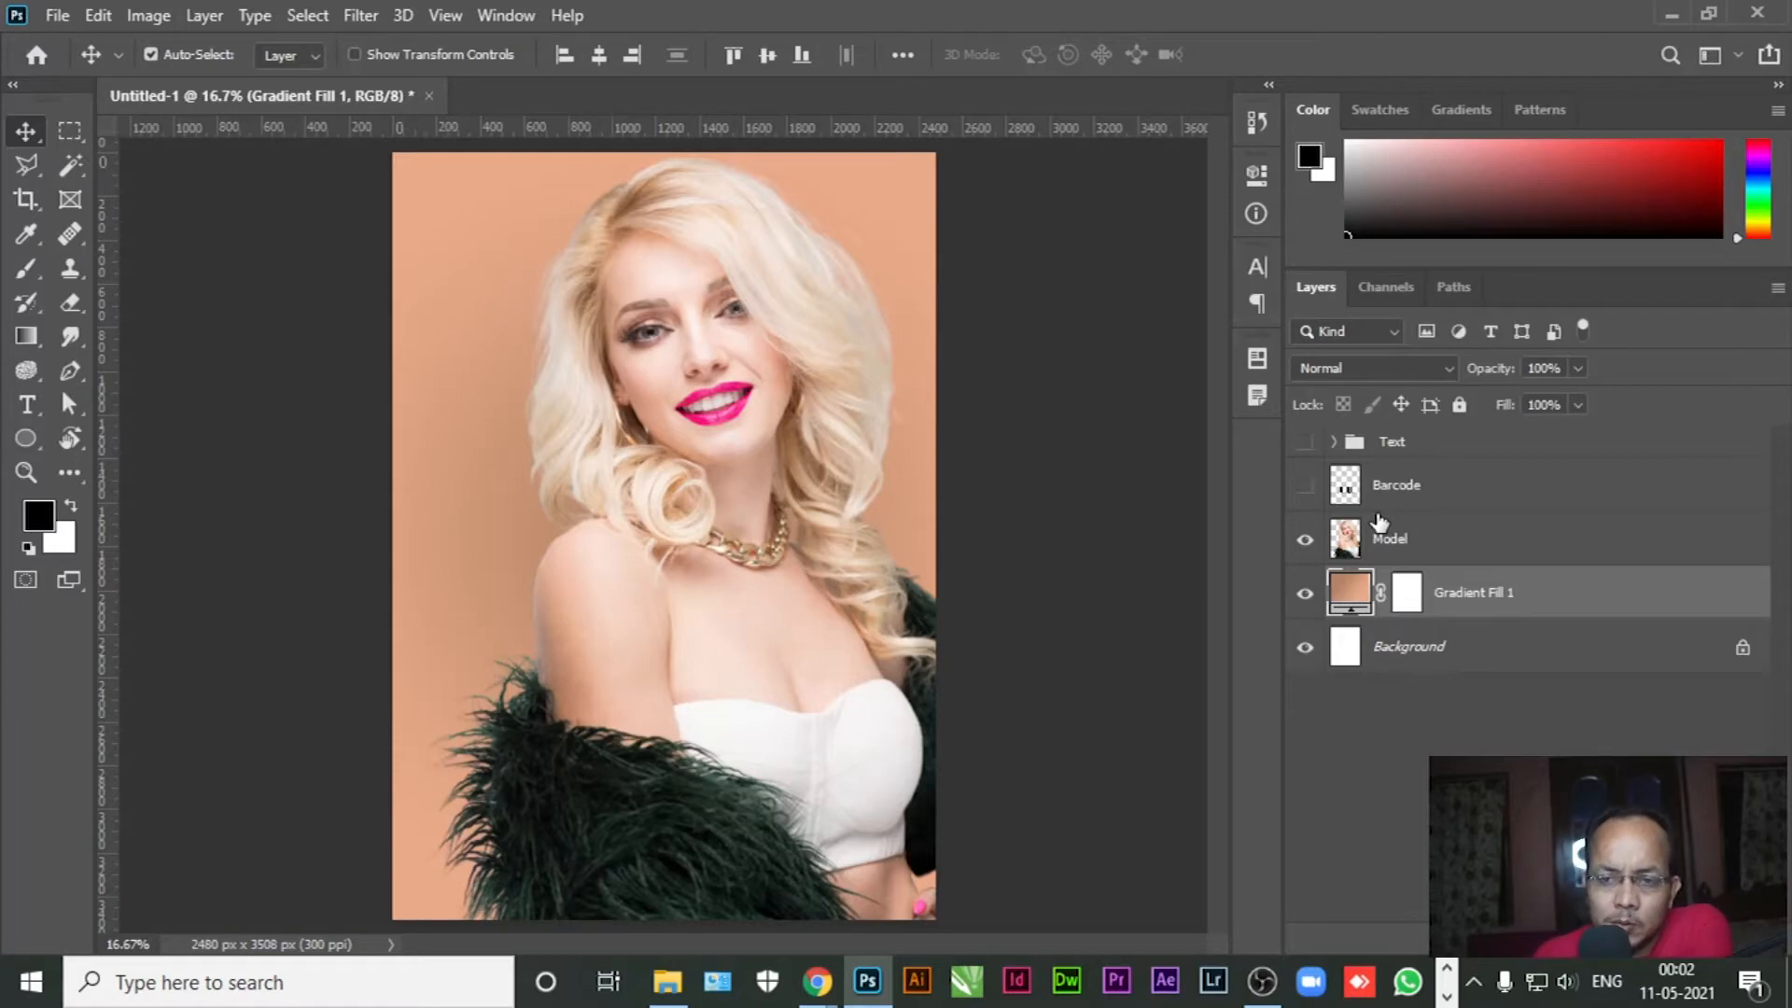
# Expand the Text group, make it visible, and select the MENIMA layer
pyautogui.click(1332, 442)
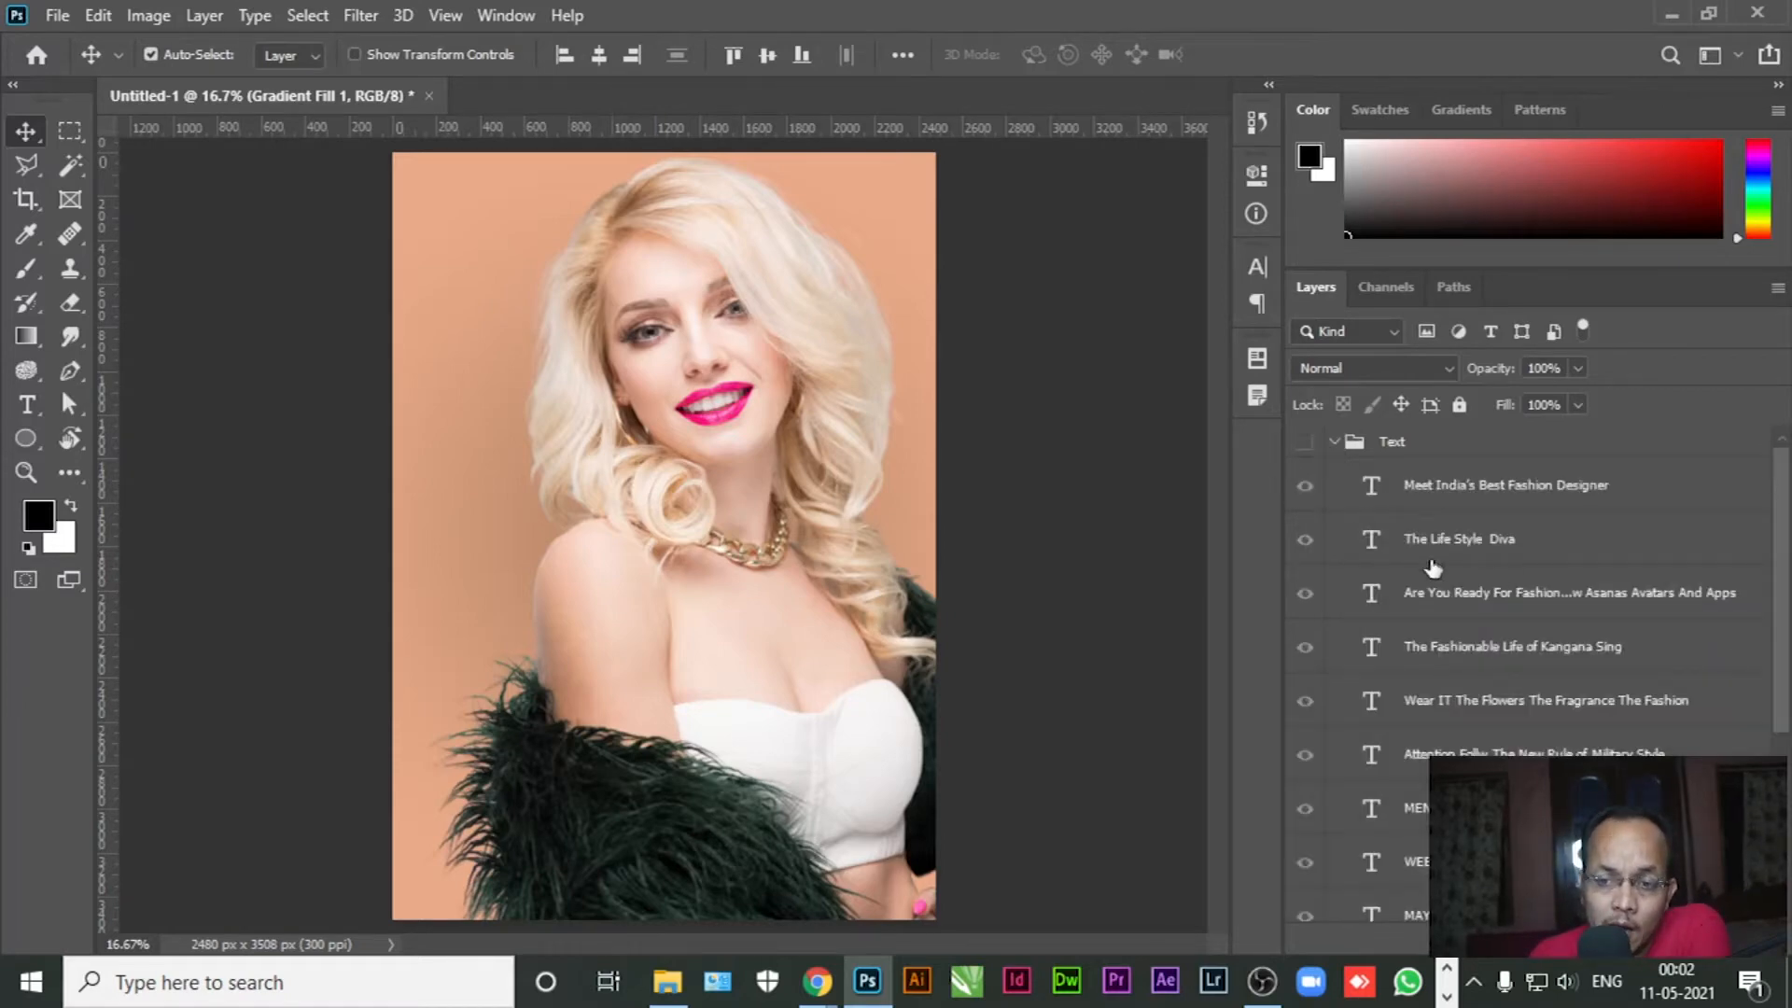
pyautogui.click(1305, 444)
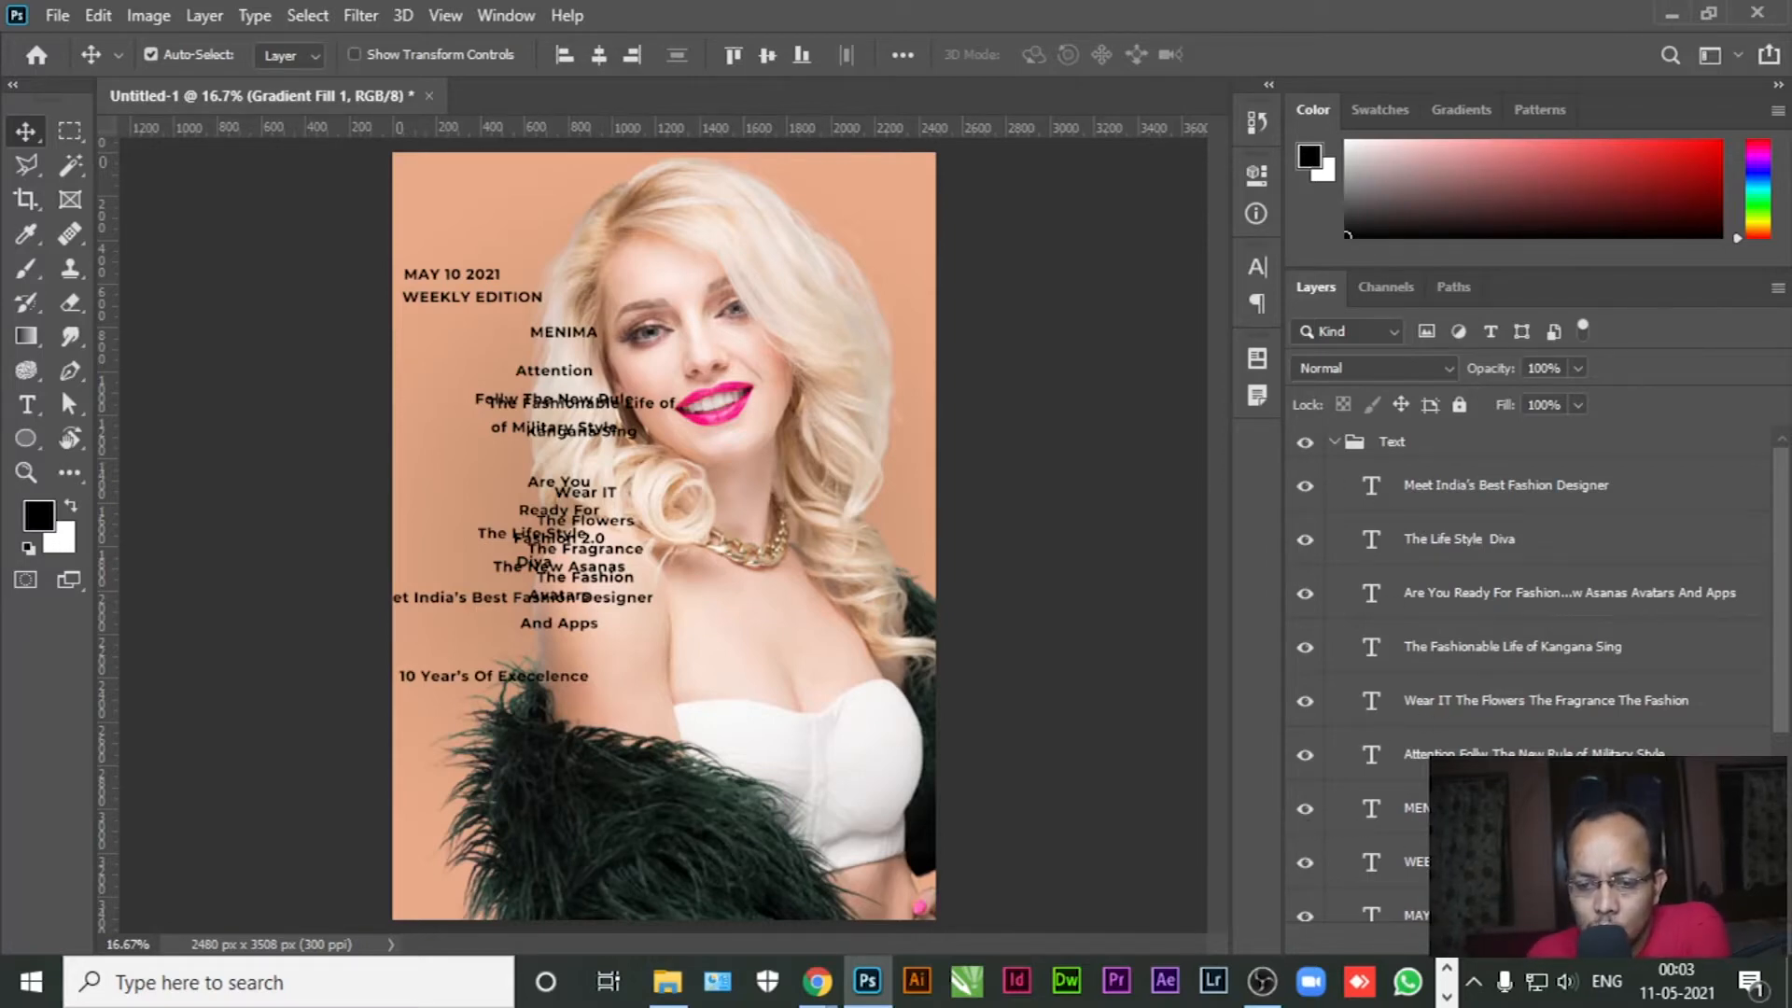
pyautogui.click(1348, 808)
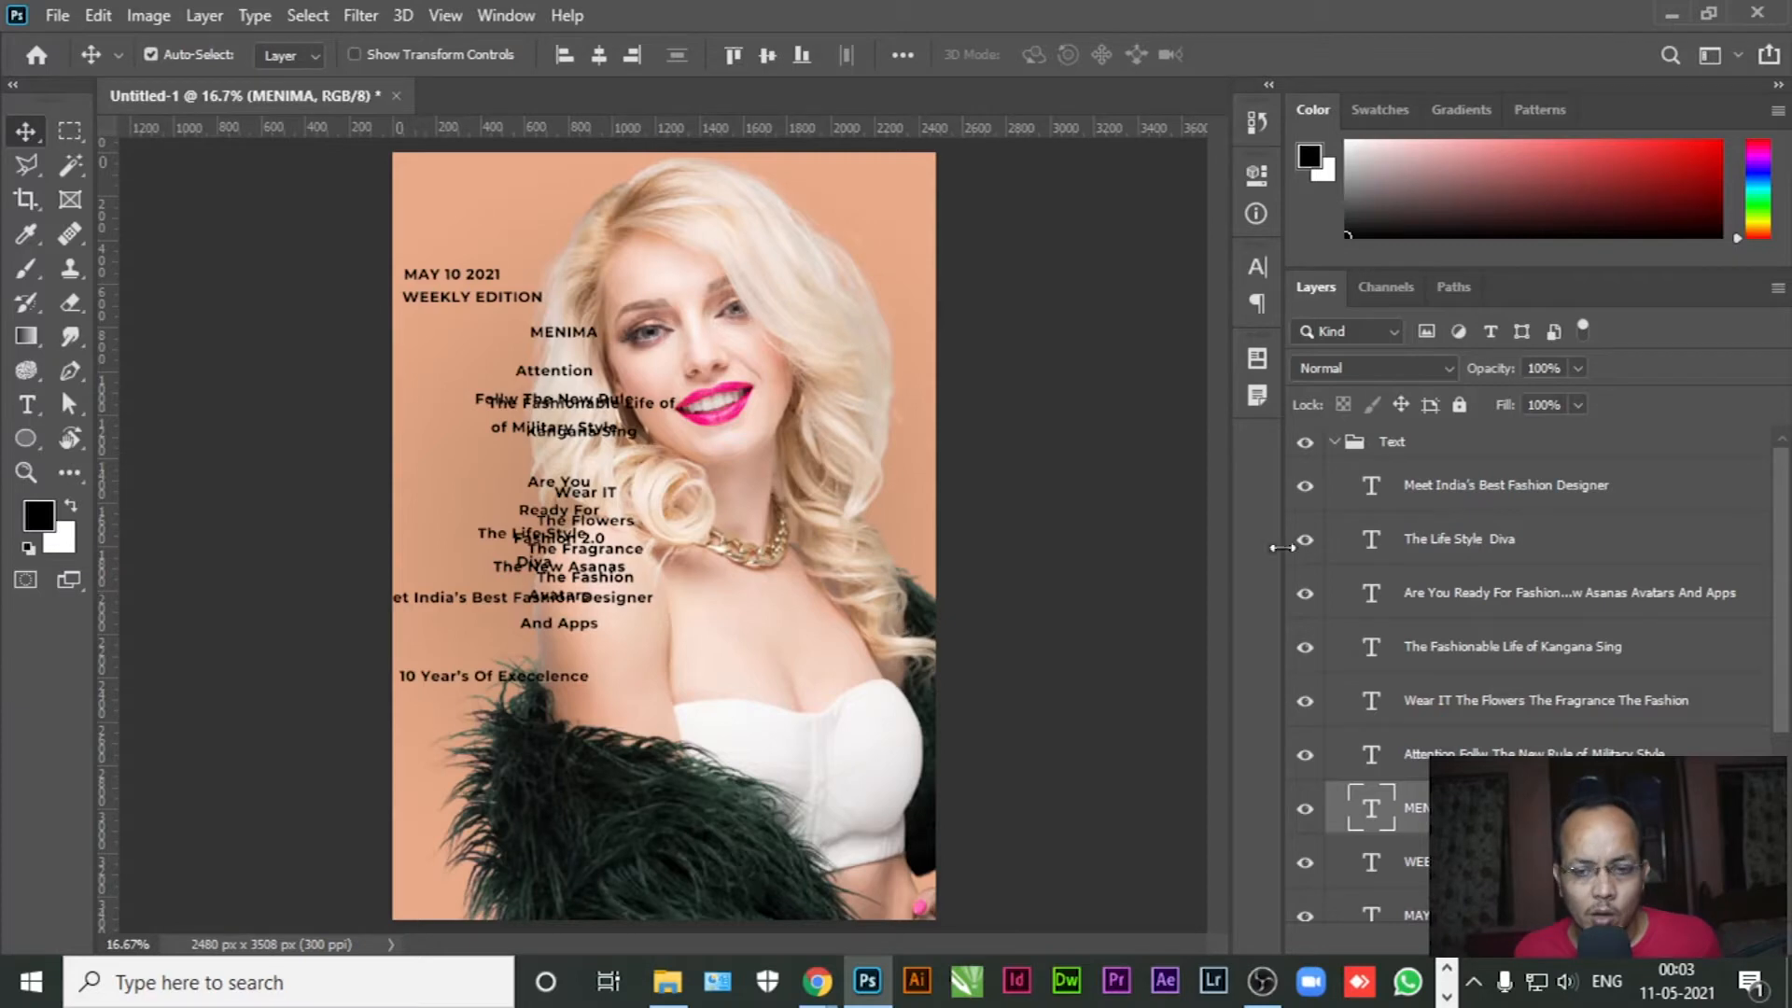
# Select all the MENIMA text and enlarge it to about 65 pt
pyautogui.moveTo(1304, 494); pyautogui.dragTo(1324, 691)
pyautogui.scroll(-1, 1319, 723)
pyautogui.moveTo(1312, 810); pyautogui.dragTo(1307, 910)
pyautogui.scroll(-2, 1330, 867)
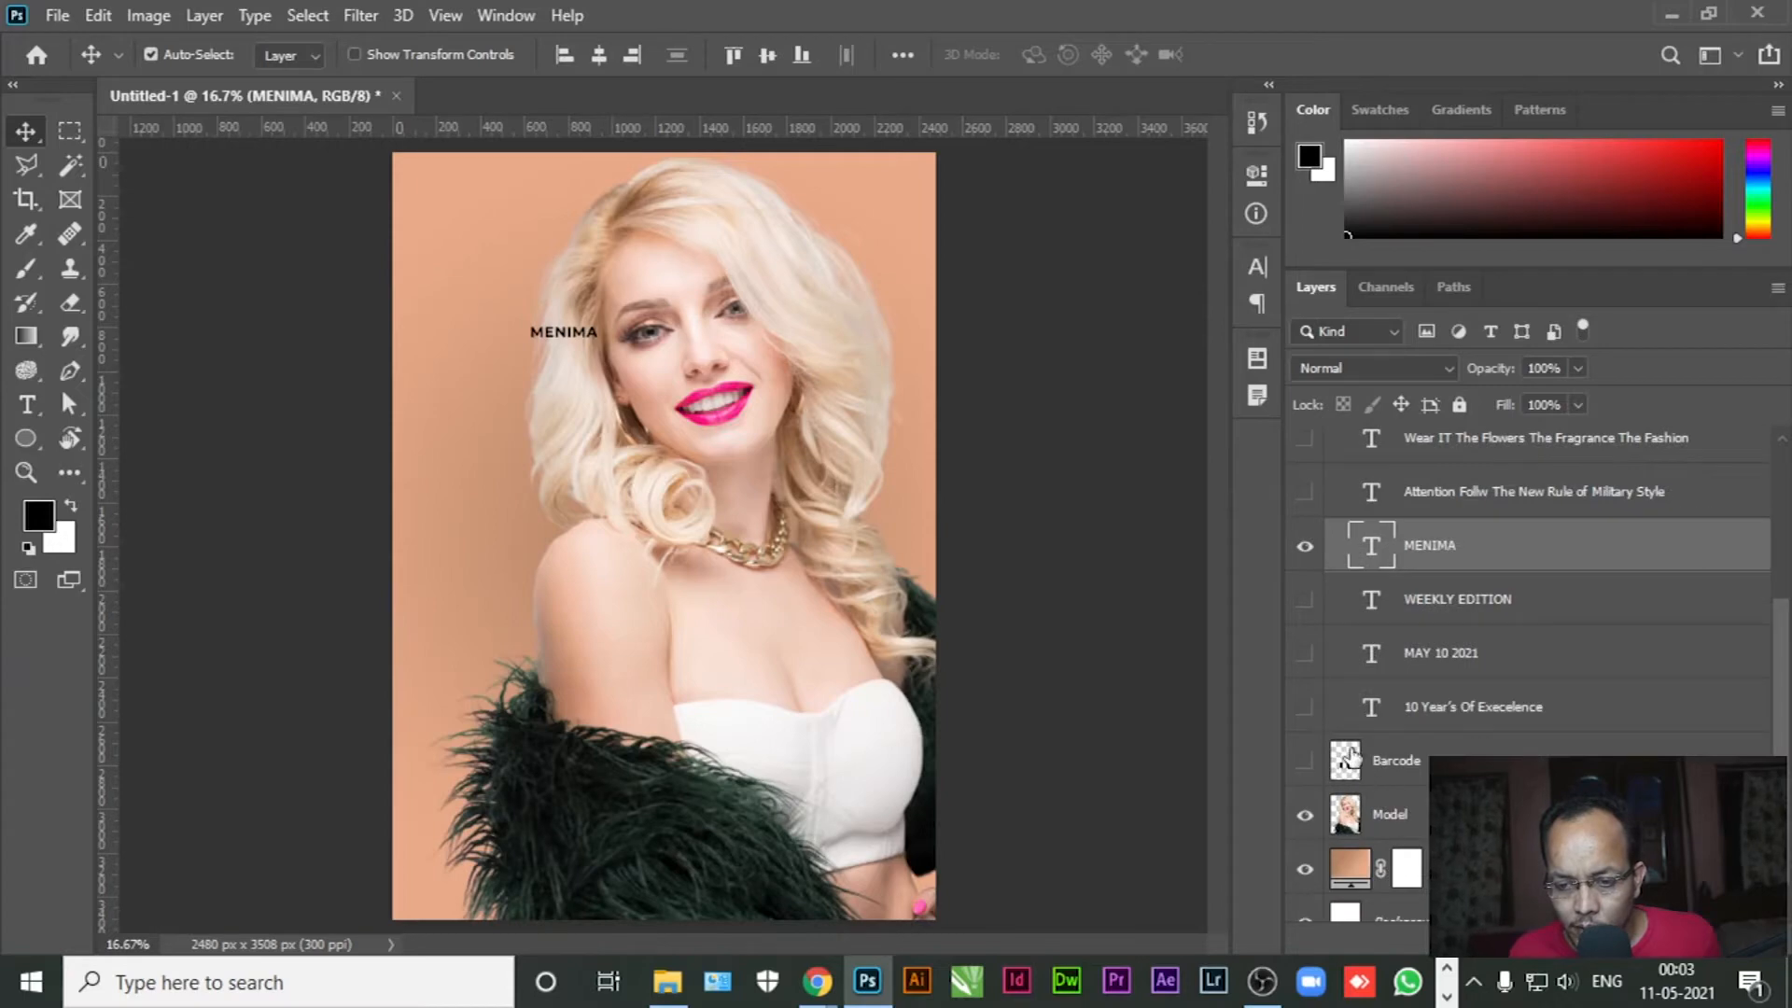
pyautogui.scroll(1, 1348, 747)
pyautogui.click(28, 407)
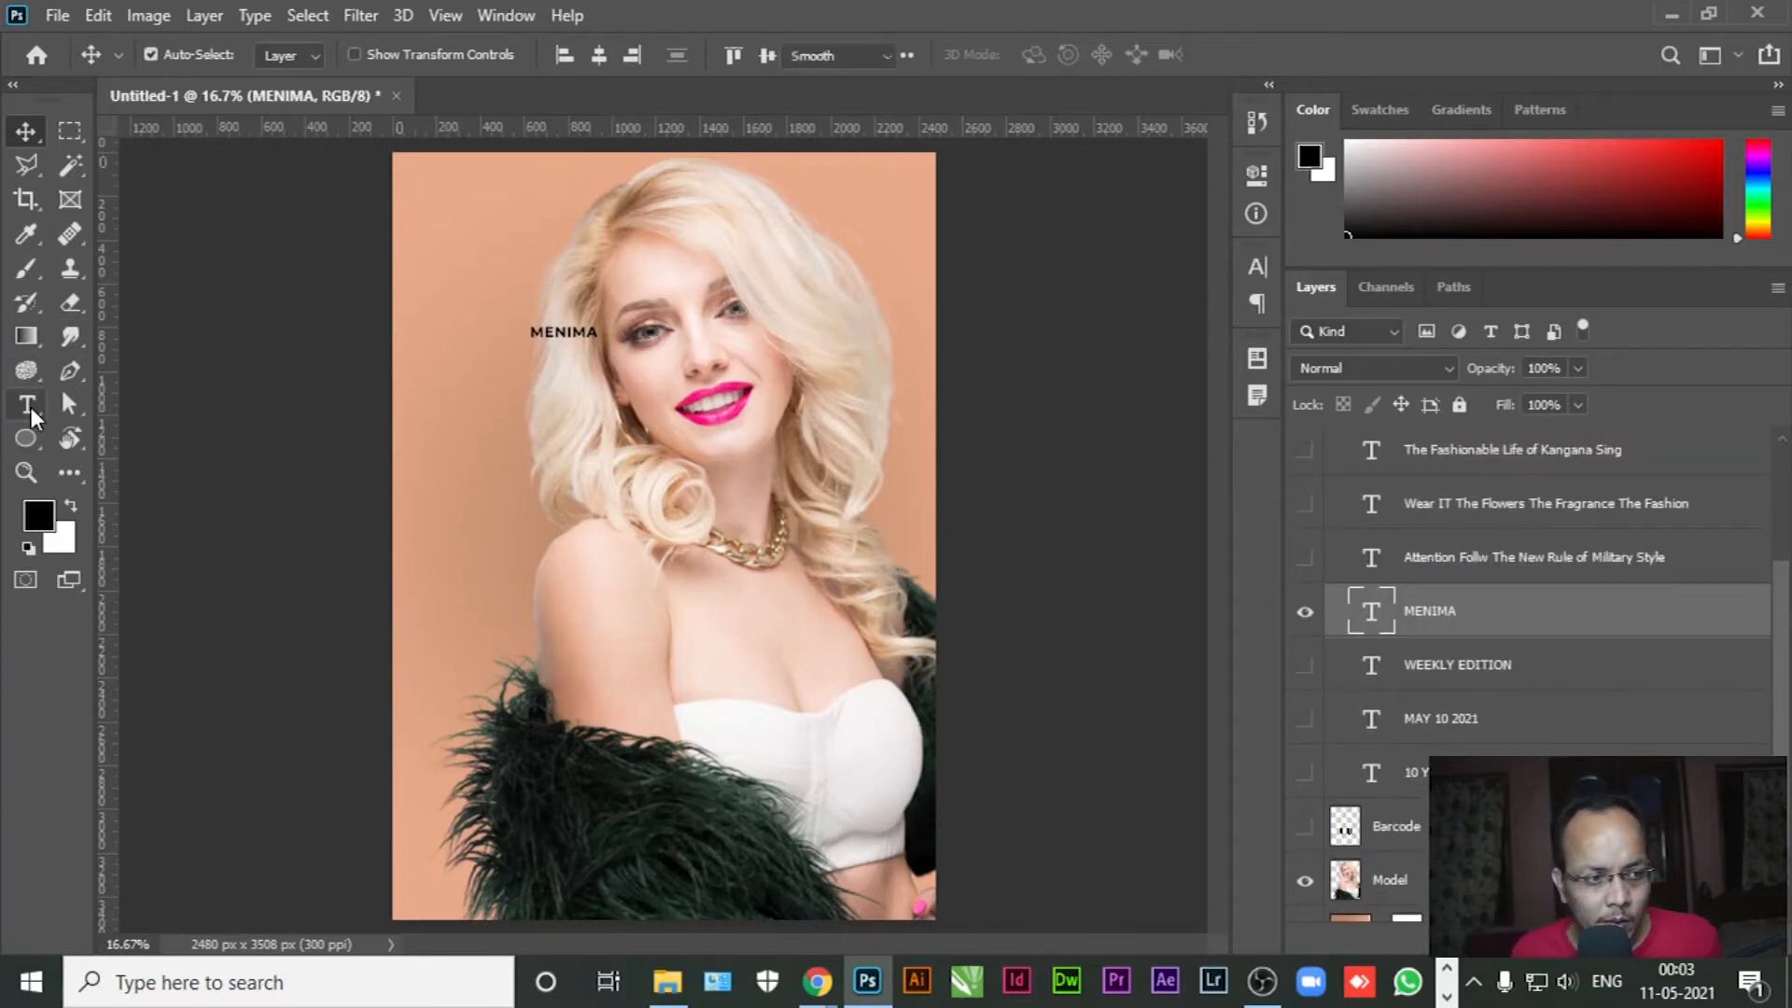
pyautogui.click(563, 332)
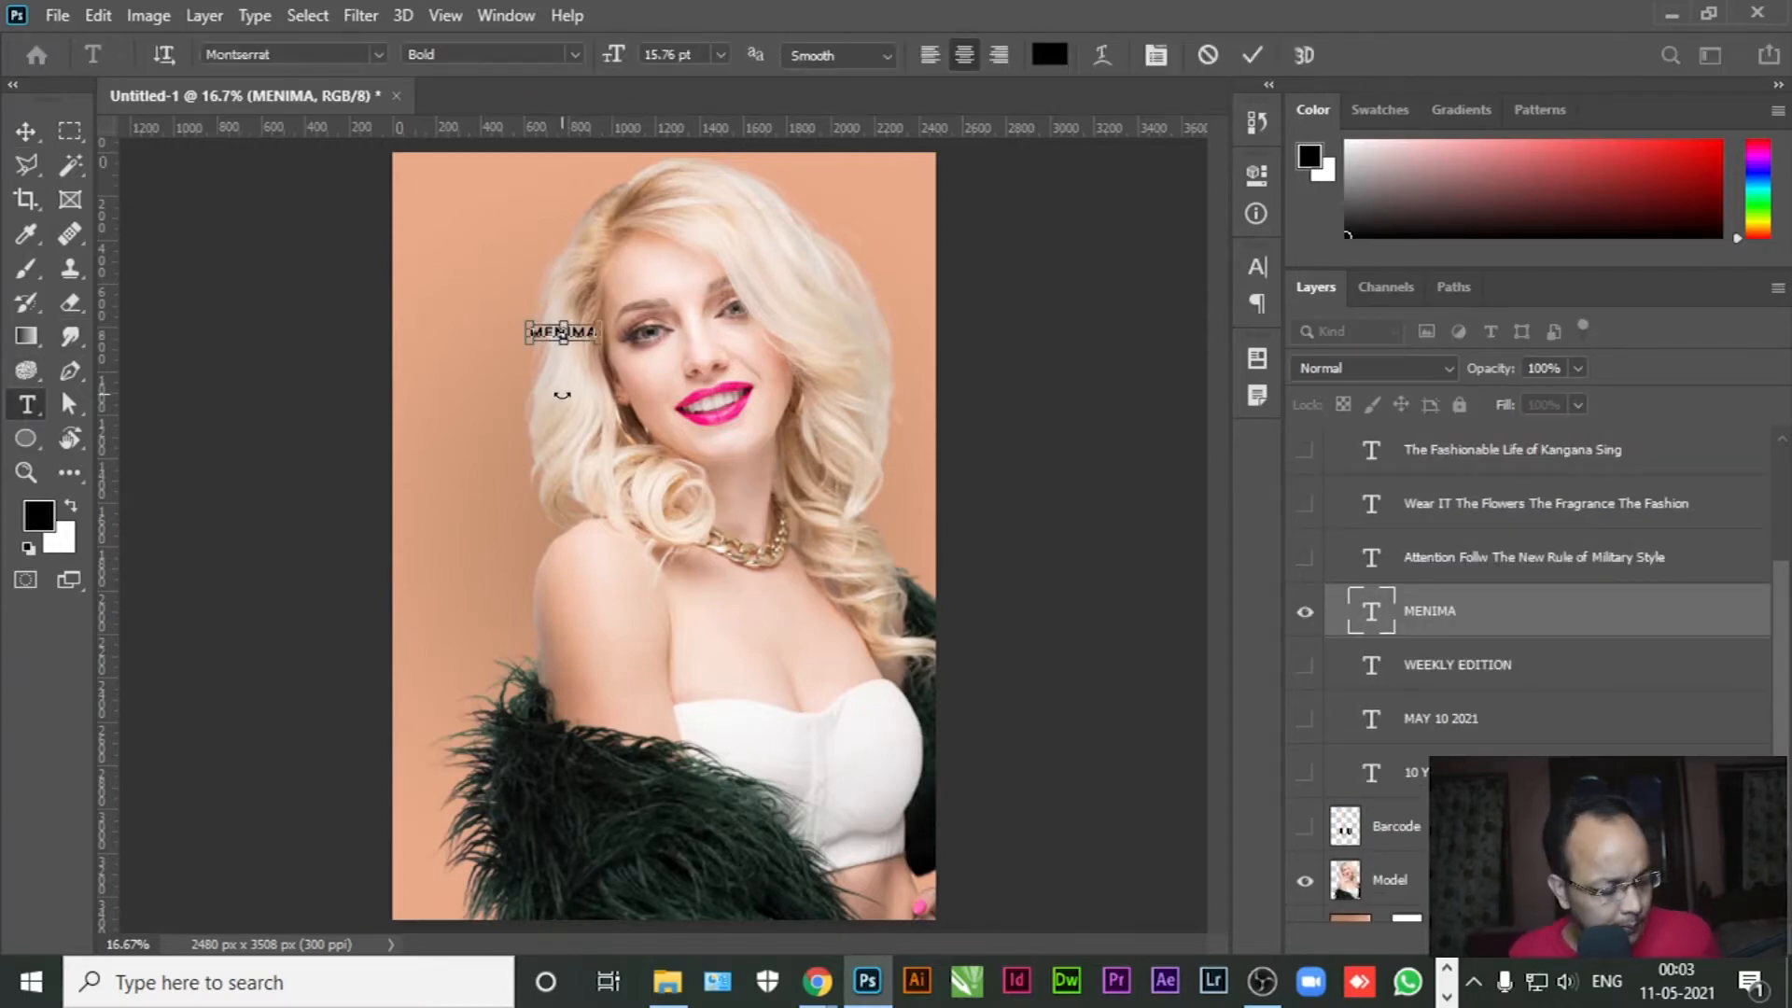
pyautogui.hotkey('ctrl', 'a')
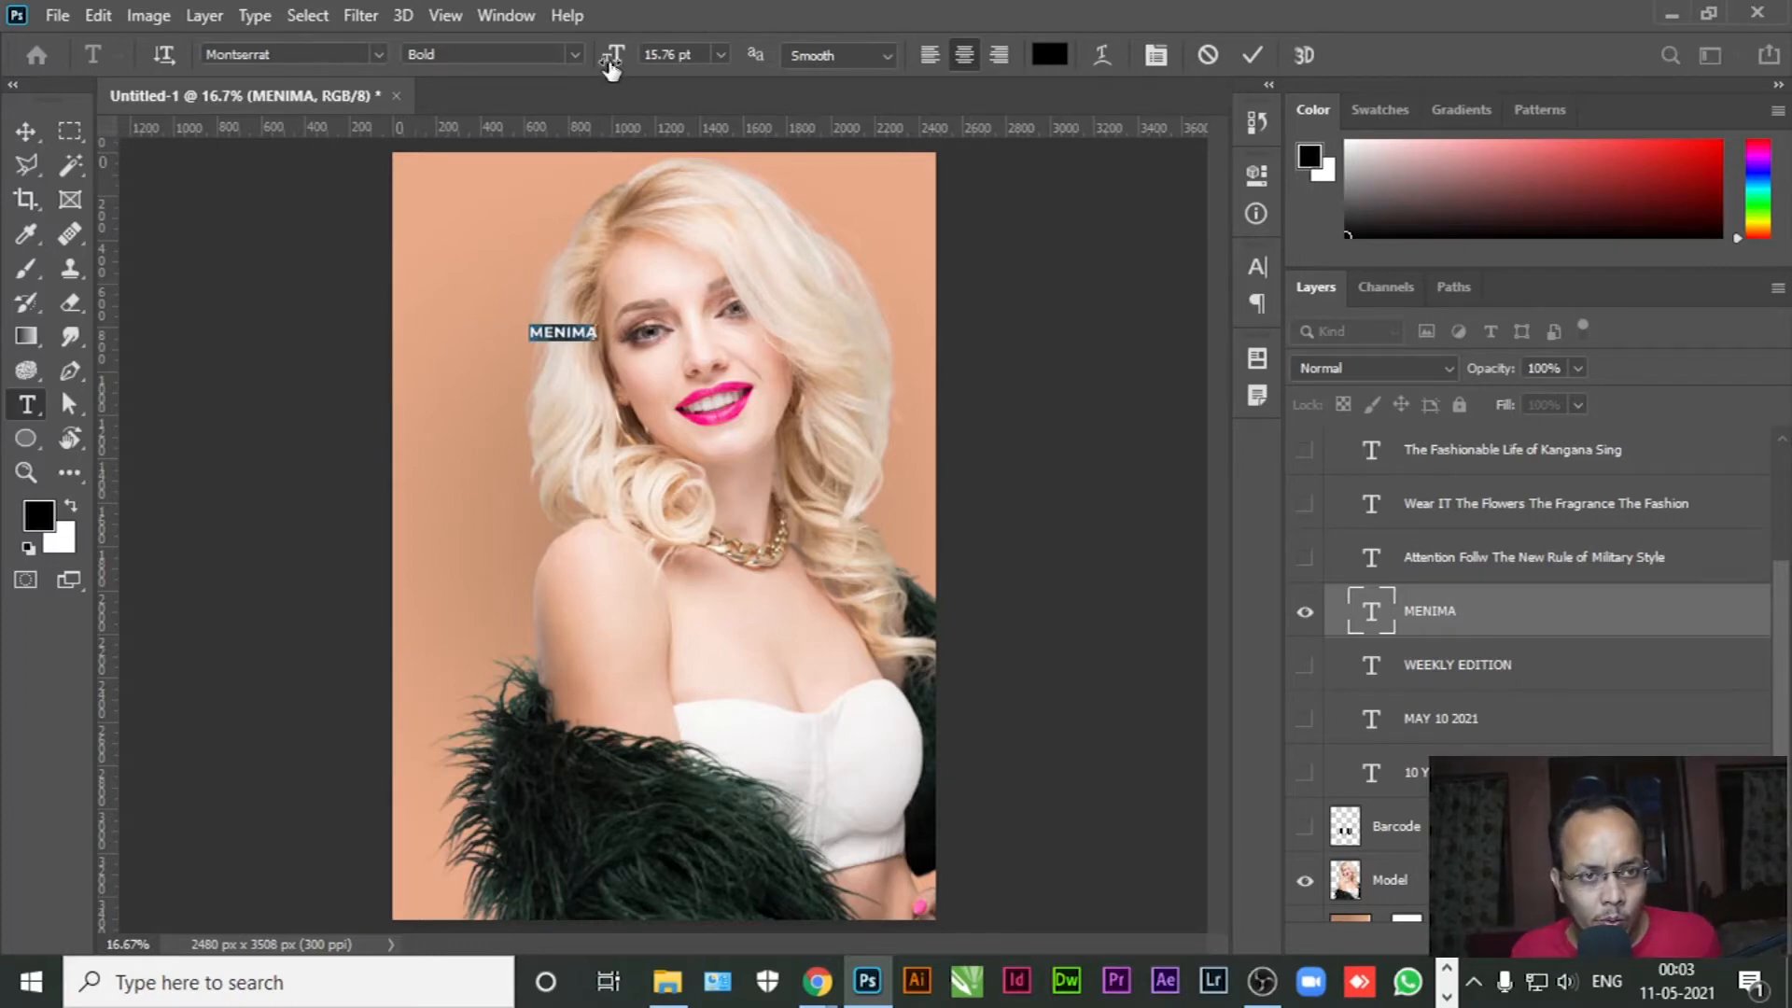
pyautogui.moveTo(611, 65); pyautogui.dragTo(677, 63)
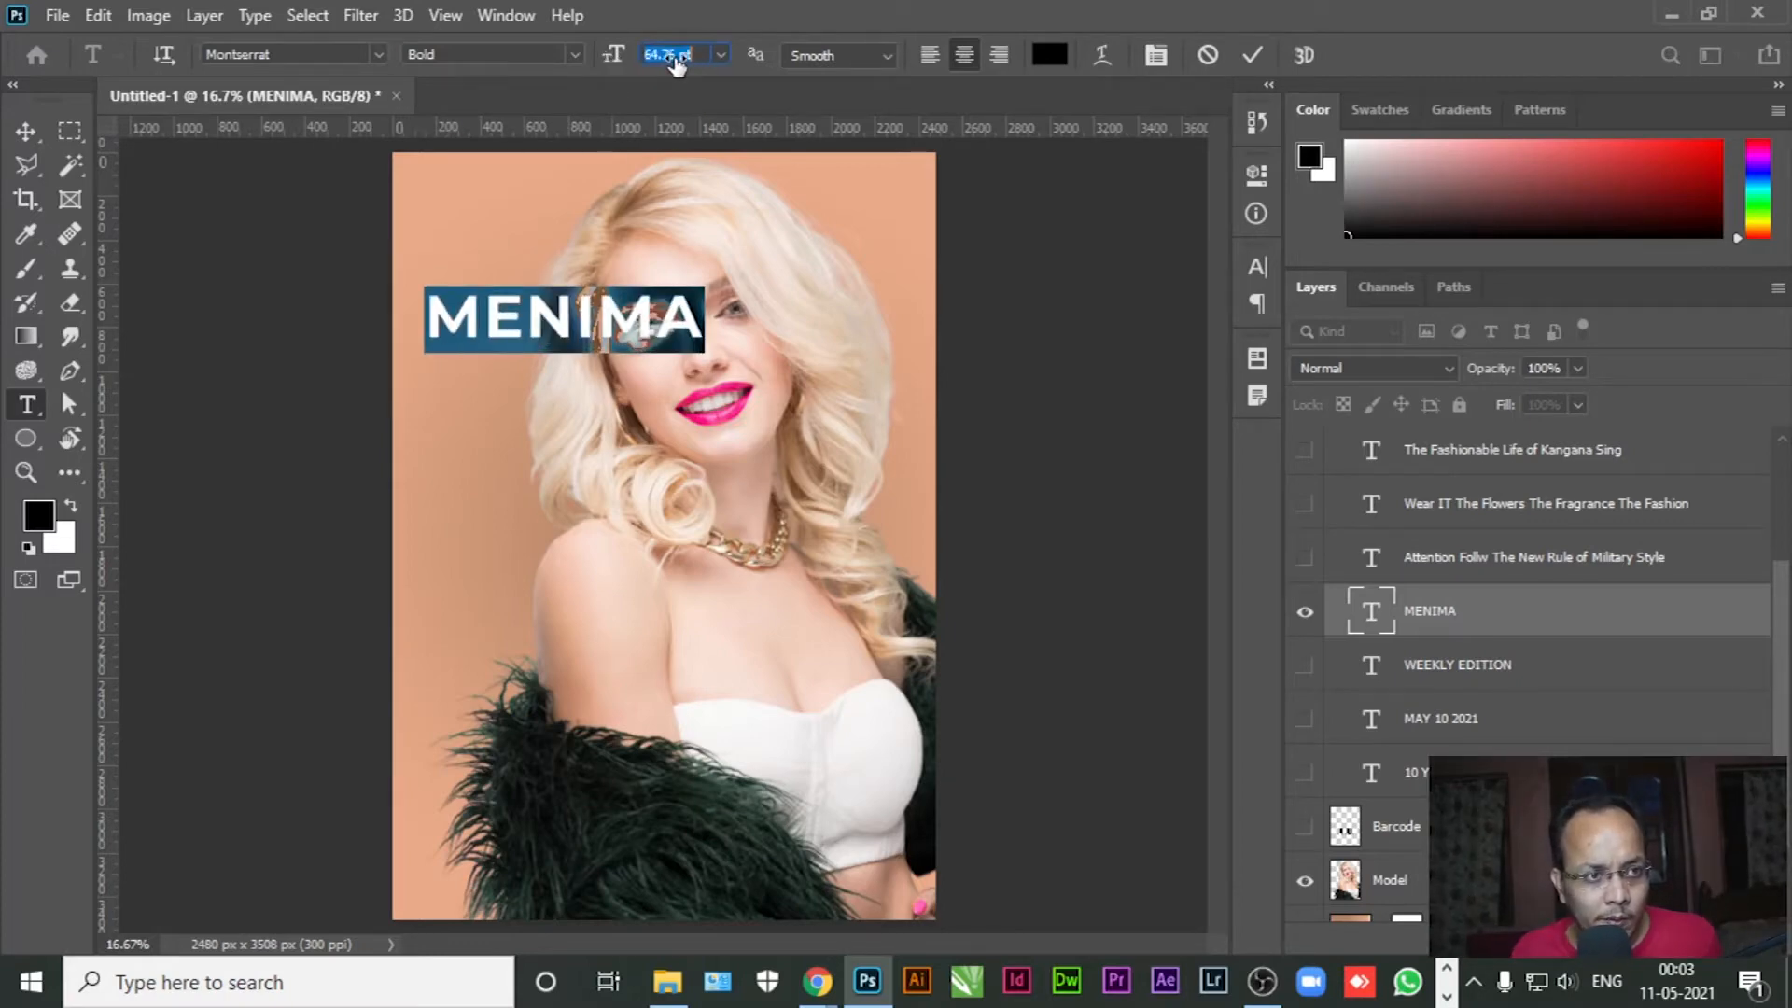
# Change the MENIMA font to Adobe Caslon Pro
pyautogui.click(279, 54)
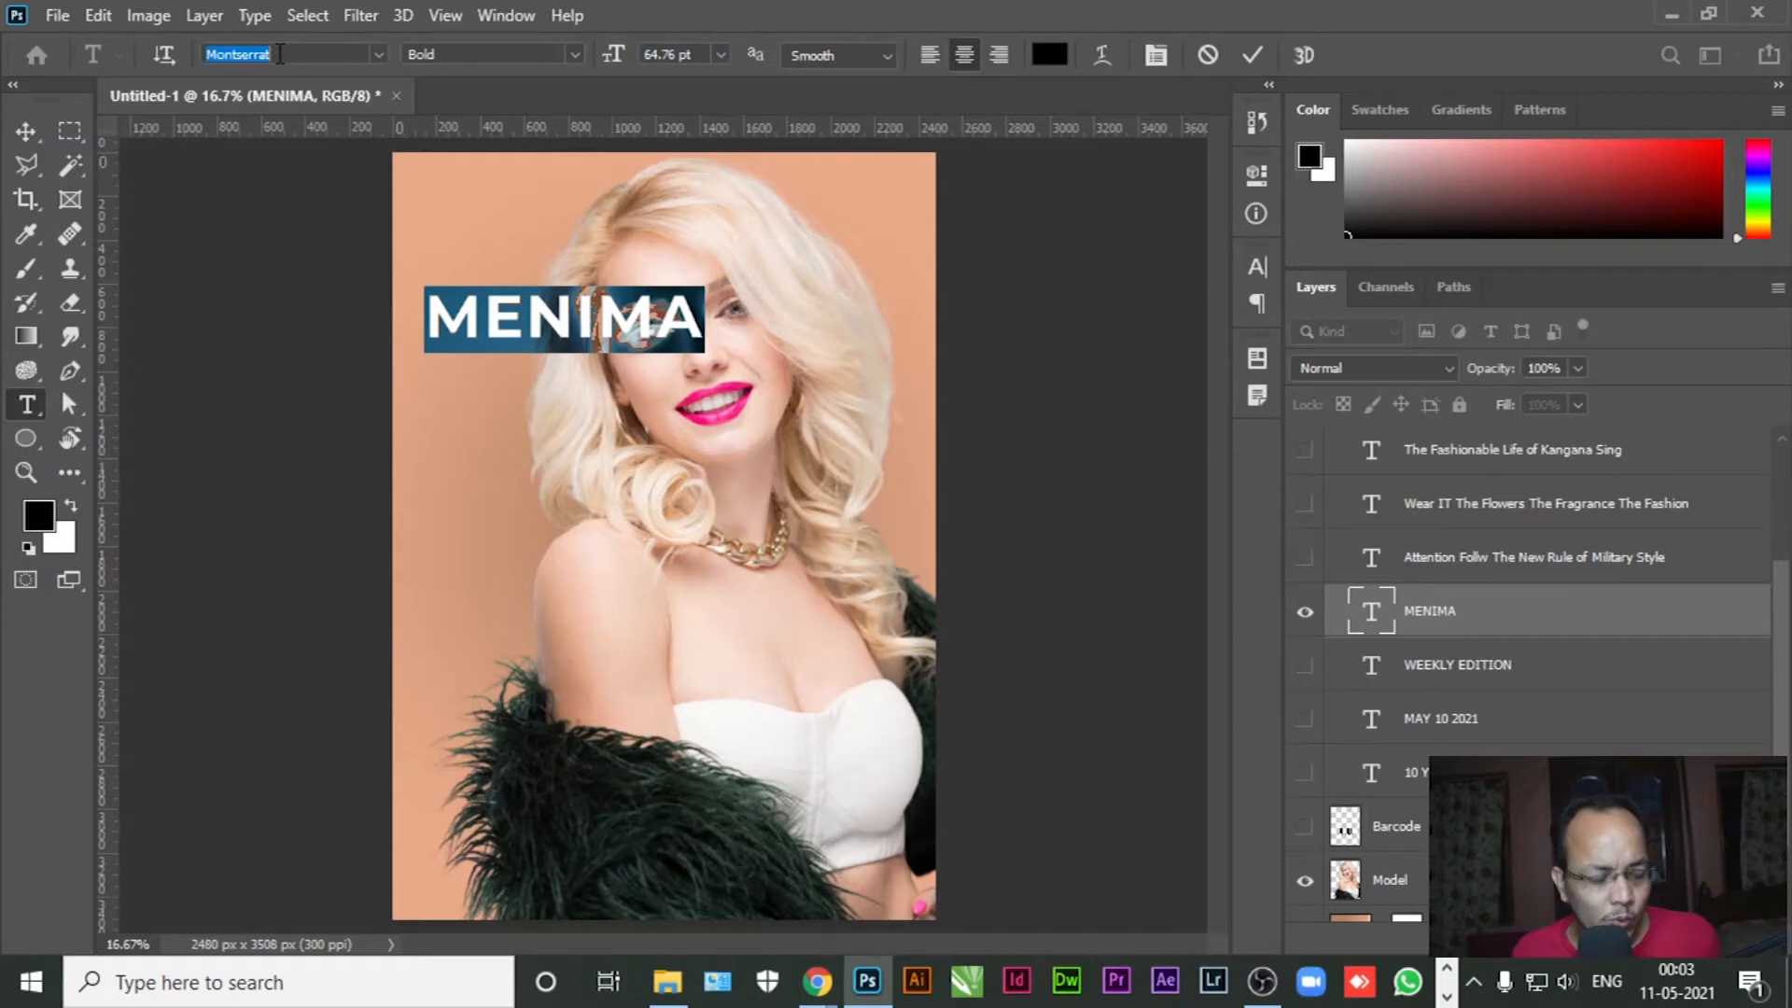
pyautogui.write('ari')
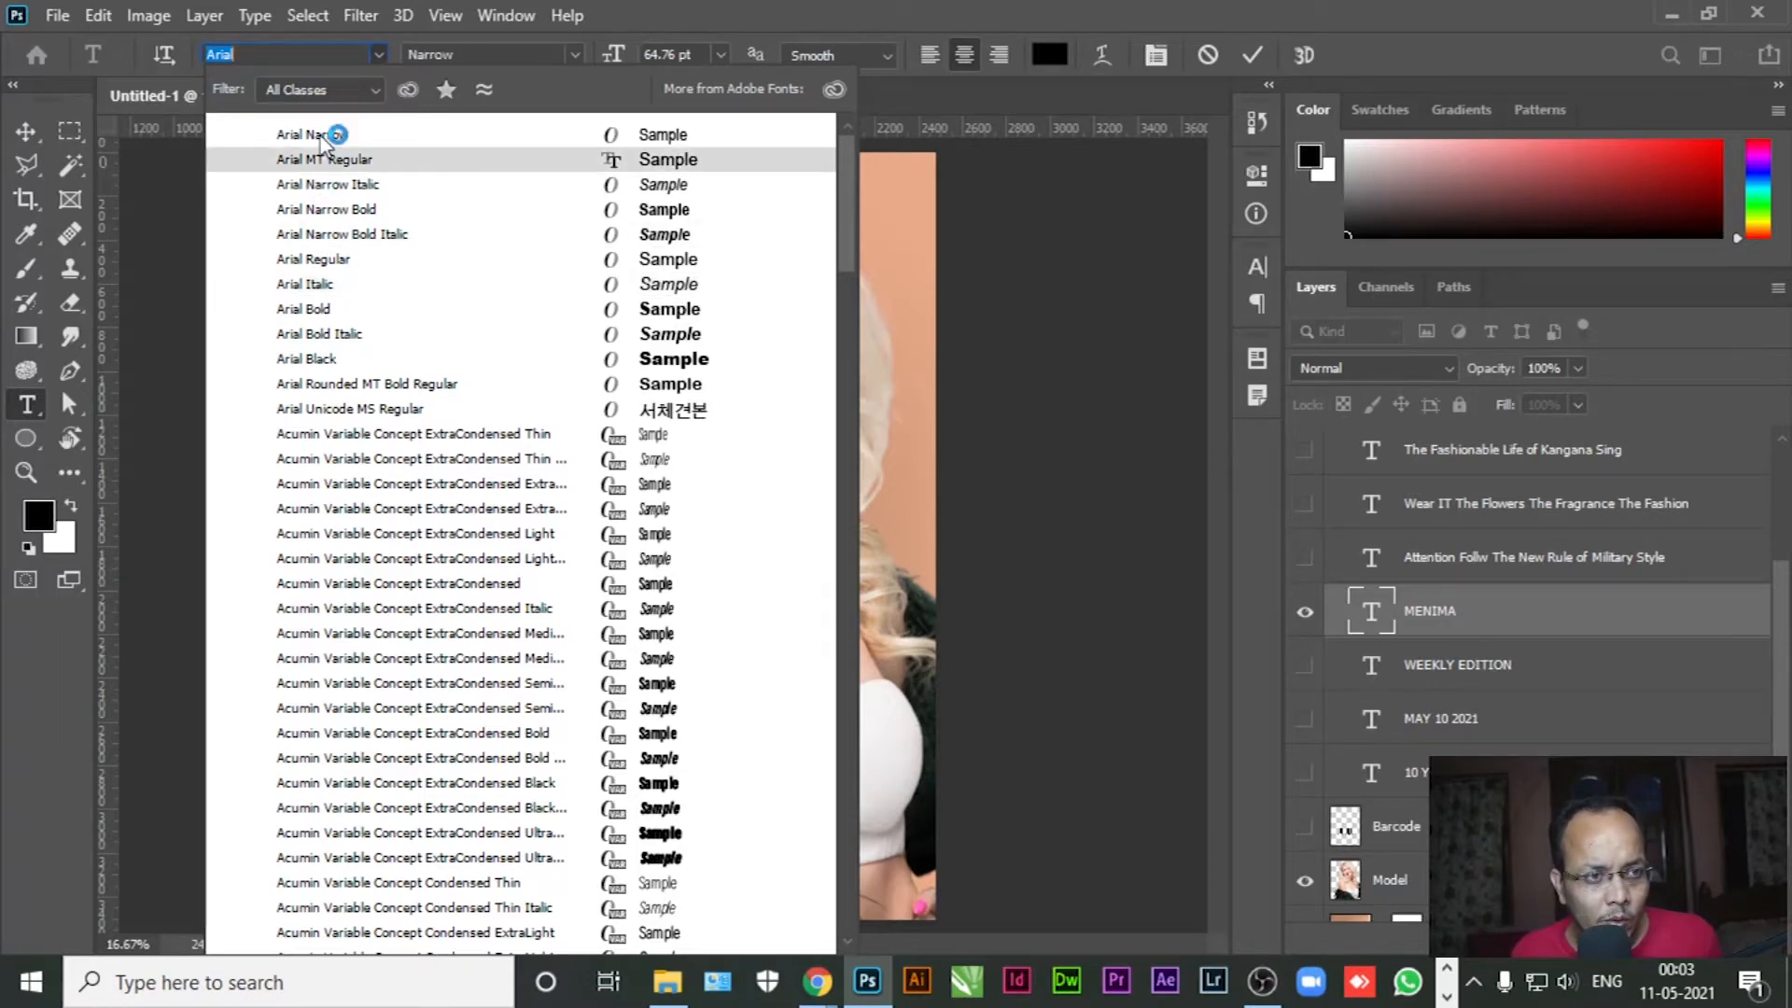
pyautogui.press('Escape')
pyautogui.click(317, 56)
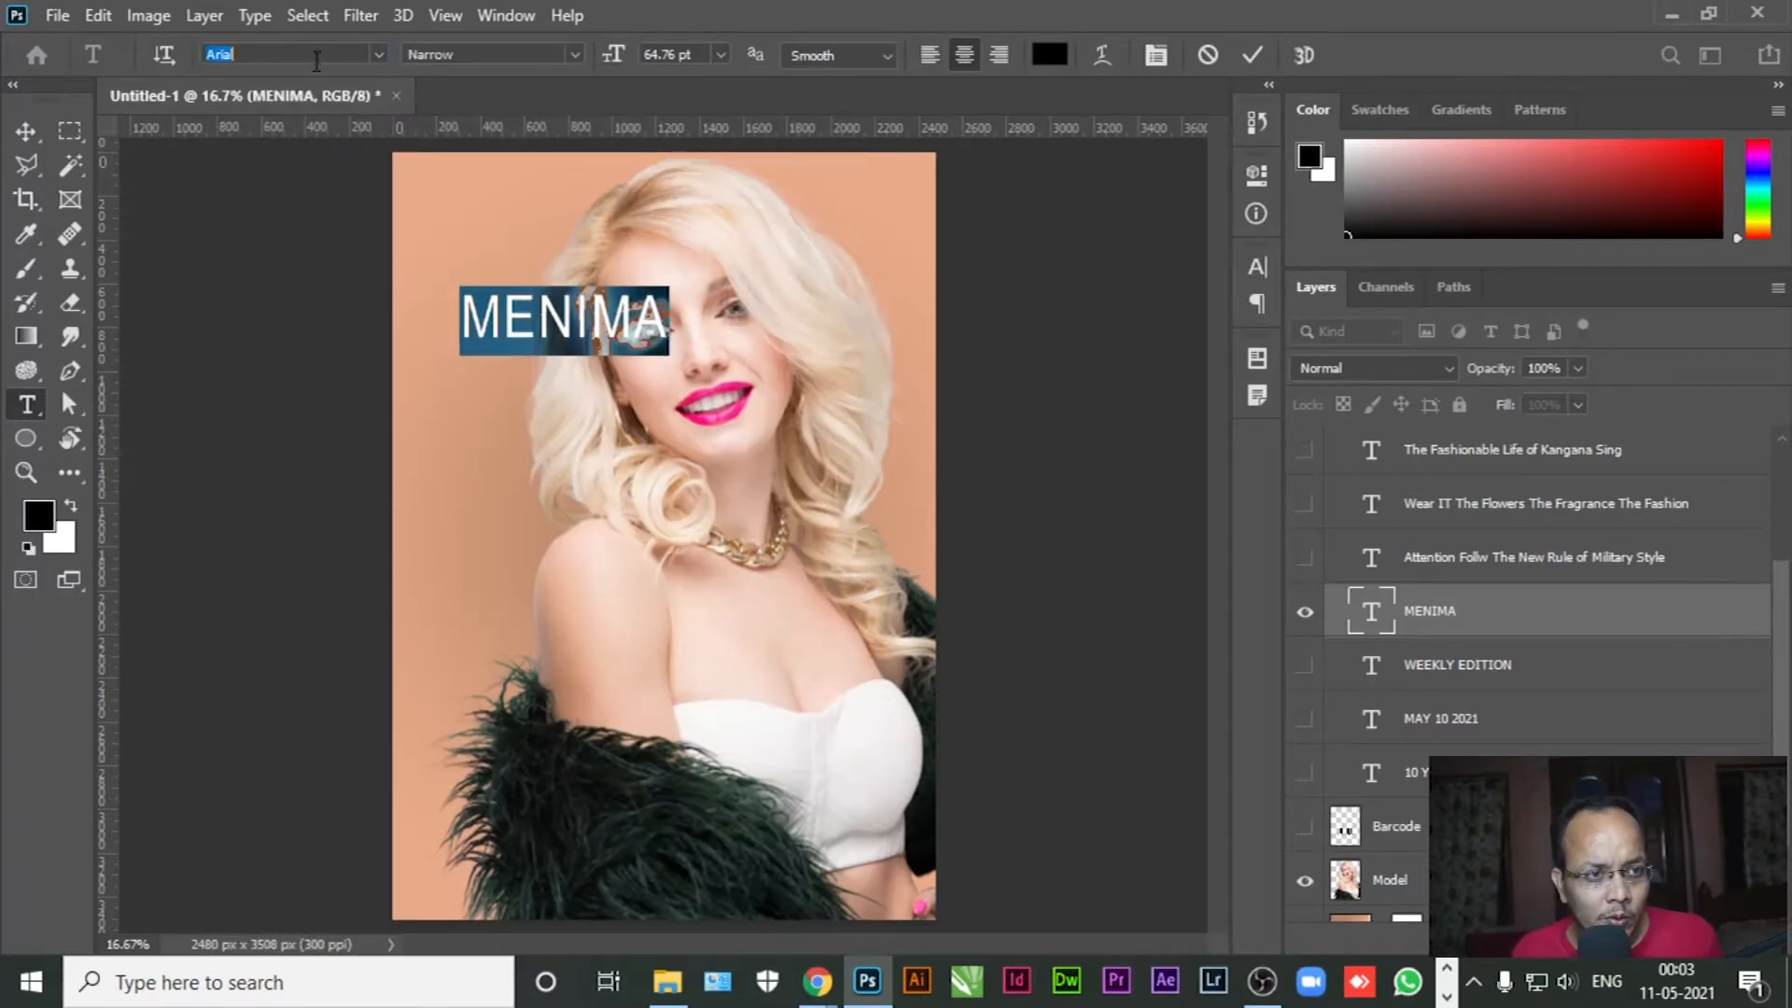
pyautogui.press('Down')
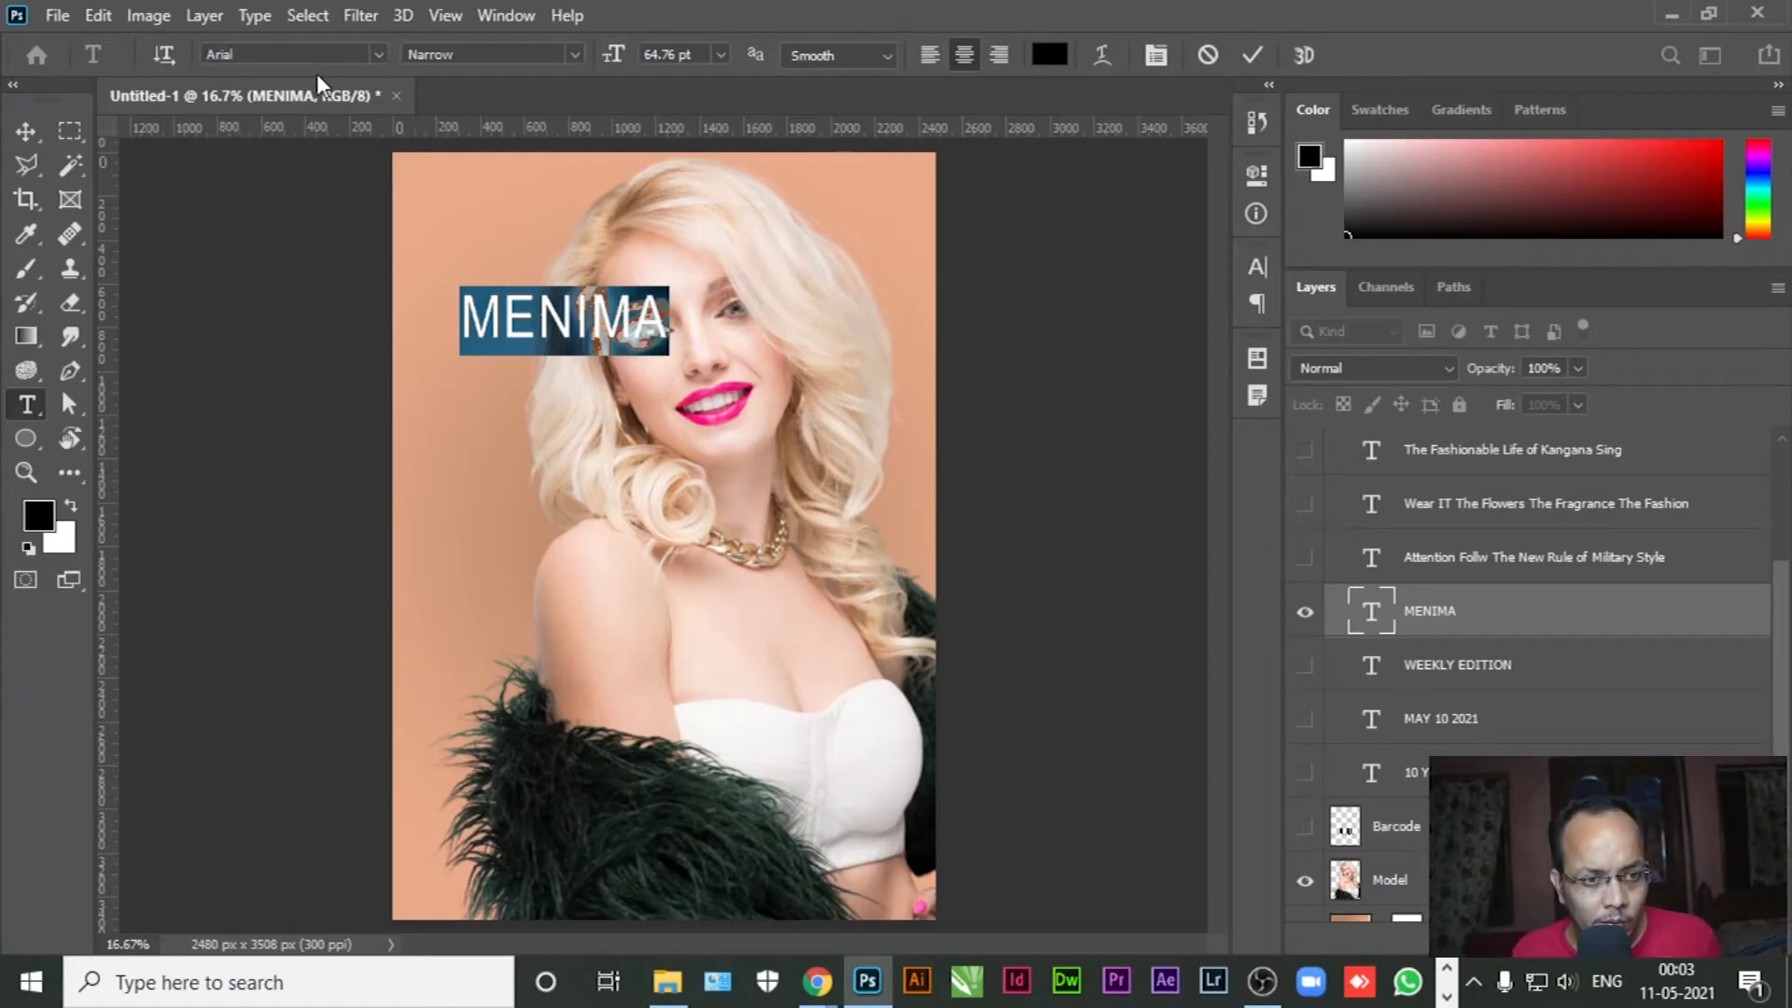
pyautogui.click(239, 53)
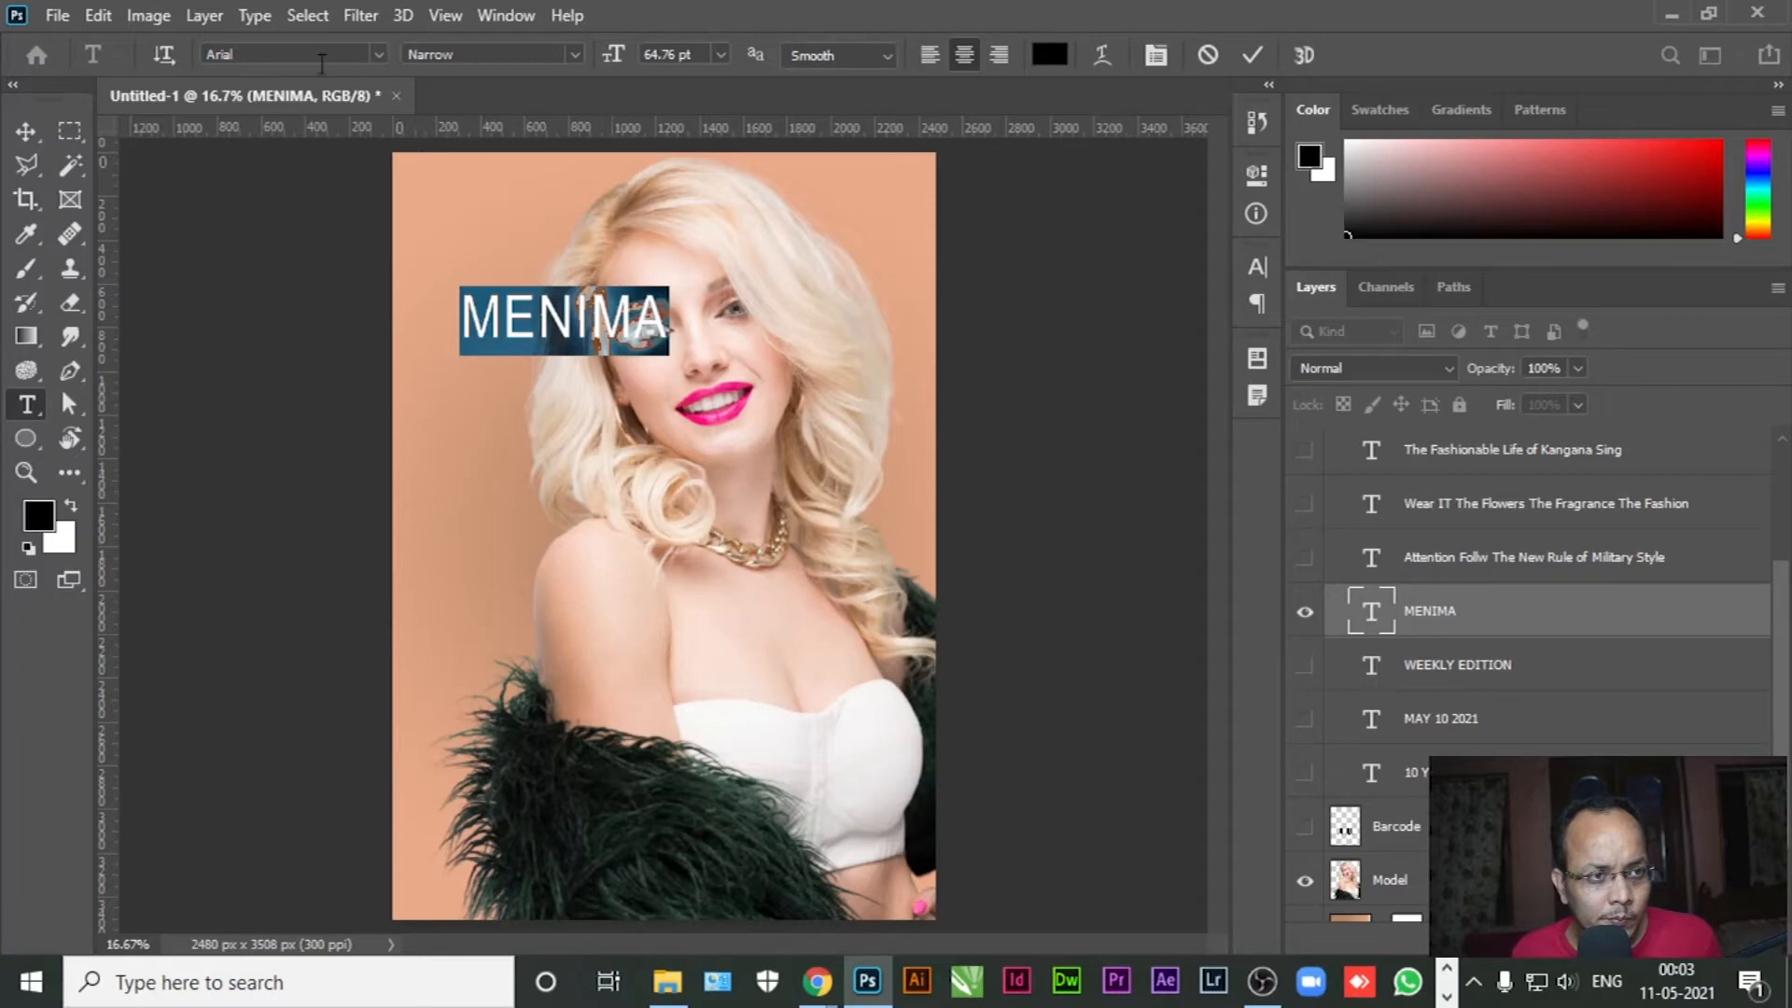
pyautogui.click(377, 54)
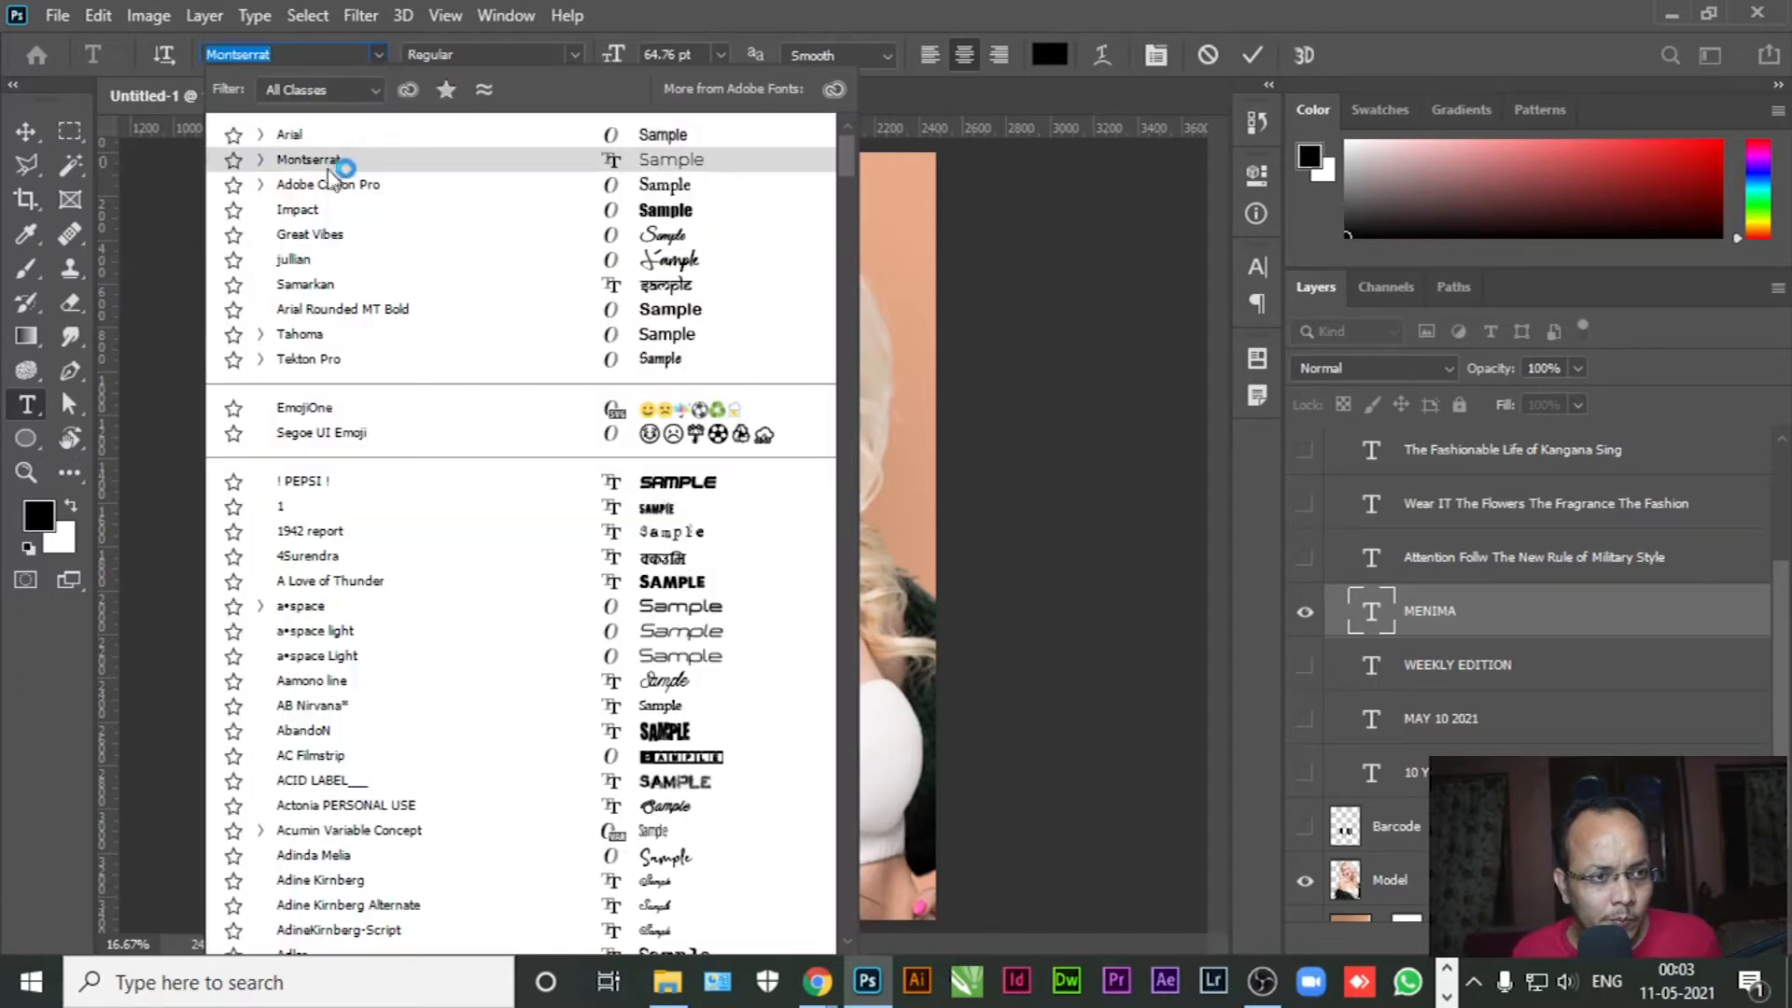
pyautogui.click(332, 185)
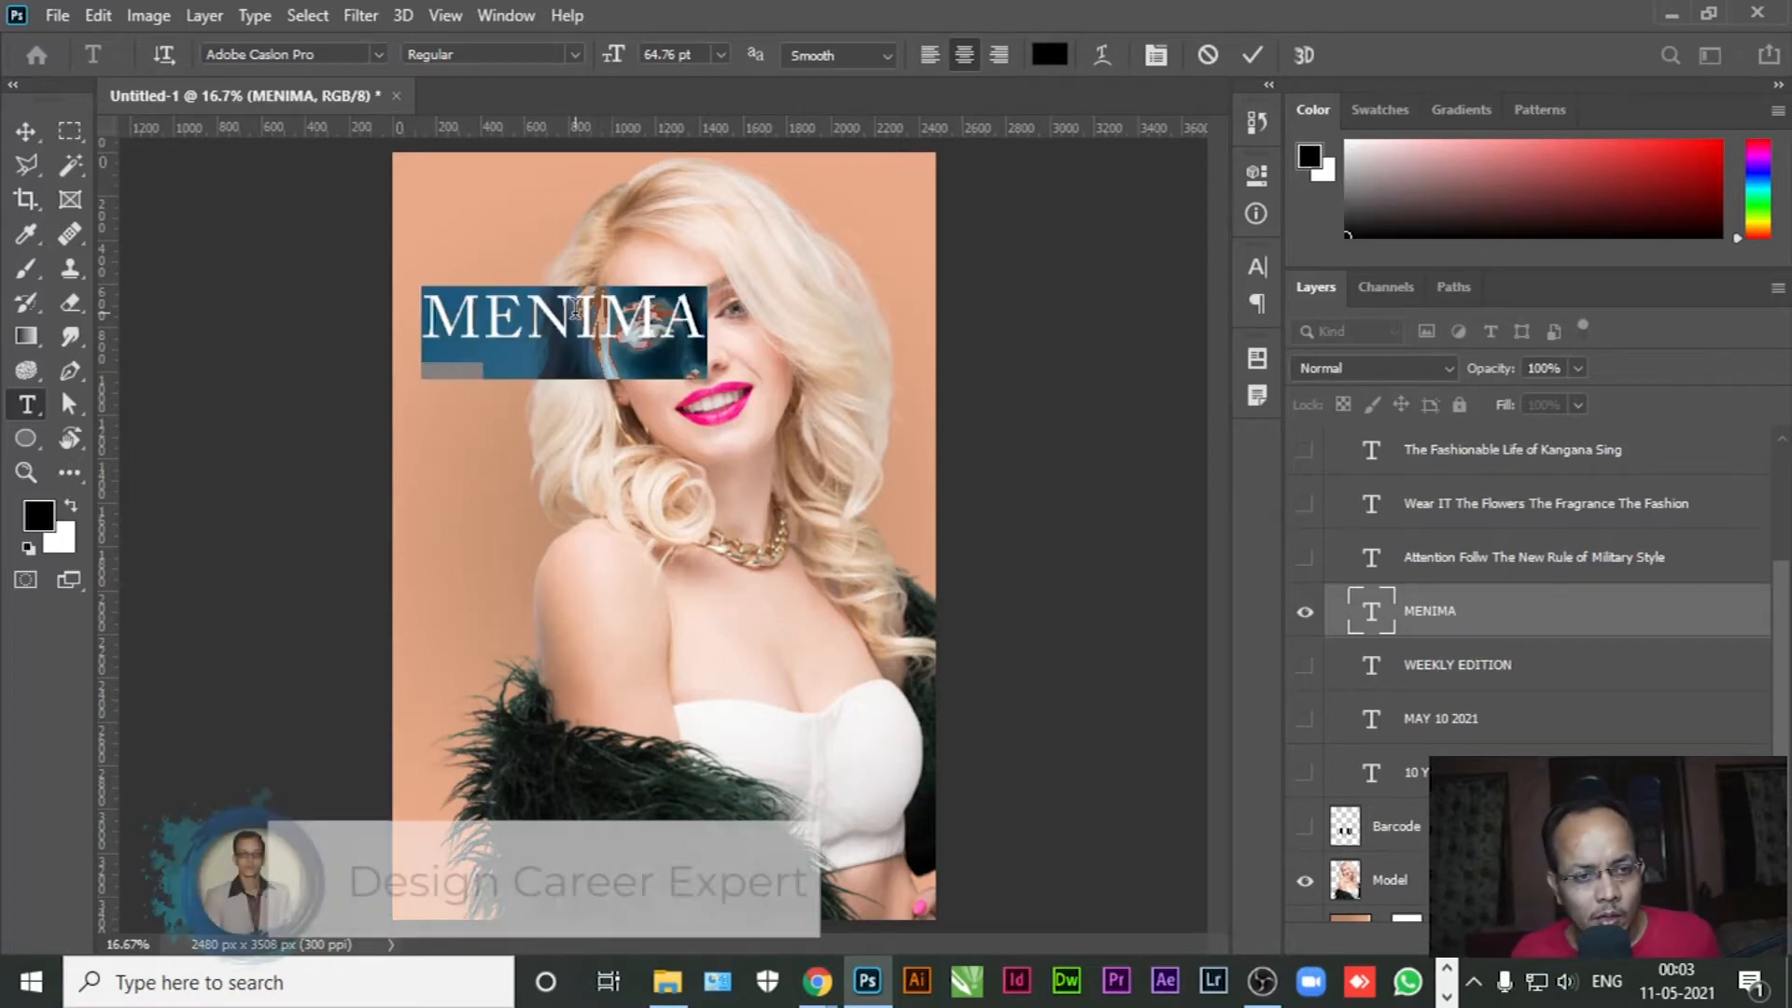
# Enlarge MENIMA to 115.76 pt, move it to the top and centre it horizontally
pyautogui.moveTo(613, 56); pyautogui.dragTo(651, 54)
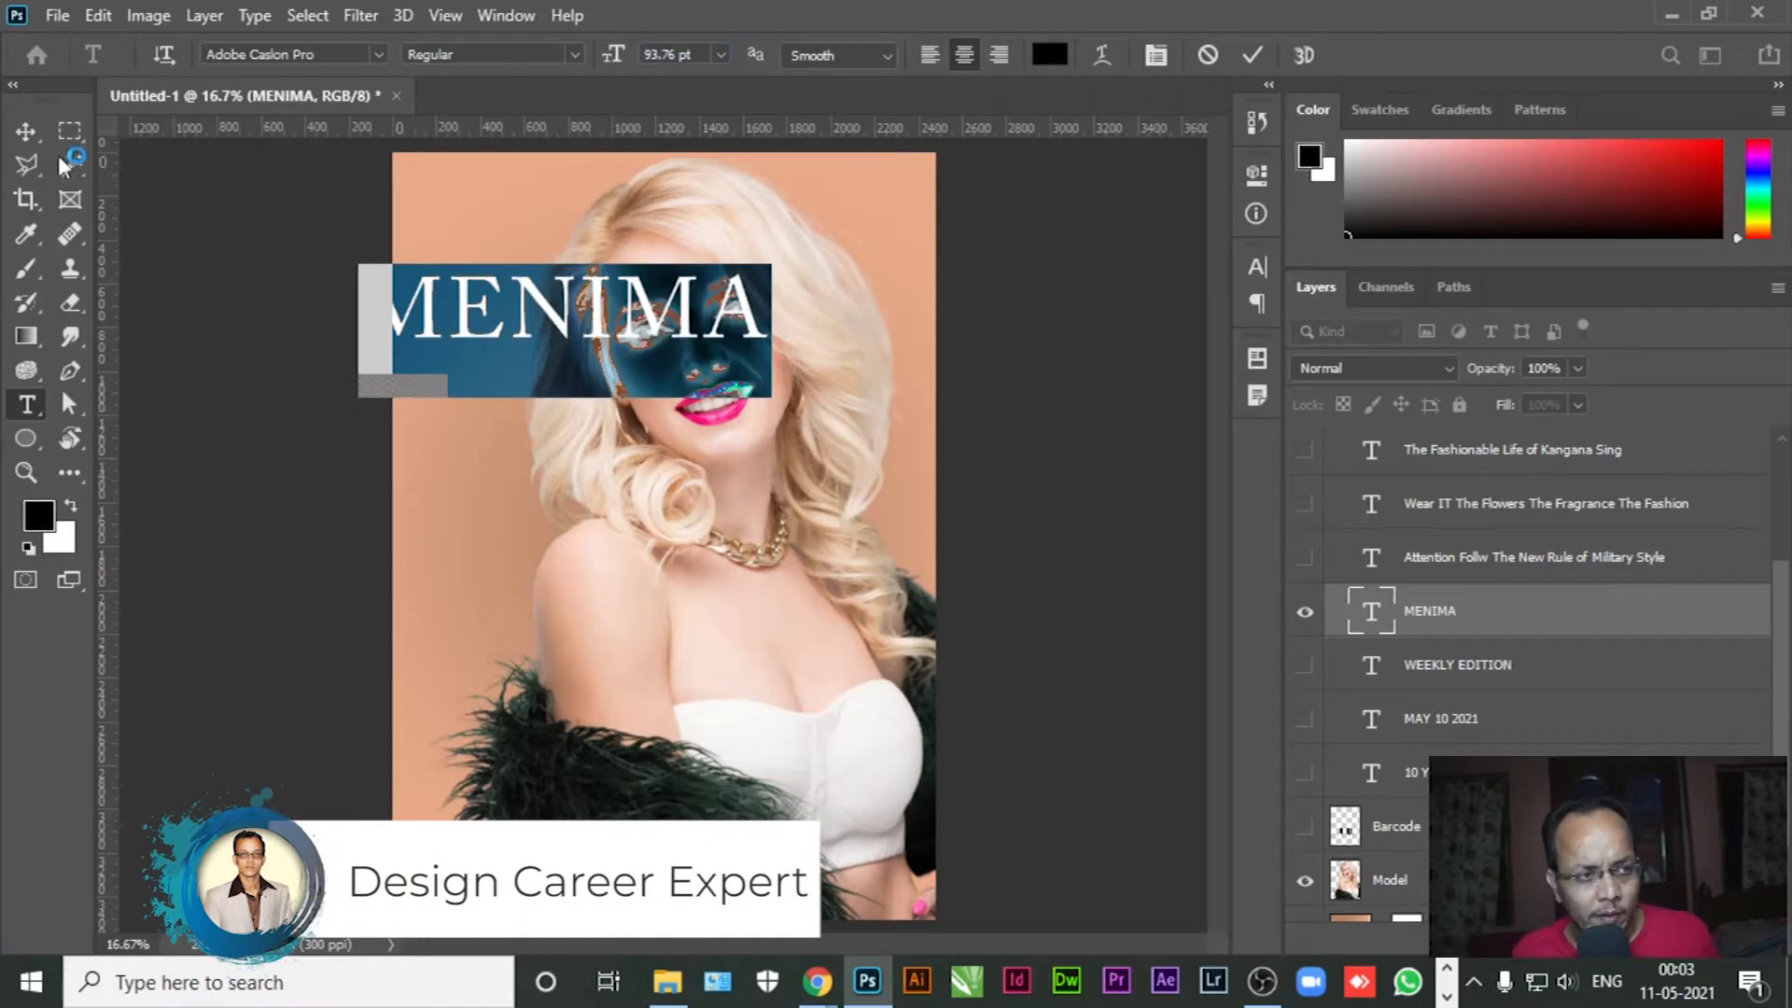
pyautogui.click(25, 132)
pyautogui.moveTo(572, 303); pyautogui.dragTo(625, 238)
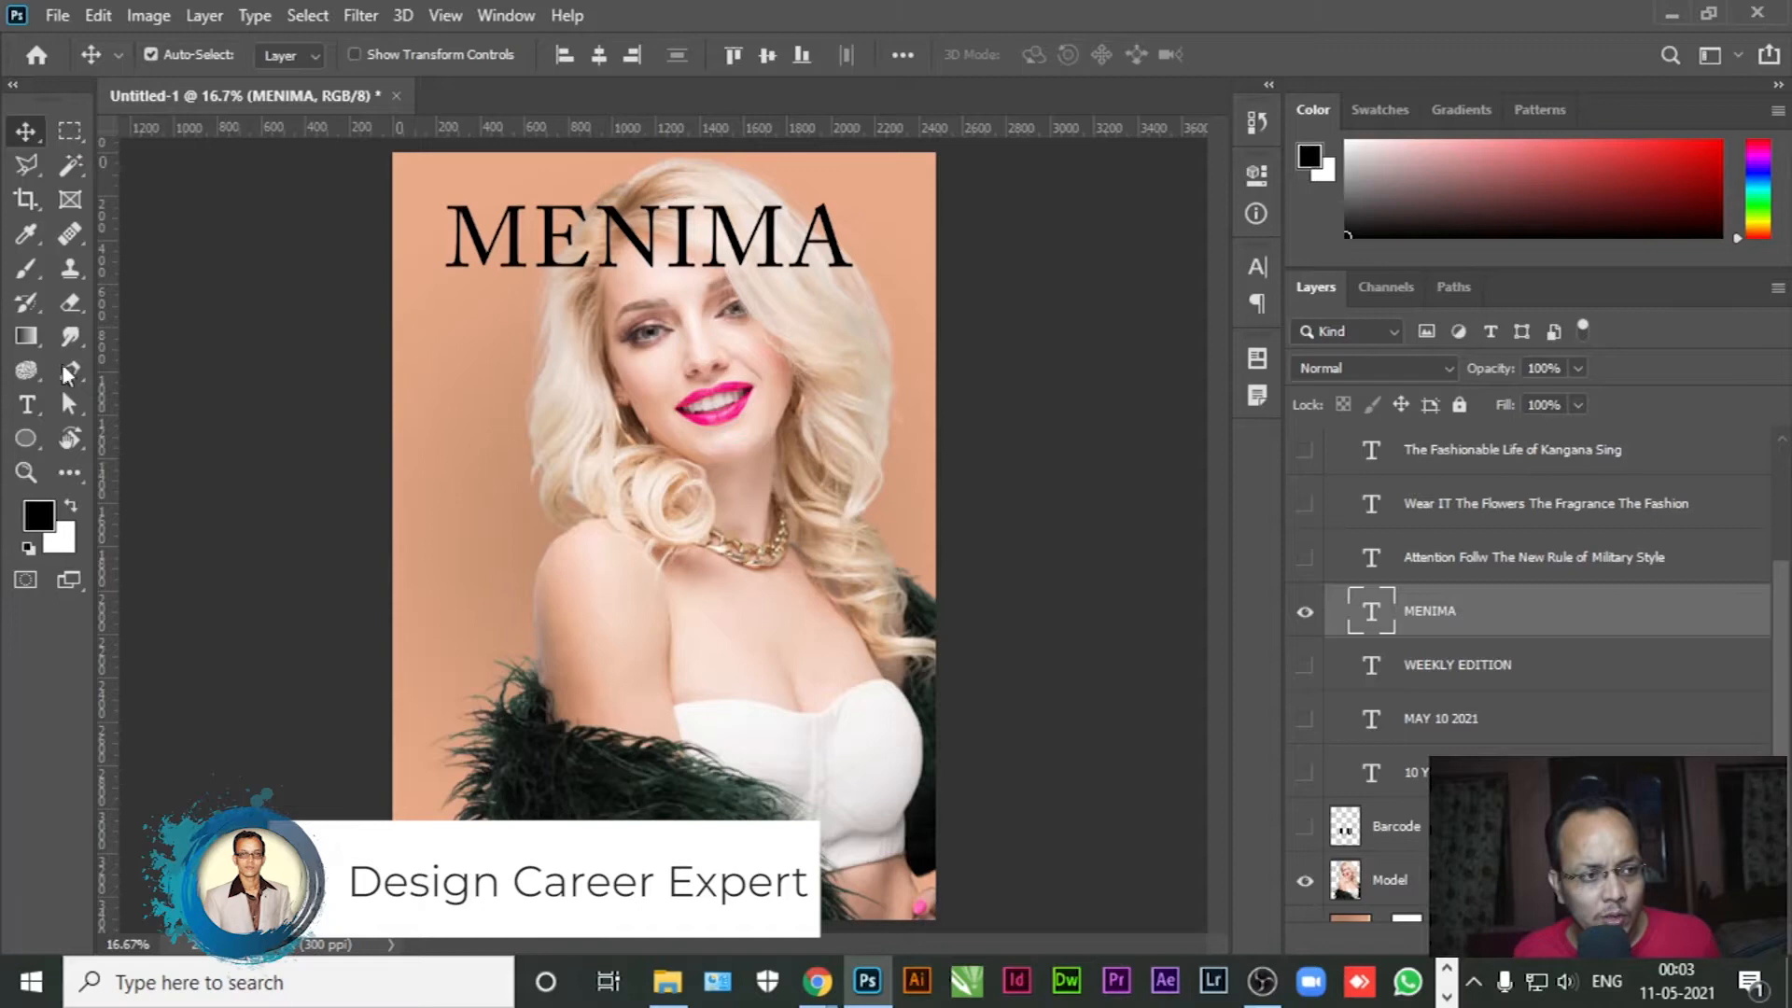
pyautogui.click(26, 404)
pyautogui.doubleClick(661, 238)
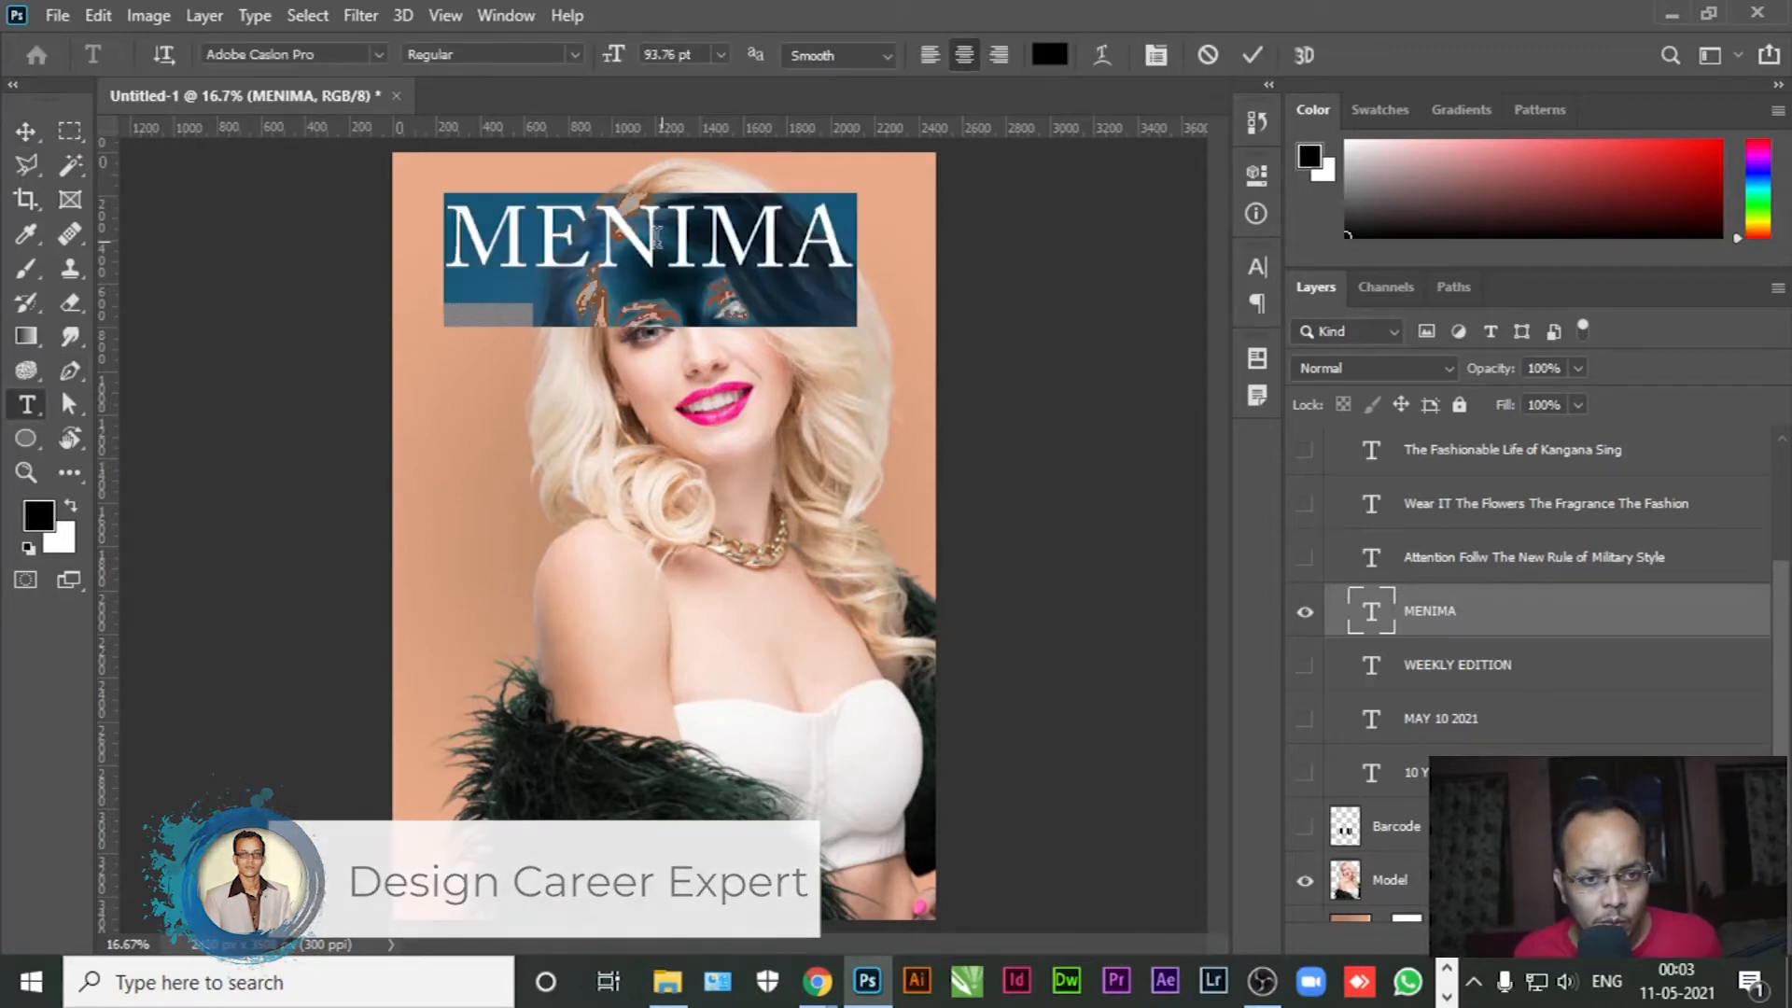
pyautogui.moveTo(612, 58); pyautogui.dragTo(640, 60)
pyautogui.click(37, 142)
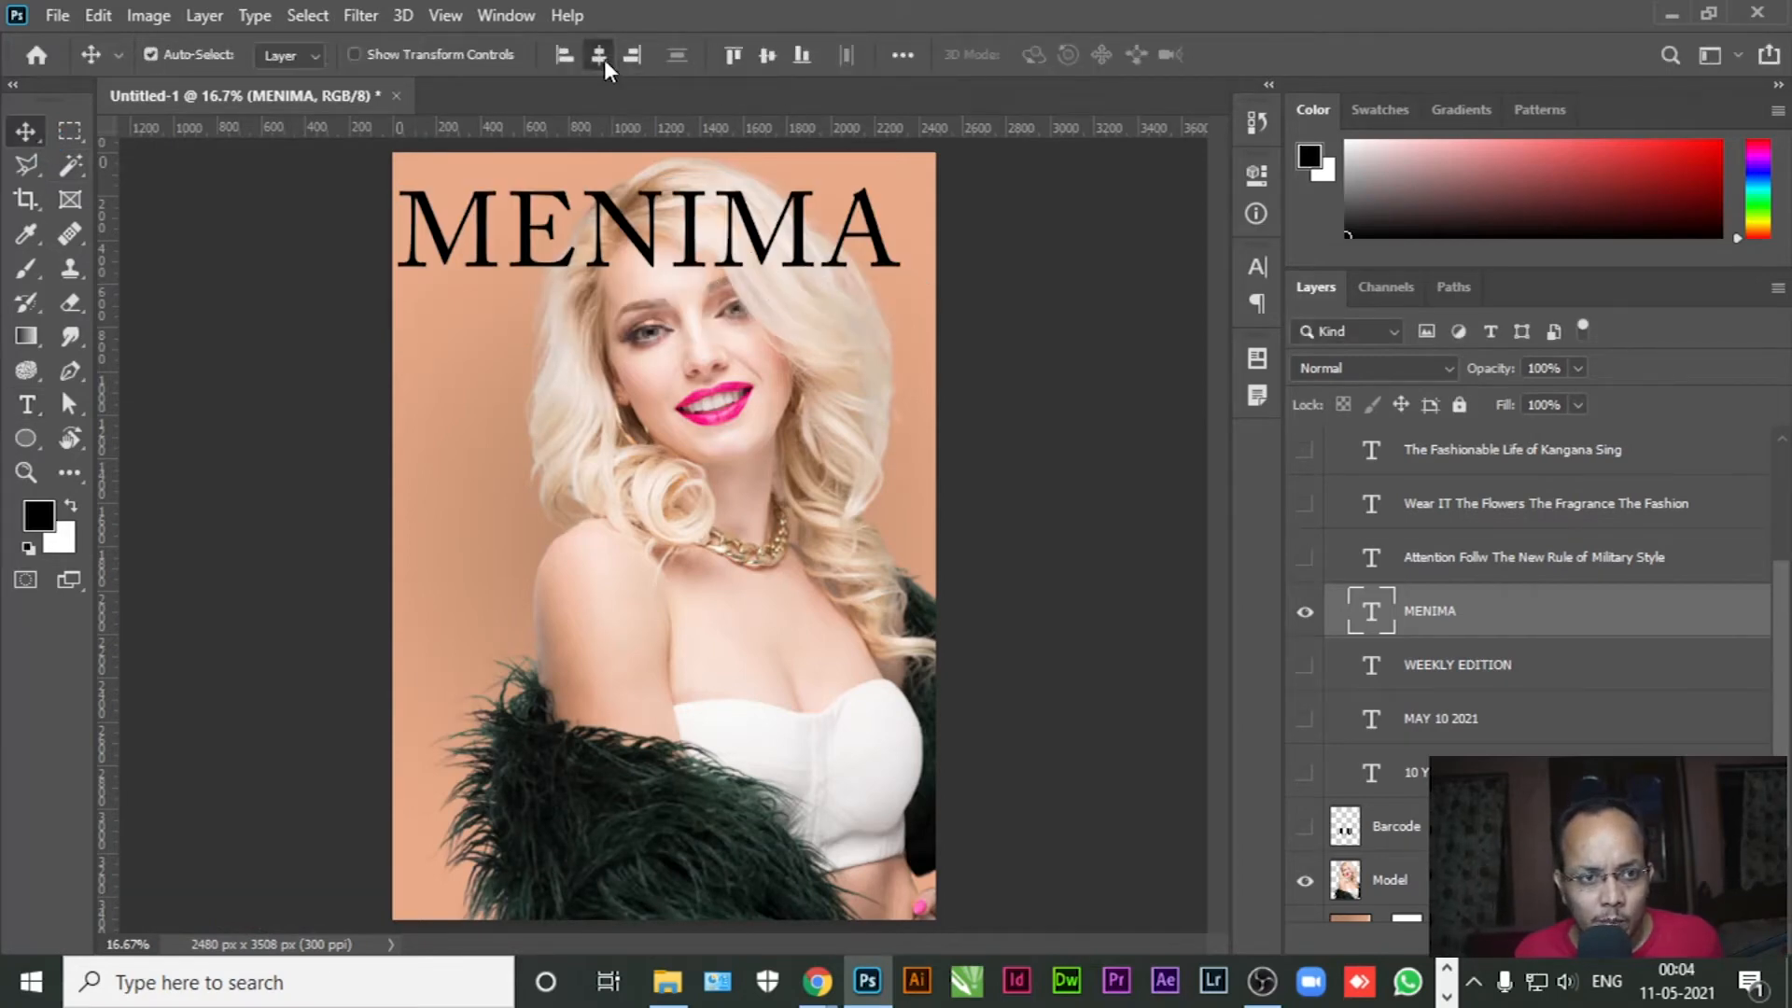
pyautogui.click(601, 56)
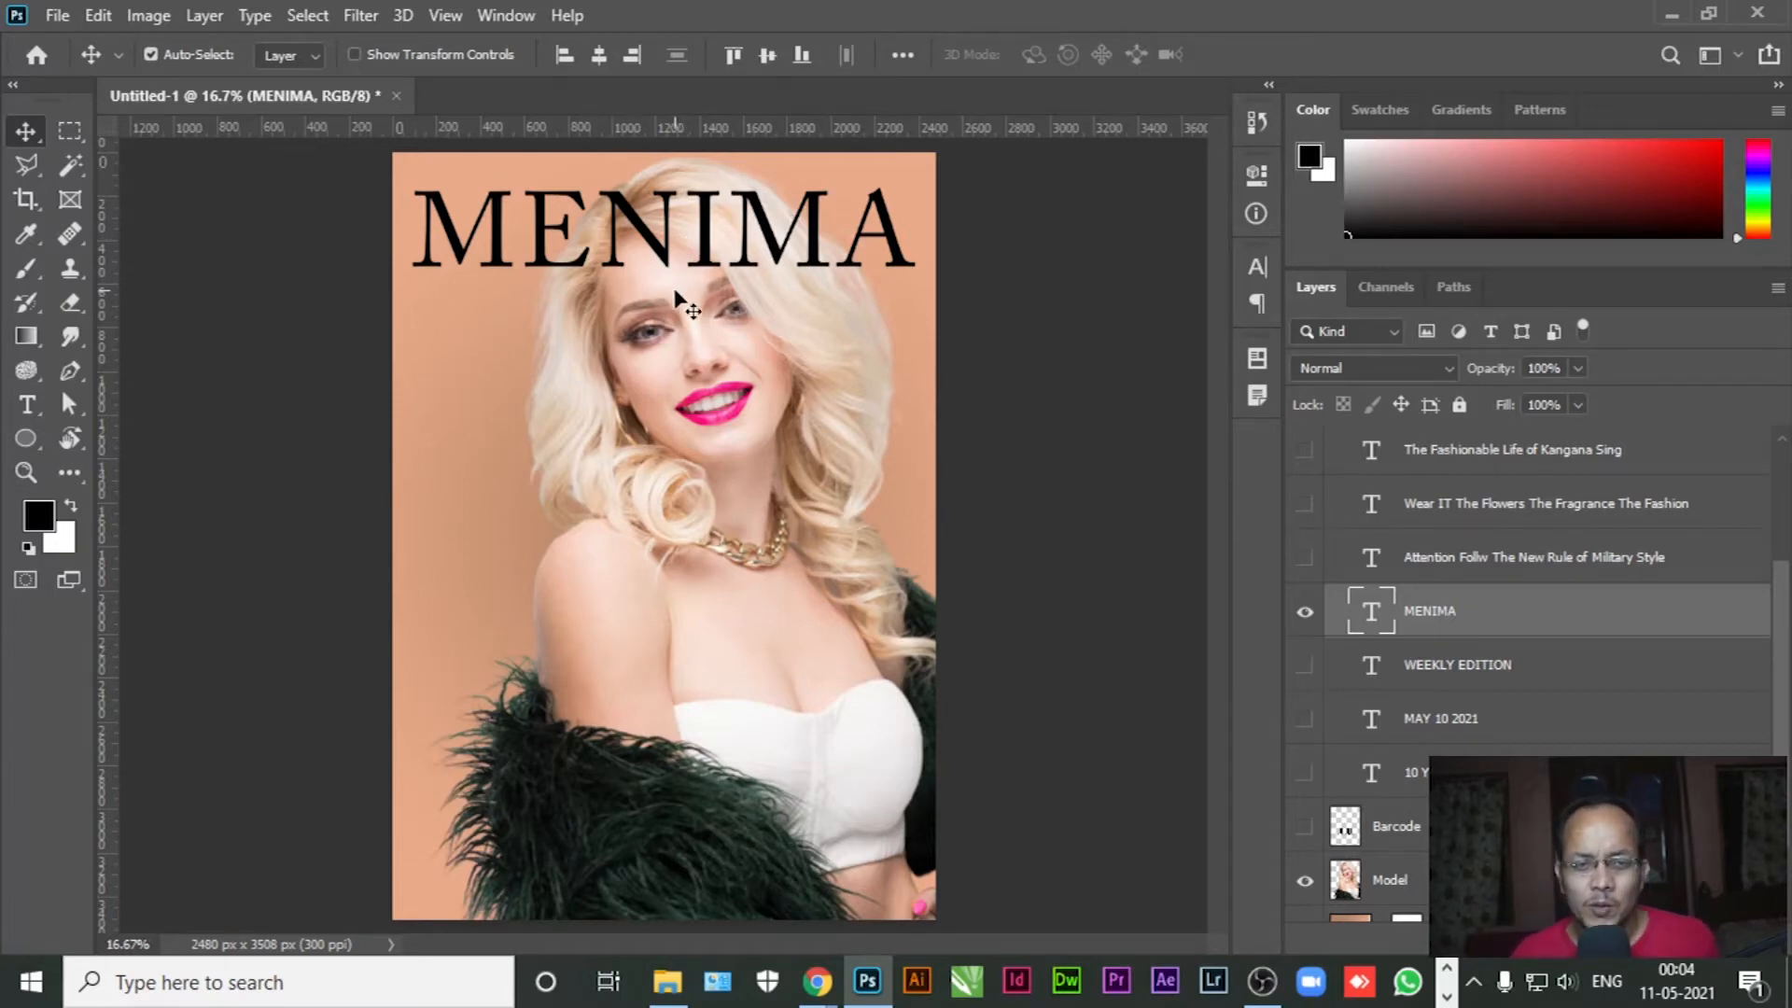
# Set the MENIMA text's Vertical Scale to 110% in the Character panel and commit it
pyautogui.click(27, 404)
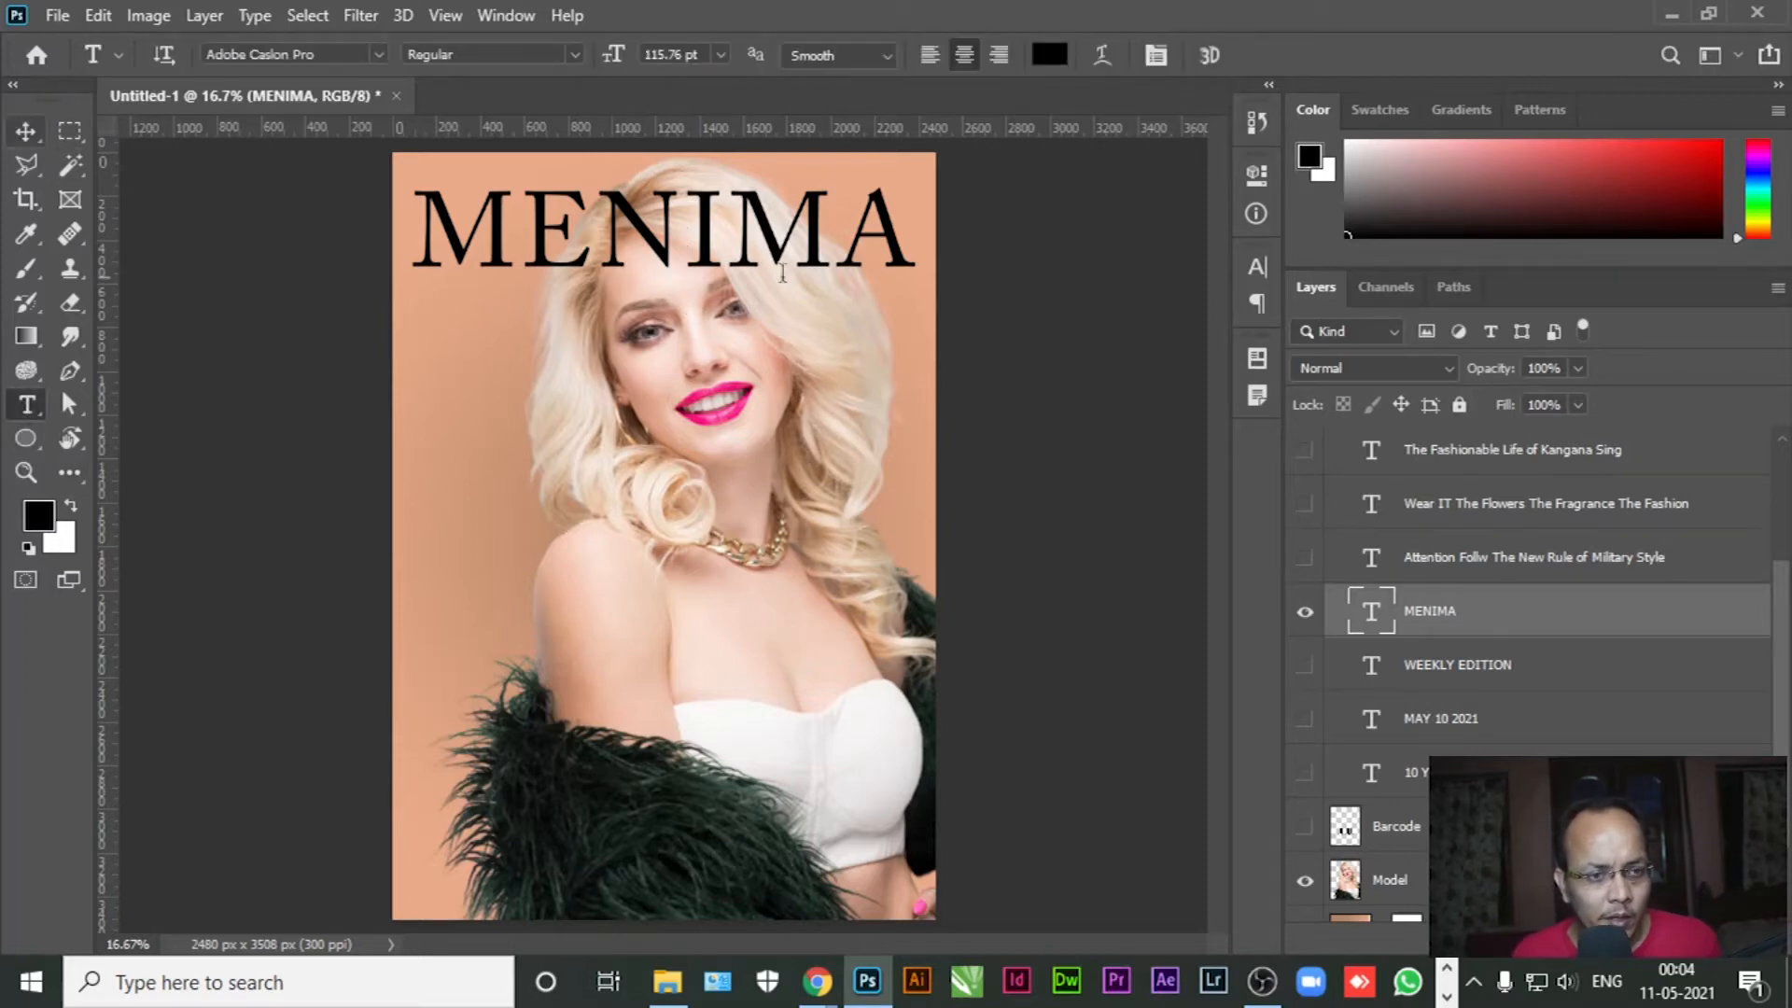
pyautogui.doubleClick(656, 227)
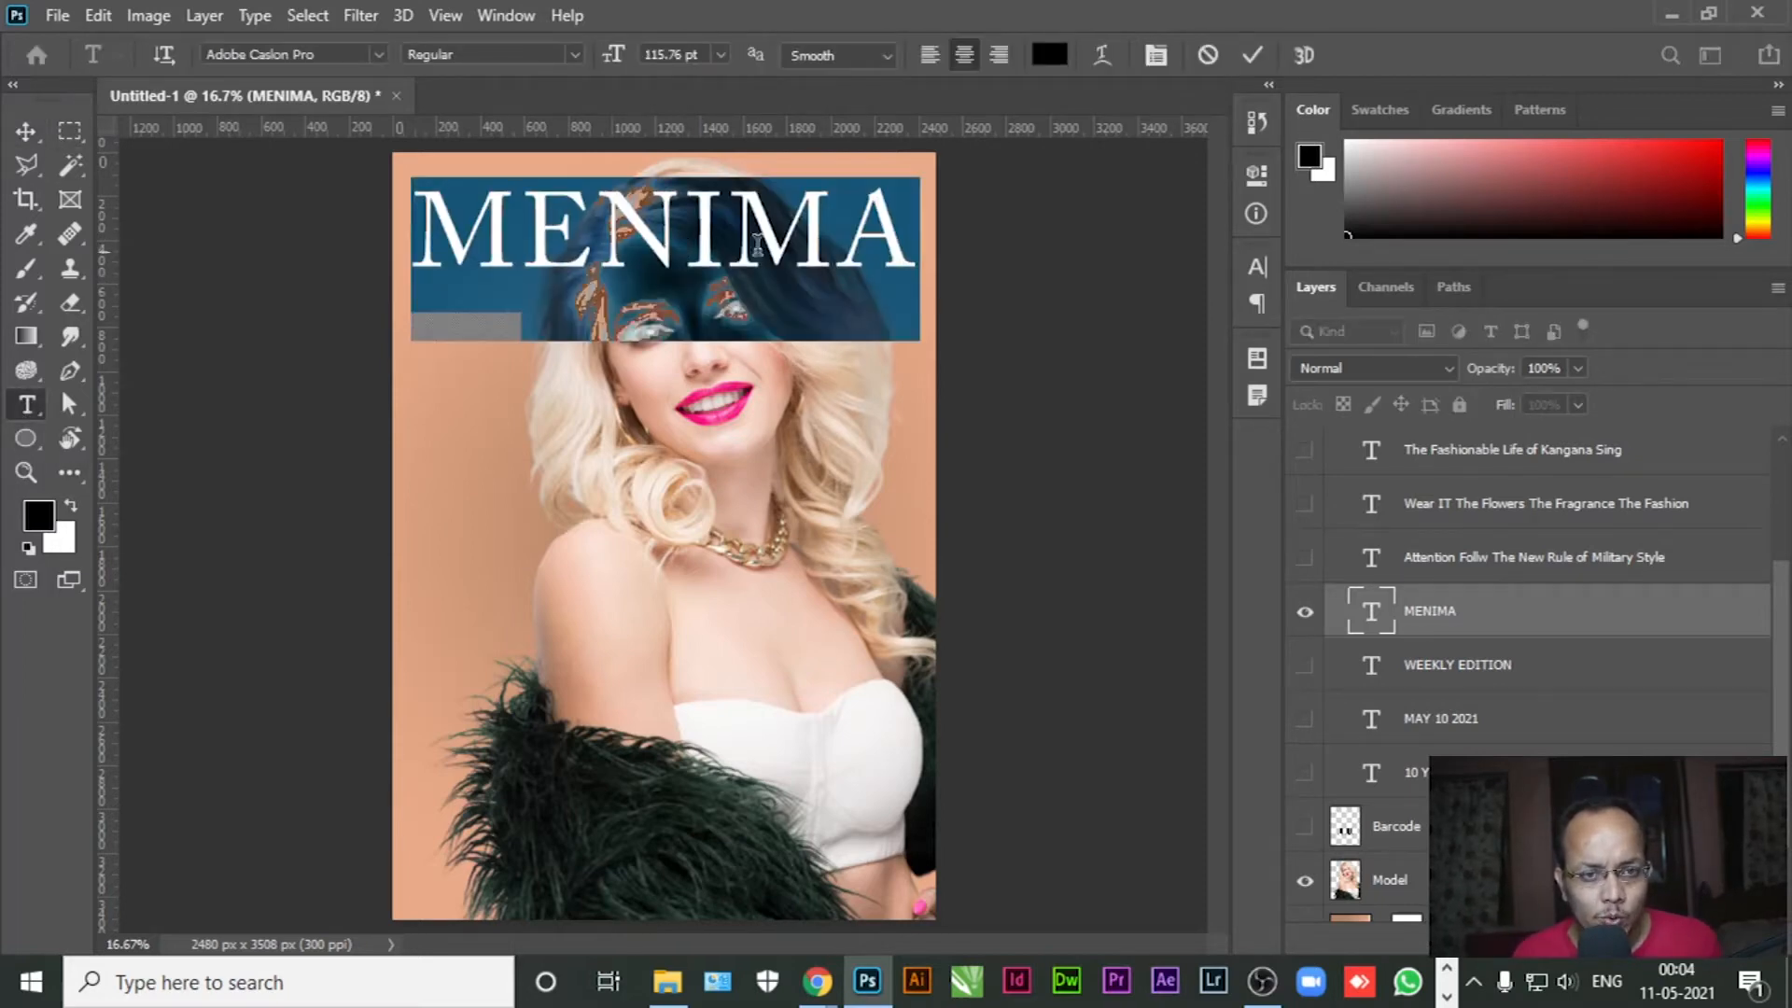
pyautogui.click(1156, 55)
pyautogui.moveTo(978, 420); pyautogui.dragTo(980, 422)
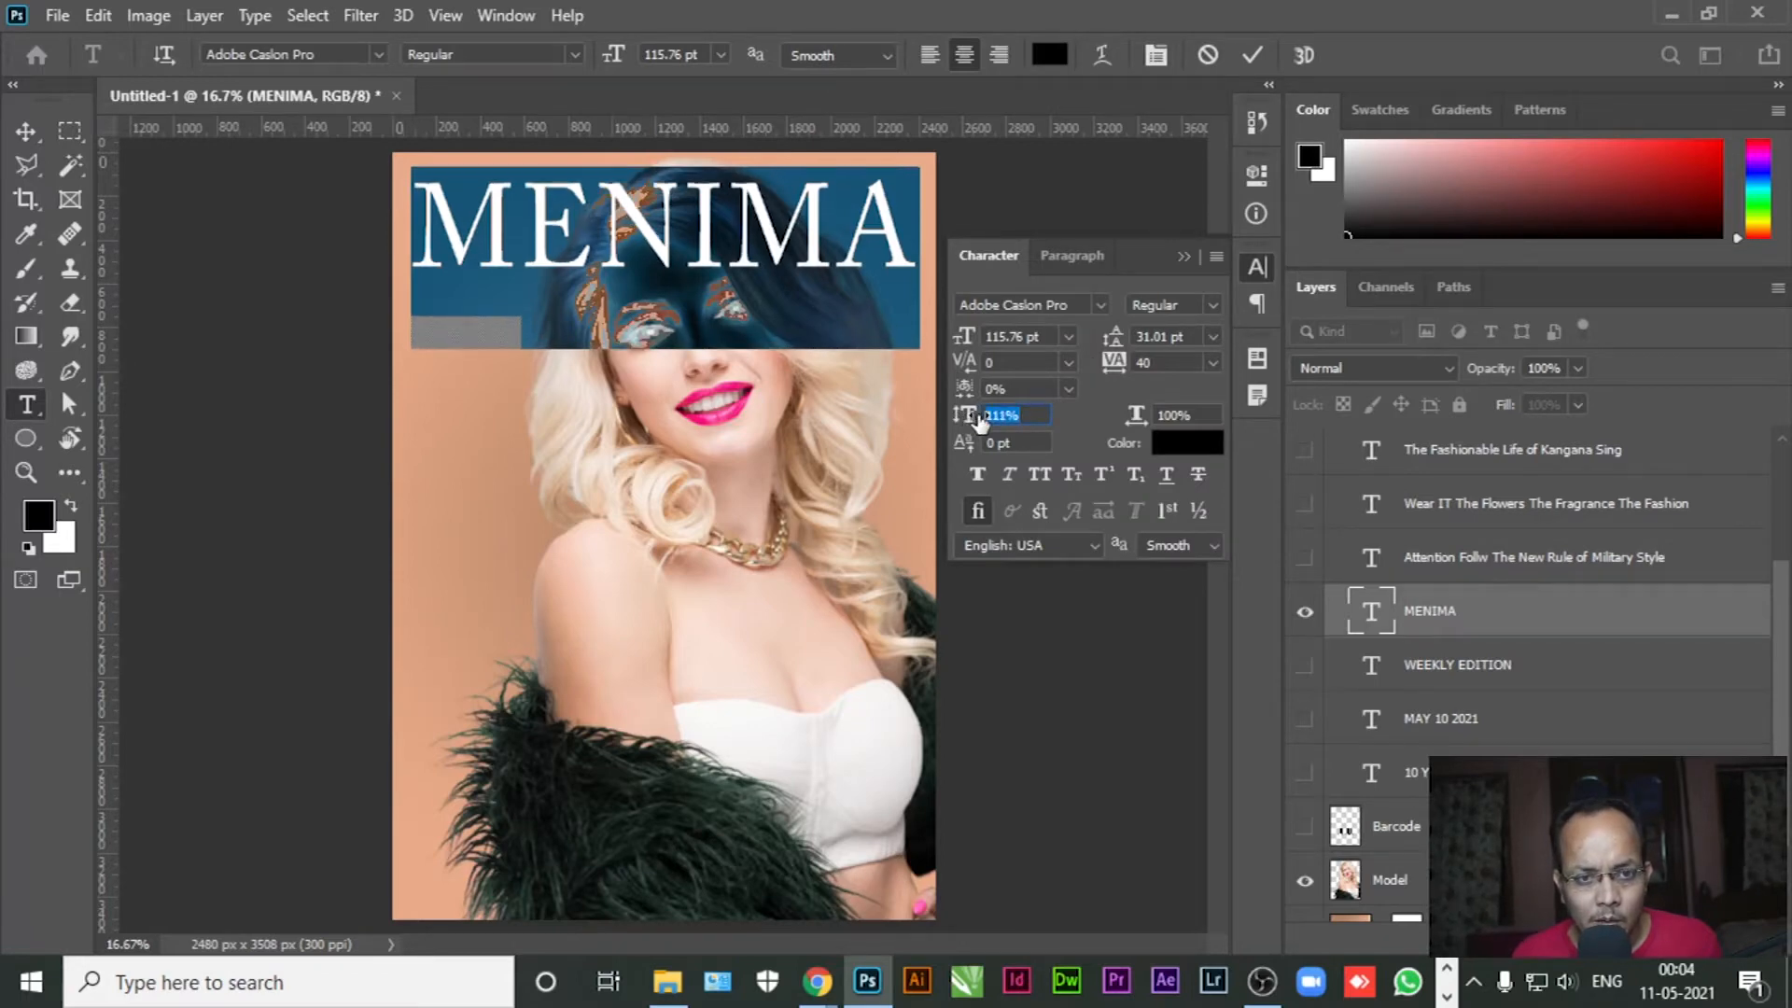
pyautogui.moveTo(978, 422); pyautogui.dragTo(833, 422)
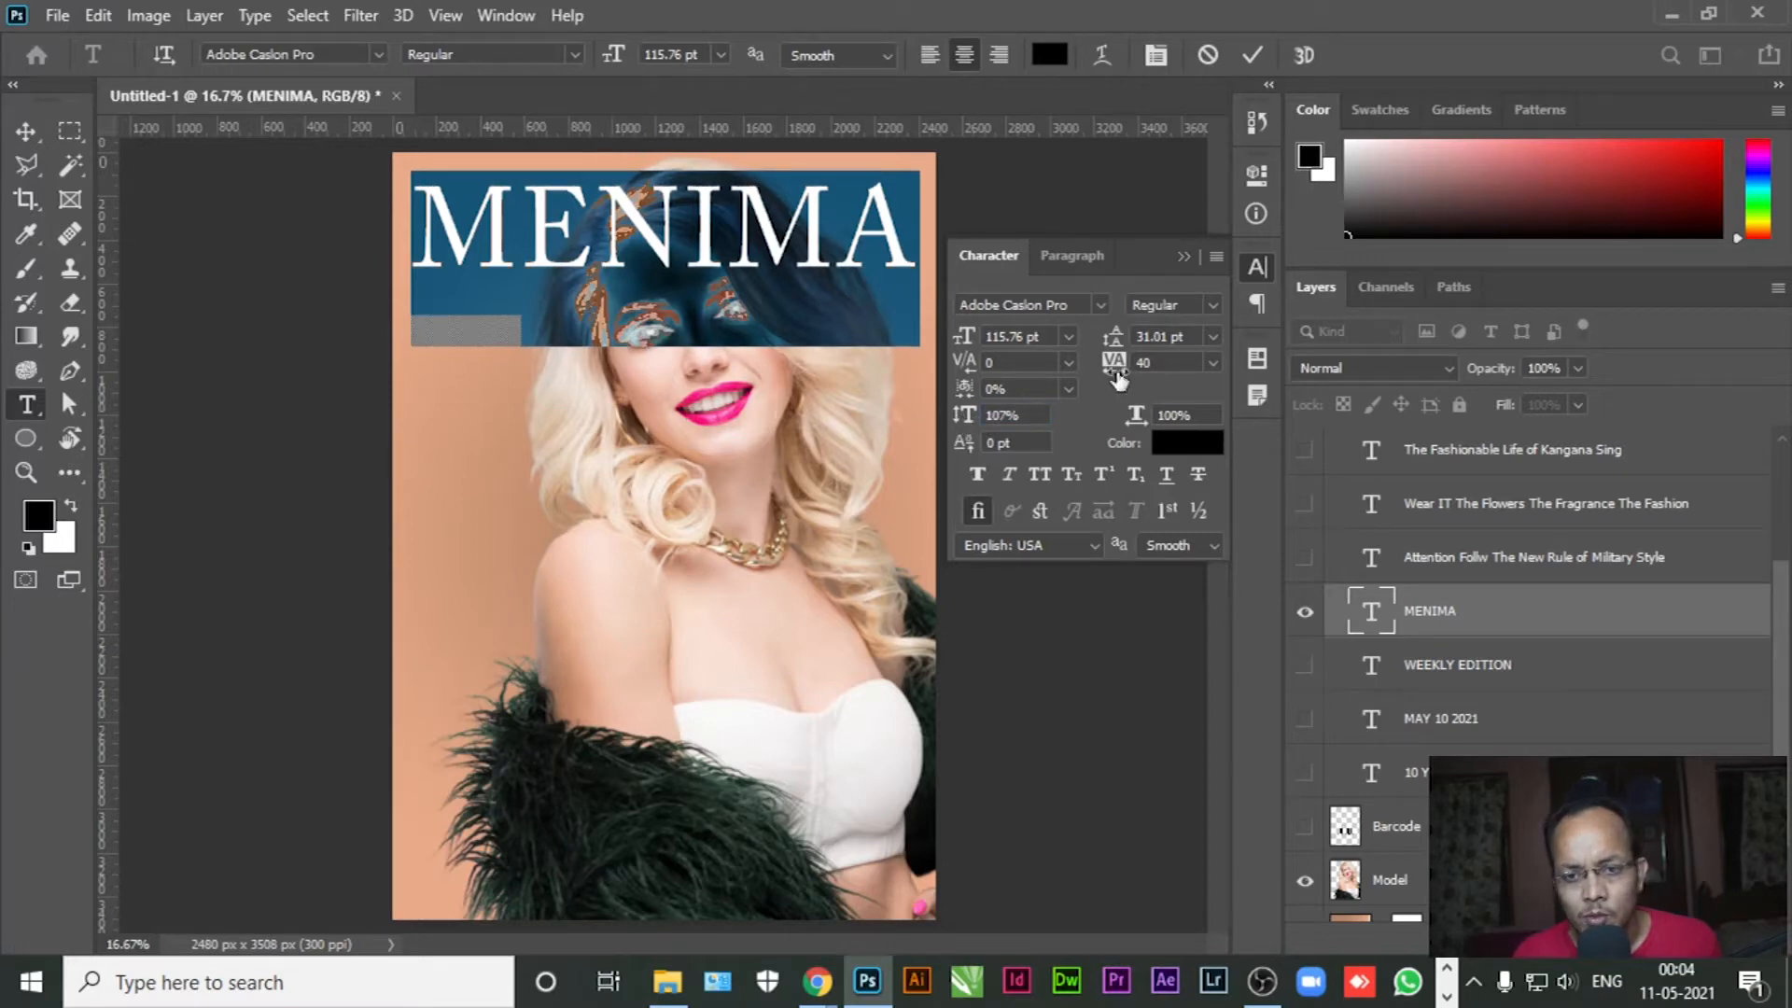
pyautogui.click(1030, 413)
pyautogui.write('11')
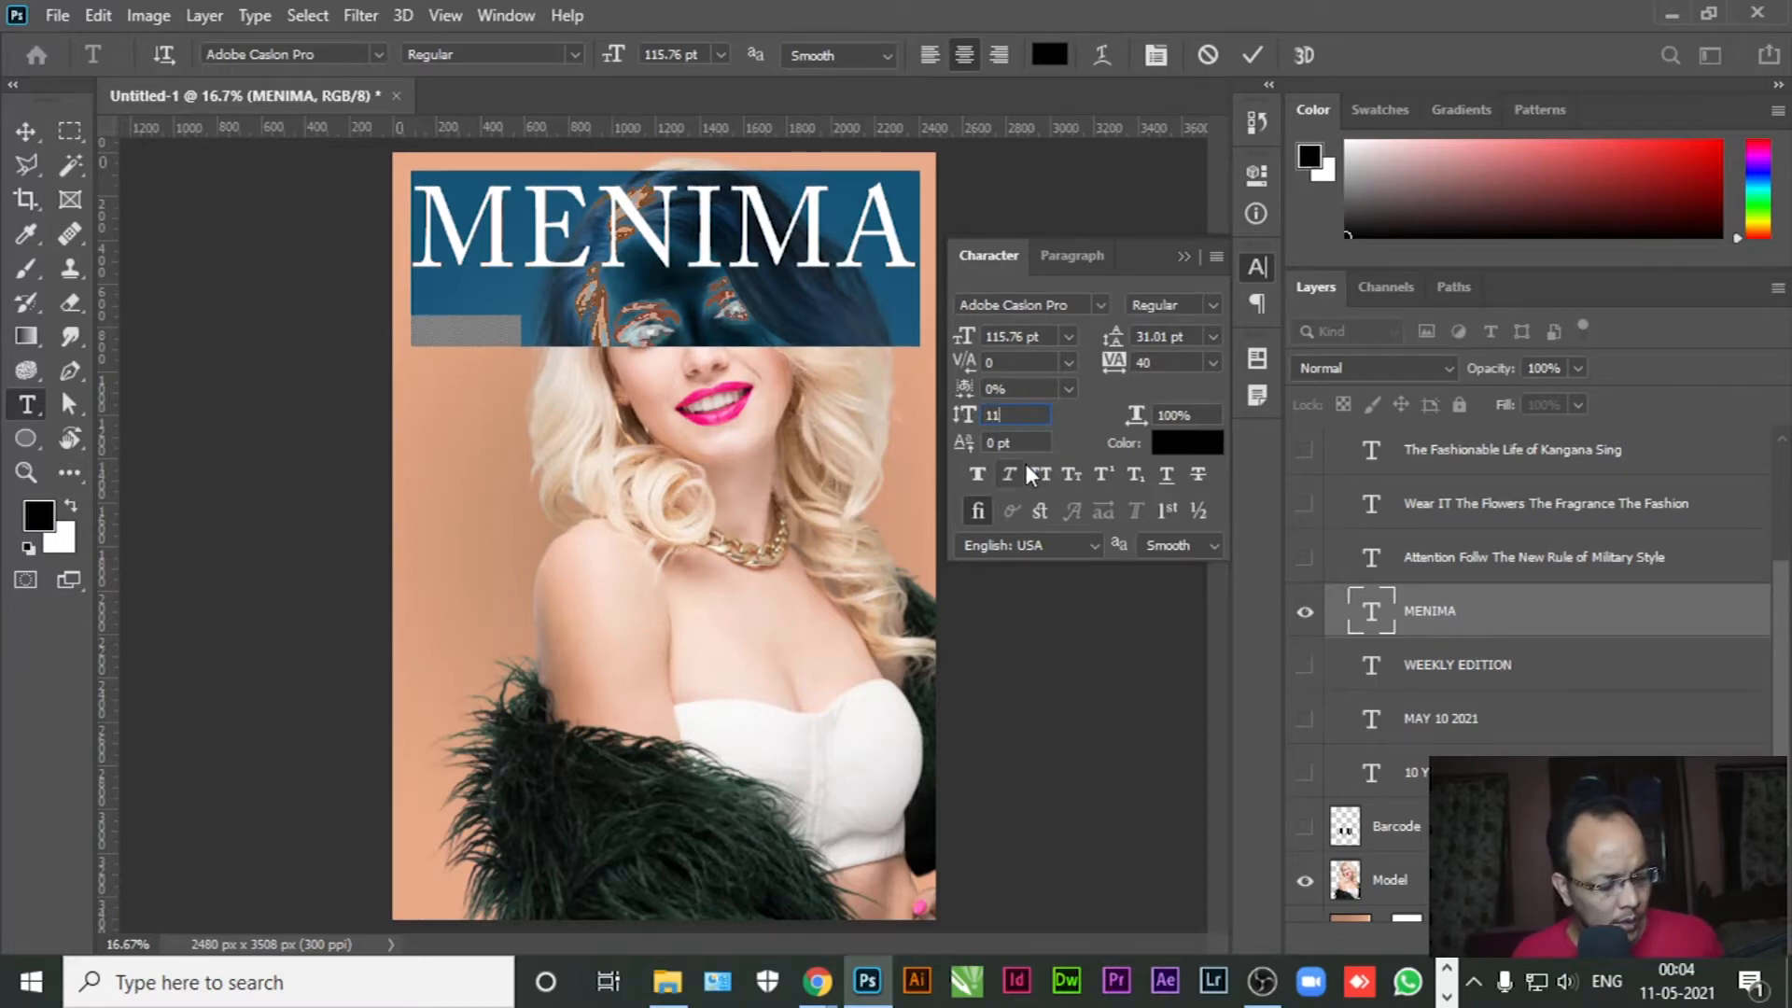
pyautogui.write('0')
pyautogui.press('Return')
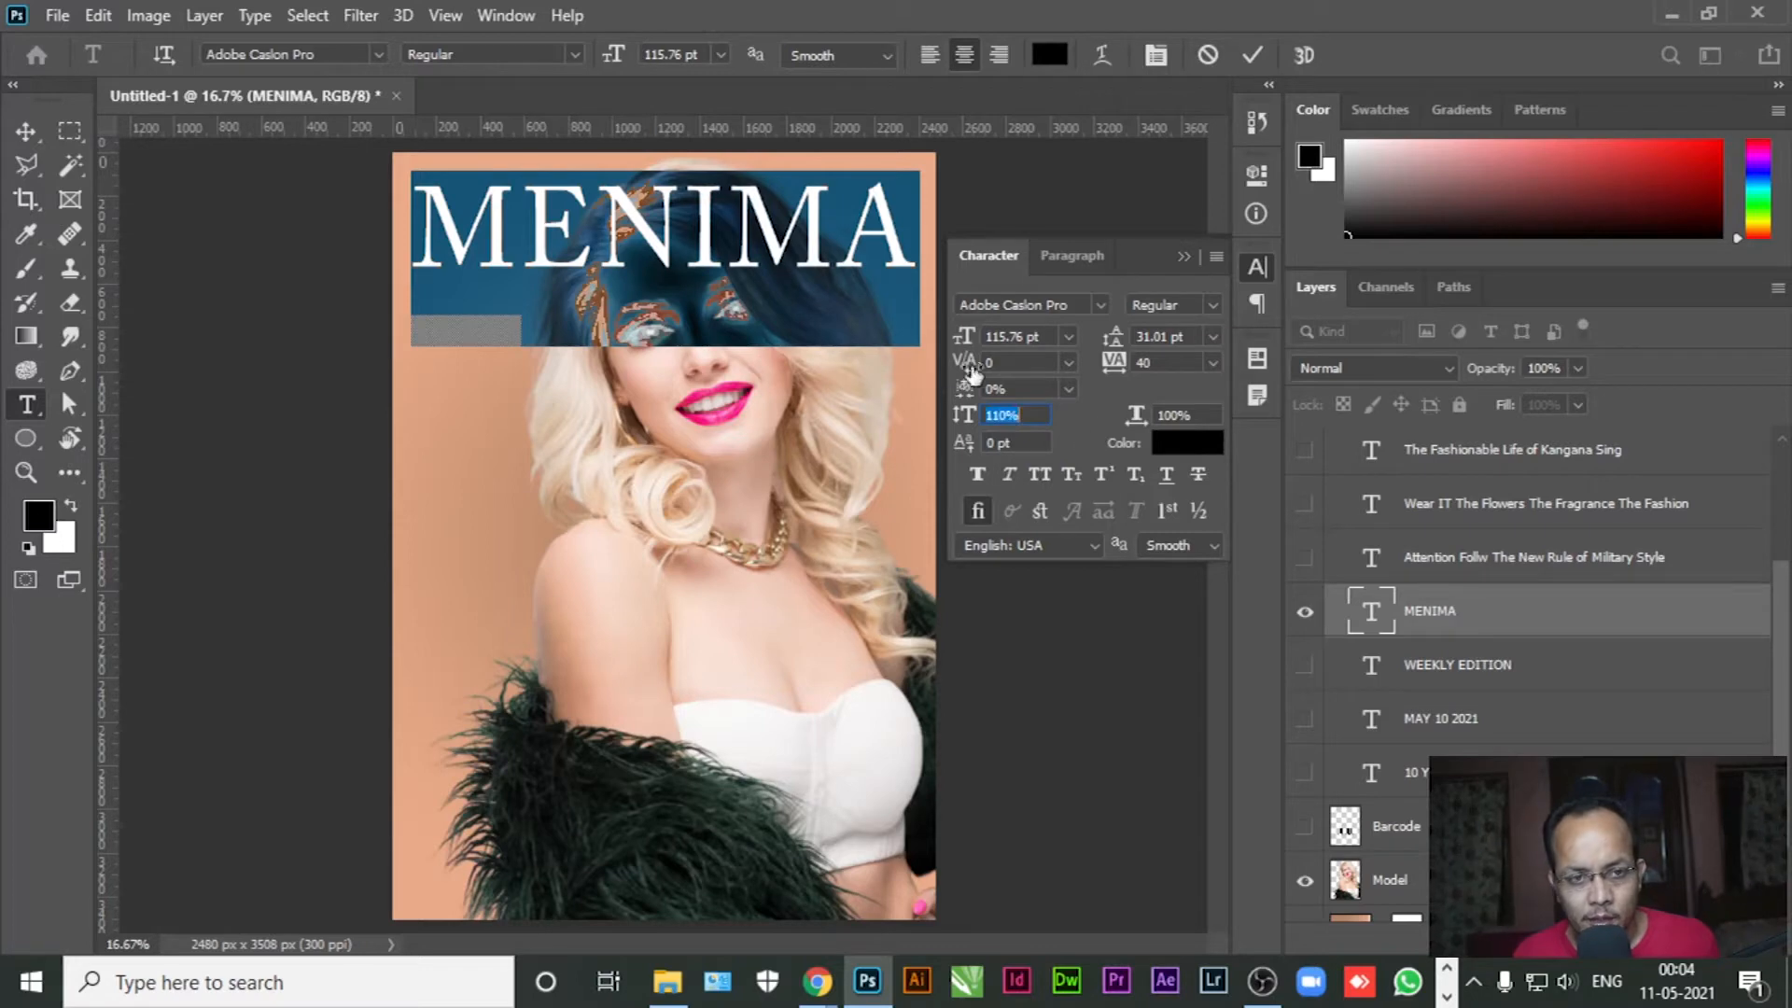
pyautogui.click(1181, 256)
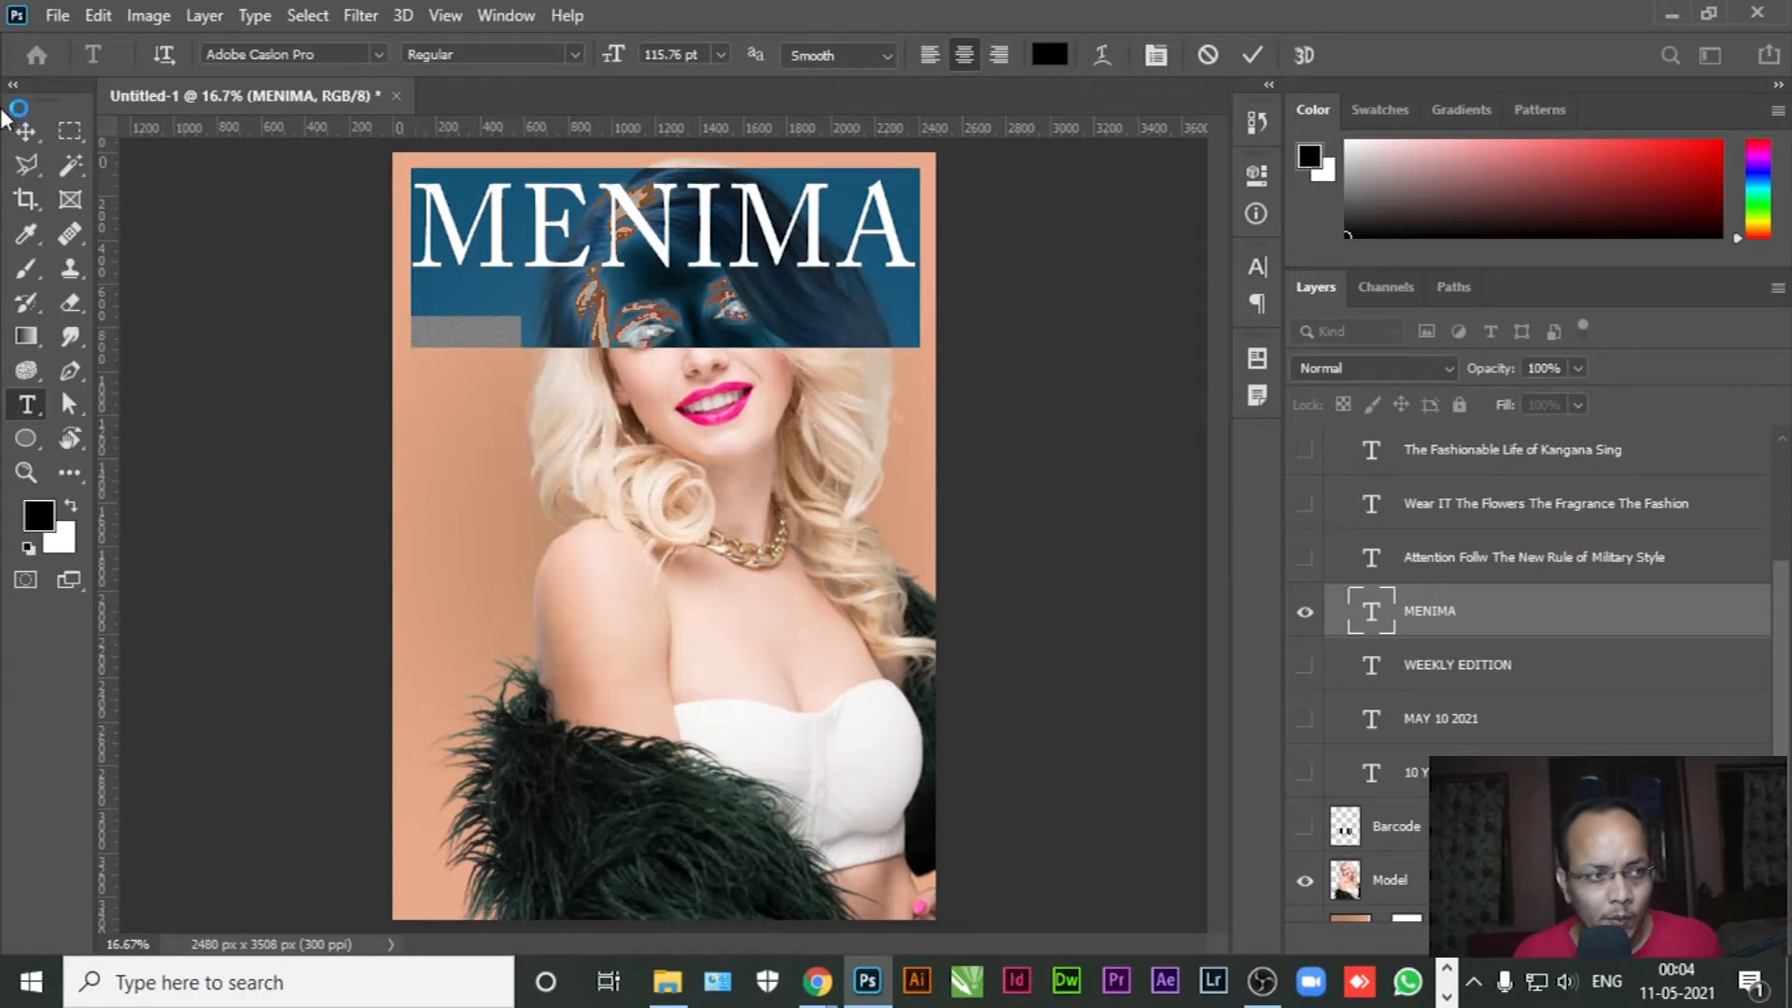
pyautogui.click(23, 129)
pyautogui.scroll(3, 1528, 614)
pyautogui.scroll(-4, 1528, 614)
# Move the MENIMA layer below Model and colour its text dark maroon #540a2c
pyautogui.moveTo(1535, 530); pyautogui.dragTo(1372, 812)
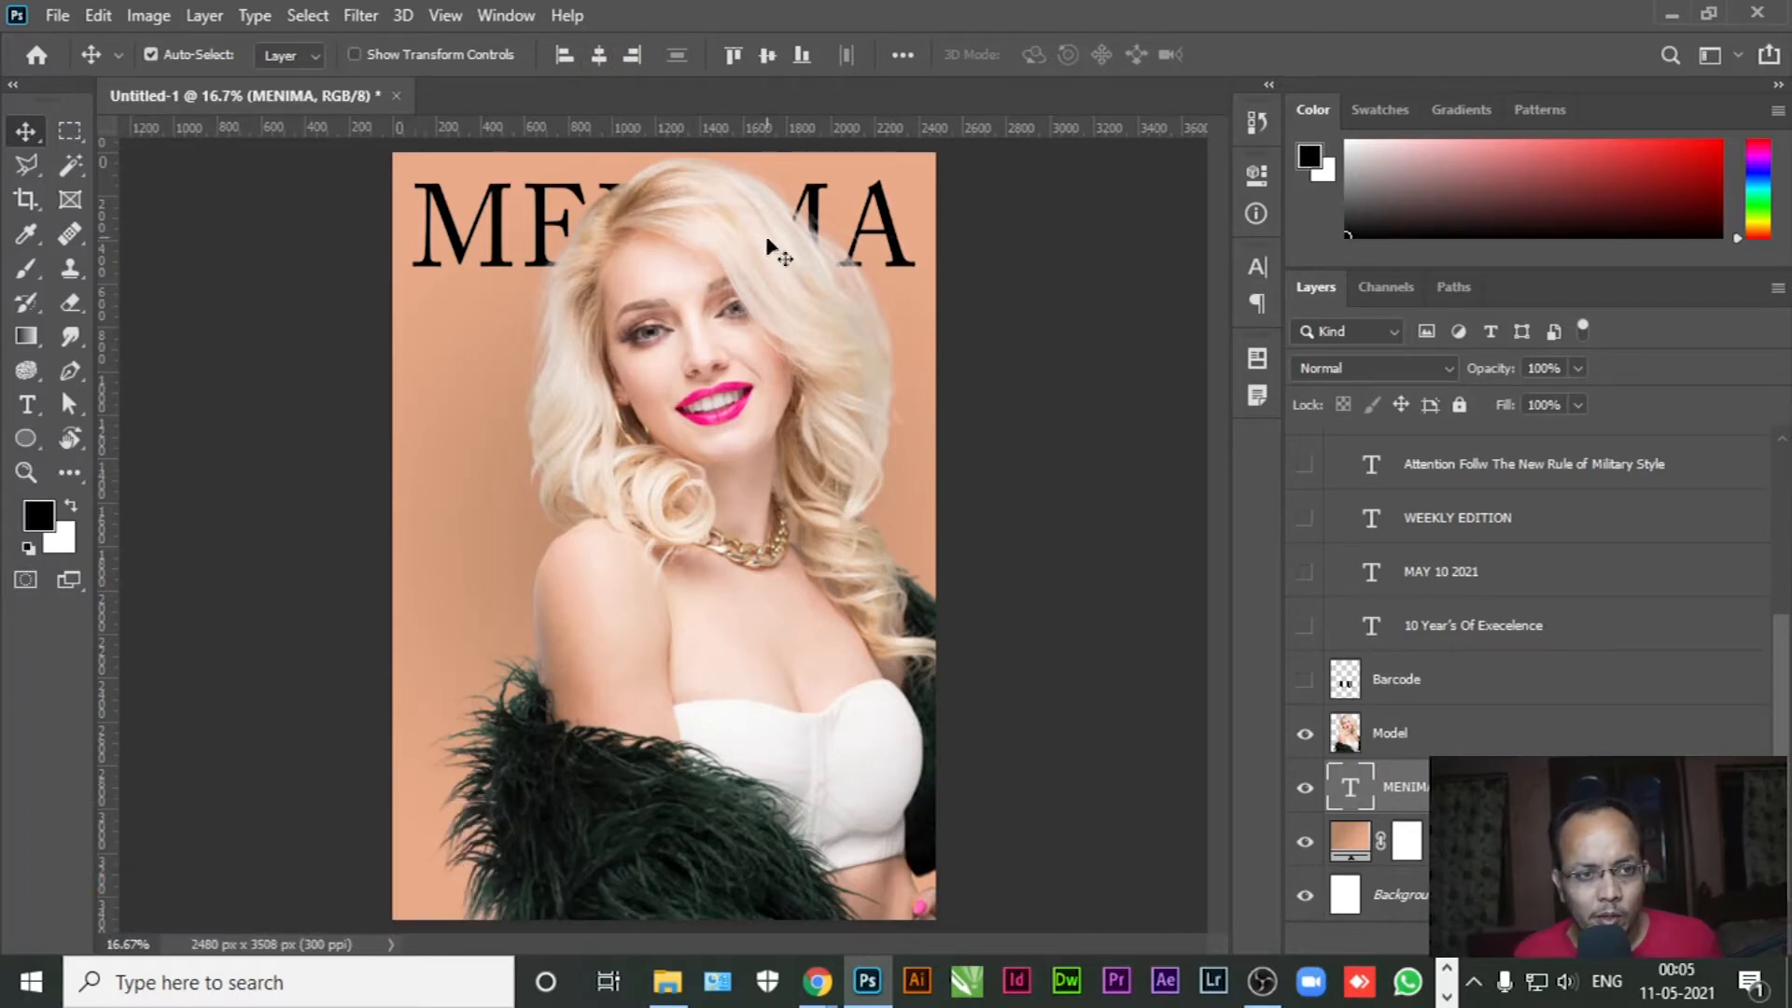
pyautogui.click(26, 404)
pyautogui.click(544, 224)
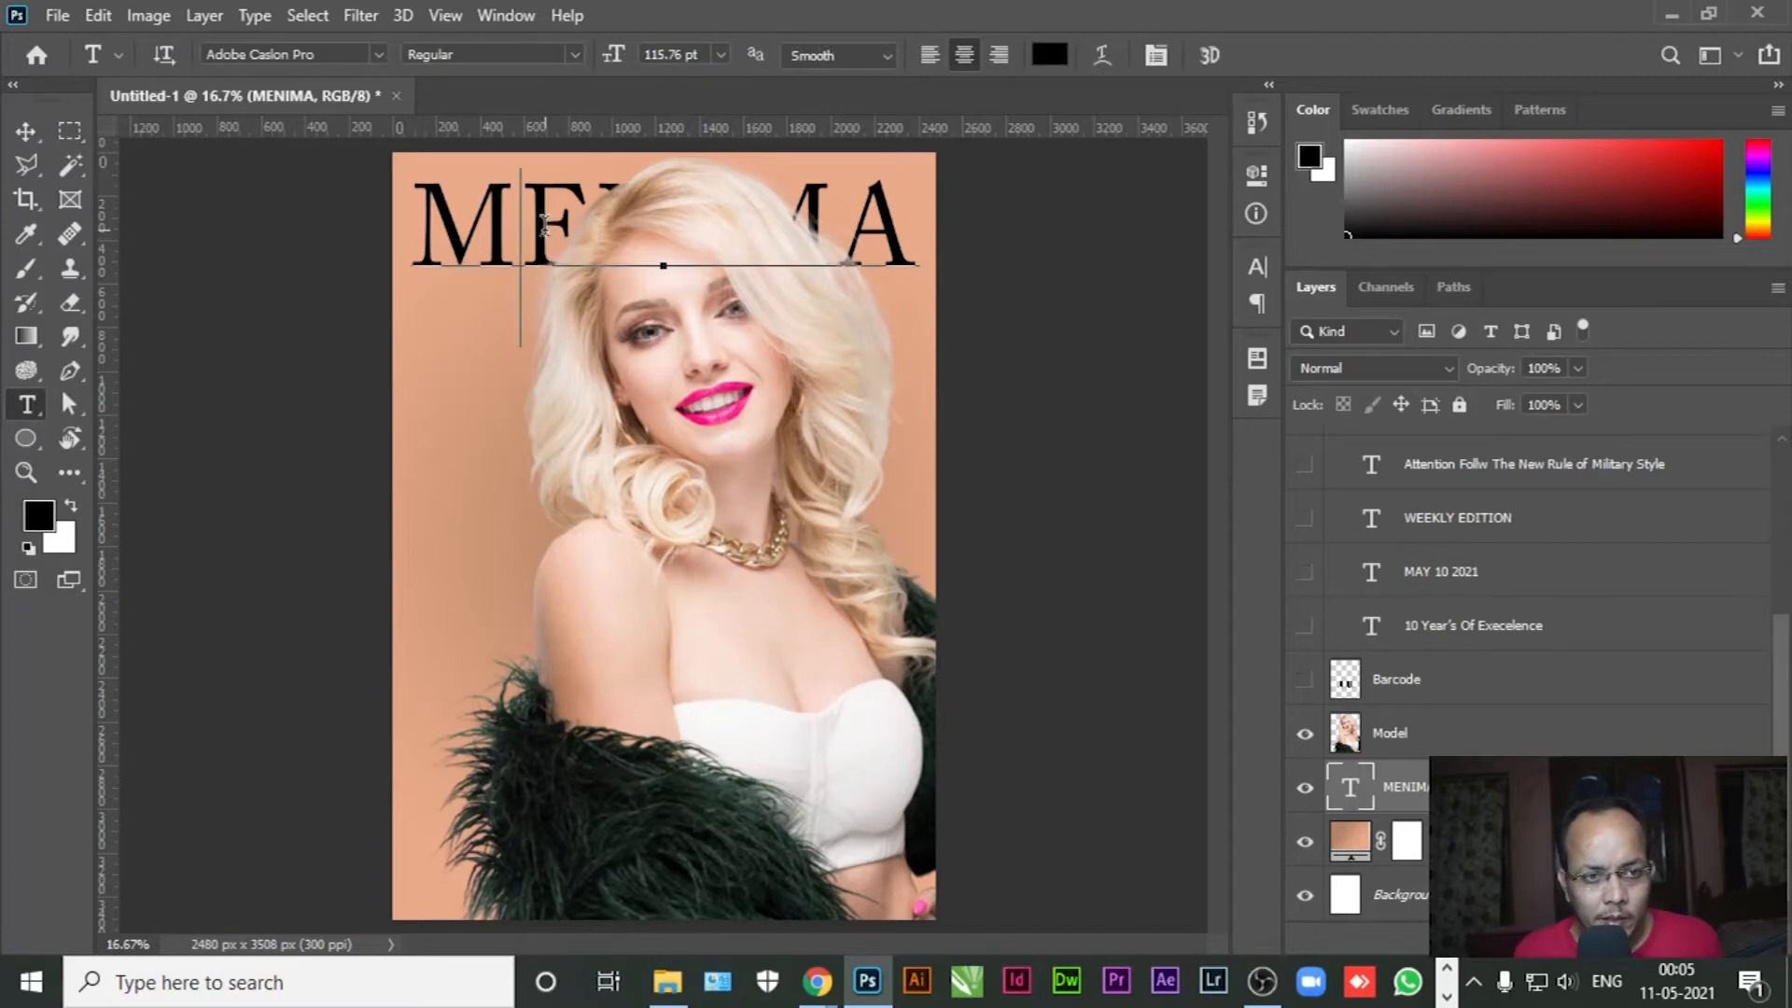
pyautogui.hotkey('ctrl', 'a')
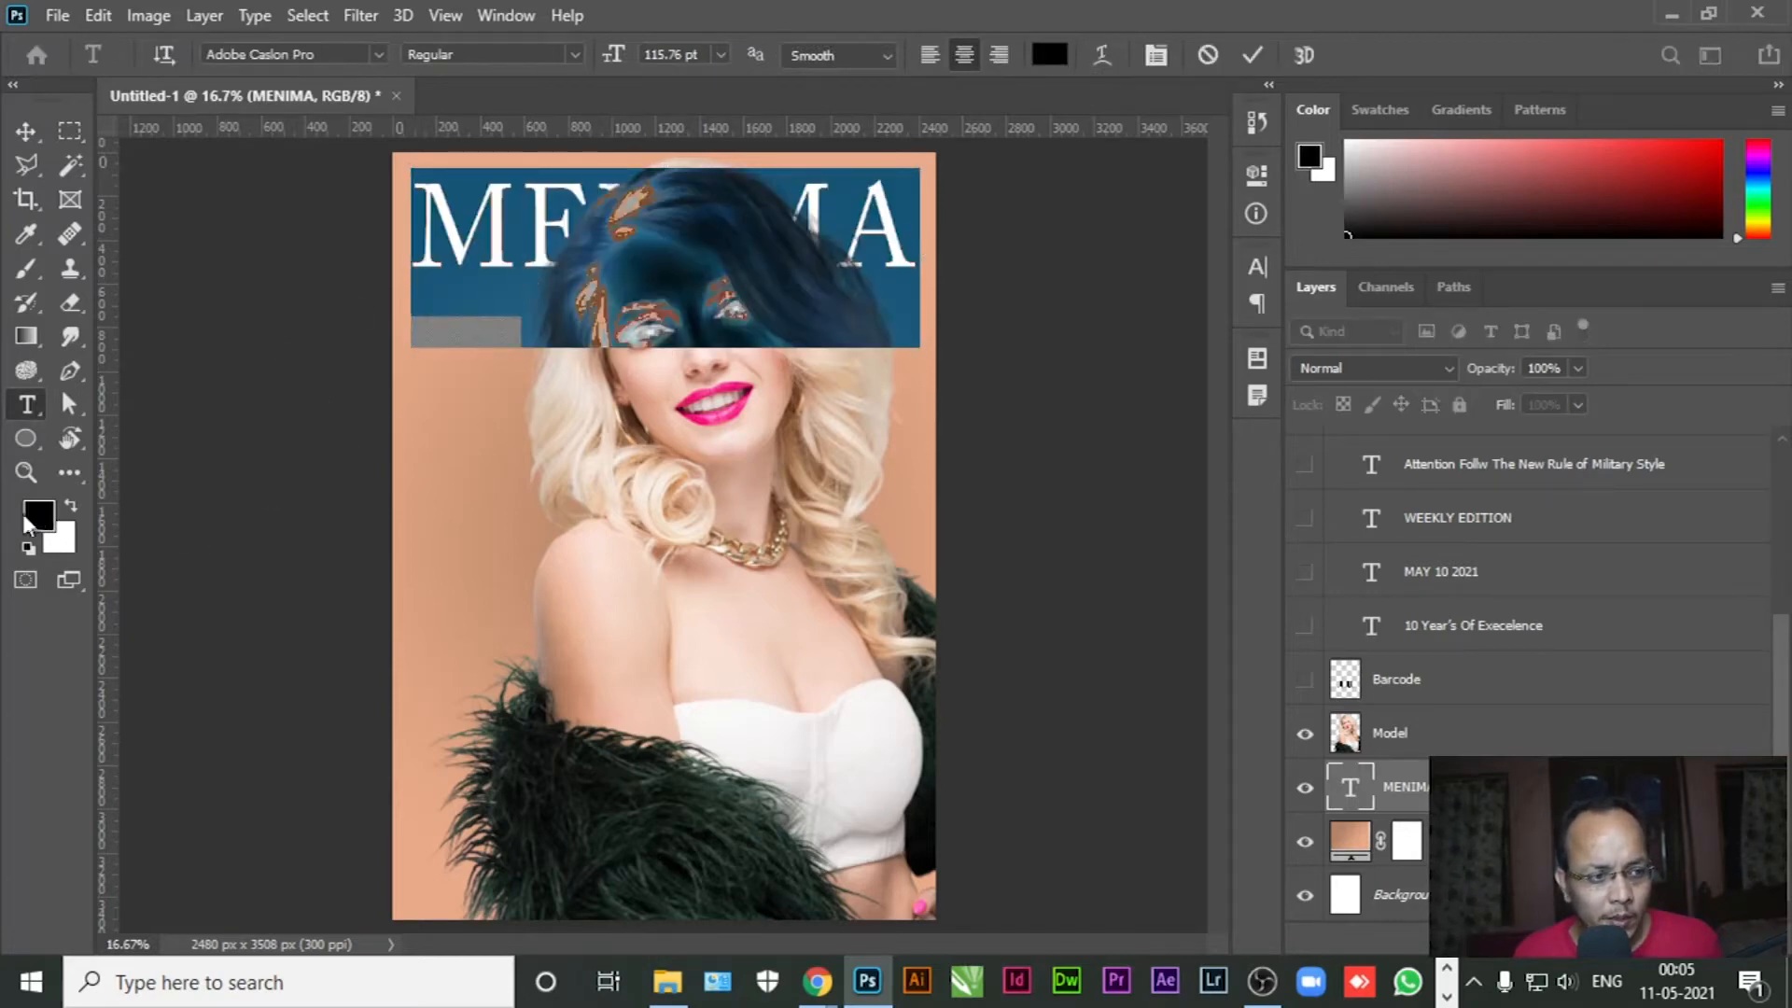
pyautogui.click(28, 519)
pyautogui.write('f73b93')
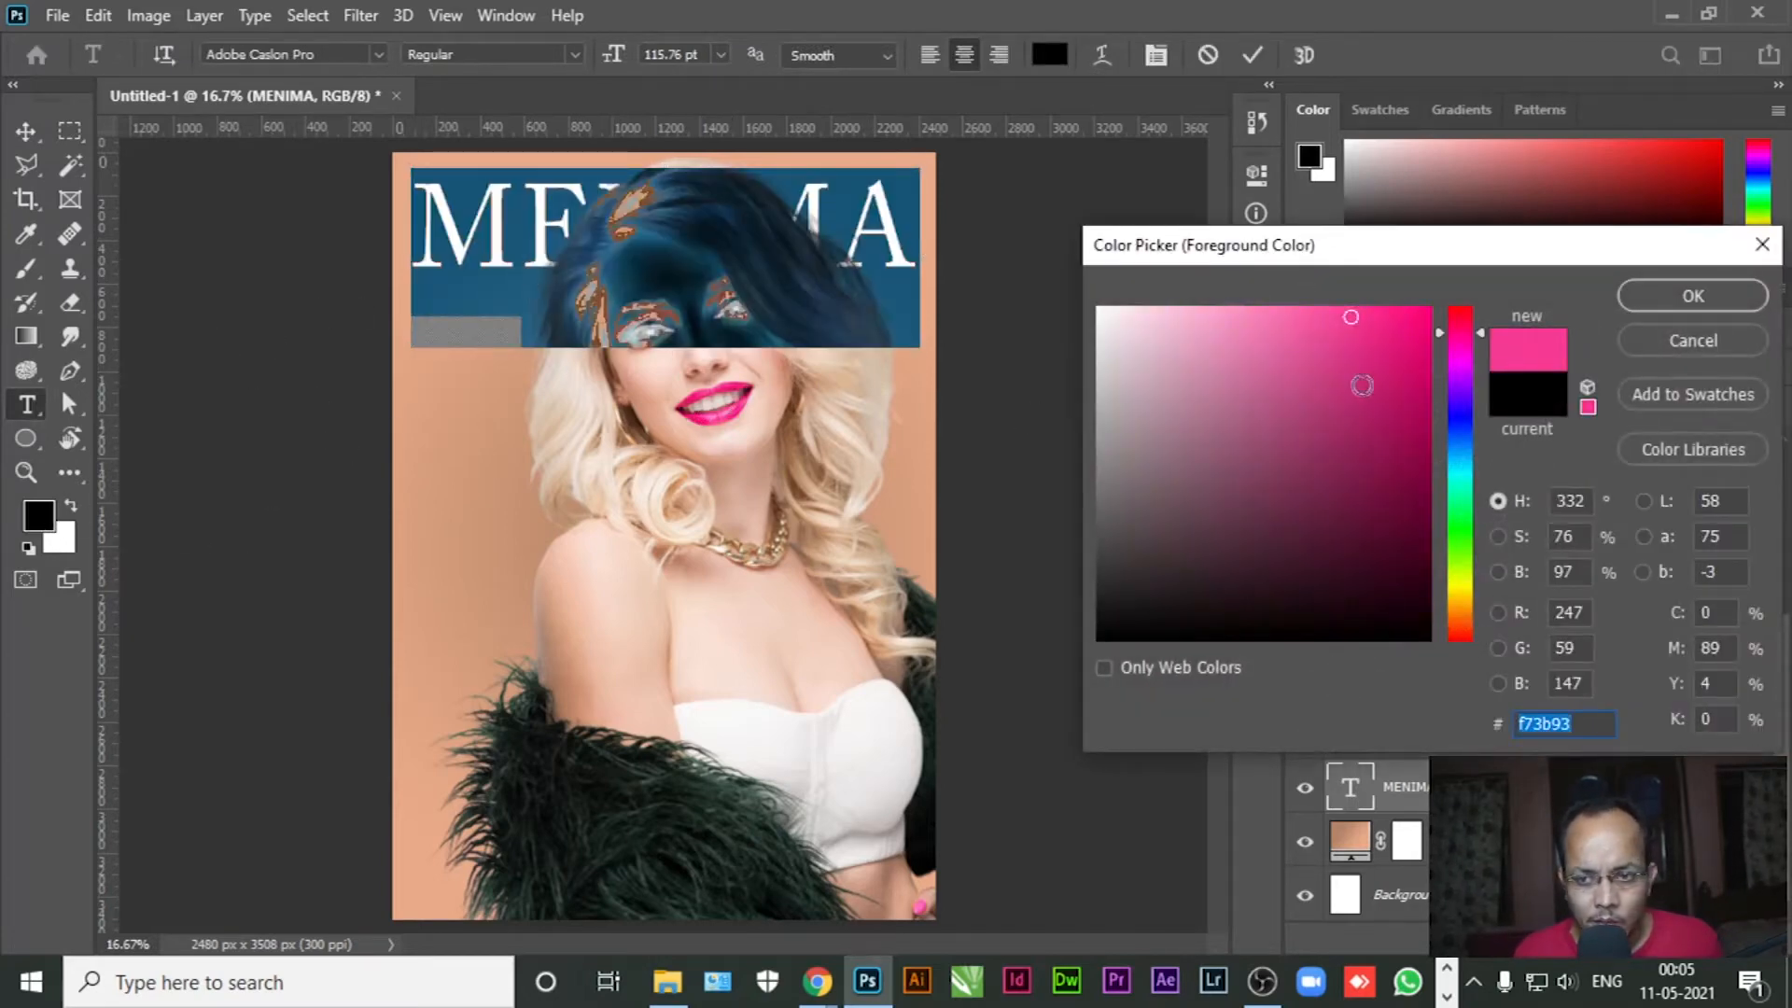
pyautogui.moveTo(1380, 408); pyautogui.dragTo(1393, 533)
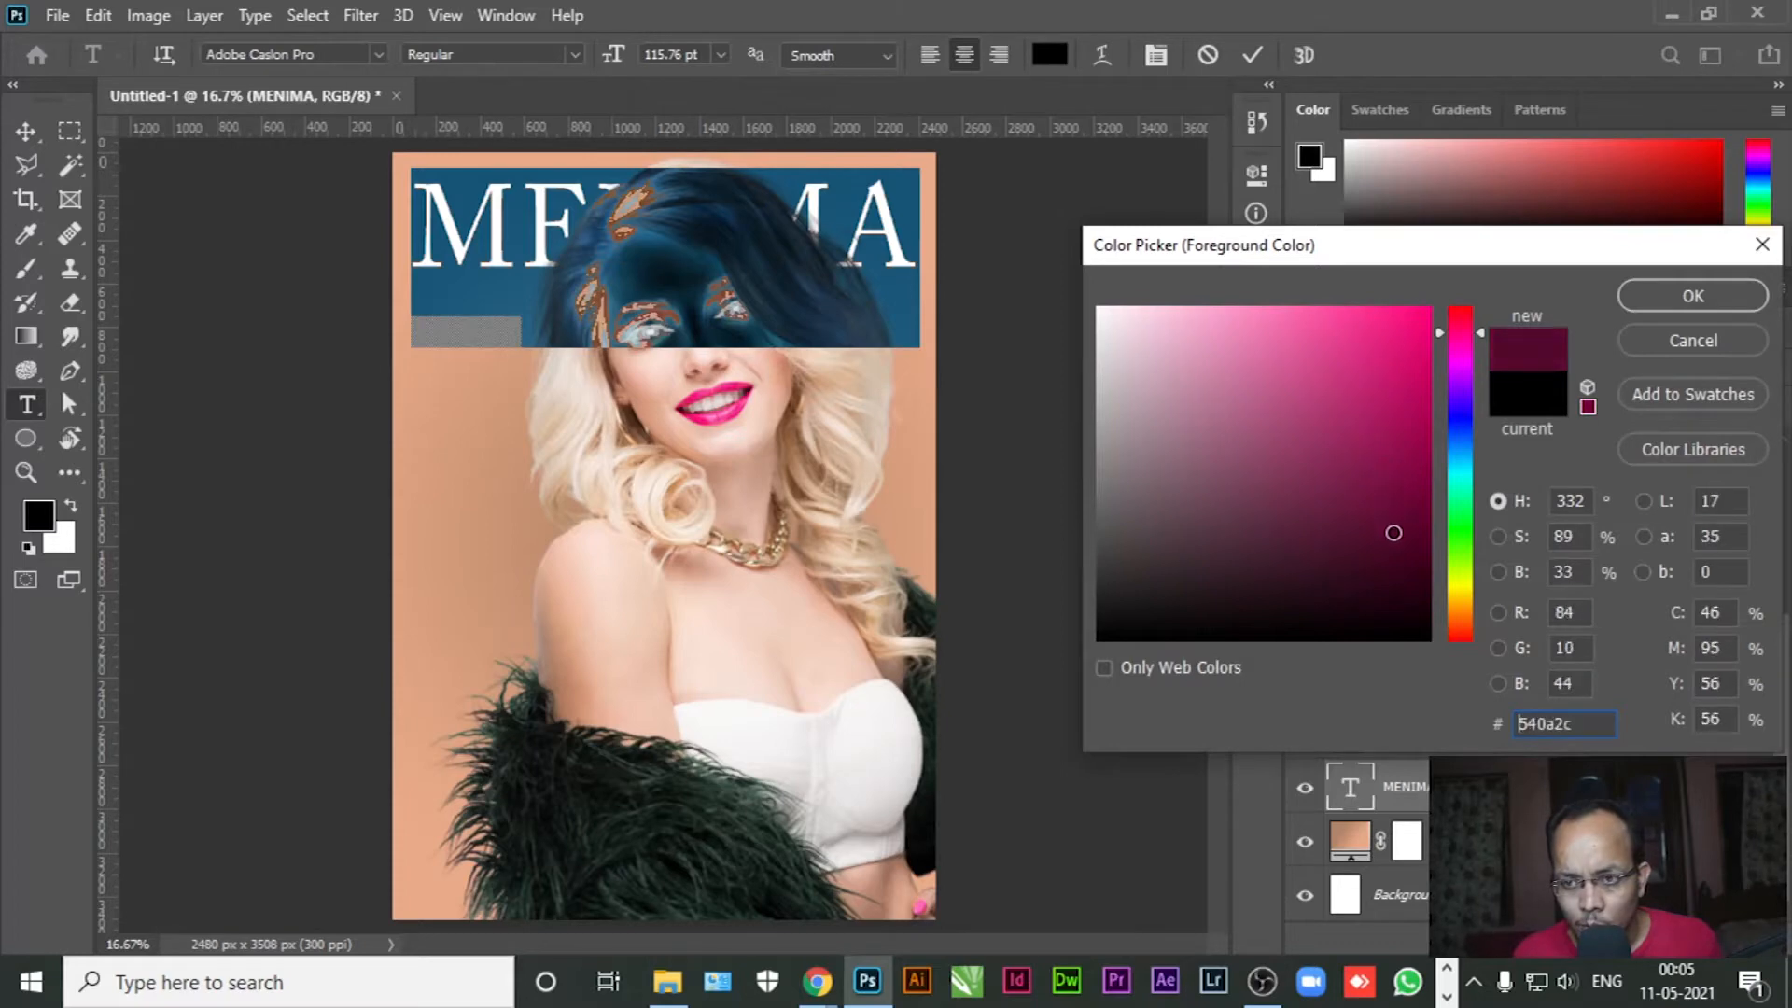
pyautogui.click(1653, 297)
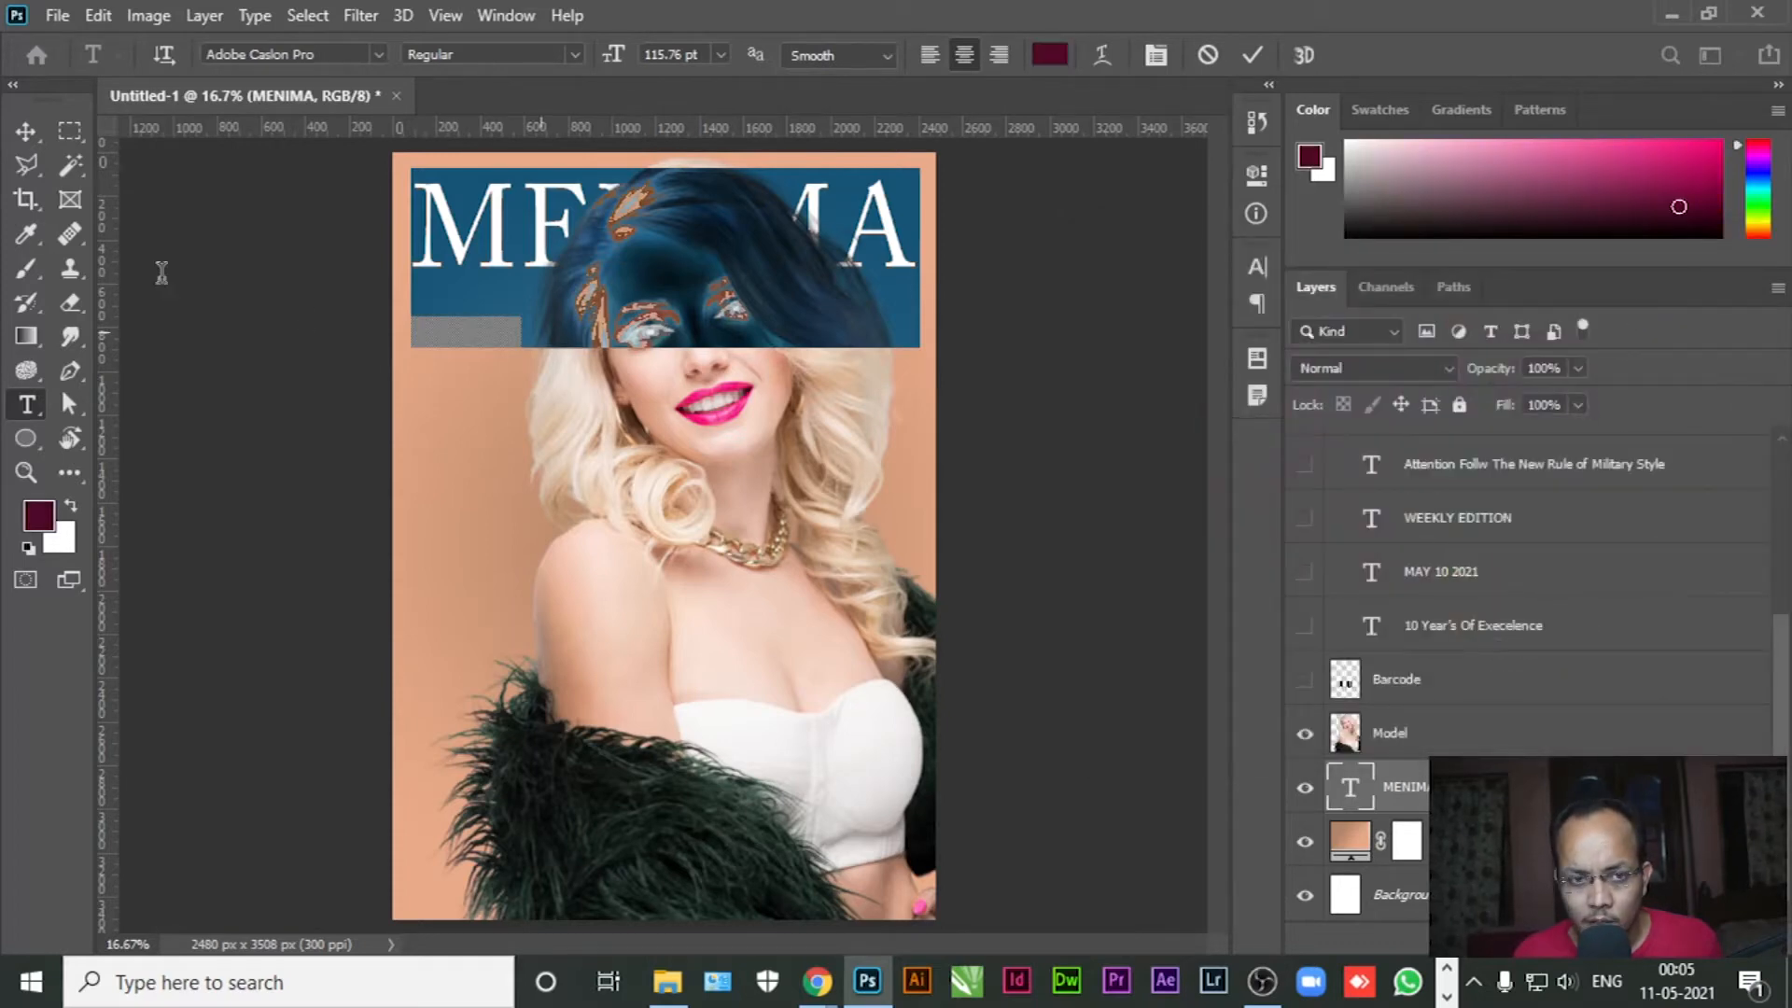
pyautogui.click(26, 138)
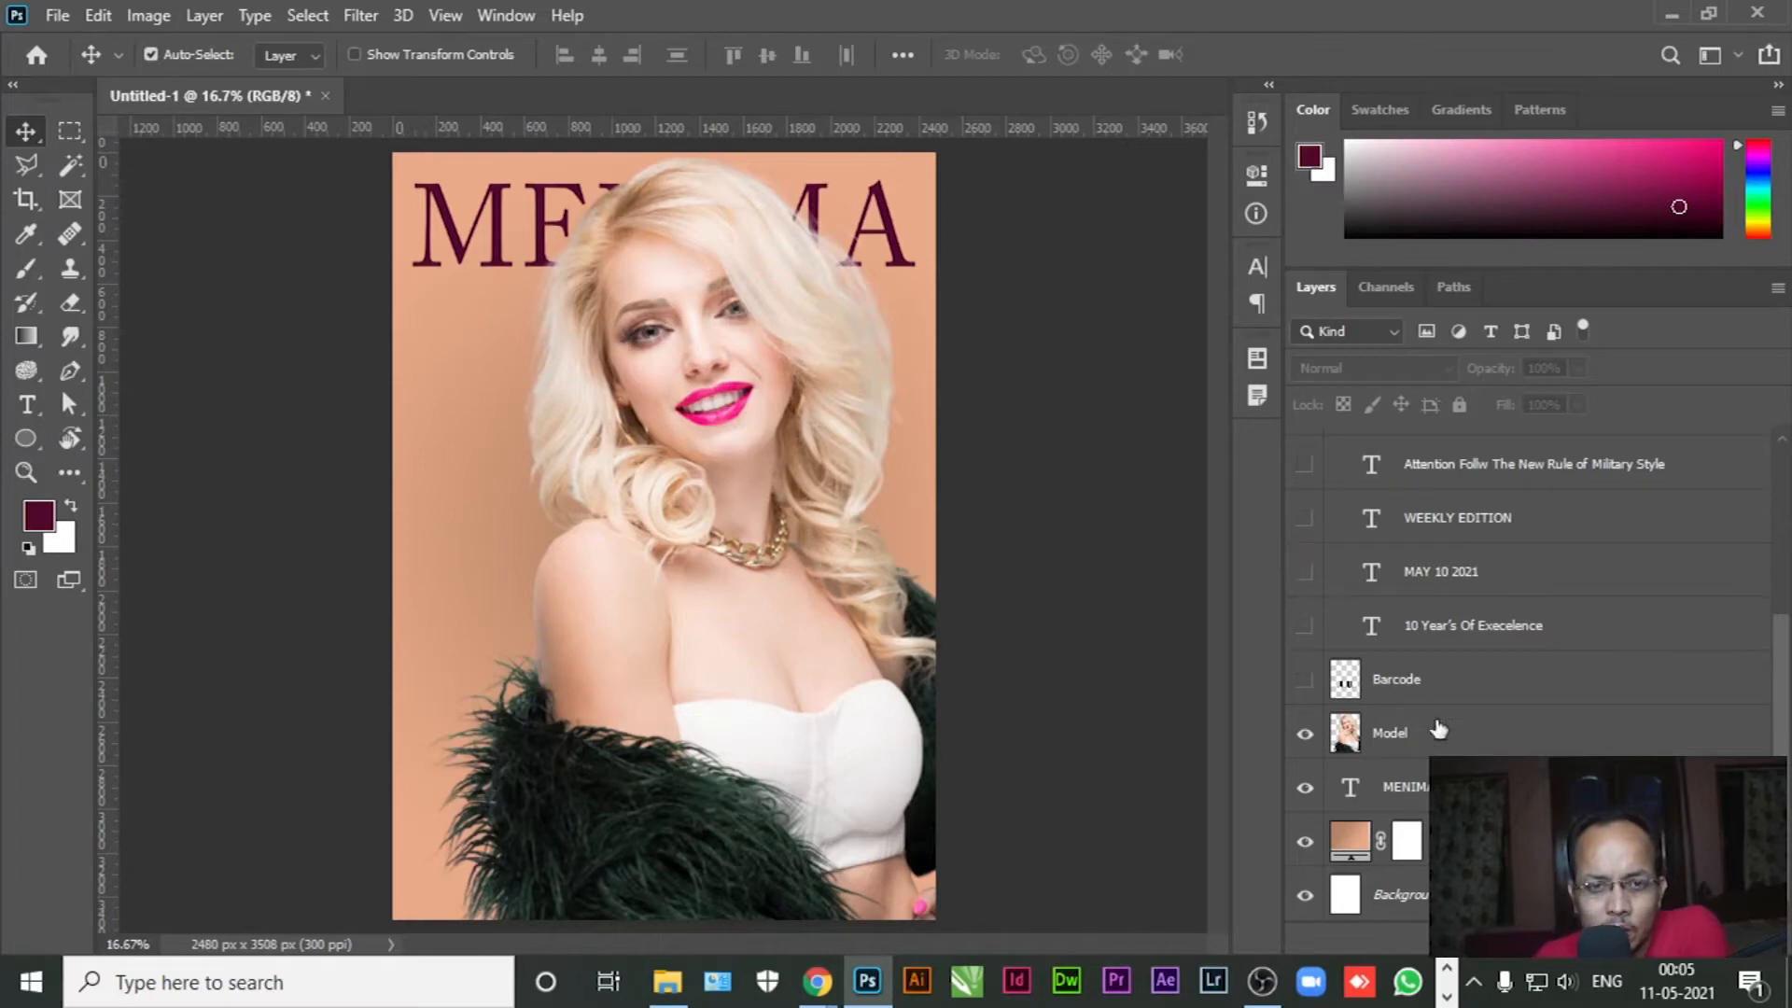
pyautogui.click(1418, 736)
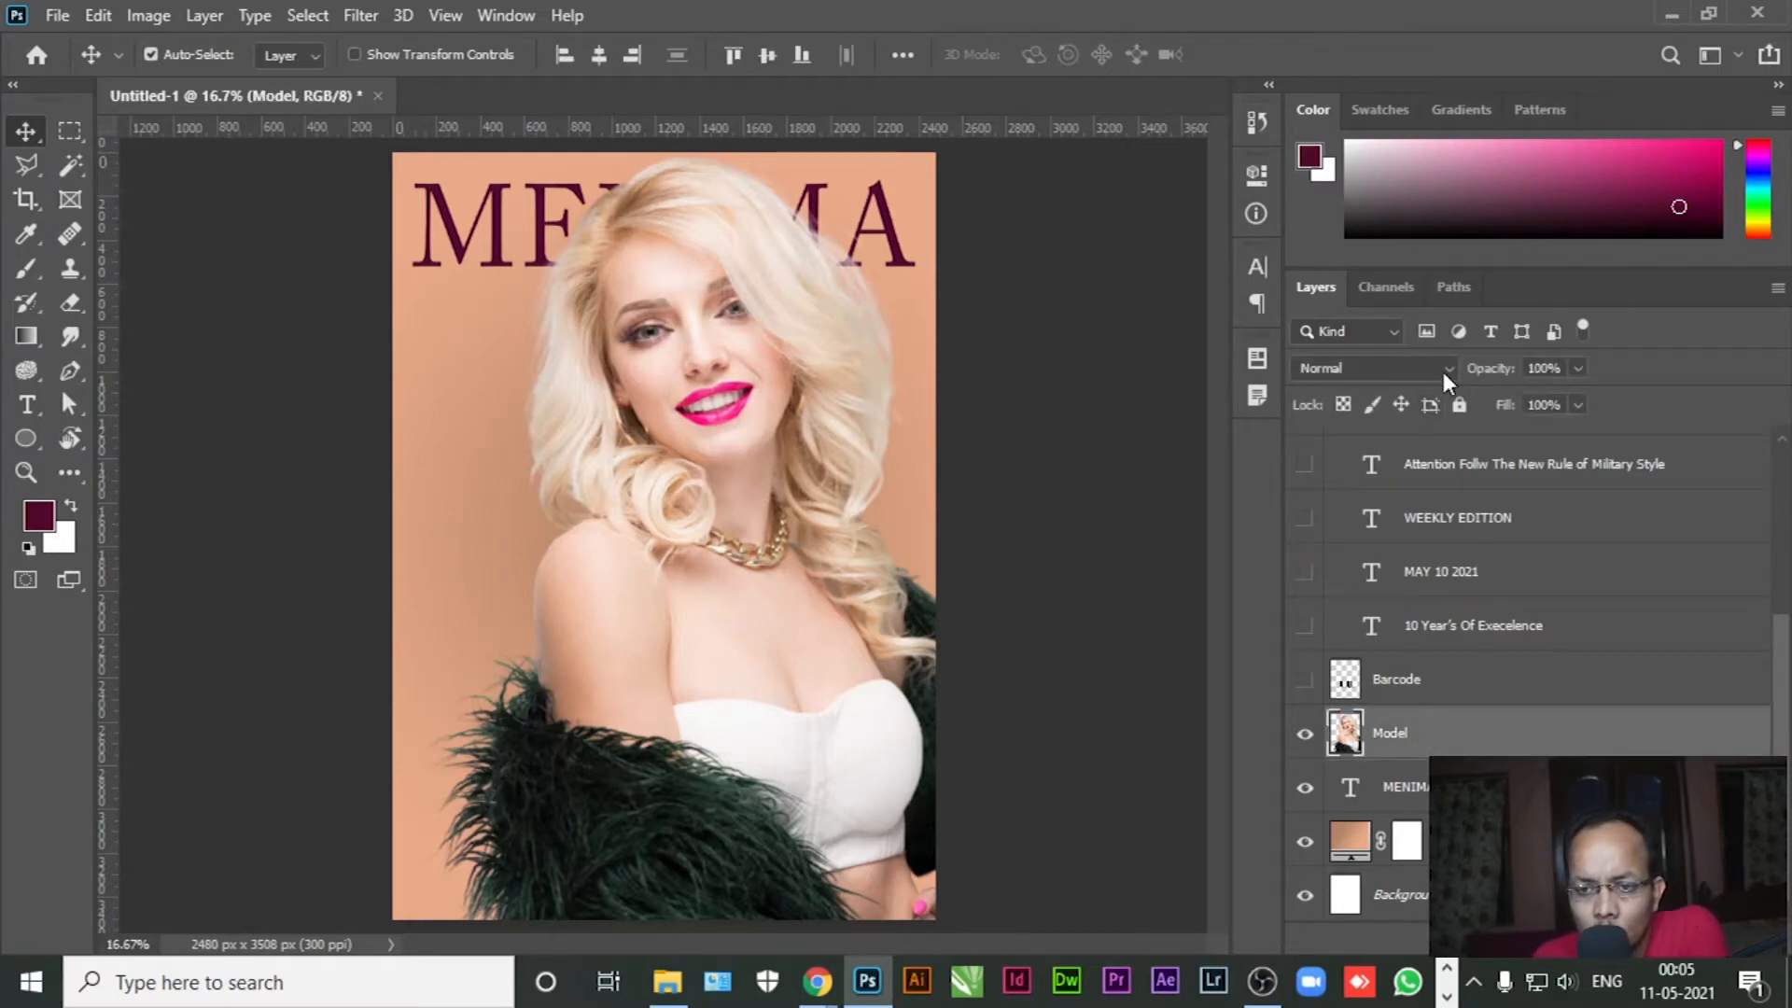
pyautogui.click(1443, 372)
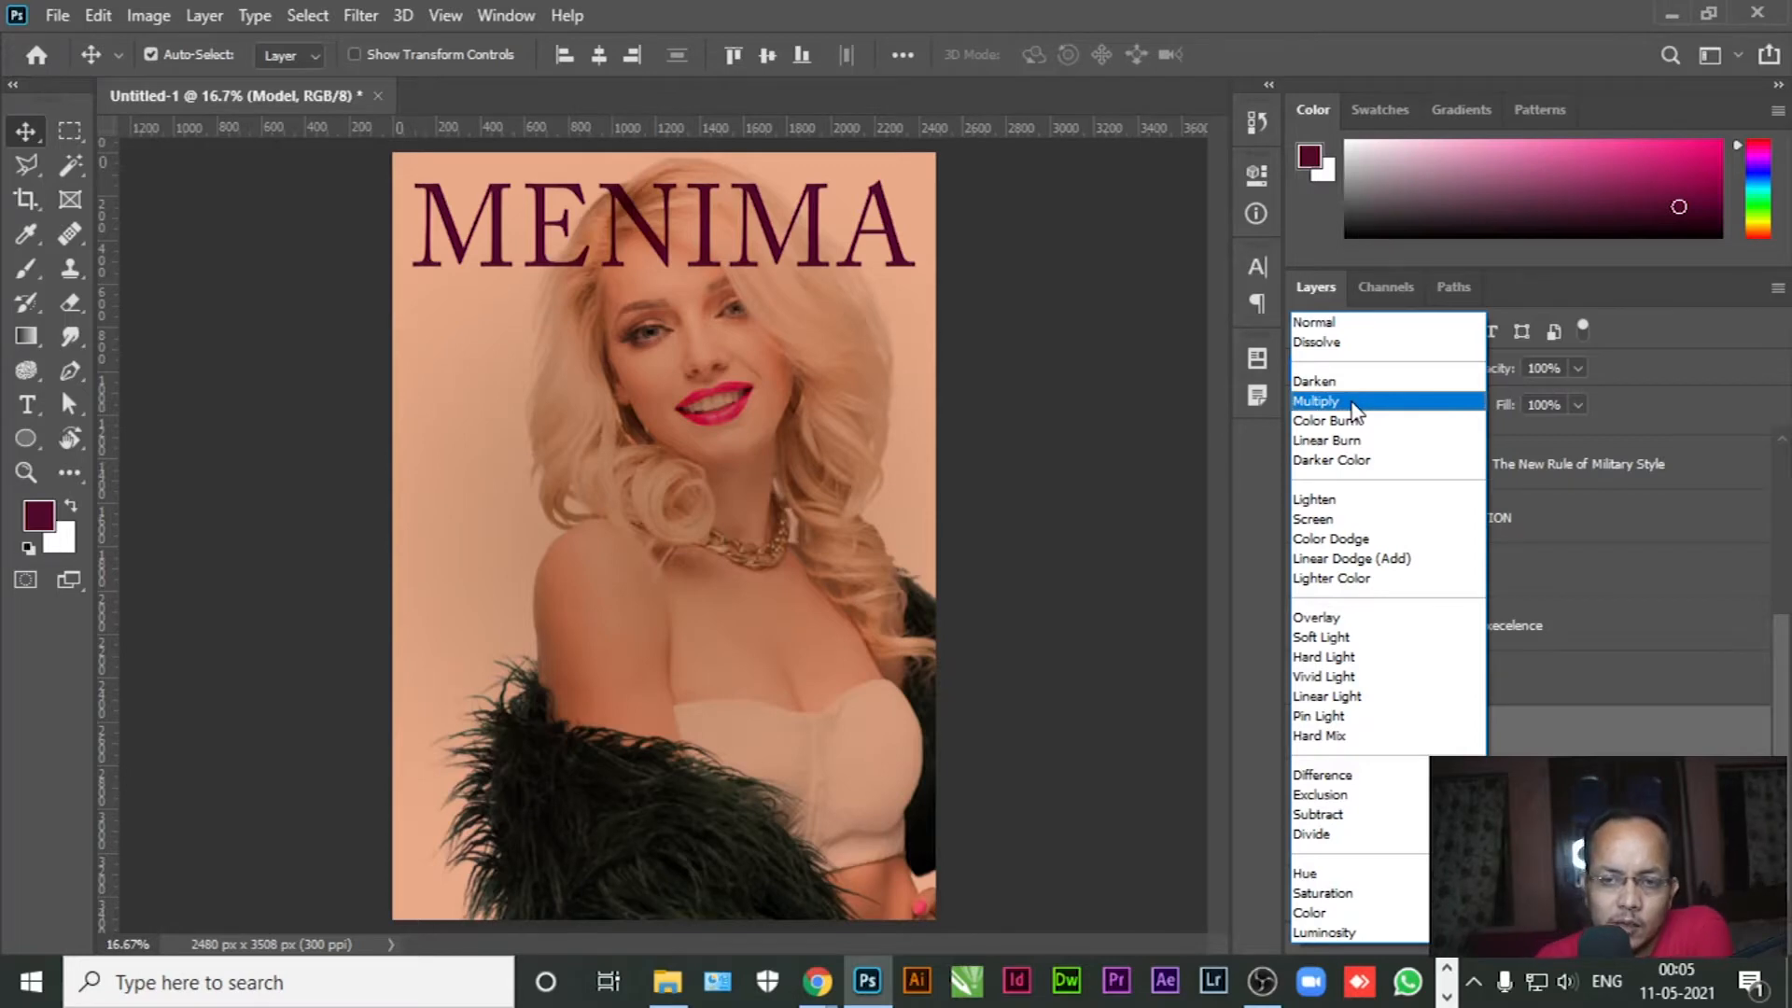
pyautogui.click(1344, 324)
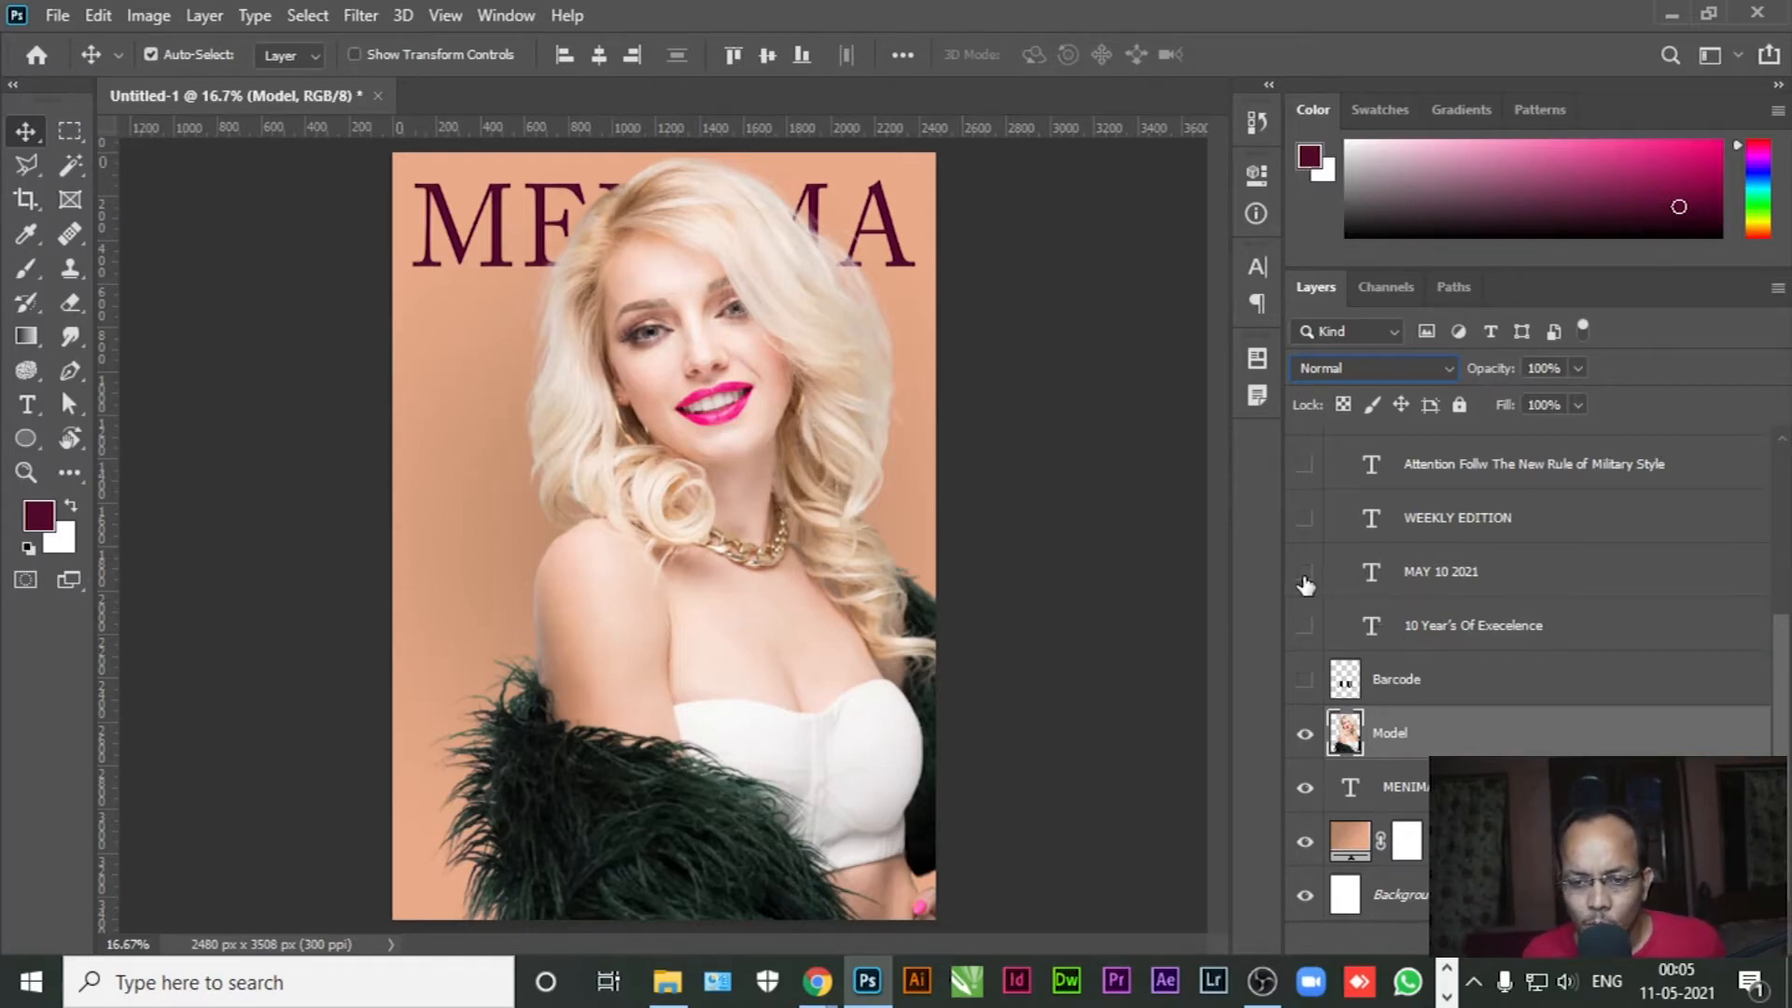
# Show the MAY 10 2021 date and change it to Regular weight
pyautogui.click(1305, 579)
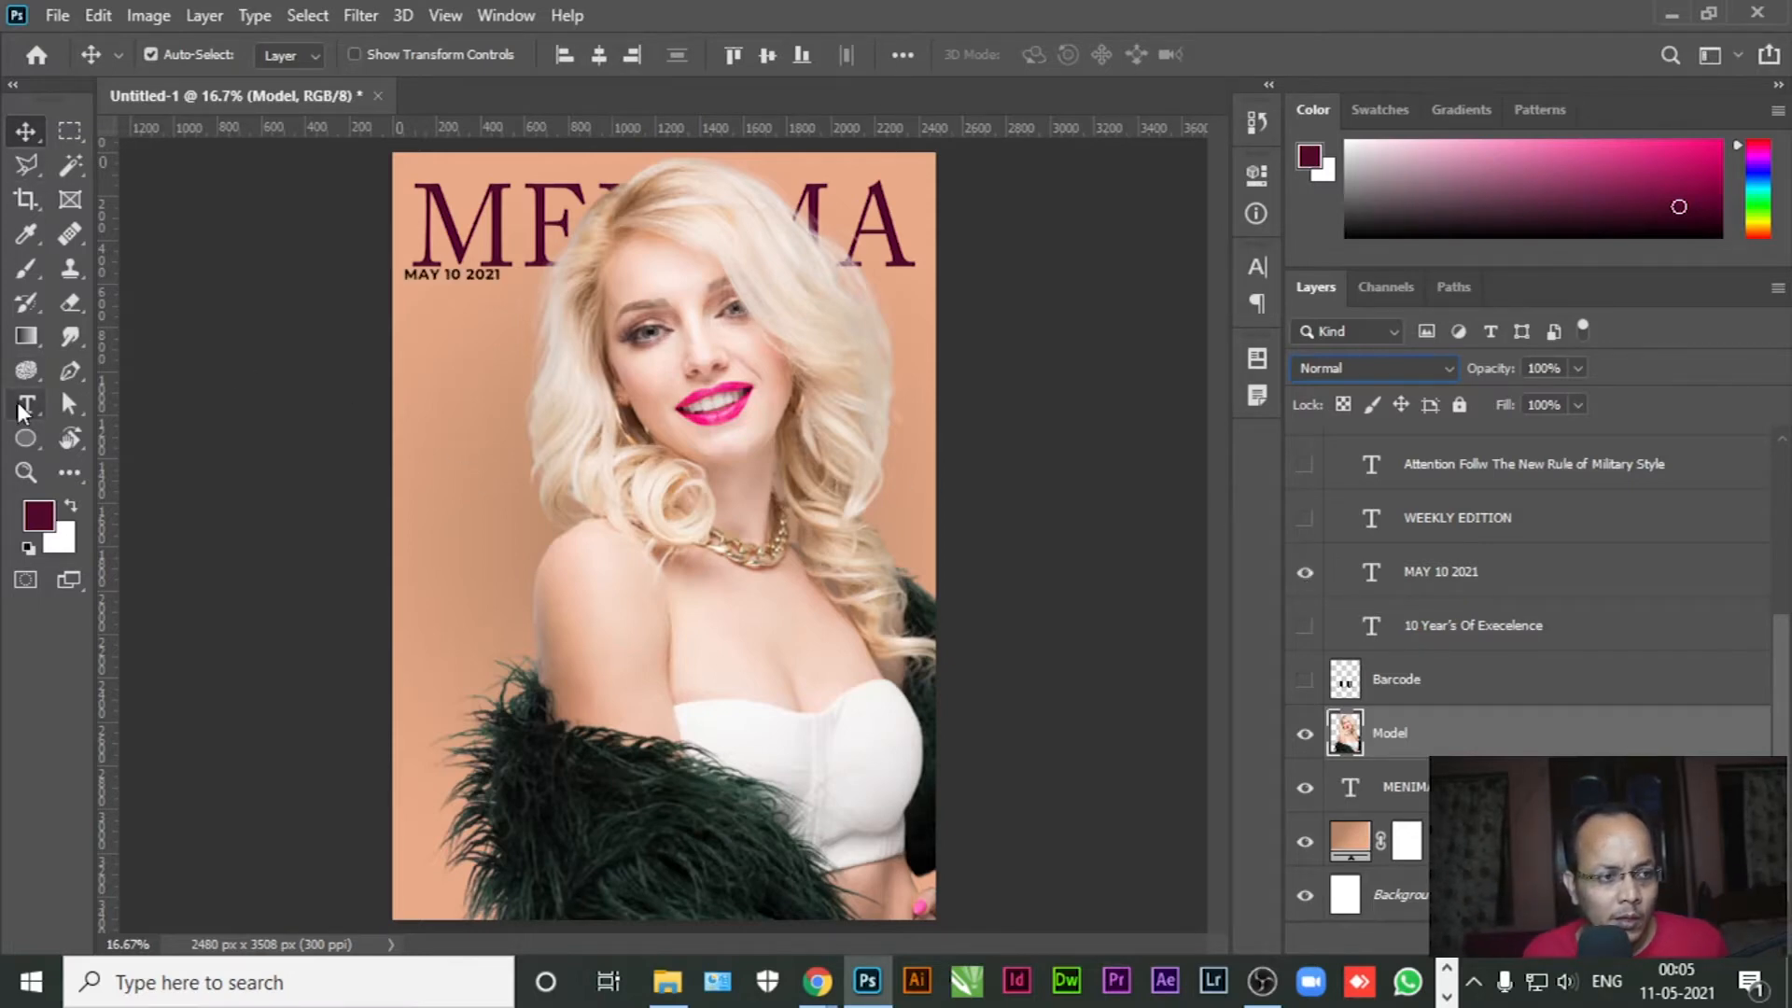
pyautogui.click(26, 404)
pyautogui.click(468, 273)
pyautogui.tripleClick(468, 274)
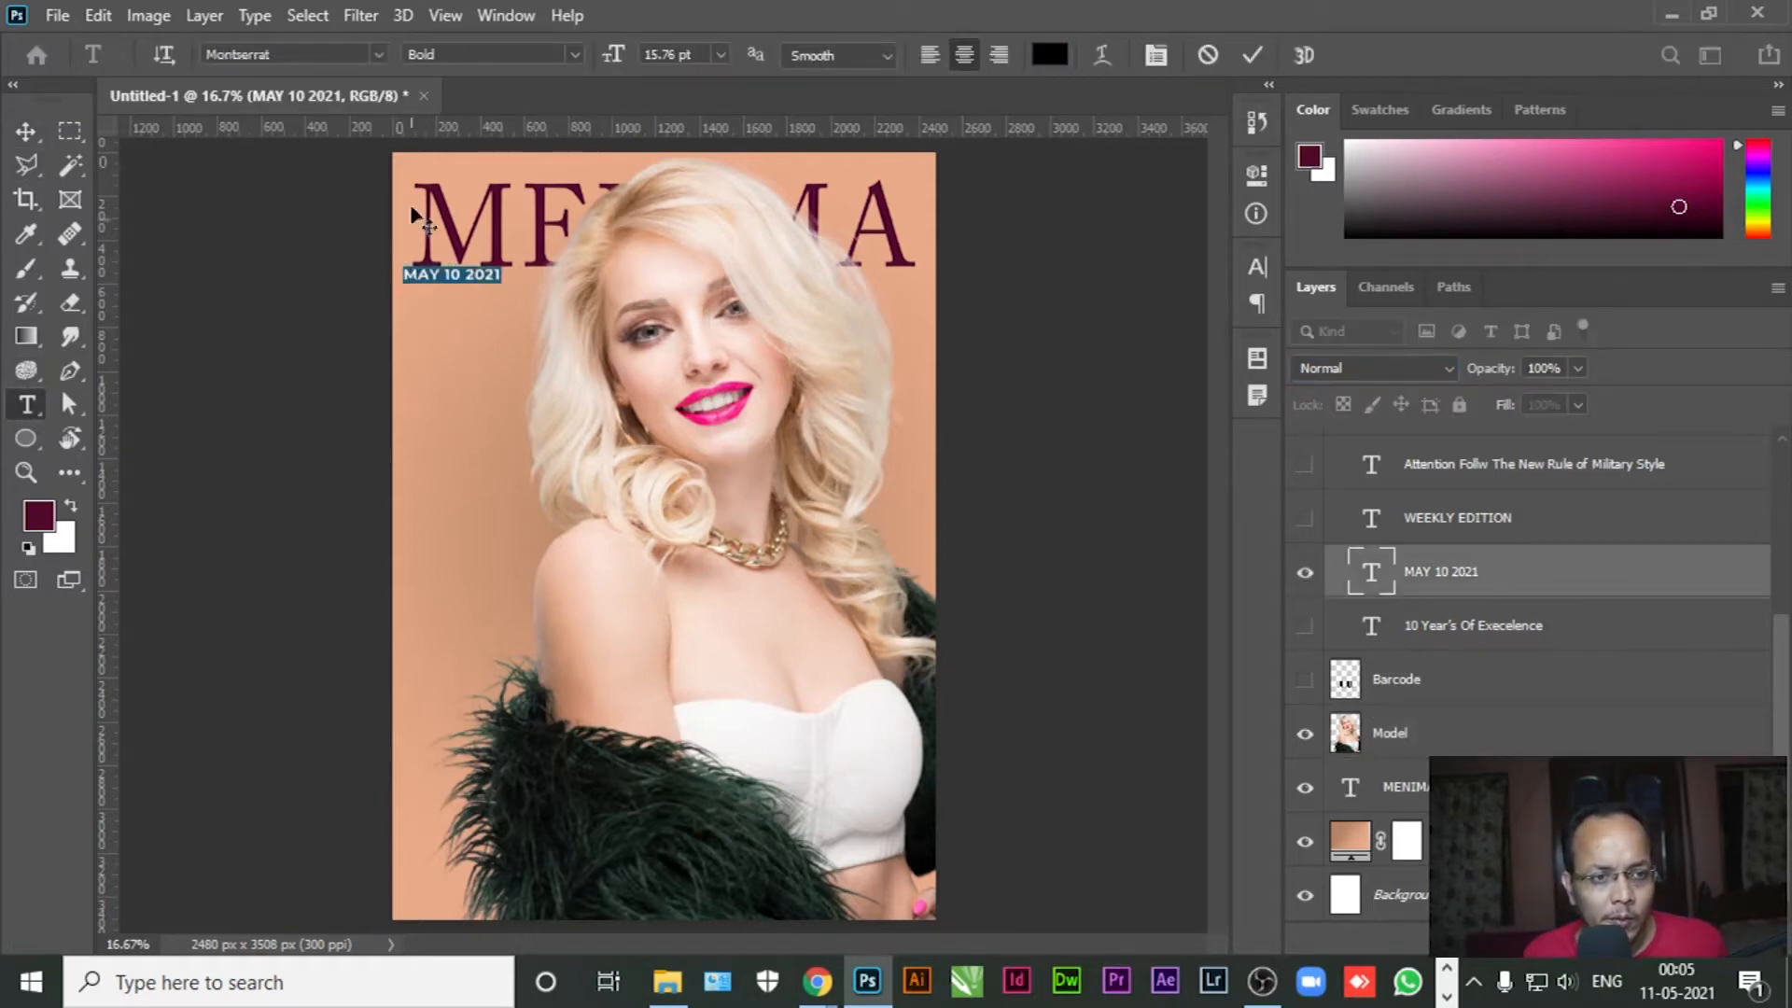
pyautogui.click(561, 53)
pyautogui.click(480, 202)
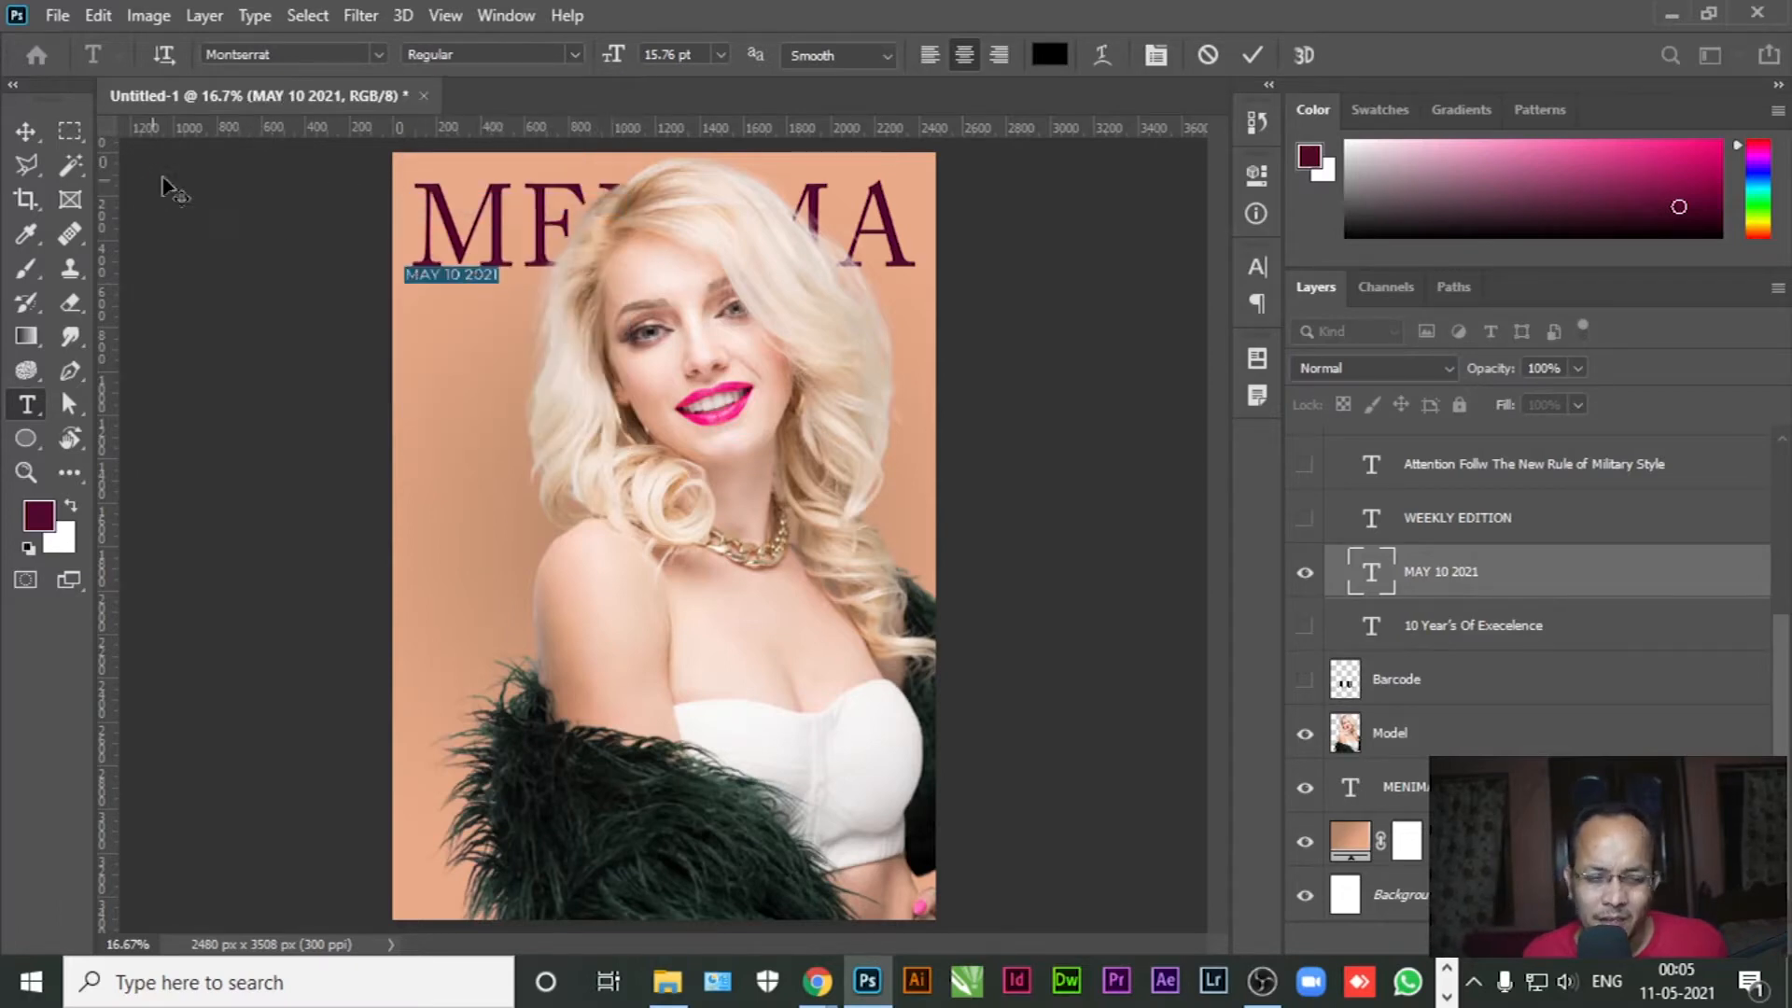
pyautogui.click(25, 131)
# Add vertical guides about 108 px from the left edge and near the right edge
pyautogui.scroll(5, 414, 239)
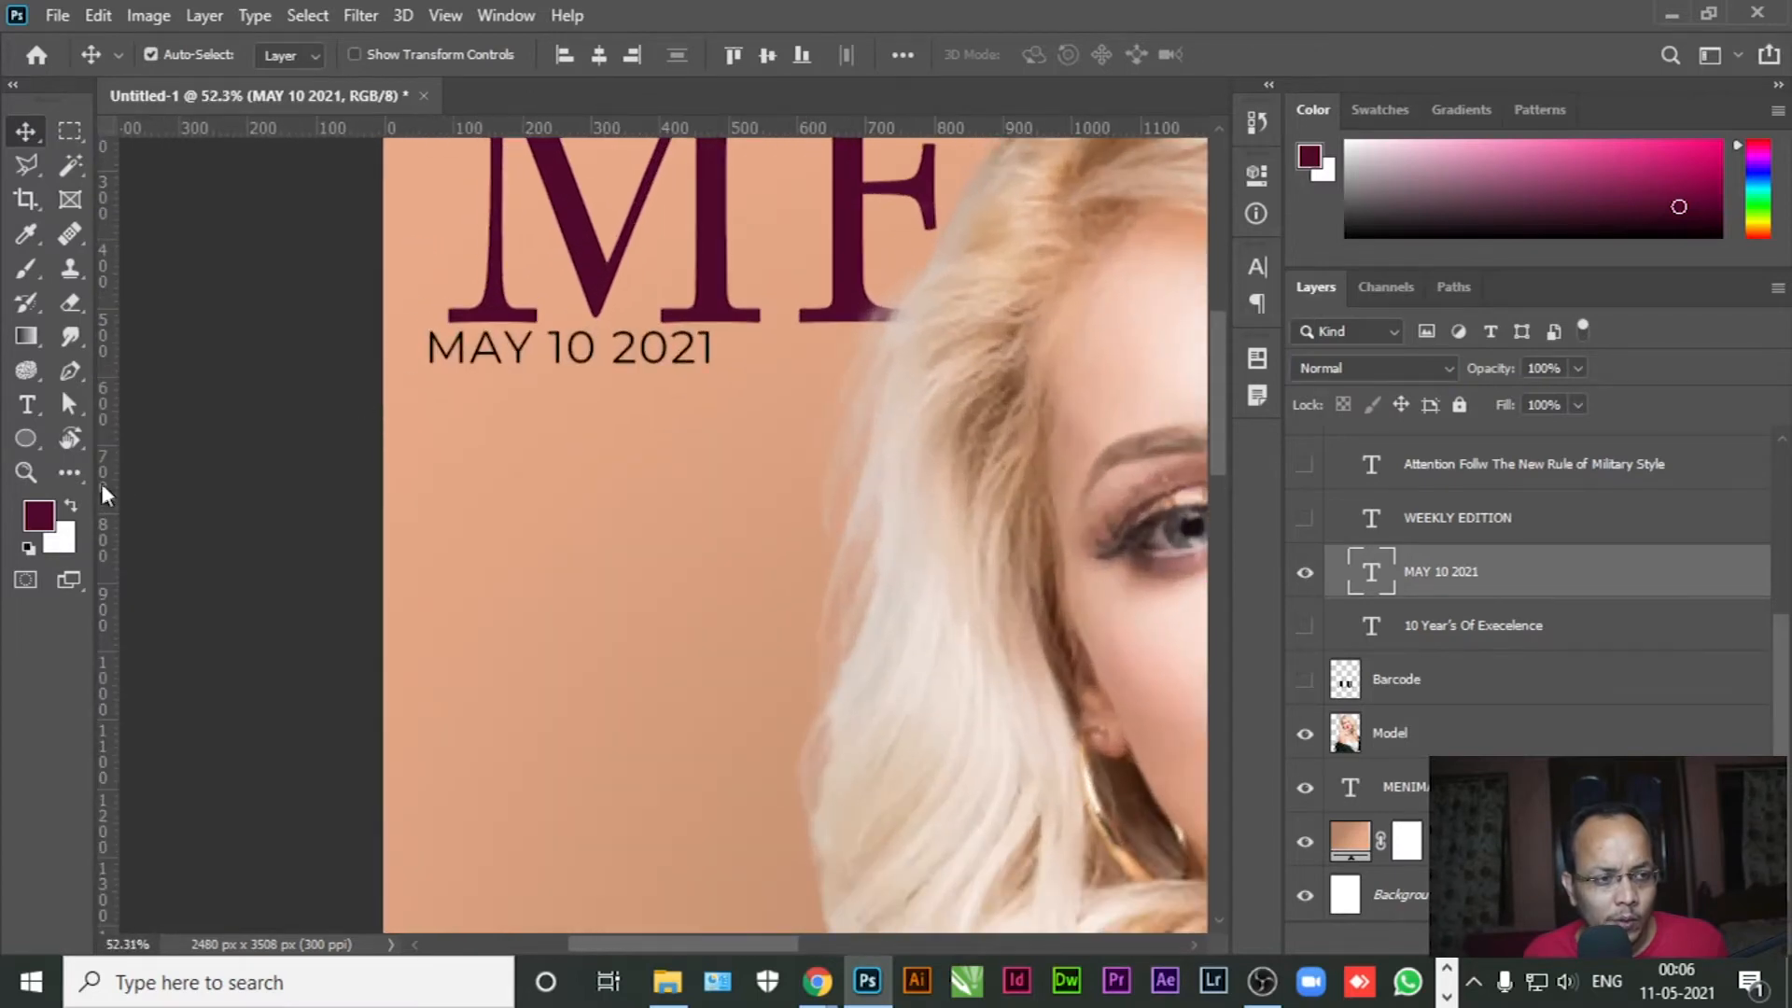
pyautogui.moveTo(104, 478); pyautogui.dragTo(449, 468)
pyautogui.scroll(-5, 474, 431)
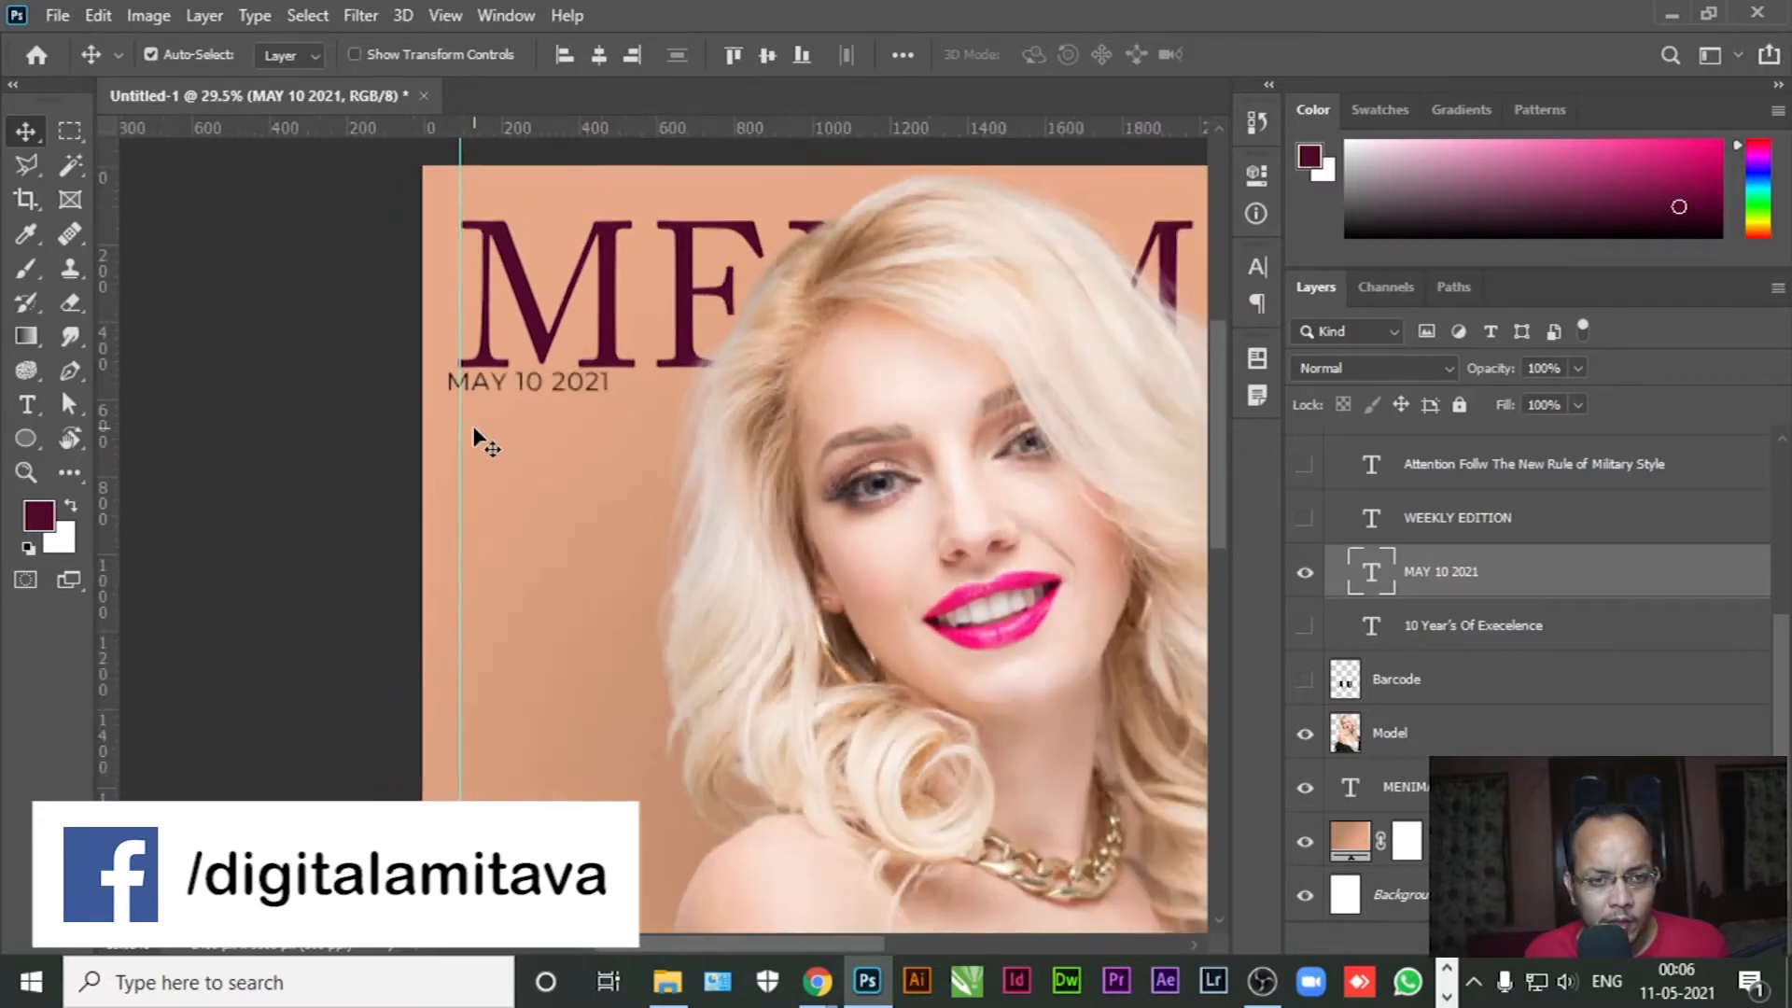
pyautogui.moveTo(117, 563); pyautogui.dragTo(1130, 551)
pyautogui.scroll(7, 1122, 362)
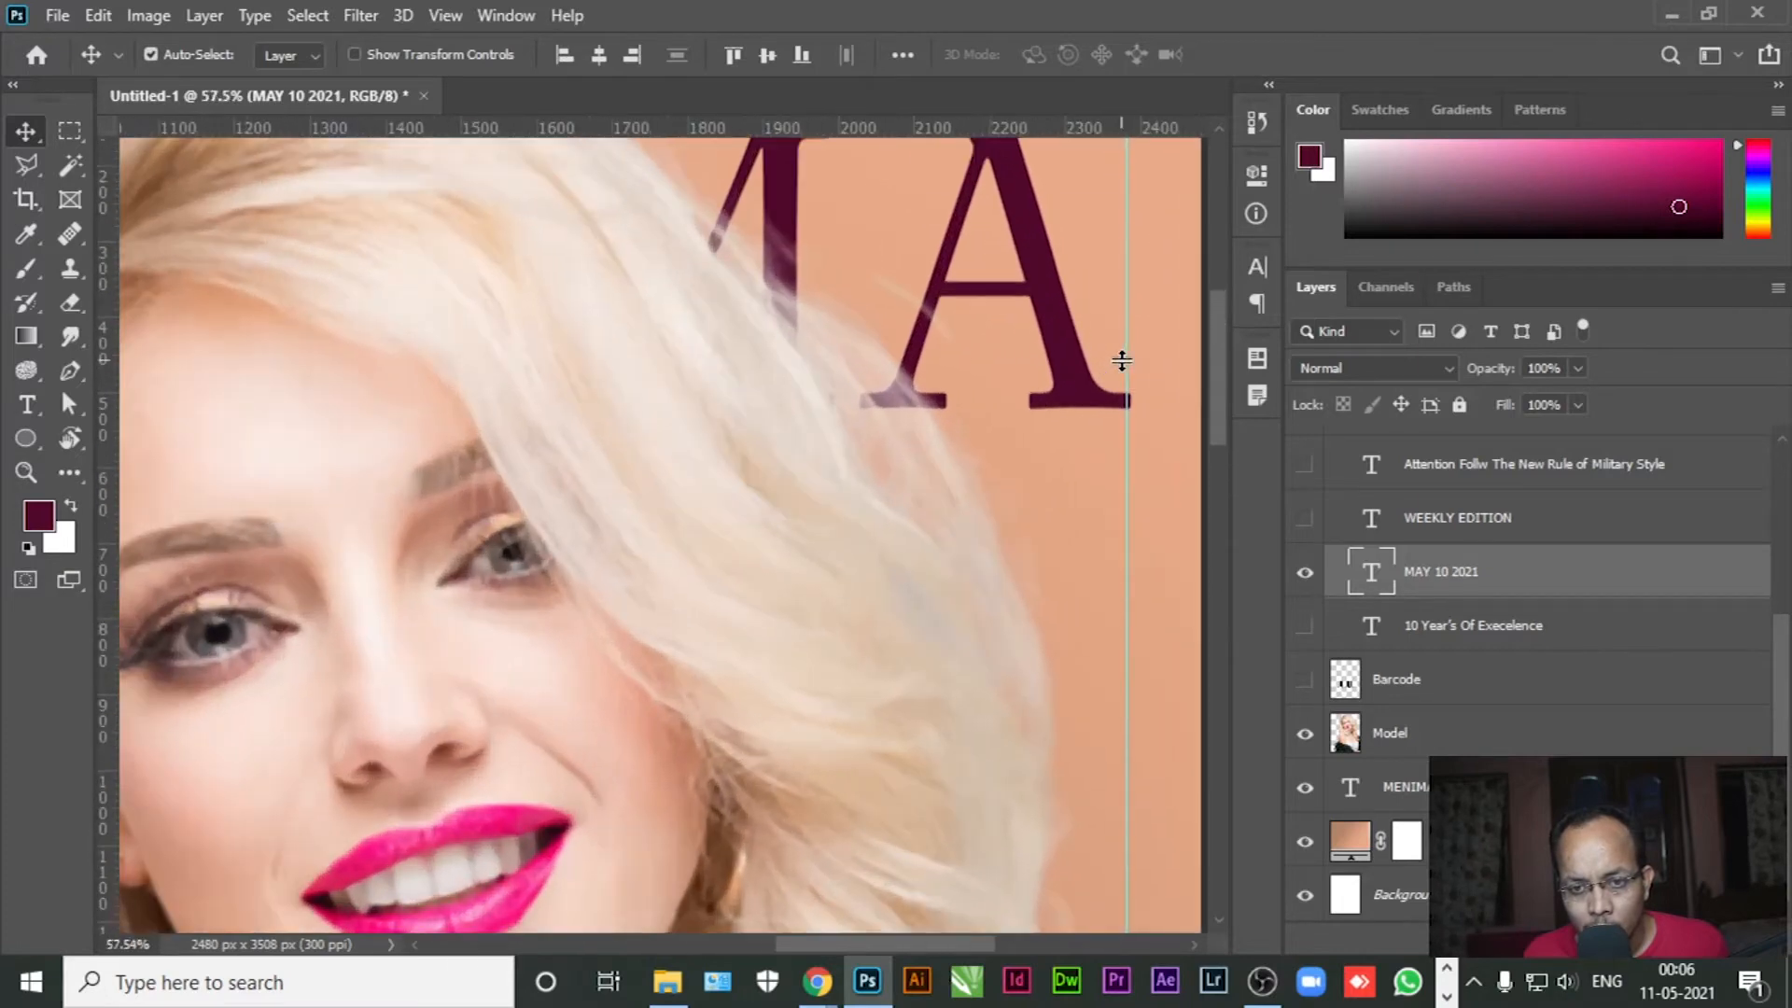
pyautogui.moveTo(1126, 366); pyautogui.dragTo(1131, 370)
# Nudge the MAY 10 2021 date right onto the left guide and show the WEEKLY EDITION layer
pyautogui.scroll(-6, 1094, 451)
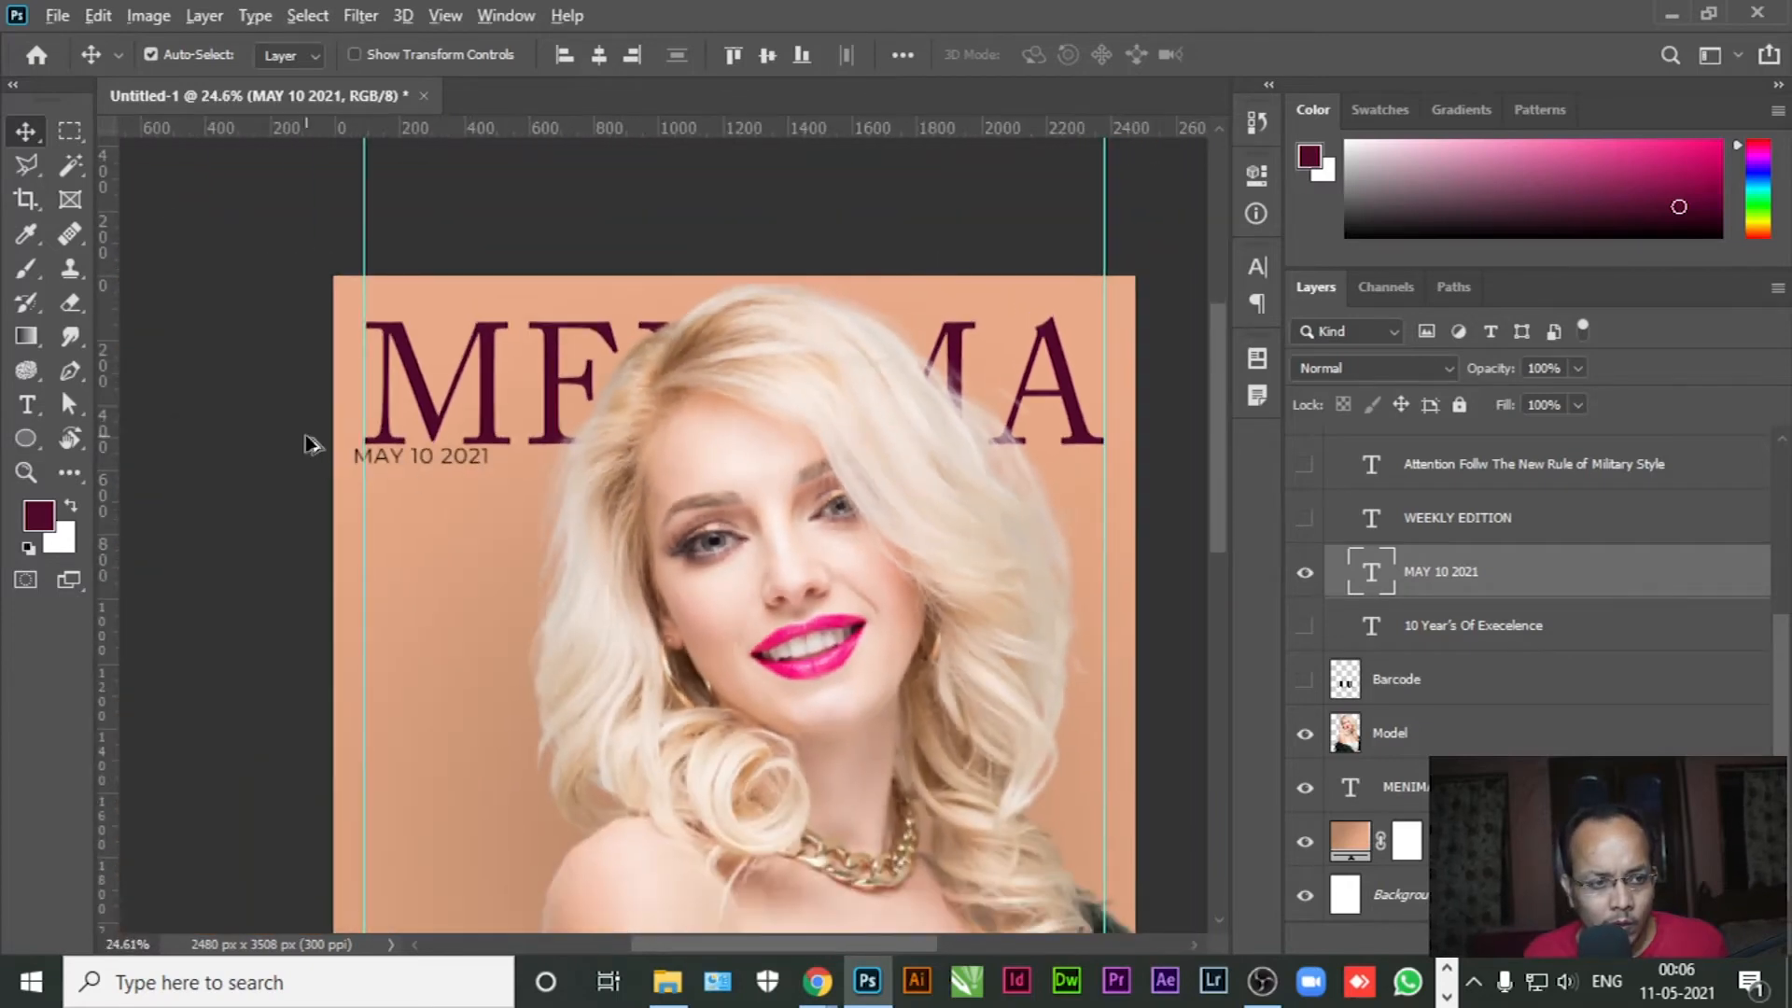
pyautogui.scroll(3, 308, 444)
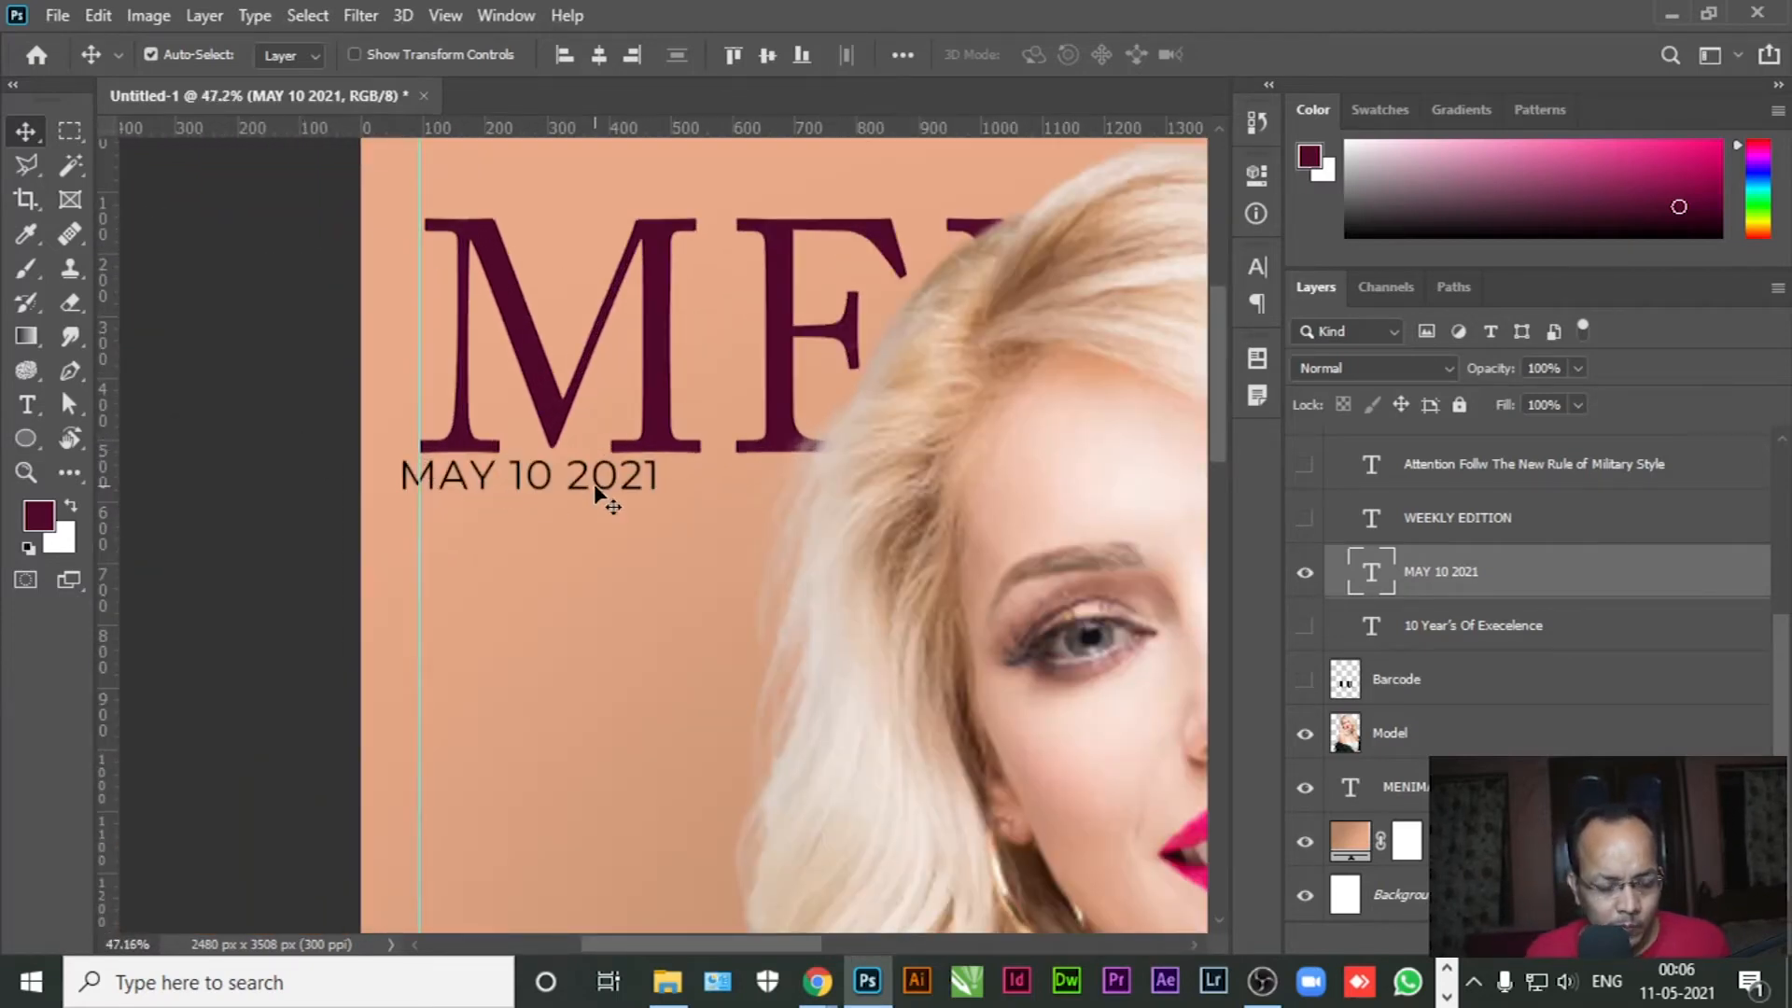
pyautogui.press('Right')
pyautogui.press('Right')
pyautogui.press('Right')
pyautogui.press('Right')
pyautogui.press('Right')
pyautogui.press('Right')
pyautogui.press('Right')
pyautogui.press('Right')
pyautogui.press('Right')
pyautogui.press('Right')
pyautogui.press('Right')
pyautogui.press('Right')
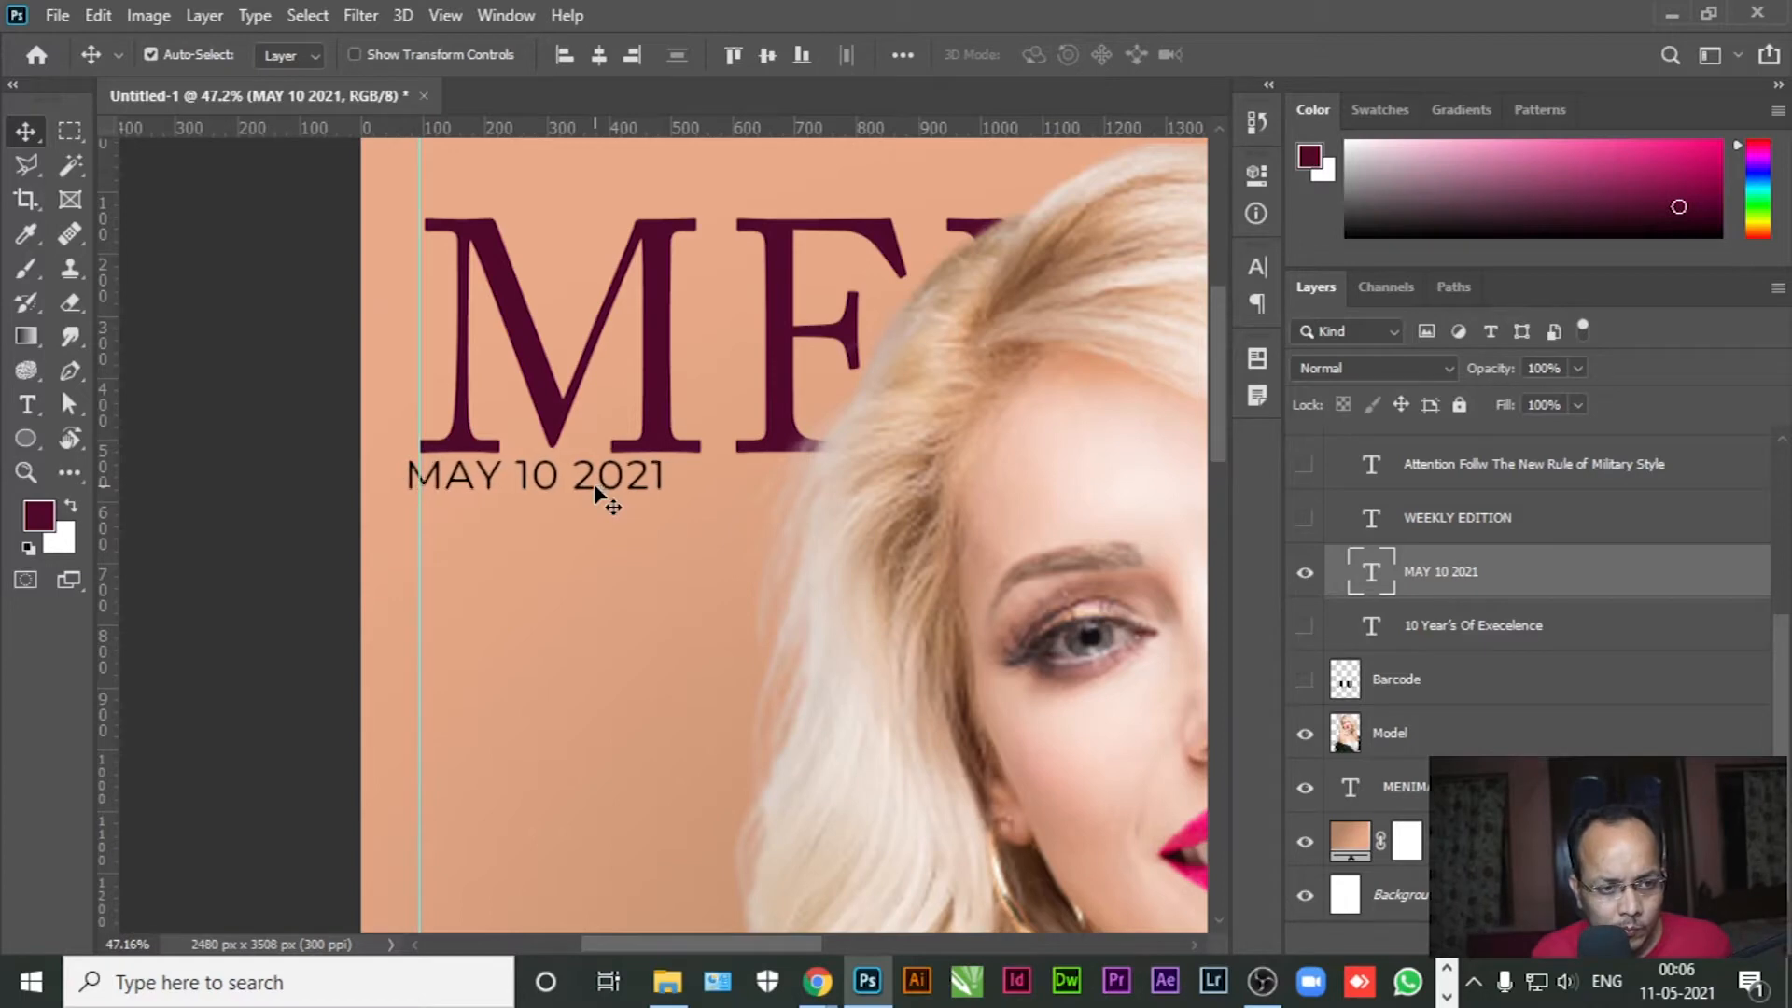
pyautogui.press('Right')
pyautogui.press('Right')
pyautogui.press('Right')
pyautogui.press('Right')
pyautogui.press('Right')
pyautogui.press('Right')
pyautogui.press('Right')
pyautogui.press('Right')
pyautogui.press('Right')
pyautogui.press('Right')
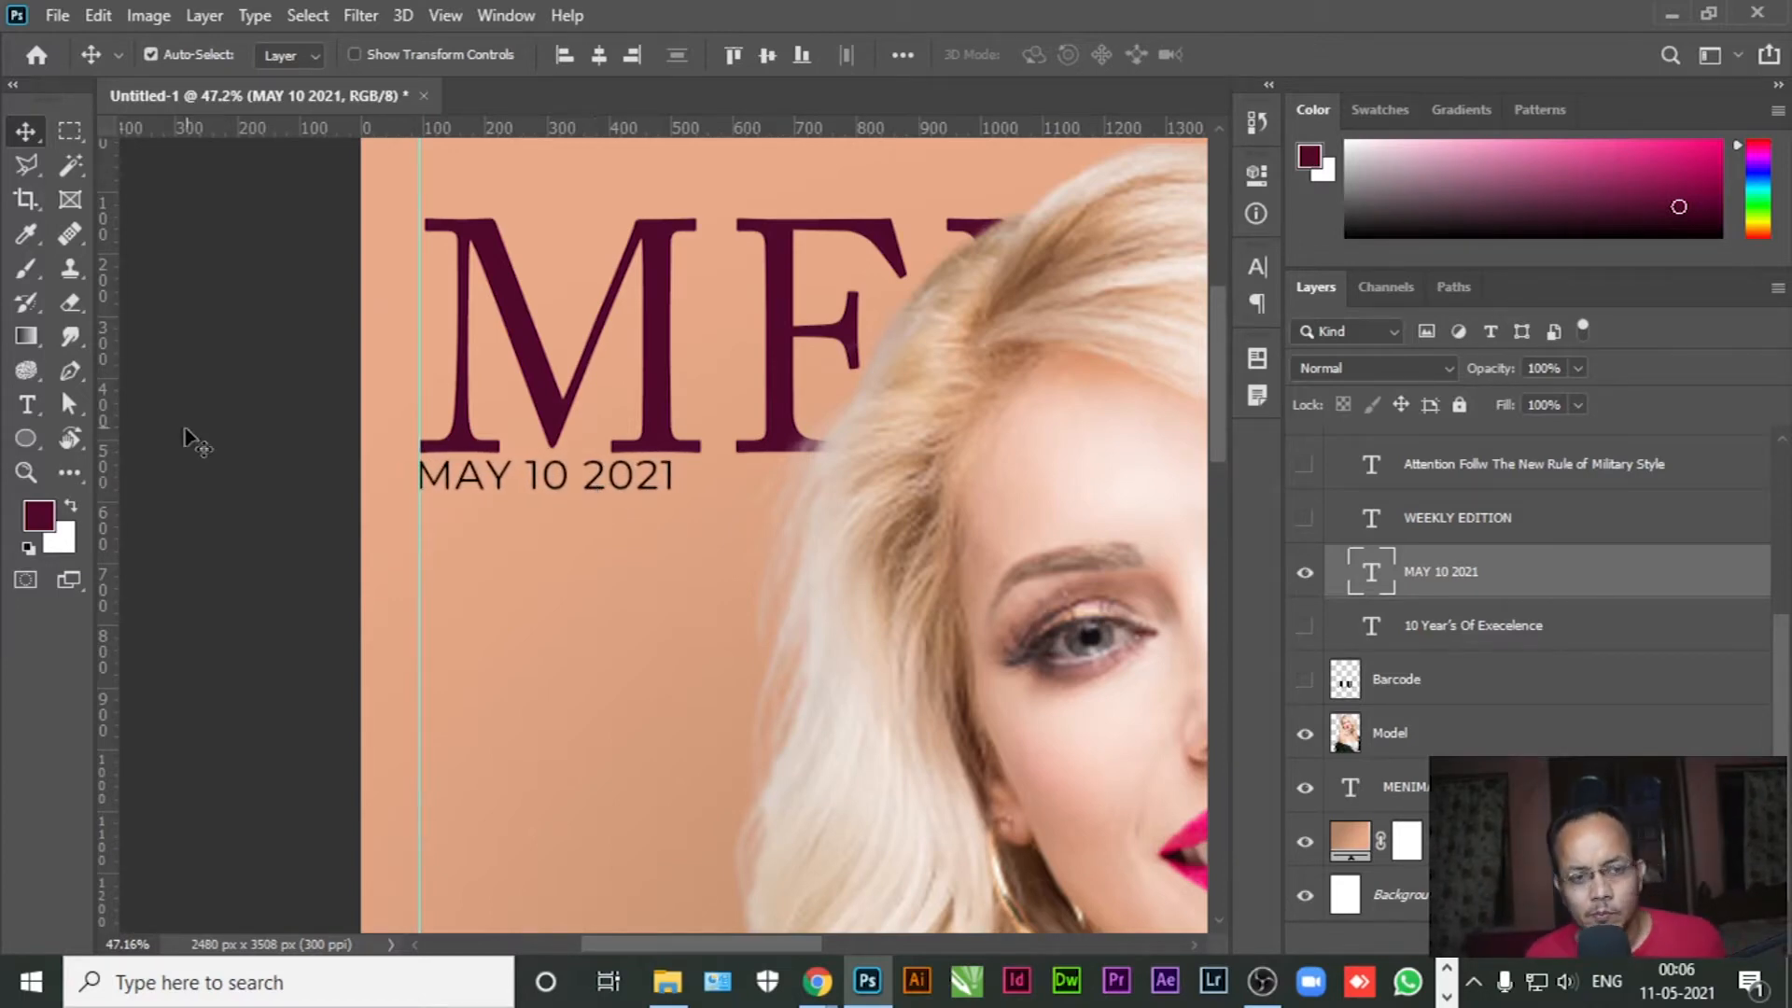
pyautogui.click(308, 425)
pyautogui.scroll(-1, 431, 342)
pyautogui.scroll(-3, 432, 342)
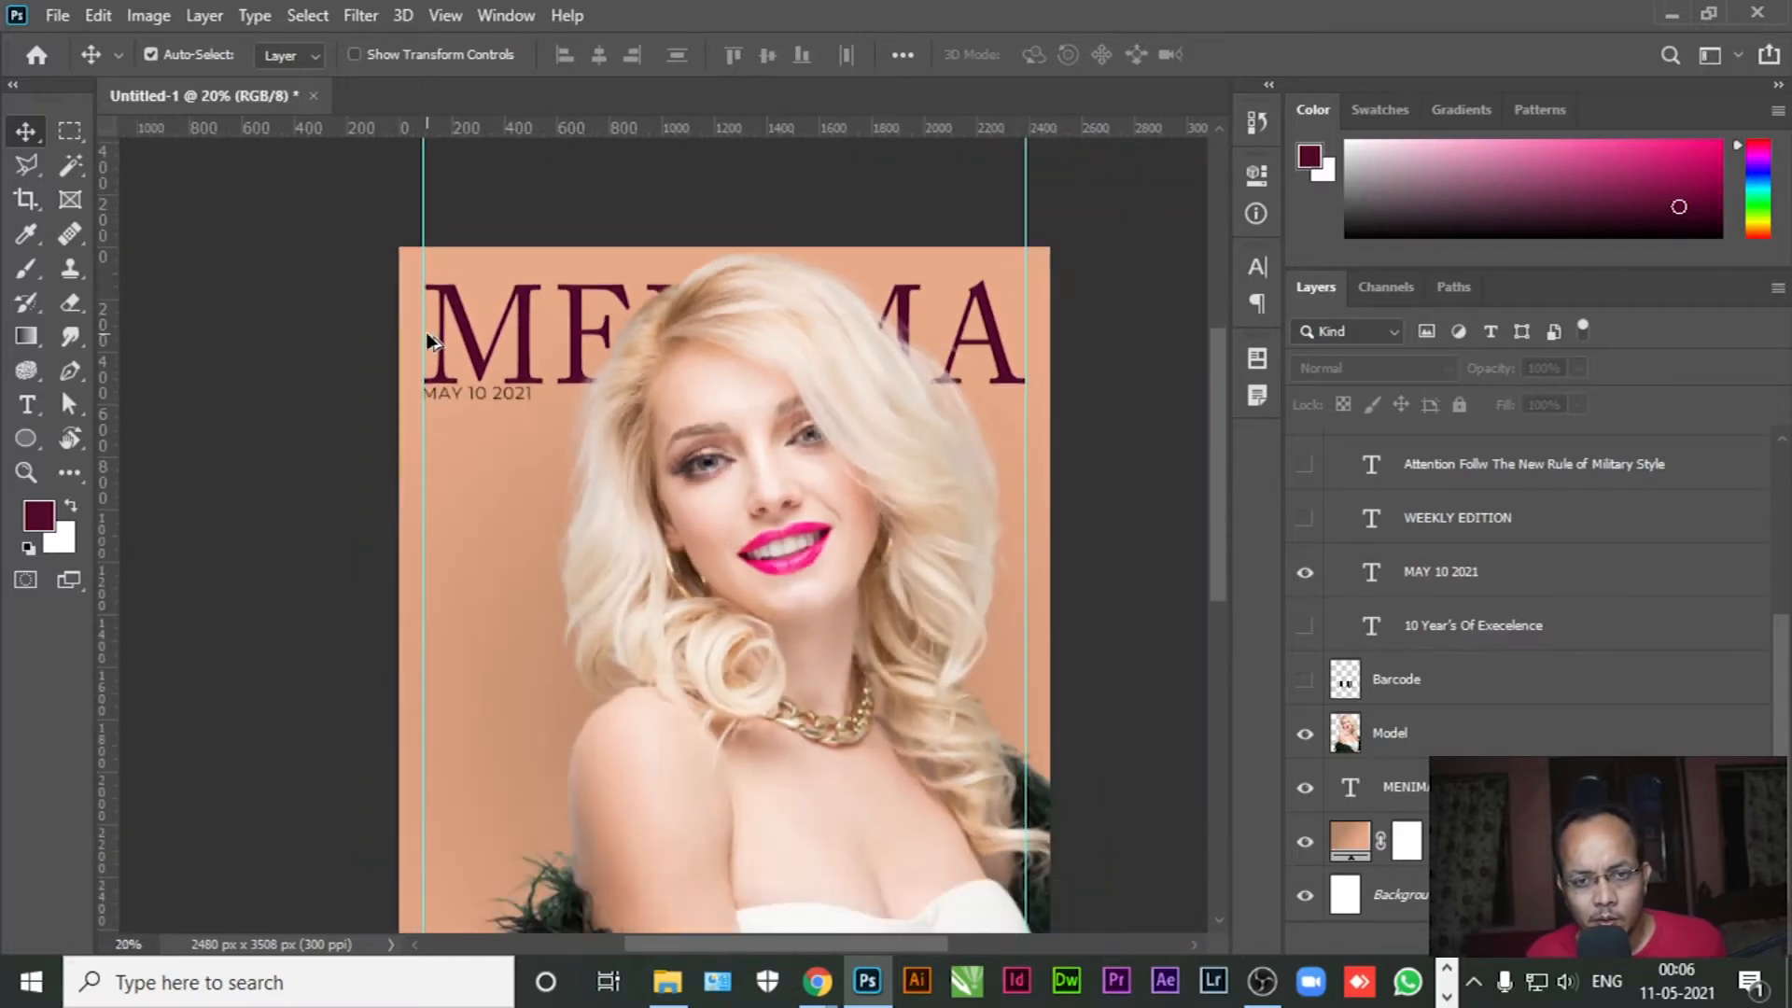
pyautogui.click(1304, 518)
# Shrink WEEKLY EDITION to 11.76 pt and move it to the top-right above MENIMA
pyautogui.click(26, 404)
pyautogui.click(513, 419)
pyautogui.tripleClick(512, 419)
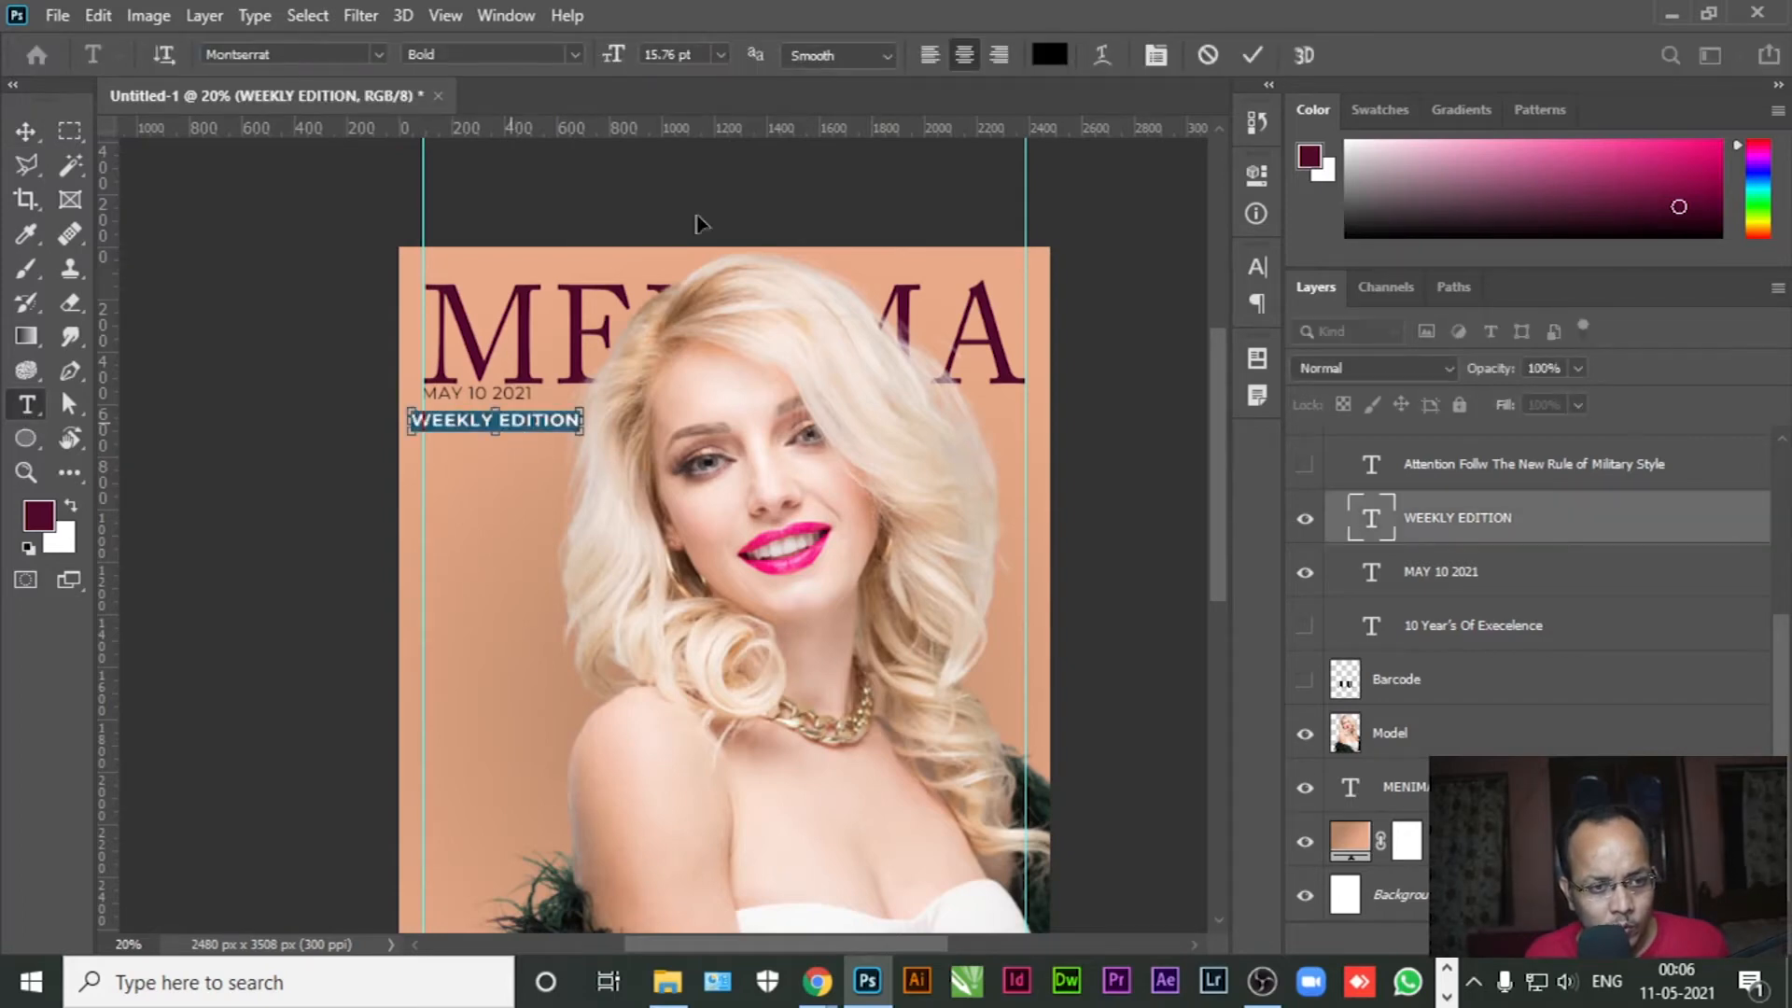
pyautogui.moveTo(614, 60); pyautogui.dragTo(611, 59)
pyautogui.click(26, 131)
pyautogui.moveTo(512, 422); pyautogui.dragTo(935, 270)
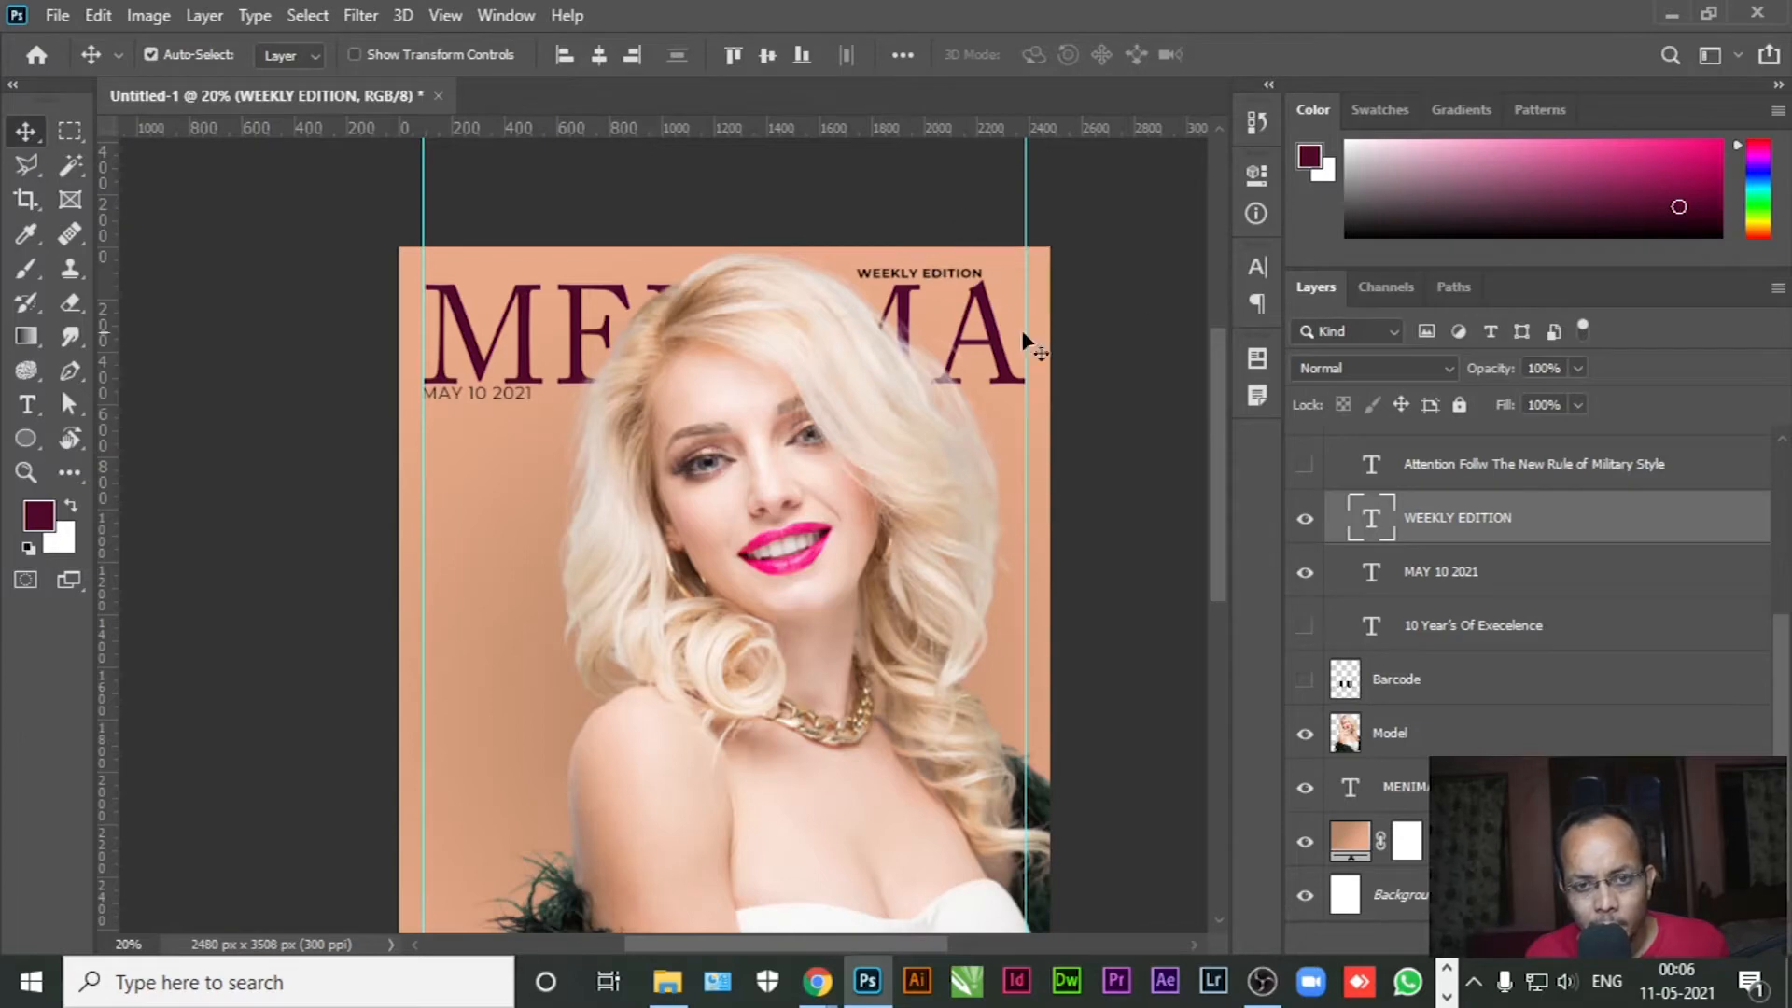
pyautogui.scroll(1, 1024, 279)
pyautogui.scroll(1, 1023, 279)
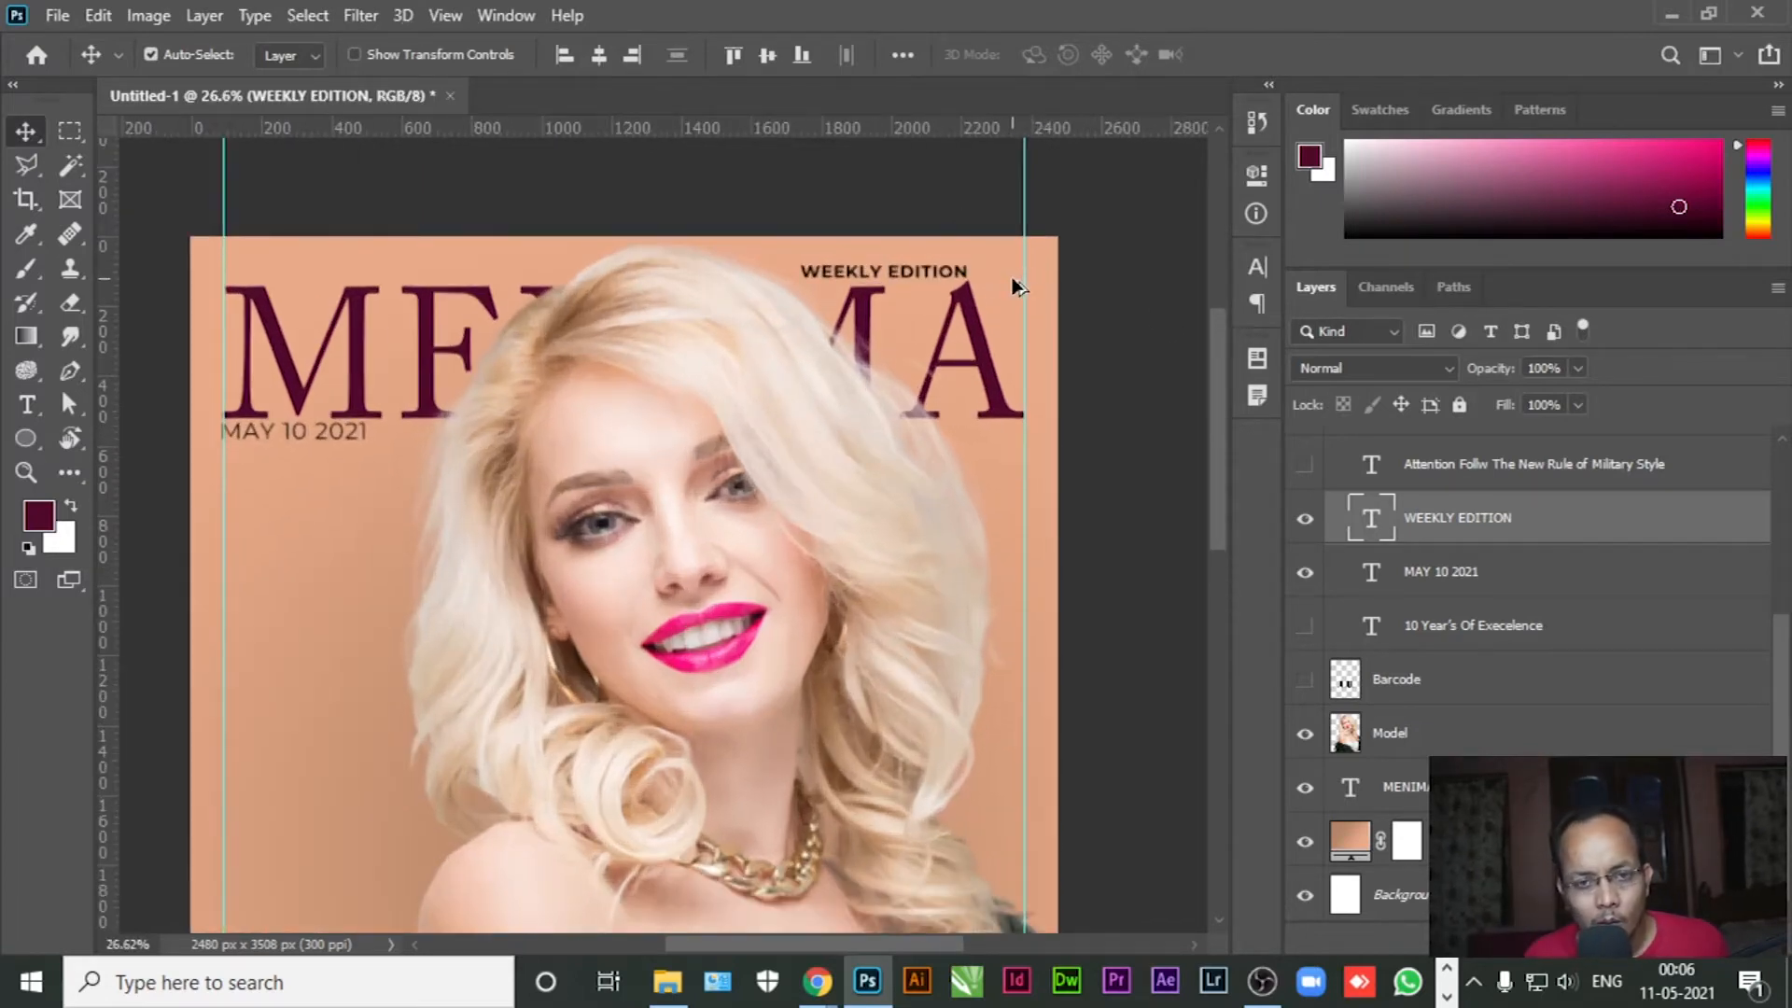
pyautogui.scroll(-1, 1011, 278)
pyautogui.scroll(1, 990, 296)
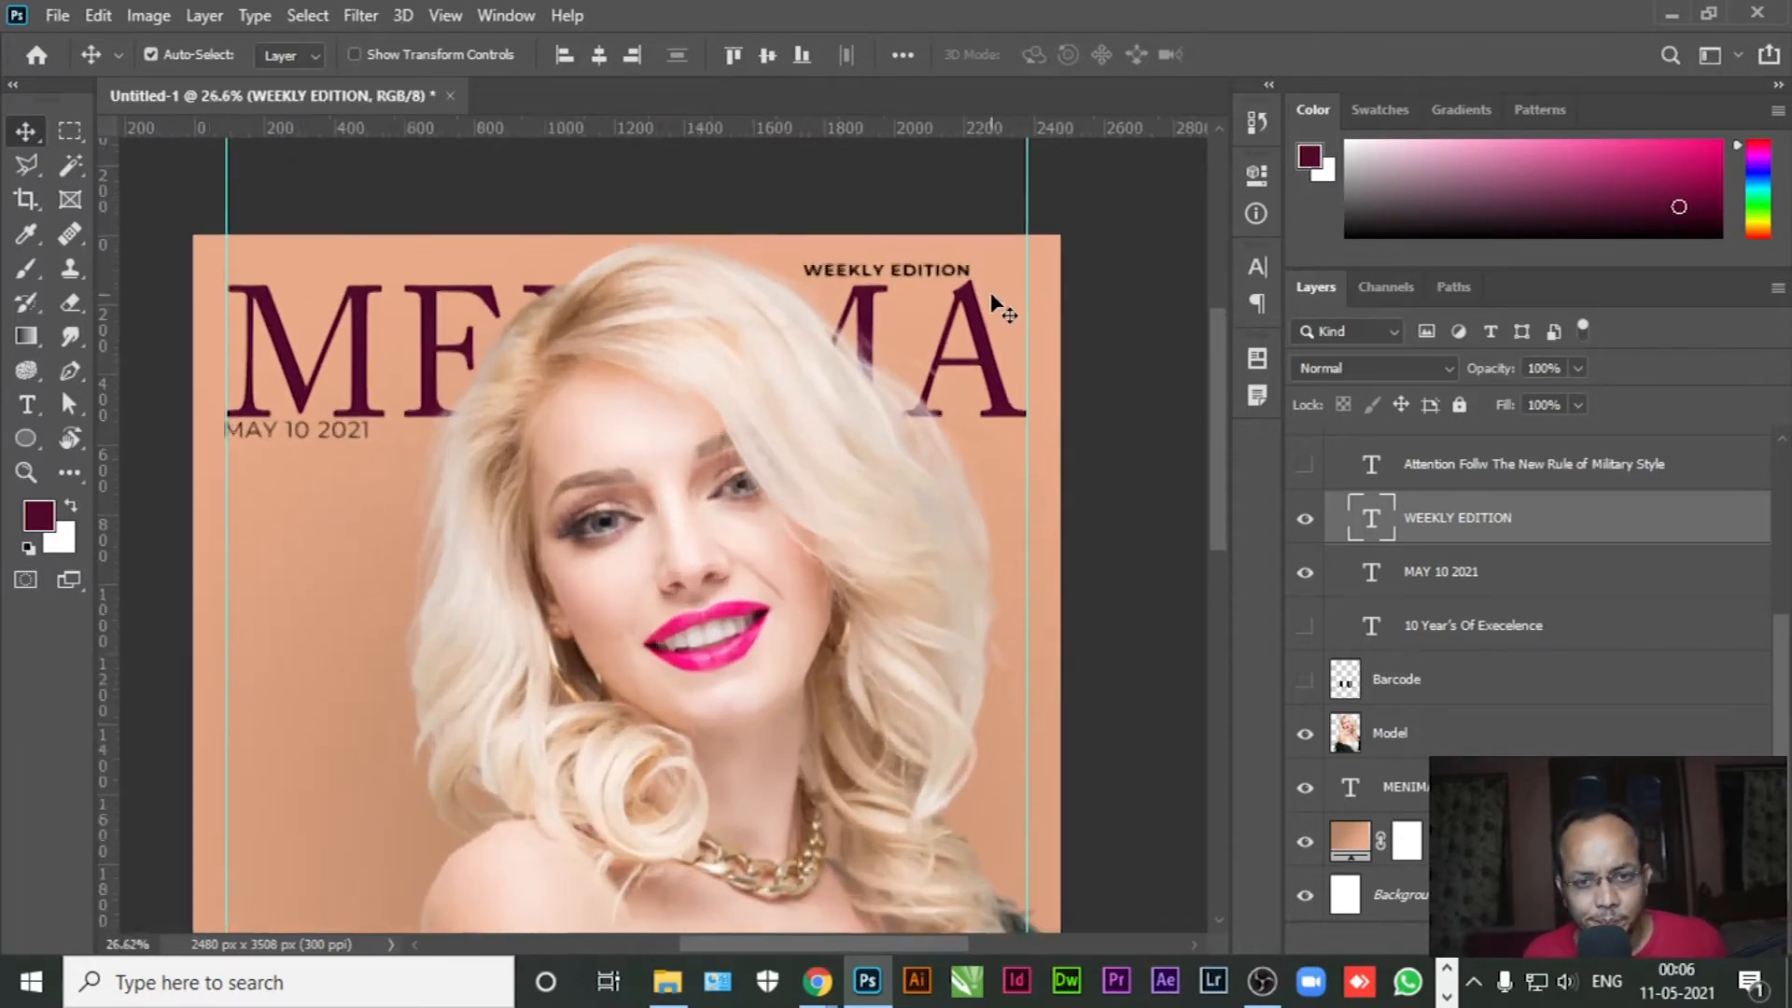
pyautogui.scroll(1, 995, 306)
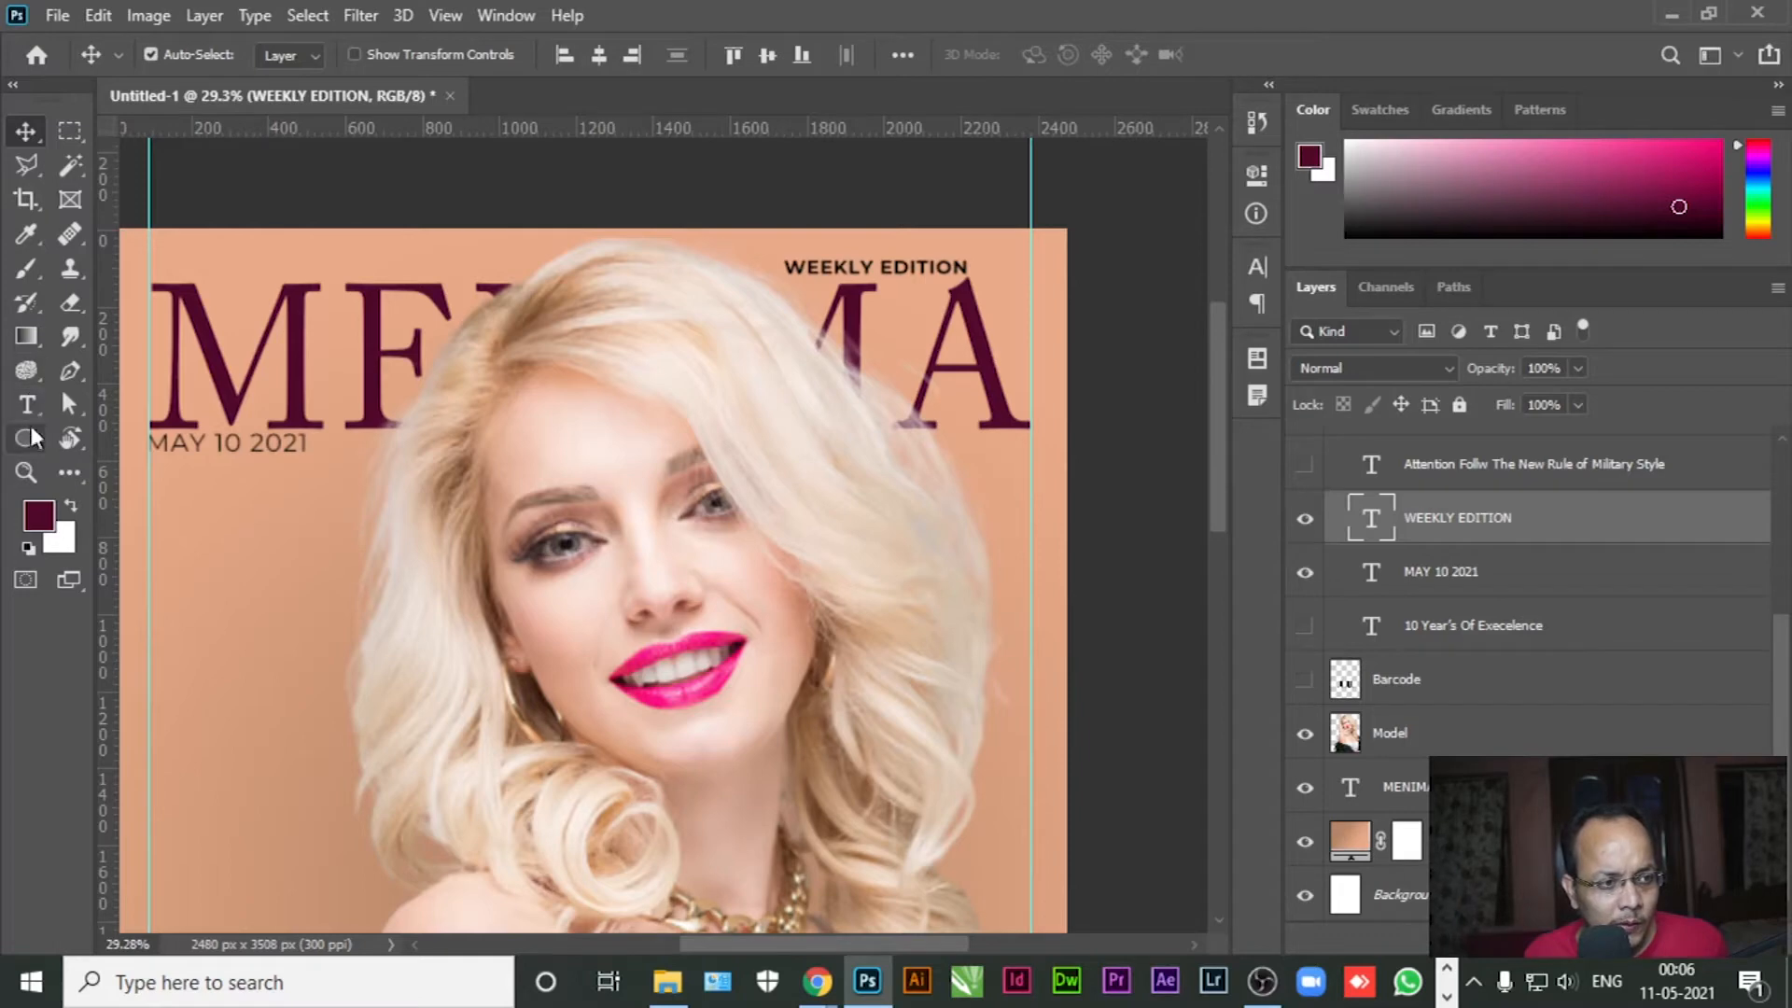
# Draw a rectangle over the cover's top-right corner on a new layer above the date
pyautogui.click(31, 343)
pyautogui.click(26, 438)
pyautogui.click(126, 443)
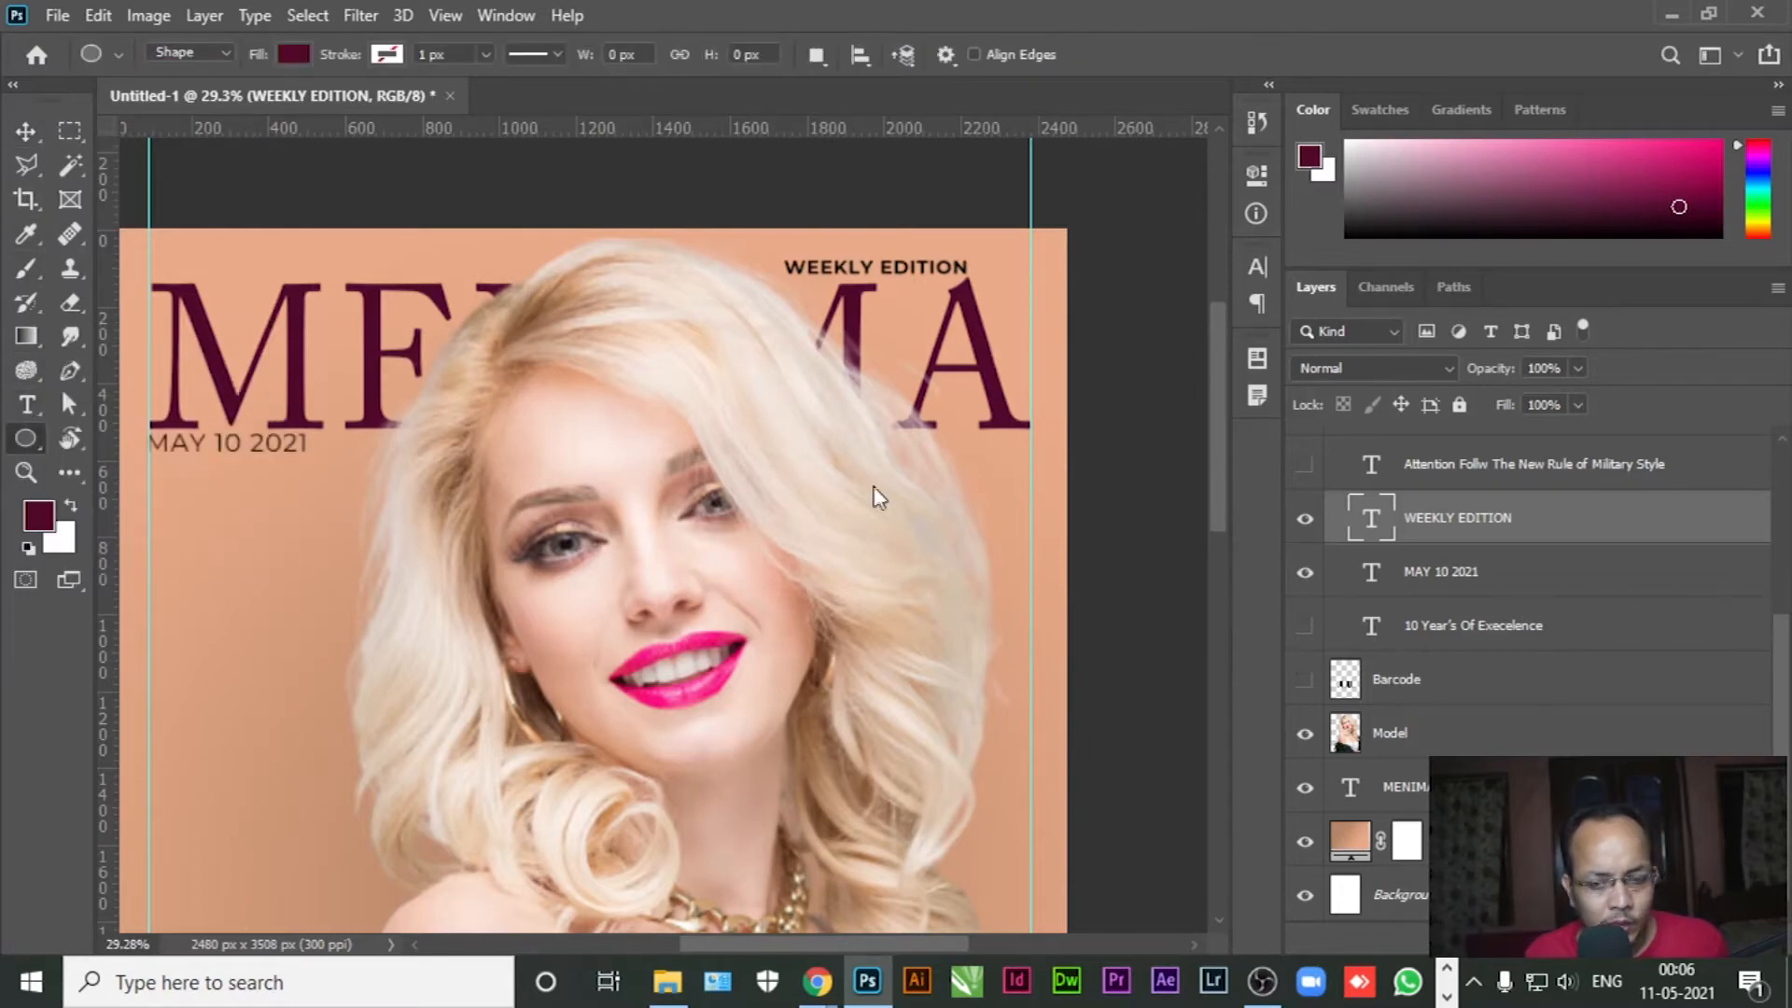
pyautogui.click(1484, 595)
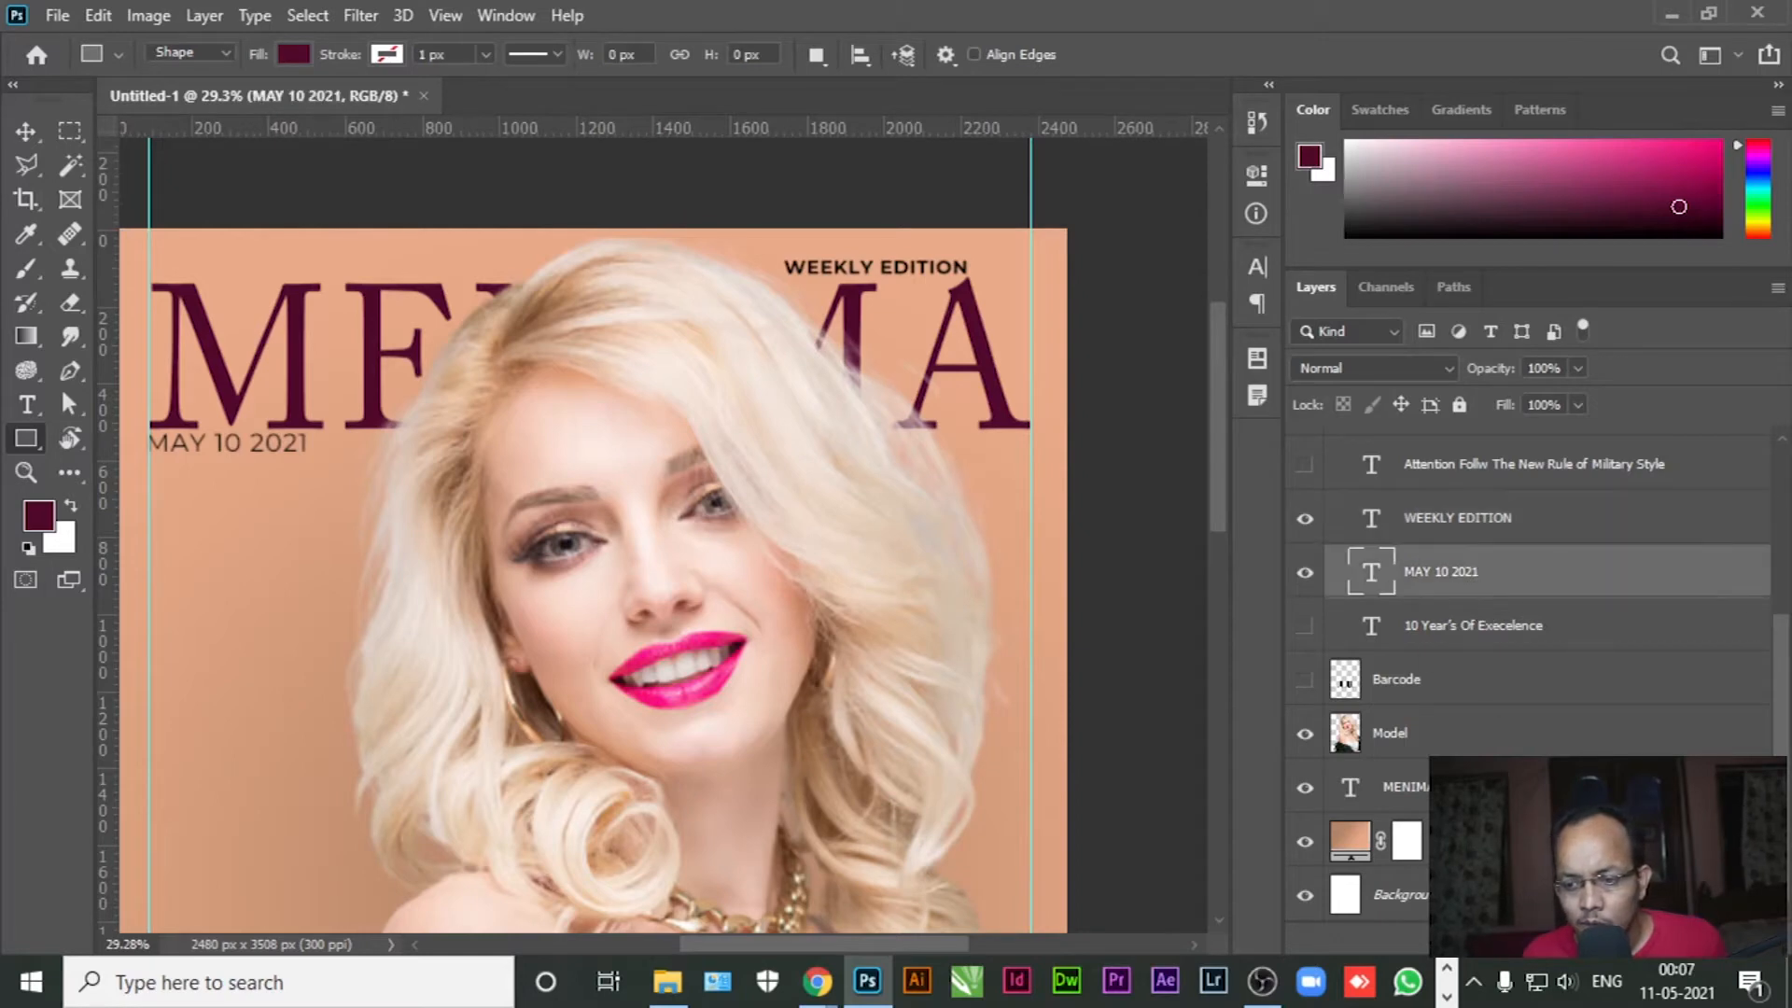
pyautogui.click(1614, 941)
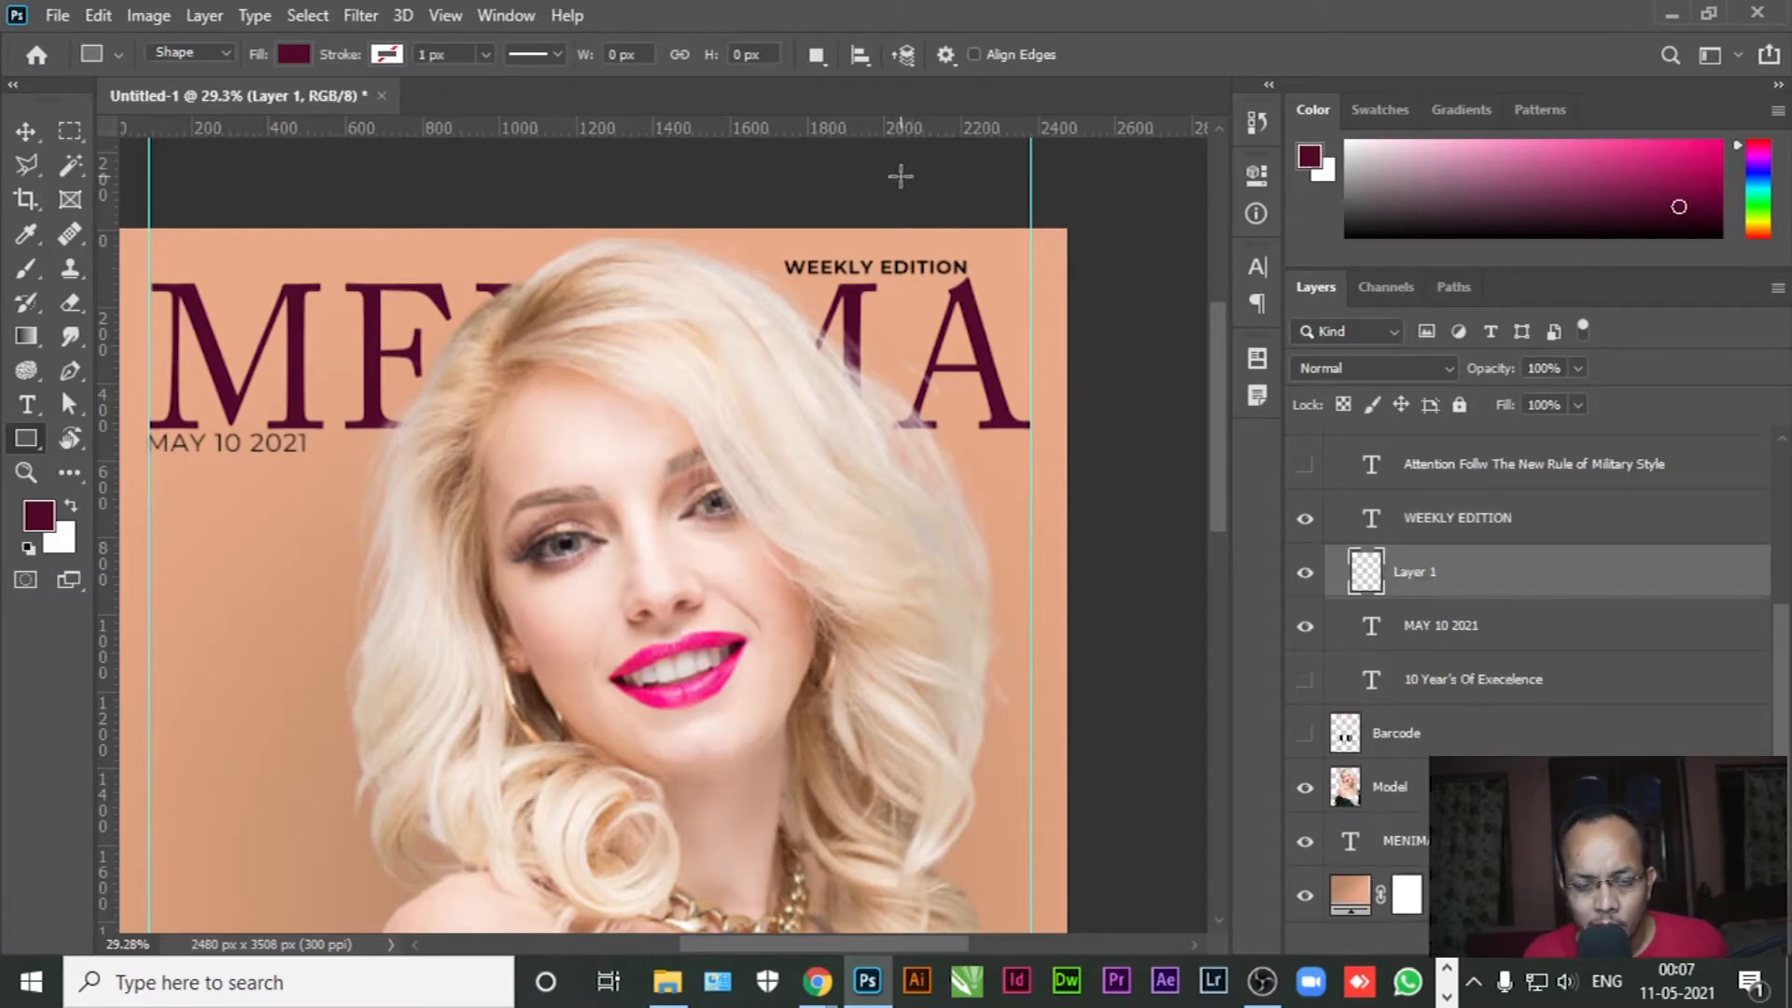
pyautogui.moveTo(900, 175); pyautogui.dragTo(1164, 392)
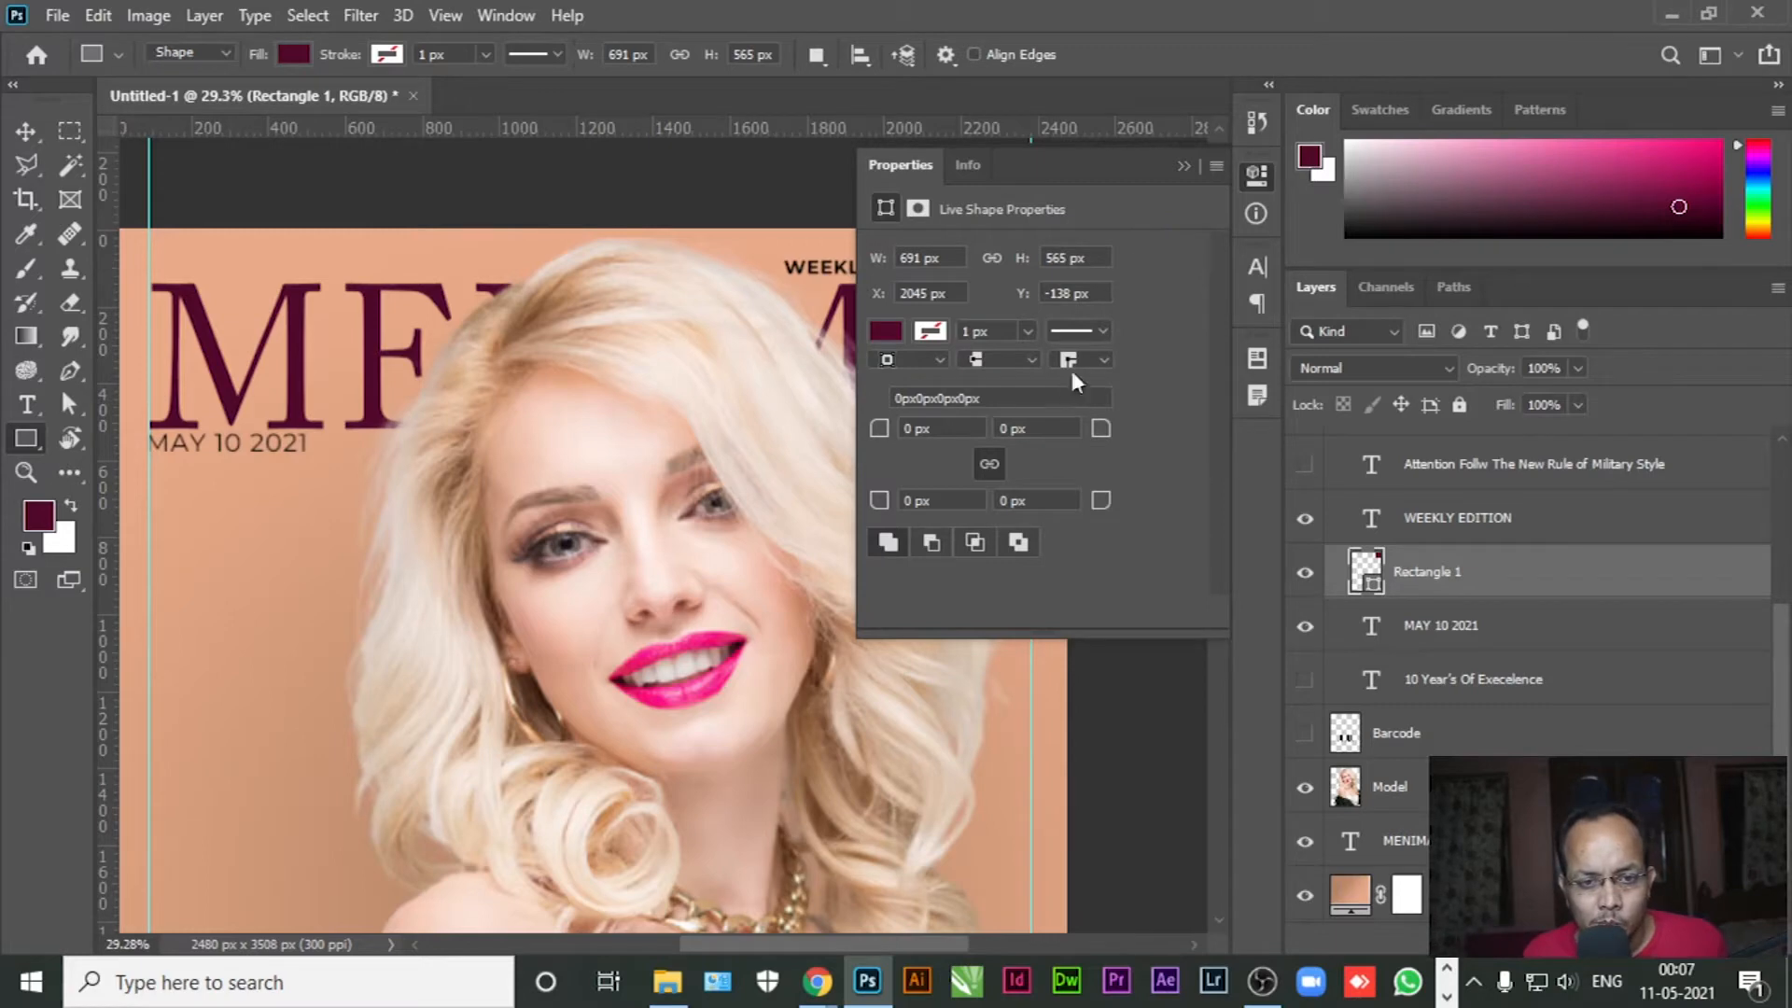
# Set the foreground colour to a brown shade starting from ef7a33
pyautogui.click(45, 524)
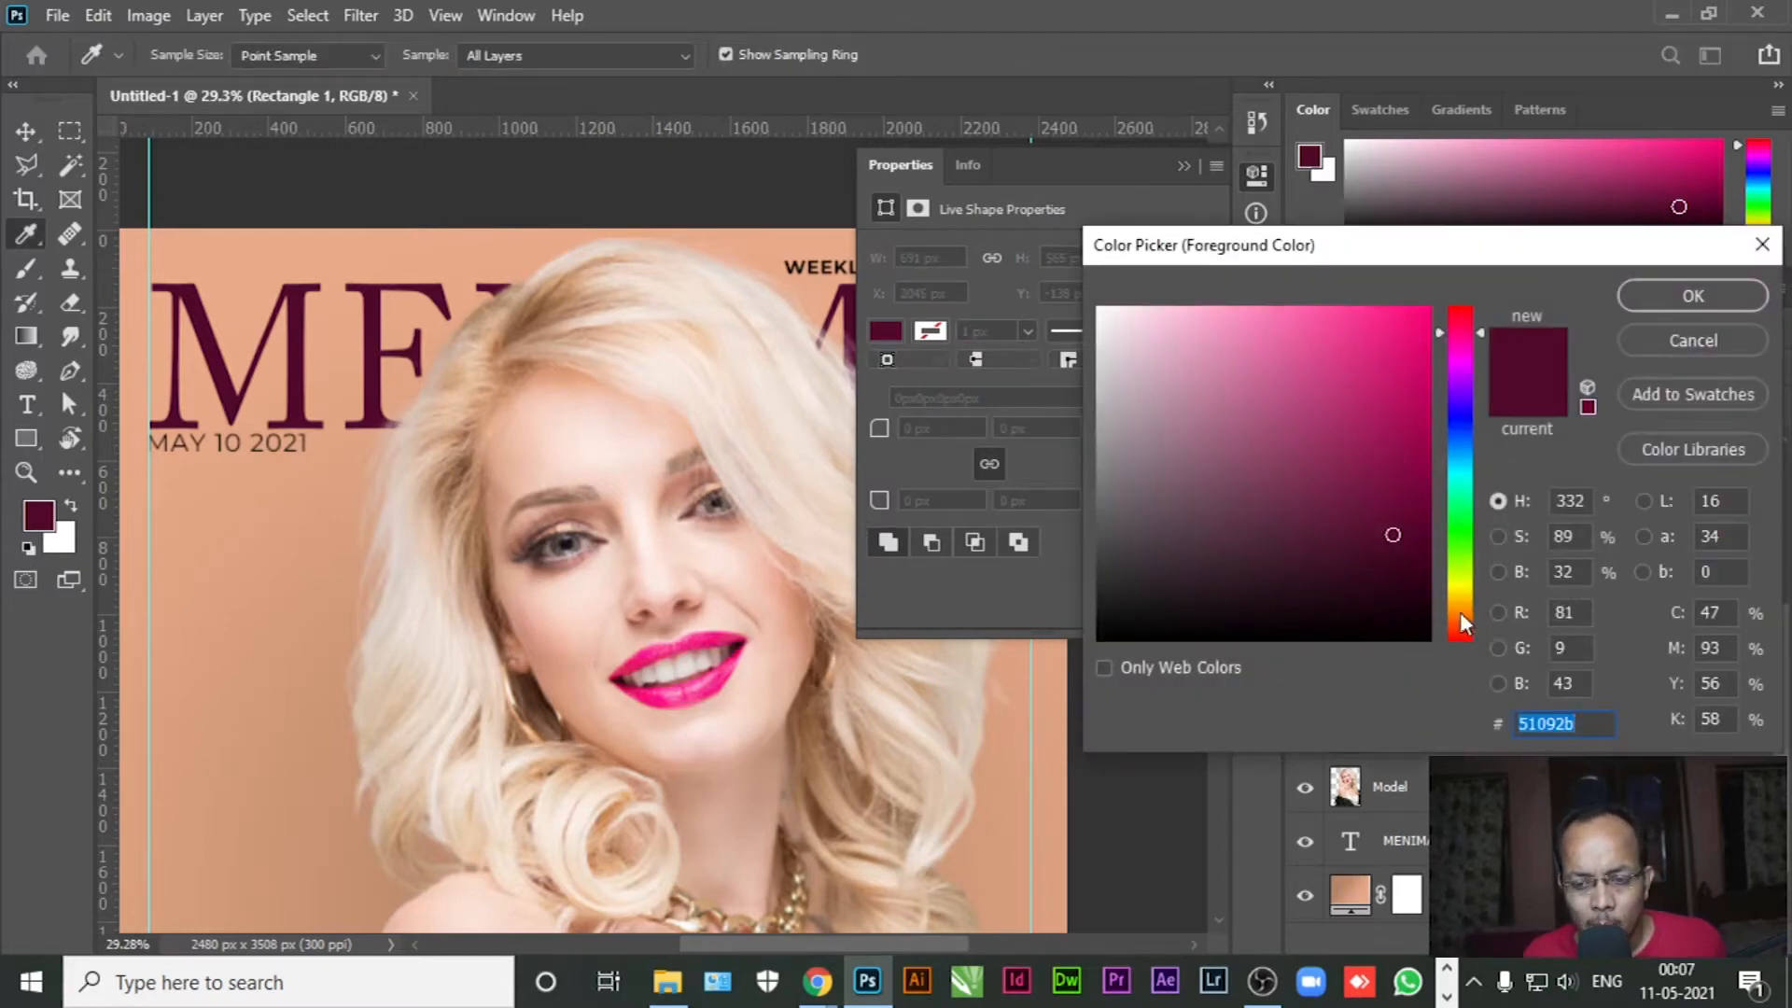
pyautogui.write('ef7a33')
pyautogui.moveTo(1362, 330); pyautogui.dragTo(1373, 414)
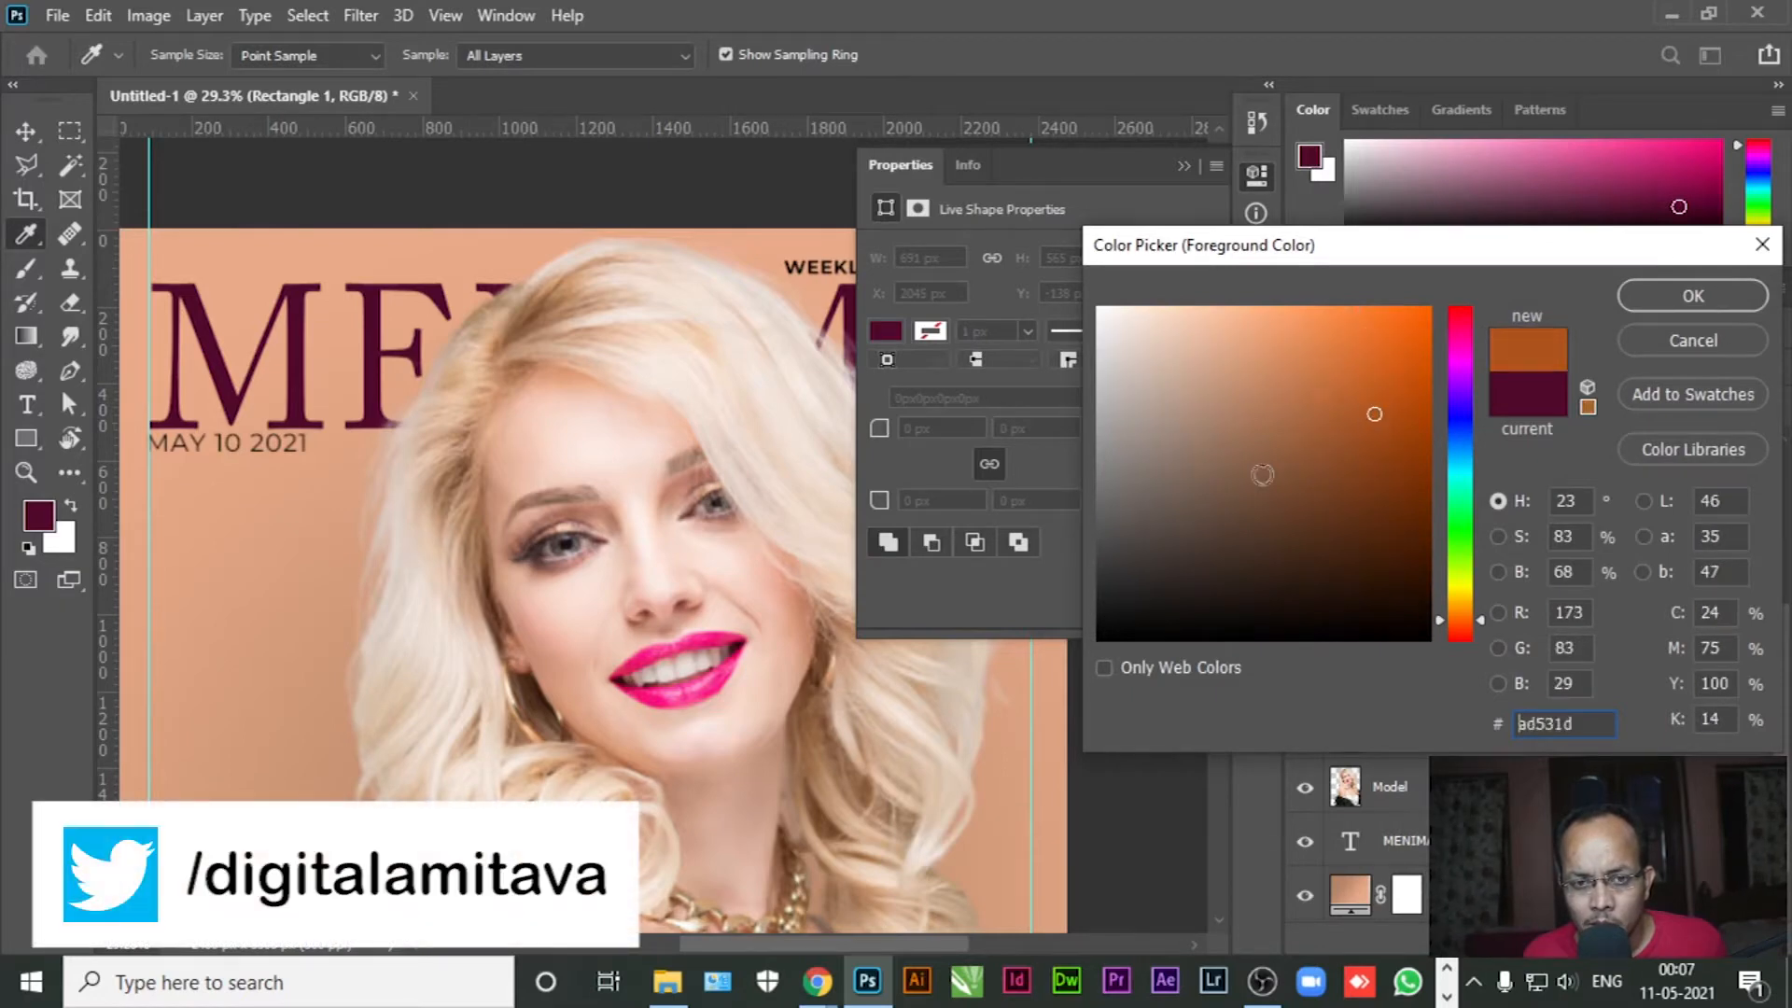
pyautogui.click(993, 742)
pyautogui.moveTo(1229, 356); pyautogui.dragTo(1358, 416)
pyautogui.click(1693, 296)
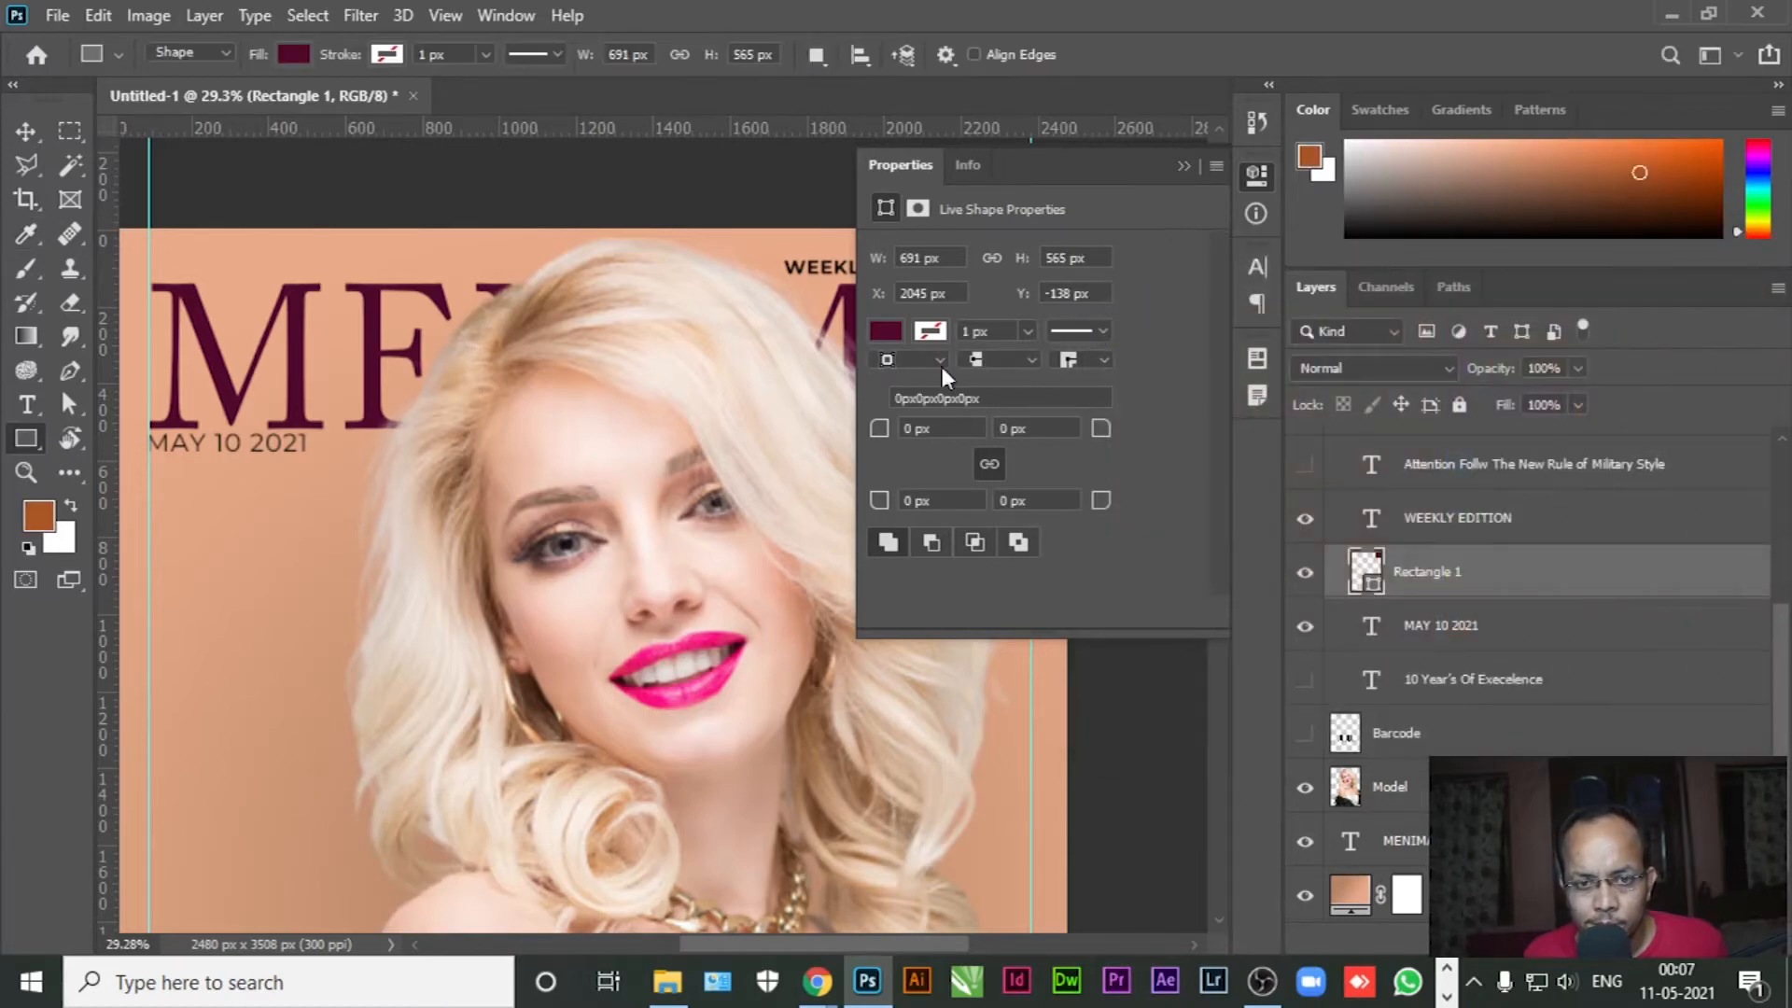
# Fill the rectangle with the recent orange-brown colour from the Properties panel
pyautogui.click(1183, 166)
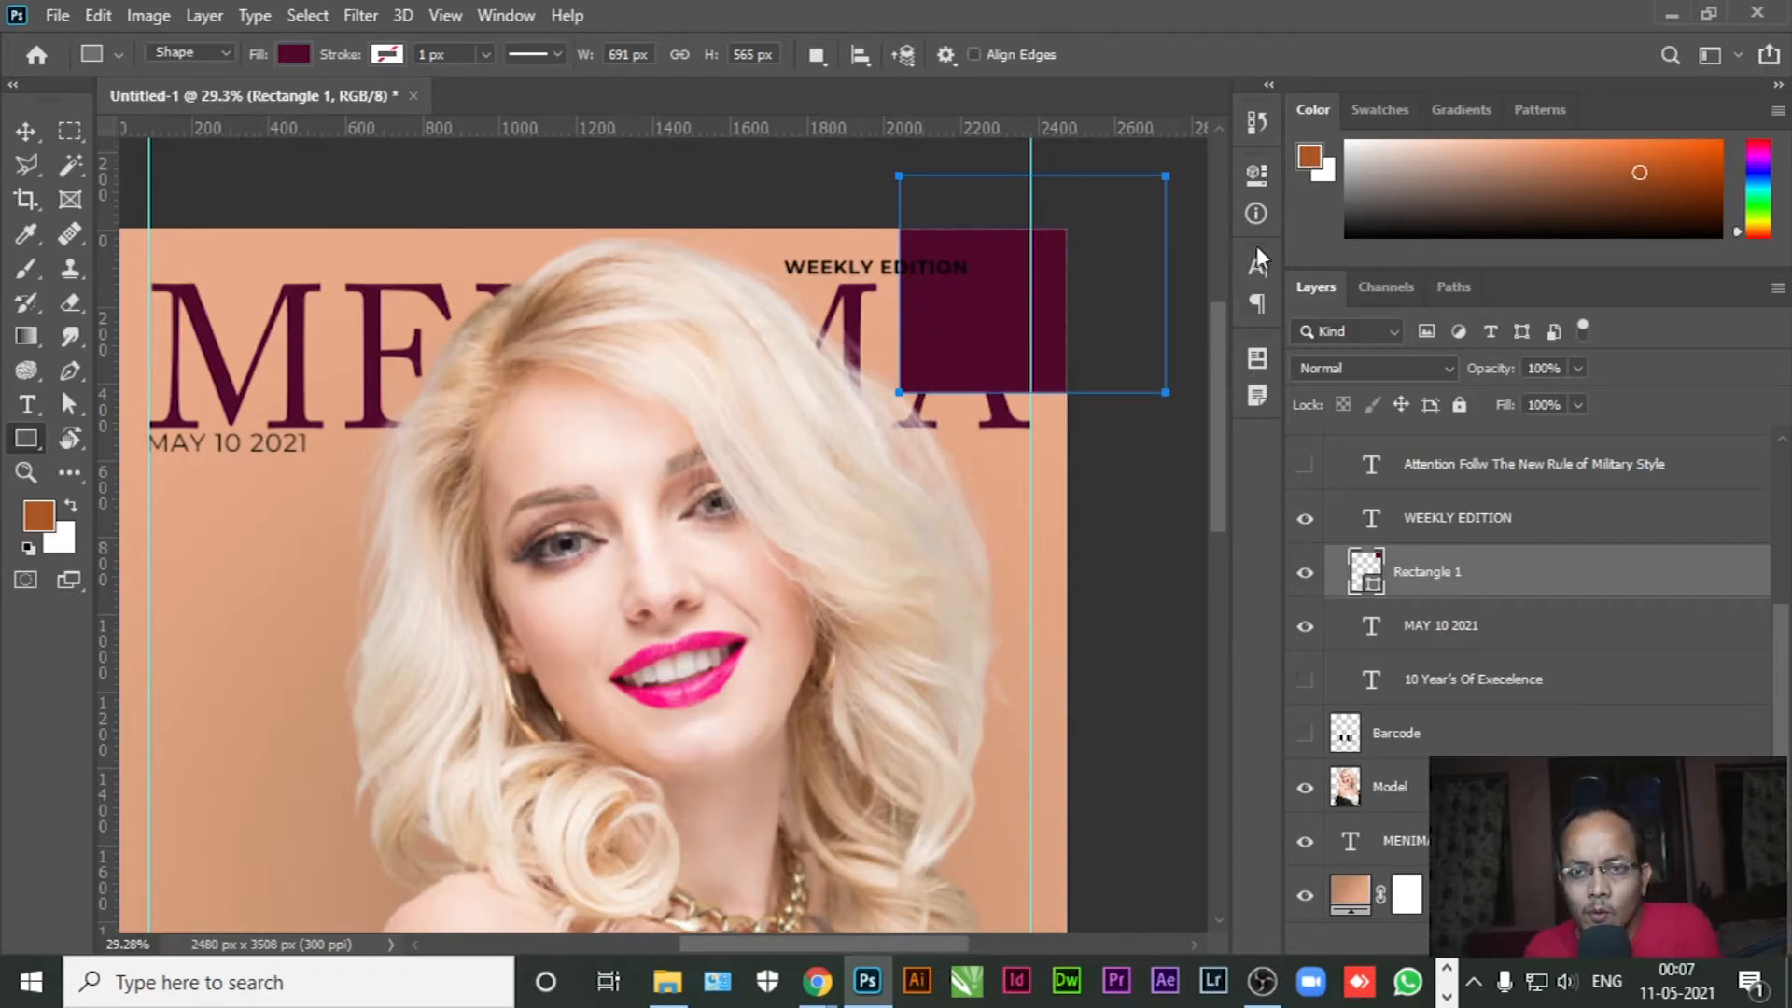
pyautogui.click(506, 16)
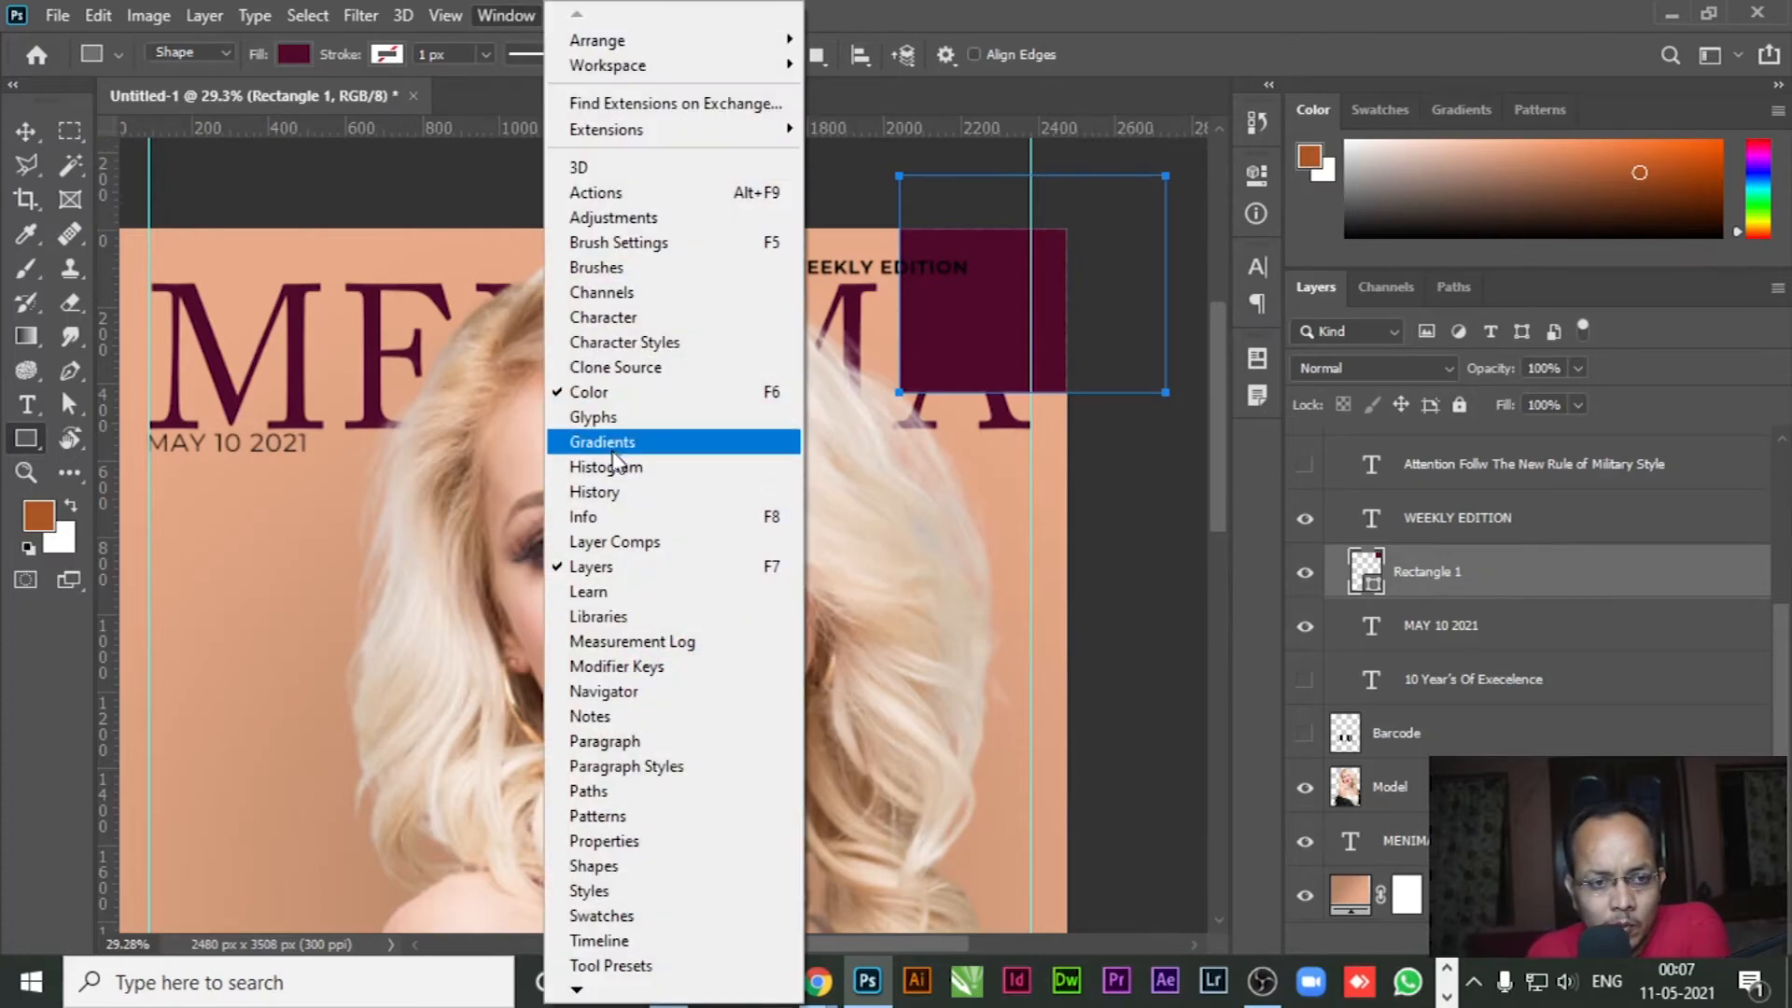
pyautogui.click(616, 841)
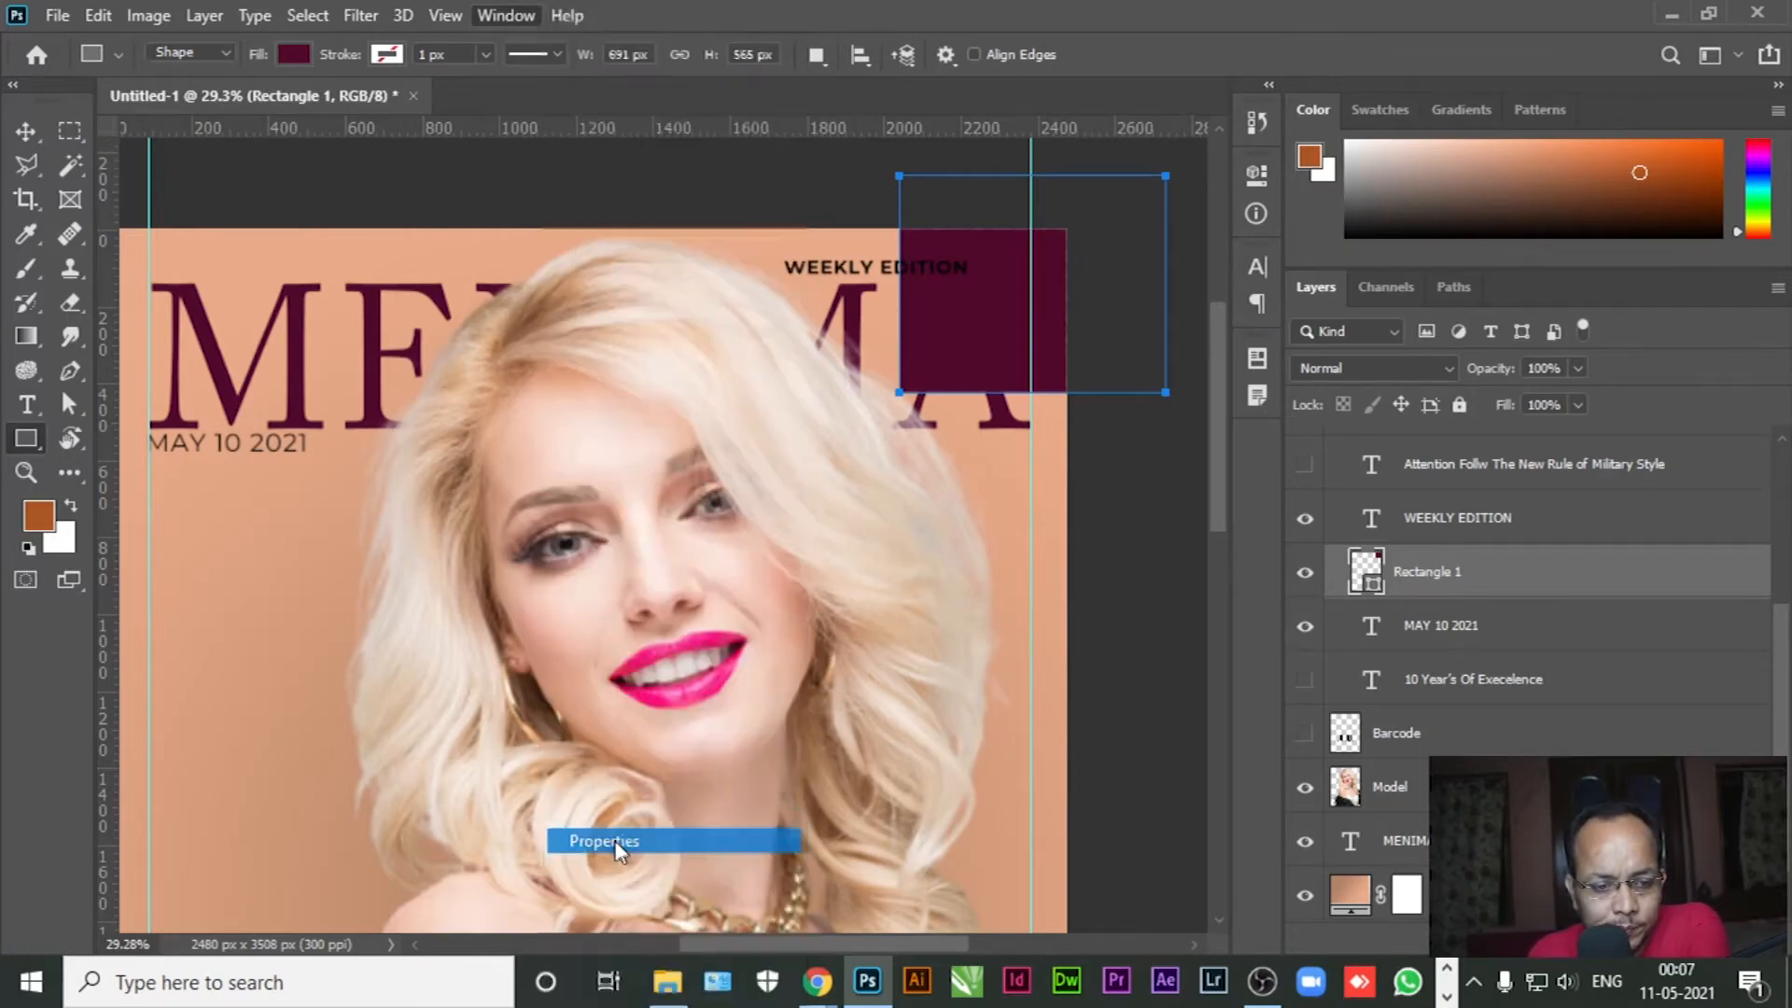
pyautogui.click(886, 333)
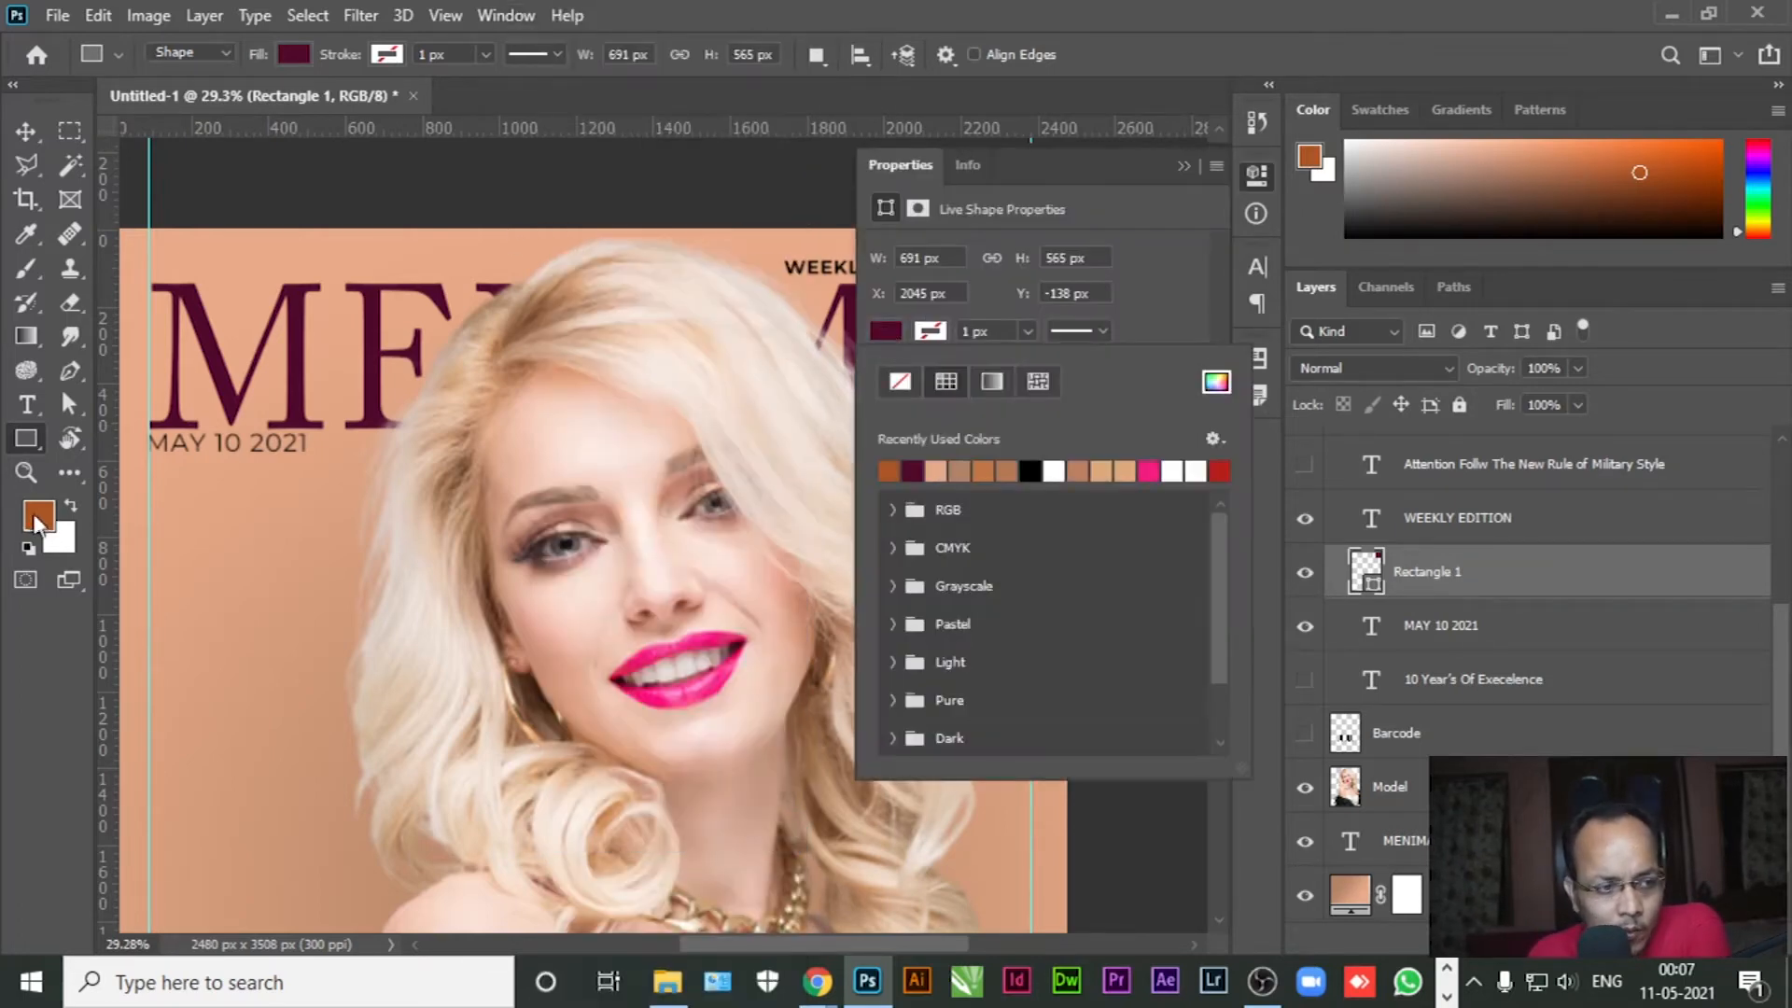
pyautogui.click(890, 472)
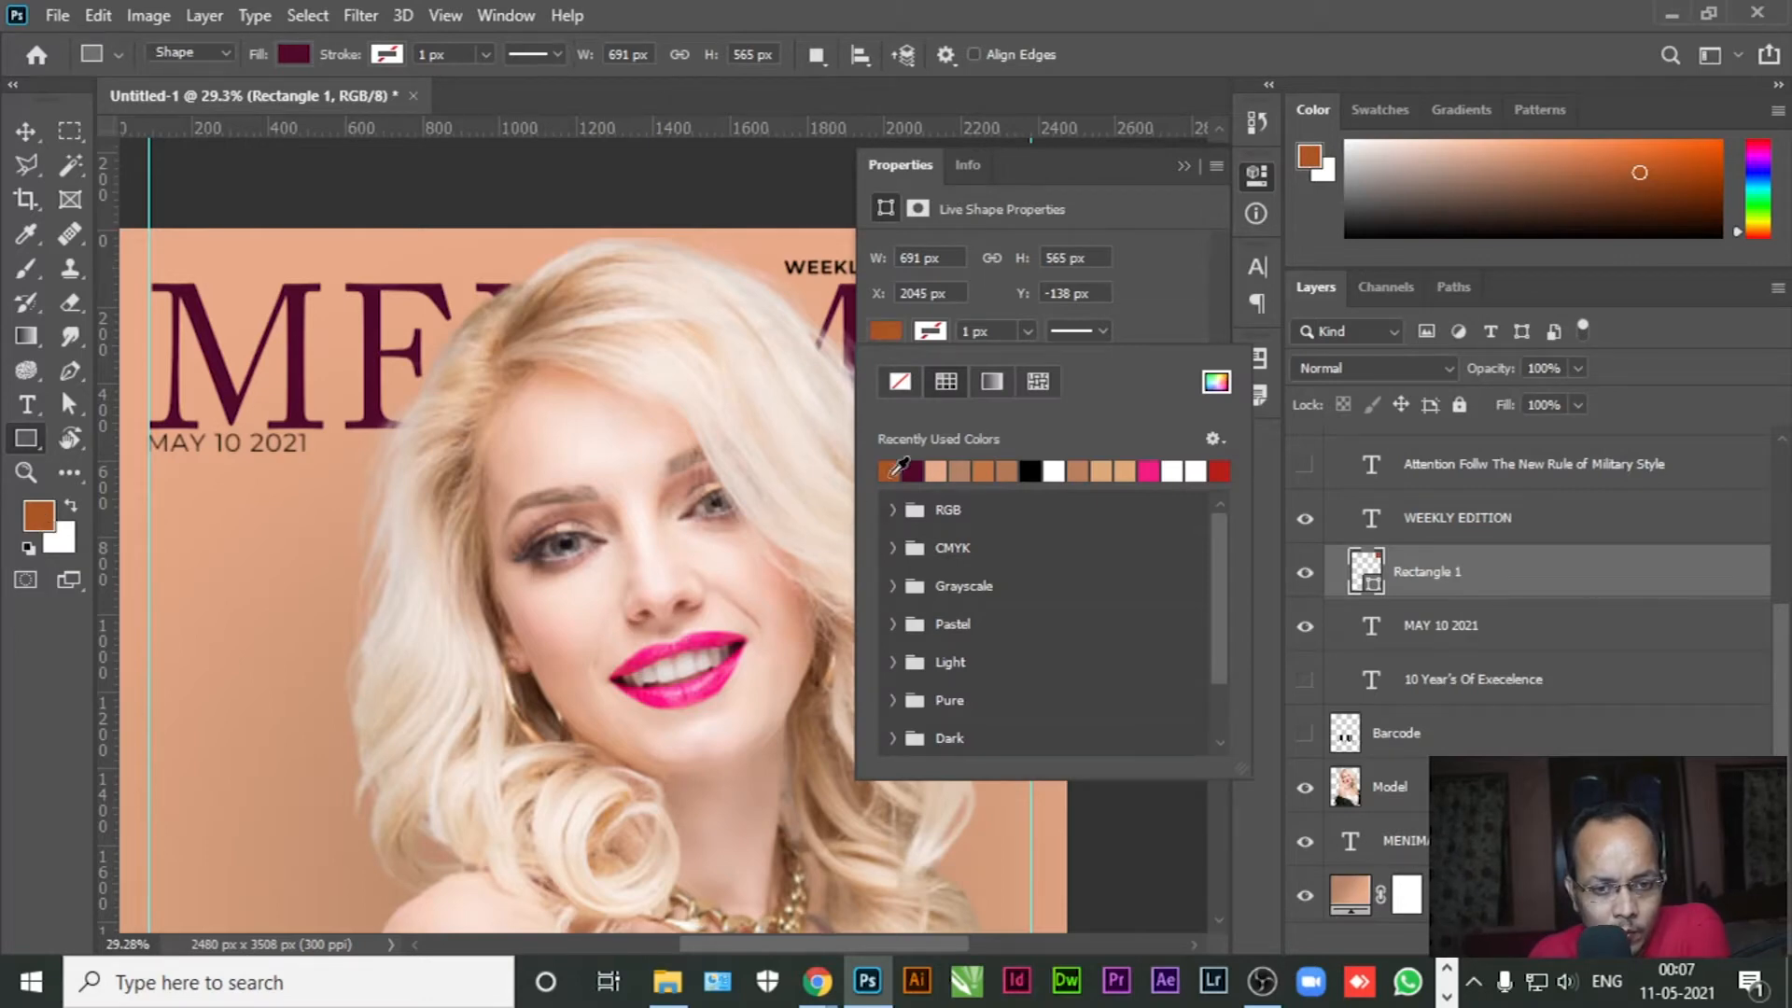
pyautogui.click(1184, 166)
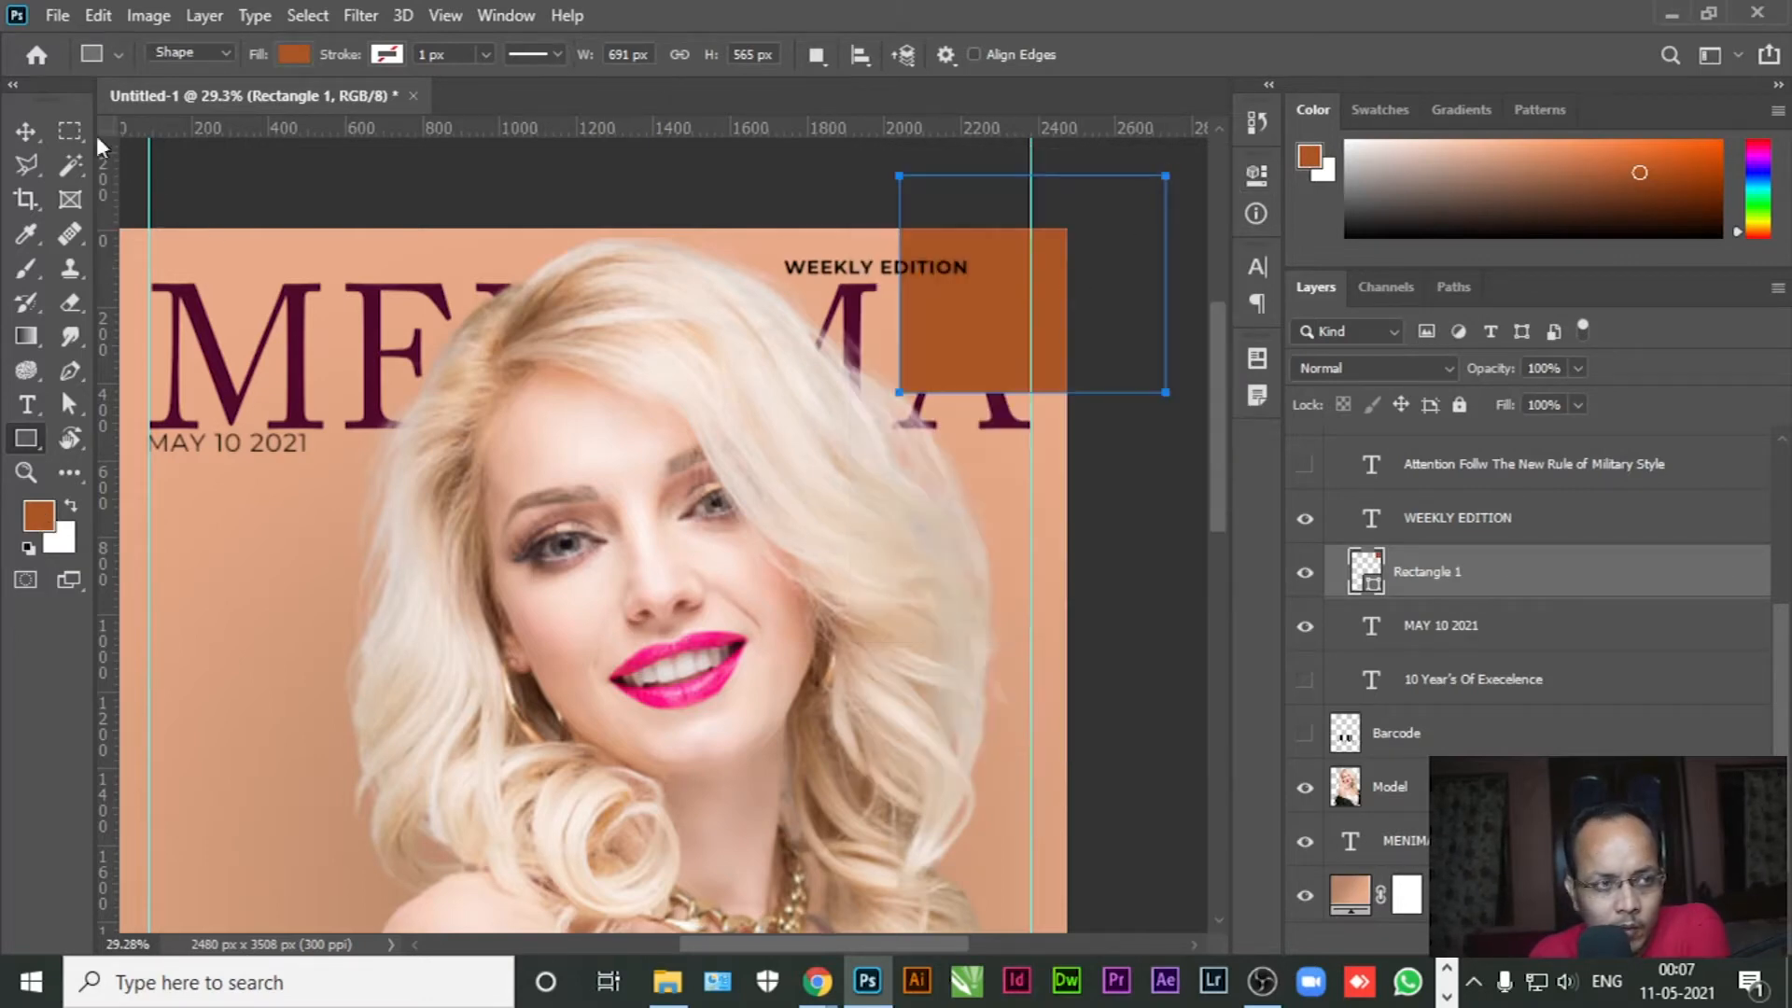
# Rotate the rectangle about 37 degrees and fit it into the top-right corner
pyautogui.click(25, 130)
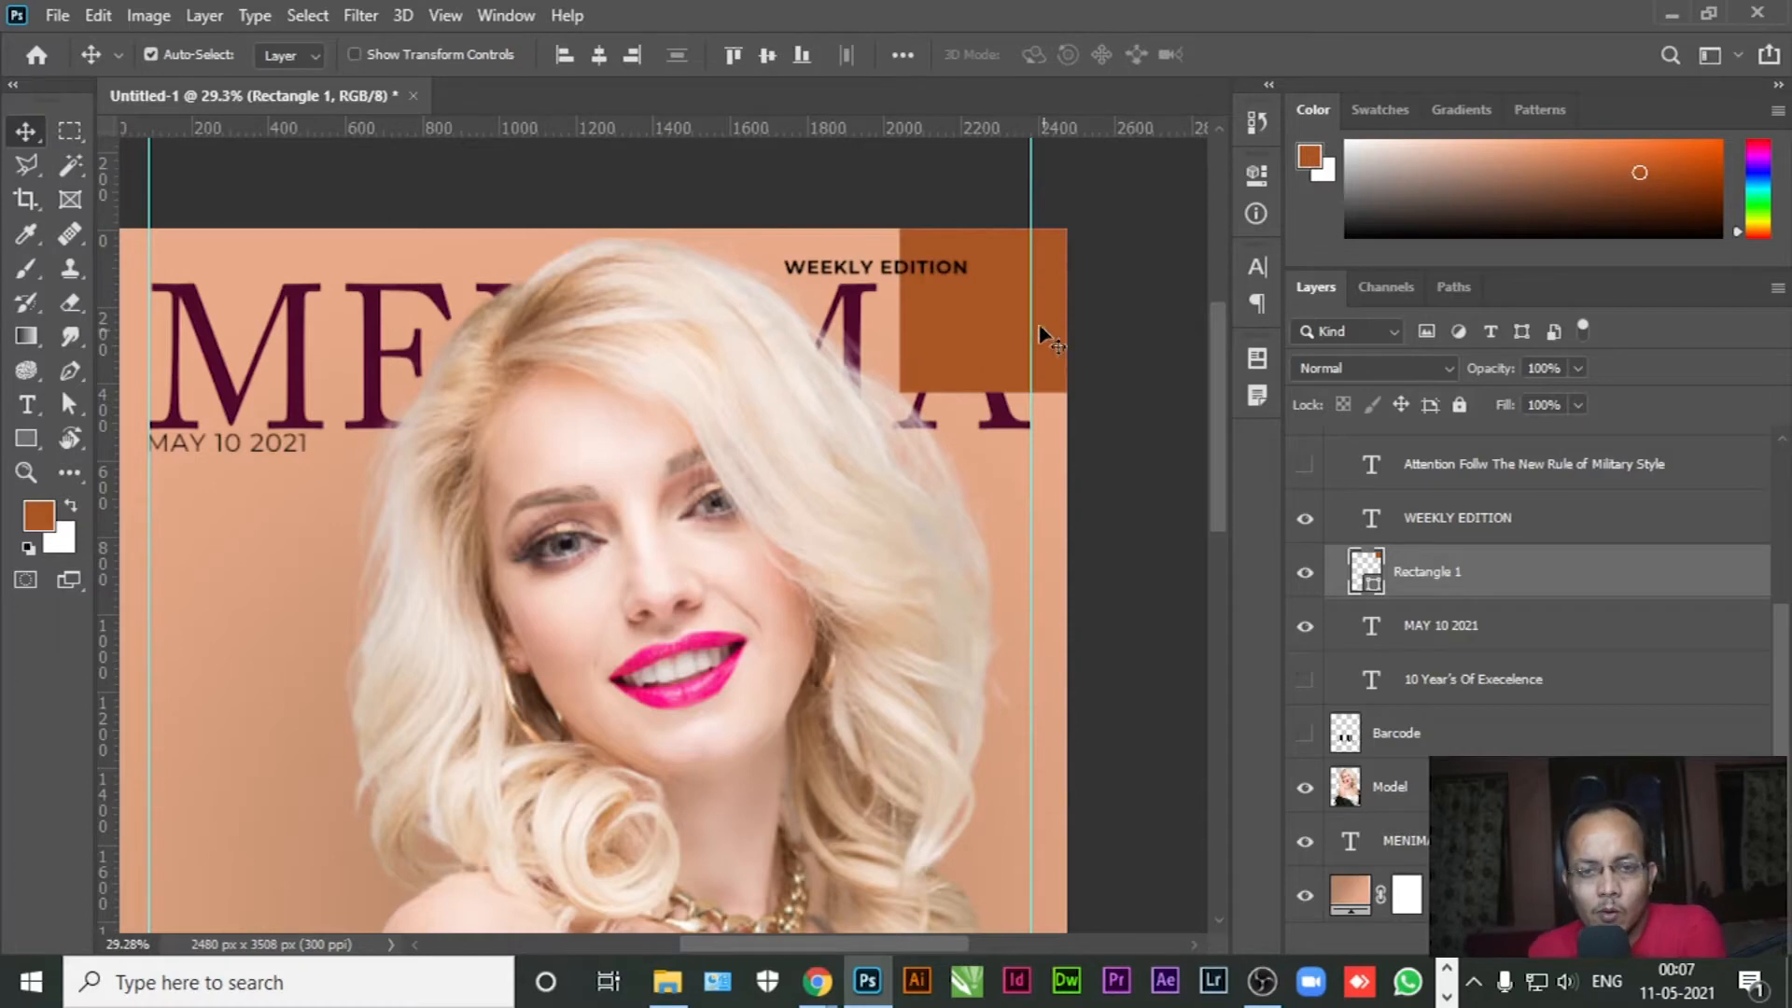
pyautogui.hotkey('ctrl', 't')
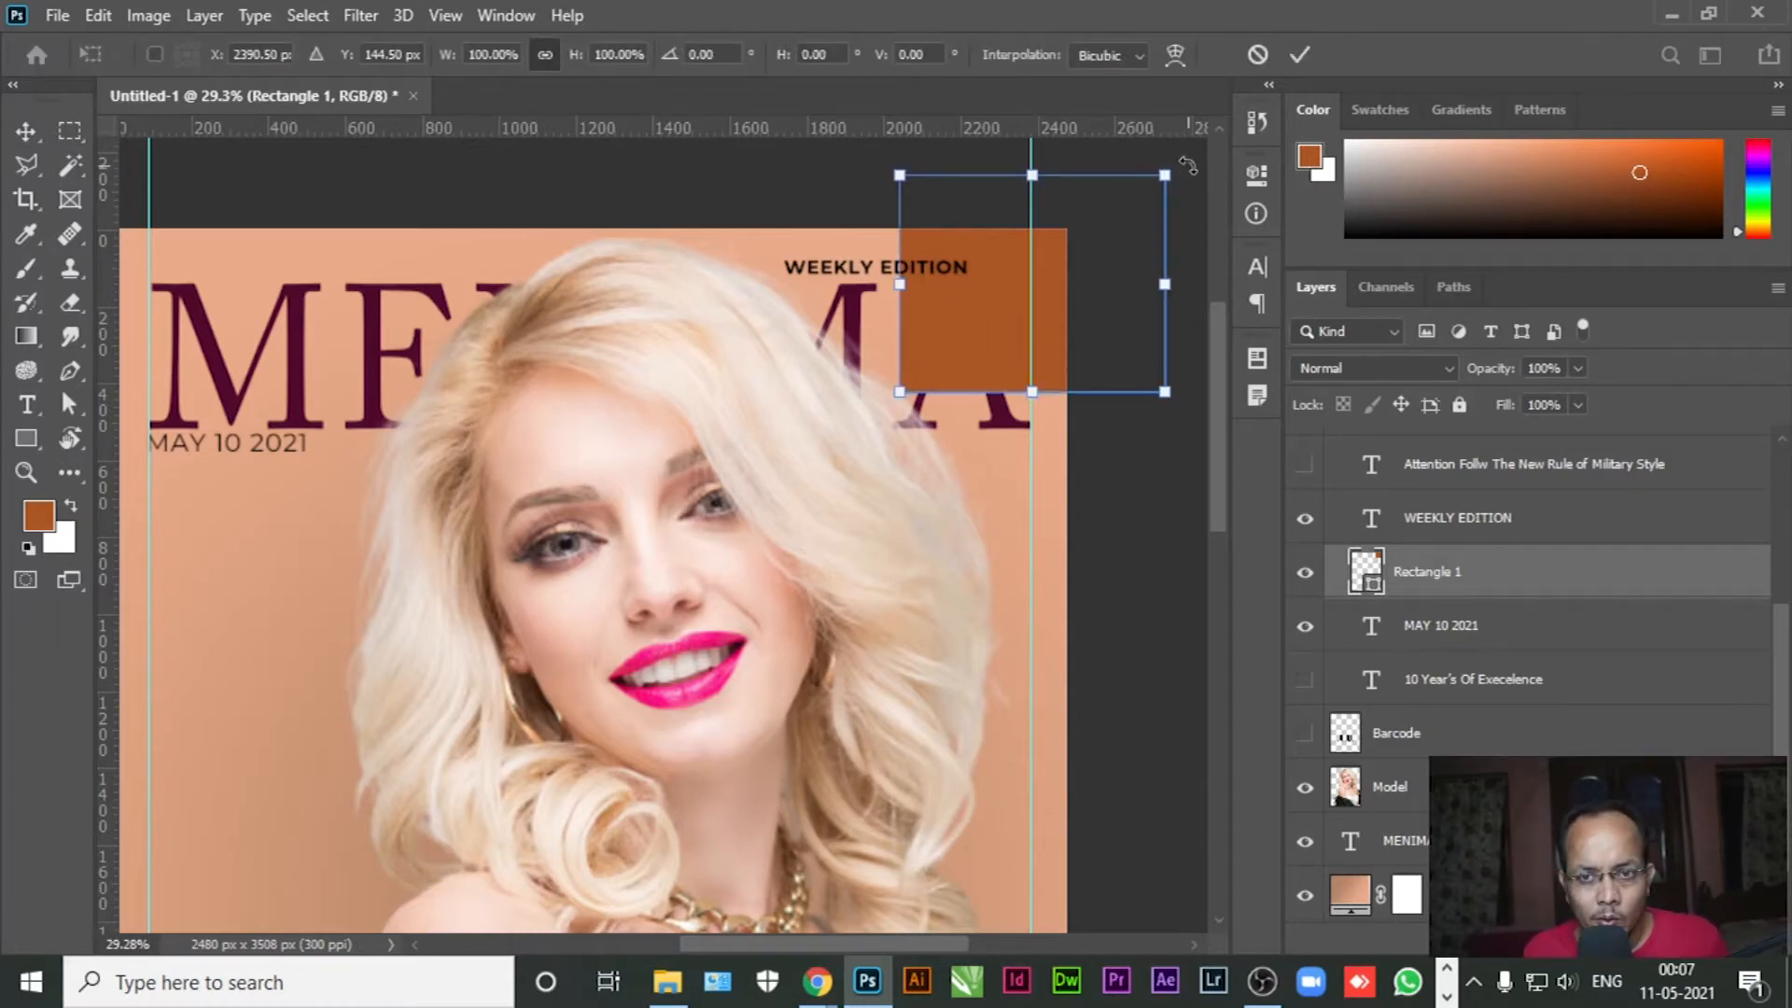
pyautogui.moveTo(1187, 166); pyautogui.dragTo(1167, 261)
pyautogui.moveTo(946, 328); pyautogui.dragTo(967, 289)
pyautogui.press('Return')
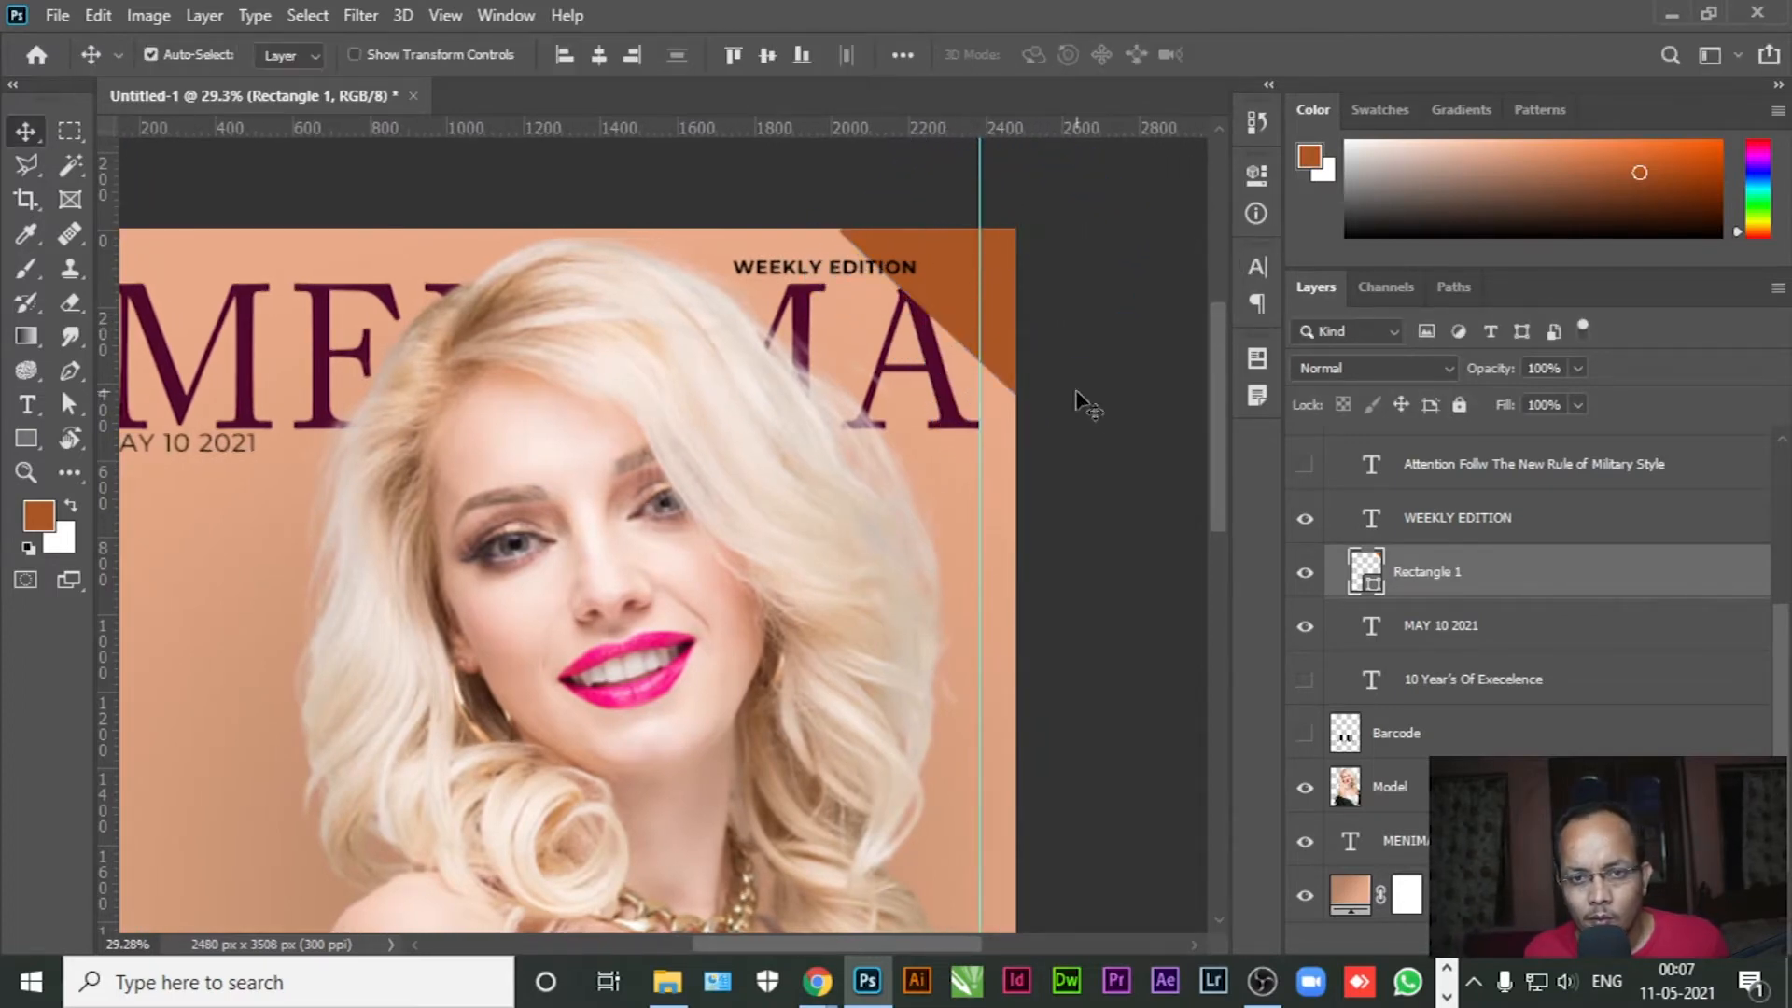
pyautogui.click(1092, 396)
pyautogui.click(947, 291)
pyautogui.moveTo(949, 296); pyautogui.dragTo(953, 282)
pyautogui.click(1086, 352)
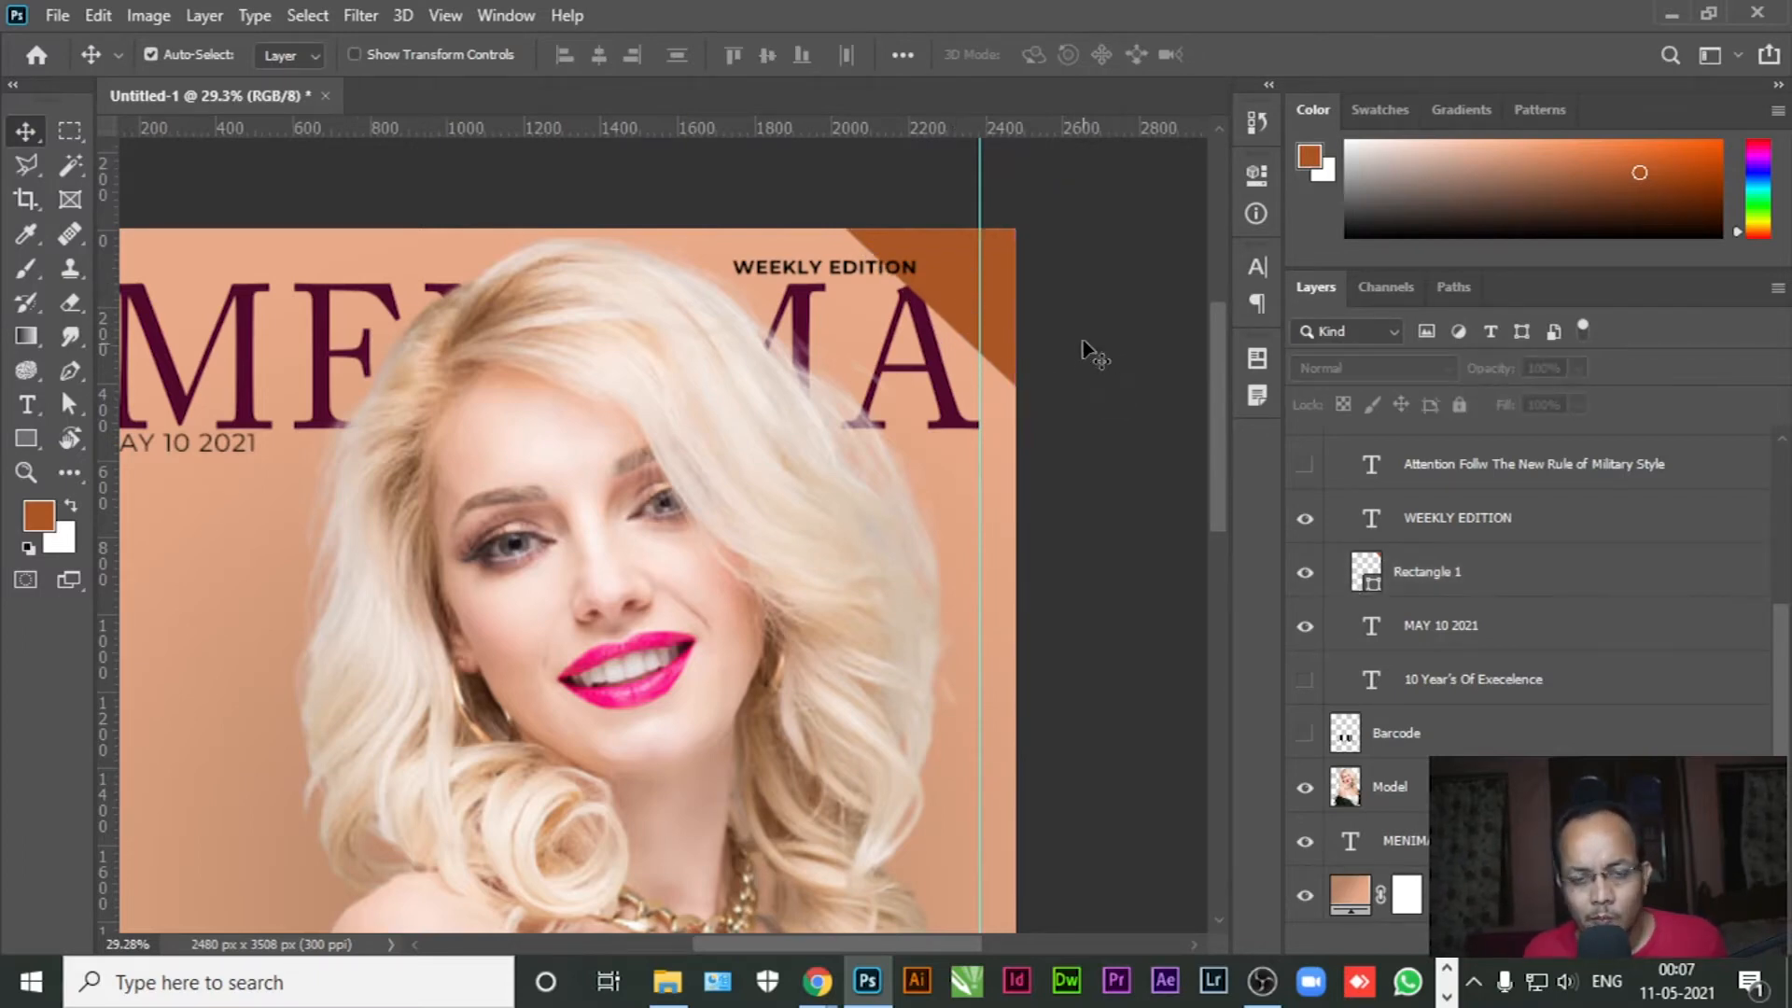
# Drag the Rectangle 1 layer below the MENIMA layer
pyautogui.scroll(-5, 1124, 337)
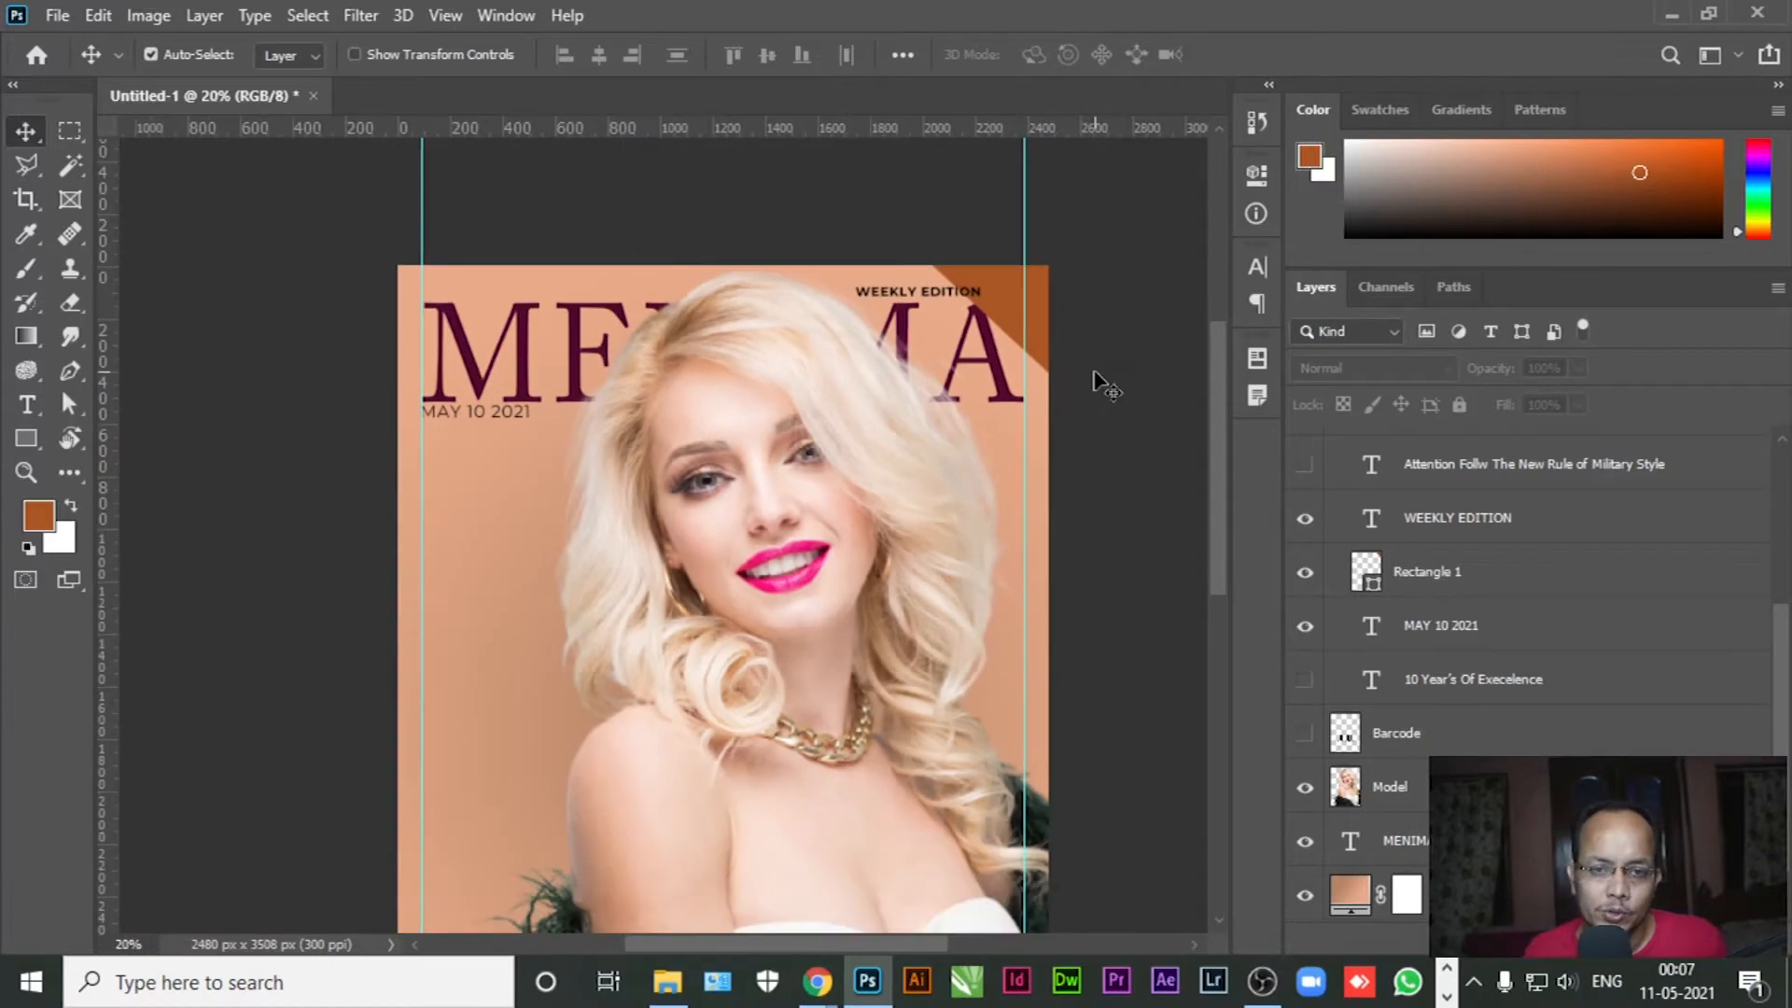
pyautogui.scroll(4, 1056, 313)
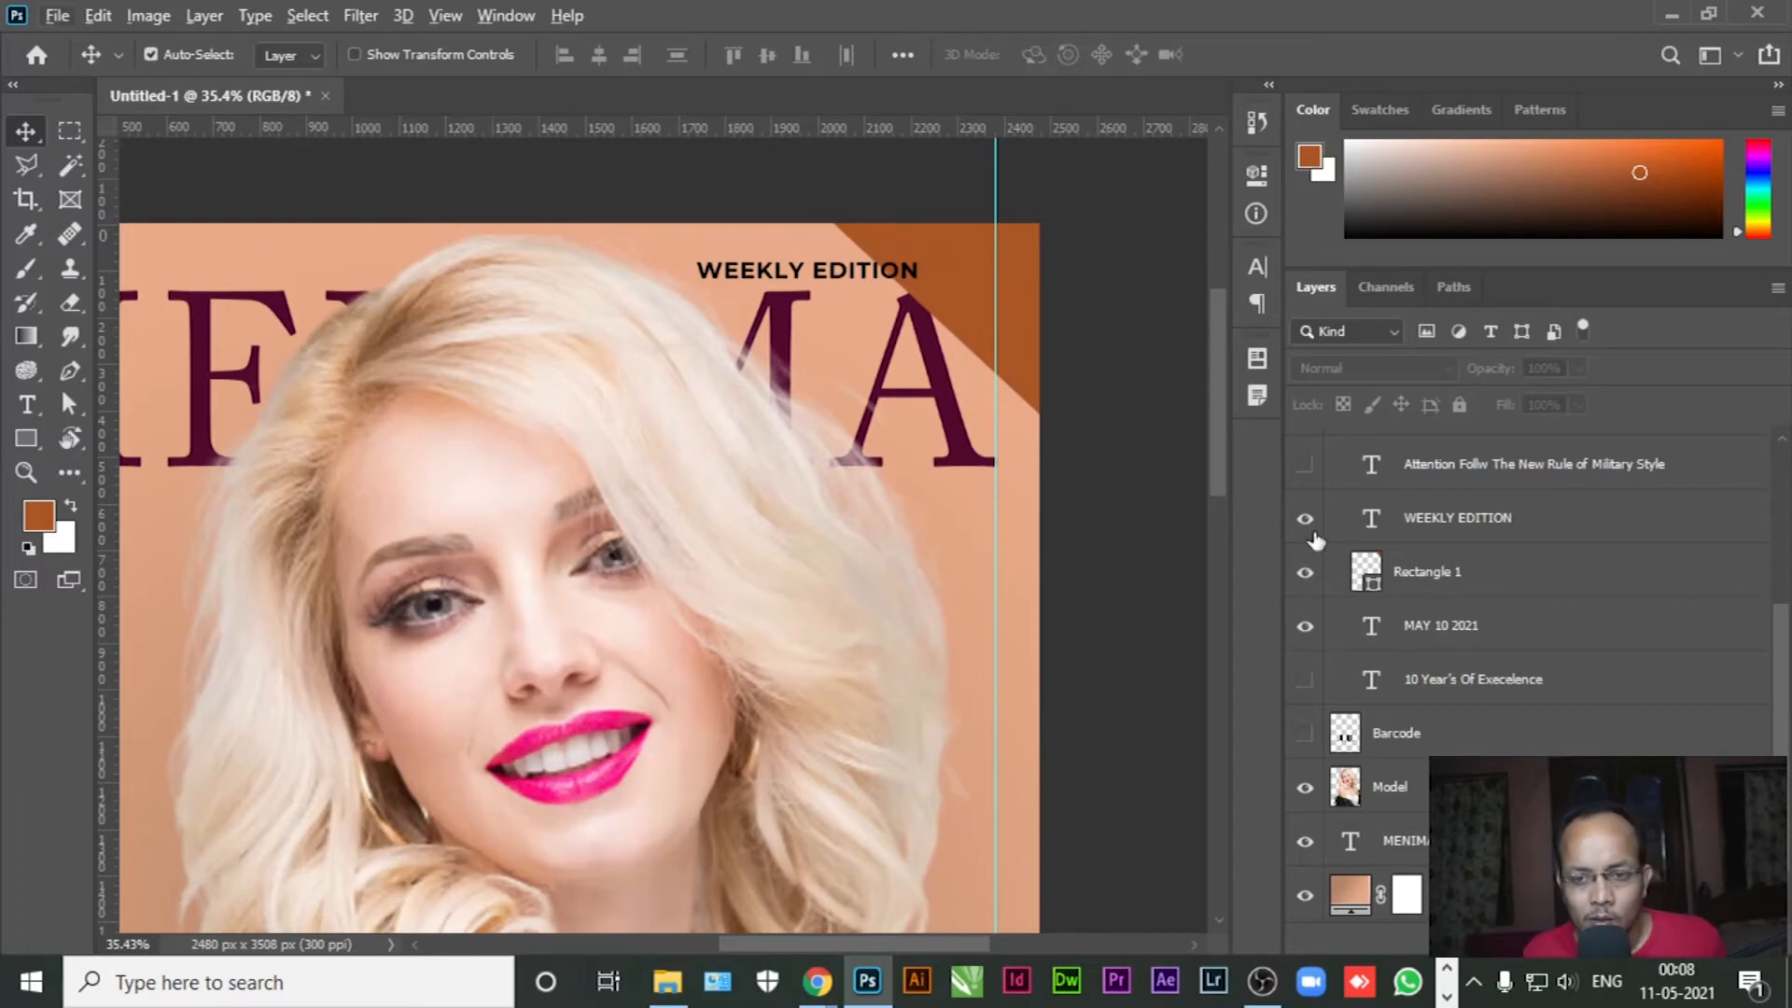
pyautogui.scroll(-1, 1517, 710)
pyautogui.click(1521, 519)
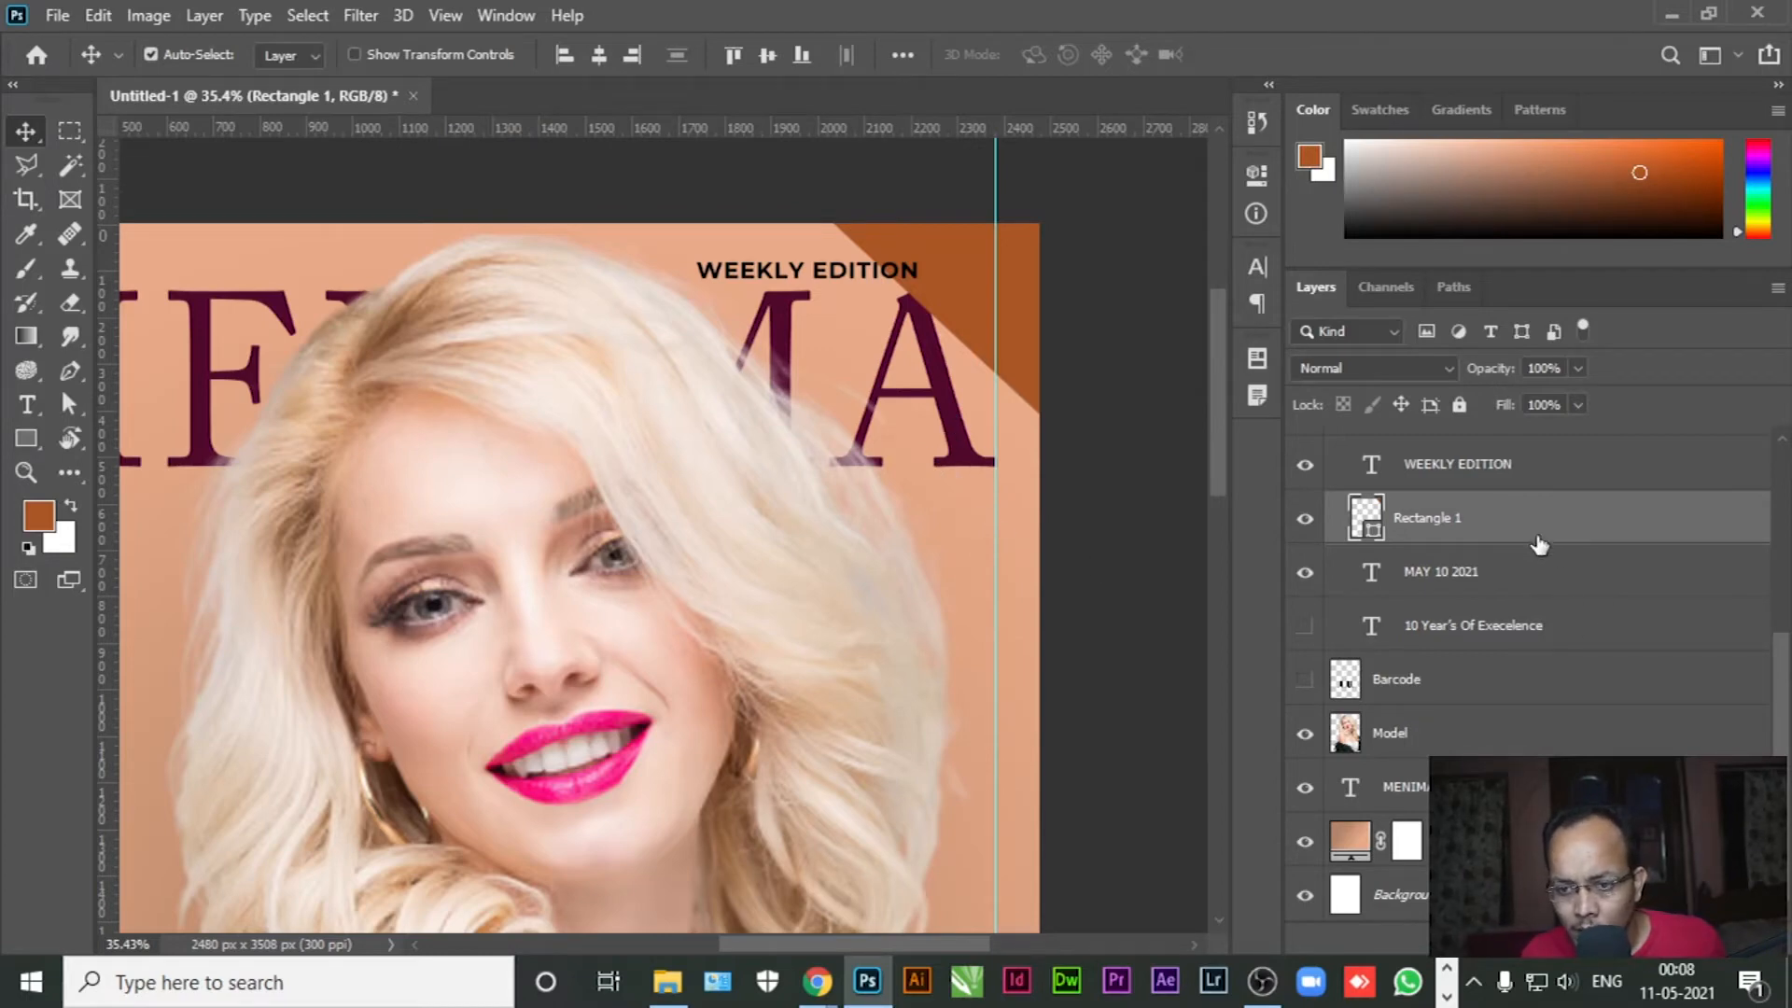
pyautogui.moveTo(1530, 532); pyautogui.dragTo(1381, 813)
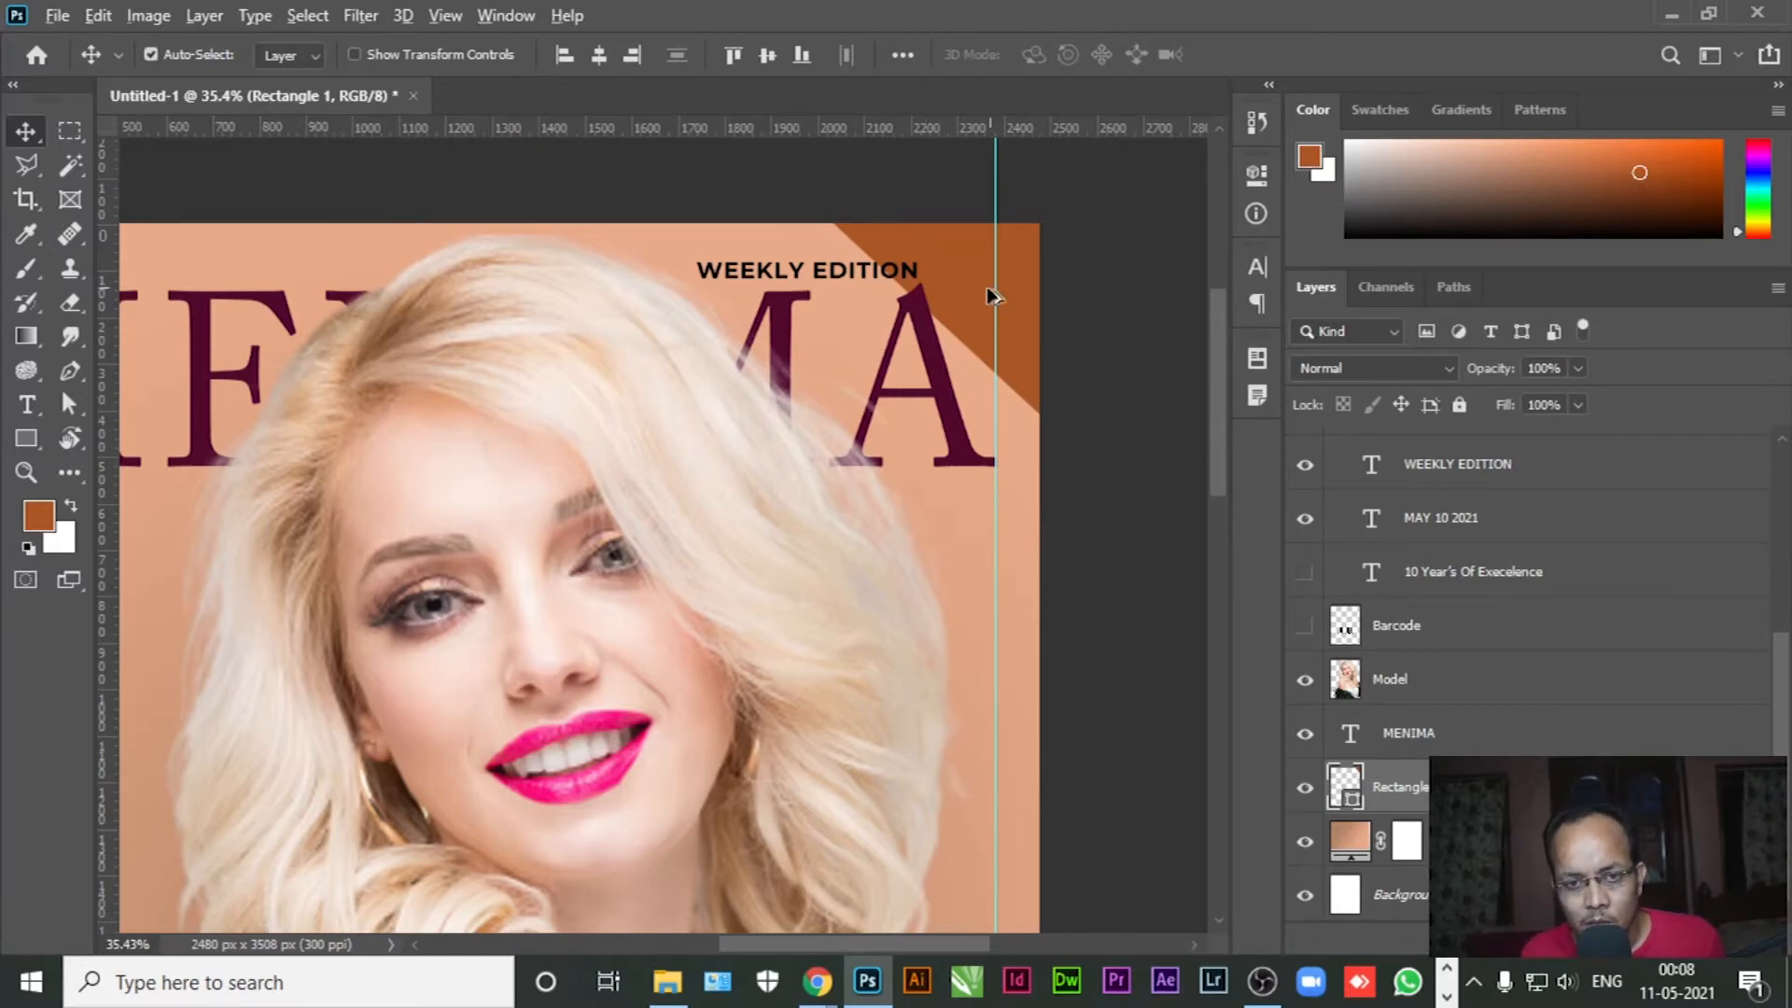
pyautogui.scroll(5, 985, 289)
pyautogui.scroll(1, 985, 282)
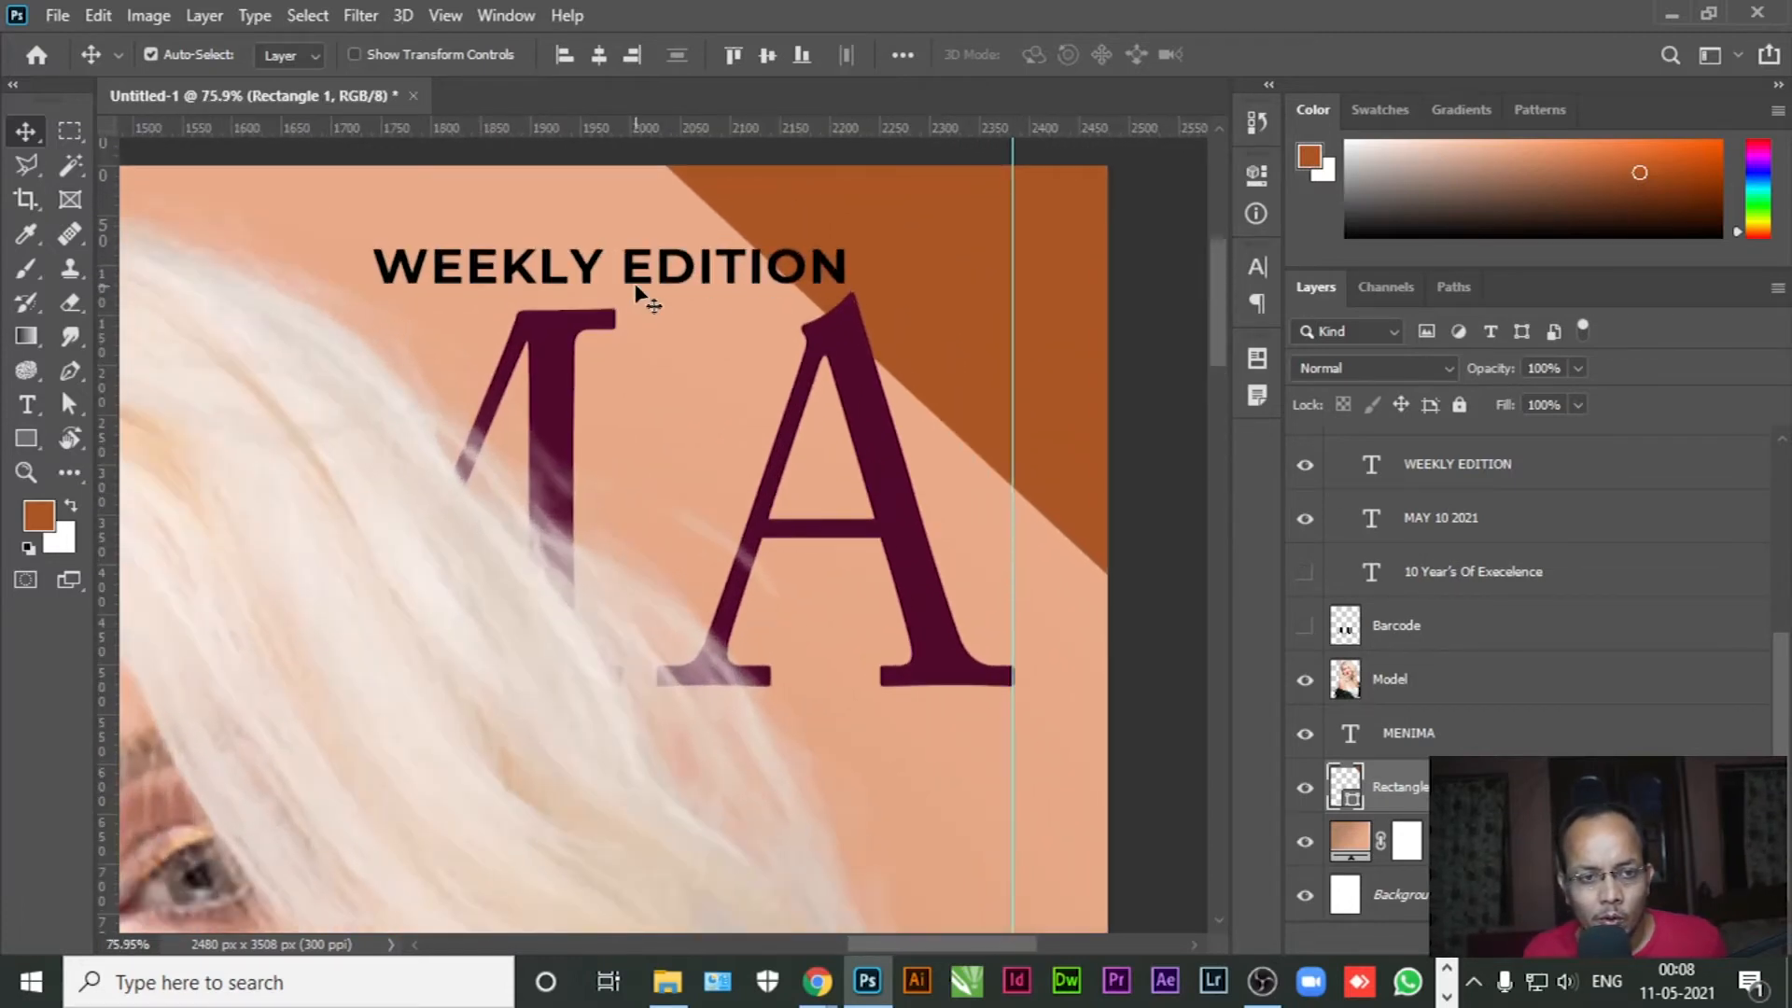
# Split WEEKLY EDITION onto two right-aligned lines with tighter leading
pyautogui.moveTo(637, 280); pyautogui.dragTo(986, 234)
pyautogui.press('t')
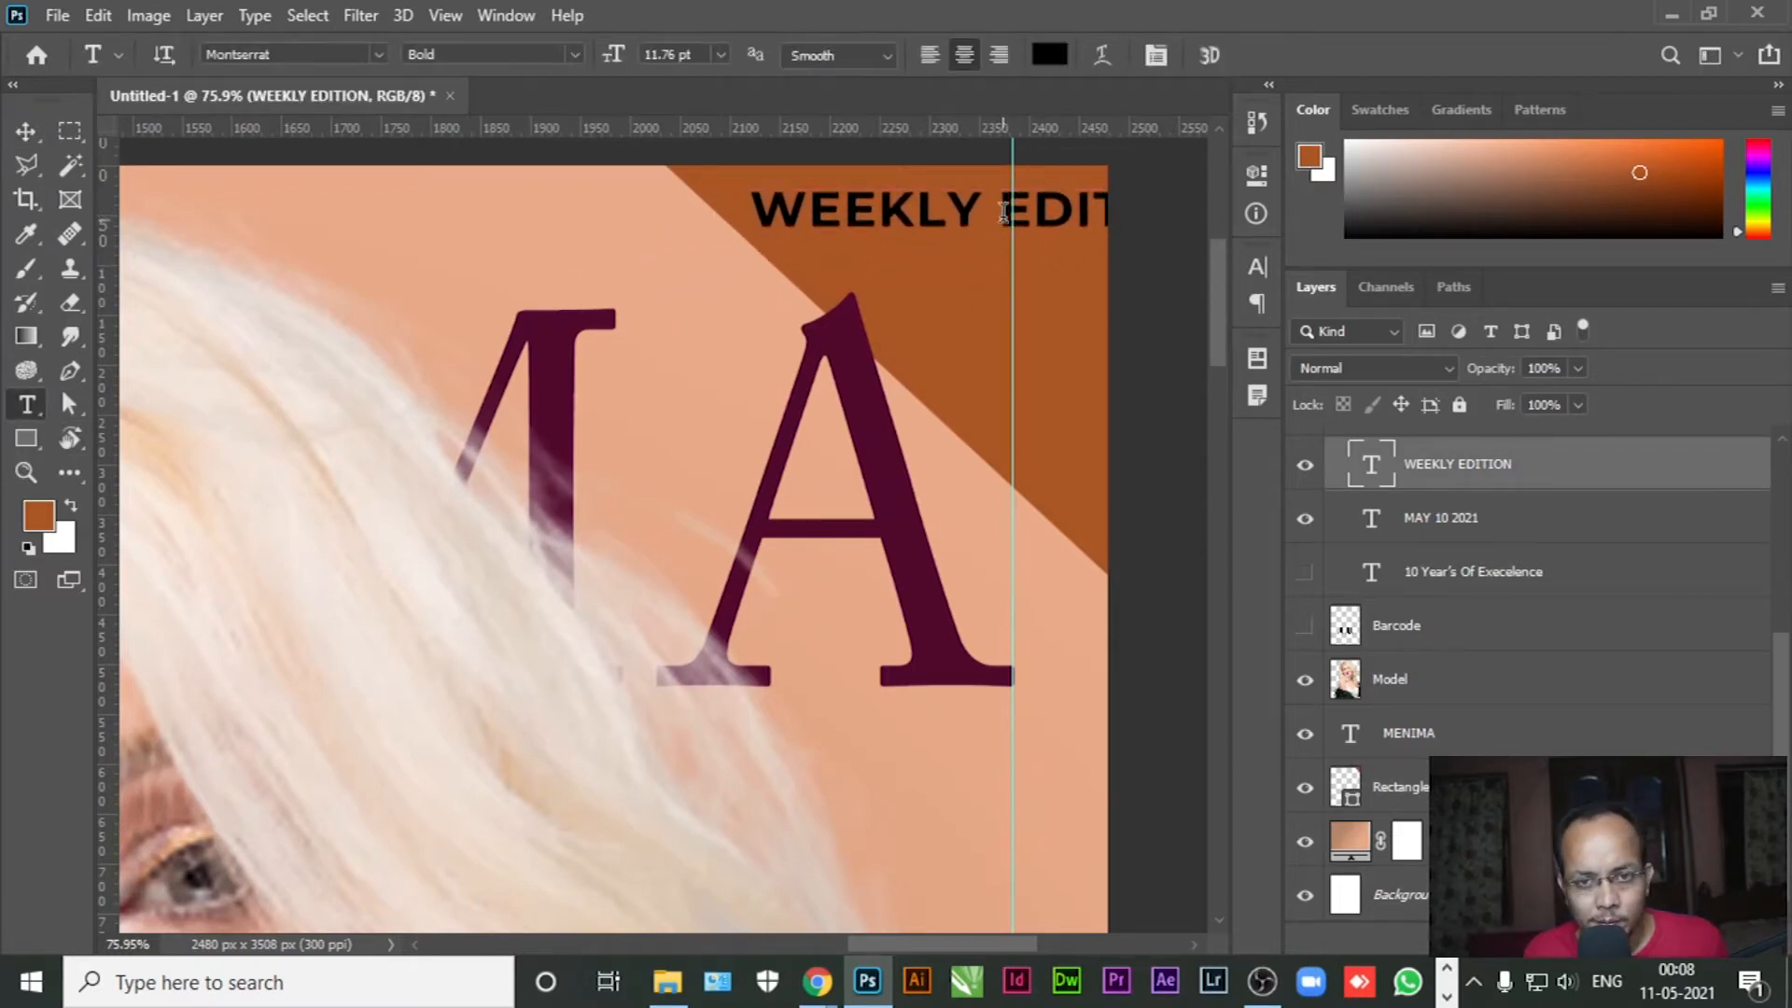
pyautogui.press('Return')
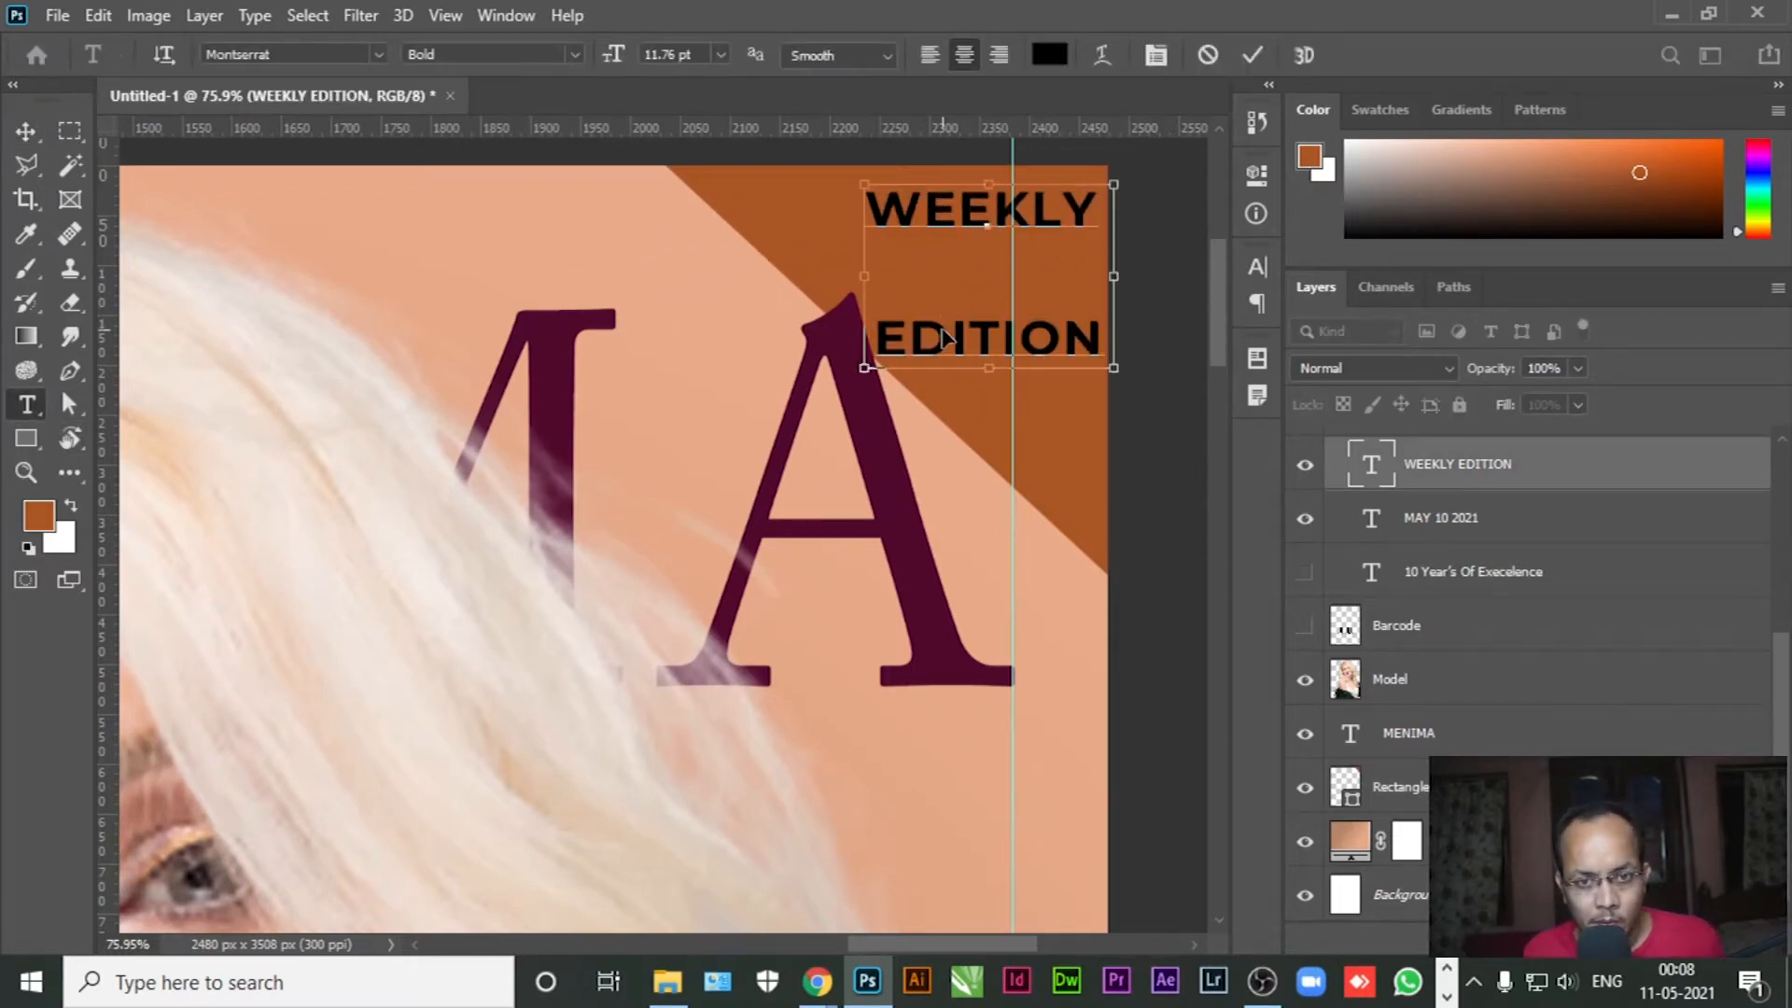
pyautogui.hotkey('ctrl', 'a')
pyautogui.click(1155, 55)
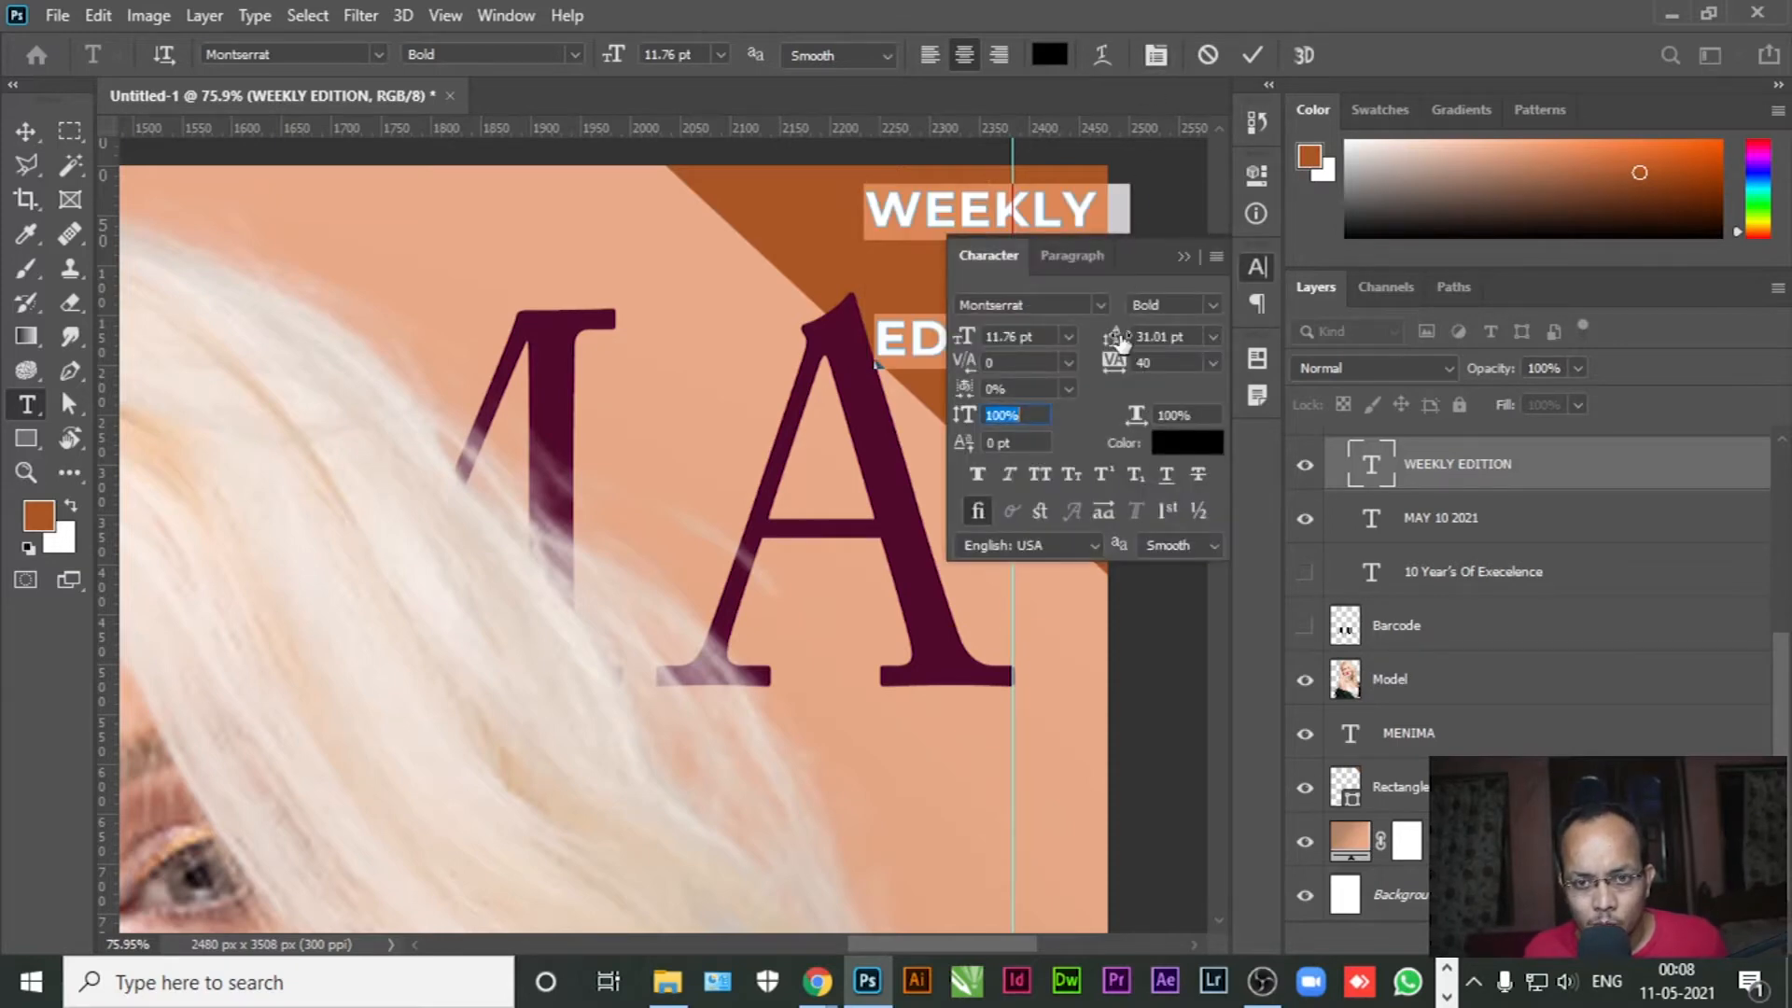
pyautogui.moveTo(1115, 346); pyautogui.dragTo(1090, 338)
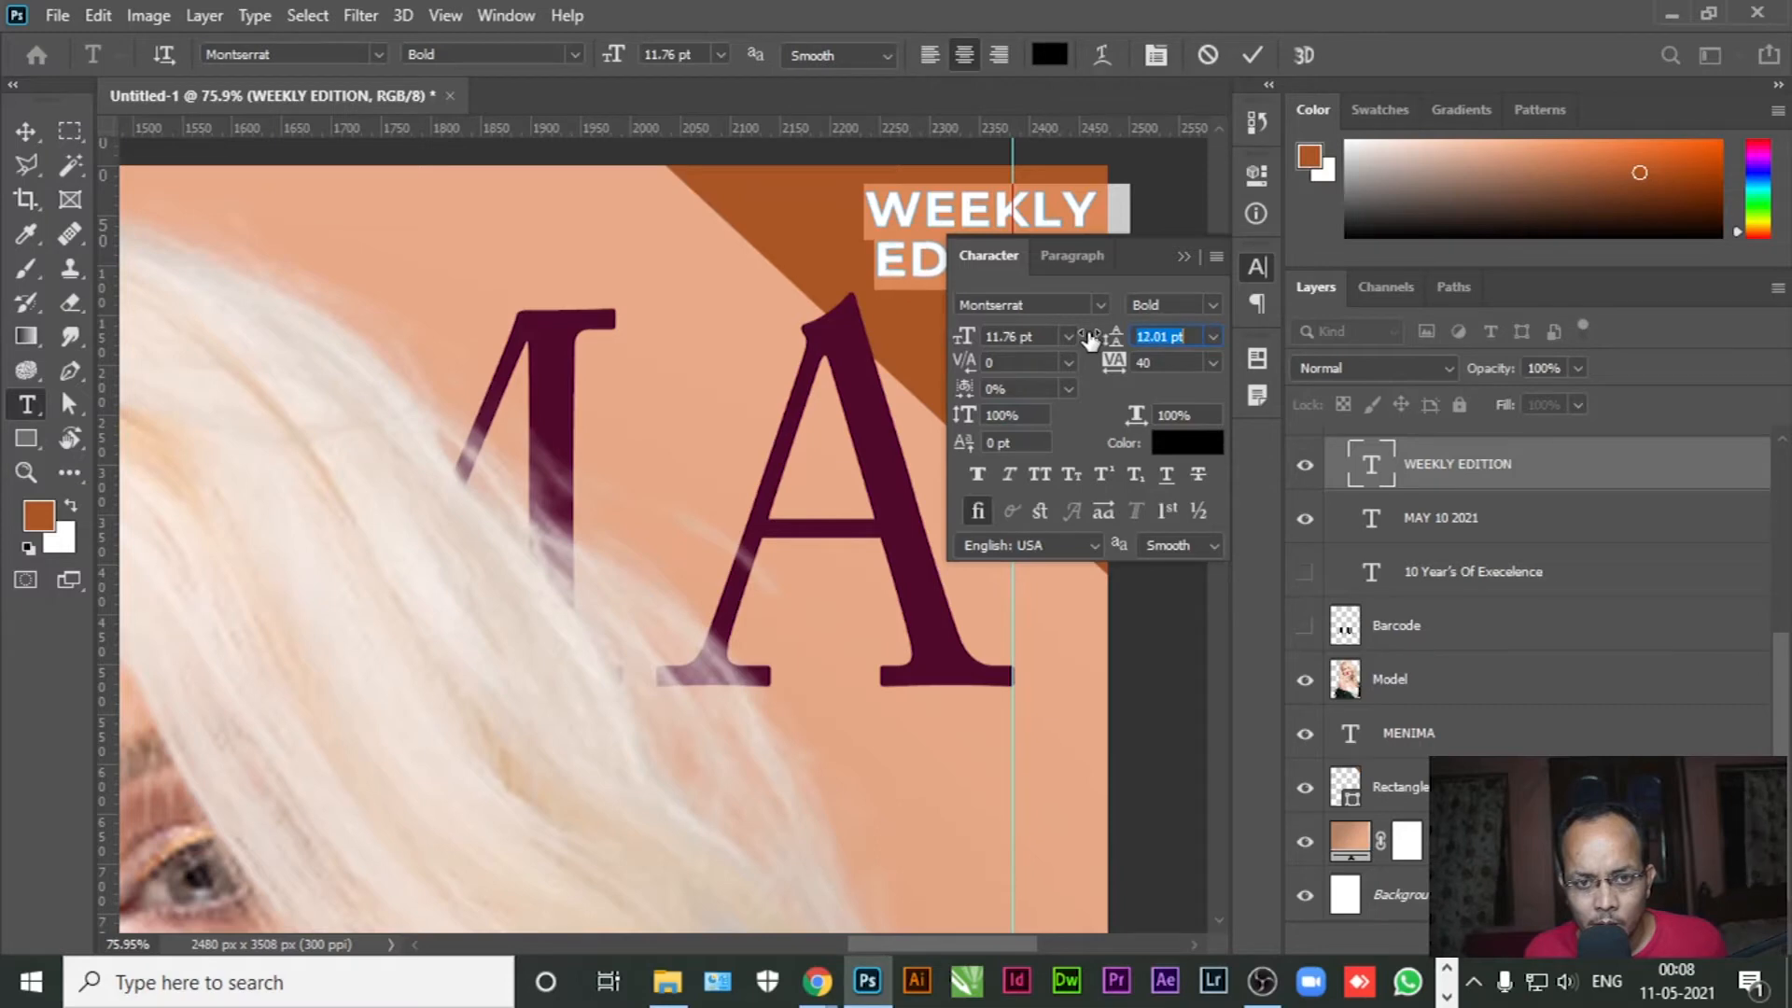
pyautogui.click(1184, 257)
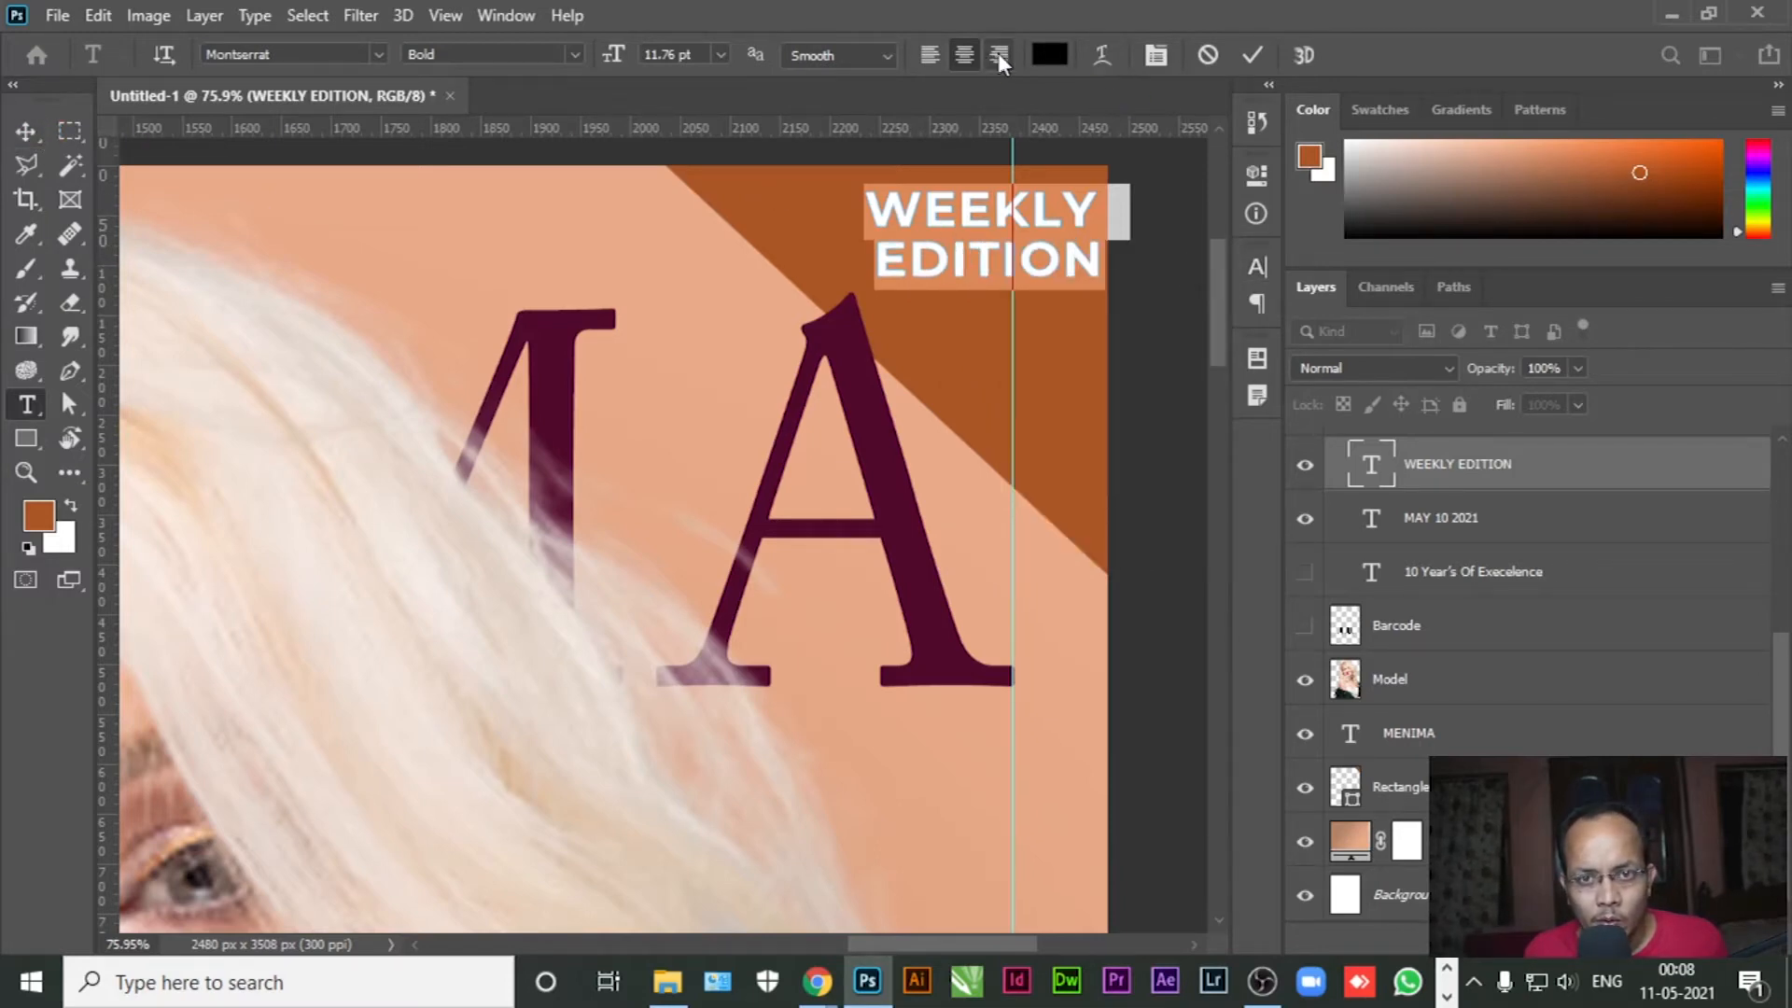
pyautogui.click(998, 57)
pyautogui.click(23, 133)
# Remove the trailing space and move WEEKLY EDITION into the brown corner
pyautogui.click(26, 404)
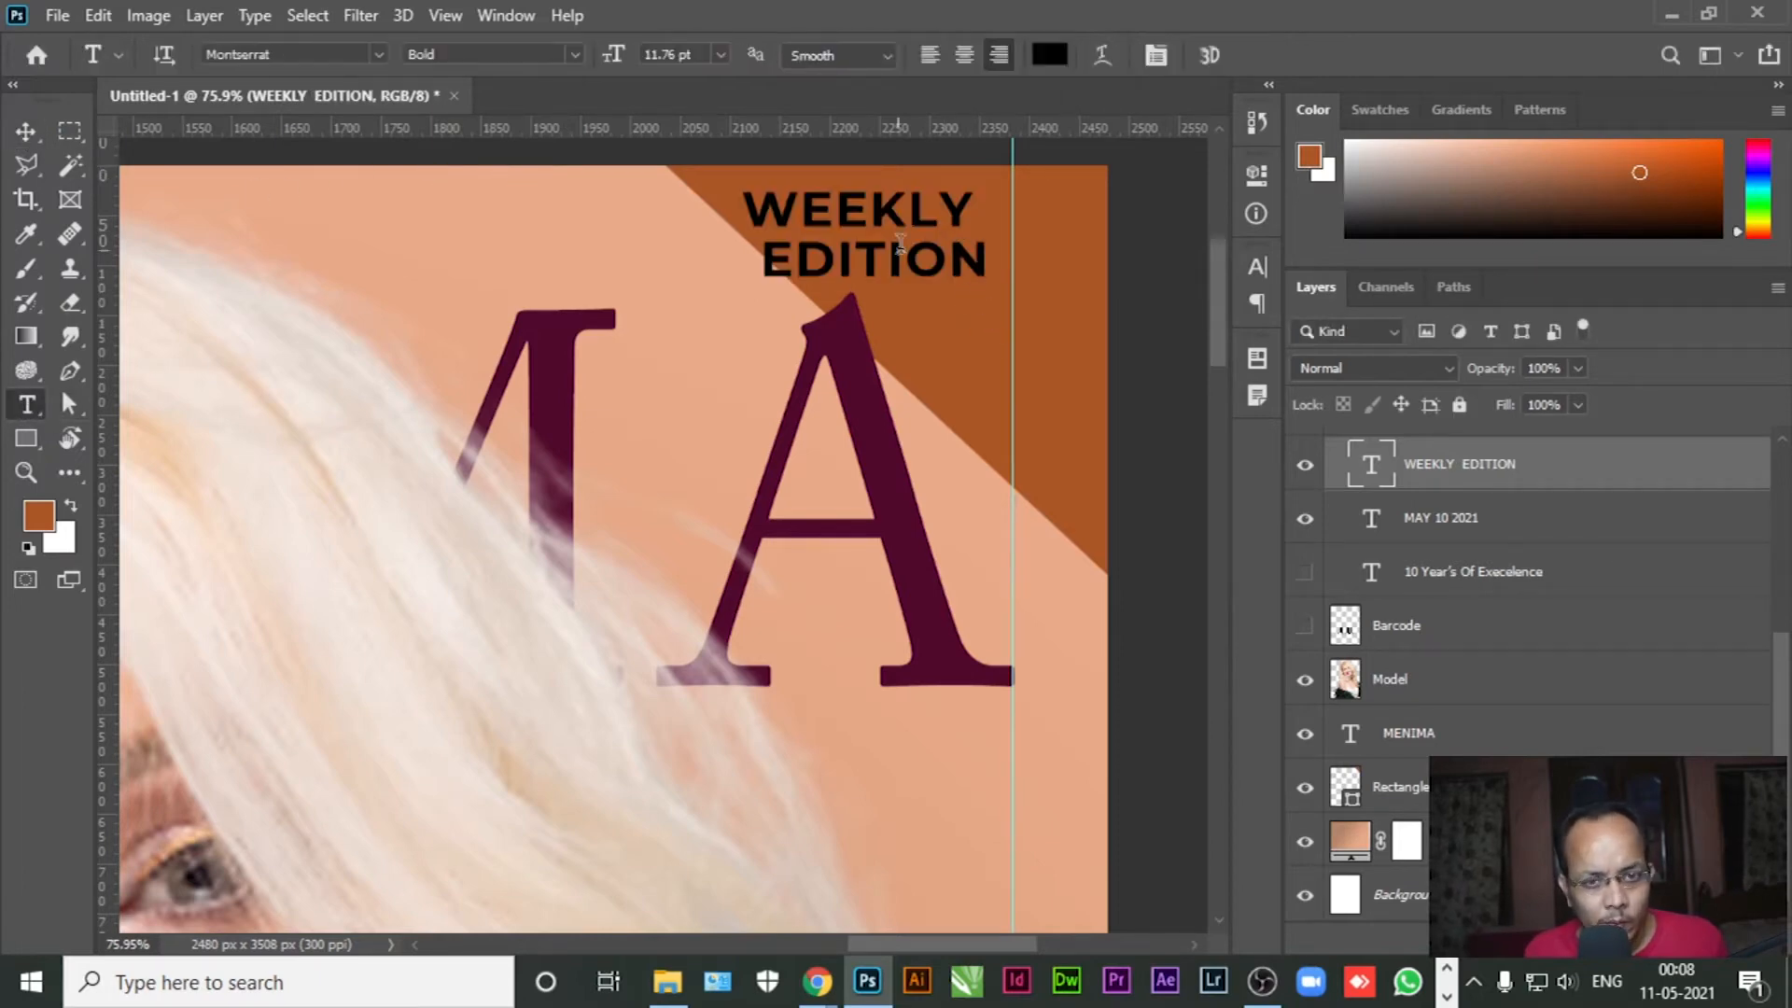
pyautogui.click(964, 213)
pyautogui.press('Delete')
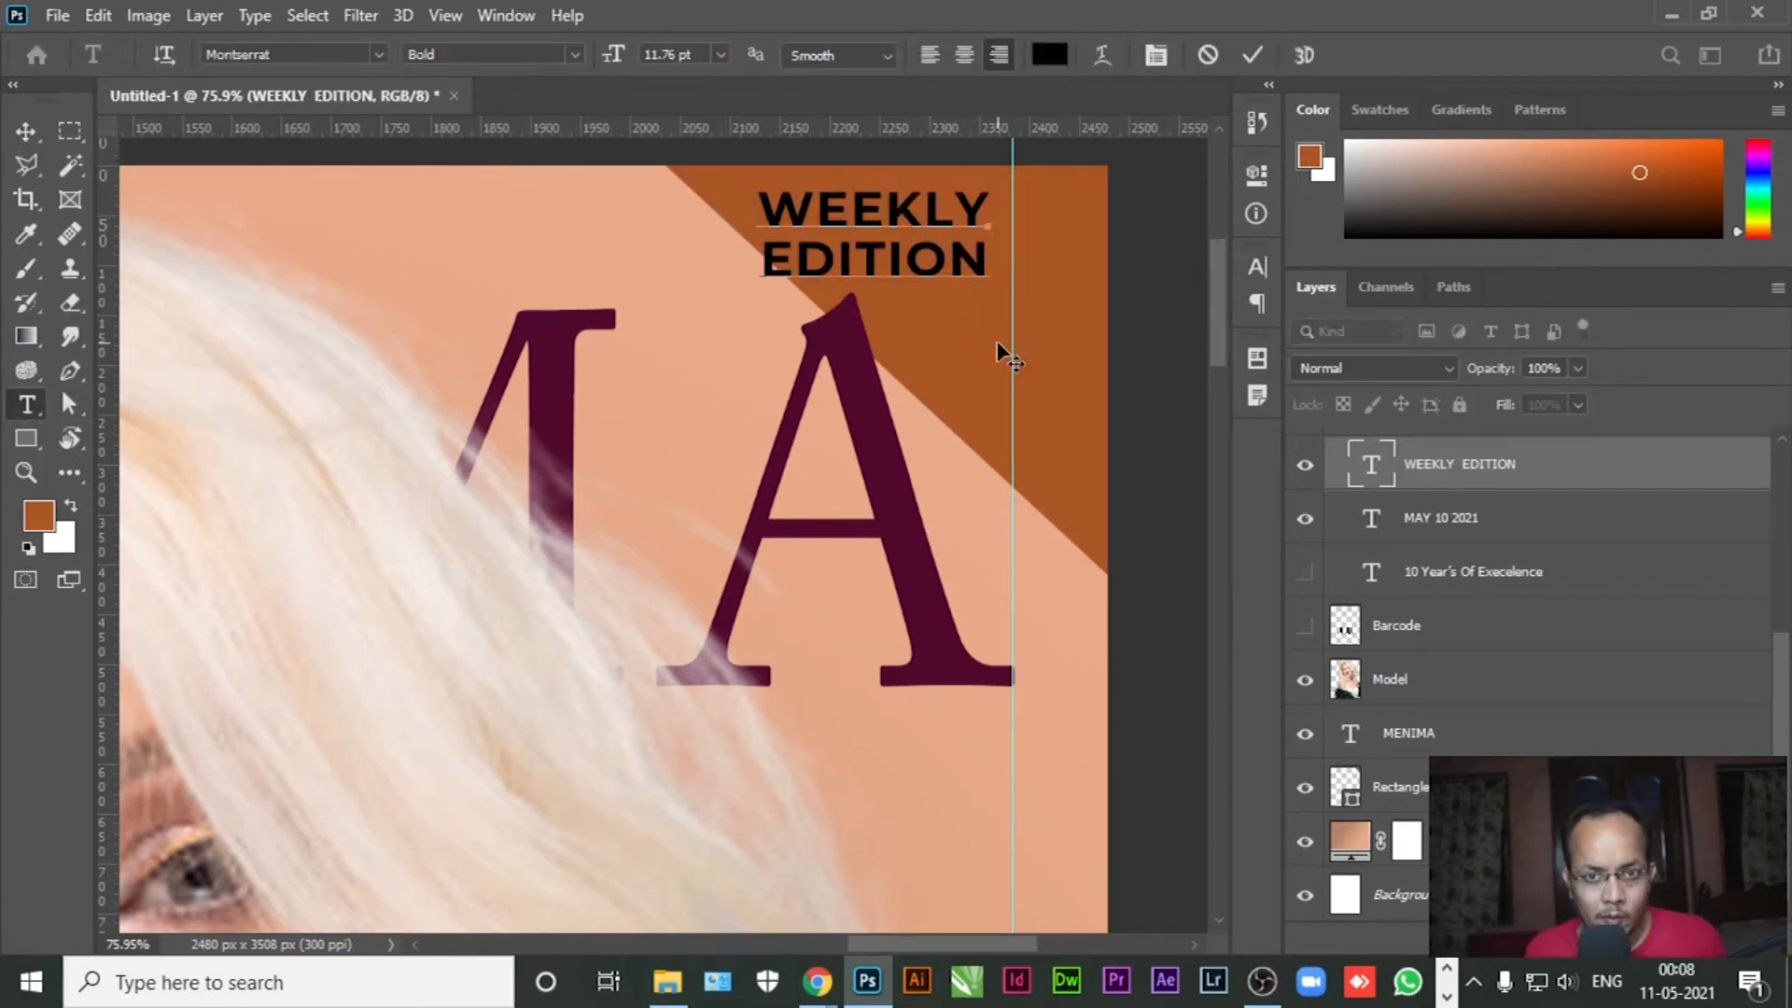
pyautogui.click(26, 132)
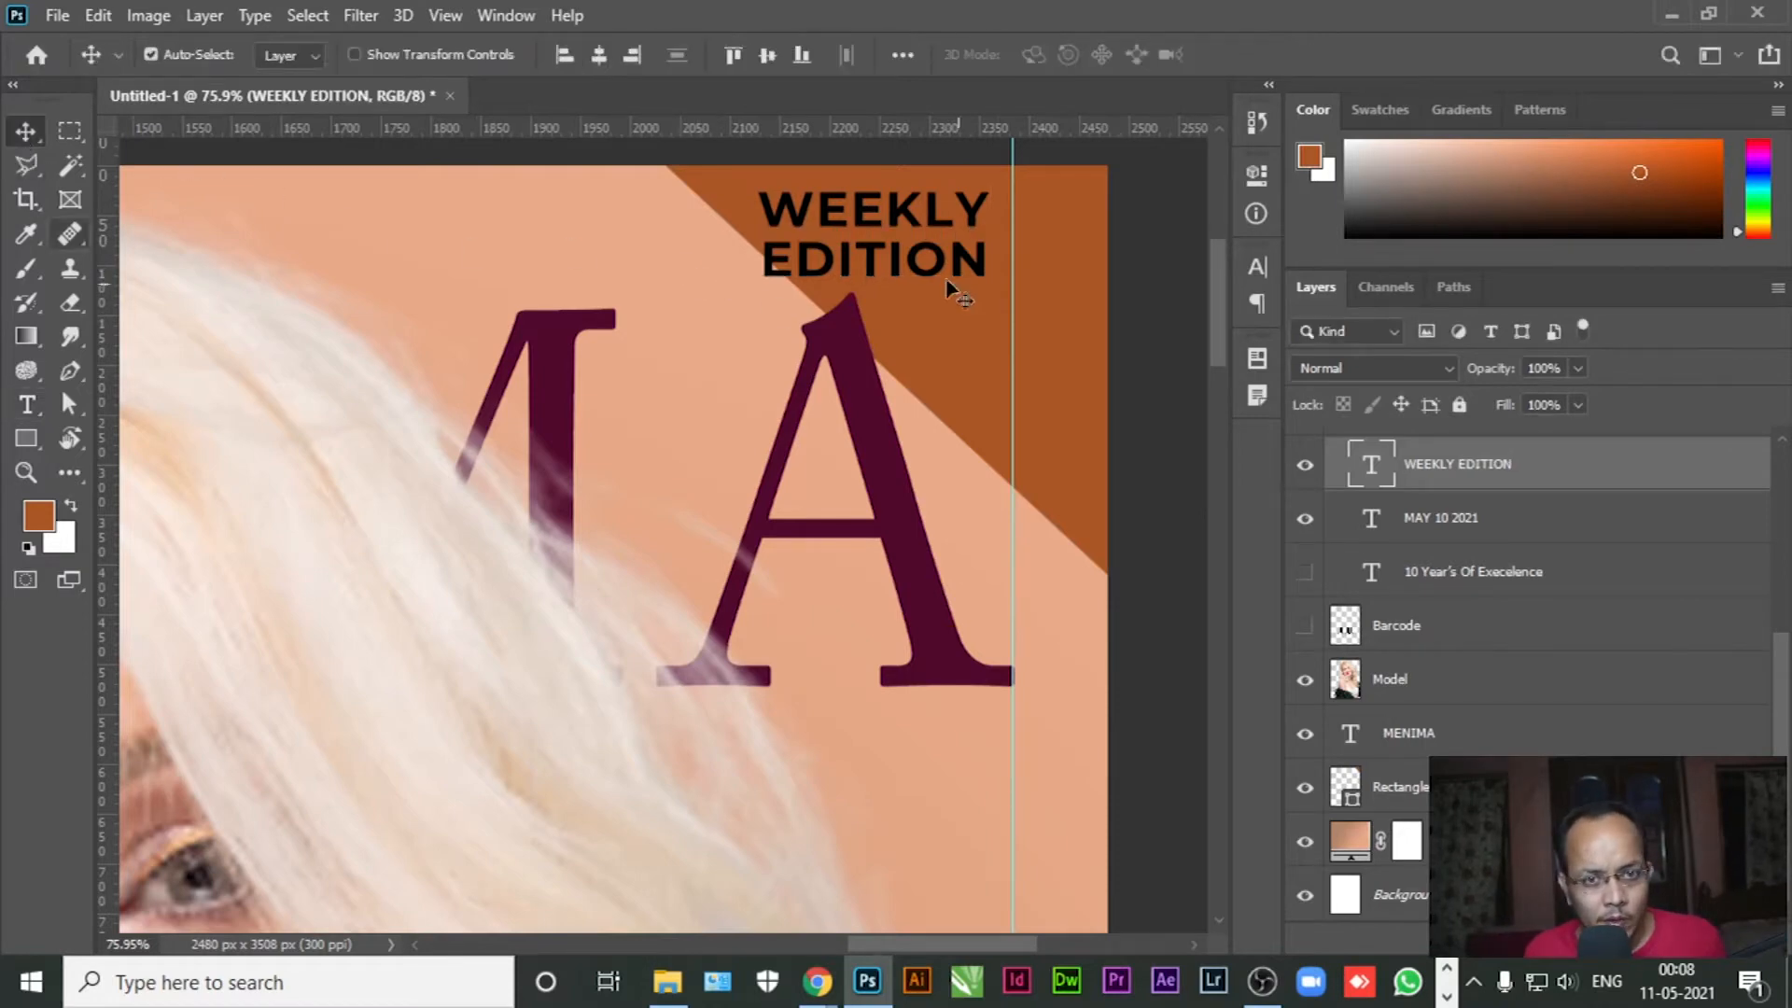
pyautogui.moveTo(931, 212); pyautogui.dragTo(954, 214)
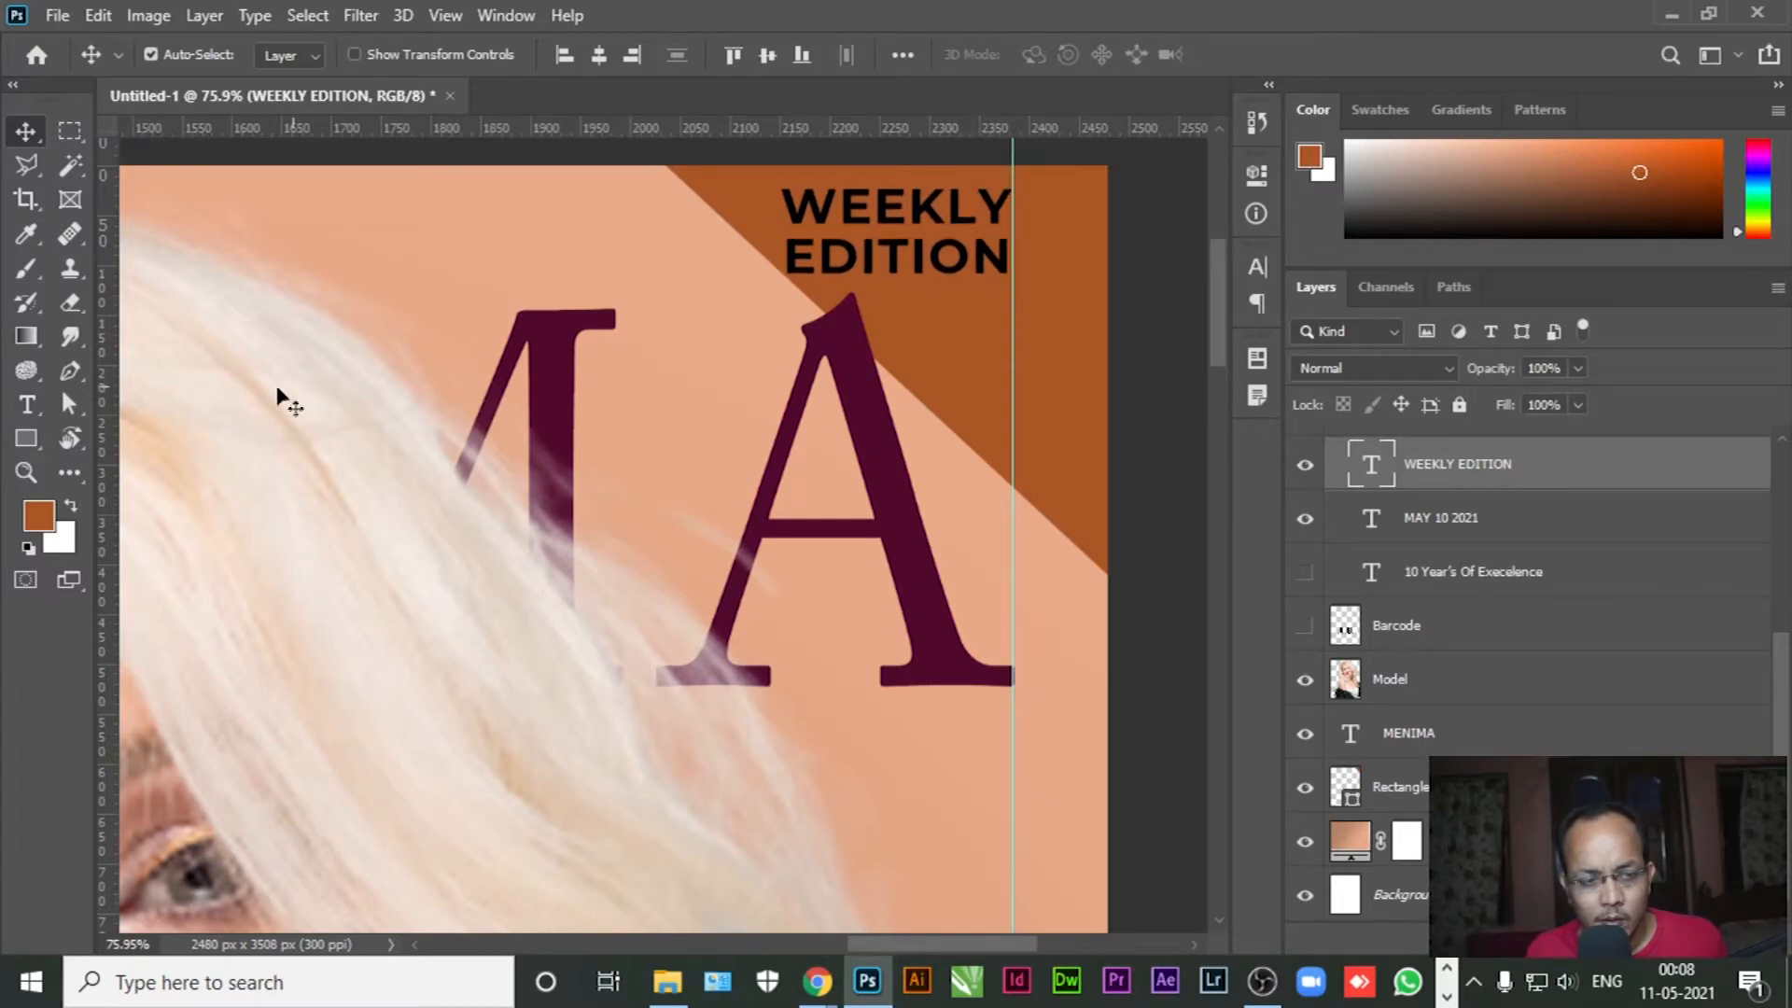
# Colour WEEKLY EDITION near-white (eae8e7) and nudge it slightly up and right
pyautogui.click(26, 404)
pyautogui.click(901, 256)
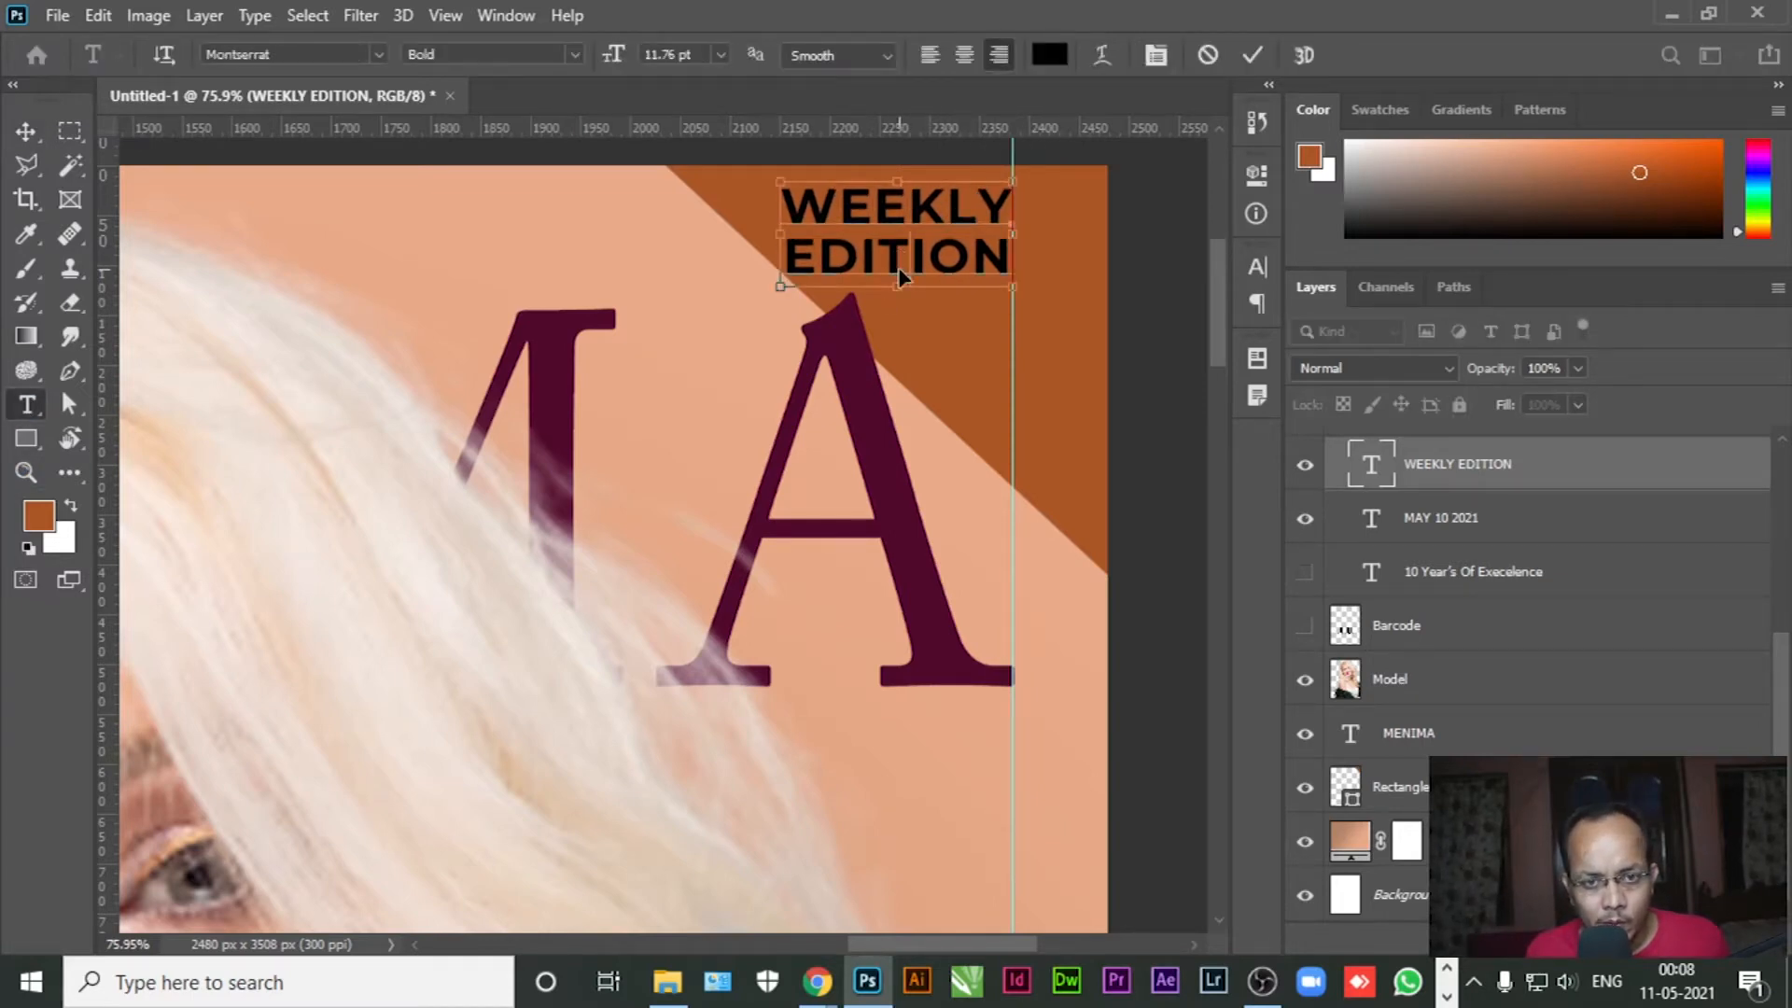
pyautogui.hotkey('ctrl', 'a')
pyautogui.click(42, 515)
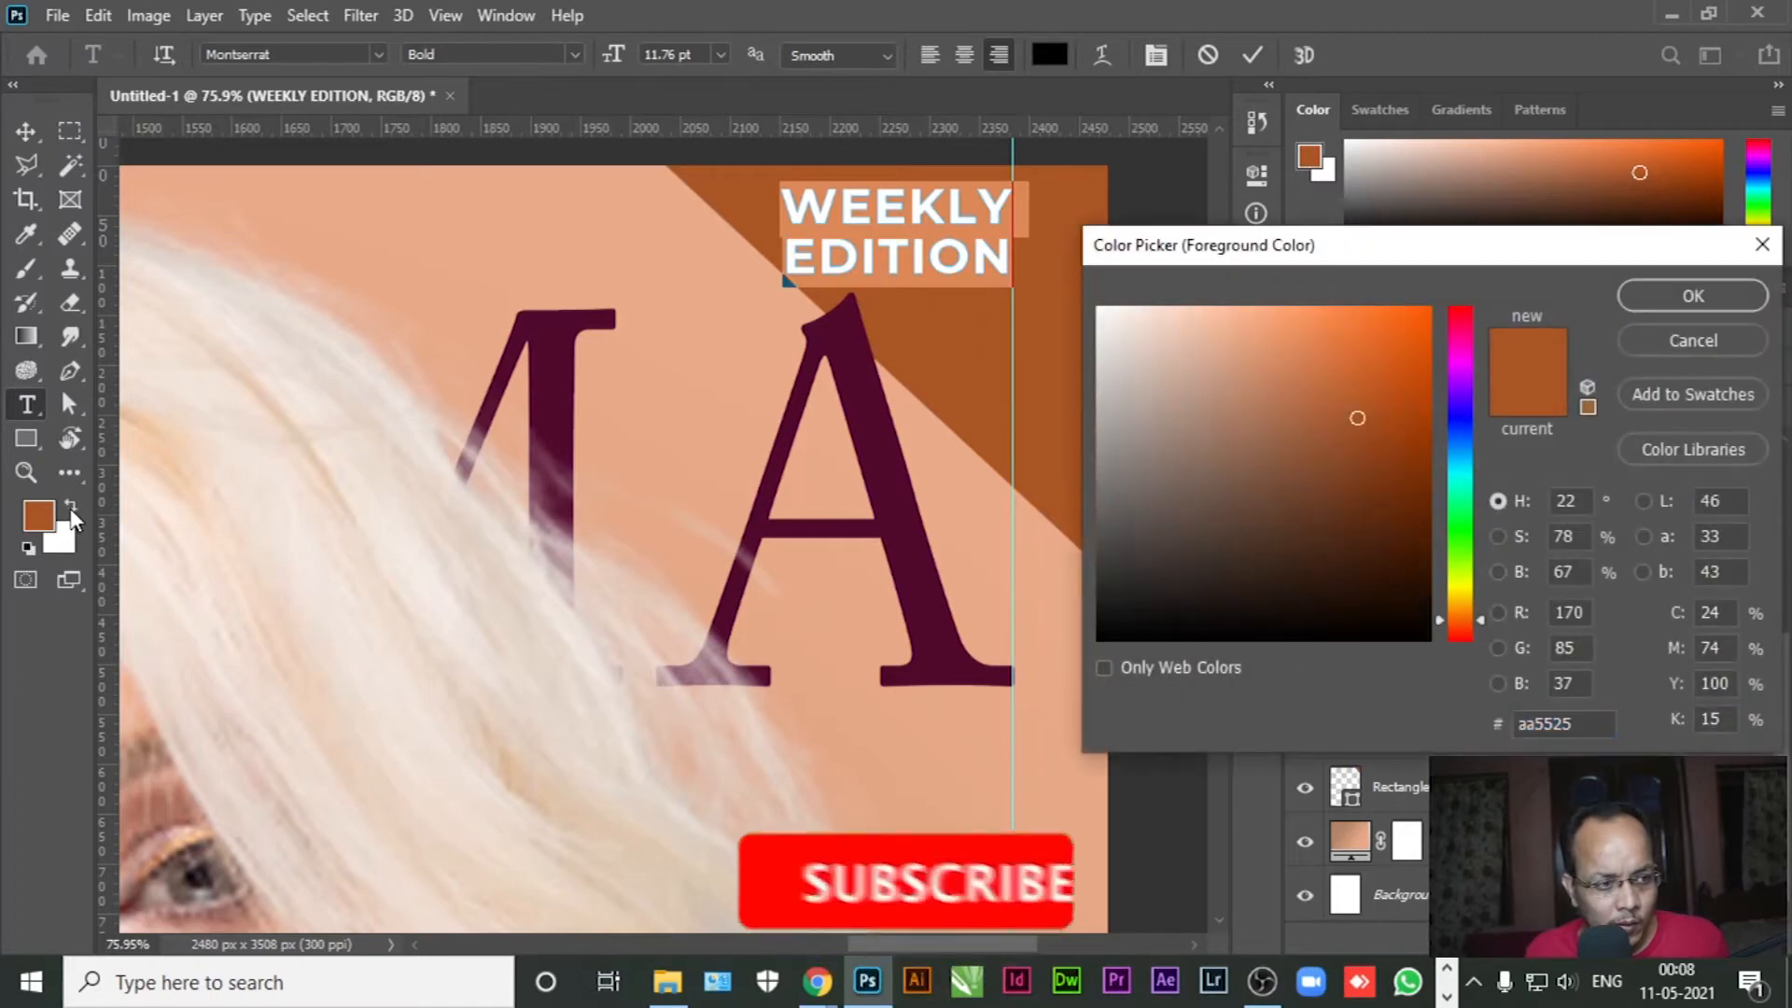
pyautogui.click(1102, 331)
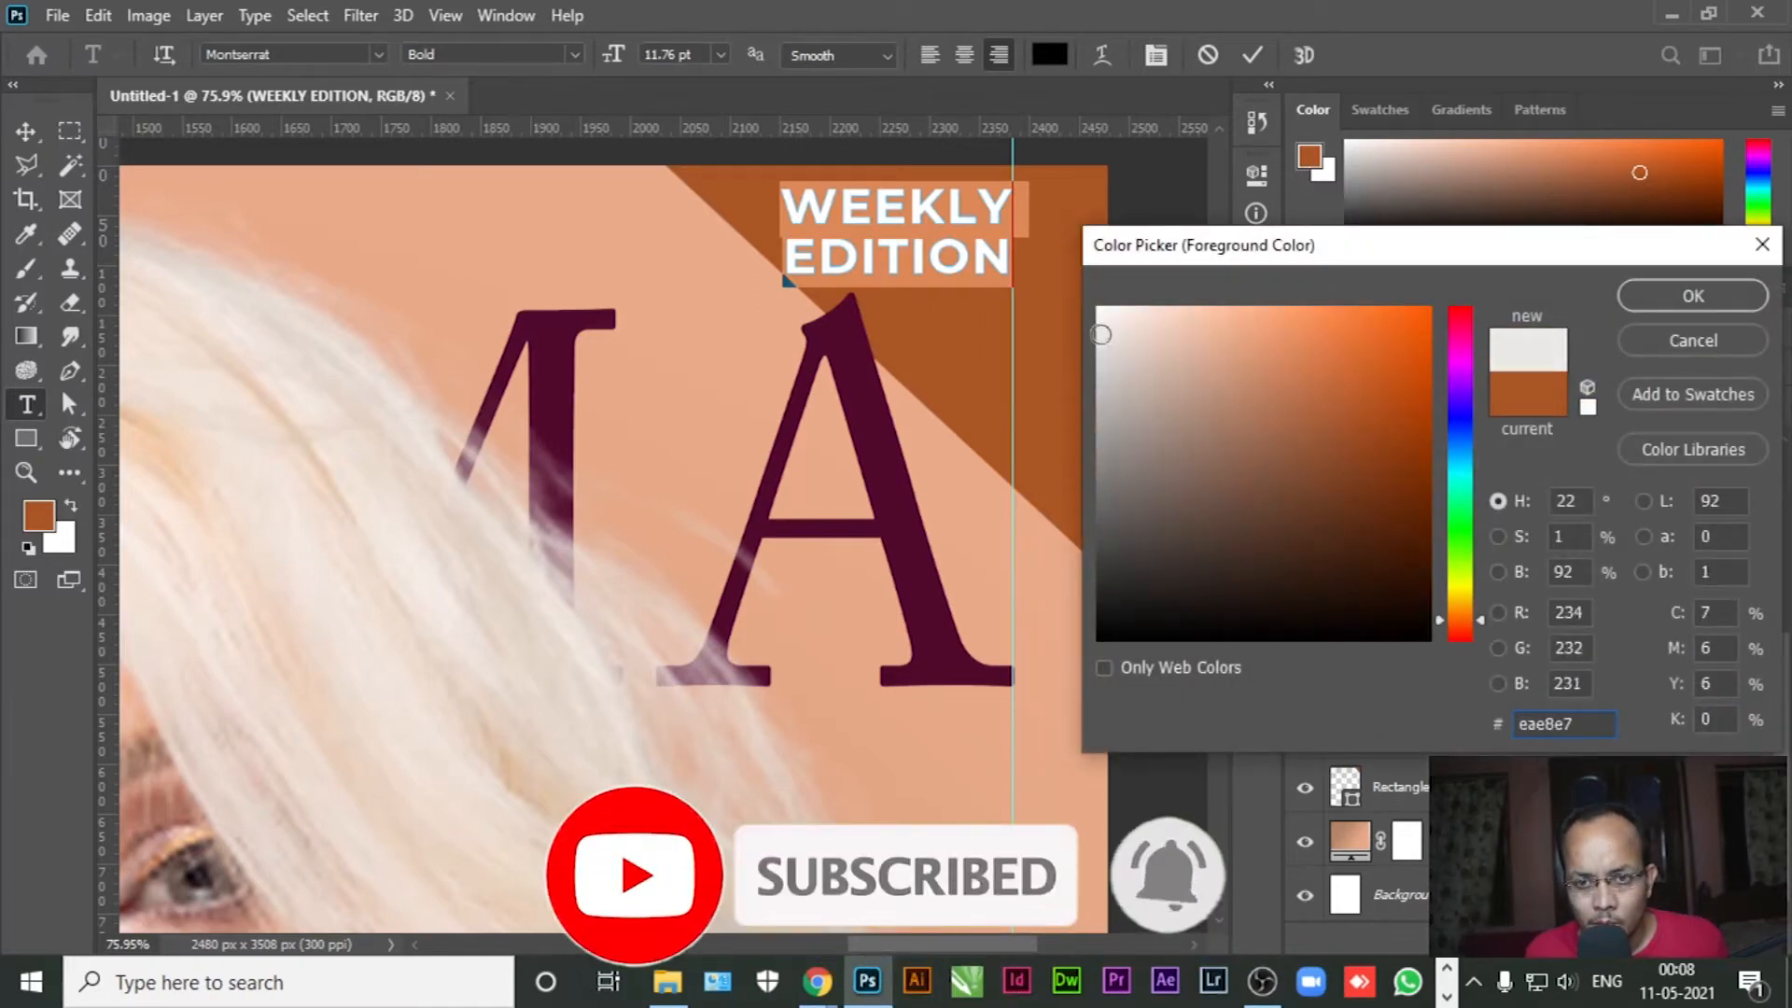
pyautogui.click(1693, 296)
pyautogui.click(24, 128)
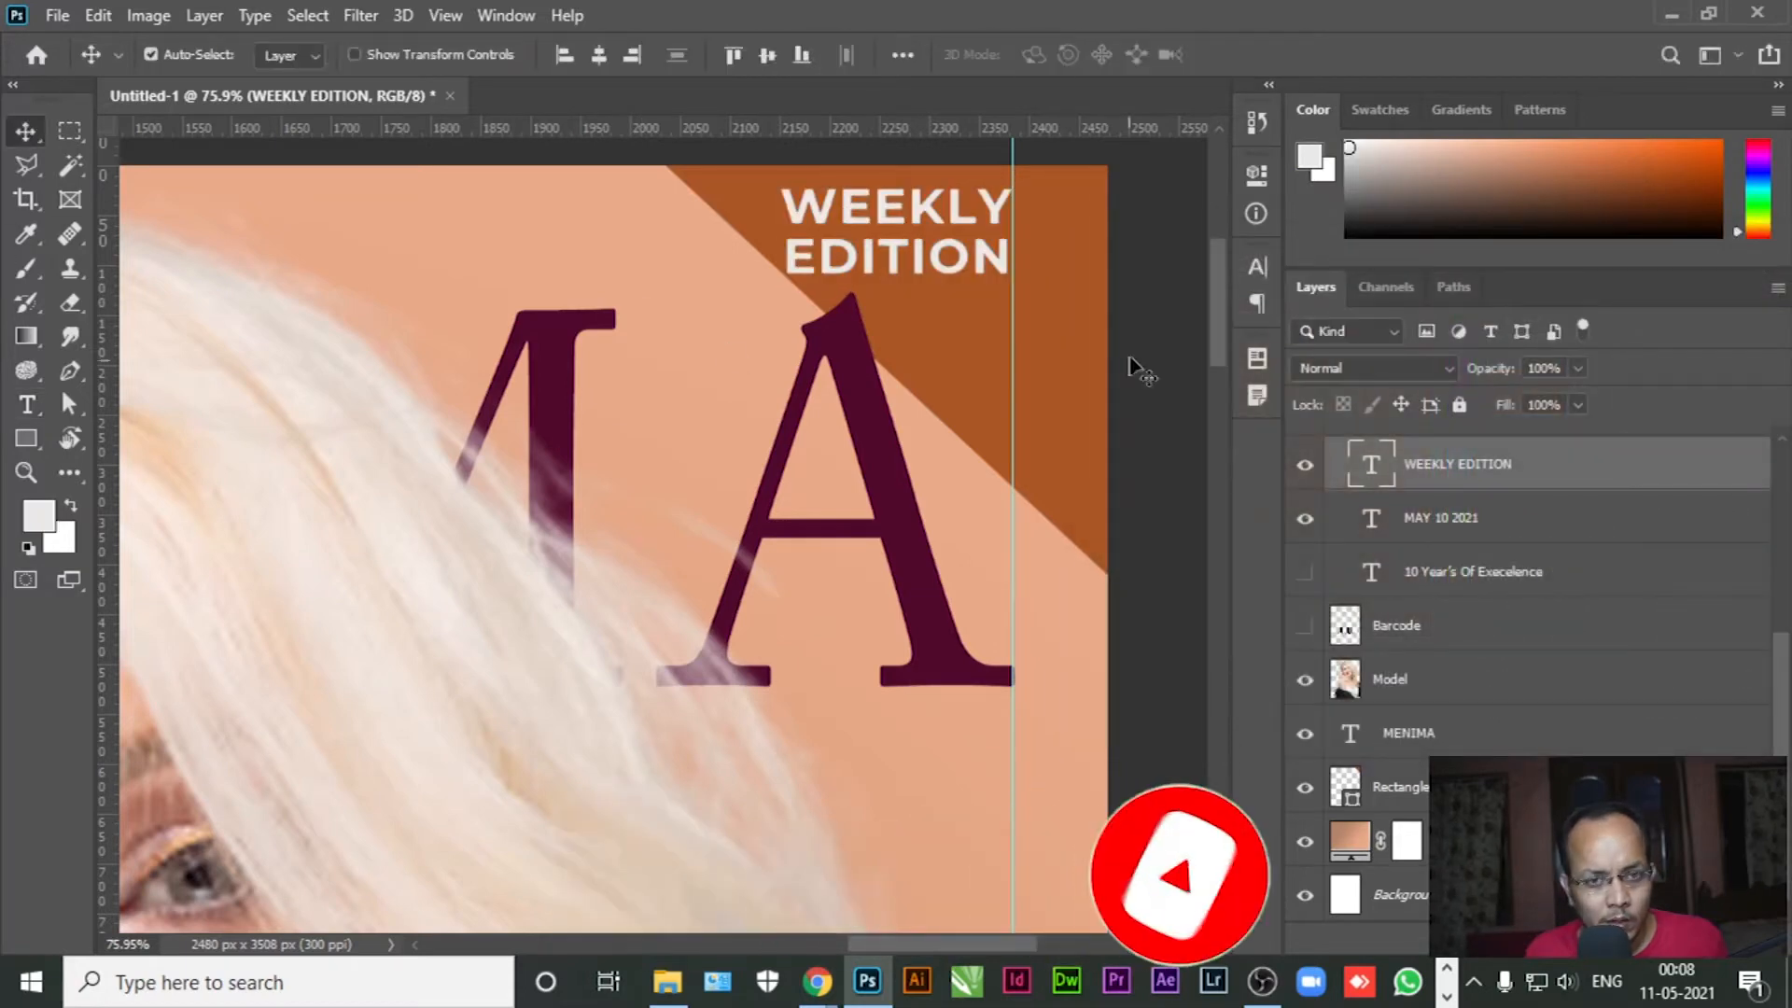
pyautogui.click(1139, 308)
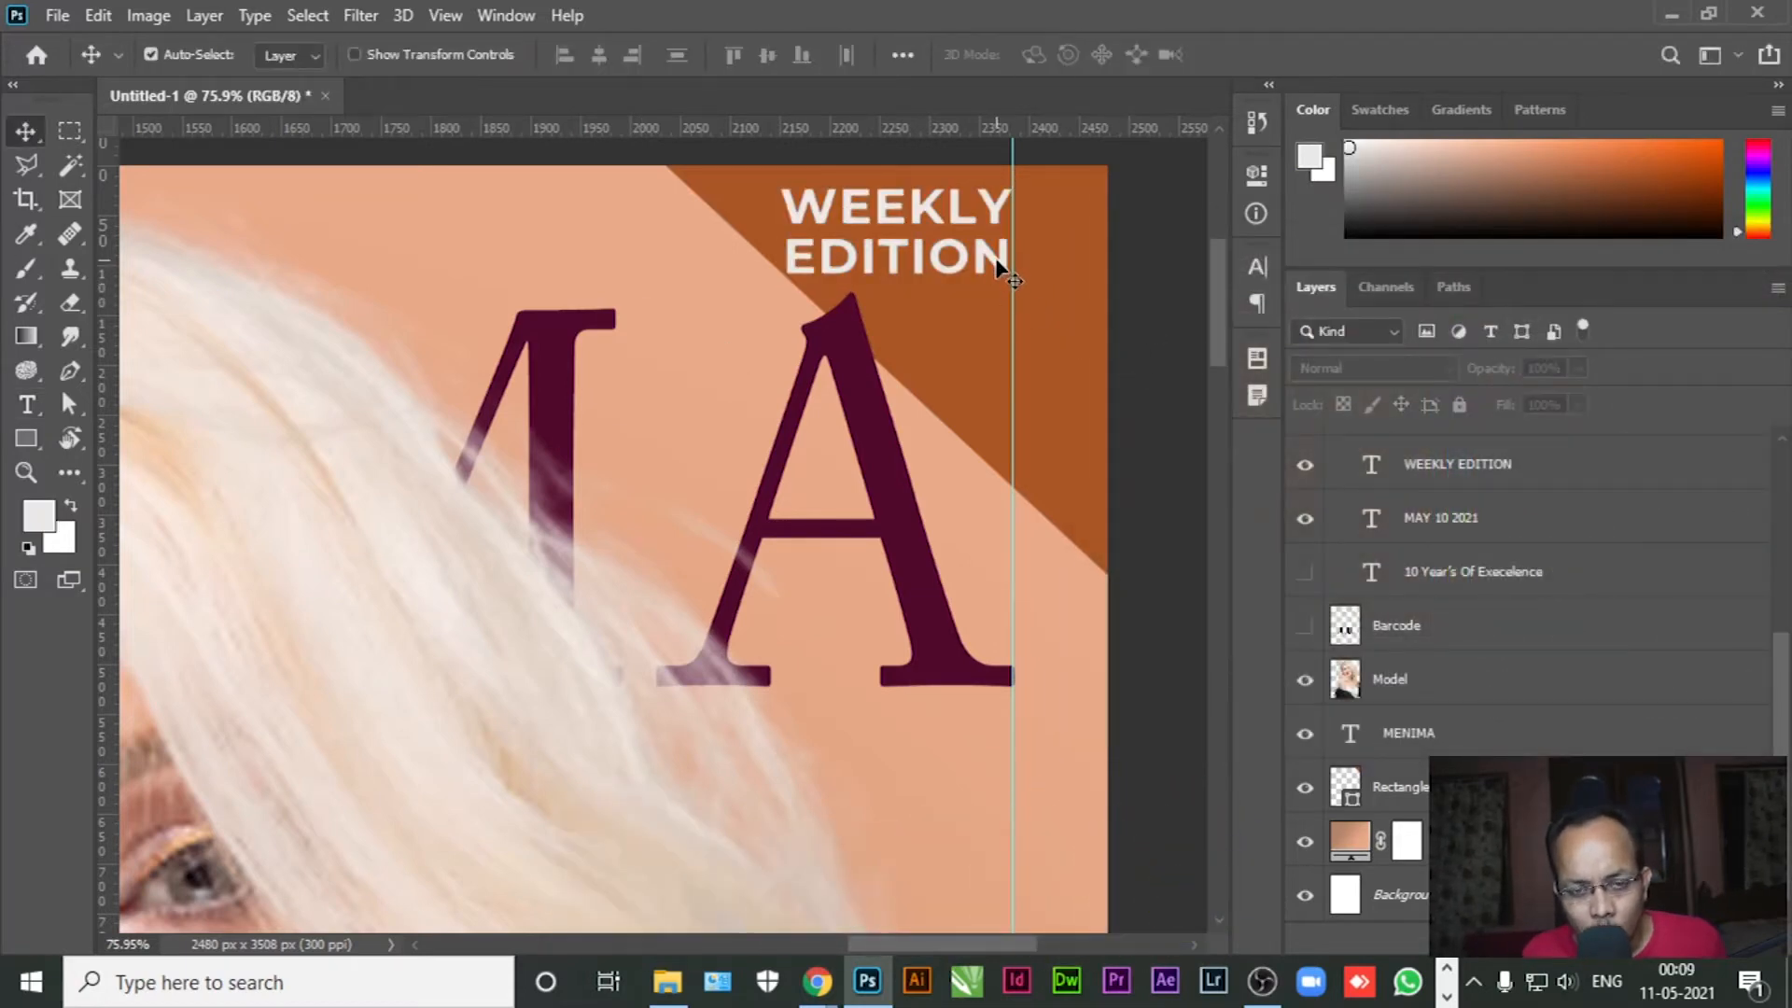
pyautogui.click(997, 264)
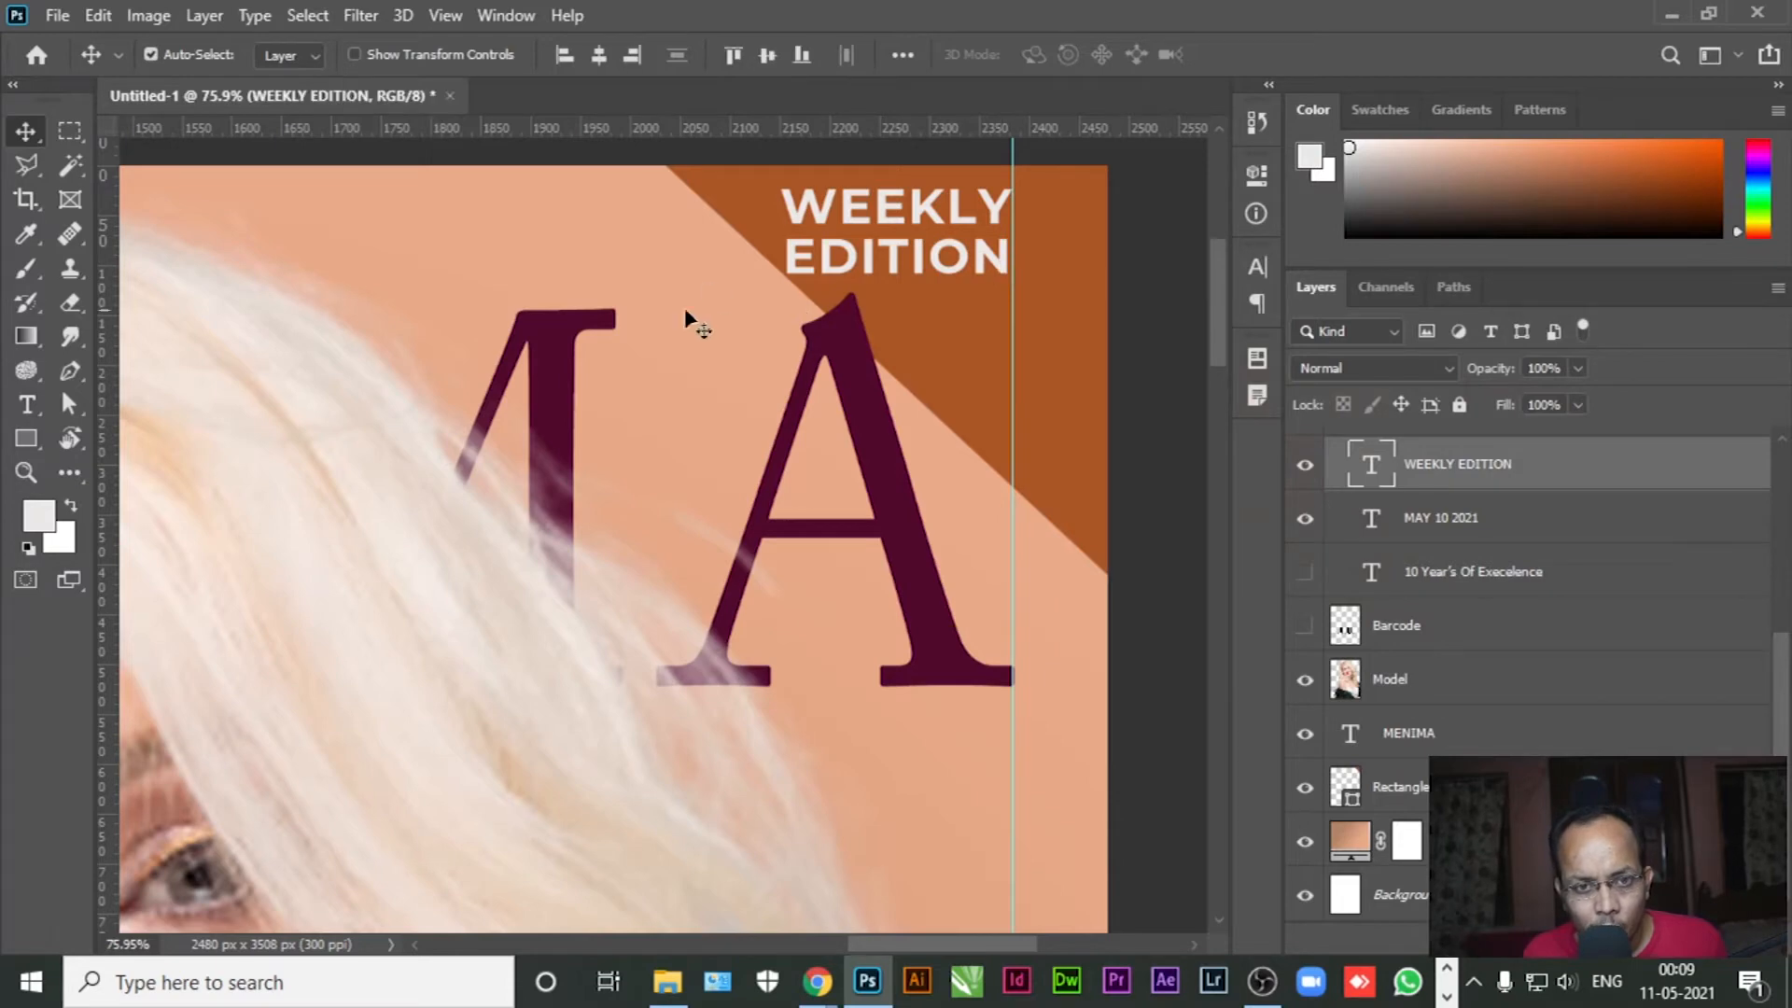
pyautogui.moveTo(936, 261); pyautogui.dragTo(940, 257)
pyautogui.click(1159, 280)
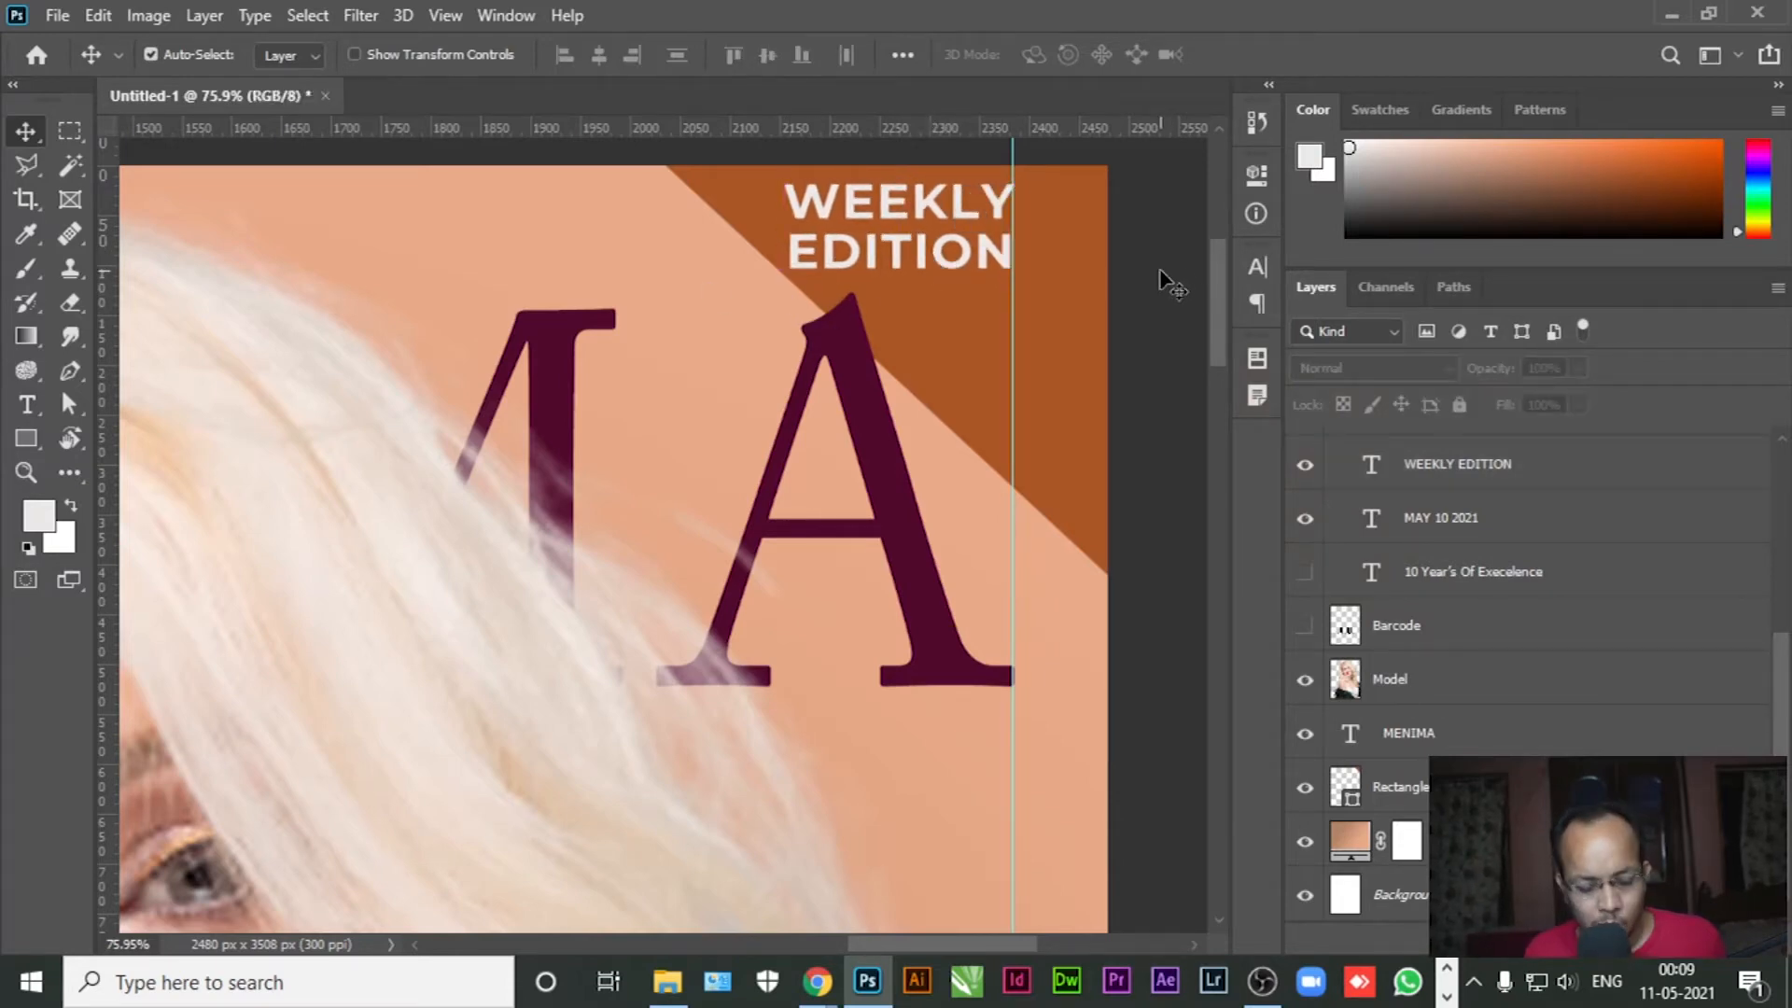
# Fit the entire magazine cover on screen with Ctrl+0
pyautogui.hotkey('ctrl', '0')
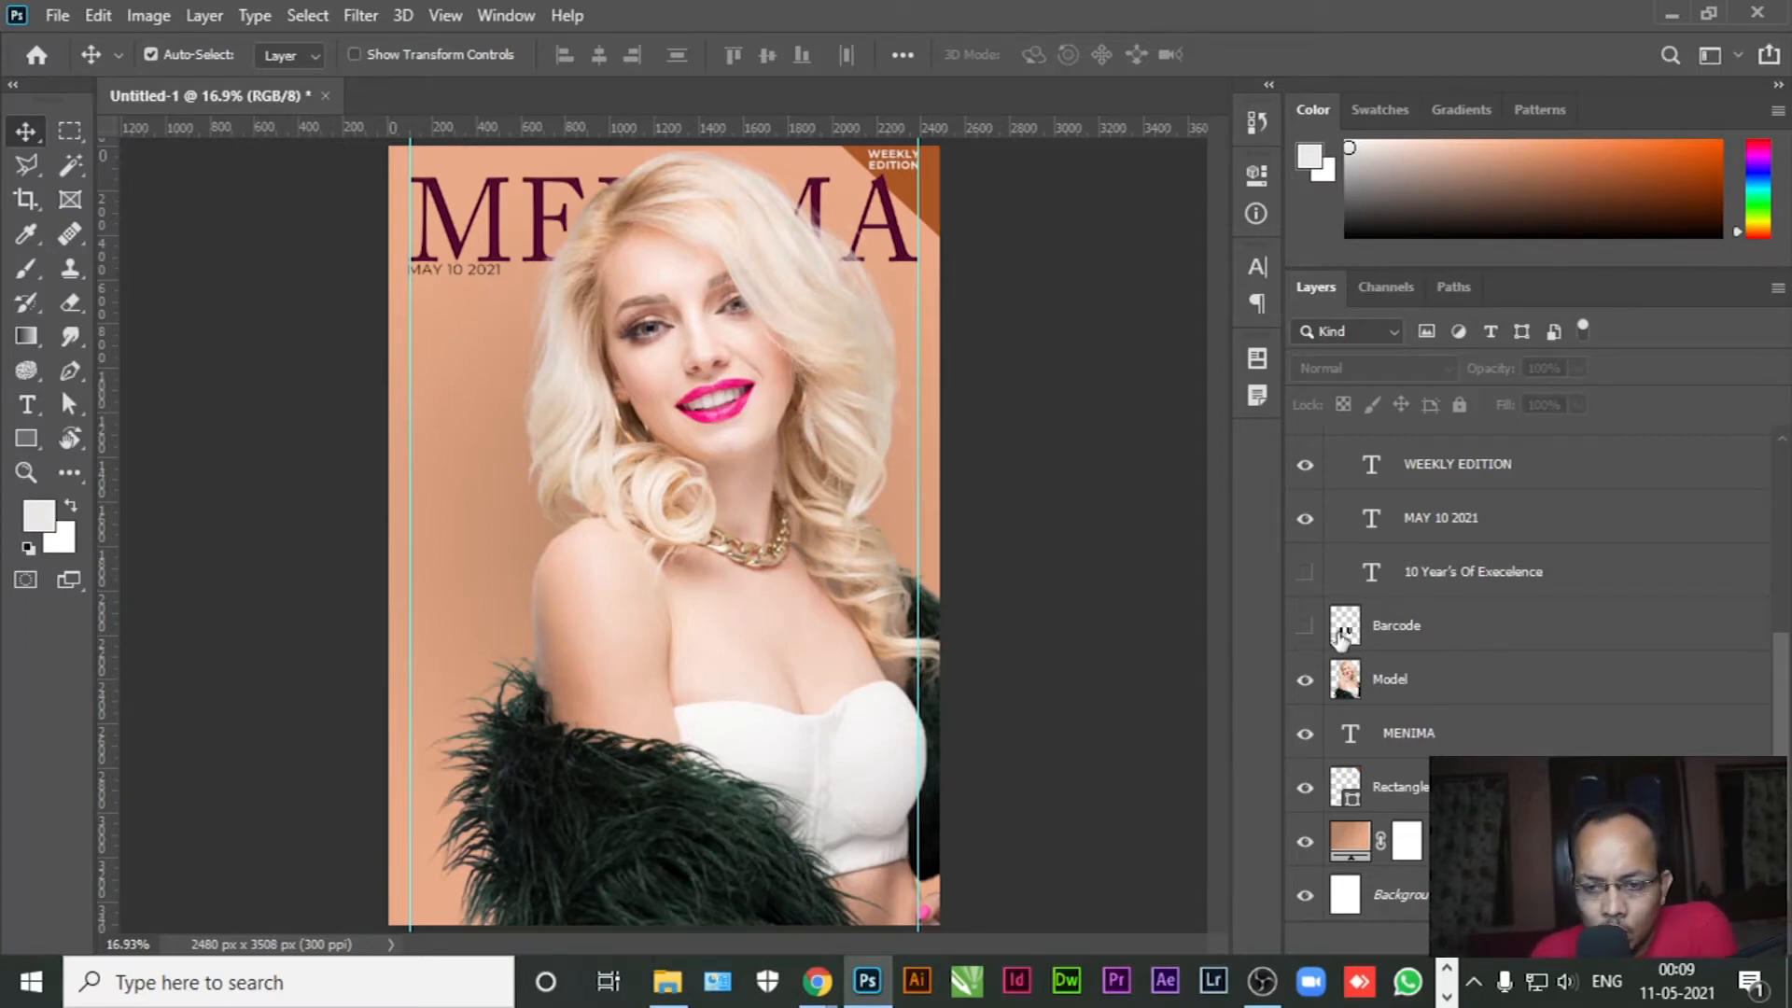
# Show the tagline layer and set Execelence larger in Adobe Caslon Pro
pyautogui.click(1301, 573)
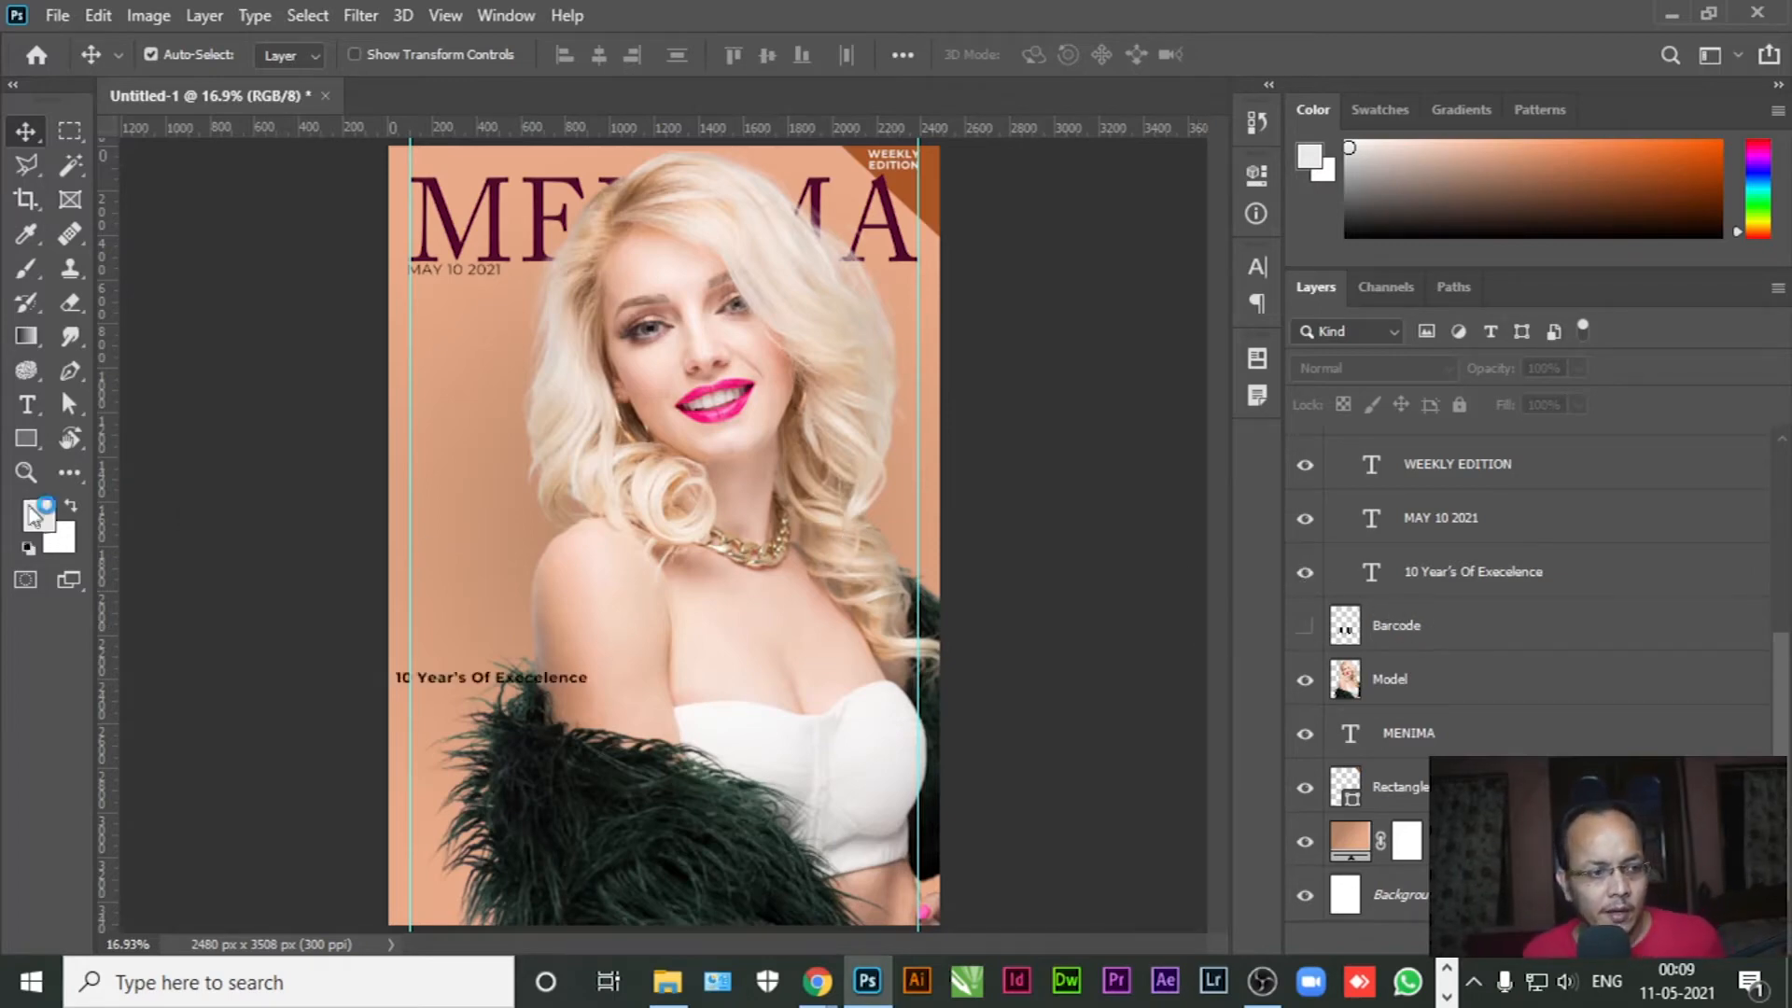
pyautogui.click(27, 407)
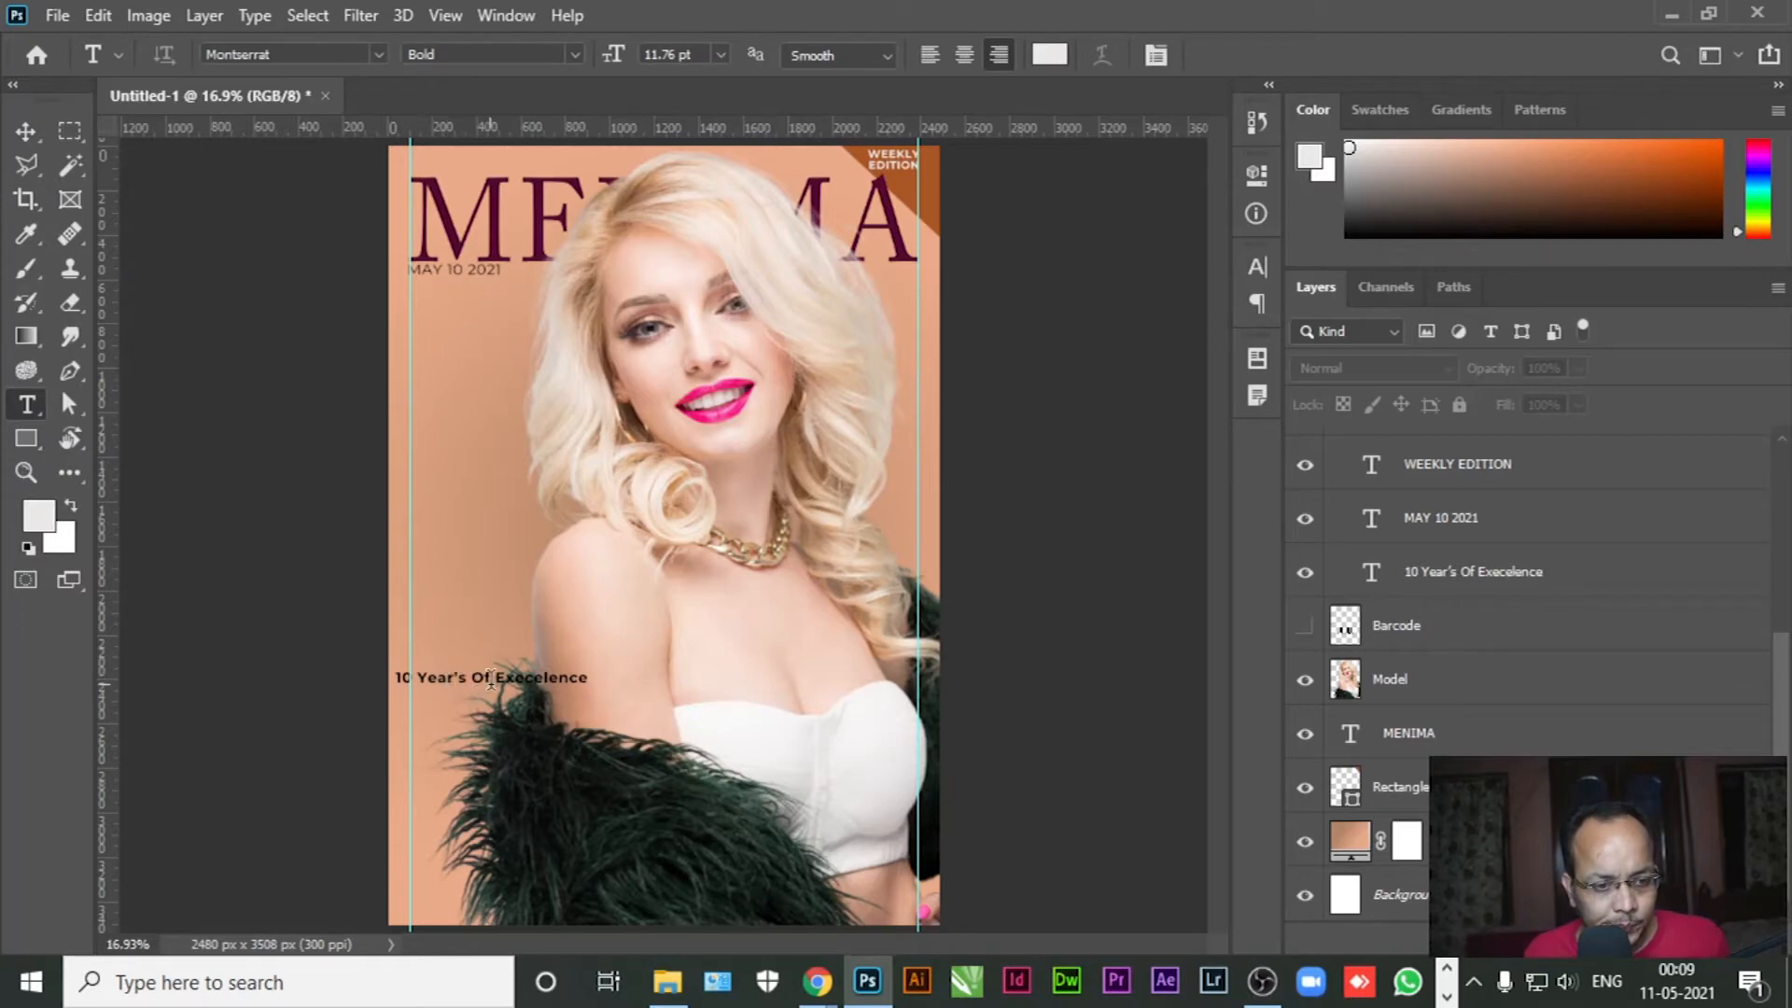
pyautogui.moveTo(496, 680); pyautogui.dragTo(591, 674)
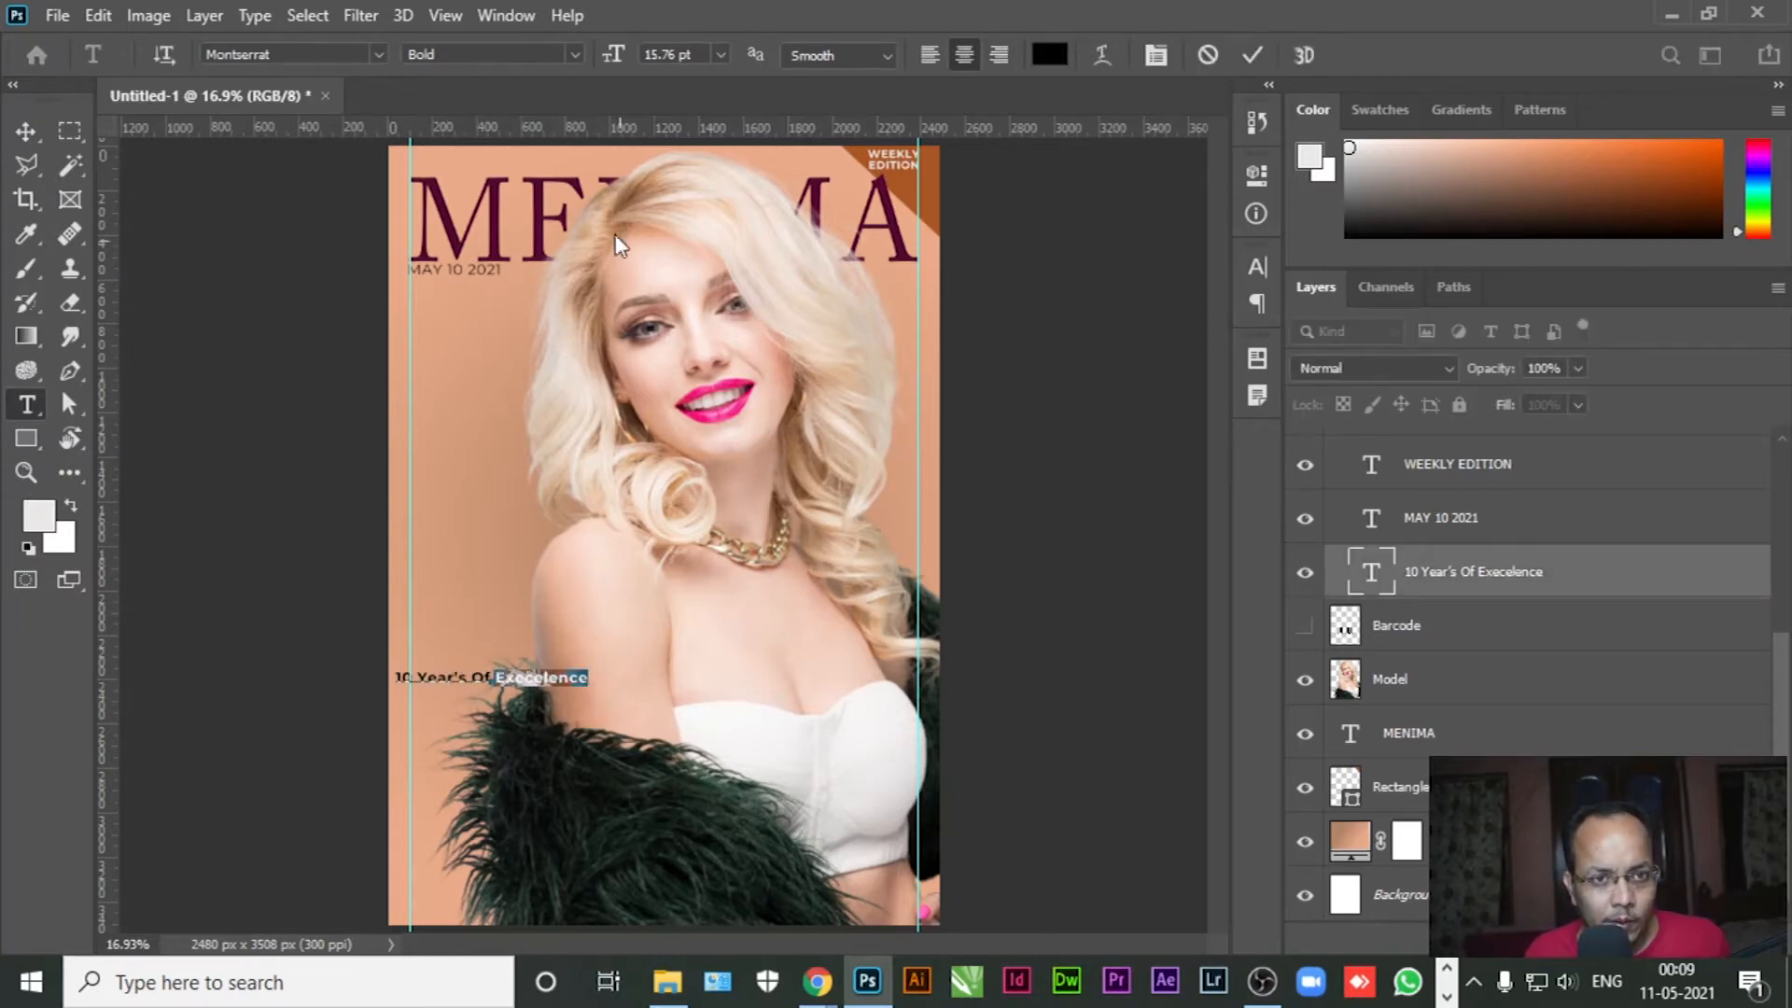
pyautogui.moveTo(611, 56); pyautogui.dragTo(664, 60)
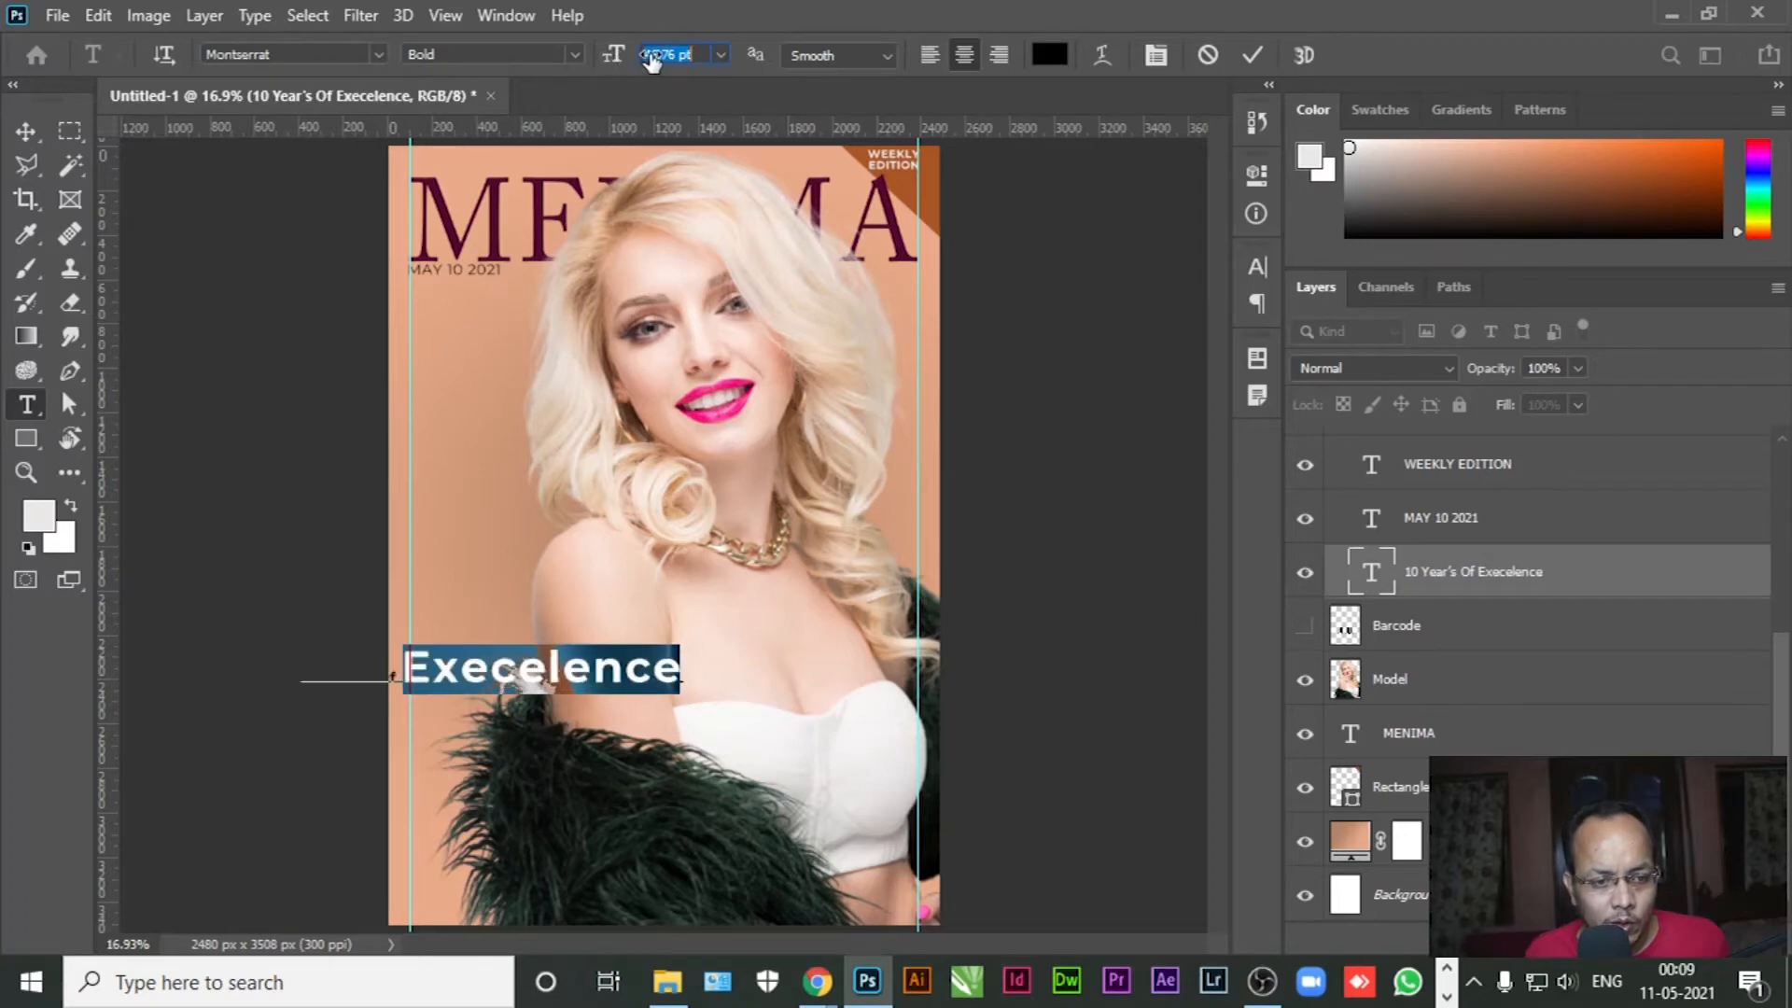
pyautogui.click(377, 53)
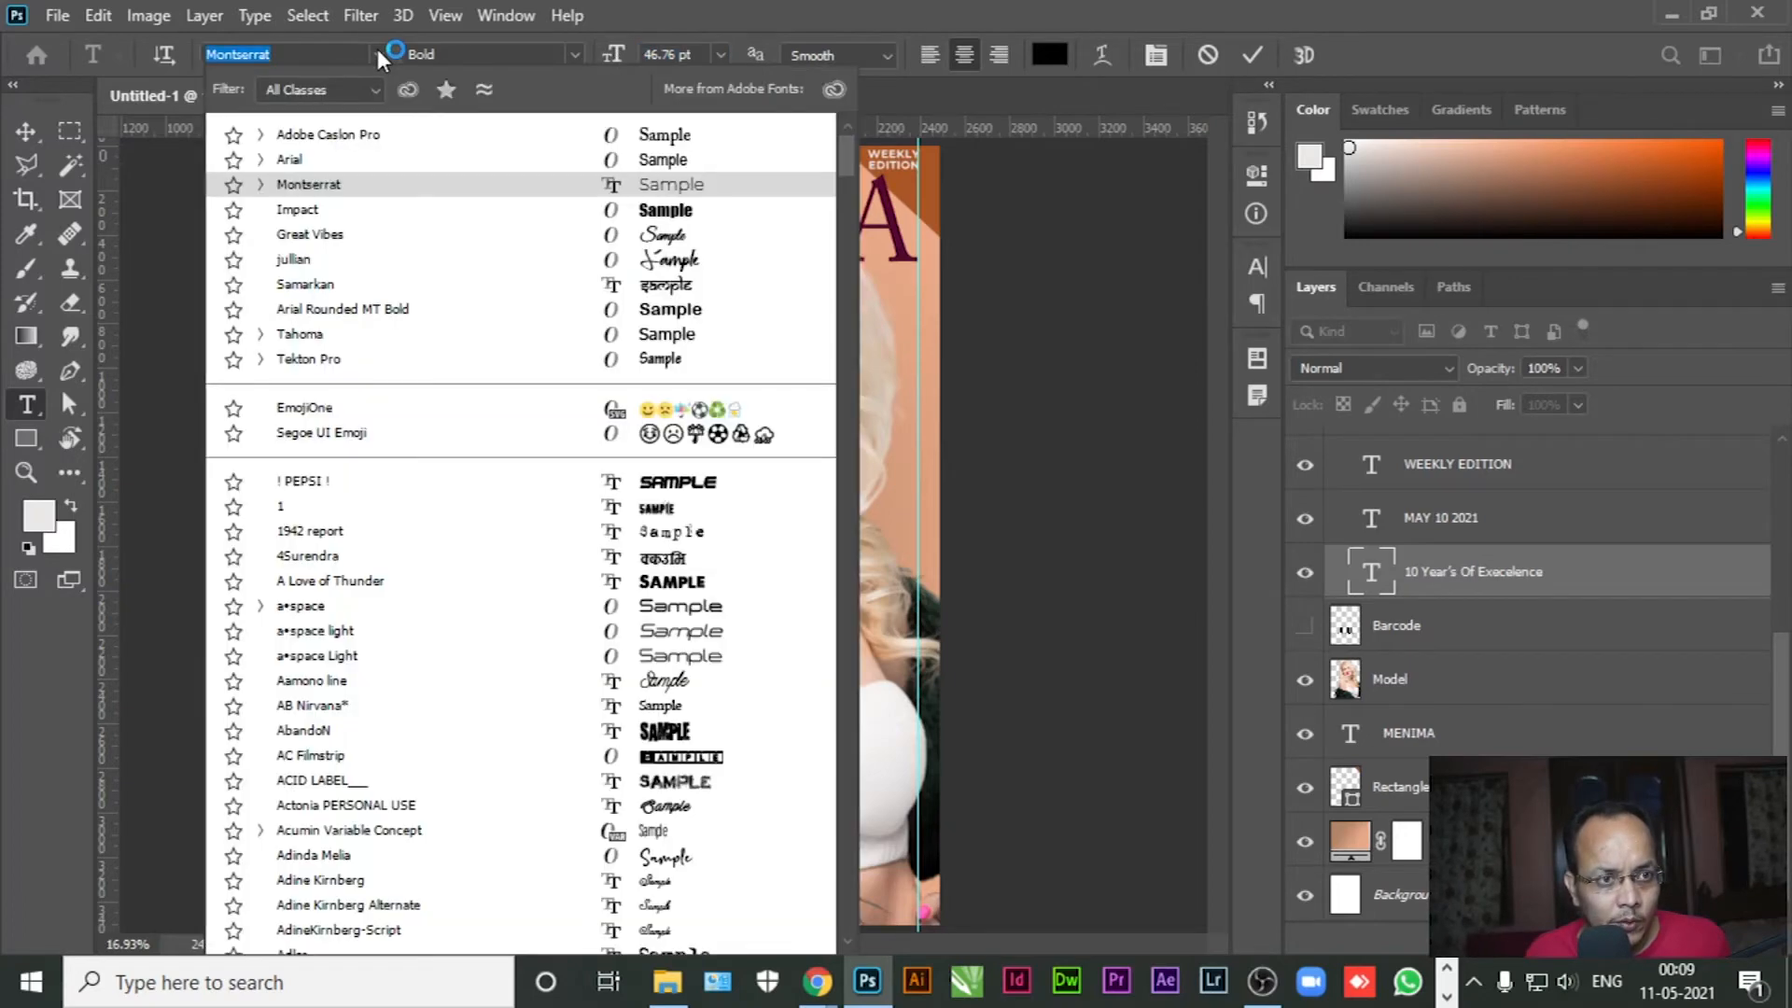
pyautogui.click(355, 125)
pyautogui.moveTo(455, 671)
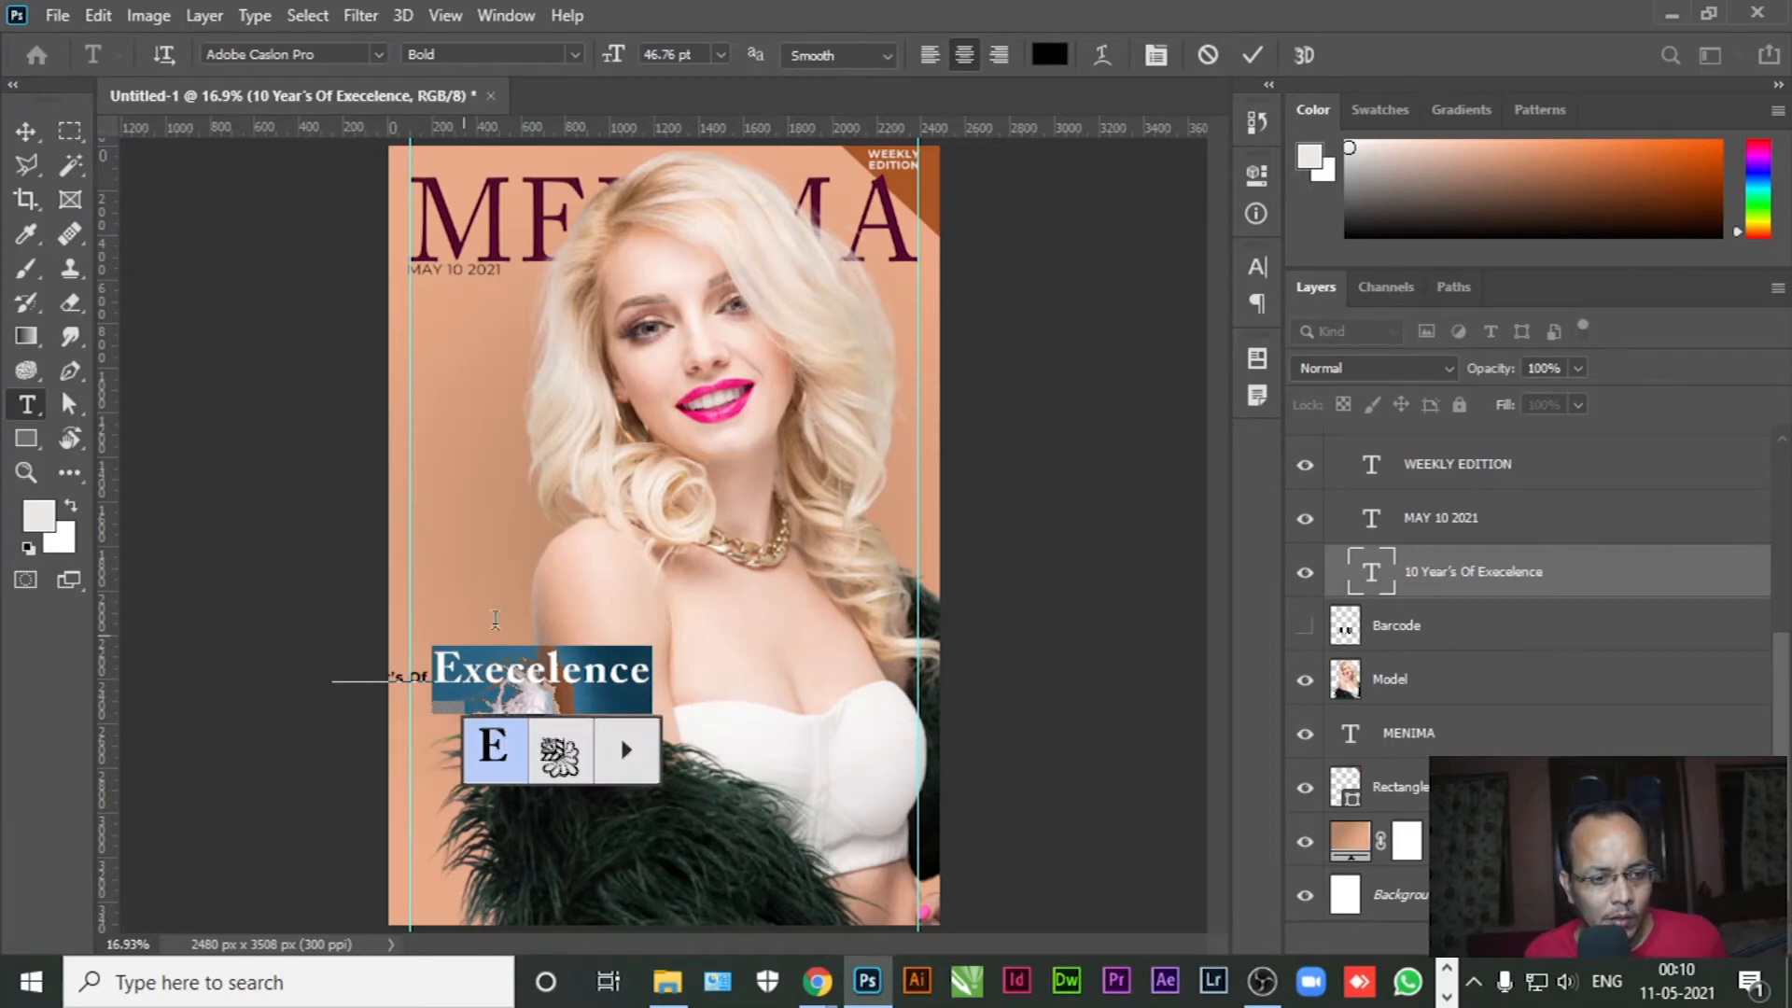
pyautogui.click(22, 136)
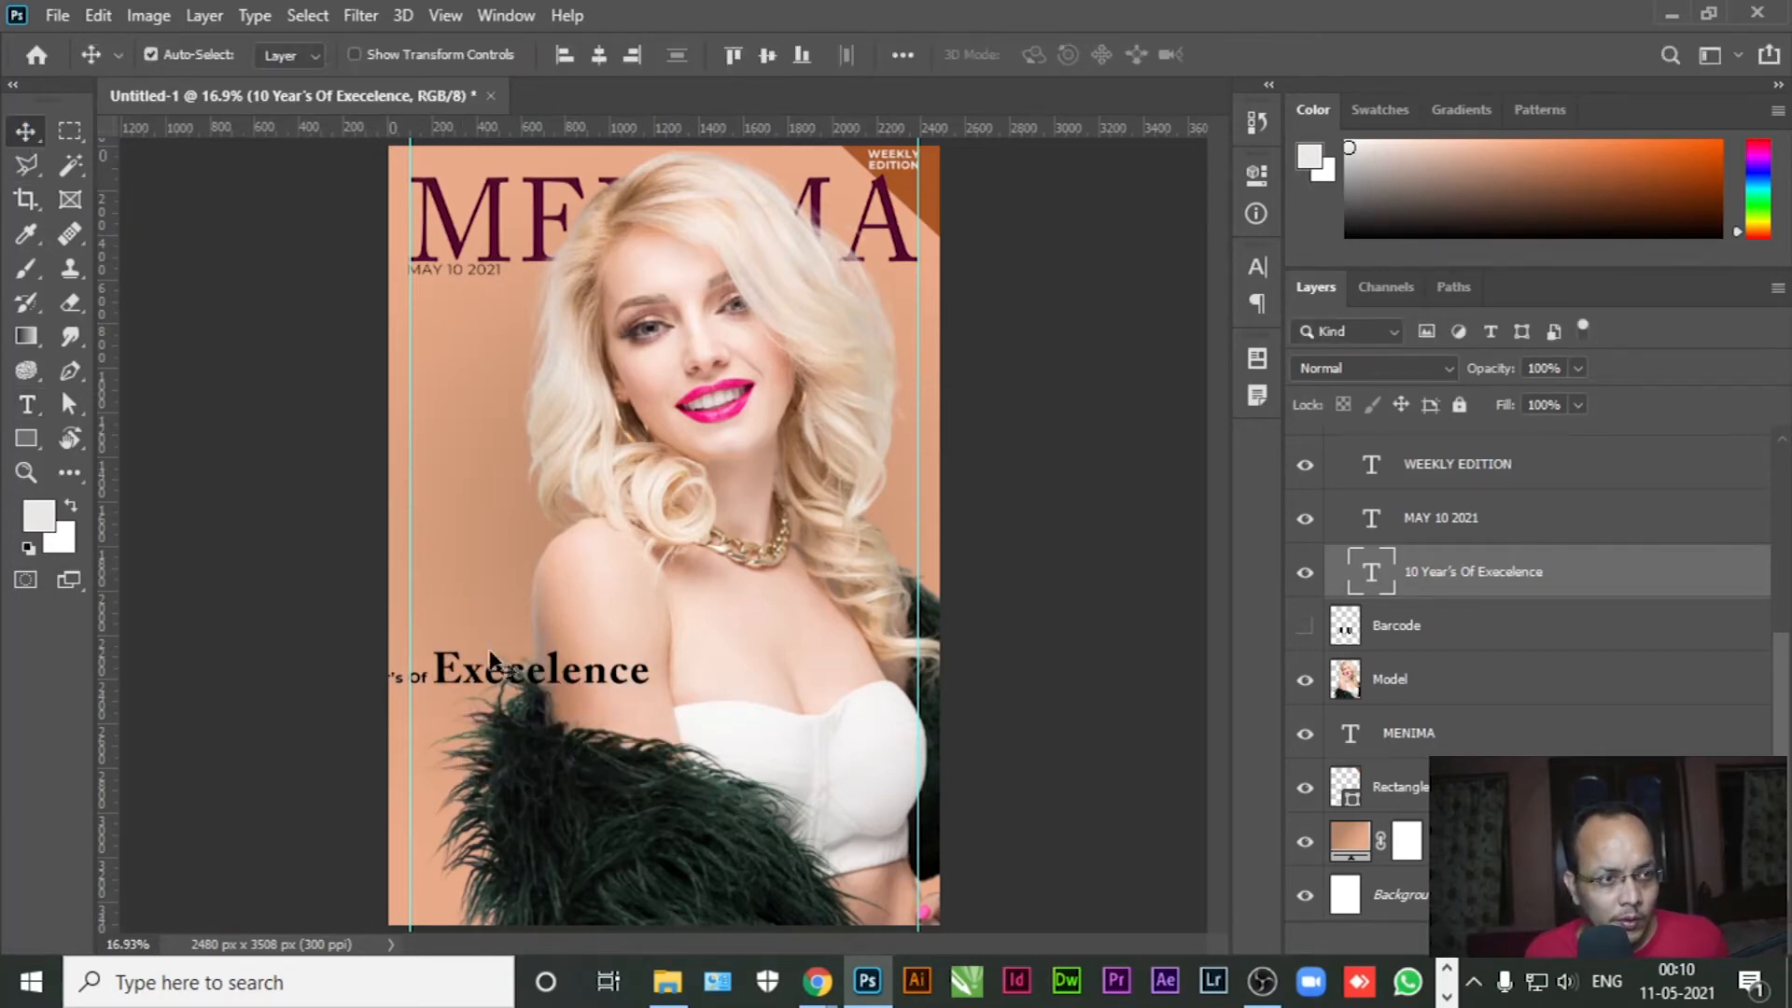
# Move the tagline toward the centre, put Execelence on its own line, and cut '10 Year's Of'
pyautogui.moveTo(474, 679); pyautogui.dragTo(668, 610)
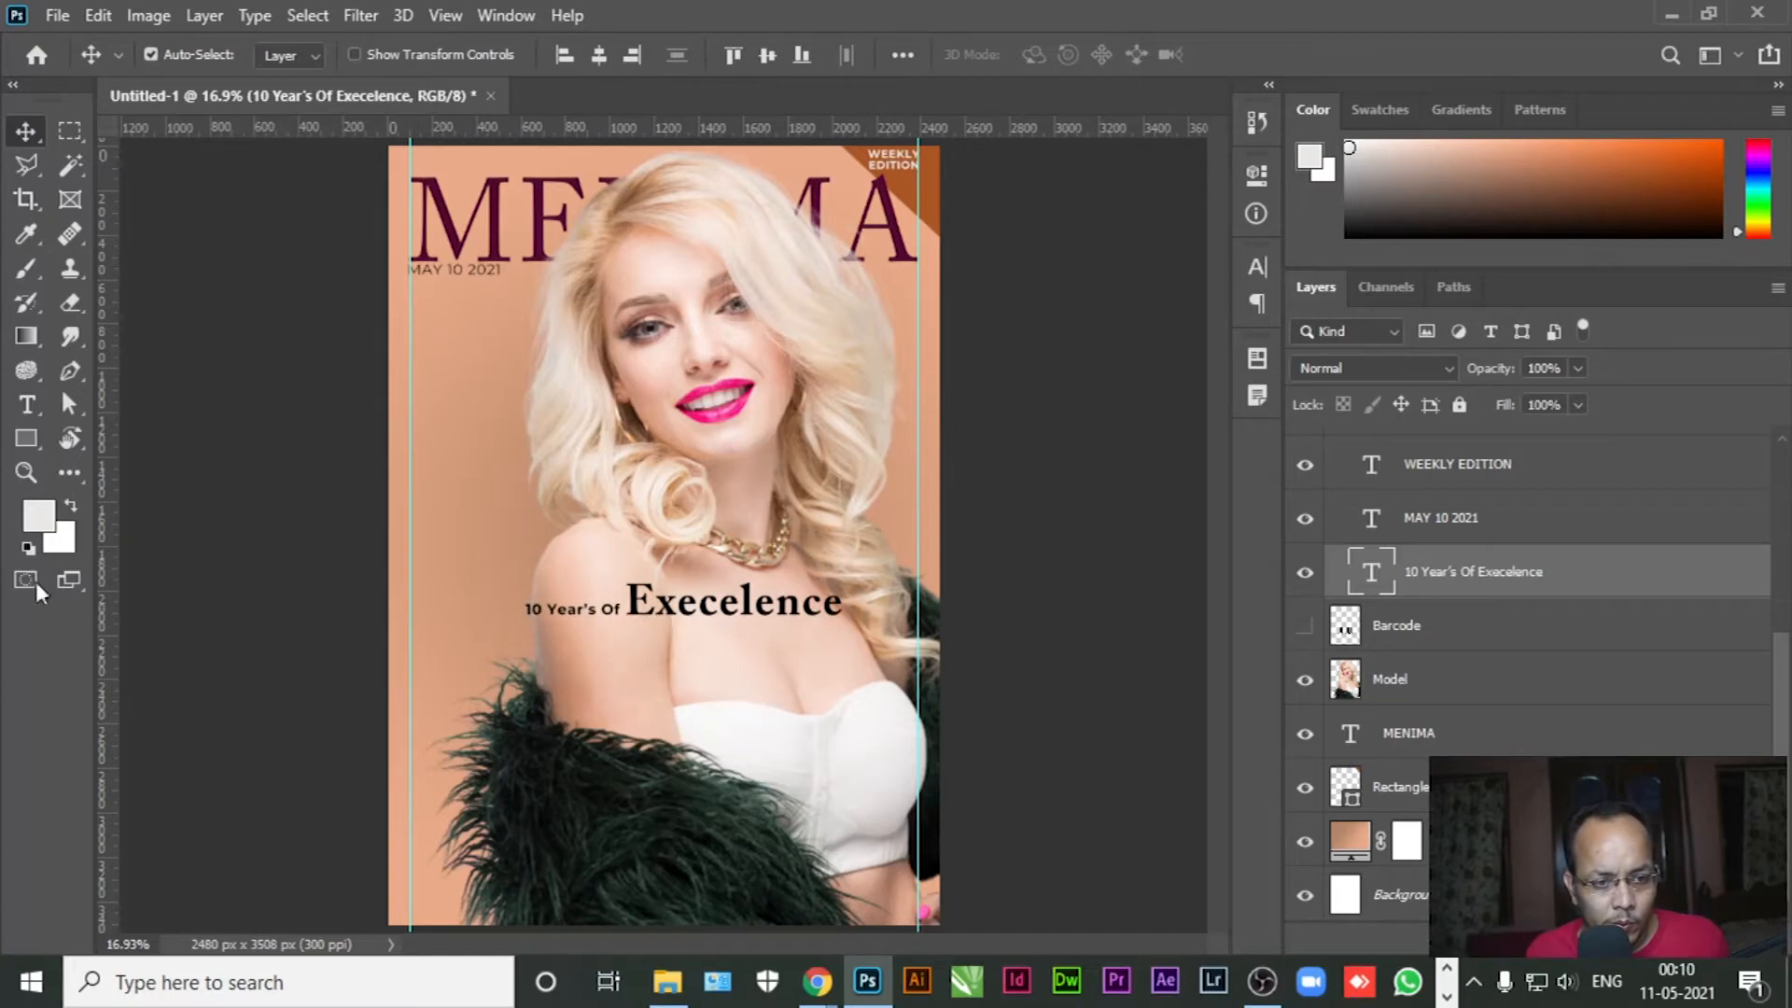
pyautogui.click(26, 405)
pyautogui.click(632, 599)
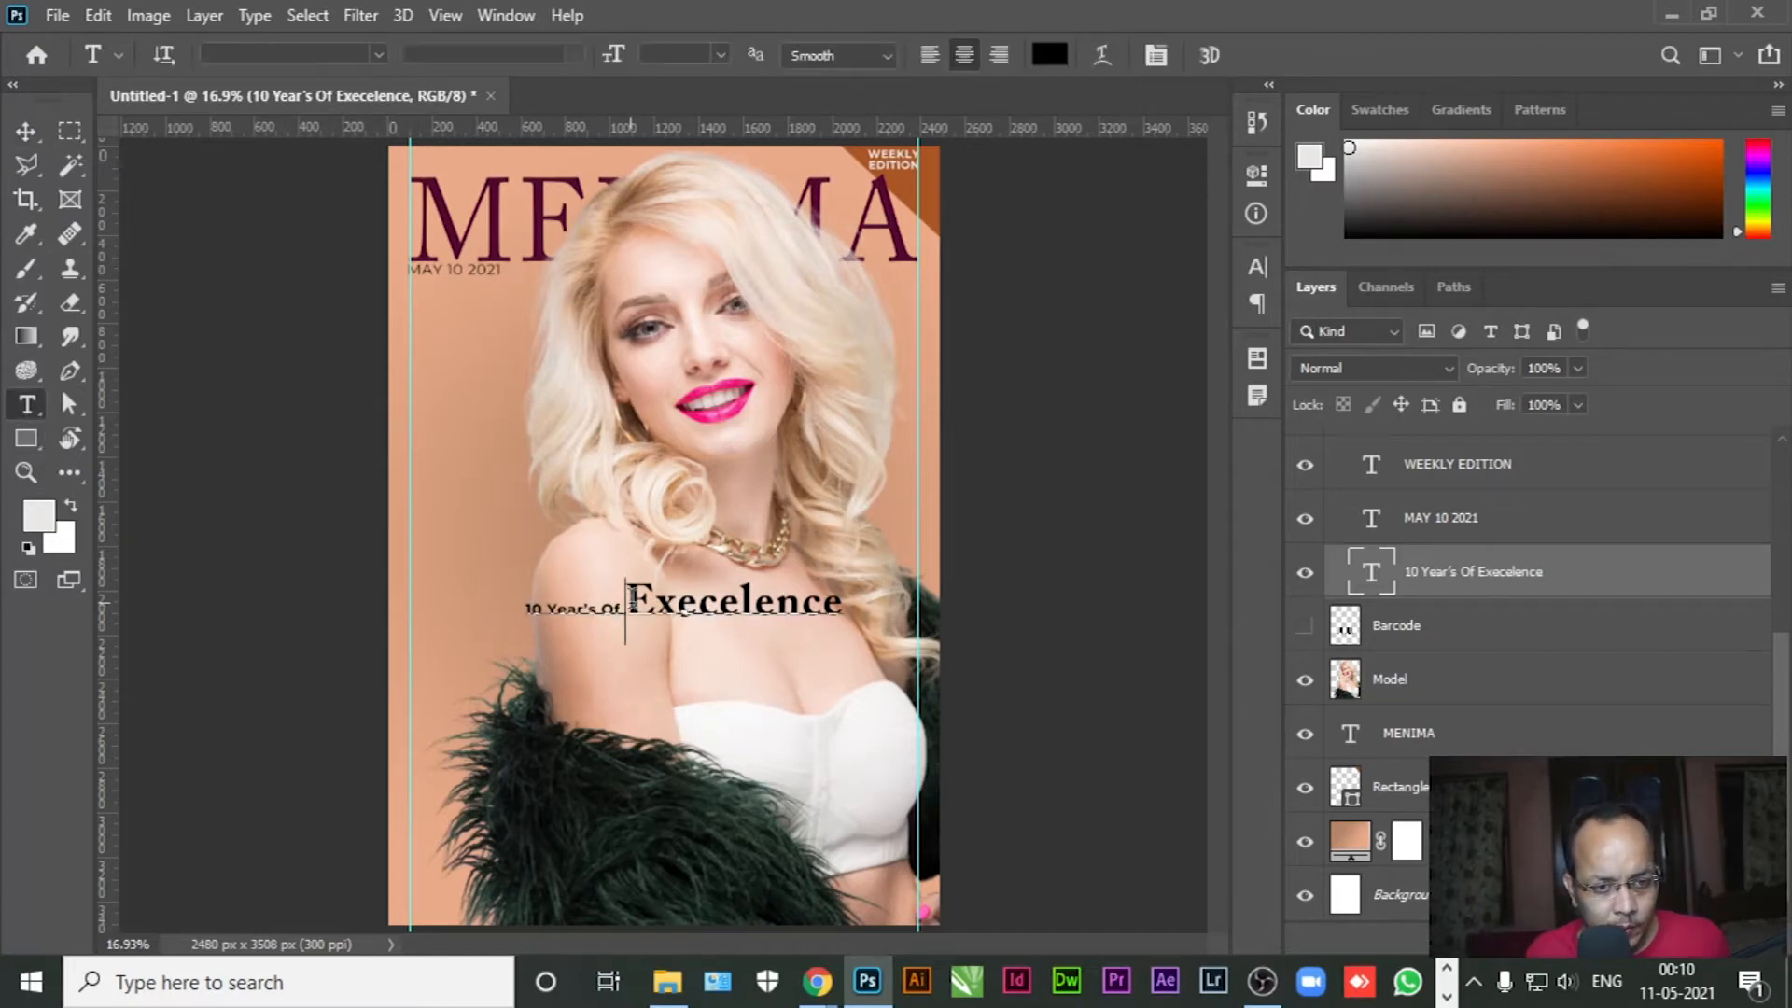
pyautogui.press('Return')
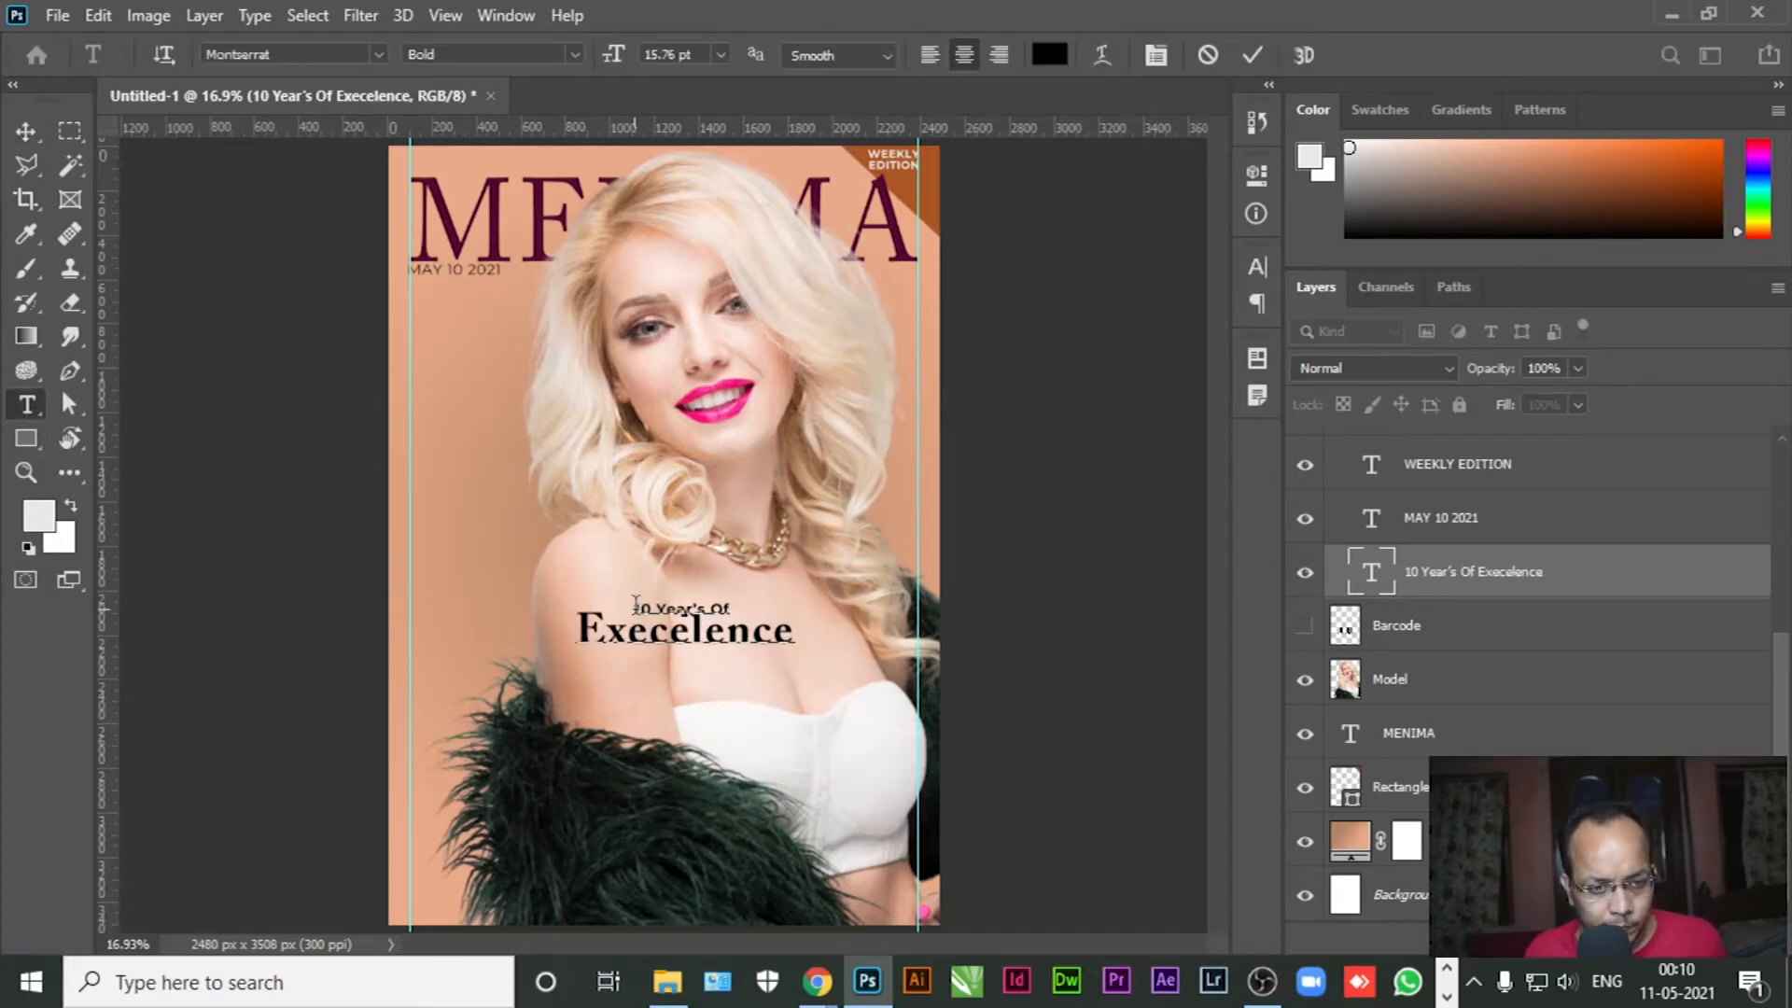
pyautogui.moveTo(628, 637); pyautogui.dragTo(695, 605)
pyautogui.click(648, 607)
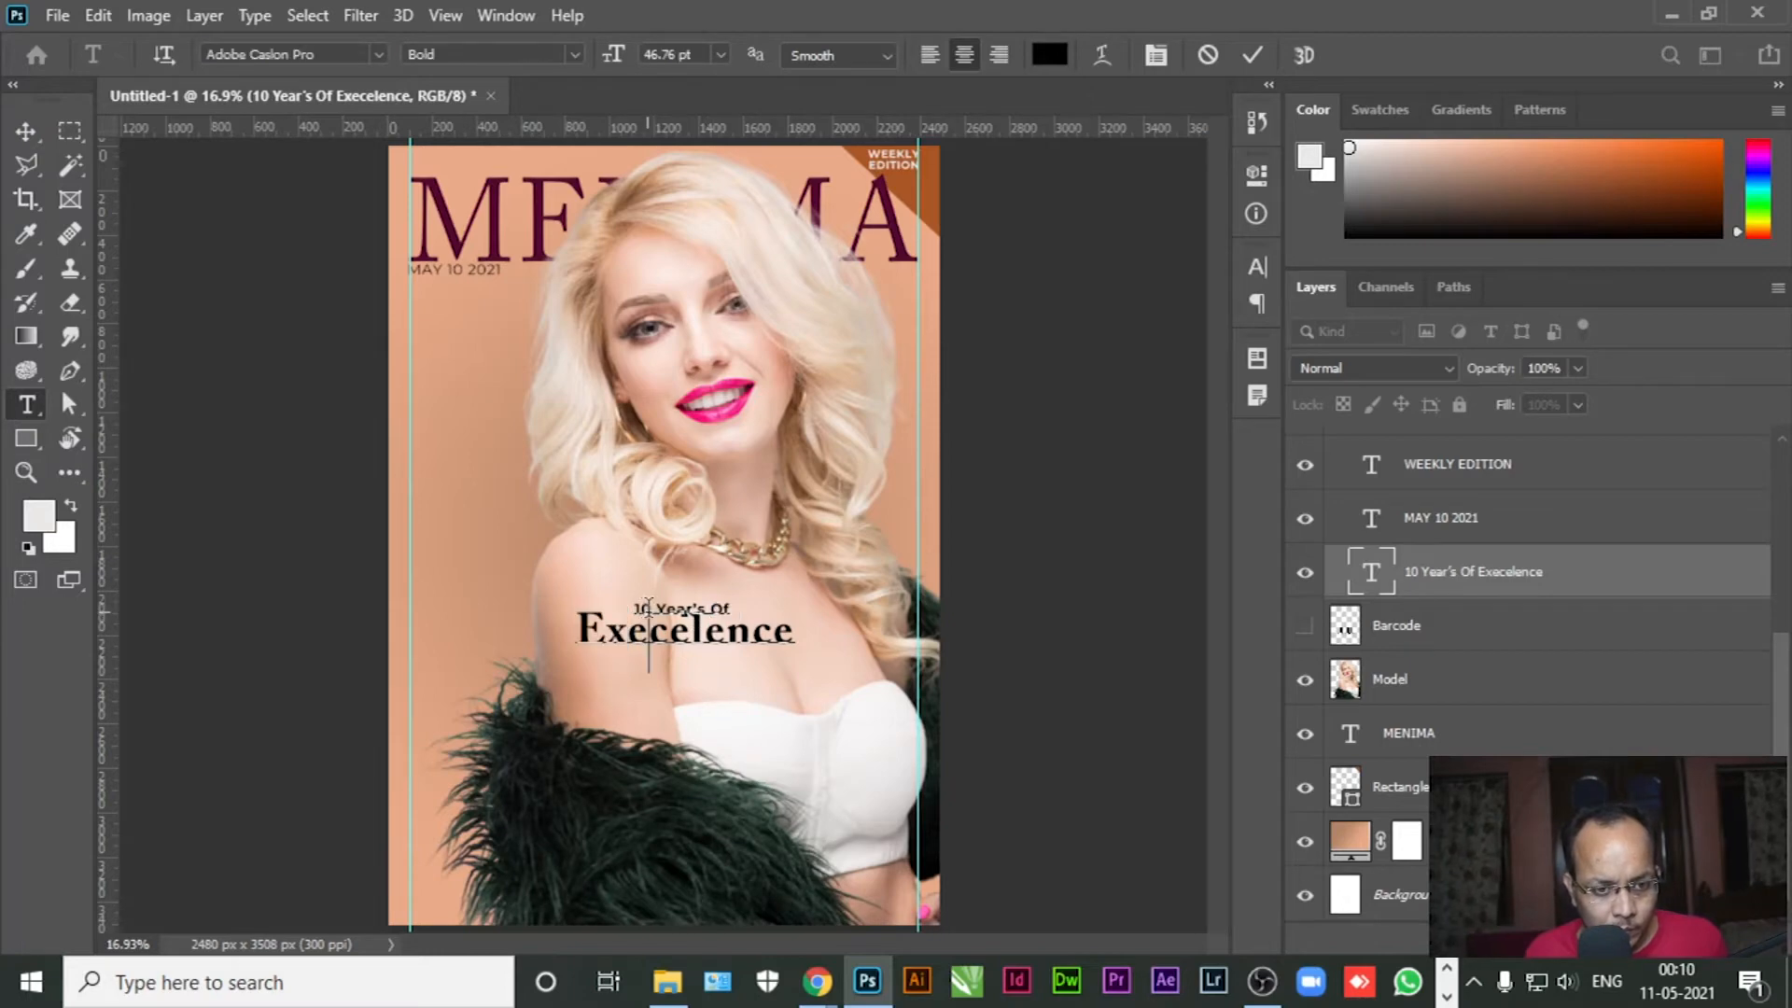
pyautogui.click(648, 607)
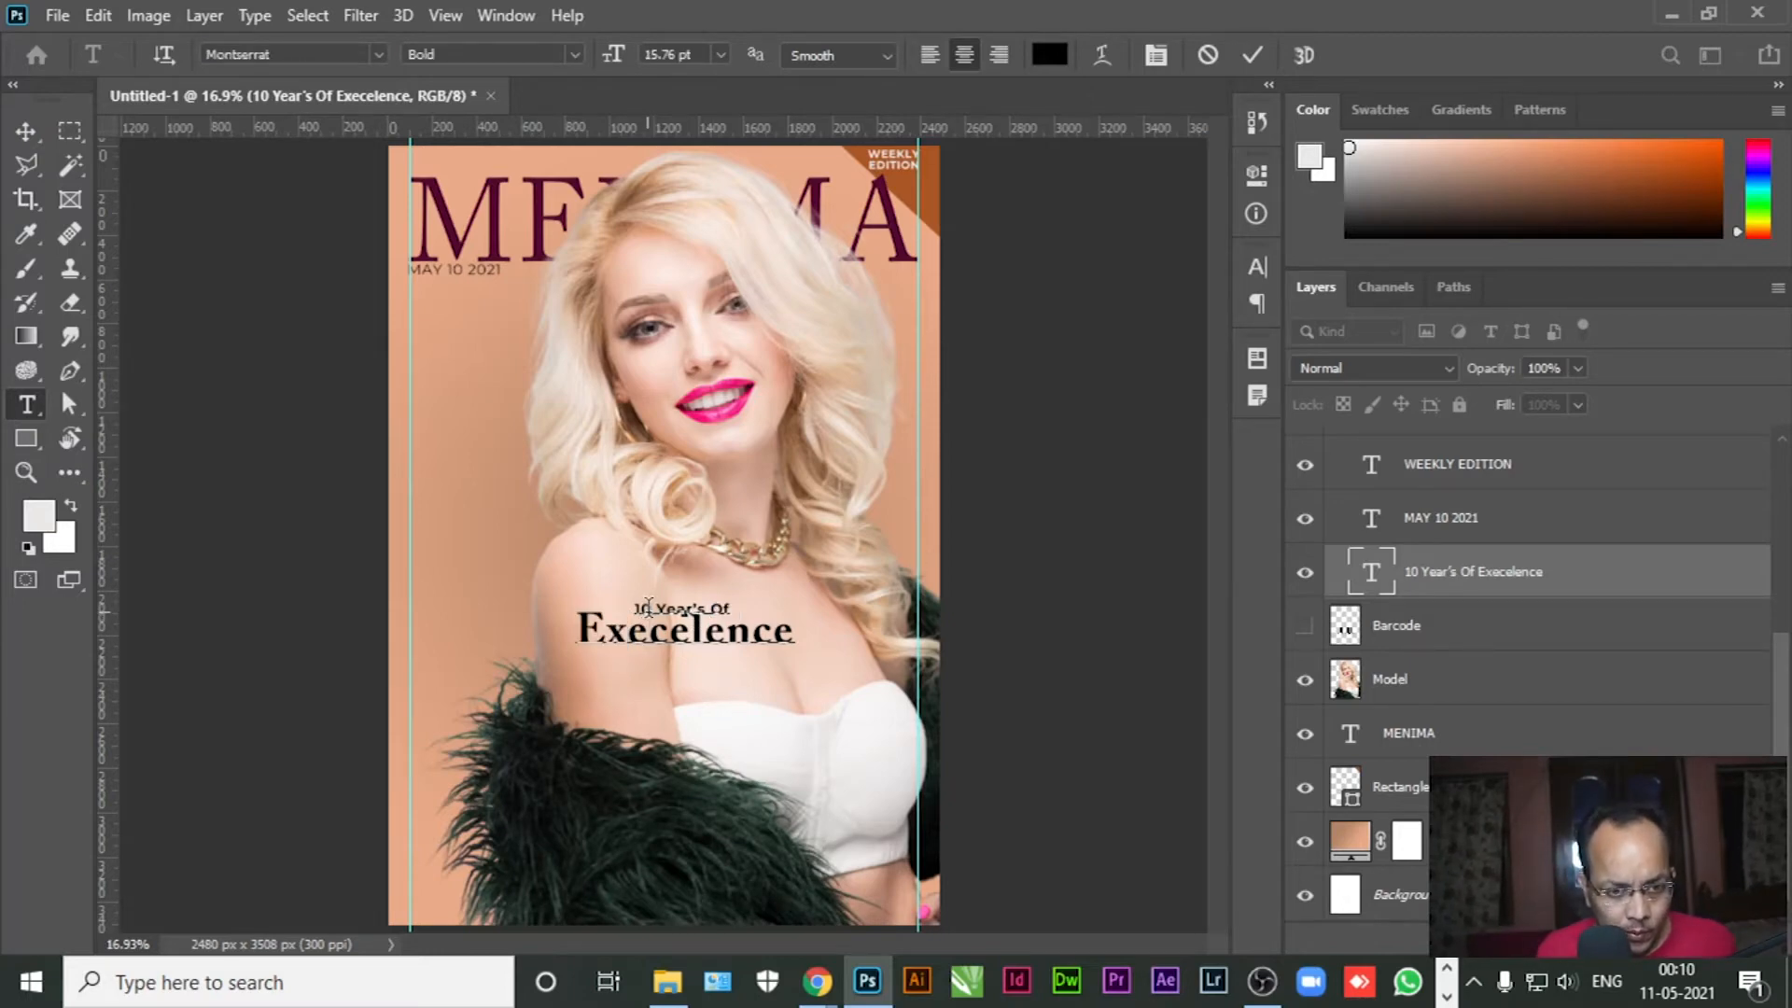
pyautogui.doubleClick(649, 608)
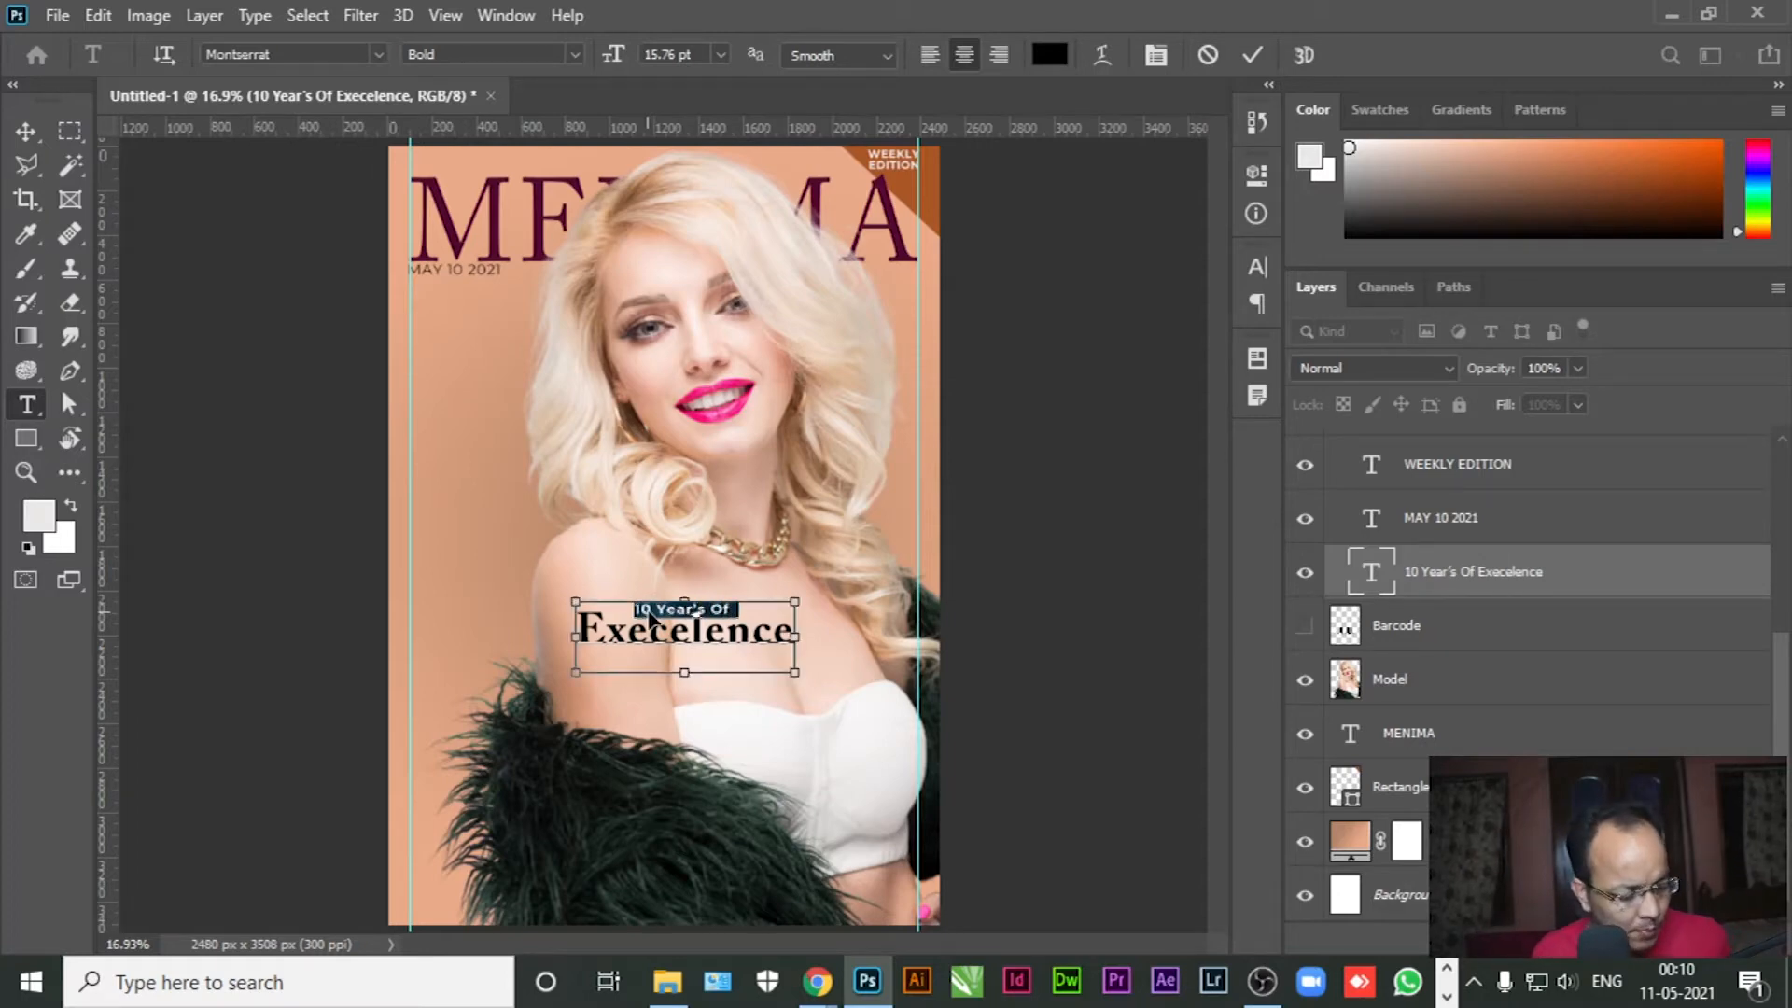
pyautogui.press('BackSpace')
# Paste '10 Year's Of' as a new text layer at left in masthead maroon Adobe Caslon Pro
pyautogui.click(28, 131)
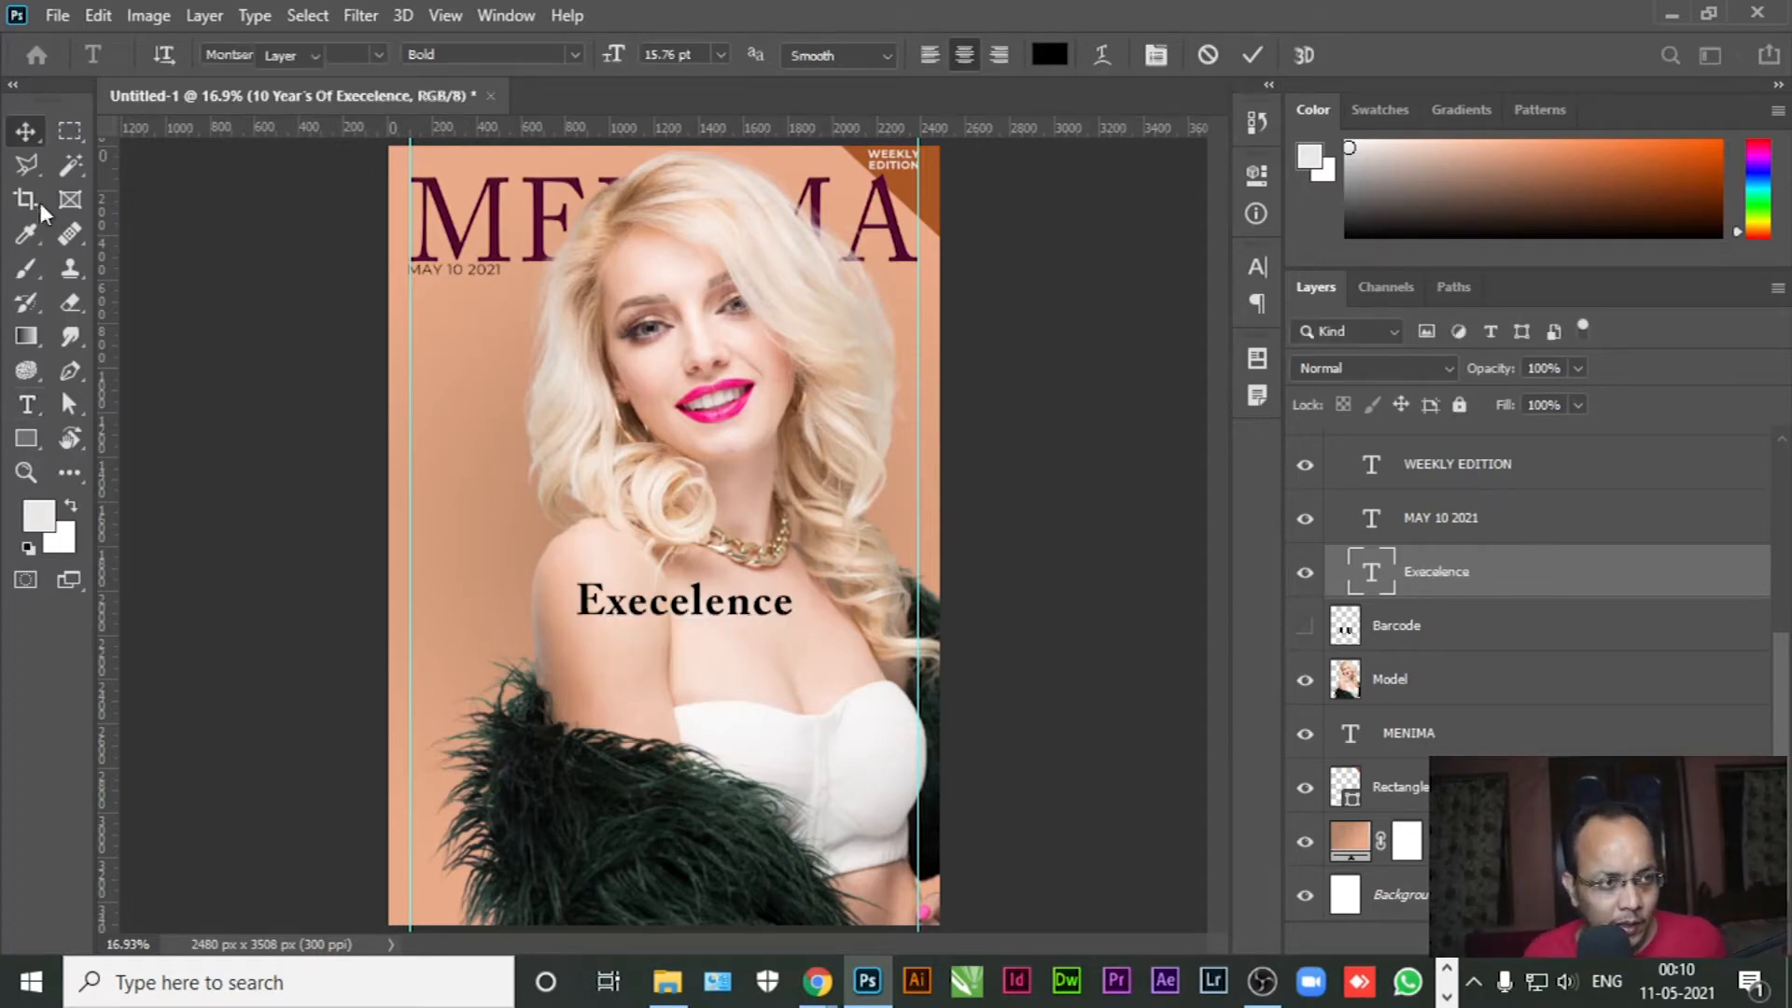
pyautogui.click(27, 404)
pyautogui.click(491, 432)
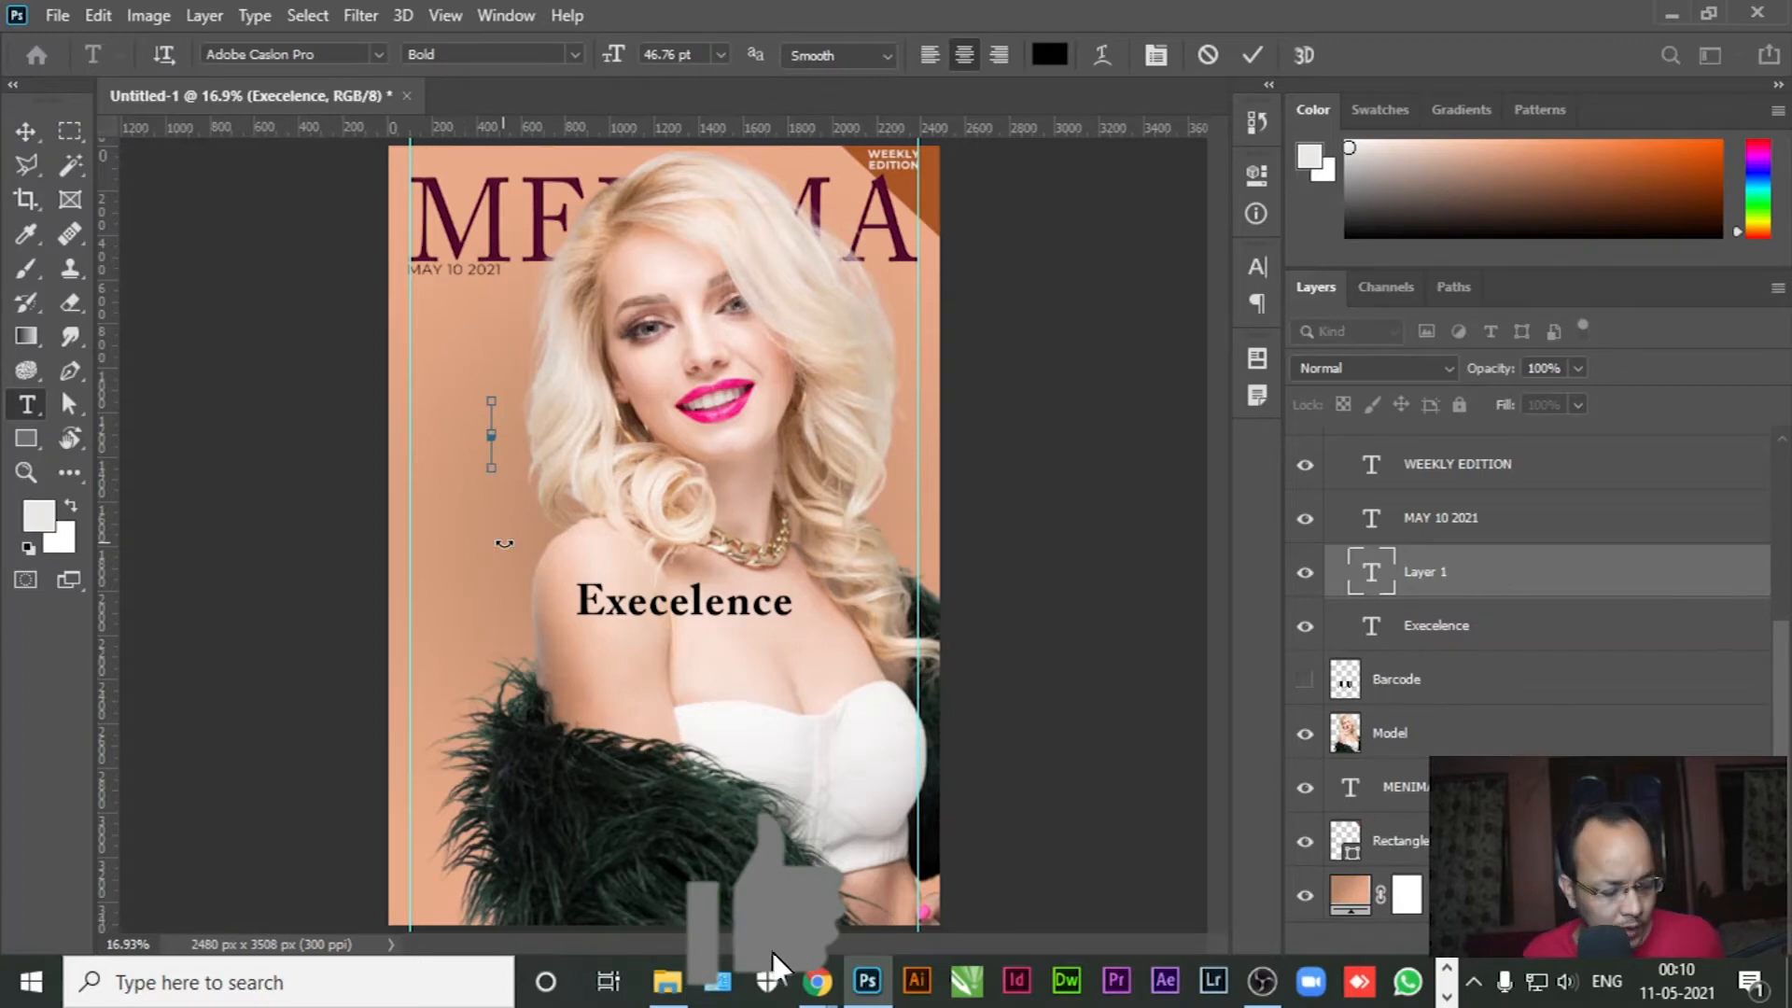
pyautogui.write("10 Year's Of")
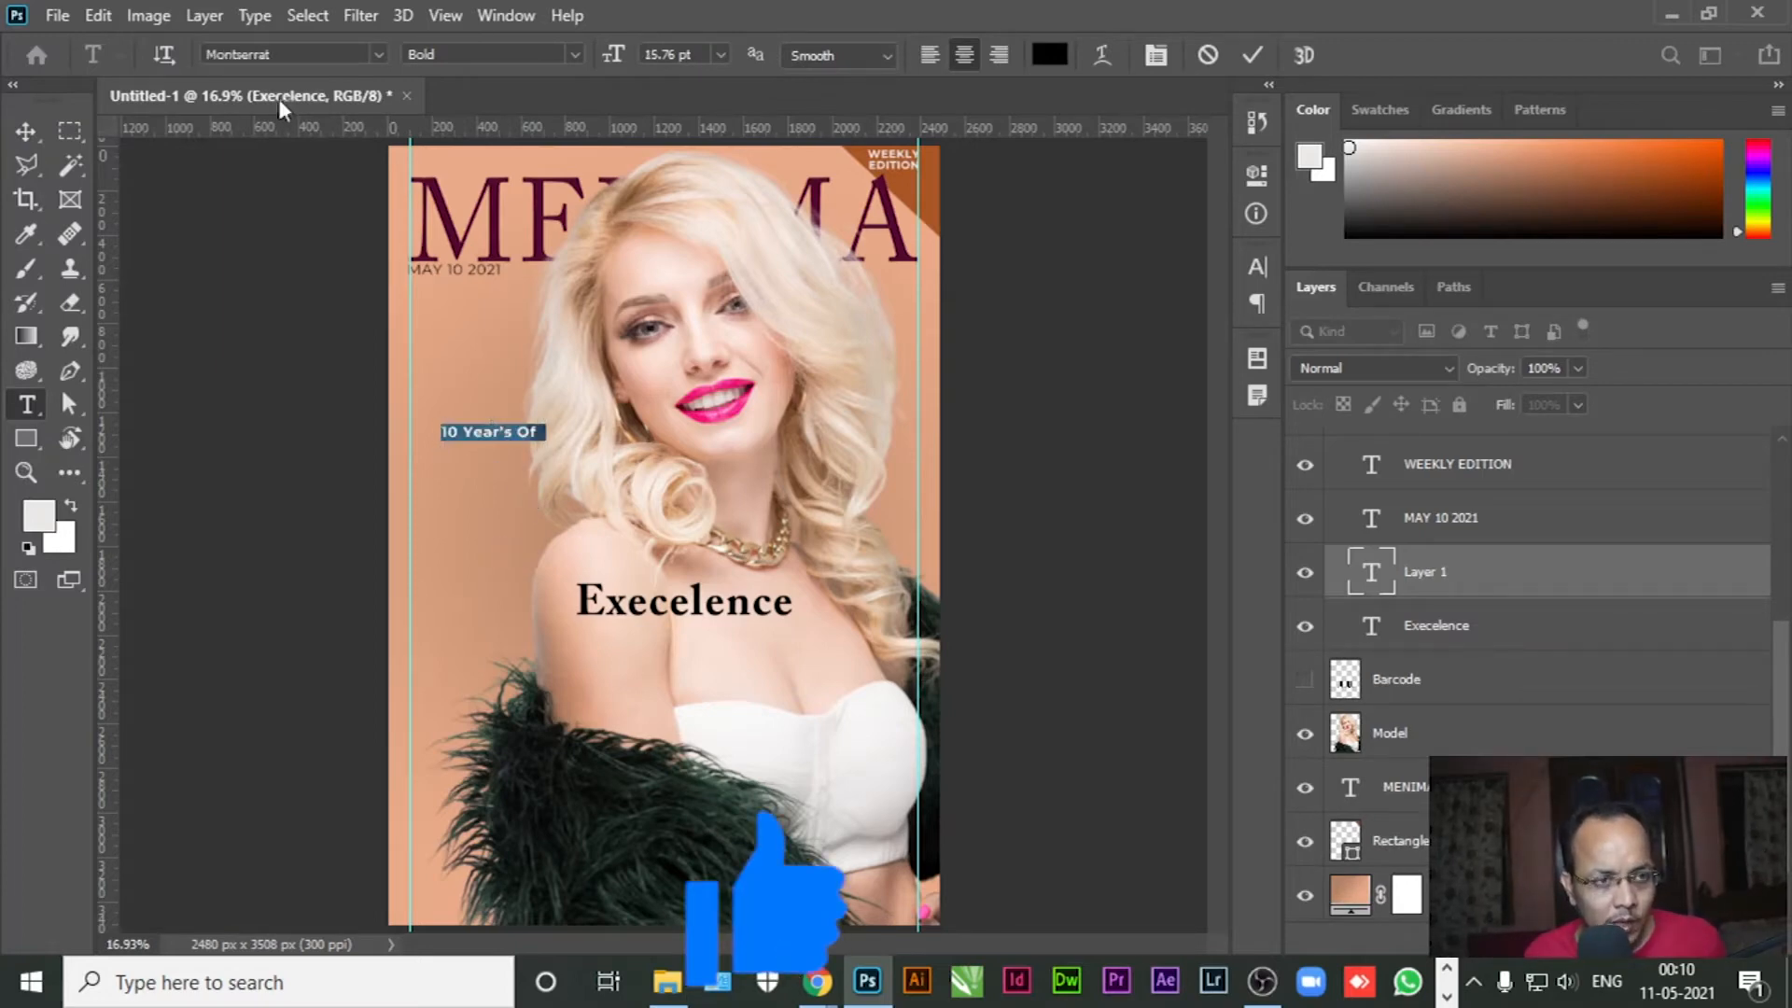
pyautogui.press('BackSpace')
pyautogui.hotkey('ctrl', 'a')
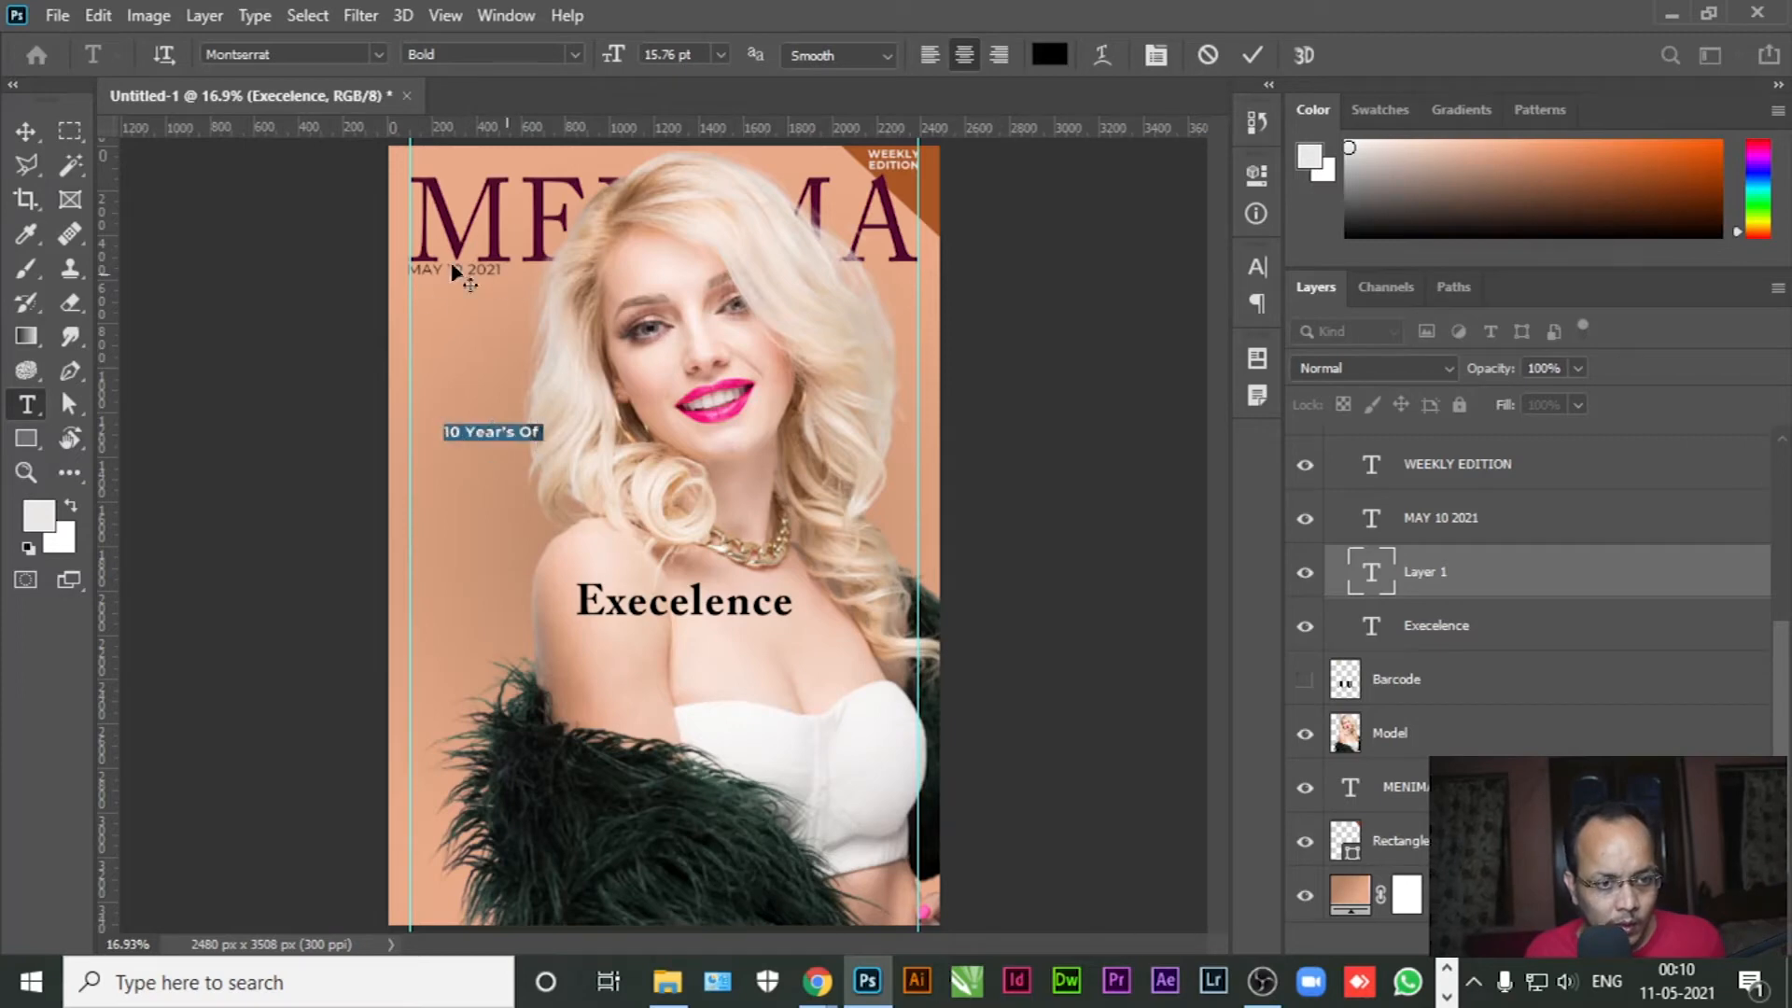
pyautogui.click(38, 515)
pyautogui.click(496, 252)
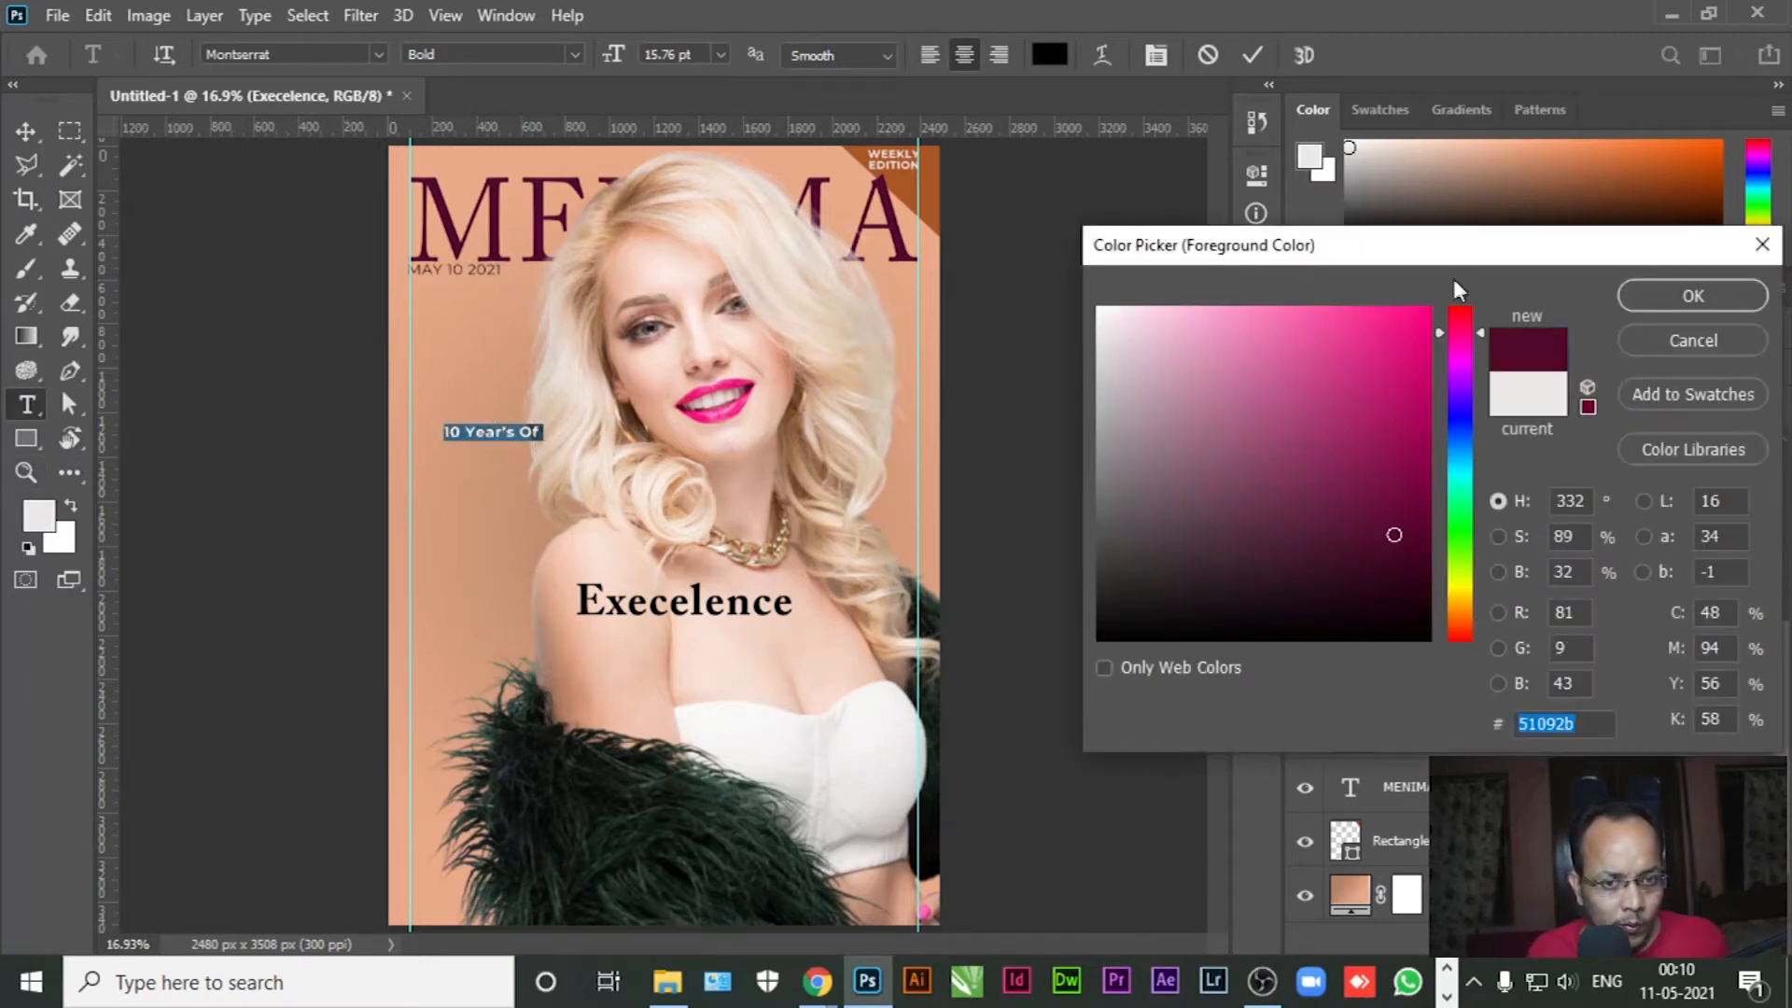
pyautogui.click(1646, 299)
pyautogui.click(377, 62)
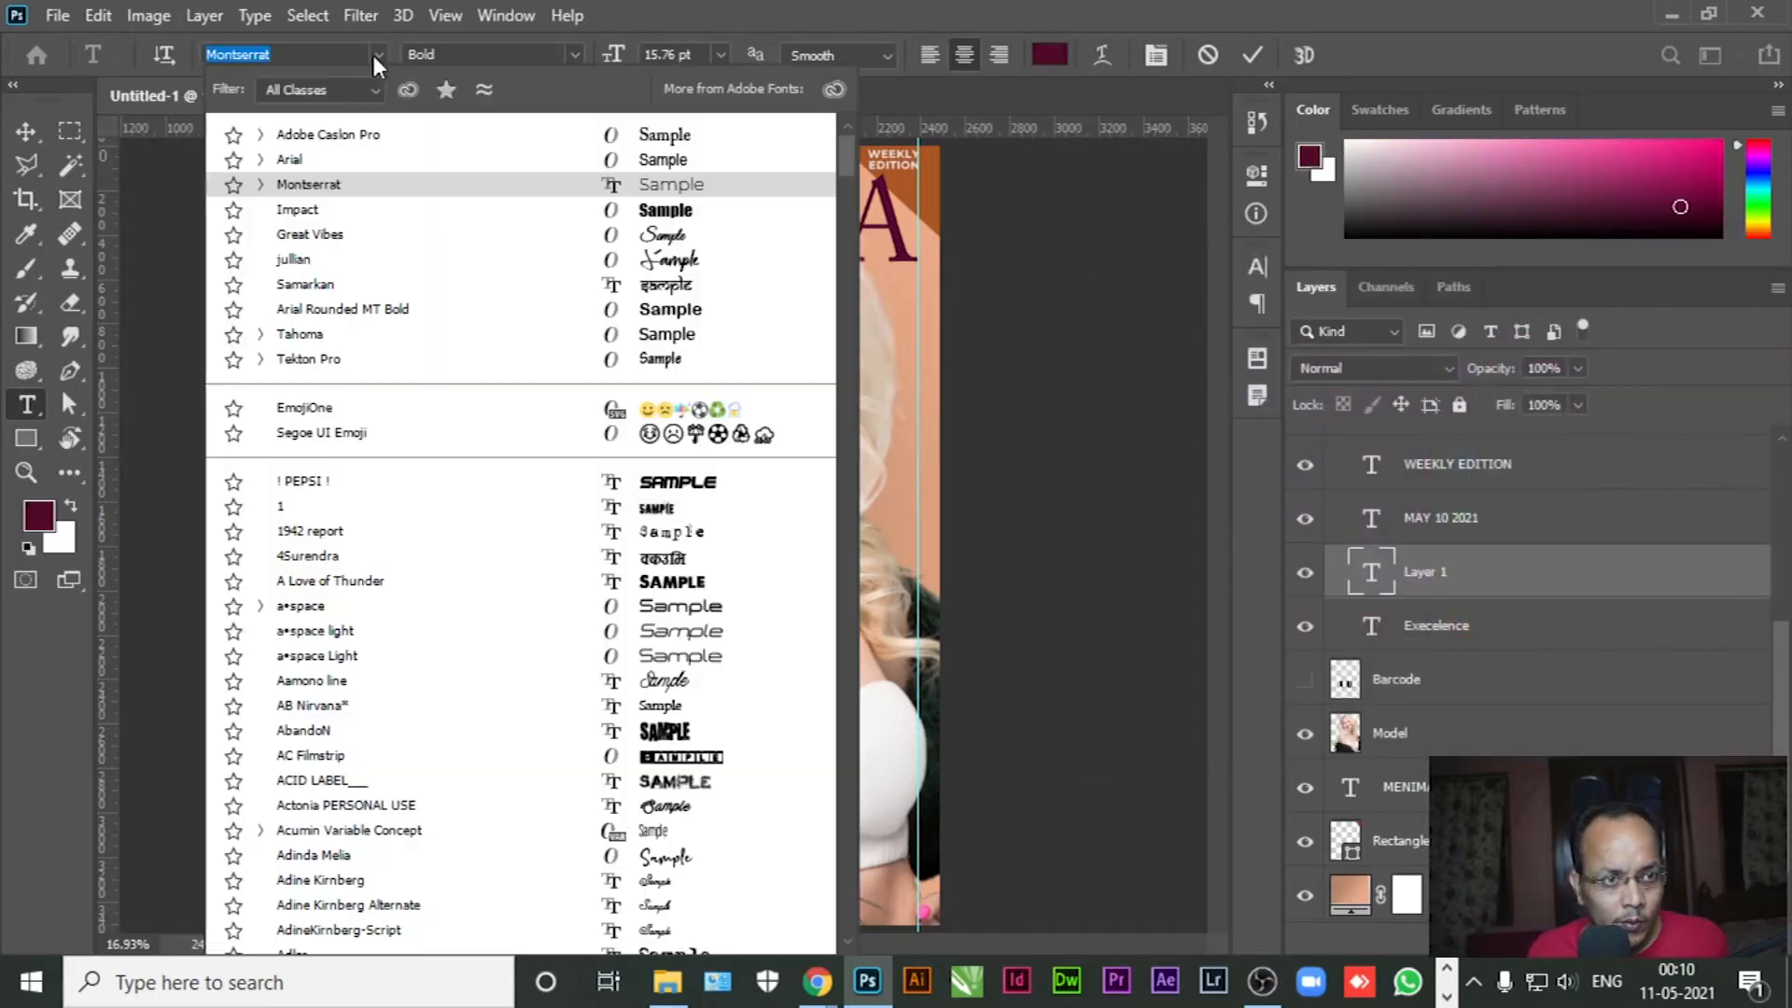
pyautogui.click(317, 137)
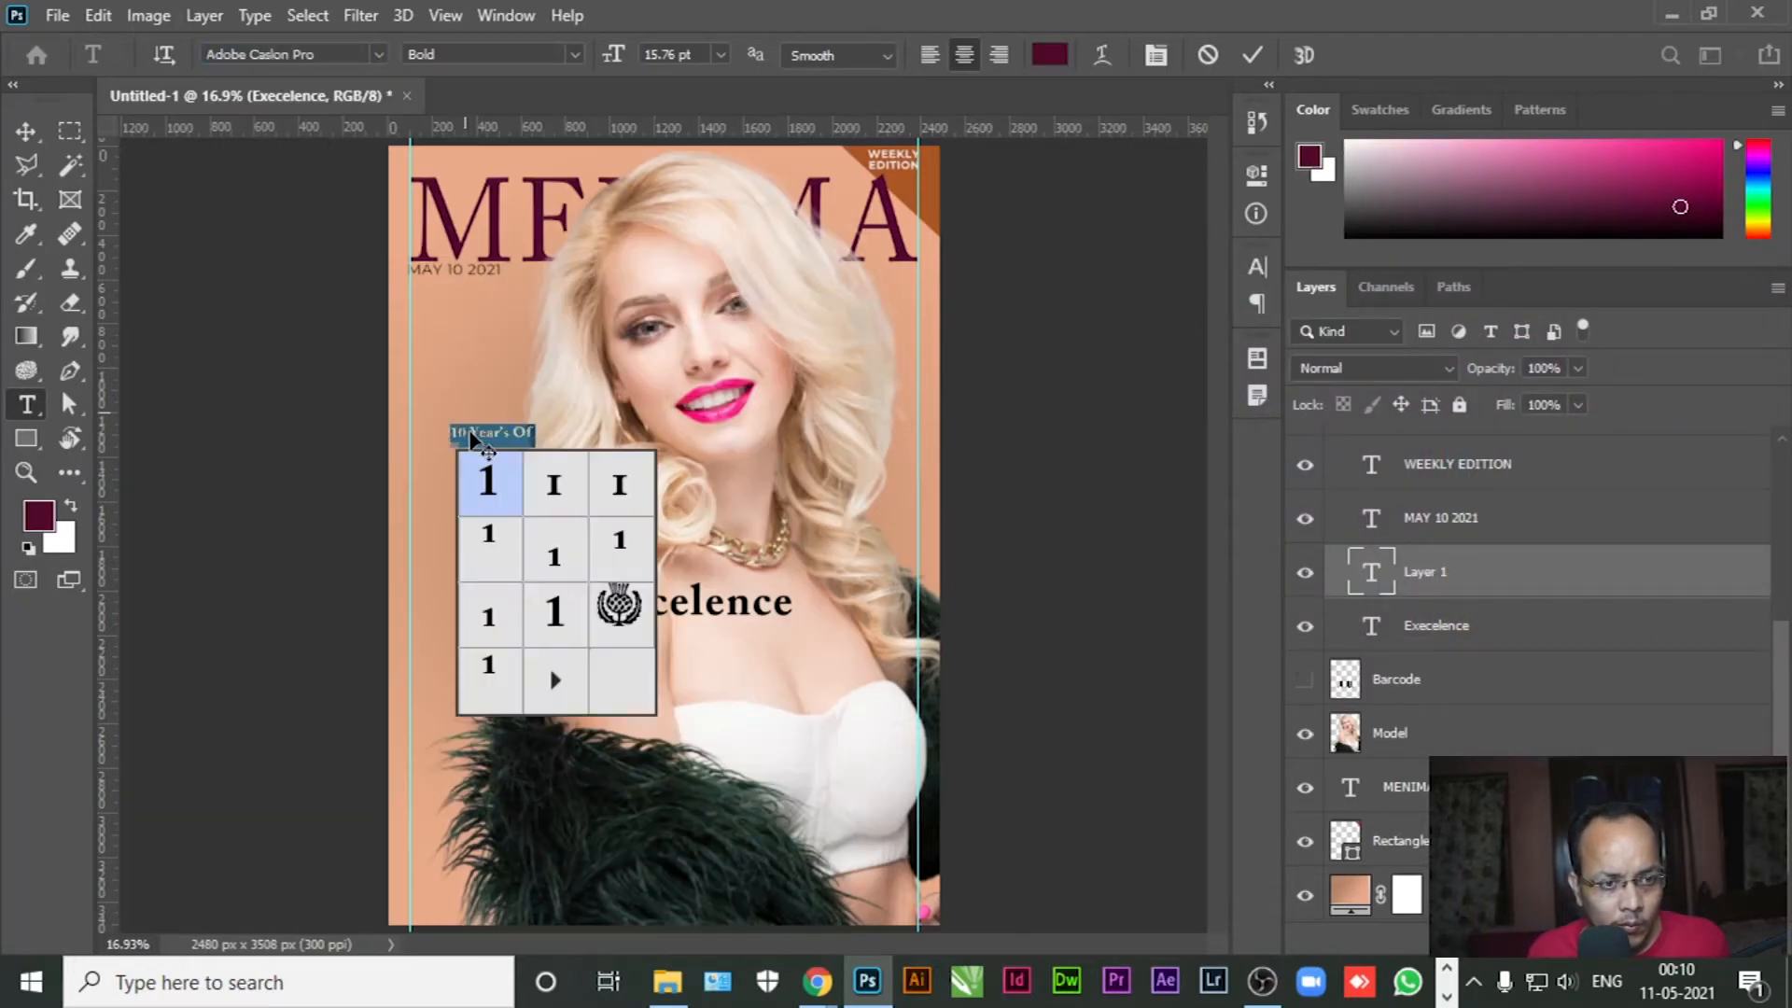
pyautogui.click(26, 132)
# Enlarge the 10 to 87.76 pt, delete 'Year's Of', and move Execelence toward the page bottom
pyautogui.click(237, 248)
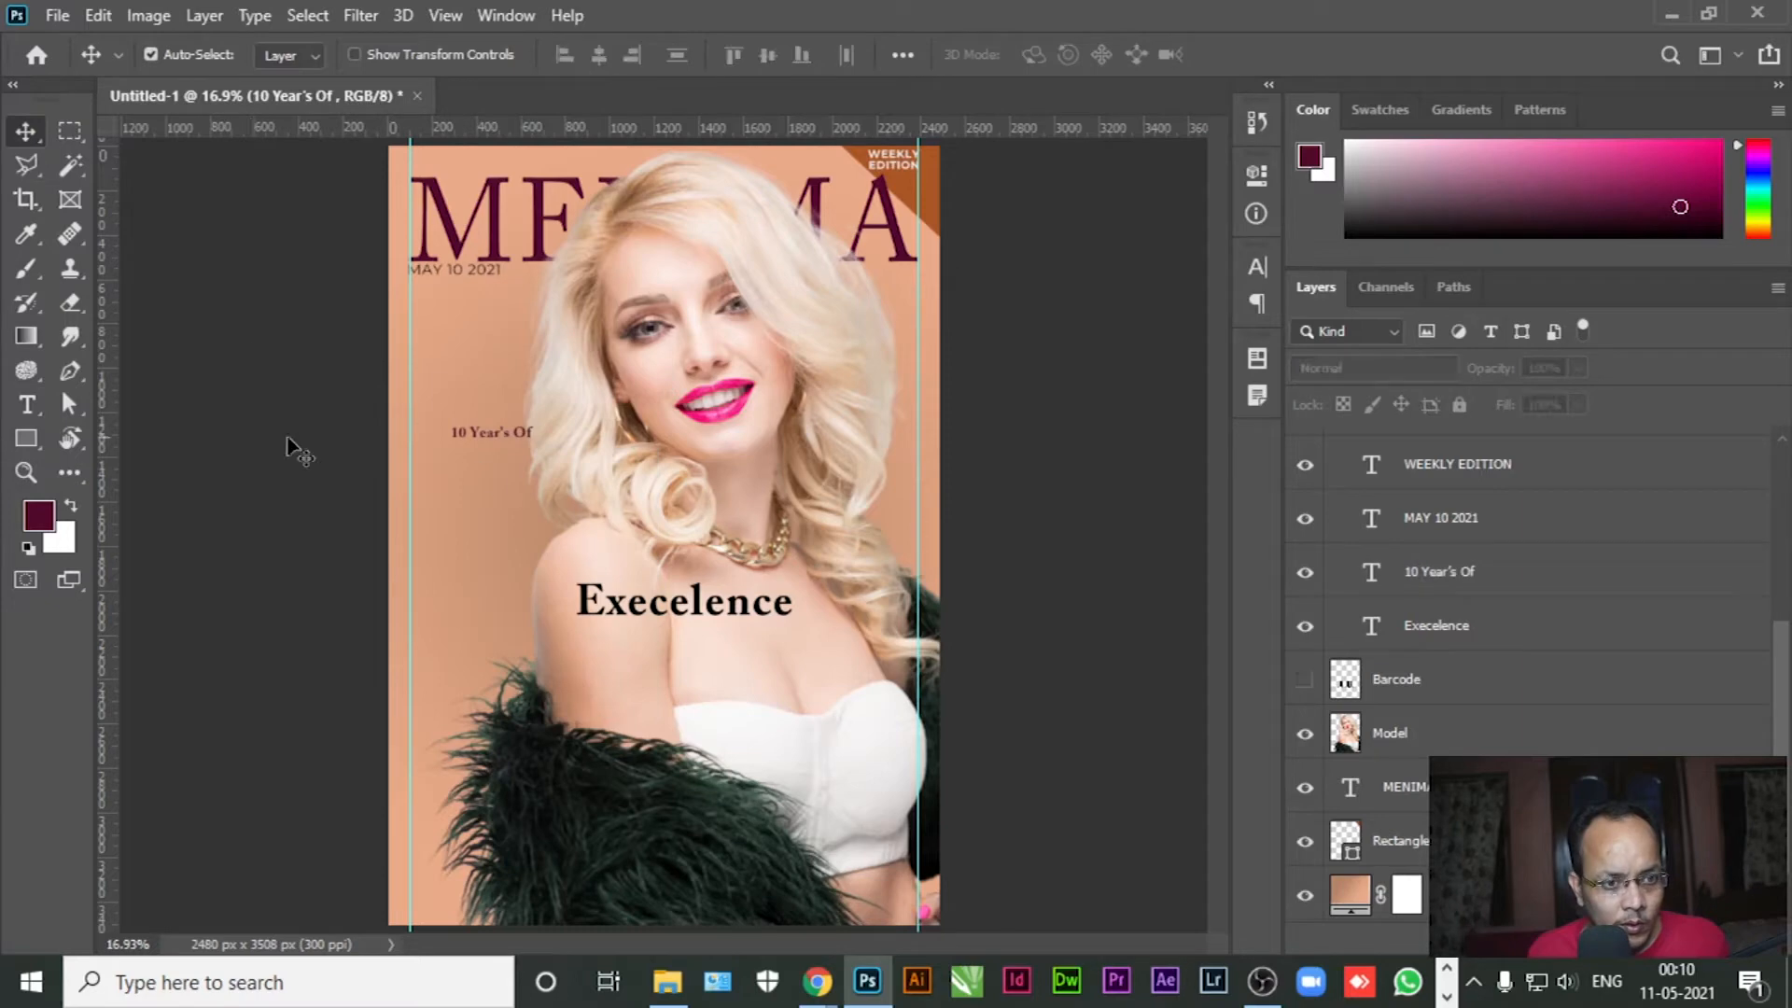
pyautogui.click(28, 408)
pyautogui.moveTo(451, 432); pyautogui.dragTo(467, 432)
pyautogui.moveTo(616, 62); pyautogui.dragTo(712, 66)
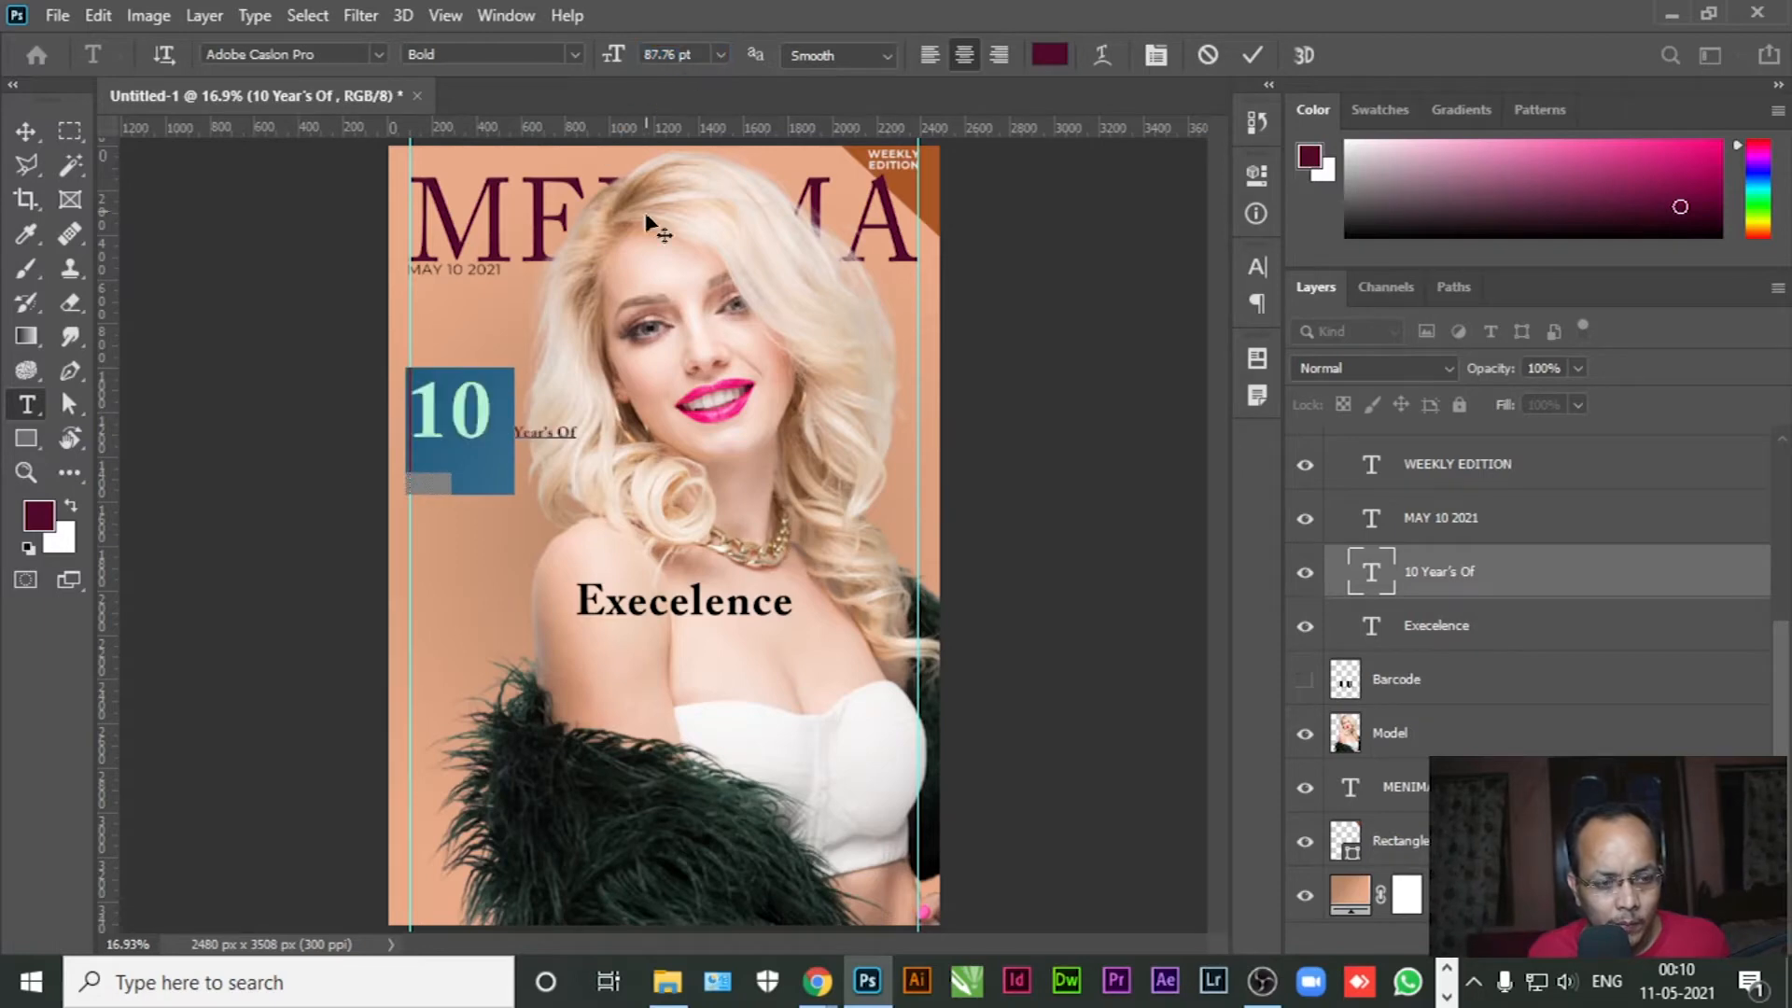
pyautogui.click(515, 435)
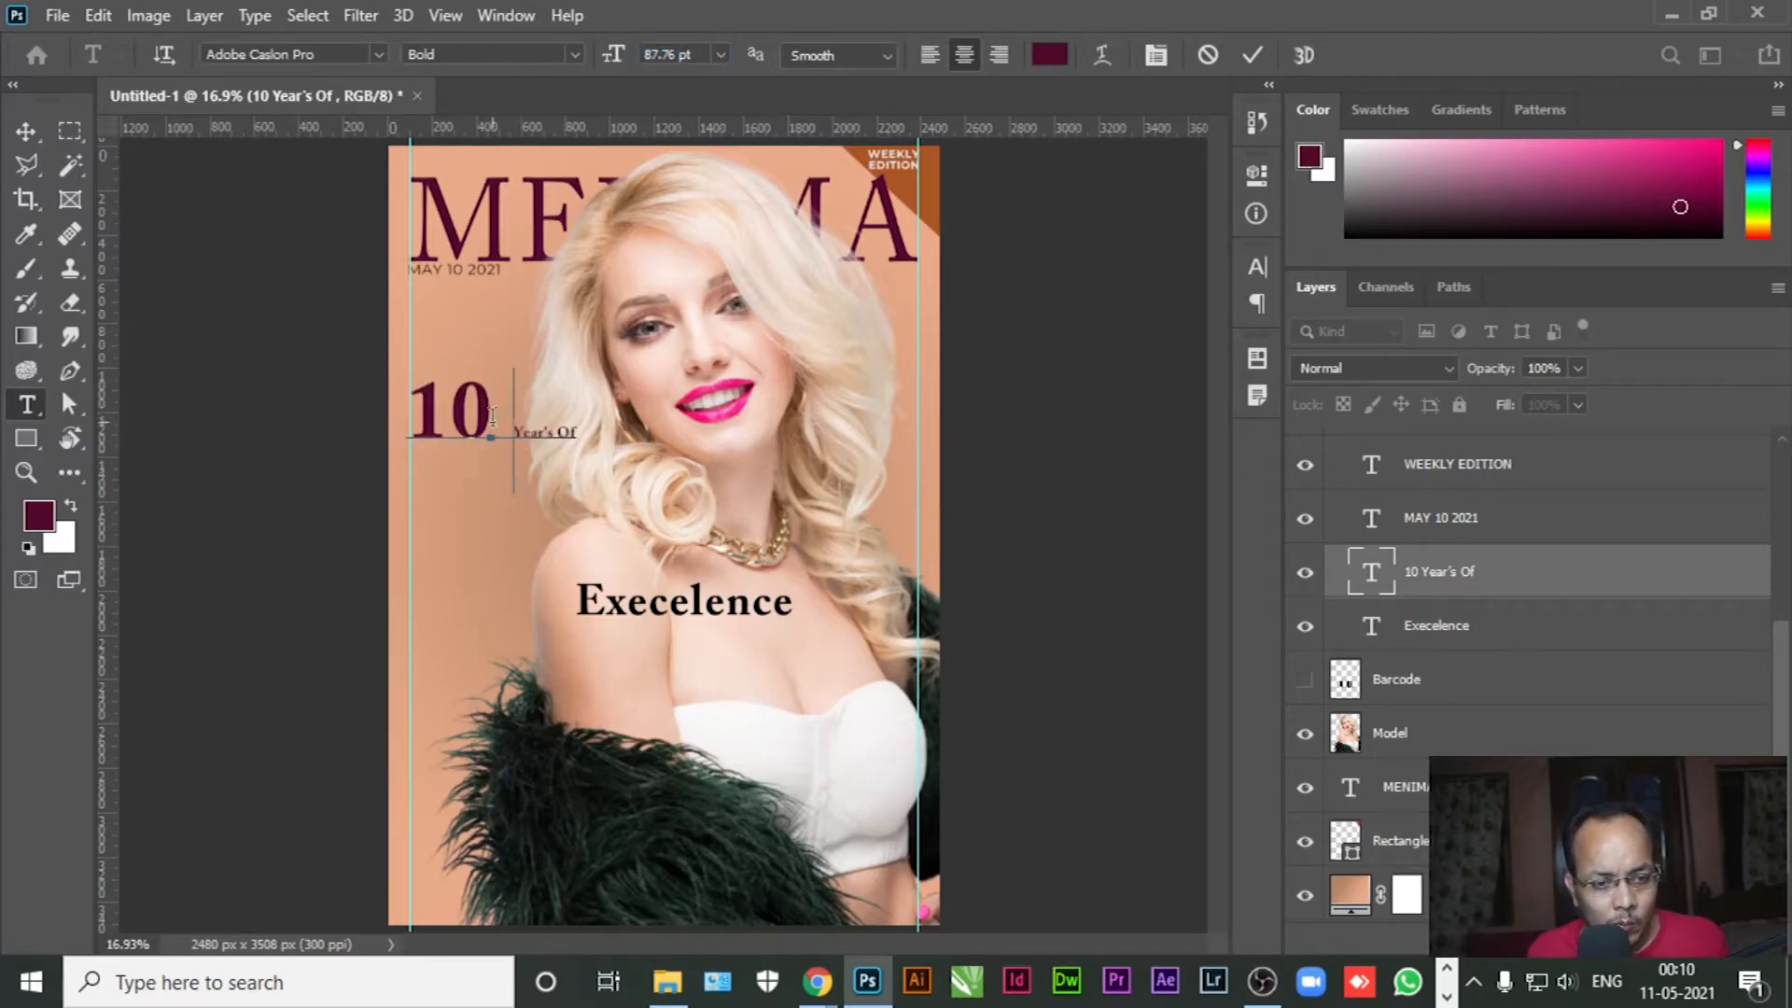
pyautogui.moveTo(515, 435); pyautogui.dragTo(648, 429)
pyautogui.press('BackSpace')
pyautogui.press('BackSpace')
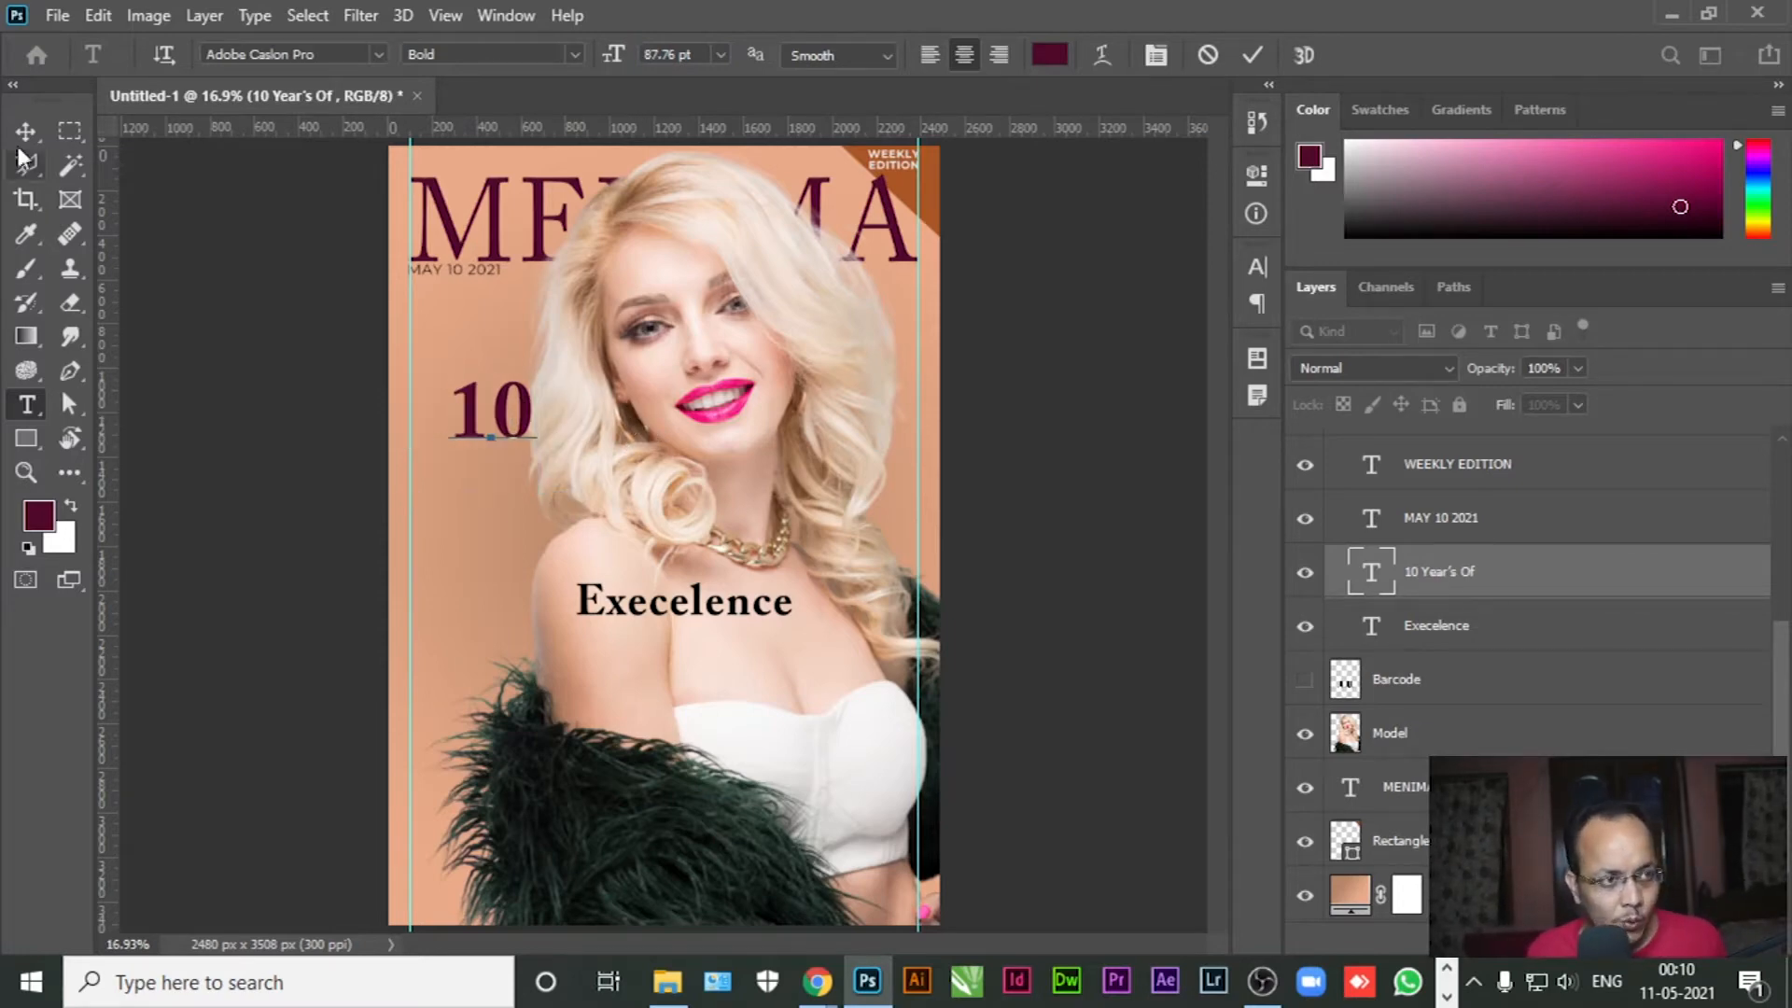
pyautogui.click(26, 130)
pyautogui.moveTo(709, 609); pyautogui.dragTo(683, 879)
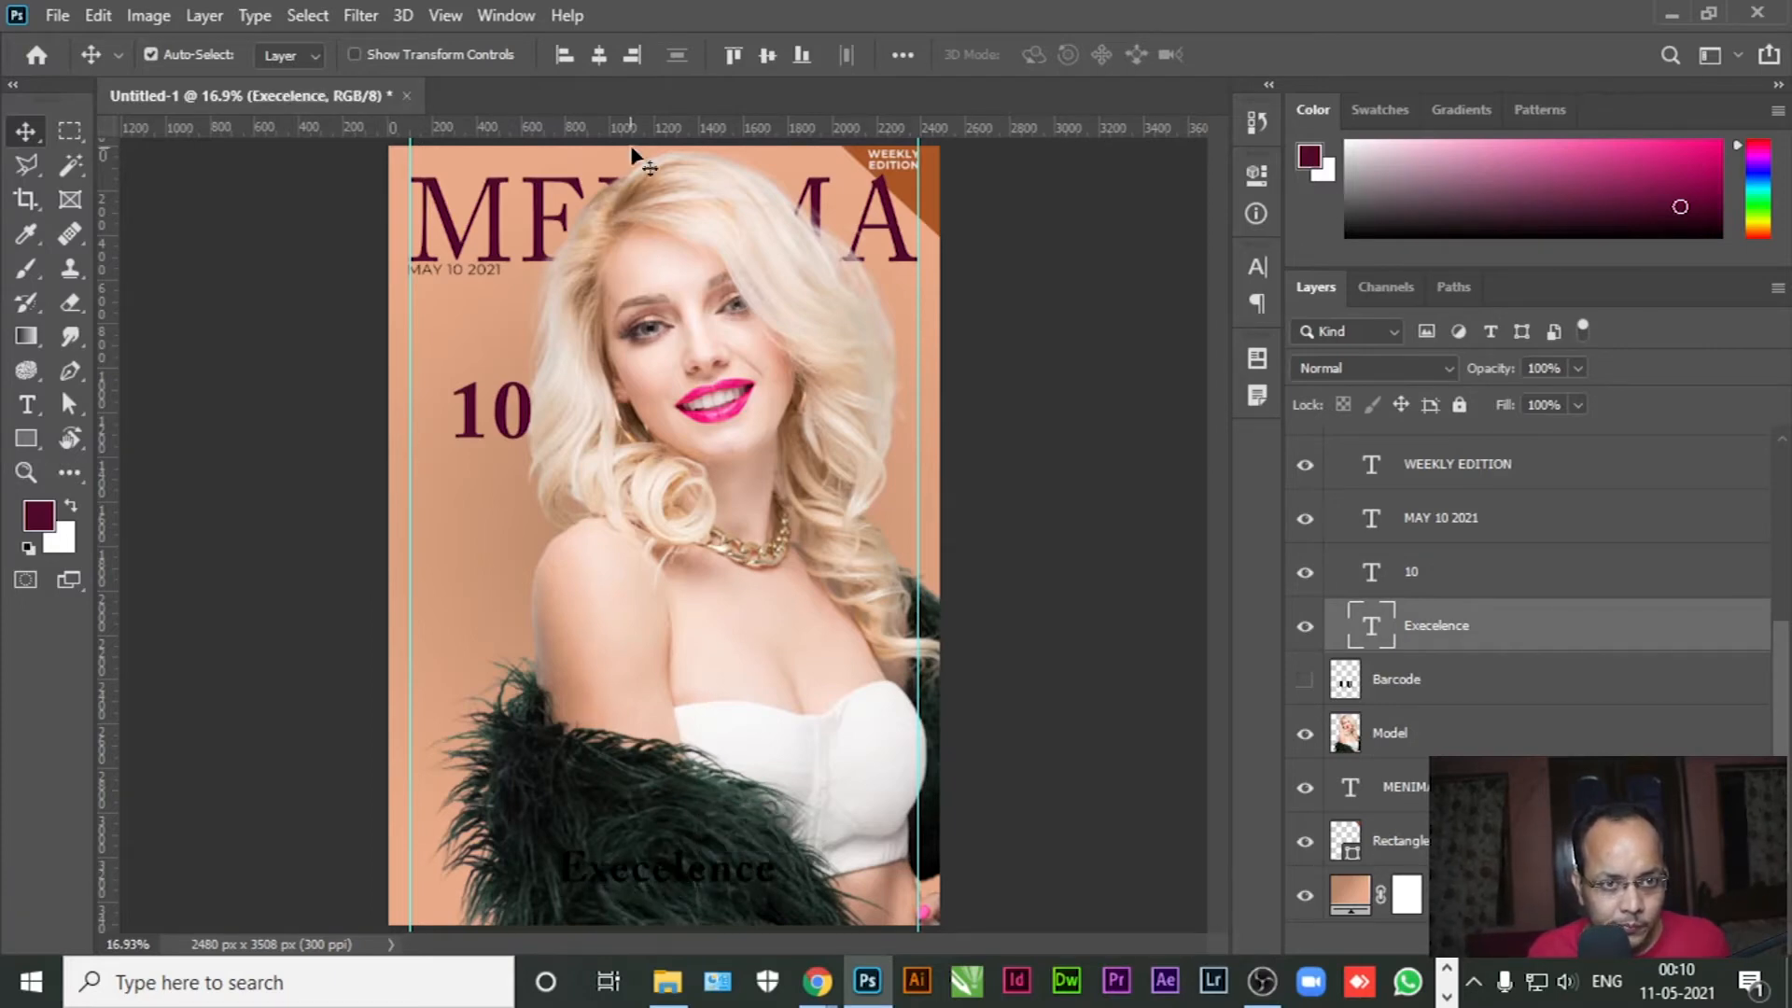
# Add a horizontal guide near the bottom, set Execelence on it, and fill its text white
pyautogui.moveTo(631, 128); pyautogui.dragTo(588, 910)
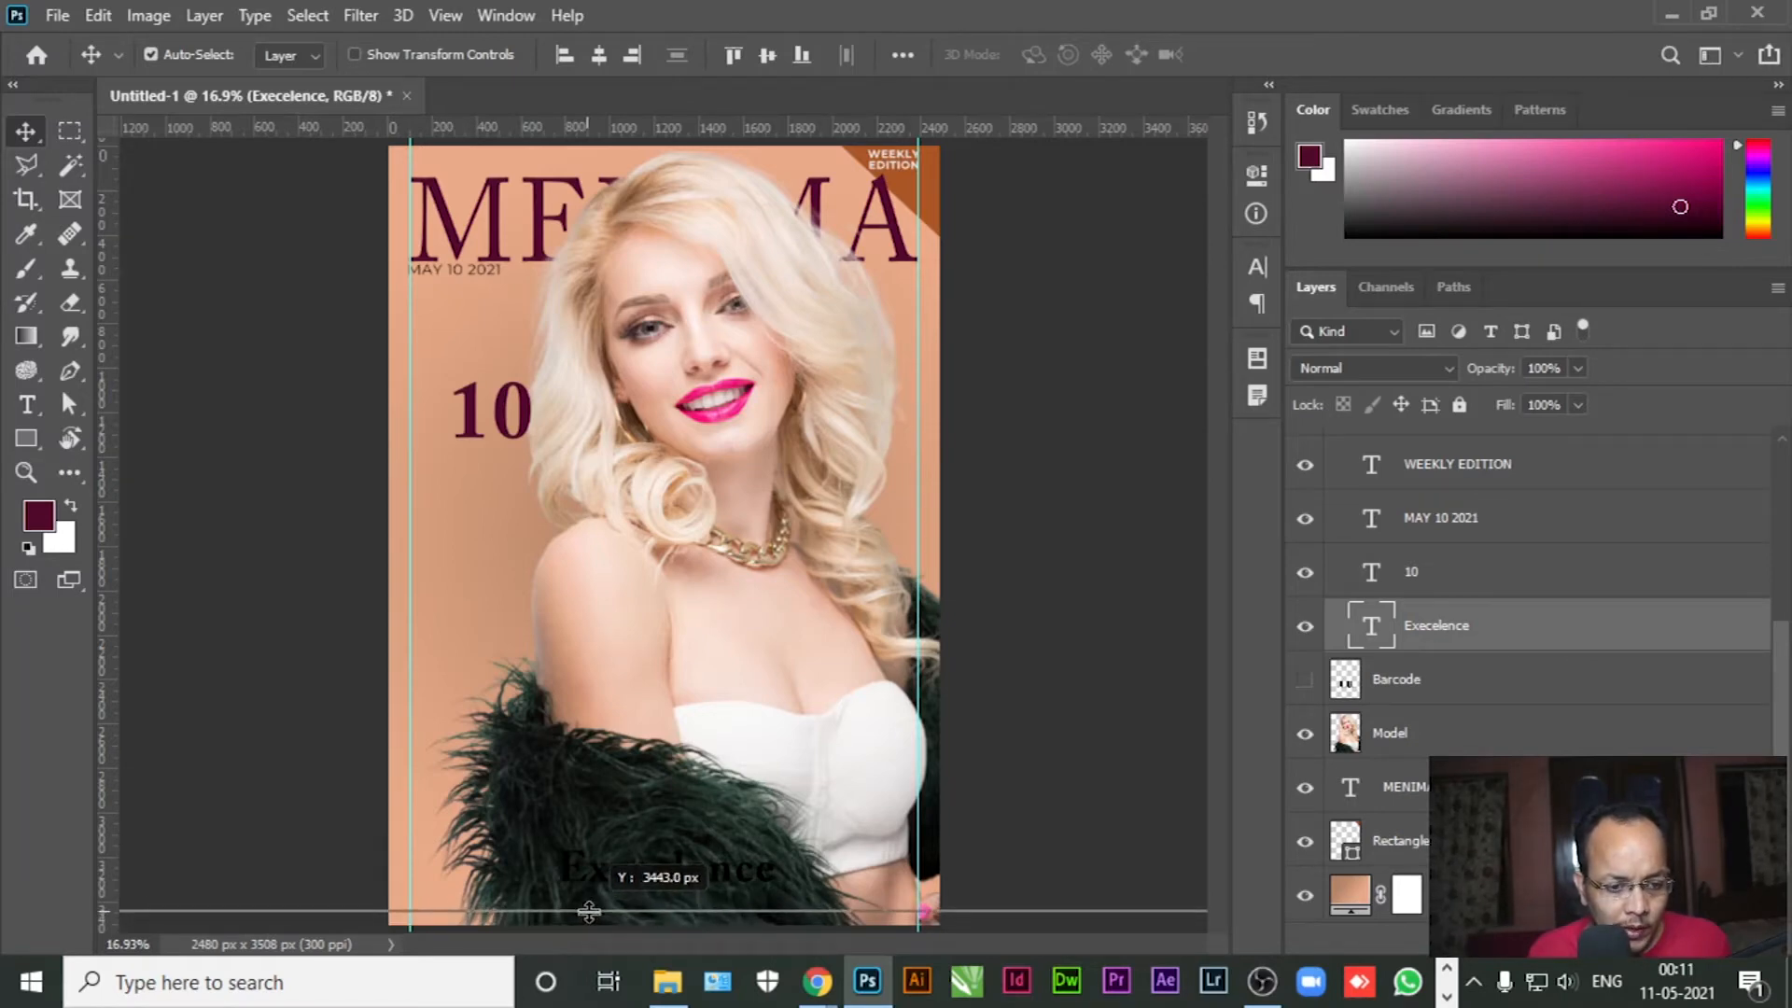
pyautogui.moveTo(589, 909); pyautogui.dragTo(680, 901)
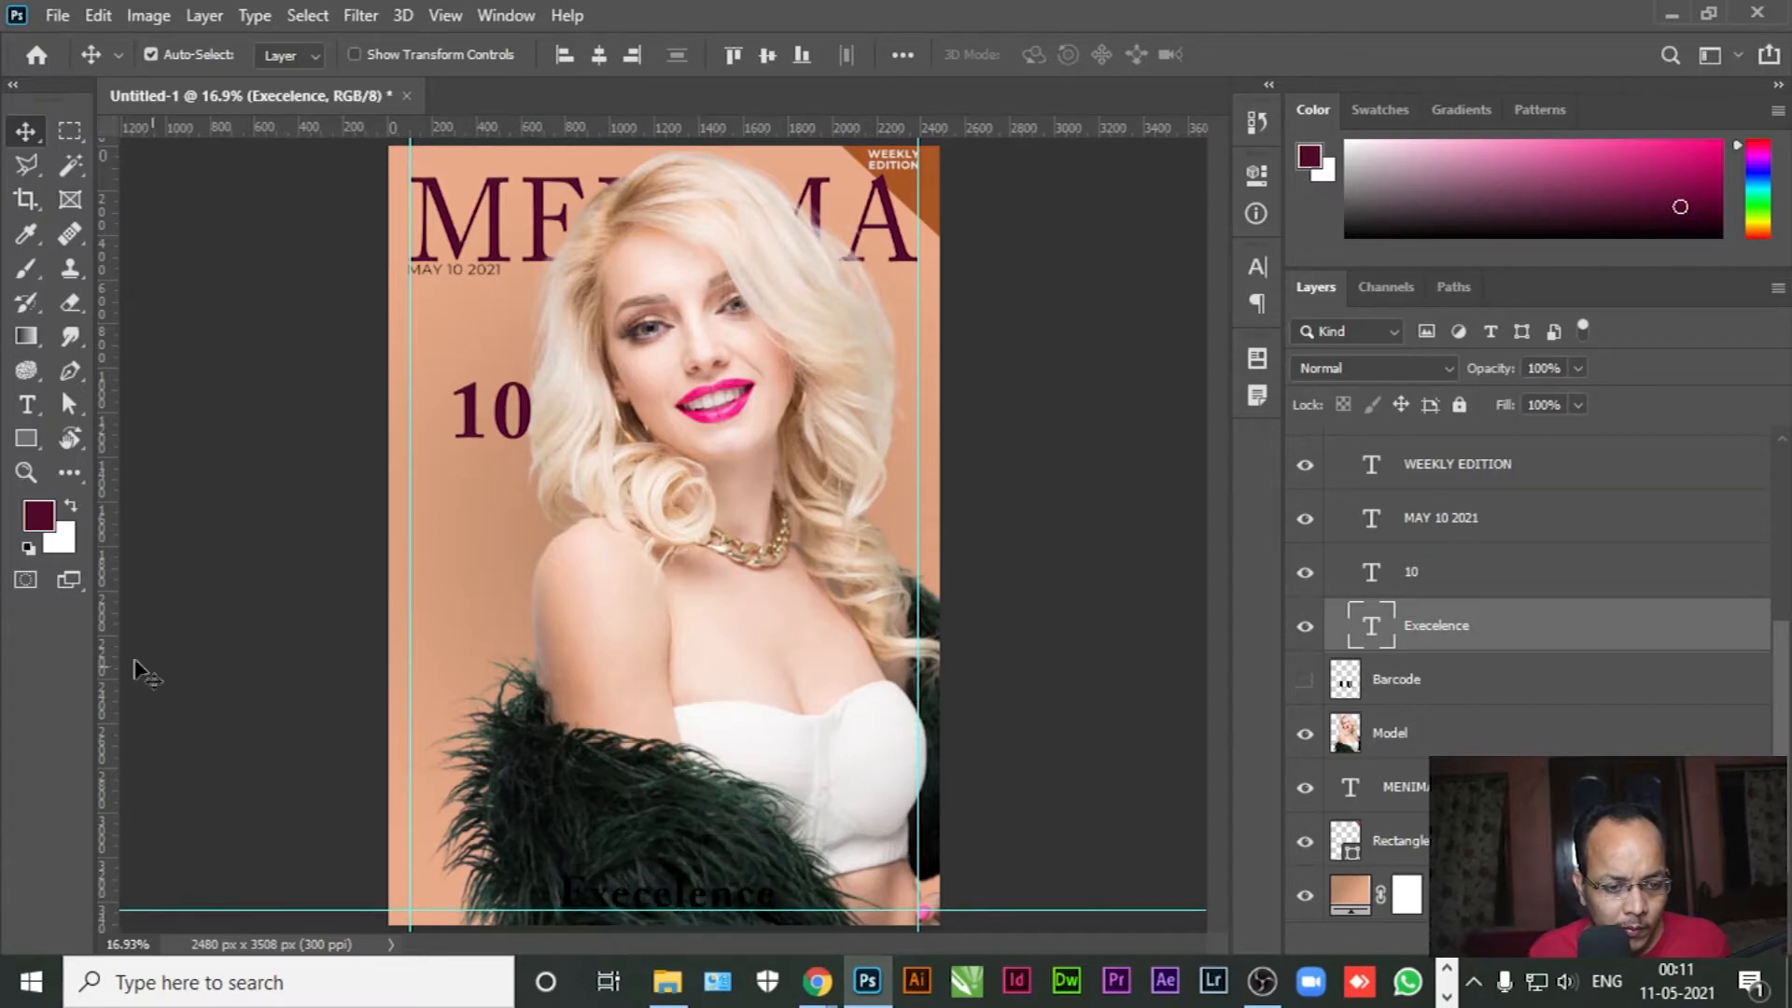
pyautogui.click(27, 404)
pyautogui.click(671, 902)
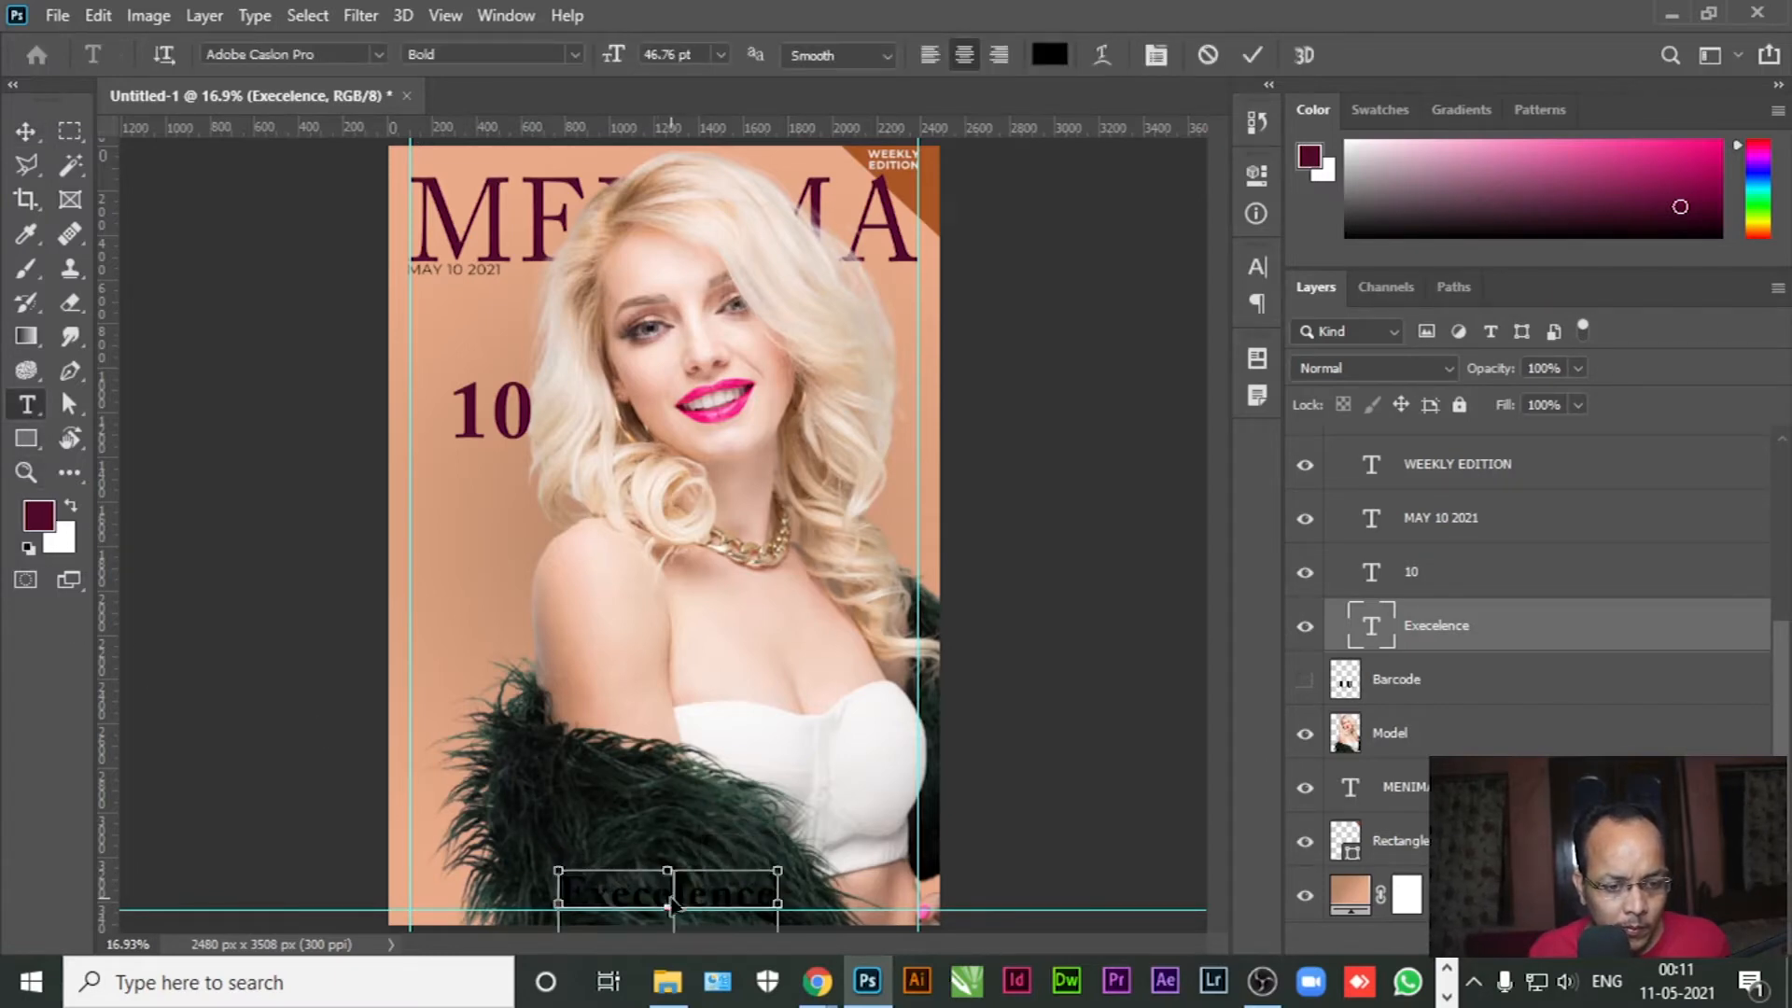
pyautogui.hotkey('ctrl', 'a')
pyautogui.click(40, 516)
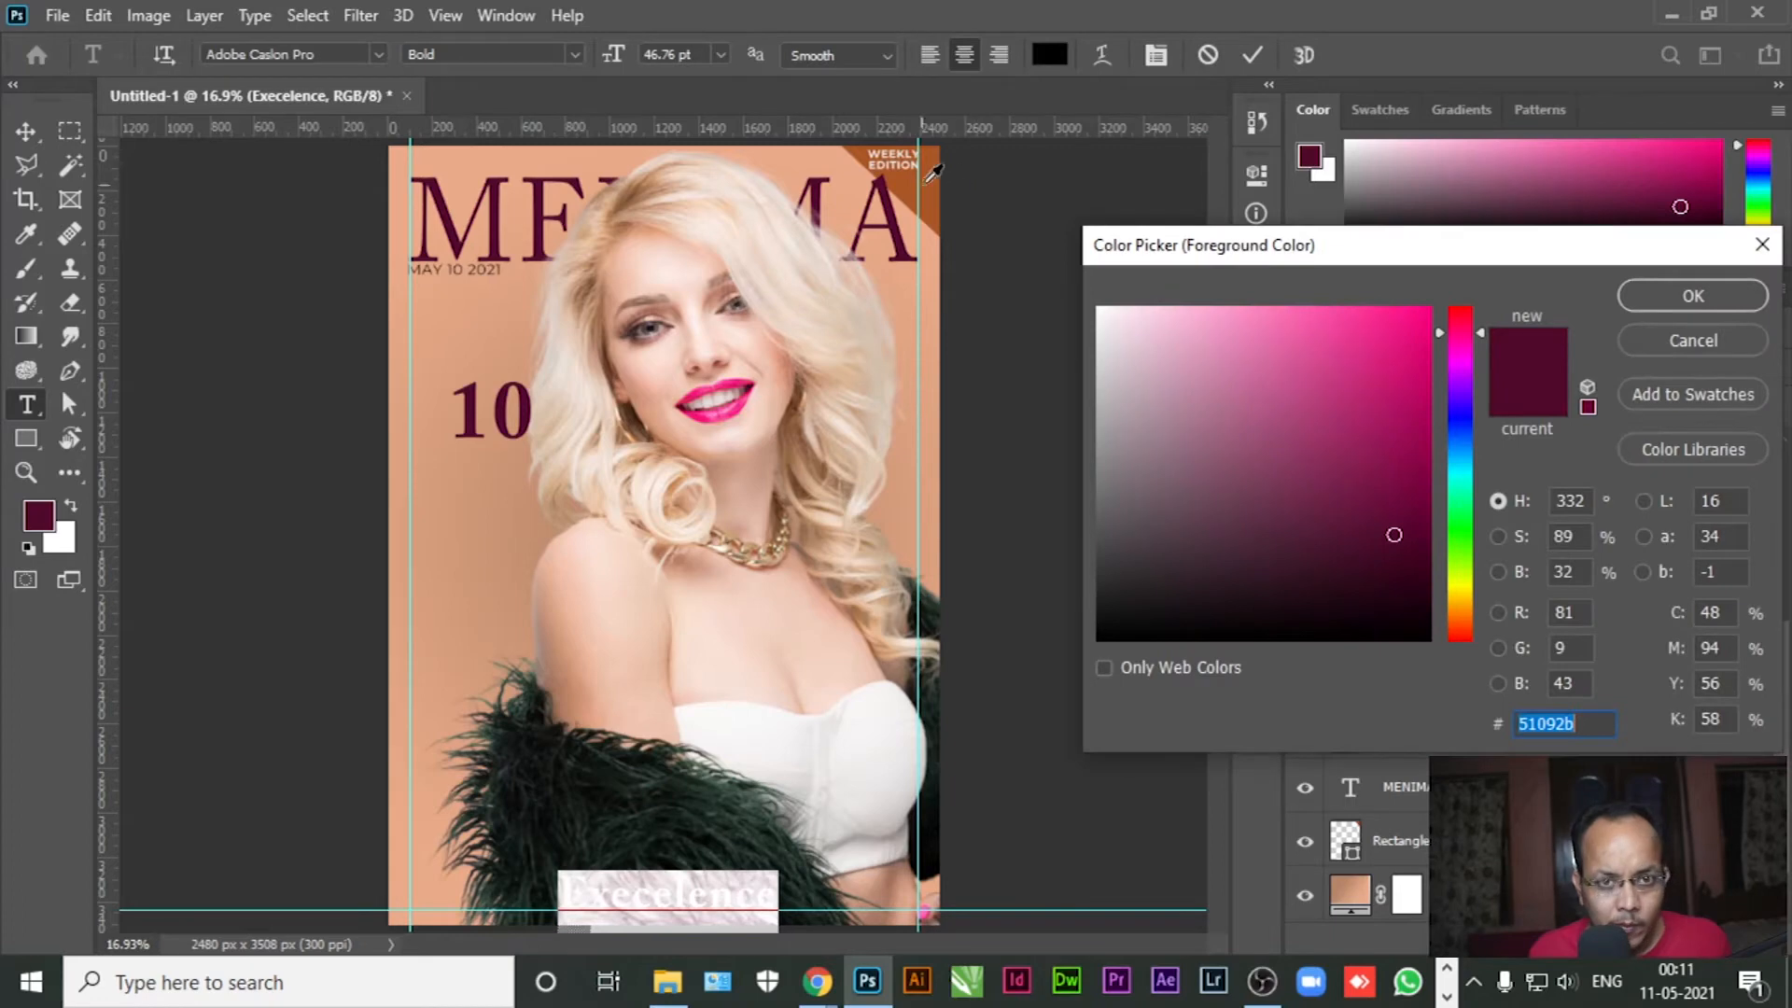
pyautogui.click(1693, 340)
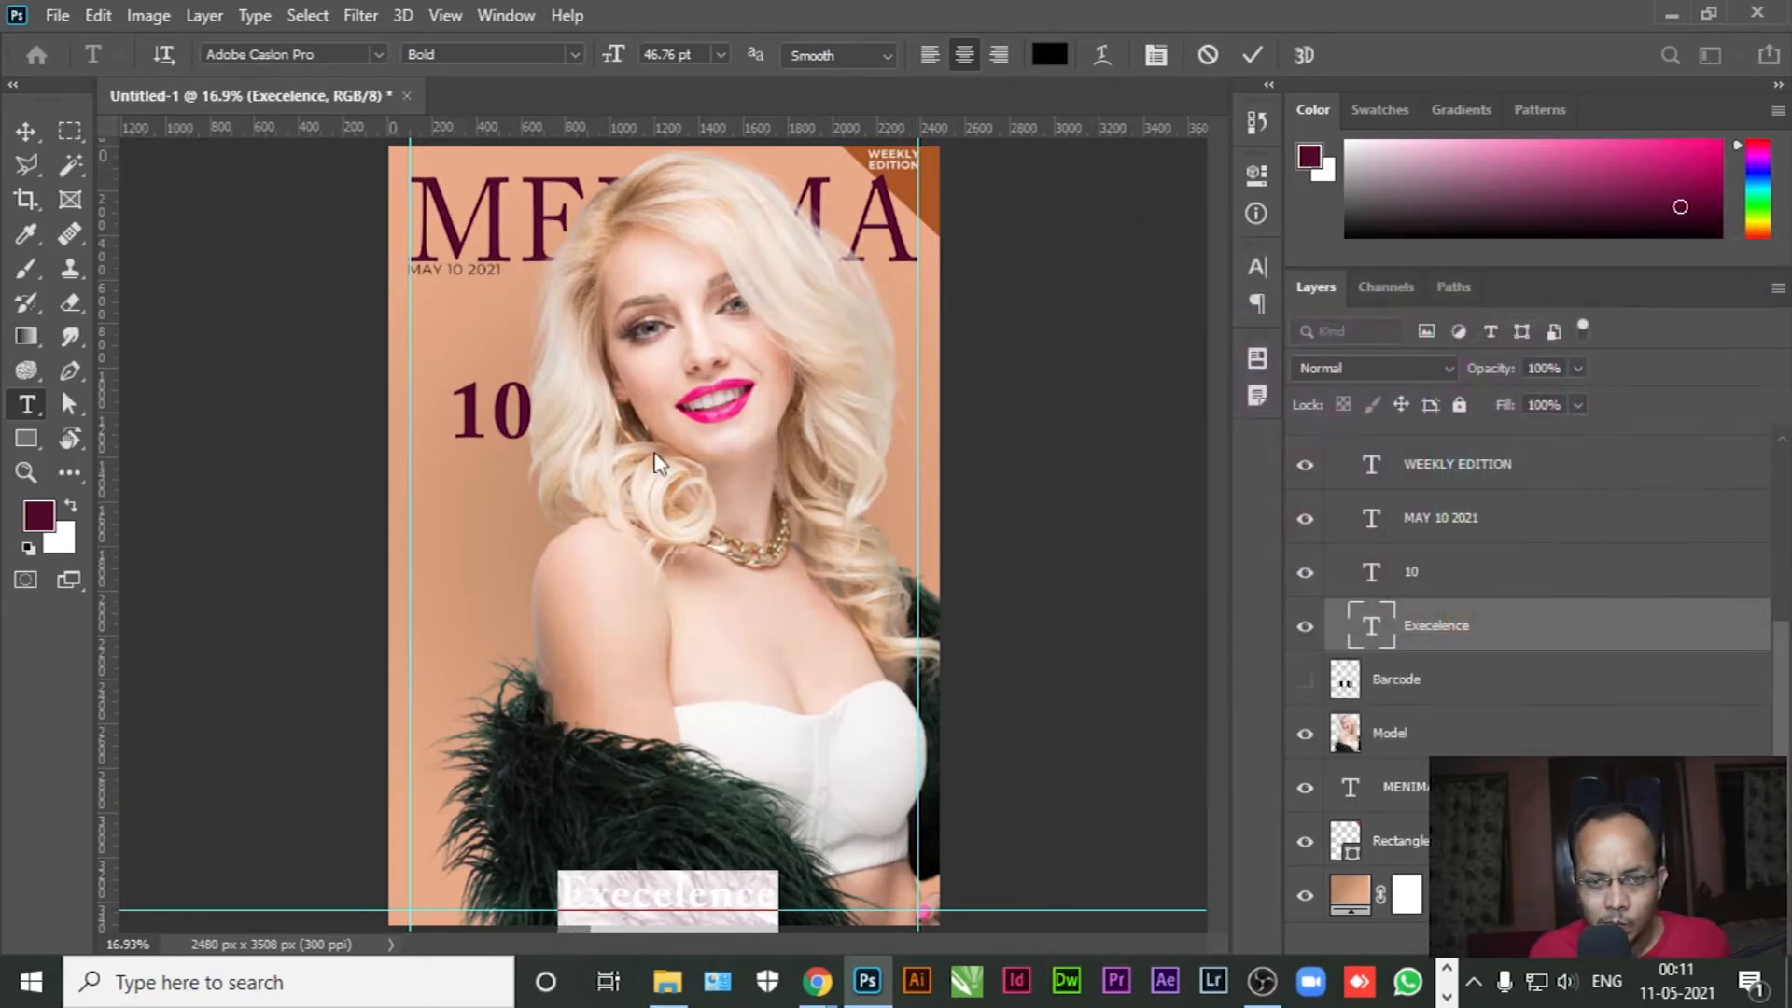
pyautogui.click(71, 504)
pyautogui.hotkey('alt', 'BackSpace')
pyautogui.click(26, 131)
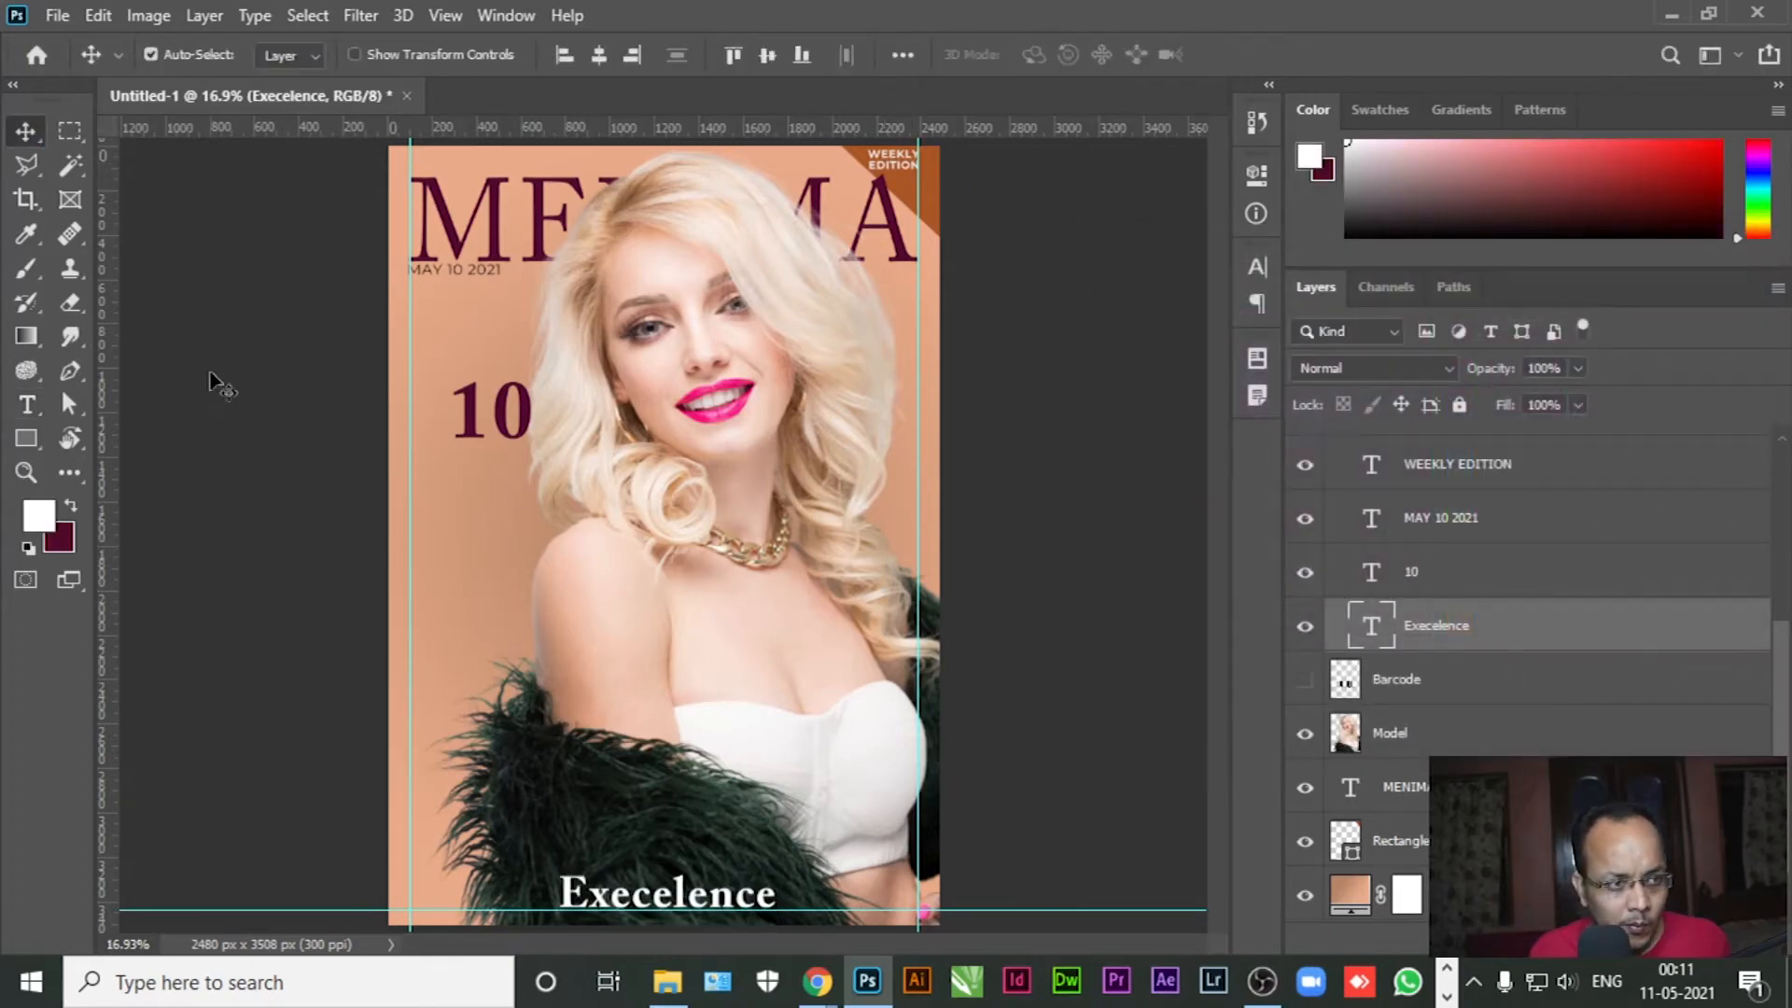
pyautogui.click(191, 355)
# Move the 10 just above Execelence and sample the peach background as the background colour
pyautogui.moveTo(478, 436); pyautogui.dragTo(579, 851)
pyautogui.click(26, 404)
pyautogui.doubleClick(600, 843)
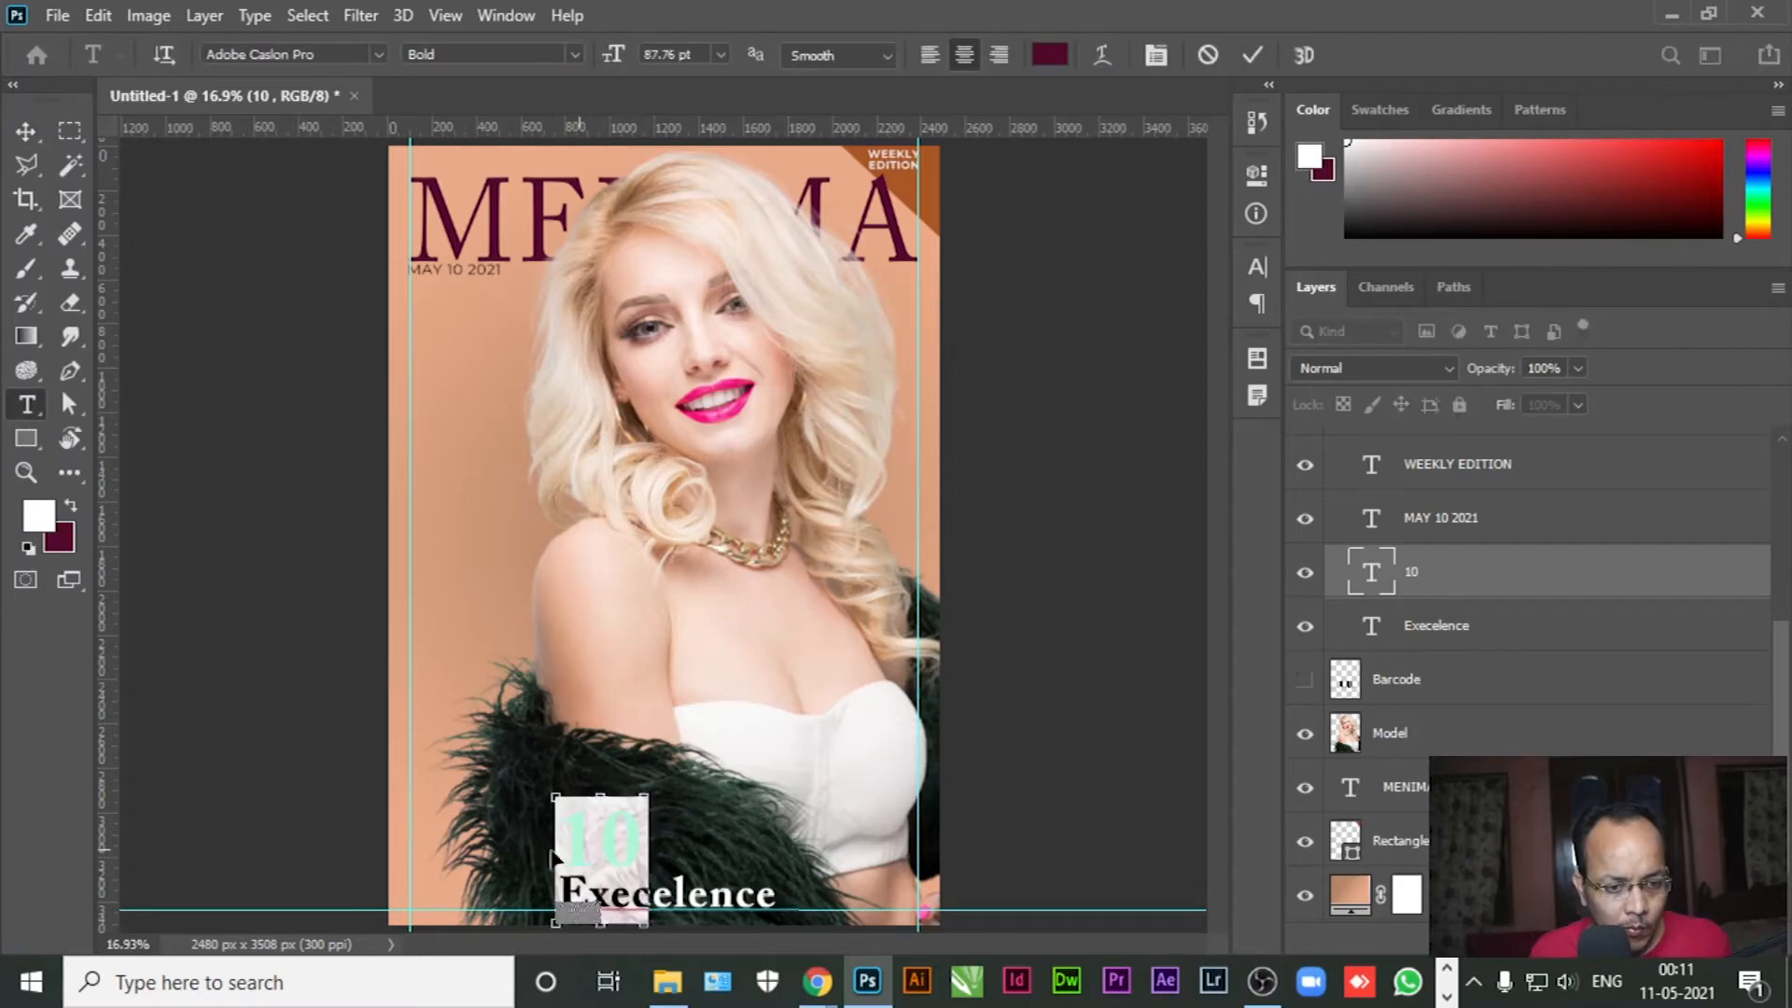
pyautogui.click(61, 541)
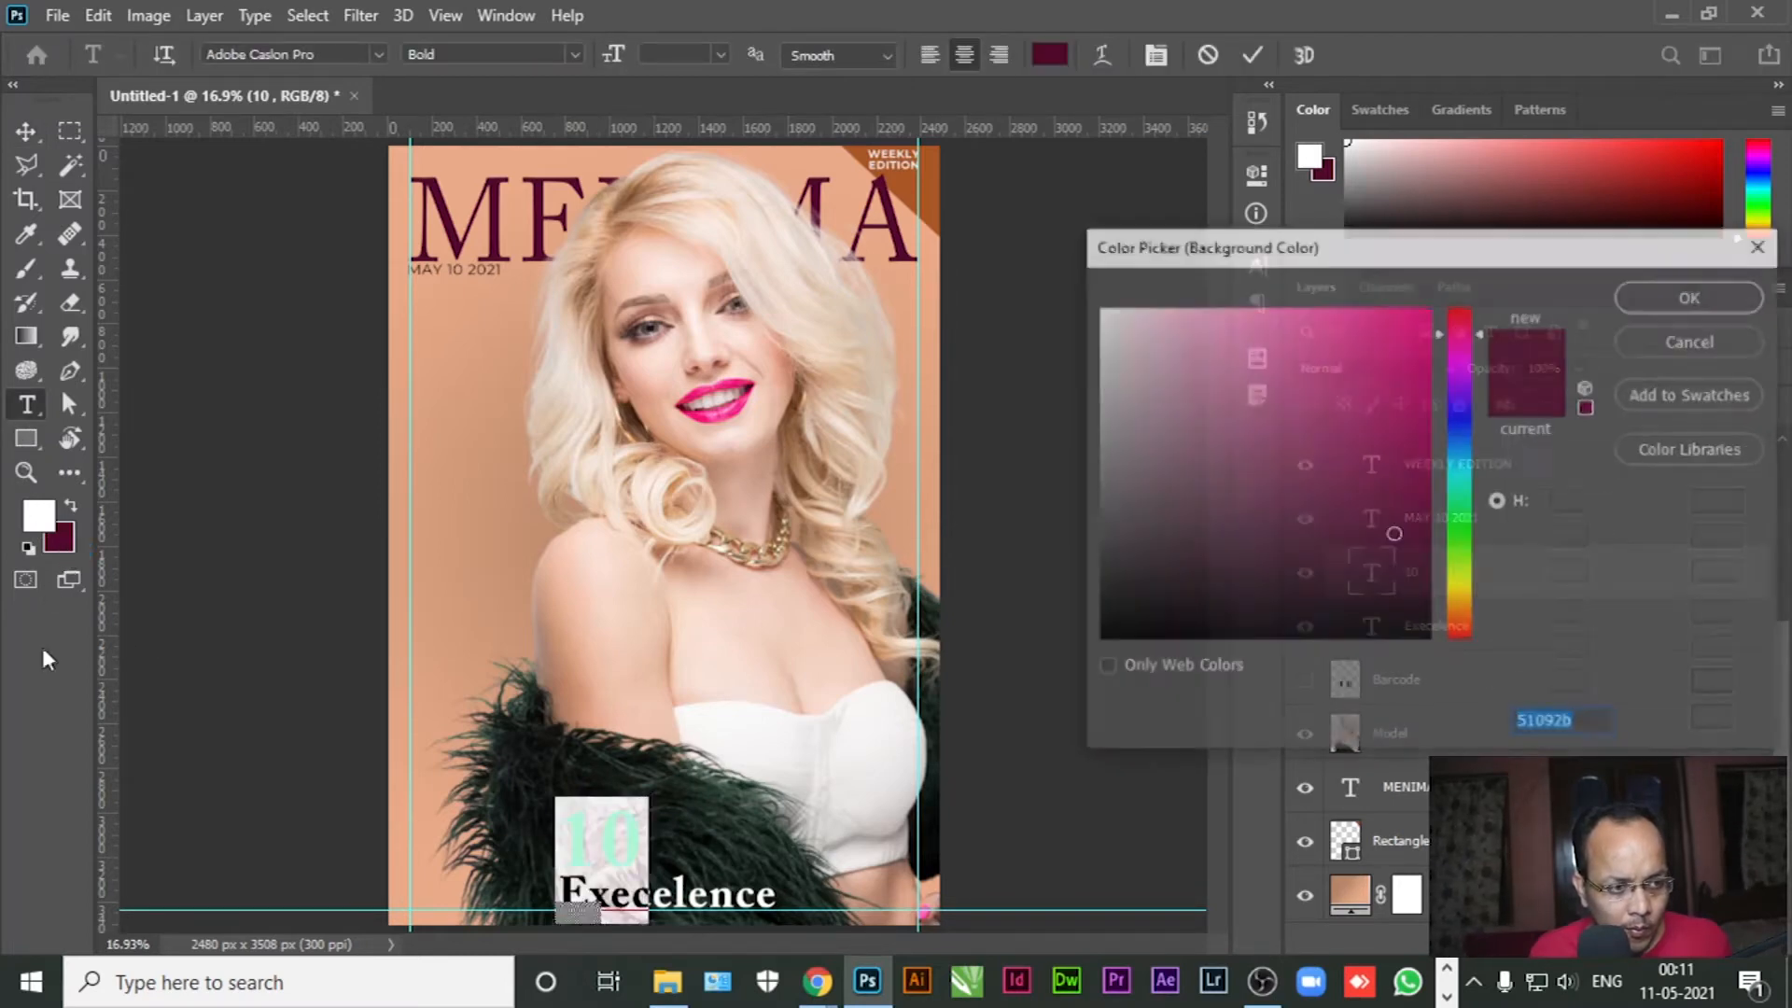
pyautogui.click(436, 638)
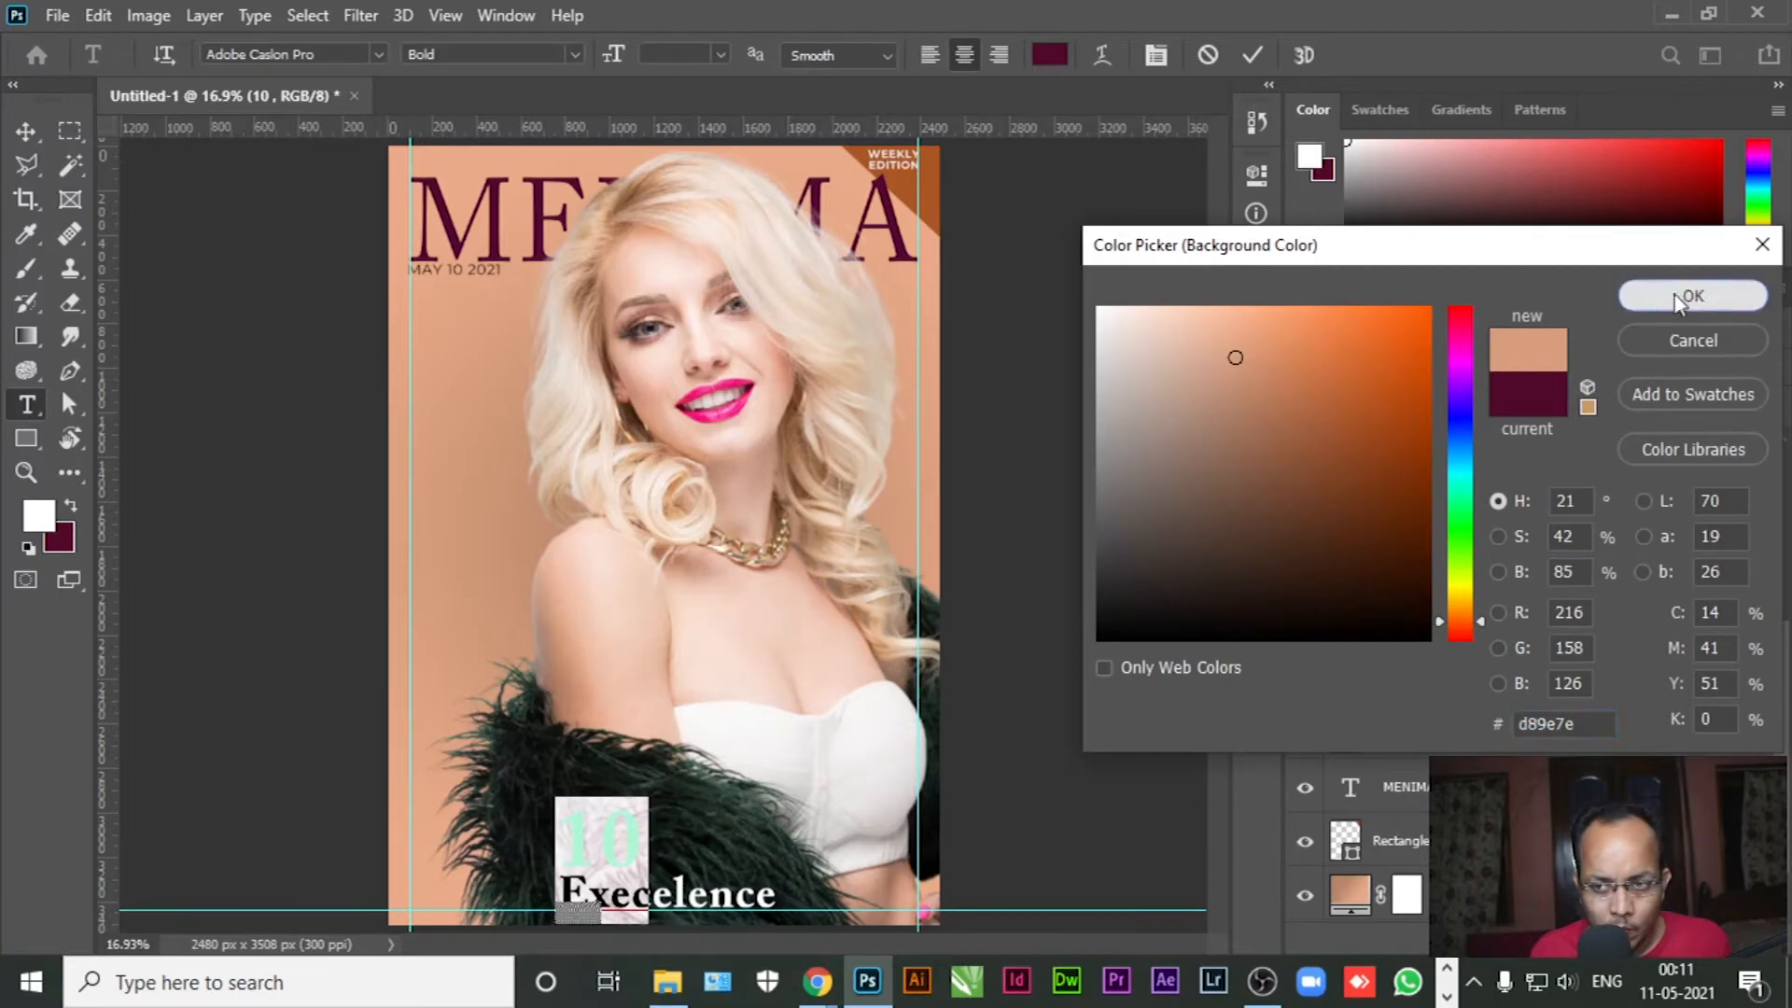
pyautogui.click(1688, 294)
pyautogui.click(26, 131)
pyautogui.click(275, 541)
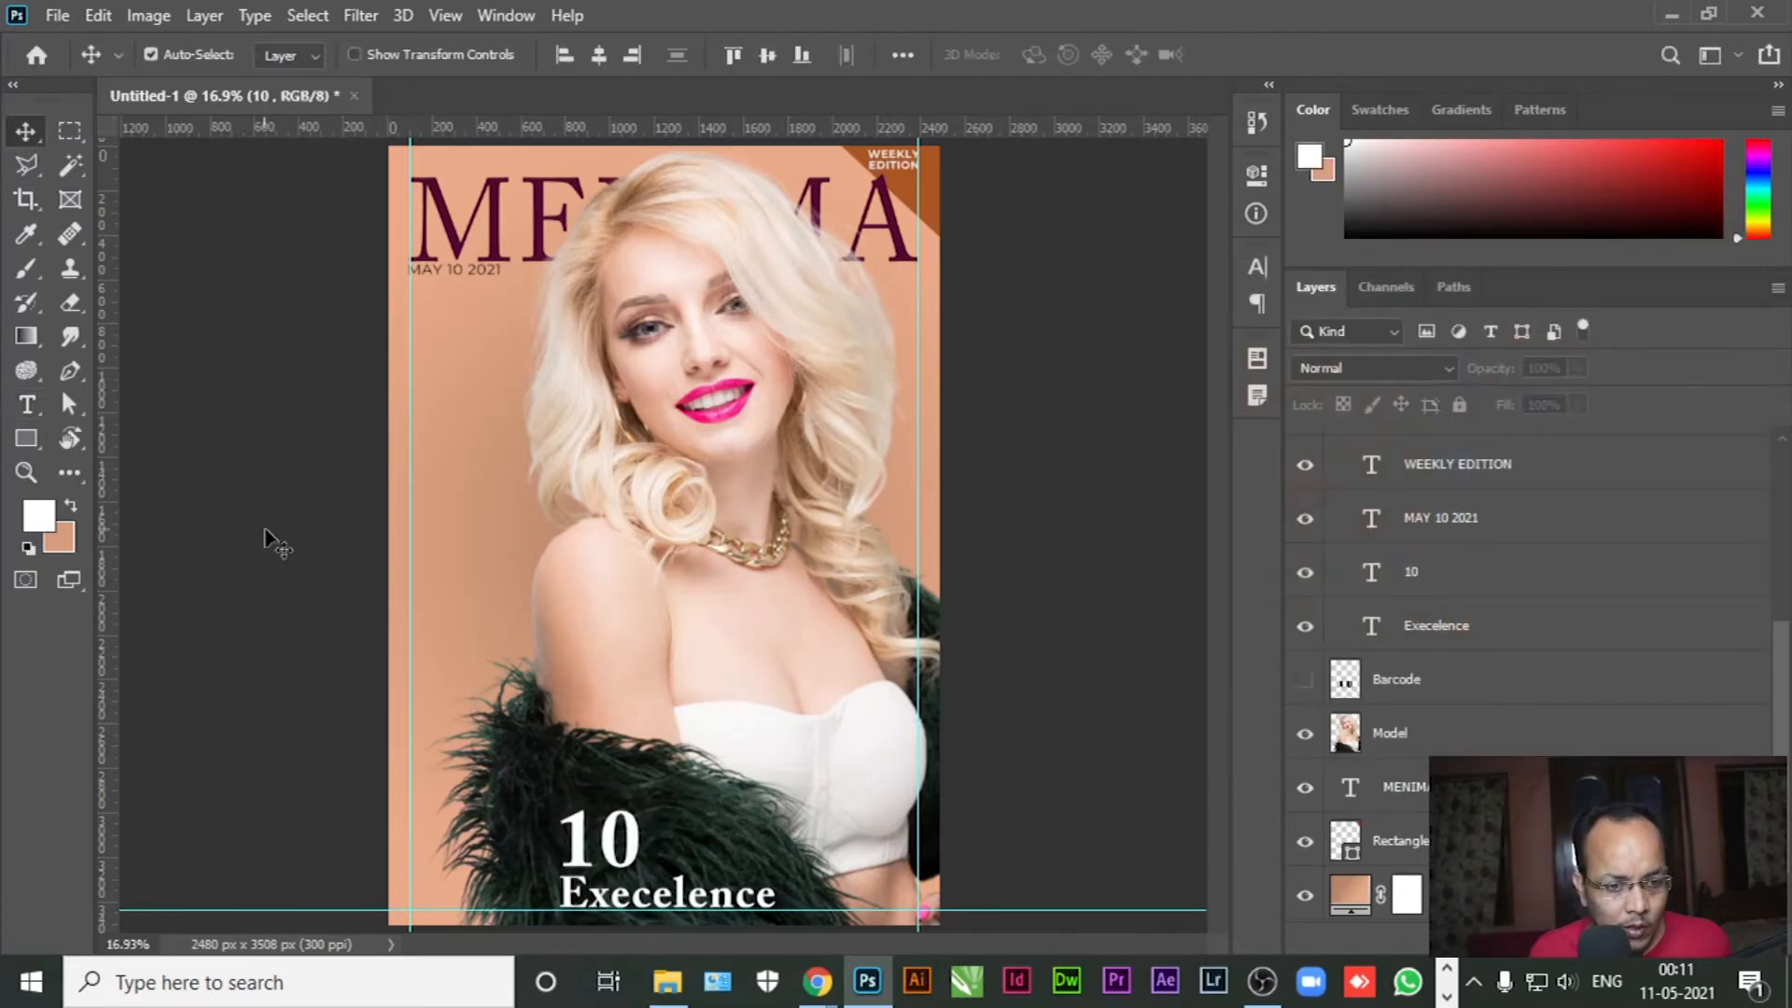
# Swap colours to turn the 10 peach (d89e7e)
pyautogui.click(31, 420)
pyautogui.moveTo(599, 841); pyautogui.dragTo(539, 814)
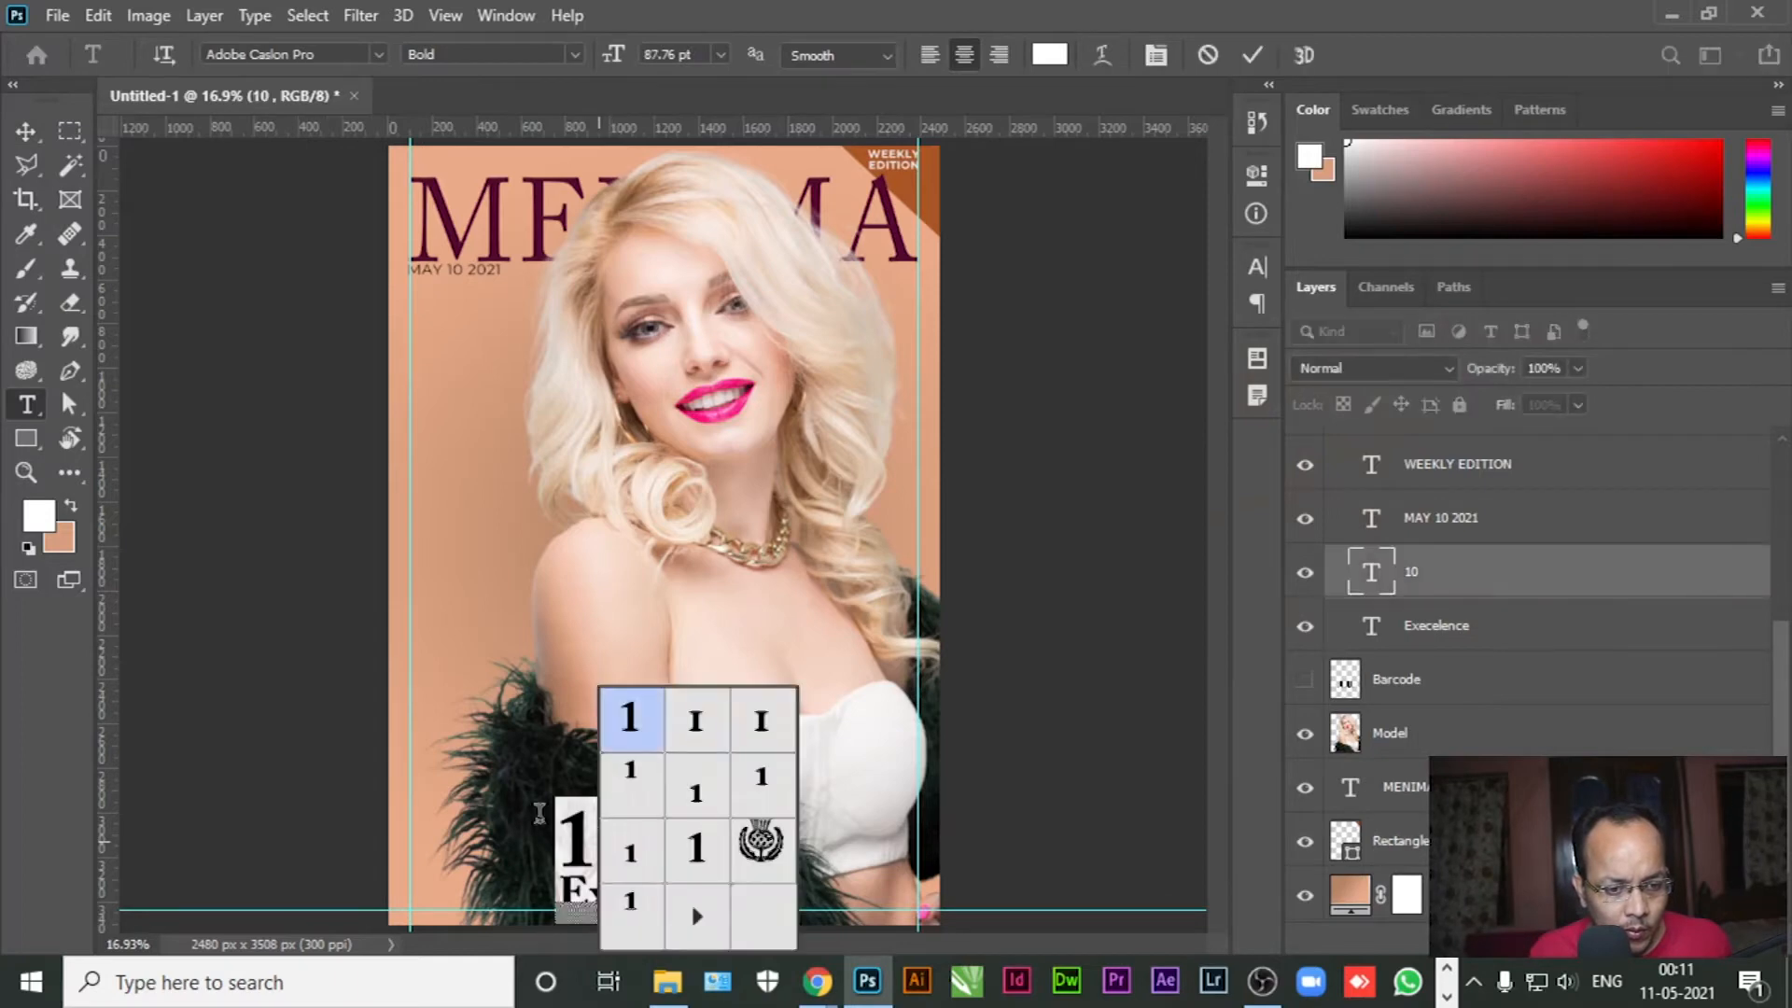
pyautogui.click(70, 505)
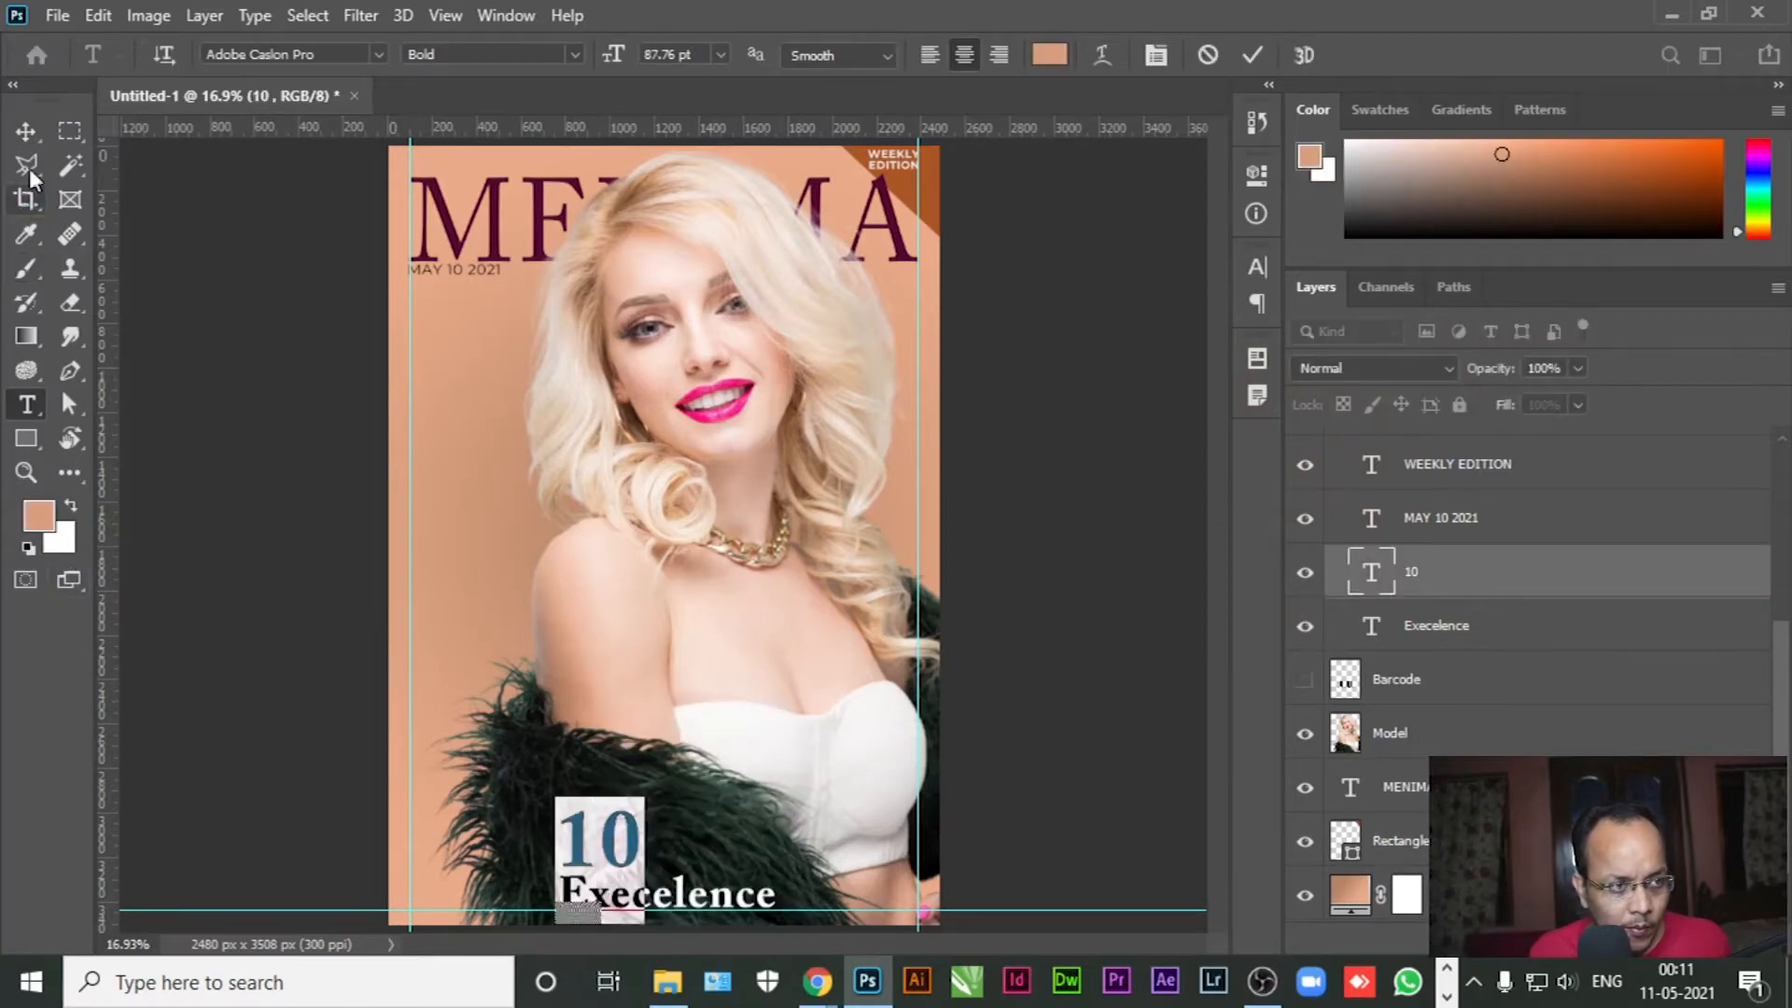
pyautogui.click(26, 131)
pyautogui.click(289, 520)
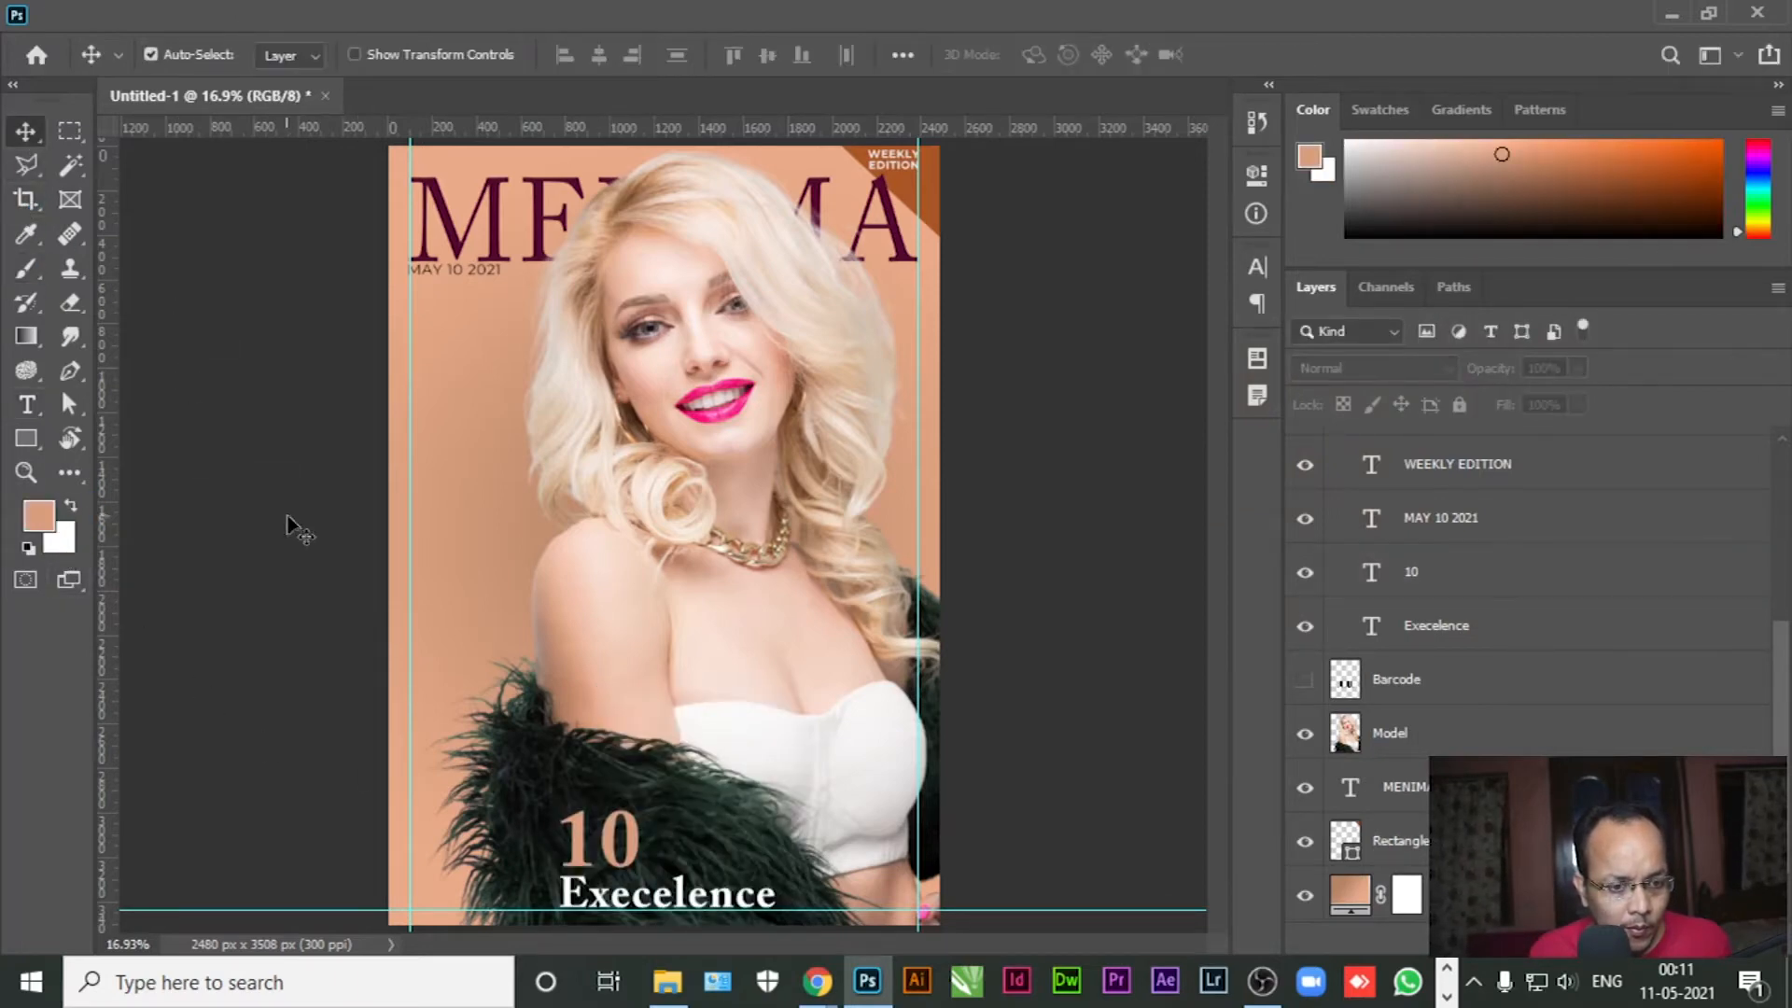
pyautogui.click(35, 413)
# Paste 'Year's Of' as white text between 10 and Execelence, then show The Life Style Diva
pyautogui.click(477, 600)
pyautogui.write("Year's Of")
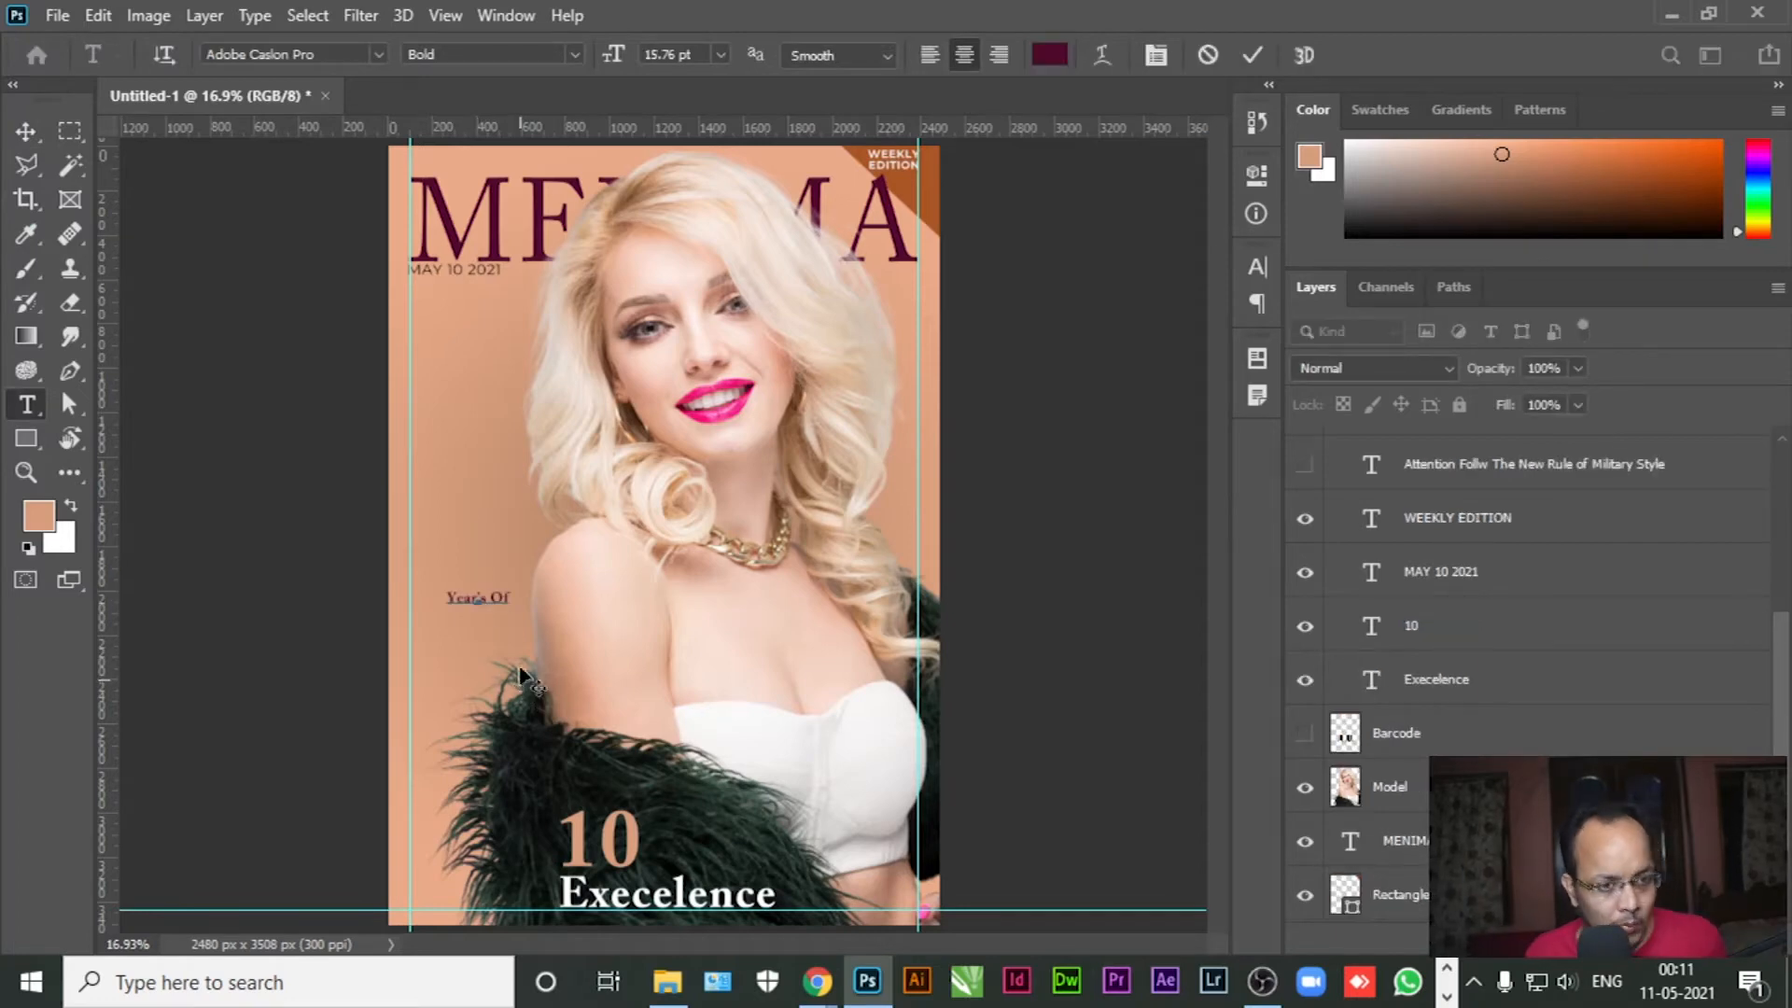
pyautogui.hotkey('ctrl', 'a')
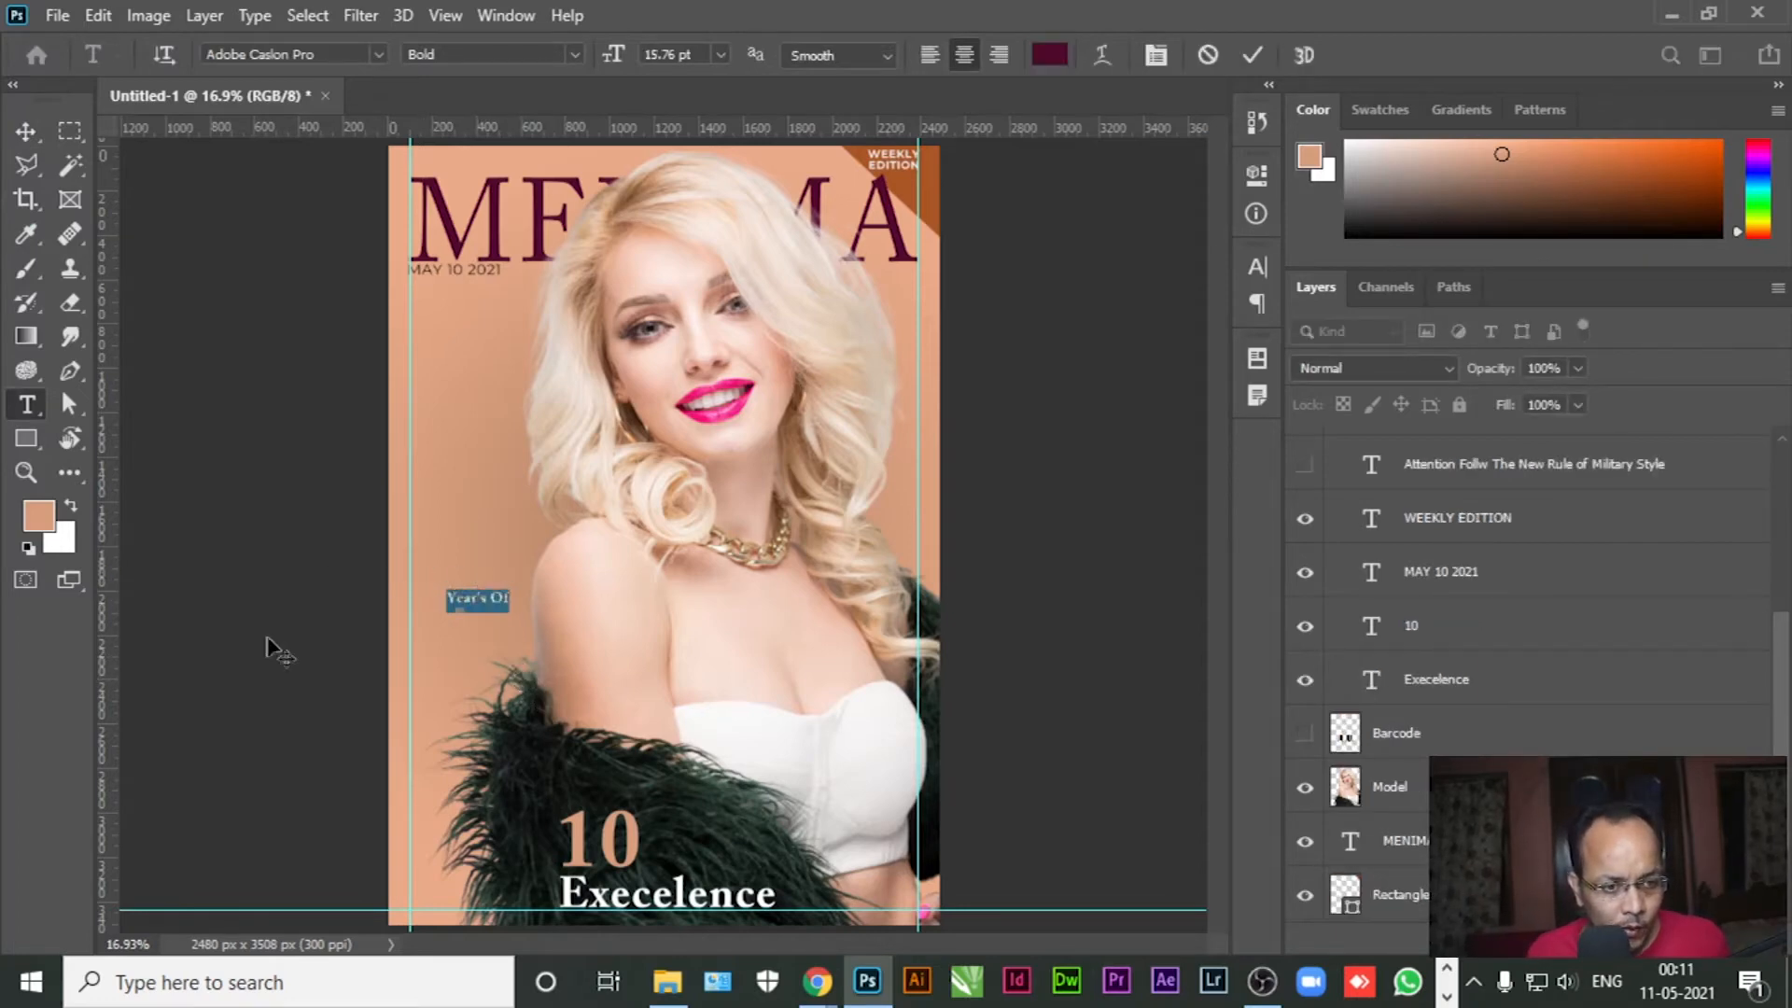
pyautogui.click(71, 507)
pyautogui.click(26, 131)
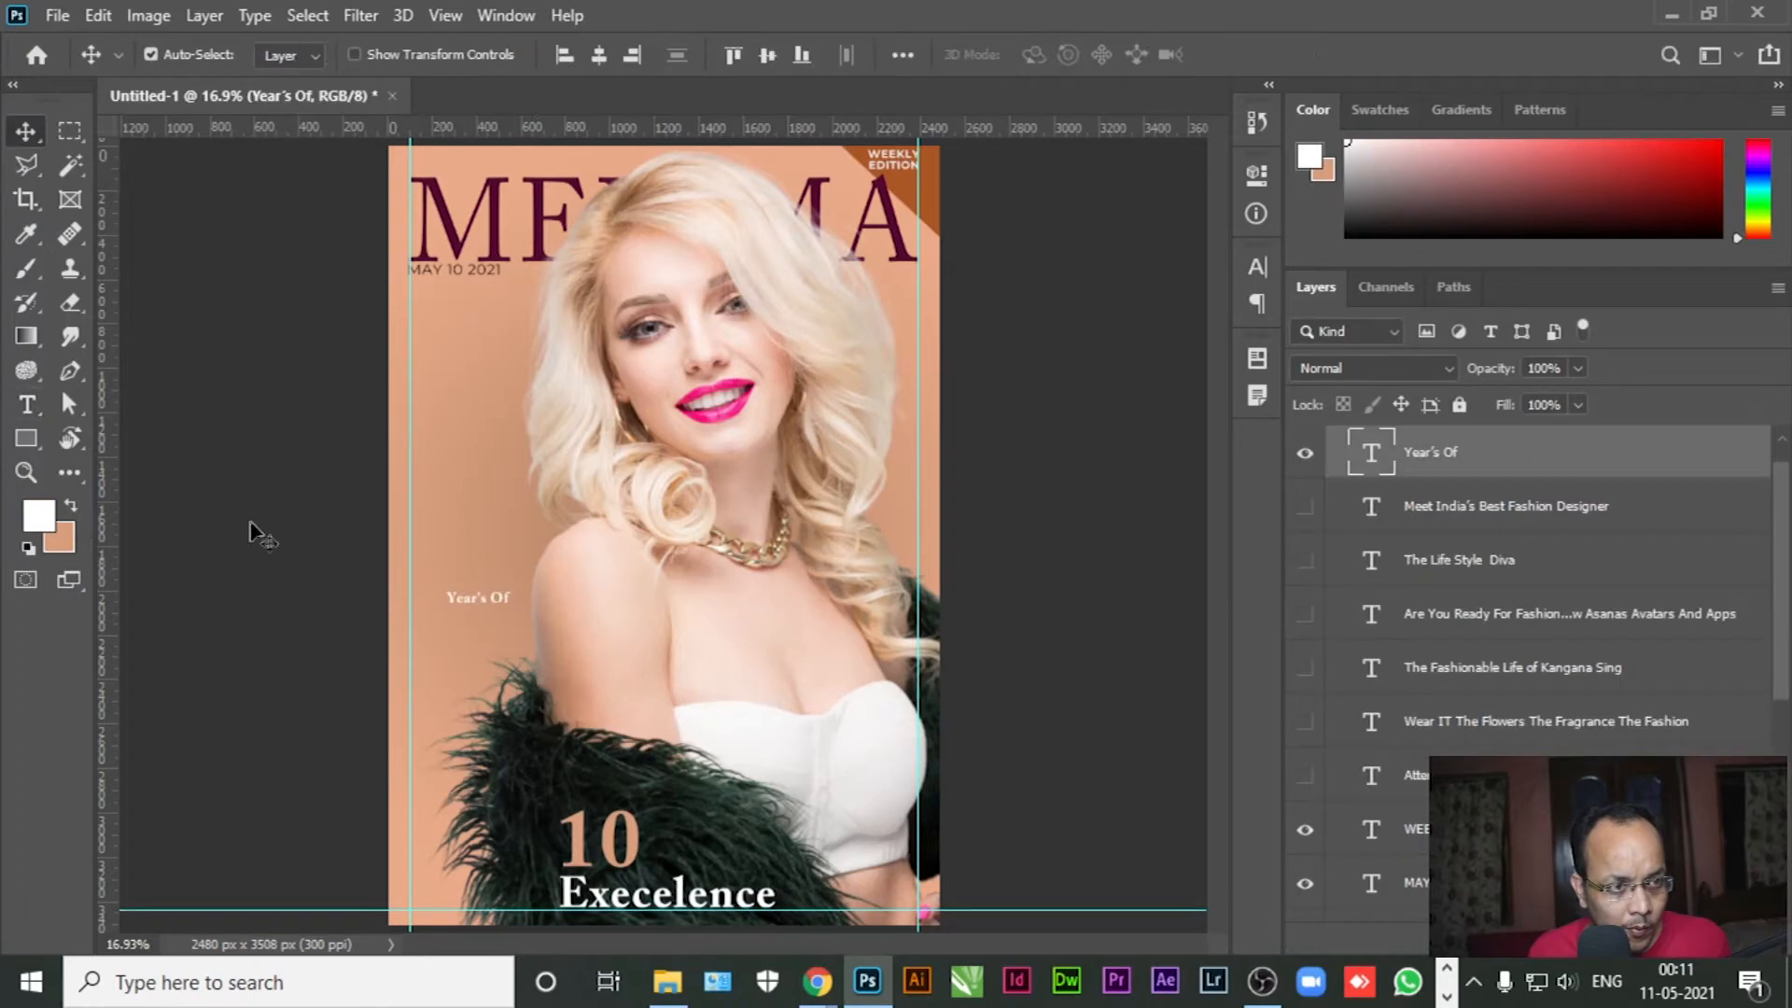
pyautogui.moveTo(492, 603); pyautogui.dragTo(644, 881)
pyautogui.click(1072, 782)
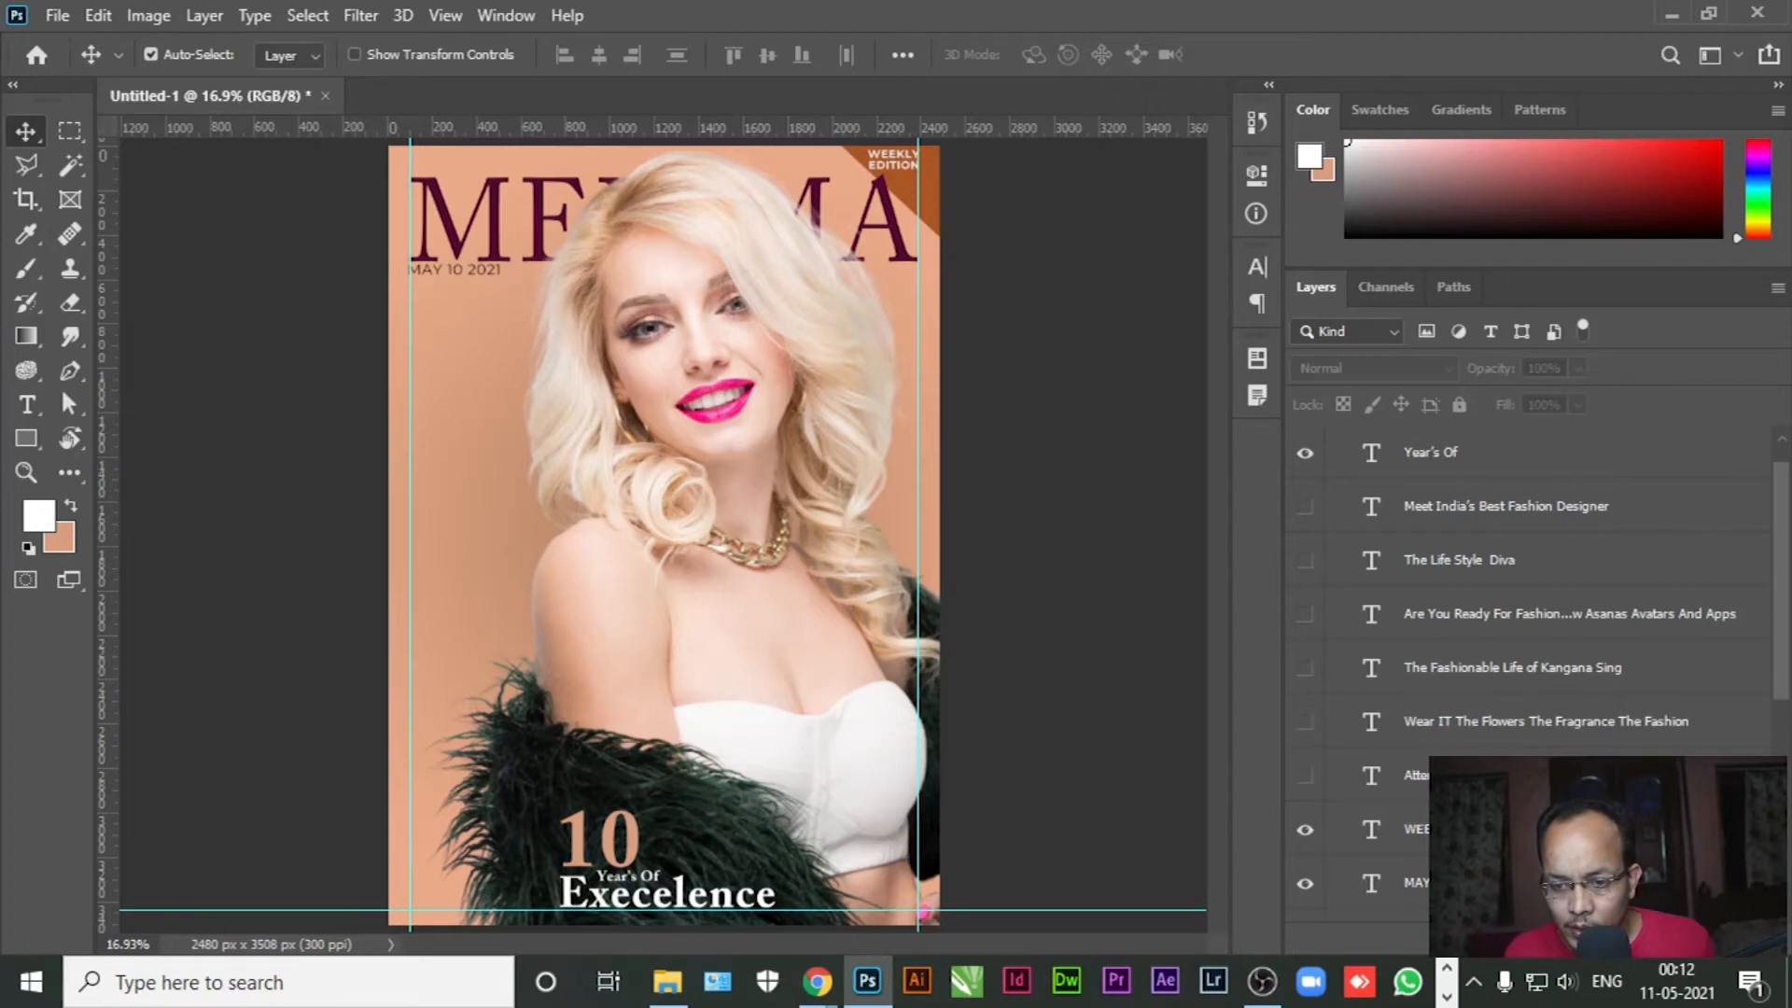
pyautogui.click(1305, 561)
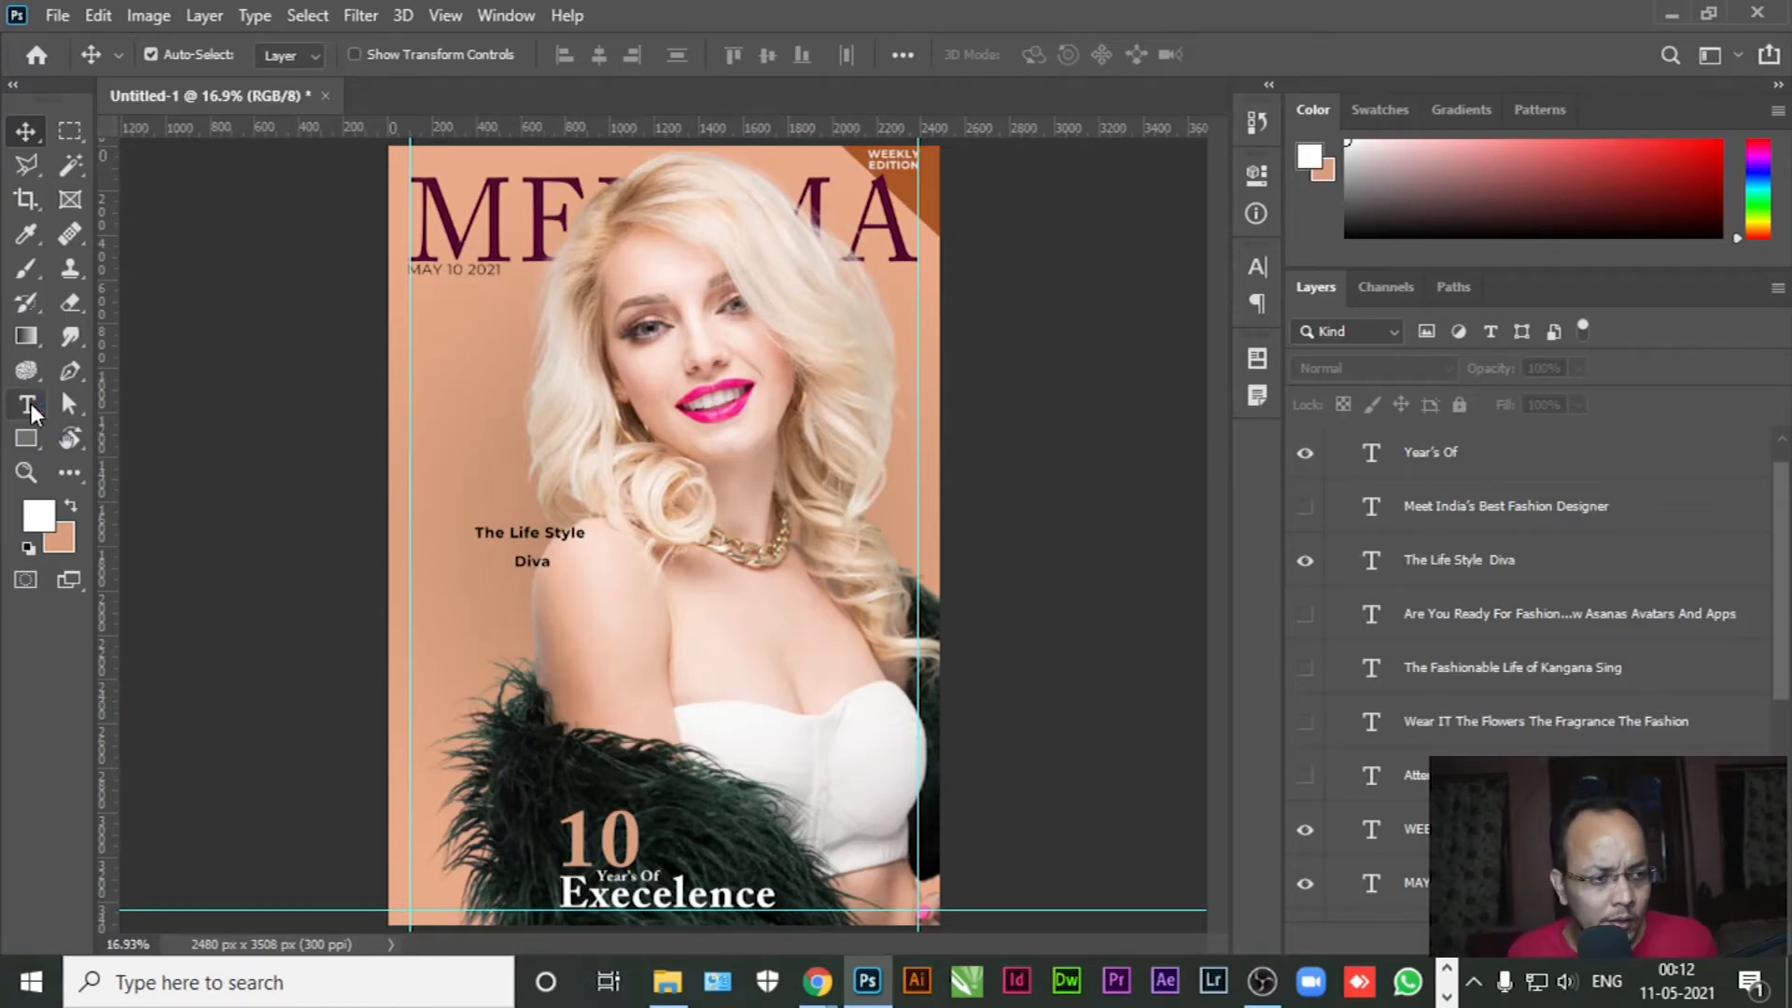
# Cut Life Style from The Life Style Diva into its own text layer in masthead maroon
pyautogui.click(26, 404)
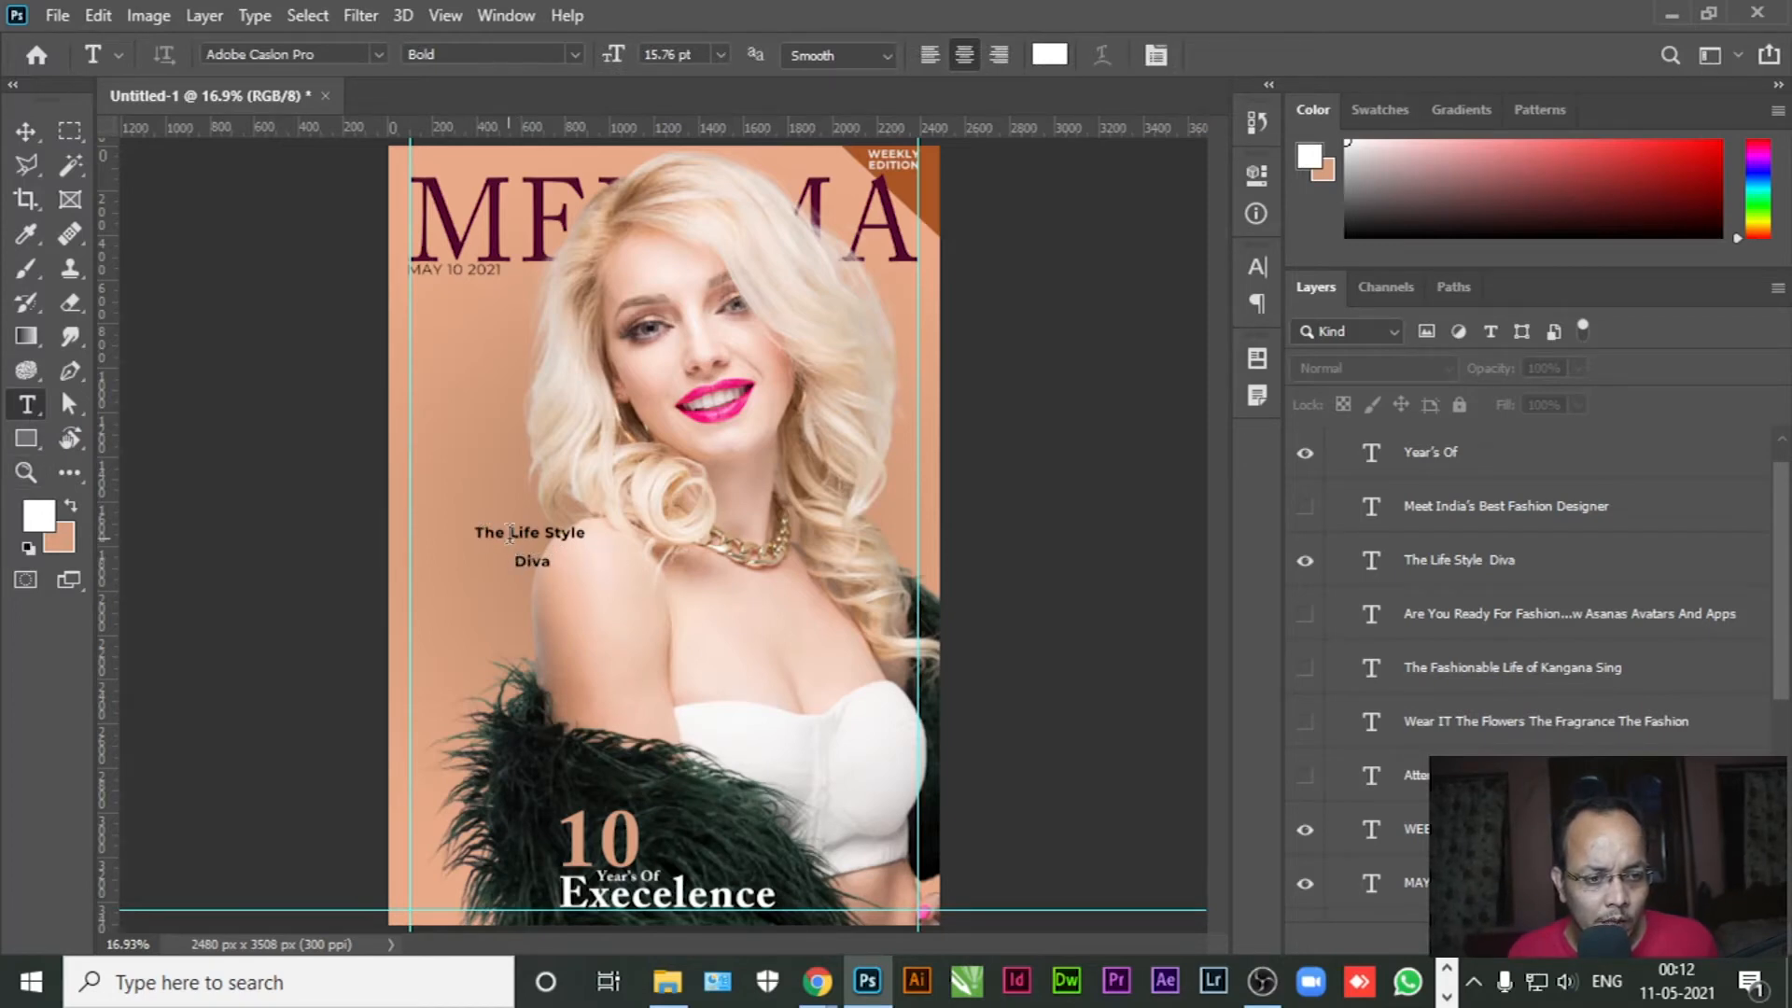
pyautogui.moveTo(511, 534); pyautogui.dragTo(587, 535)
pyautogui.hotkey('ctrl', 'c')
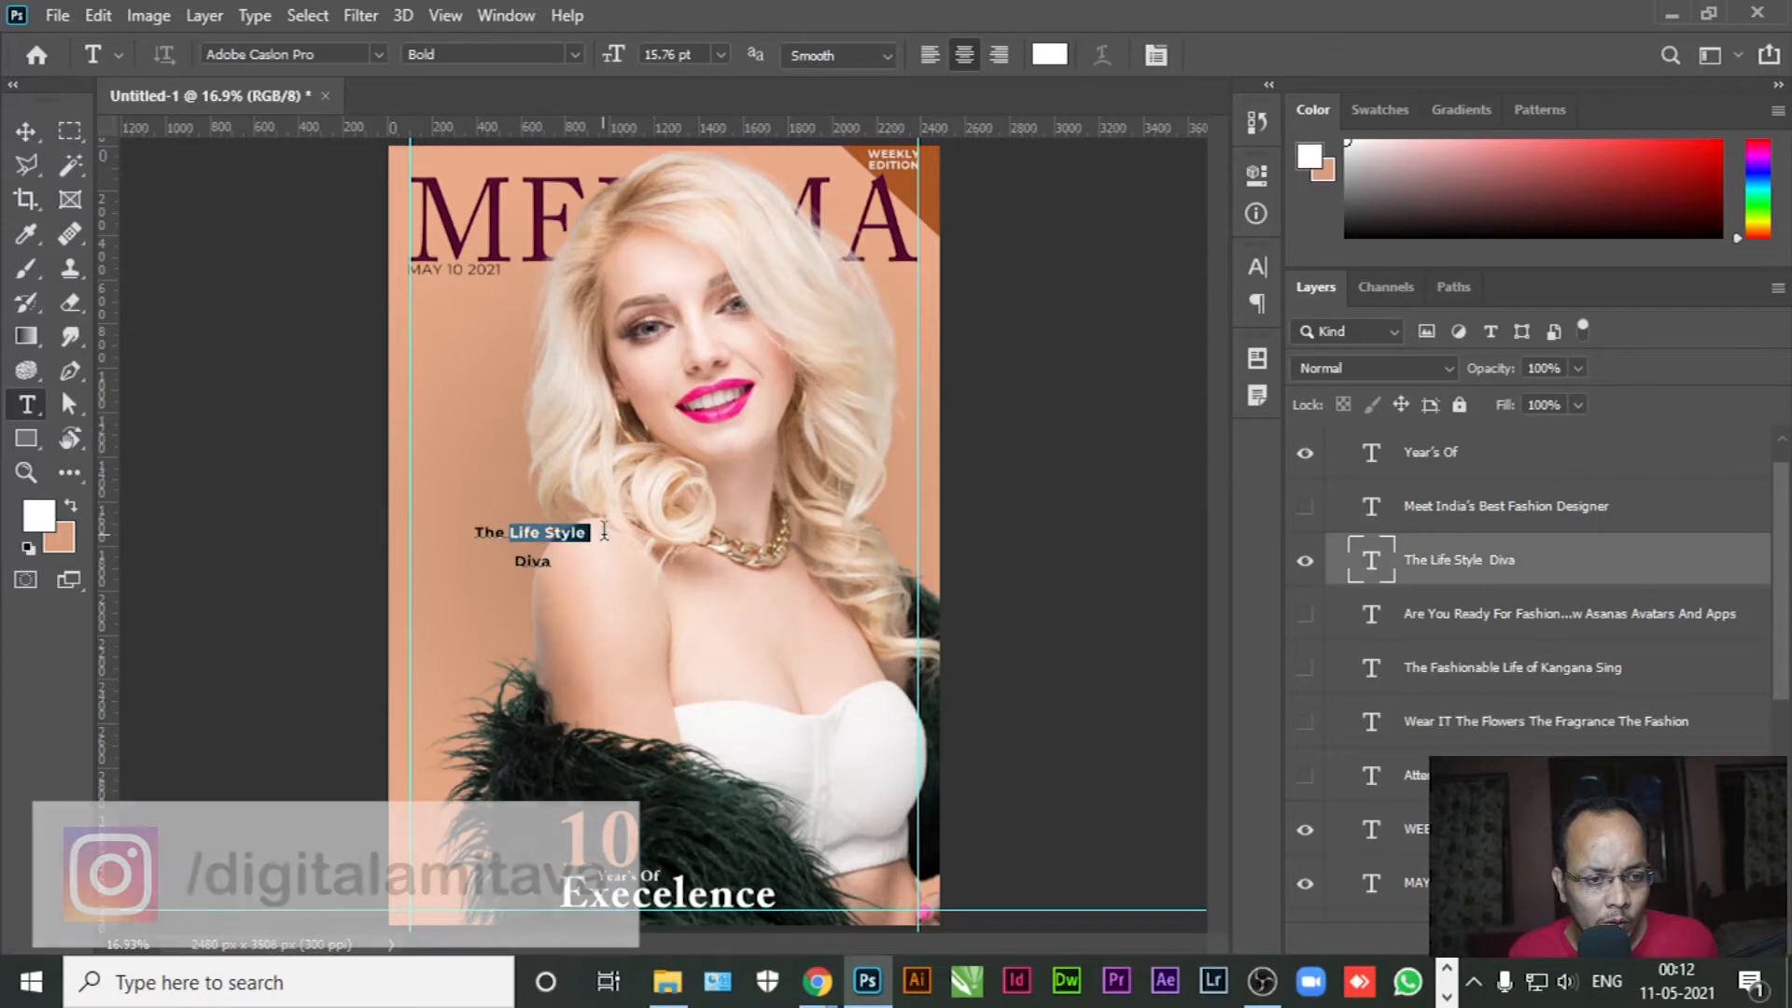
pyautogui.press('BackSpace')
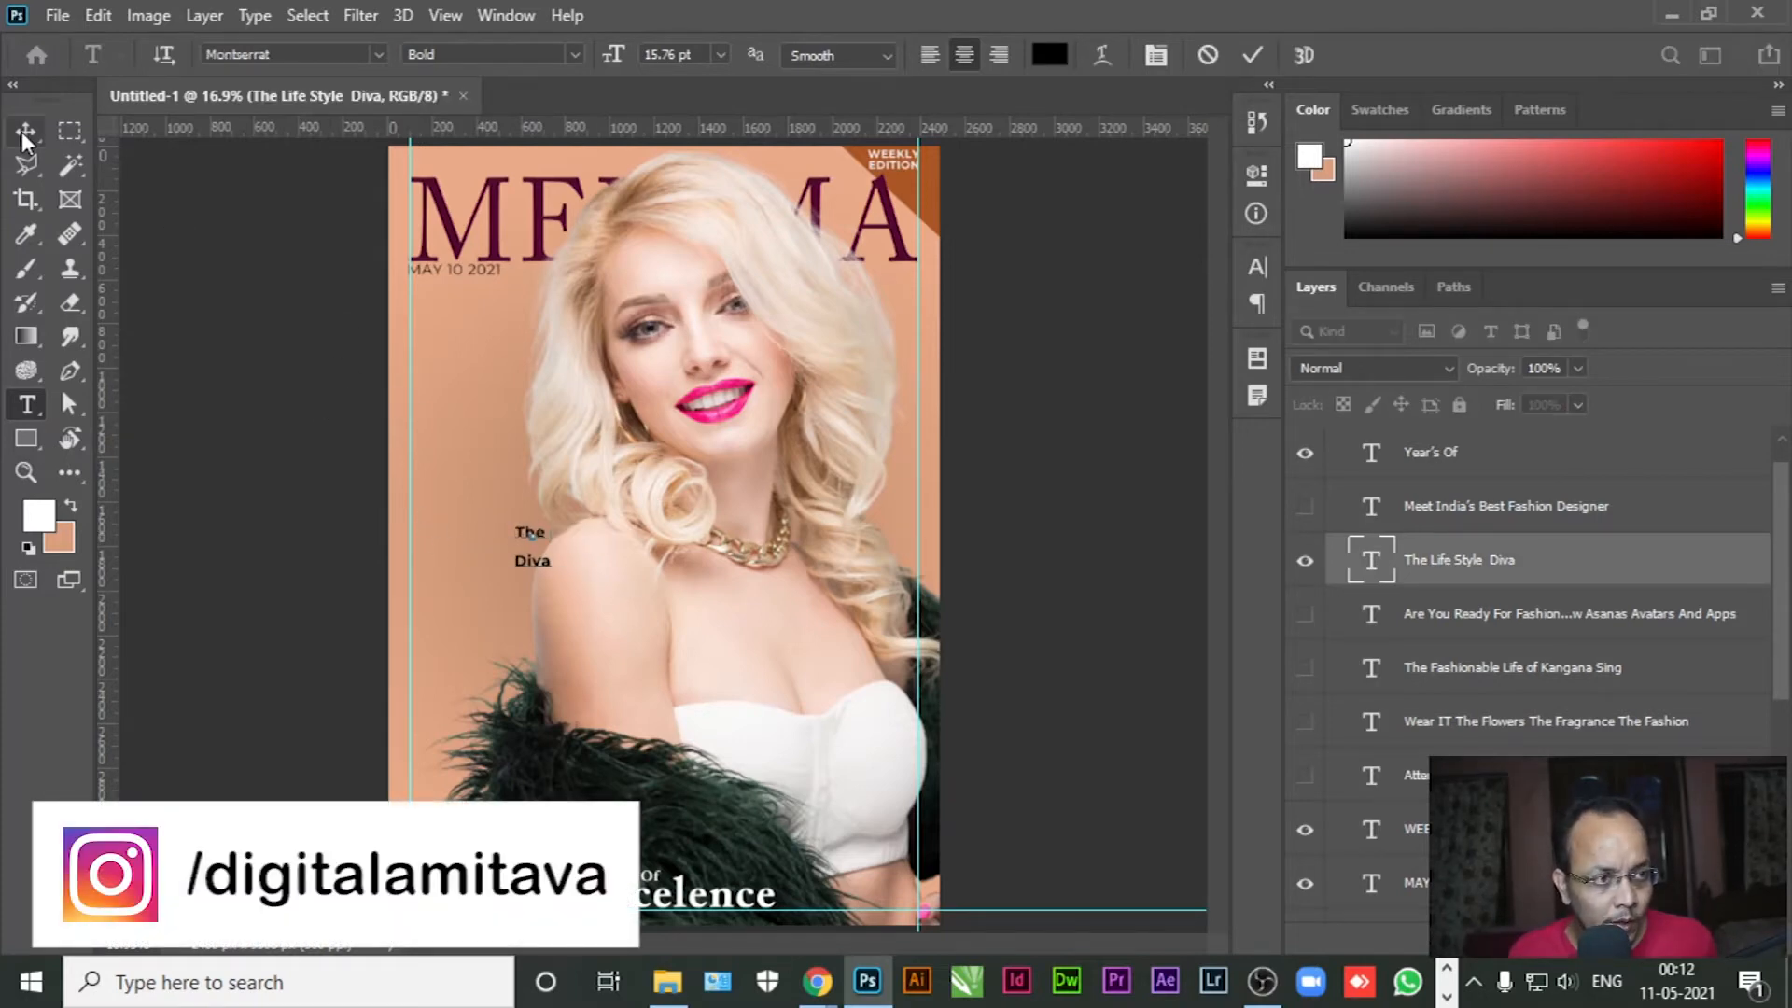
pyautogui.click(25, 138)
pyautogui.click(26, 405)
pyautogui.click(479, 463)
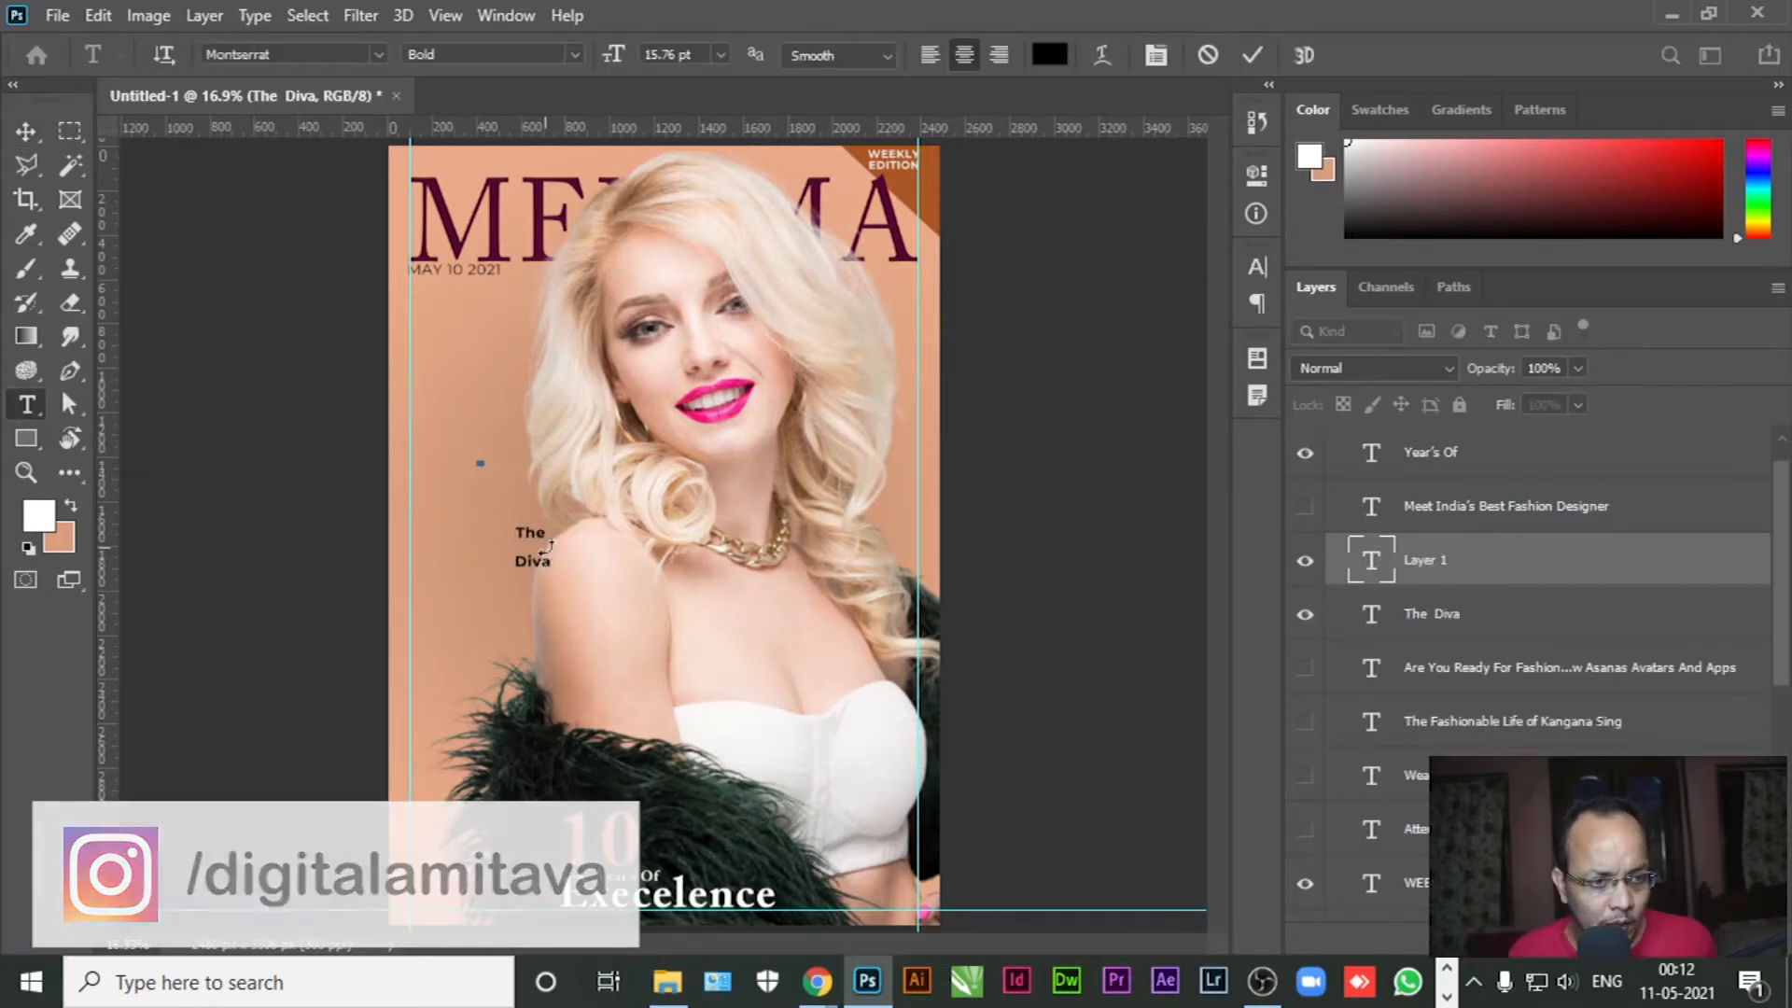
pyautogui.hotkey('ctrl', 'v')
pyautogui.hotkey('ctrl', 'a')
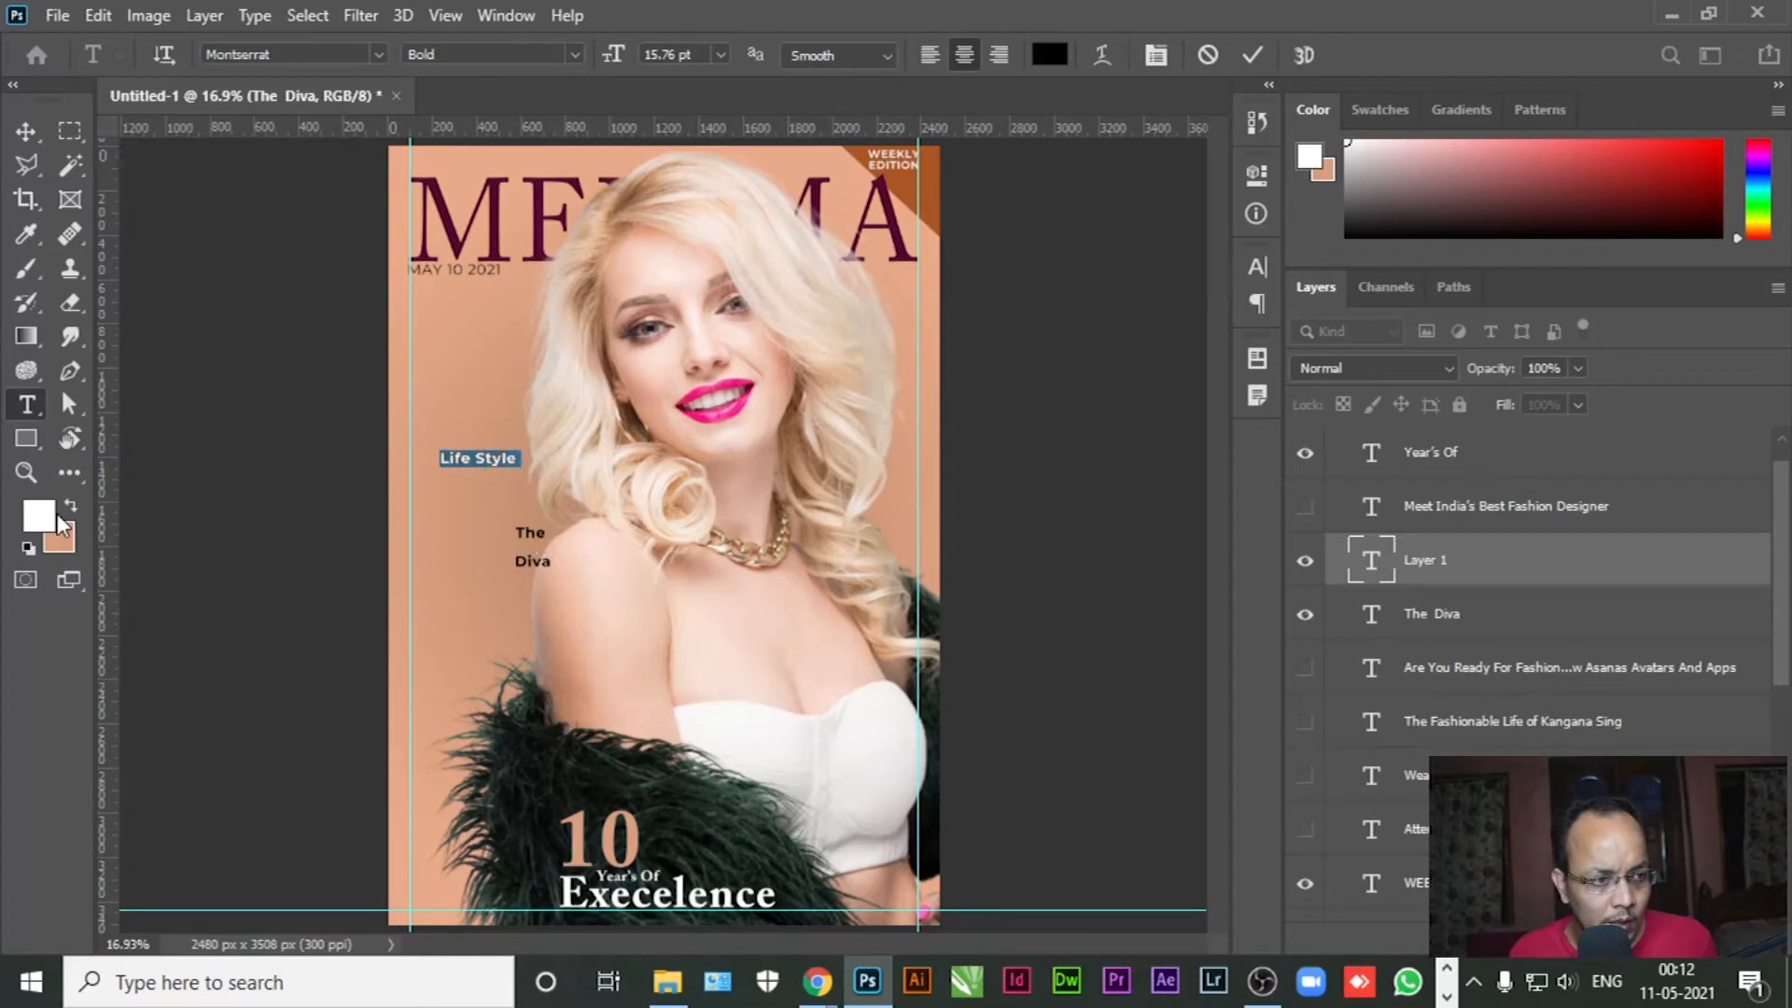
pyautogui.click(57, 516)
pyautogui.click(496, 247)
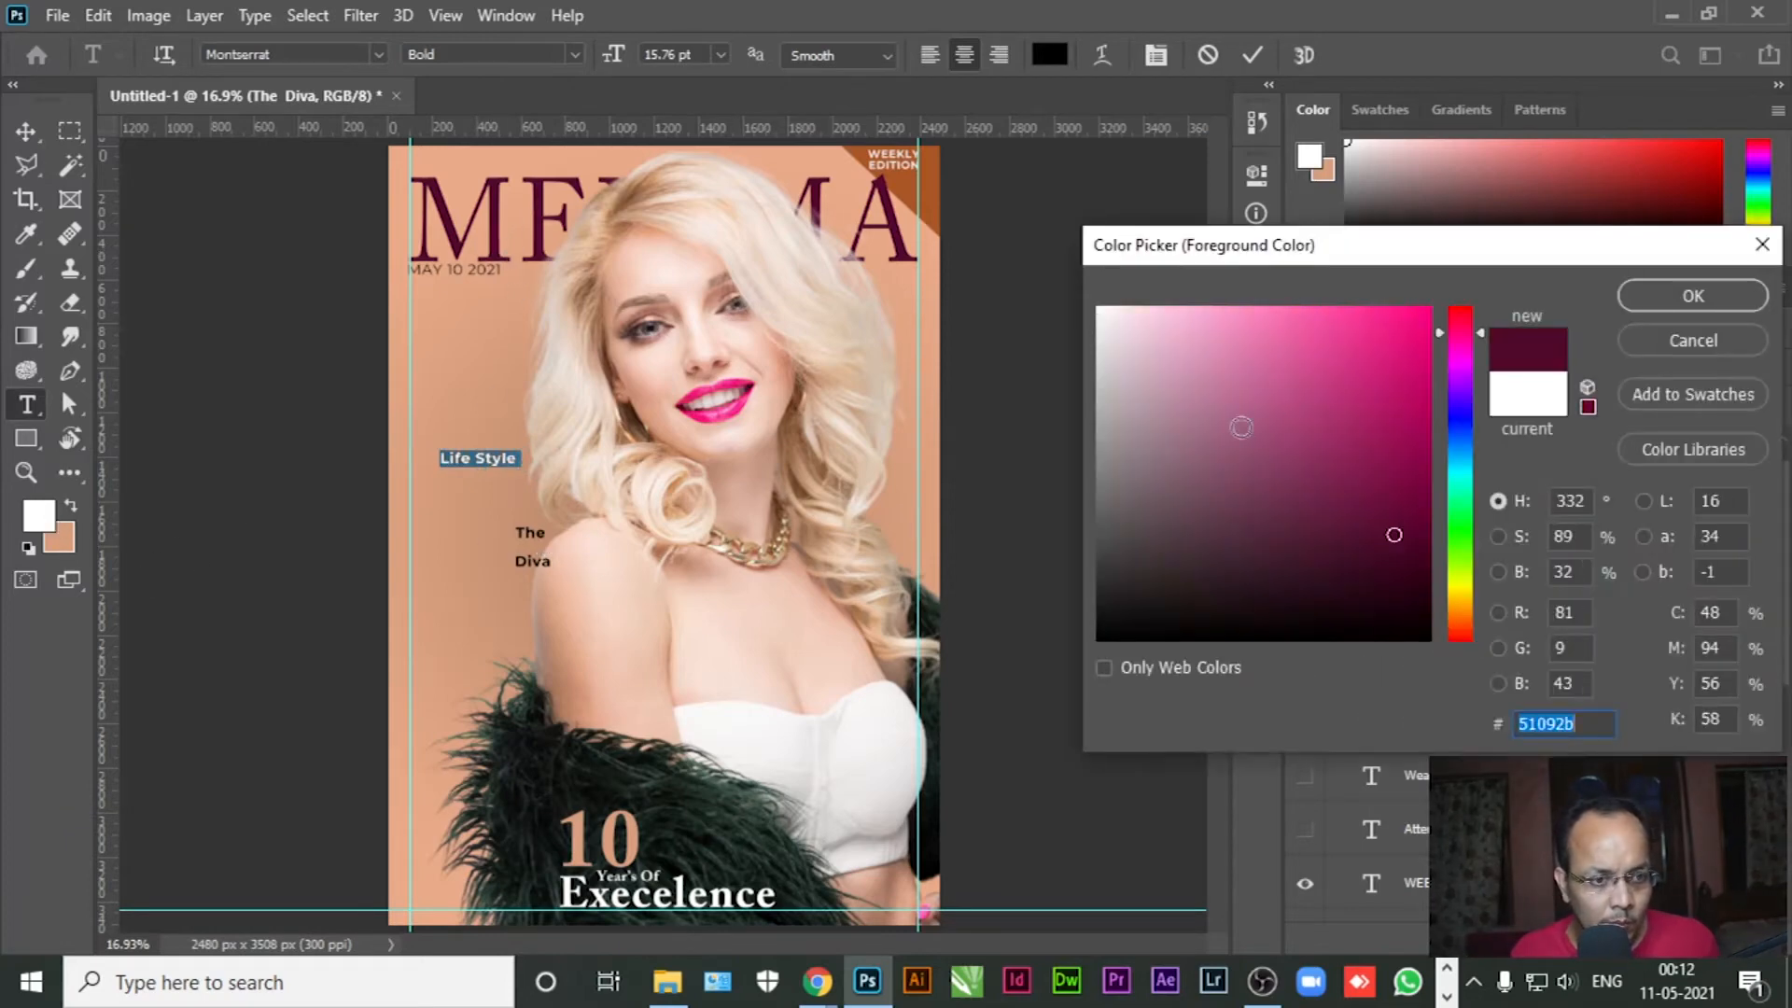
pyautogui.click(1662, 298)
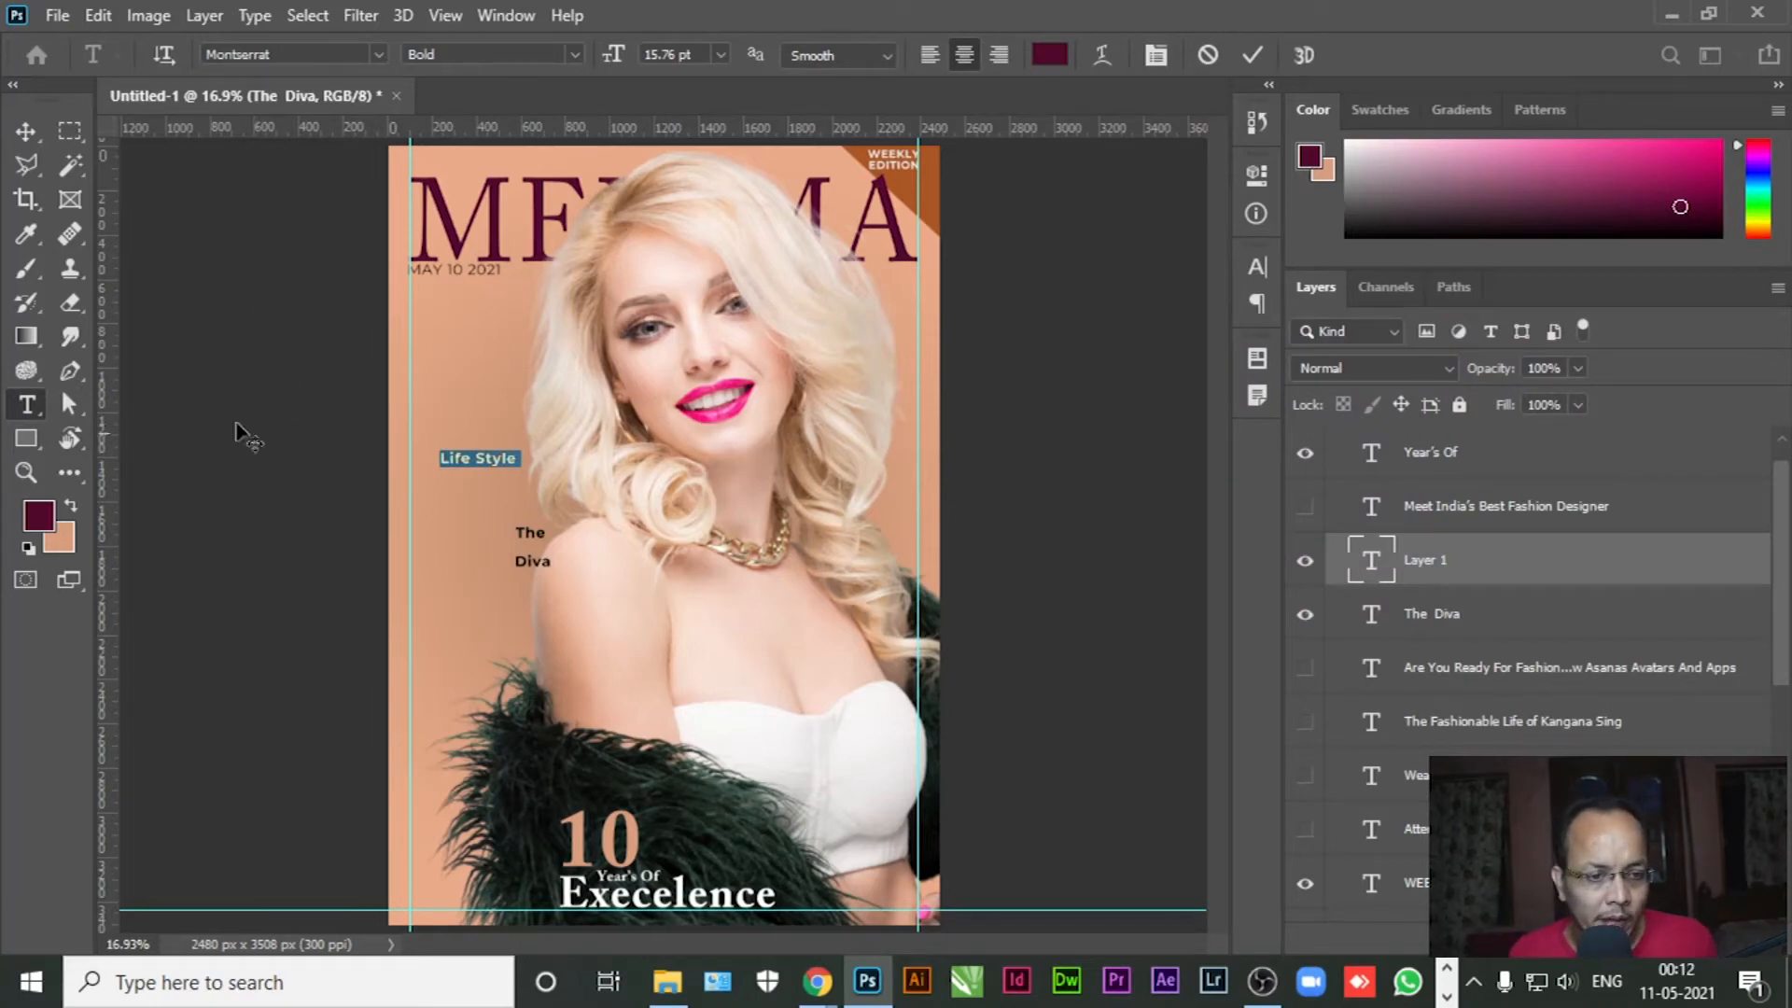
# Set Life Style to 82.76 pt Adobe Caslon Pro Regular and move it over the model's chest
pyautogui.moveTo(615, 57); pyautogui.dragTo(705, 58)
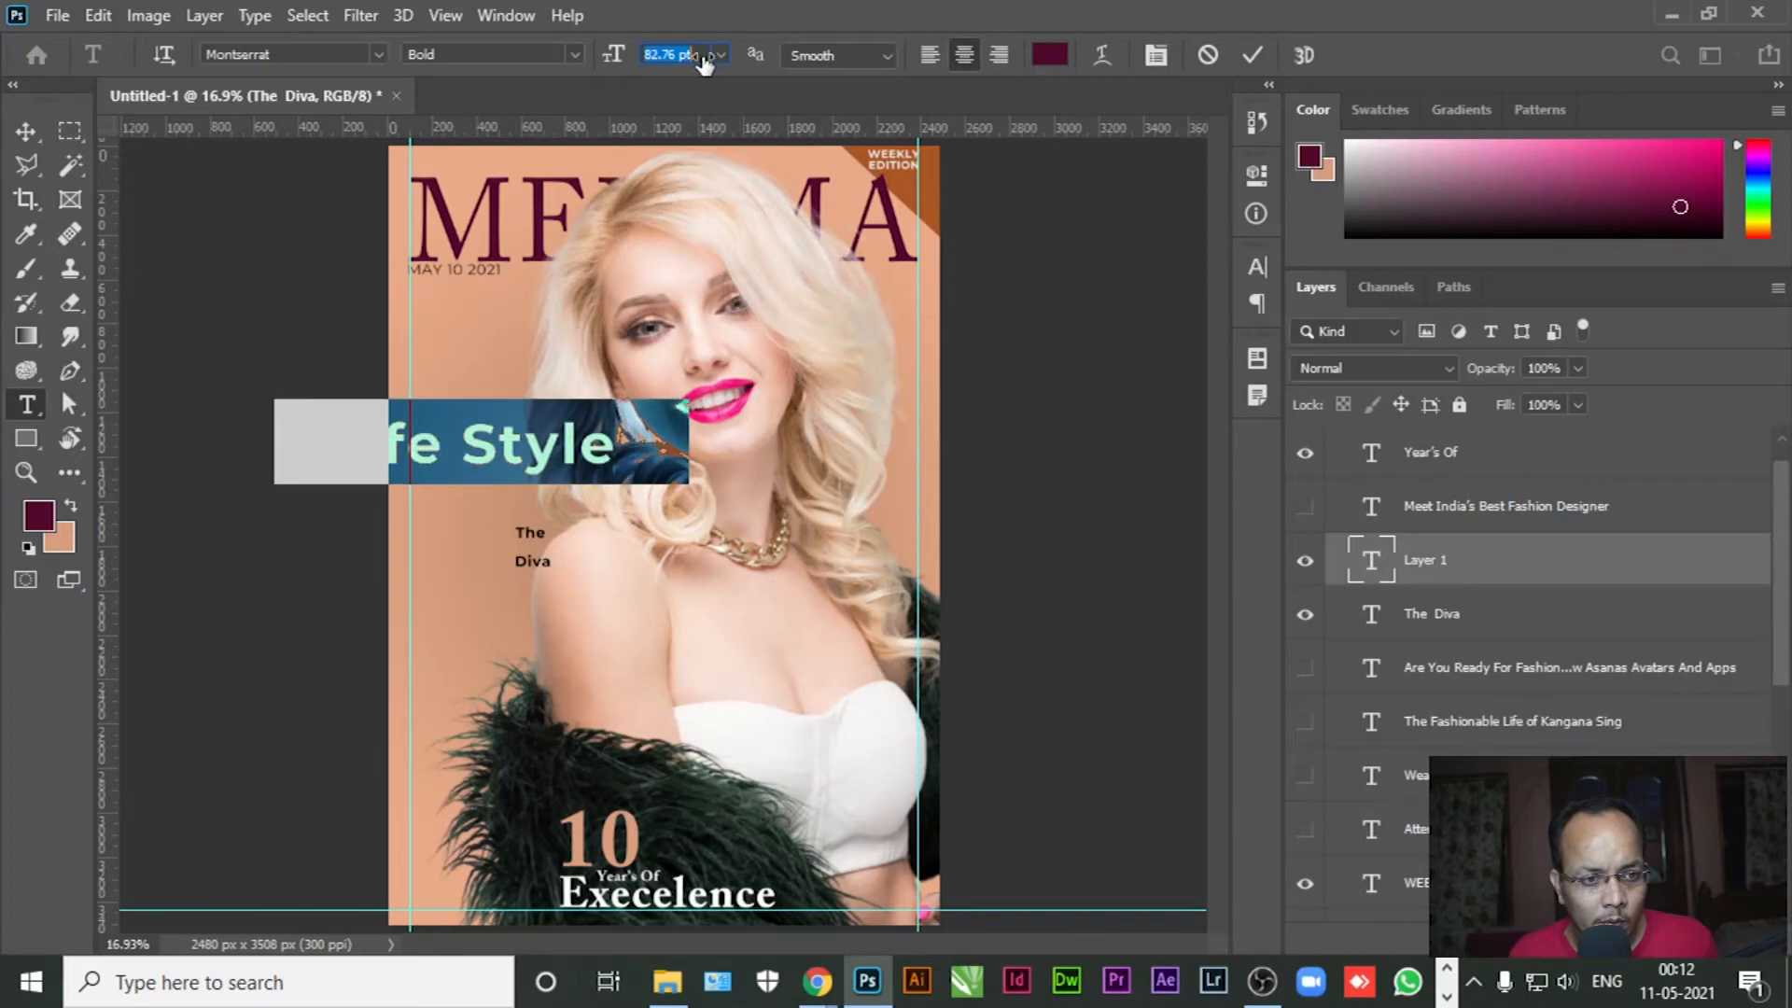
pyautogui.click(576, 54)
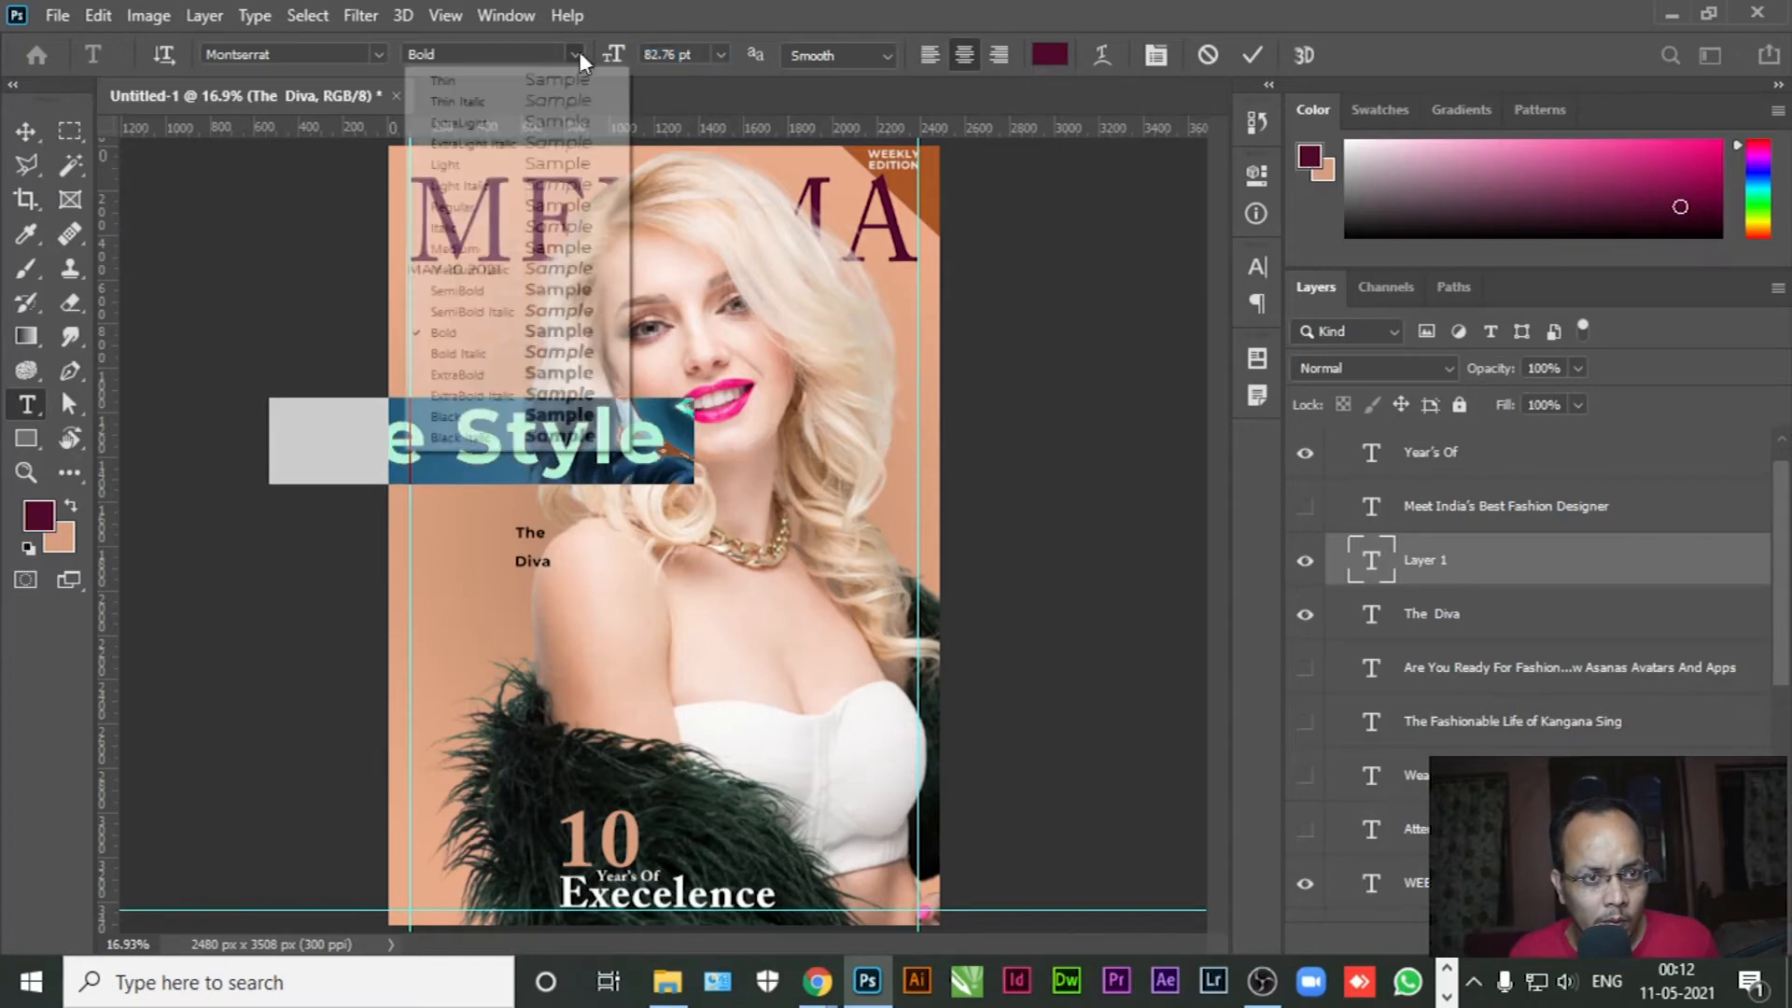
pyautogui.click(489, 208)
pyautogui.click(376, 54)
pyautogui.press('Down')
pyautogui.press('Down')
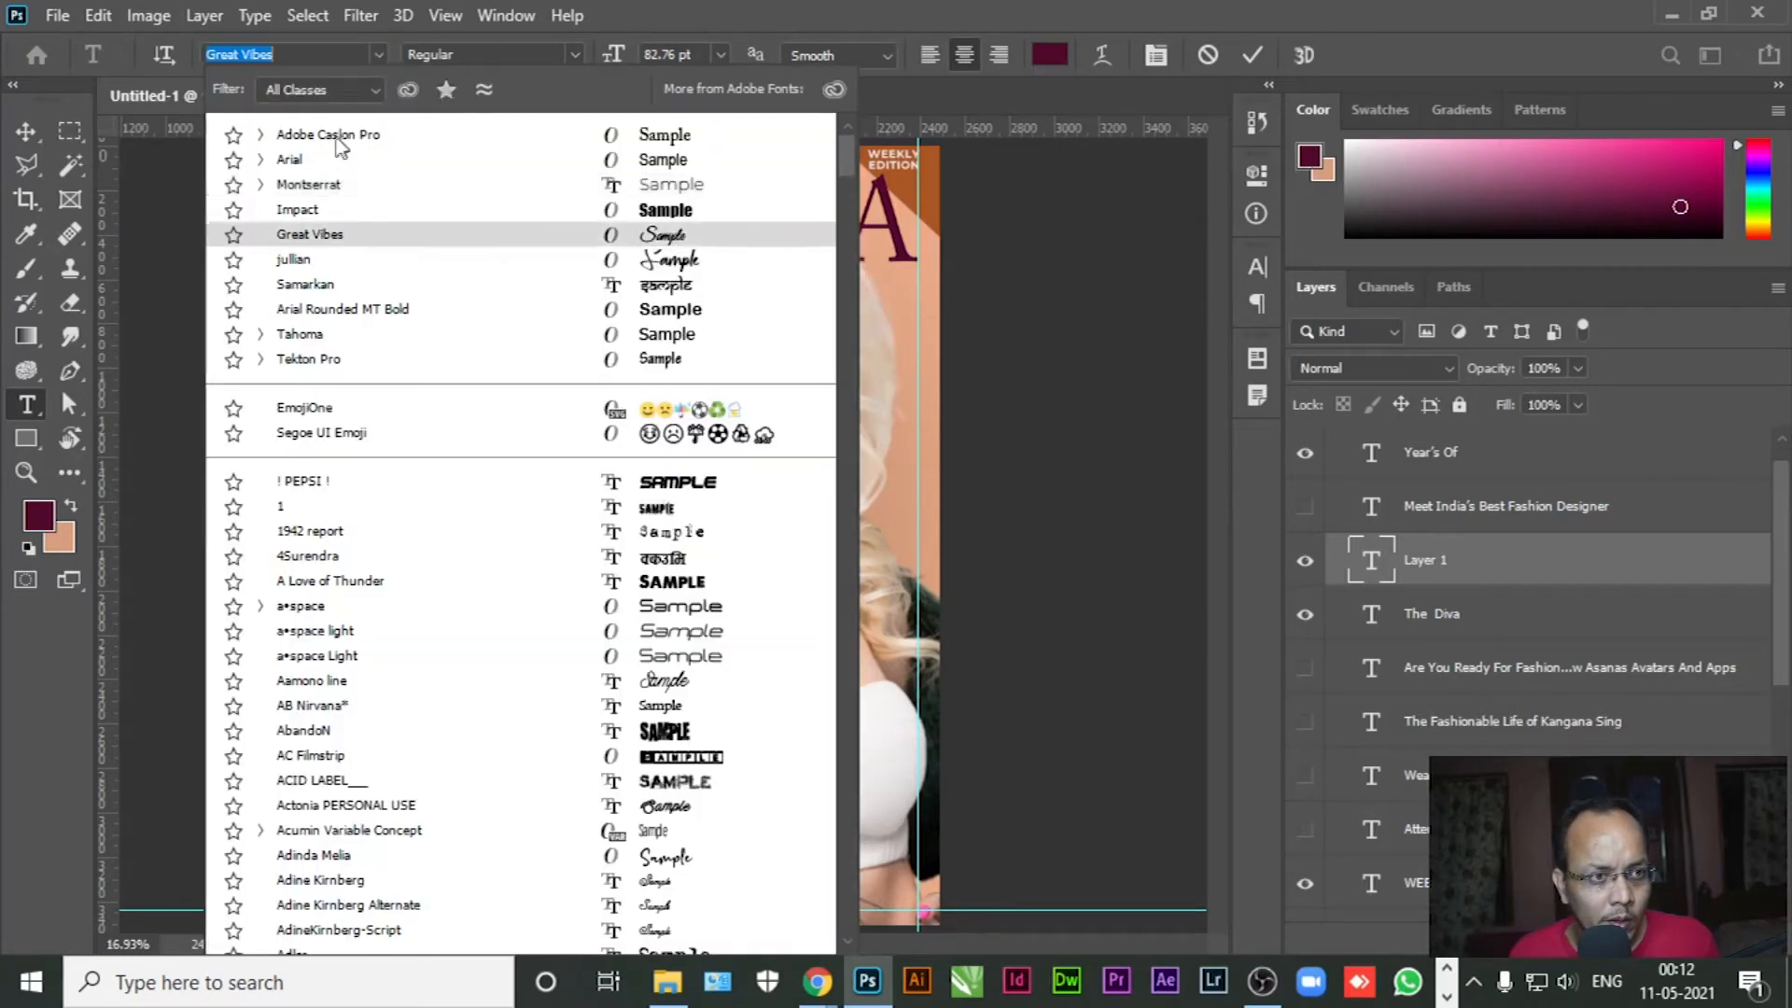
pyautogui.click(335, 134)
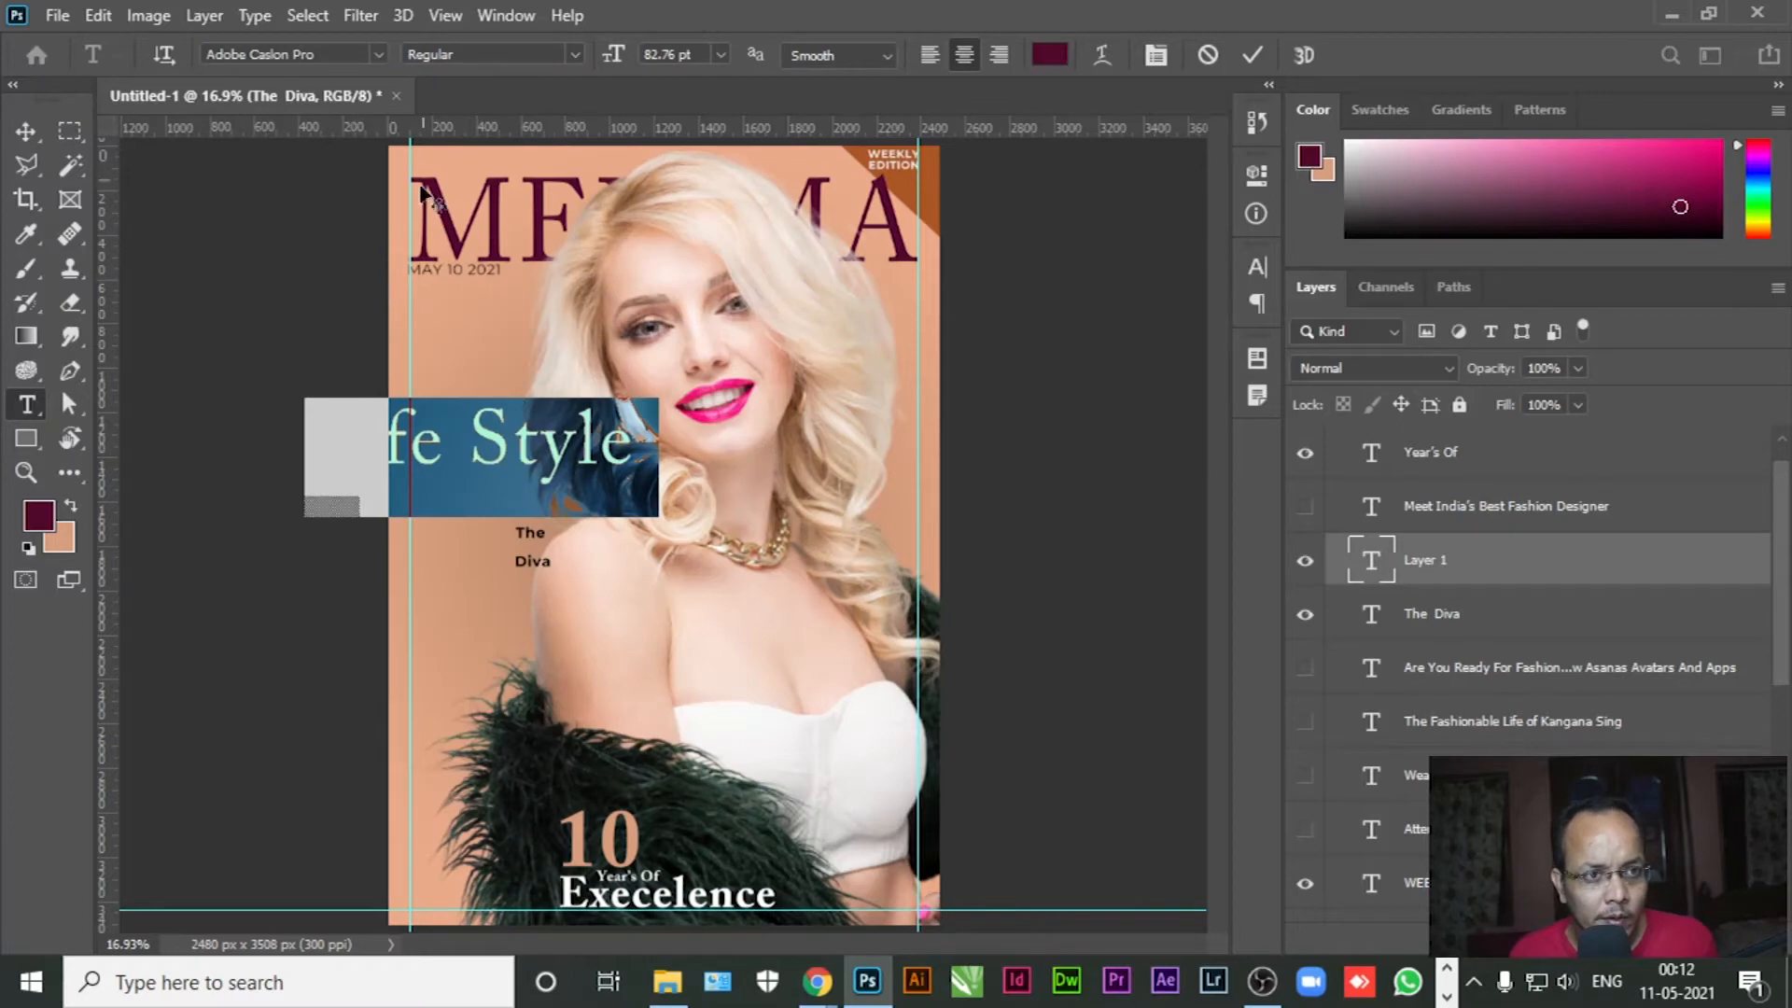
pyautogui.click(25, 131)
pyautogui.moveTo(504, 456); pyautogui.dragTo(731, 621)
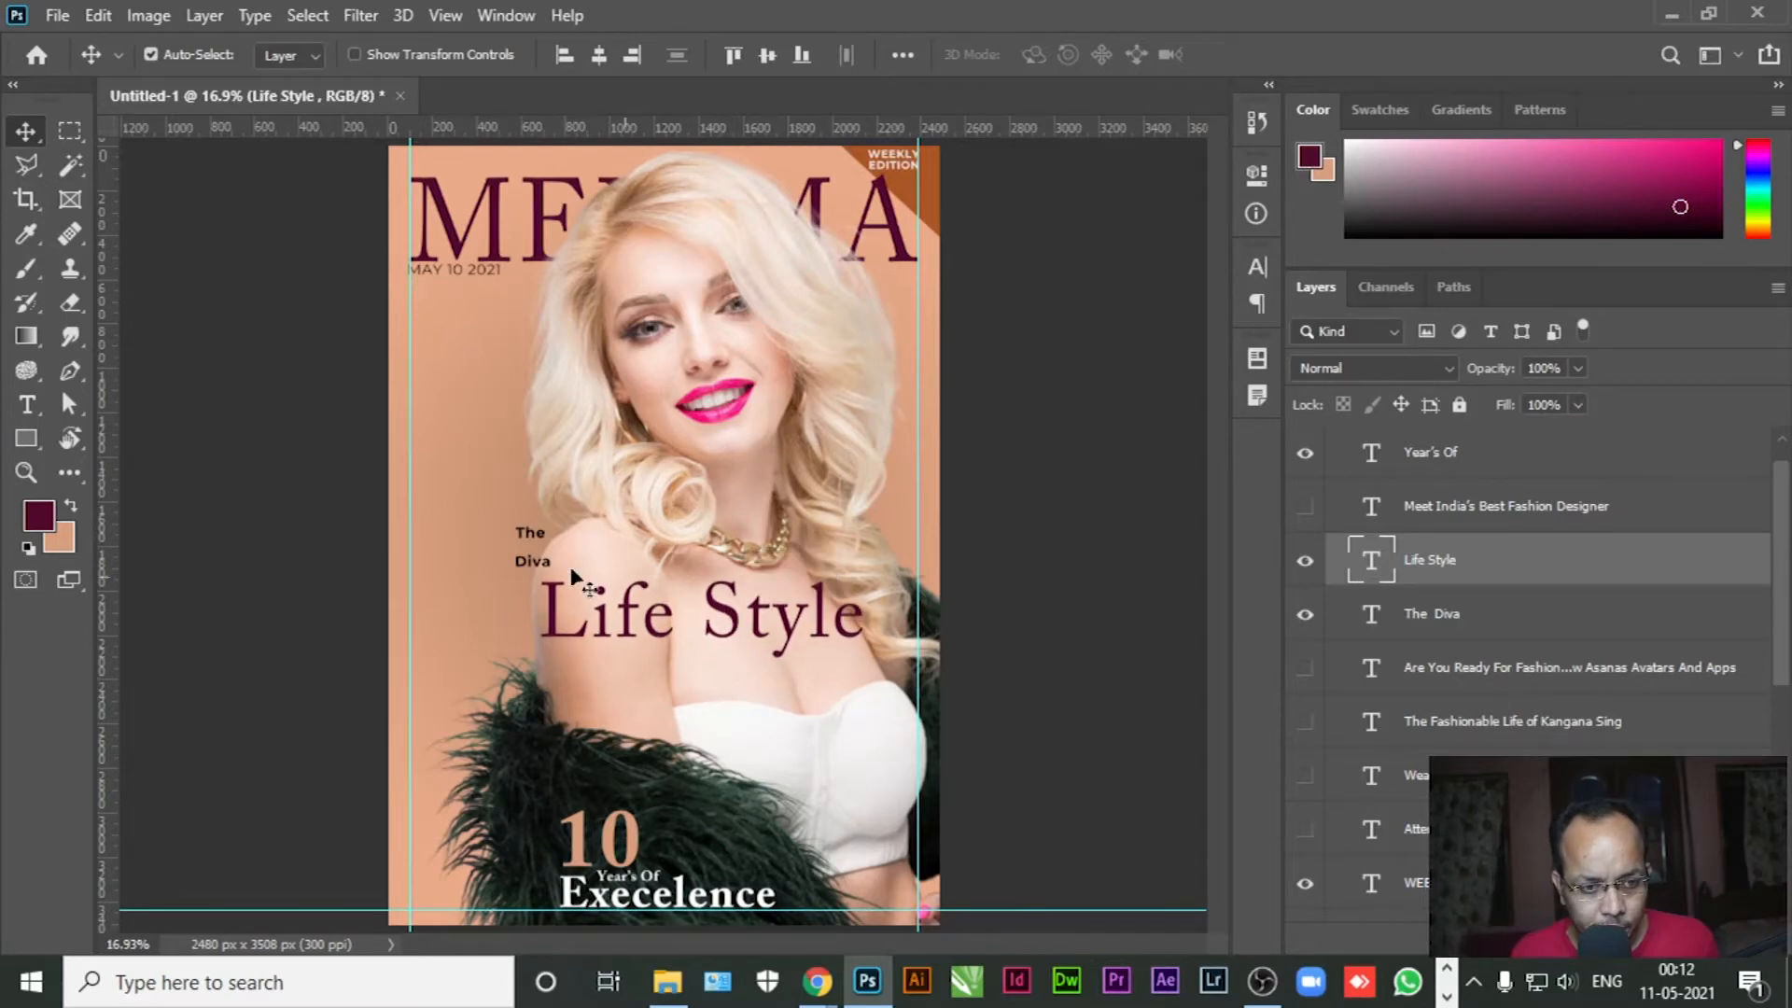
# Delete 'The' from the Diva layer and retype 'The' as a separate text layer
pyautogui.click(26, 404)
pyautogui.click(532, 560)
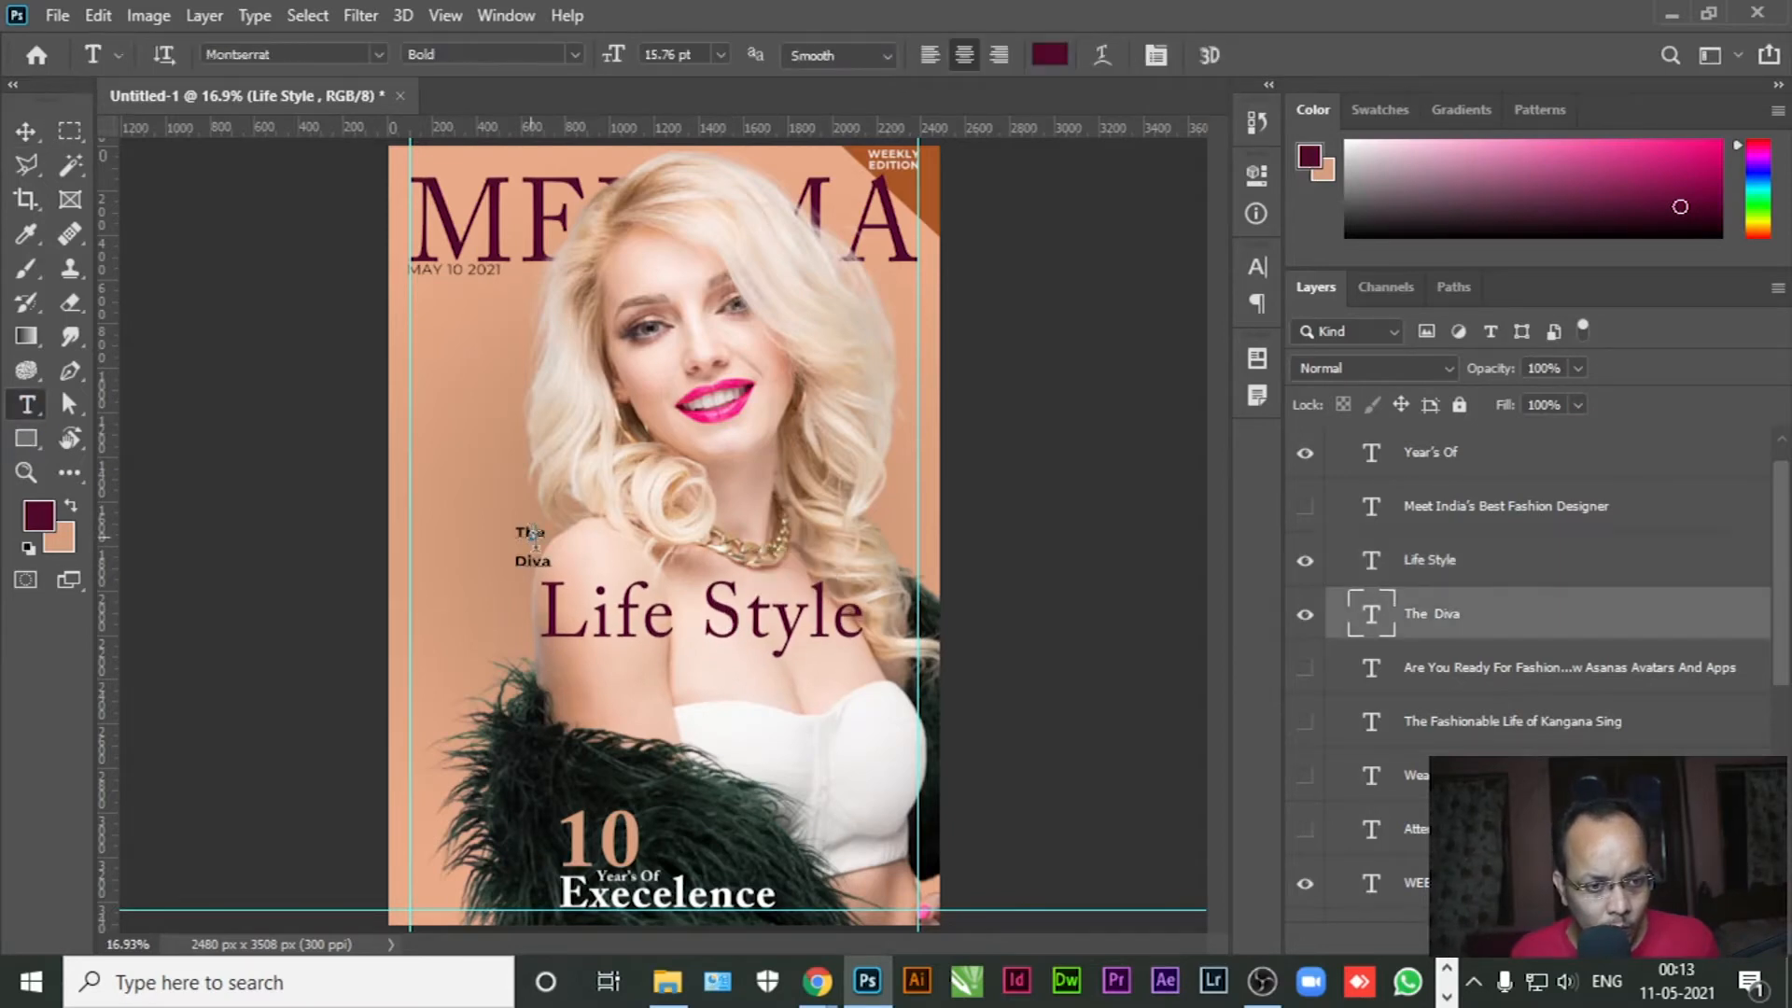
pyautogui.hotkey('ctrl', 'a')
pyautogui.click(528, 532)
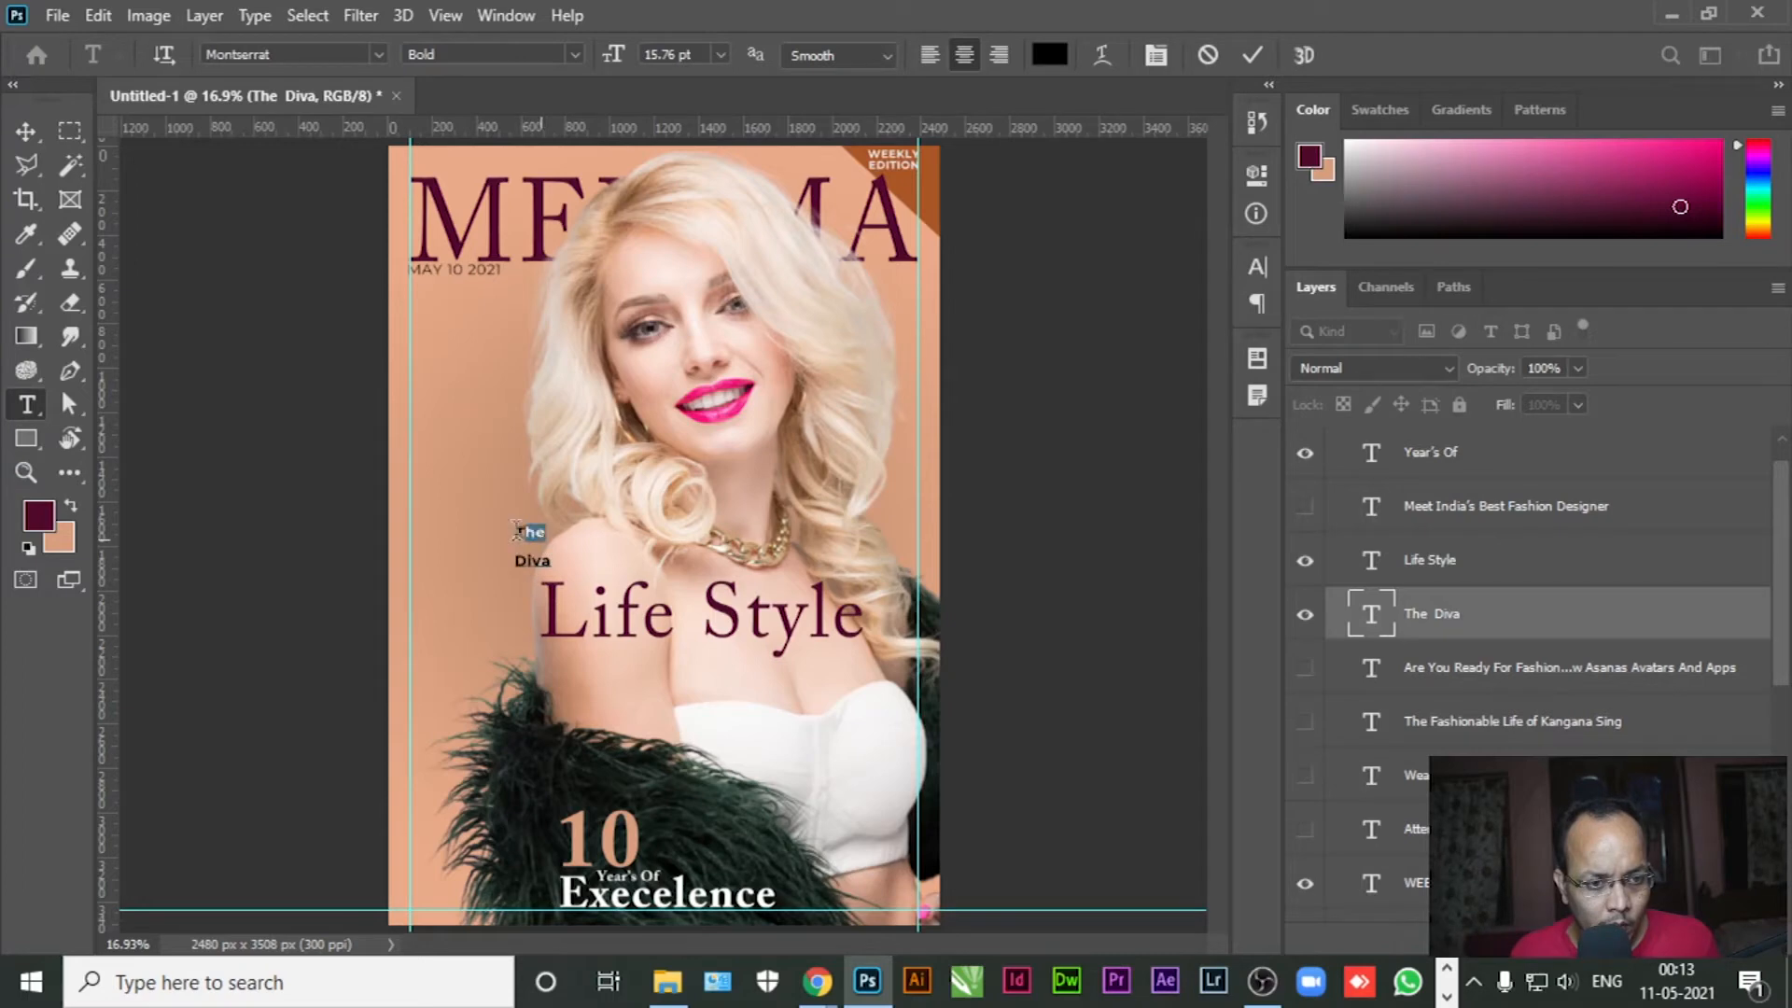
pyautogui.press('BackSpace')
pyautogui.click(27, 131)
pyautogui.click(26, 404)
pyautogui.click(417, 448)
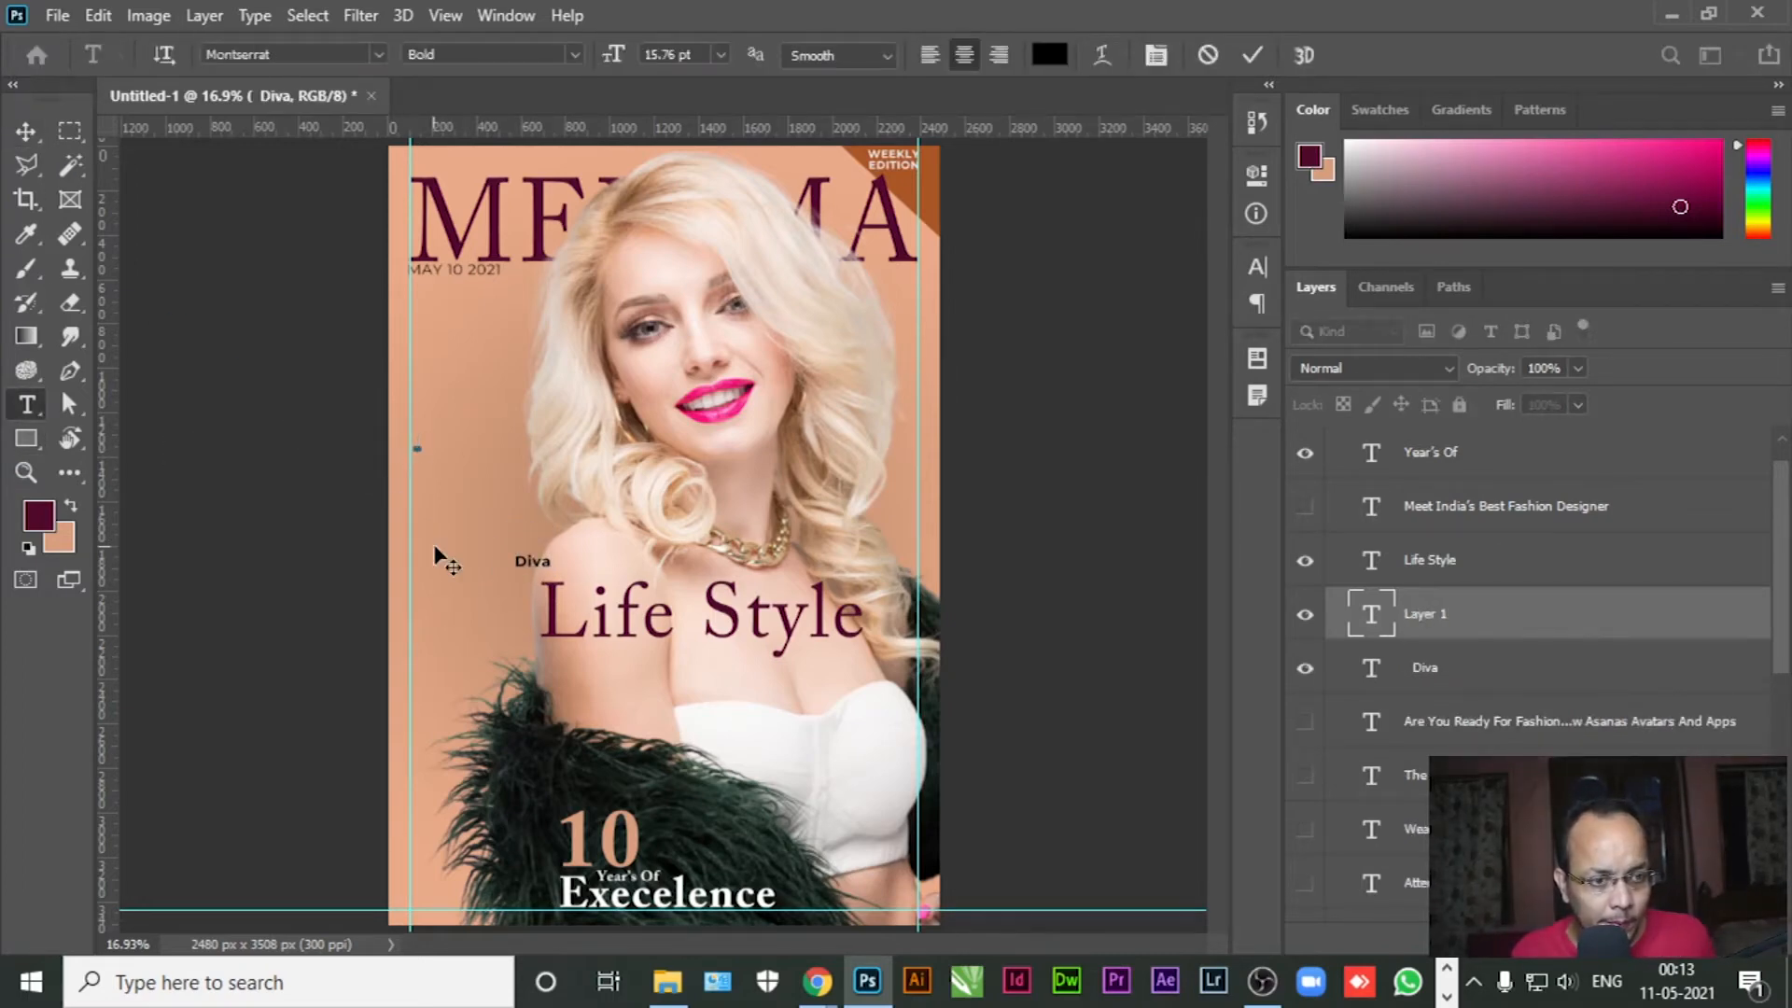
pyautogui.write('The')
pyautogui.click(26, 131)
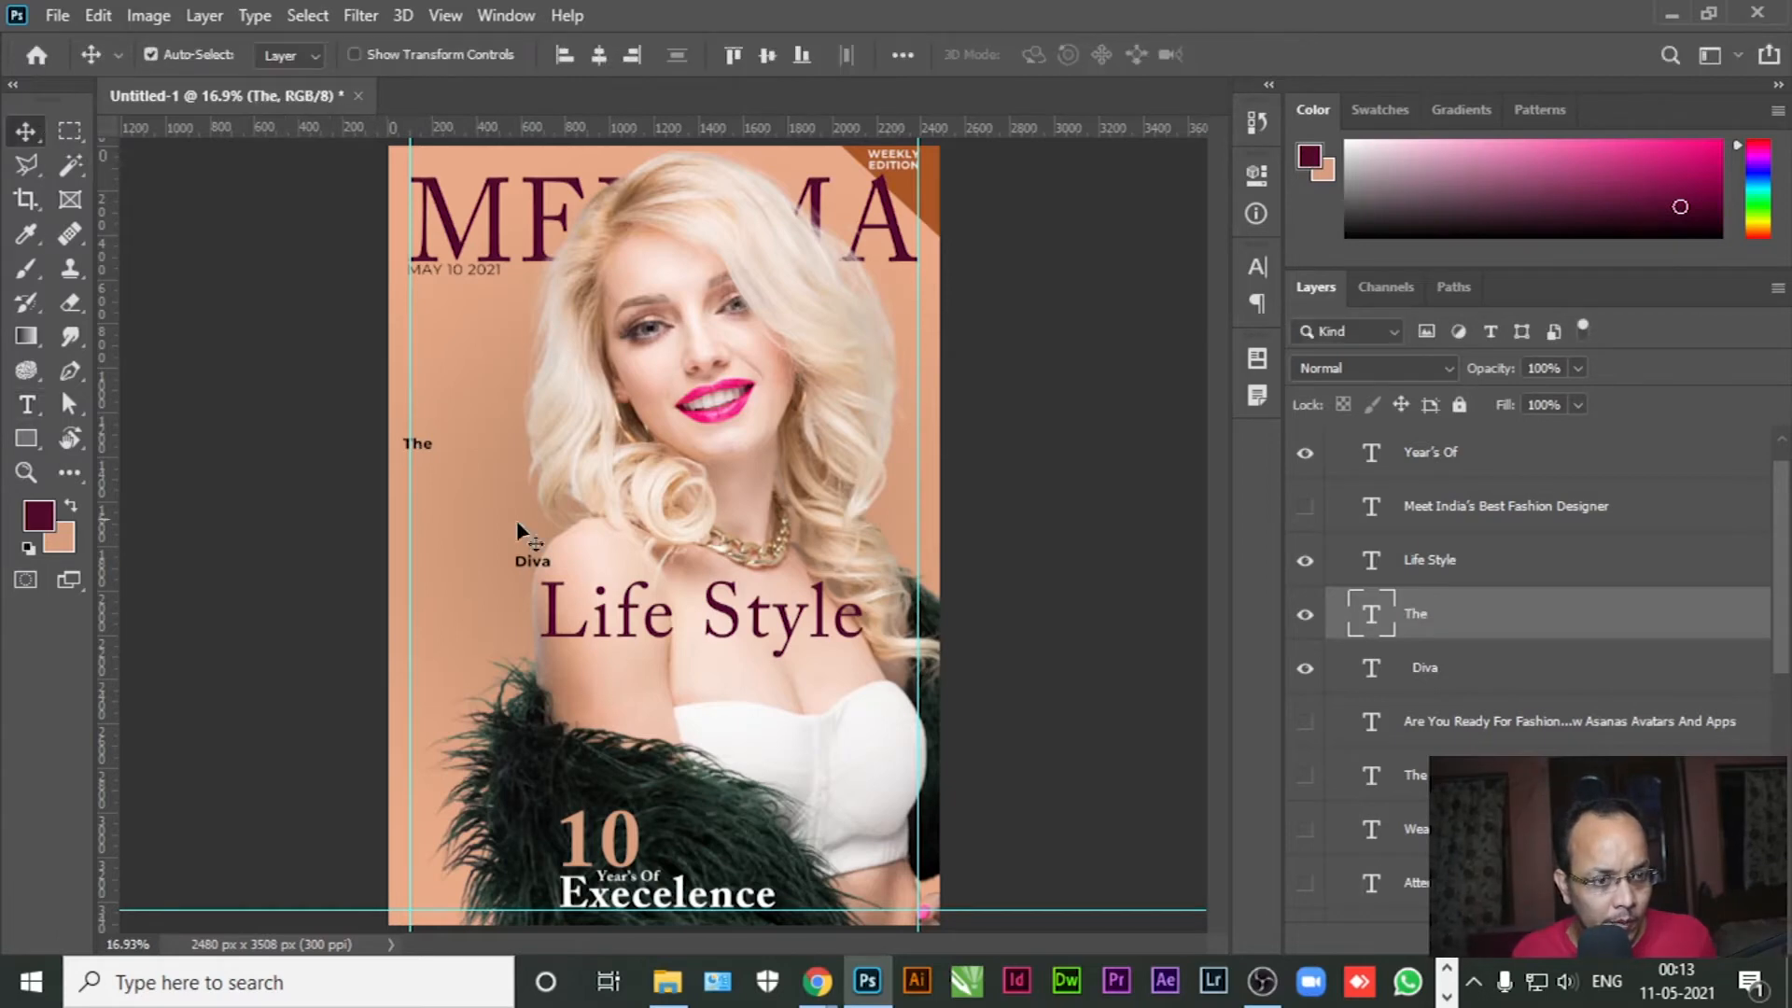
# Remove the empty line and set Diva in the jullian script font at 73.76 pt
pyautogui.click(26, 404)
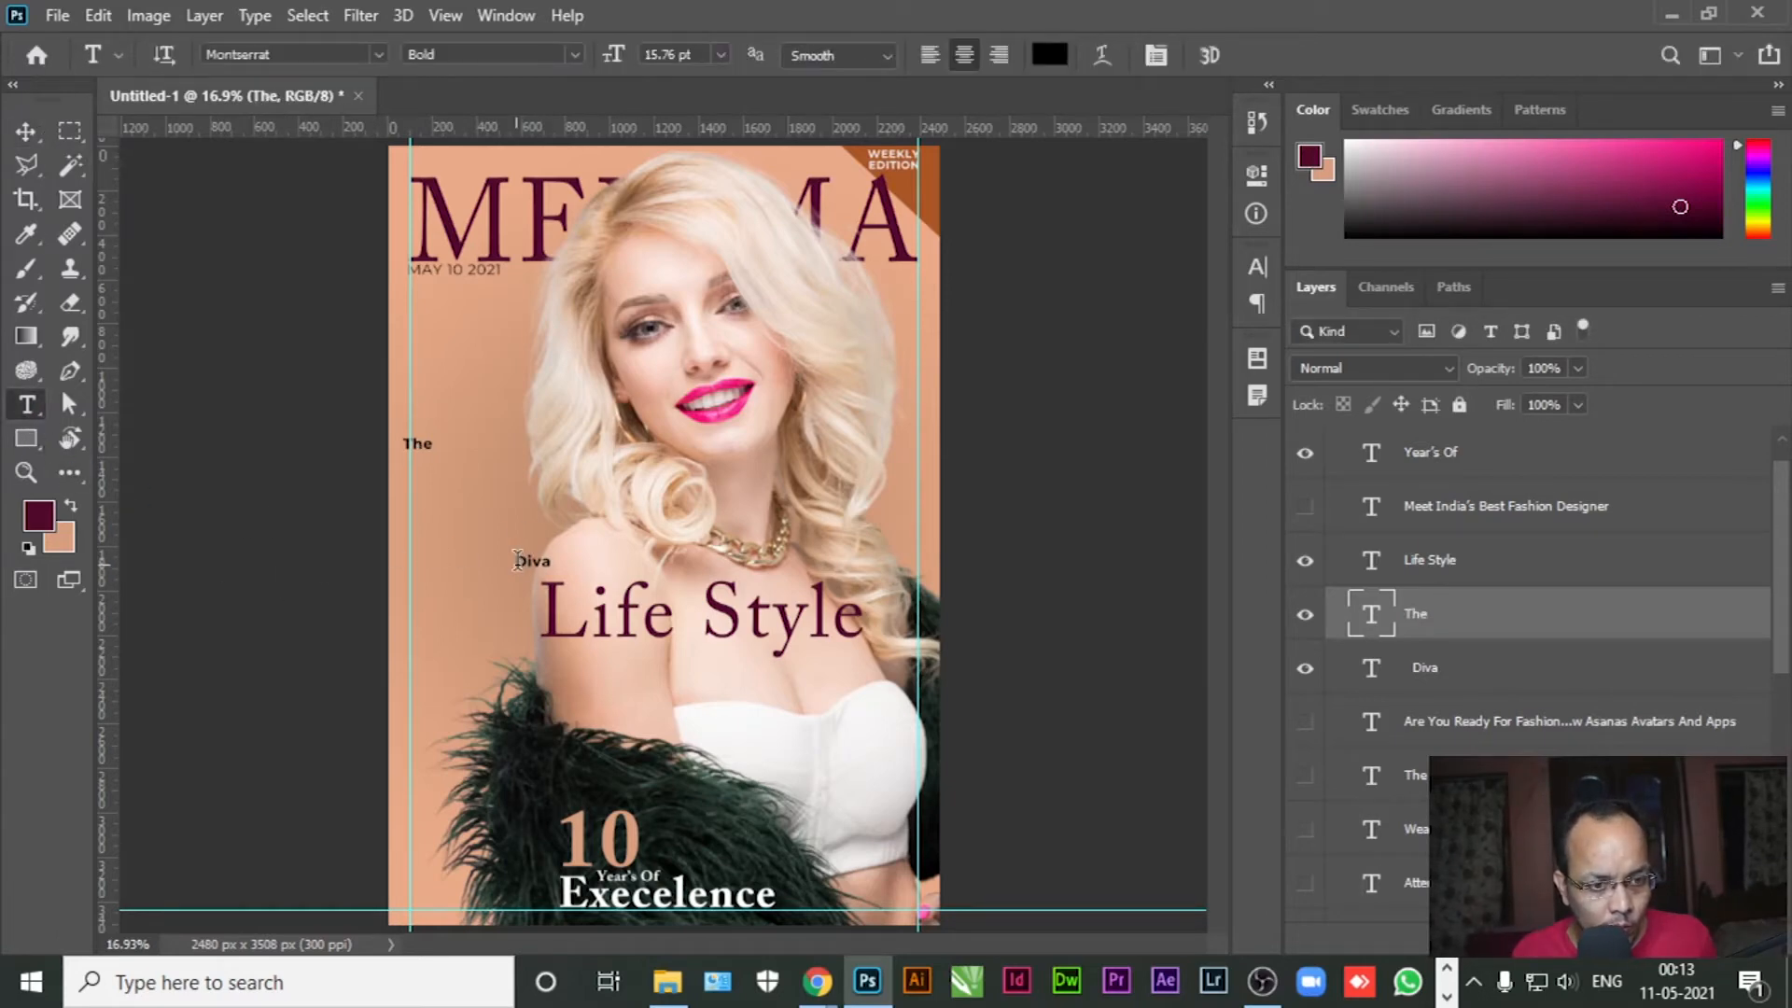
pyautogui.click(516, 560)
pyautogui.press('BackSpace')
pyautogui.hotkey('ctrl', 'a')
pyautogui.click(279, 58)
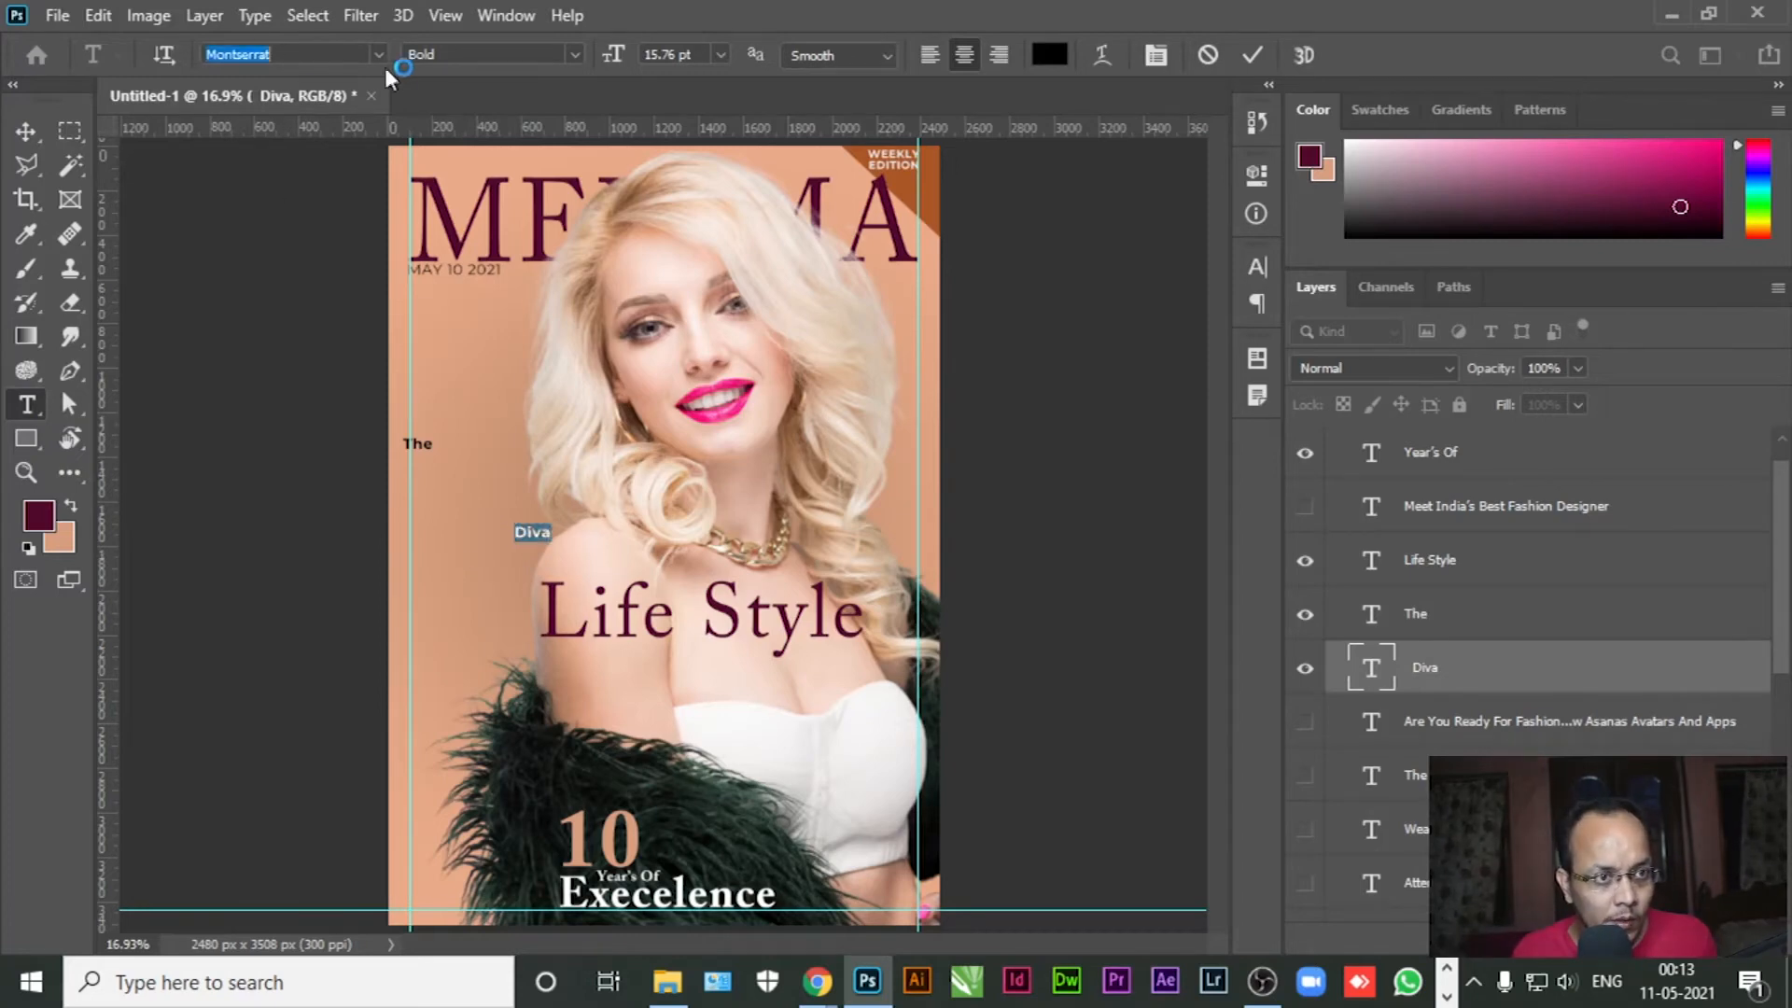
pyautogui.click(378, 56)
pyautogui.click(297, 261)
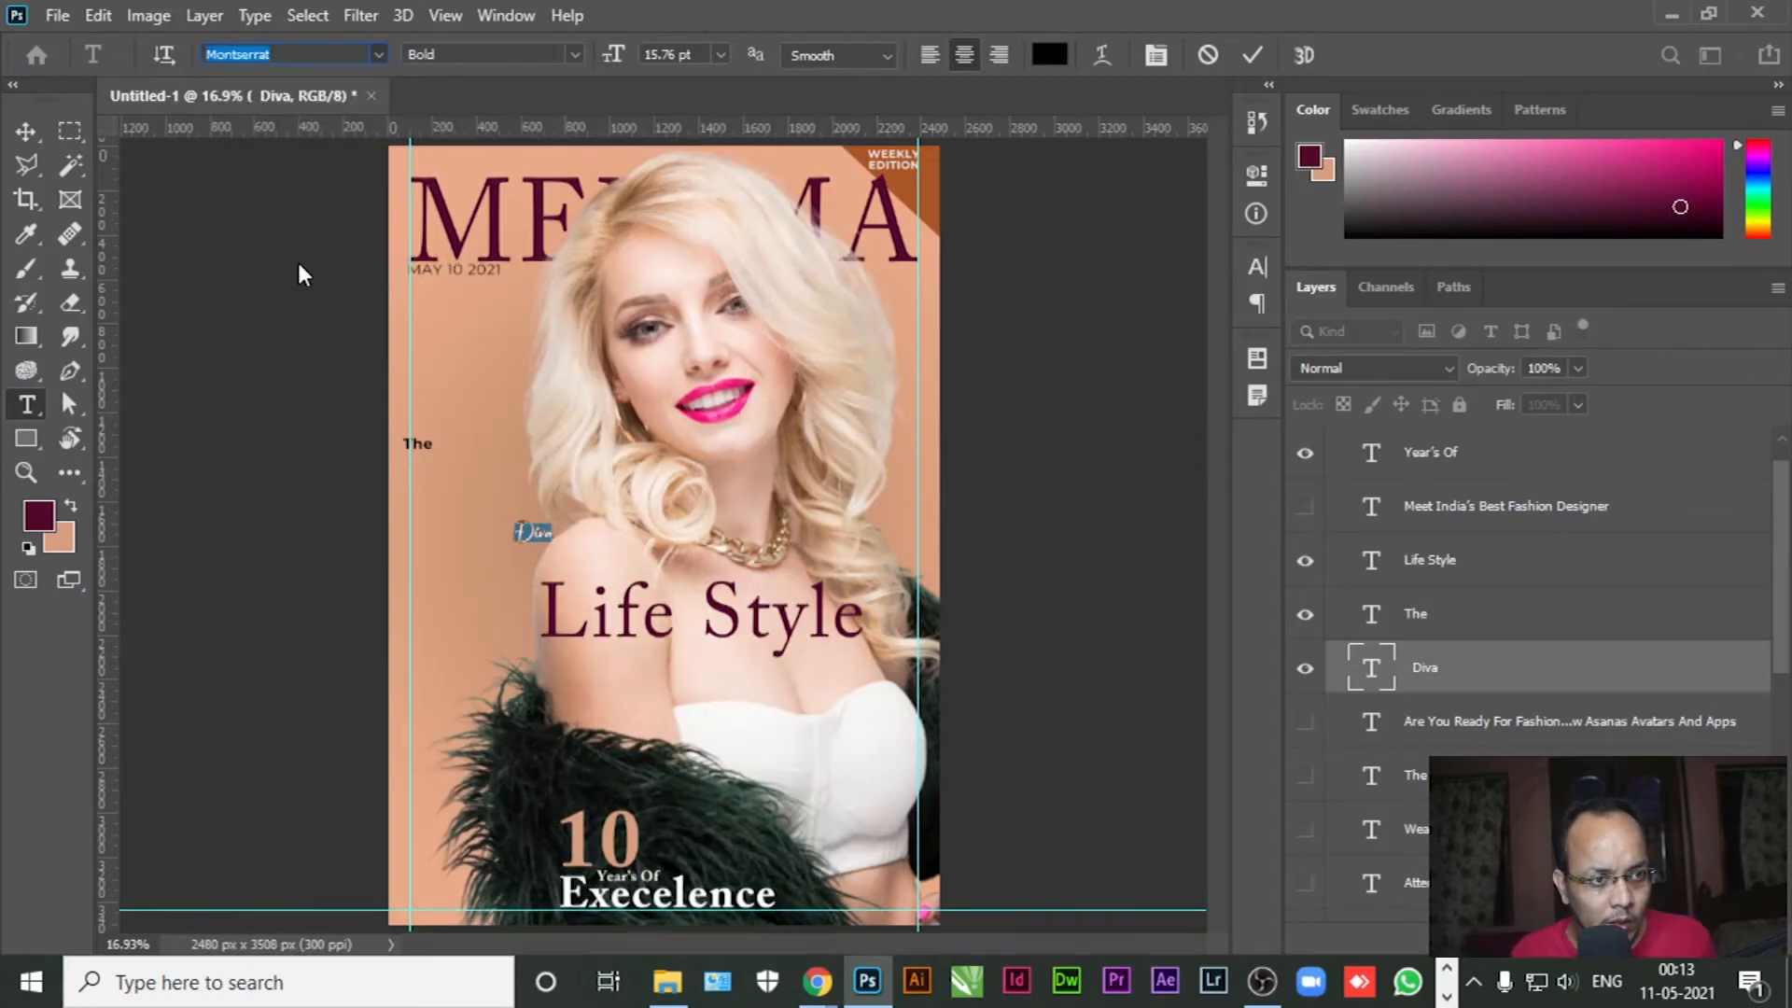
pyautogui.moveTo(616, 61); pyautogui.dragTo(695, 65)
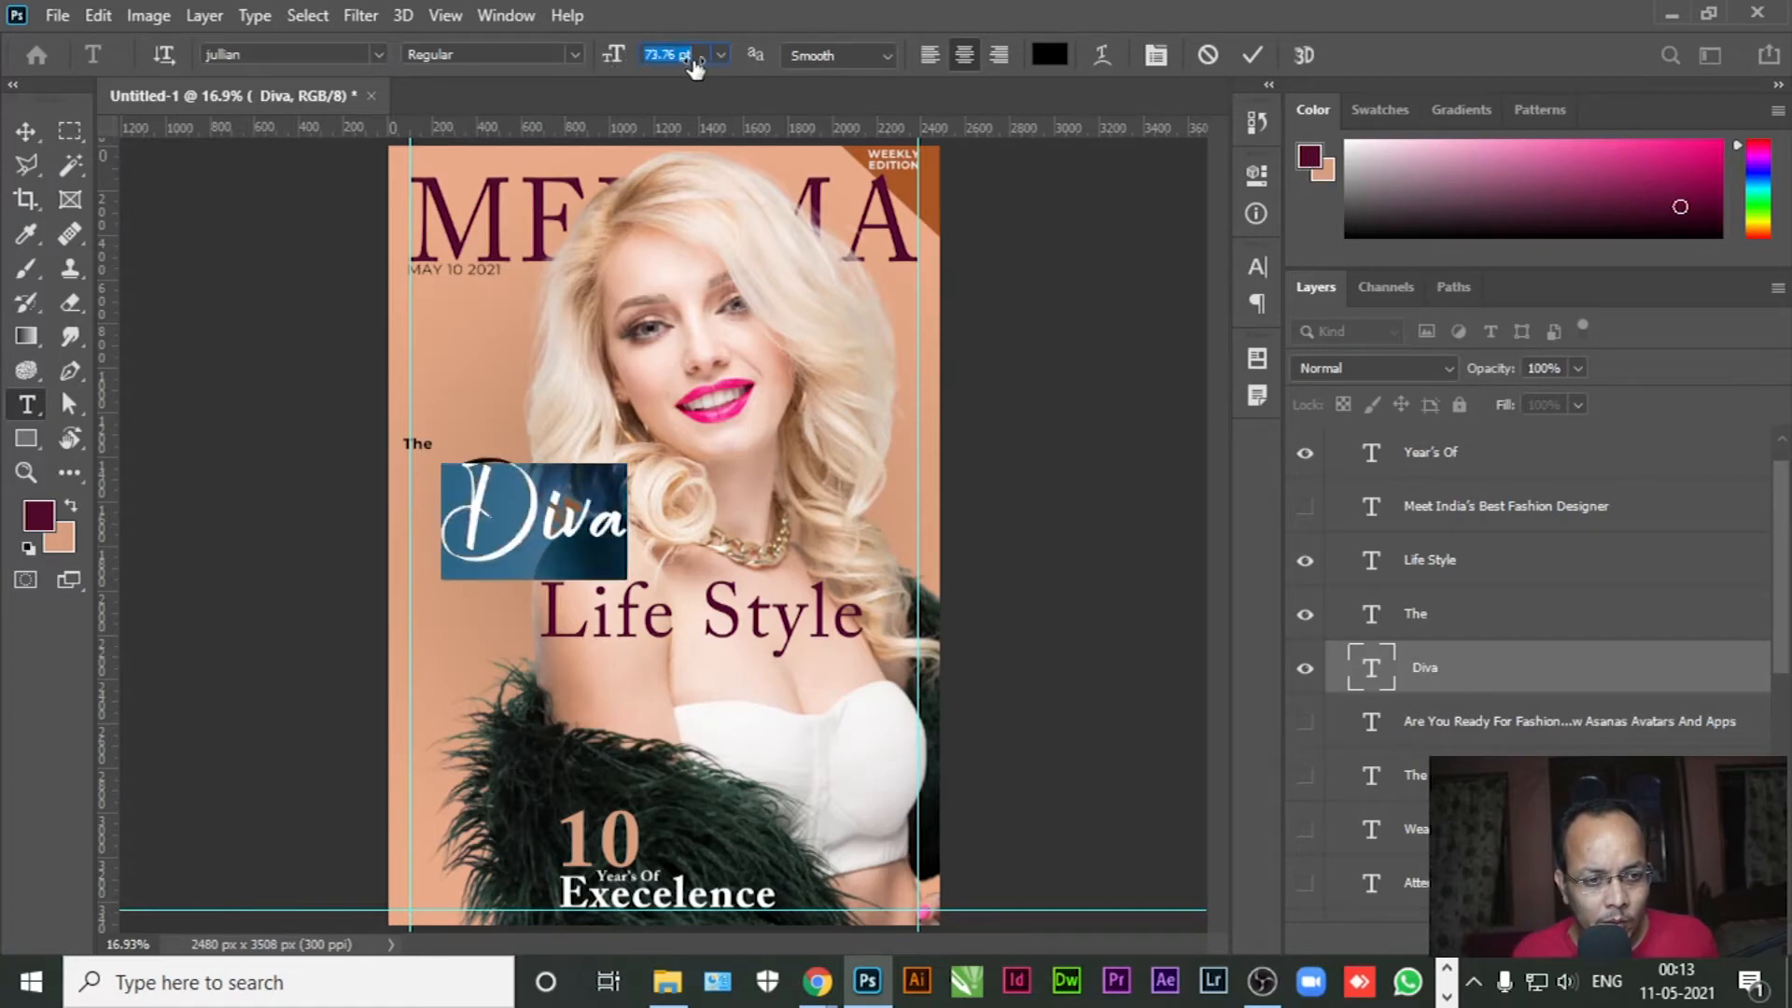
# Colour Diva dark green 1f2f1f sampled from the fur and place it below Life Style
pyautogui.click(38, 514)
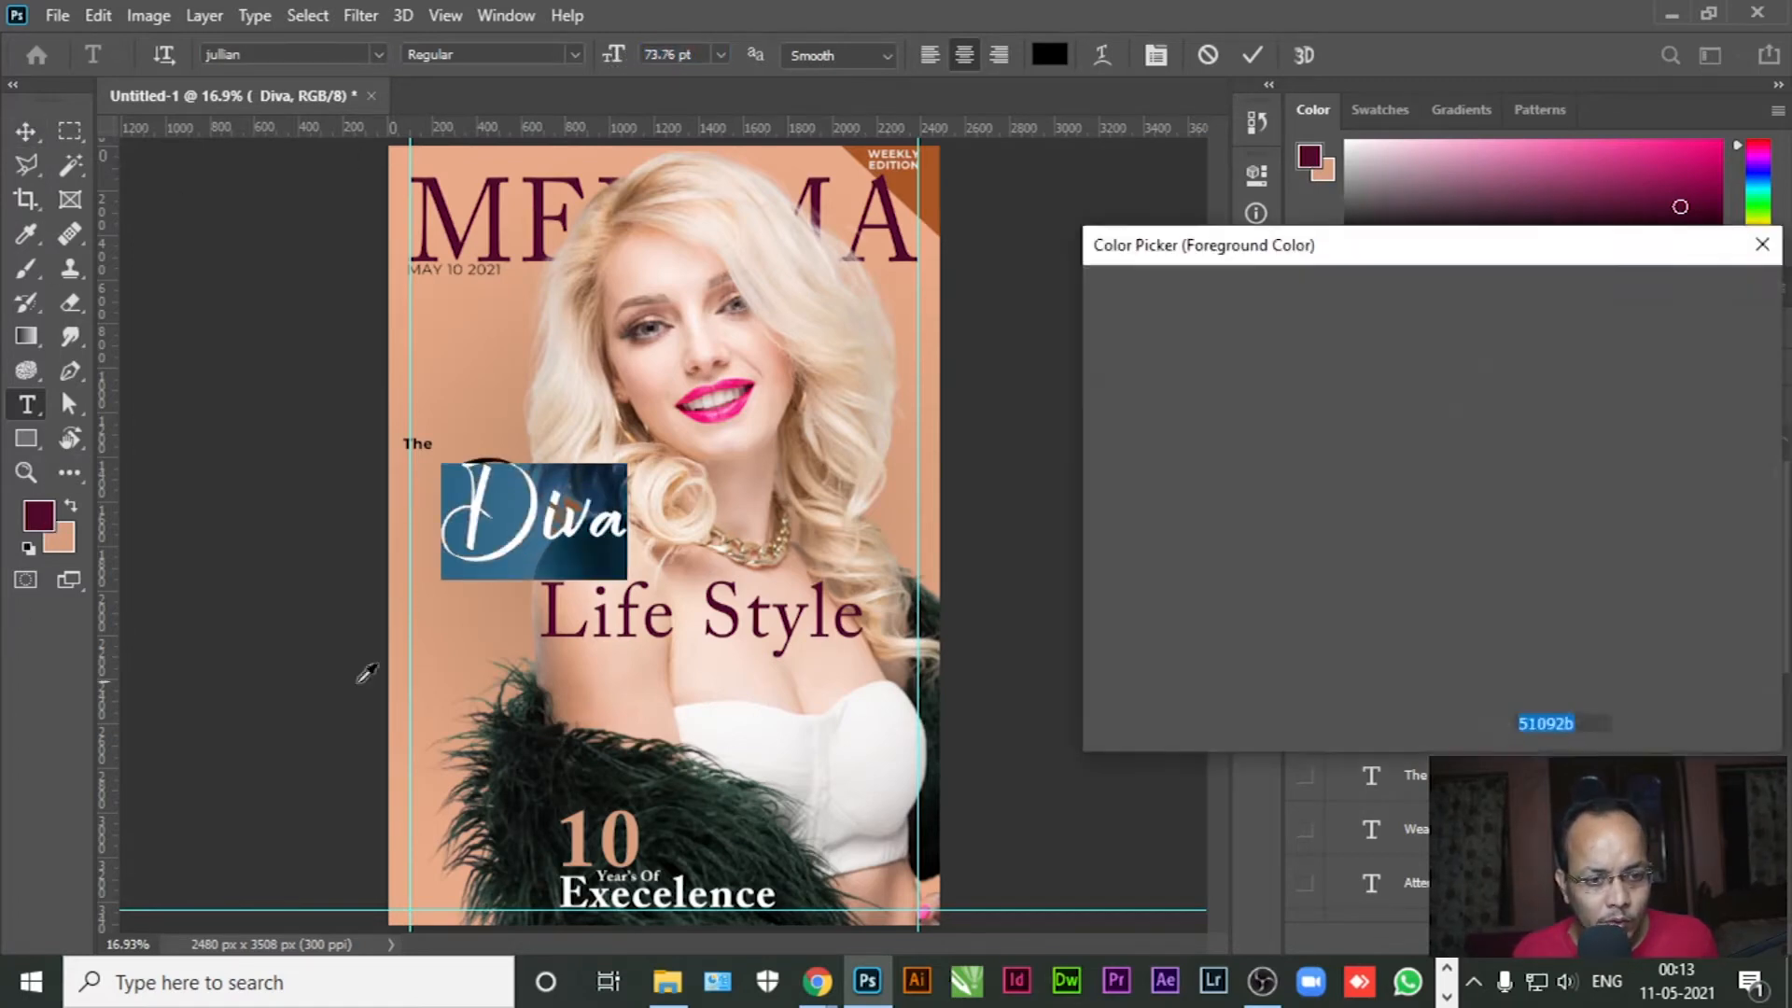
pyautogui.click(573, 769)
pyautogui.moveTo(1191, 599); pyautogui.dragTo(1207, 579)
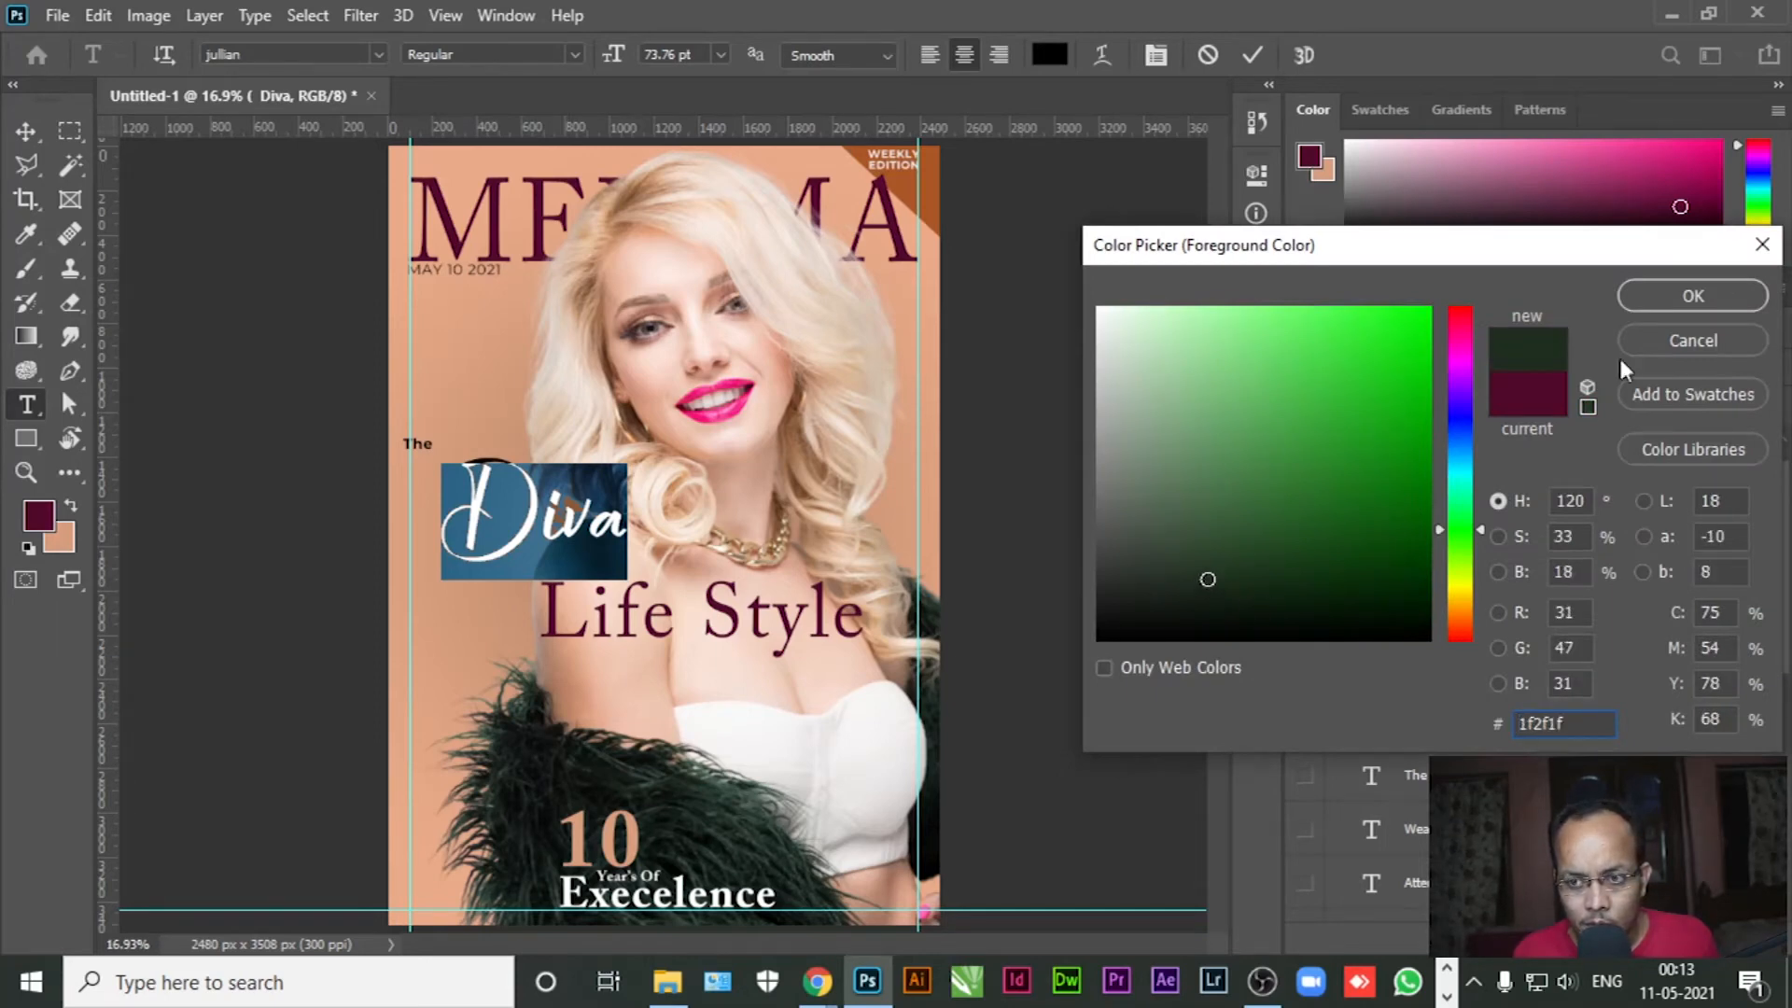
pyautogui.click(1678, 293)
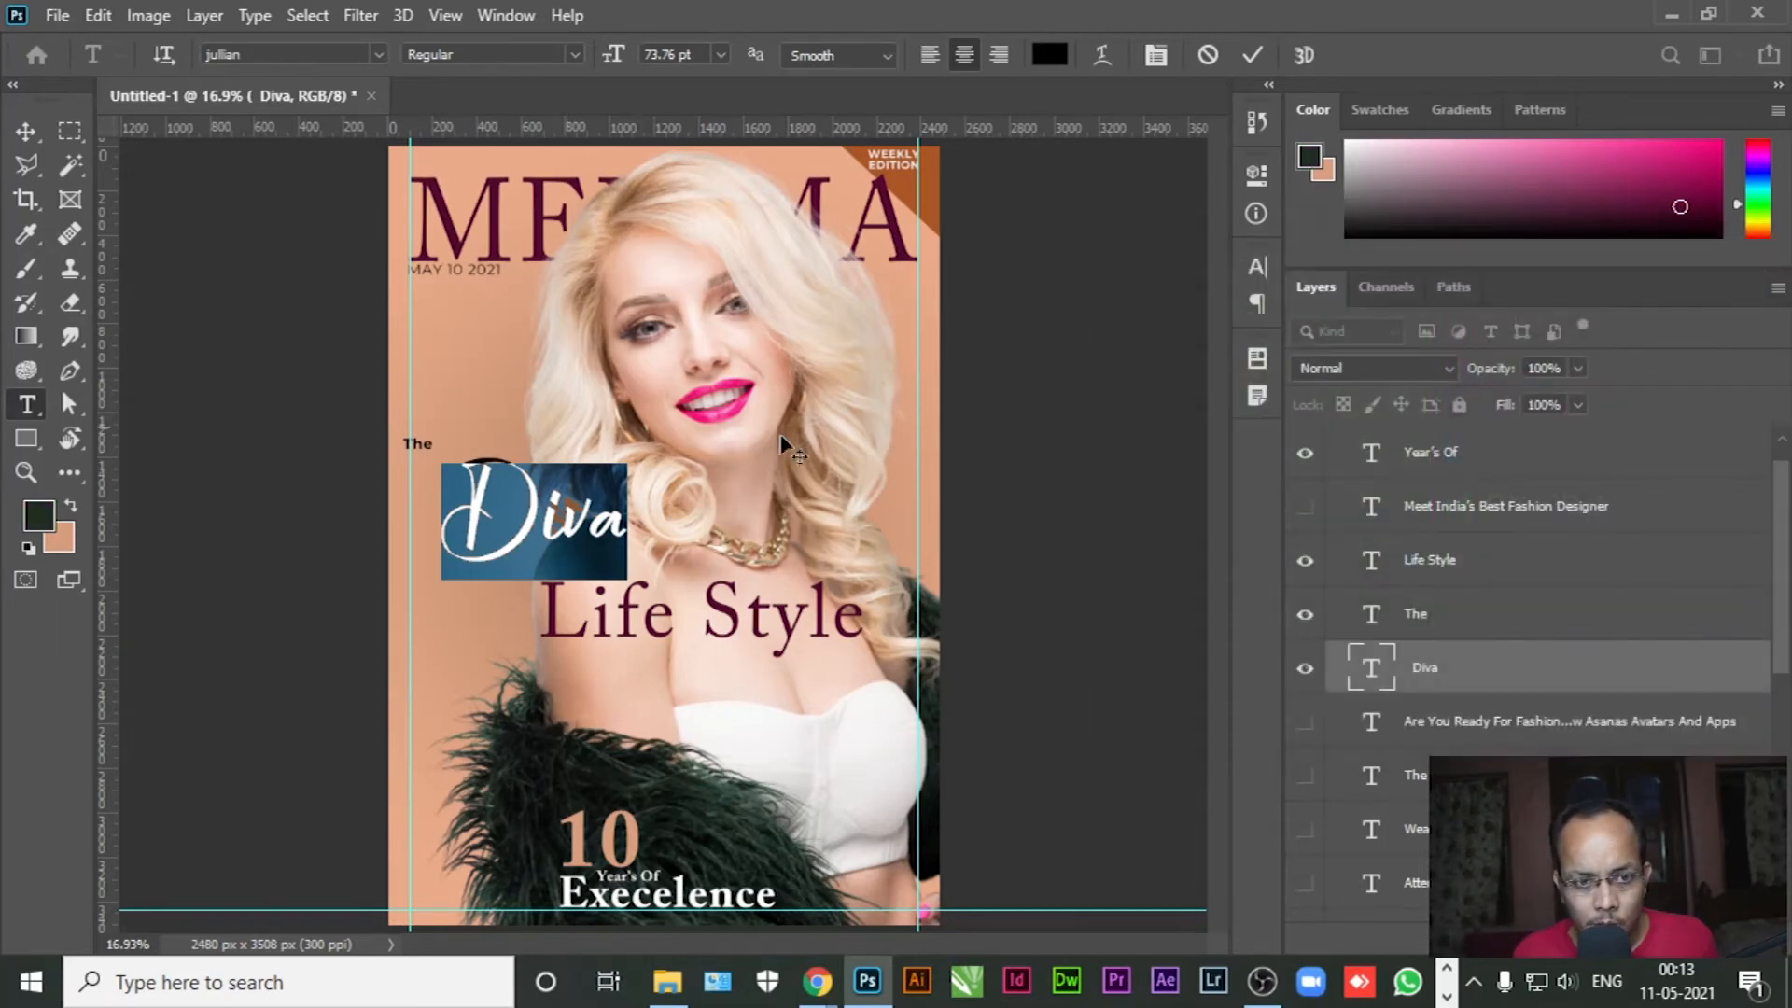
pyautogui.click(26, 130)
pyautogui.moveTo(540, 534); pyautogui.dragTo(684, 689)
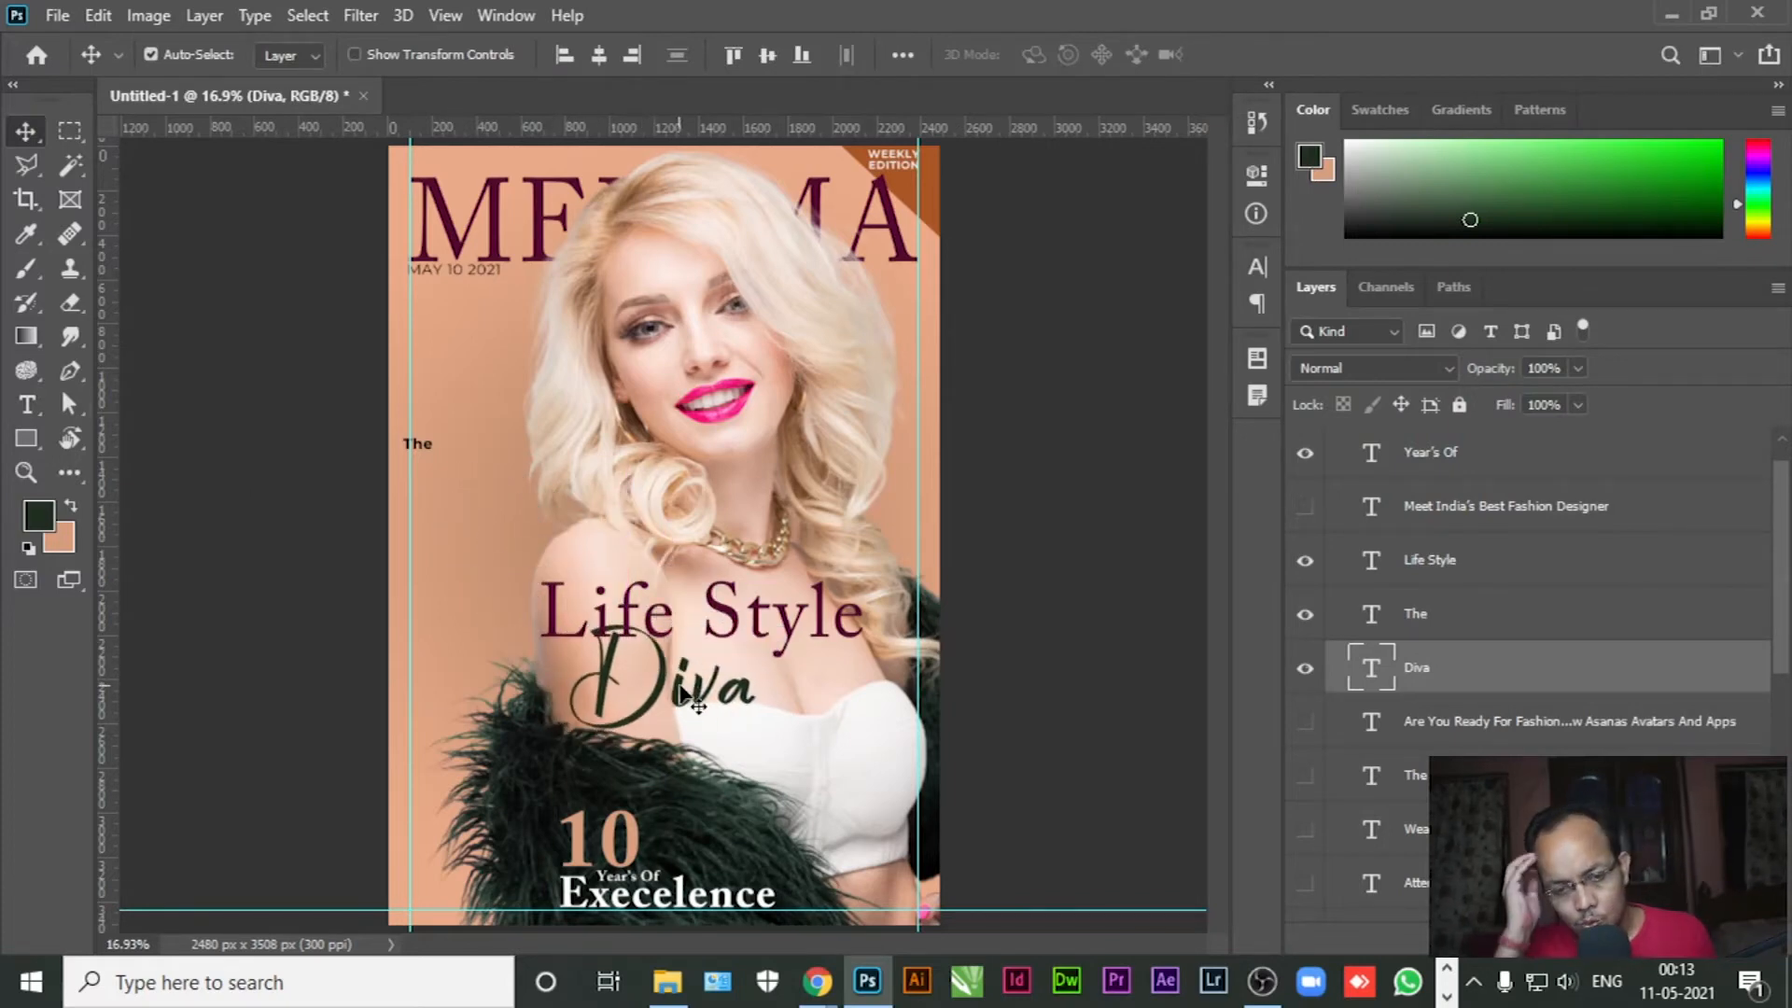
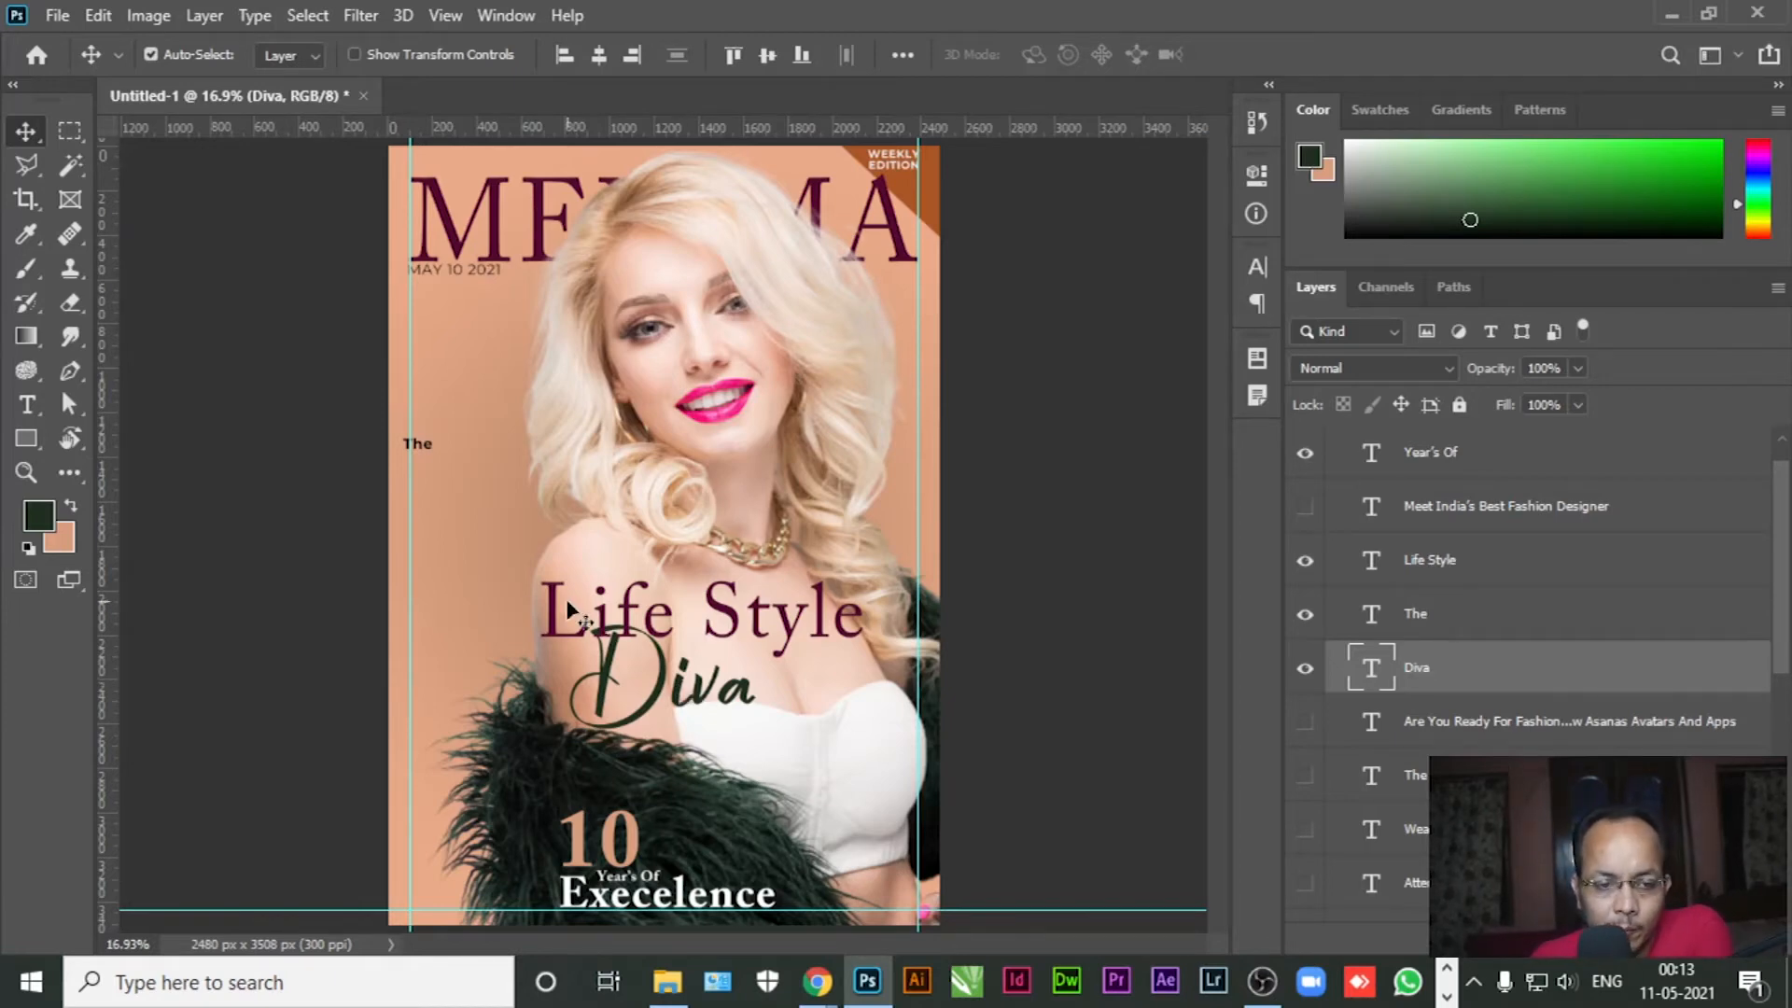
# Switch the Life Style headline to a script font and settle it just above Diva
pyautogui.moveTo(627, 620); pyautogui.dragTo(627, 585)
pyautogui.click(26, 404)
pyautogui.tripleClick(630, 611)
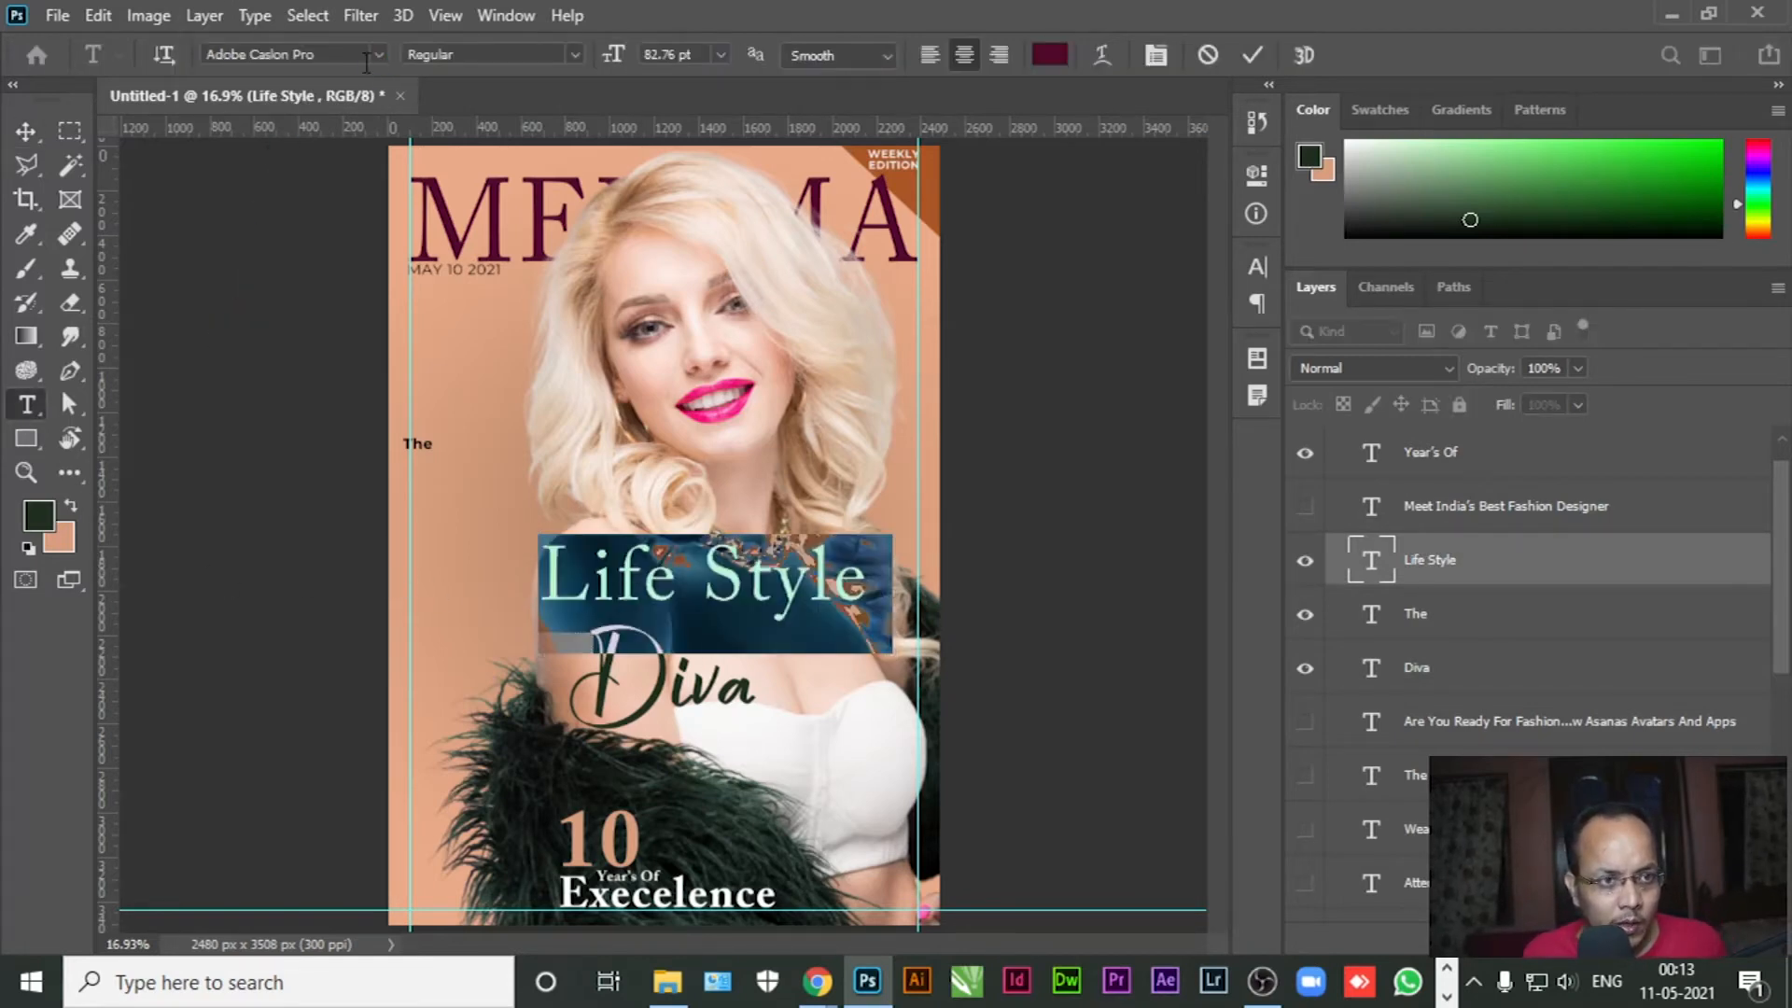
pyautogui.click(373, 56)
pyautogui.click(297, 248)
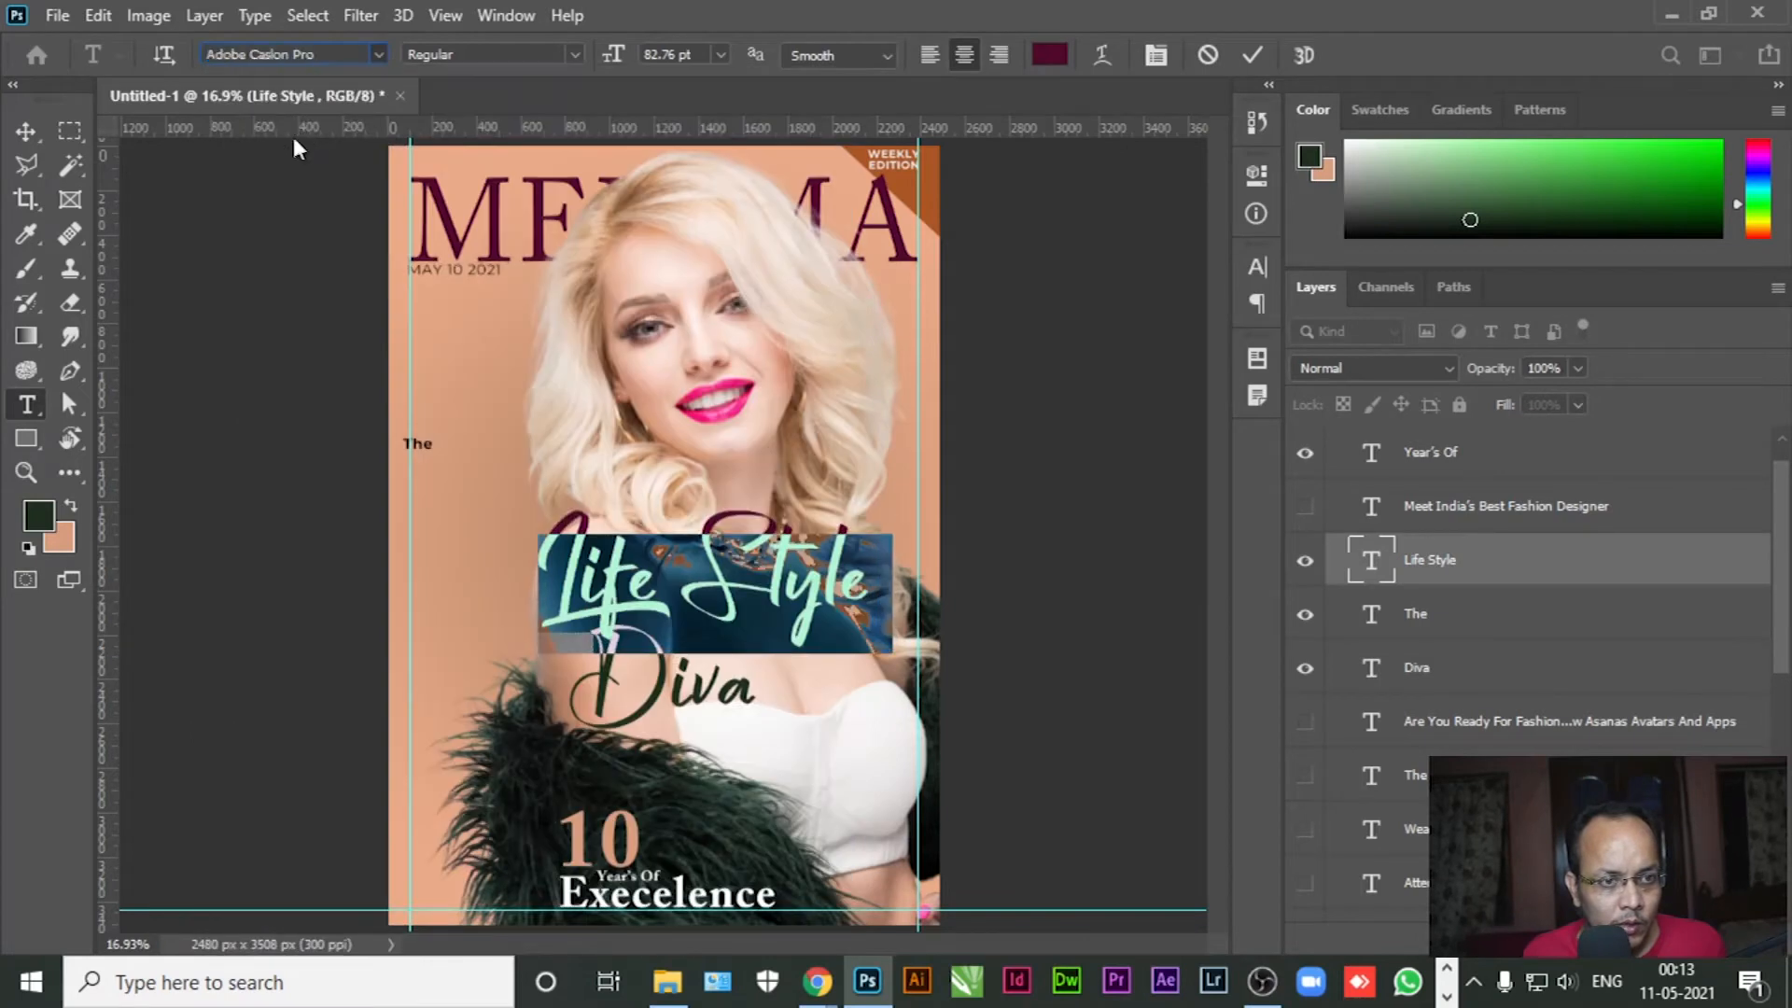
pyautogui.click(26, 130)
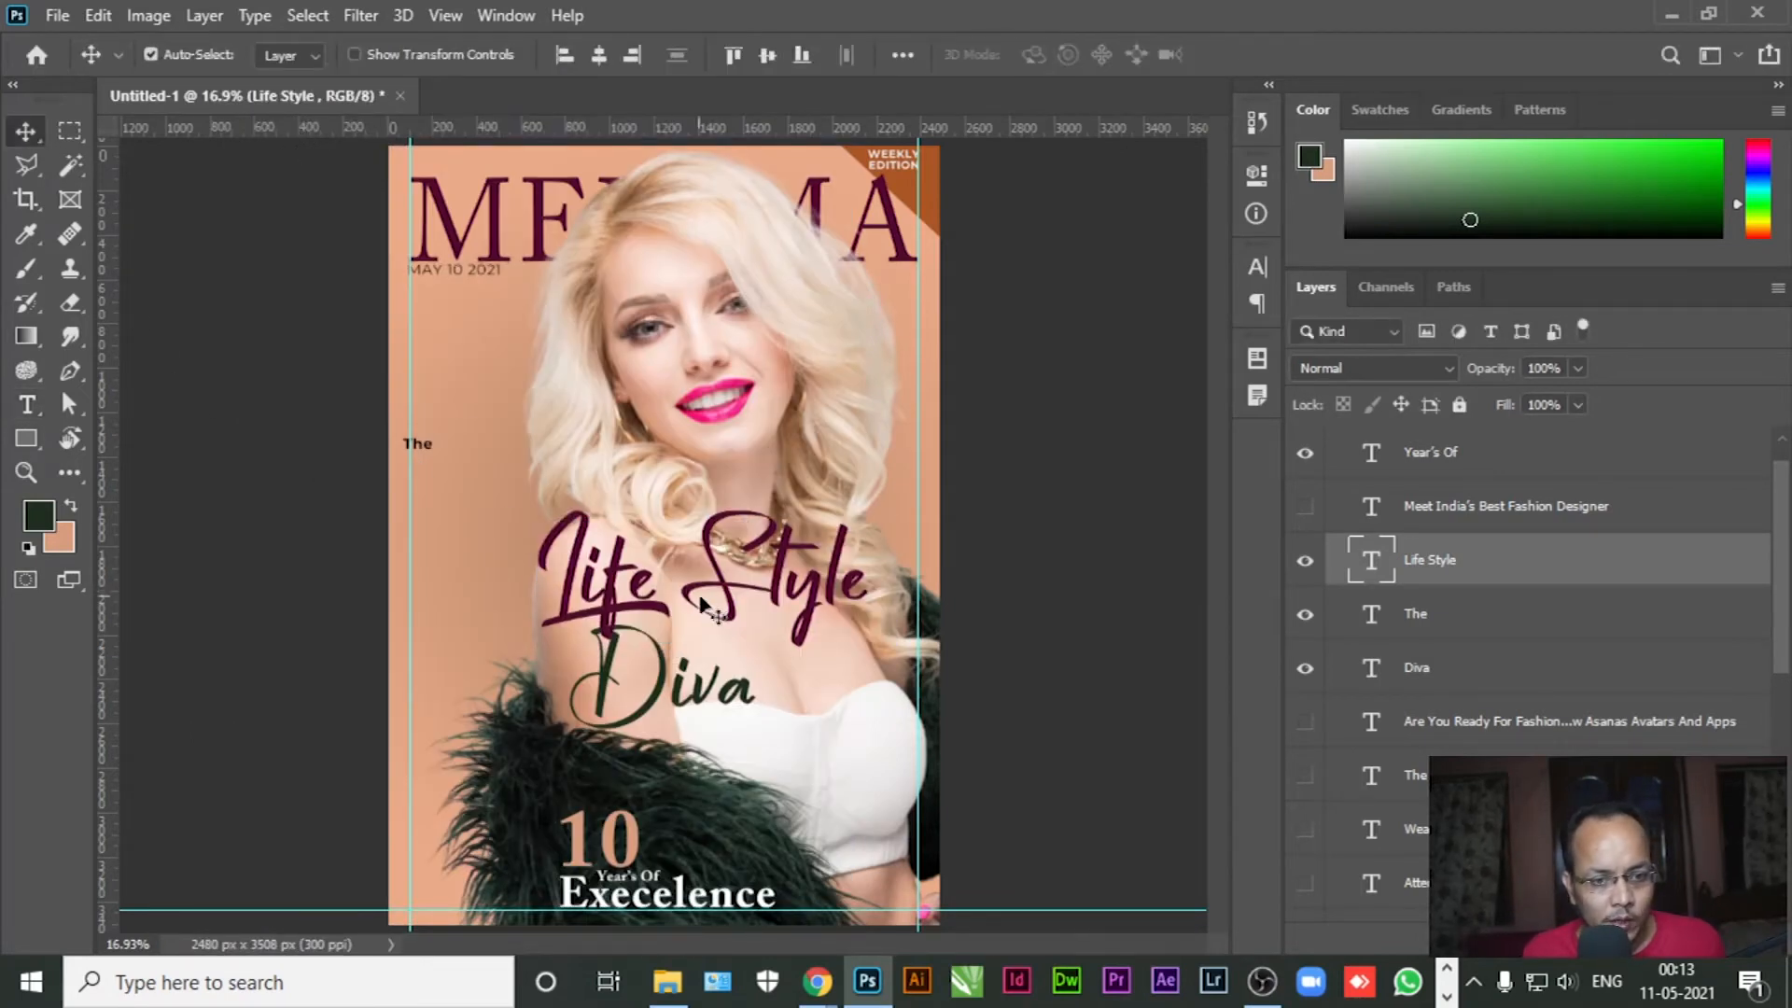
pyautogui.moveTo(725, 585); pyautogui.dragTo(717, 606)
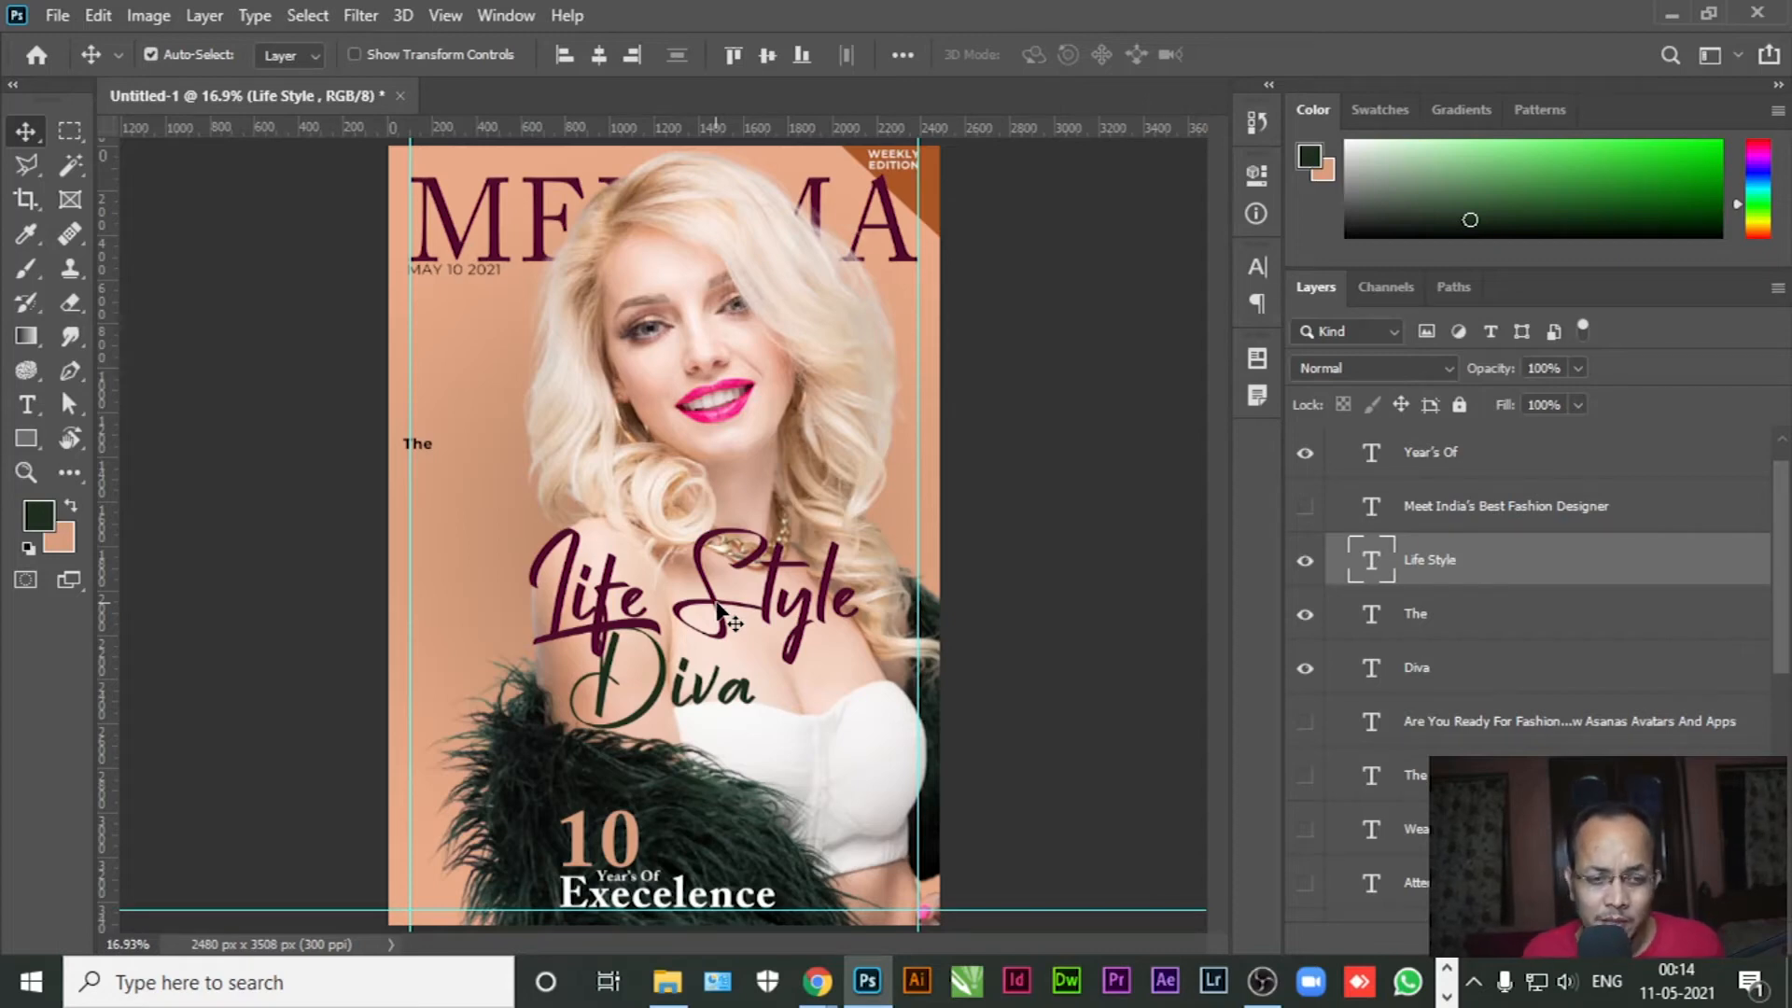
# Retype the headline to read 'Style Icon' and adjust its position and Diva's
pyautogui.click(26, 404)
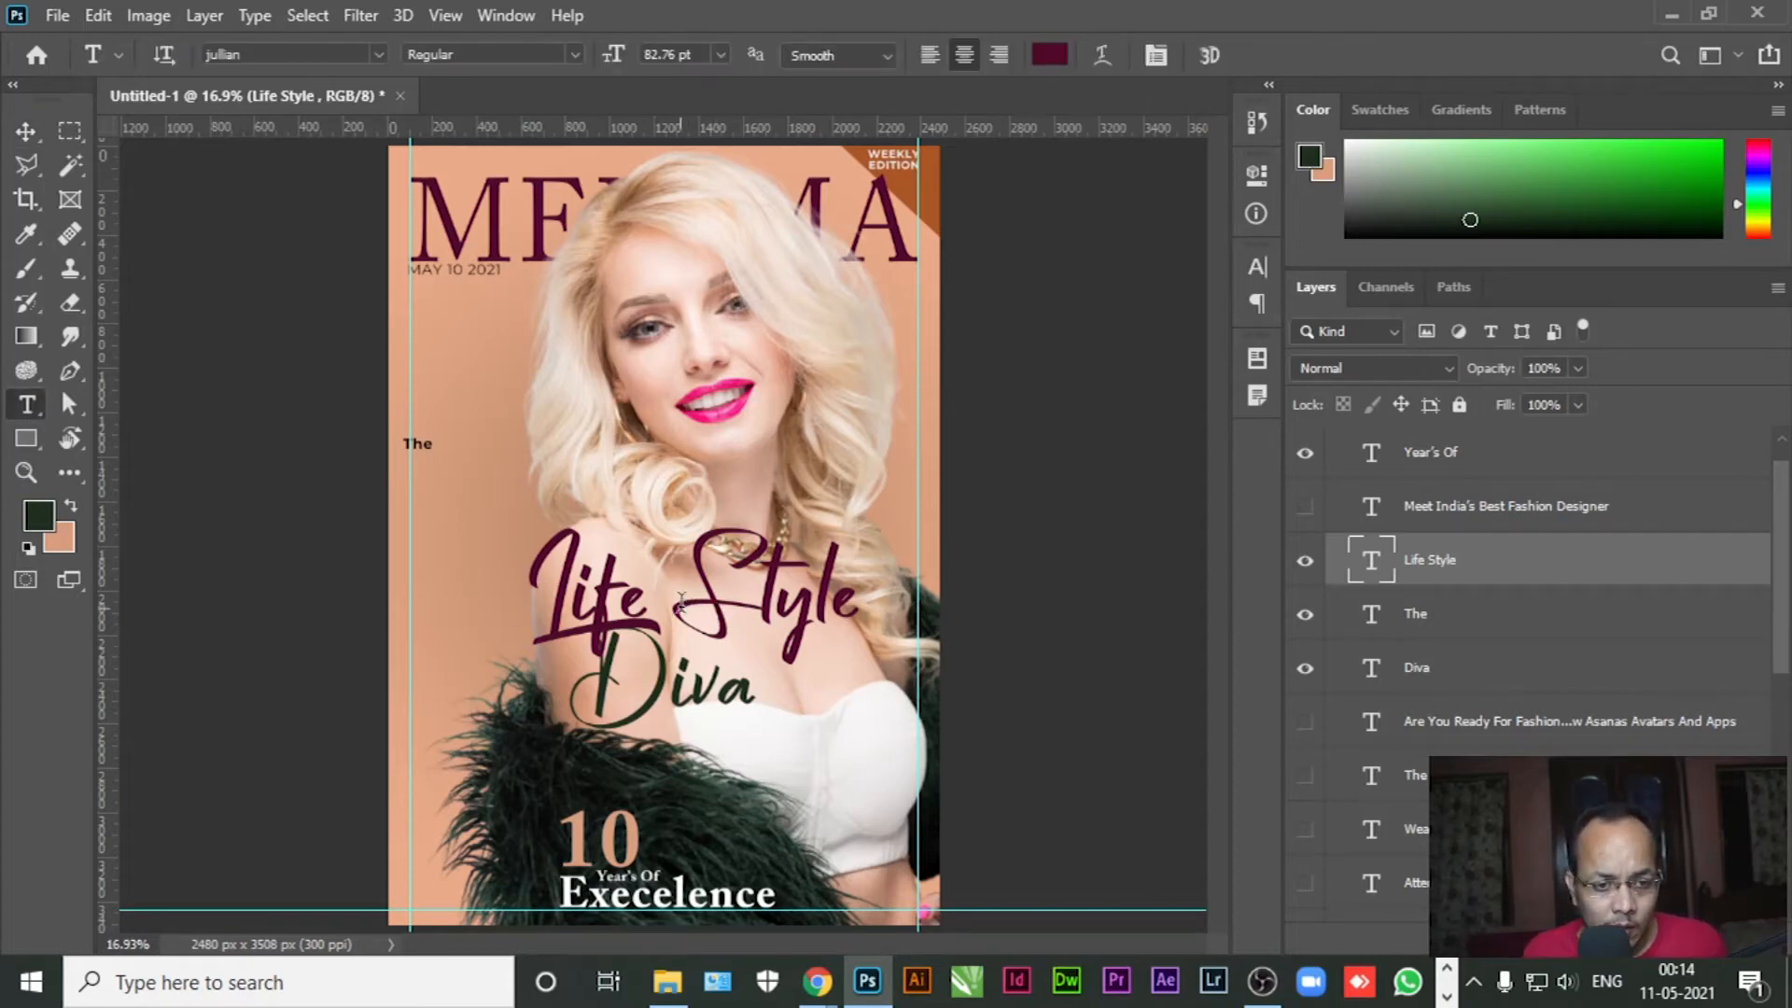
pyautogui.moveTo(682, 602); pyautogui.dragTo(457, 602)
pyautogui.press('BackSpace')
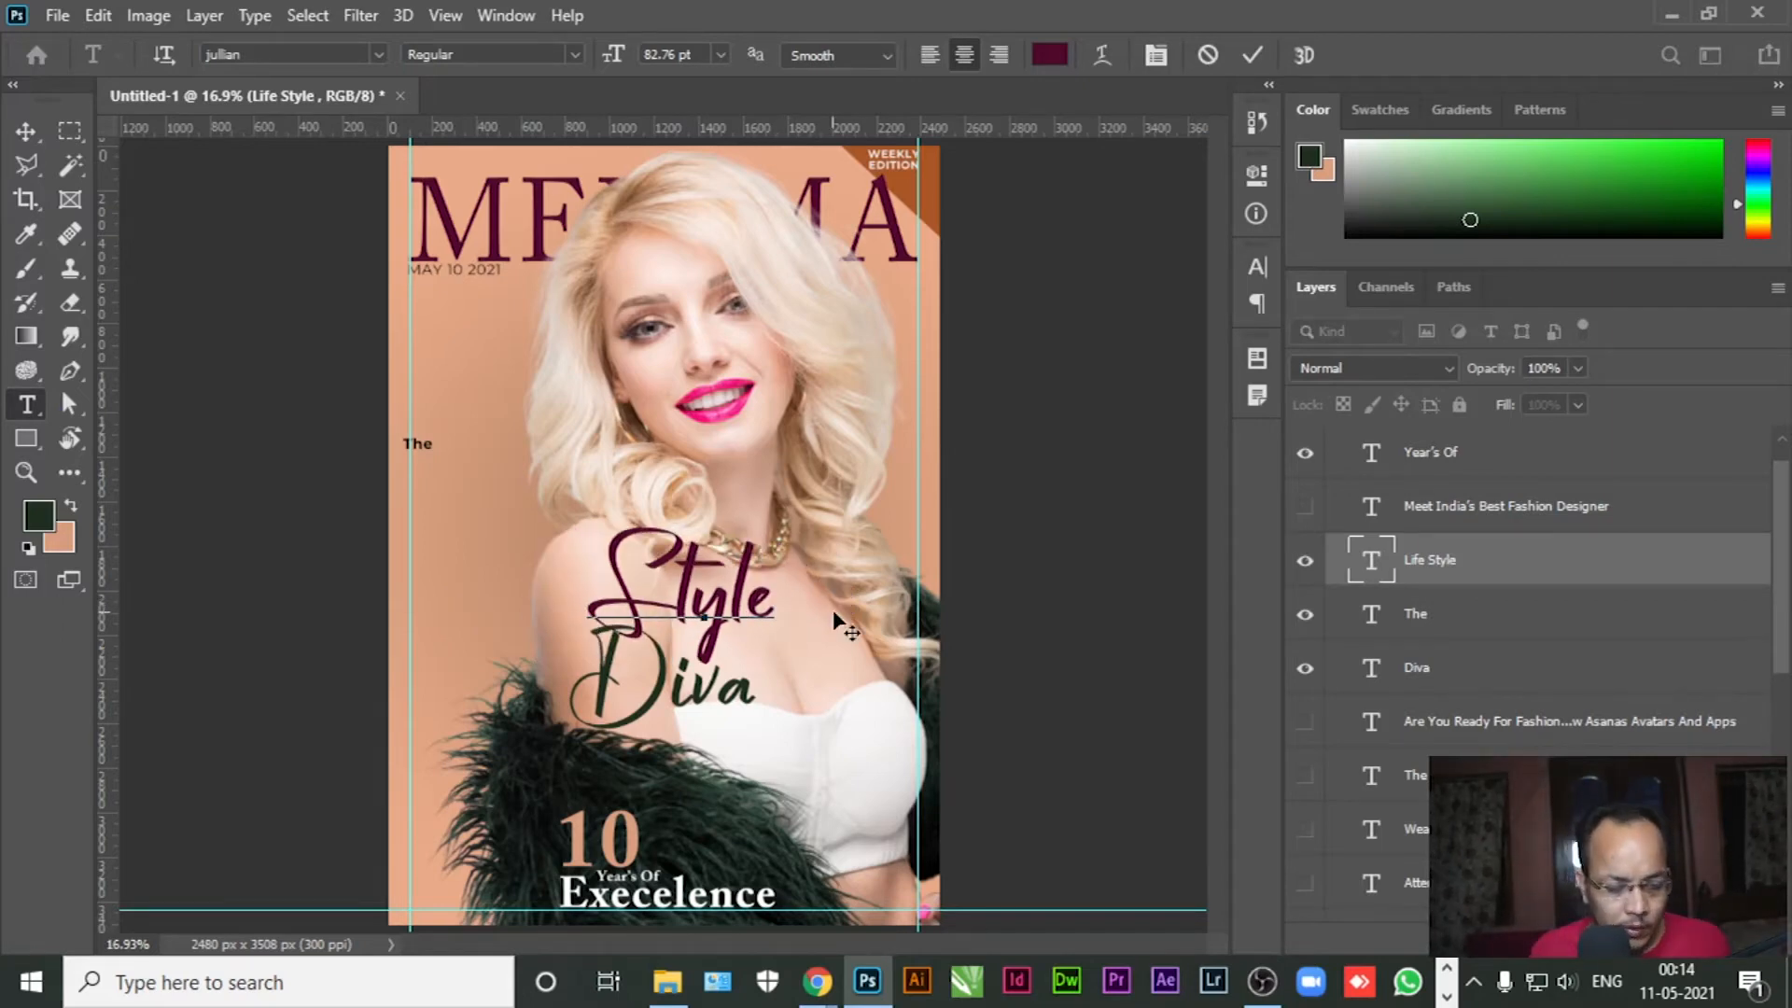
pyautogui.write('Icon')
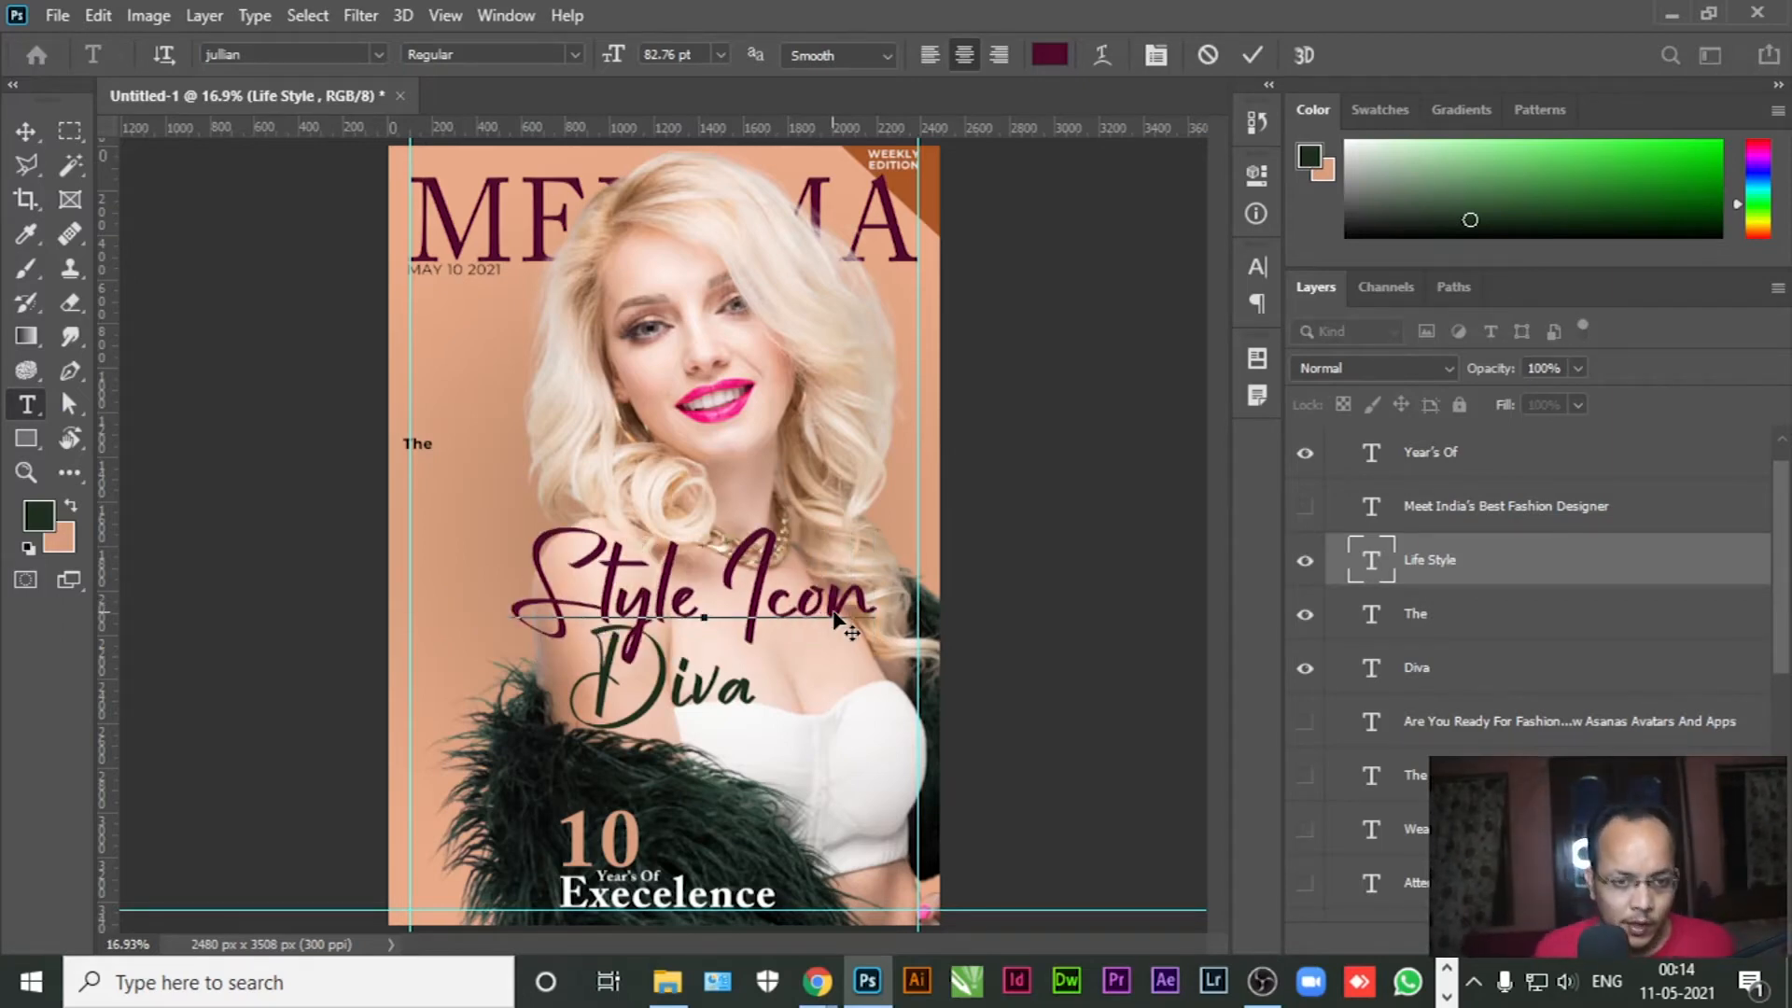
pyautogui.click(26, 132)
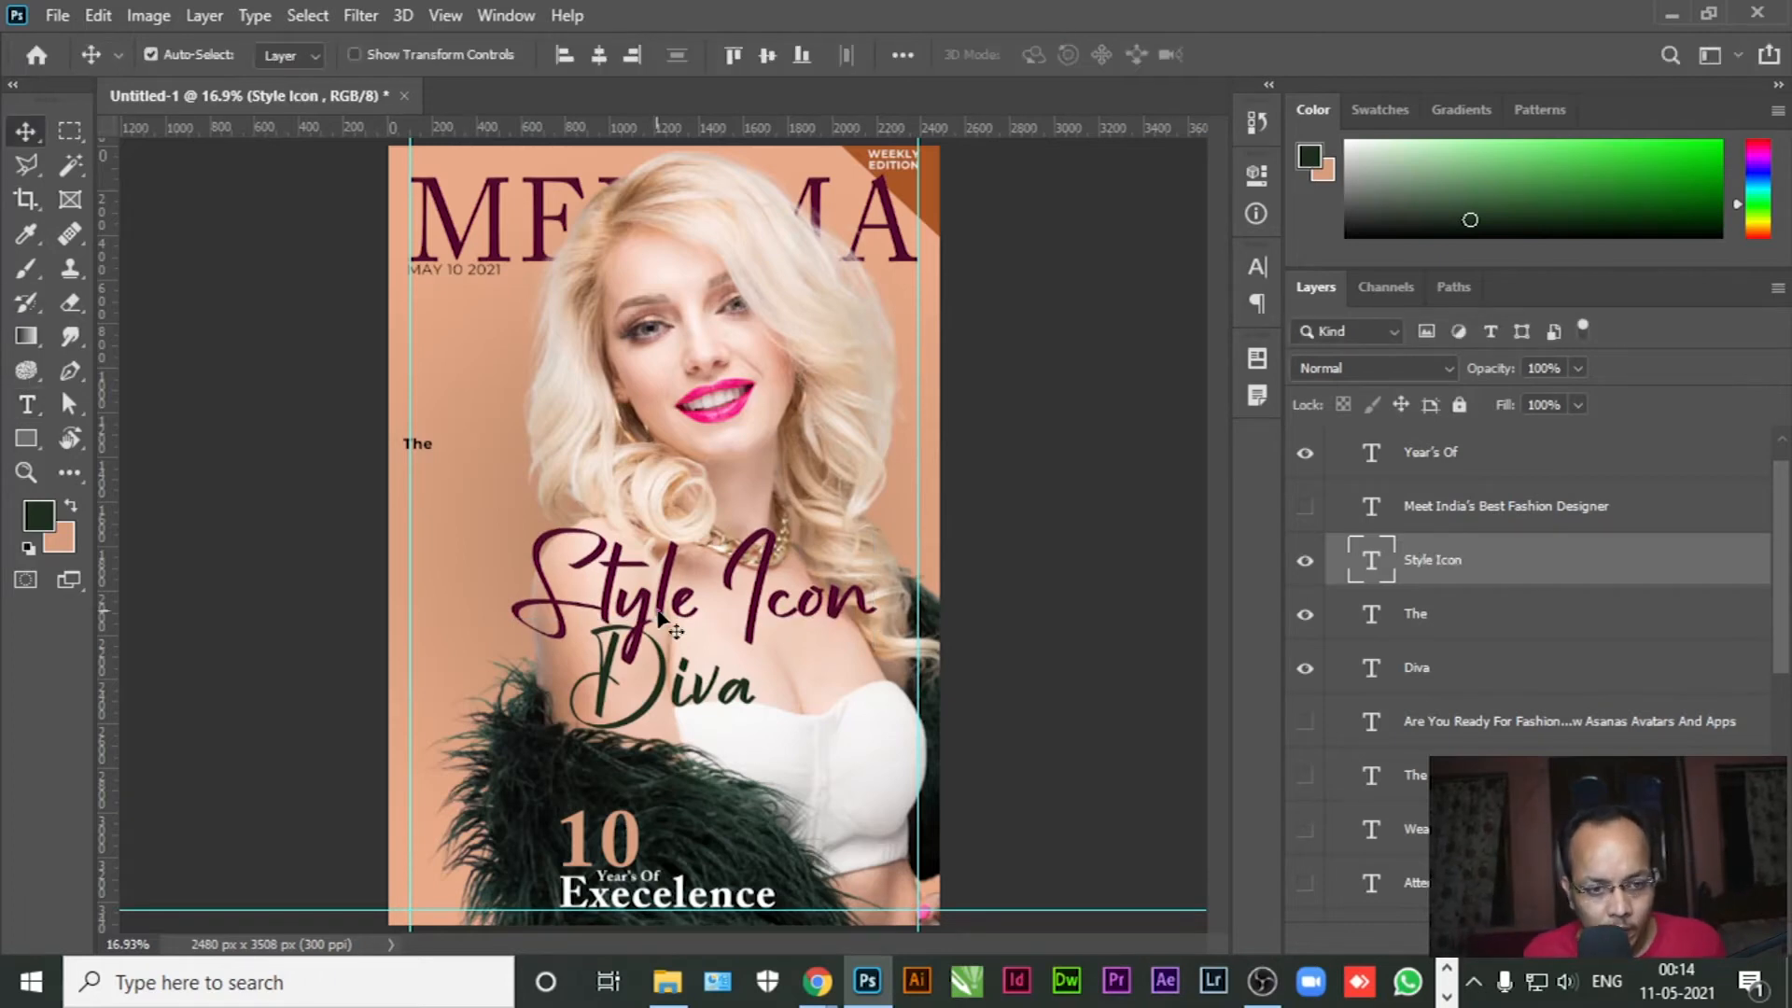
pyautogui.moveTo(679, 597); pyautogui.dragTo(681, 610)
pyautogui.moveTo(667, 691); pyautogui.dragTo(751, 688)
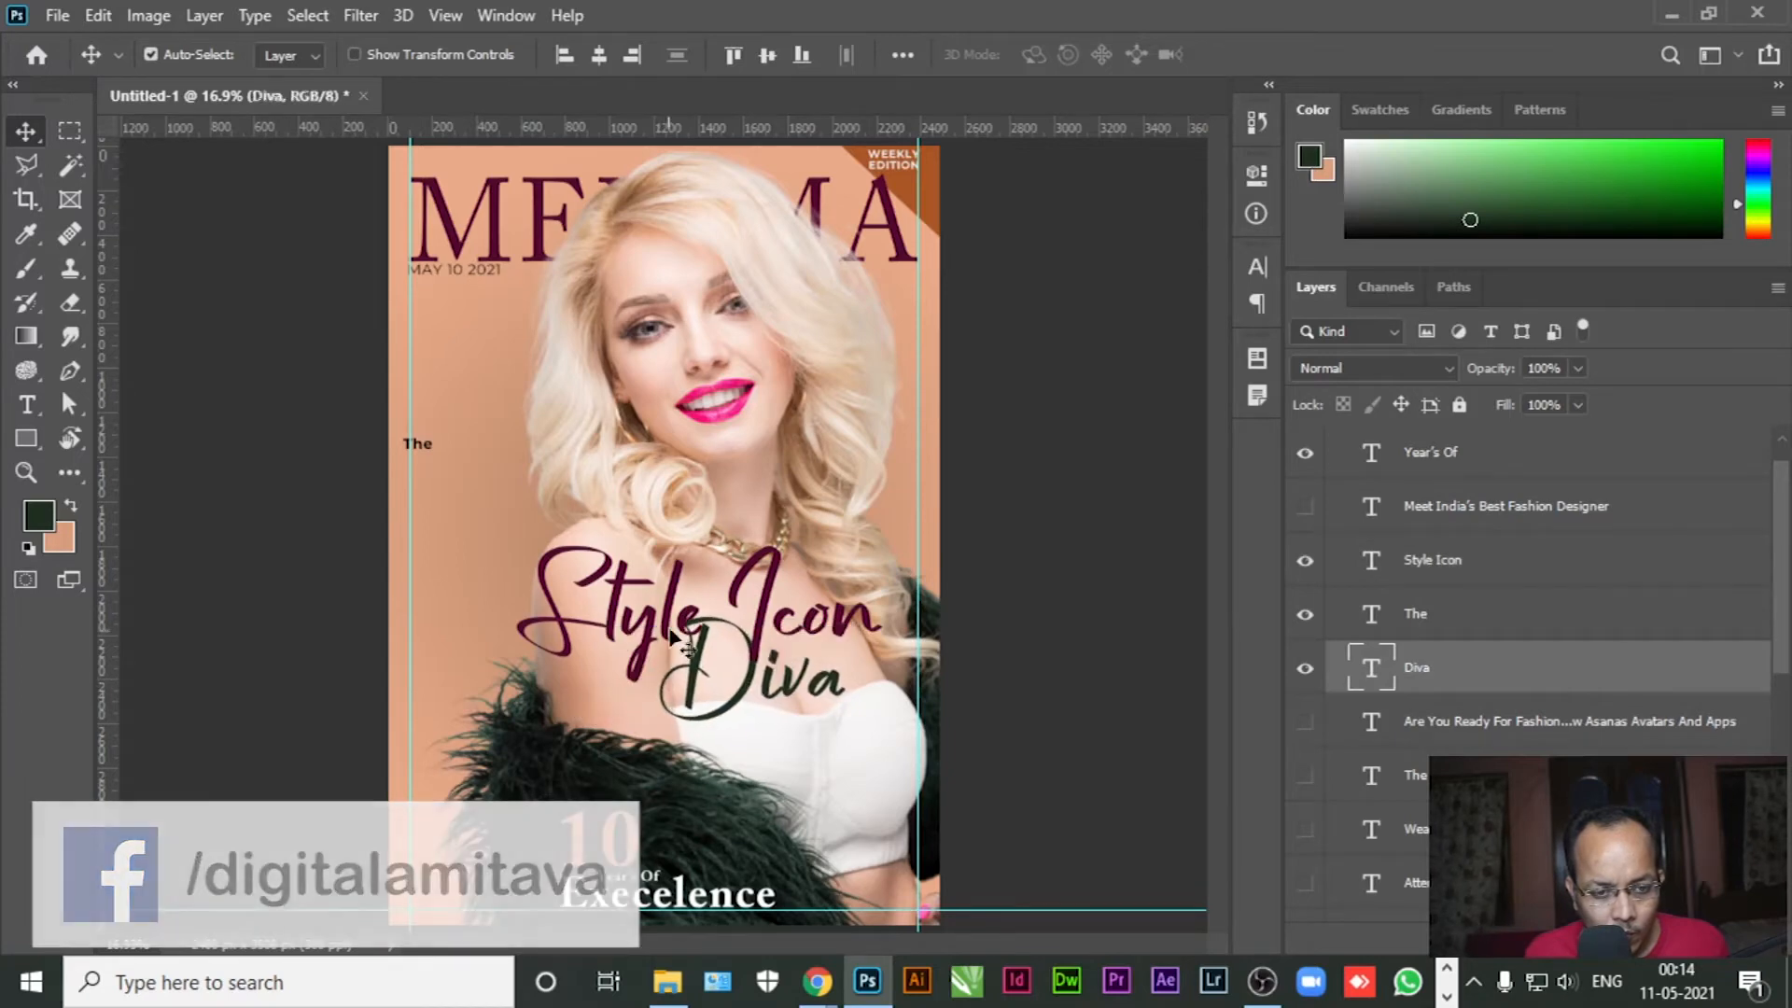
pyautogui.moveTo(674, 616); pyautogui.dragTo(666, 608)
# Shrink Style Icon to 62.76 pt and shift it and Diva left into a stagger
pyautogui.press('t')
pyautogui.click(660, 597)
pyautogui.hotkey('ctrl', 'a')
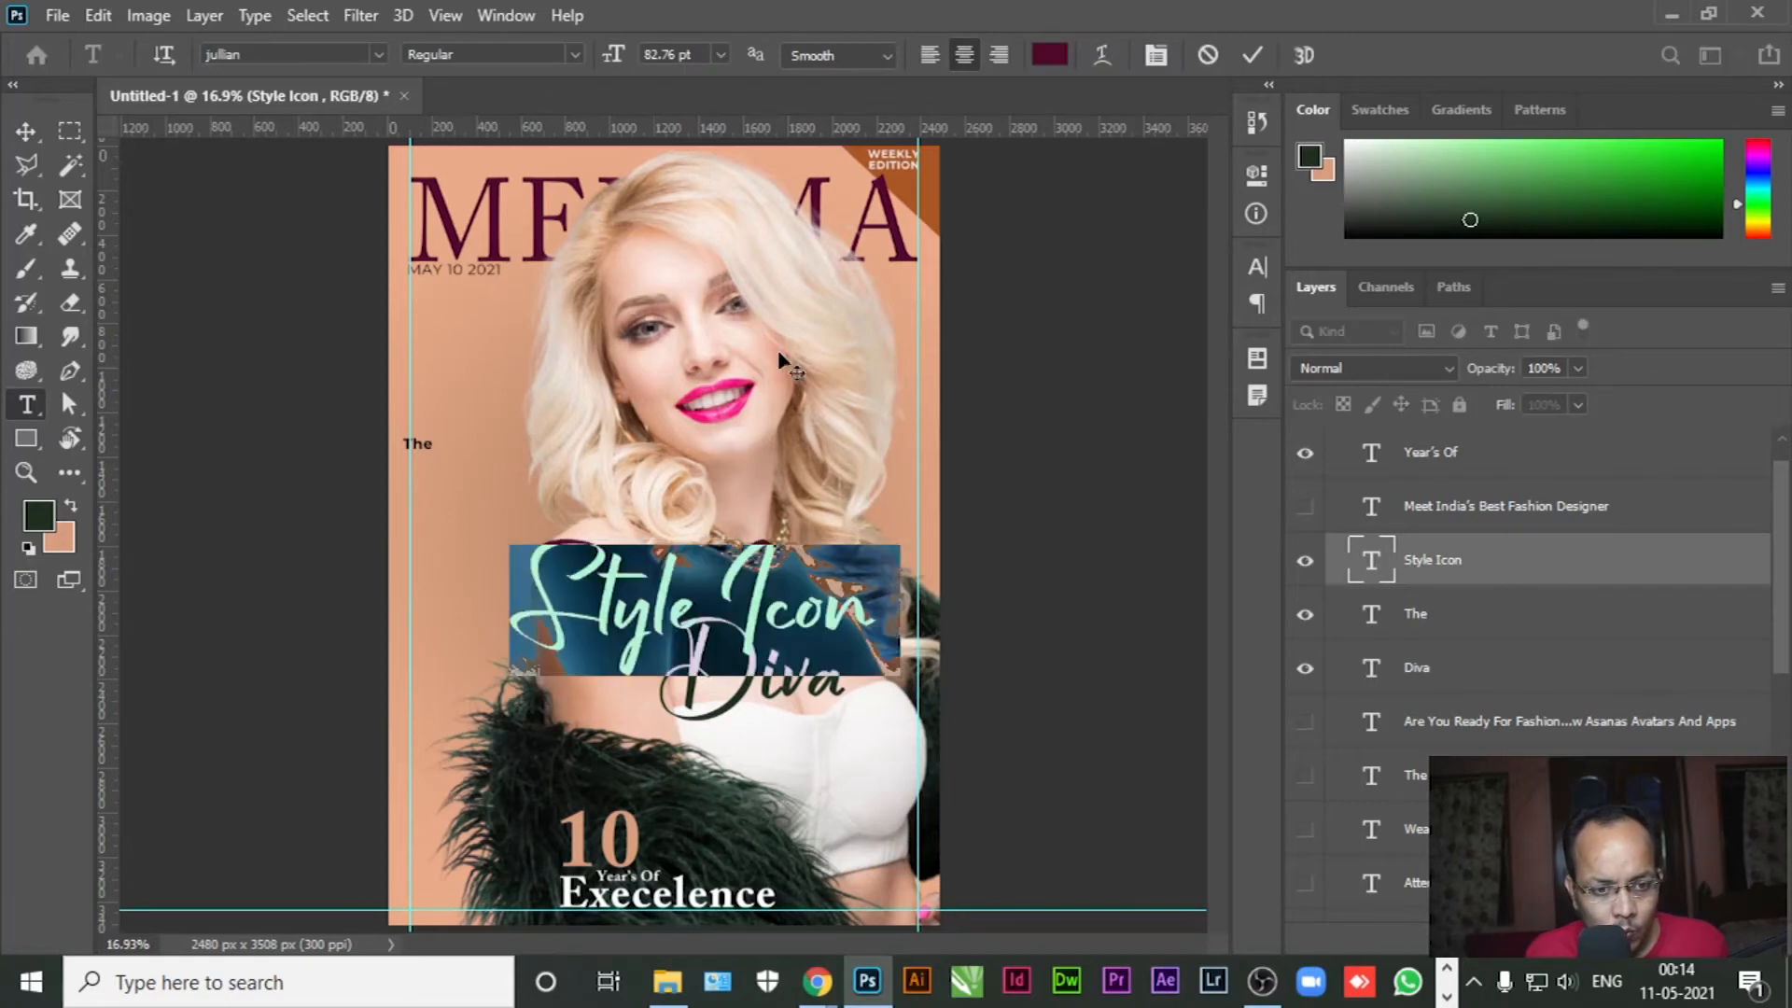
pyautogui.moveTo(608, 58); pyautogui.dragTo(595, 56)
pyautogui.click(25, 130)
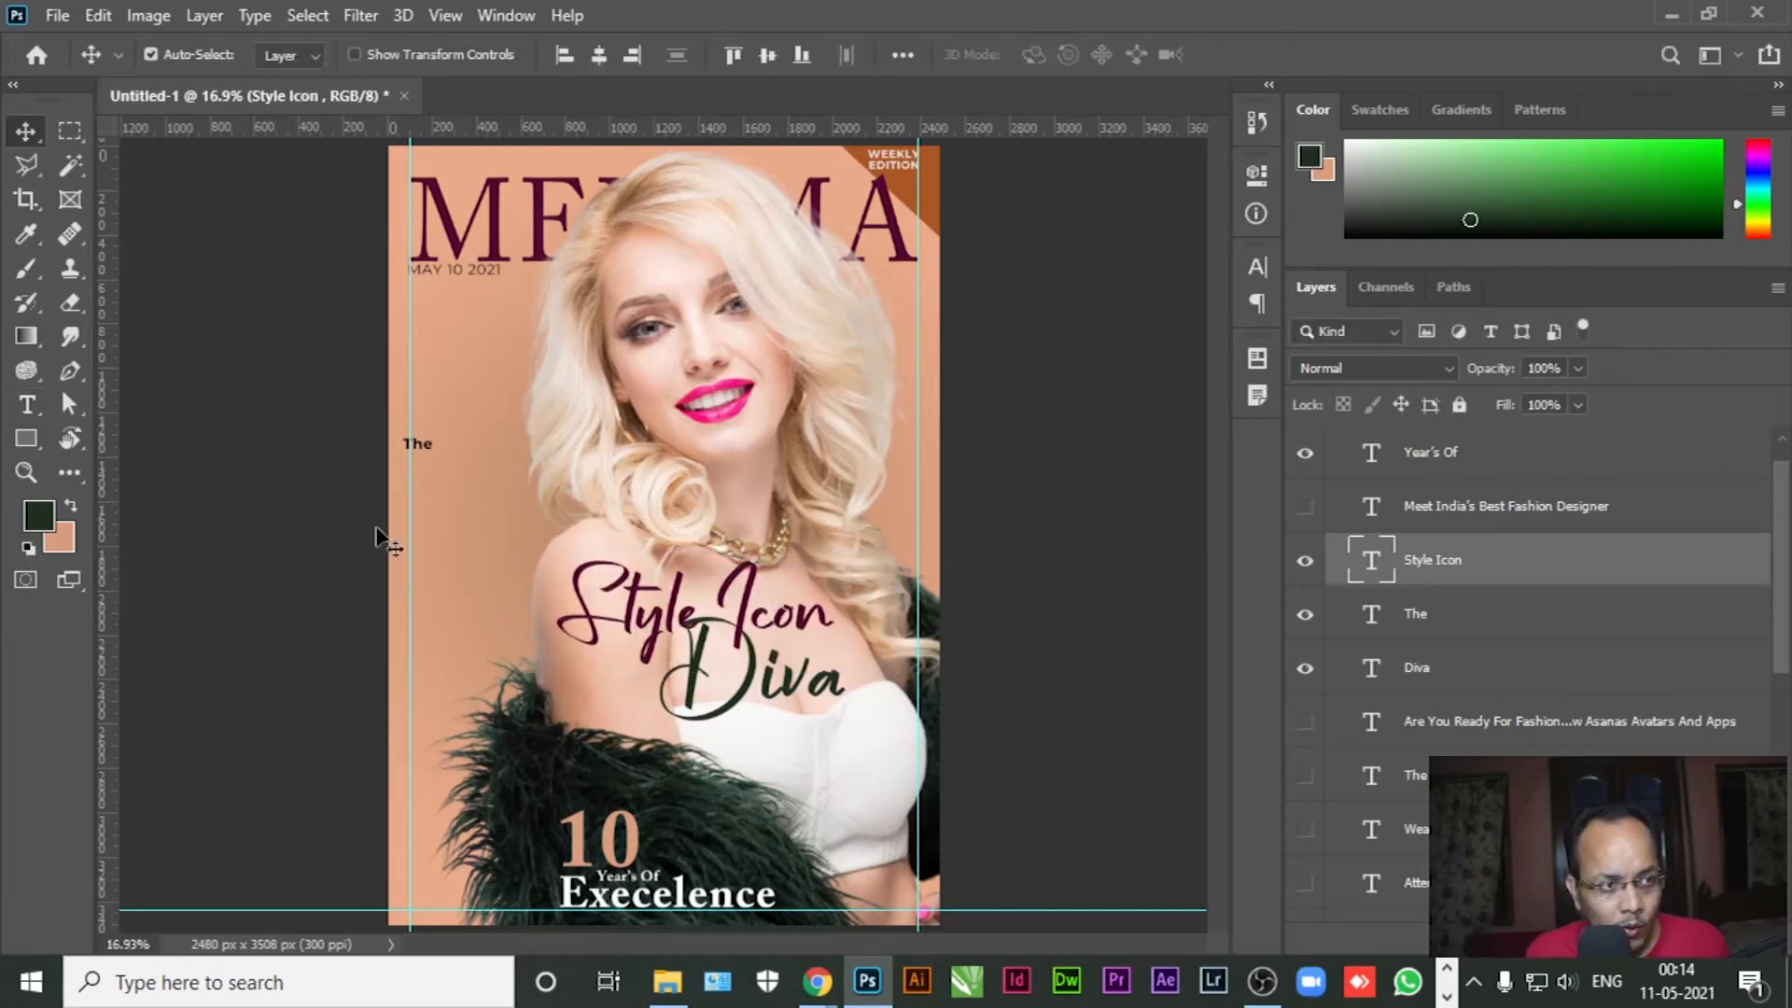
pyautogui.moveTo(650, 624); pyautogui.dragTo(620, 614)
pyautogui.moveTo(758, 677); pyautogui.dragTo(703, 676)
# Enlarge The to 29.76 pt and place it just above Style Icon
pyautogui.press('t')
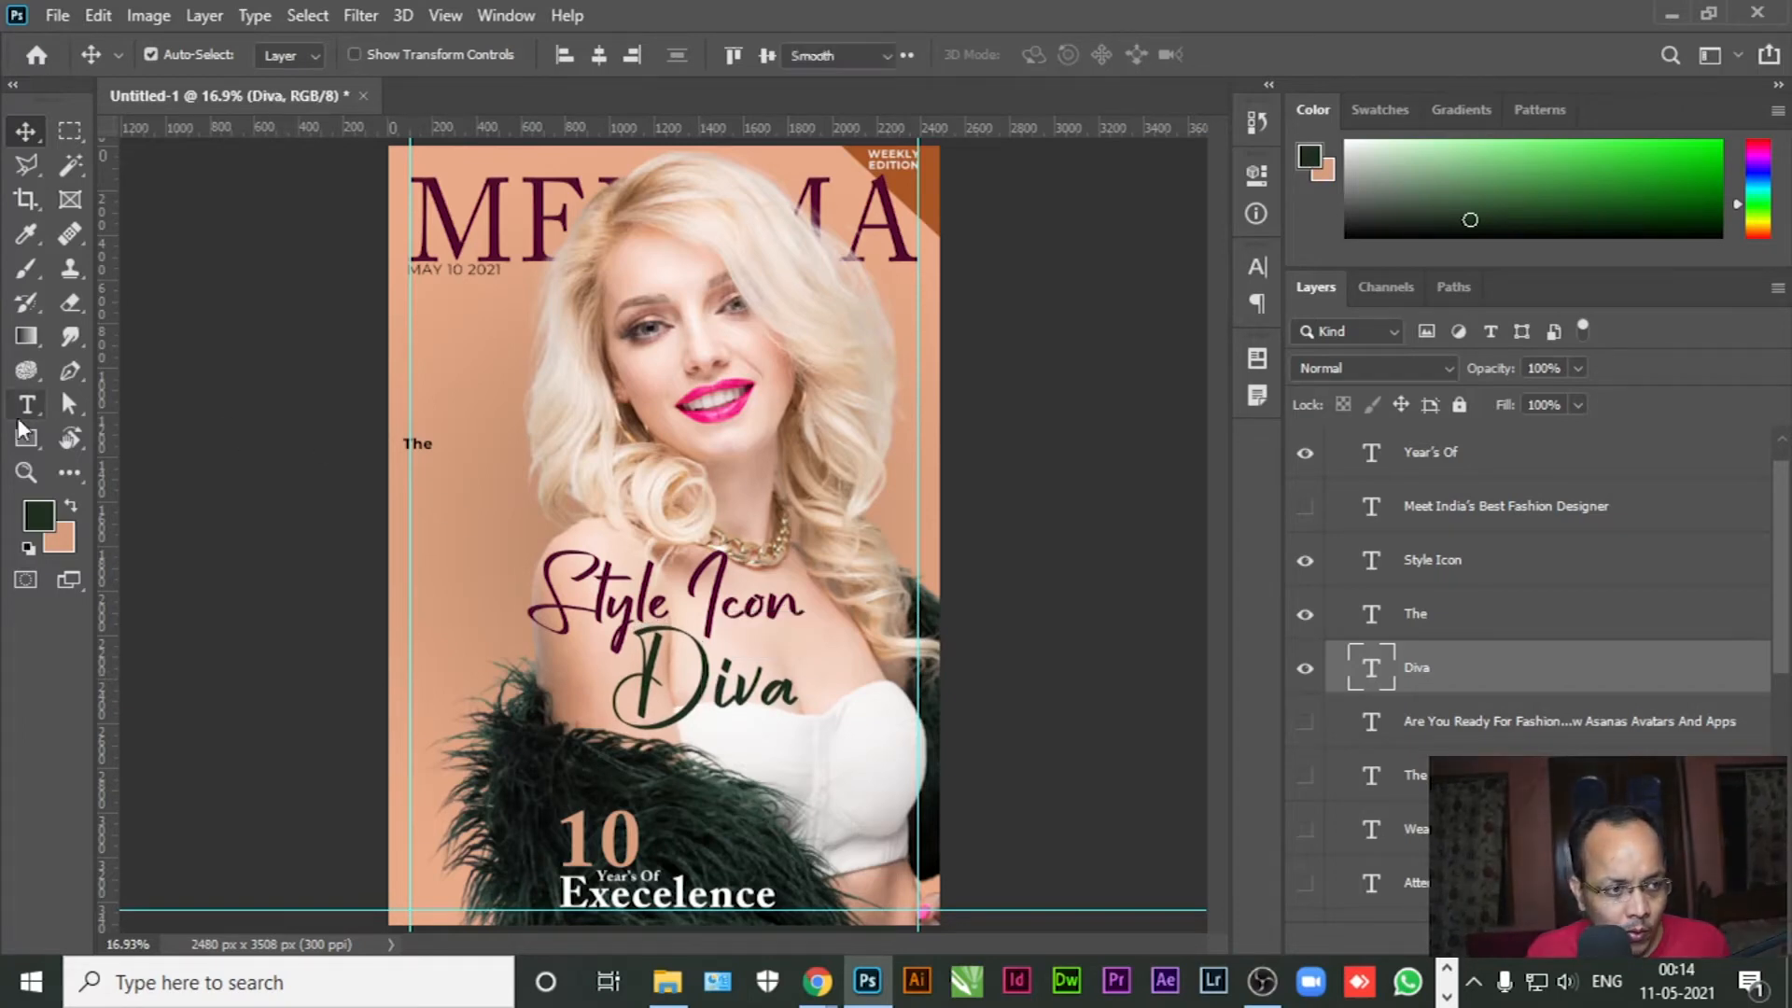
pyautogui.doubleClick(422, 444)
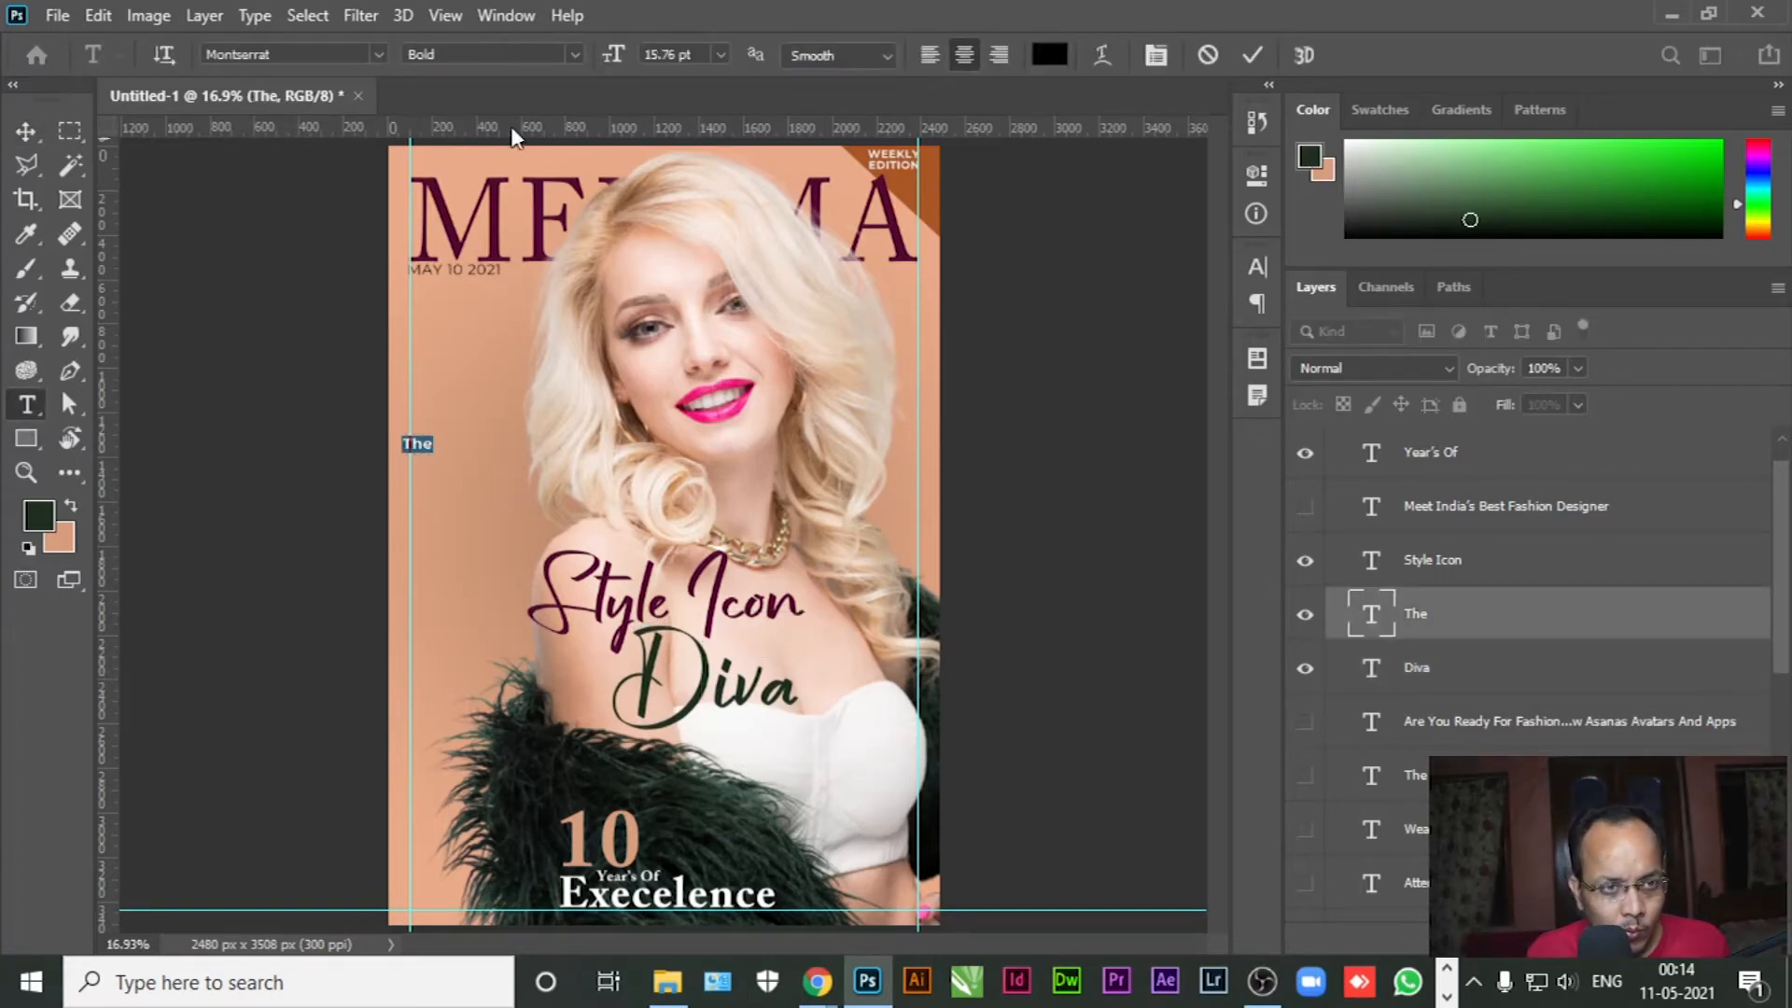
pyautogui.moveTo(615, 58); pyautogui.dragTo(634, 64)
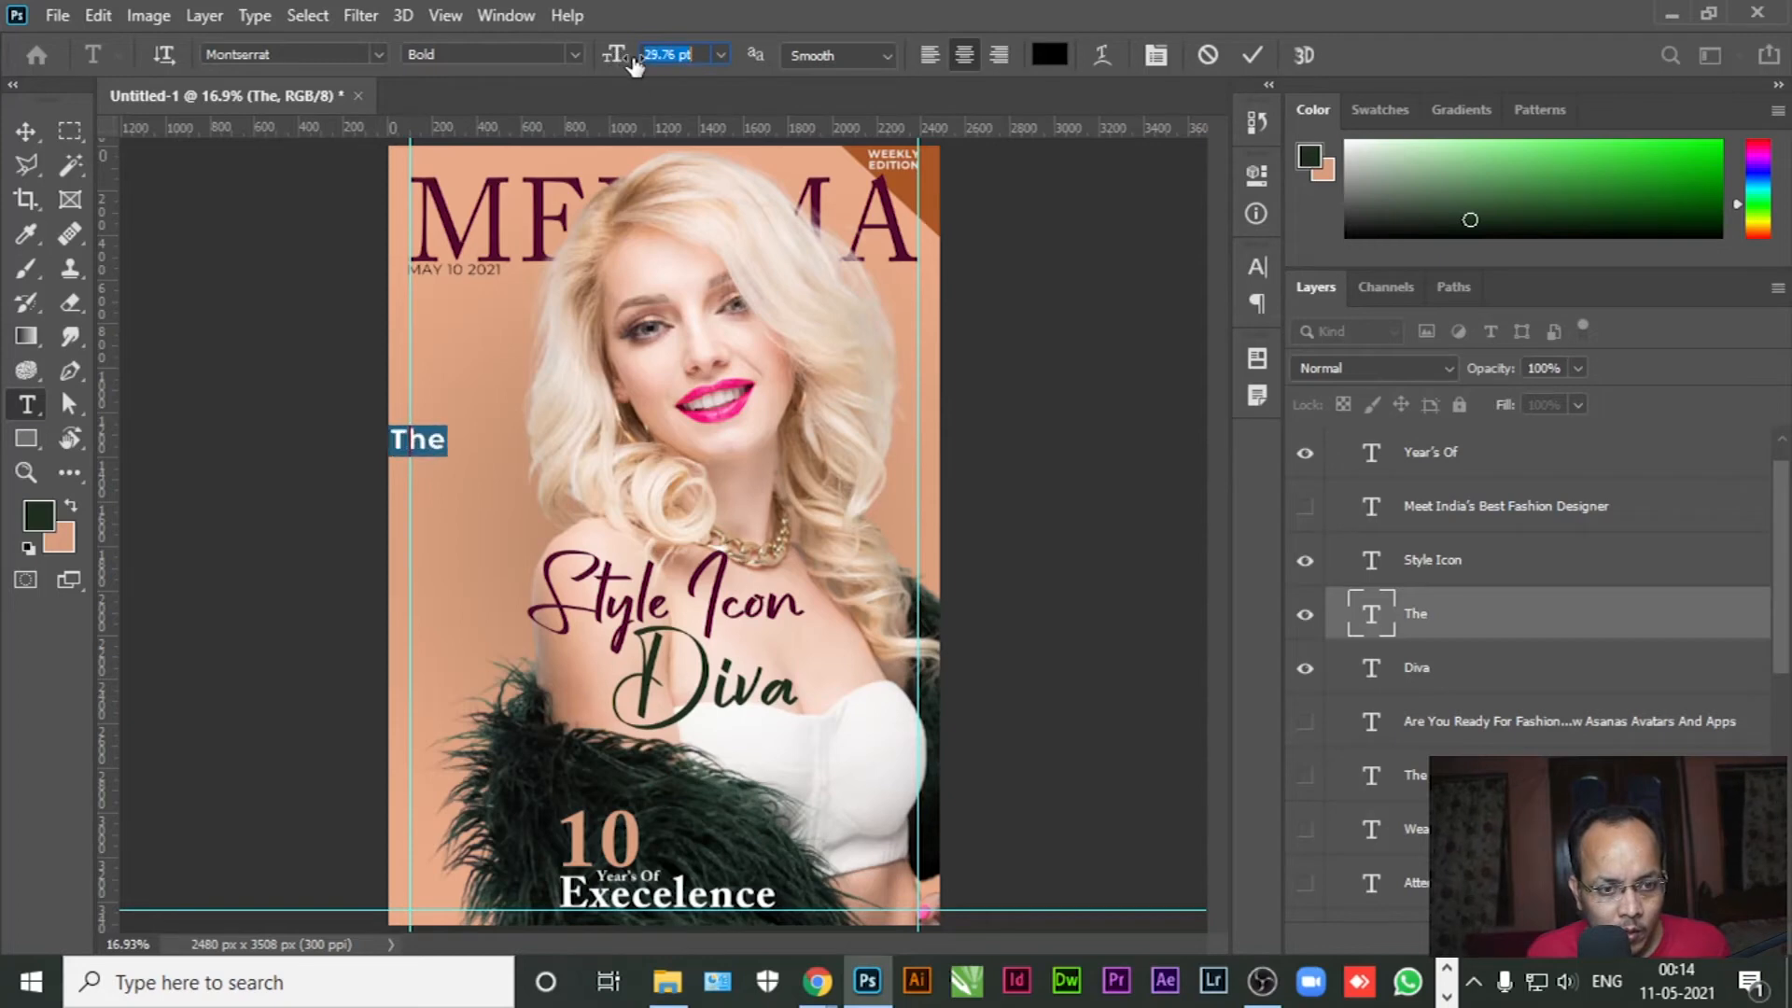
pyautogui.click(26, 131)
pyautogui.moveTo(423, 447); pyautogui.dragTo(639, 562)
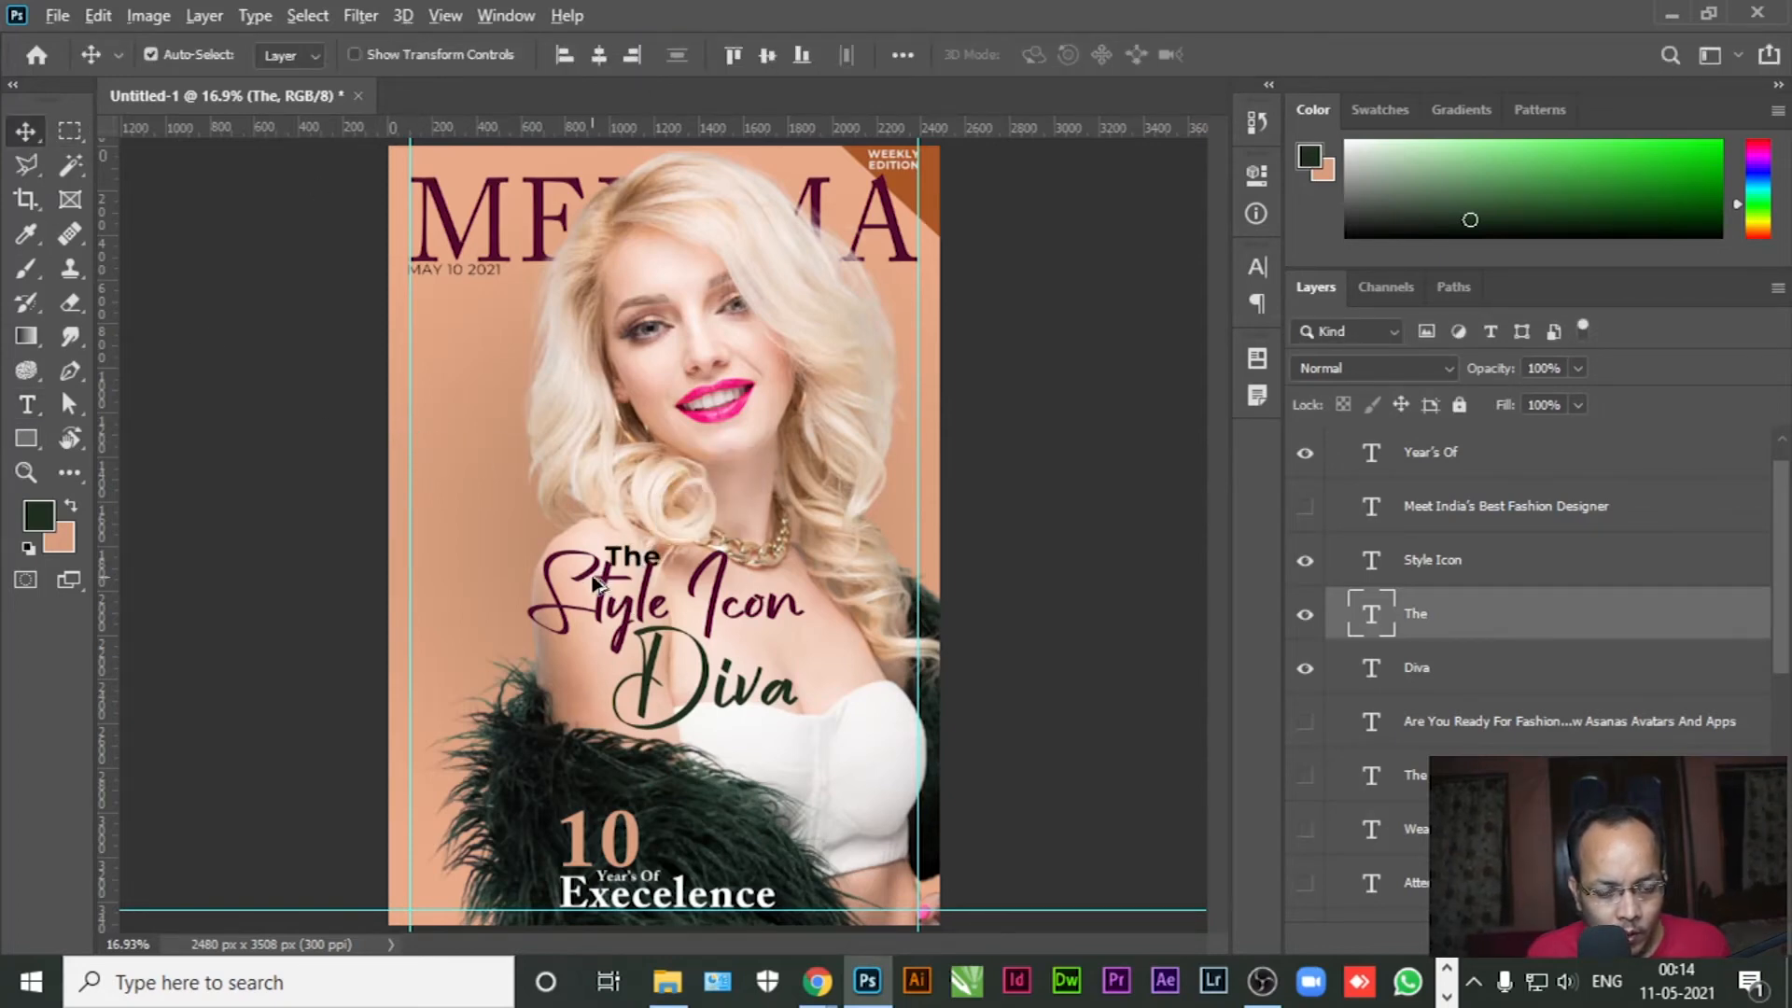
pyautogui.scroll(5, 594, 582)
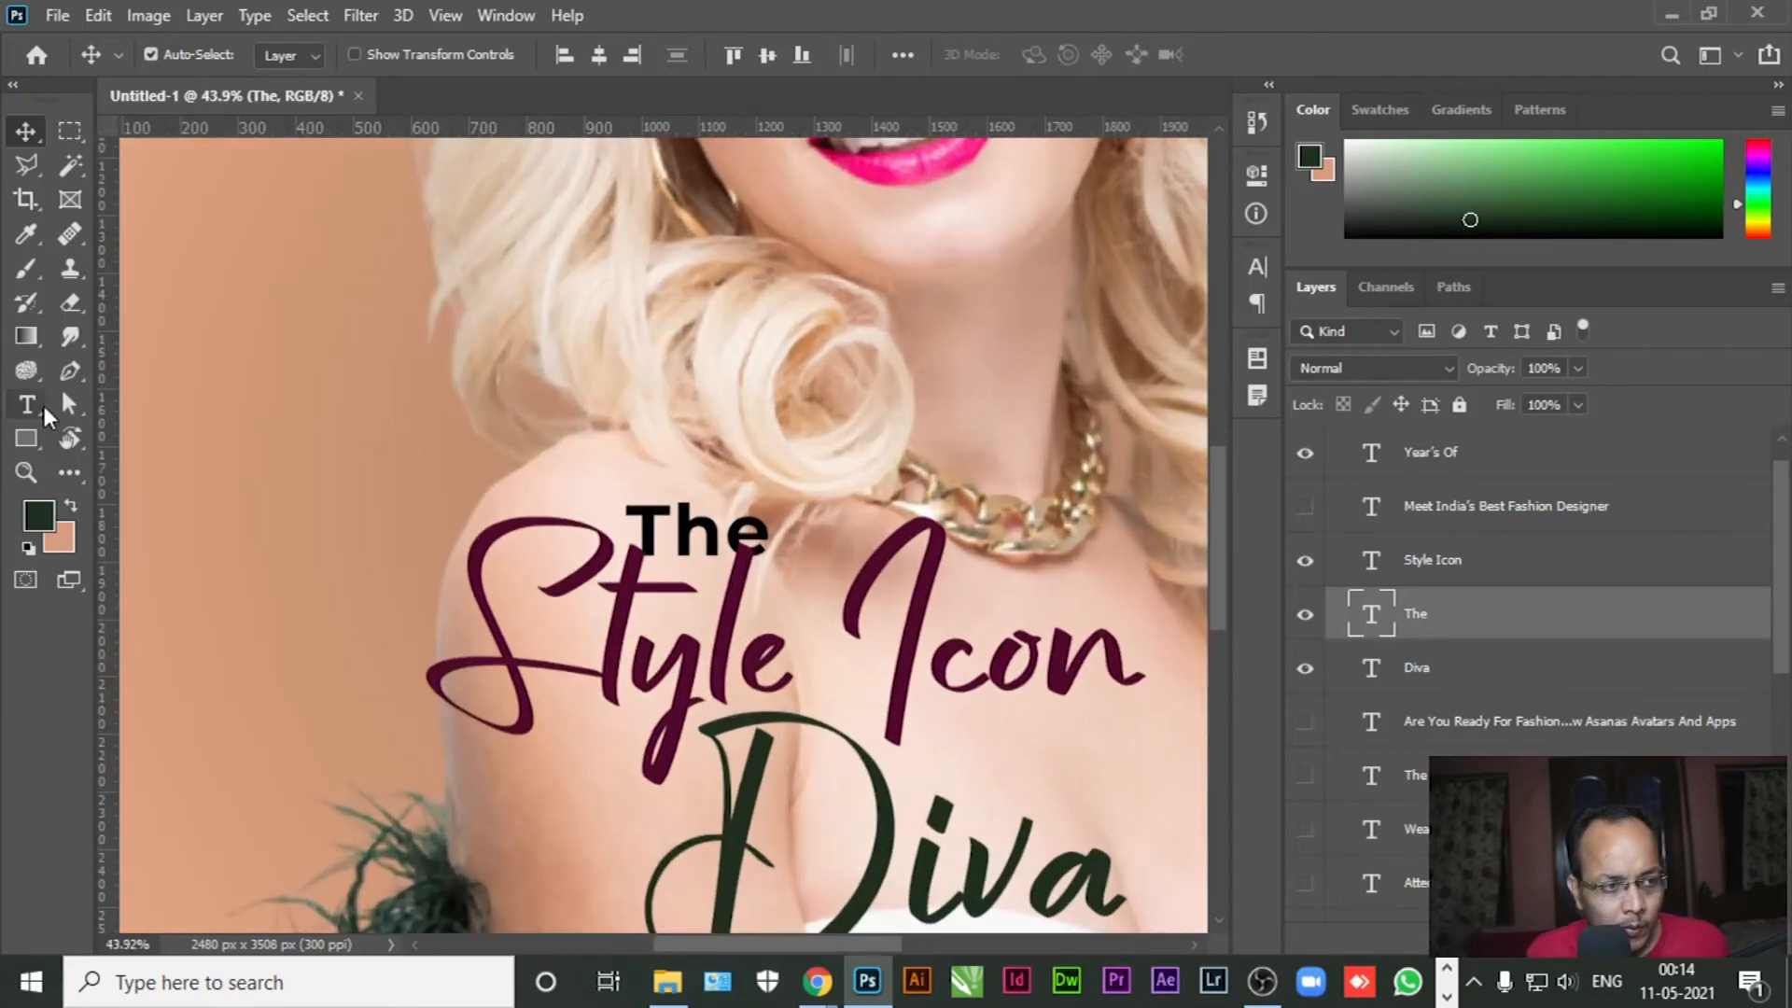
# Reposition The above Style Icon, undoing an accidental move of the title
pyautogui.click(37, 407)
pyautogui.click(706, 509)
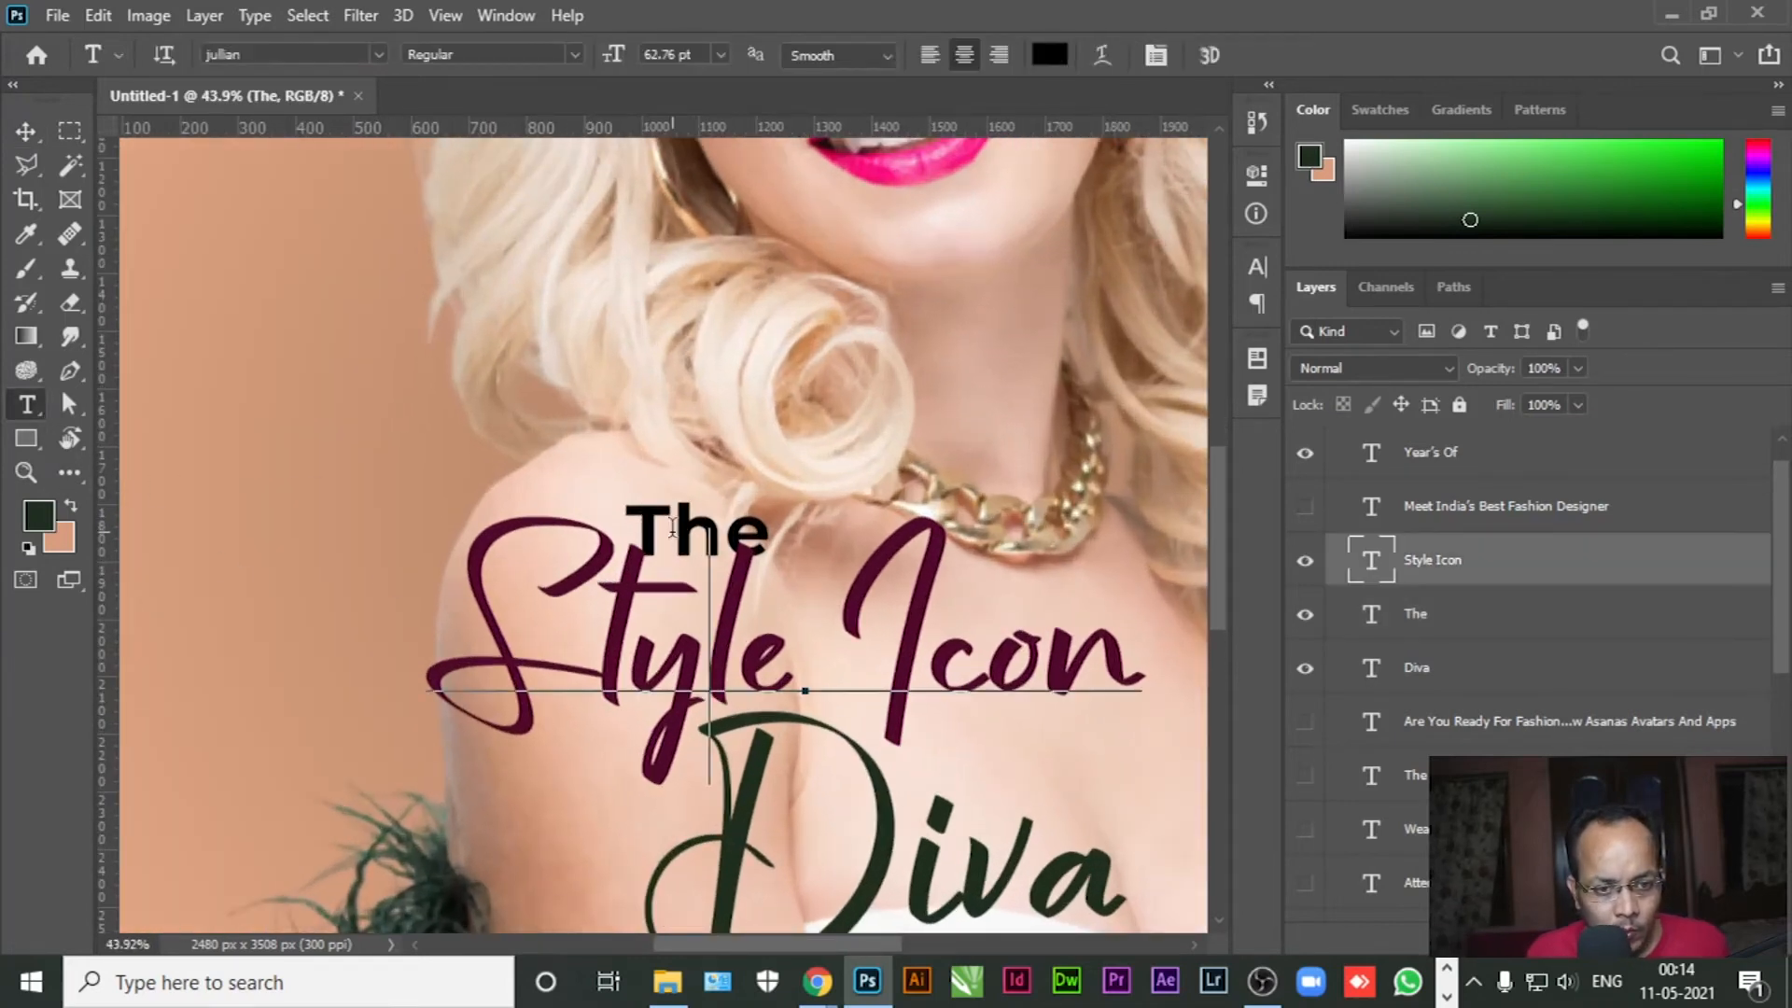
pyautogui.hotkey('ctrl', 'a')
pyautogui.click(26, 132)
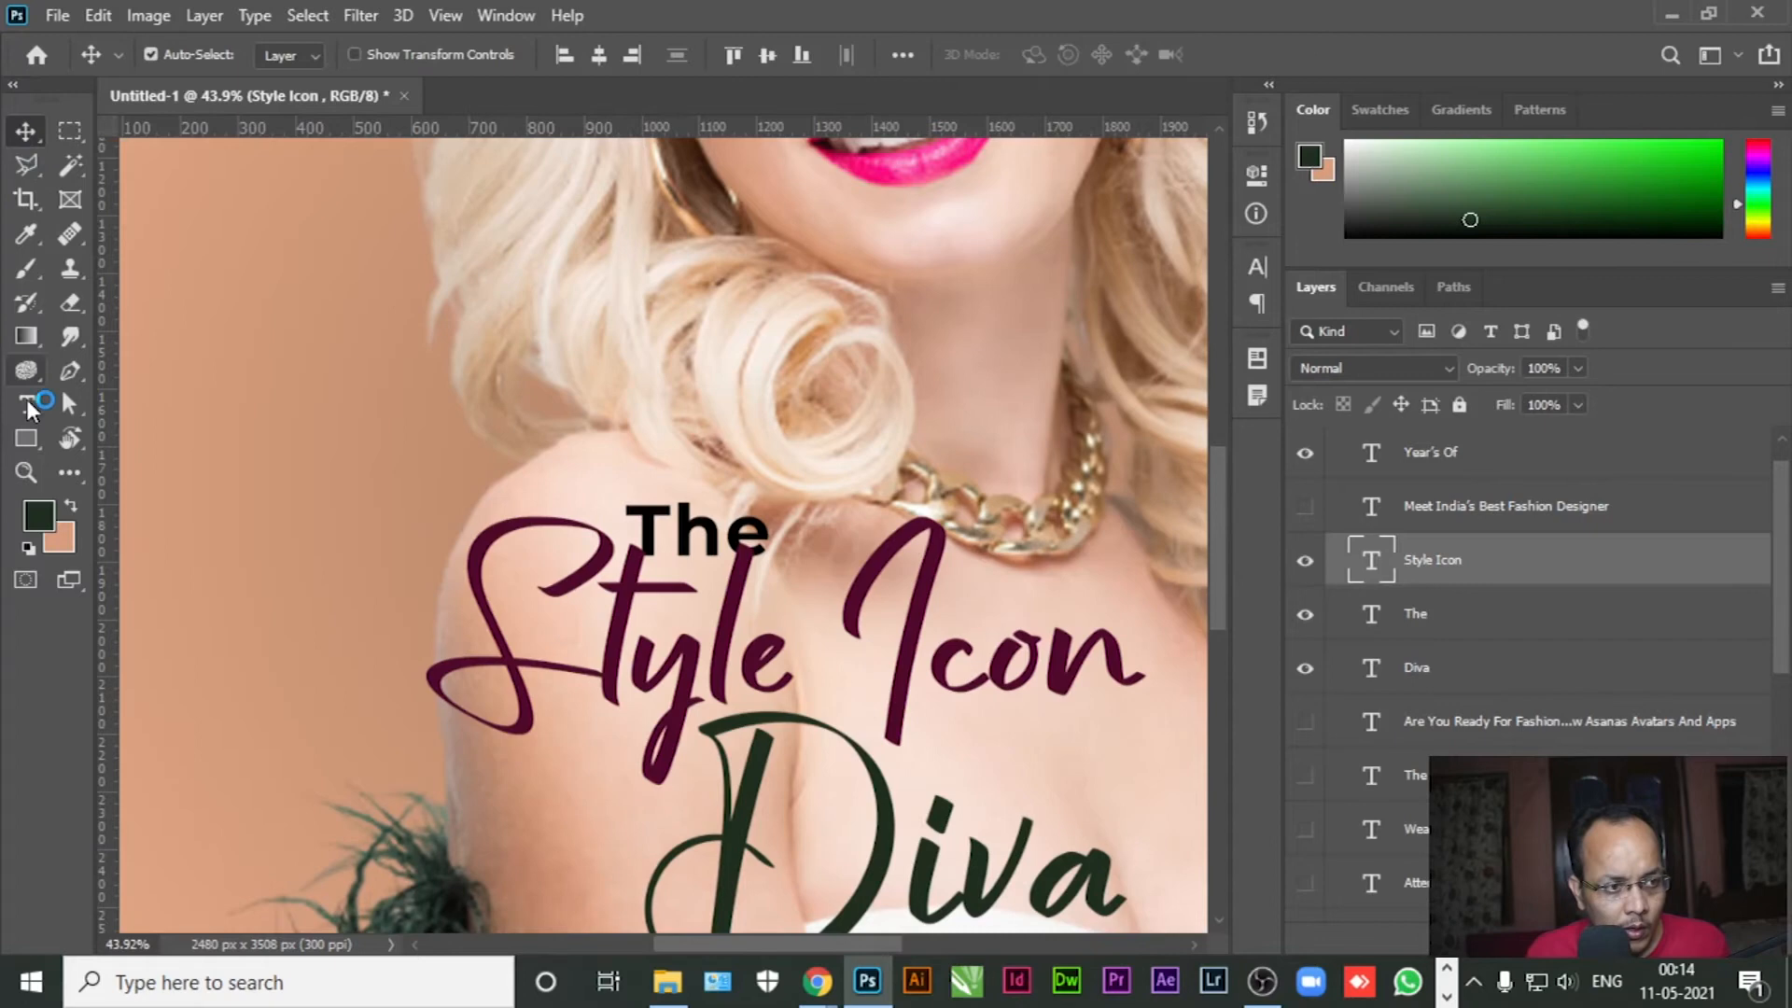
pyautogui.click(27, 404)
pyautogui.click(26, 132)
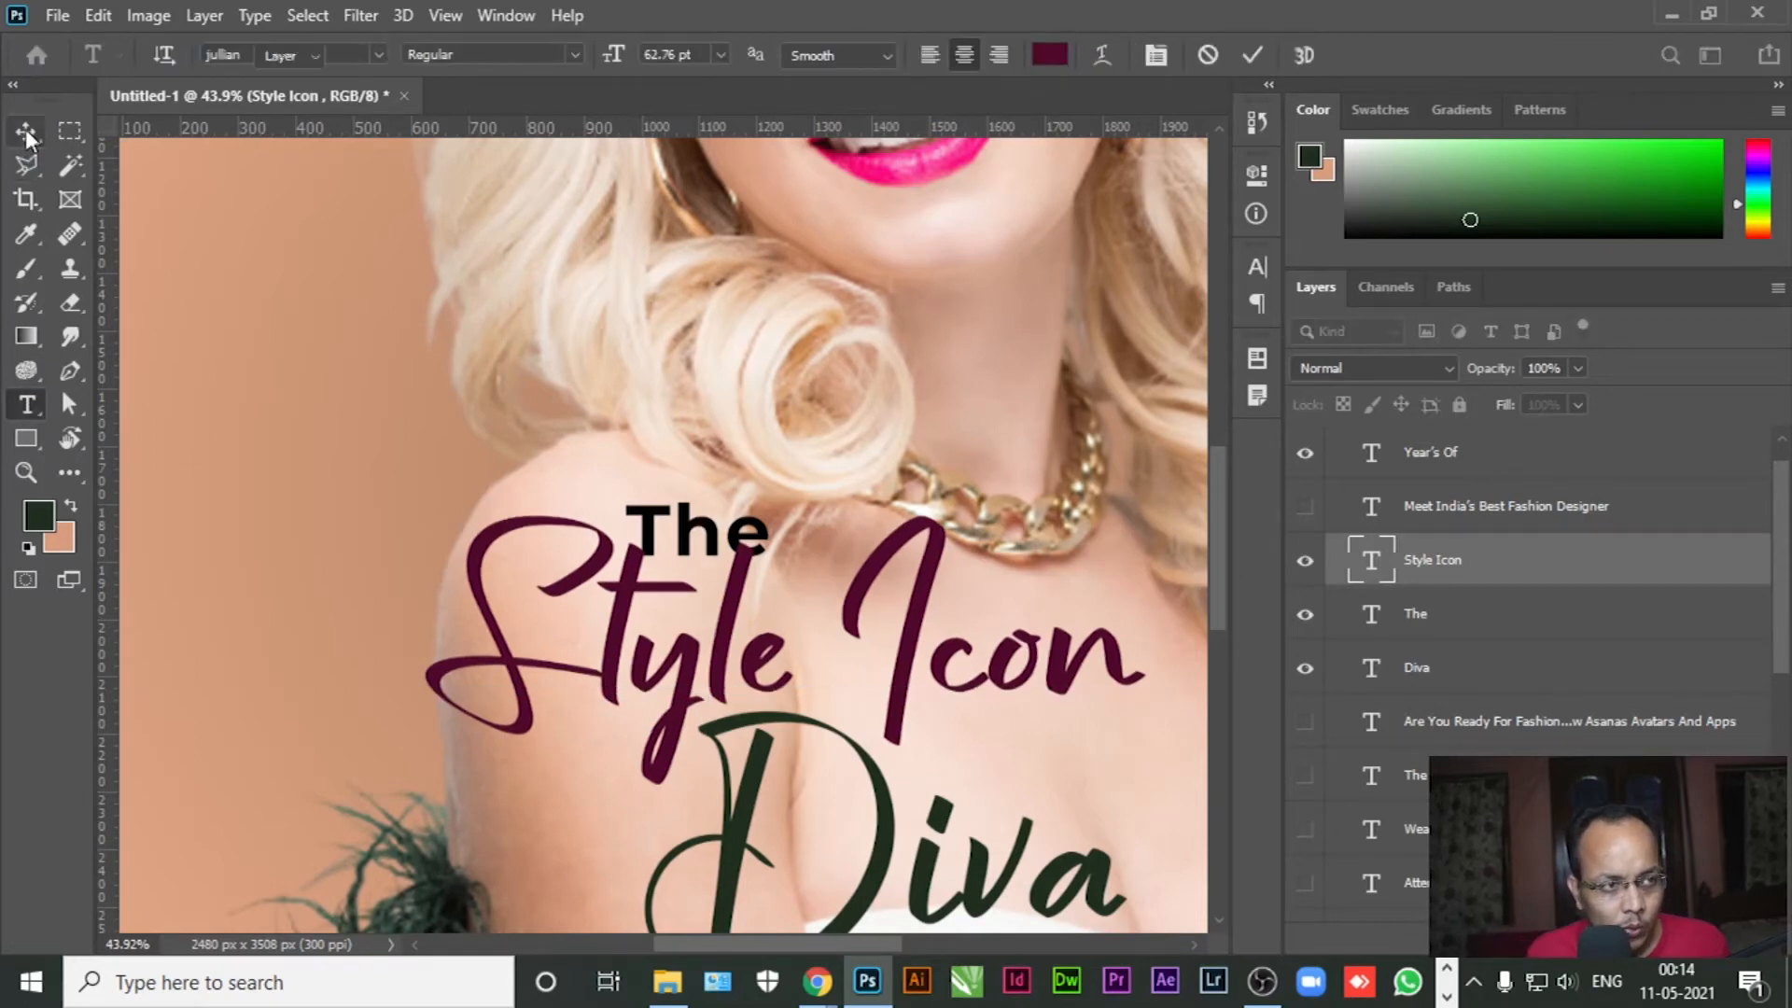
pyautogui.moveTo(711, 525); pyautogui.dragTo(664, 479)
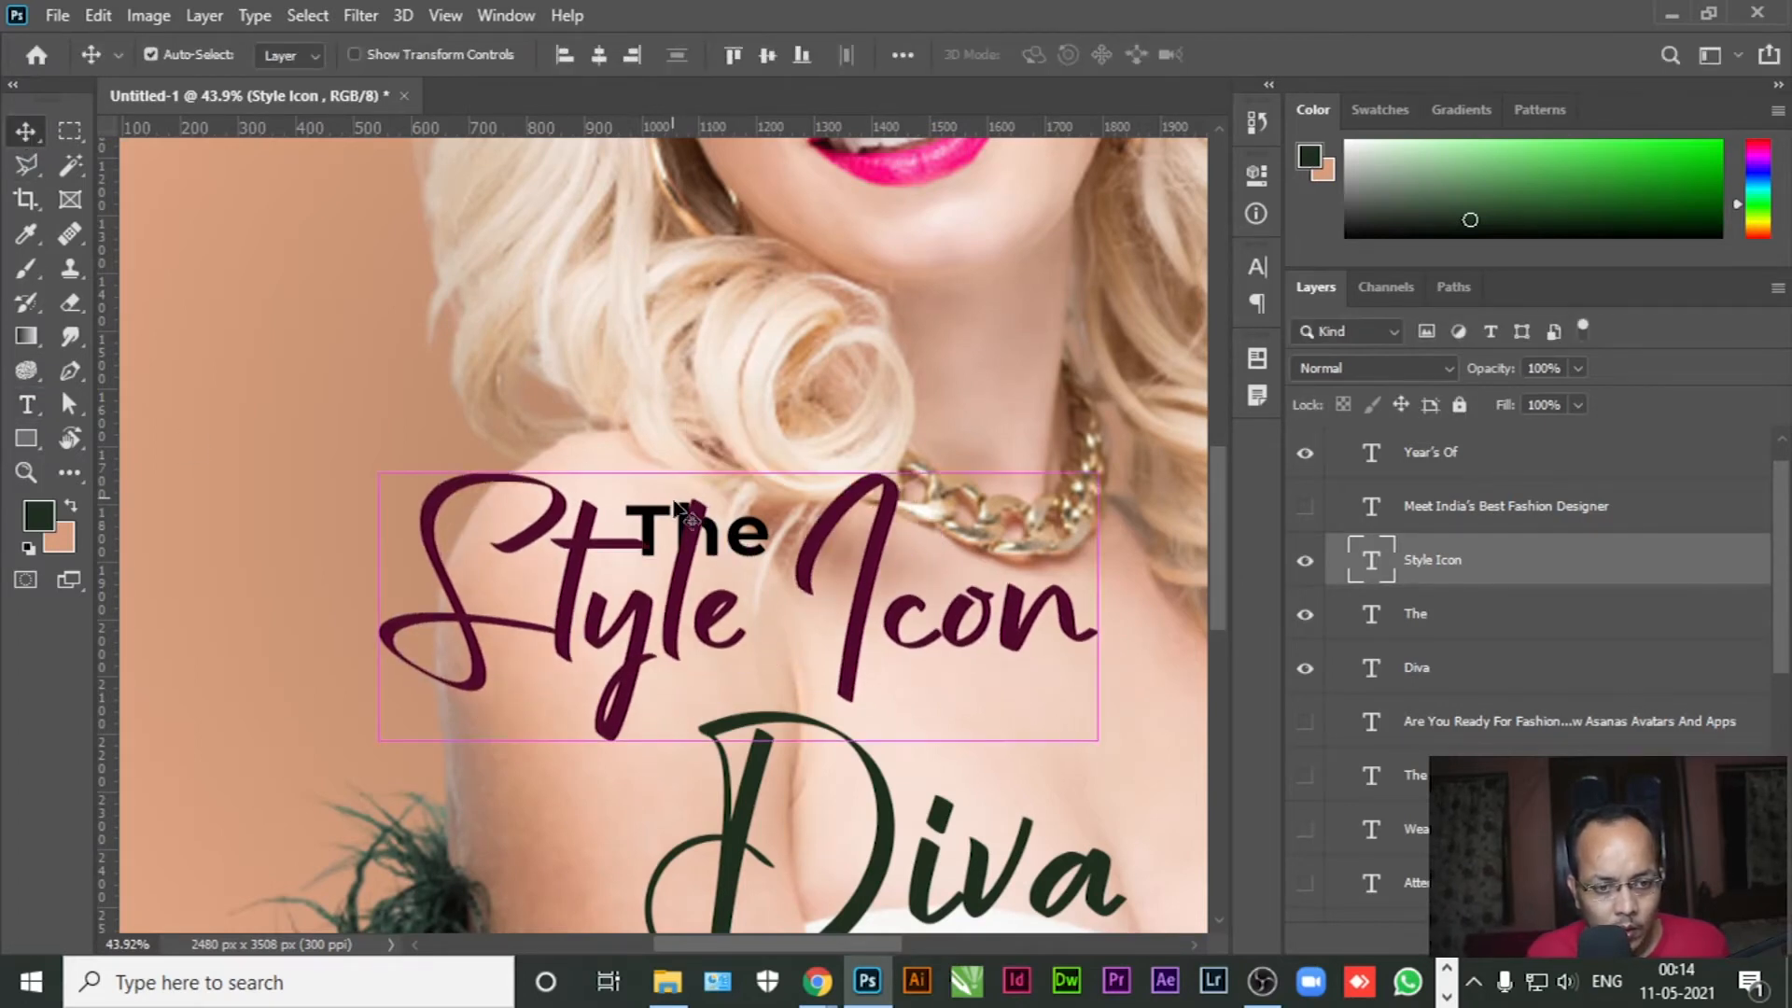
pyautogui.hotkey('ctrl', 'z')
pyautogui.click(683, 515)
pyautogui.moveTo(695, 534); pyautogui.dragTo(725, 563)
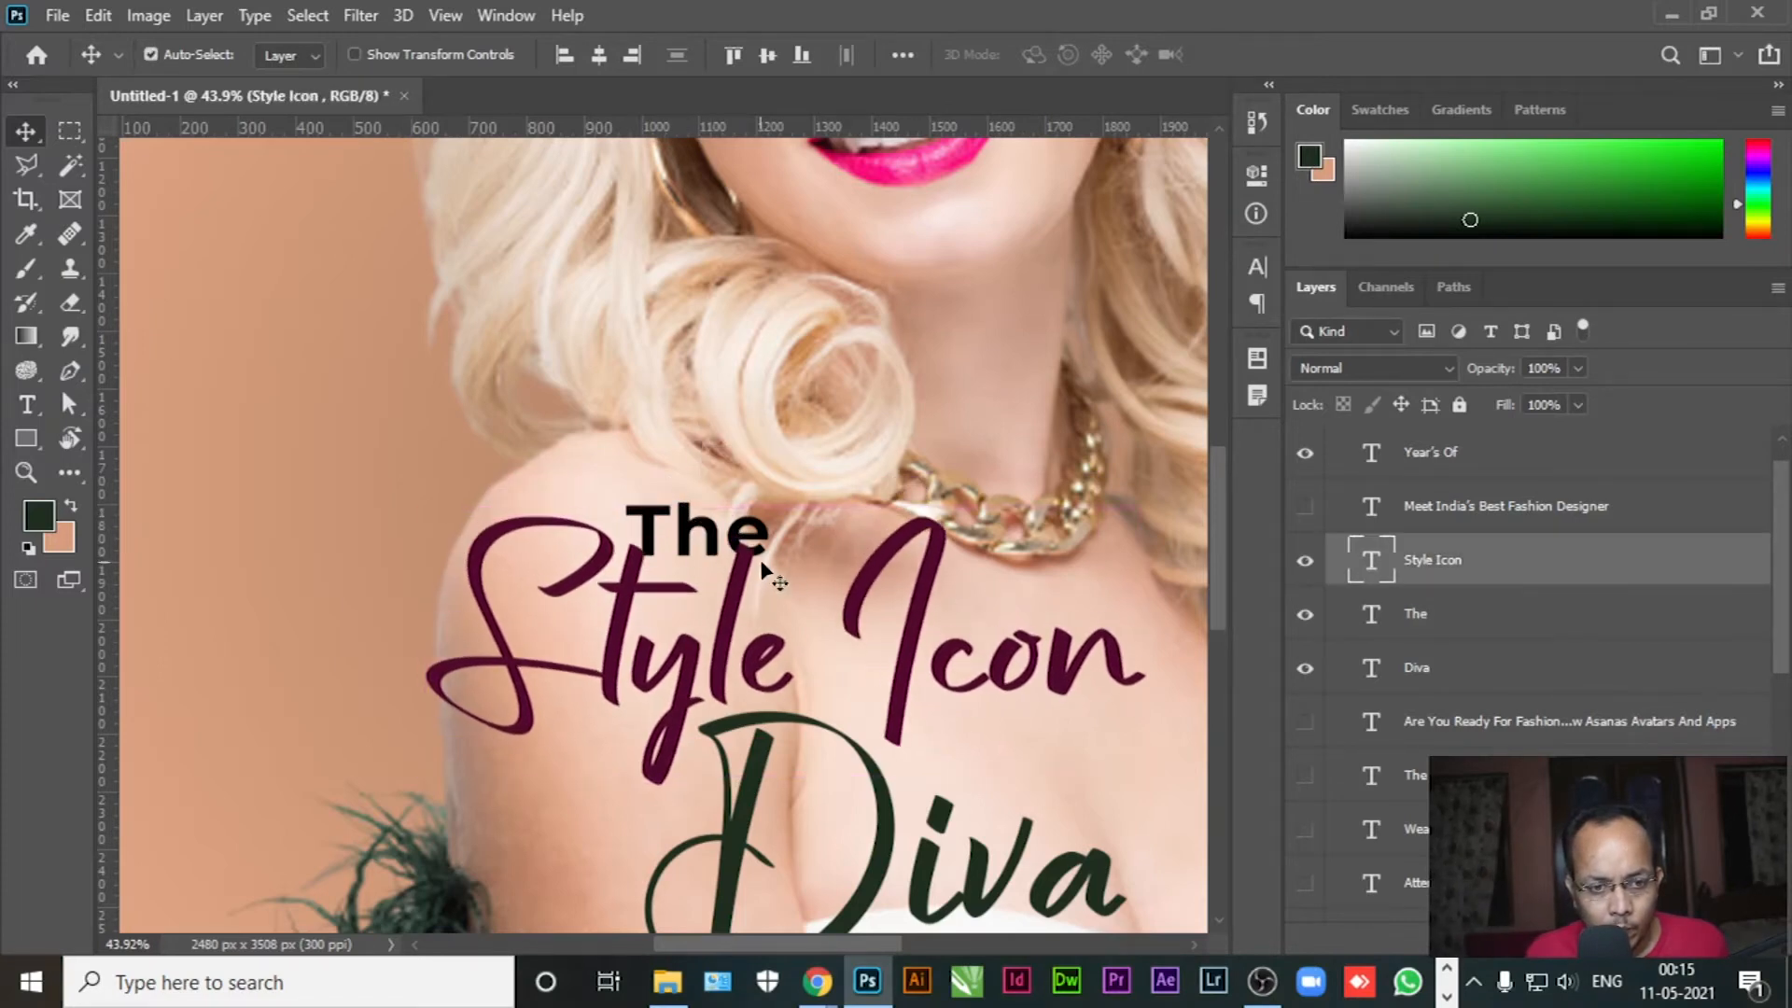
pyautogui.click(1462, 619)
pyautogui.hotkey('shift', 'Up')
pyautogui.hotkey('shift', 'Up')
pyautogui.hotkey('shift', 'Up')
pyautogui.hotkey('shift', 'Up')
pyautogui.hotkey('shift', 'Up')
pyautogui.hotkey('shift', 'Up')
pyautogui.hotkey('shift', 'Up')
pyautogui.hotkey('shift', 'Up')
pyautogui.hotkey('shift', 'Up')
pyautogui.hotkey('shift', 'Up')
pyautogui.hotkey('shift', 'Up')
pyautogui.hotkey('shift', 'Up')
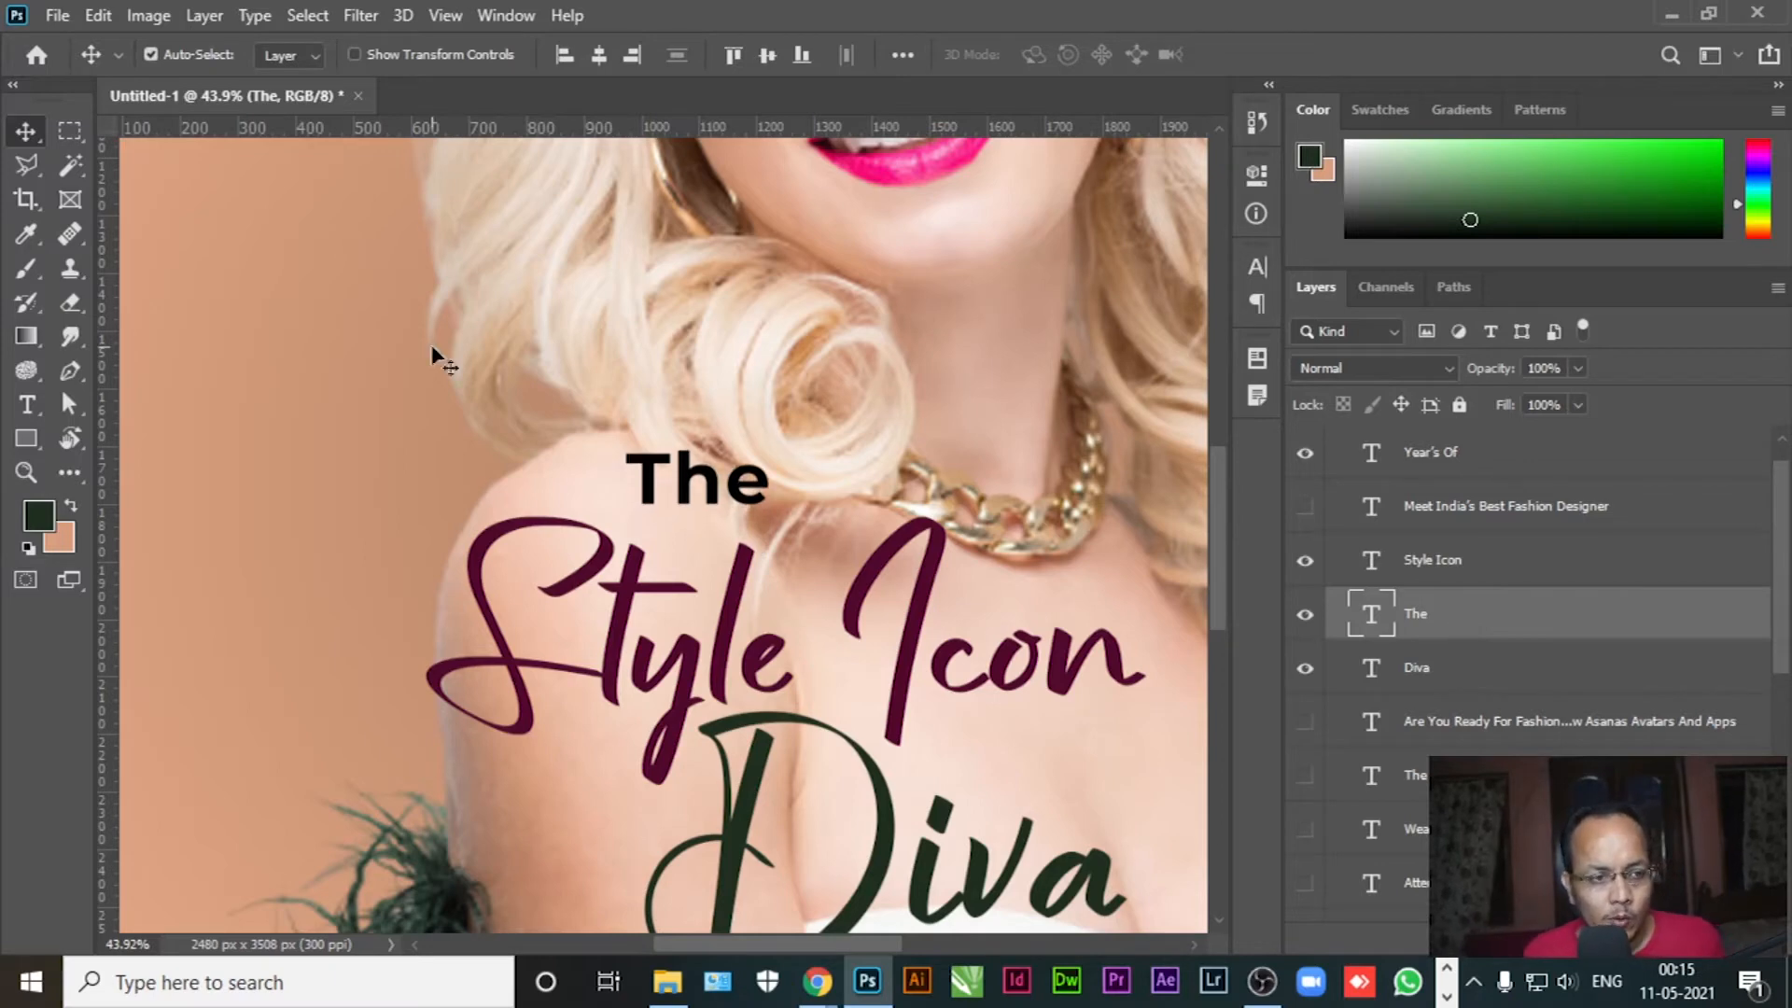
# Set The to Regular weight at 21.76 pt and move it down-left, discarding a trial rotation
pyautogui.click(26, 404)
pyautogui.click(702, 478)
pyautogui.hotkey('ctrl', 'a')
pyautogui.click(571, 58)
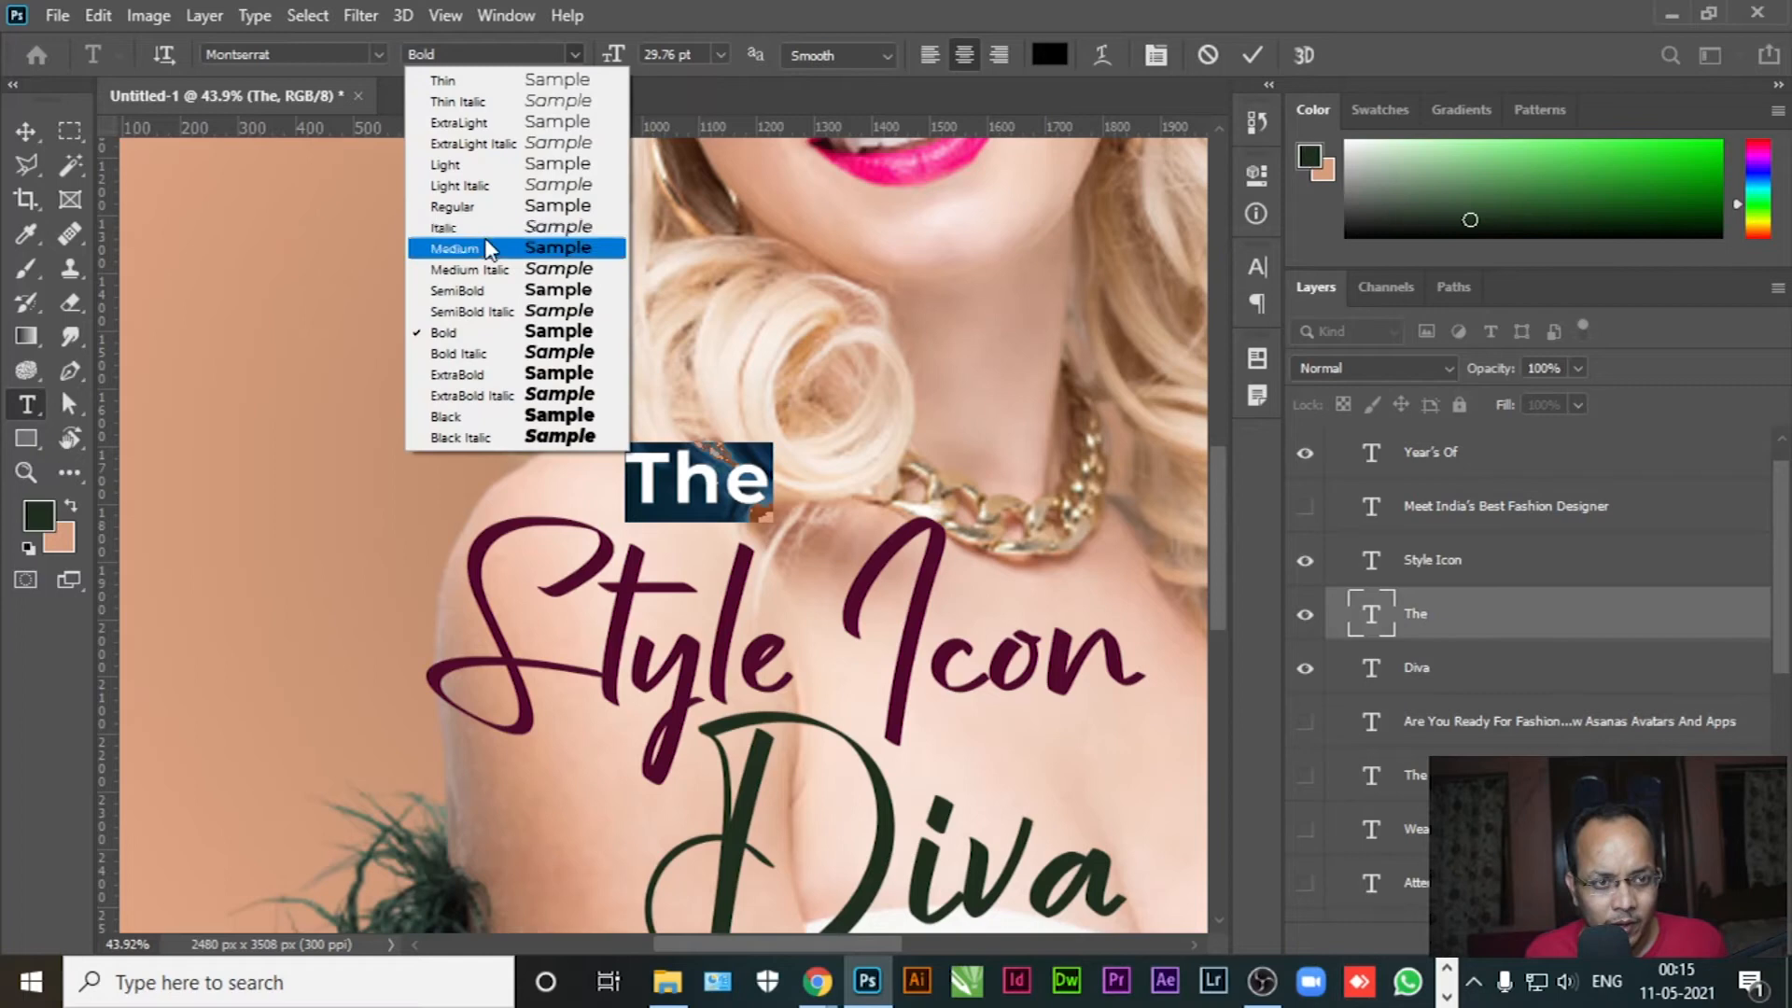
pyautogui.click(466, 210)
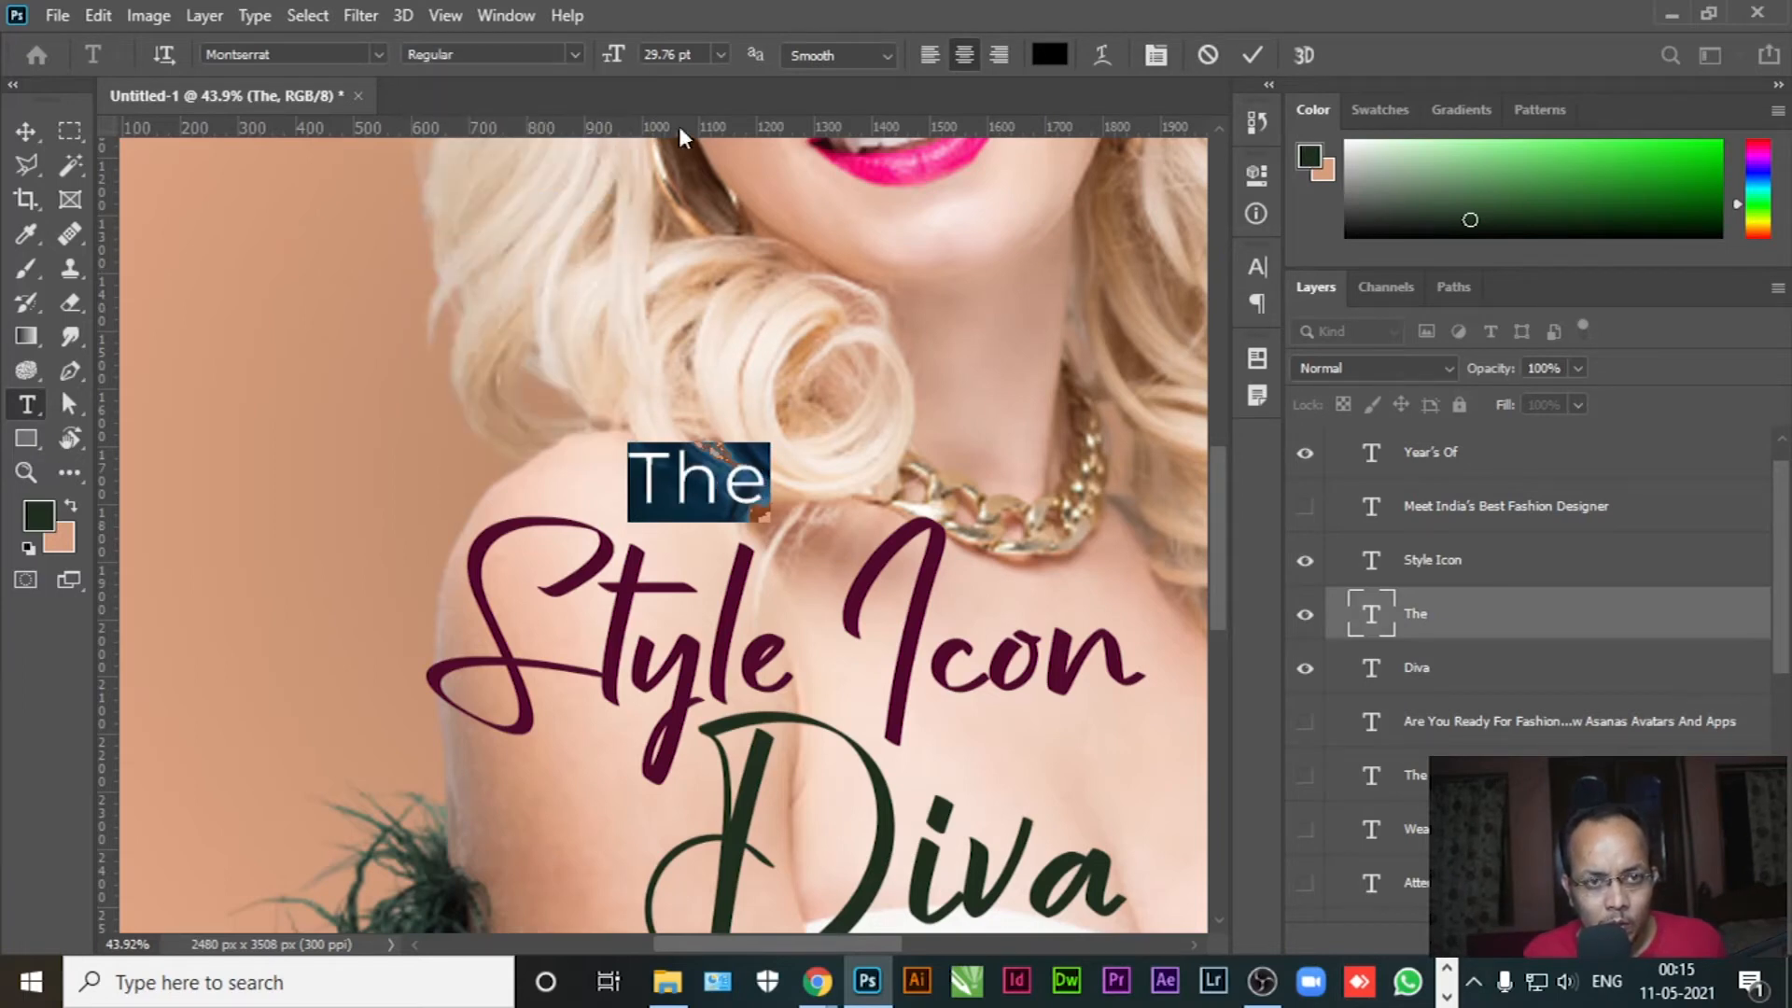
pyautogui.moveTo(614, 56); pyautogui.dragTo(607, 58)
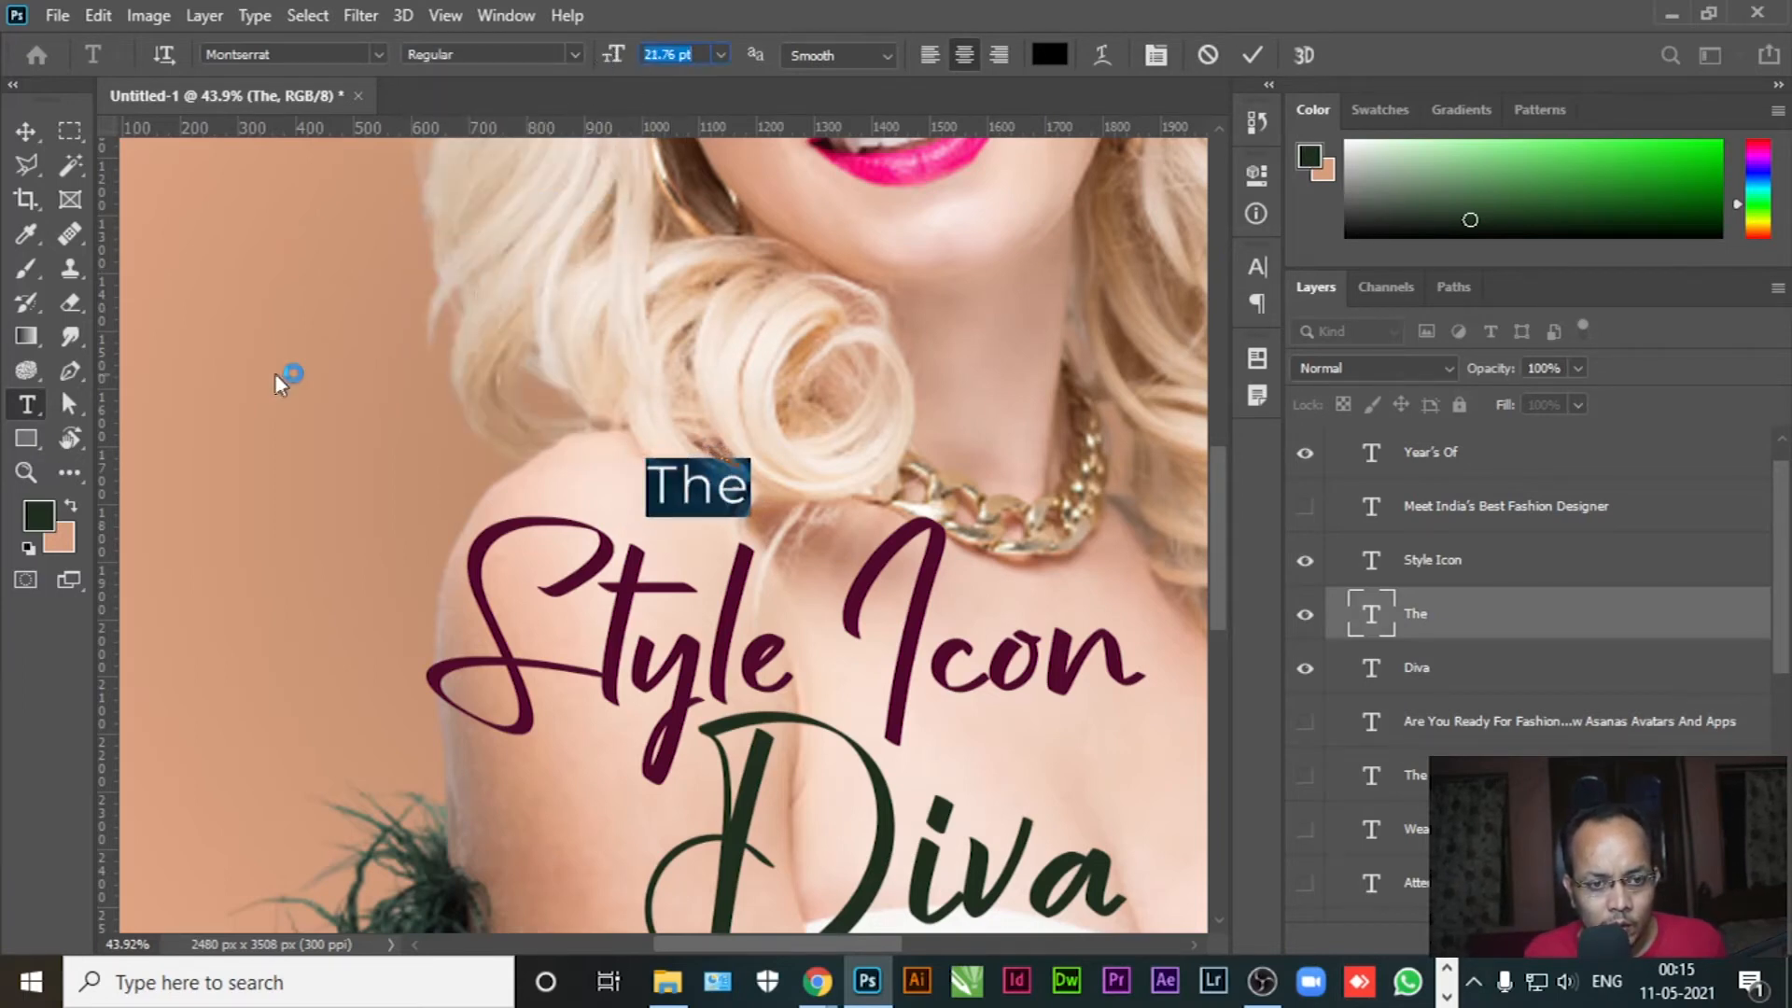
pyautogui.click(26, 130)
pyautogui.moveTo(710, 499); pyautogui.dragTo(695, 565)
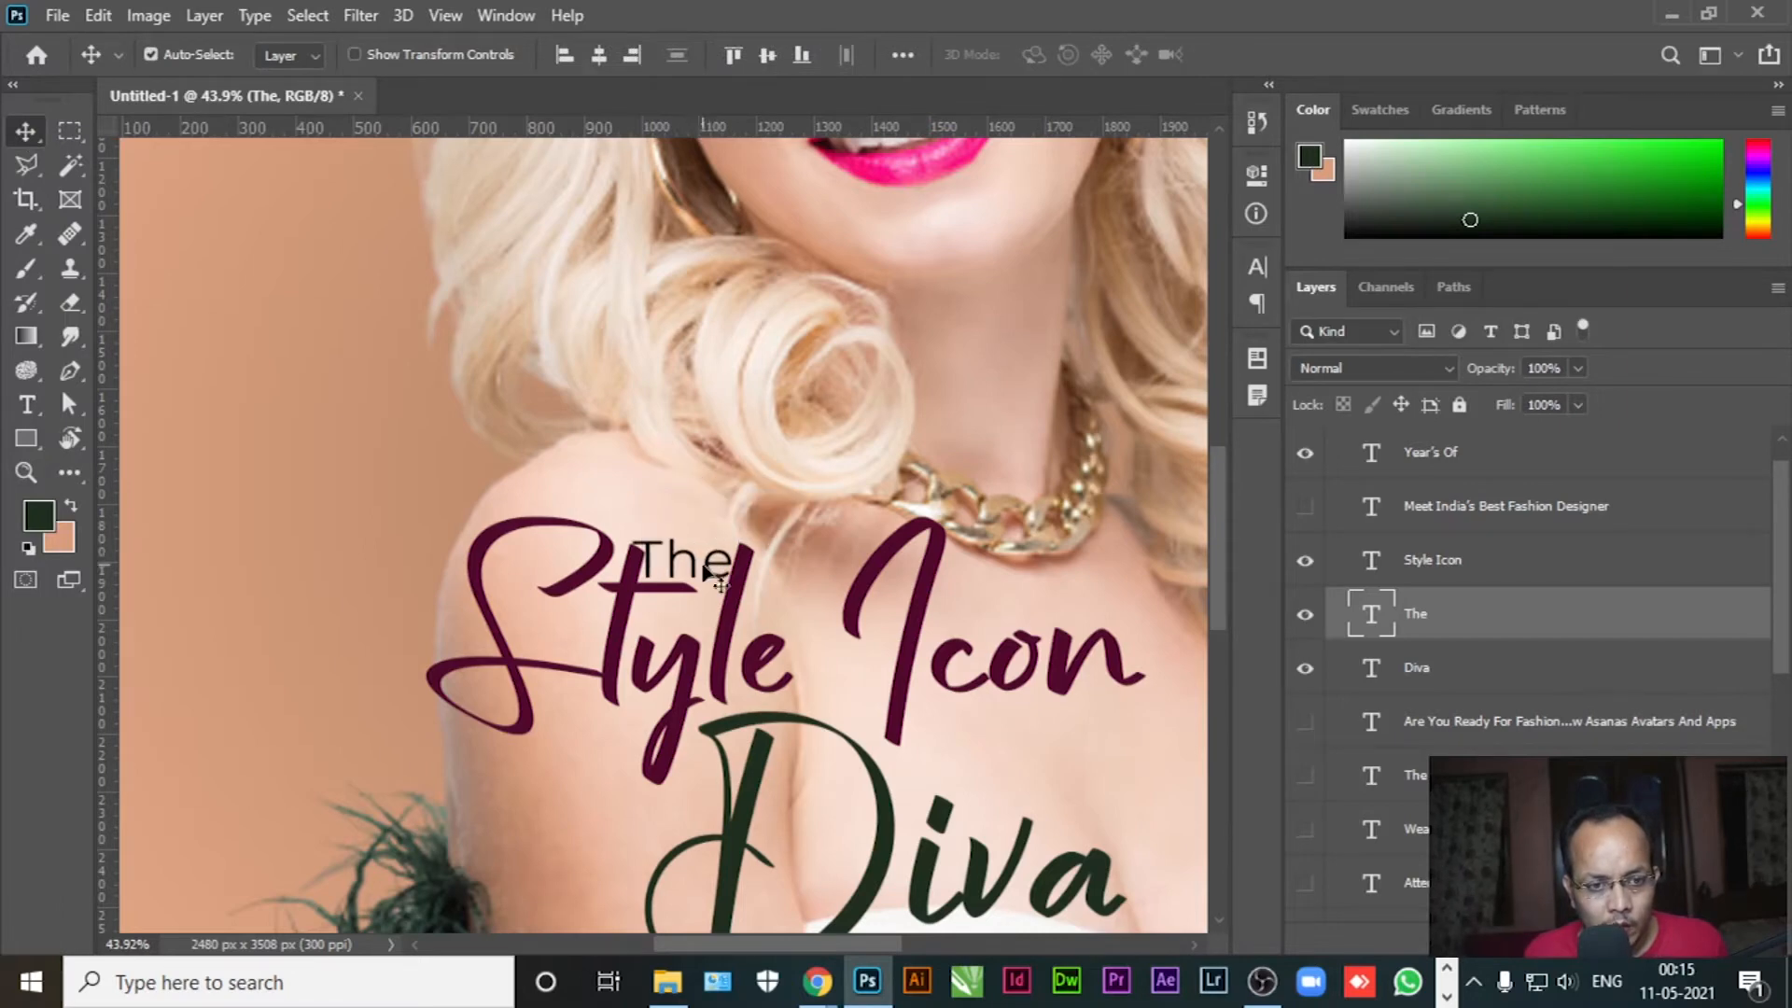
pyautogui.hotkey('ctrl', 't')
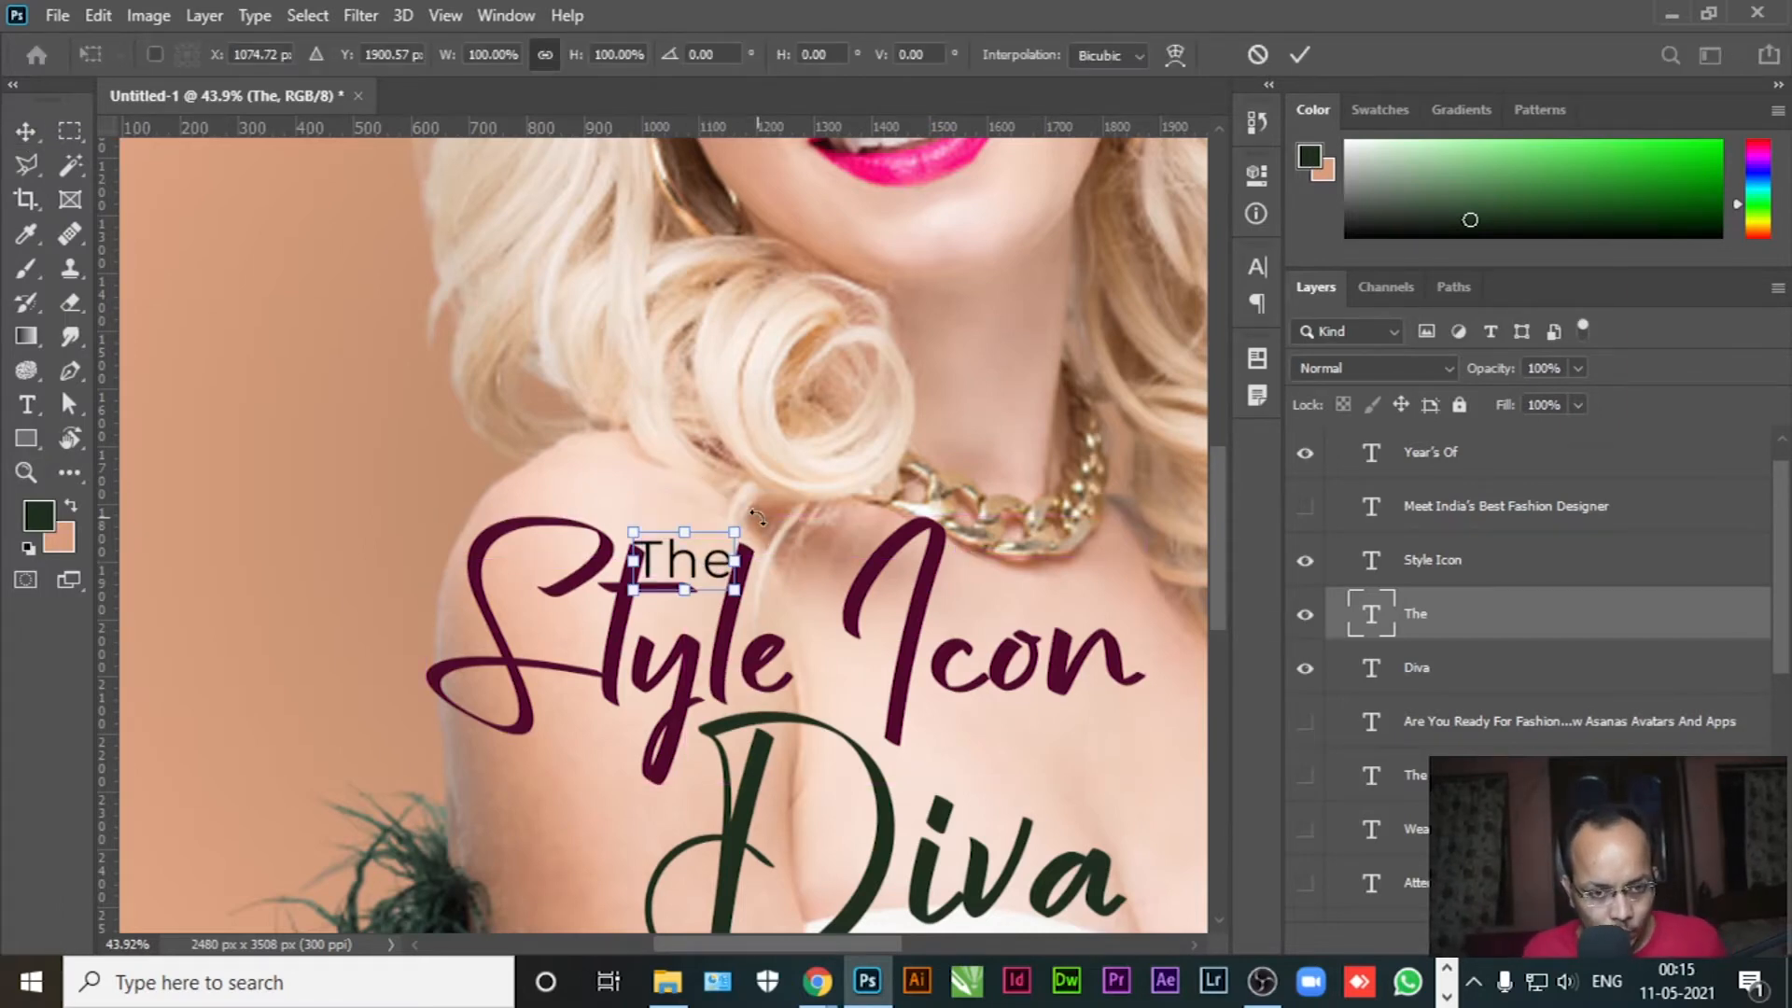
pyautogui.moveTo(761, 520); pyautogui.dragTo(748, 555)
pyautogui.hotkey('ctrl', 'z')
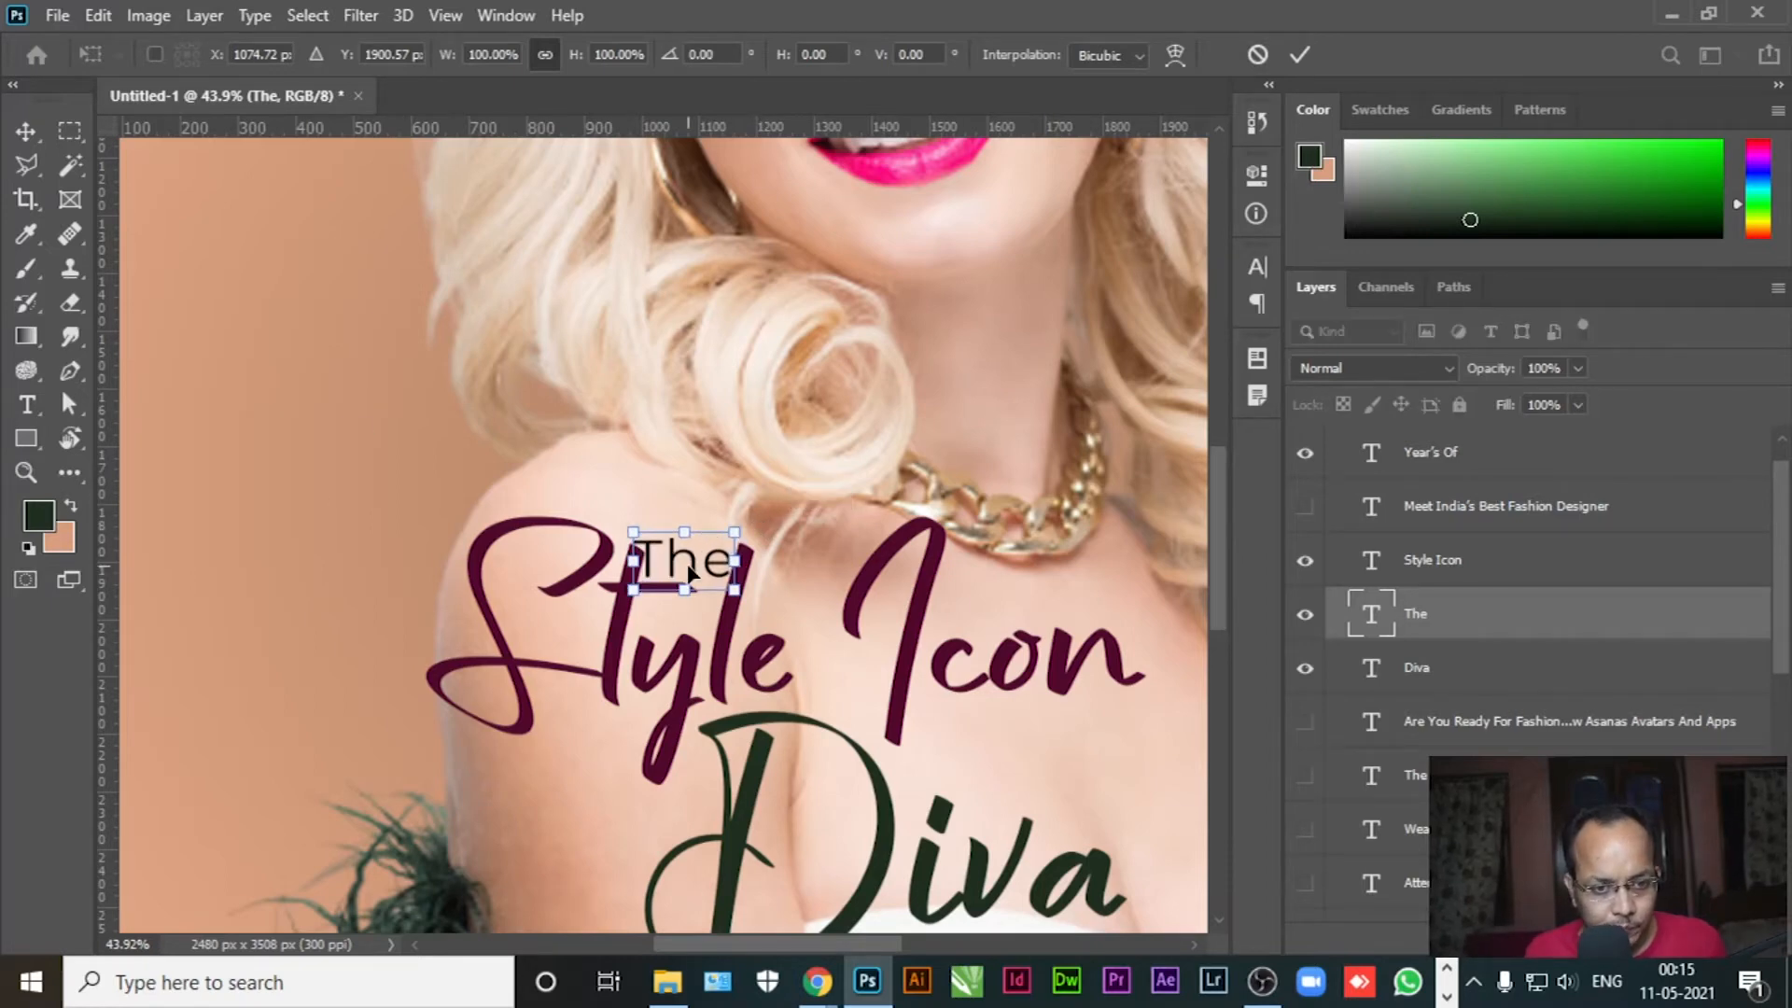
pyautogui.press('Return')
# Make The Montserrat Italic and show the Style Icon title again
pyautogui.press('t')
pyautogui.click(680, 562)
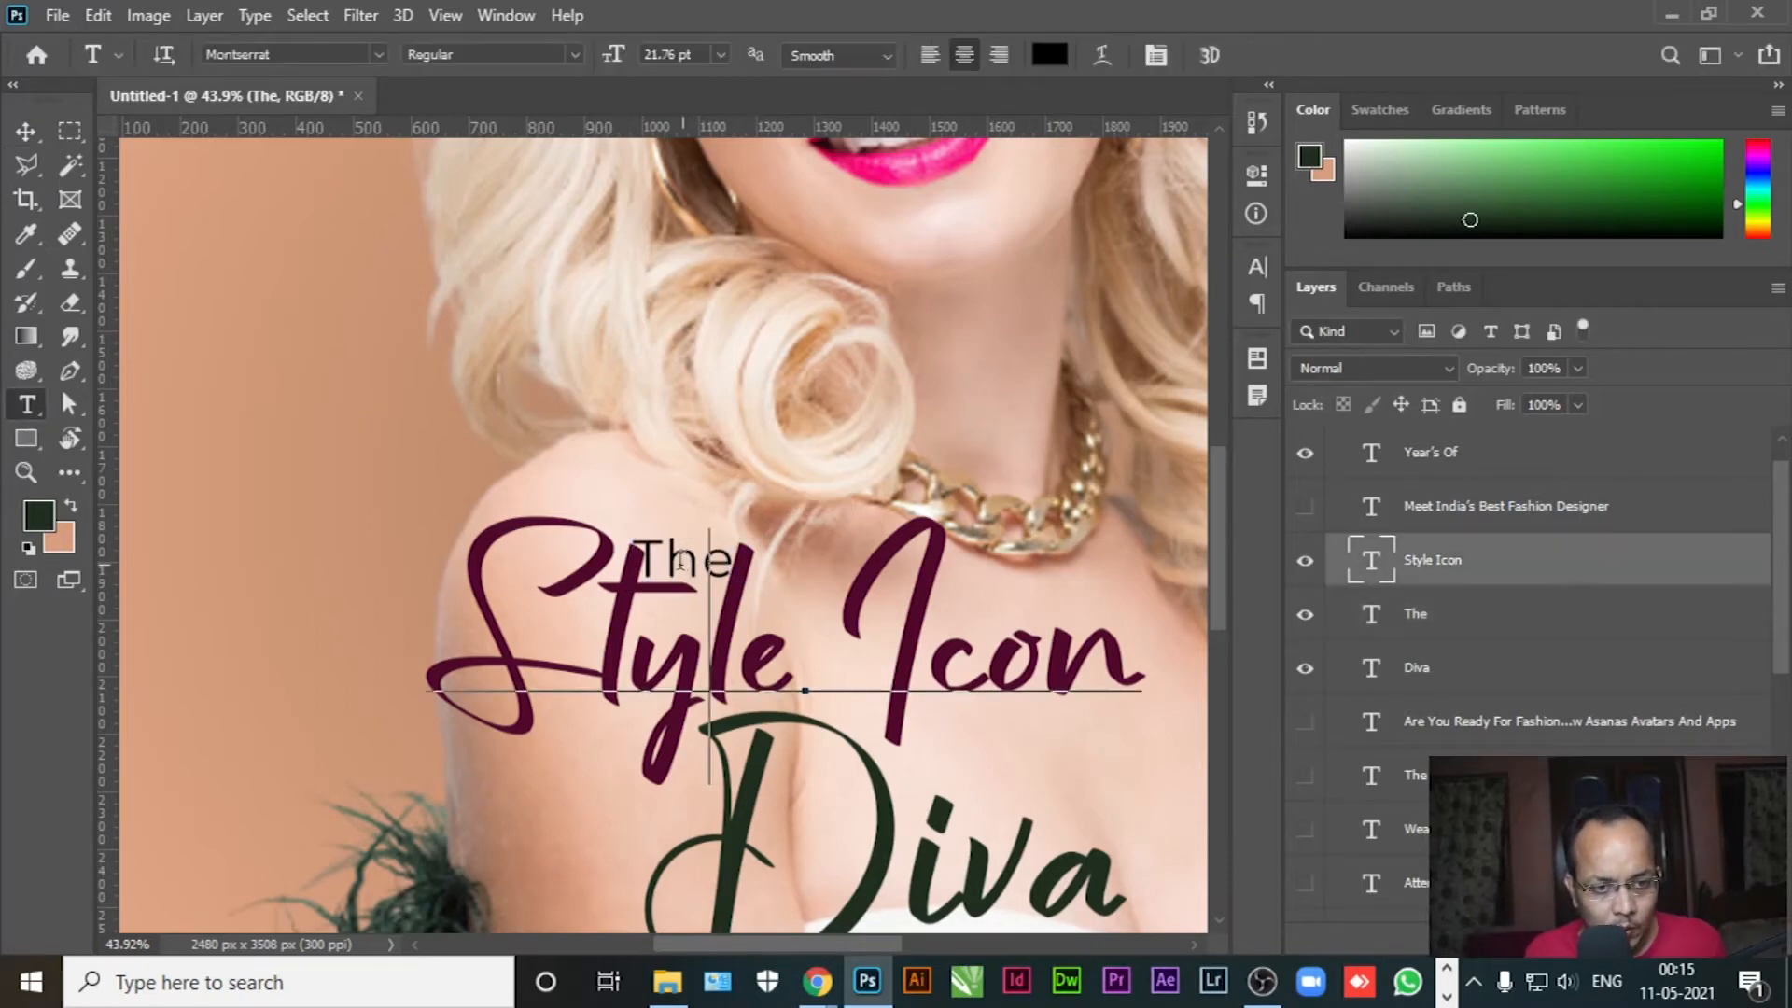
pyautogui.hotkey('ctrl', 'a')
pyautogui.click(26, 132)
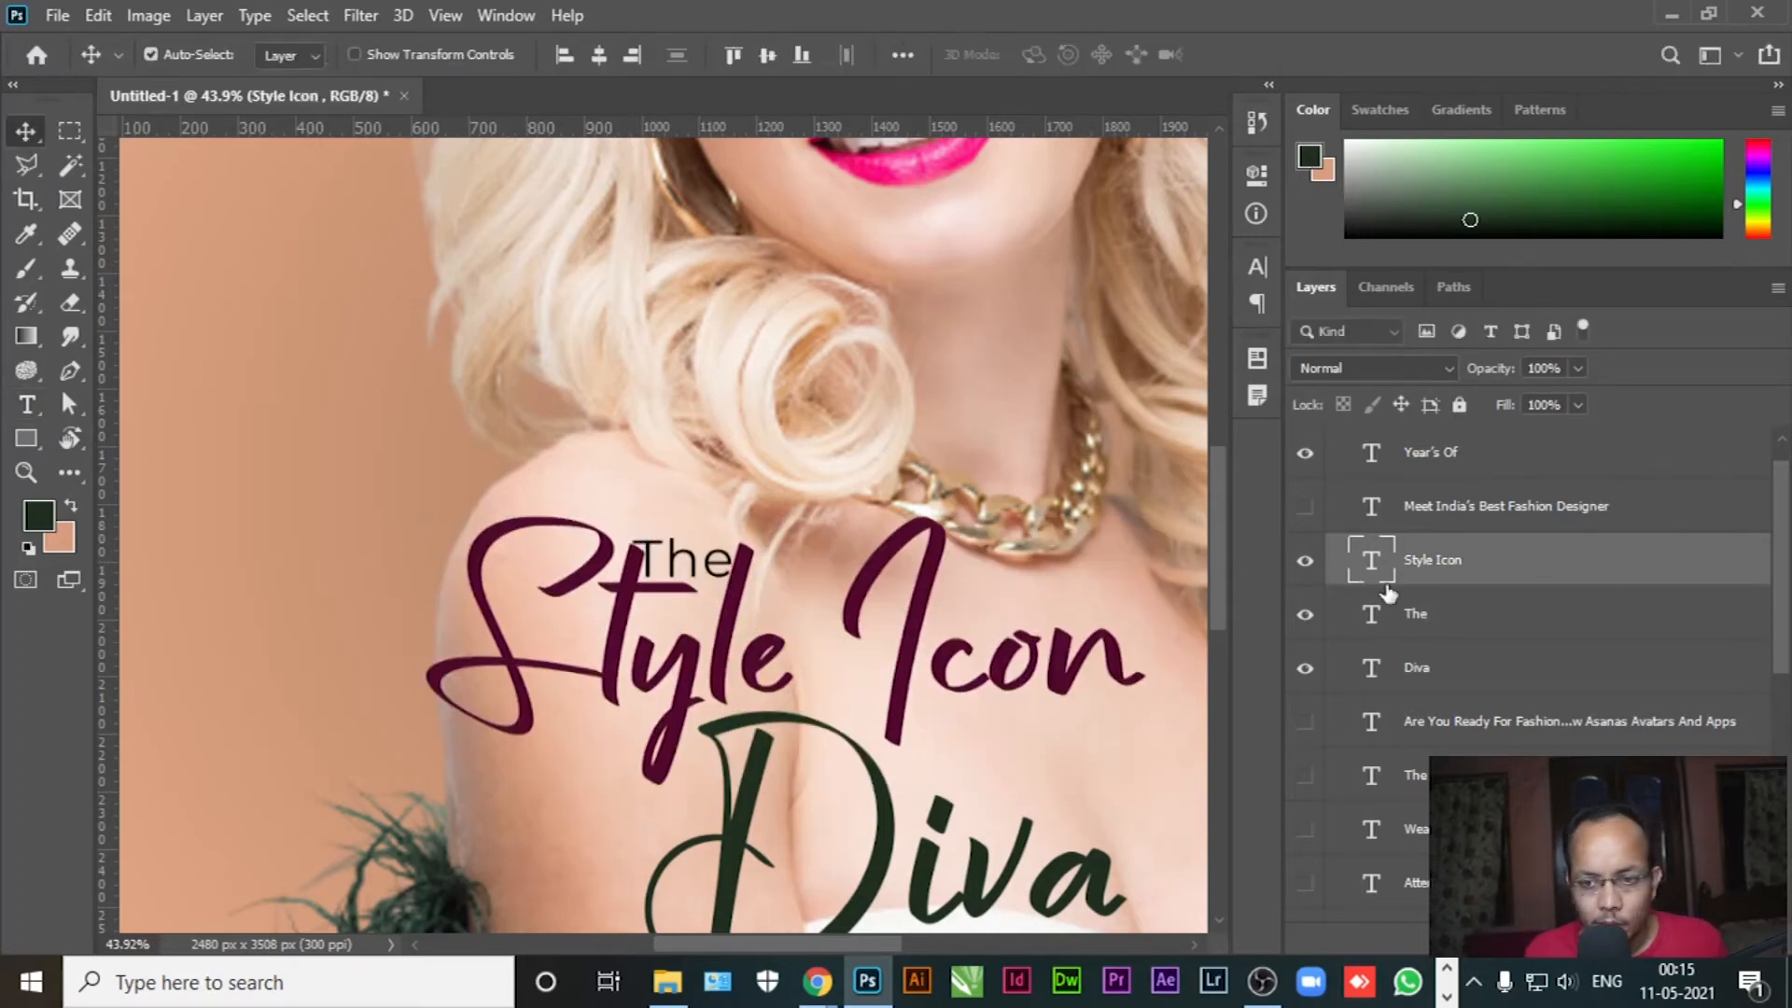
pyautogui.click(26, 404)
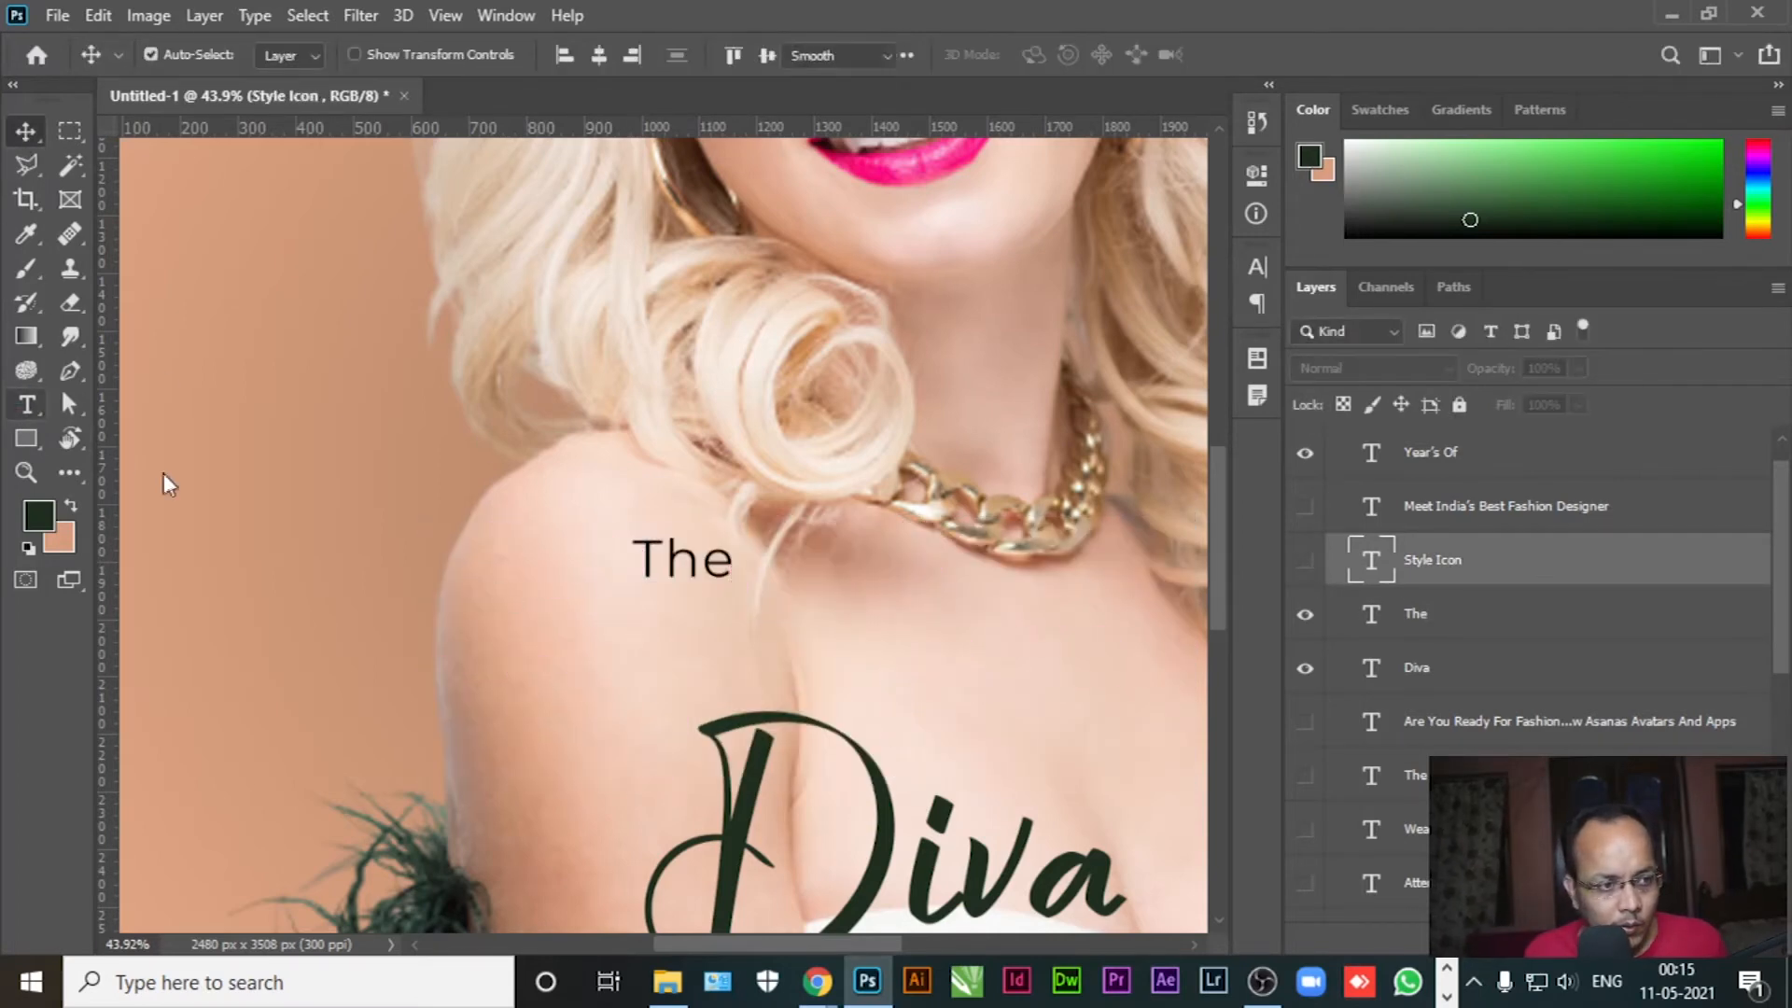
pyautogui.click(700, 563)
pyautogui.hotkey('ctrl', 'a')
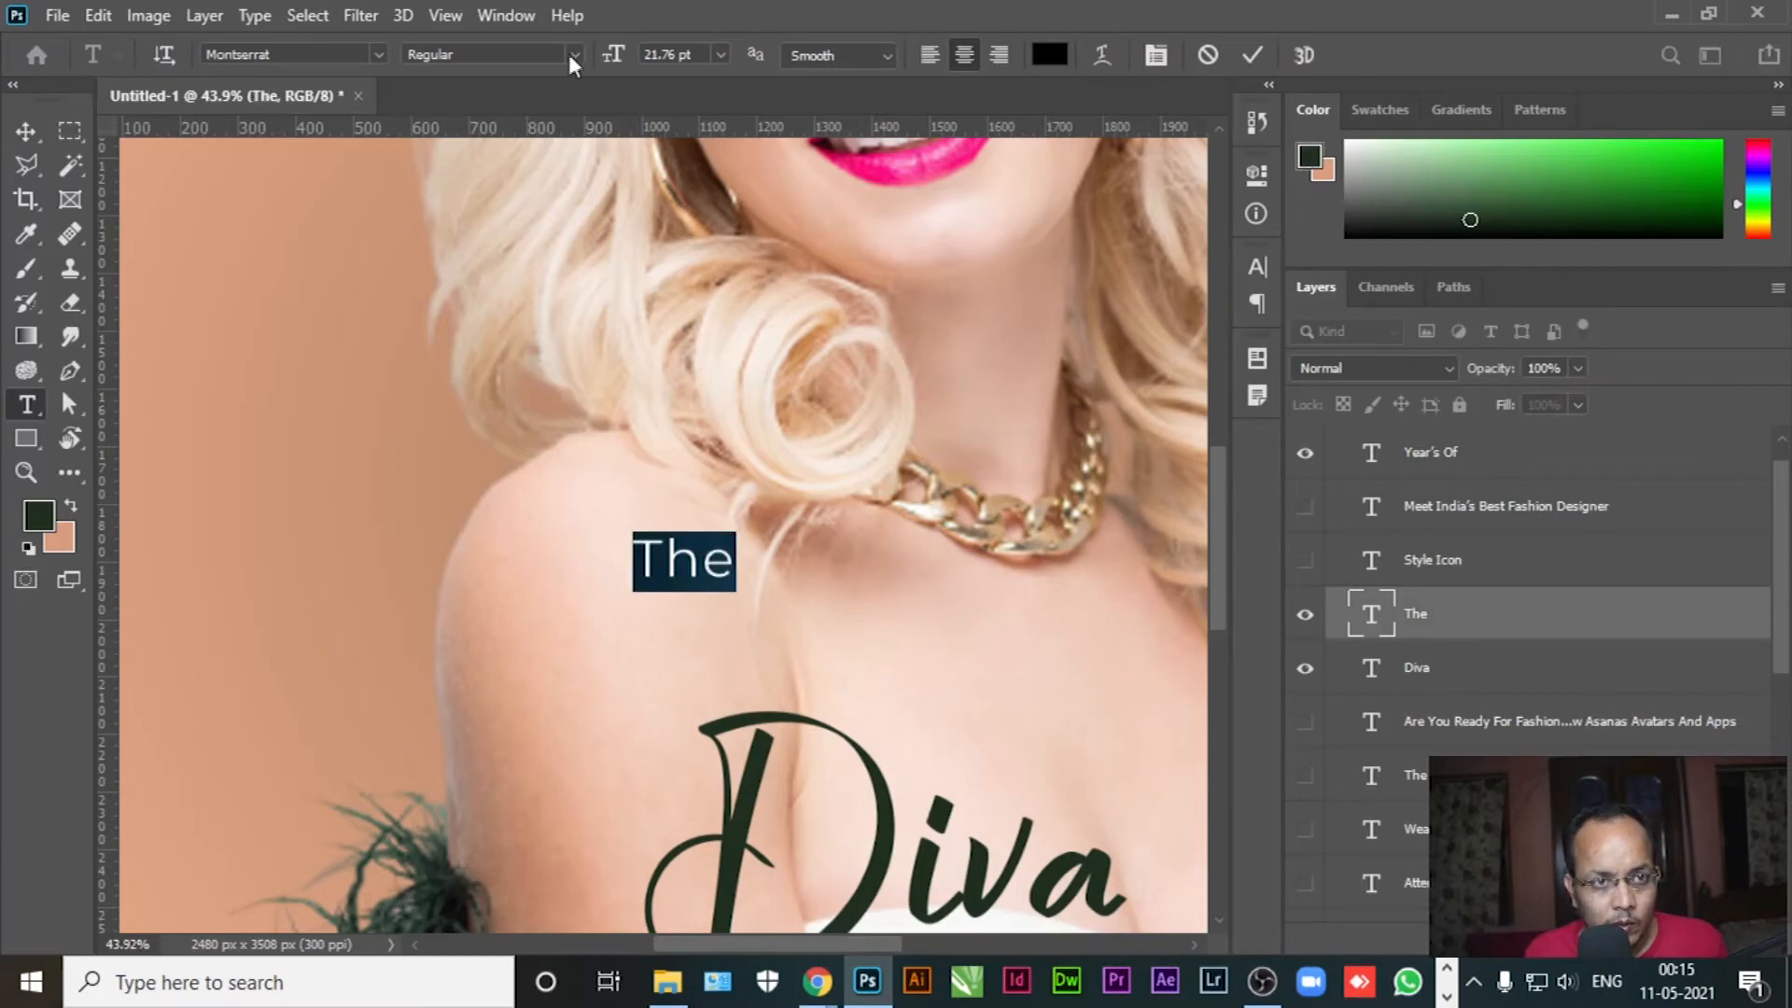
pyautogui.click(569, 54)
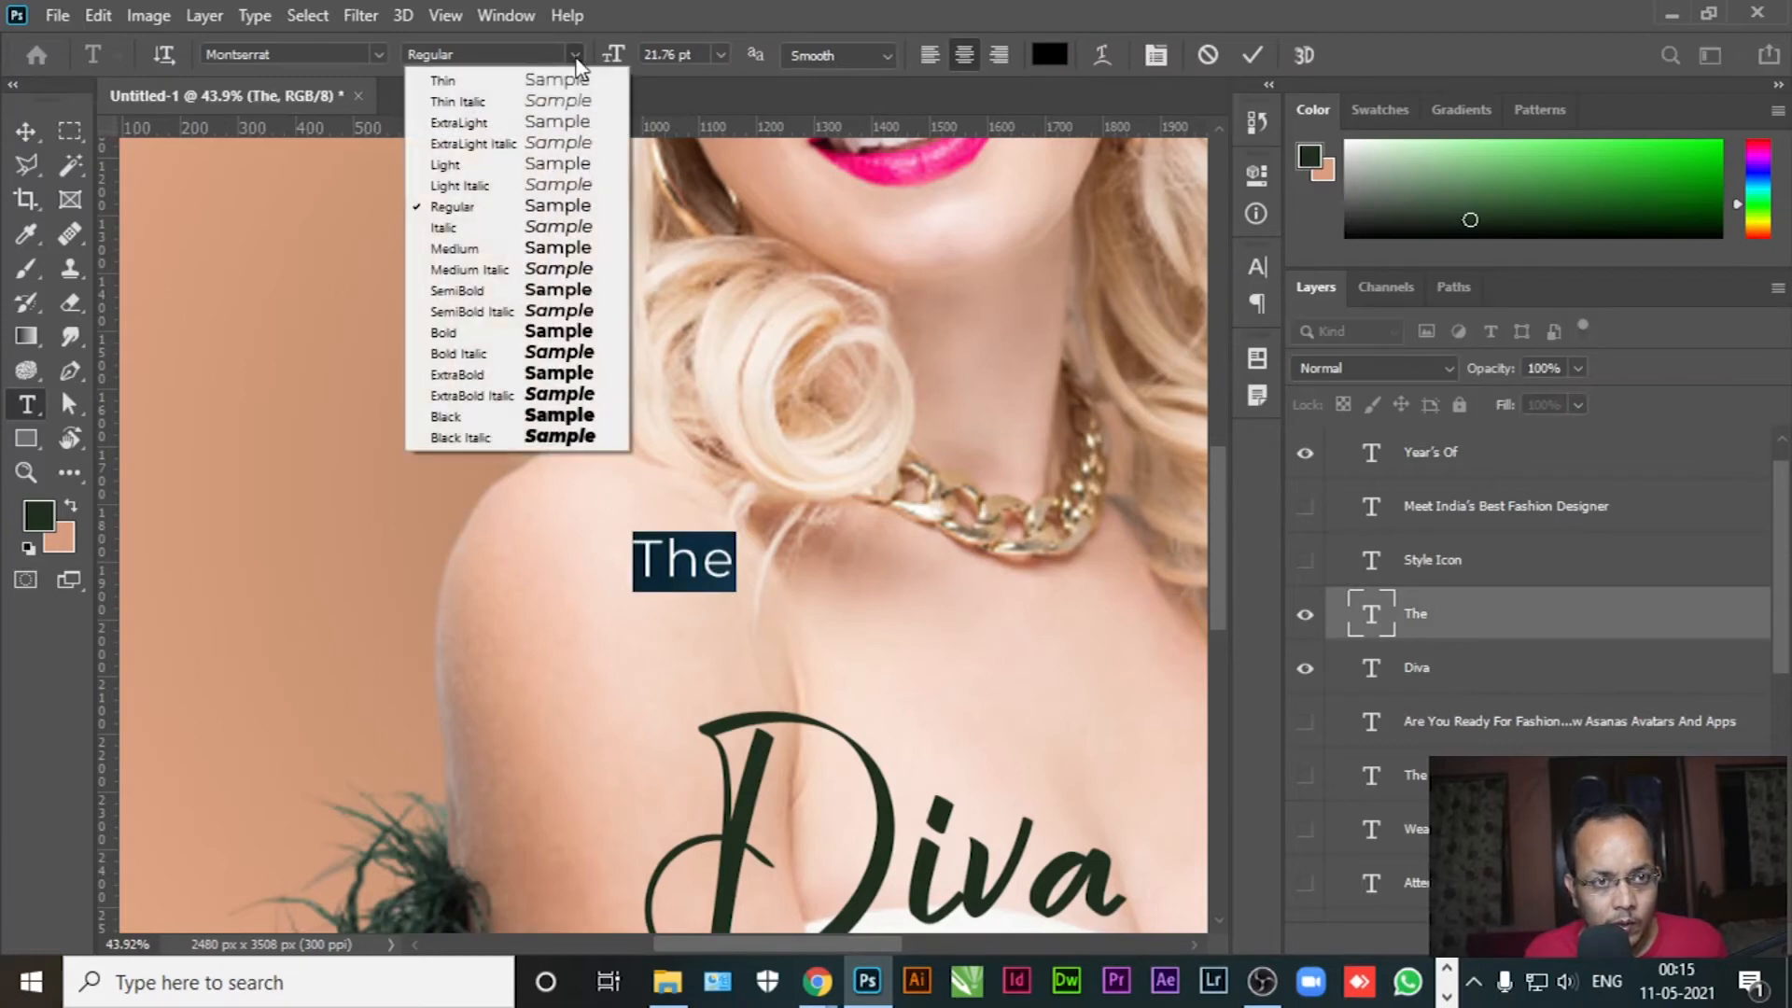
pyautogui.click(457, 228)
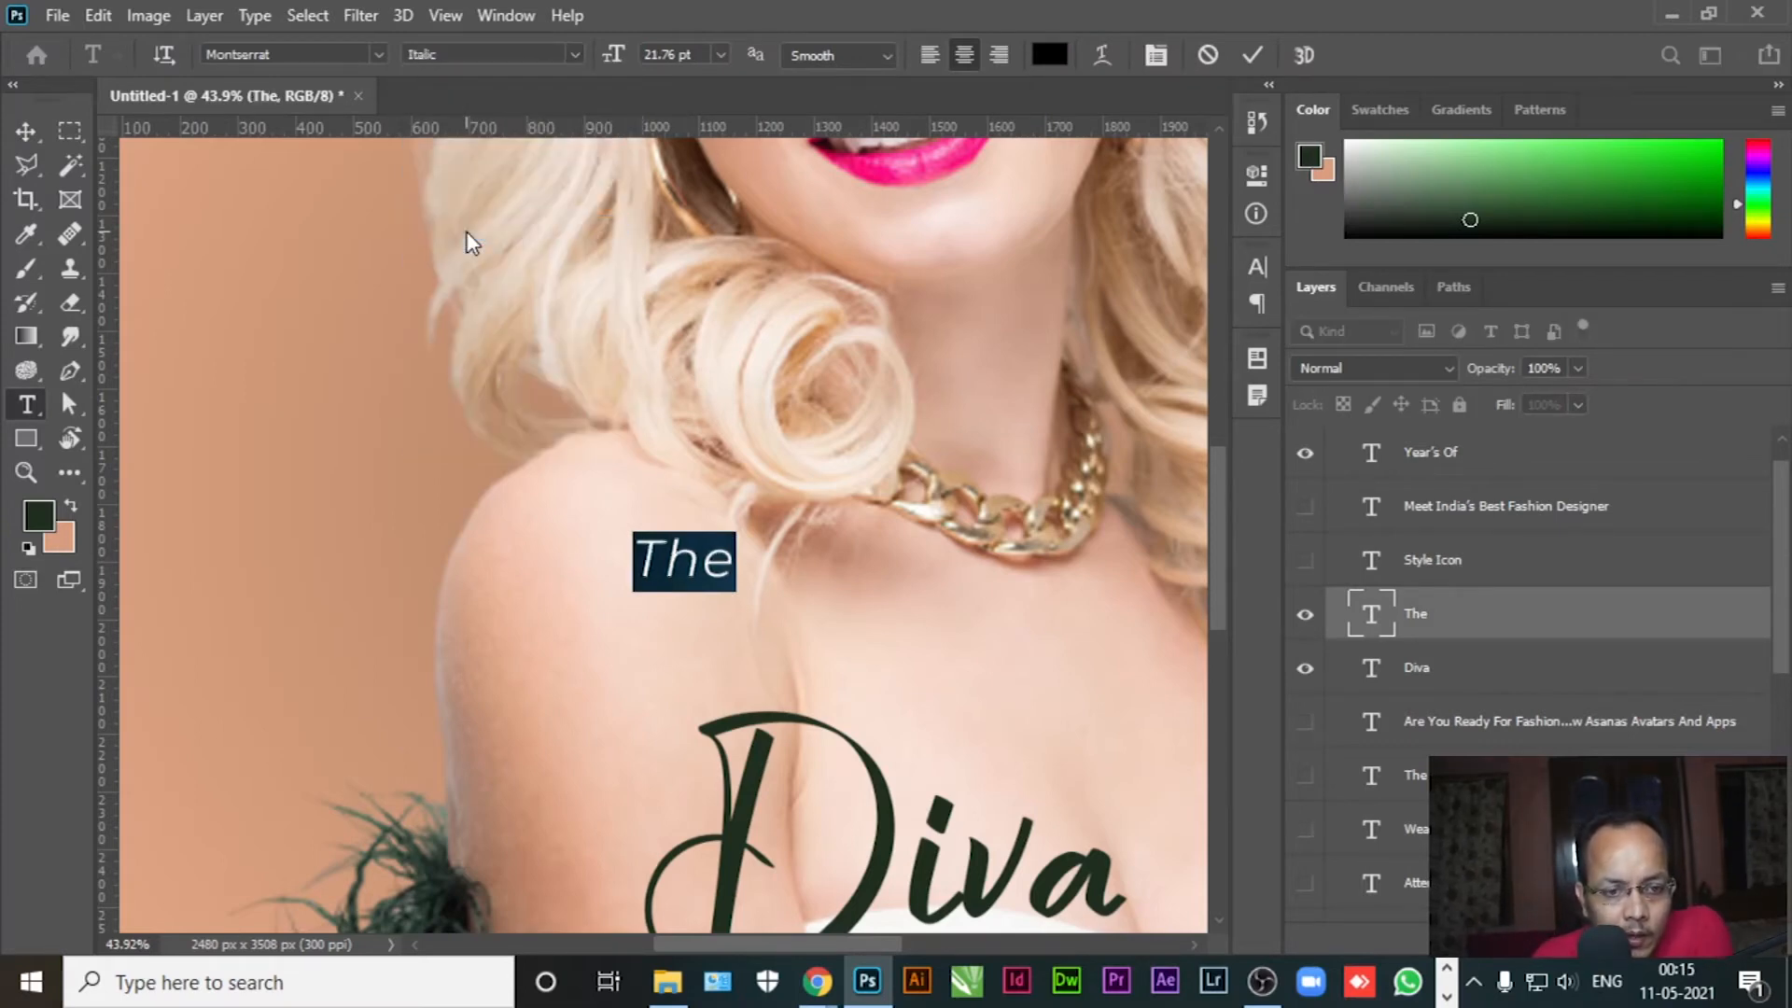
pyautogui.click(1303, 568)
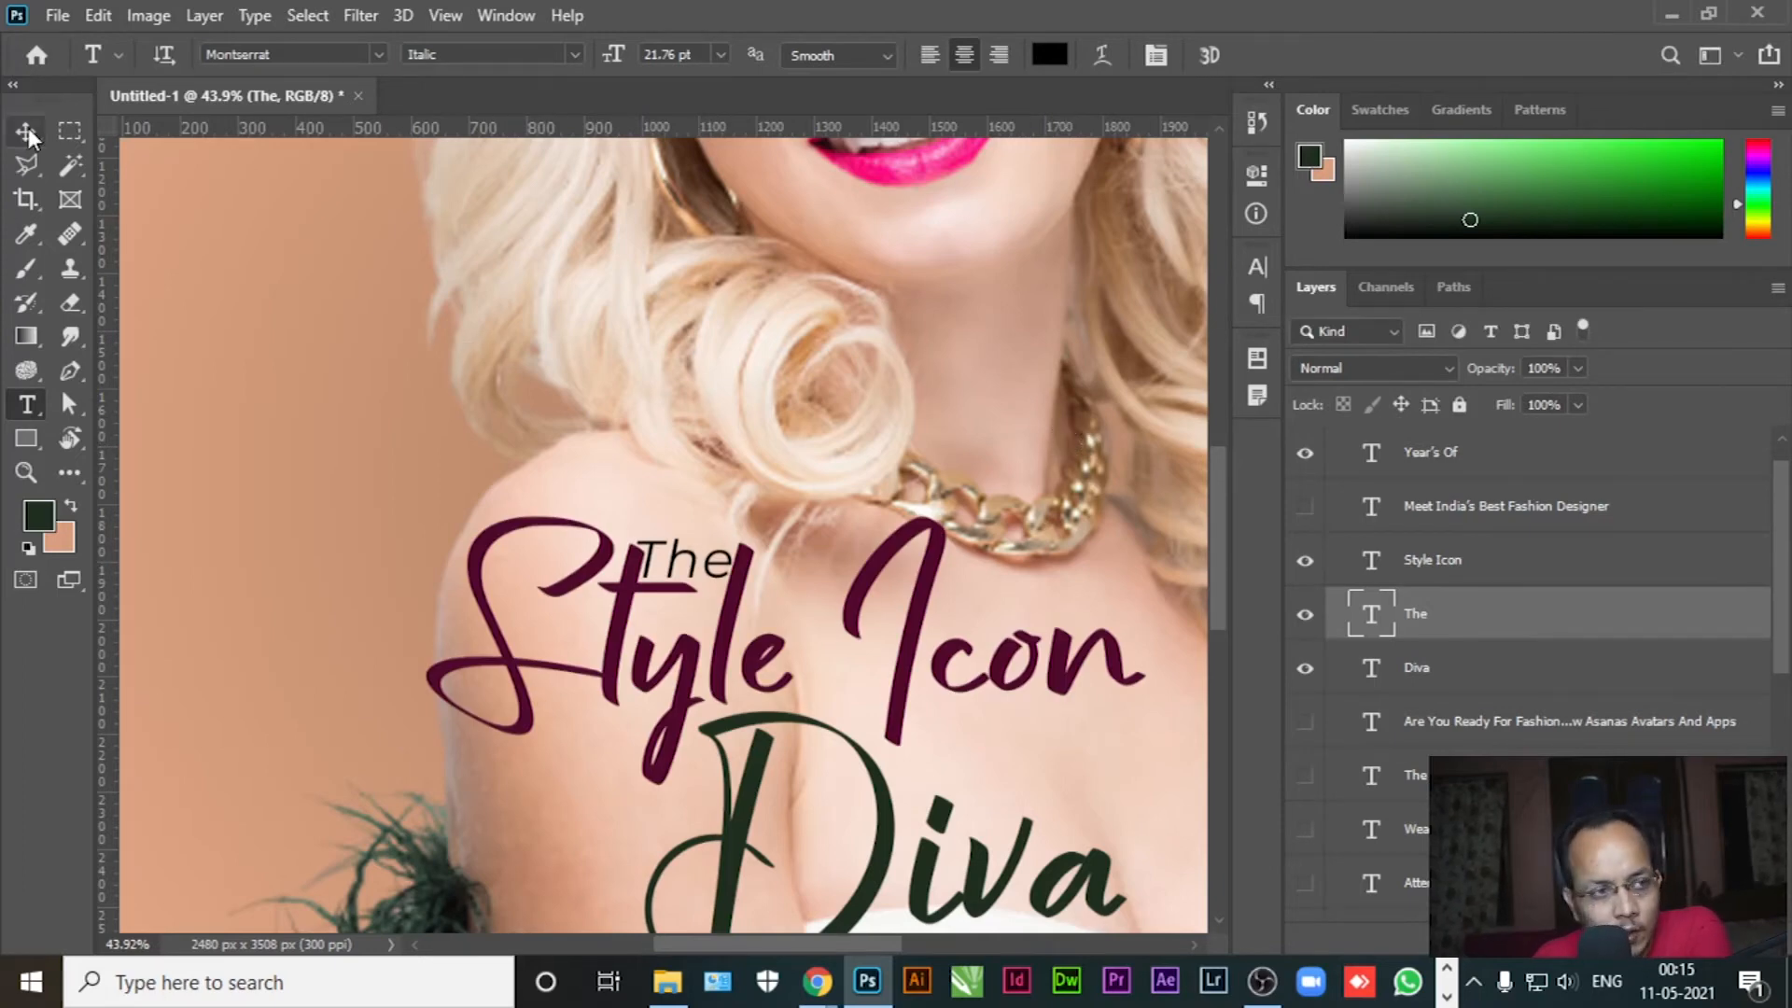
# Nudge The up and left into place and view the whole cover
pyautogui.press('v')
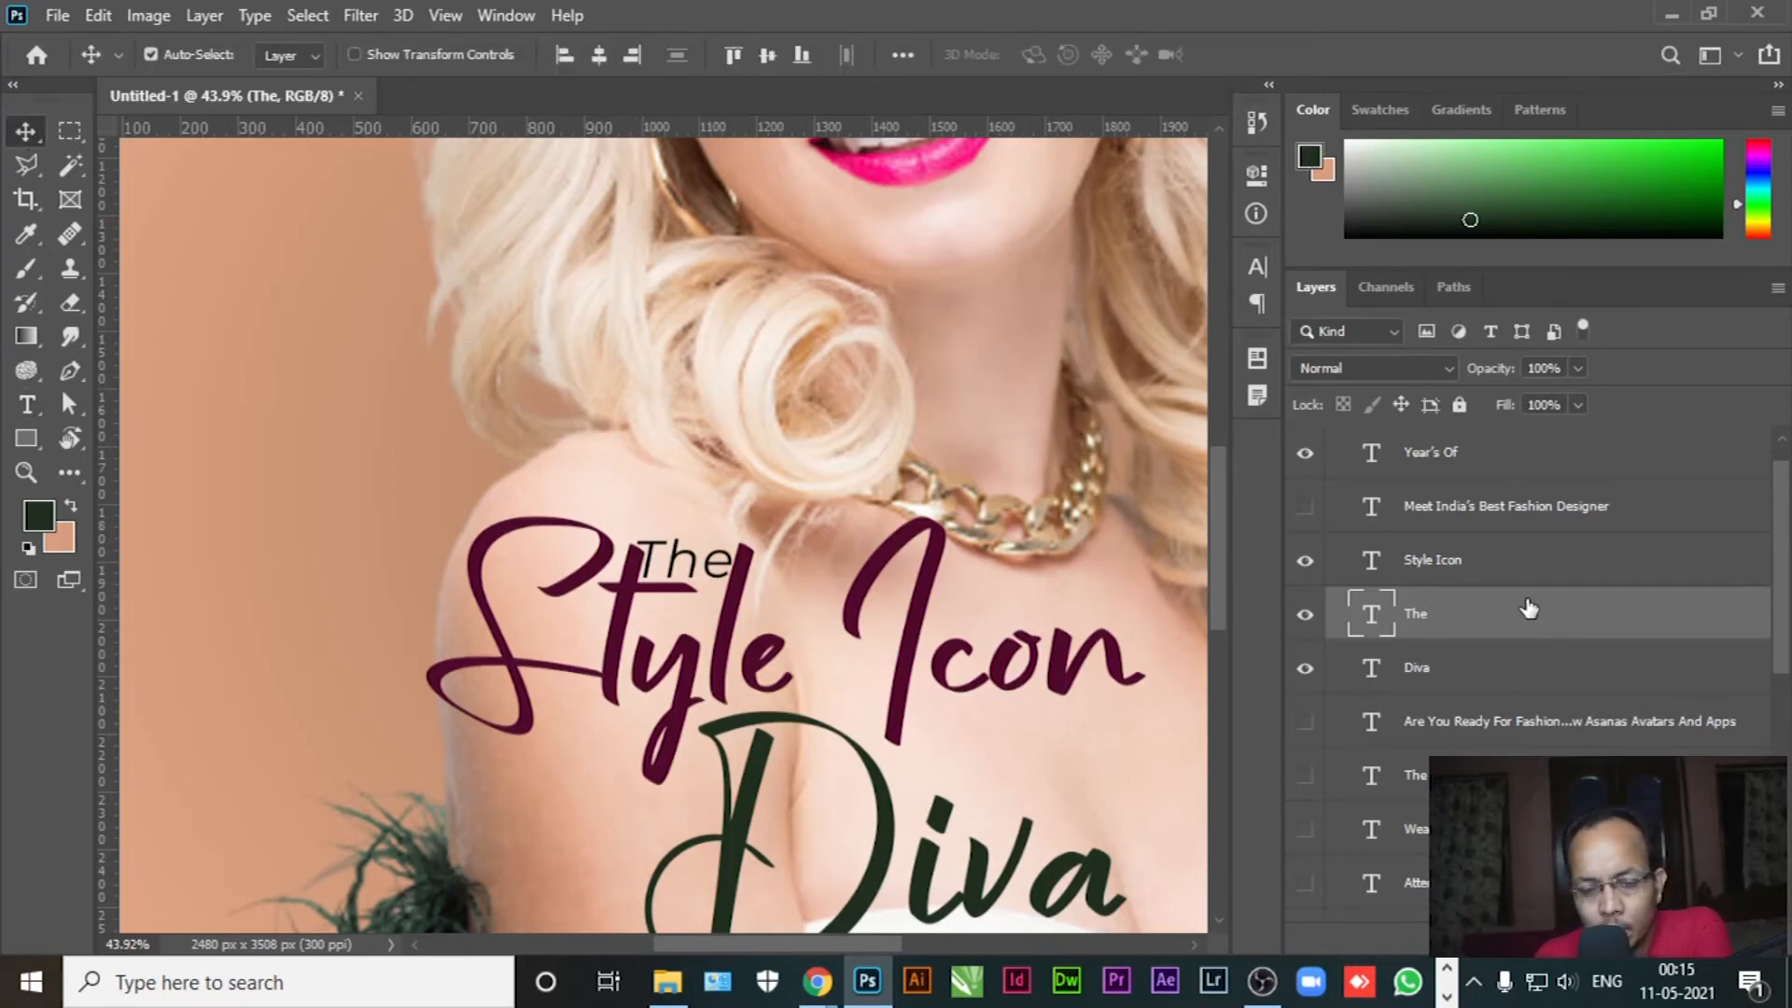
pyautogui.hotkey('shift', 'Up')
pyautogui.hotkey('shift', 'Up')
pyautogui.hotkey('shift', 'Up')
pyautogui.hotkey('shift', 'Up')
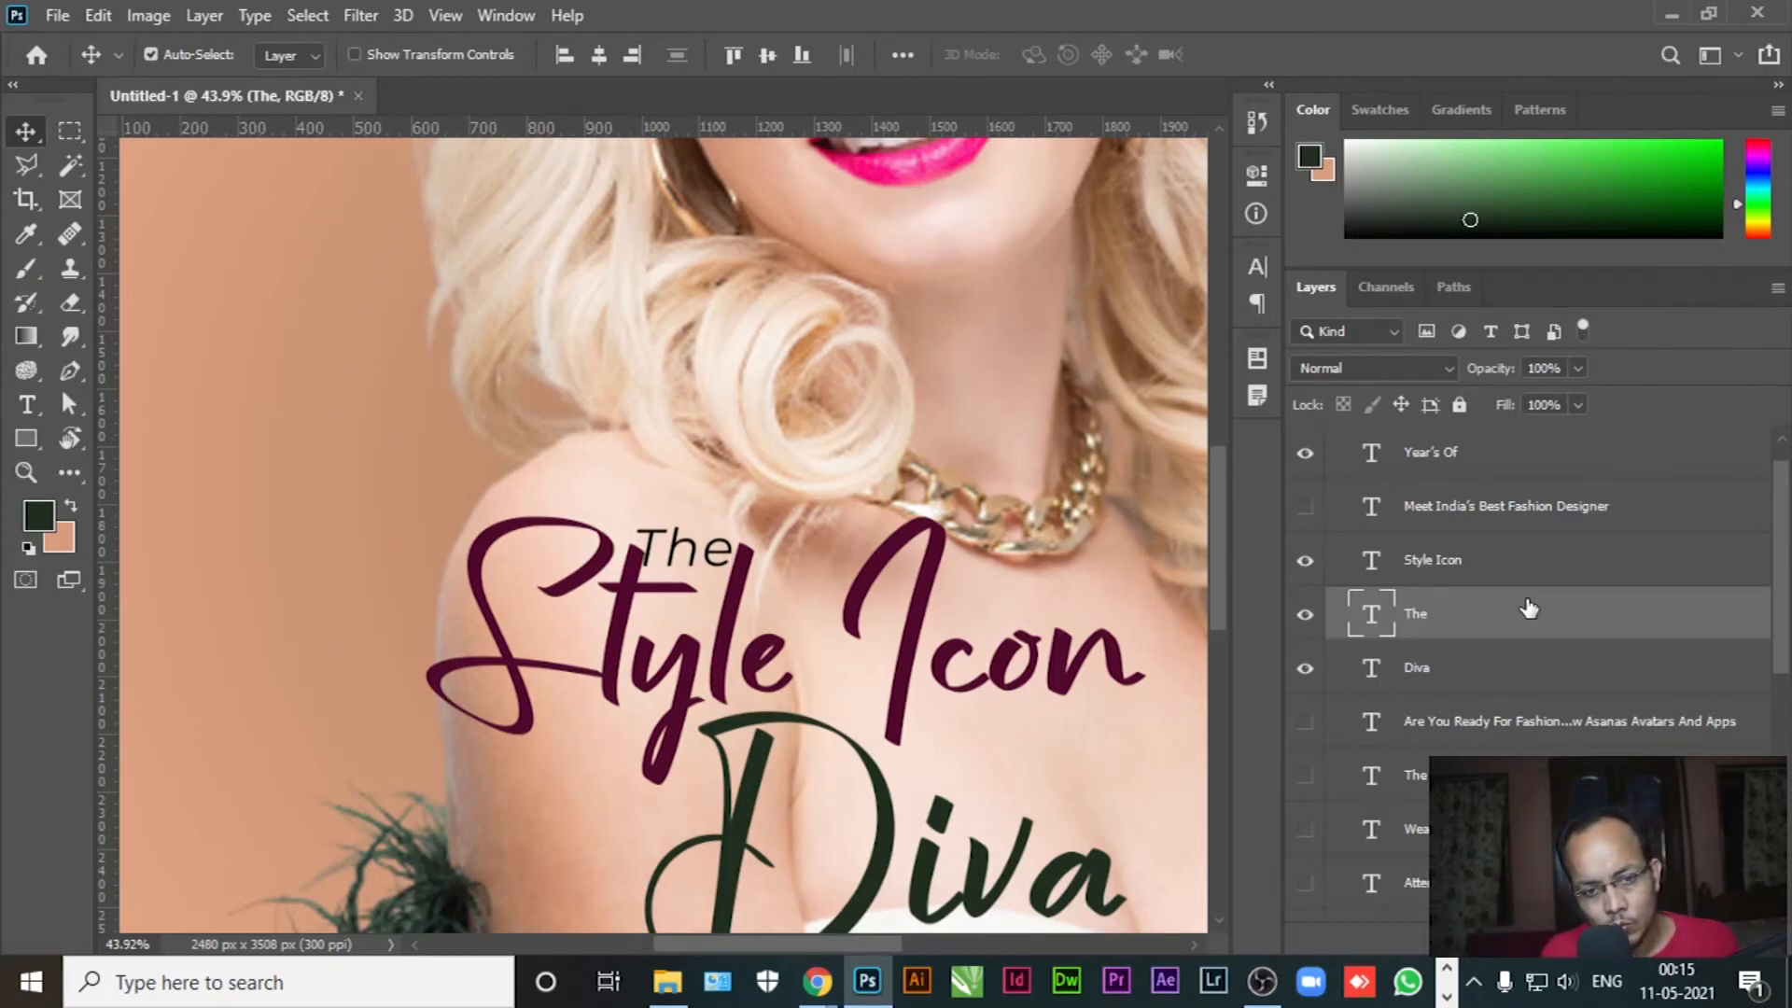
pyautogui.press('Up')
pyautogui.press('Up')
pyautogui.press('Up')
pyautogui.press('Up')
pyautogui.press('Up')
pyautogui.press('Up')
pyautogui.press('Left')
pyautogui.press('Left')
pyautogui.press('Left')
pyautogui.press('Left')
pyautogui.press('Left')
pyautogui.press('Left')
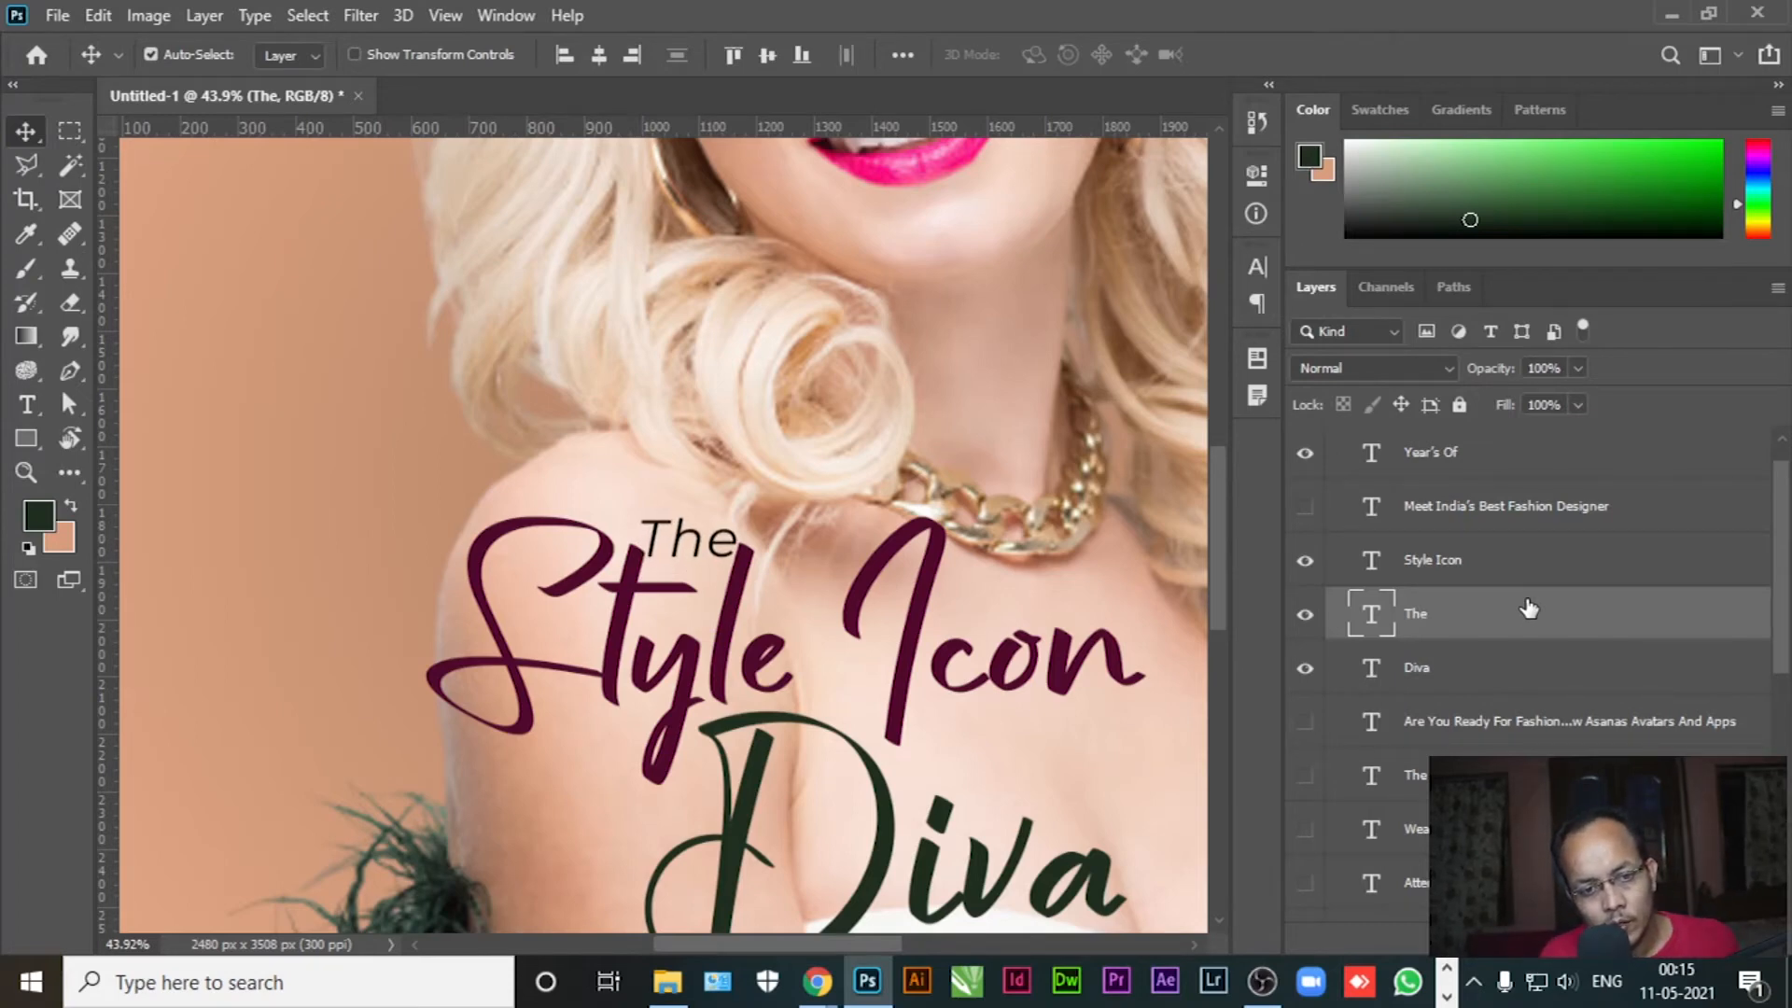
pyautogui.press('Up')
pyautogui.press('Up')
pyautogui.press('Up')
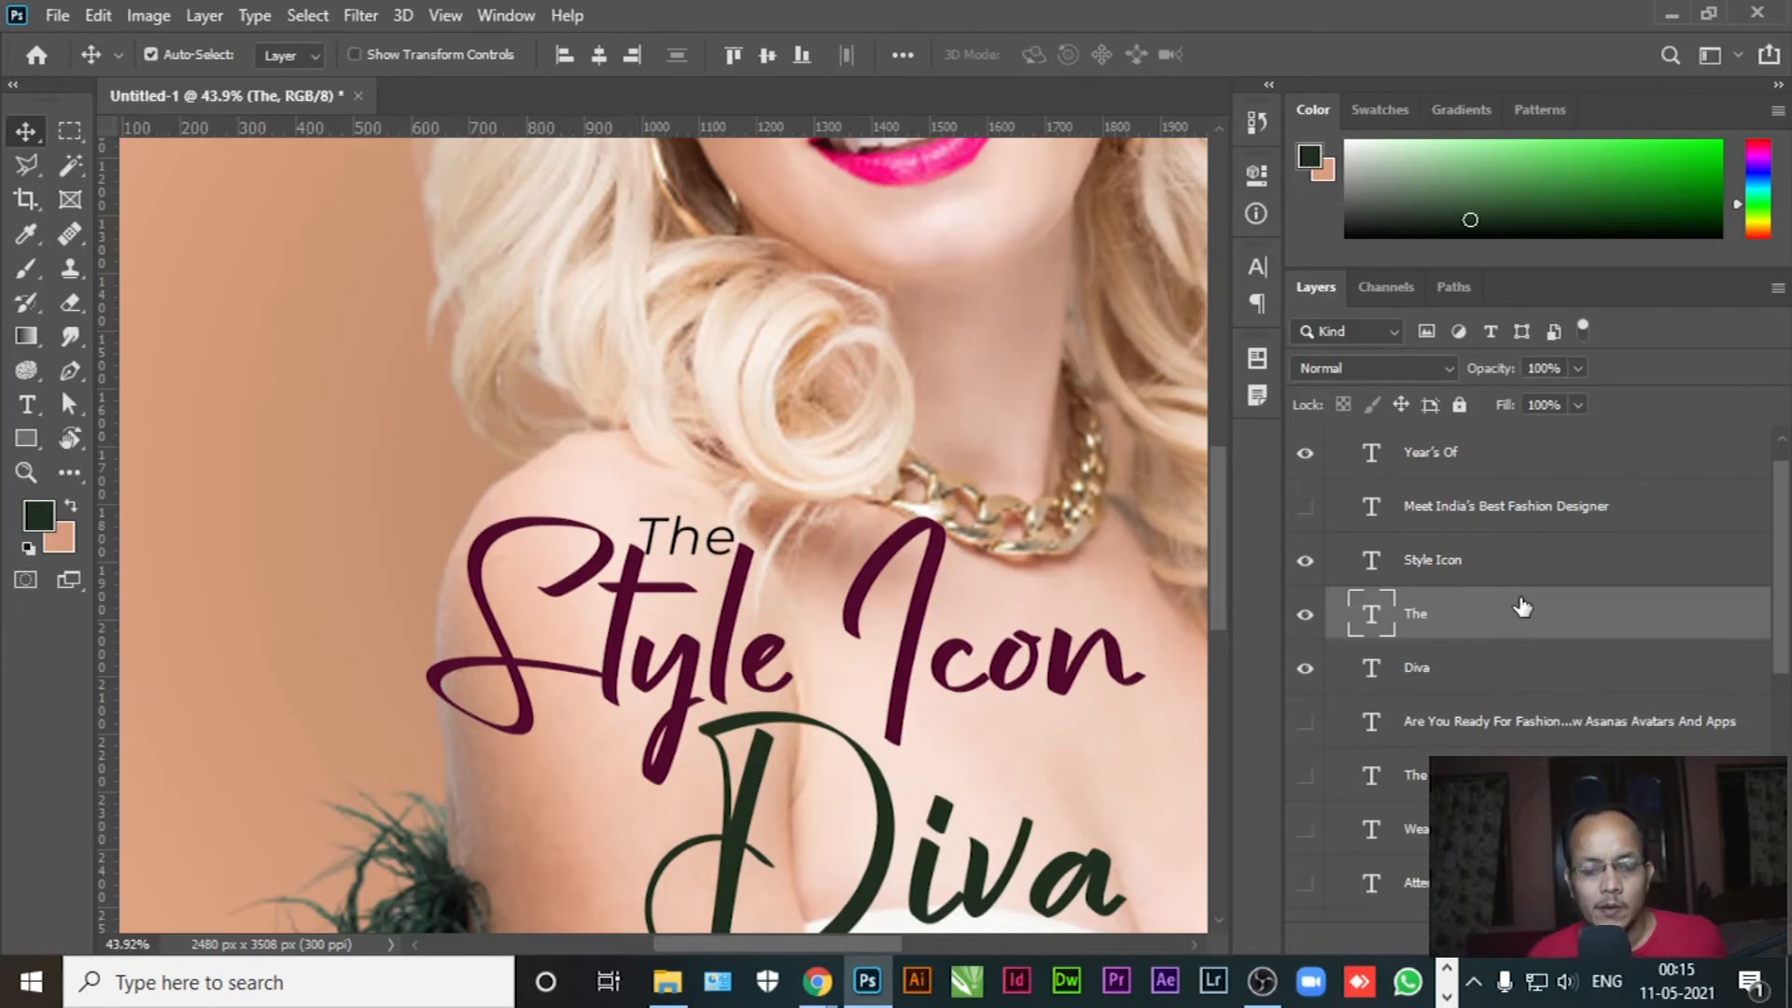
pyautogui.hotkey('ctrl', '0')
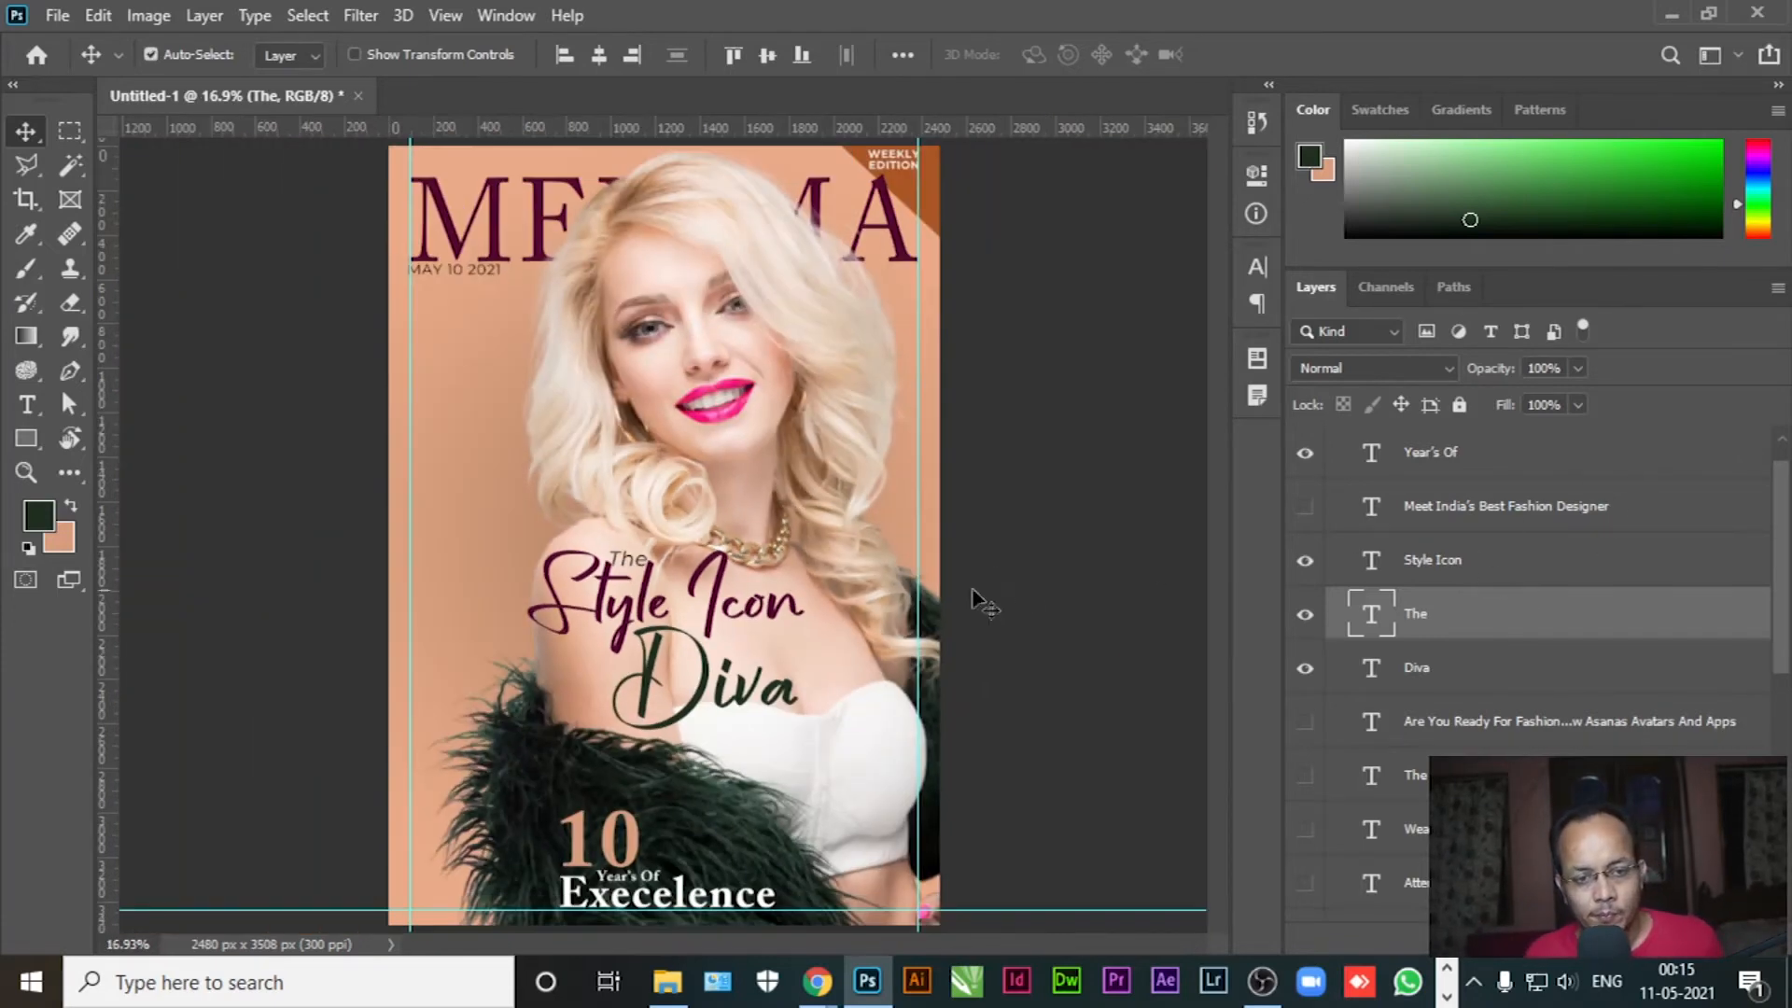
# Scale the barcode to 30% and fit it into the lower-left corner guides
pyautogui.click(1043, 555)
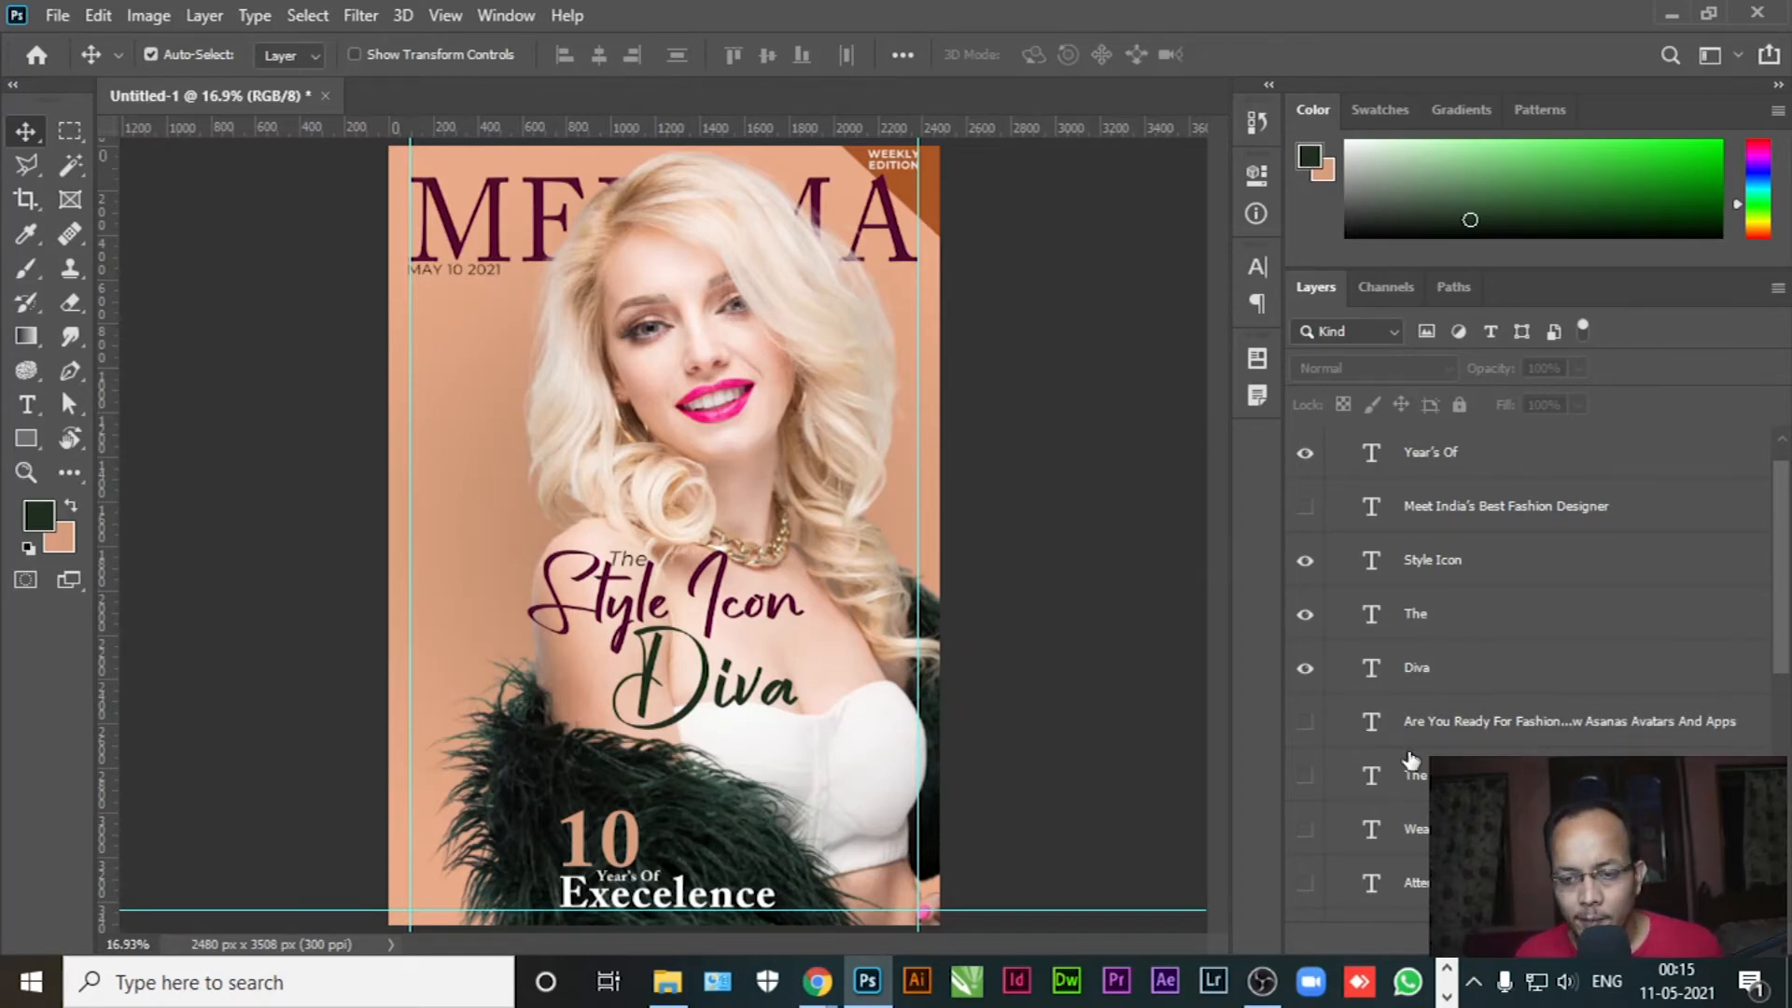
pyautogui.scroll(-3, 1529, 627)
pyautogui.scroll(-2, 1532, 623)
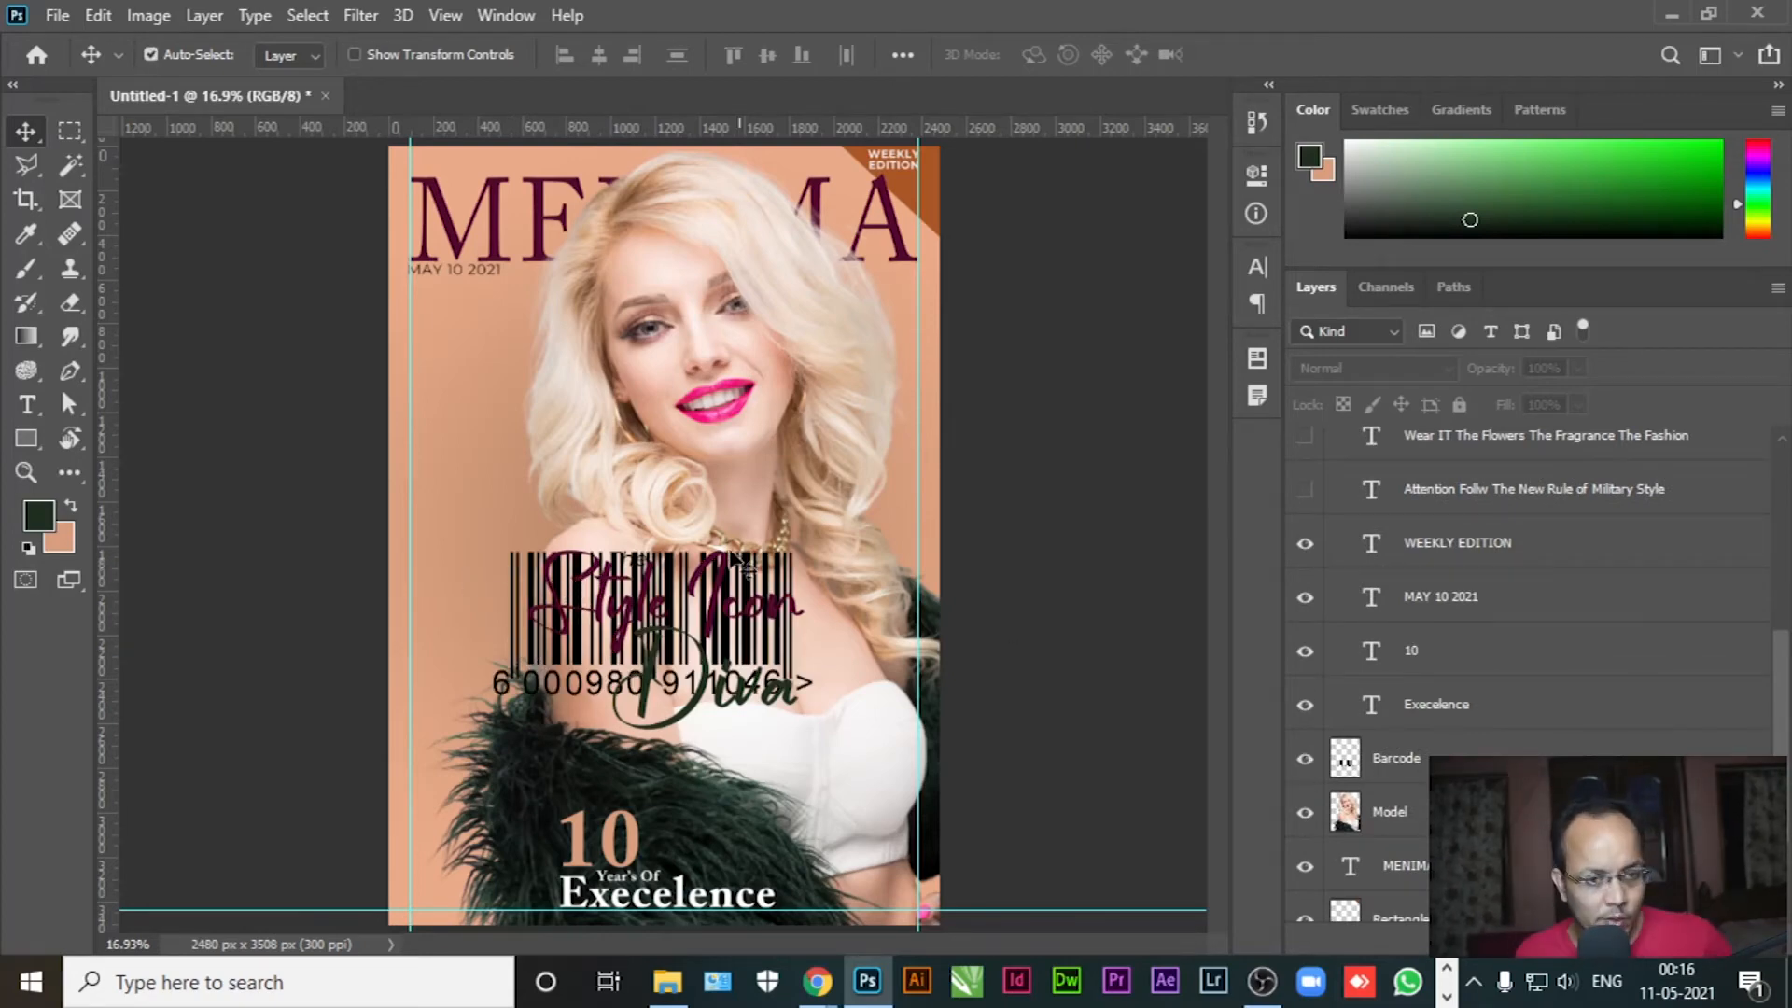
pyautogui.click(1486, 752)
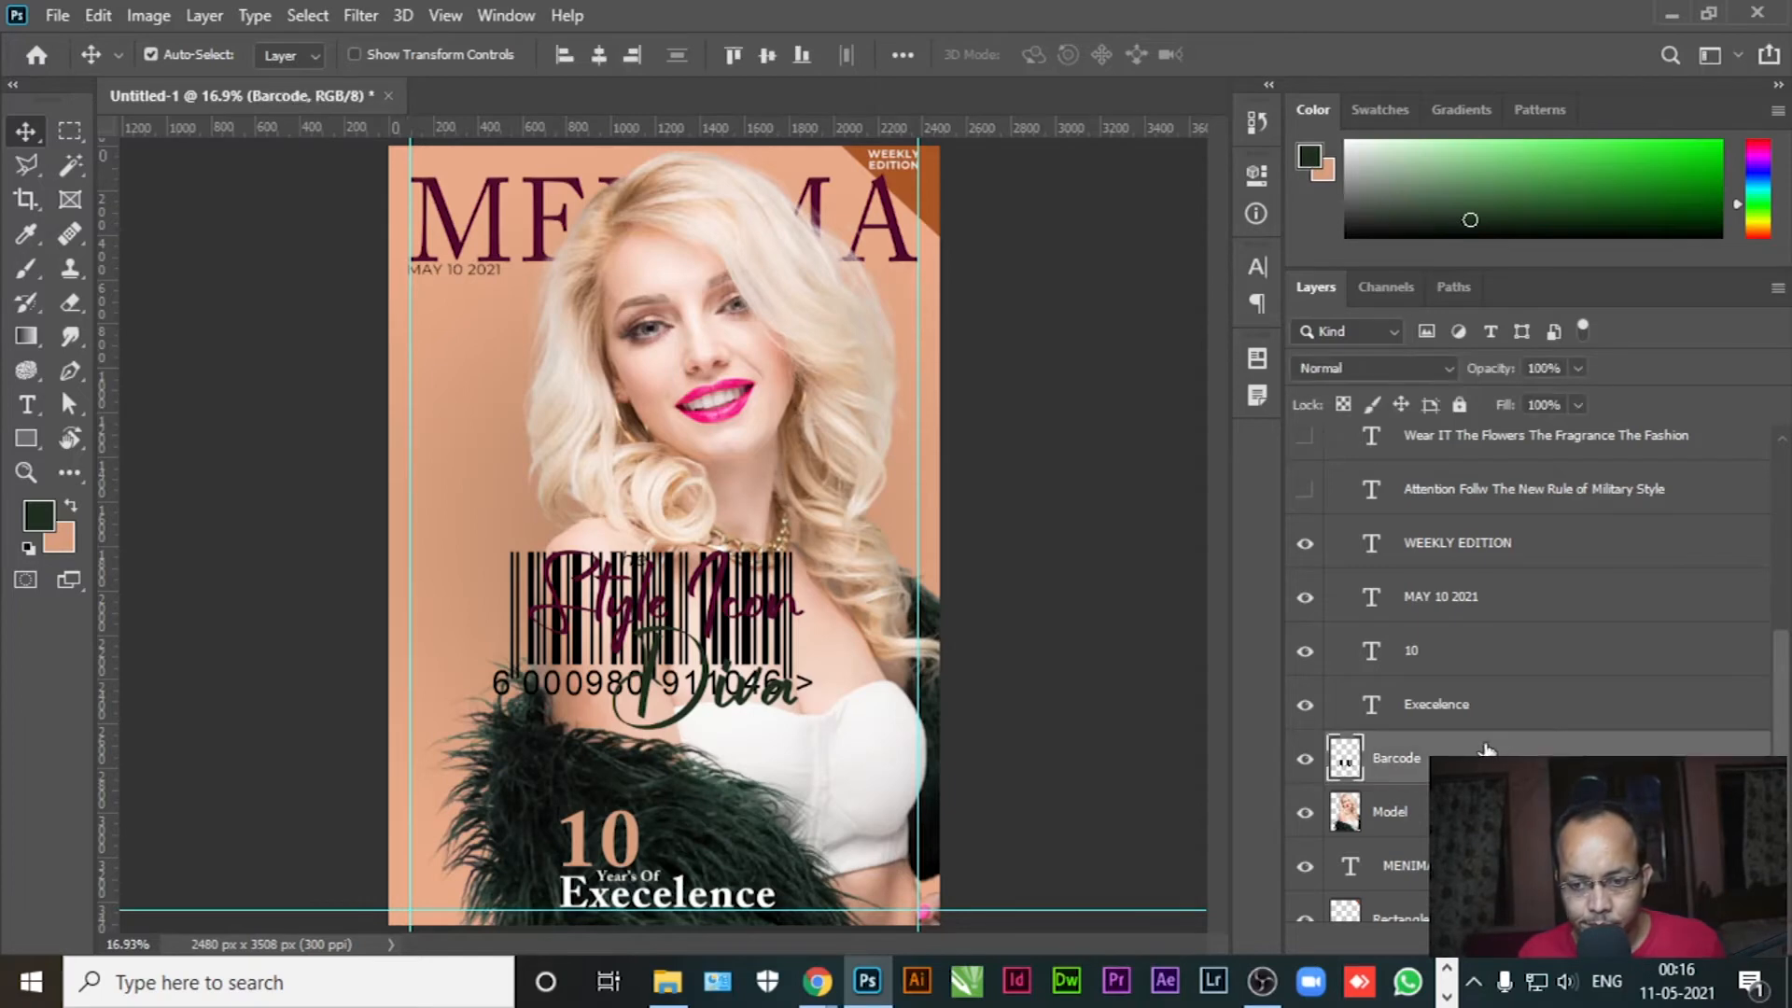
pyautogui.hotkey('ctrl', 't')
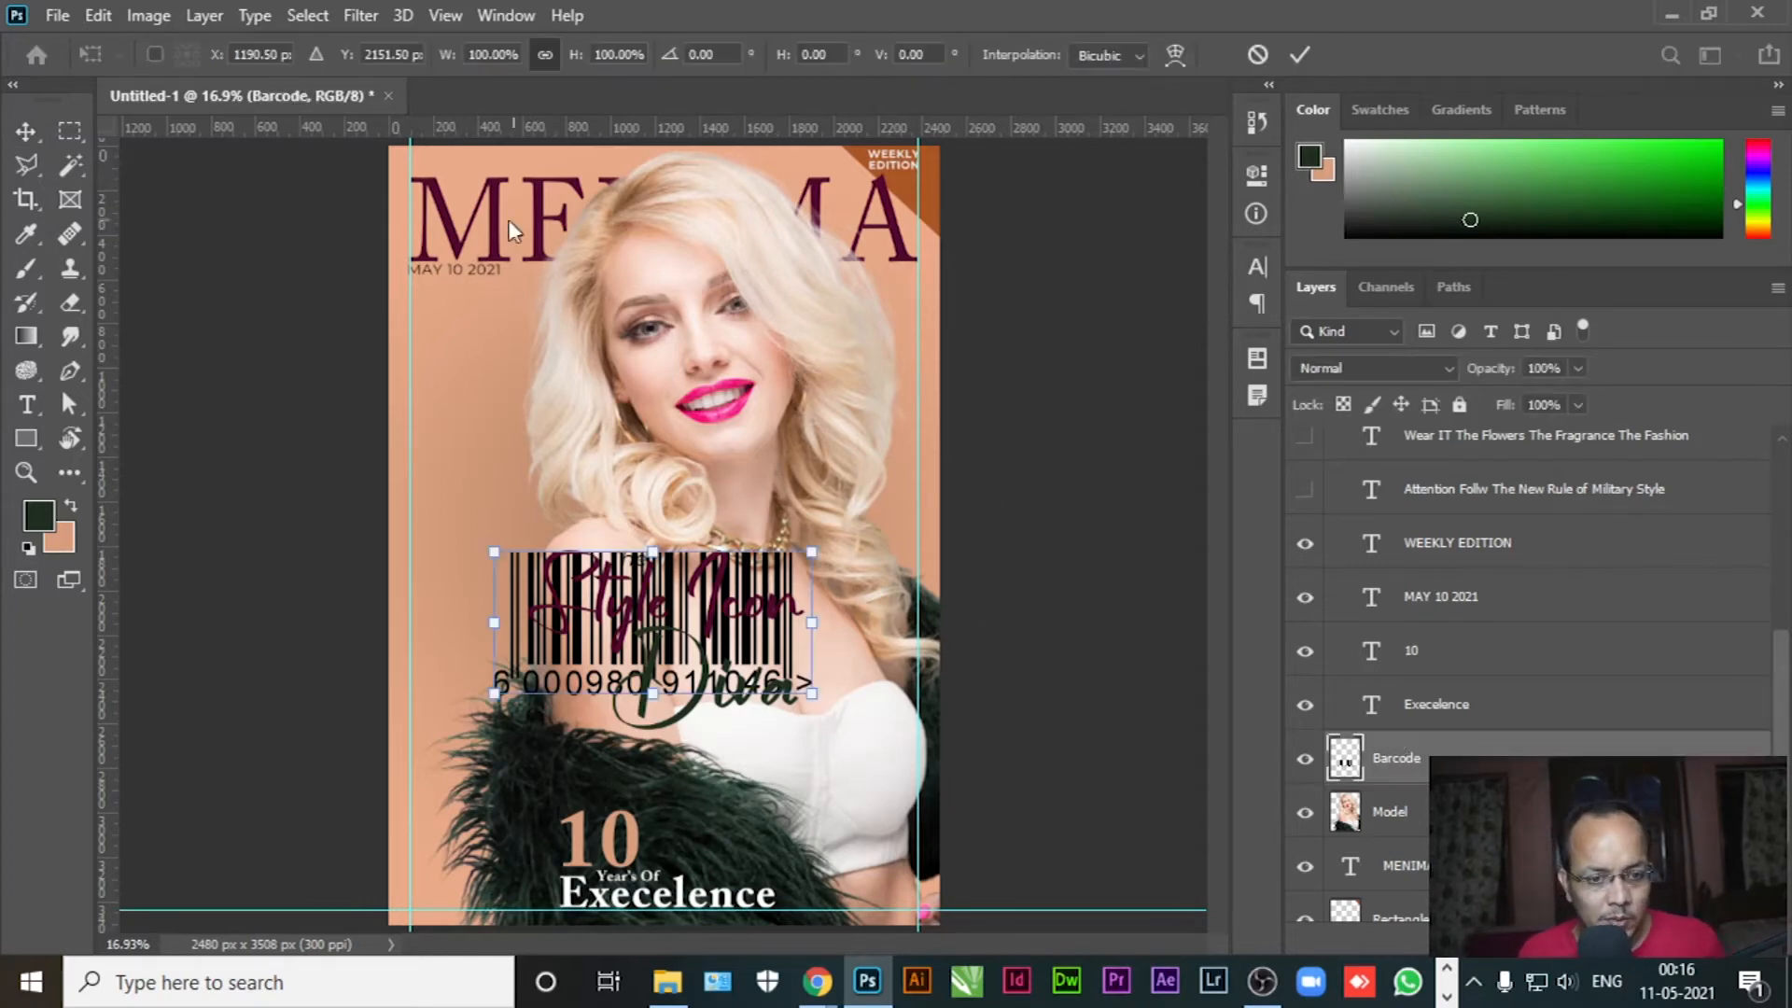
pyautogui.moveTo(446, 61); pyautogui.dragTo(362, 117)
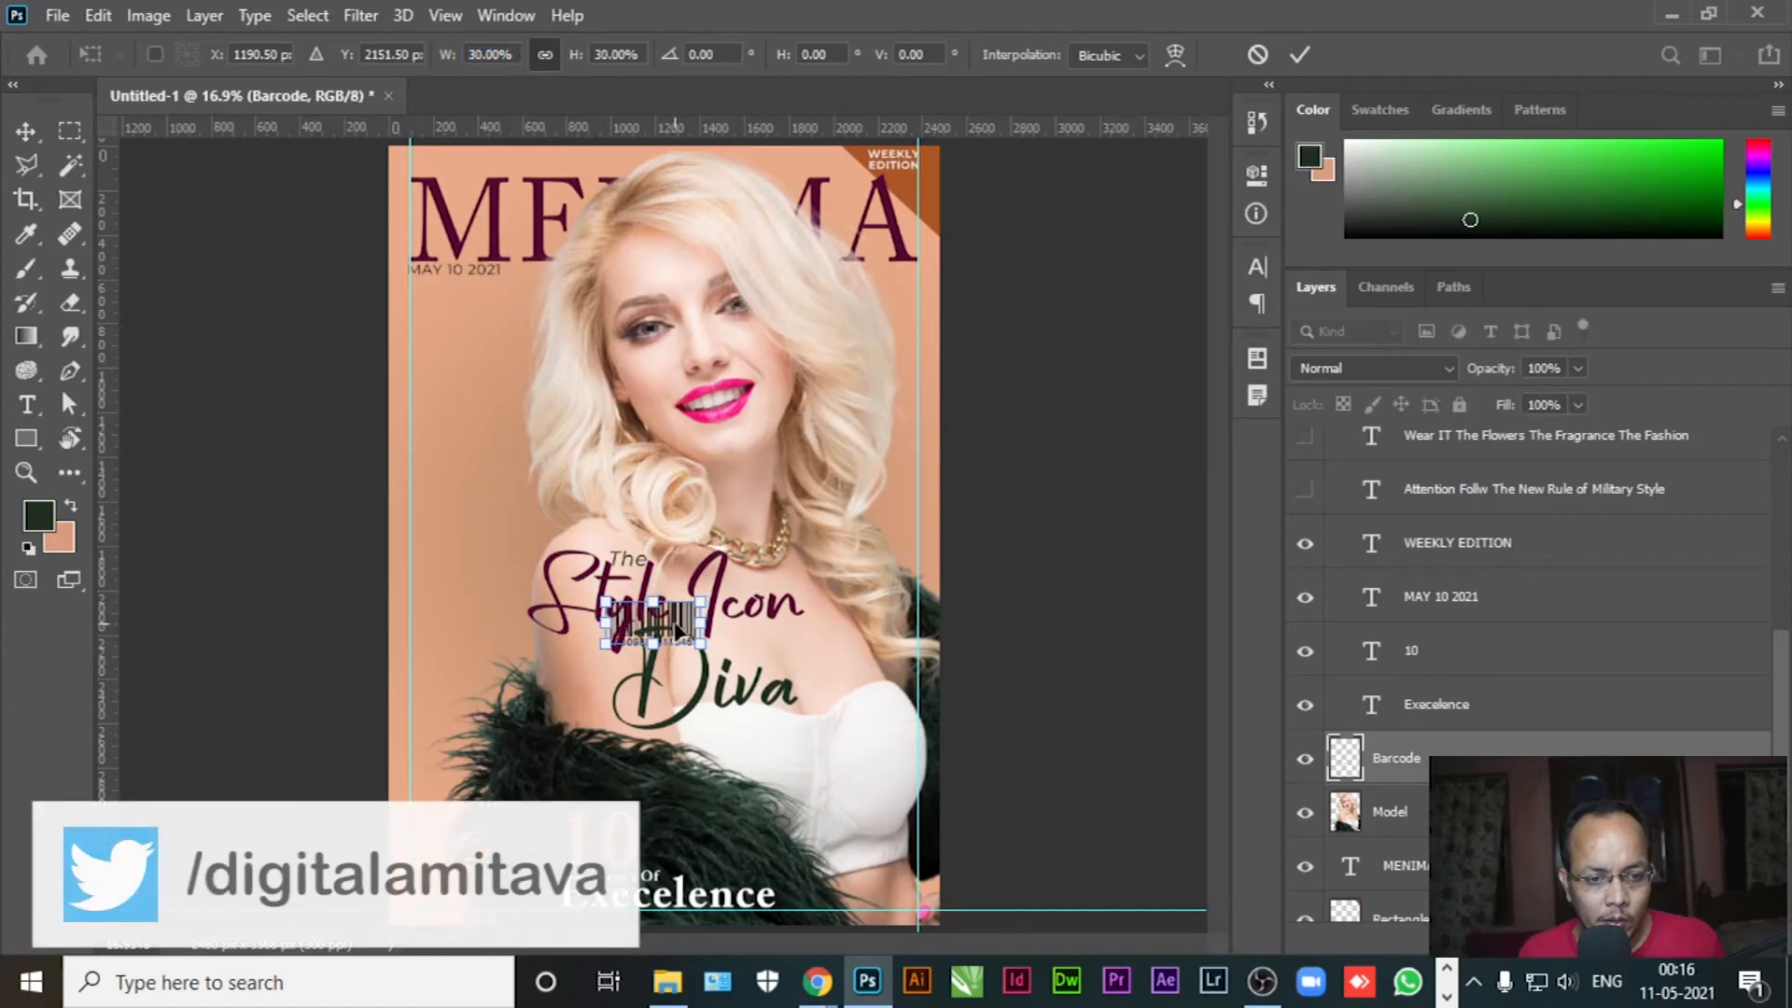
pyautogui.moveTo(689, 623); pyautogui.dragTo(487, 880)
pyautogui.press('Return')
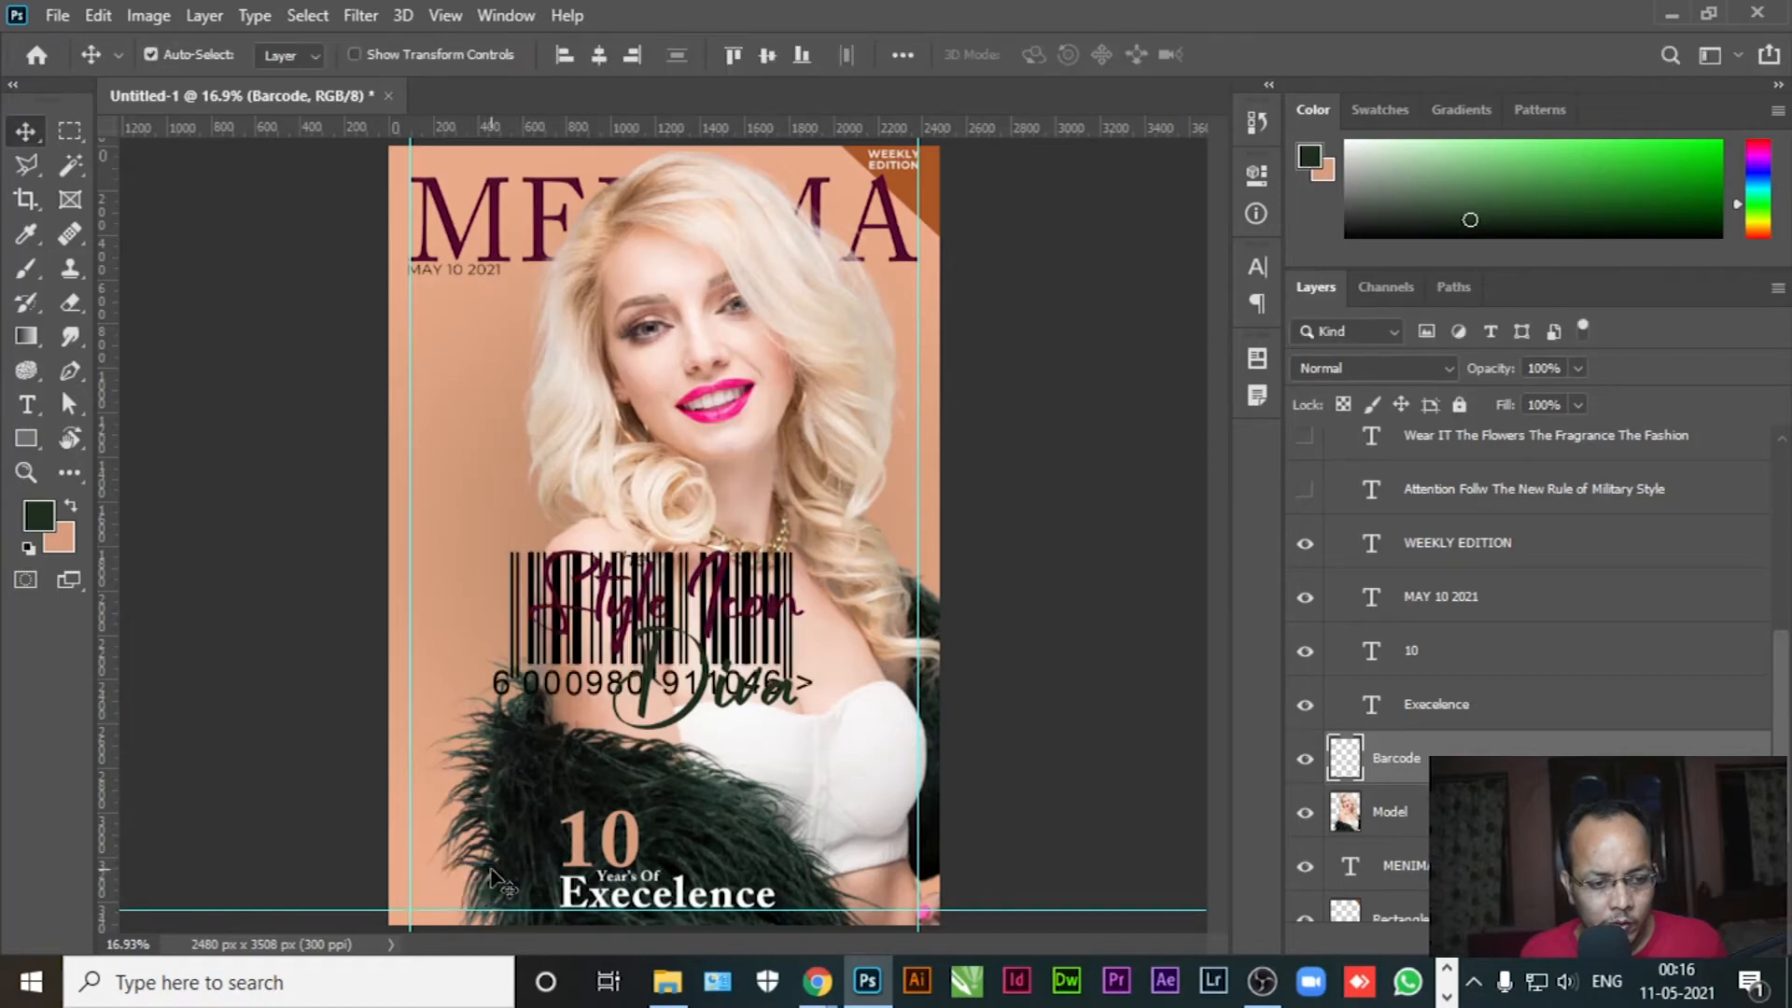
pyautogui.scroll(5, 434, 924)
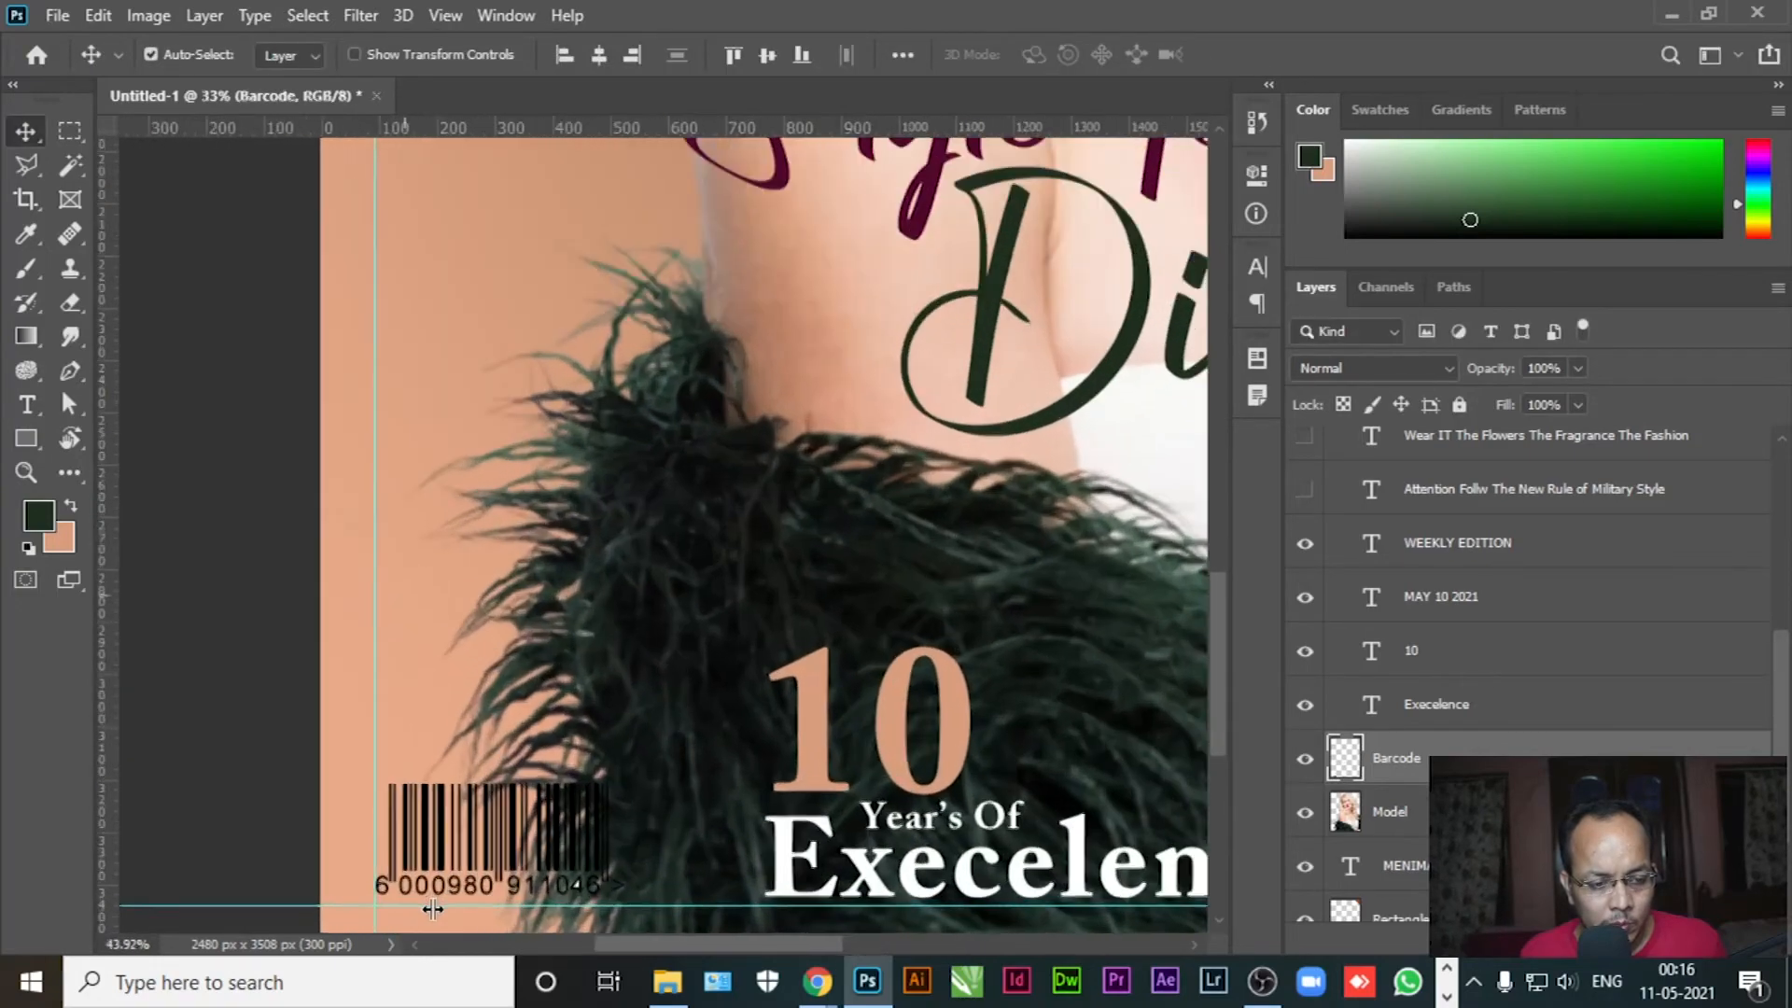
pyautogui.scroll(2, 555, 758)
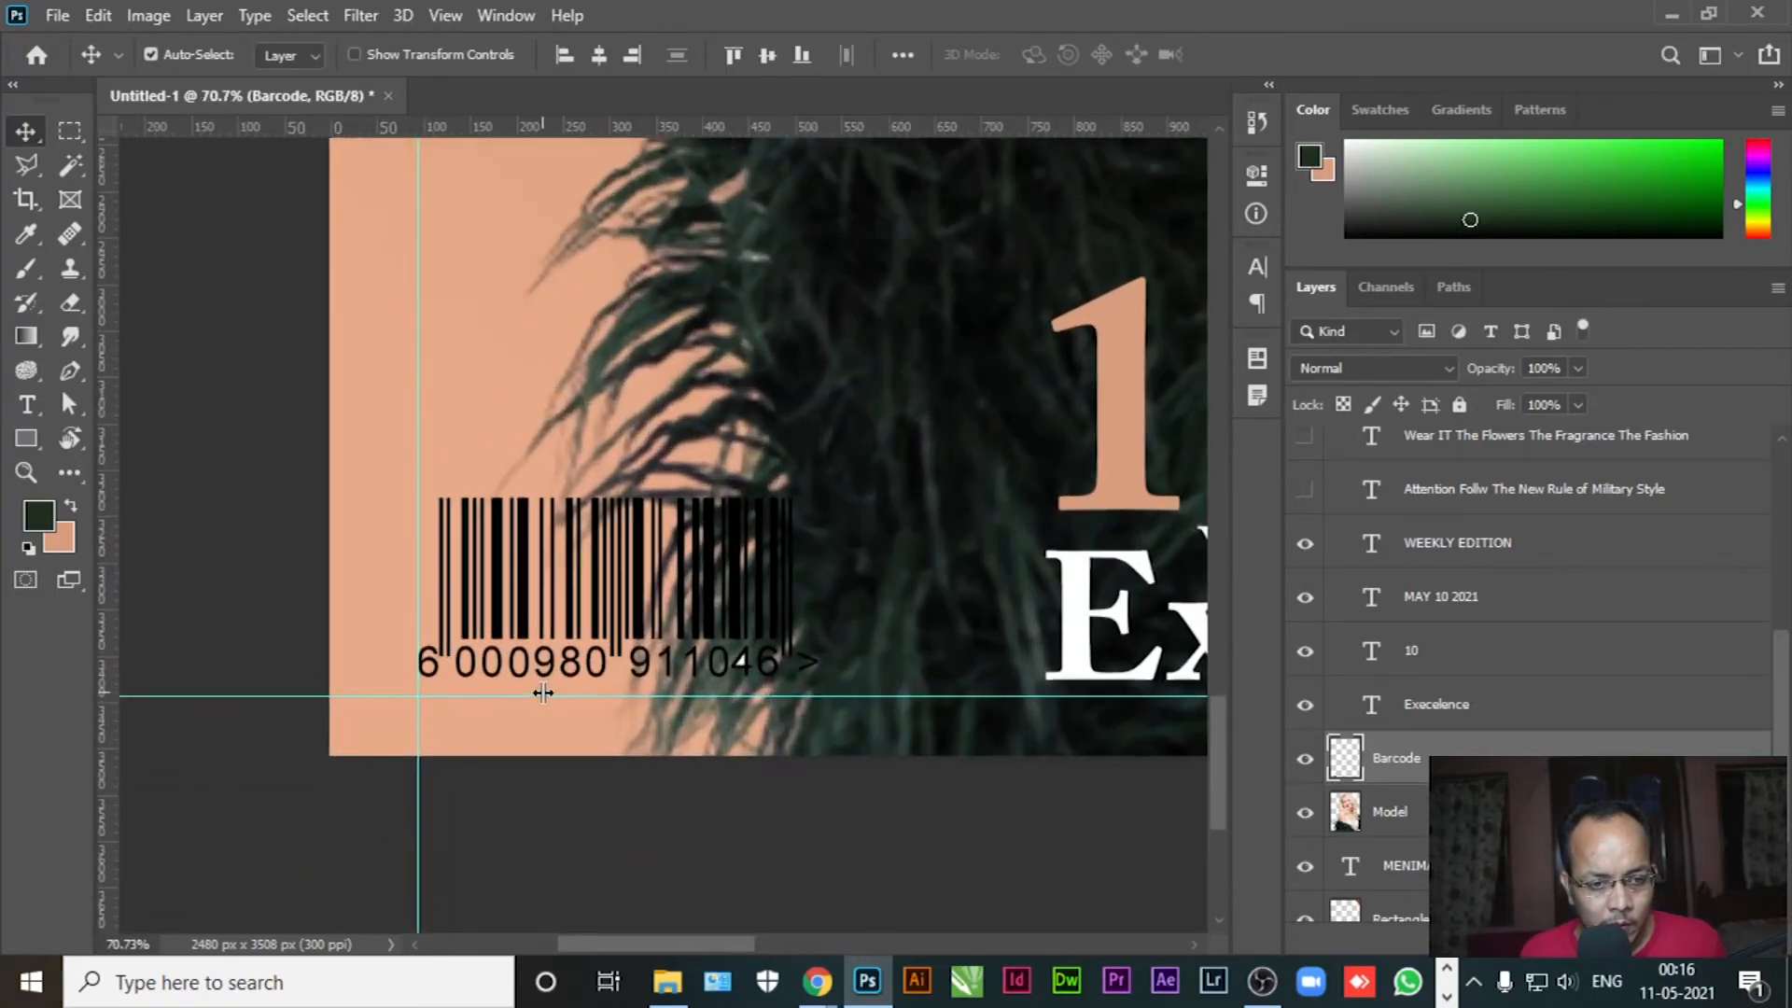
pyautogui.moveTo(573, 606); pyautogui.dragTo(586, 618)
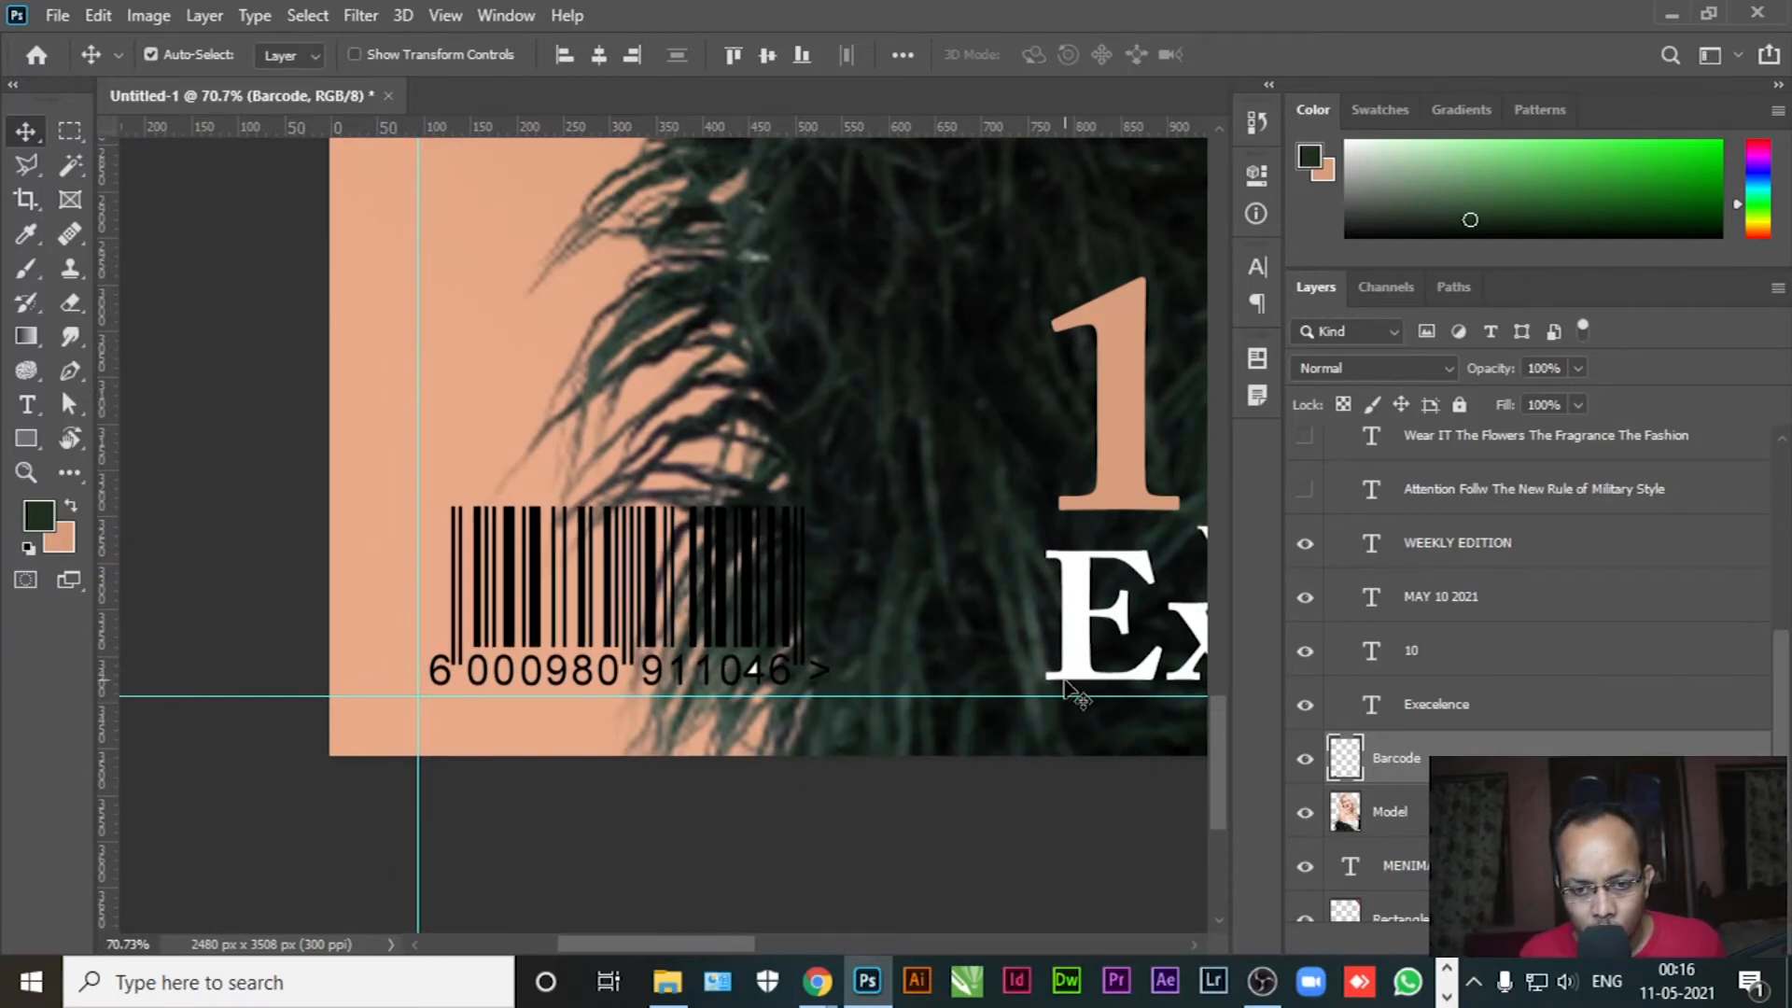
# Bottom-align the barcode with the Execelence text, aligning to the selection
pyautogui.keyDown('ctrl'); pyautogui.click(1458, 713); pyautogui.keyUp('ctrl')
pyautogui.click(902, 54)
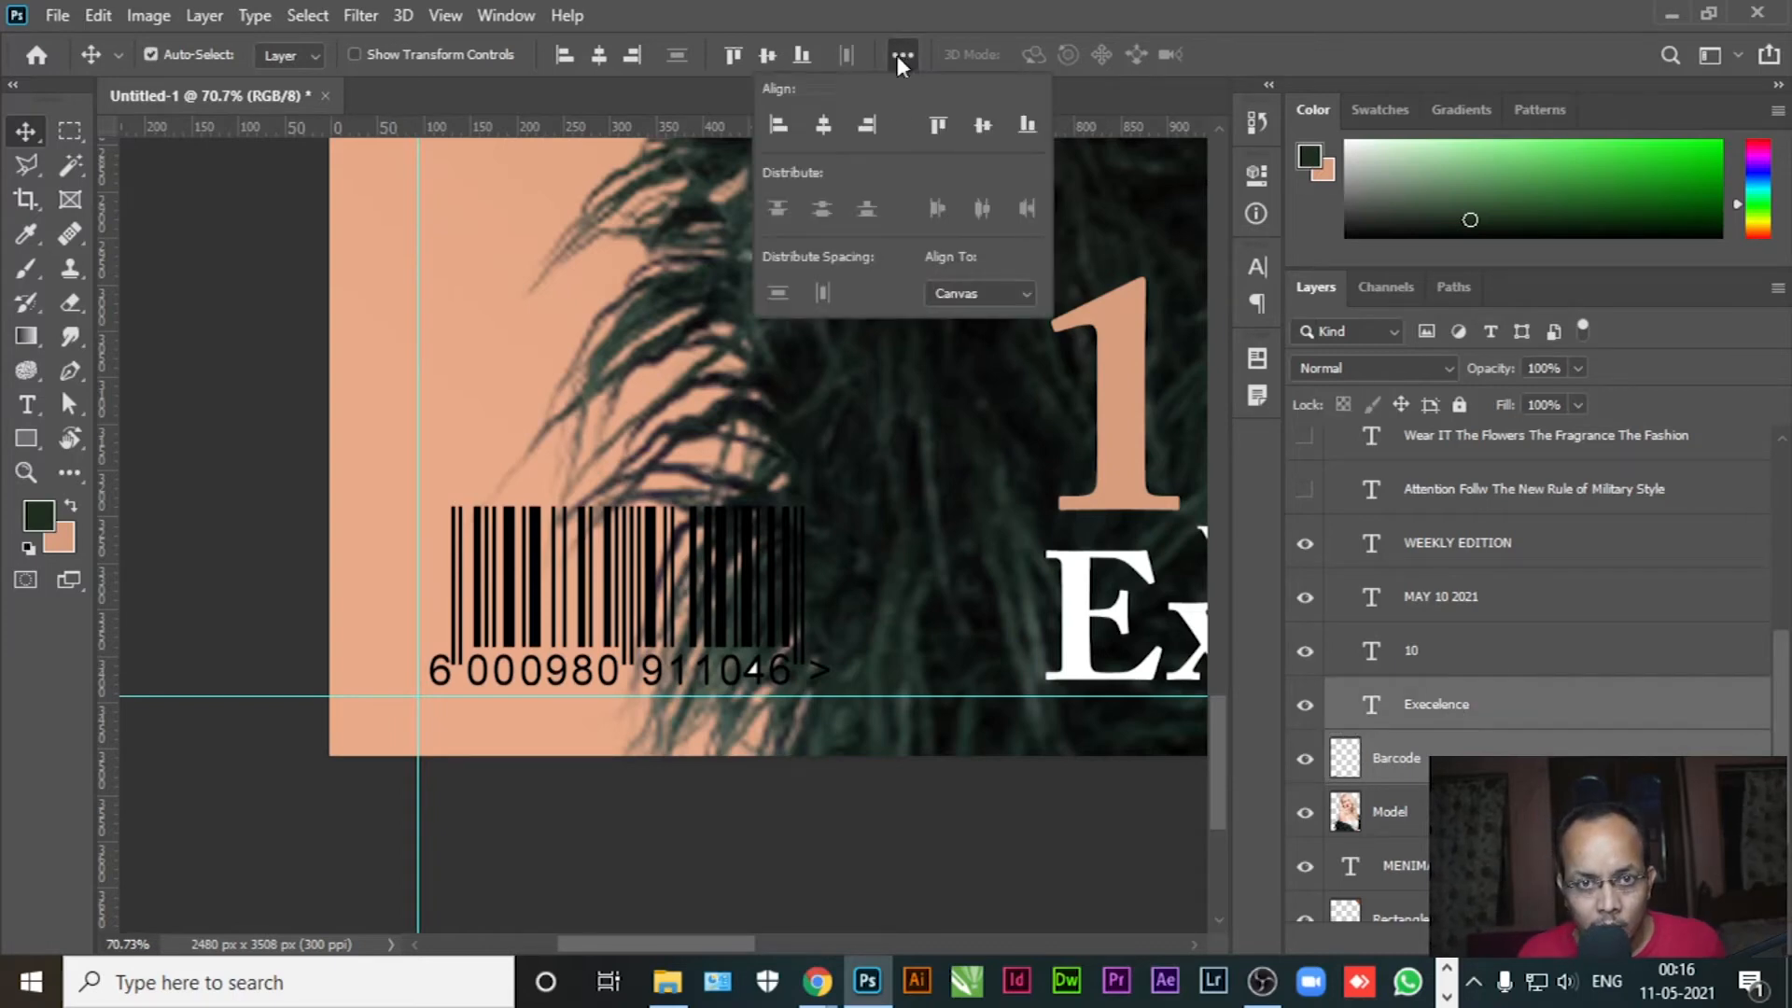
pyautogui.click(975, 295)
pyautogui.click(971, 318)
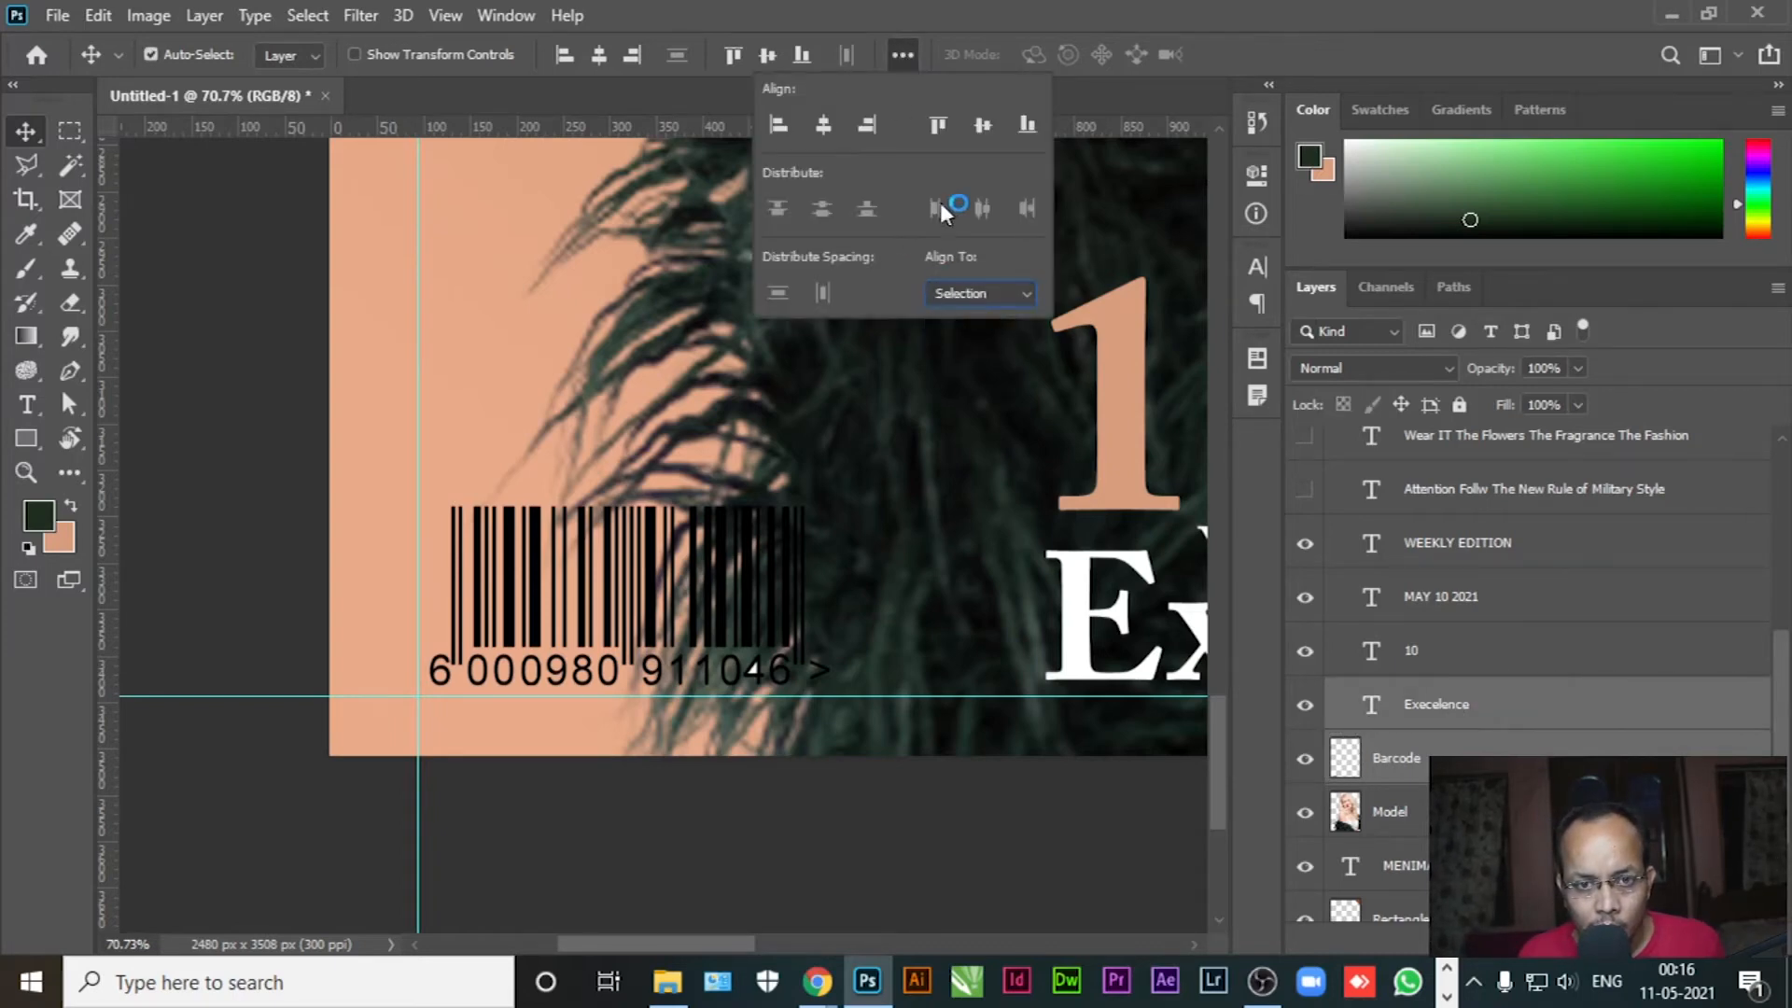
pyautogui.click(1024, 127)
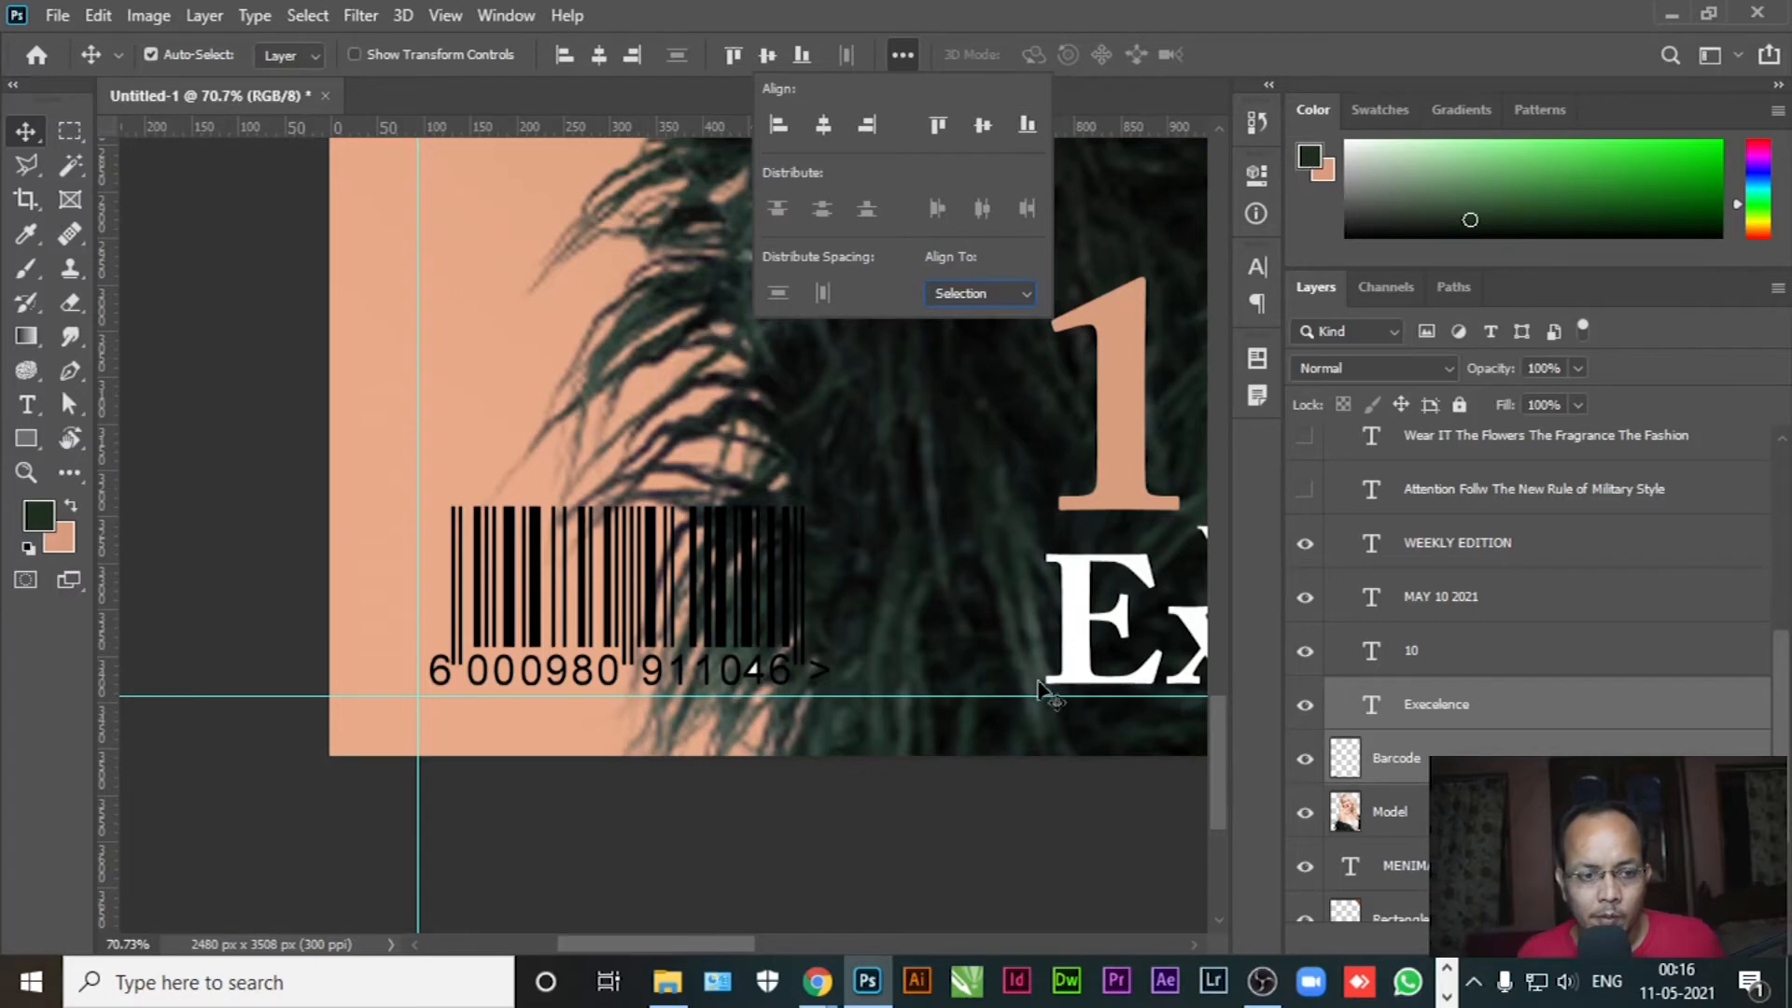
pyautogui.click(224, 373)
pyautogui.press('m')
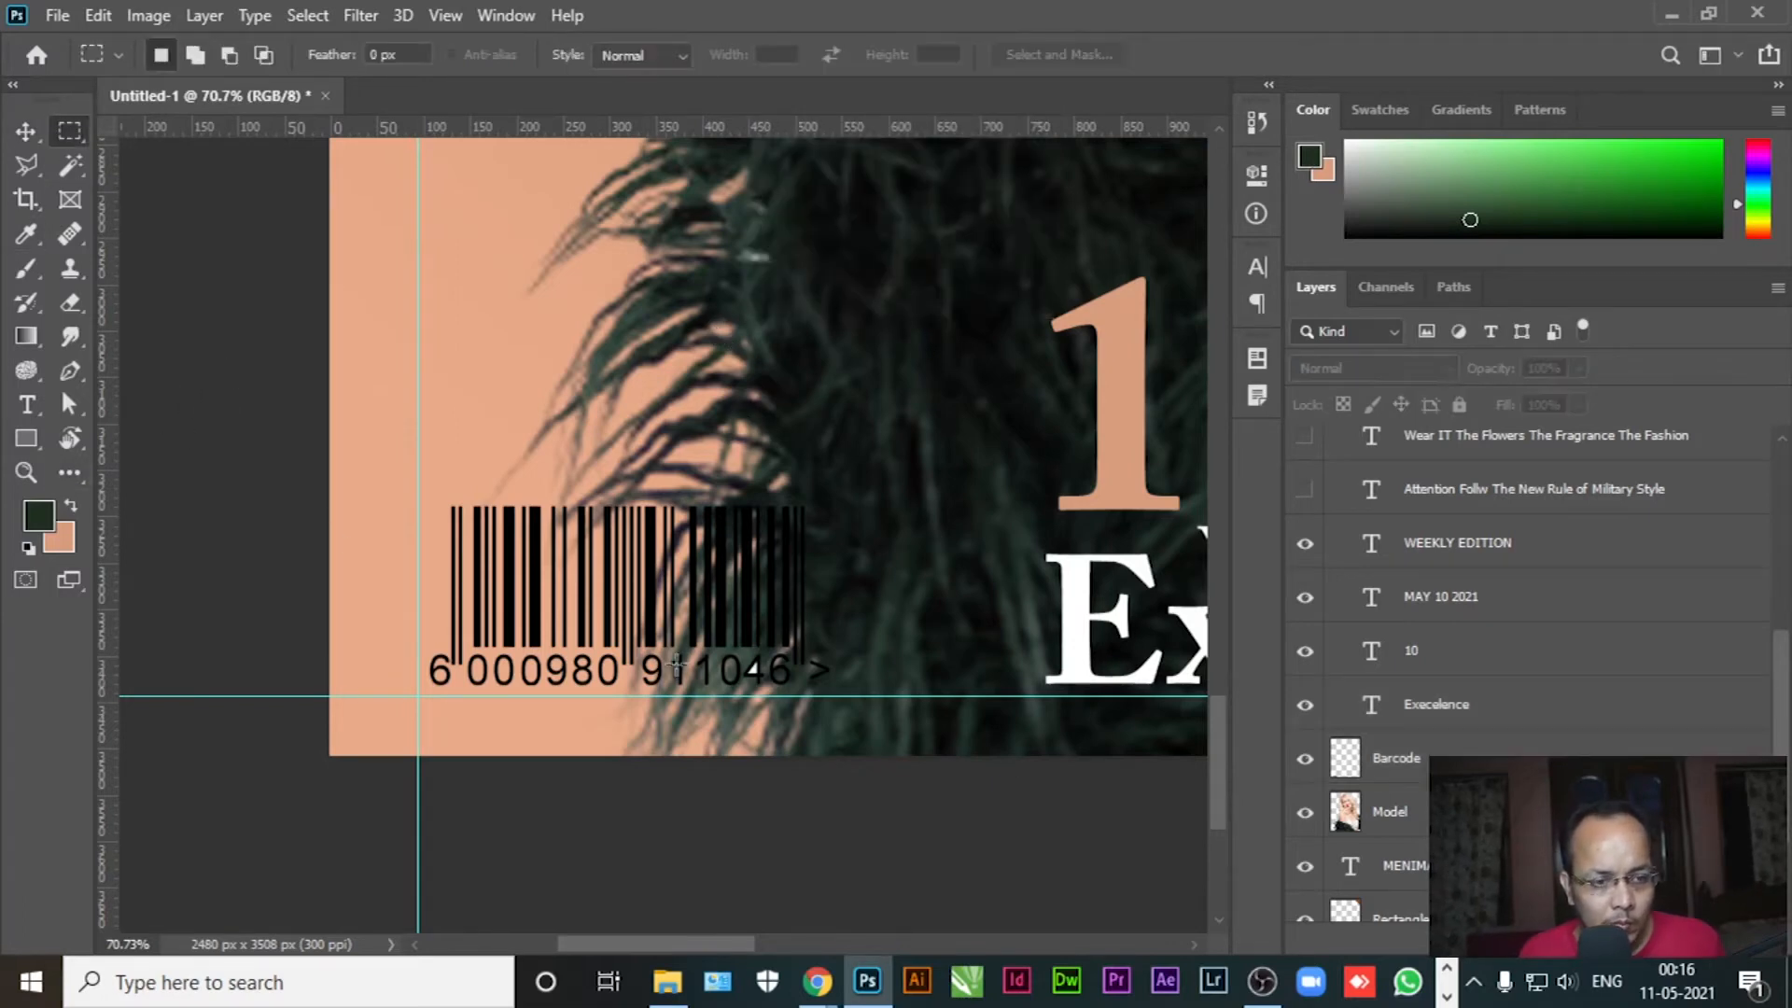
# Draw a white-filled rectangle over the barcode area
pyautogui.press('u')
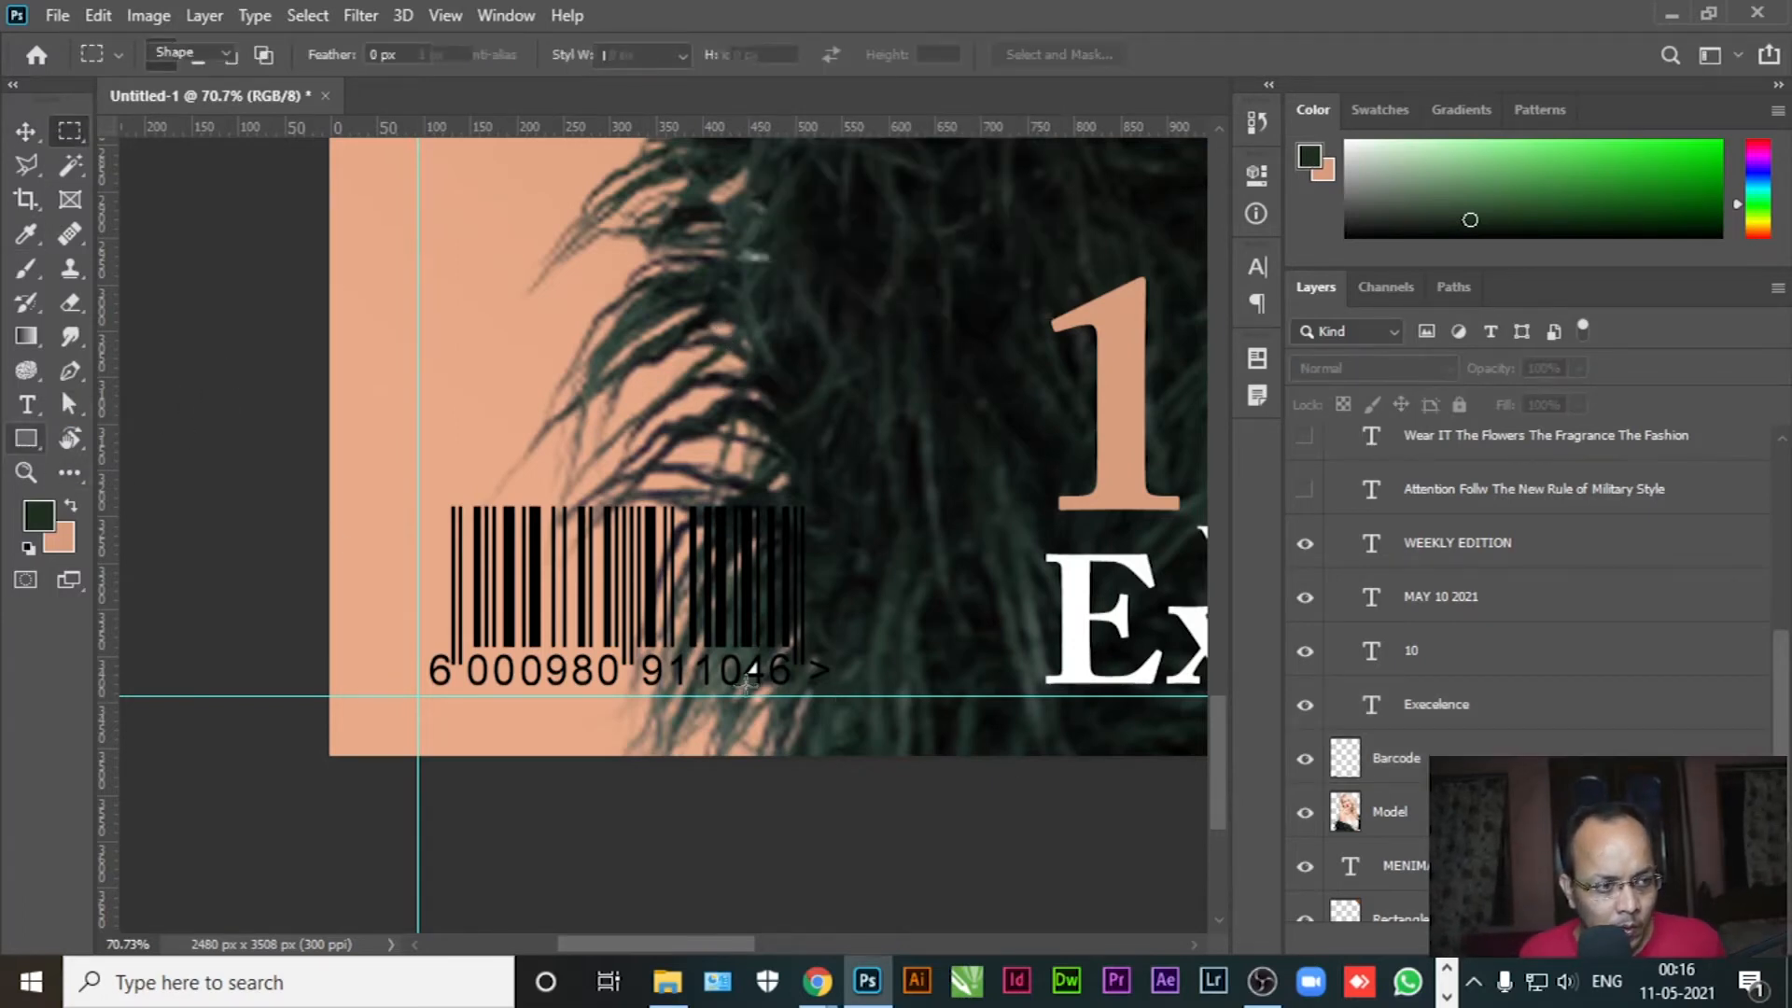
pyautogui.moveTo(839, 695); pyautogui.dragTo(418, 489)
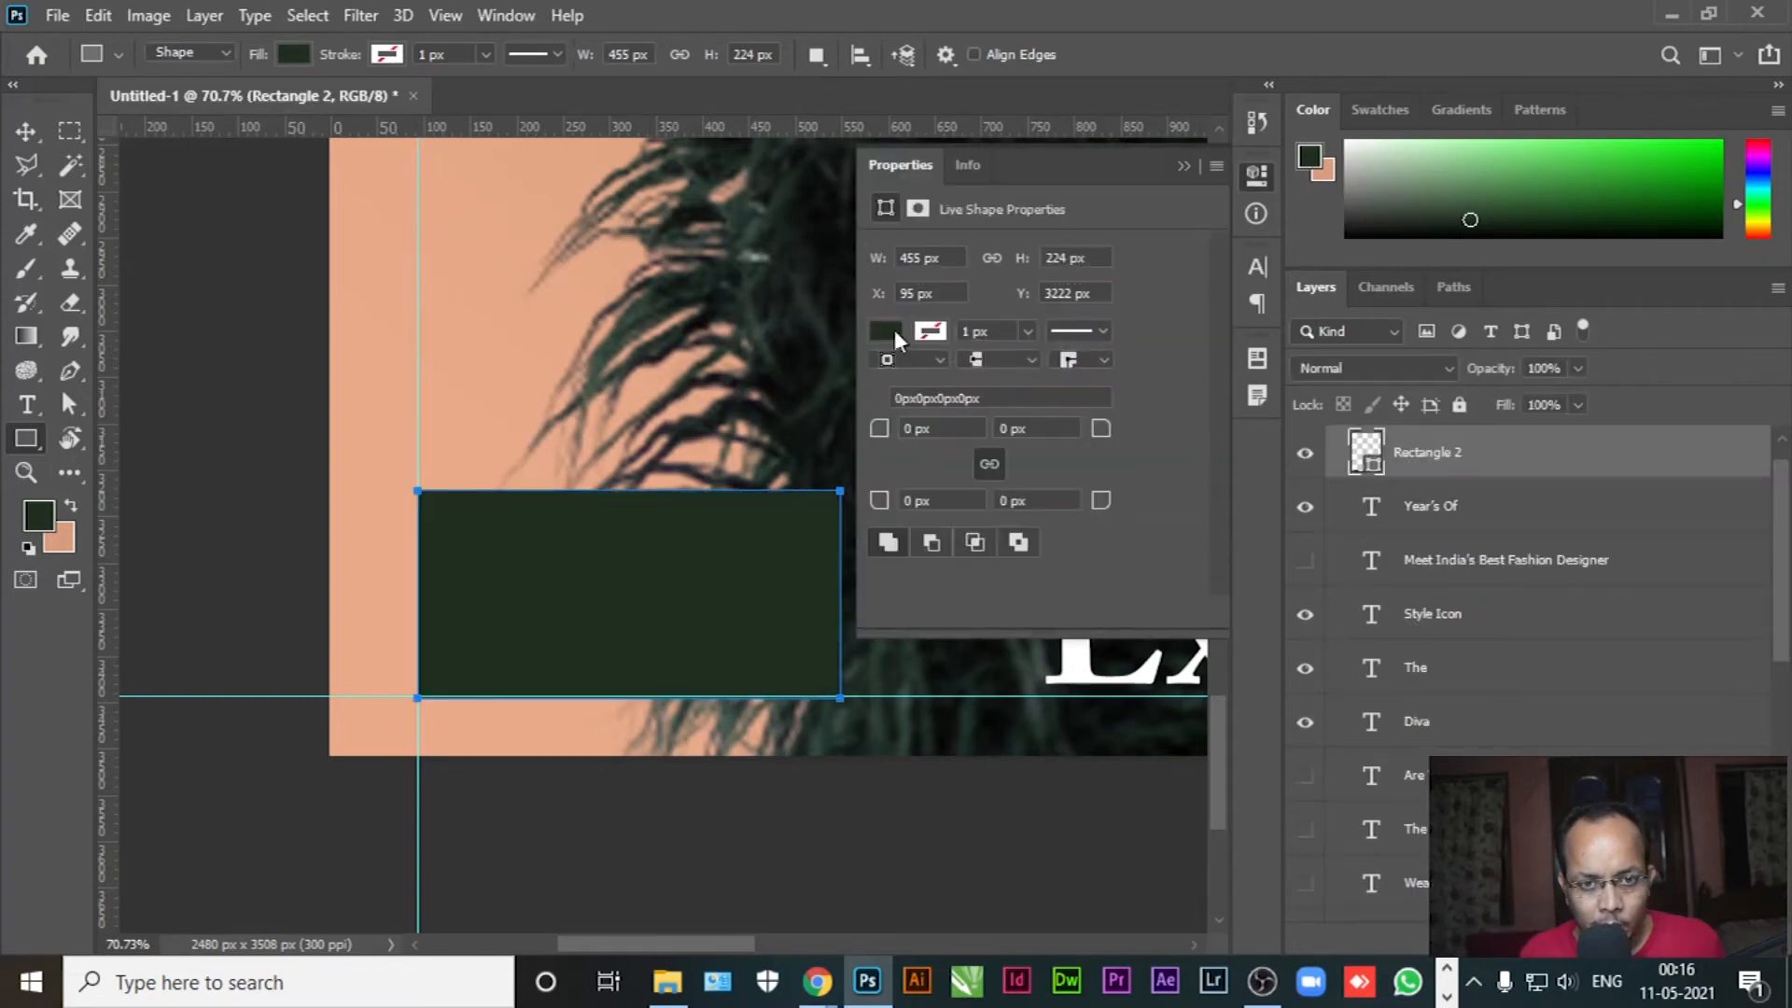
pyautogui.click(885, 331)
pyautogui.click(959, 470)
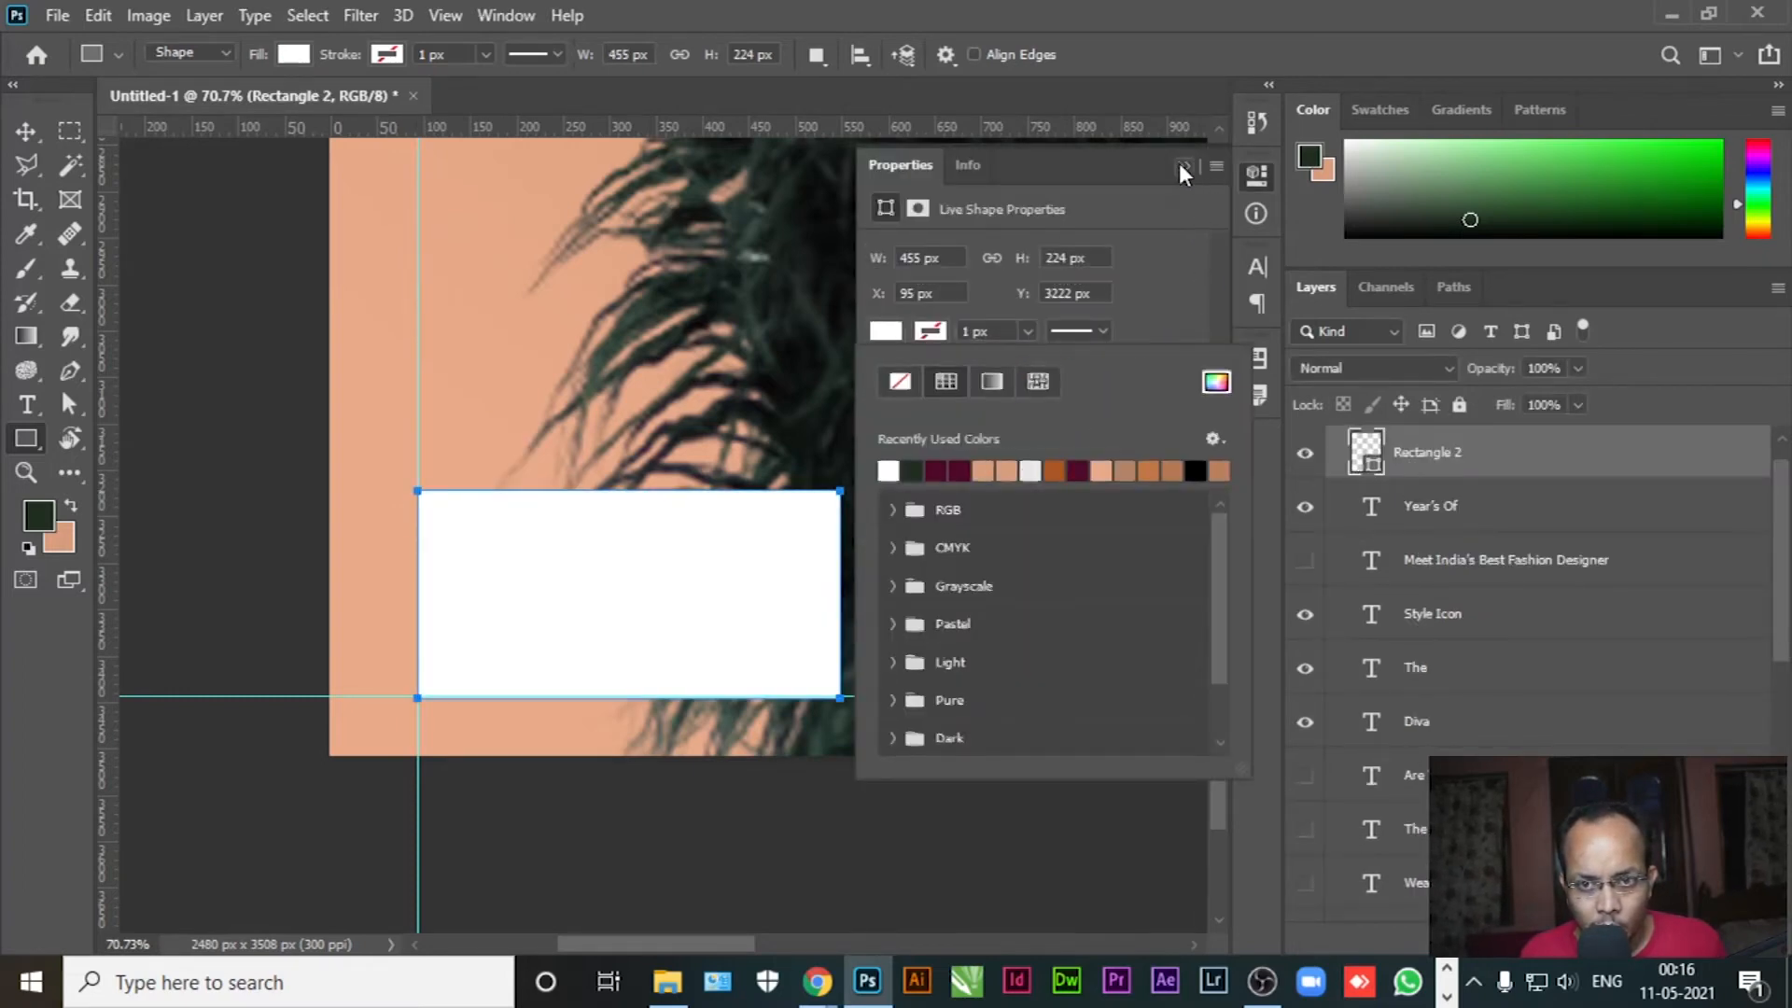
pyautogui.click(1182, 170)
# Move Rectangle 2 beneath the barcode in the layer stack and nudge it up slightly
pyautogui.moveTo(1515, 461); pyautogui.dragTo(1472, 688)
pyautogui.moveTo(1473, 486); pyautogui.dragTo(1349, 882)
pyautogui.click(25, 131)
pyautogui.click(148, 368)
pyautogui.scroll(1, 546, 721)
pyautogui.scroll(4, 546, 722)
pyautogui.click(505, 650)
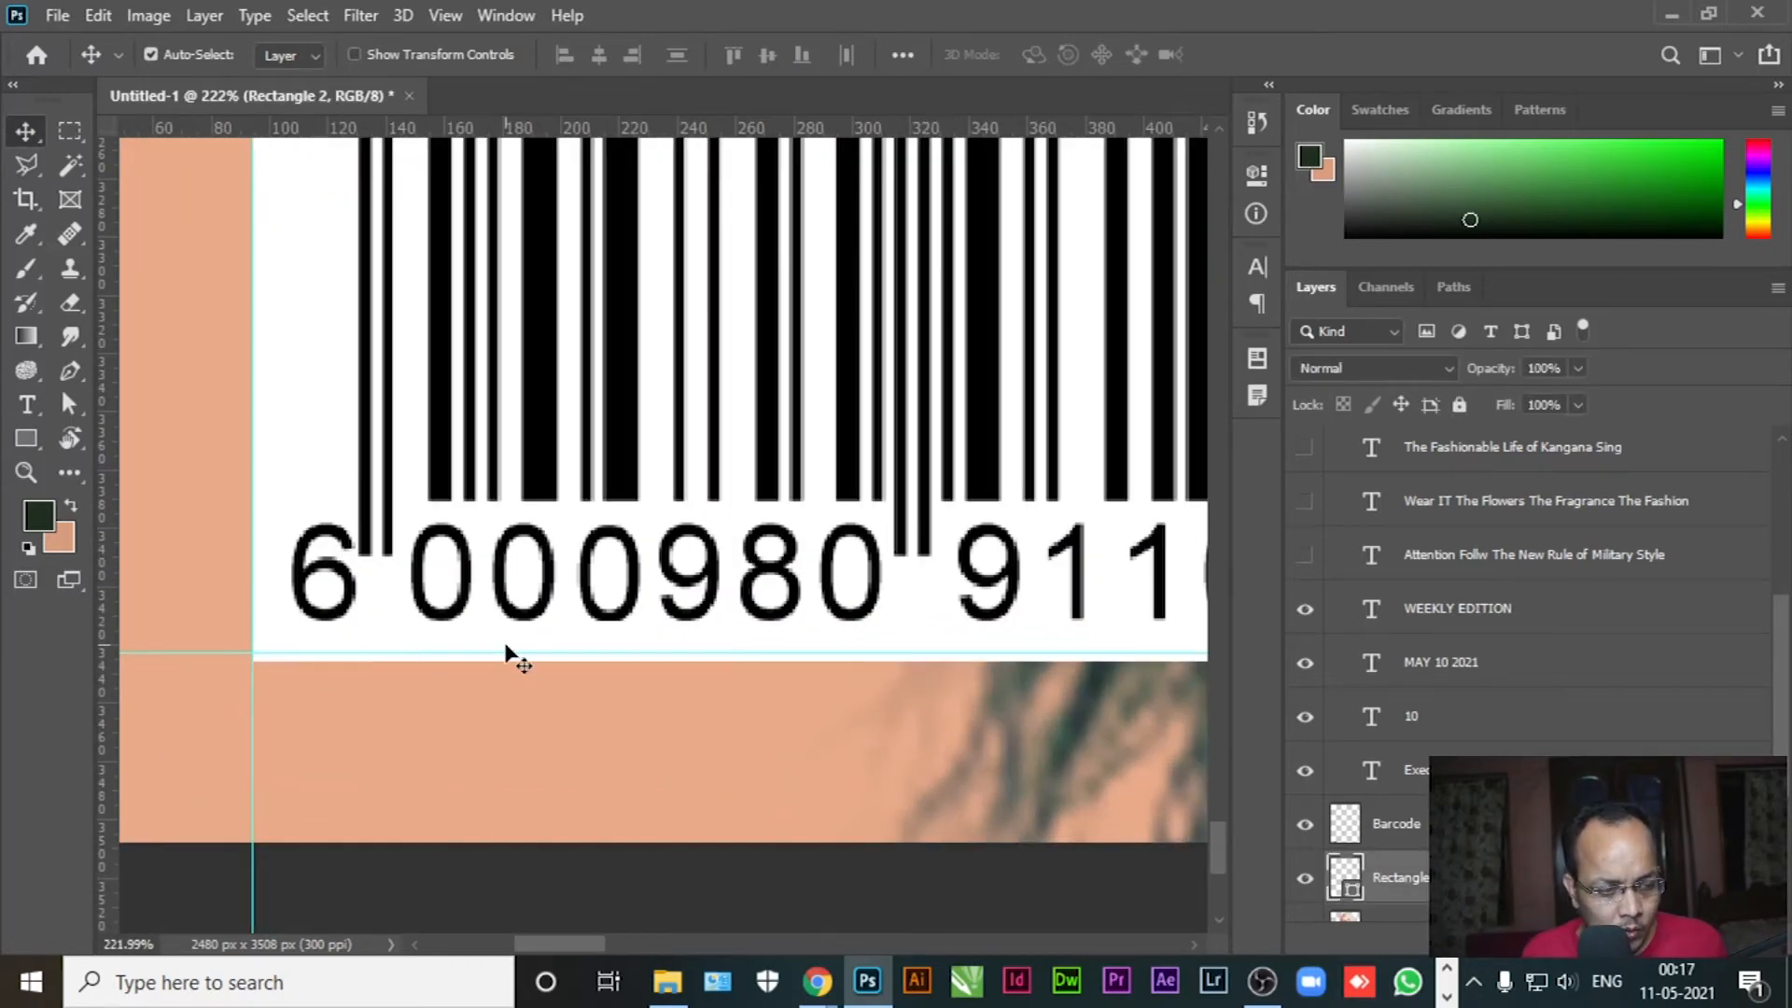
pyautogui.press('Up')
pyautogui.press('Up')
pyautogui.press('Up')
pyautogui.press('Up')
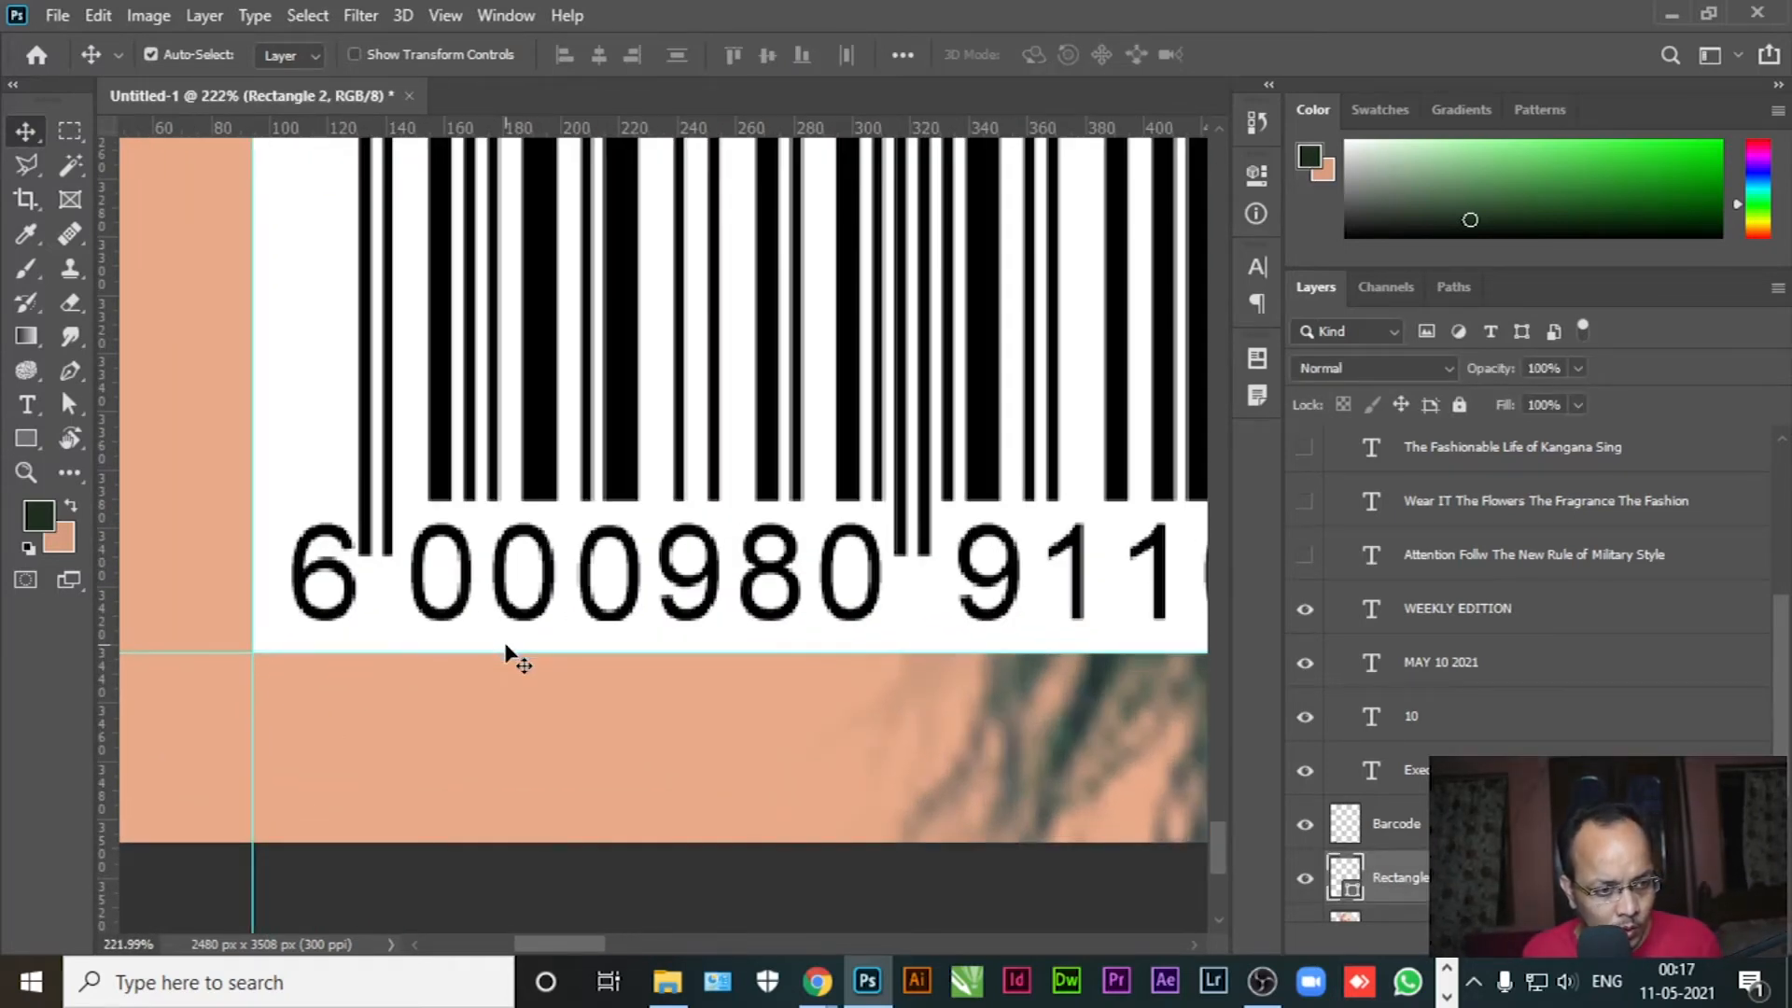
pyautogui.scroll(-4, 647, 628)
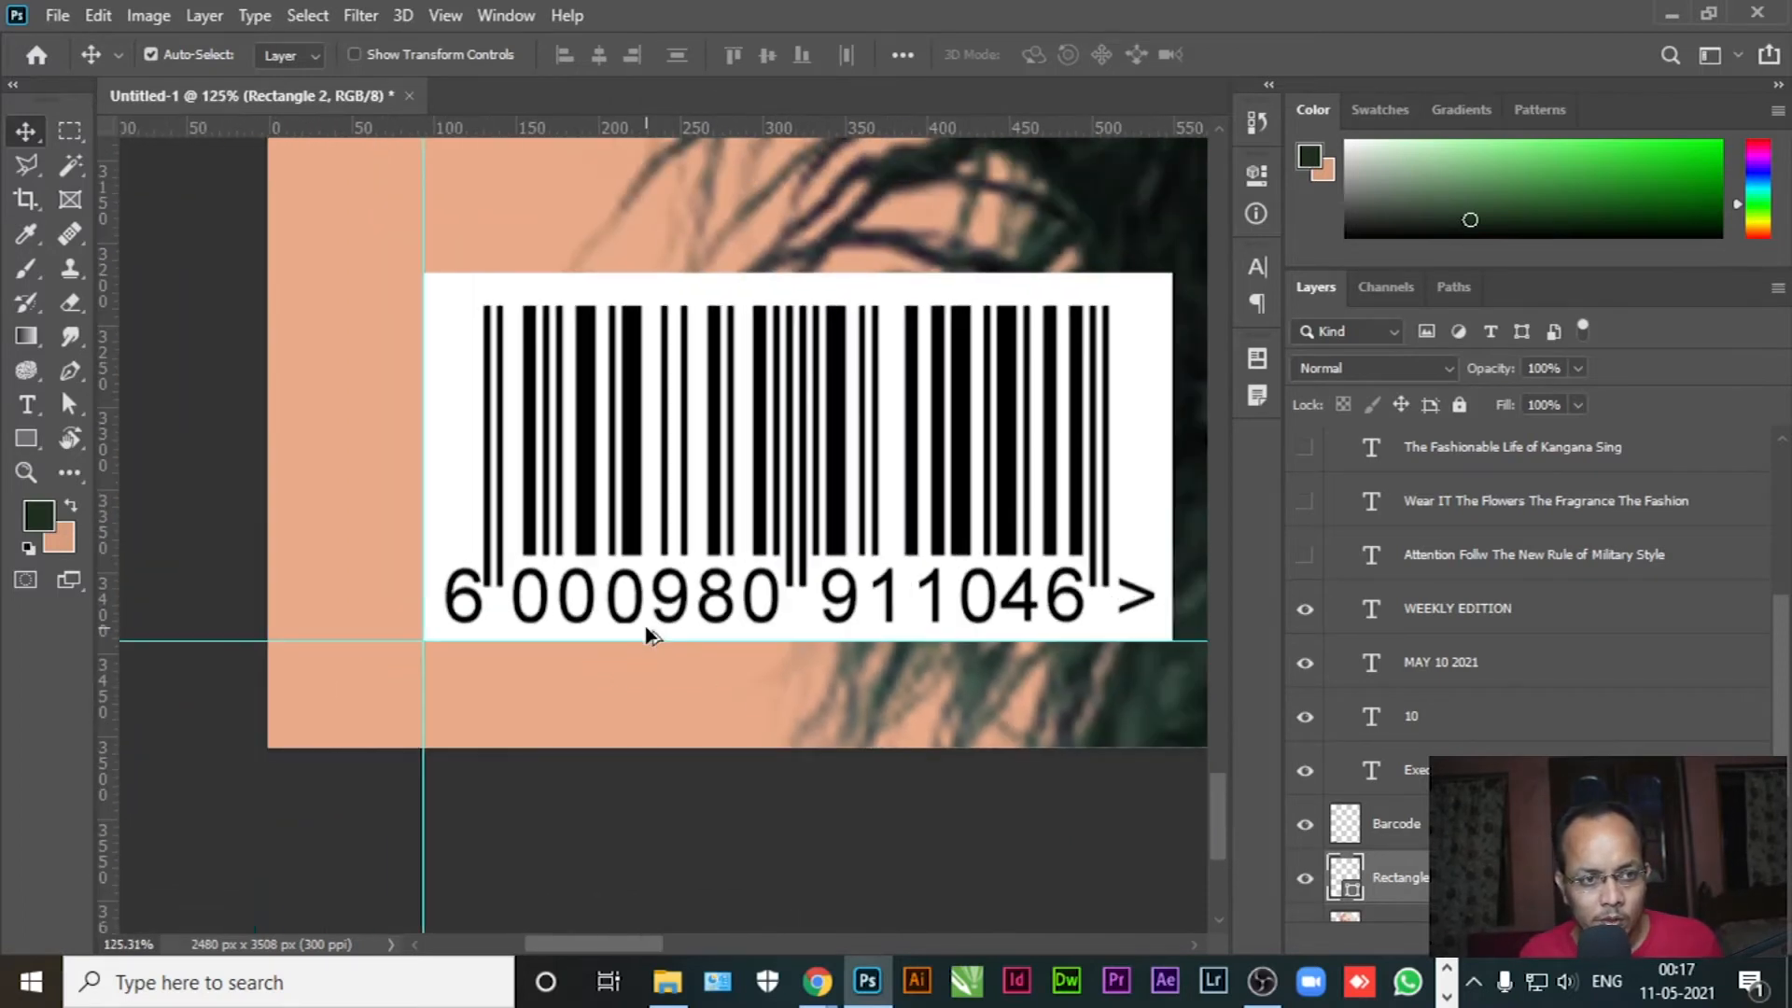
# Centre the barcode horizontally and vertically on its white box
pyautogui.keyDown('ctrl'); pyautogui.click(1413, 835); pyautogui.keyUp('ctrl')
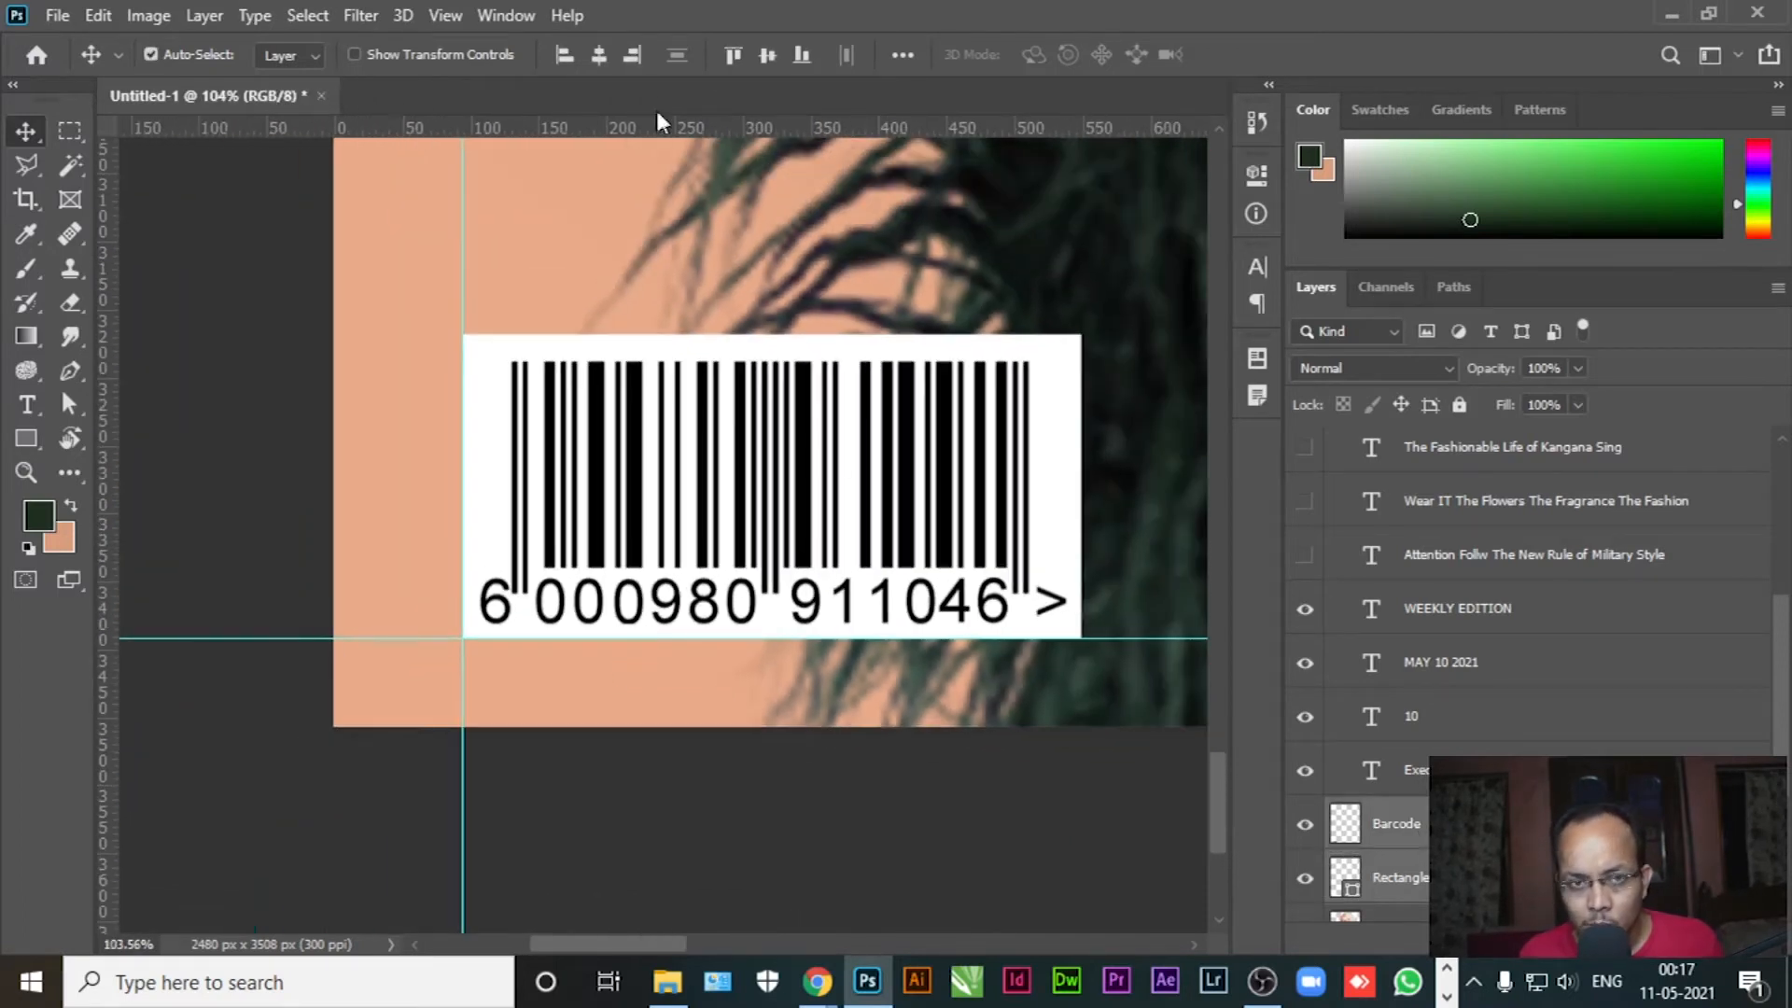
pyautogui.click(765, 60)
pyautogui.click(600, 58)
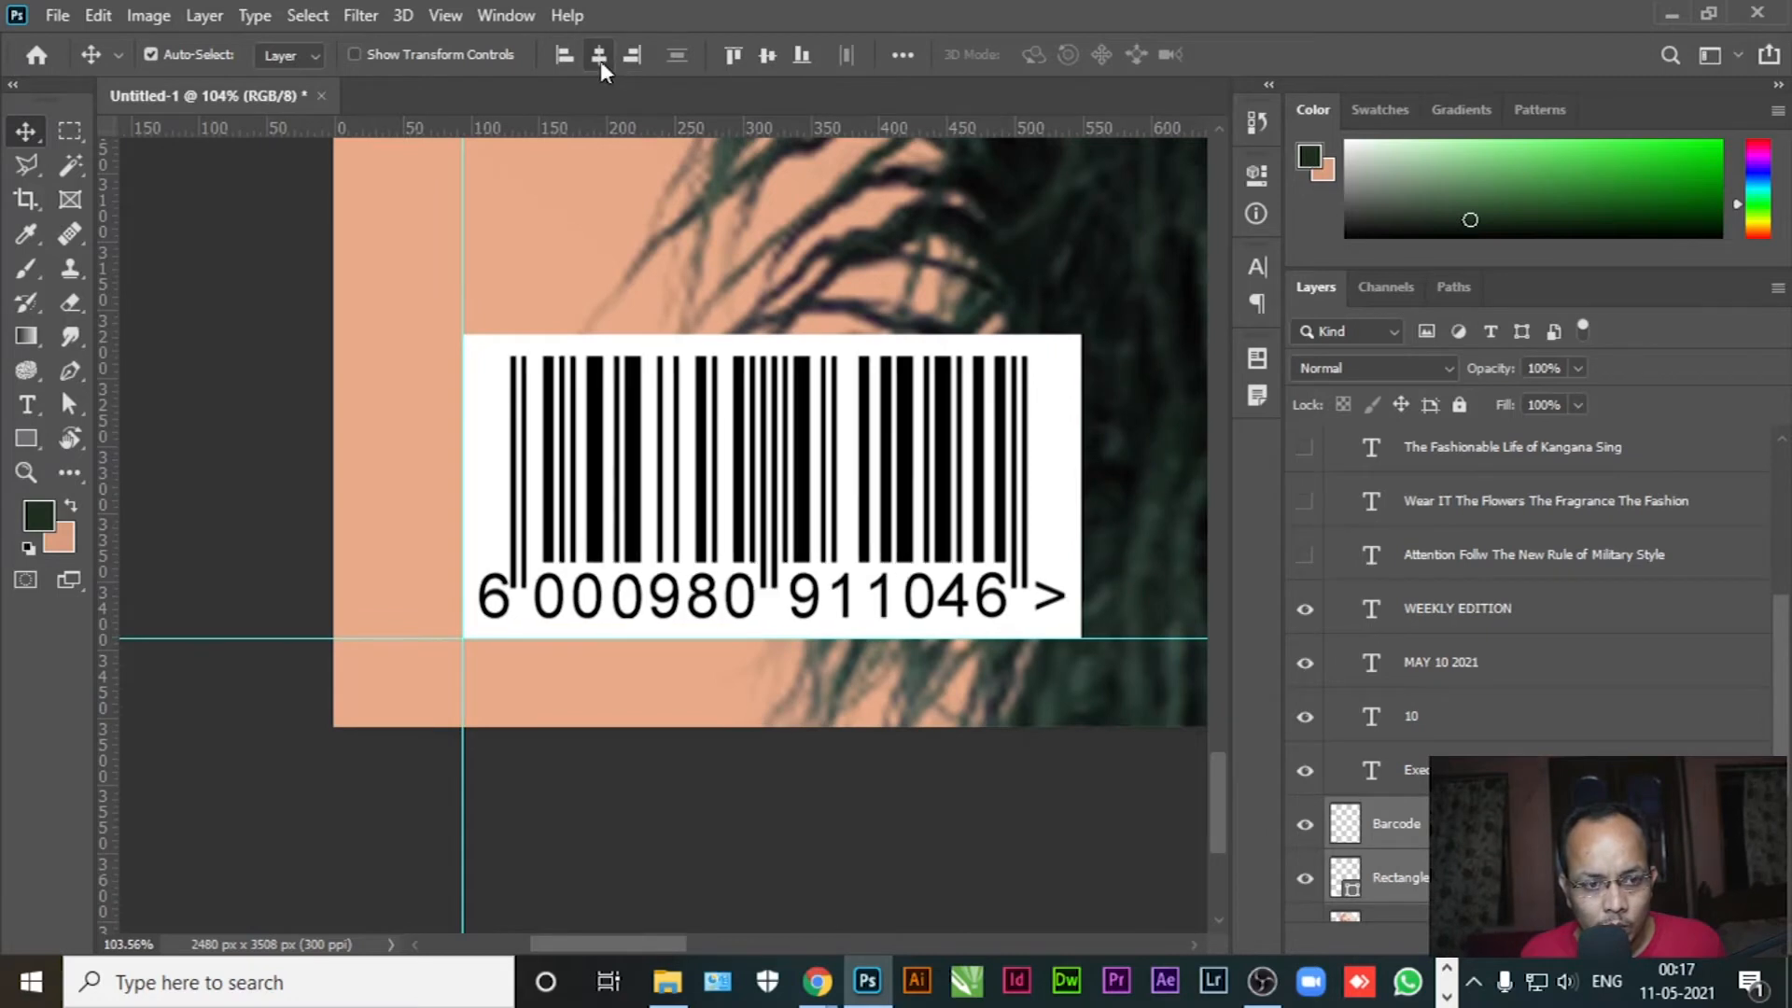
pyautogui.scroll(-5, 646, 523)
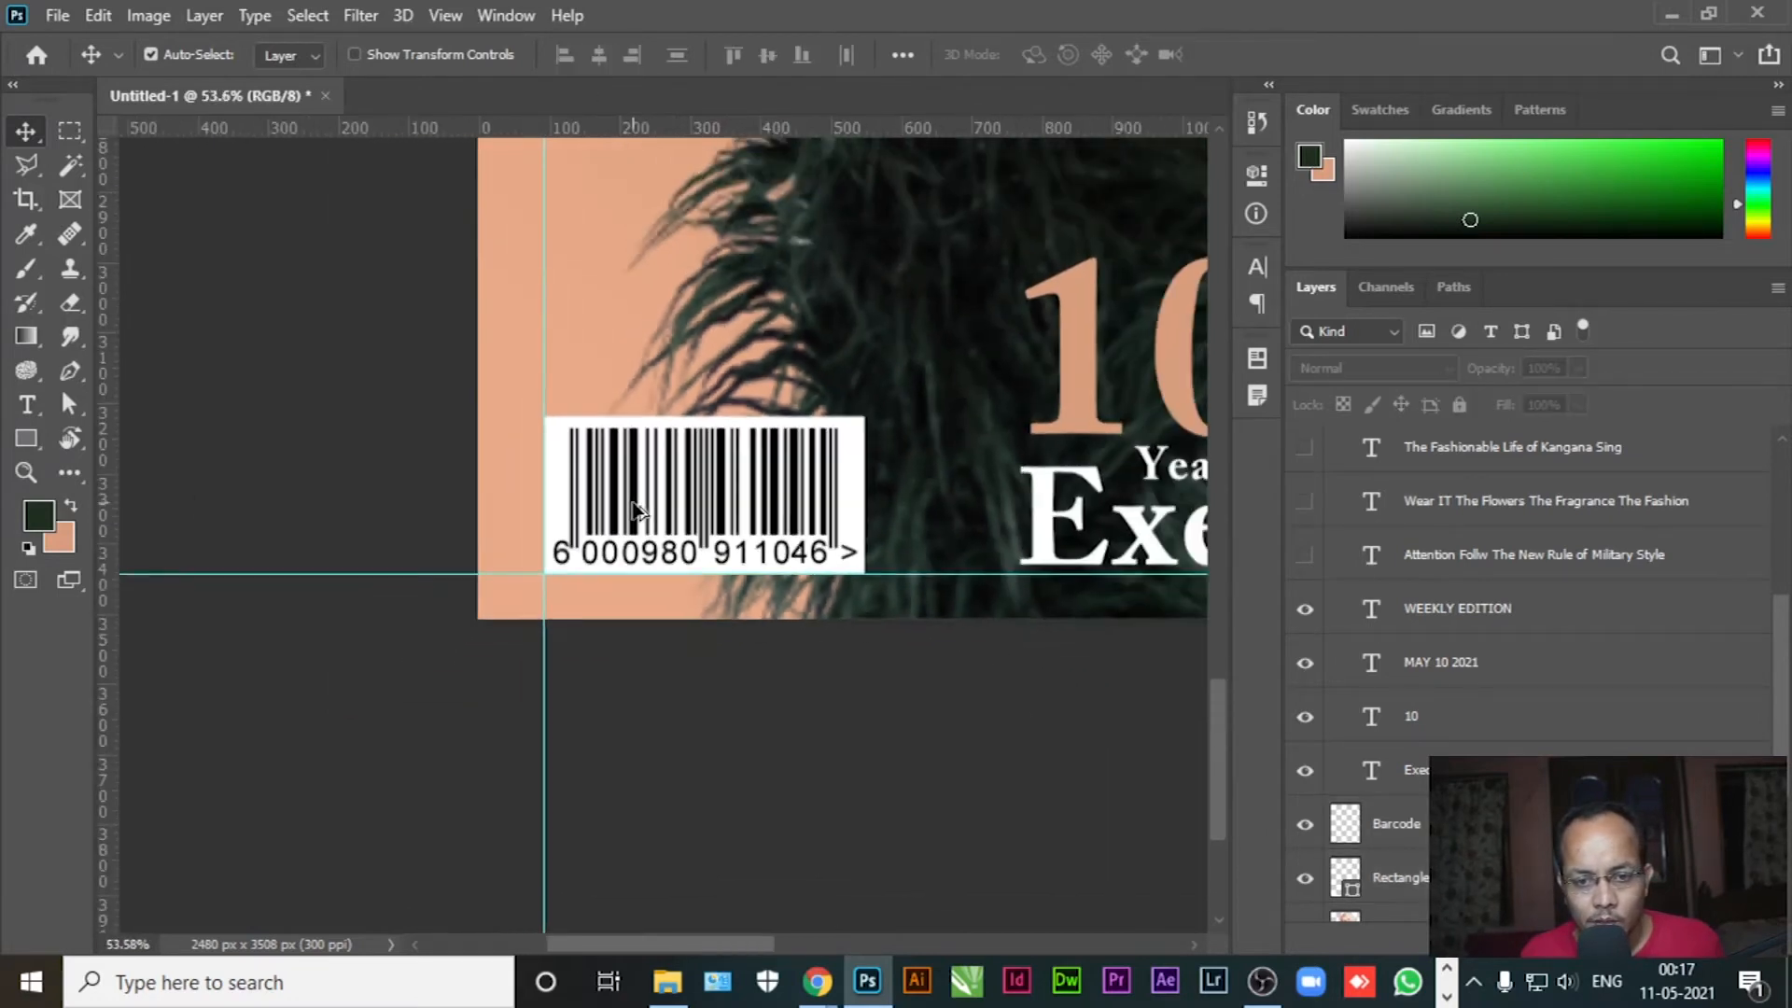
pyautogui.moveTo(1081, 693); pyautogui.dragTo(745, 671)
# Move the Year's Of layer below WEEKLY EDITION alongside the other title layers
pyautogui.click(919, 522)
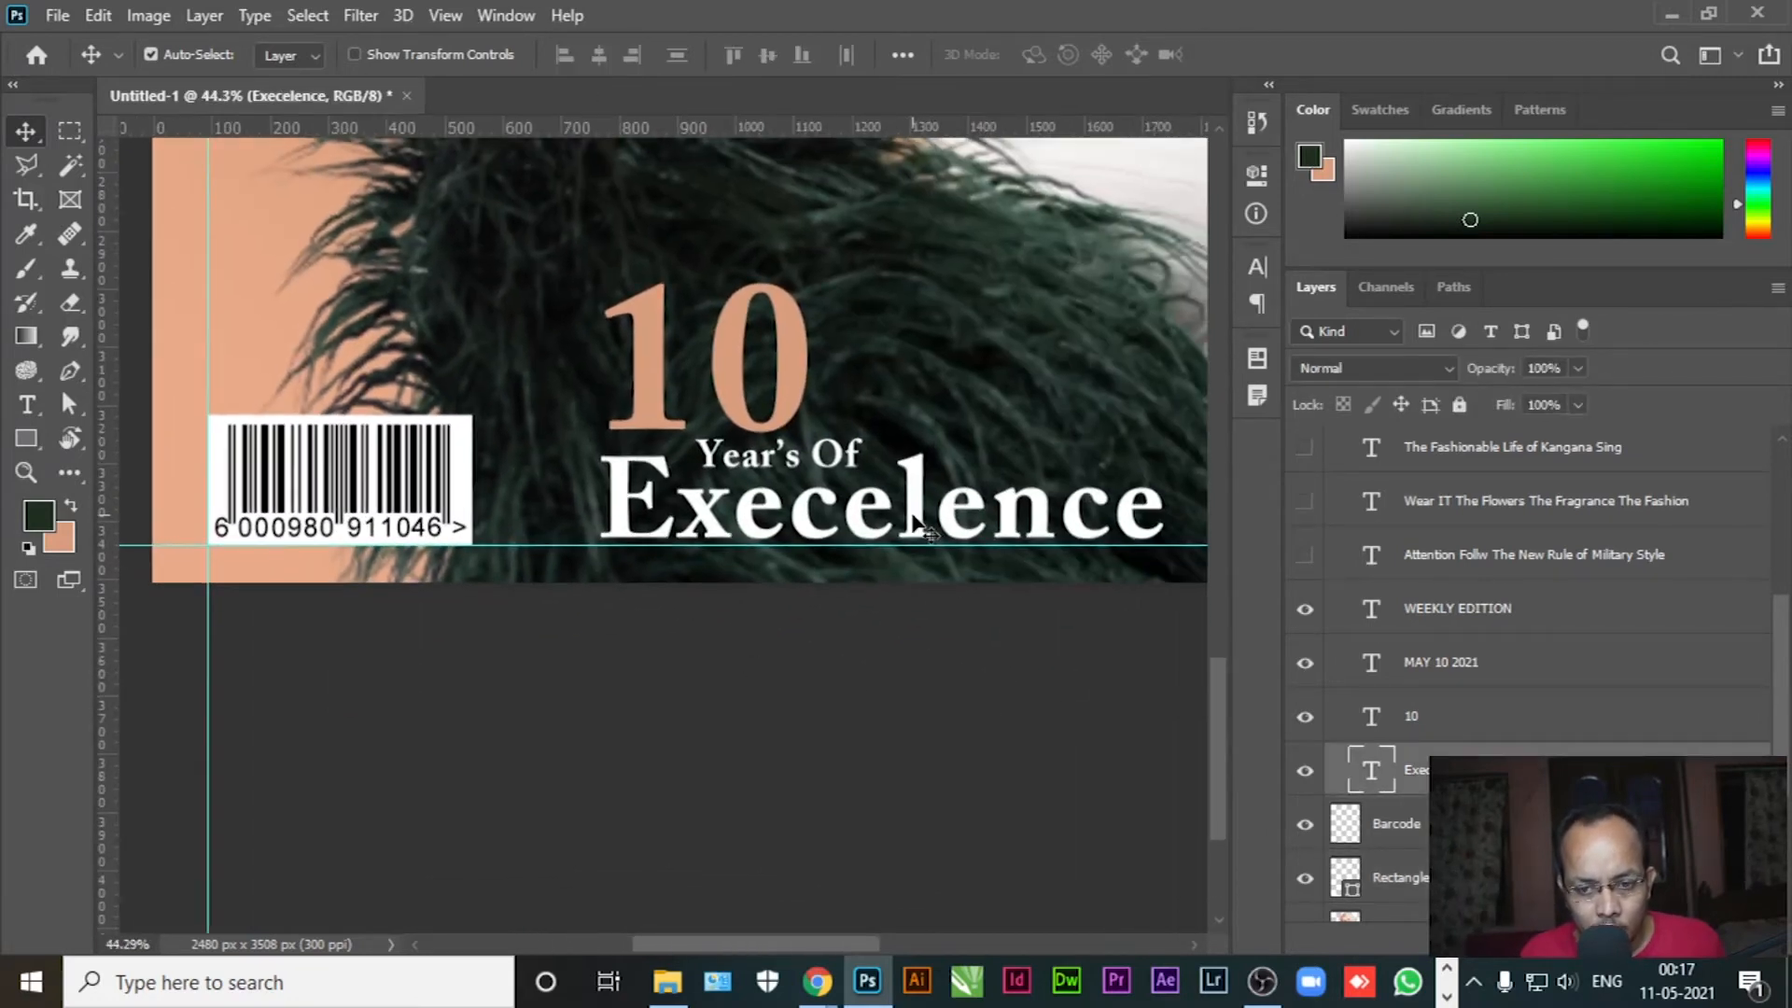
pyautogui.keyDown('ctrl'); pyautogui.click(1438, 724); pyautogui.keyUp('ctrl')
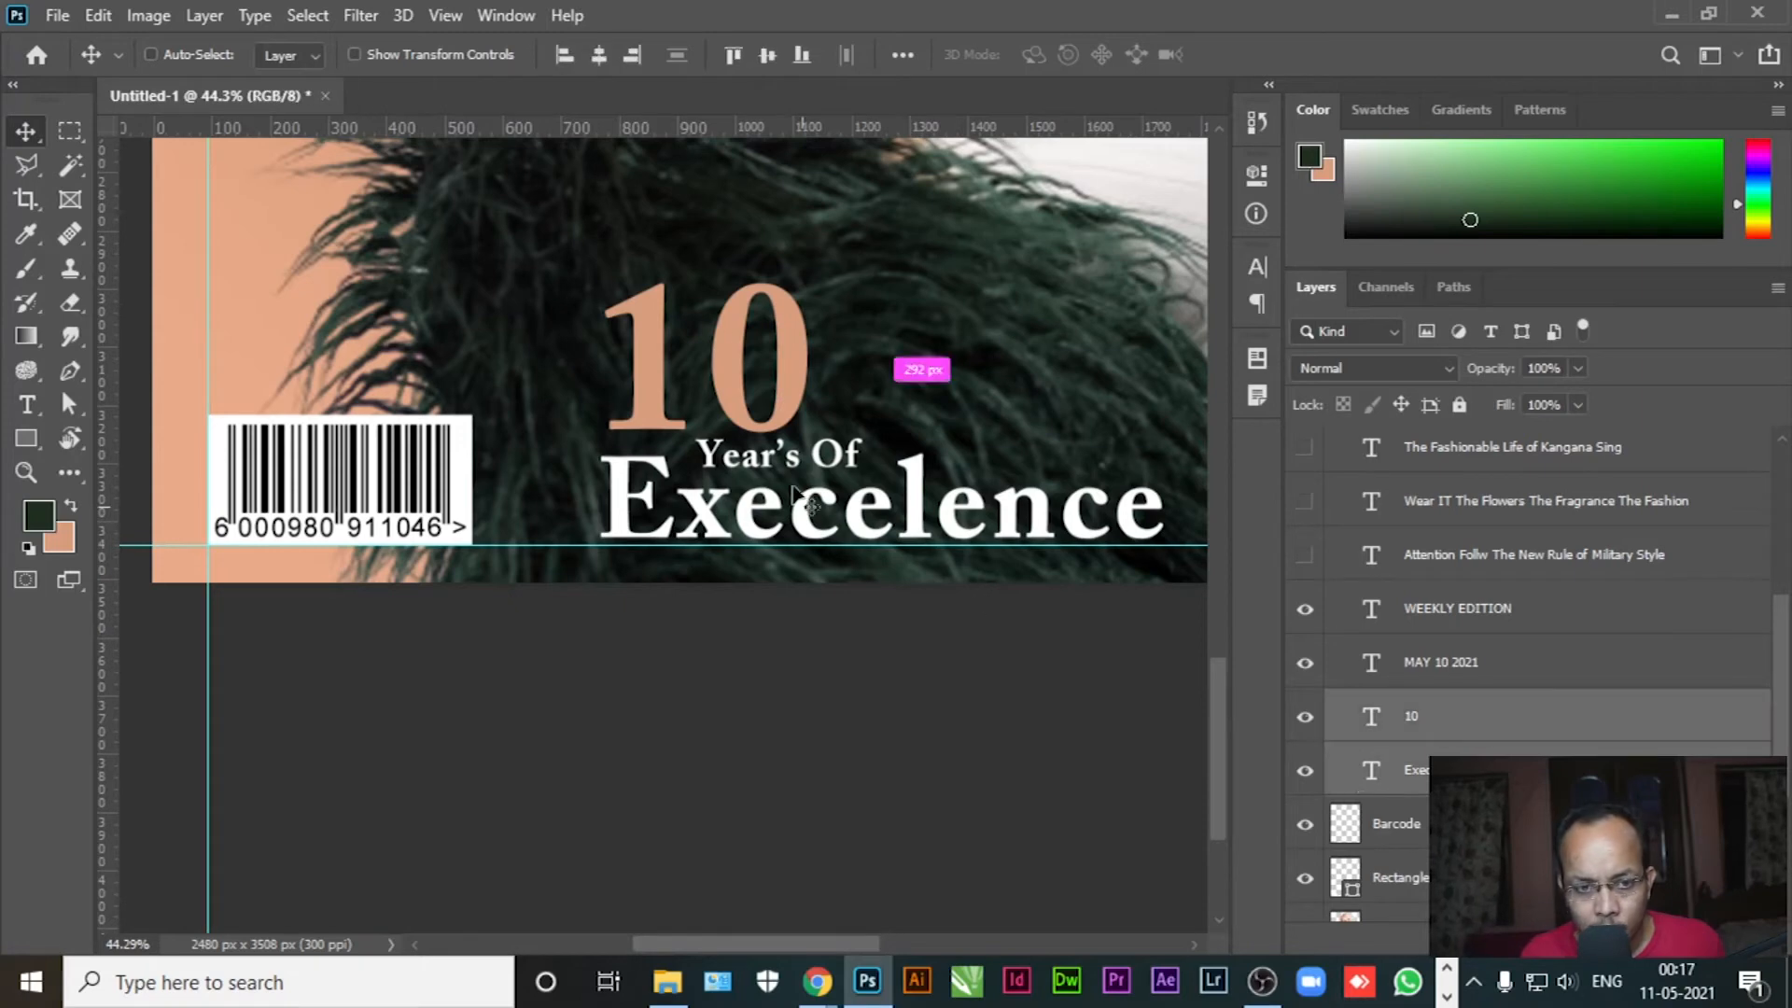
pyautogui.keyDown('ctrl'); pyautogui.keyDown('shift'); pyautogui.click(761, 461); pyautogui.keyUp('shift'); pyautogui.keyUp('ctrl')
pyautogui.moveTo(1458, 467); pyautogui.dragTo(1452, 754)
pyautogui.scroll(-2, 1461, 674)
pyautogui.scroll(-1, 1471, 584)
pyautogui.moveTo(1469, 567); pyautogui.dragTo(1468, 722)
pyautogui.hotkey('ctrl', 'z')
pyautogui.moveTo(1524, 496); pyautogui.dragTo(1465, 649)
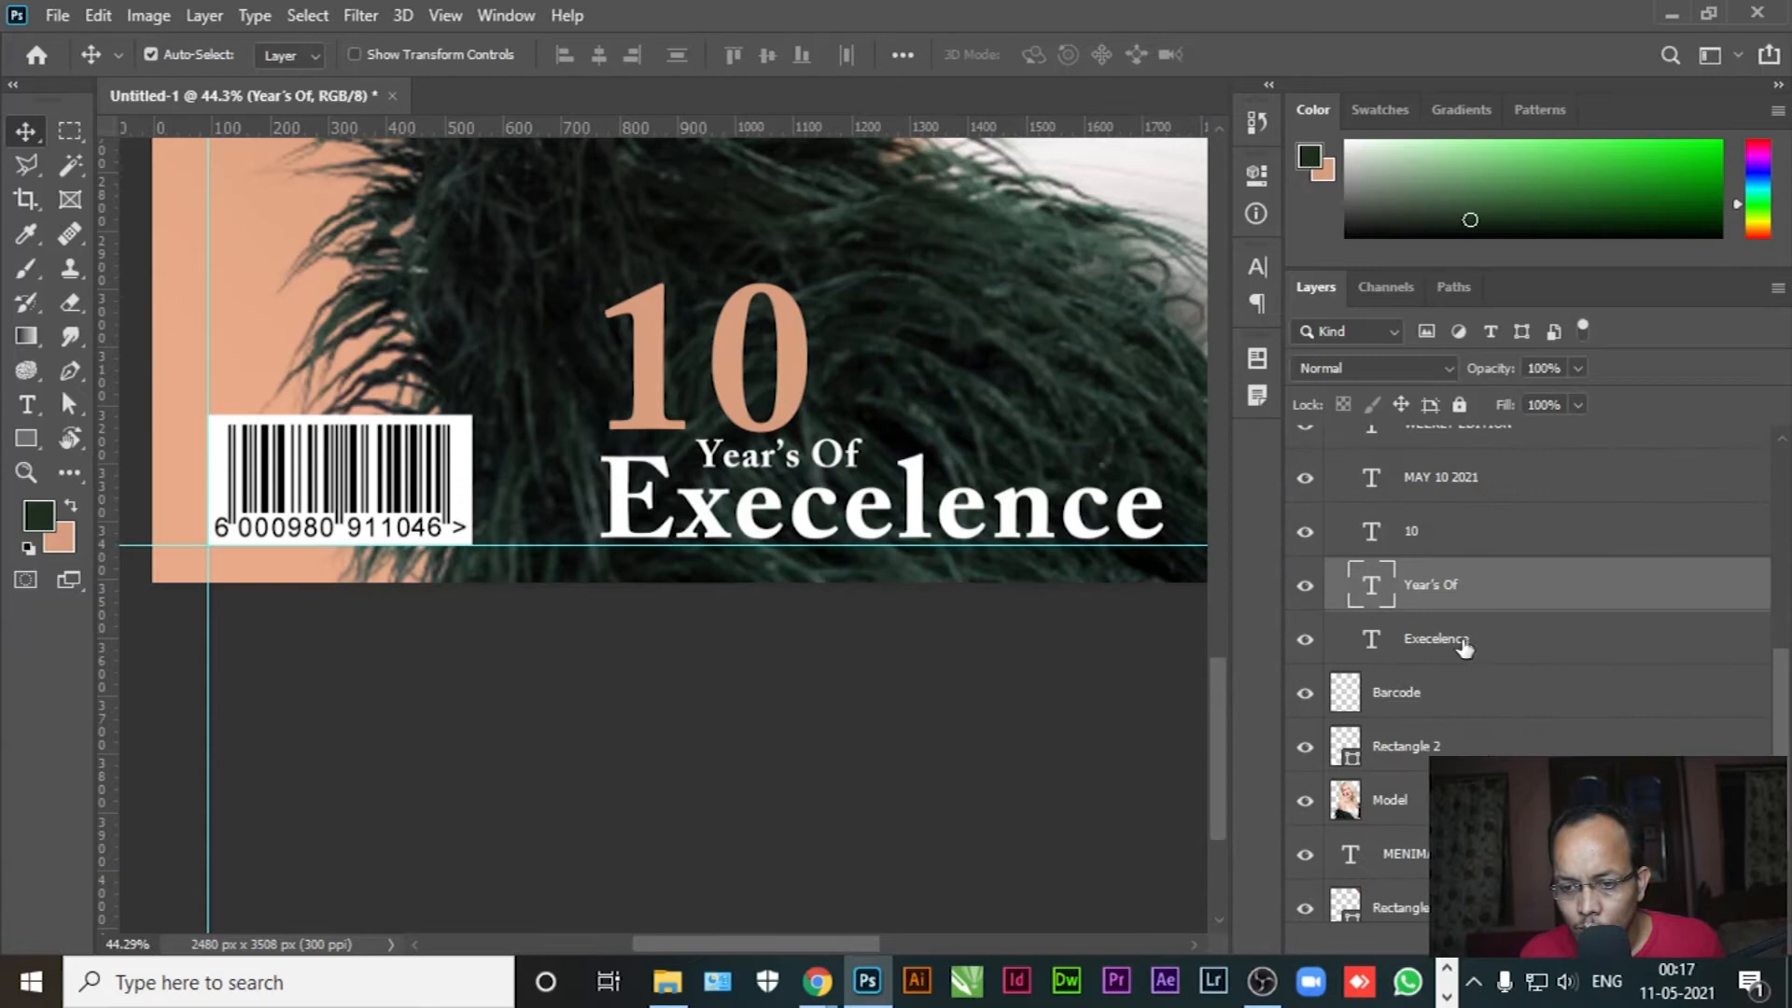
# Group the 10, Year's Of and Execelence layers and name the group 10
pyautogui.click(1458, 549)
pyautogui.keyDown('ctrl'); pyautogui.click(1459, 597); pyautogui.keyUp('ctrl')
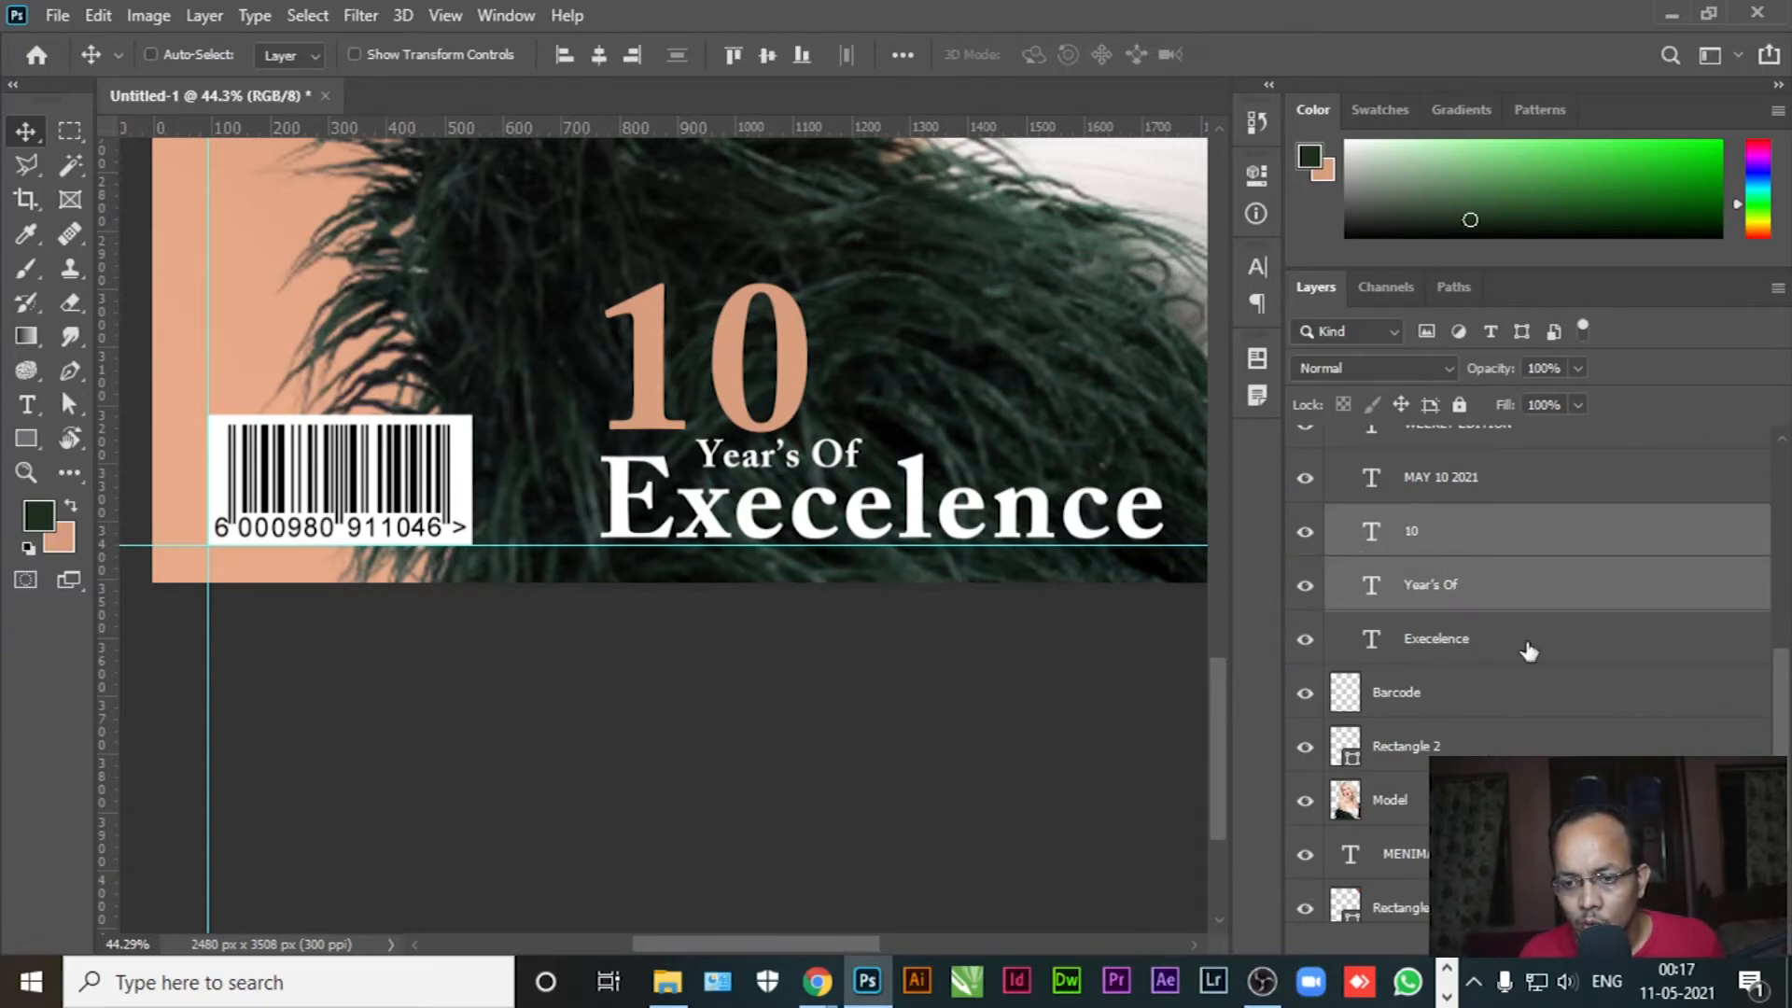
pyautogui.keyDown('ctrl'); pyautogui.click(1521, 646); pyautogui.keyUp('ctrl')
pyautogui.hotkey('ctrl', 'g')
pyautogui.doubleClick(1430, 532)
pyautogui.write('10')
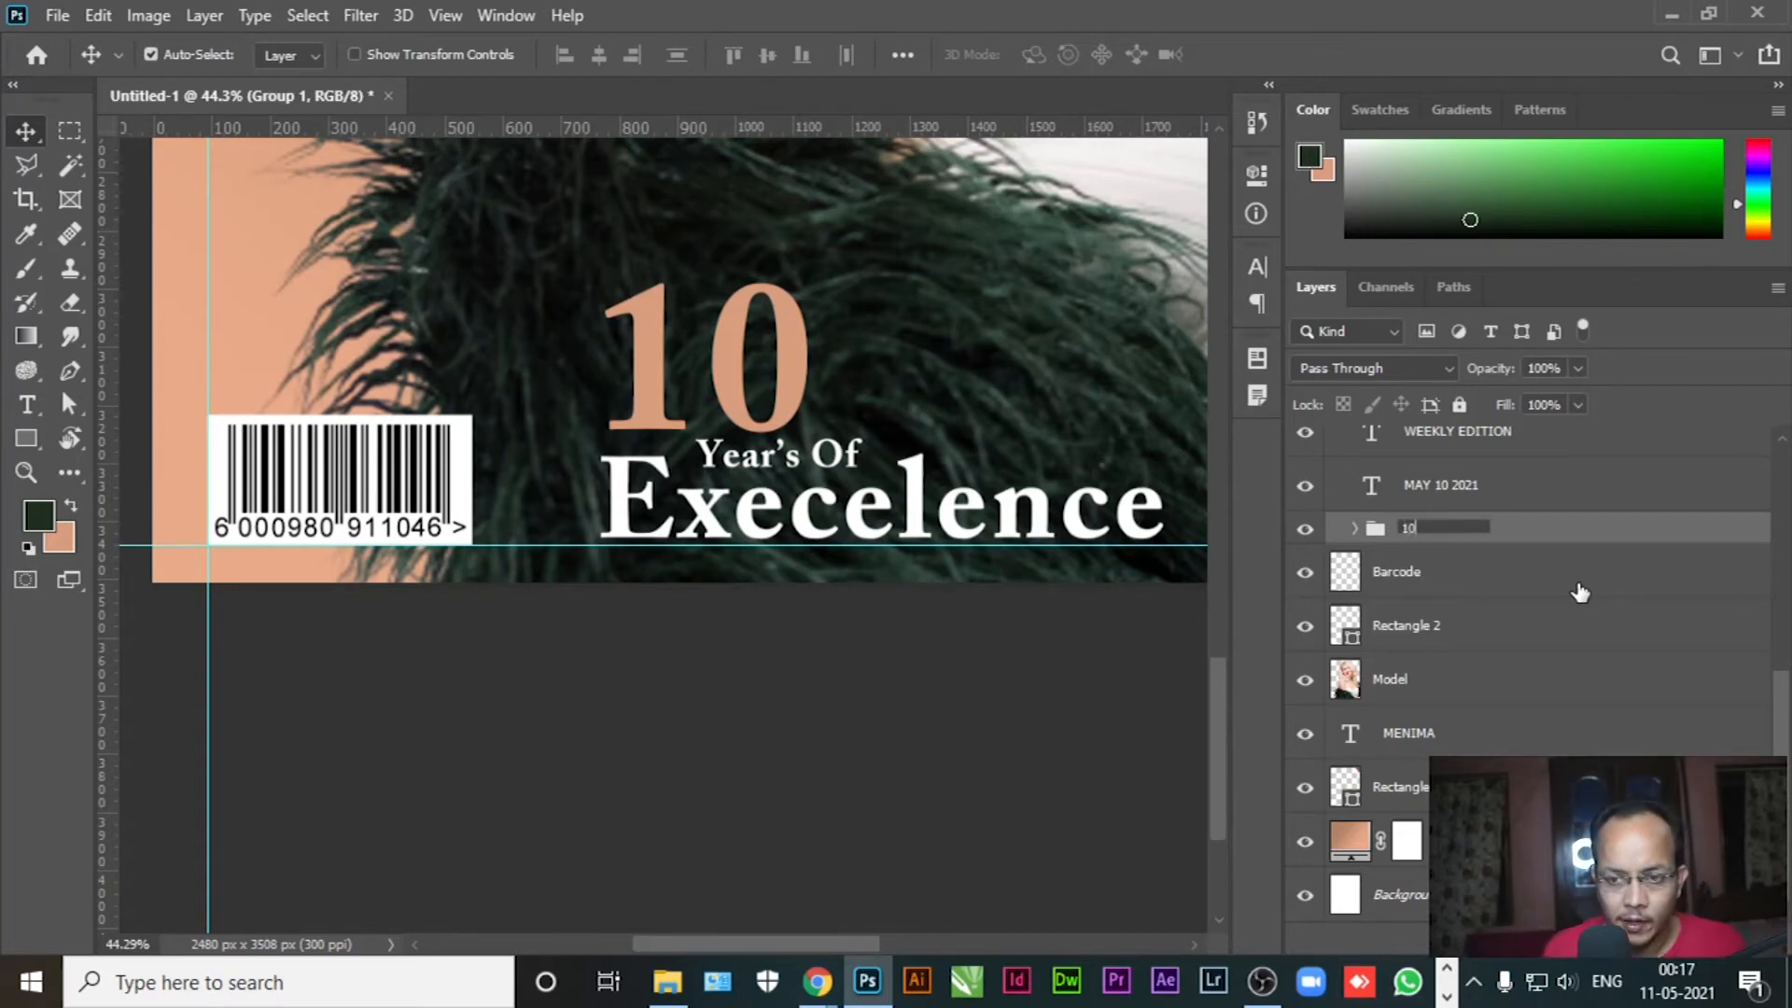
pyautogui.press('Return')
pyautogui.keyDown('ctrl'); pyautogui.click(1450, 527); pyautogui.keyUp('ctrl')
# Bottom-align the 10 group with Rectangle 1 and the barcode's white box
pyautogui.keyDown('ctrl'); pyautogui.click(1458, 509); pyautogui.keyUp('ctrl')
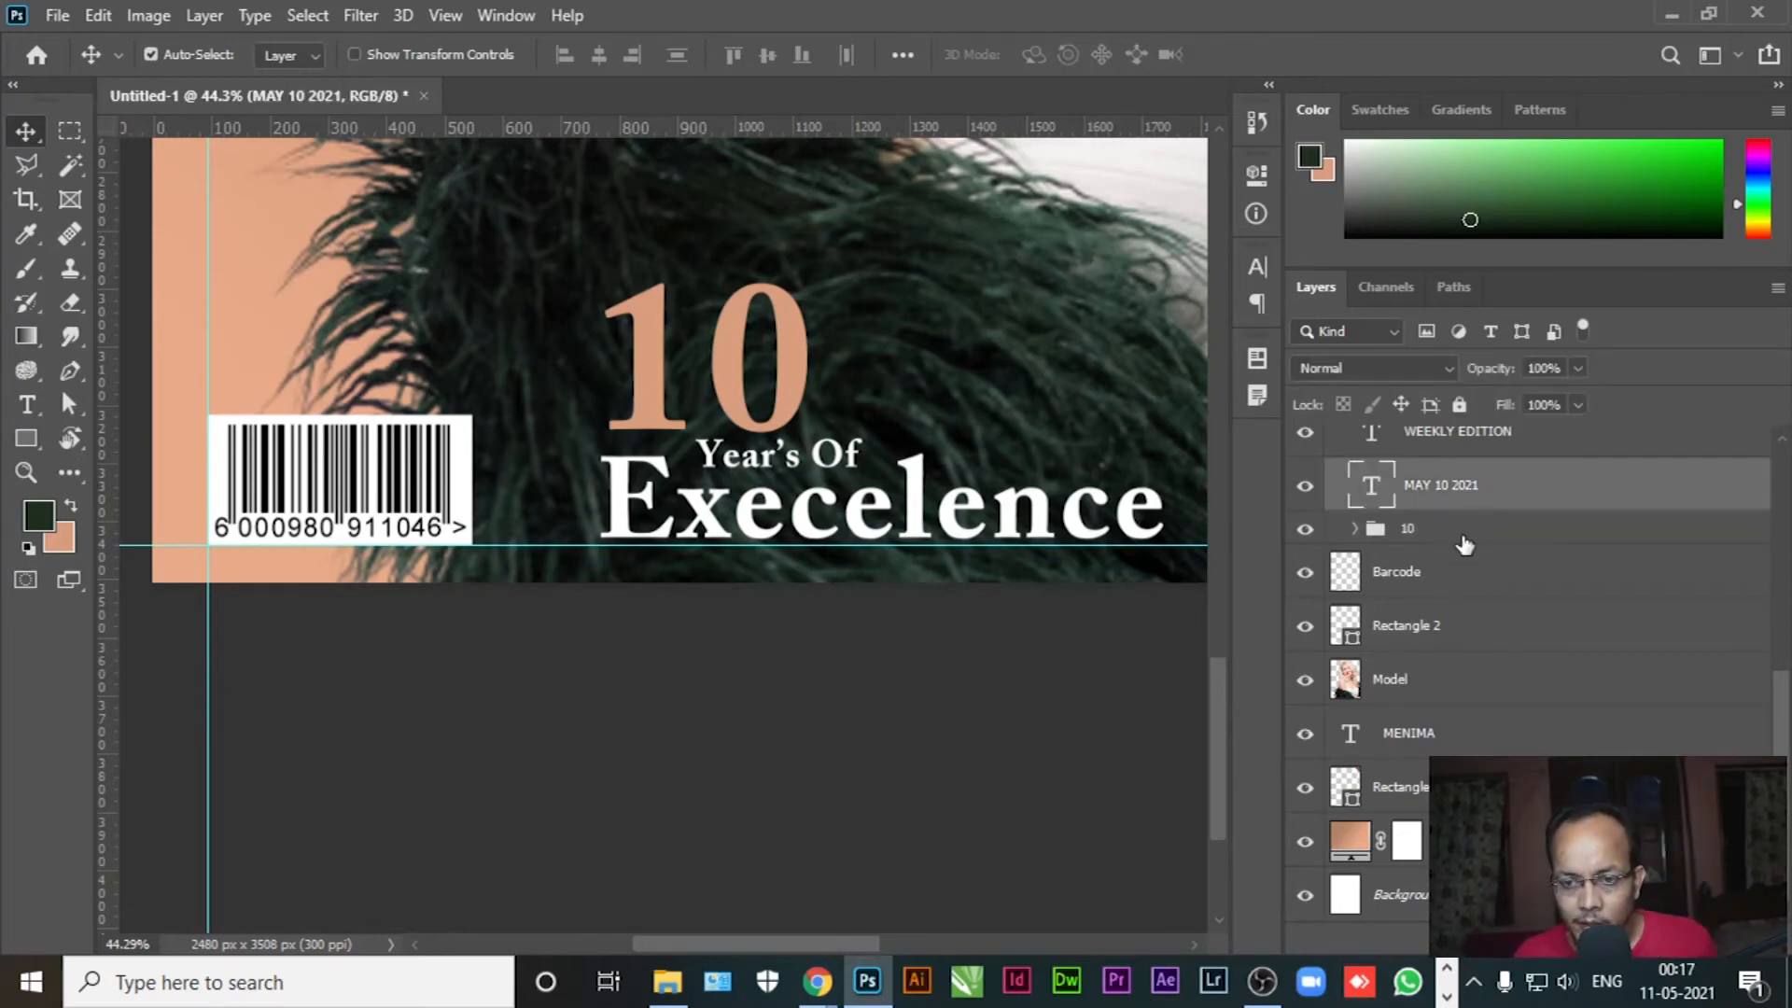
pyautogui.click(1445, 536)
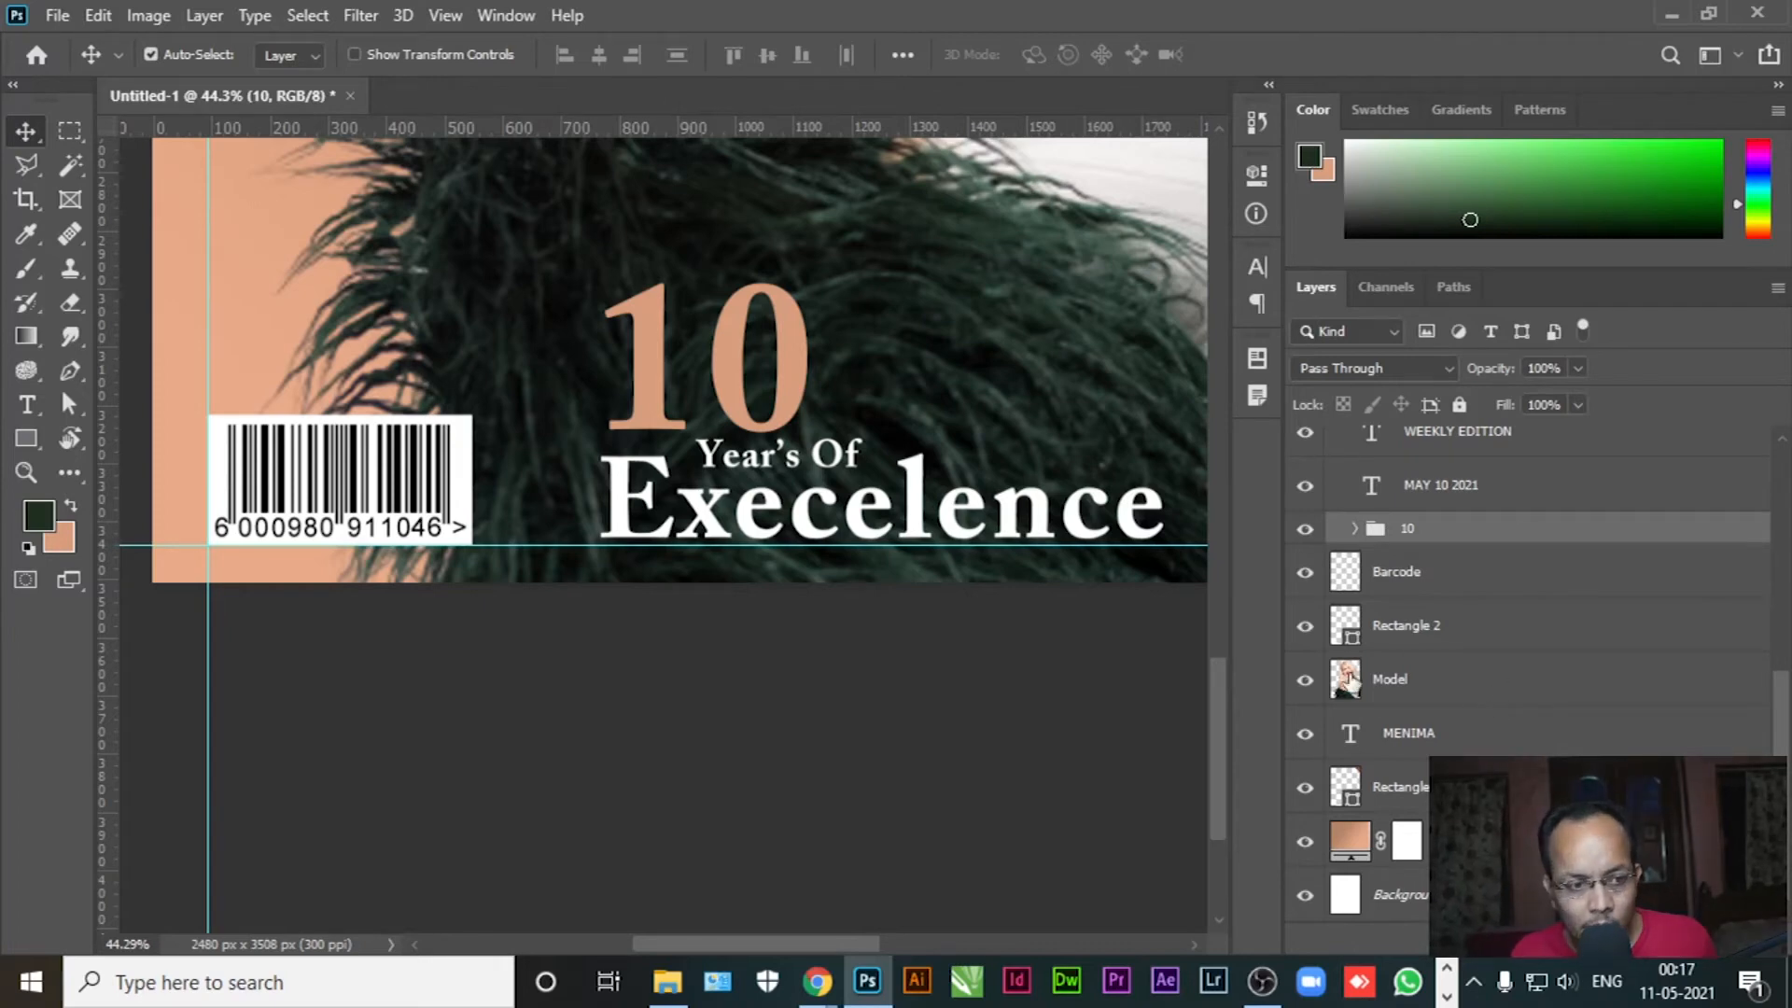
pyautogui.keyDown('ctrl'); pyautogui.click(1458, 788); pyautogui.keyUp('ctrl')
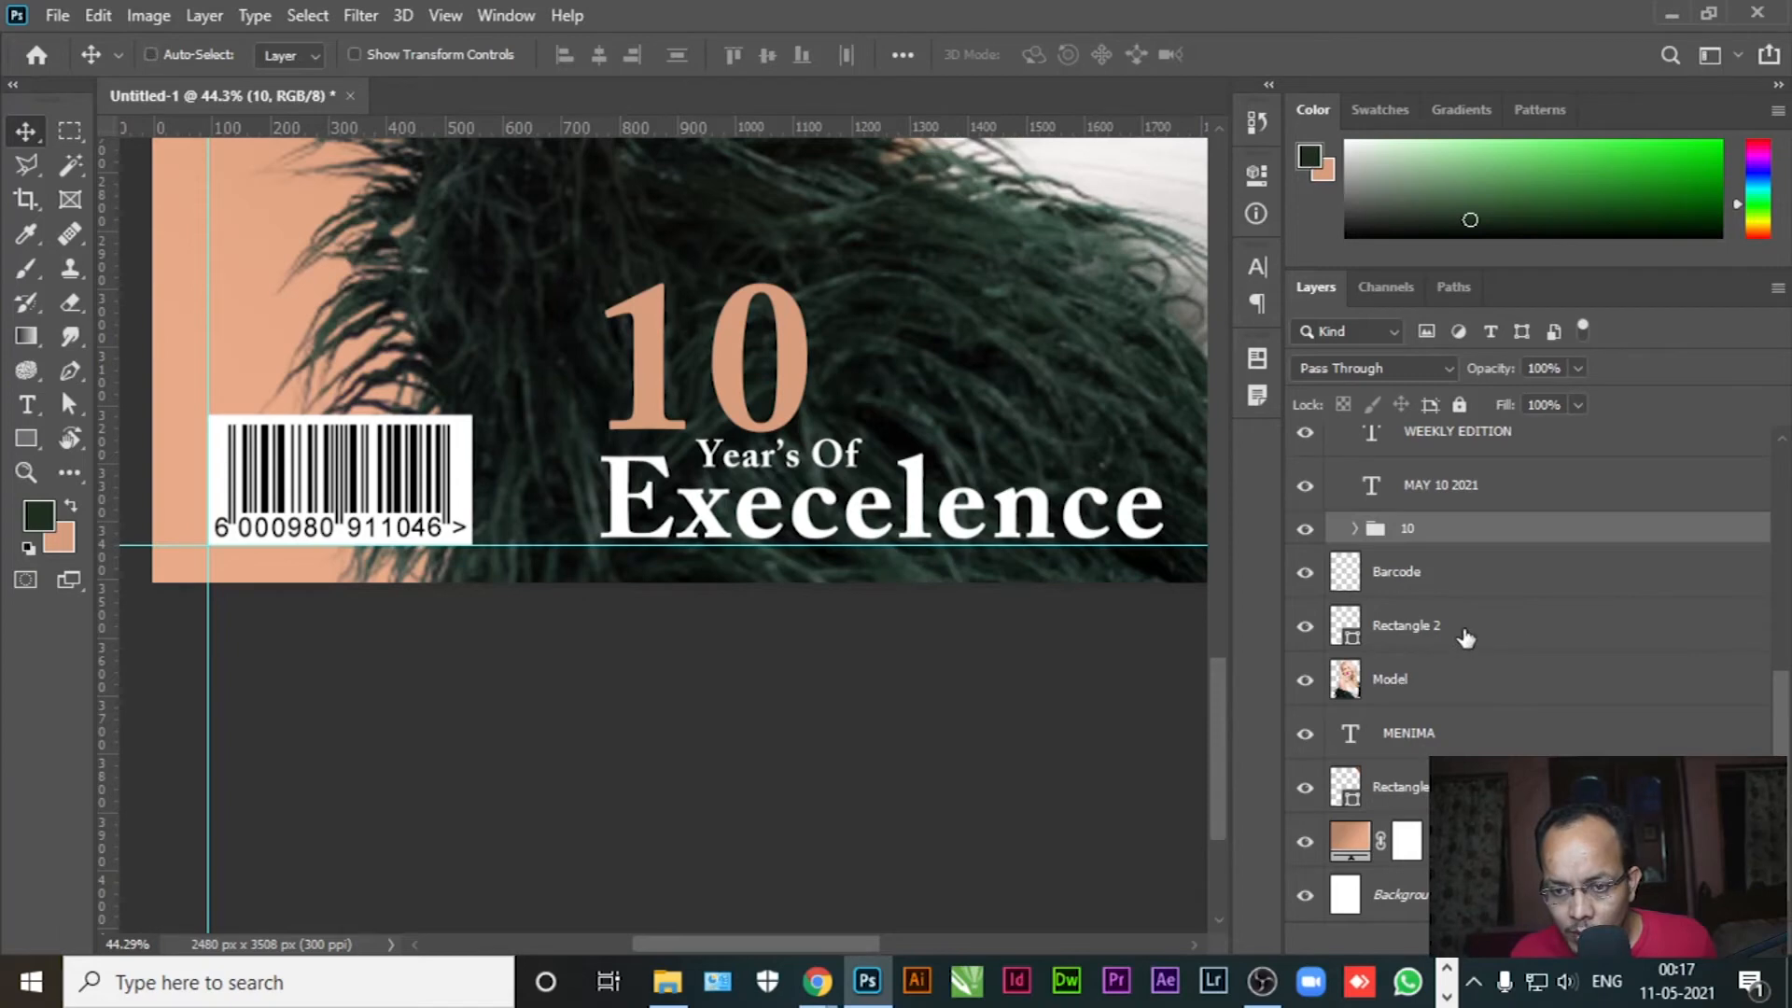
pyautogui.keyDown('ctrl'); pyautogui.click(1486, 627); pyautogui.keyUp('ctrl')
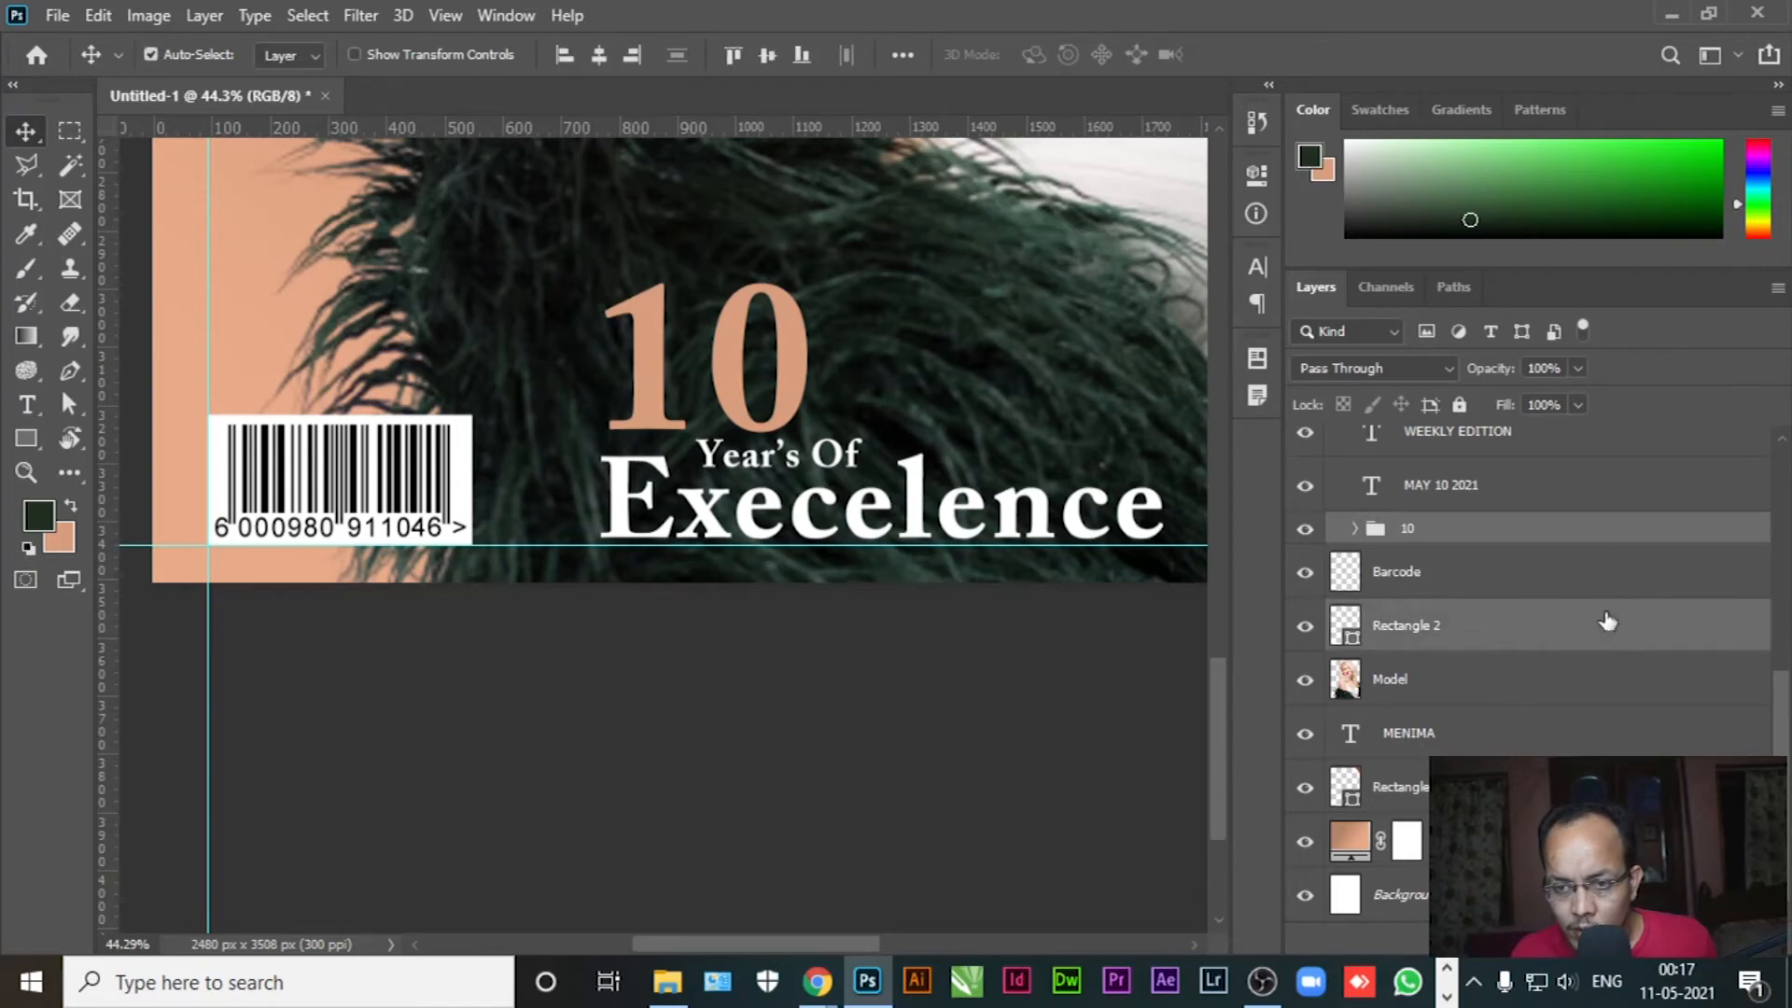
pyautogui.click(802, 54)
pyautogui.click(882, 746)
pyautogui.scroll(-4, 812, 619)
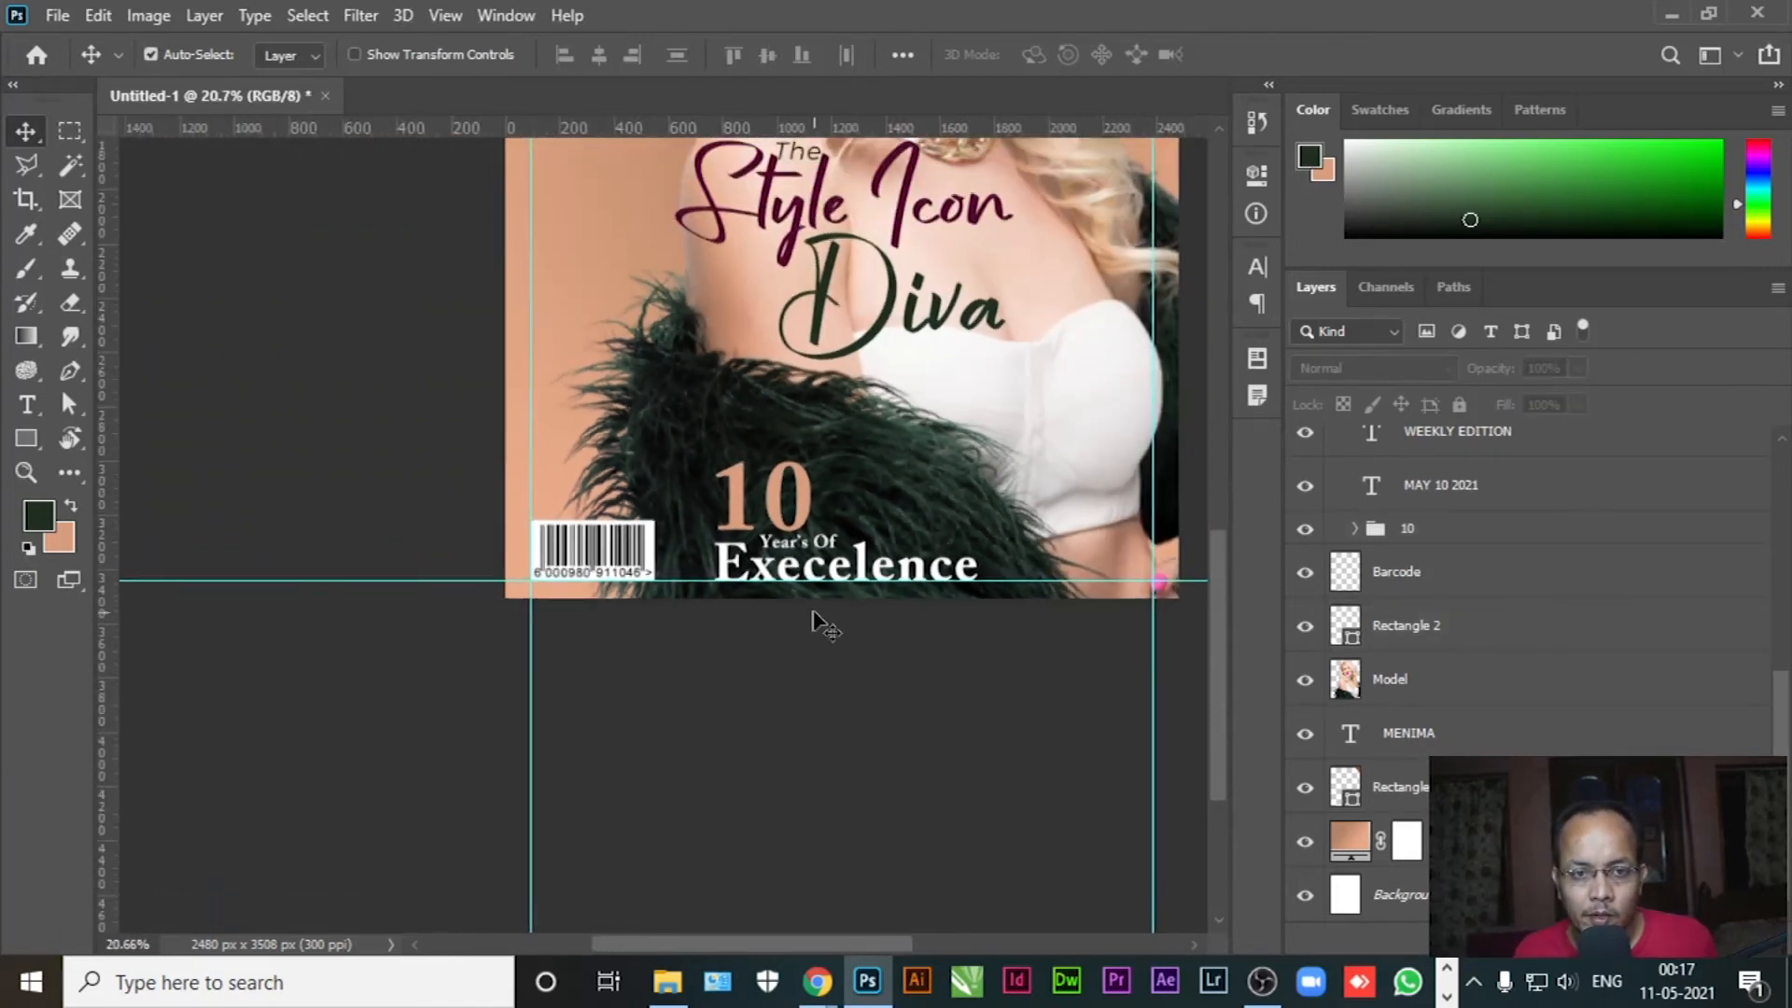
# Select The, Style Icon and Diva, group them with Ctrl+G and name the group Style
pyautogui.scroll(8, 1556, 621)
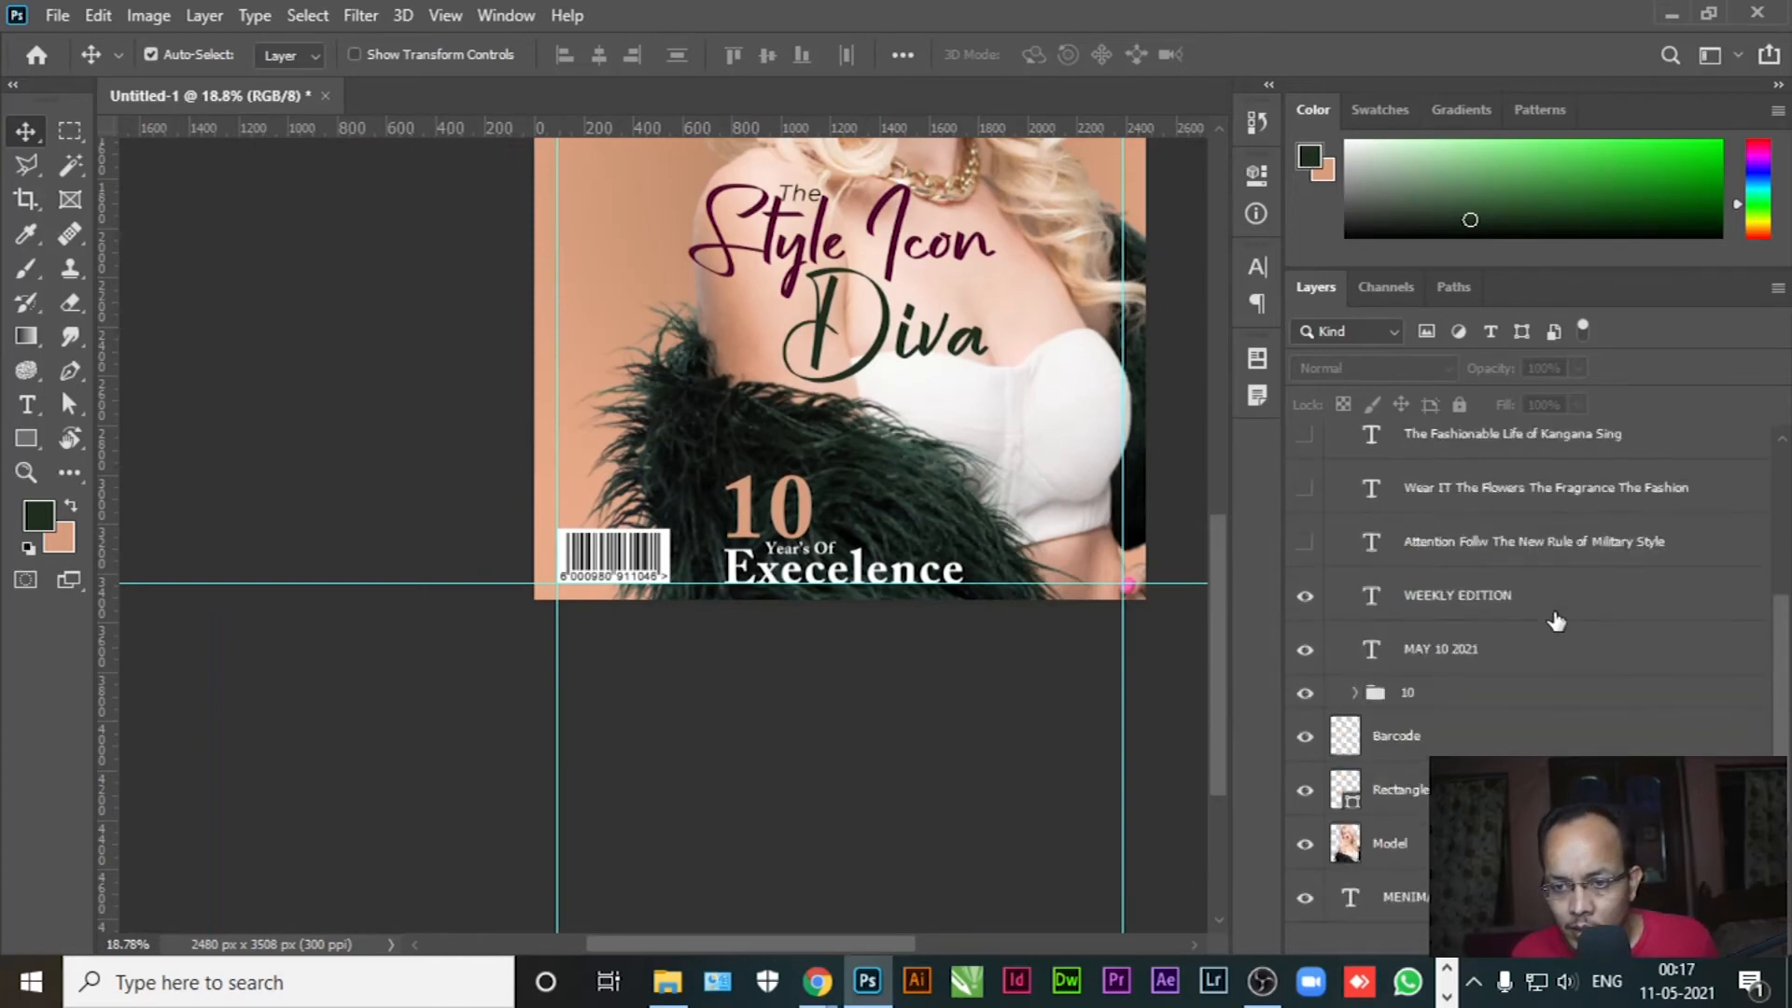
pyautogui.scroll(1, 1556, 621)
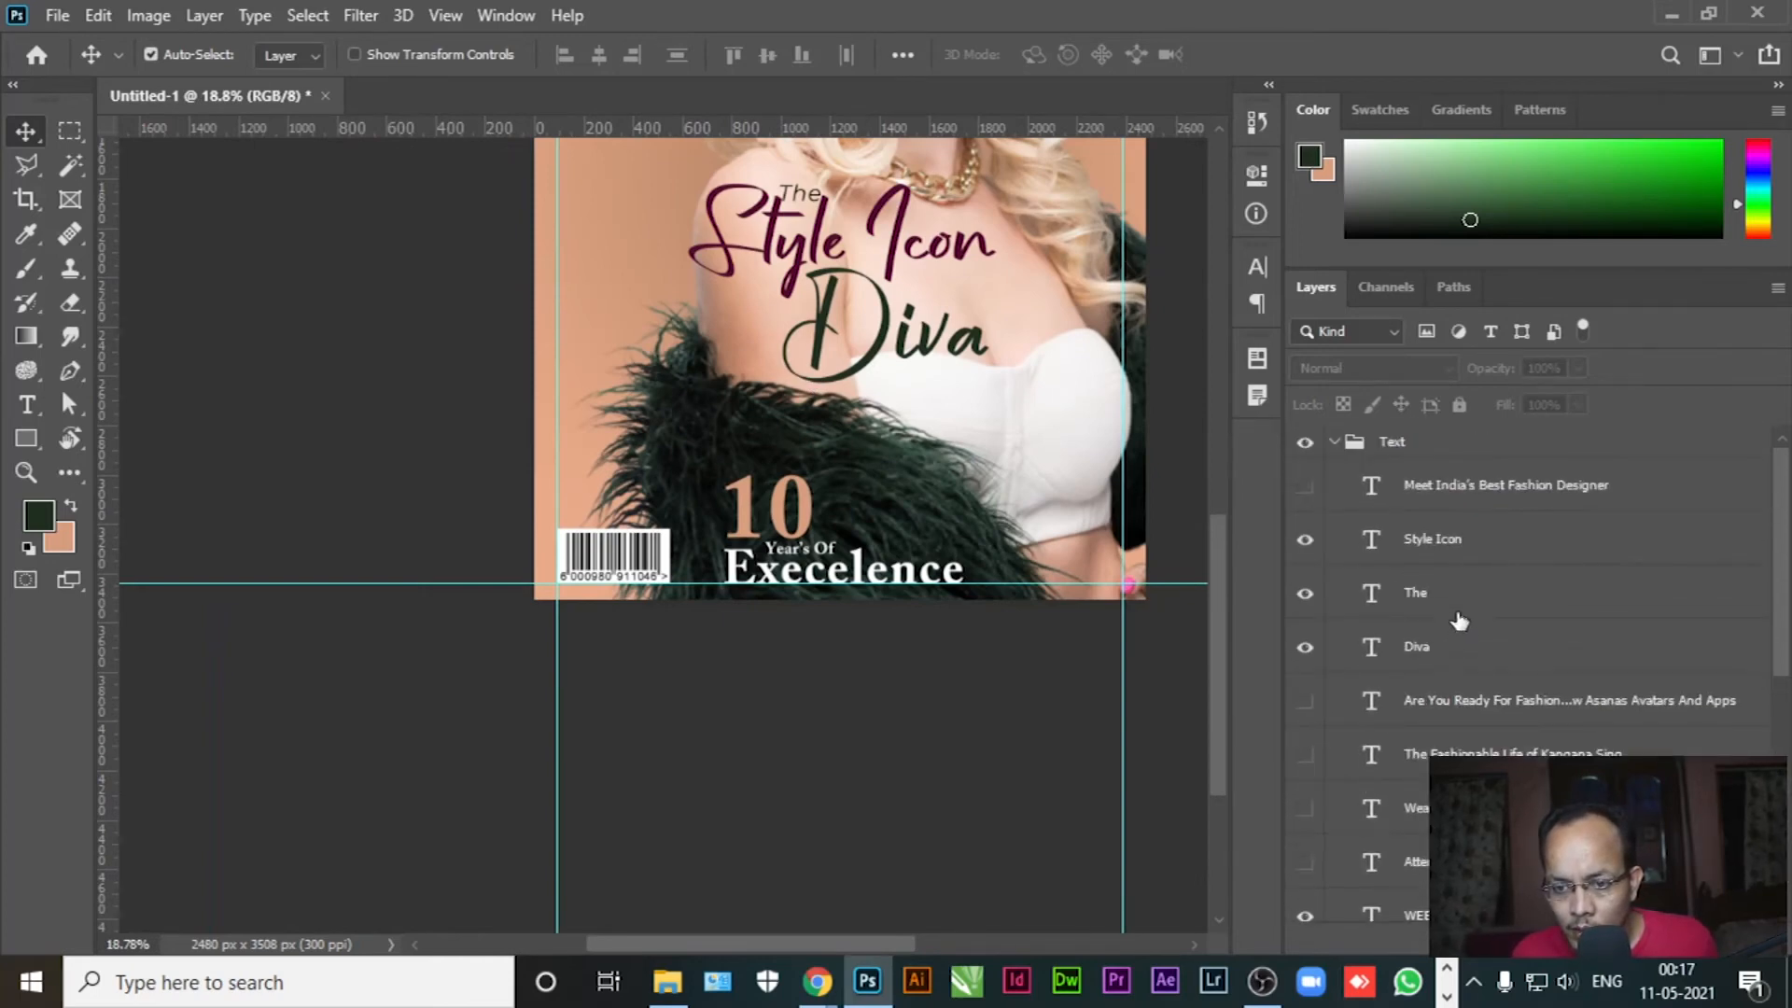
pyautogui.click(1459, 626)
pyautogui.keyDown('shift'); pyautogui.click(1460, 548); pyautogui.keyUp('shift')
pyautogui.hotkey('ctrl', 'g')
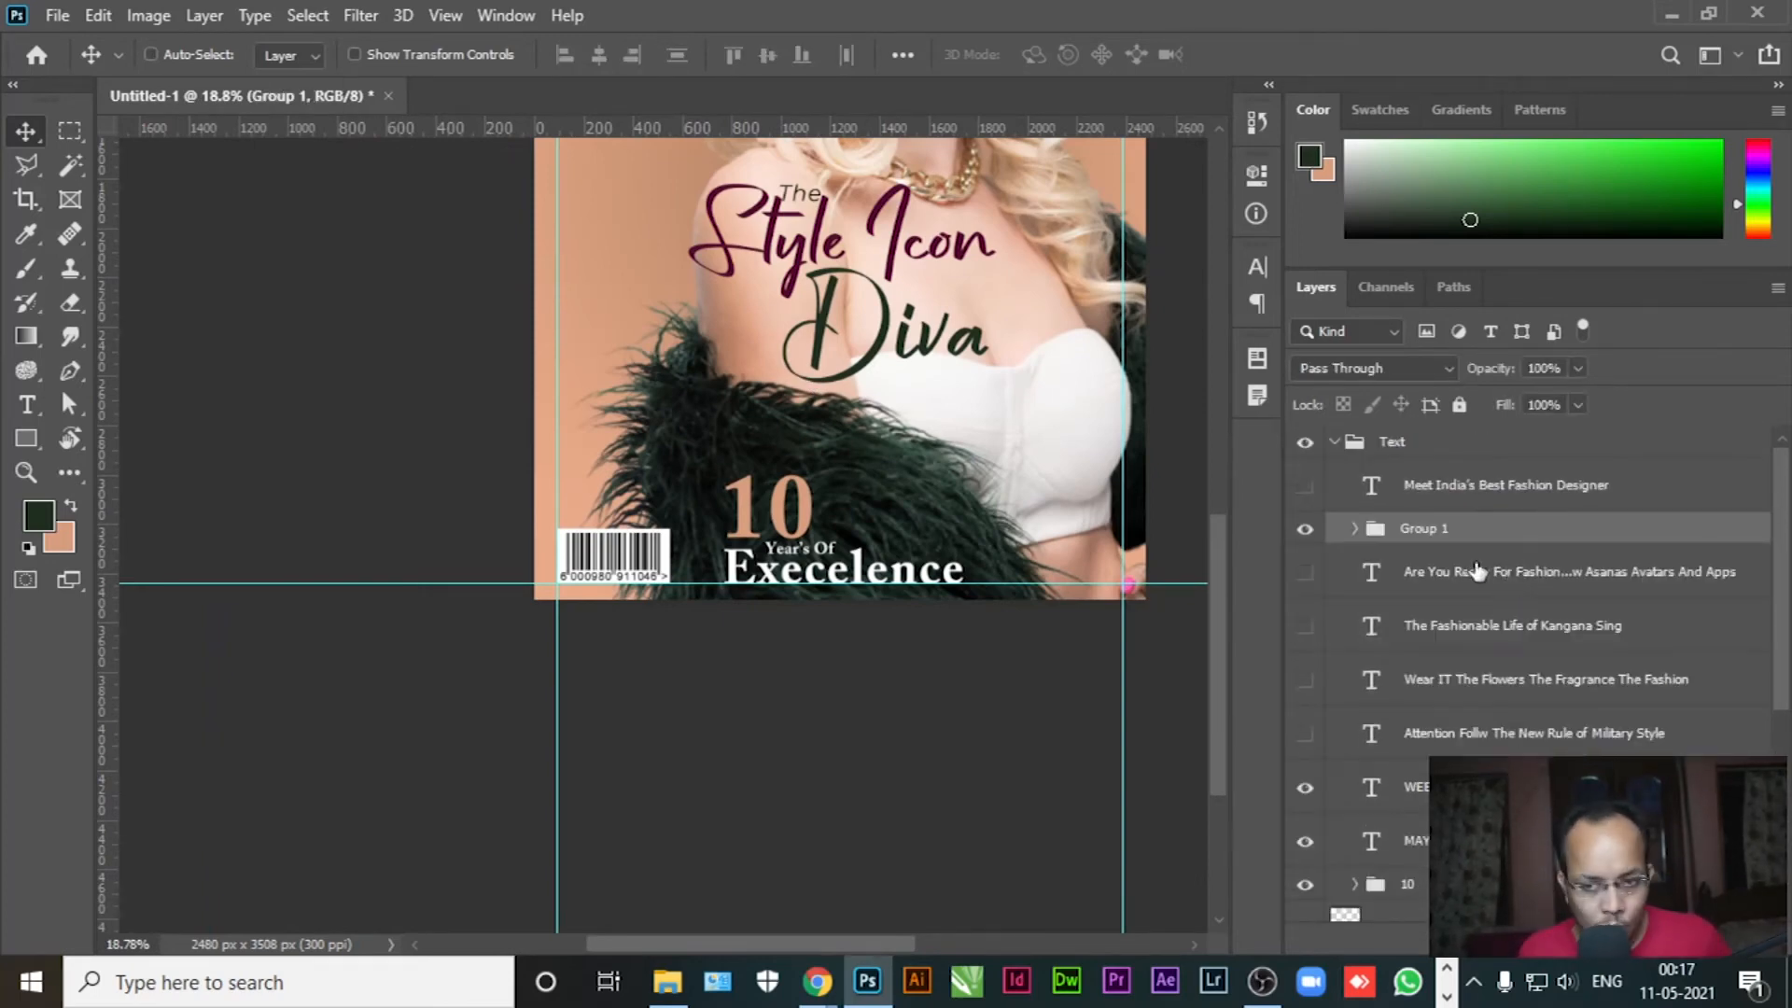
pyautogui.doubleClick(1420, 528)
pyautogui.write('Style')
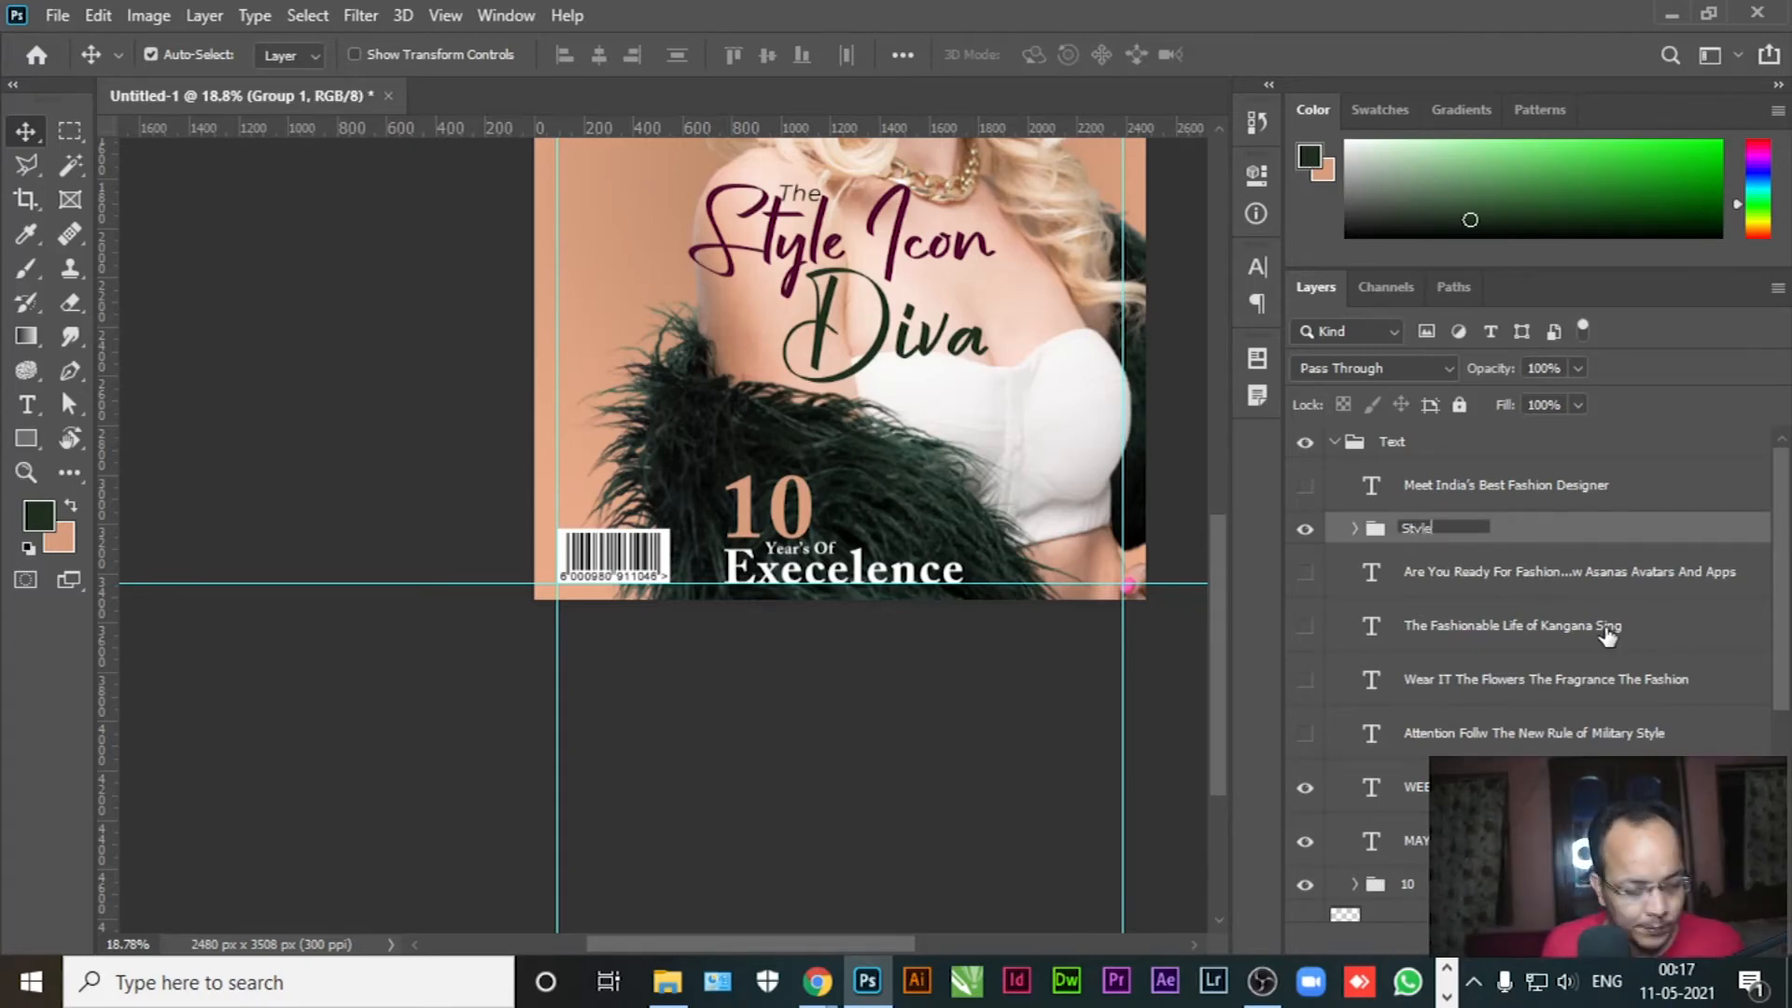
pyautogui.click(1474, 567)
pyautogui.click(1490, 534)
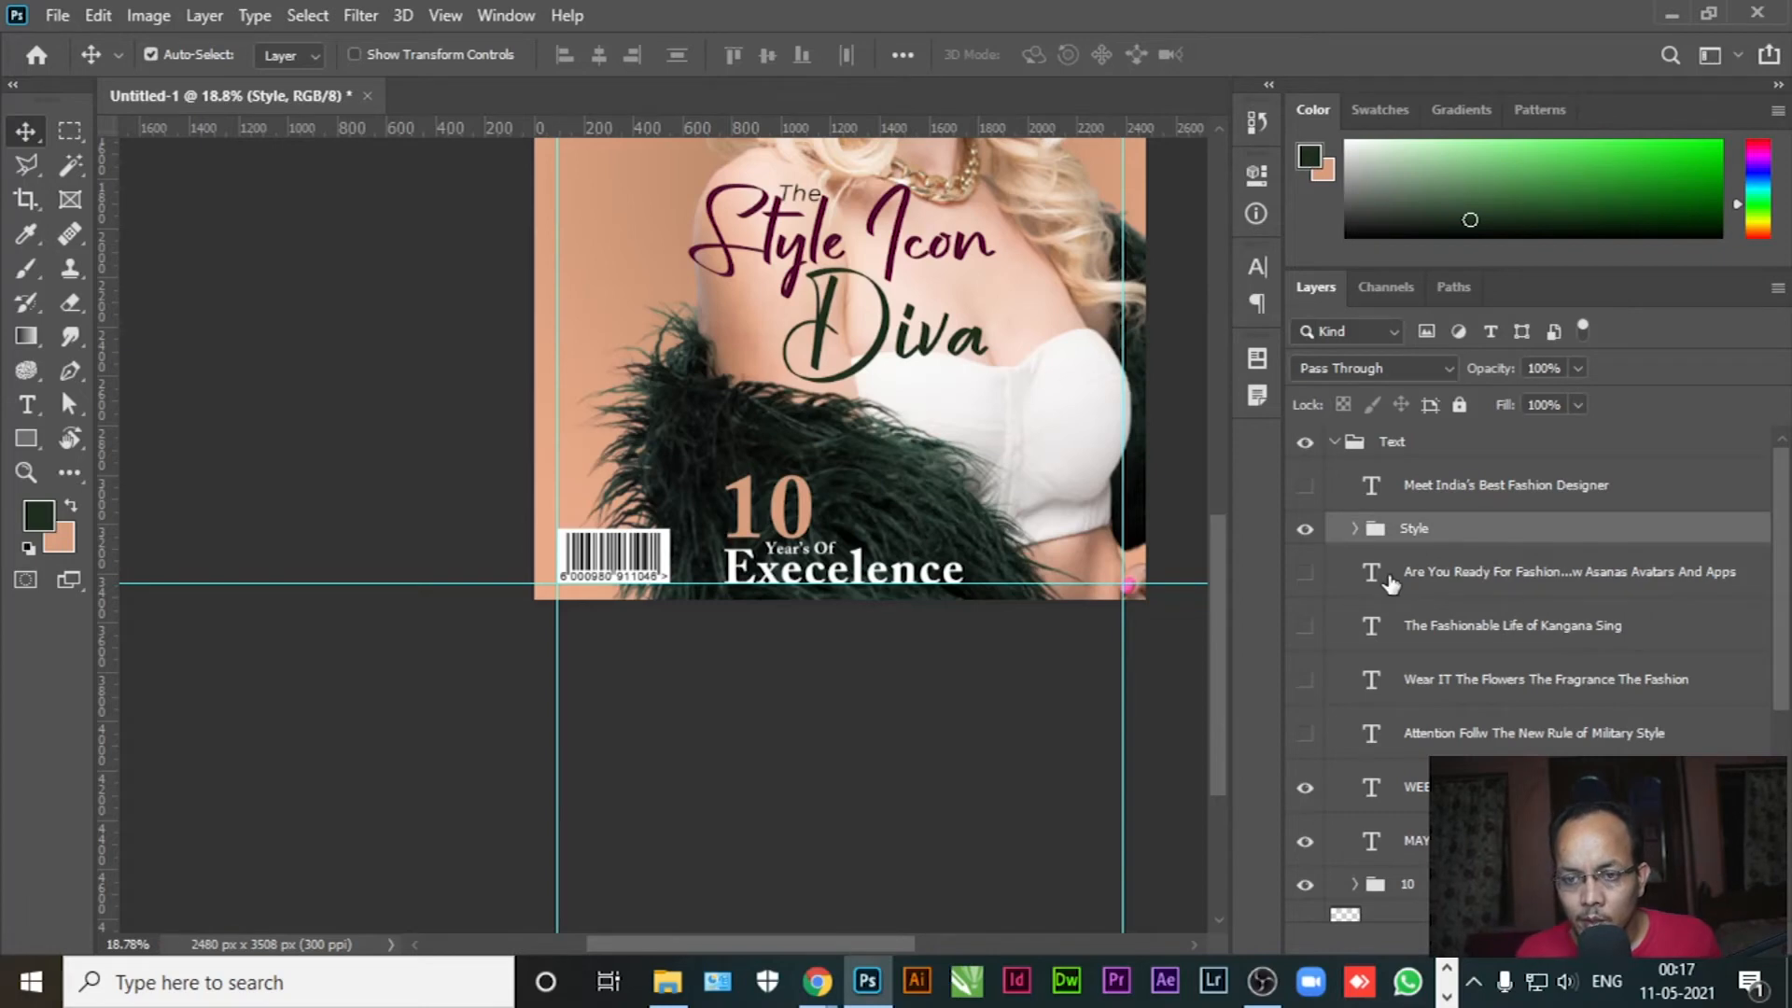
pyautogui.scroll(-2, 1473, 703)
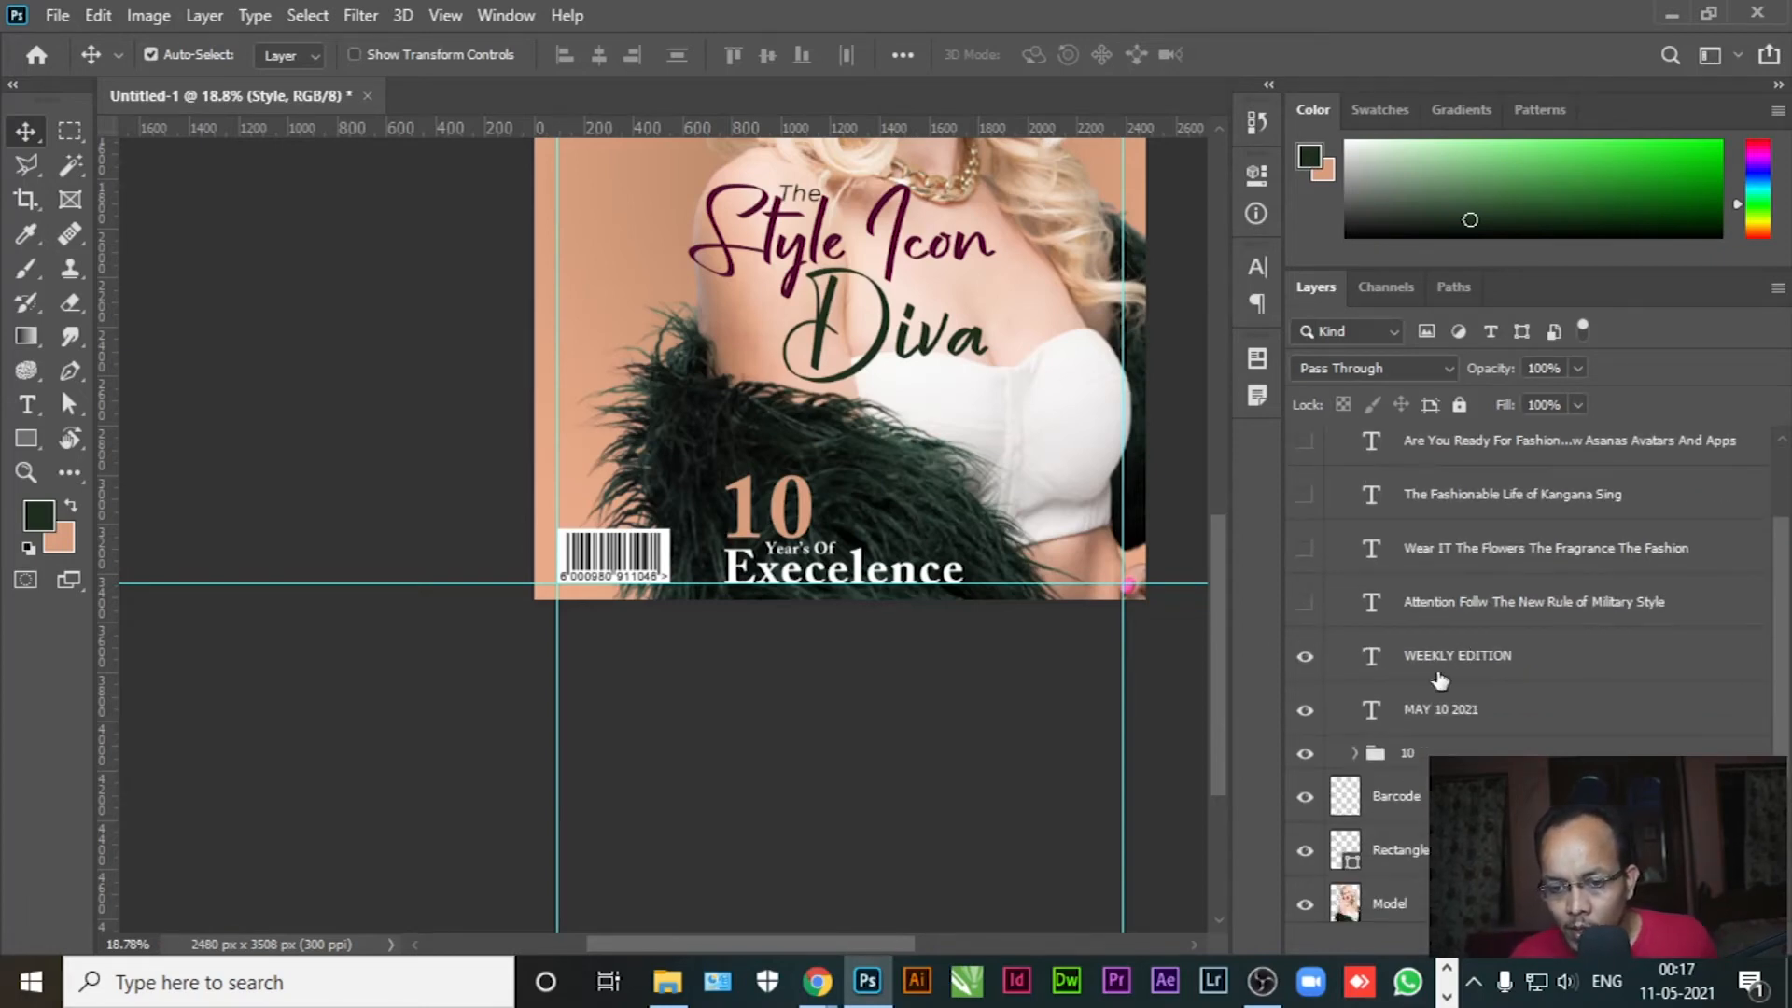
pyautogui.scroll(5, 860, 571)
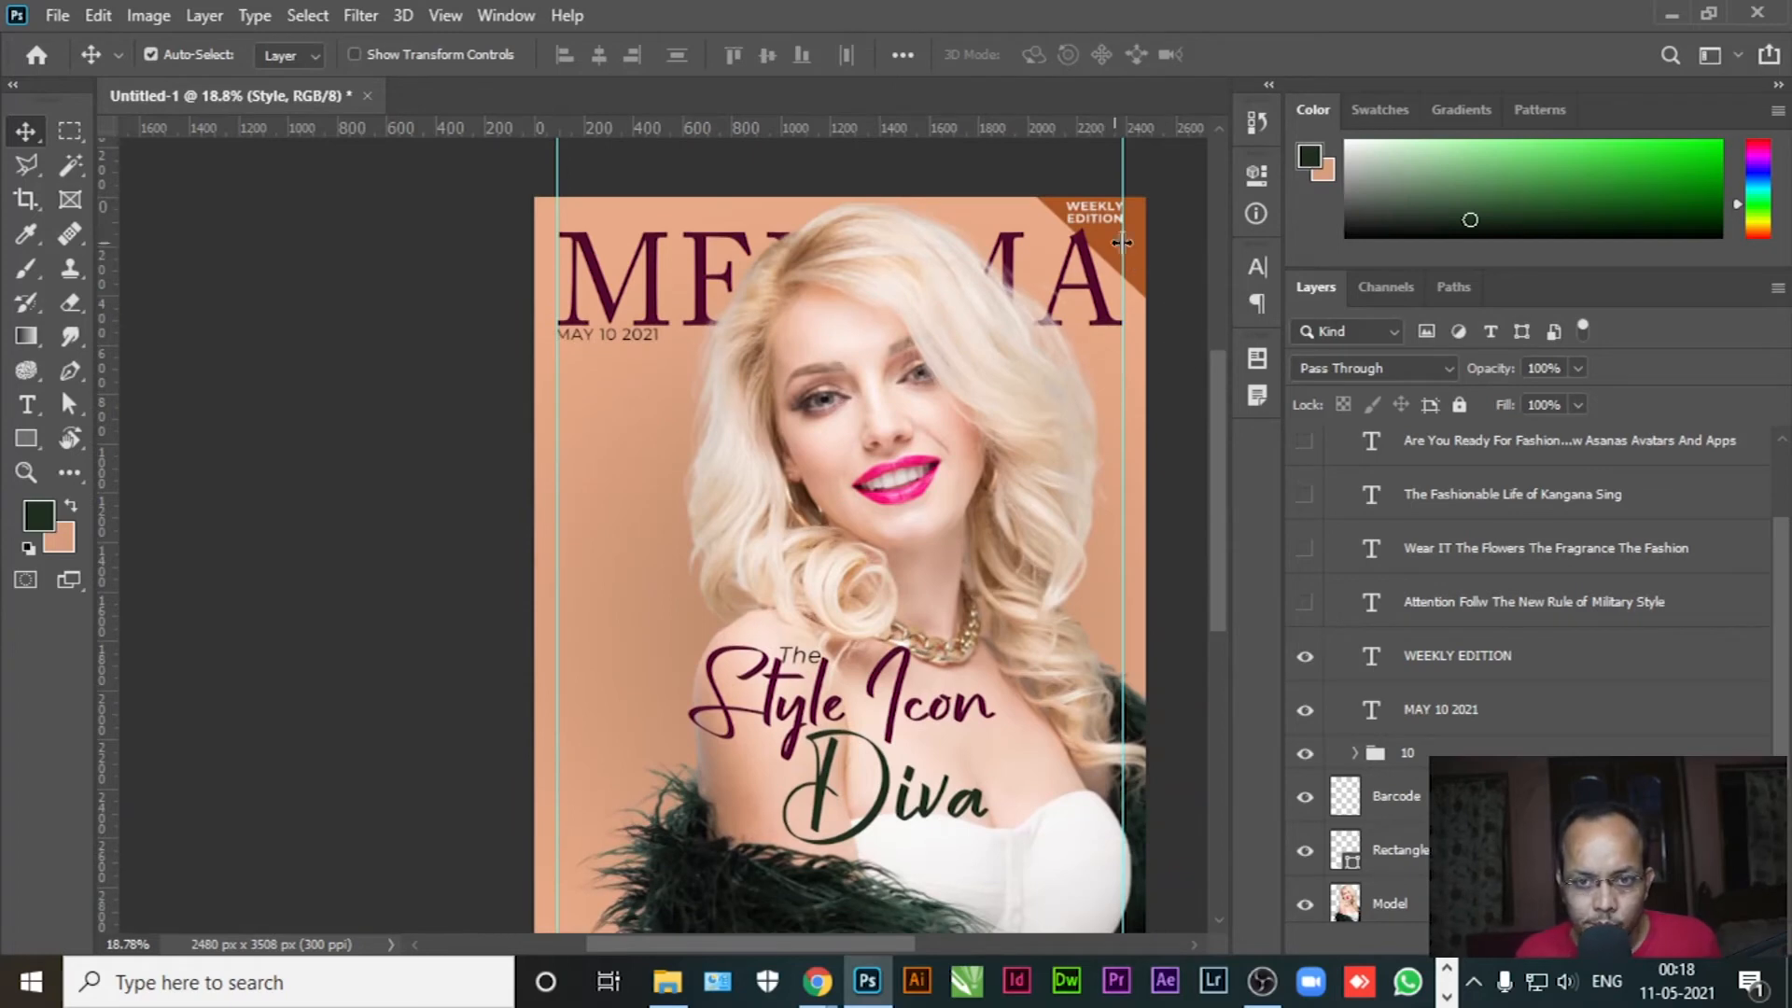
# Fill the Rectangle 1 corner tag with the dark green sampled from the Diva text
pyautogui.click(1146, 268)
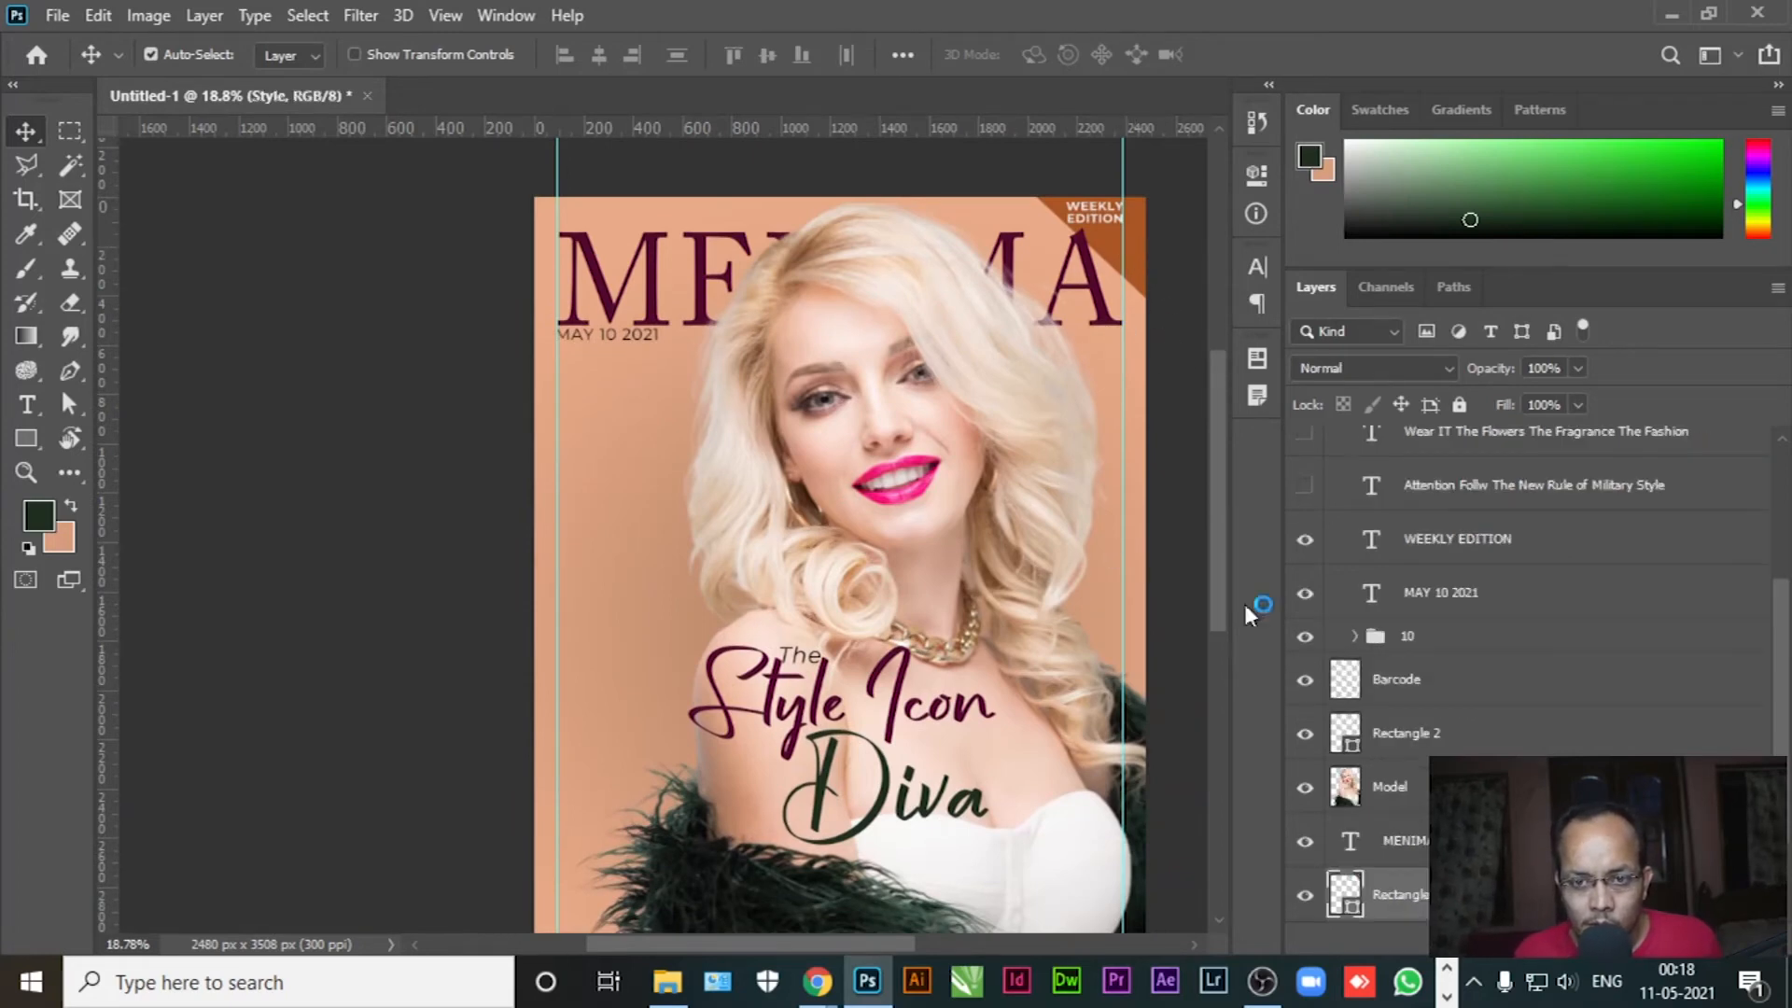
pyautogui.doubleClick(1344, 901)
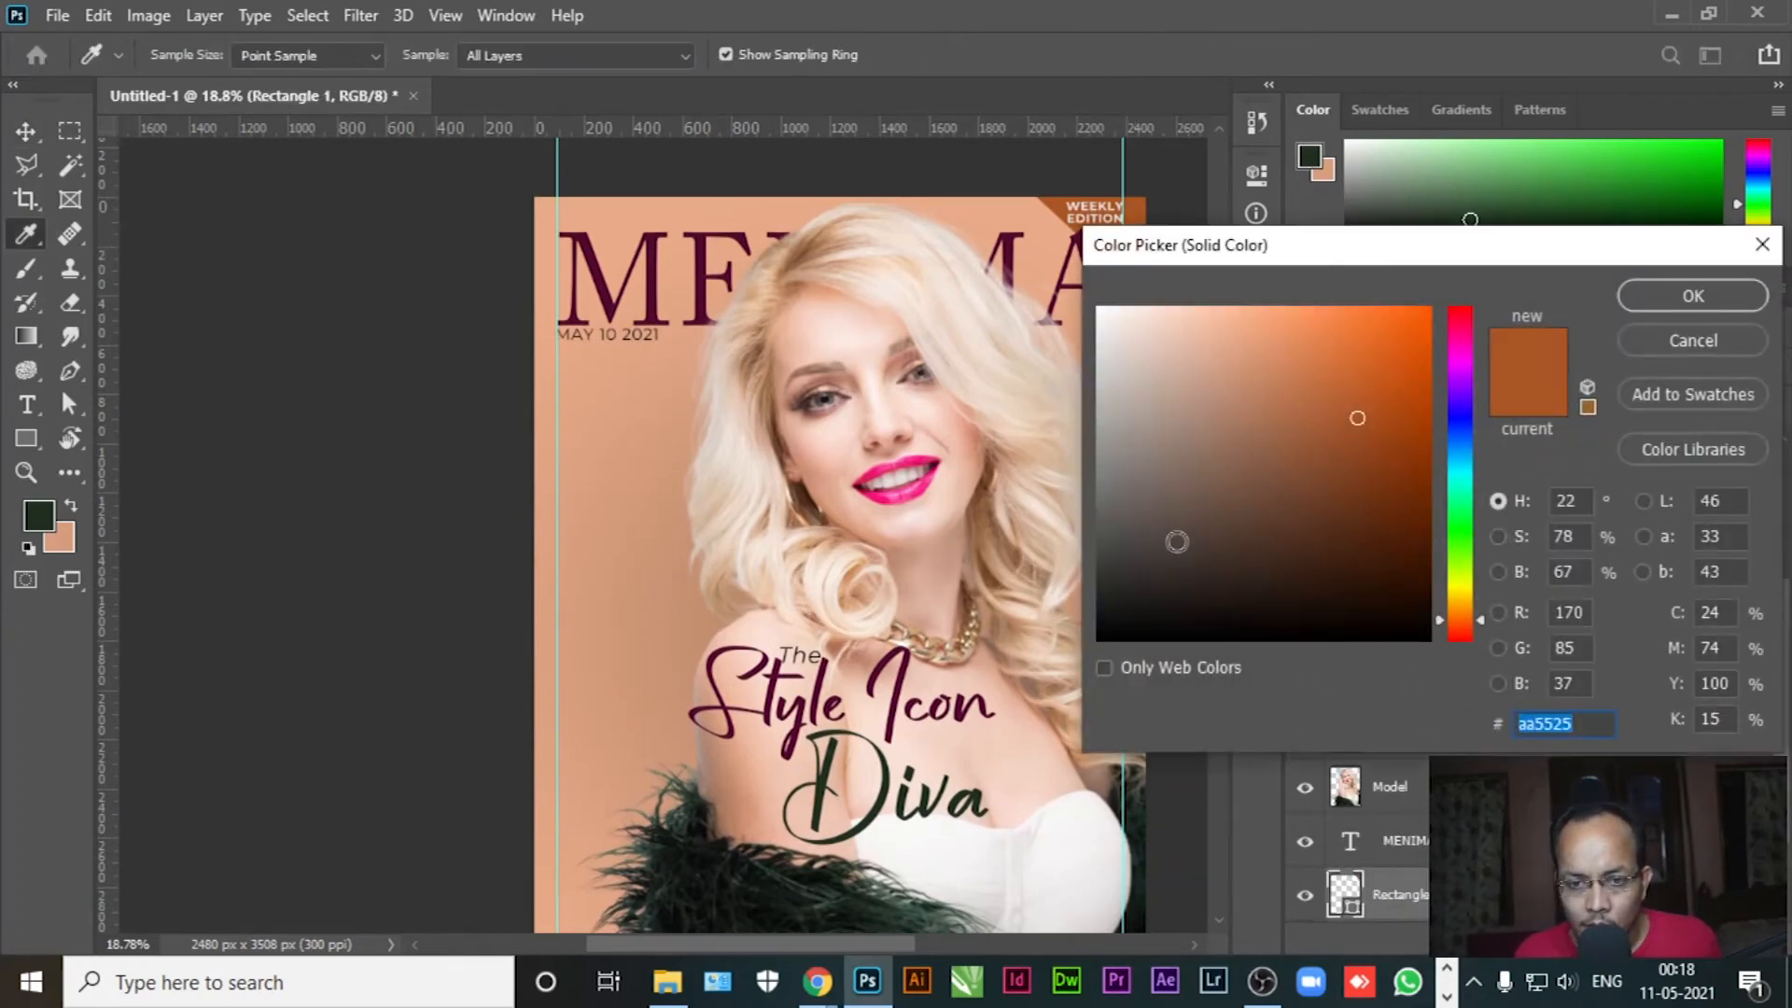
pyautogui.click(1660, 352)
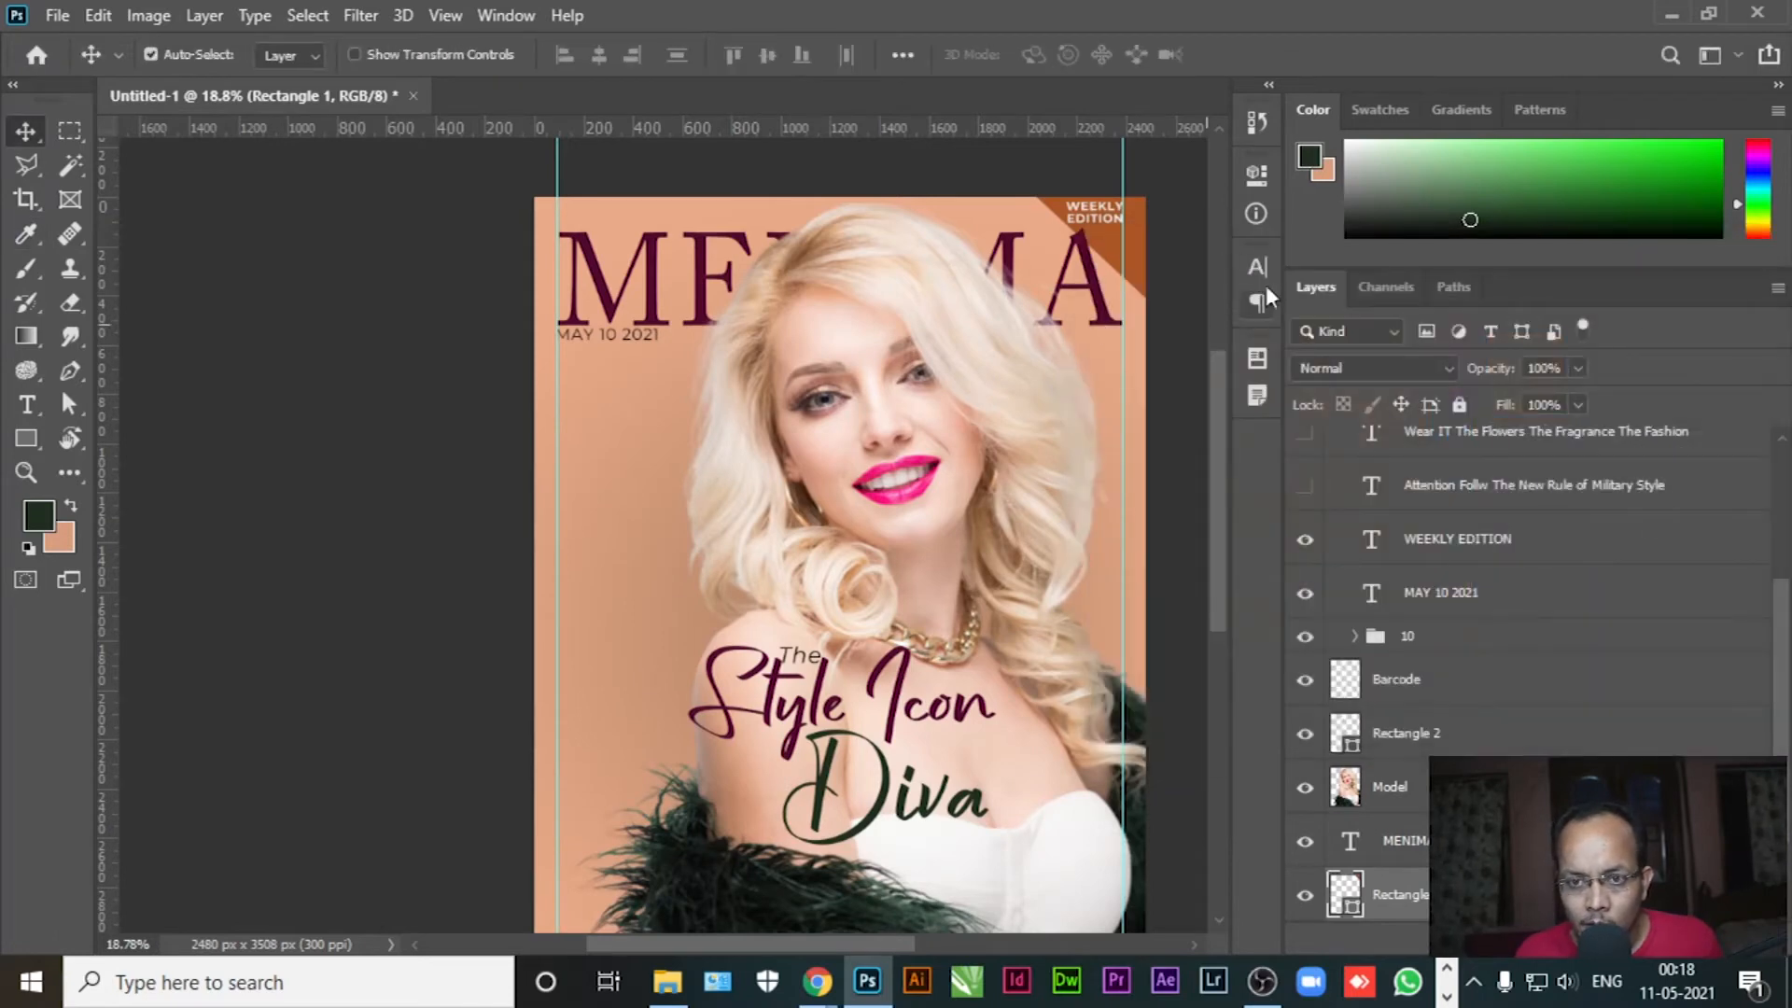
pyautogui.click(505, 15)
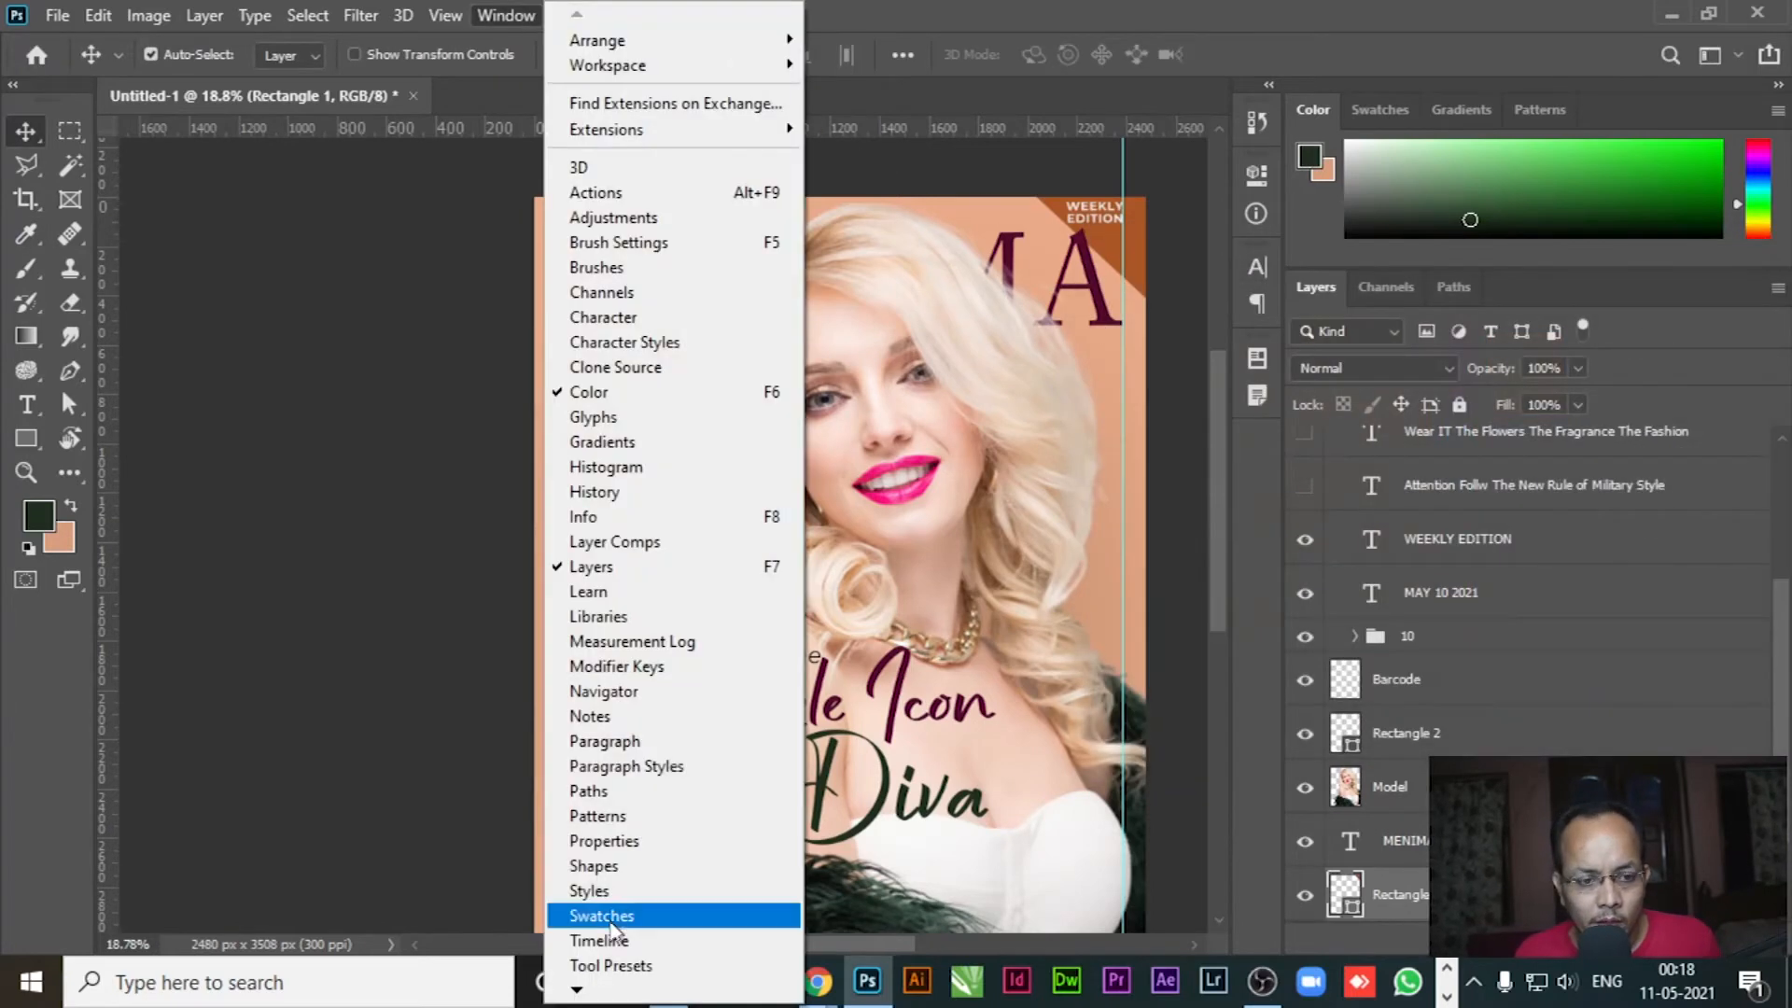
pyautogui.click(605, 840)
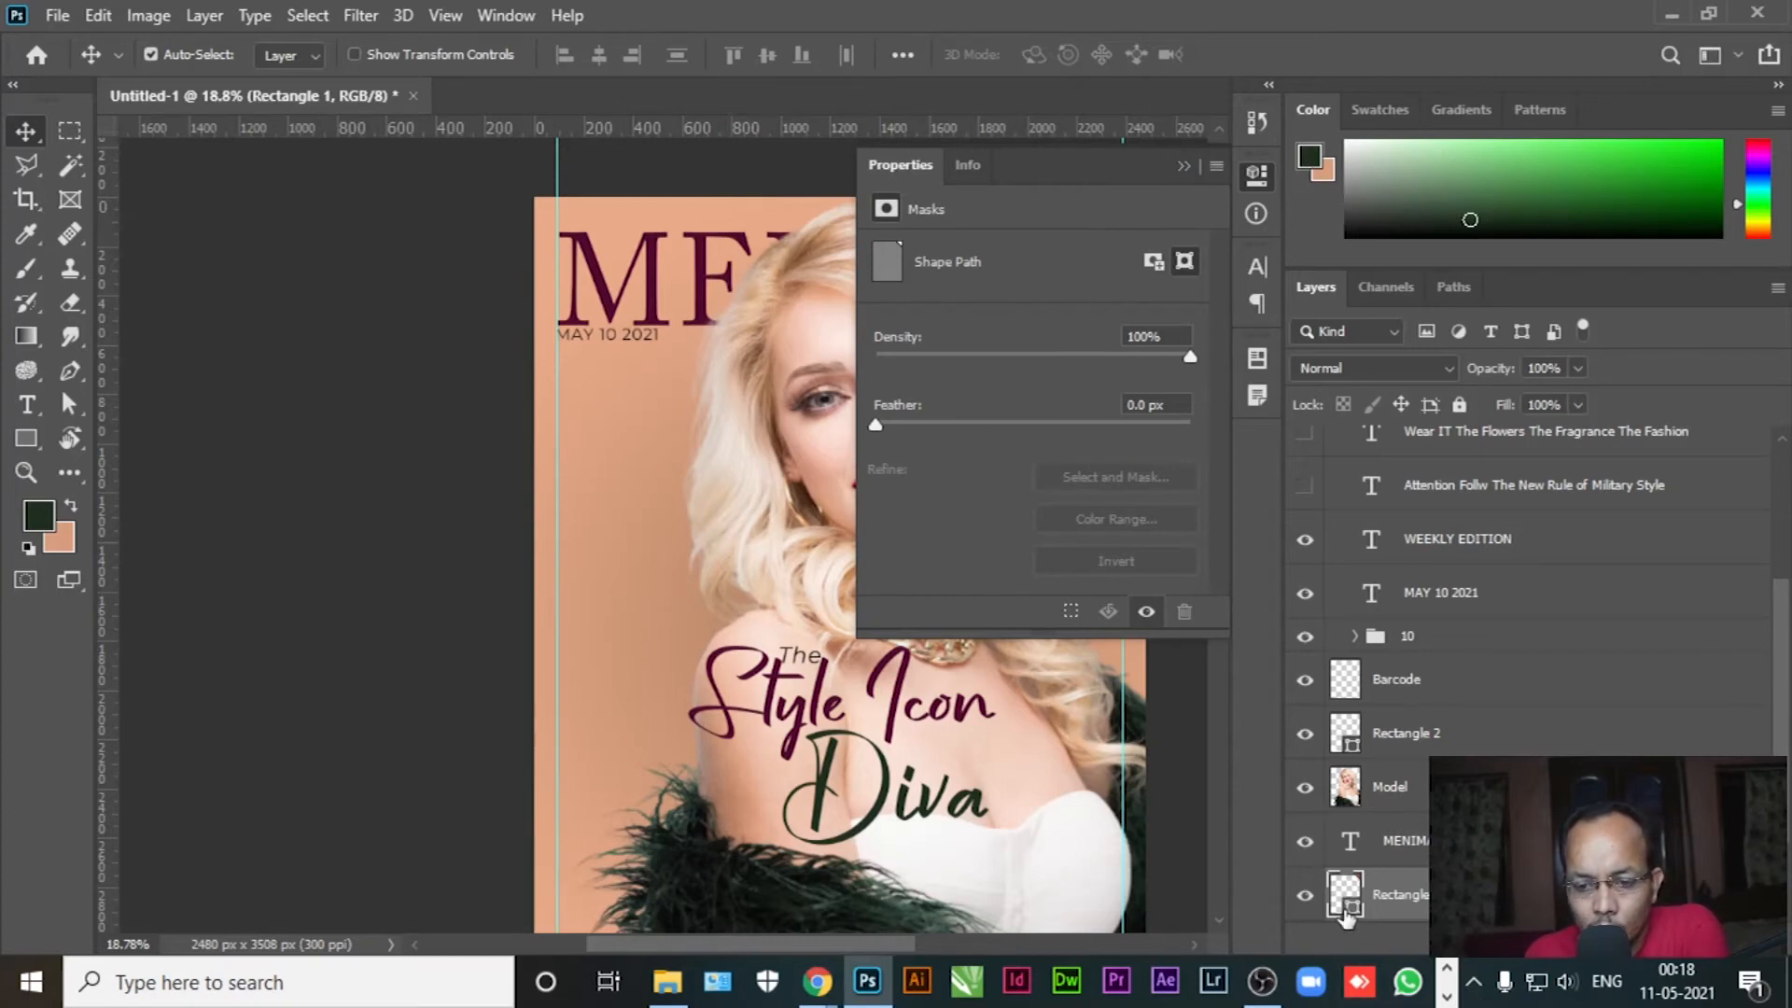
pyautogui.doubleClick(1343, 910)
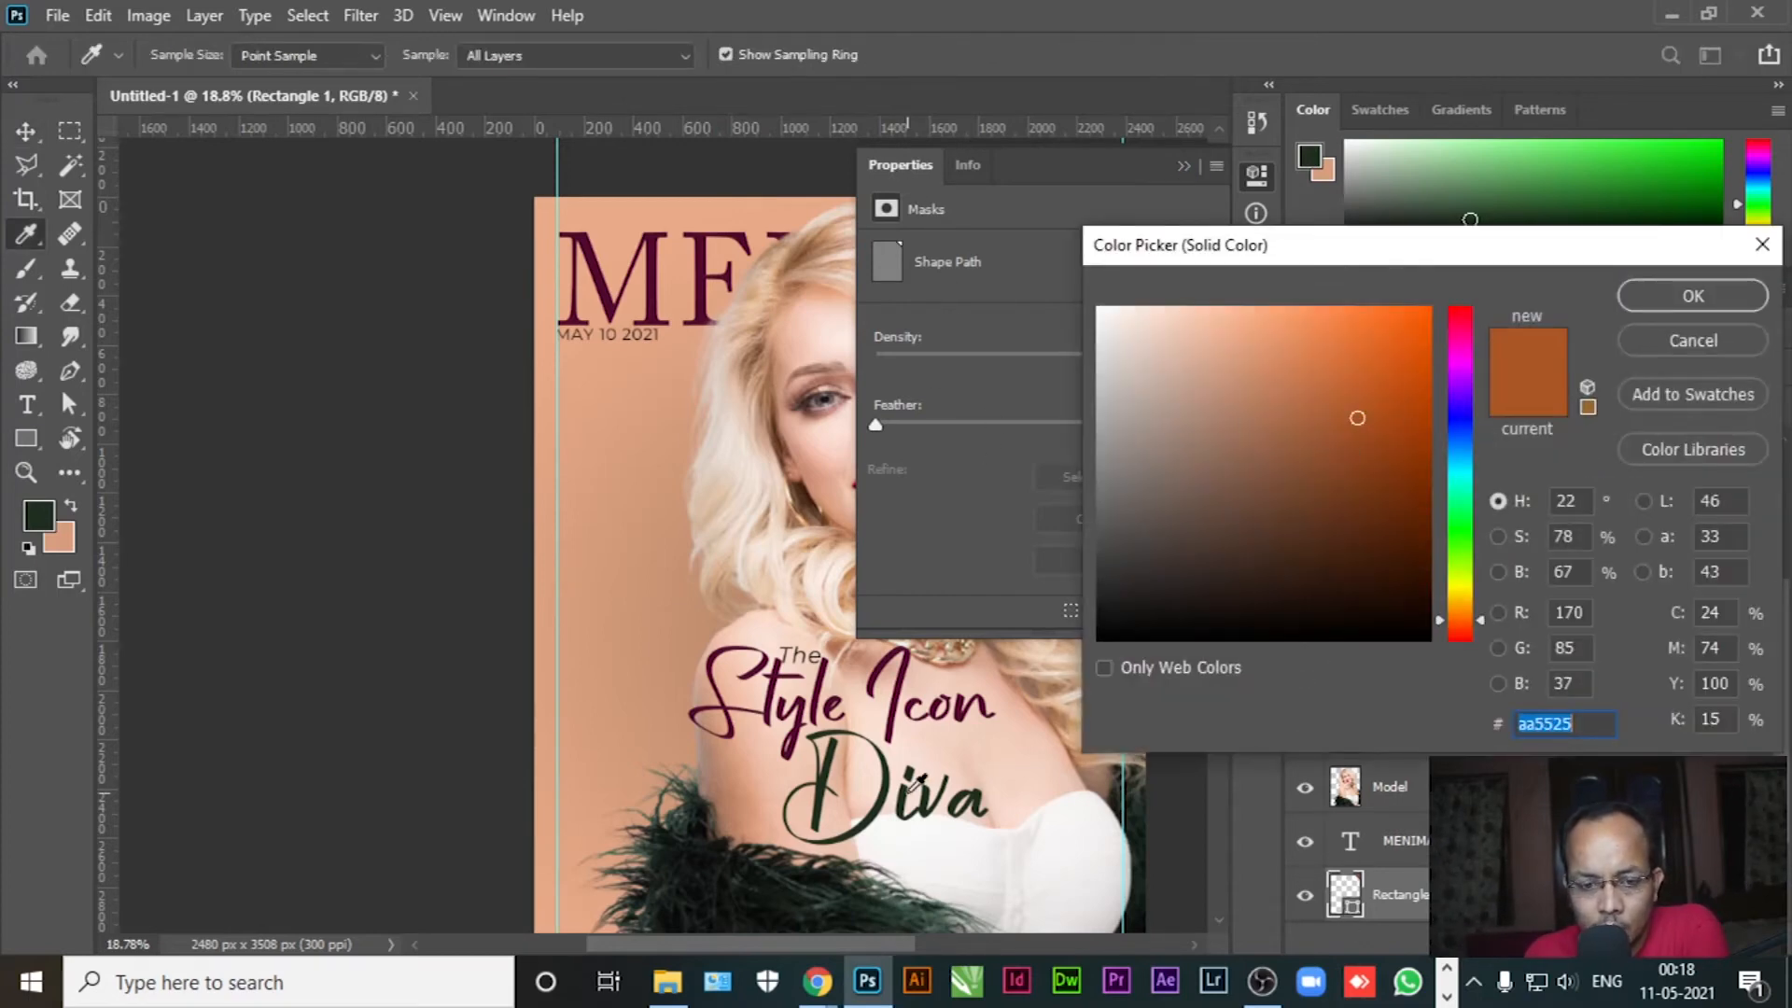
pyautogui.click(874, 814)
pyautogui.click(1738, 303)
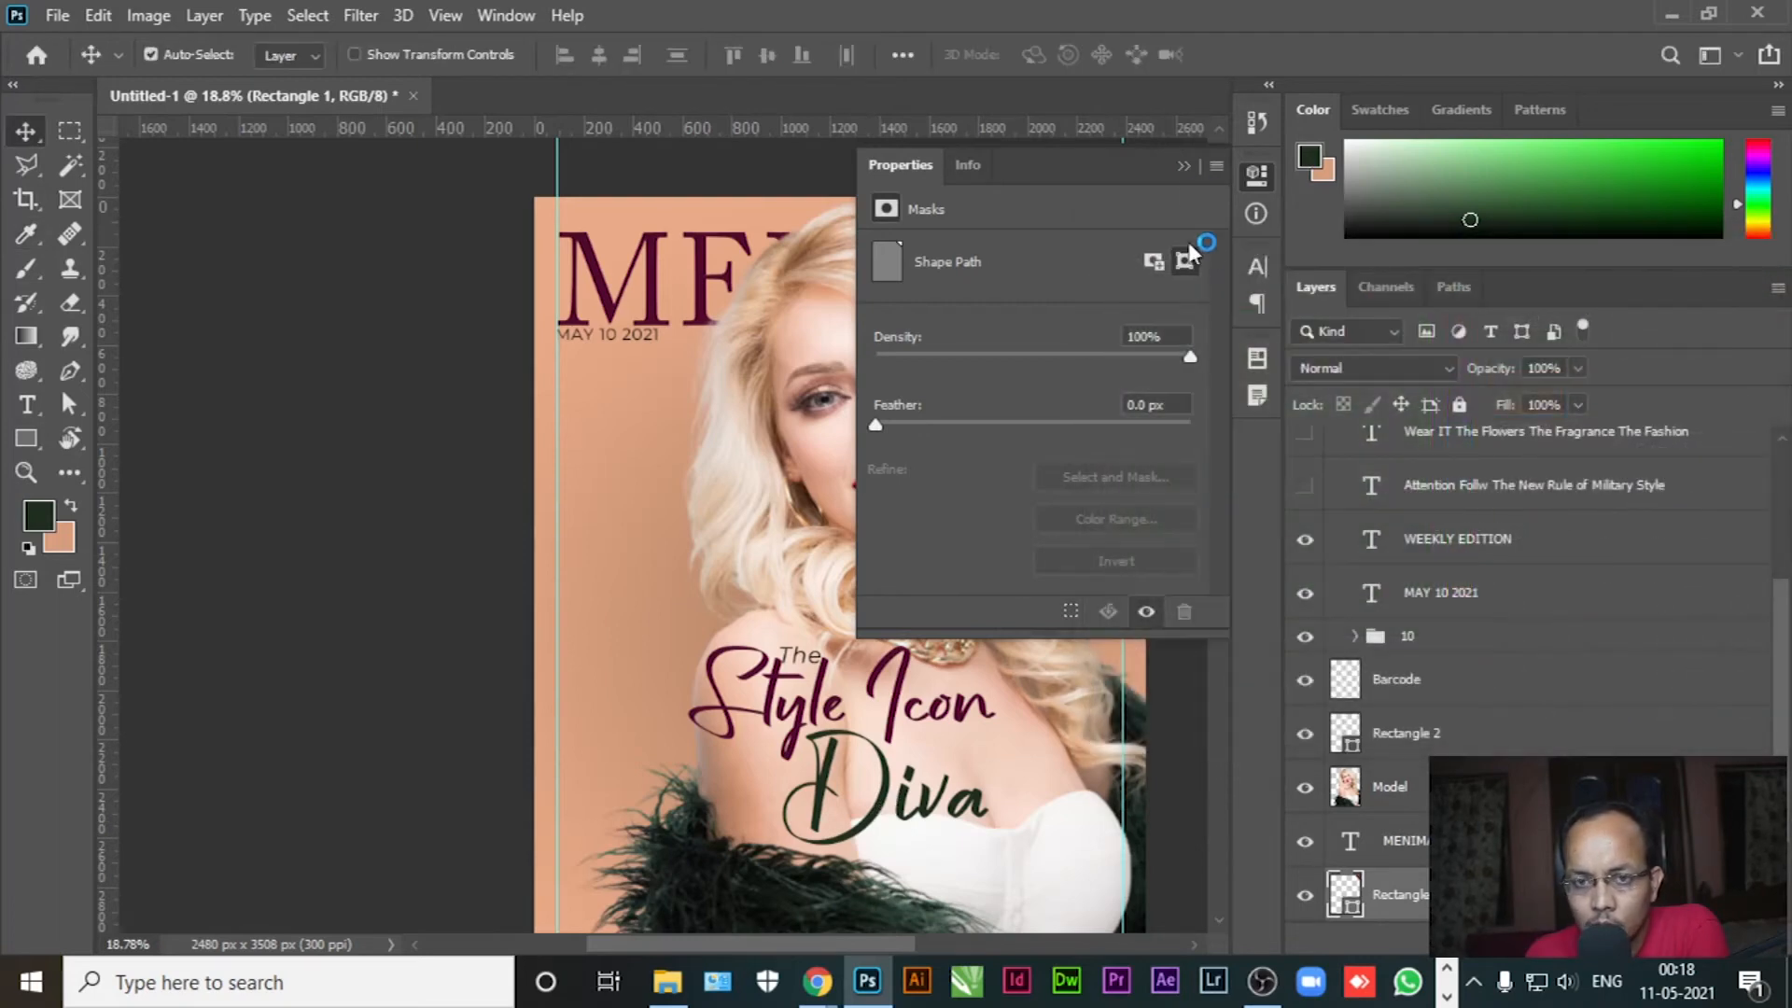
pyautogui.click(1183, 168)
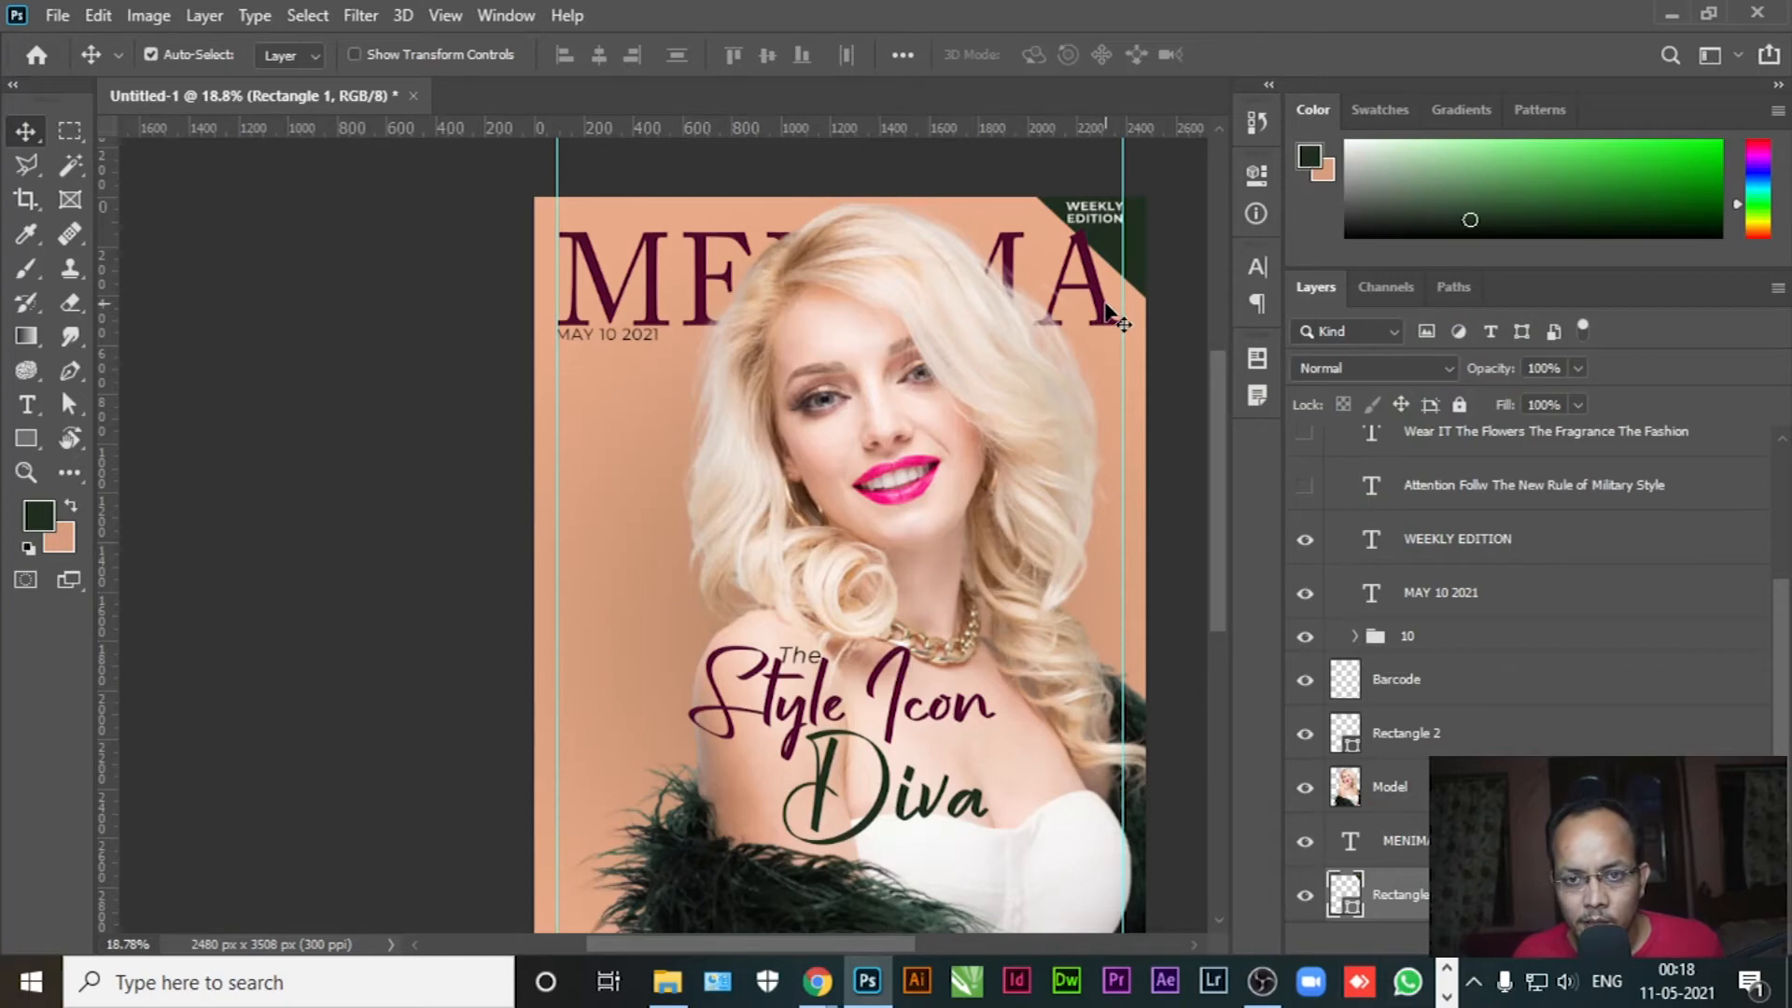
pyautogui.scroll(2, 1487, 697)
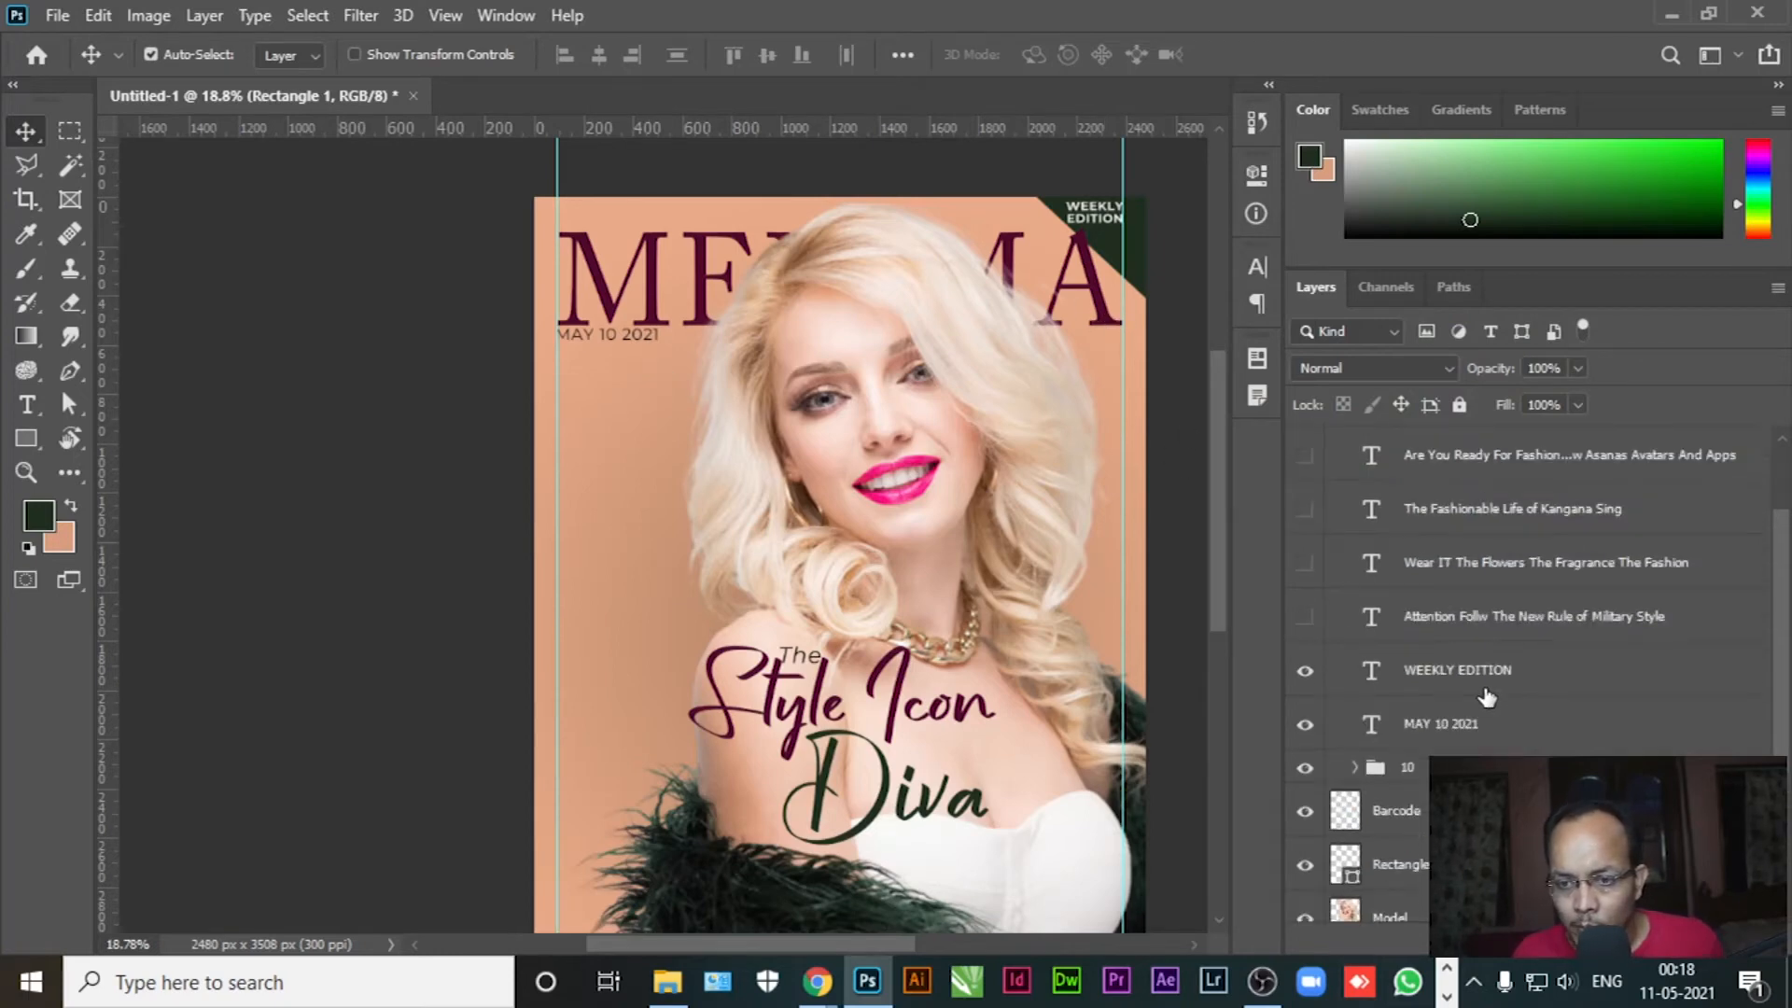
pyautogui.click(1516, 702)
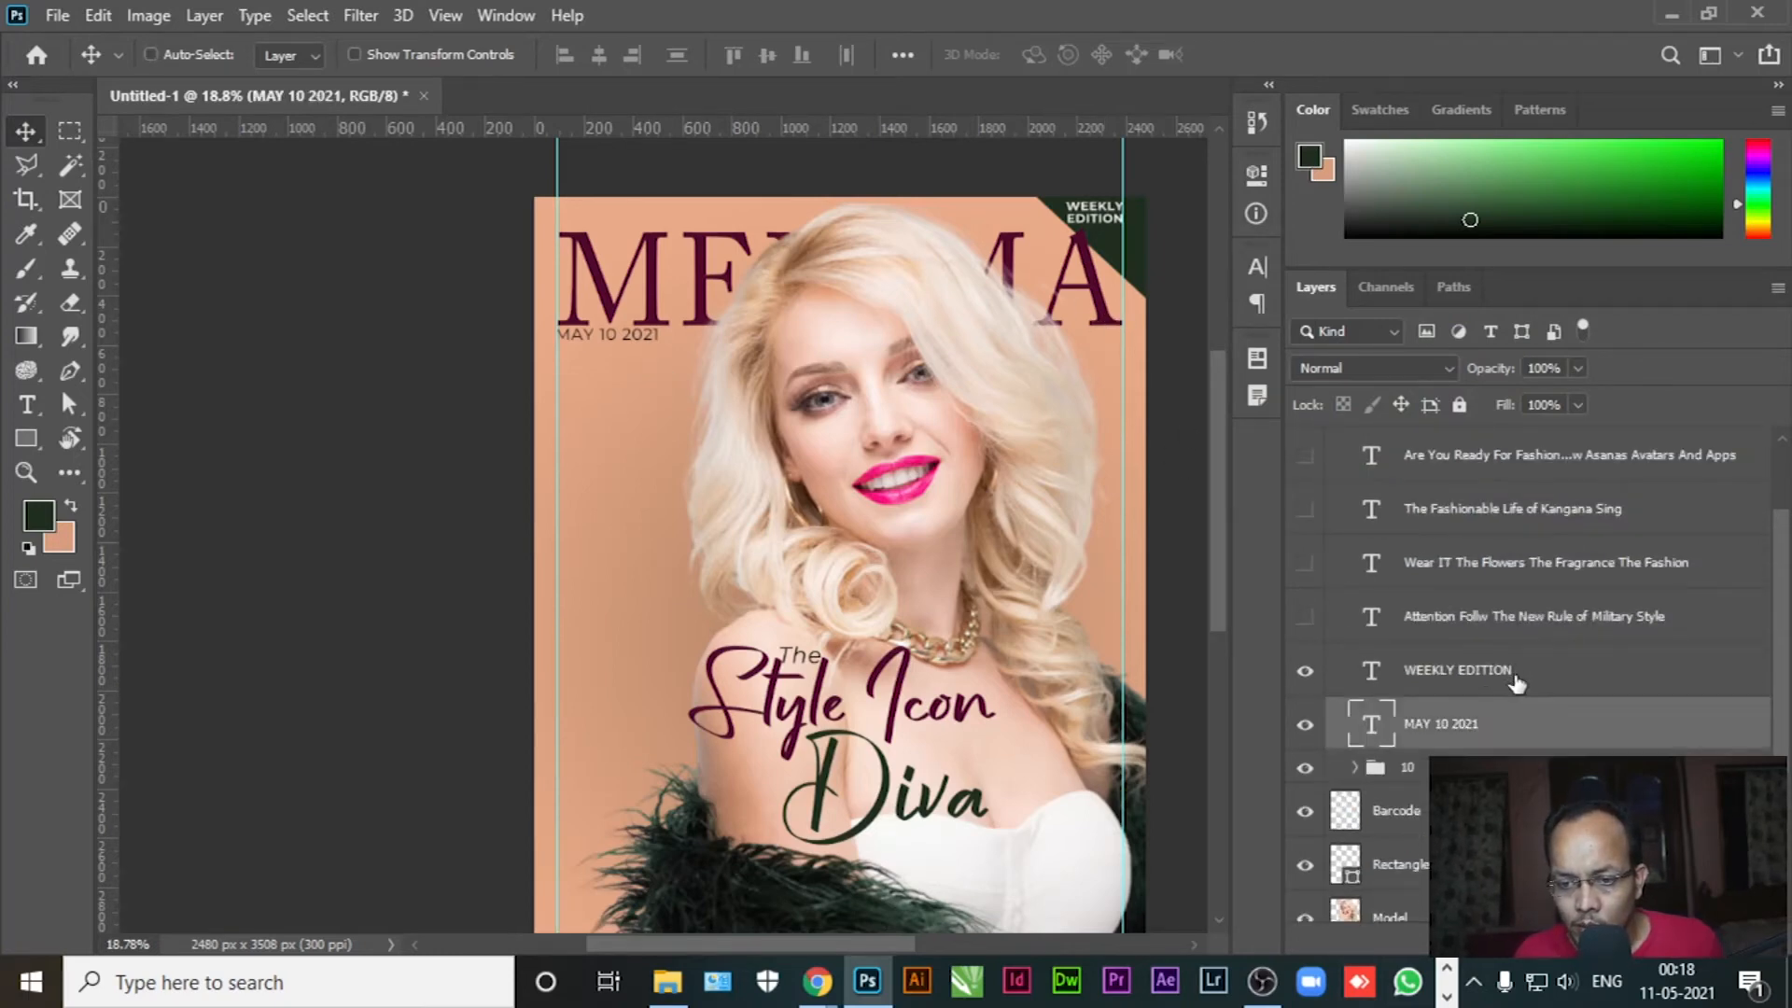
pyautogui.keyDown('ctrl'); pyautogui.click(1515, 678); pyautogui.keyUp('ctrl')
pyautogui.scroll(2, 1516, 684)
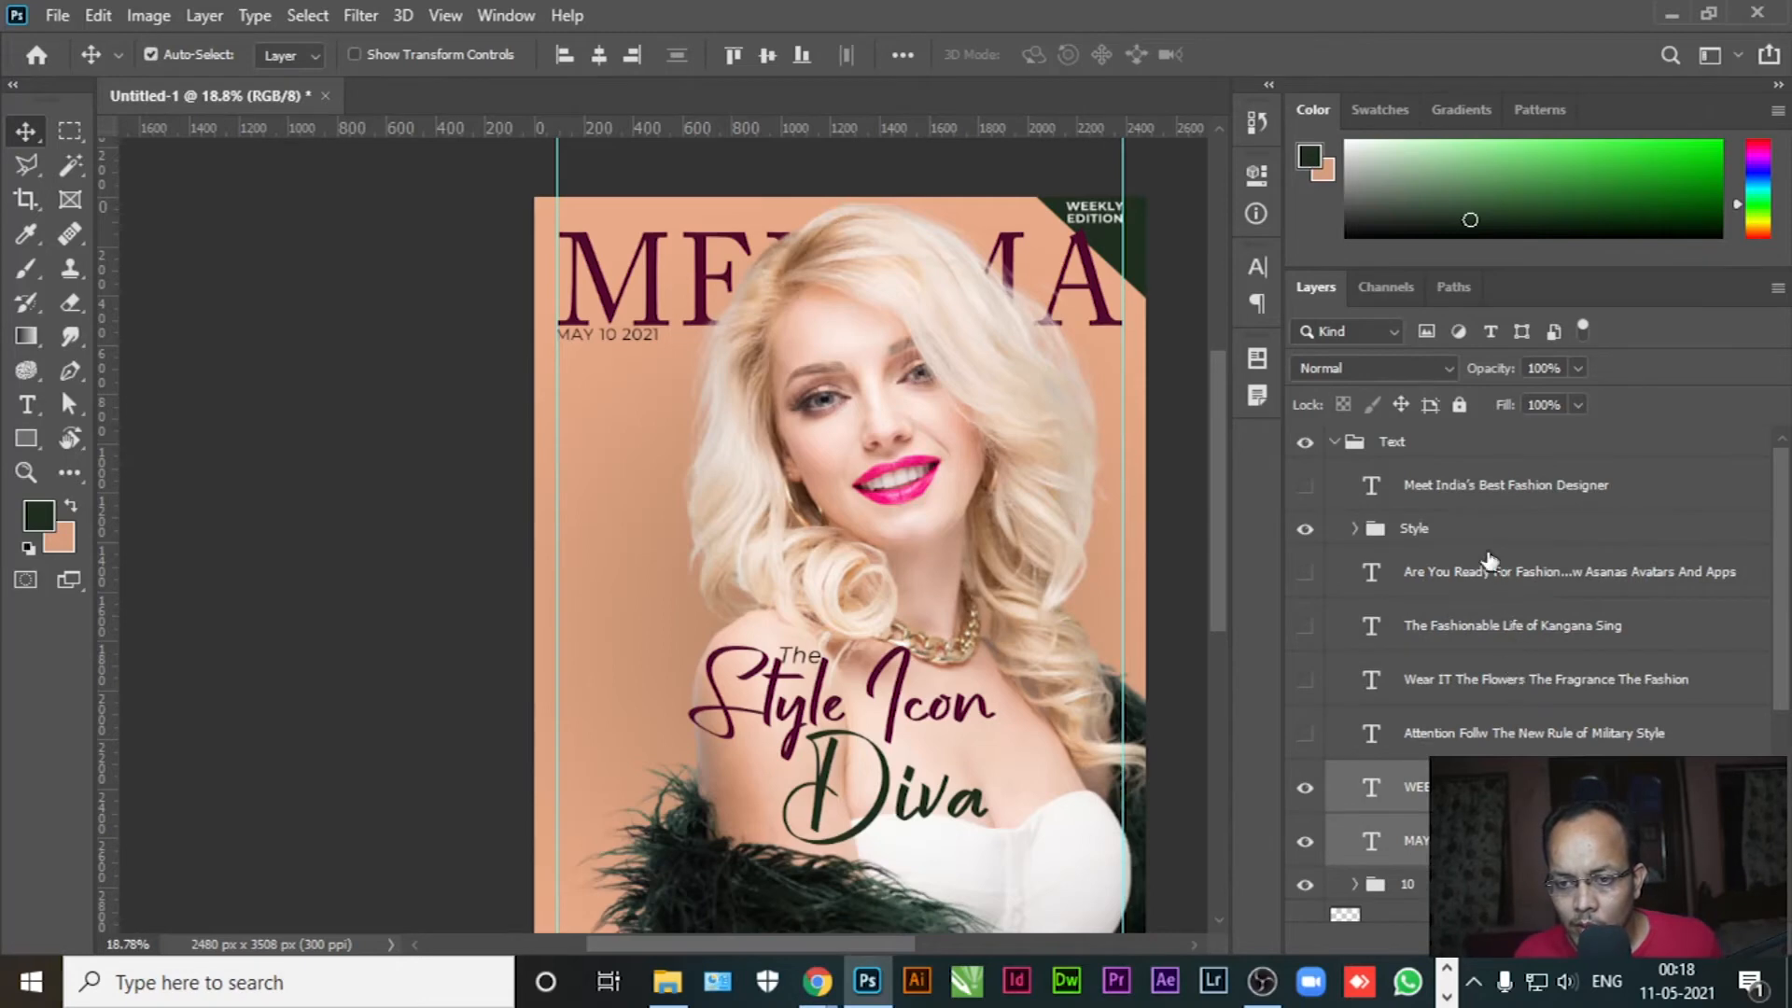
pyautogui.scroll(-2, 1487, 560)
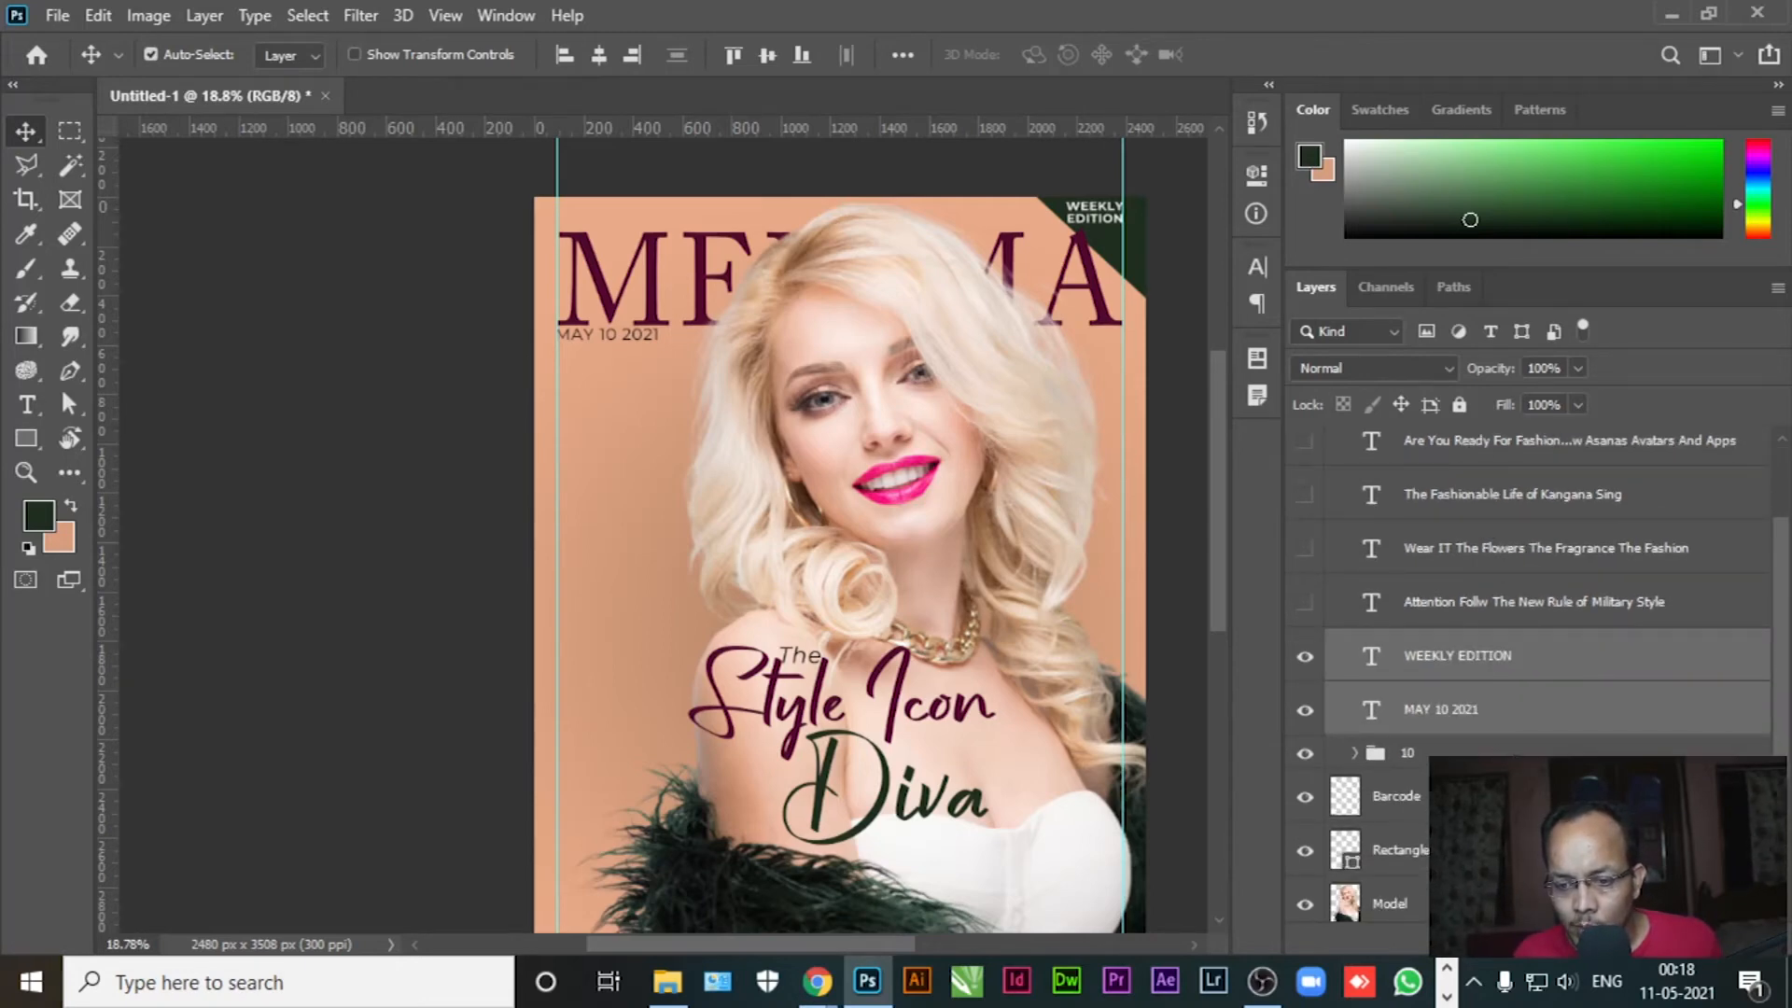
pyautogui.scroll(-2, 1516, 752)
pyautogui.scroll(-1, 1531, 672)
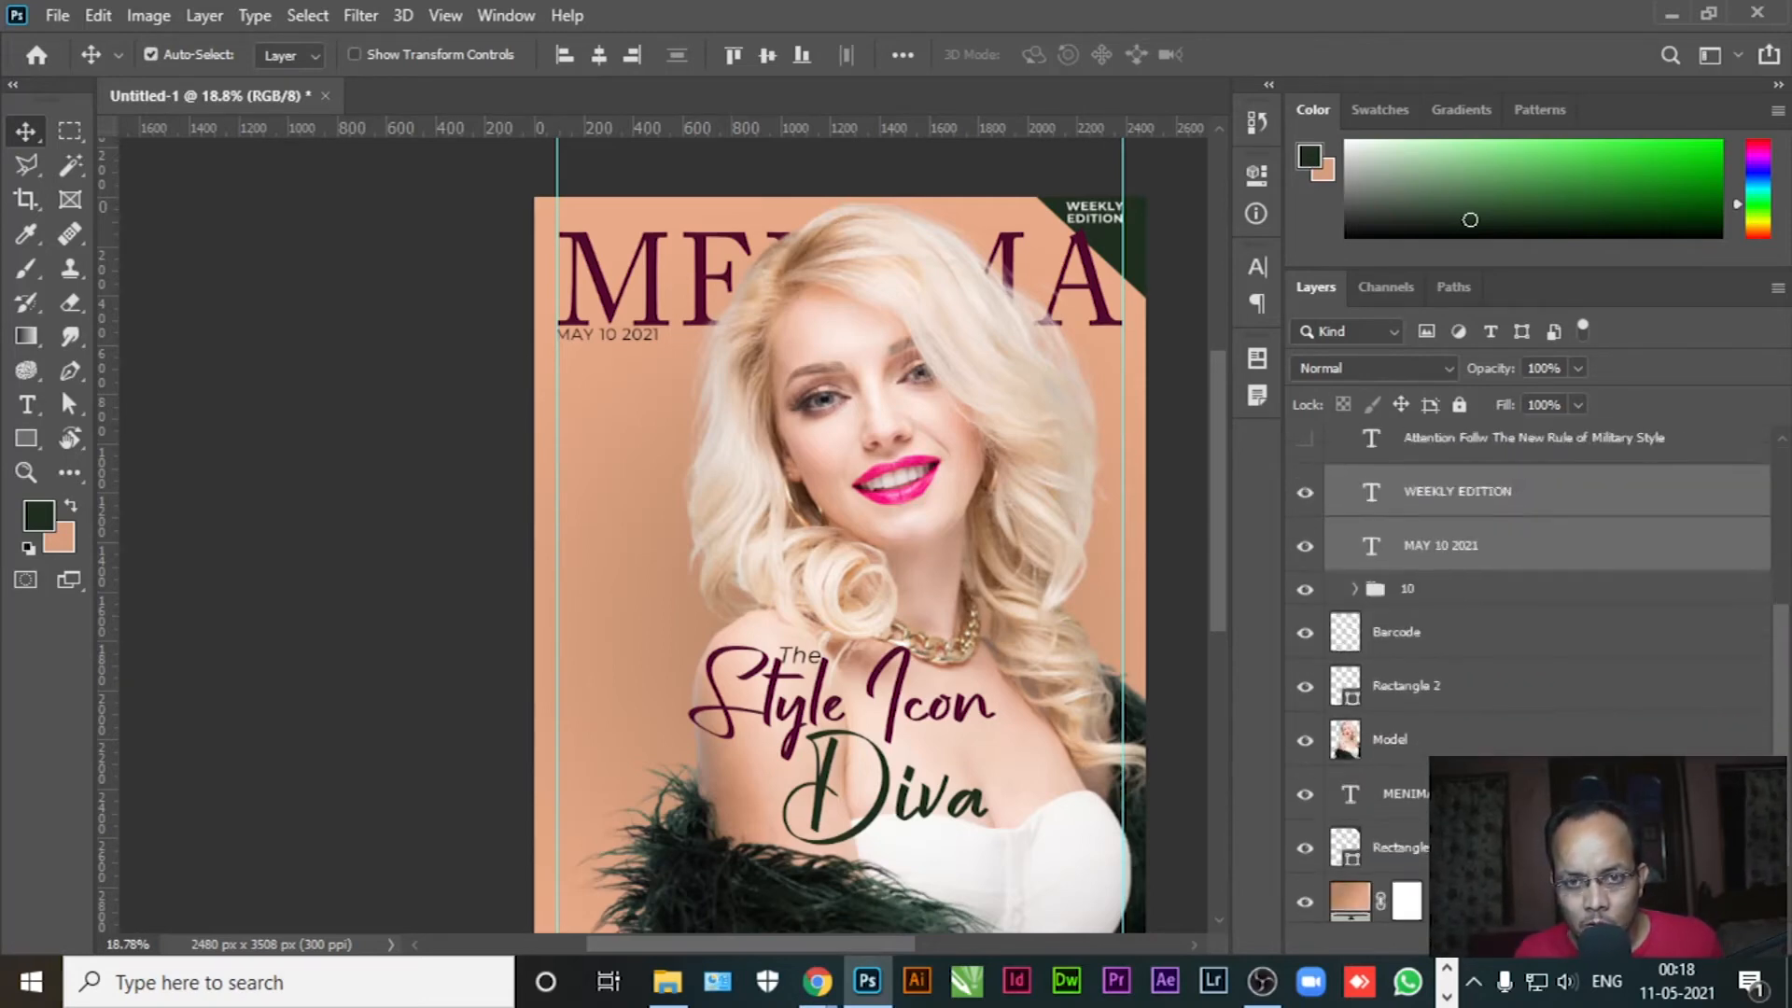
pyautogui.scroll(2, 1507, 679)
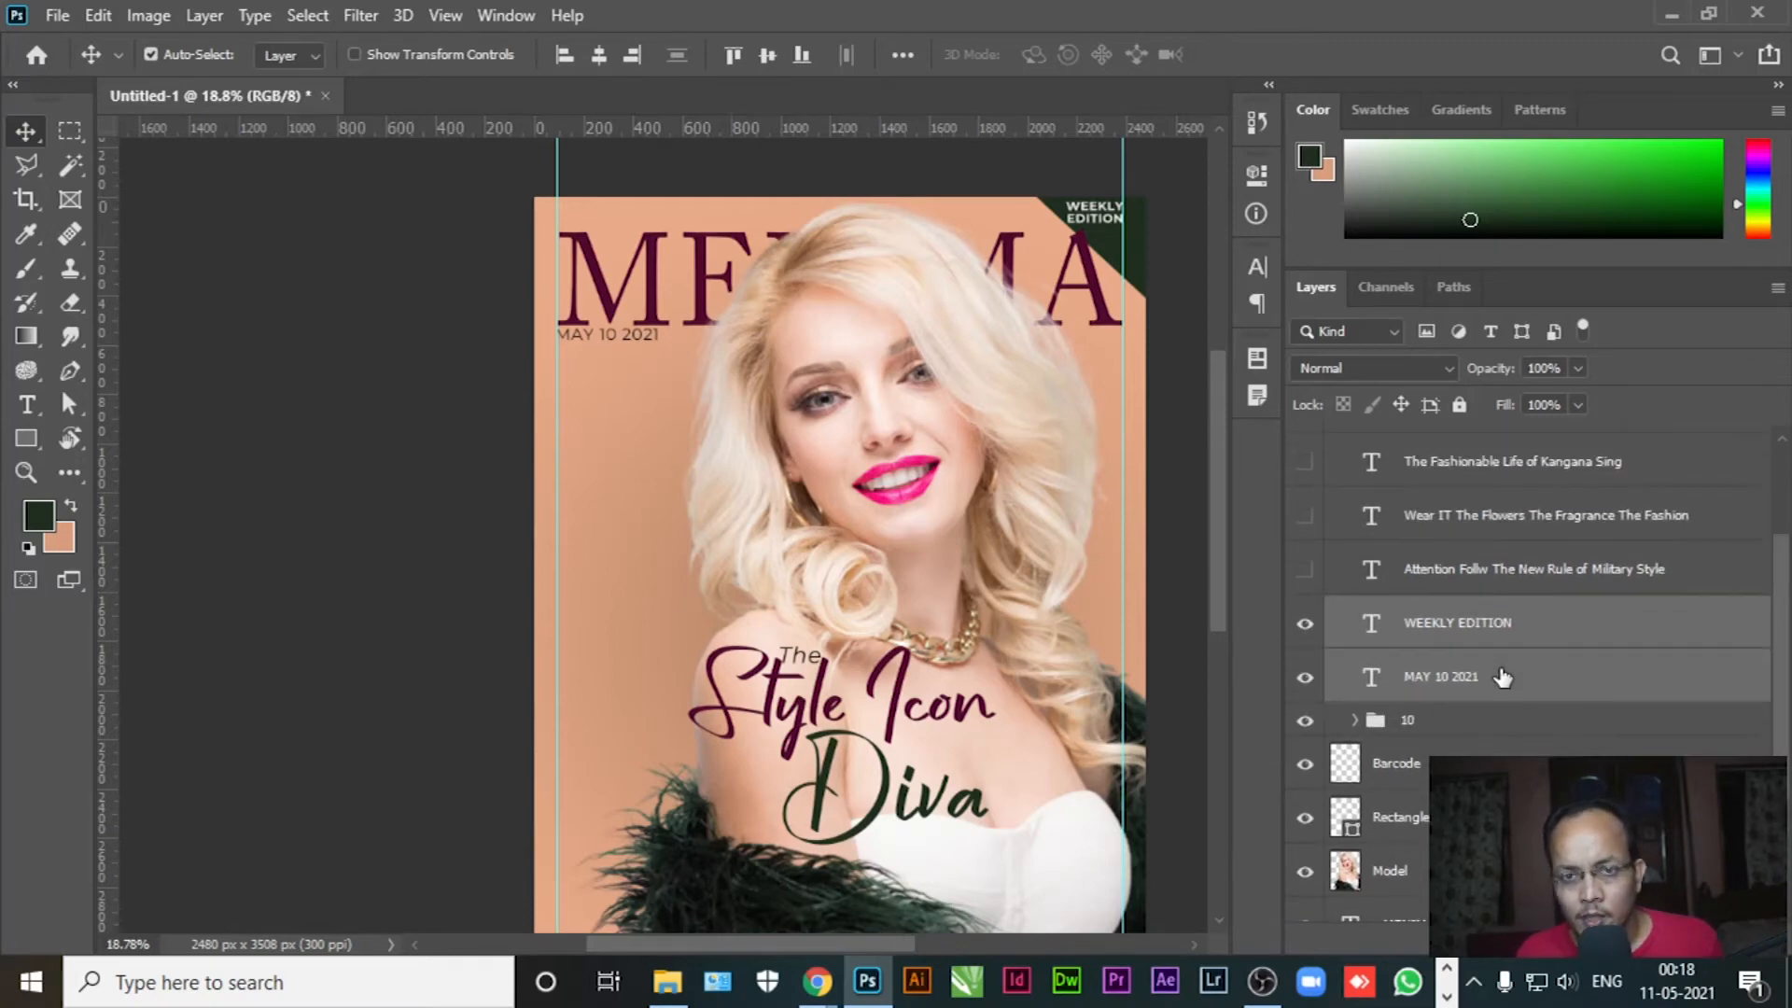
pyautogui.click(1532, 639)
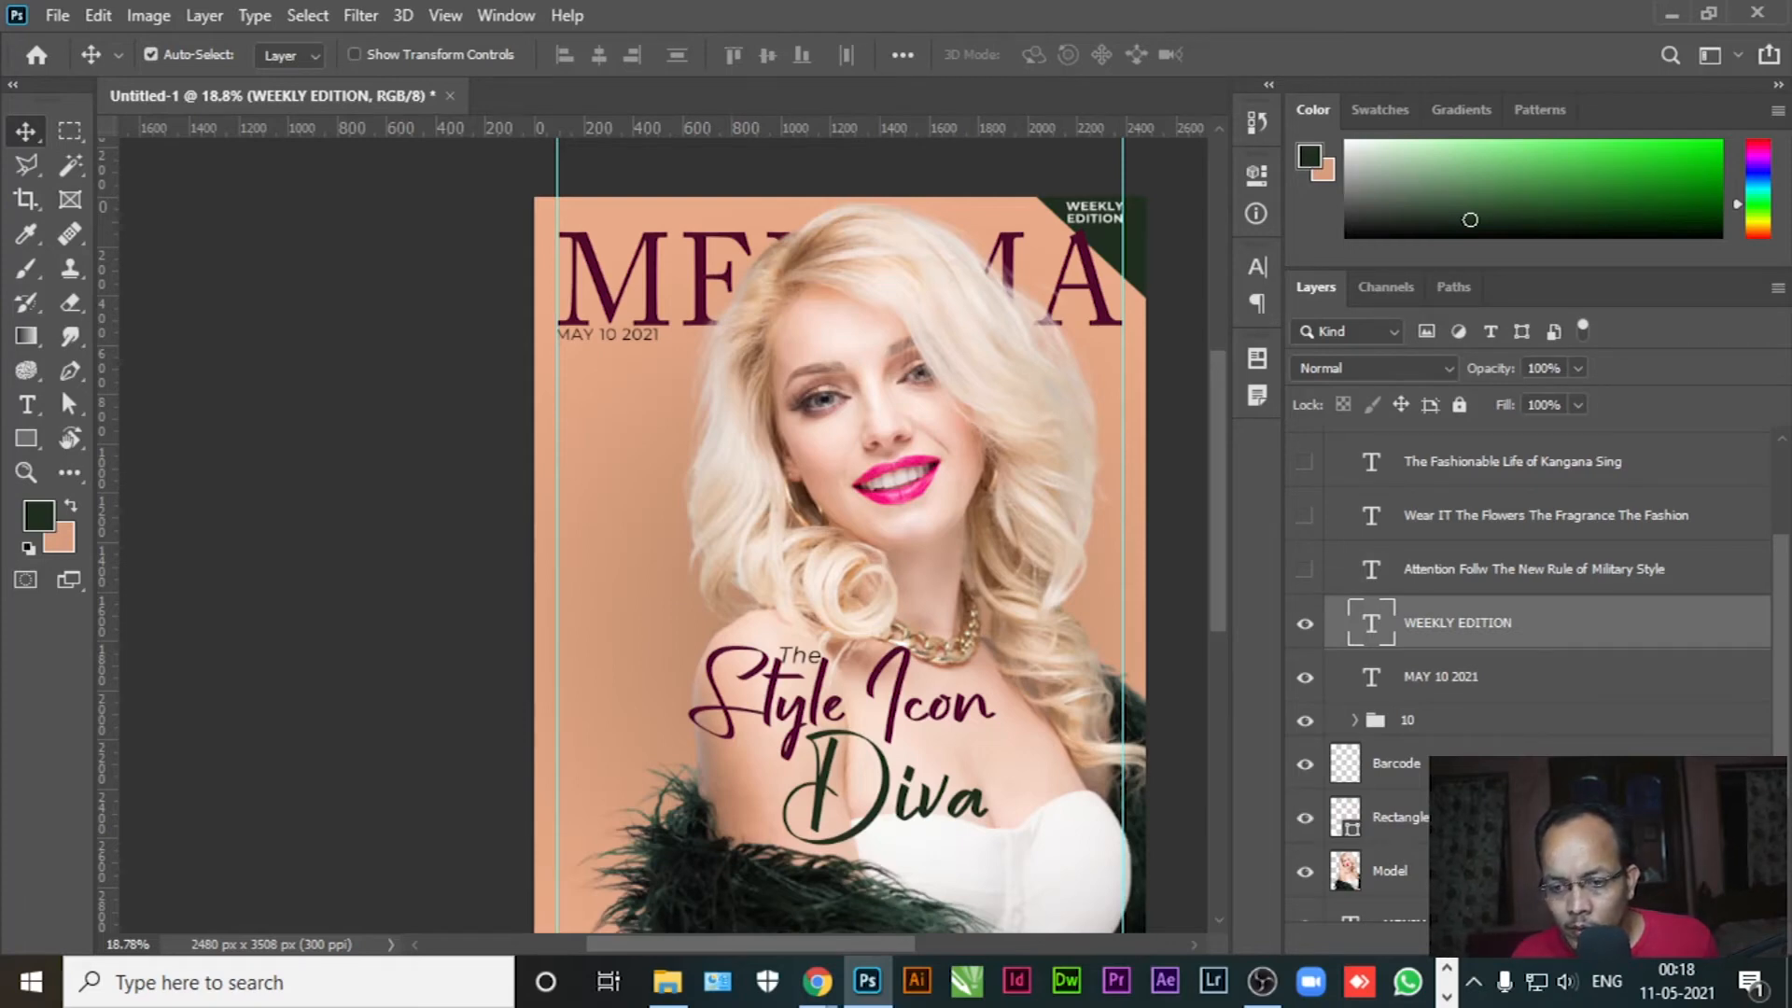
# Group the Rectangle 2 and Barcode layers with Ctrl+G and name the group Barcode
pyautogui.click(1484, 818)
pyautogui.keyDown('ctrl'); pyautogui.click(1484, 768); pyautogui.keyUp('ctrl')
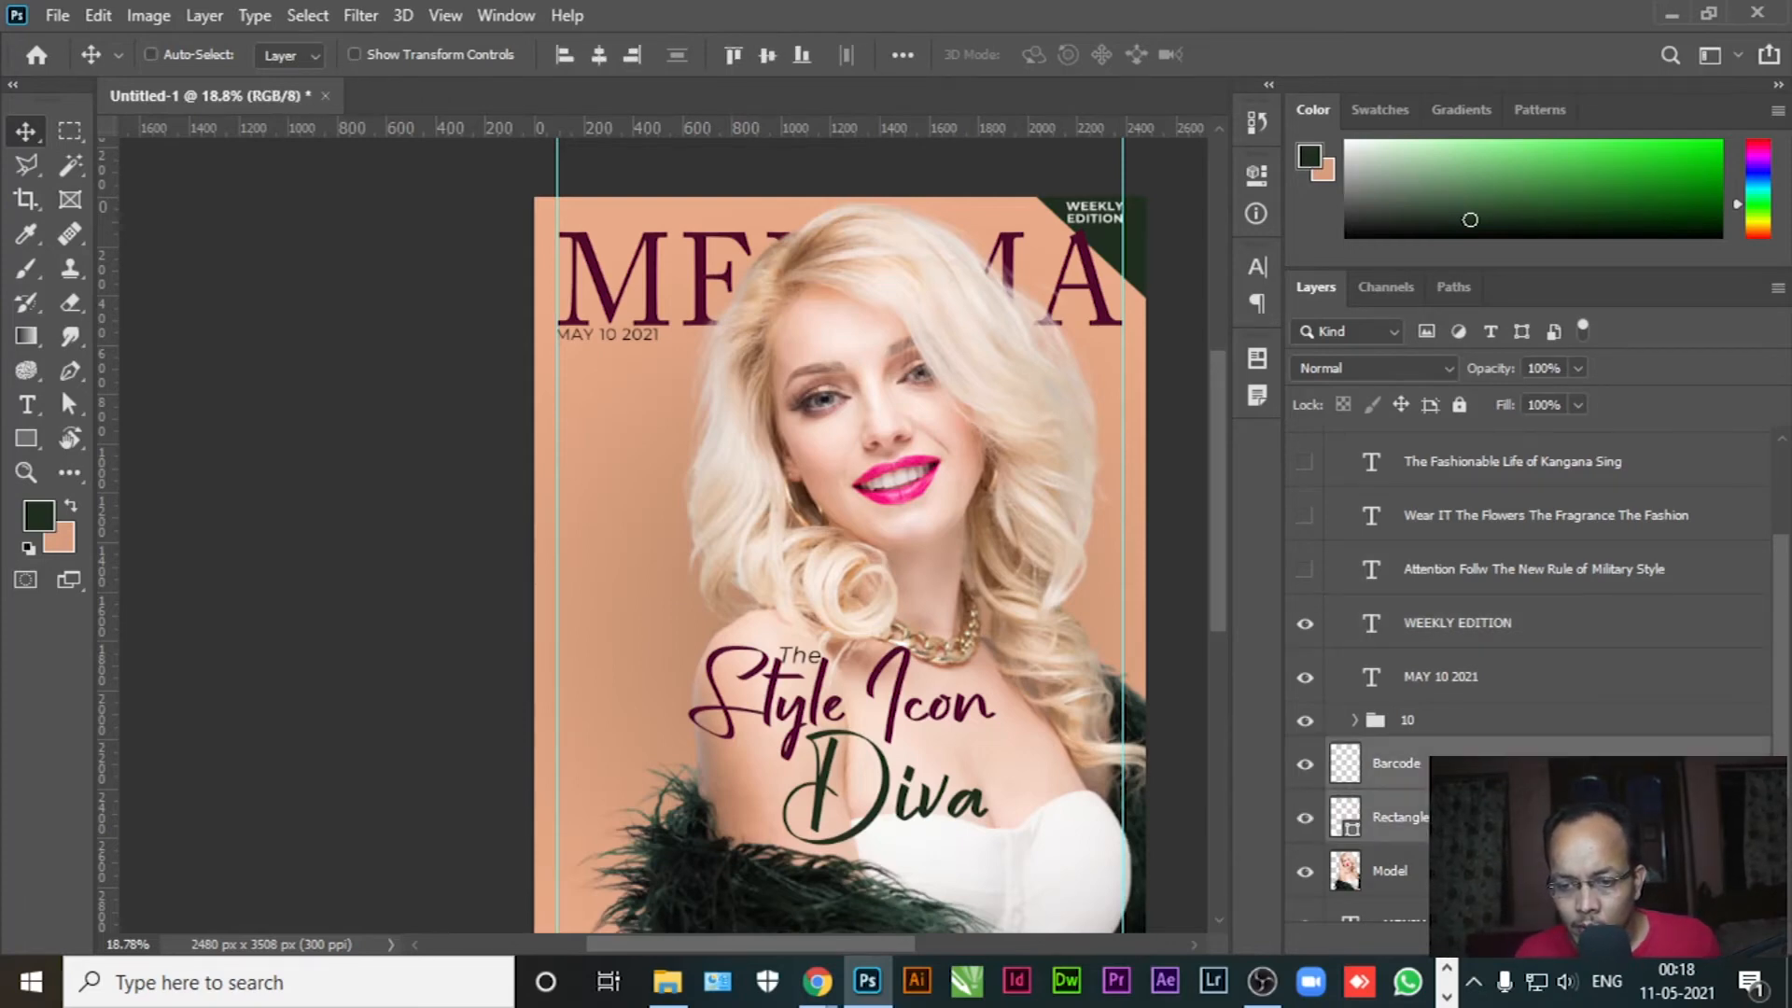
pyautogui.hotkey('ctrl', 'g')
pyautogui.doubleClick(1400, 754)
pyautogui.write('Barcode')
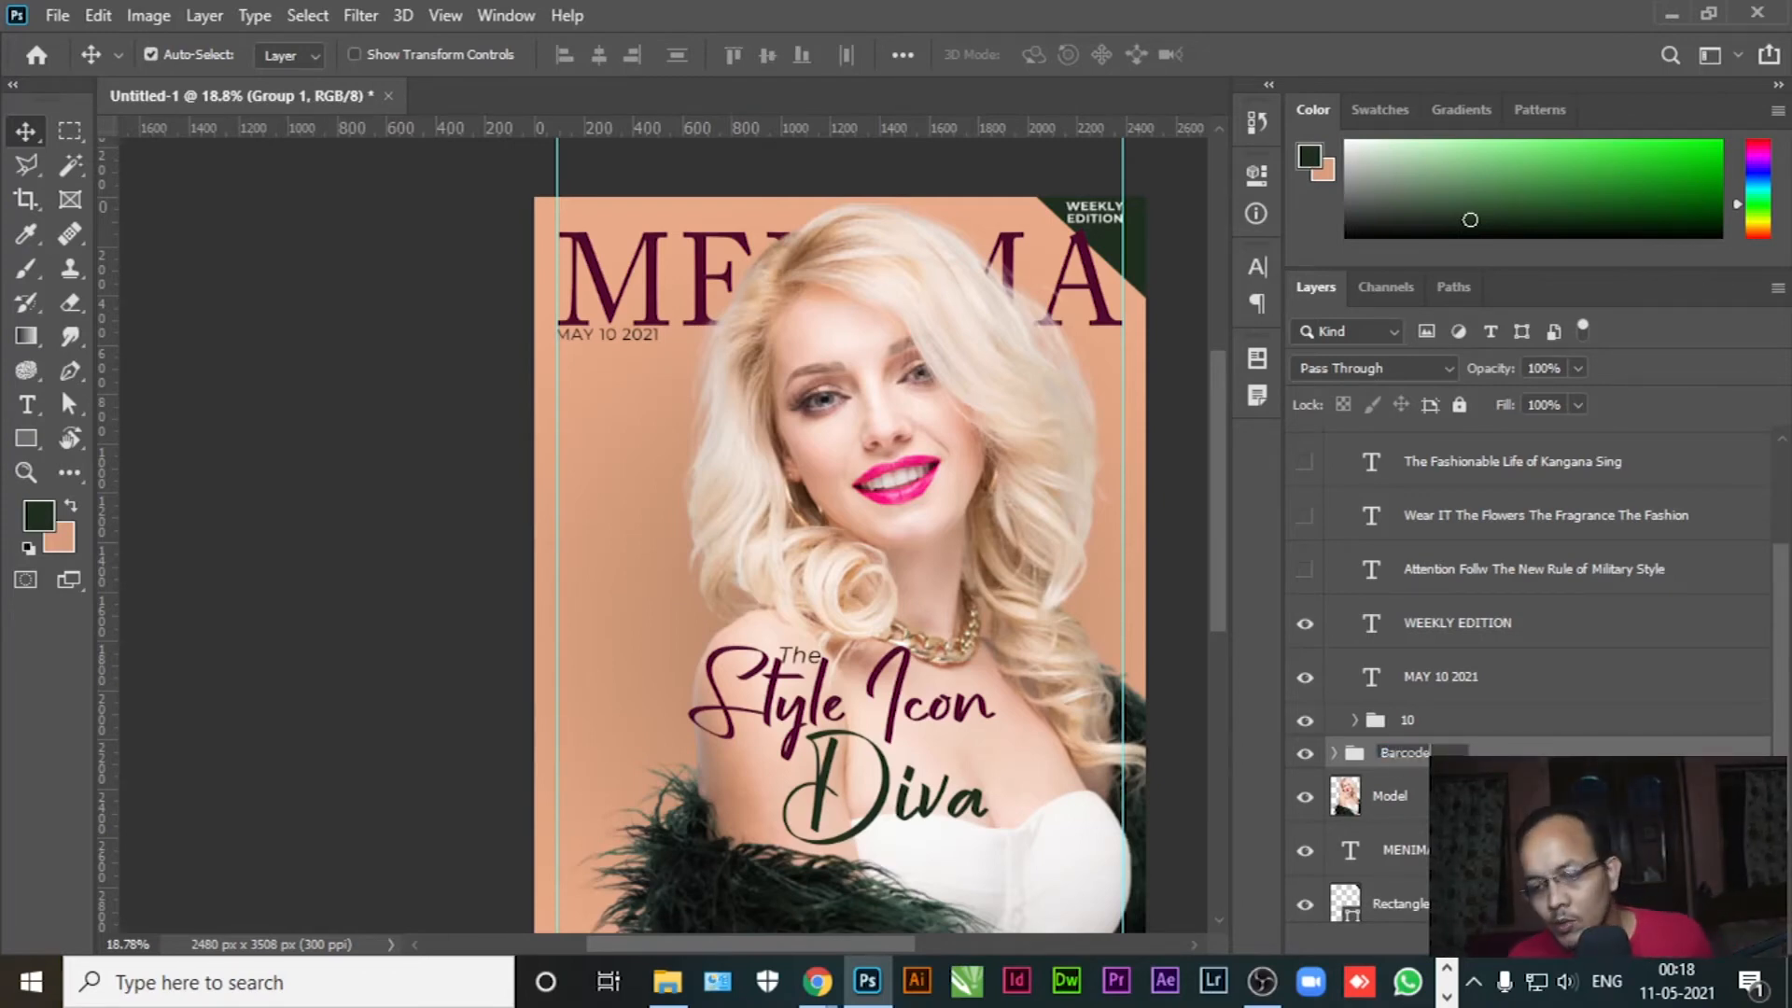
pyautogui.click(1592, 793)
pyautogui.click(1593, 754)
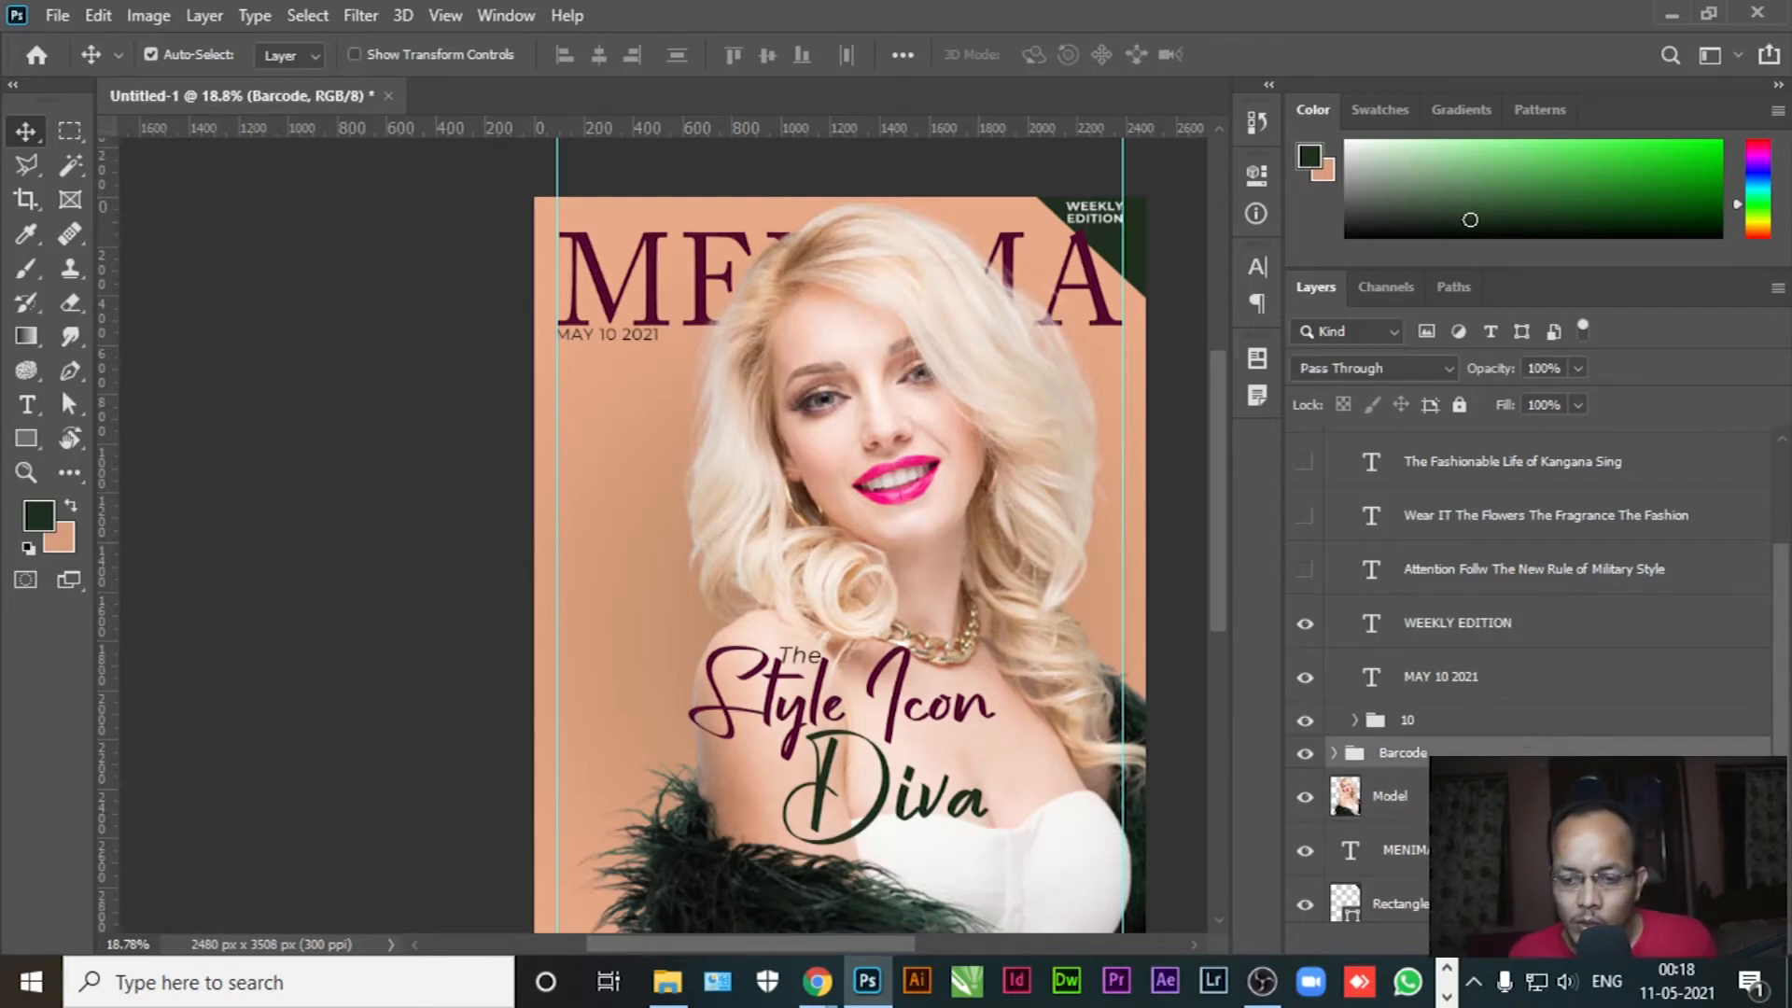
pyautogui.scroll(3, 1507, 750)
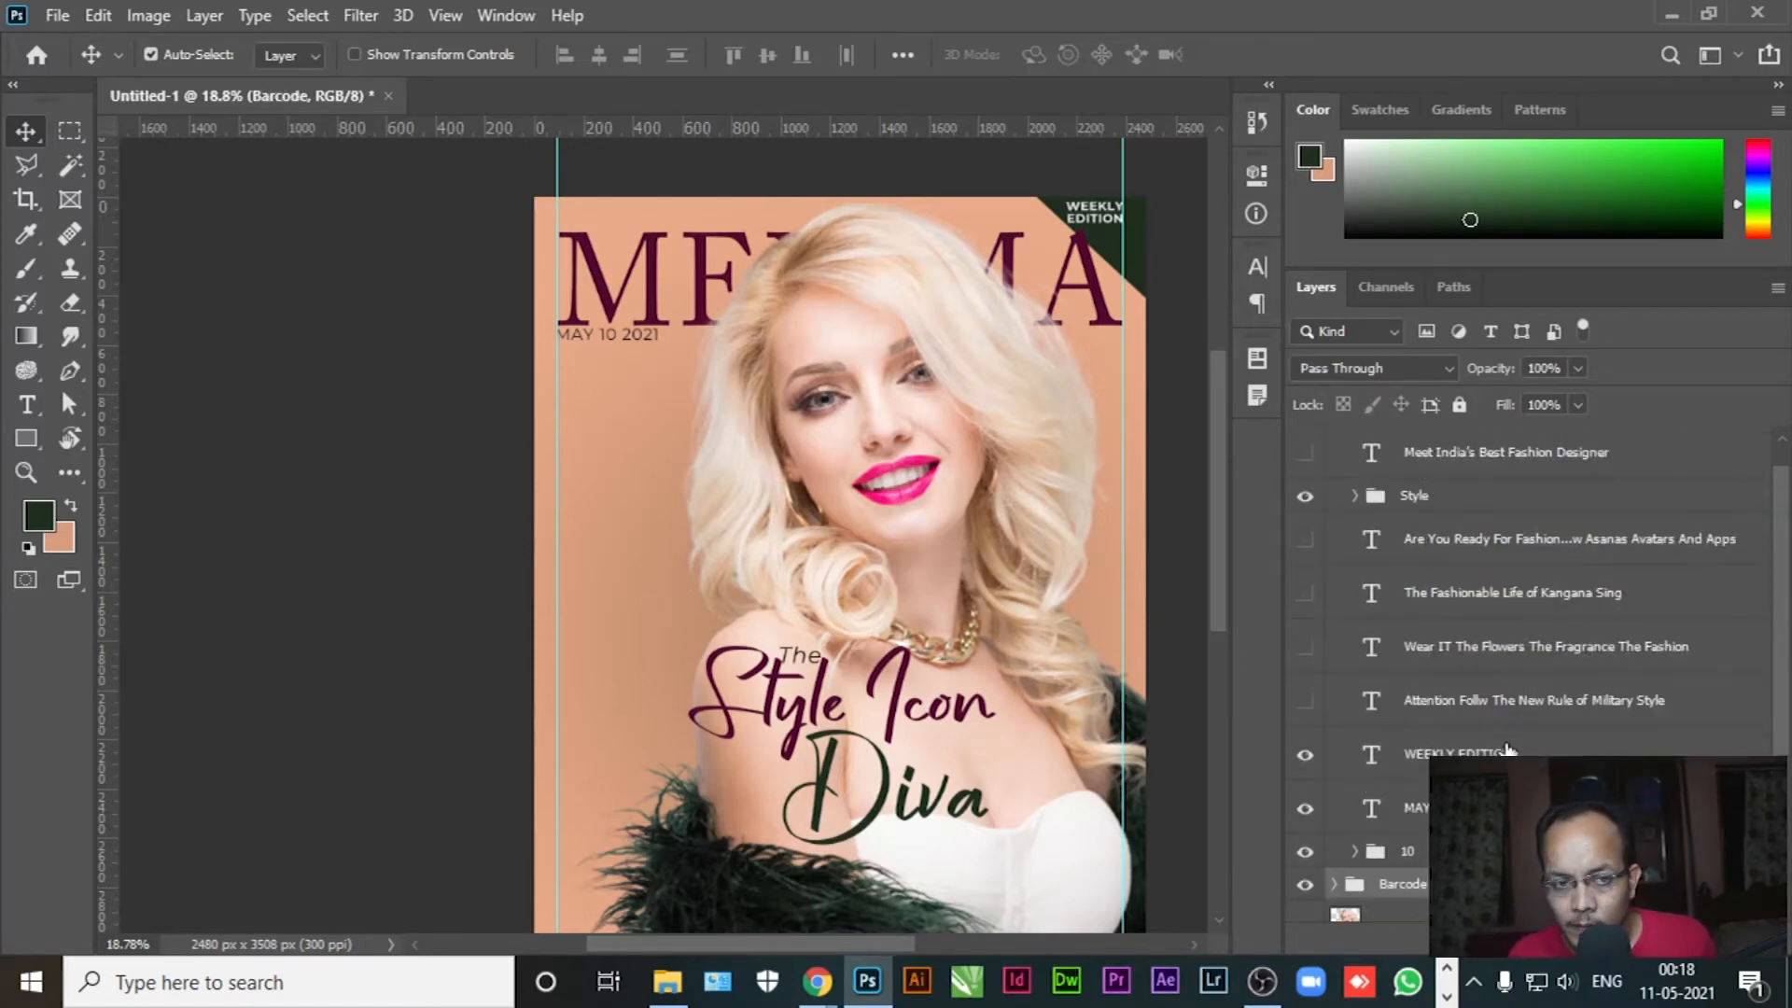
pyautogui.scroll(1, 1381, 684)
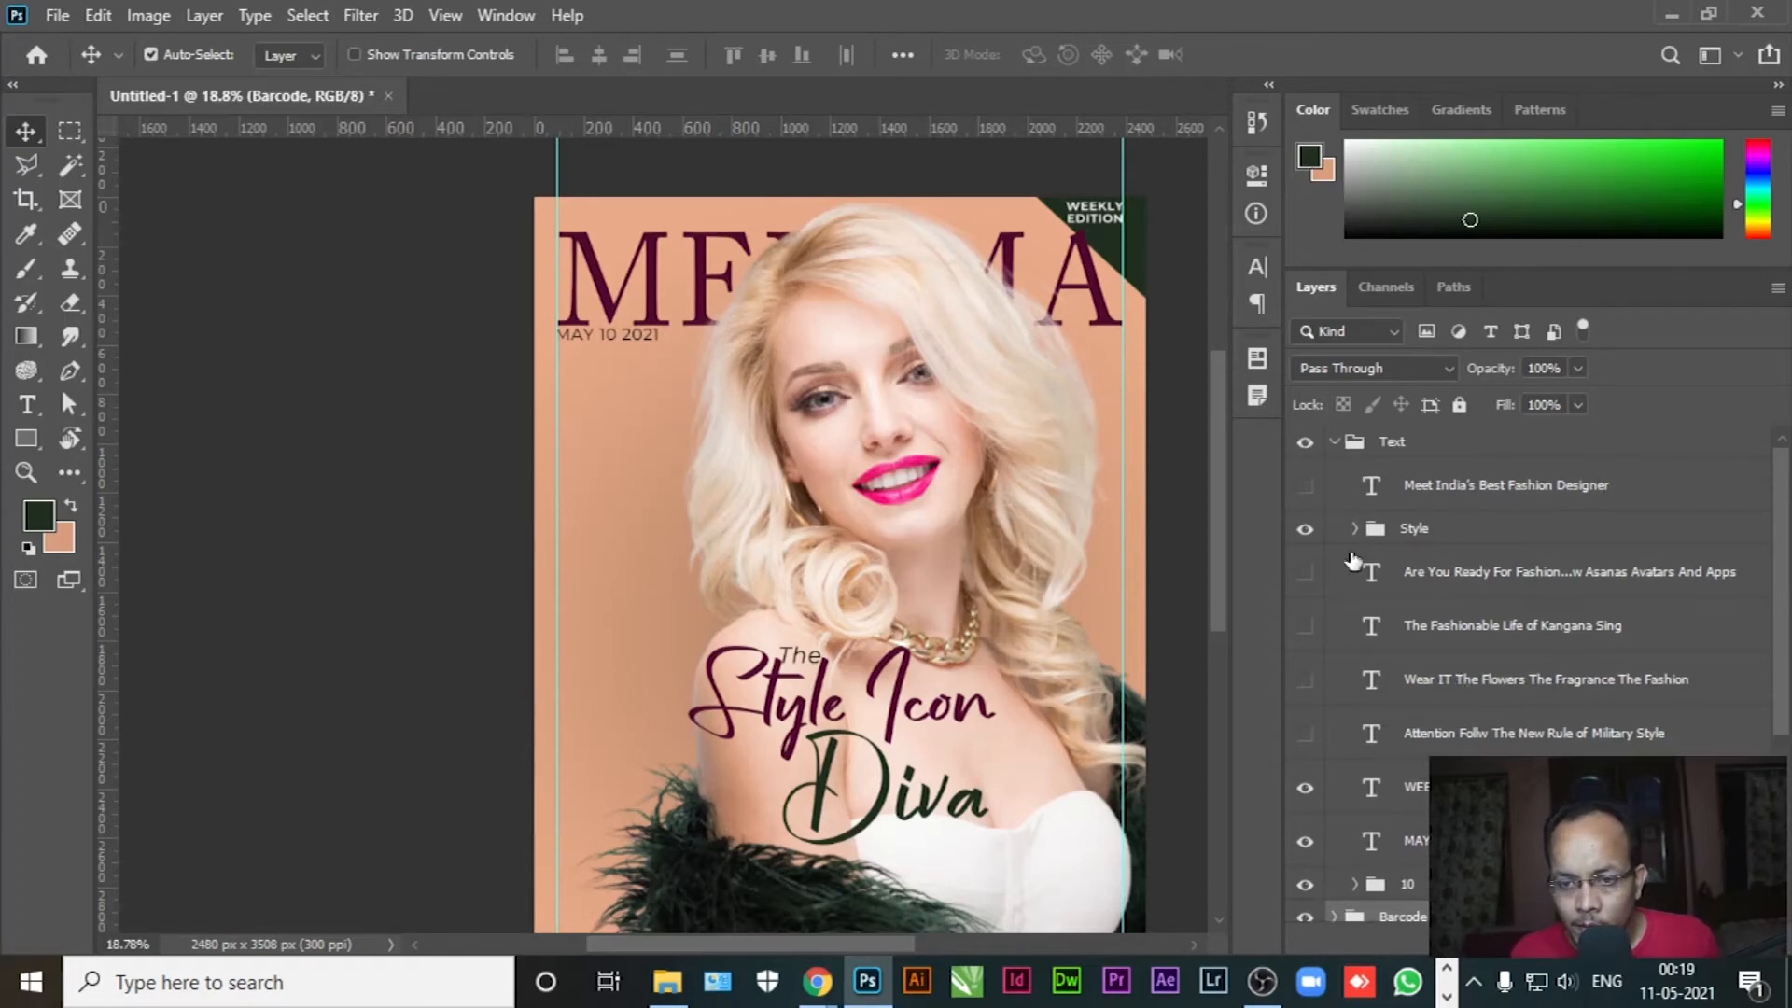
# Show the Are You Ready For Fashion cover line, move it top-left, and left-align it
pyautogui.click(1305, 573)
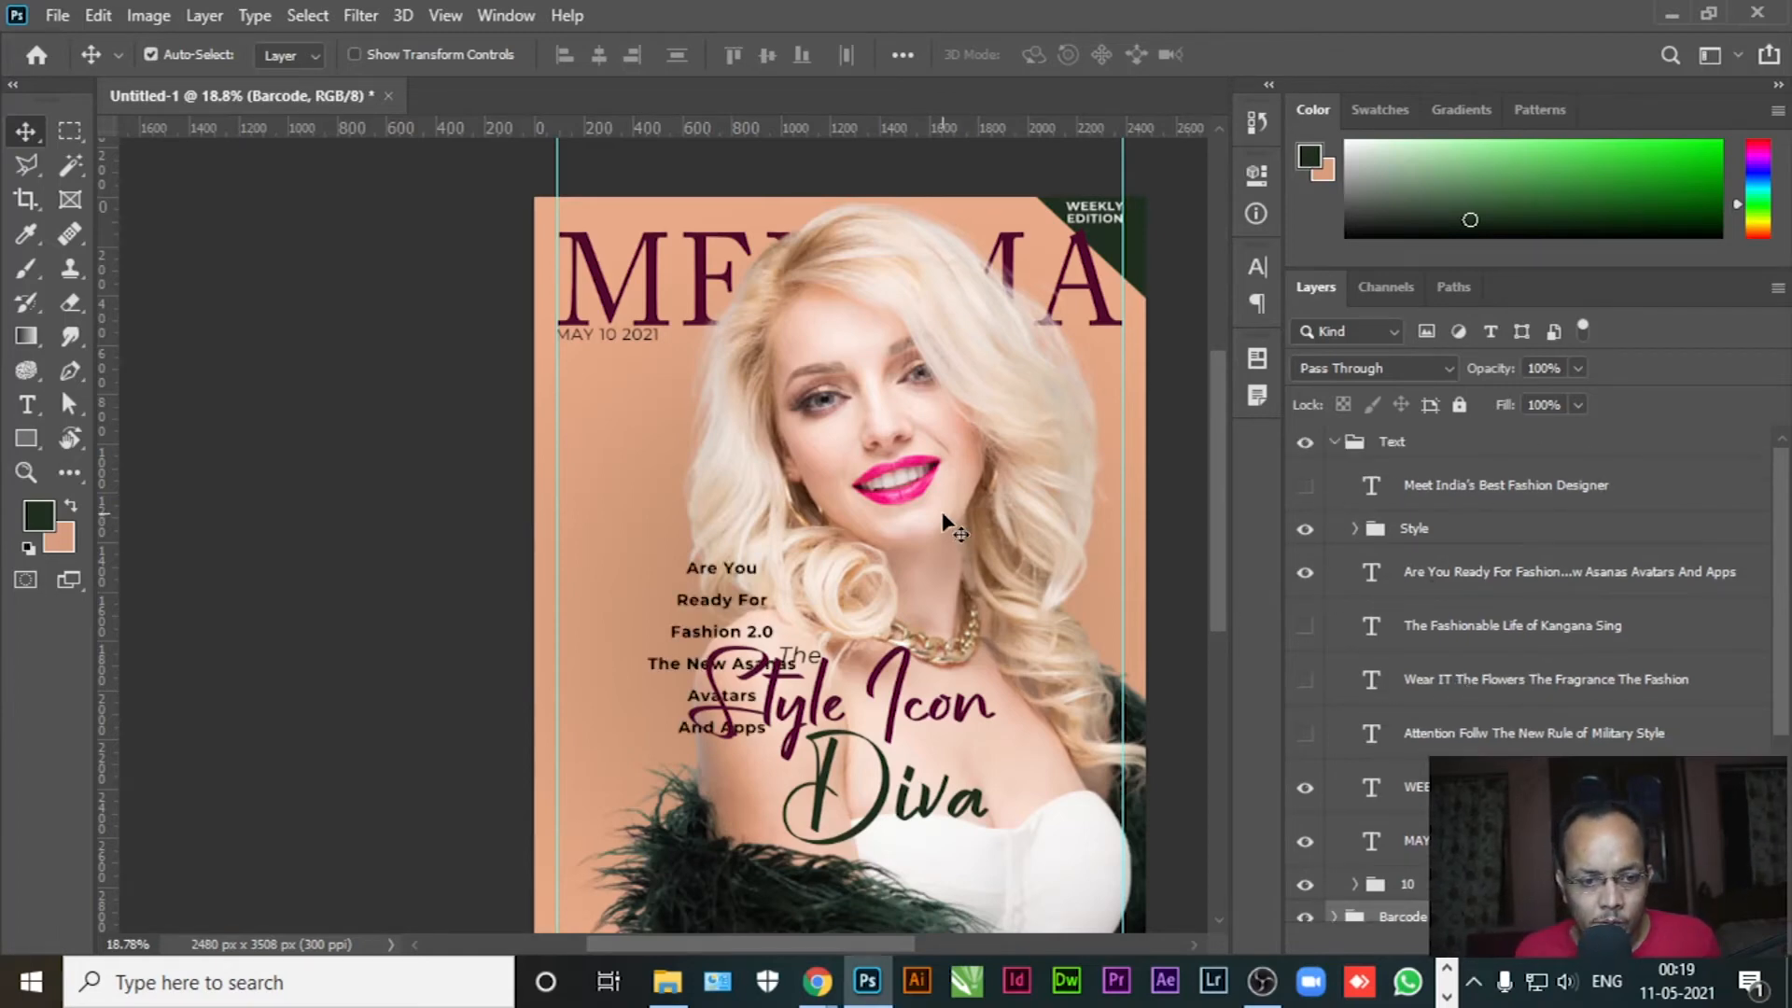
pyautogui.moveTo(701, 575); pyautogui.dragTo(622, 391)
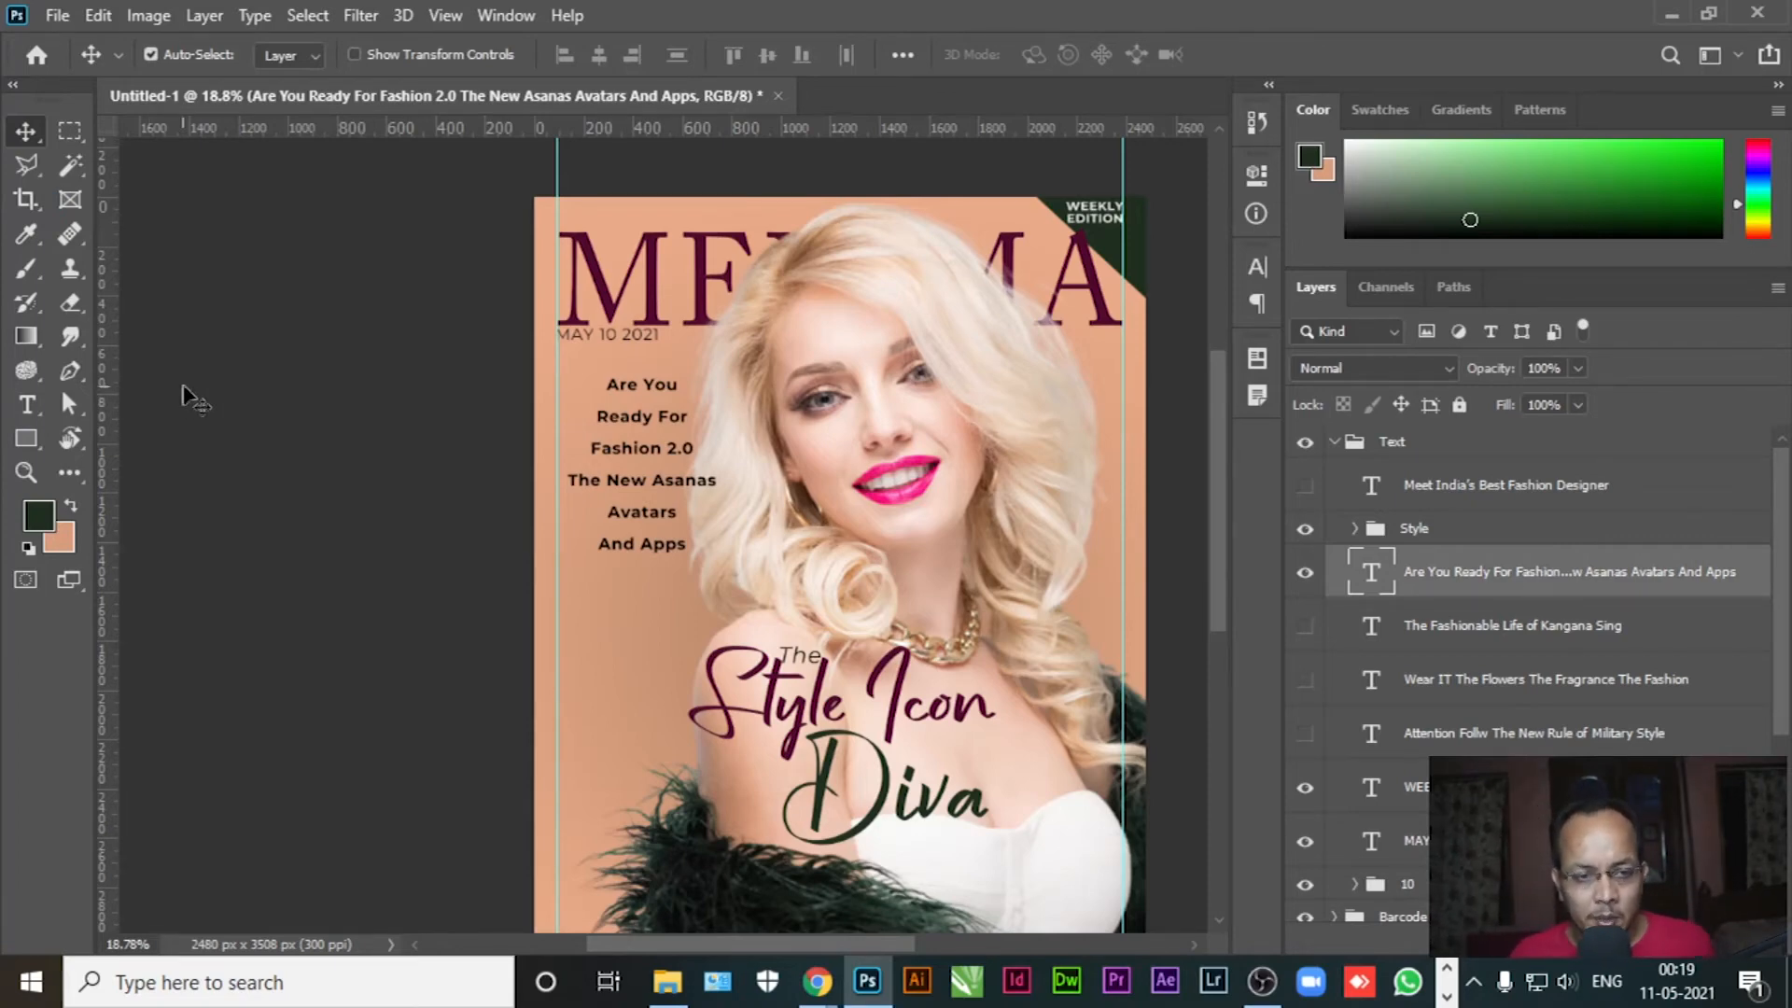
pyautogui.click(25, 404)
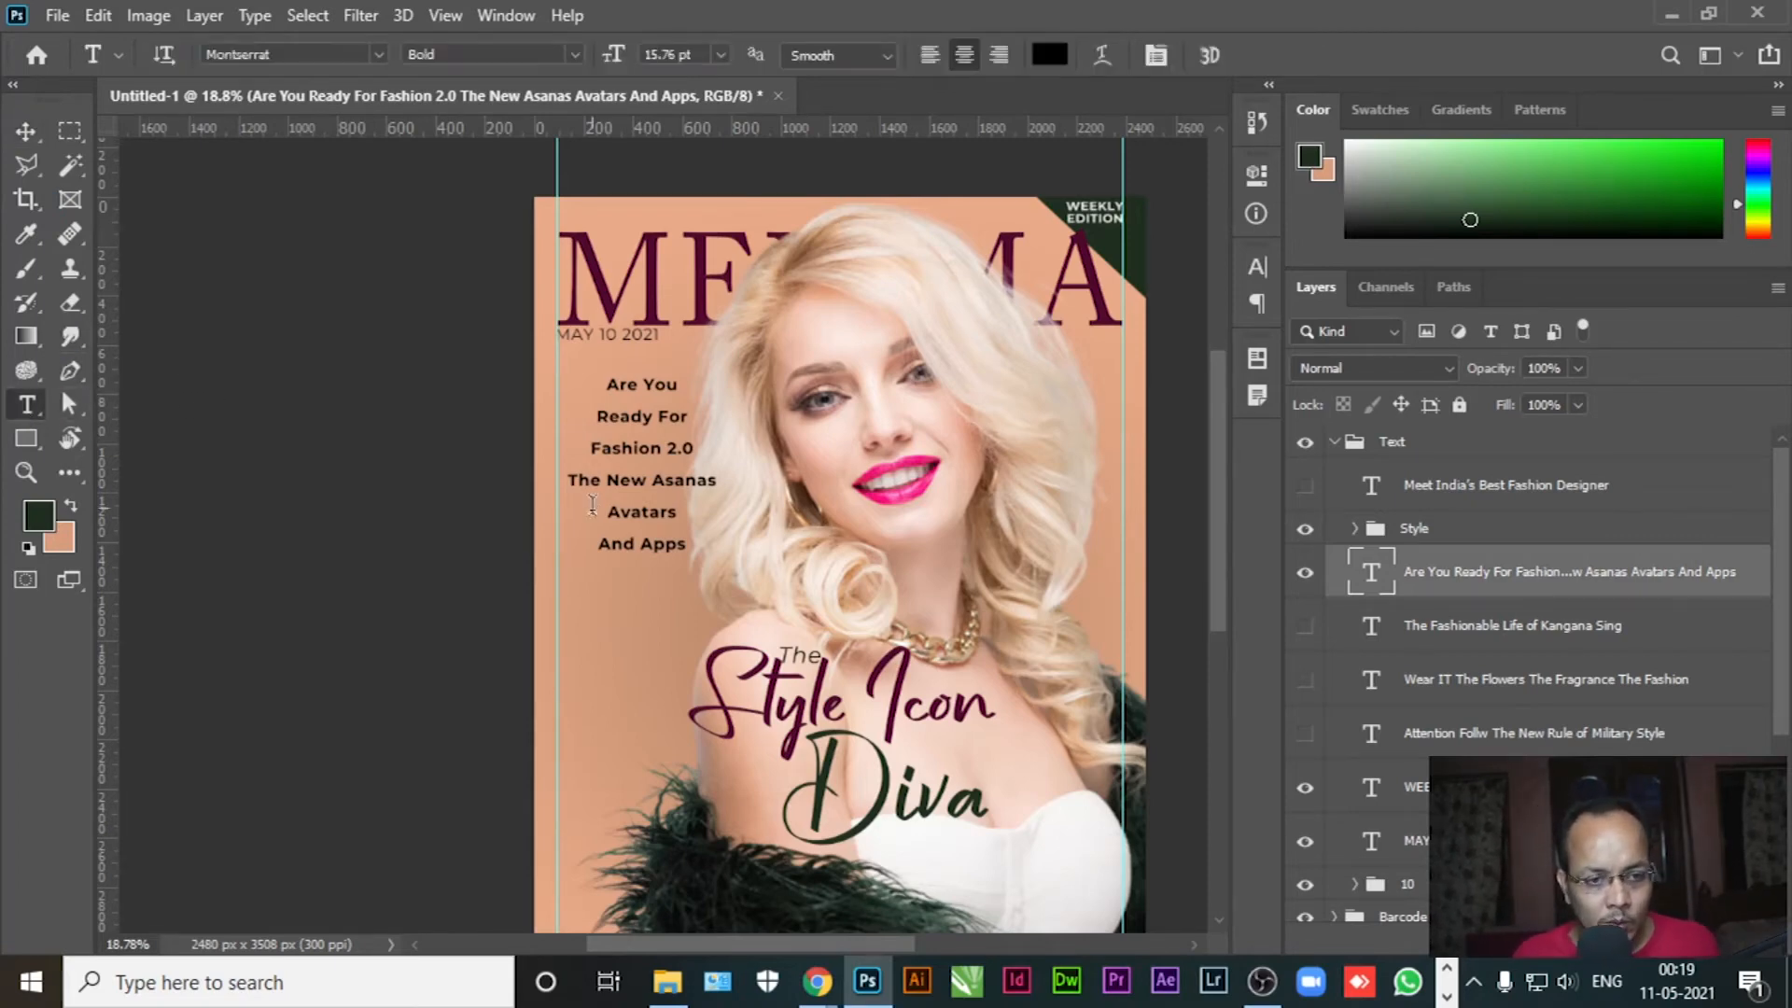
pyautogui.click(642, 513)
pyautogui.hotkey('ctrl', 'a')
pyautogui.click(927, 55)
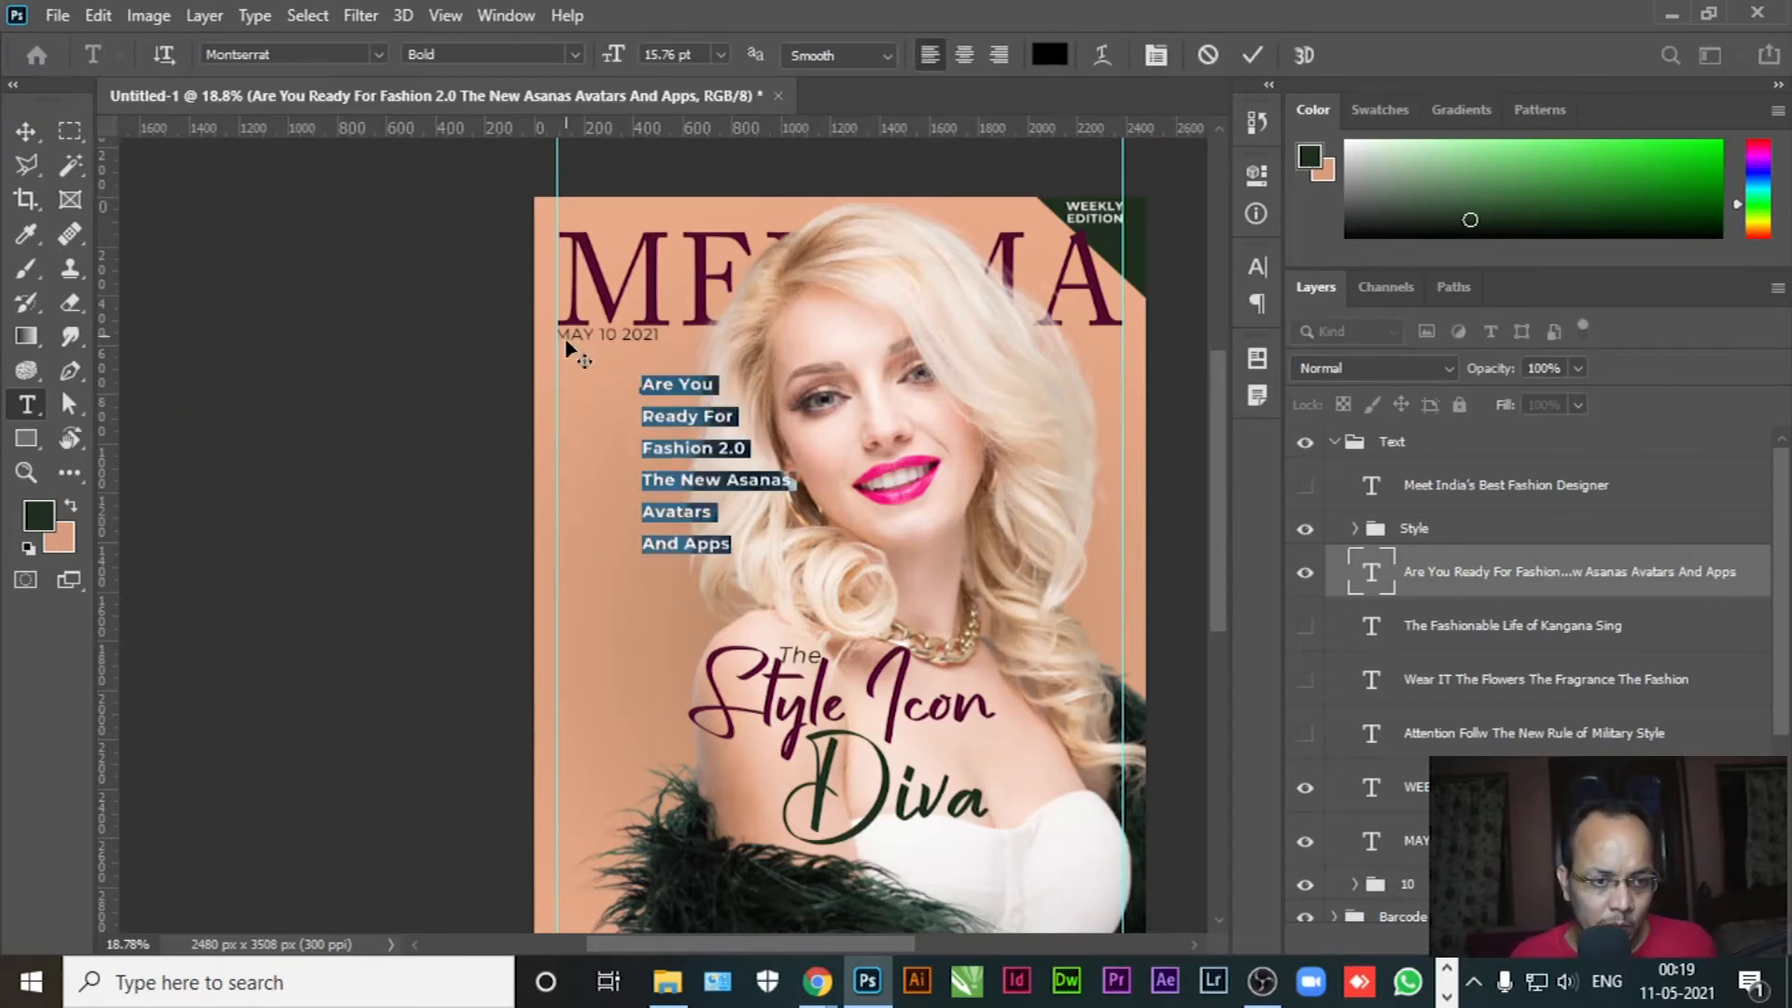
# Enlarge Fashion 2.0 to 26.76 pt and delete the Are You Ready For lines
pyautogui.click(675, 453)
pyautogui.moveTo(644, 451); pyautogui.dragTo(747, 452)
pyautogui.moveTo(613, 57); pyautogui.dragTo(658, 58)
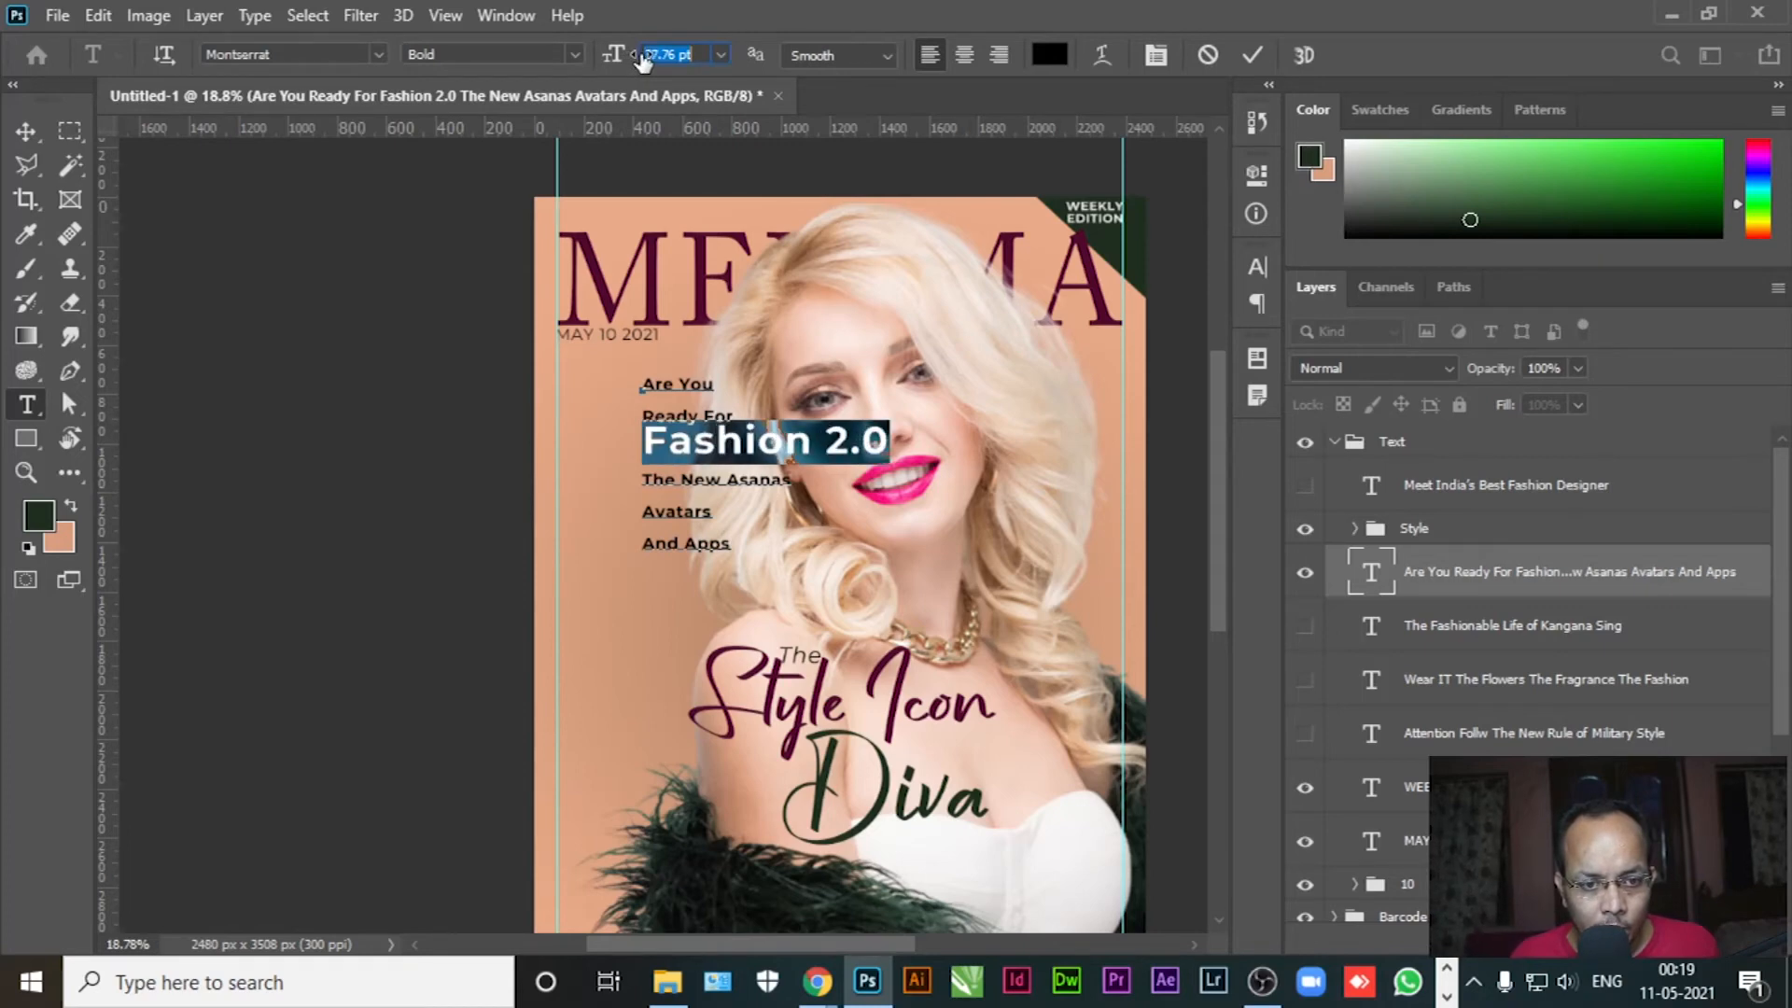
pyautogui.click(743, 413)
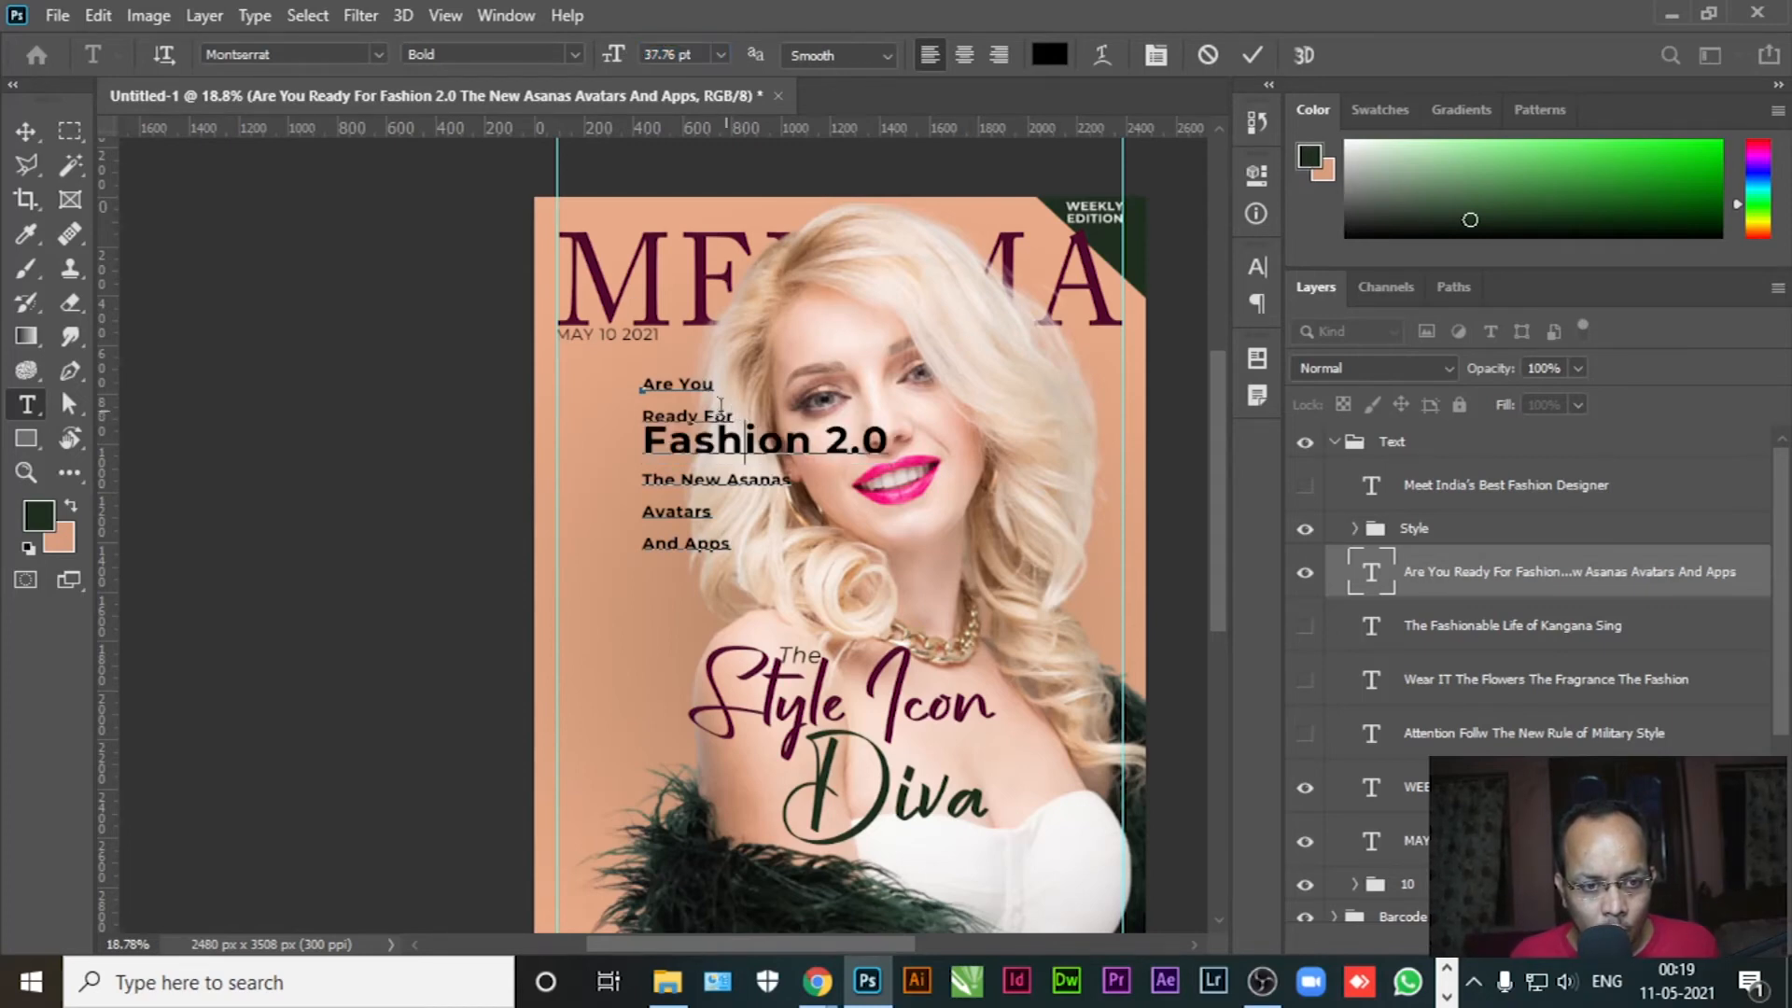
pyautogui.write('1')
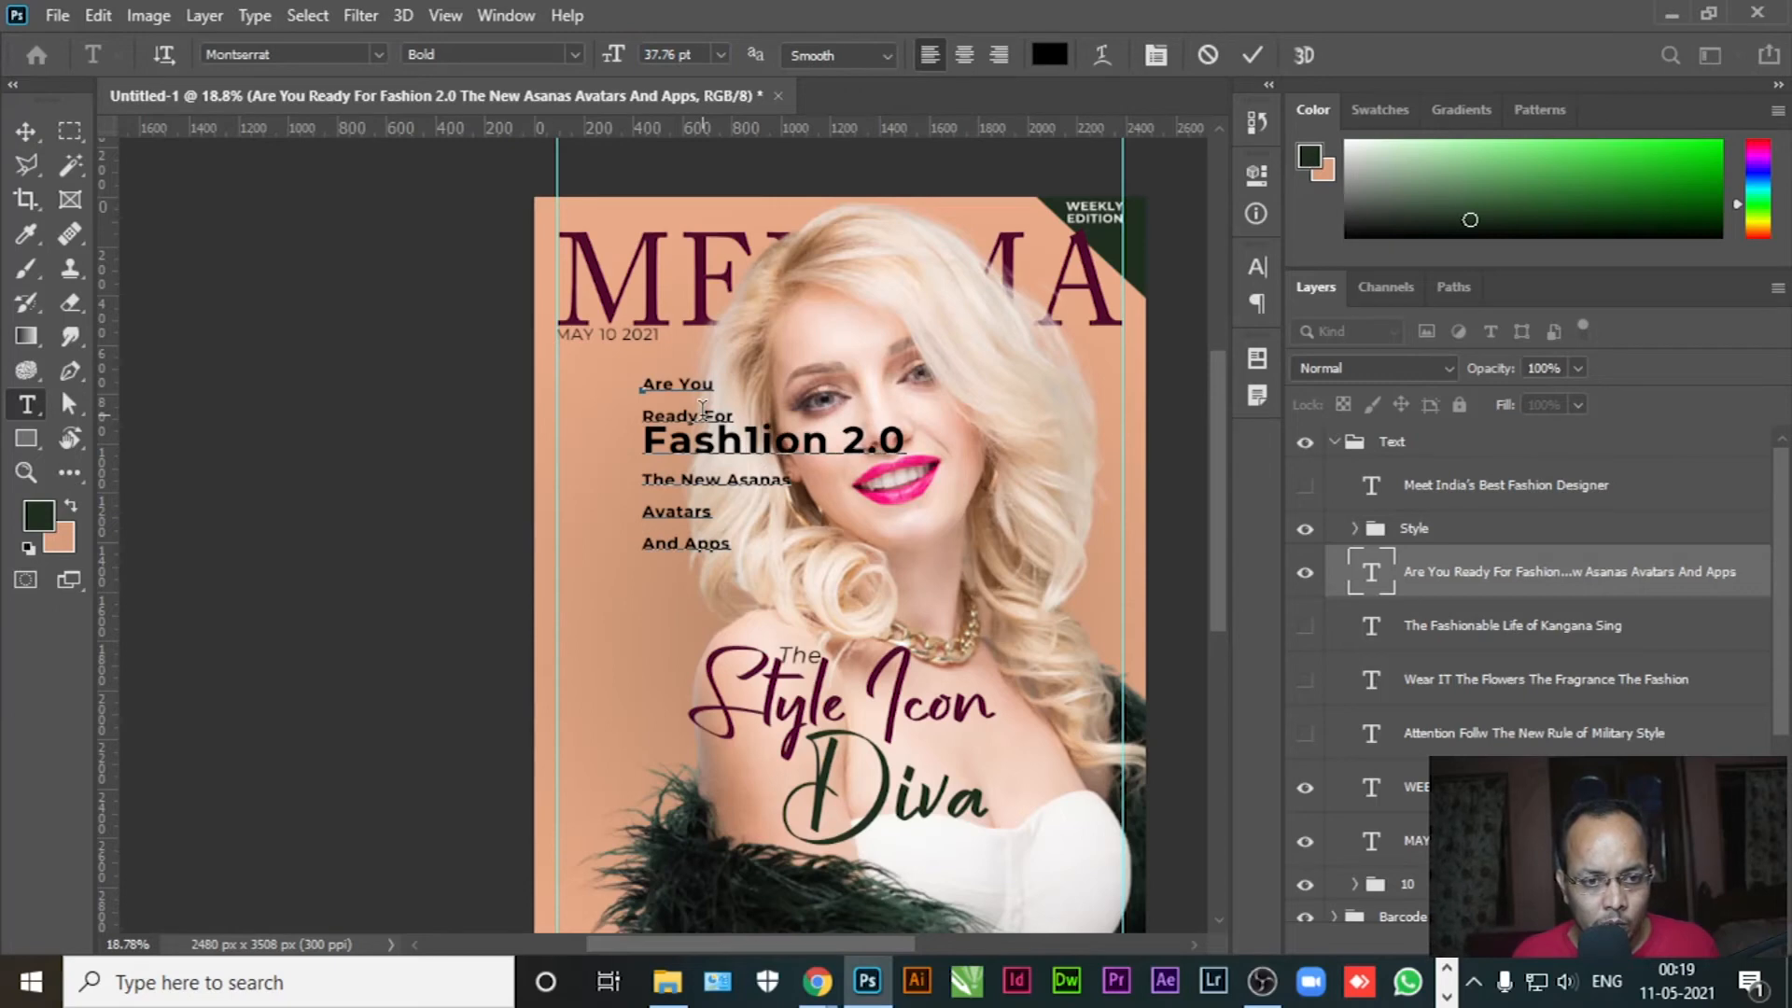
pyautogui.press('BackSpace')
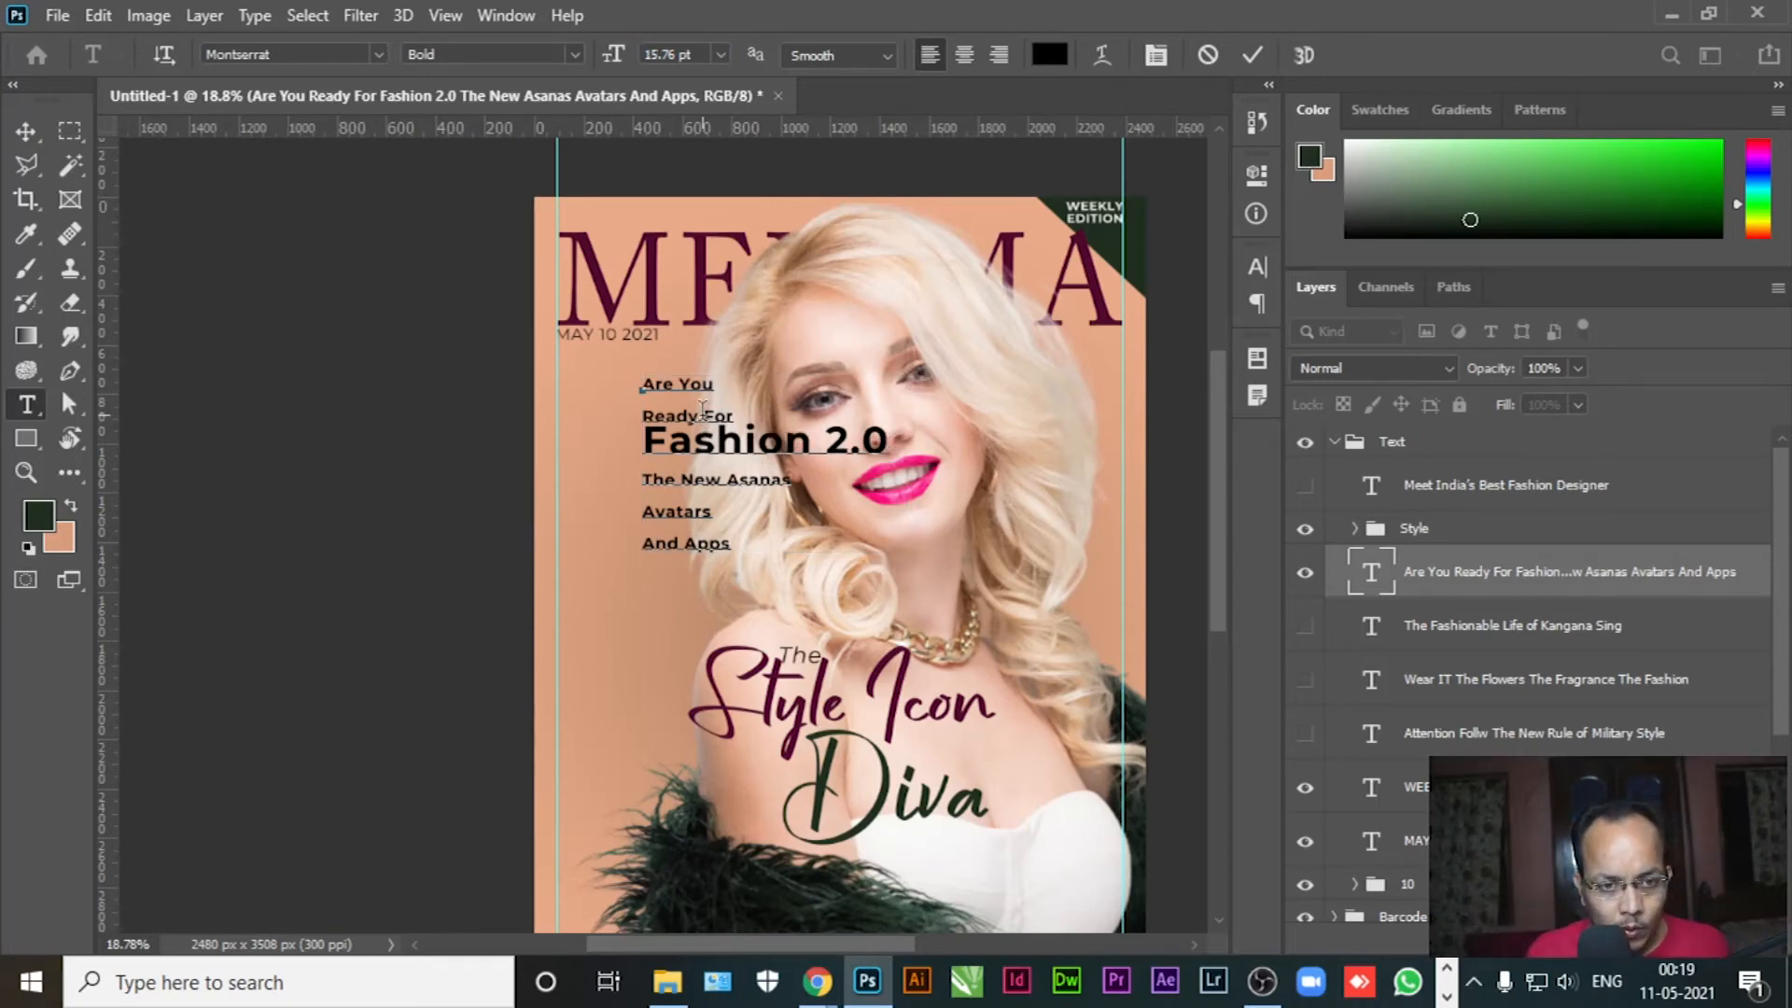
pyautogui.hotkey('shift', 'Up')
pyautogui.hotkey('shift', 'Up')
pyautogui.hotkey('ctrl', 'c')
pyautogui.press('BackSpace')
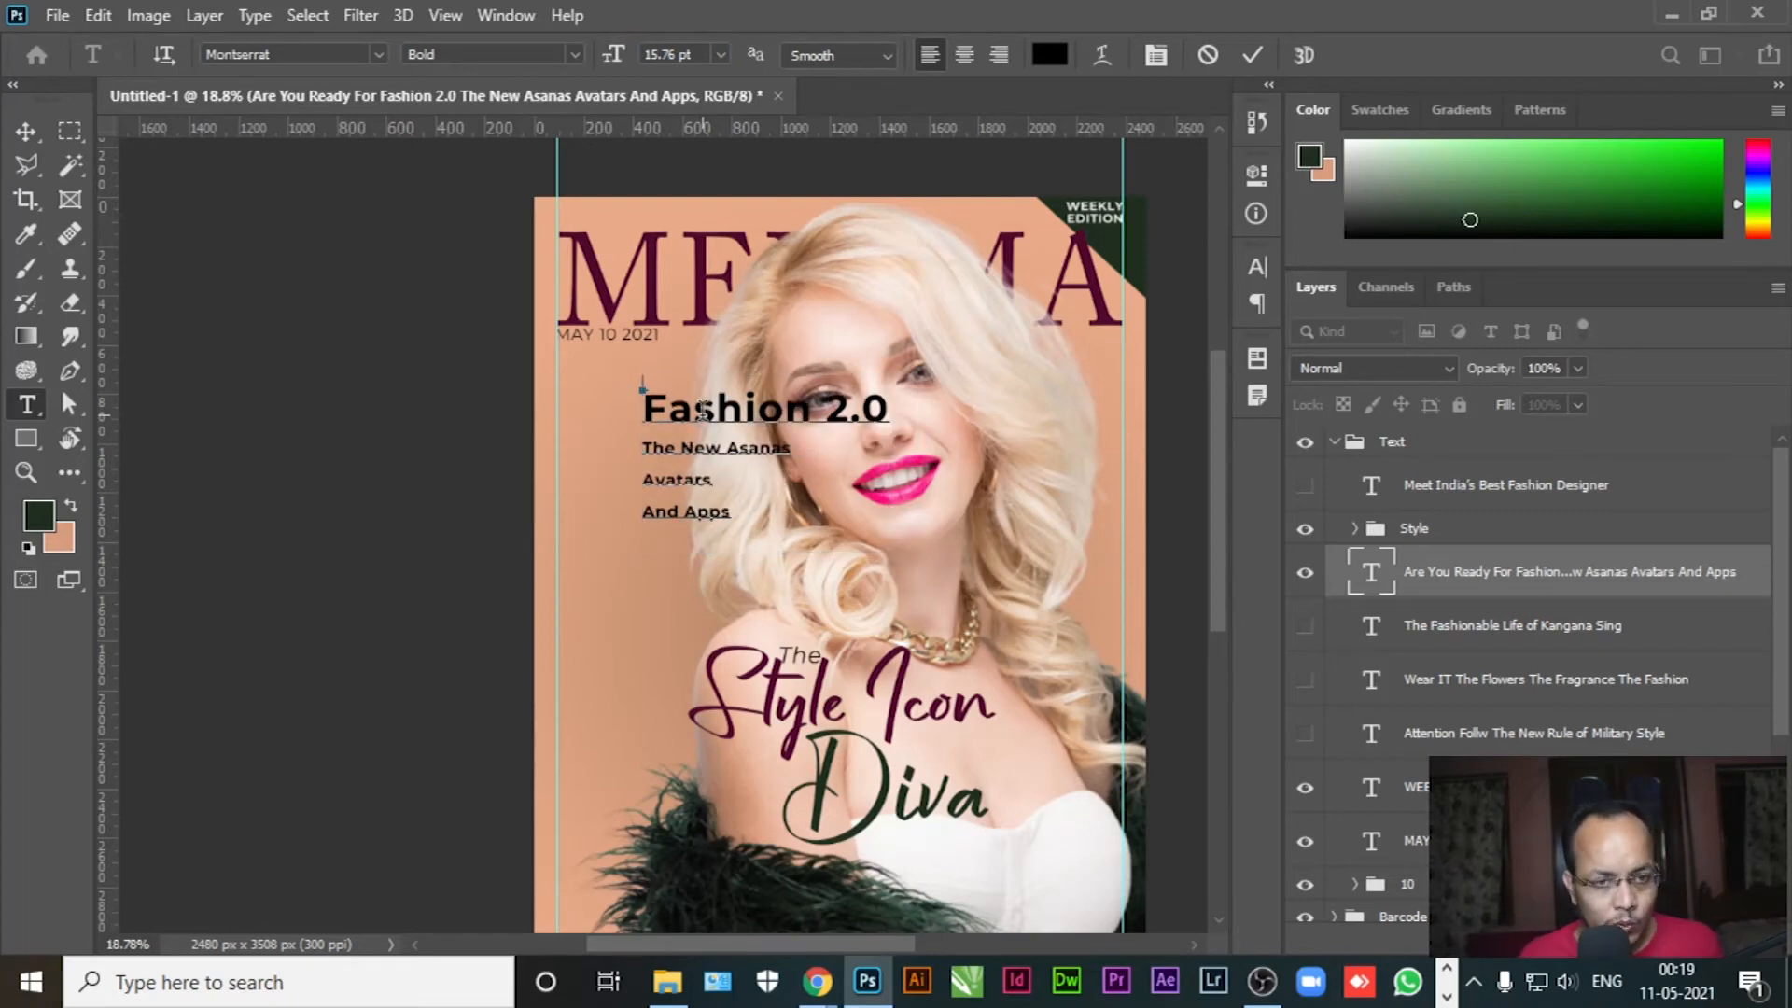
pyautogui.click(26, 130)
# Paste Are You Ready For into a new Regular-weight text layer with 25.01 pt leading
pyautogui.click(26, 404)
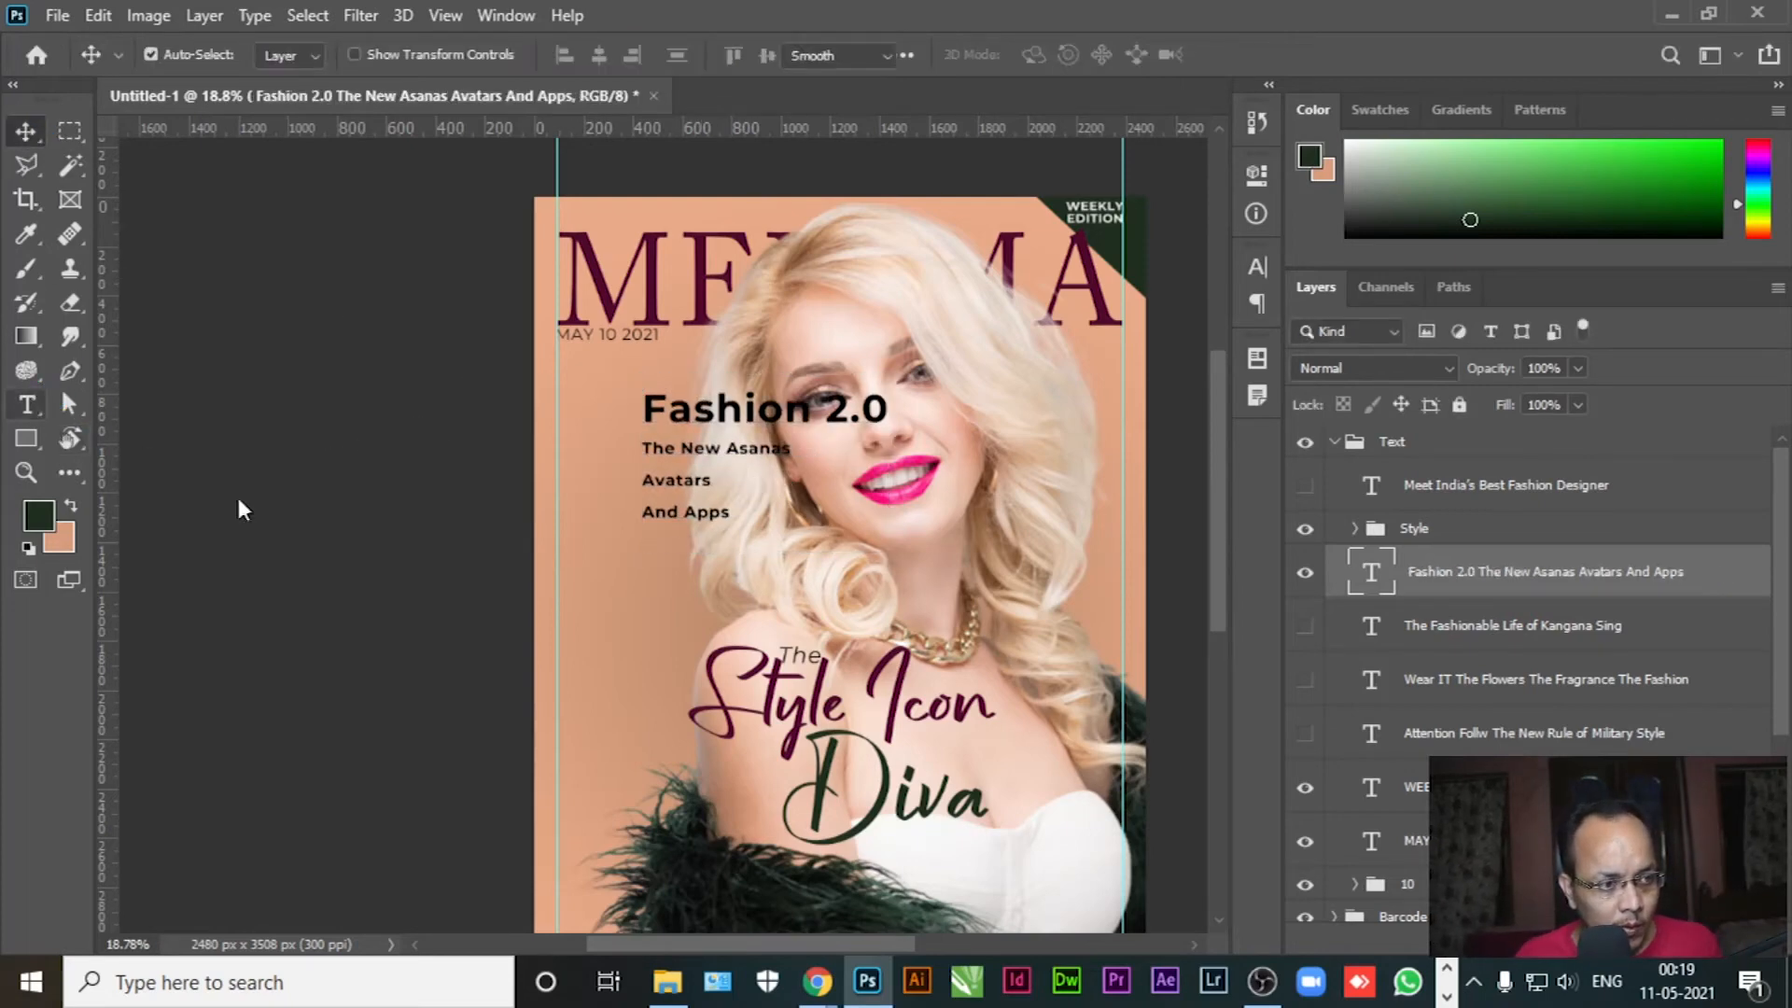
pyautogui.click(620, 577)
pyautogui.hotkey('ctrl', 'v')
pyautogui.hotkey('ctrl', 'a')
pyautogui.click(1154, 61)
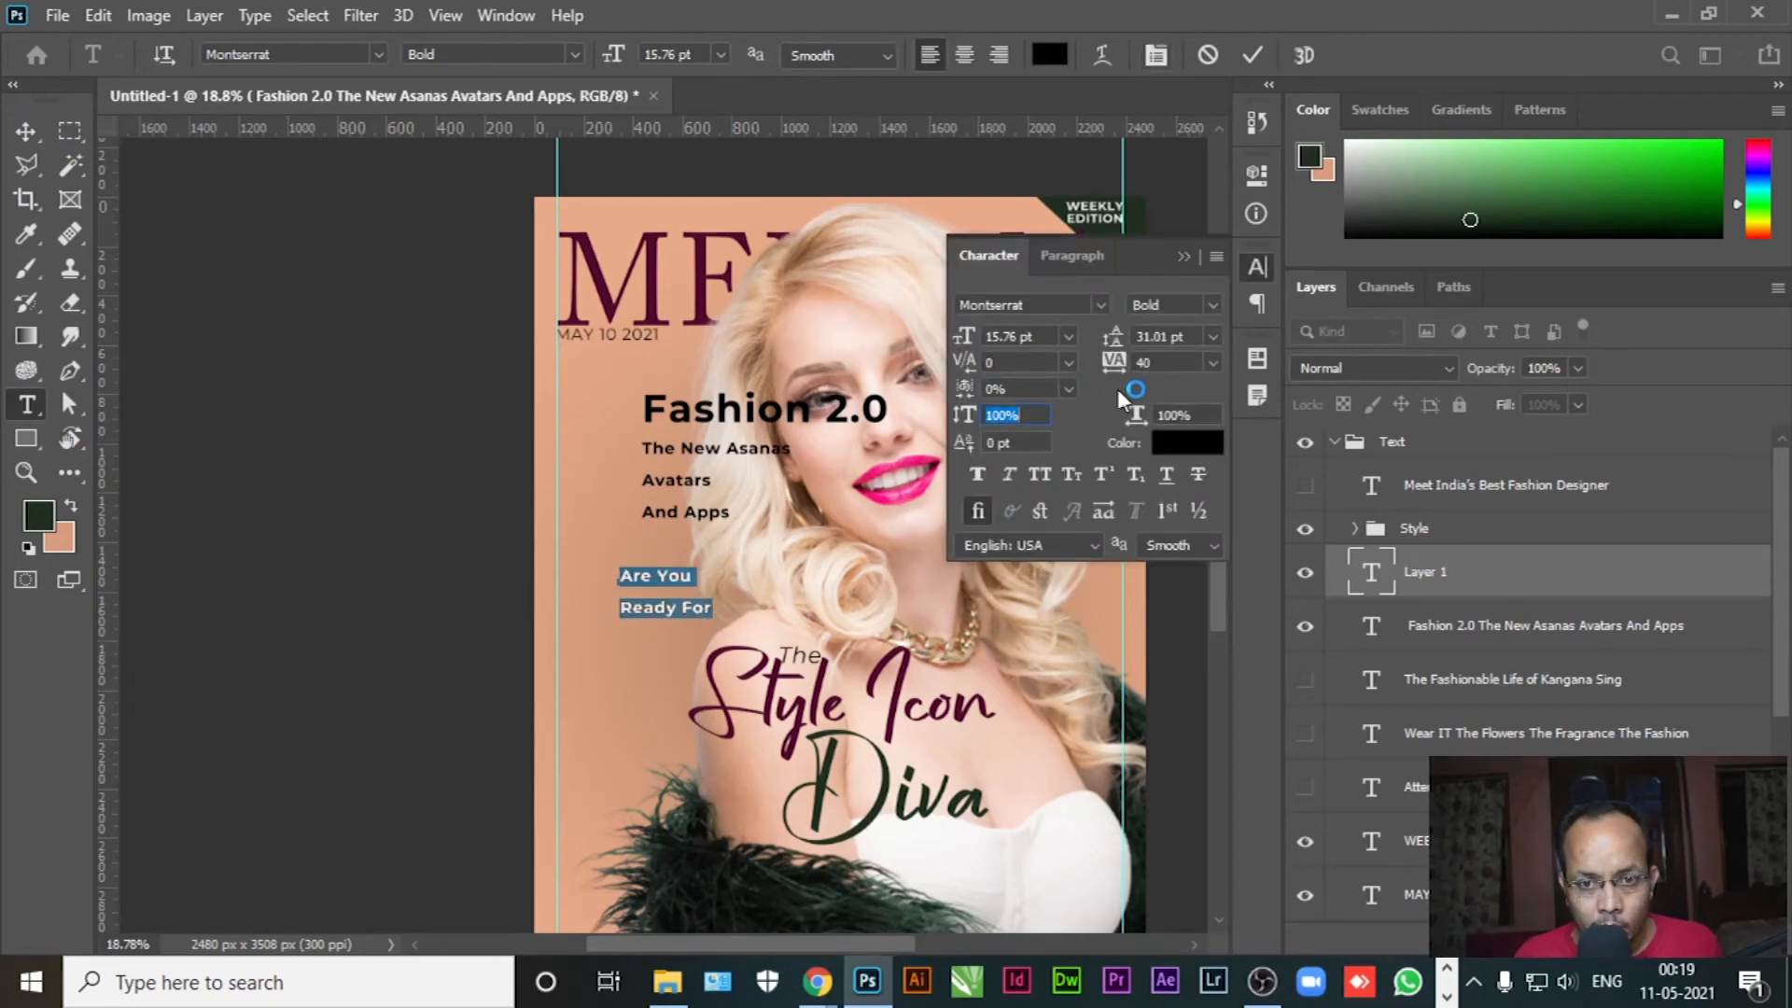
pyautogui.moveTo(1118, 347); pyautogui.dragTo(1104, 345)
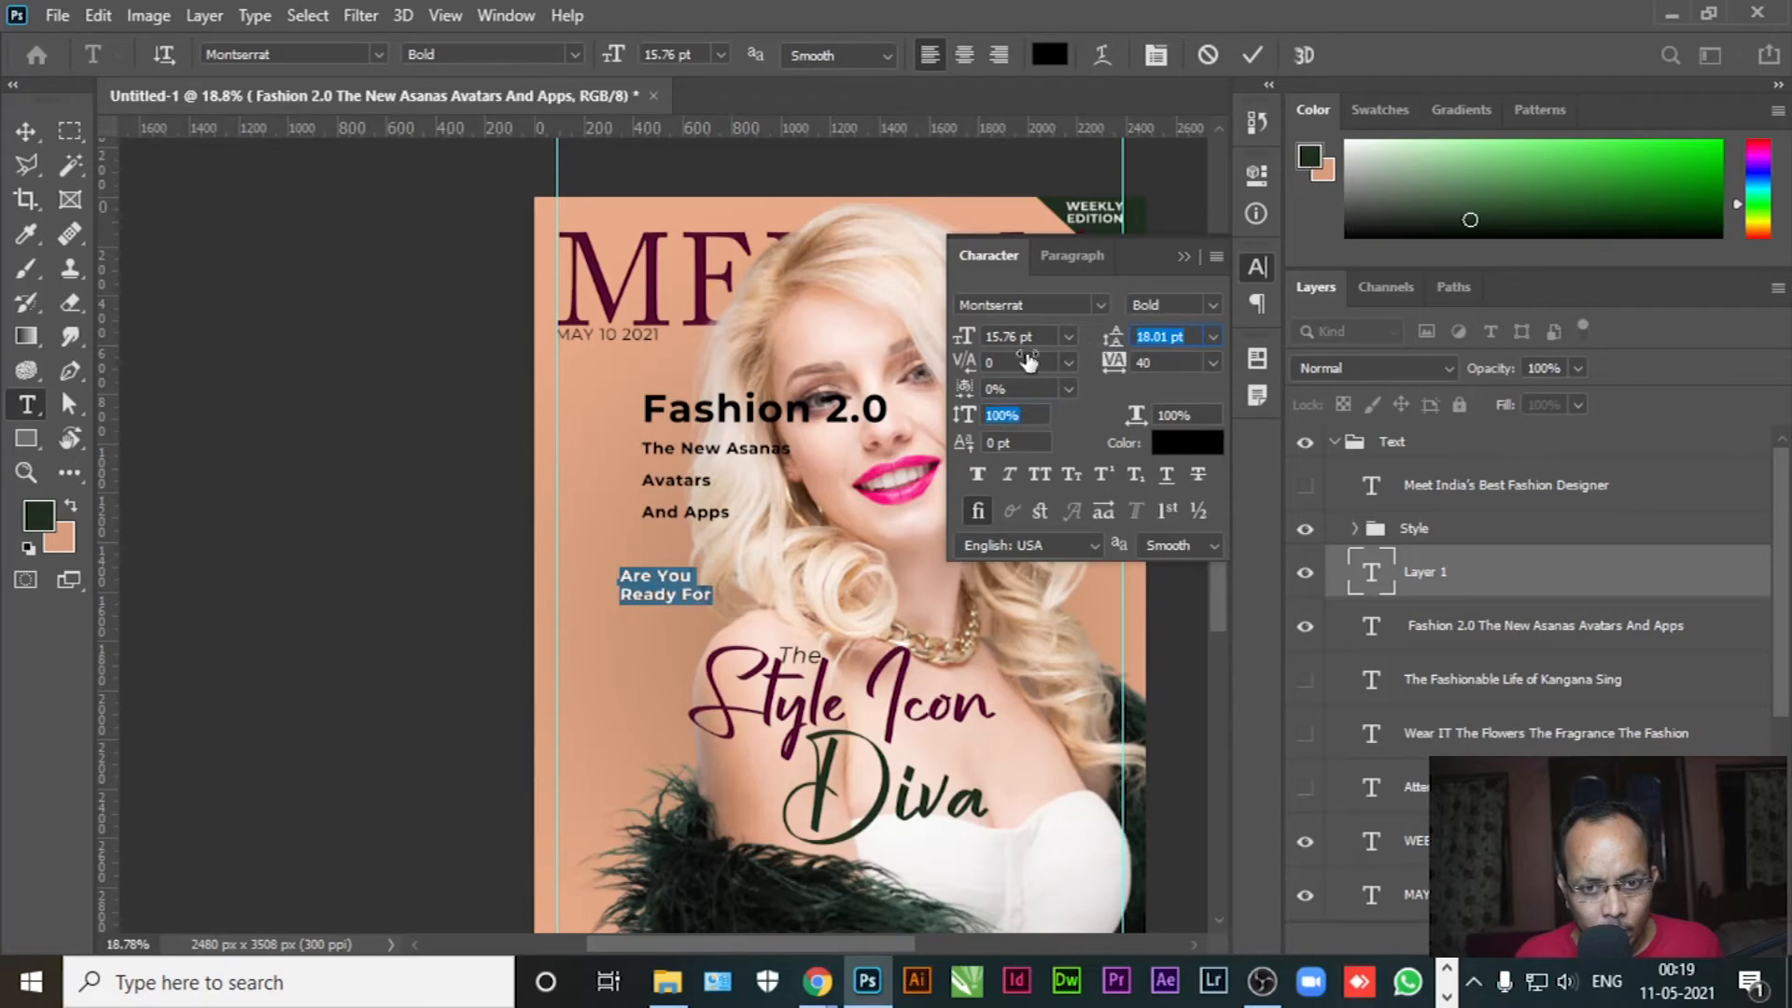
pyautogui.moveTo(967, 347); pyautogui.dragTo(978, 347)
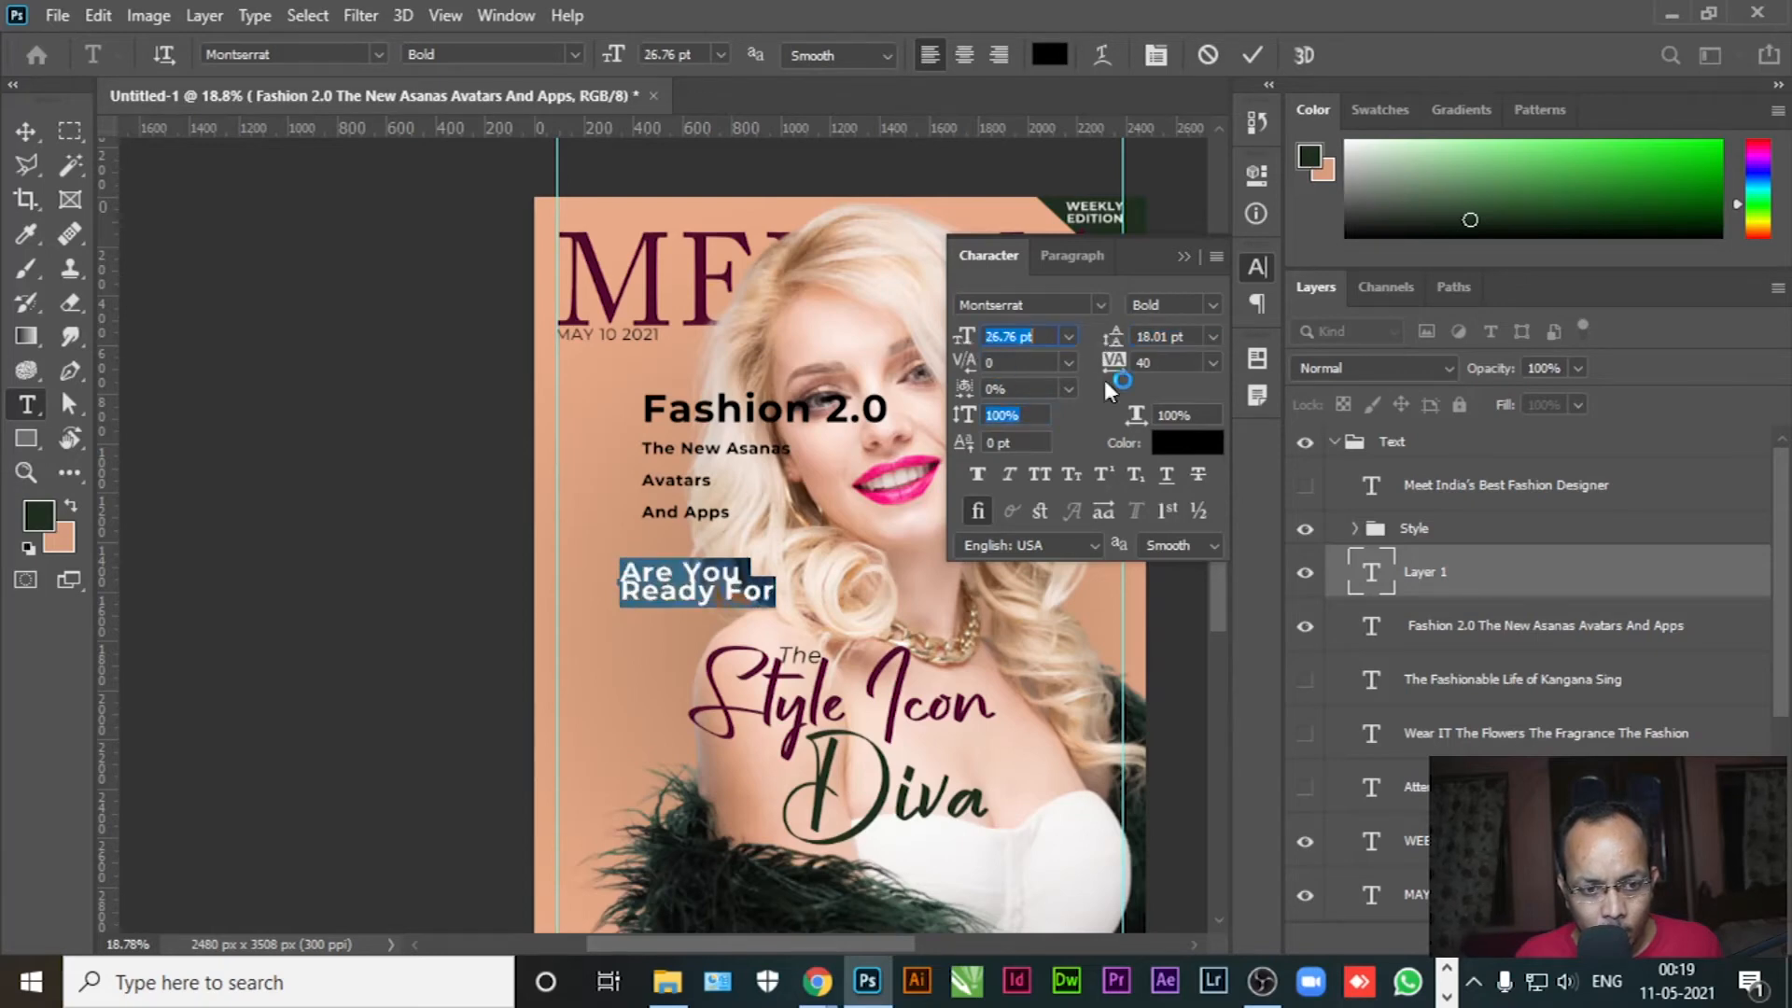
pyautogui.moveTo(1113, 345); pyautogui.dragTo(1120, 344)
pyautogui.click(1193, 309)
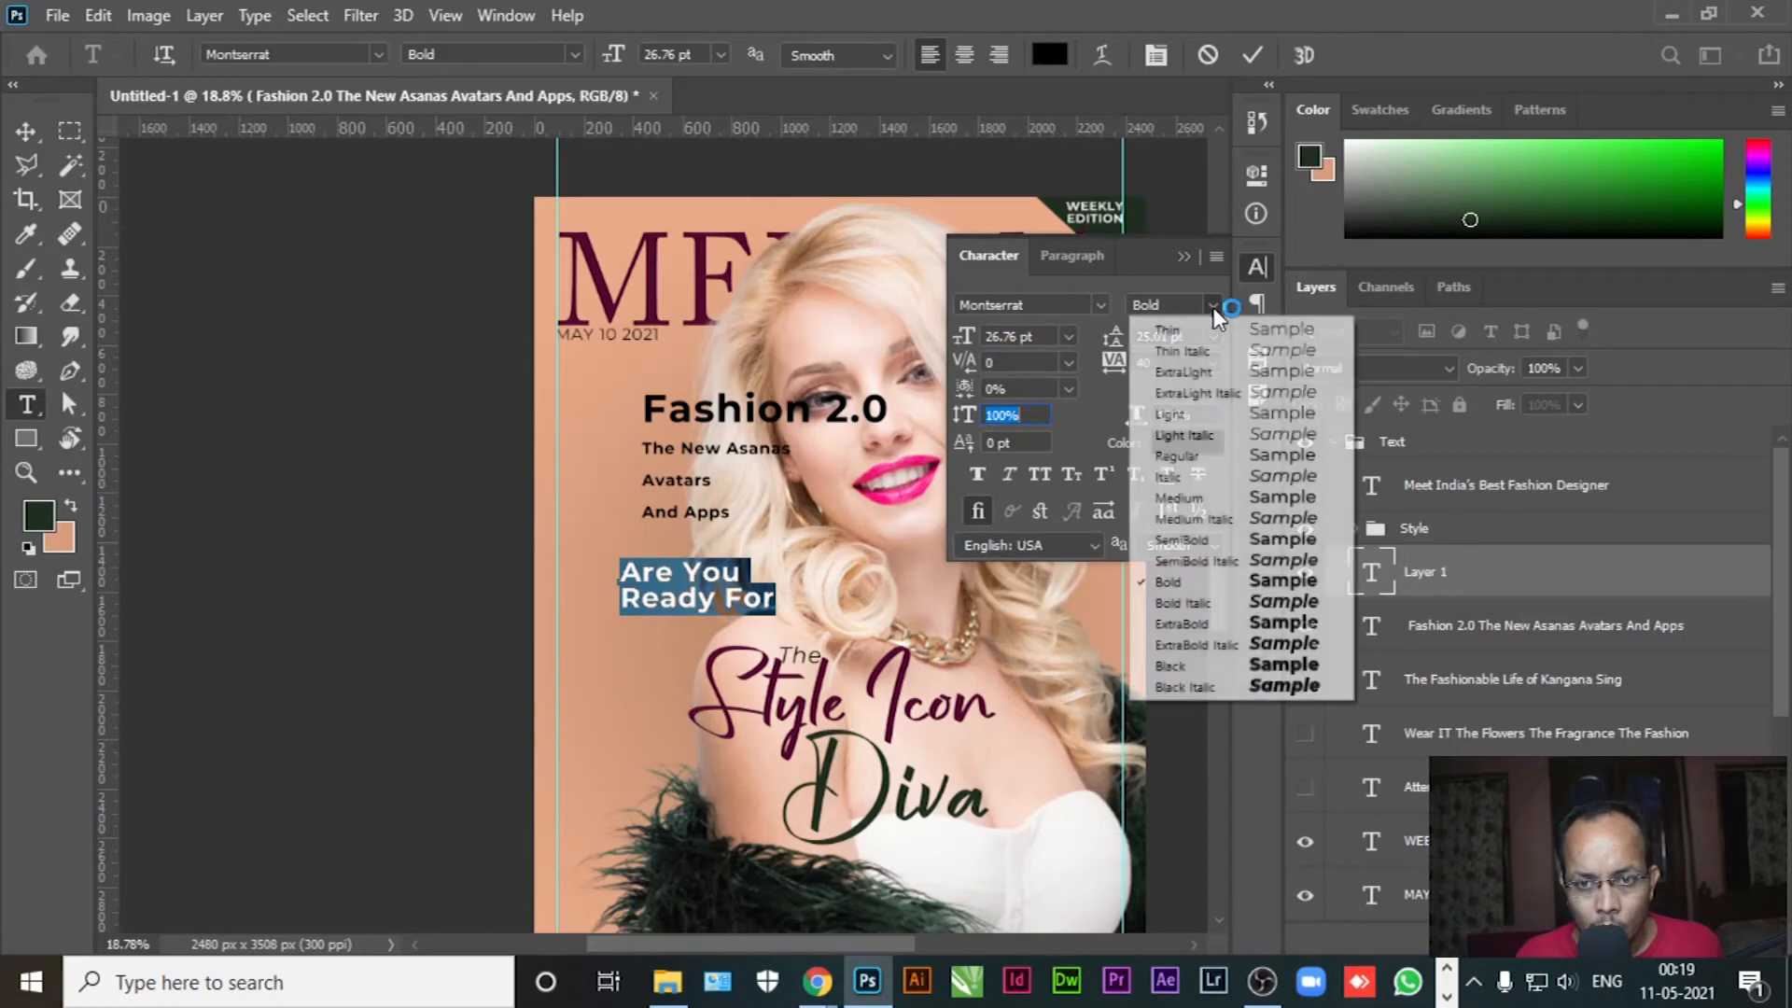
pyautogui.click(1180, 451)
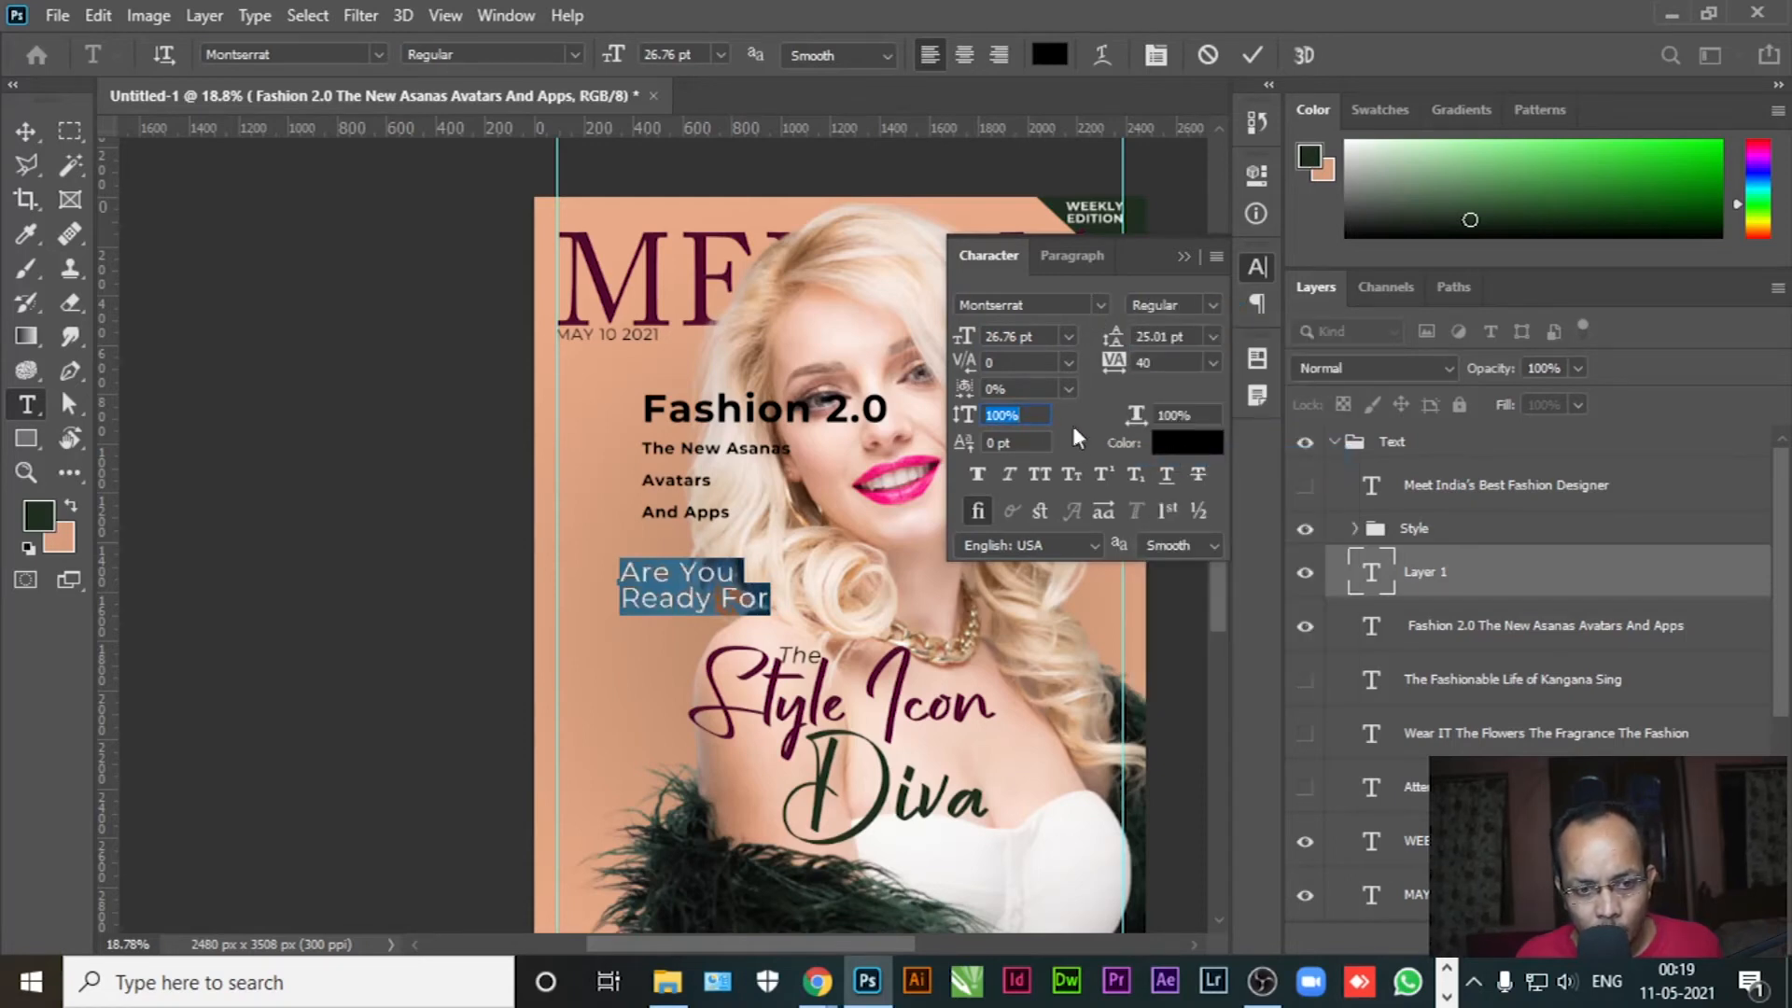
pyautogui.click(26, 130)
# Shrink Are You Ready For to 19.76 pt and place it at the left margin below the date
pyautogui.moveTo(694, 604); pyautogui.dragTo(631, 399)
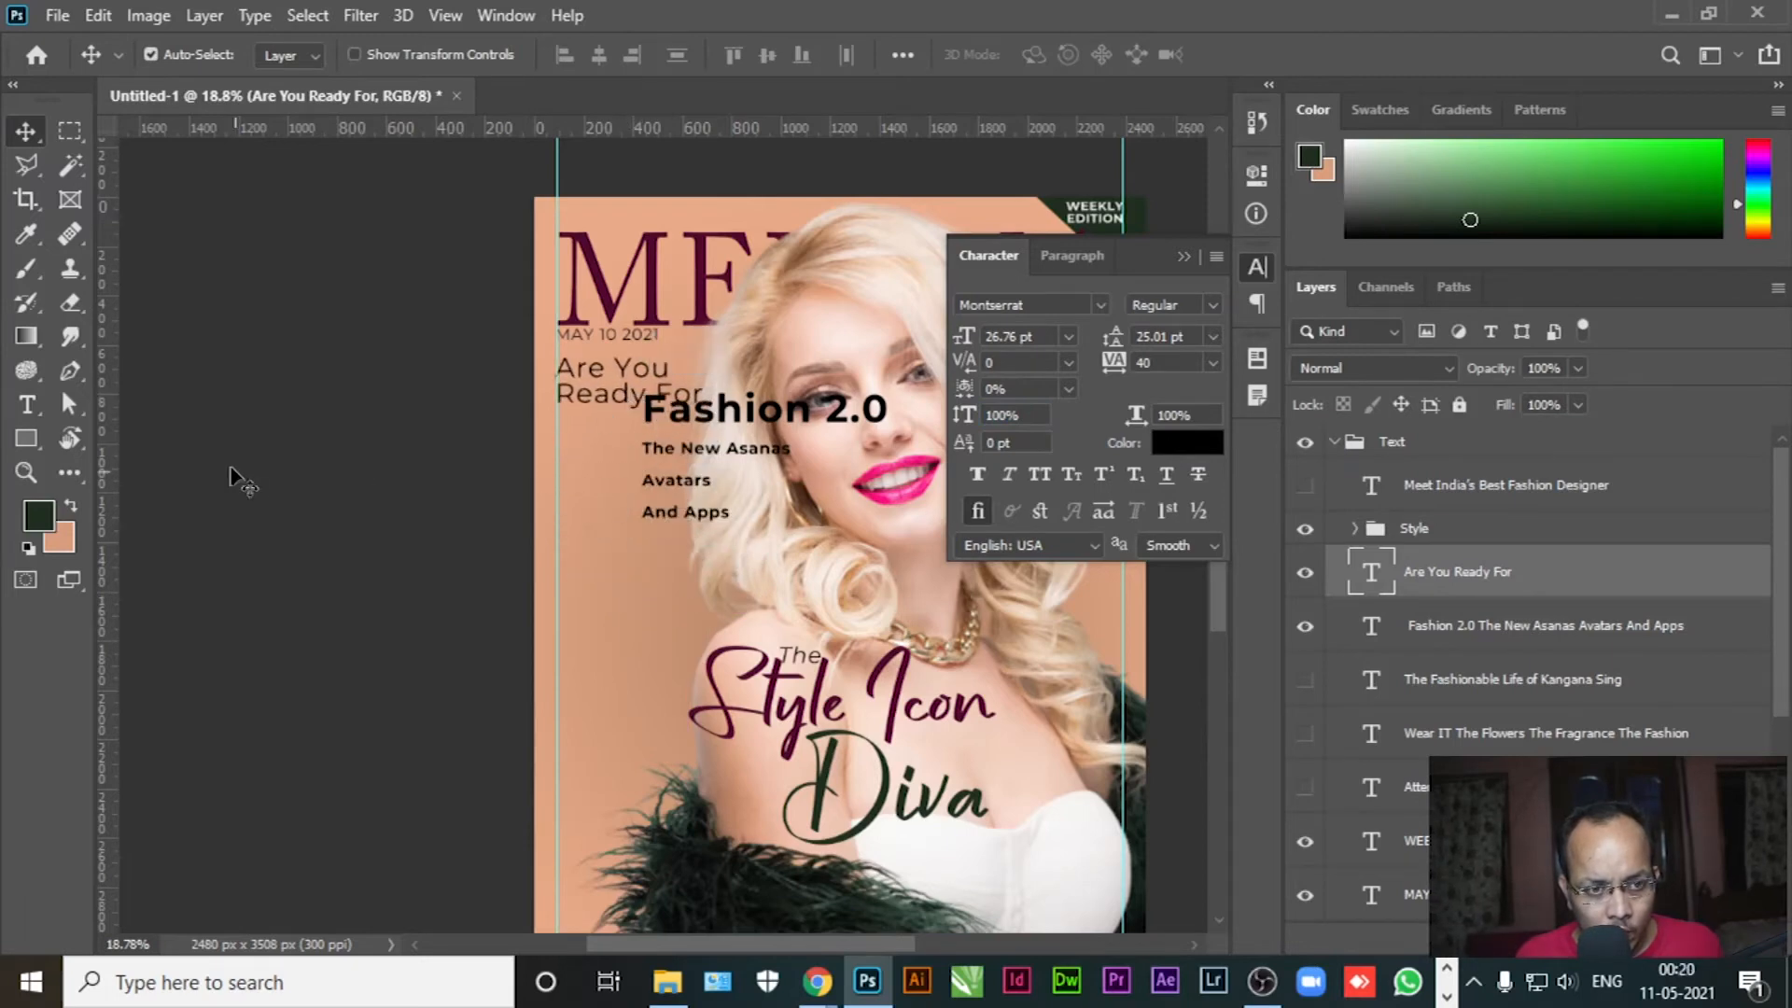
pyautogui.press('t')
pyautogui.click(600, 385)
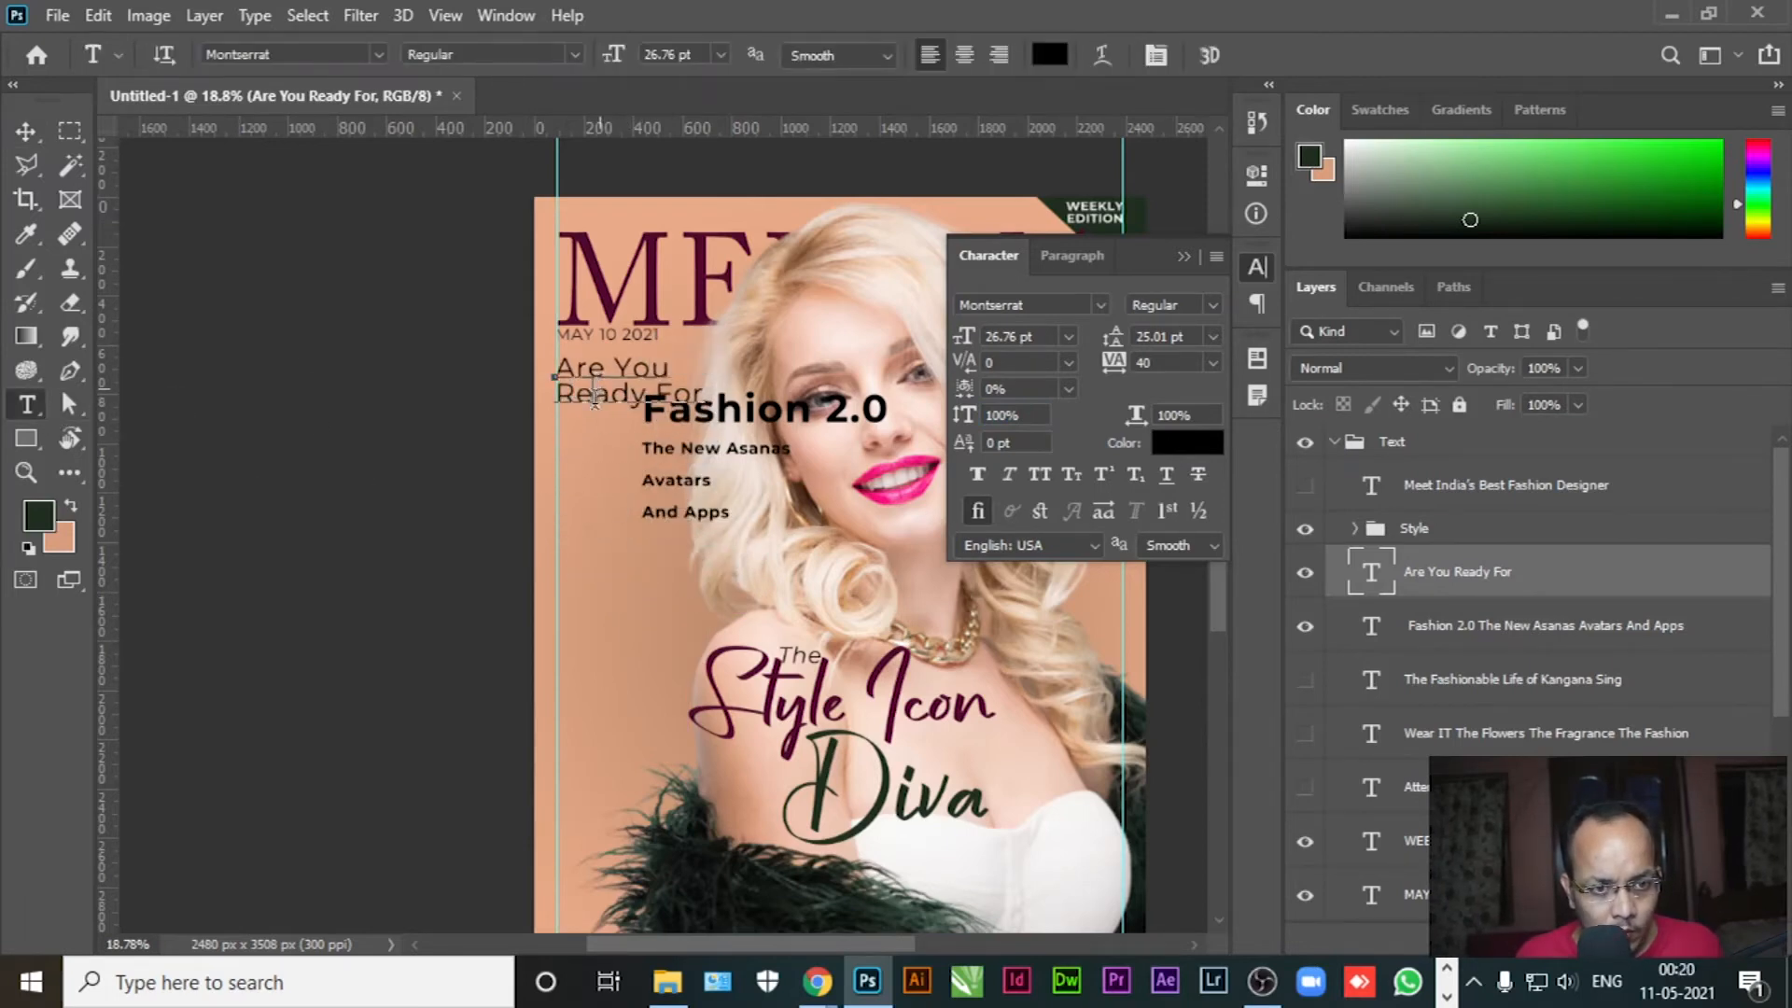
pyautogui.hotkey('ctrl', 'a')
pyautogui.moveTo(613, 63); pyautogui.dragTo(604, 60)
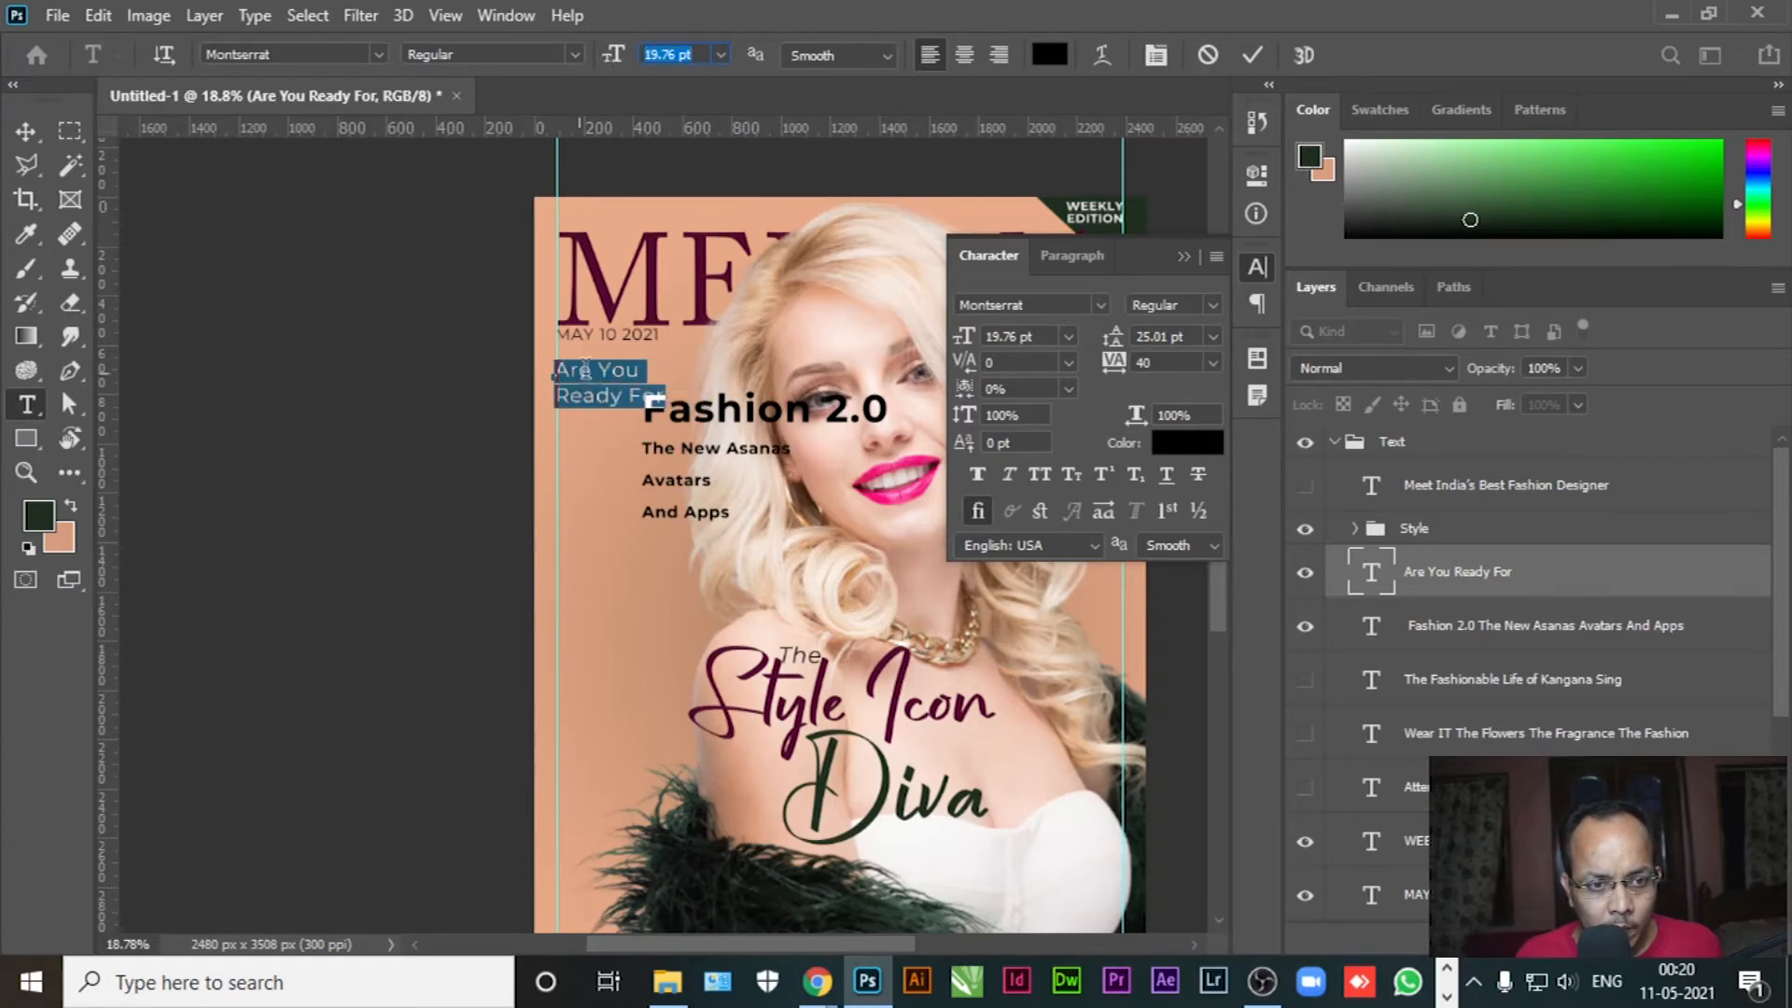
pyautogui.click(43, 127)
pyautogui.moveTo(607, 392); pyautogui.dragTo(590, 434)
# Cut the three lines below Fashion 2.0 and remove the leftover empty line
pyautogui.click(26, 404)
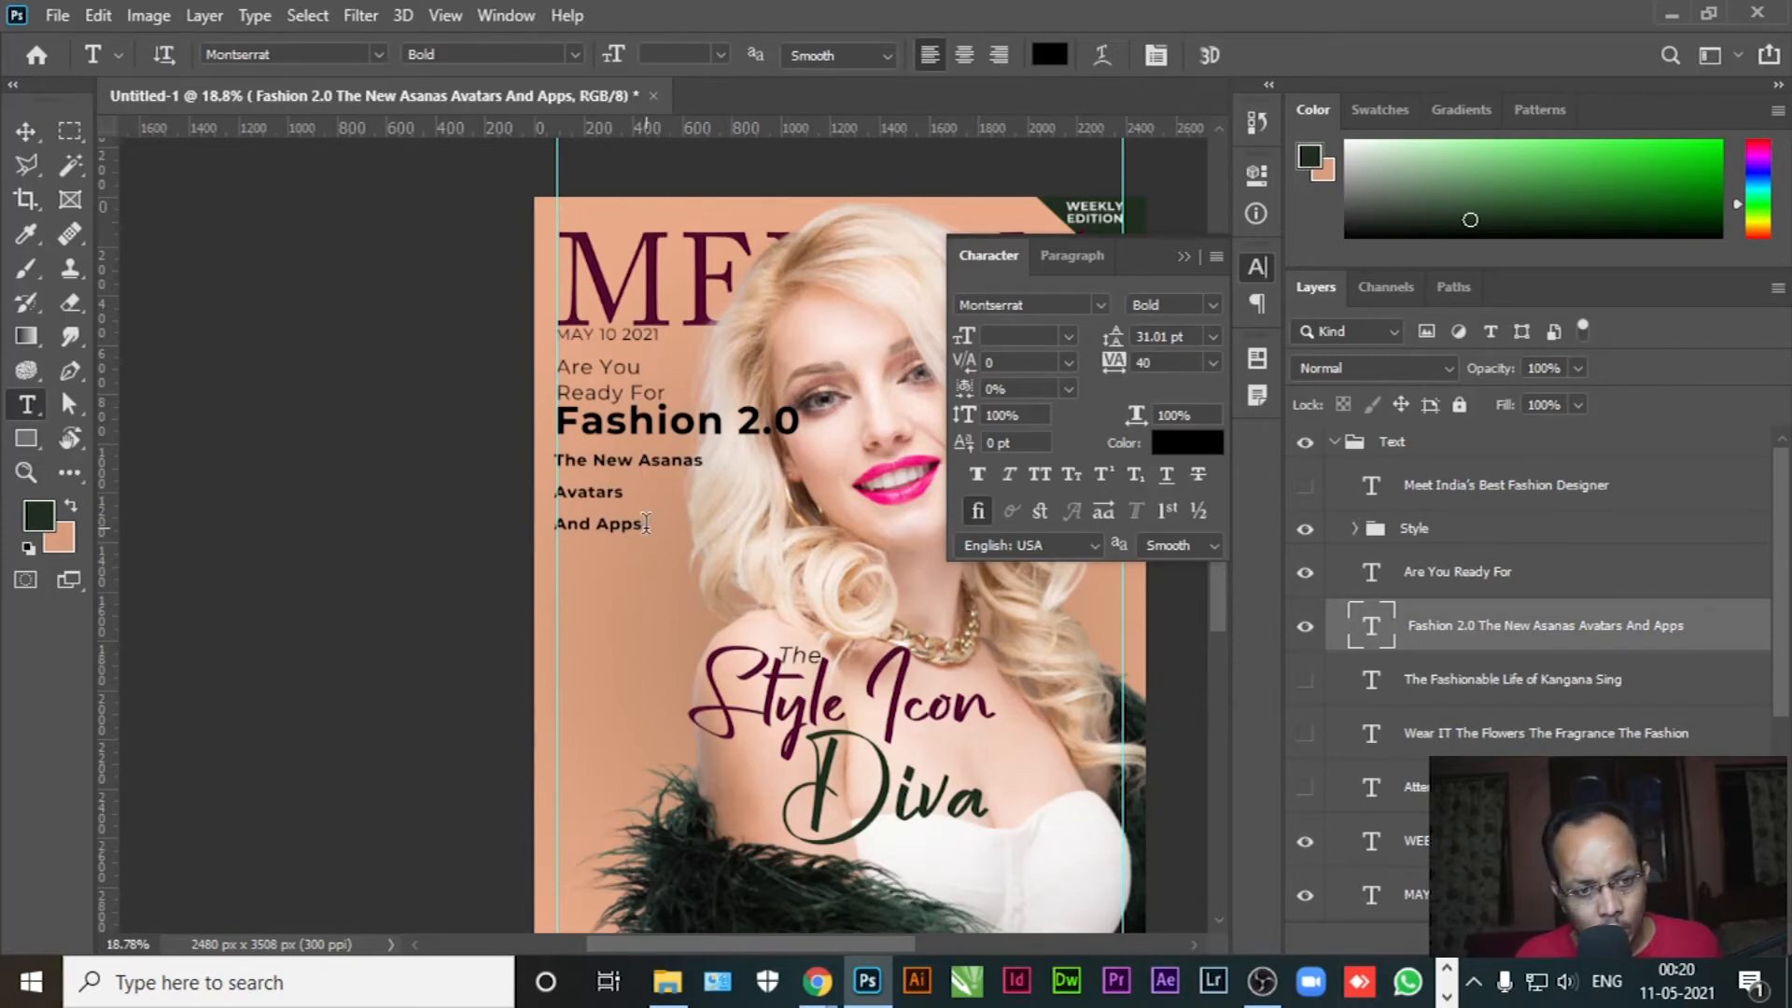
pyautogui.moveTo(641, 522); pyautogui.dragTo(481, 456)
pyautogui.click(560, 466)
pyautogui.hotkey('ctrl', 'x')
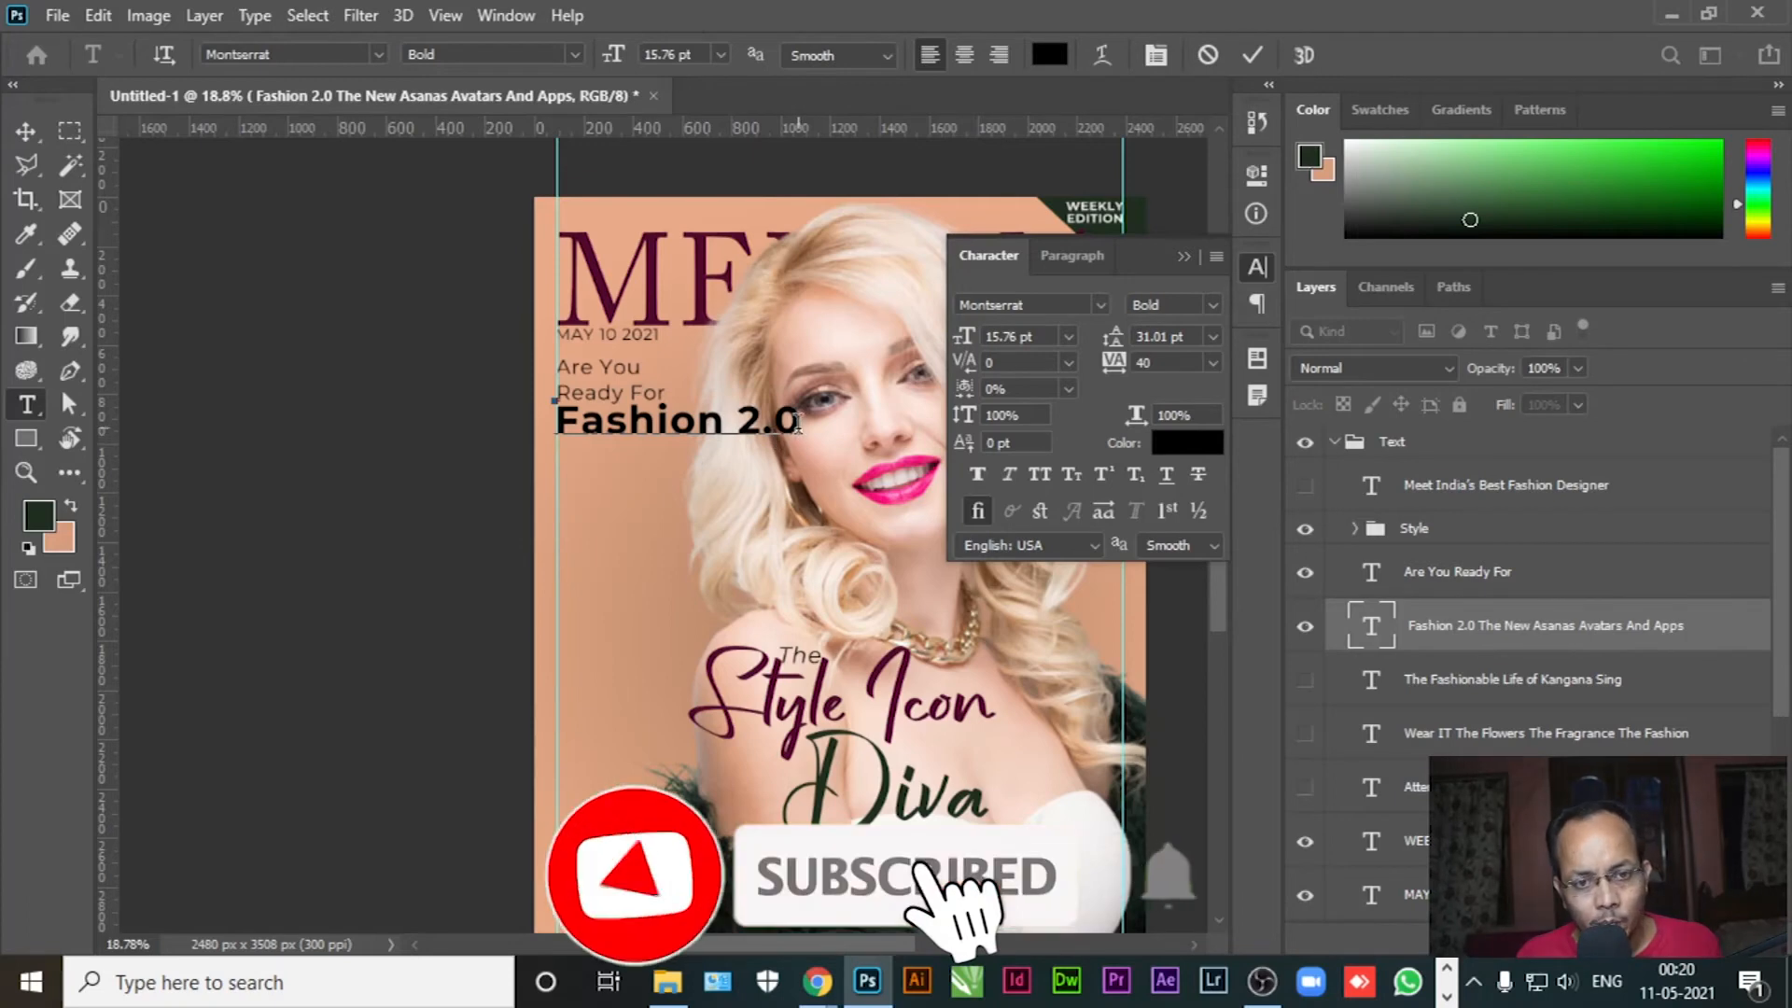
pyautogui.moveTo(810, 429); pyautogui.dragTo(989, 564)
pyautogui.press('BackSpace')
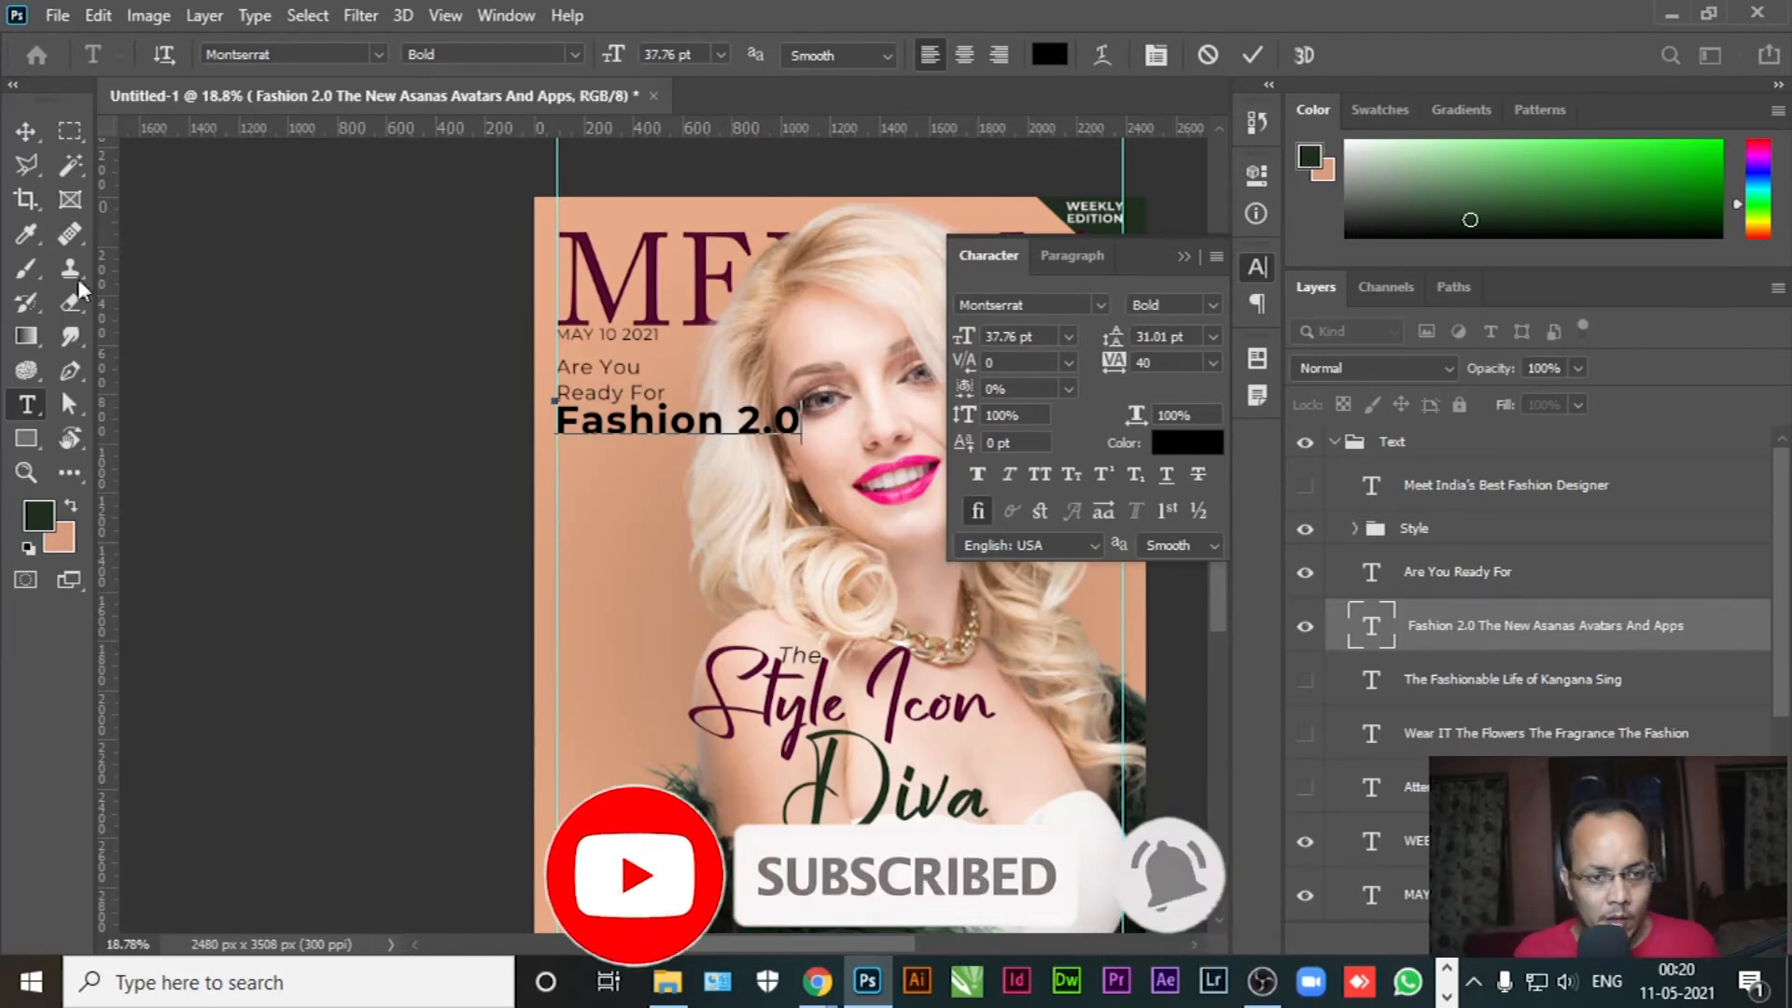
pyautogui.click(26, 132)
pyautogui.click(26, 404)
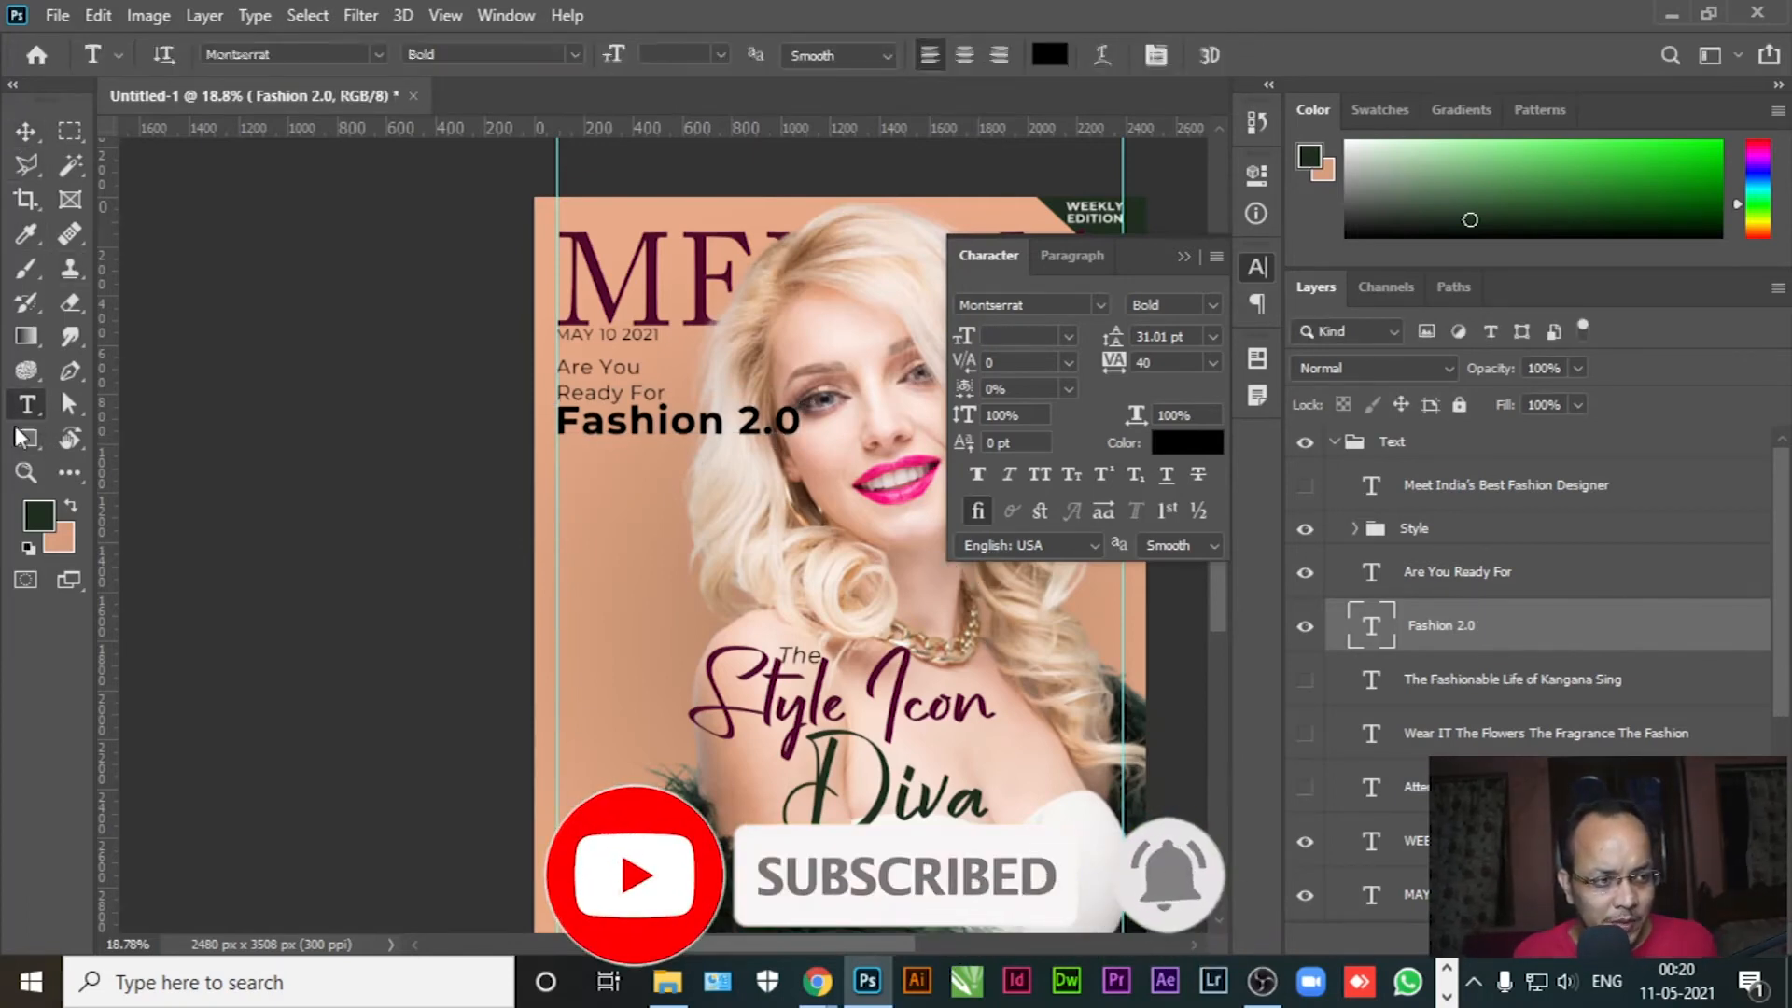
# Paste the three cut lines into a new Regular-weight text layer with 20.01 pt leading
pyautogui.click(598, 539)
pyautogui.hotkey('ctrl', 'v')
pyautogui.hotkey('ctrl', 'a')
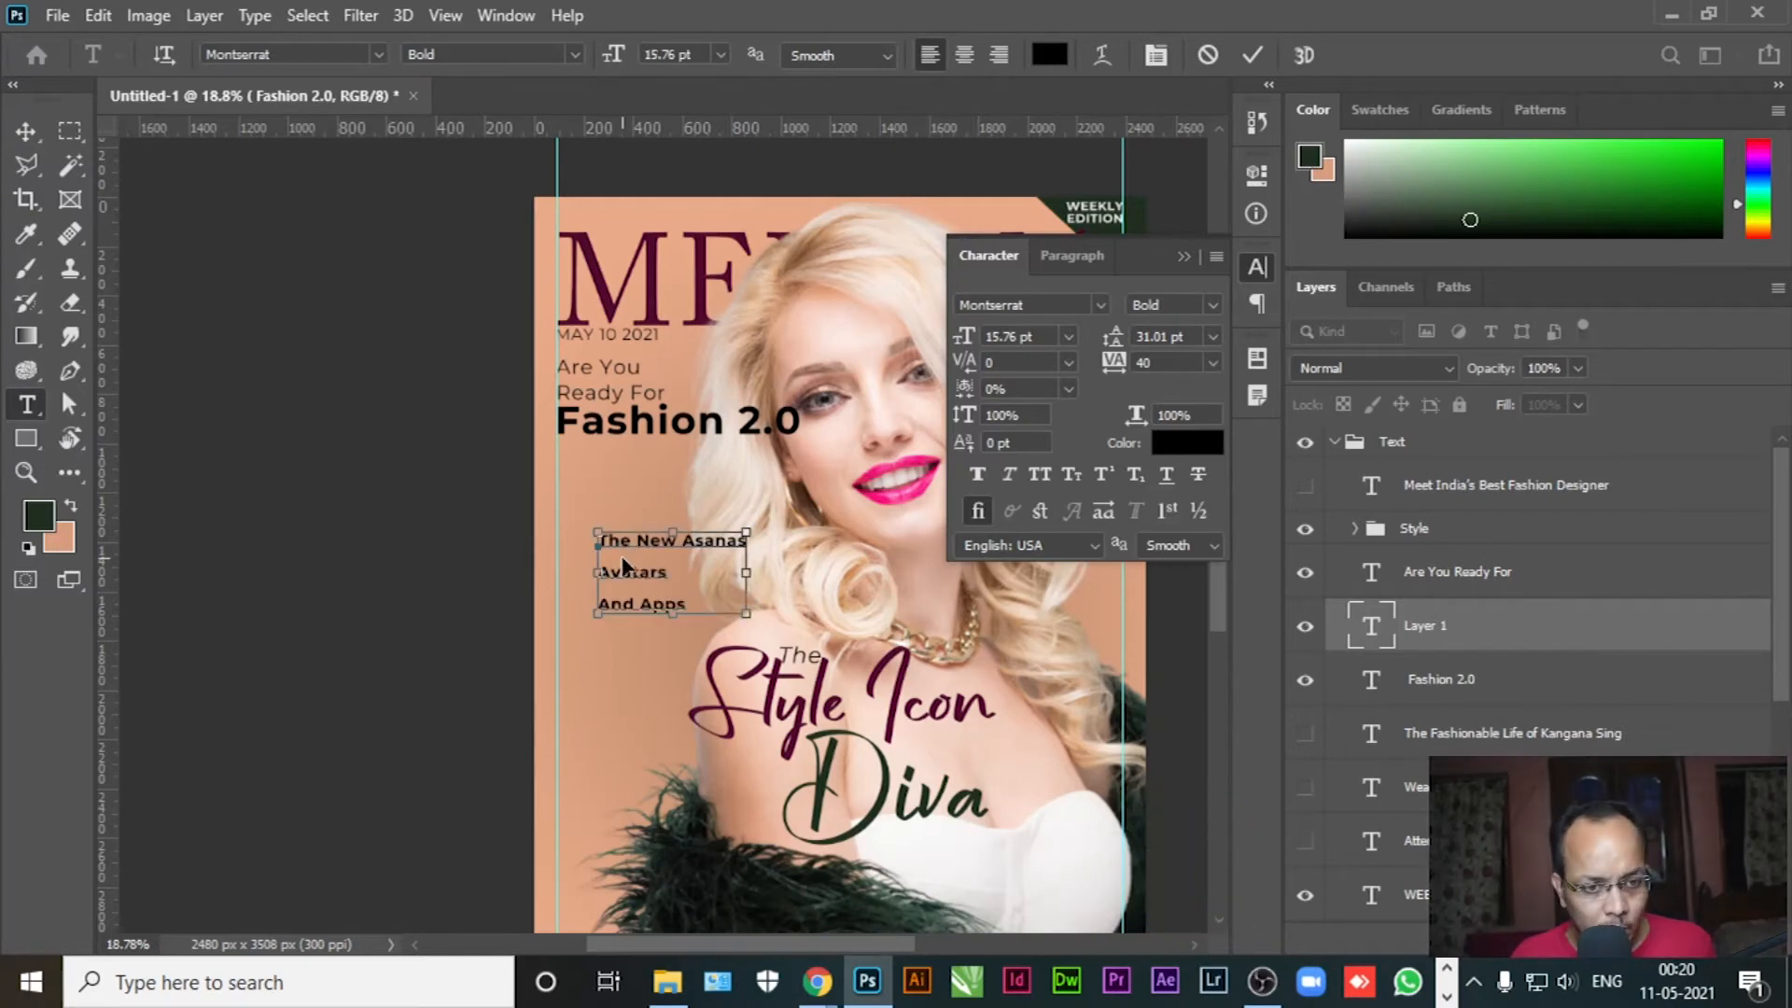
pyautogui.click(1201, 303)
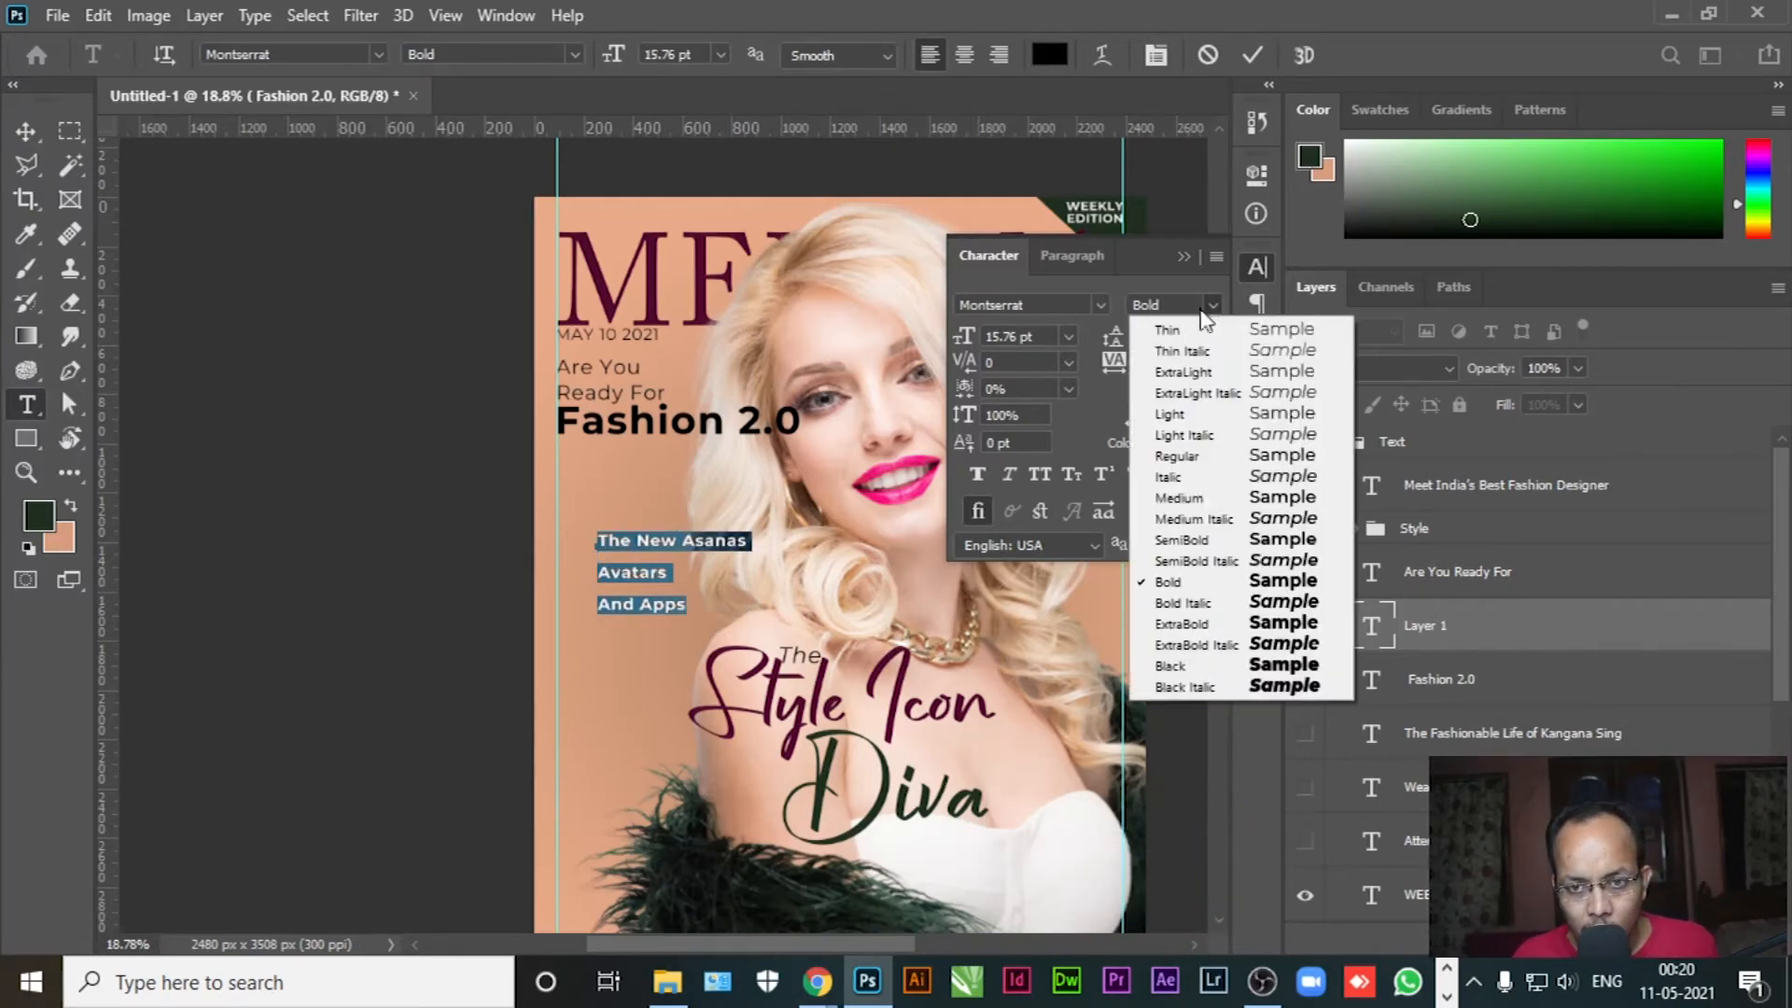
pyautogui.click(1204, 452)
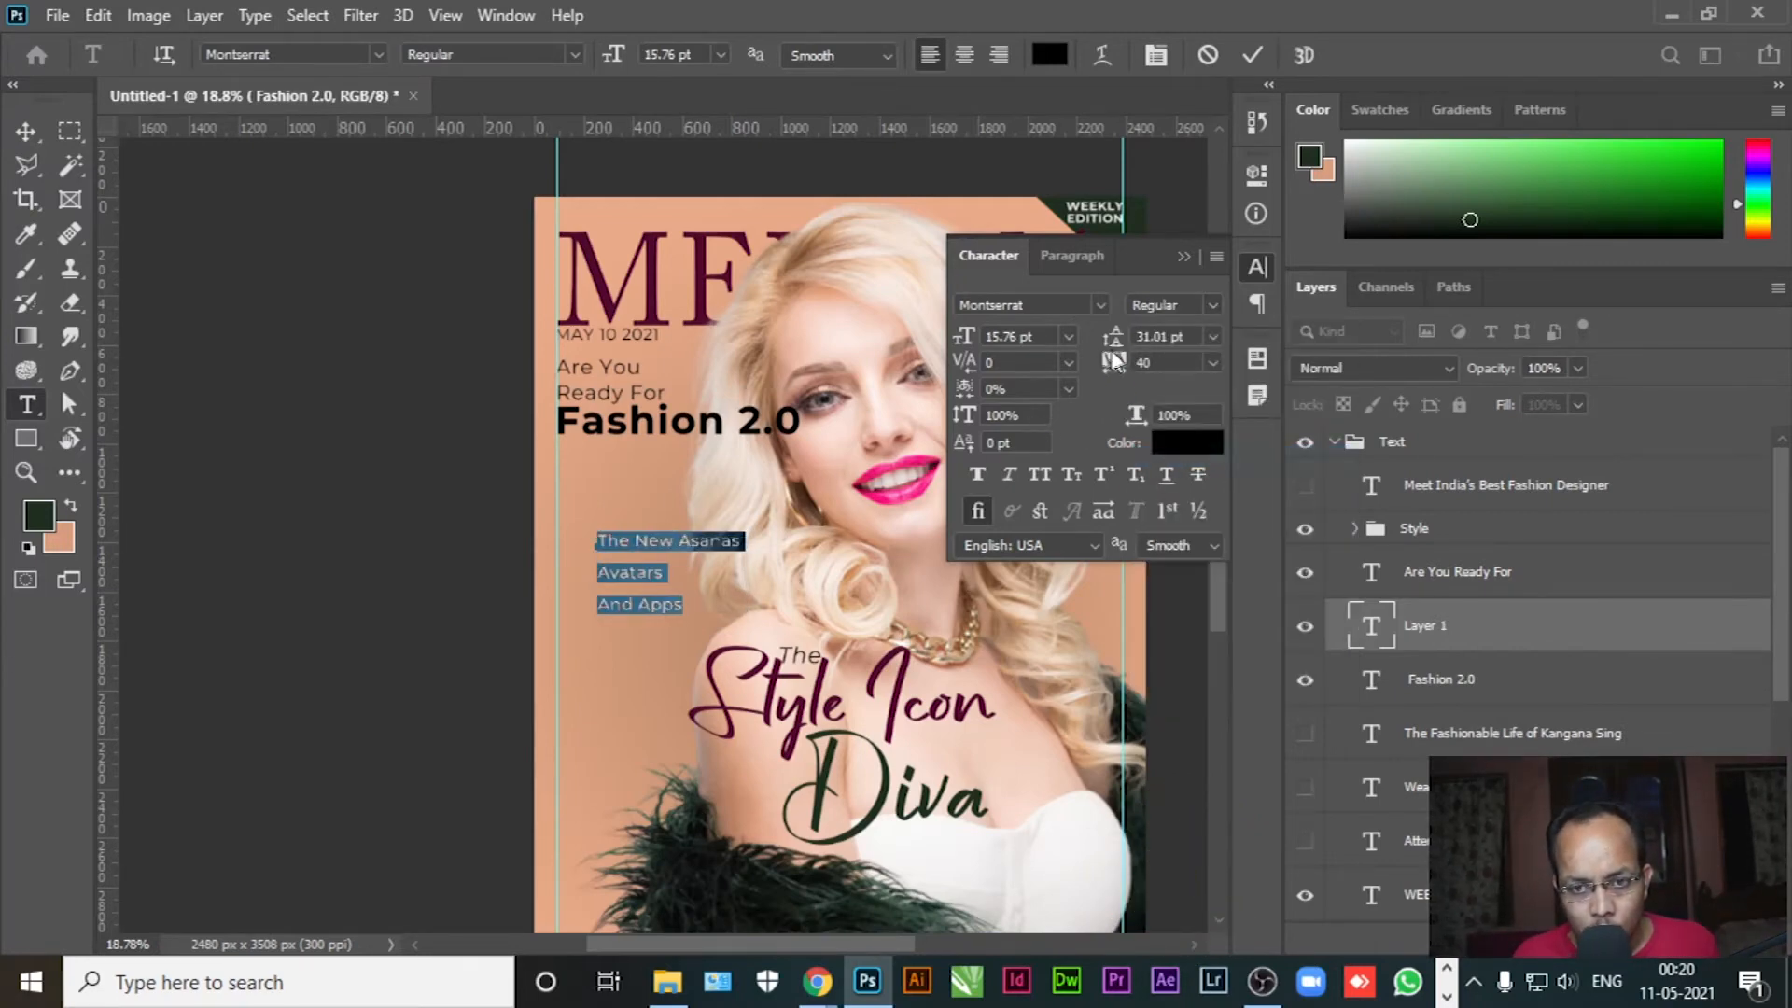
pyautogui.moveTo(1117, 345); pyautogui.dragTo(1105, 345)
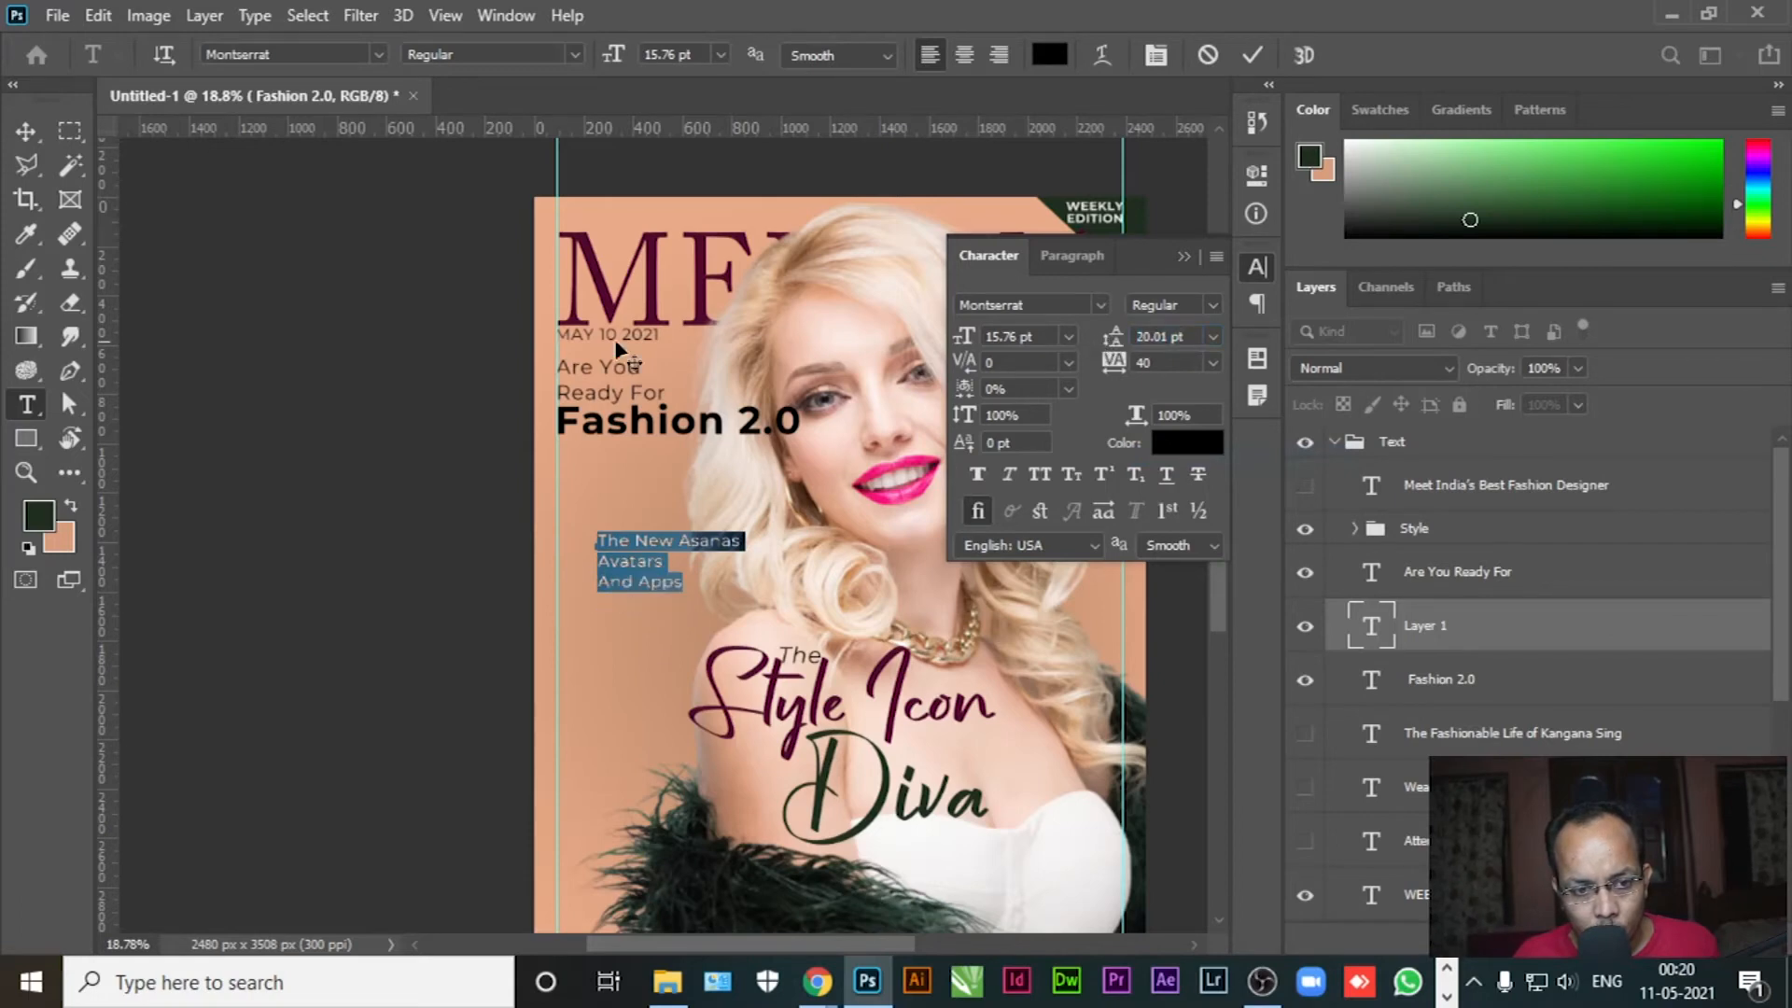
pyautogui.click(41, 519)
pyautogui.click(1624, 341)
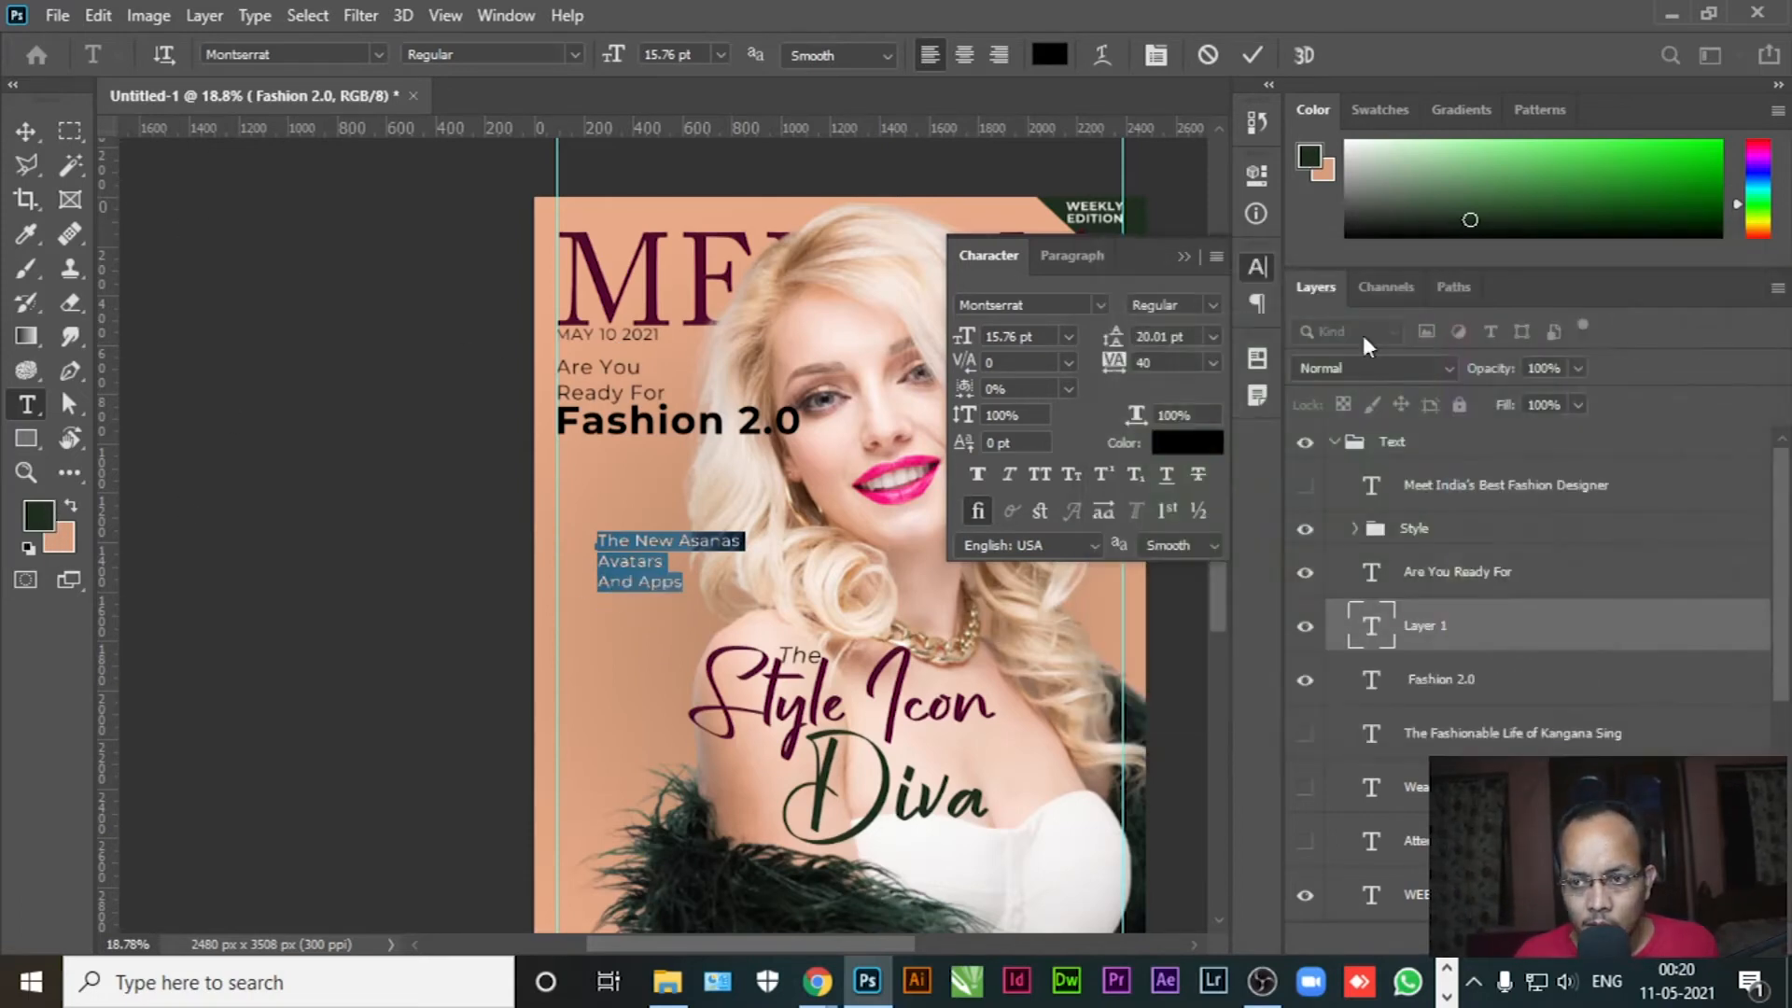
# Move The New Asanas Avatars And Apps block just beneath Fashion 2.0
pyautogui.click(25, 131)
pyautogui.moveTo(676, 550); pyautogui.dragTo(629, 445)
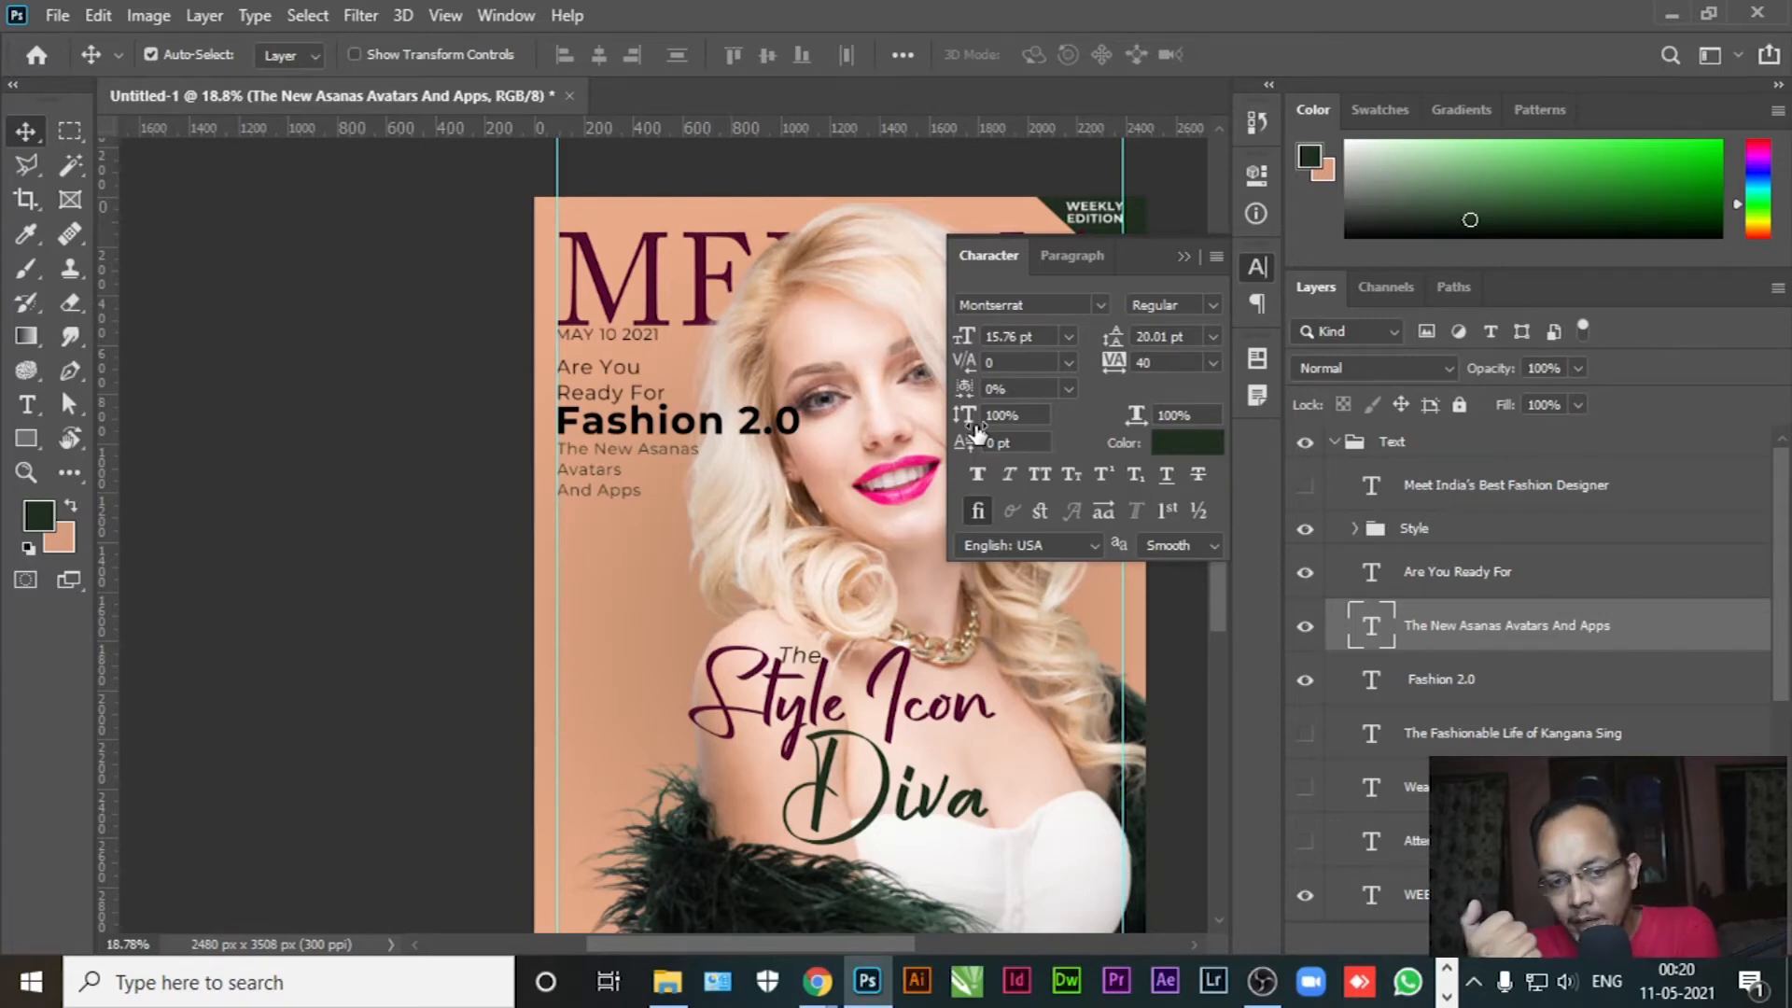
pyautogui.click(15, 415)
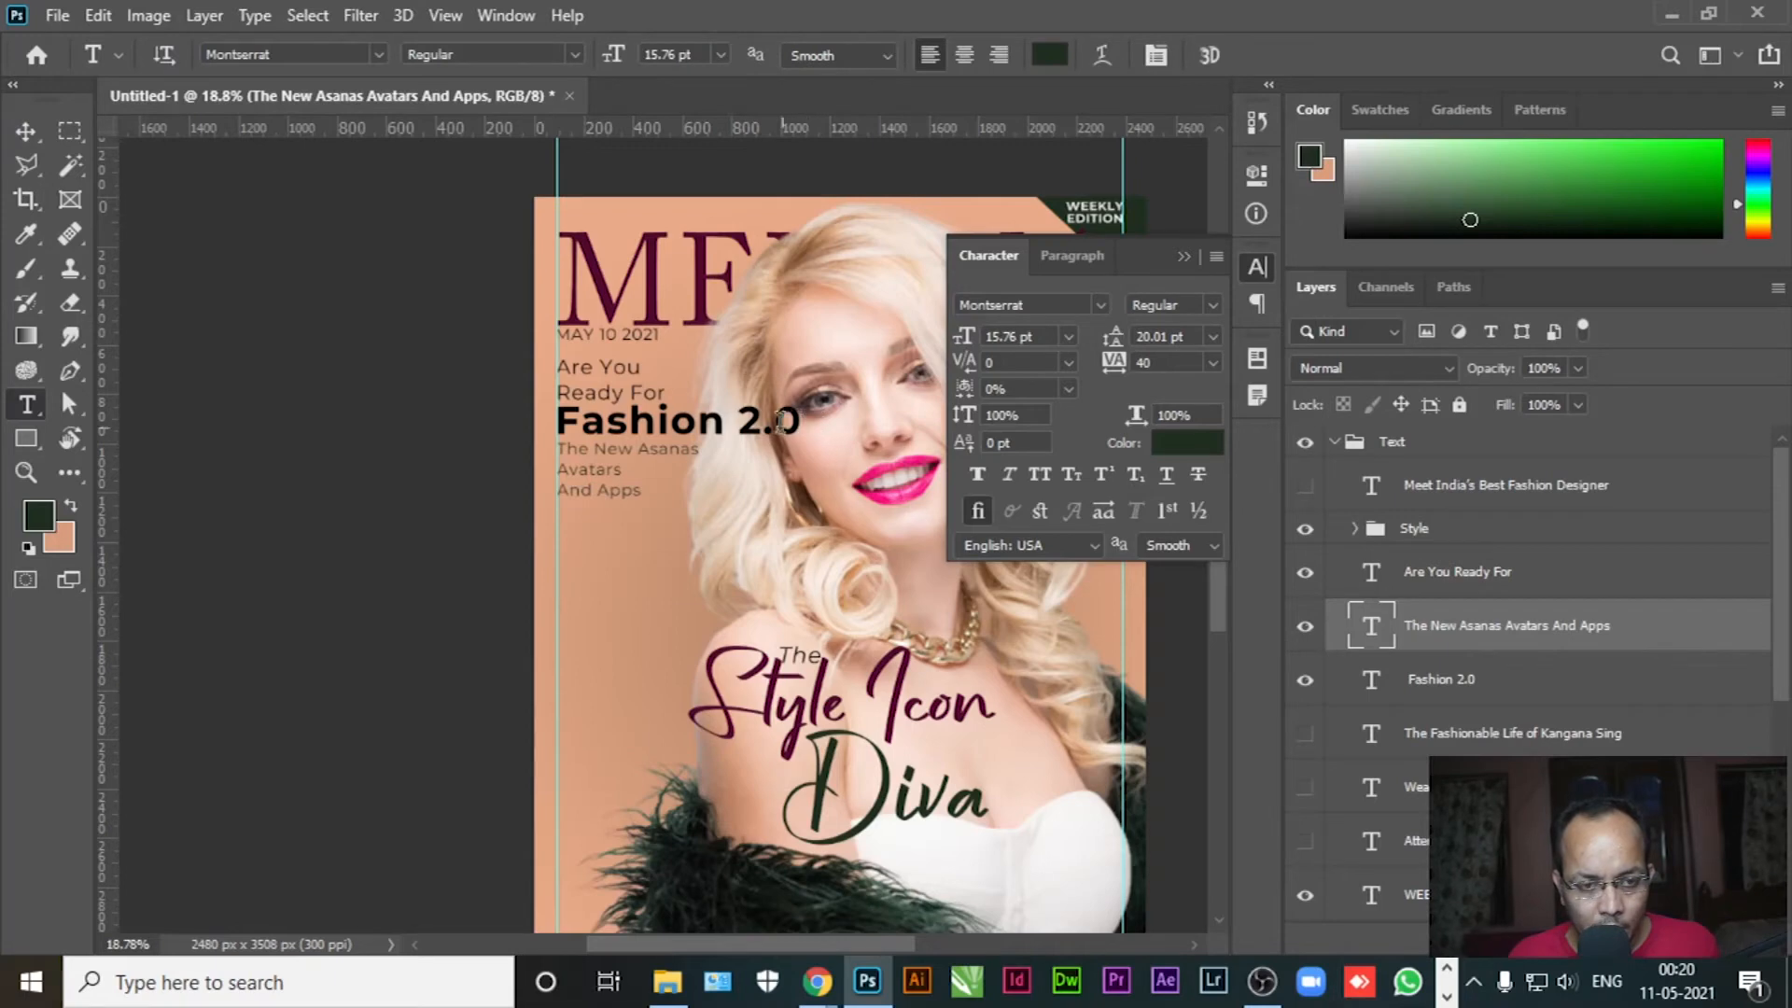
pyautogui.click(26, 130)
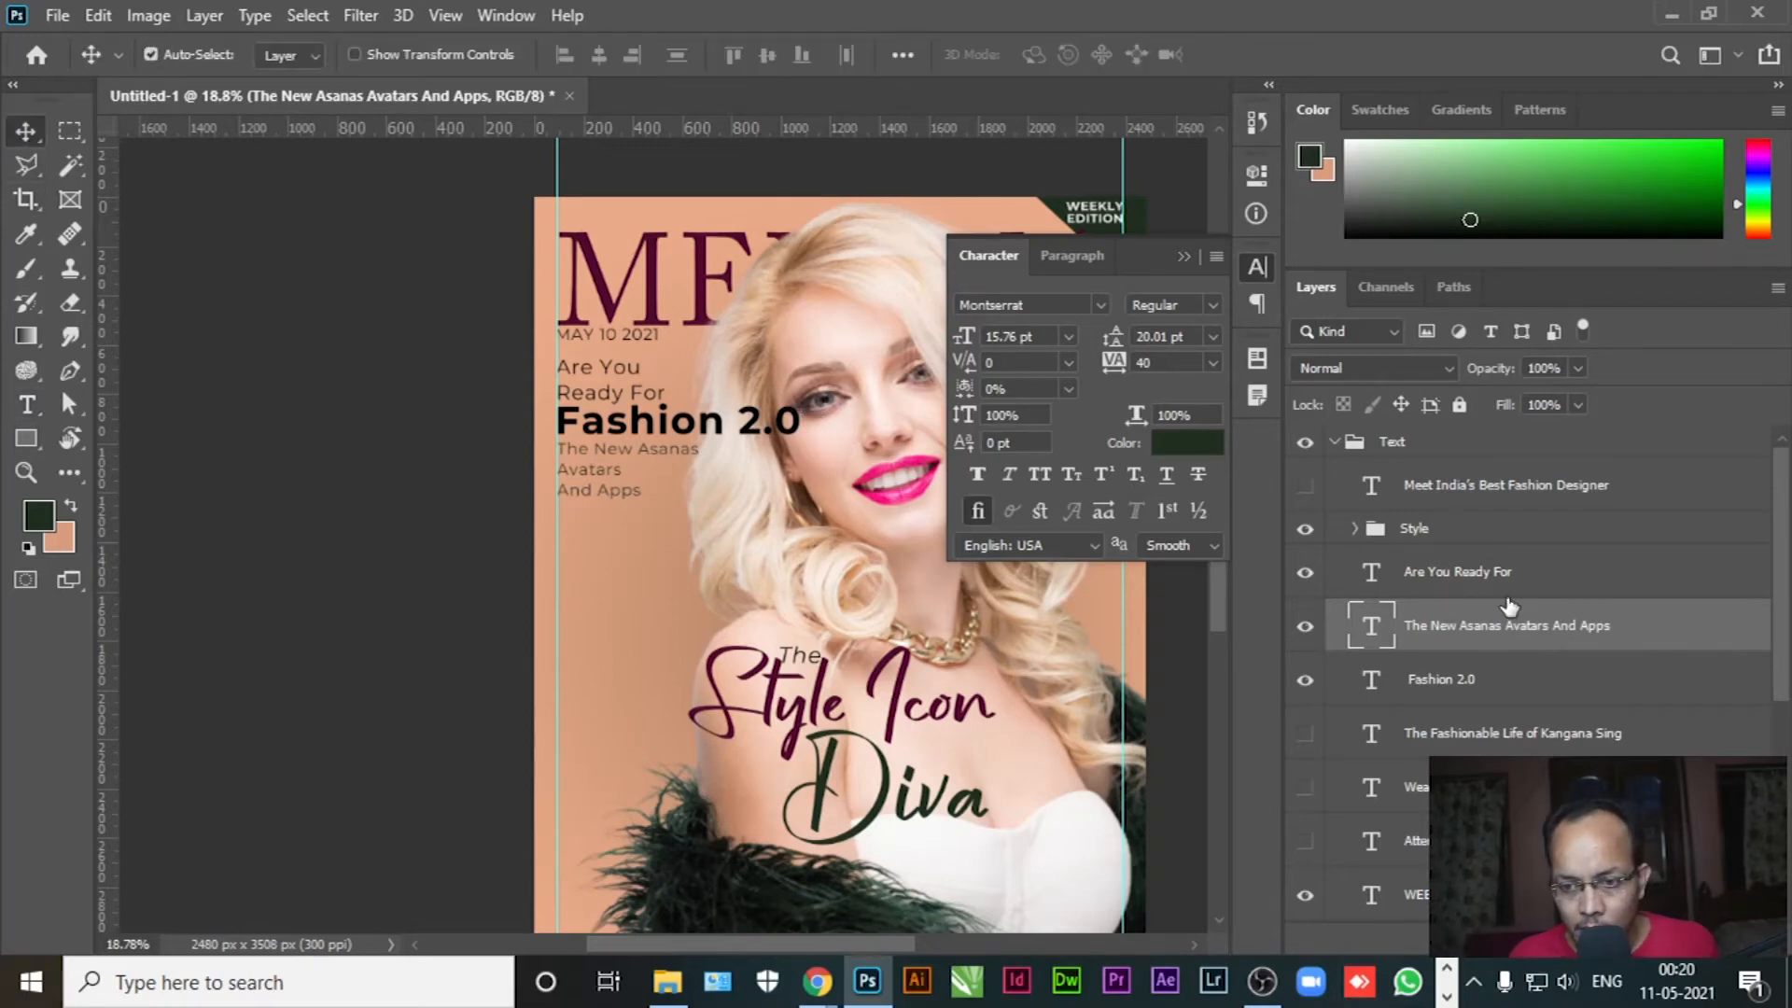
pyautogui.click(1470, 574)
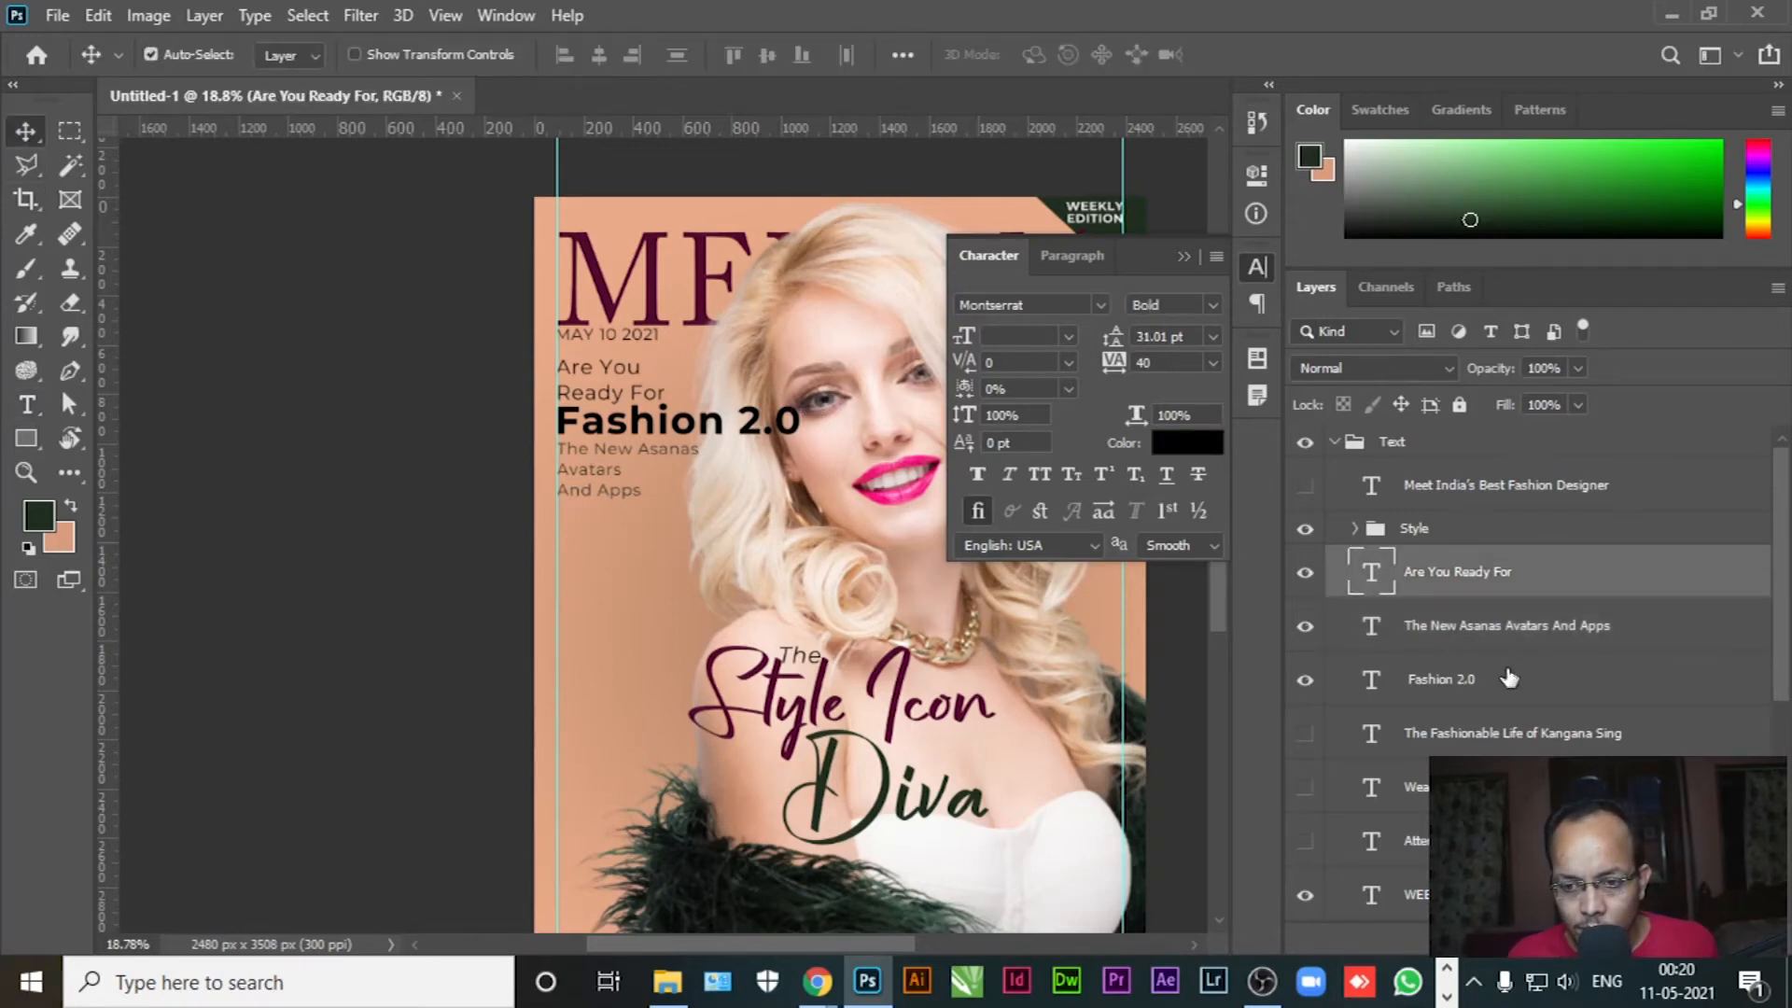
# Reorder Fashion 2.0 above The New Asanas and nudge the three text blocks down
pyautogui.click(1458, 679)
pyautogui.moveTo(1497, 616); pyautogui.dragTo(1497, 620)
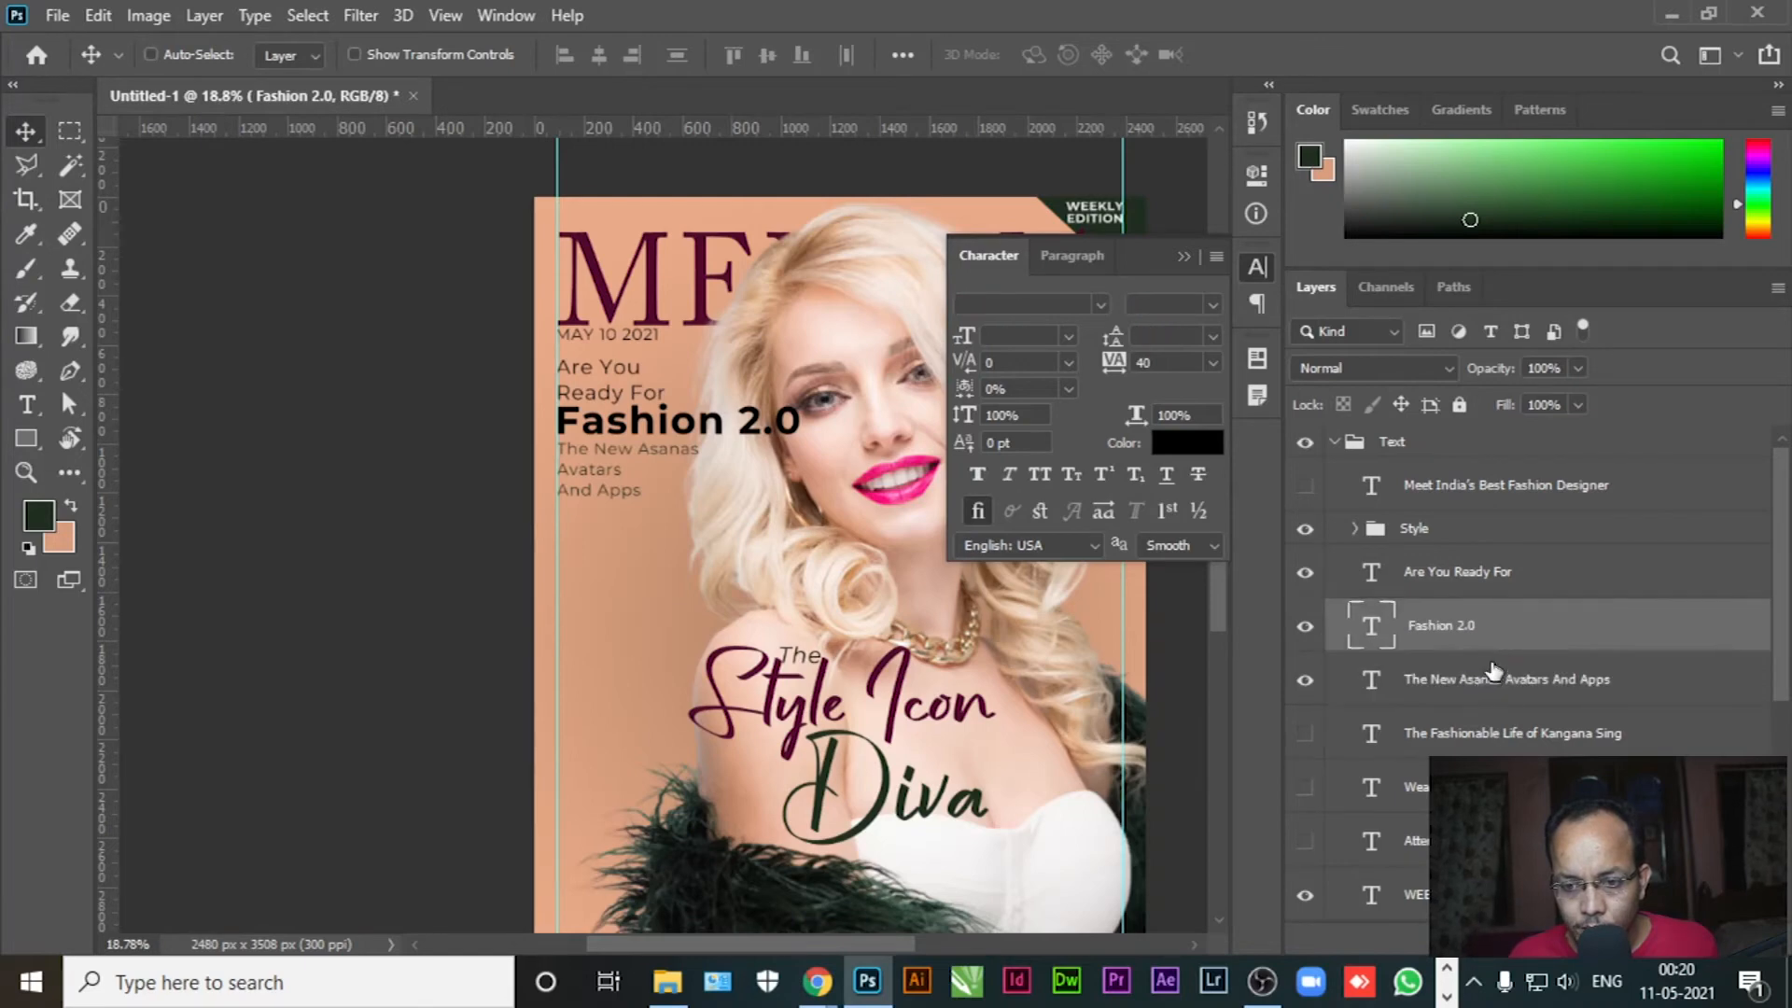
pyautogui.keyDown('ctrl'); pyautogui.click(1488, 679); pyautogui.keyUp('ctrl')
pyautogui.keyDown('ctrl'); pyautogui.click(1516, 584); pyautogui.keyUp('ctrl')
pyautogui.hotkey('shift', 'Down')
pyautogui.hotkey('shift', 'Down')
pyautogui.hotkey('shift', 'Down')
pyautogui.hotkey('shift', 'Down')
pyautogui.hotkey('shift', 'Down')
pyautogui.hotkey('shift', 'Down')
pyautogui.hotkey('shift', 'Down')
pyautogui.hotkey('shift', 'Down')
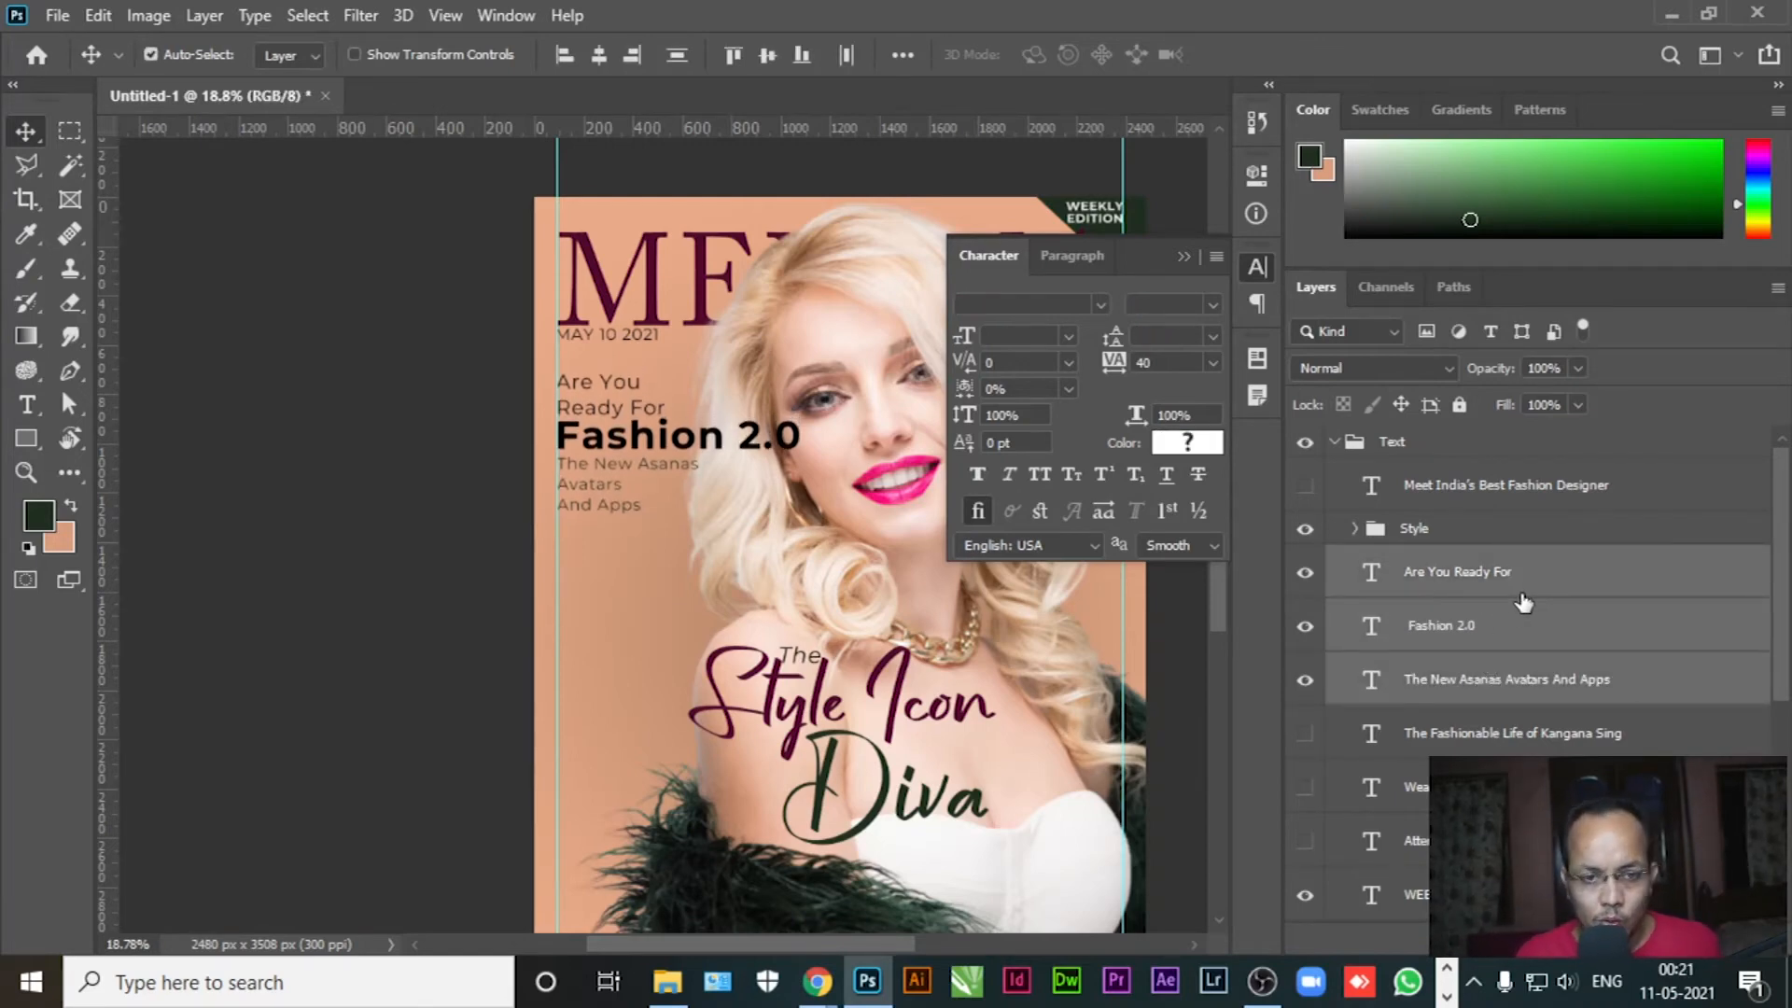
pyautogui.click(1185, 259)
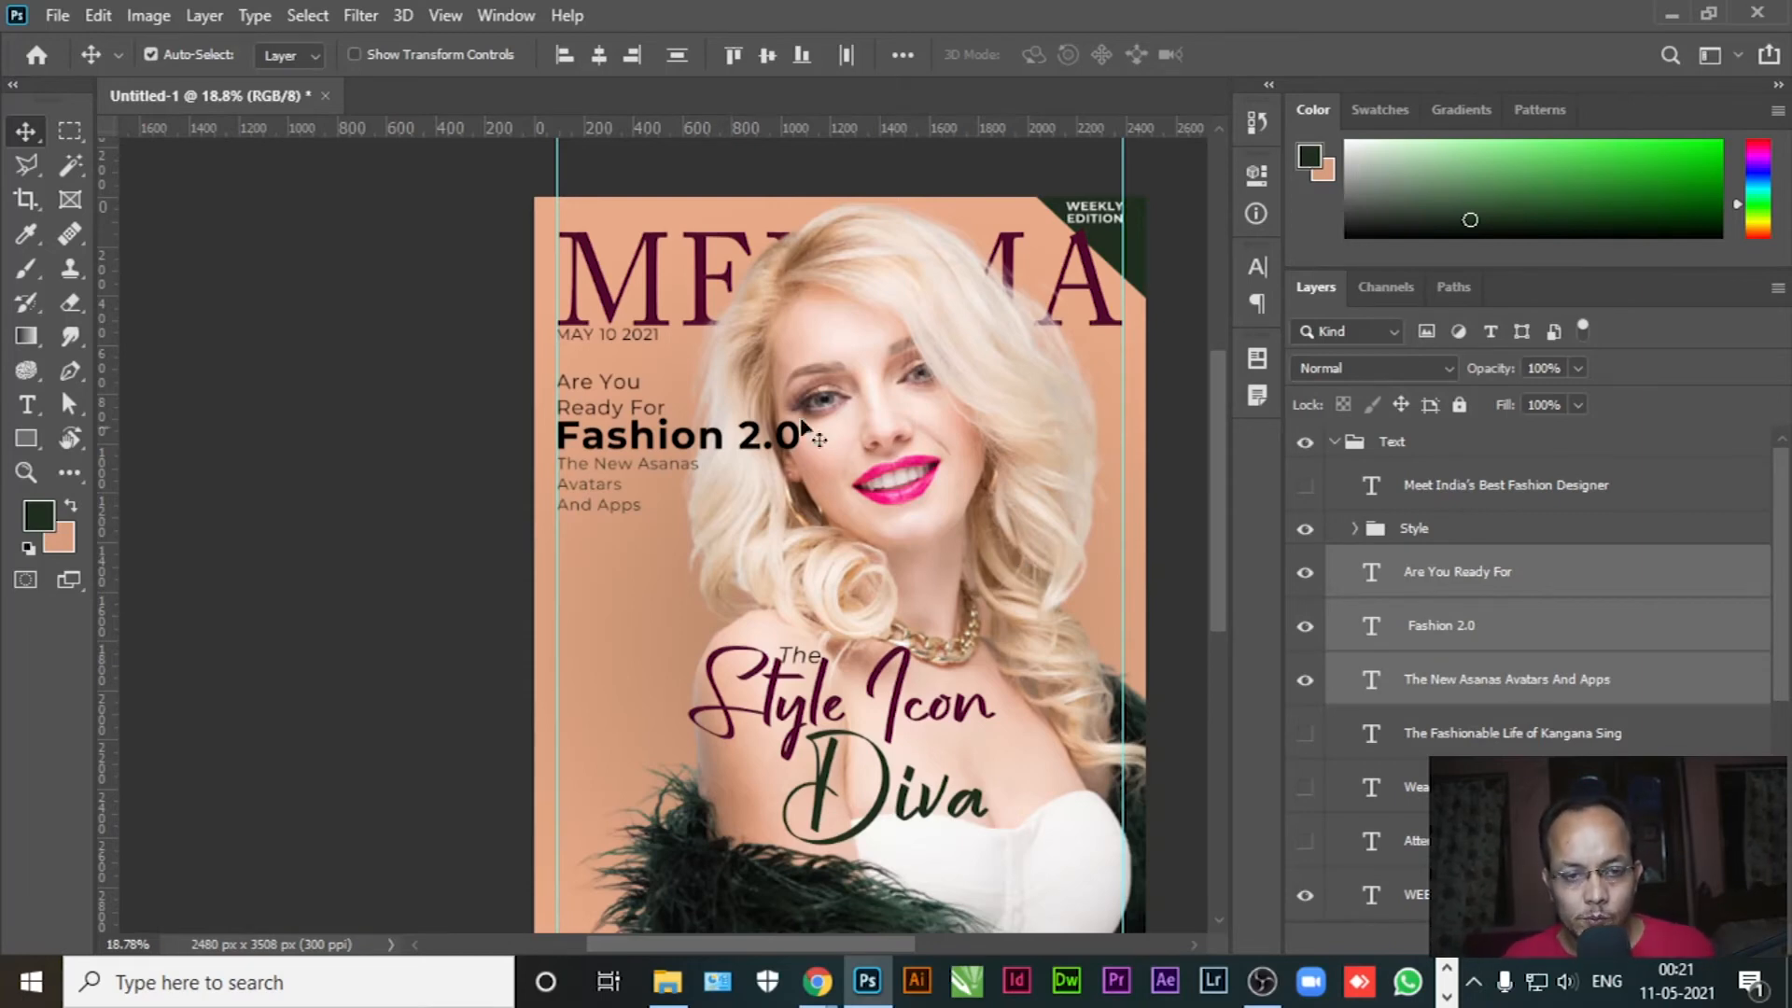
pyautogui.scroll(-2, 767, 388)
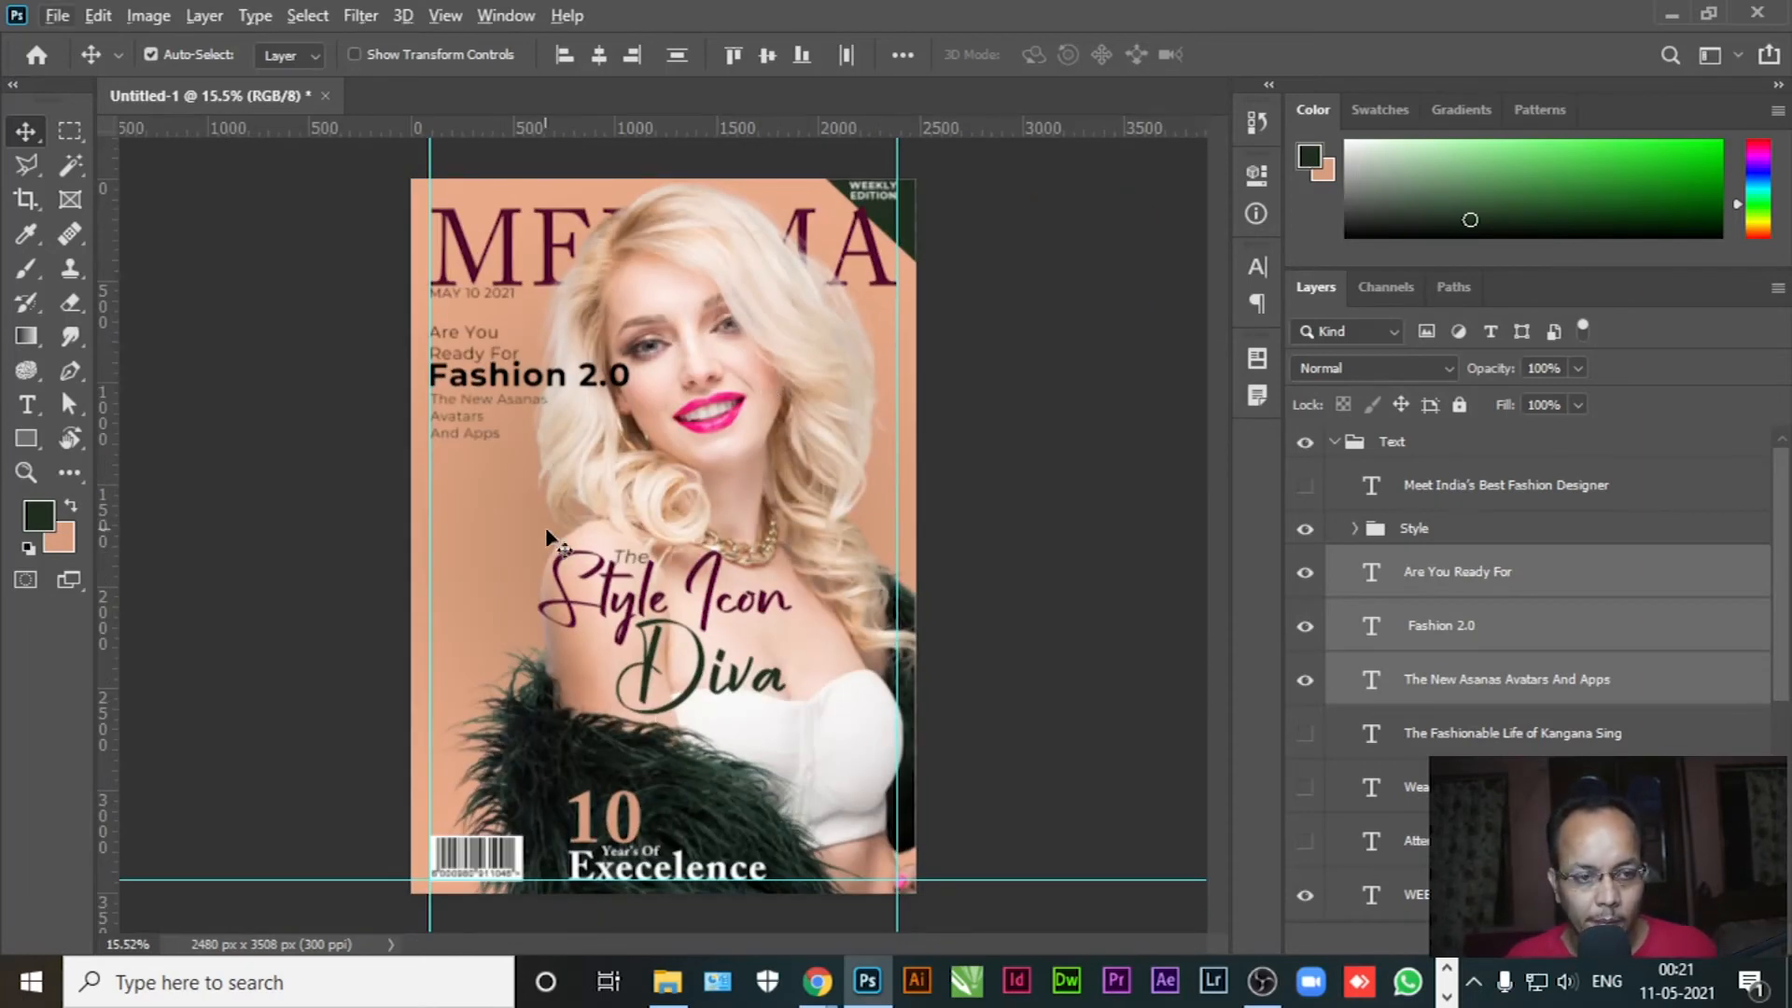
pyautogui.scroll(2, 424, 439)
pyautogui.scroll(1, 413, 414)
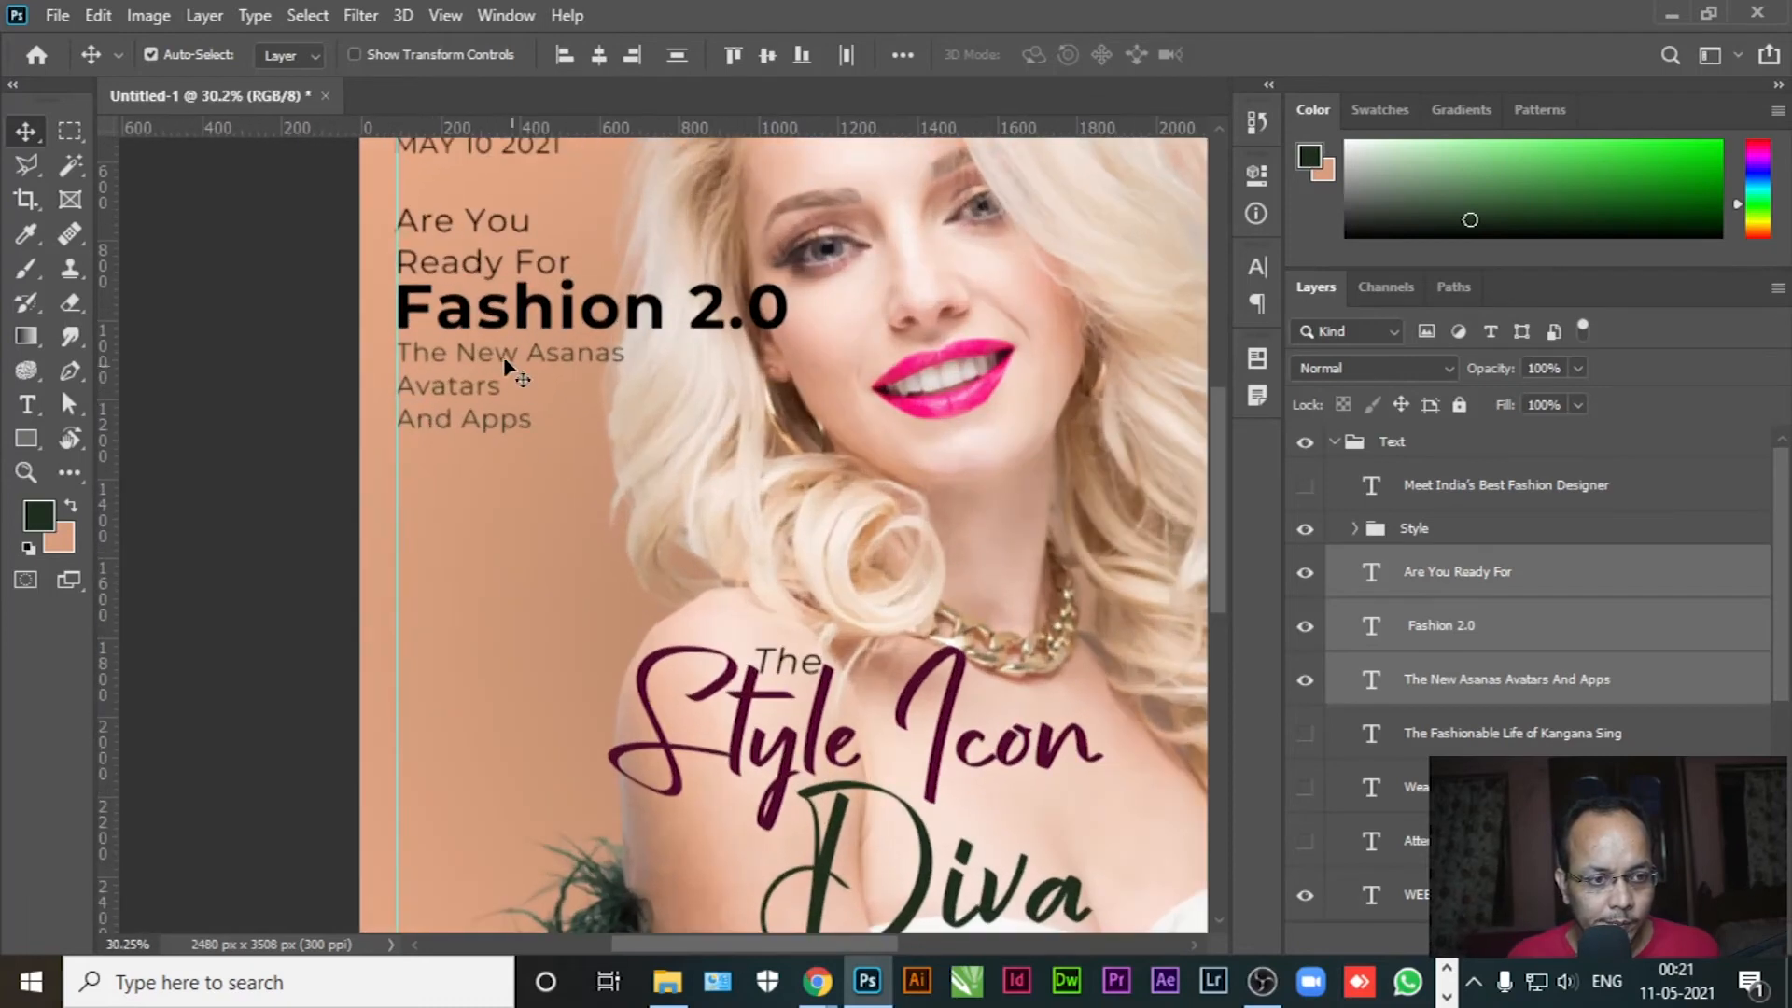
# Colour Fashion 2.0 with the pink sampled from the model's lips
pyautogui.click(25, 402)
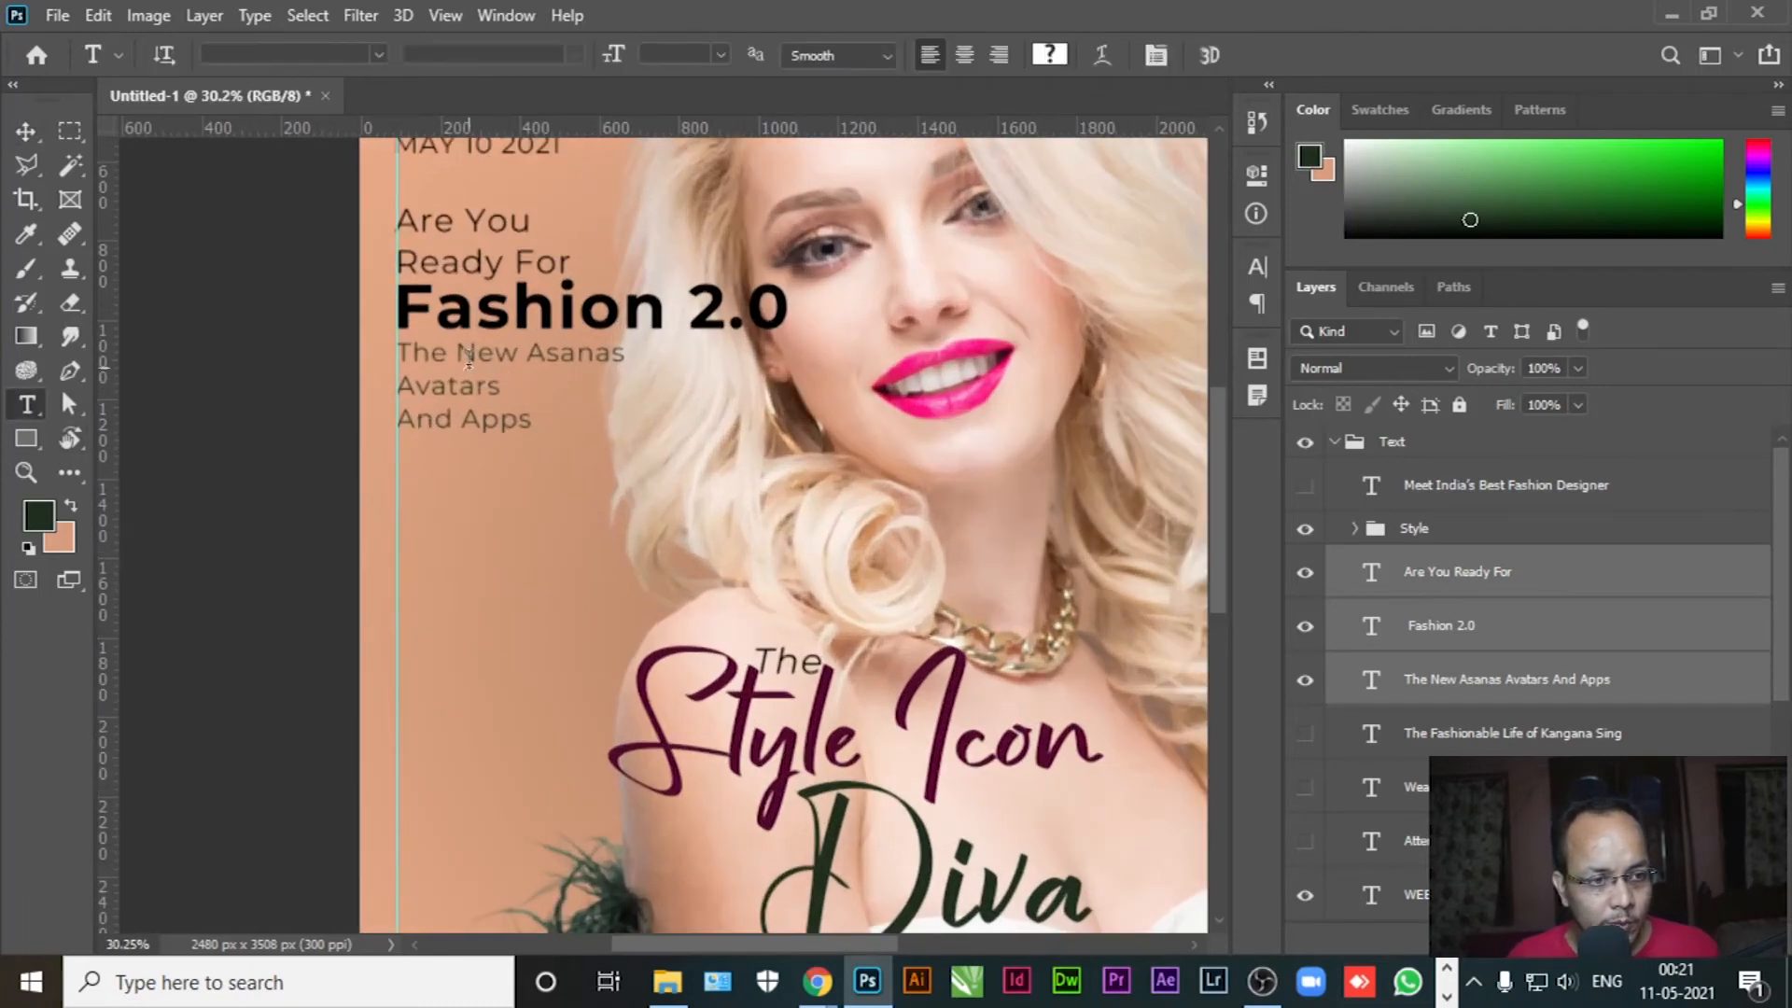
pyautogui.click(514, 317)
pyautogui.hotkey('ctrl', 'a')
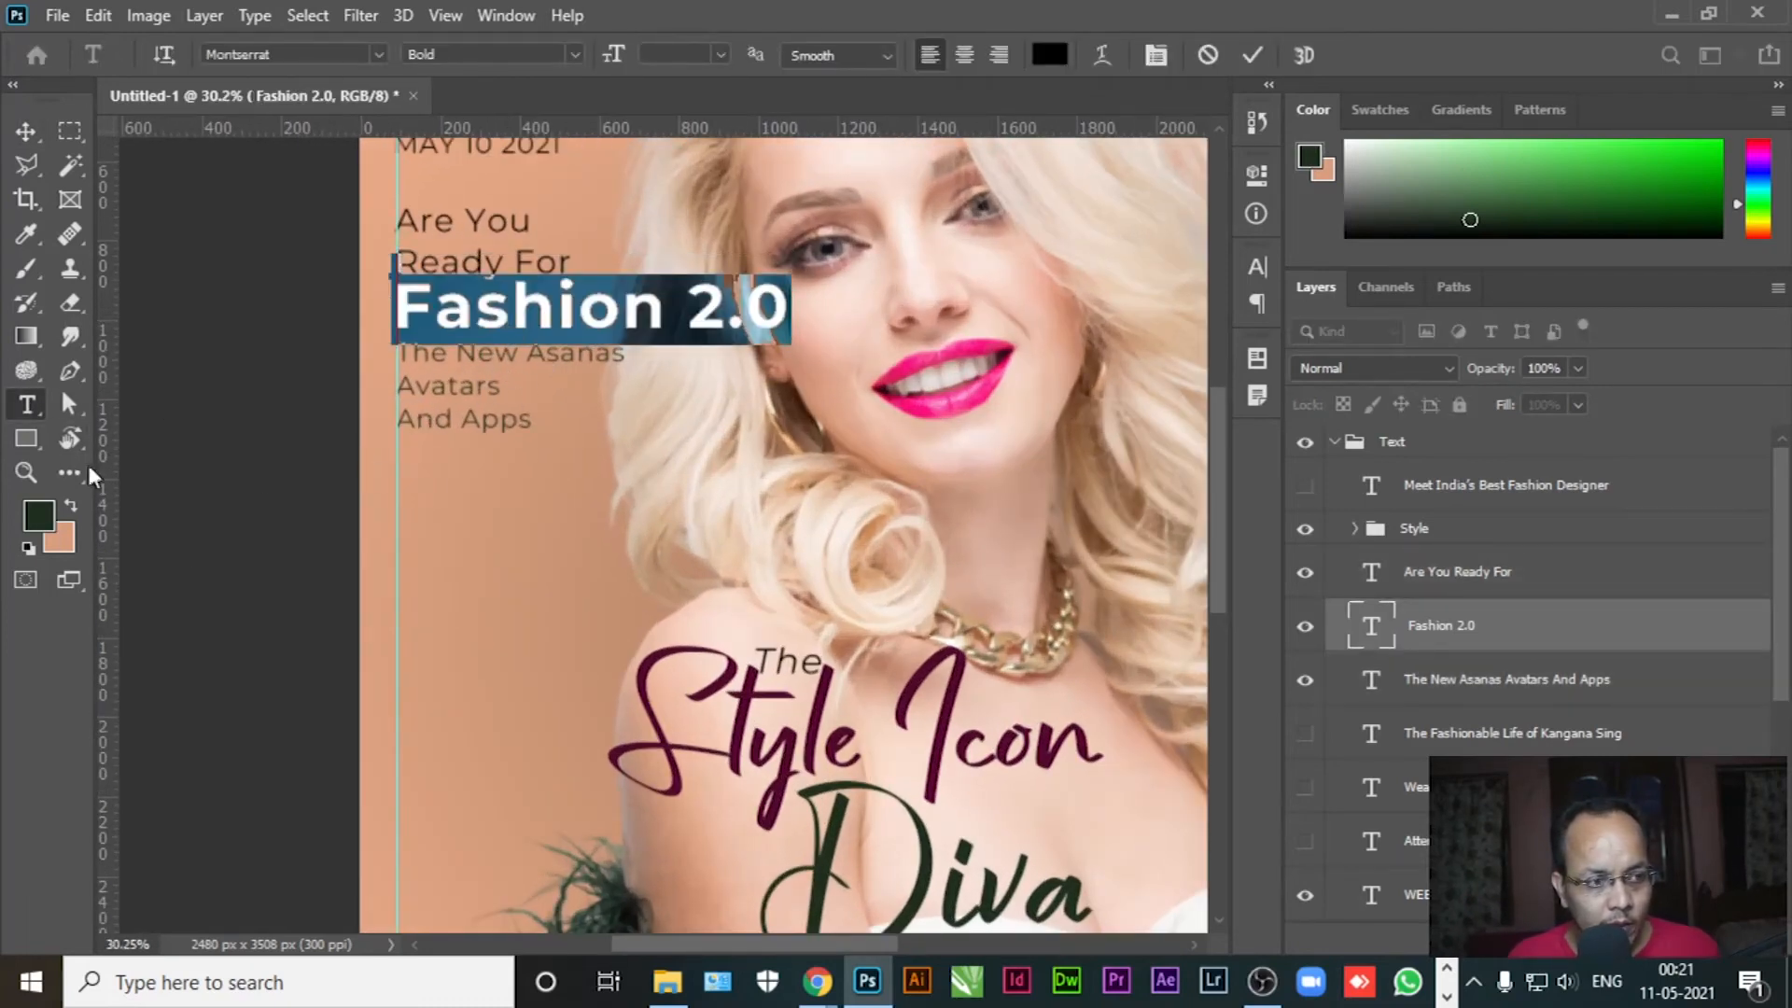
pyautogui.click(39, 514)
pyautogui.click(975, 396)
pyautogui.click(1666, 303)
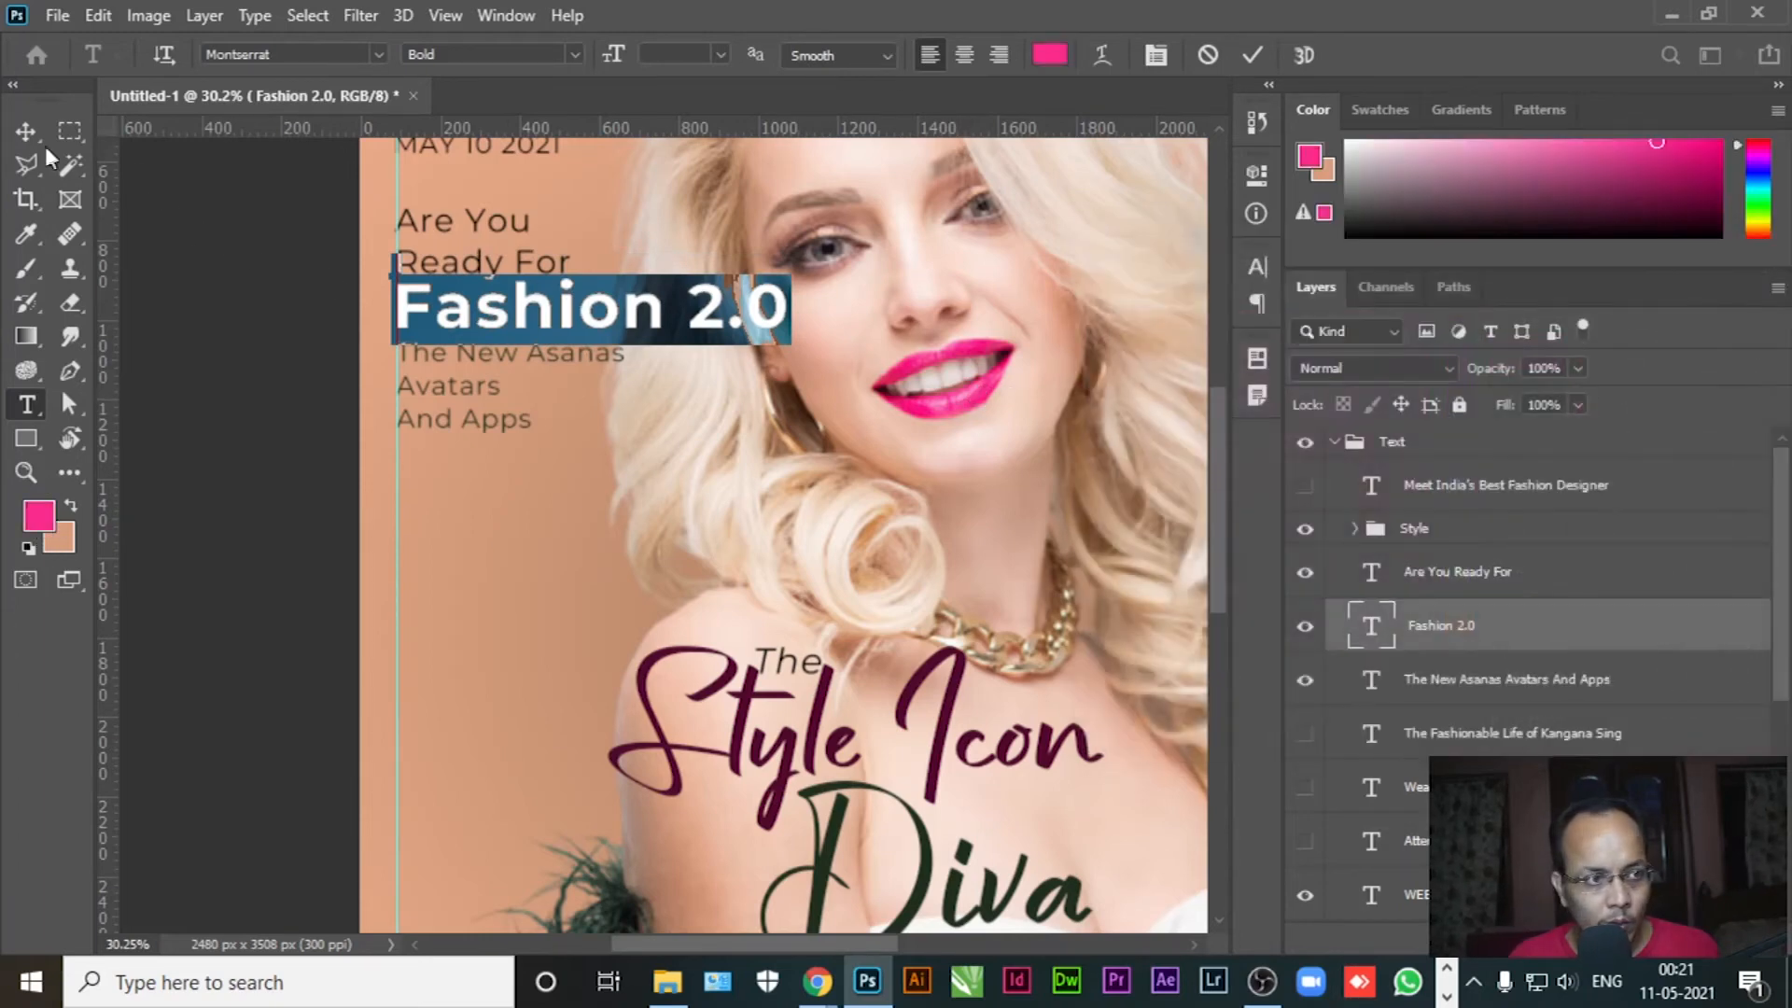
pyautogui.hotkey('ctrl', 'h')
# Recolour Fashion 2.0 to a darker magenta shade
pyautogui.click(548, 429)
pyautogui.scroll(-4, 804, 426)
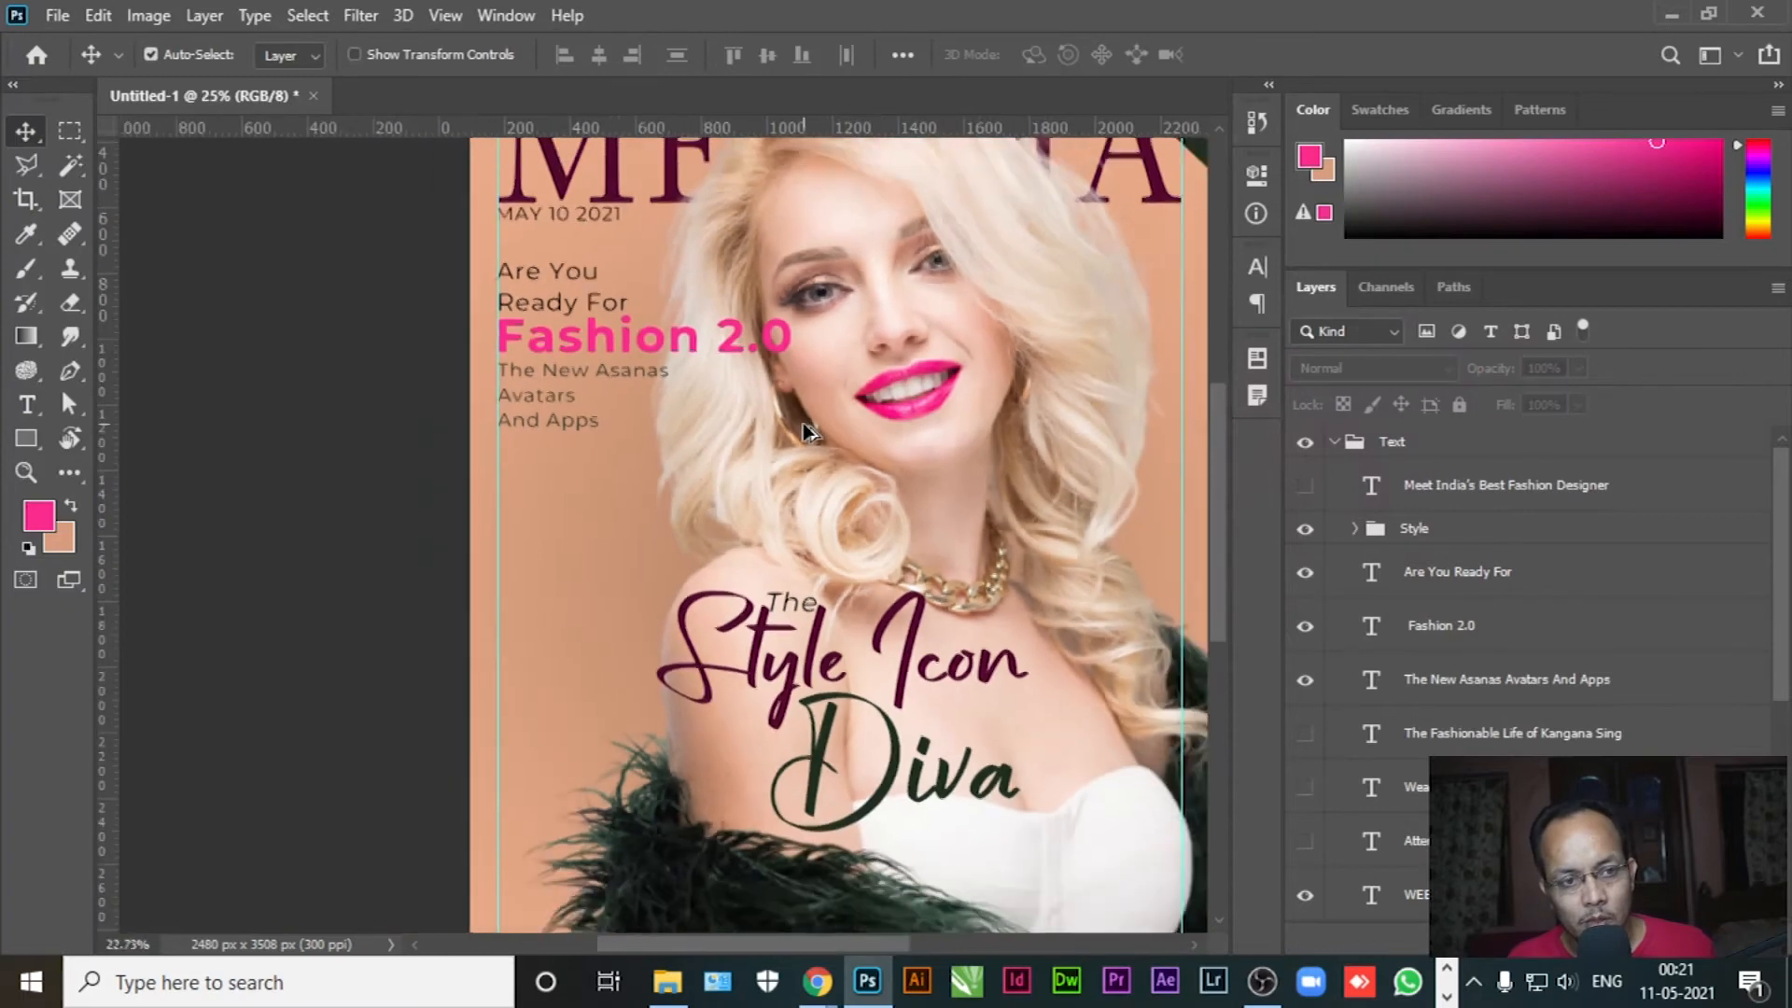
pyautogui.moveTo(732, 404); pyautogui.dragTo(923, 537)
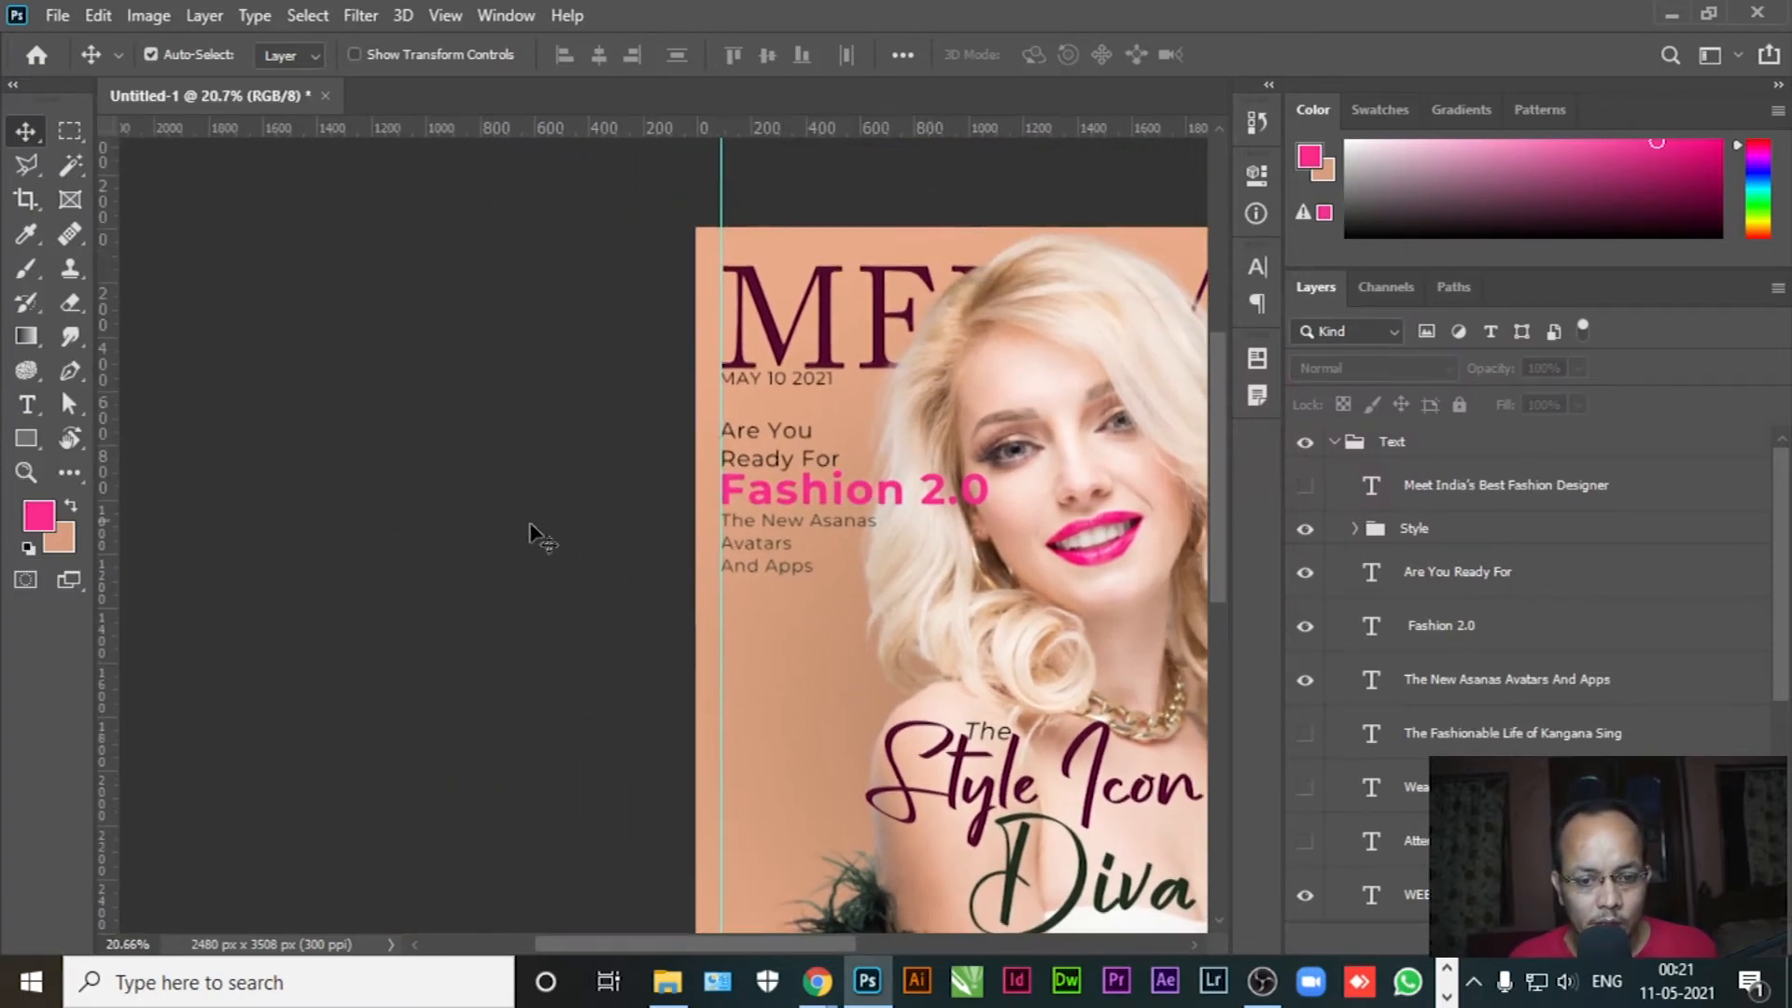
pyautogui.press('t')
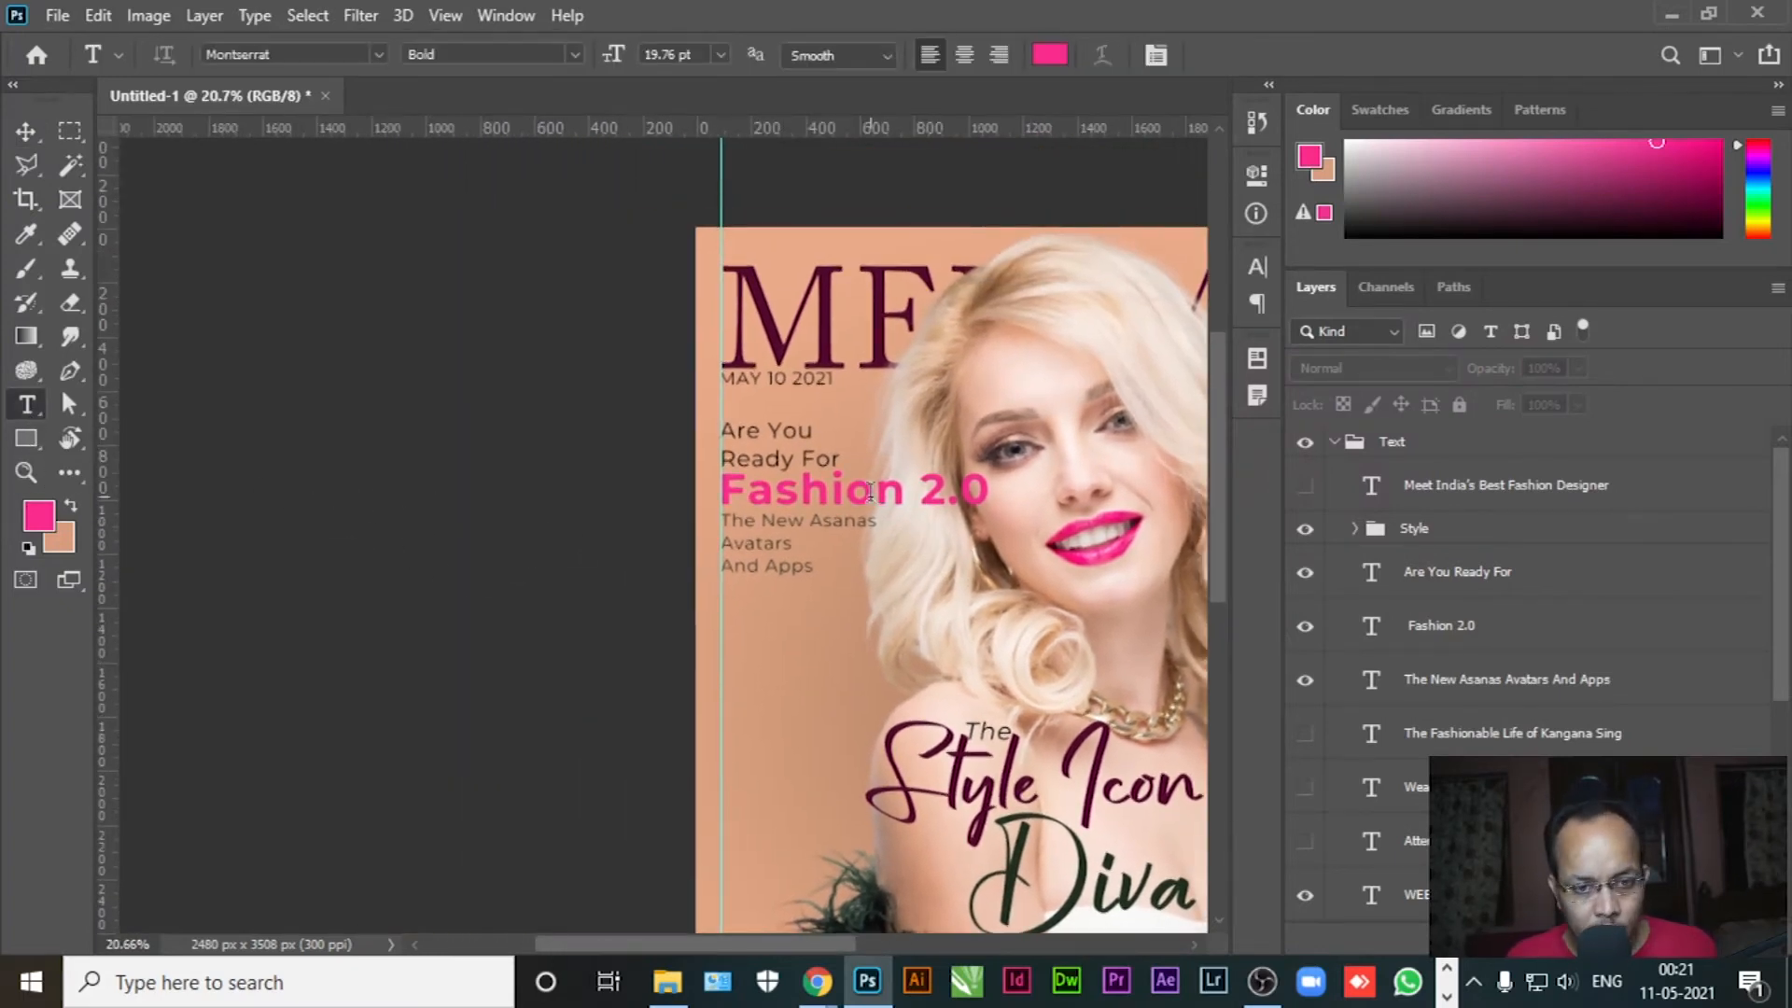
pyautogui.click(868, 494)
pyautogui.hotkey('ctrl', 'a')
pyautogui.click(39, 515)
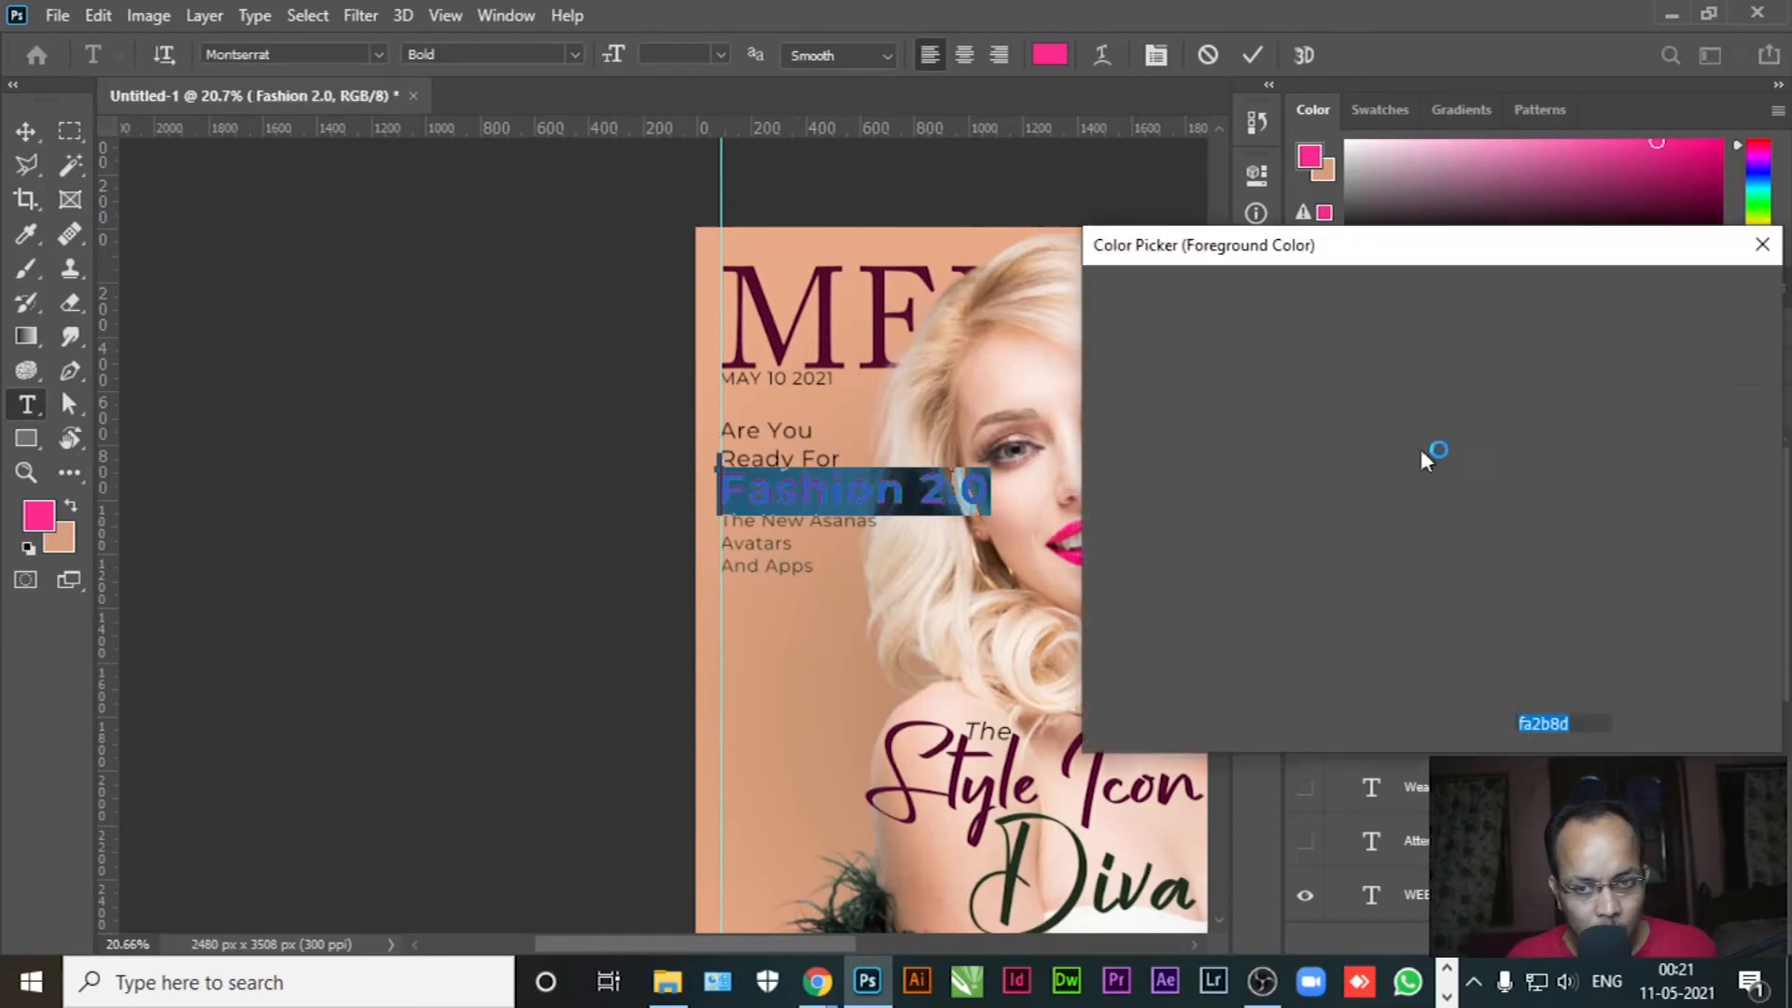
pyautogui.moveTo(1382, 339); pyautogui.dragTo(1401, 434)
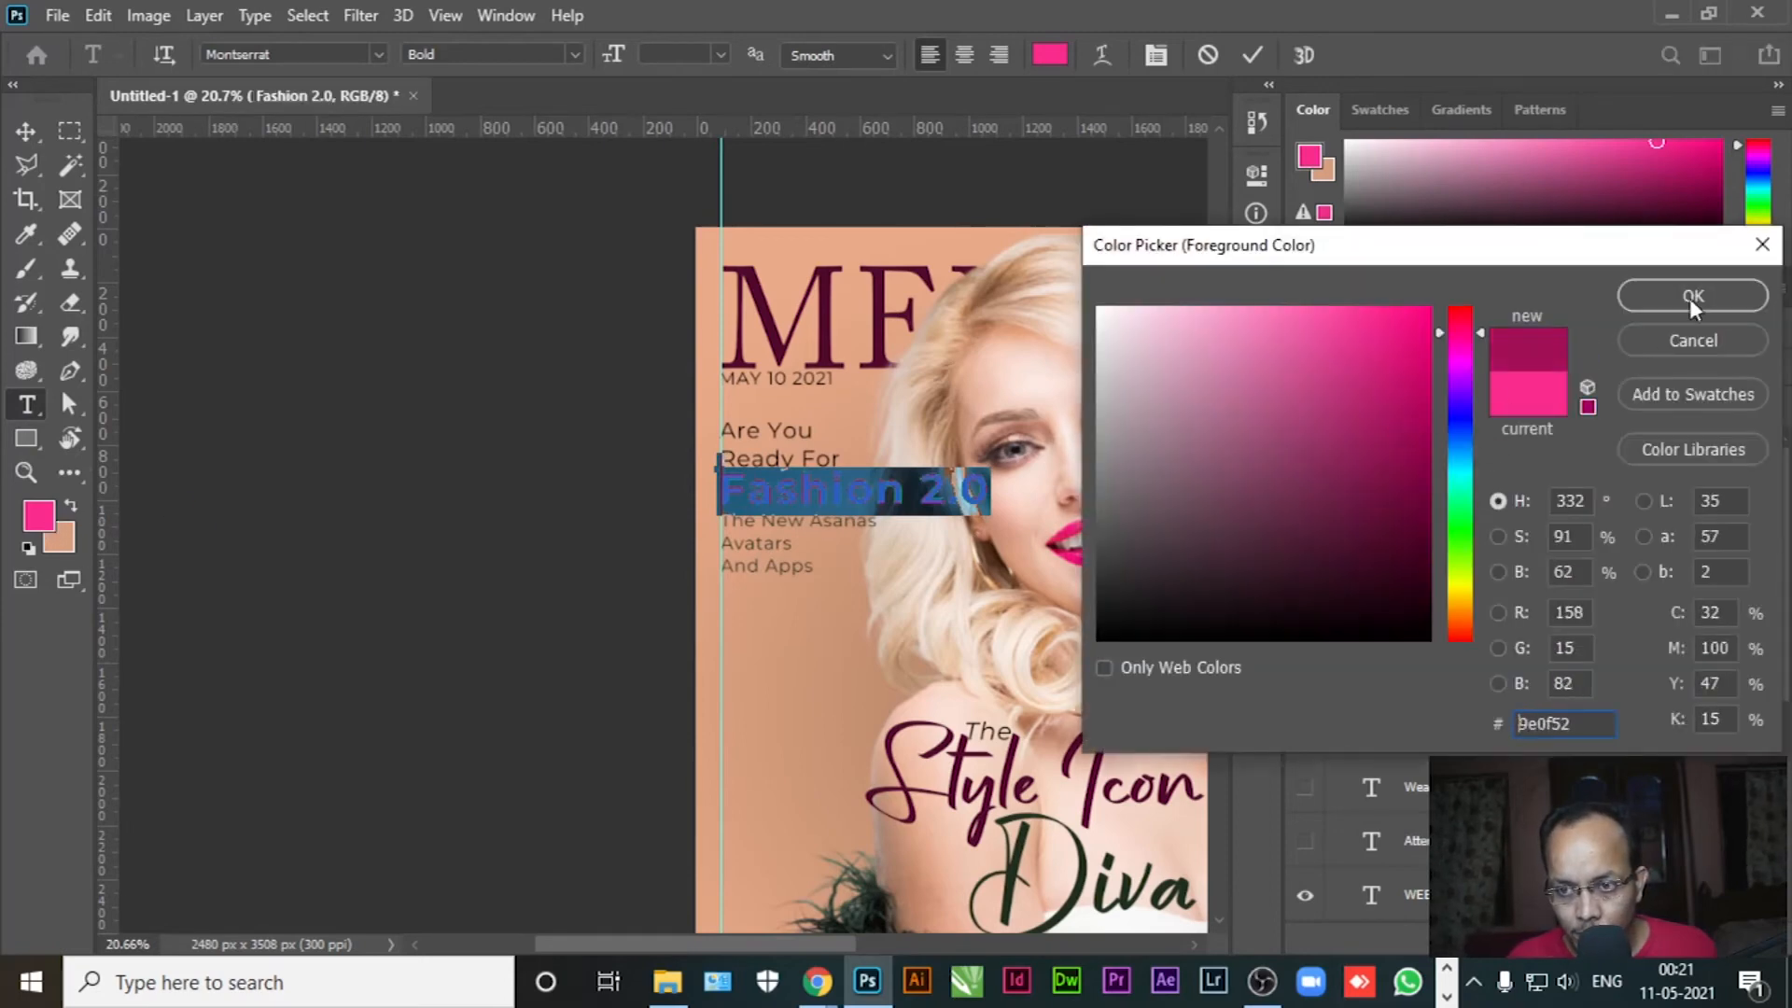
pyautogui.click(1693, 304)
pyautogui.click(32, 135)
# Nudge Fashion 2.0 and The New Asanas down, then The New Asanas a little further
pyautogui.click(203, 416)
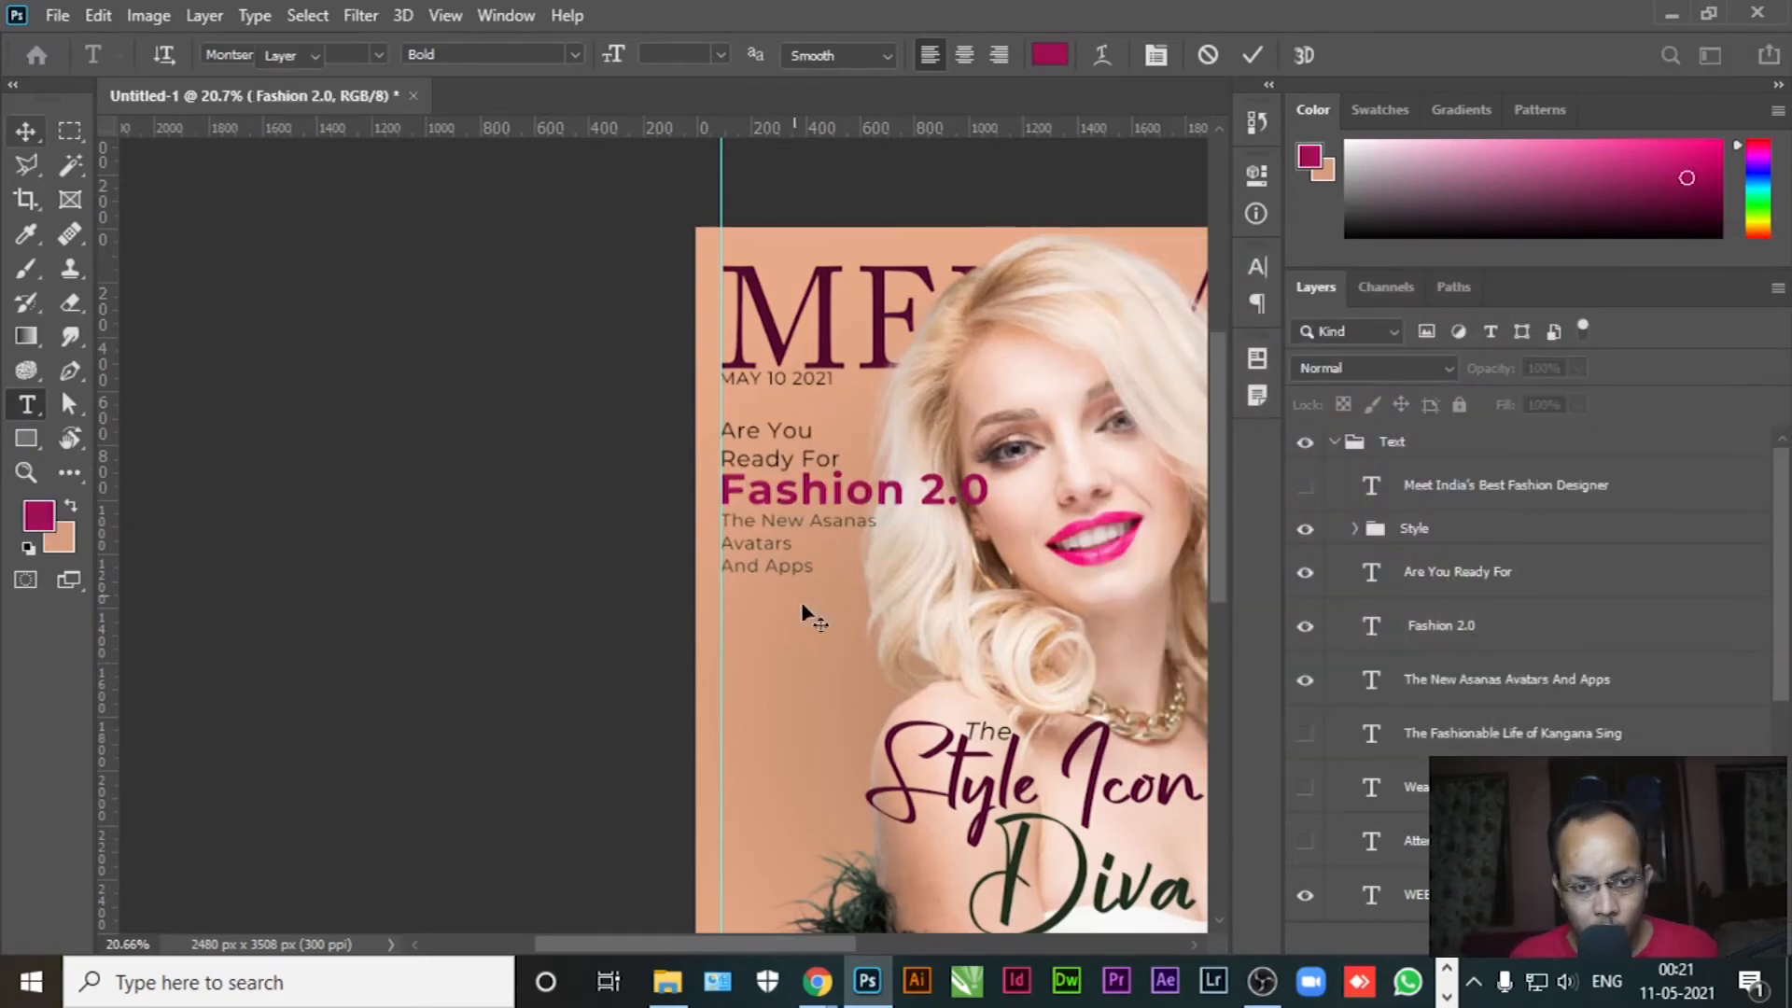
pyautogui.click(1437, 630)
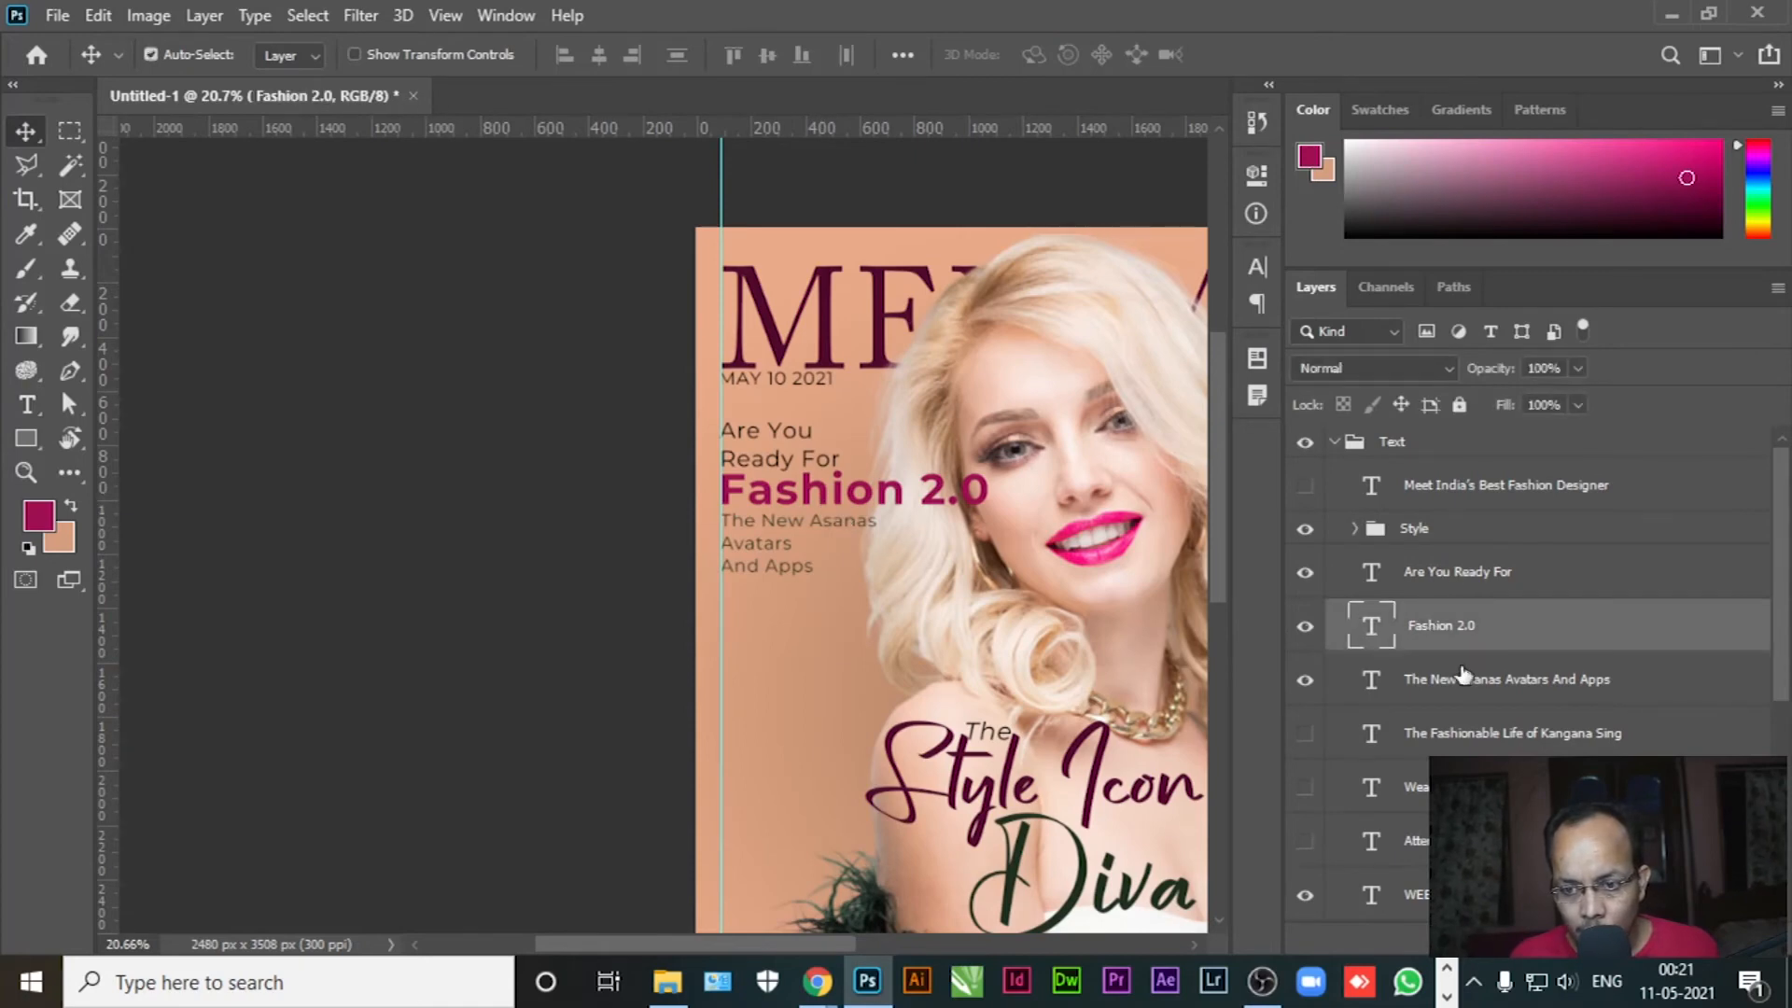
pyautogui.keyDown('ctrl'); pyautogui.click(1566, 702); pyautogui.keyUp('ctrl')
pyautogui.hotkey('shift', 'Down')
pyautogui.hotkey('shift', 'Down')
pyautogui.hotkey('shift', 'Down')
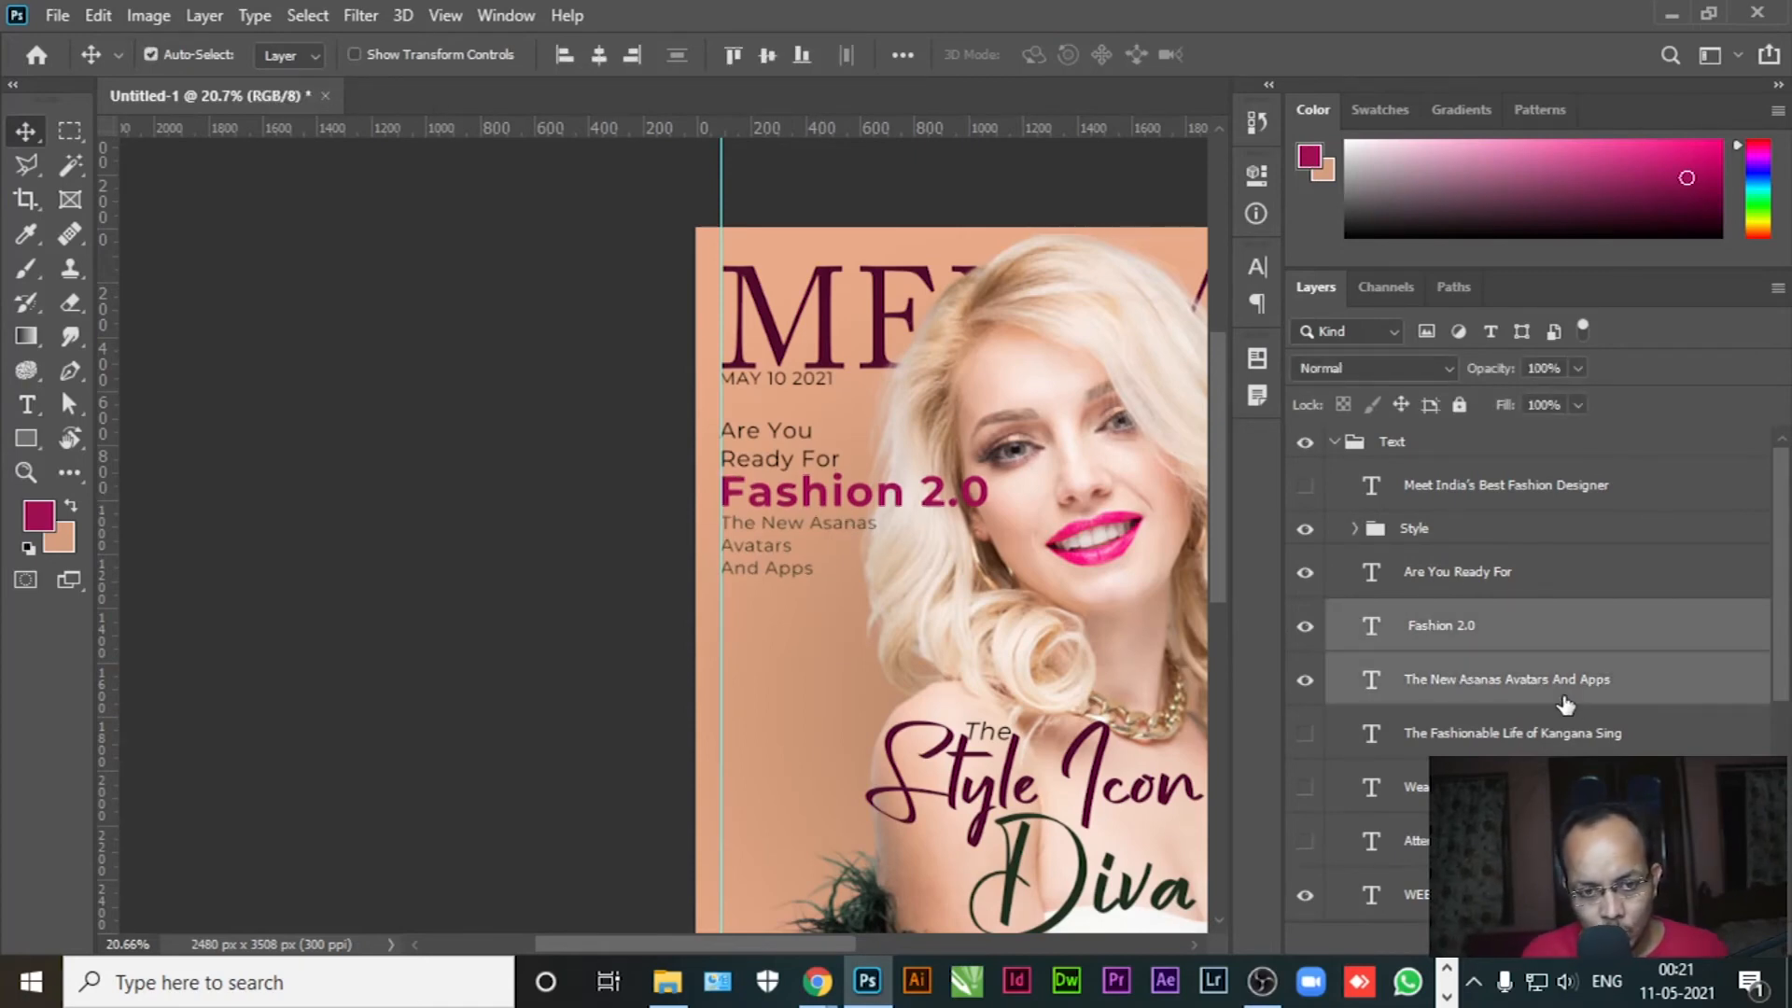
pyautogui.click(1566, 704)
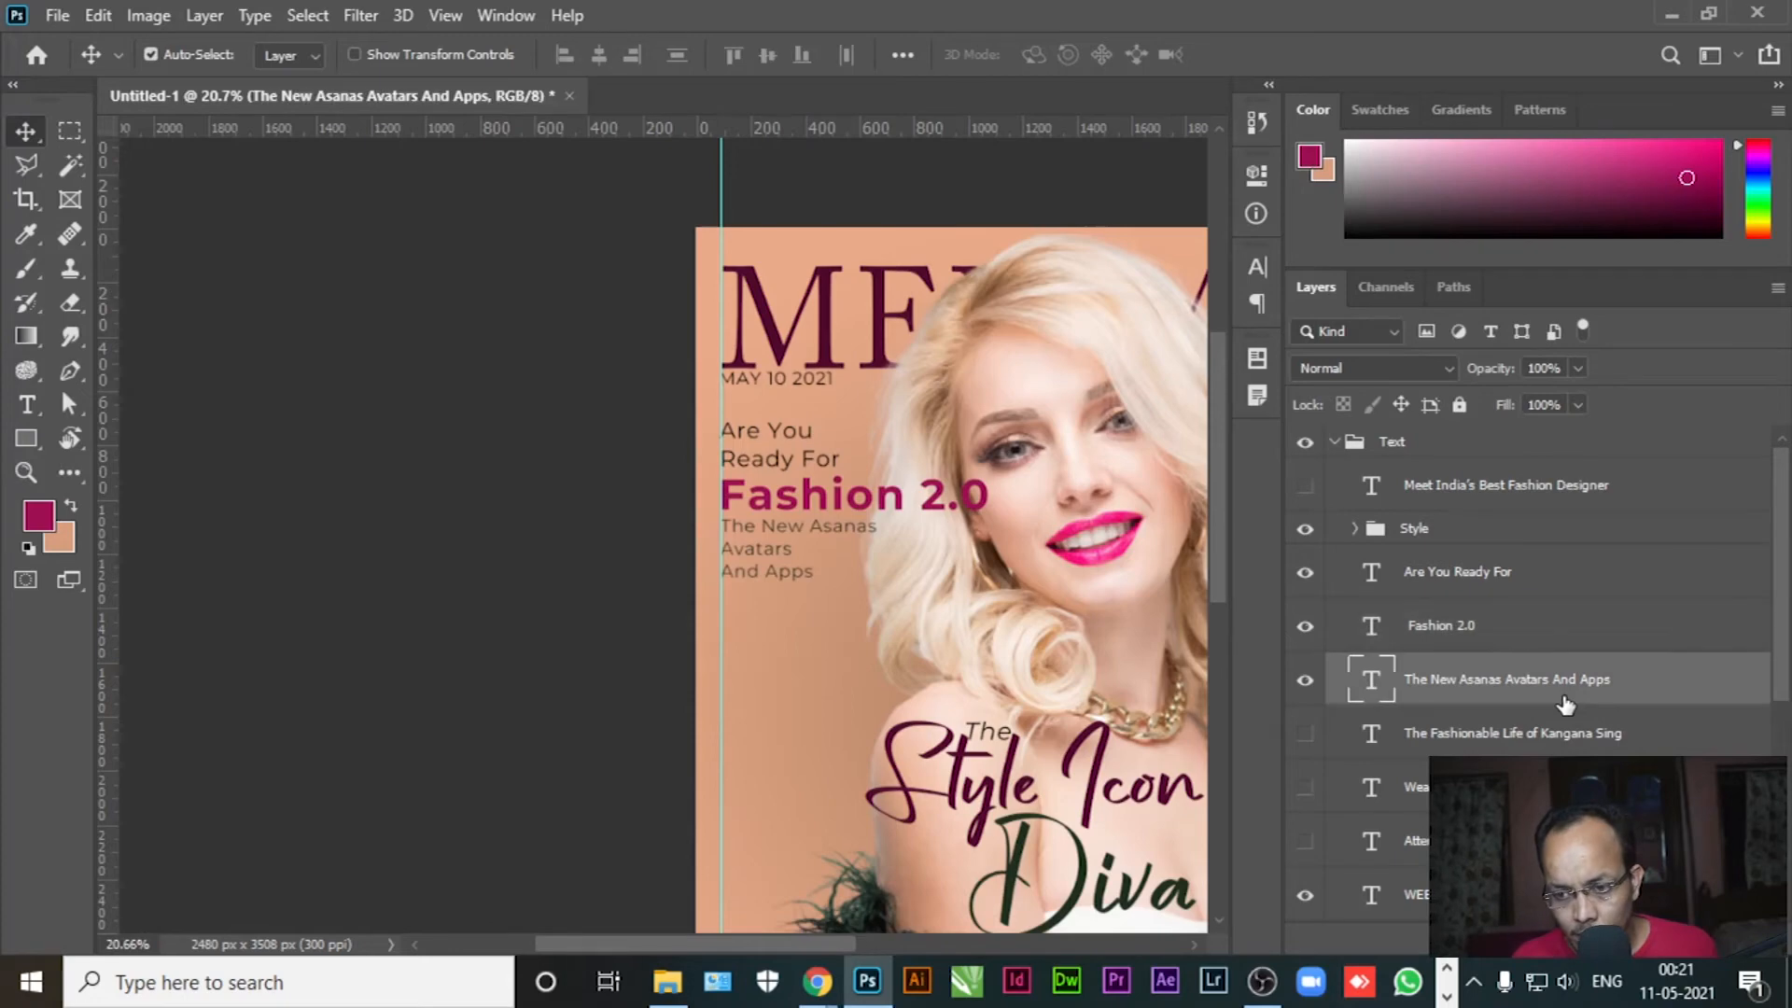
pyautogui.hotkey('shift', 'Down')
pyautogui.hotkey('shift', 'Down')
pyautogui.hotkey('shift', 'Down')
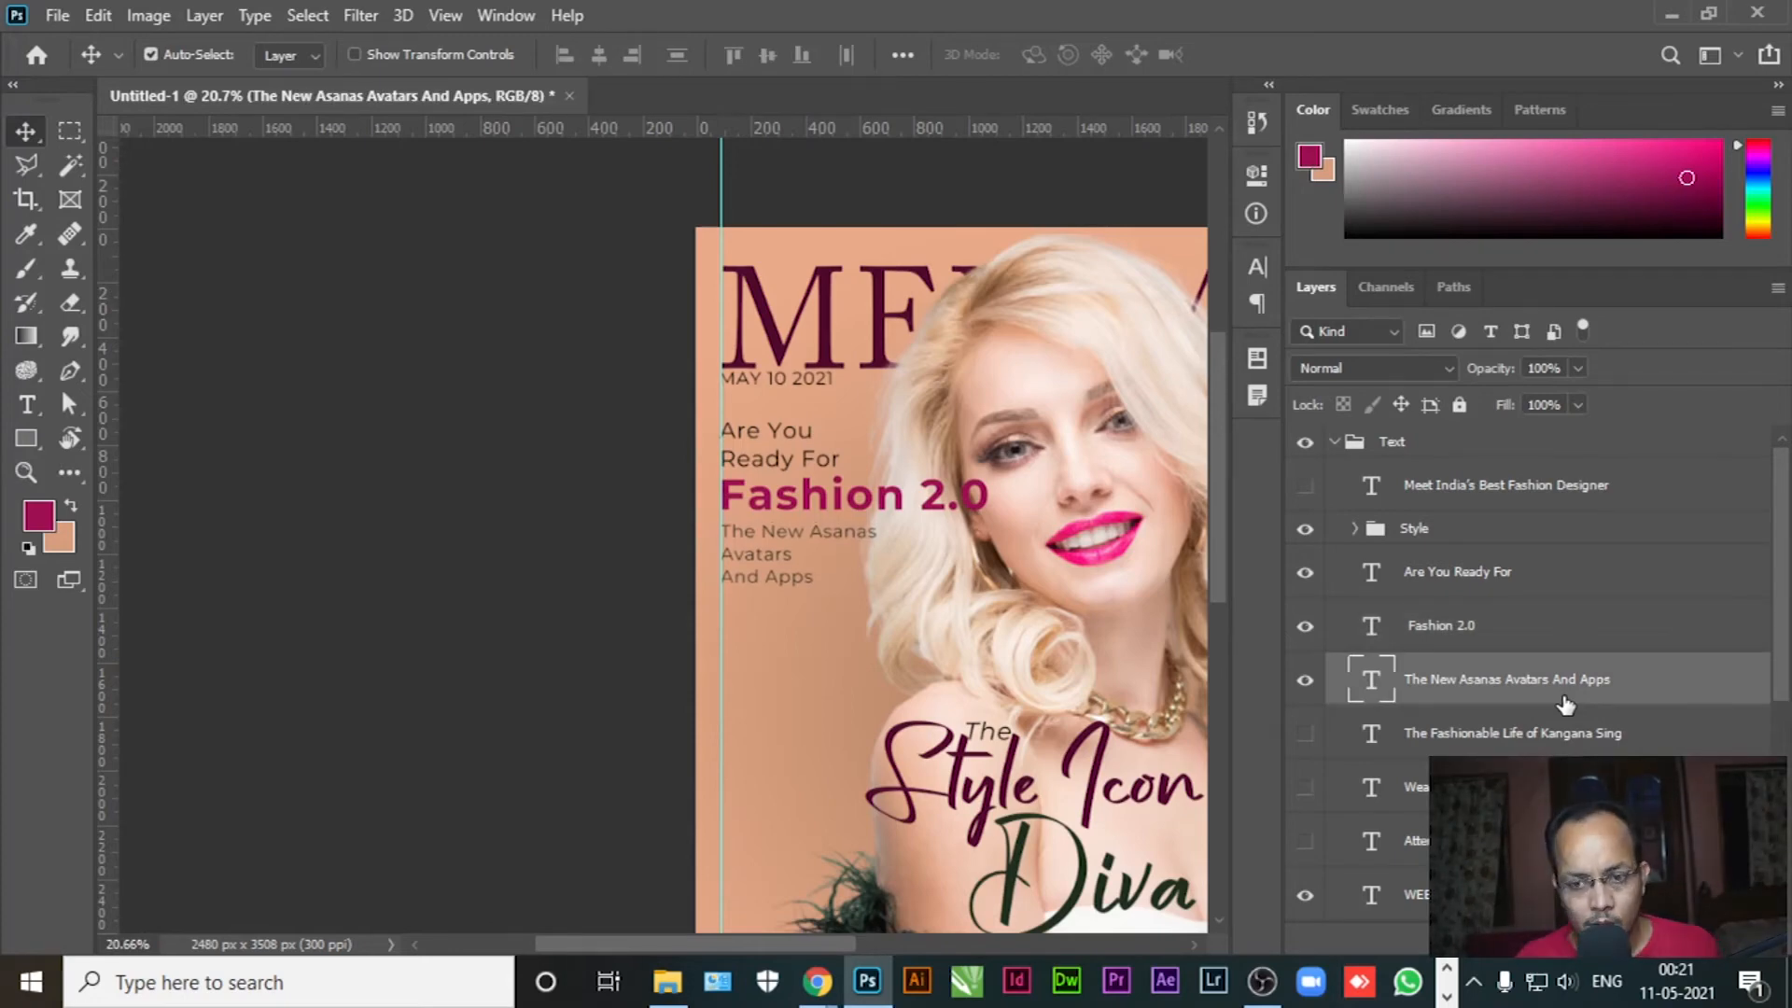
# Align the three text layers' left edges and group them as Fashion
pyautogui.keyDown('ctrl'); pyautogui.click(1509, 626); pyautogui.keyUp('ctrl')
pyautogui.keyDown('ctrl'); pyautogui.click(1512, 573); pyautogui.keyUp('ctrl')
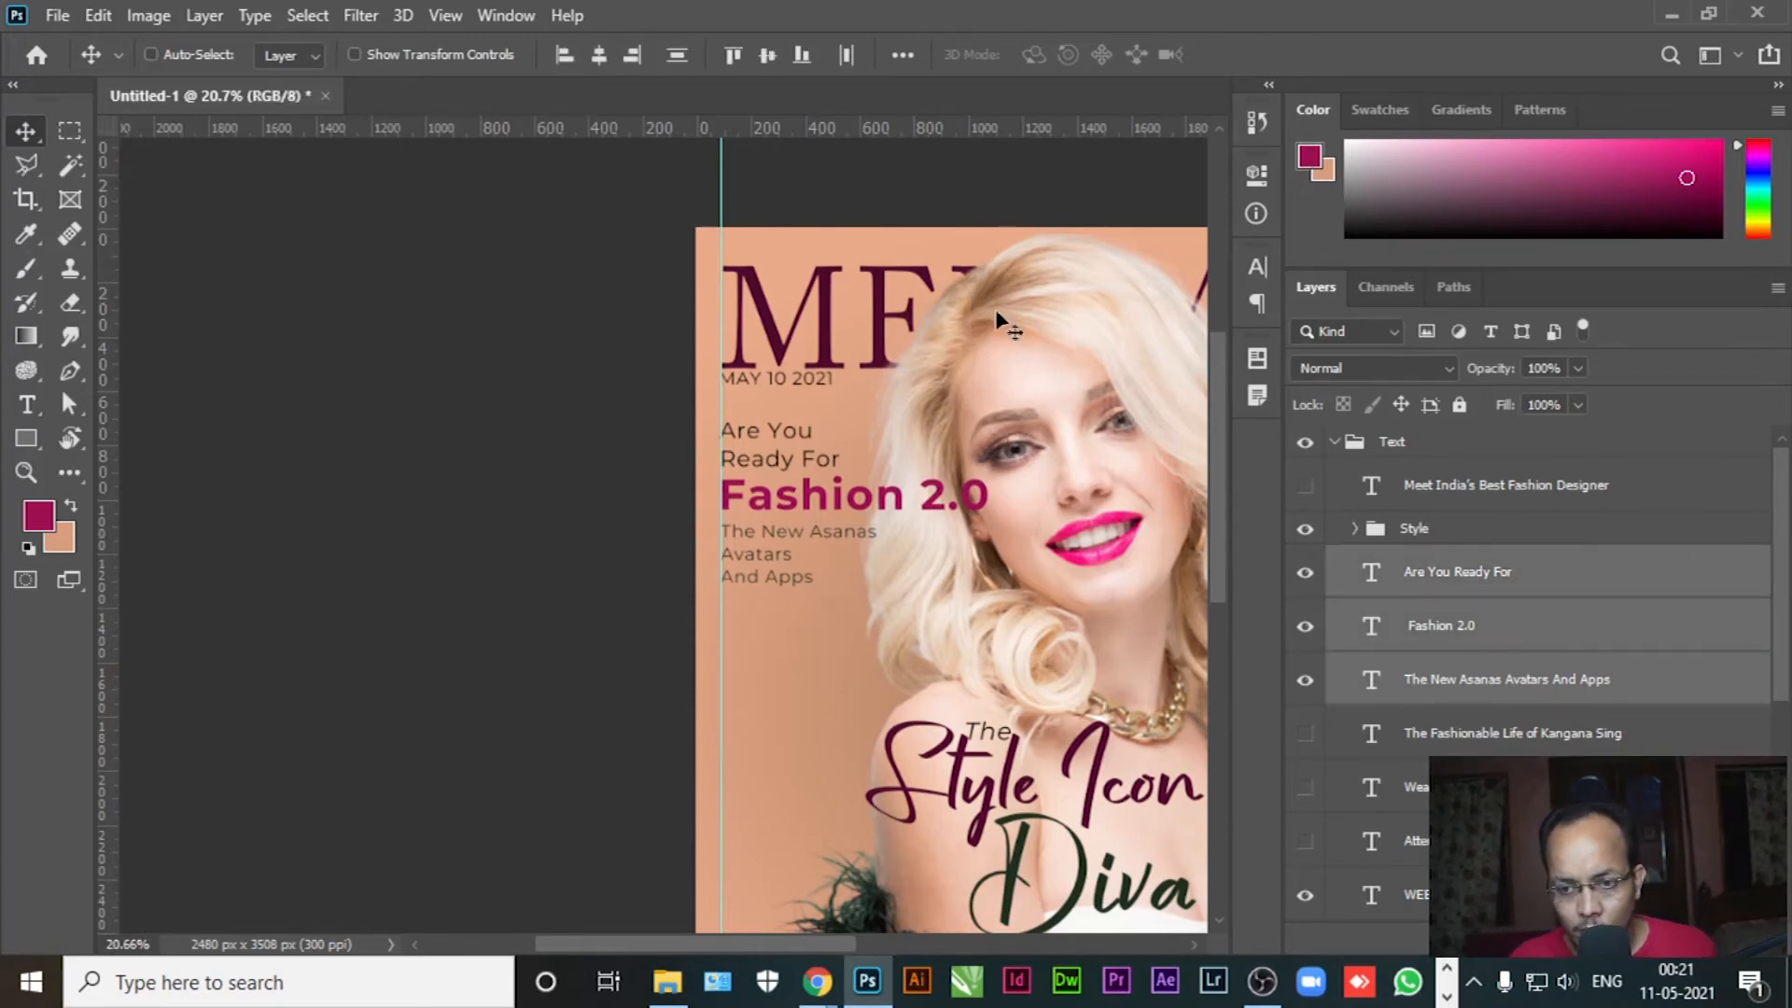
pyautogui.click(564, 54)
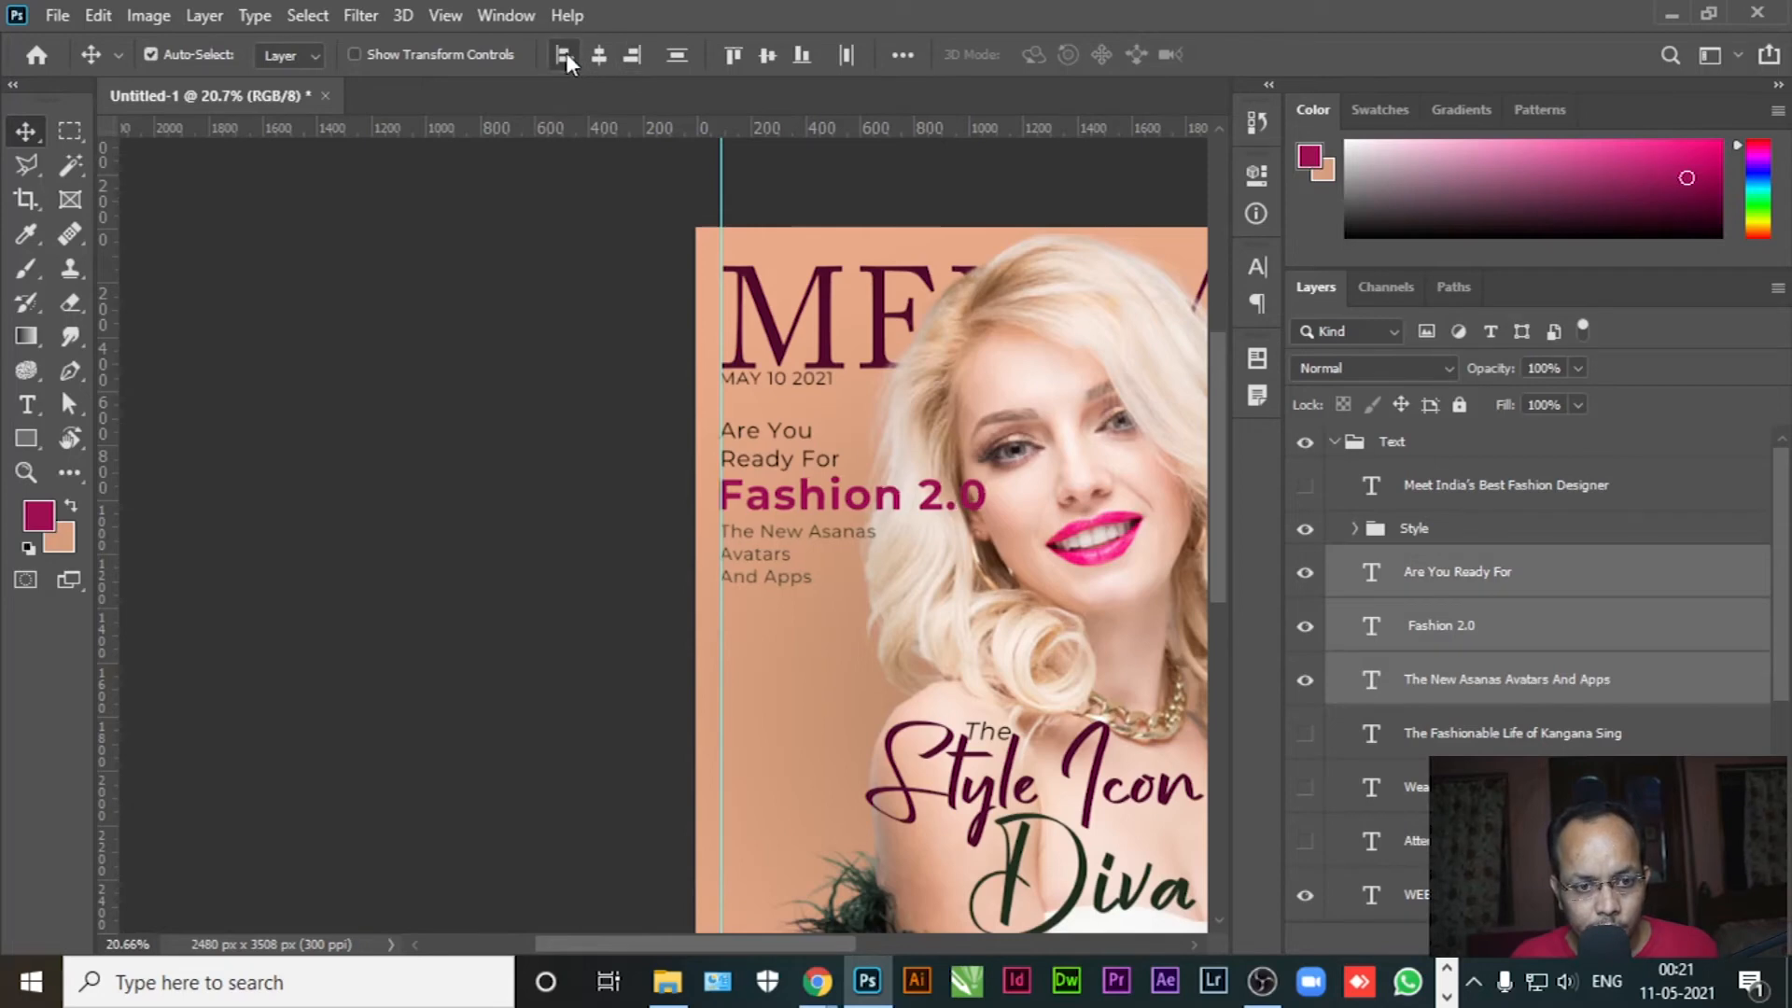
pyautogui.hotkey('ctrl', 'g')
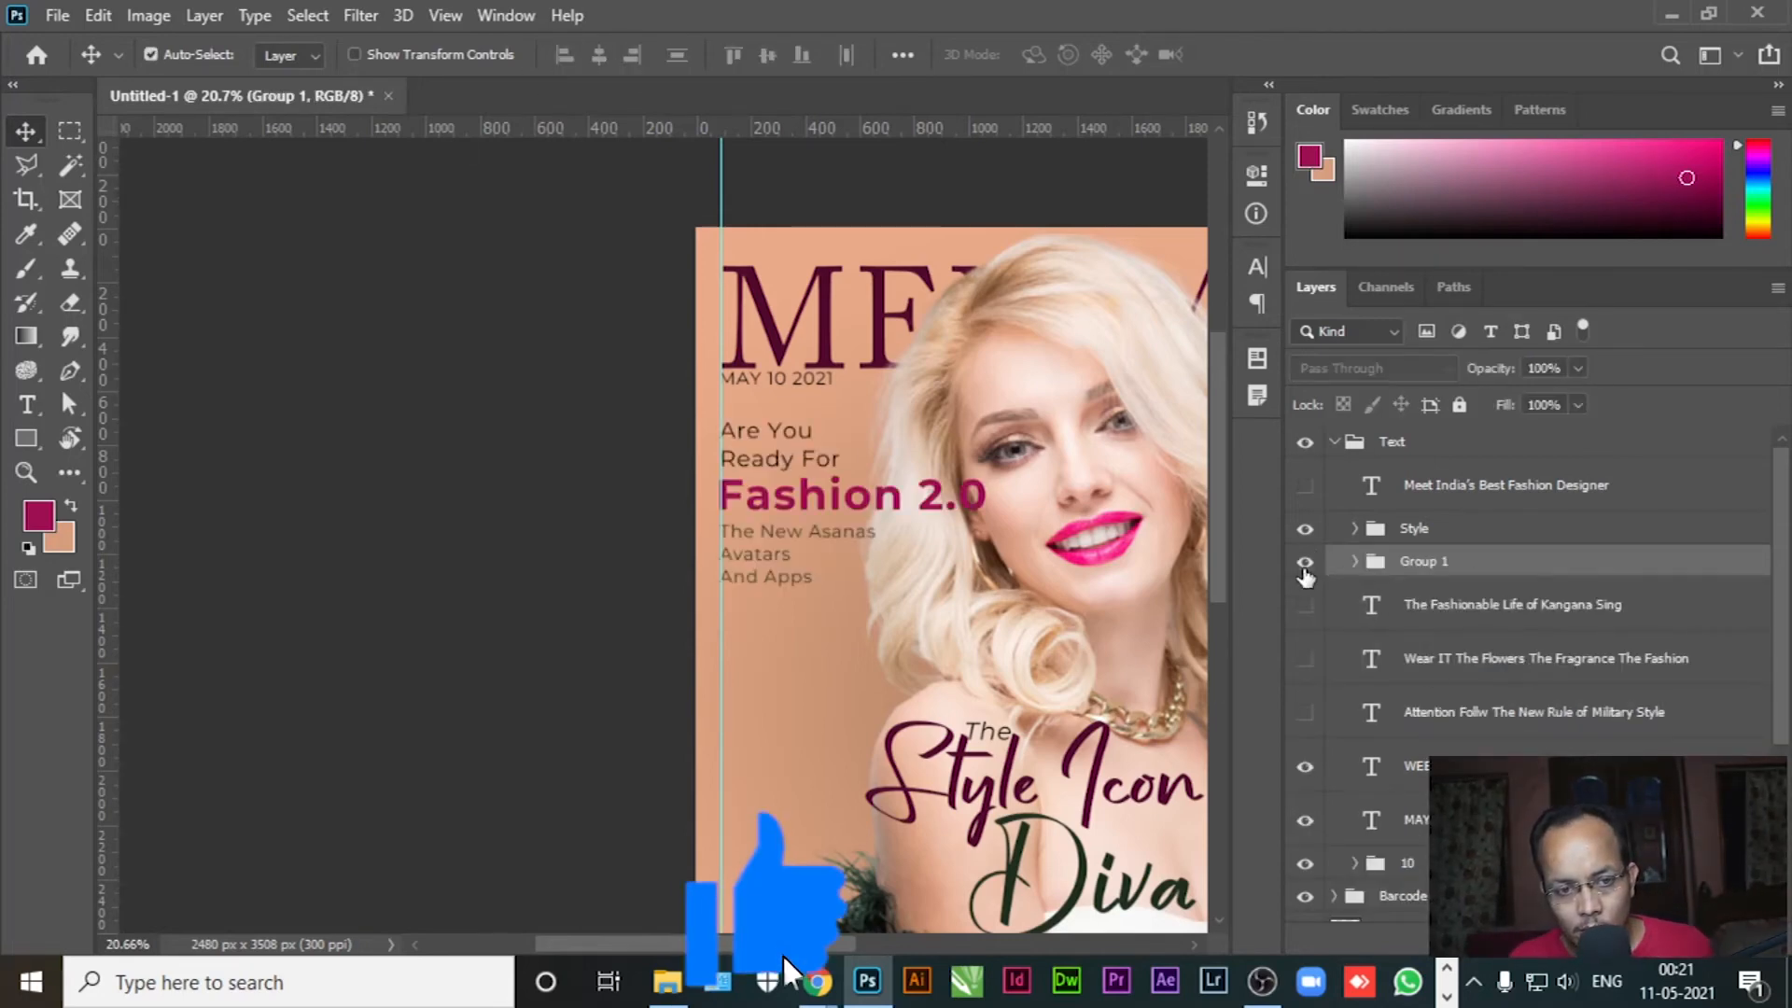
pyautogui.doubleClick(1417, 562)
pyautogui.write('Fashion')
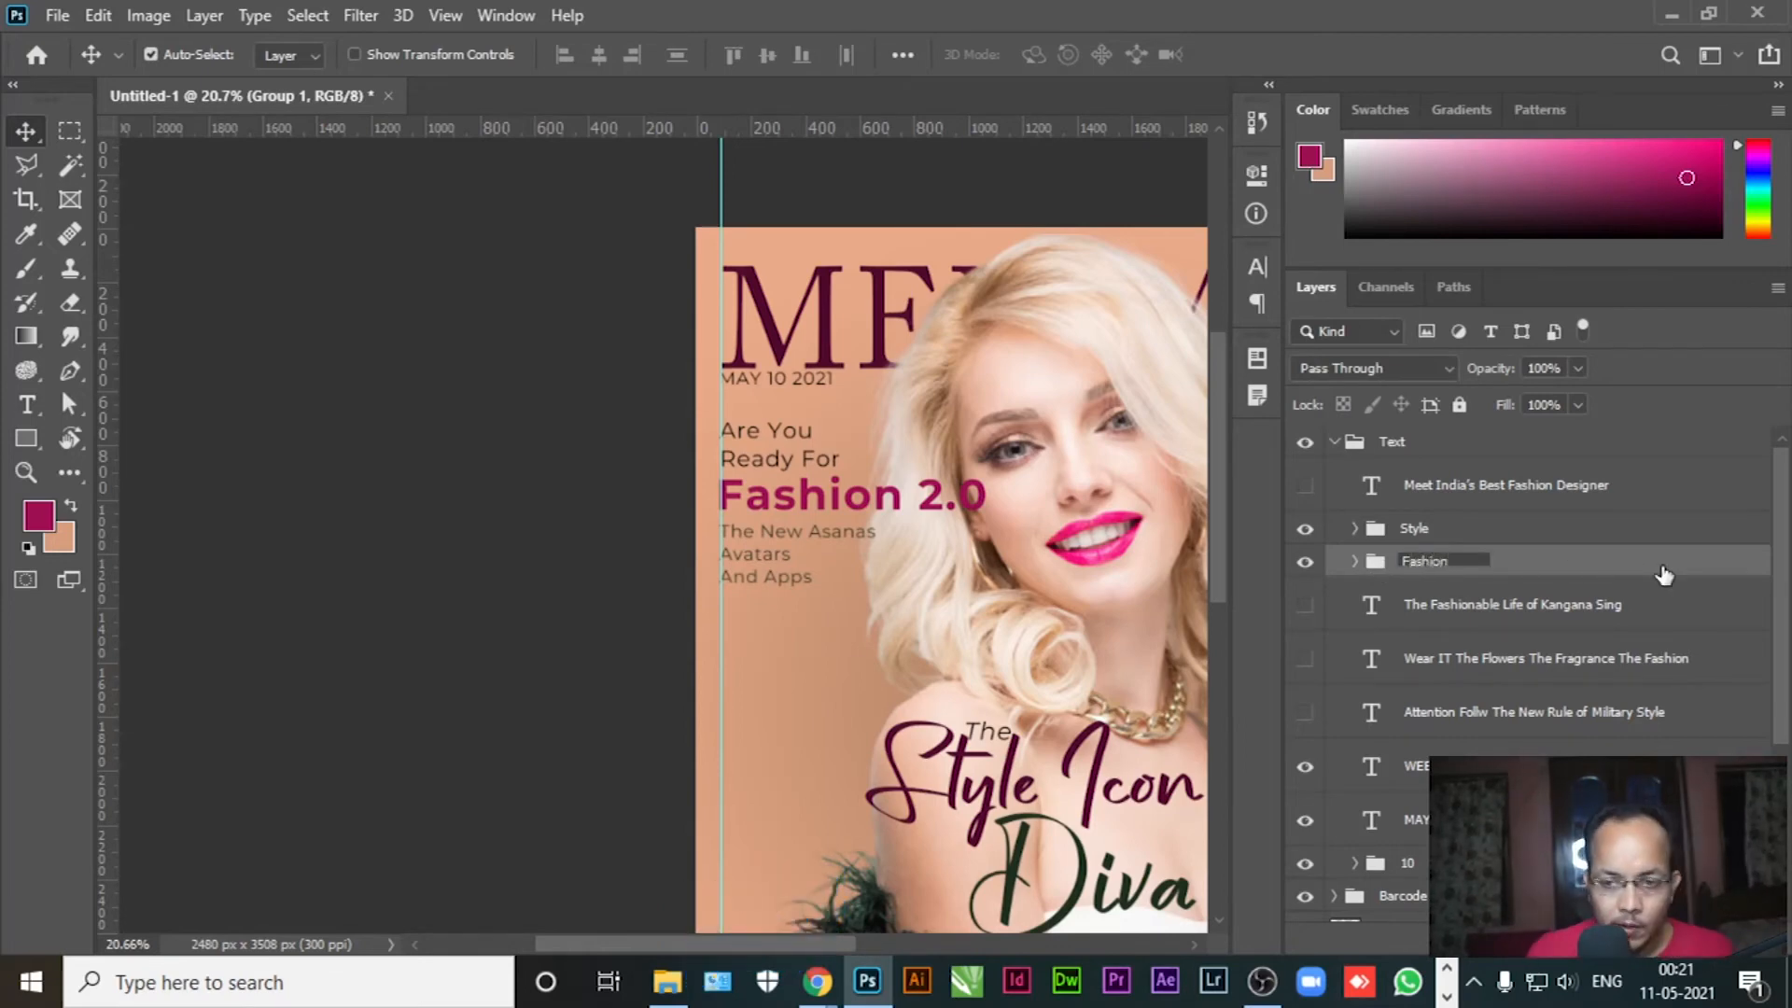
pyautogui.press('Return')
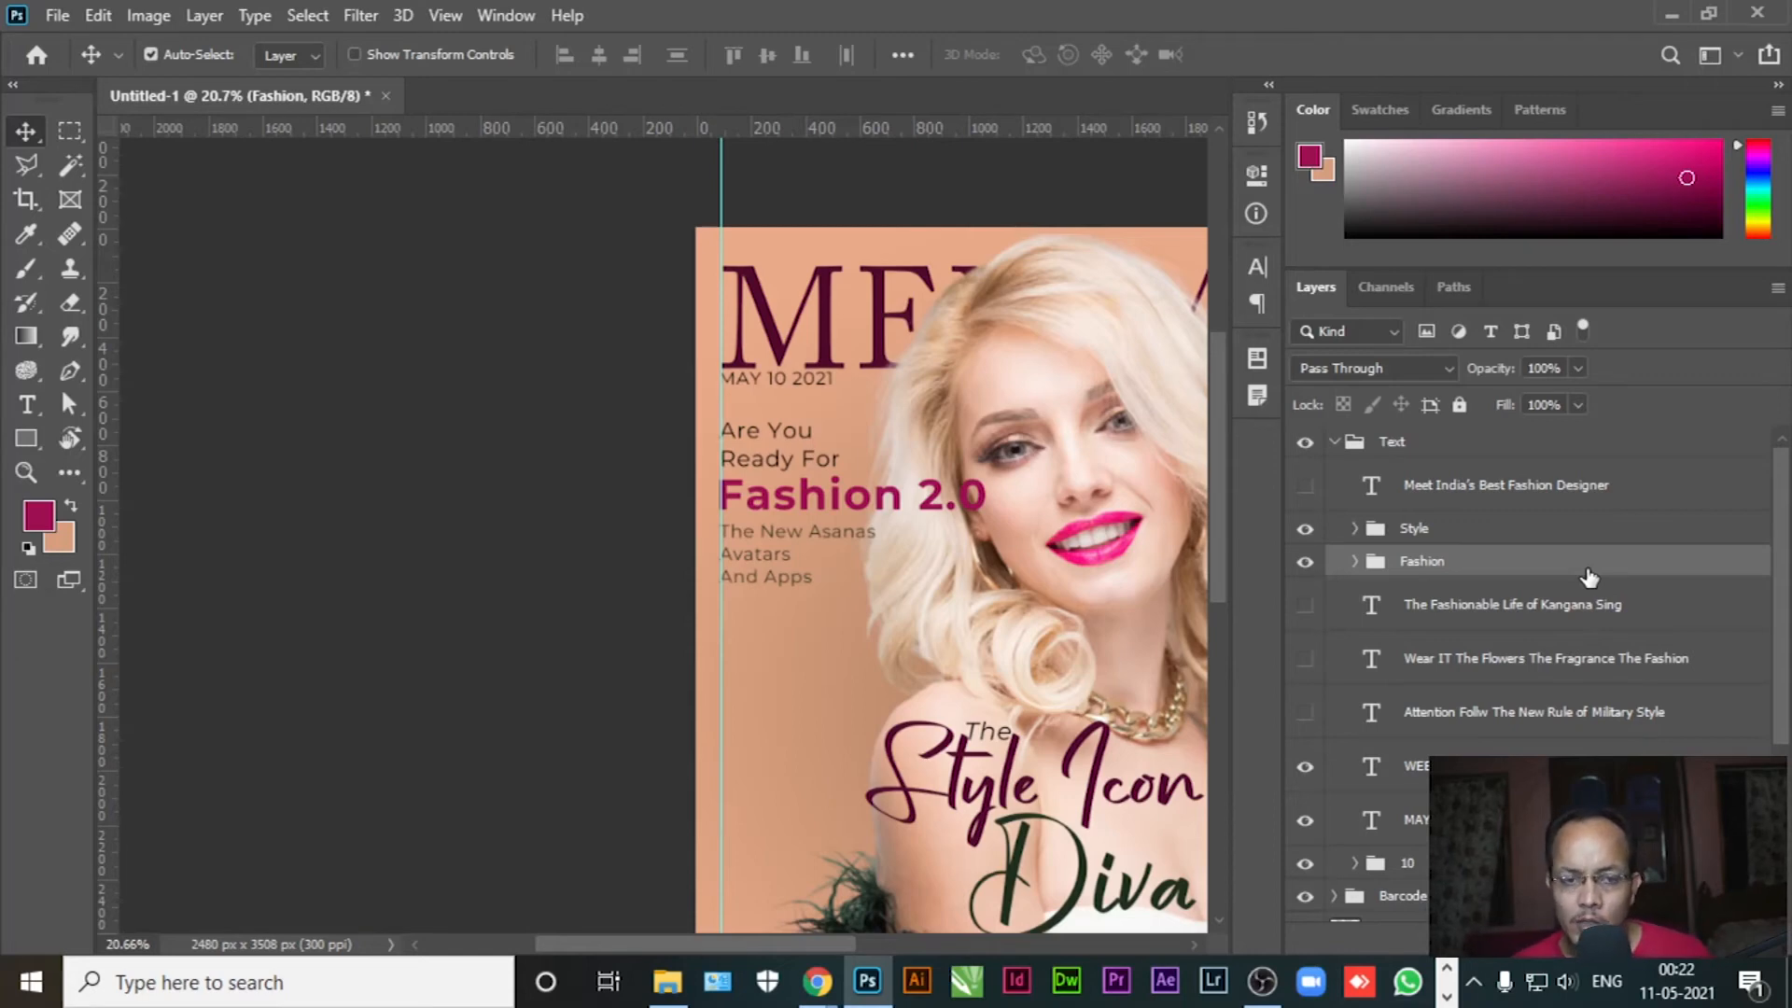
pyautogui.hotkey('ctrl', '0')
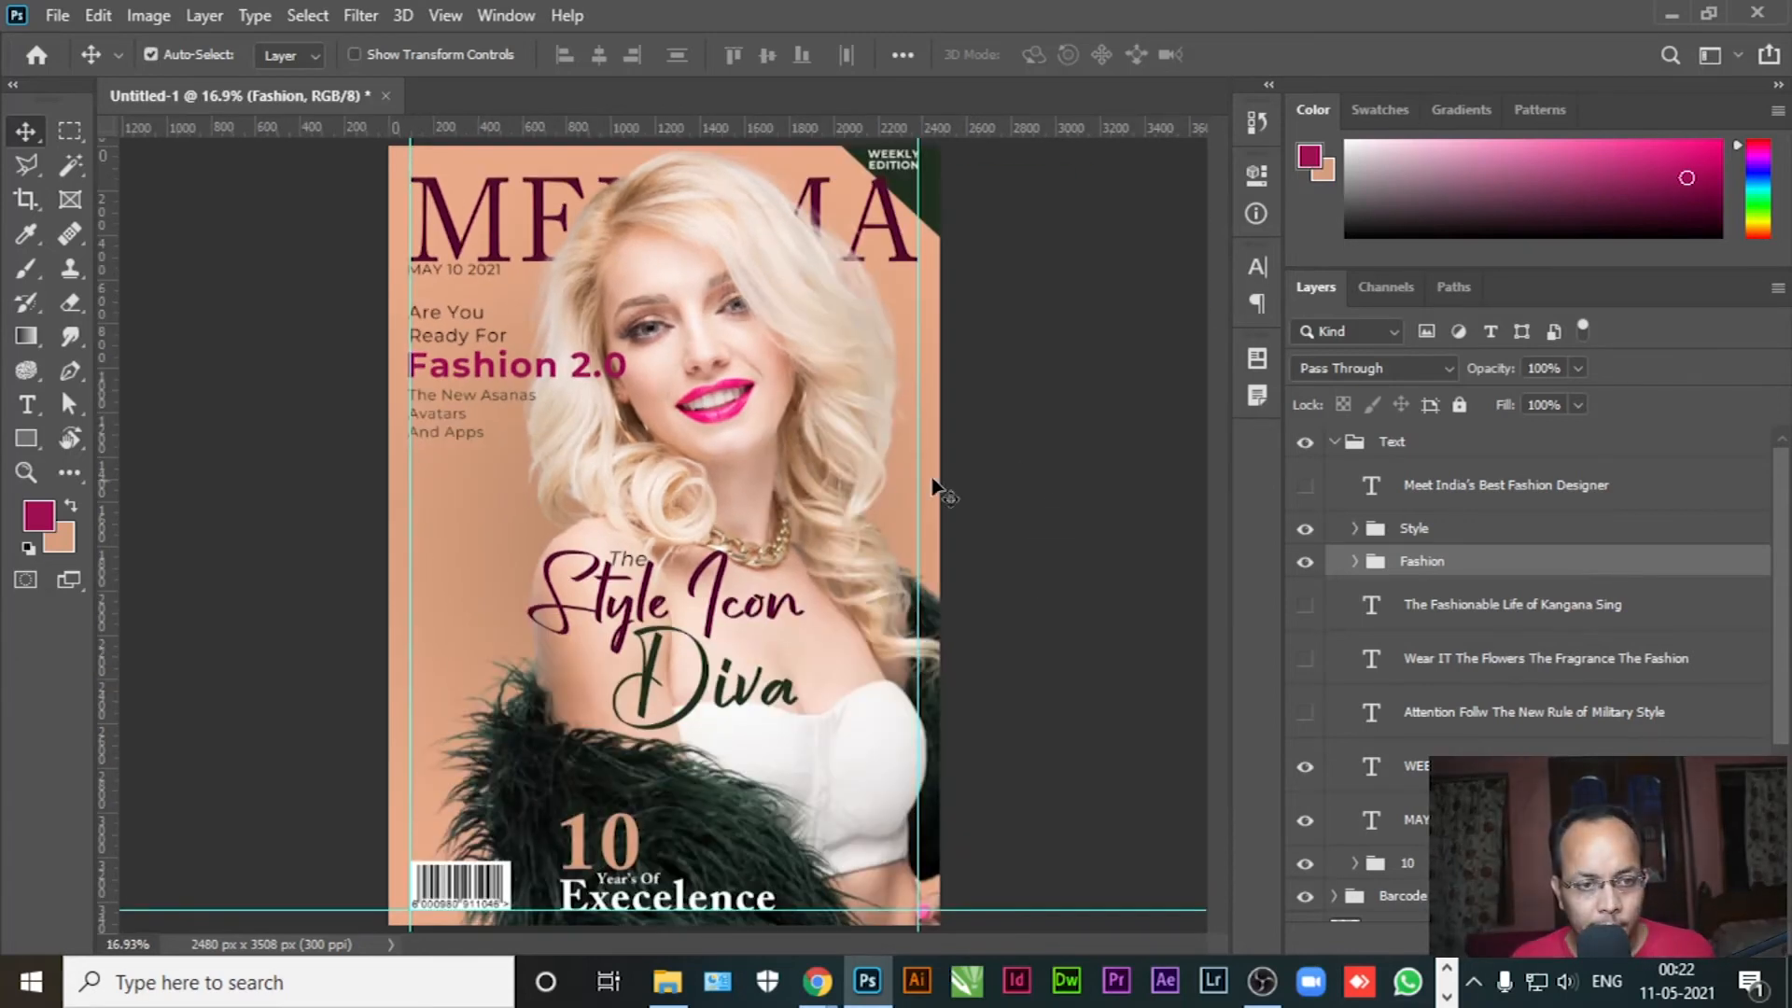
# Show the designer text beneath Diva and cut it down to Meet India's Best
pyautogui.click(1036, 467)
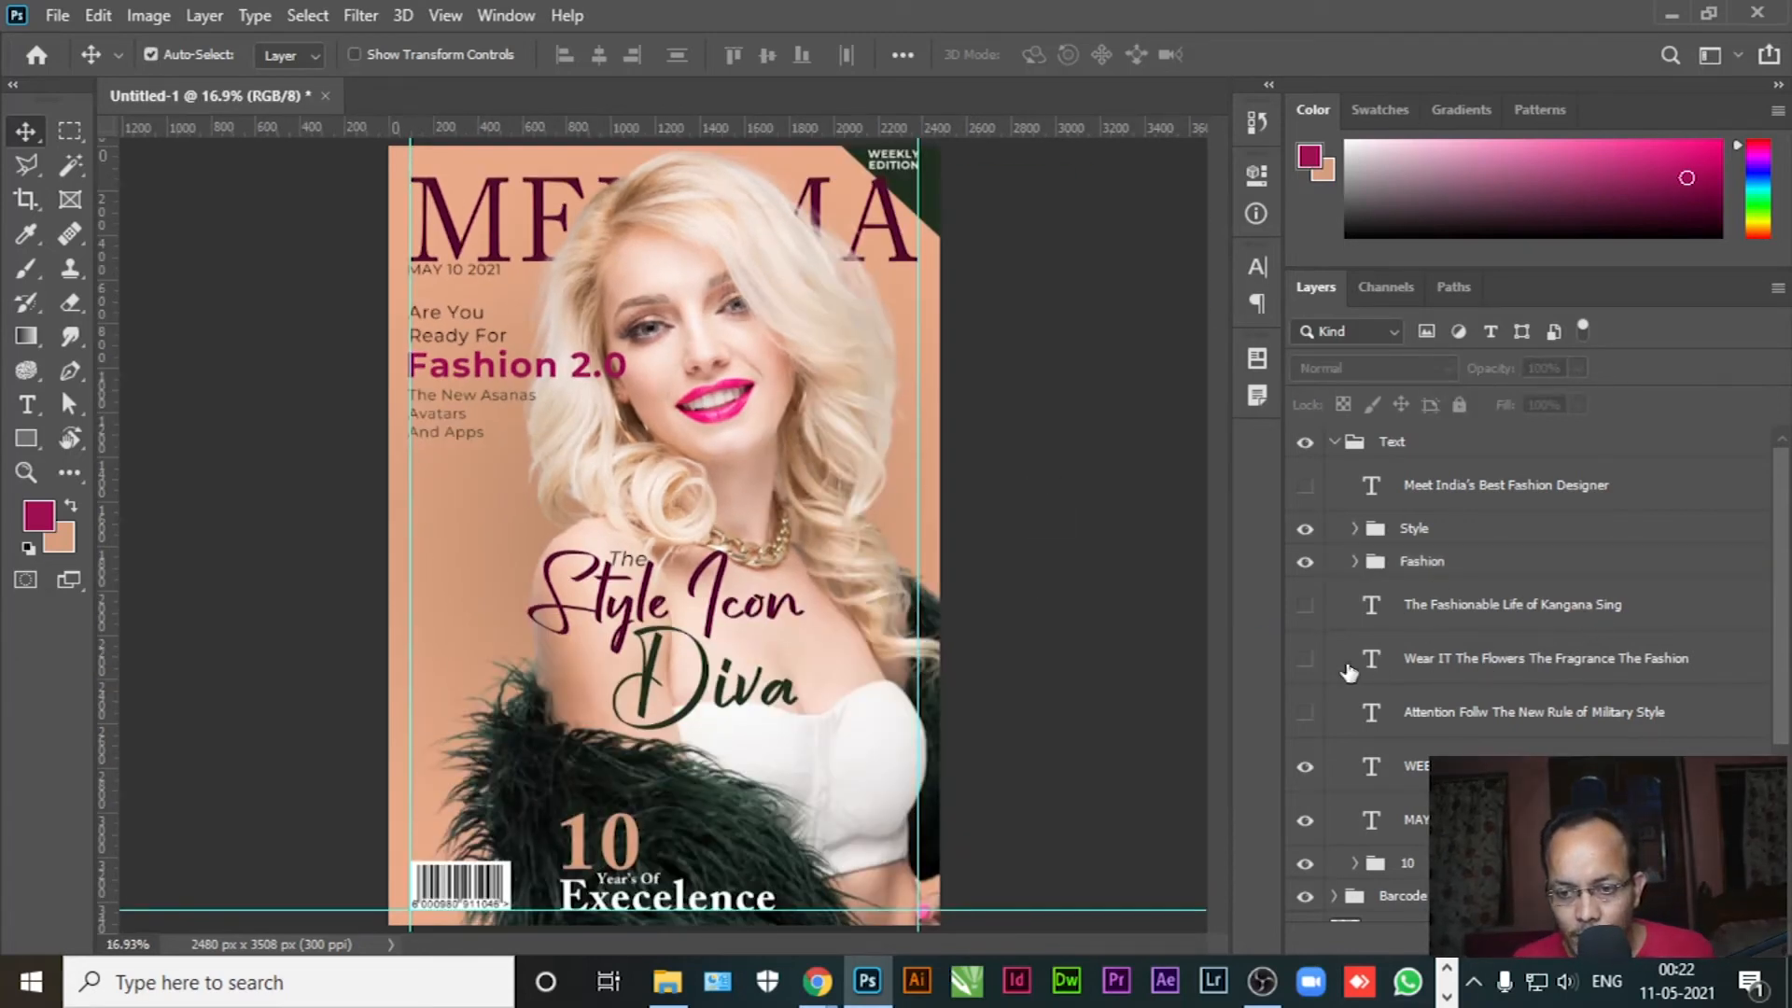
pyautogui.click(1305, 486)
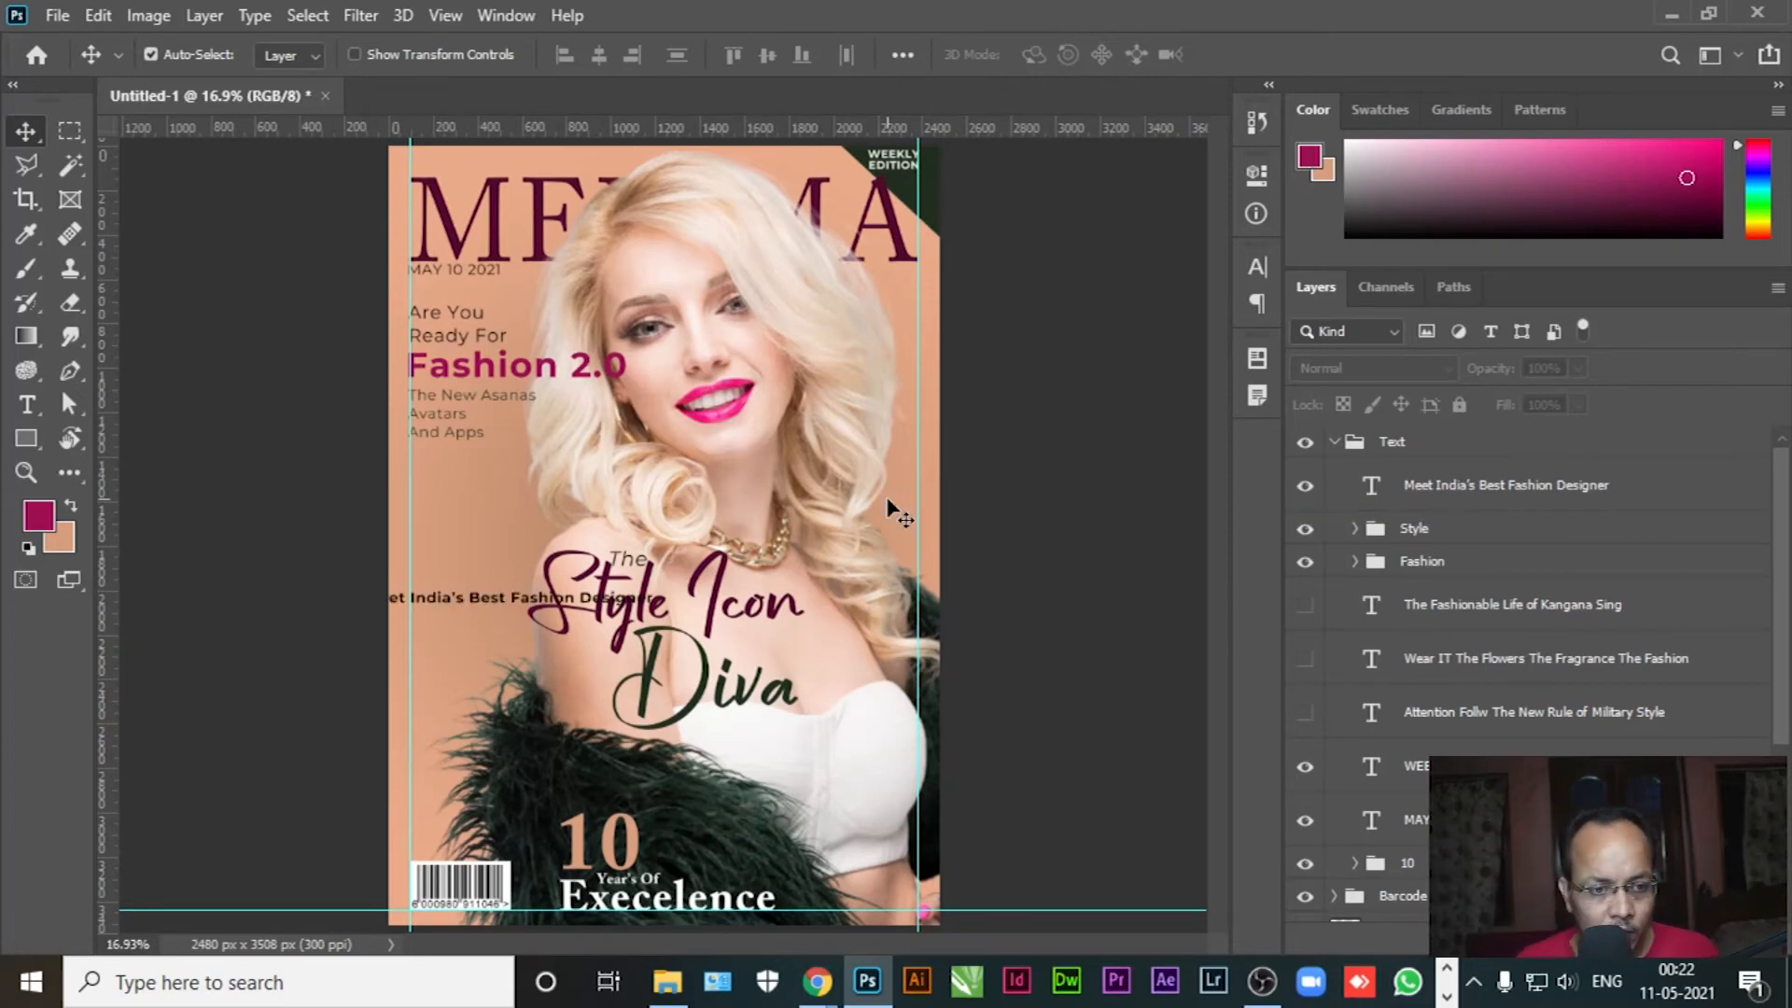
pyautogui.moveTo(456, 614); pyautogui.dragTo(780, 730)
pyautogui.moveTo(780, 728); pyautogui.dragTo(779, 727)
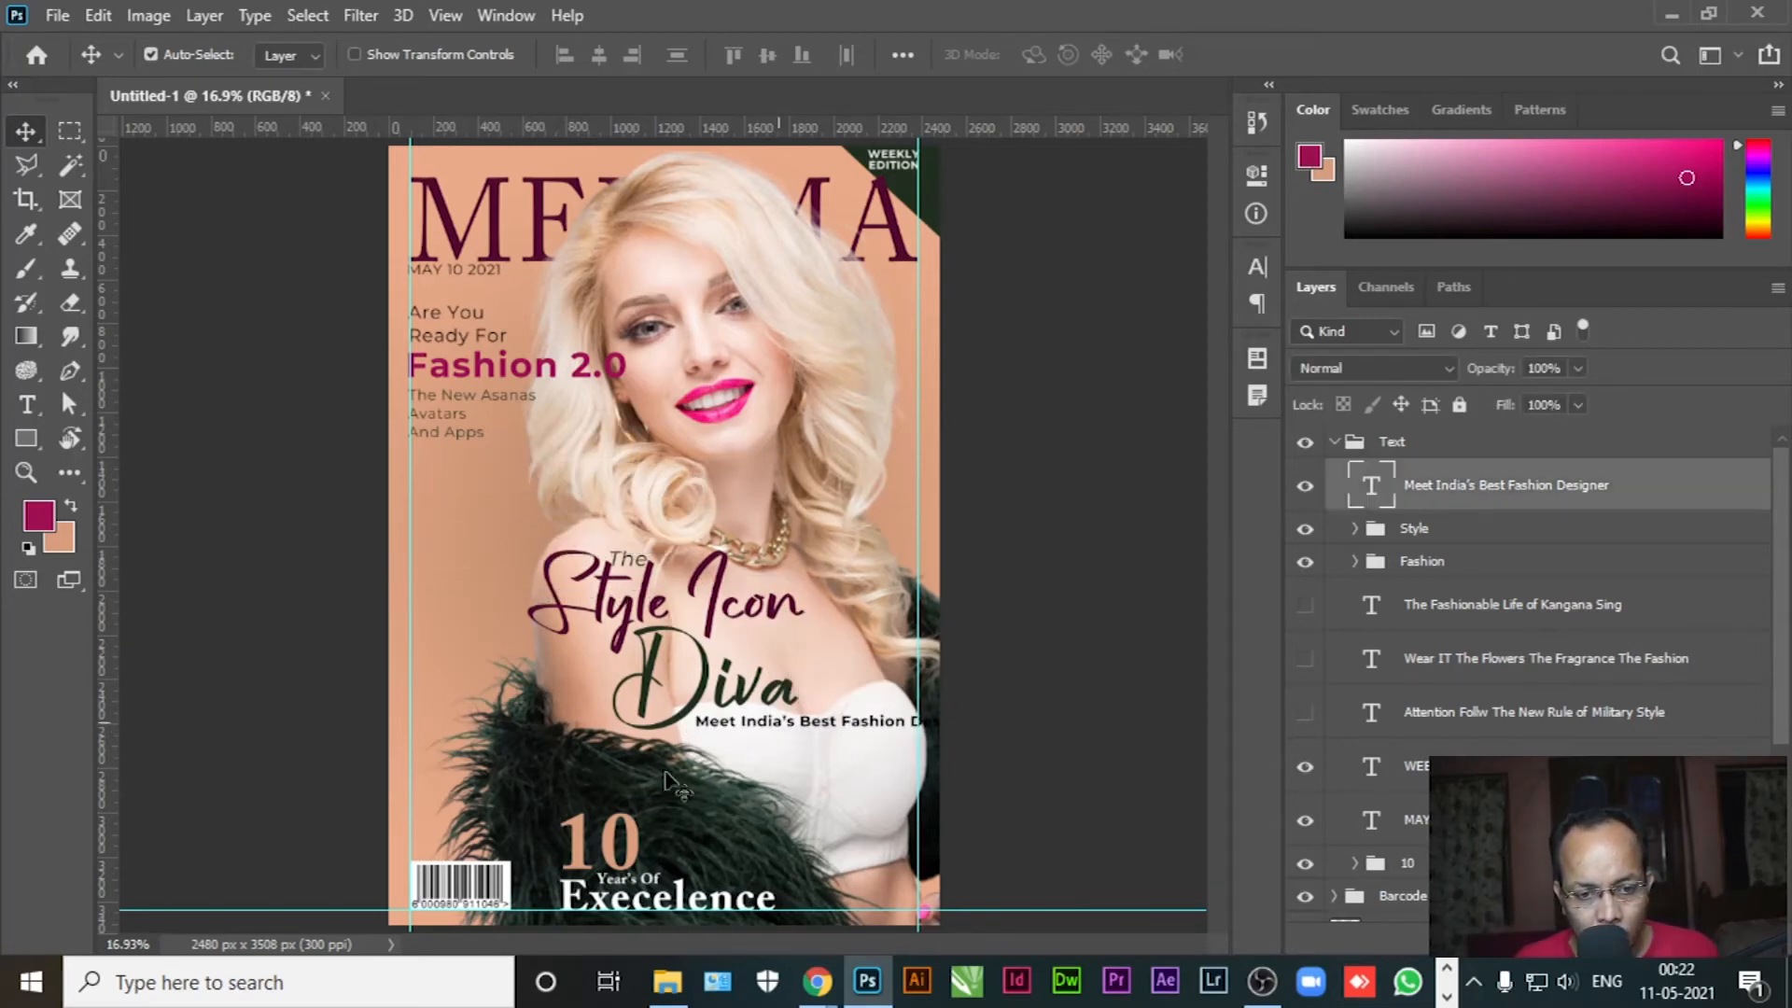
pyautogui.click(26, 404)
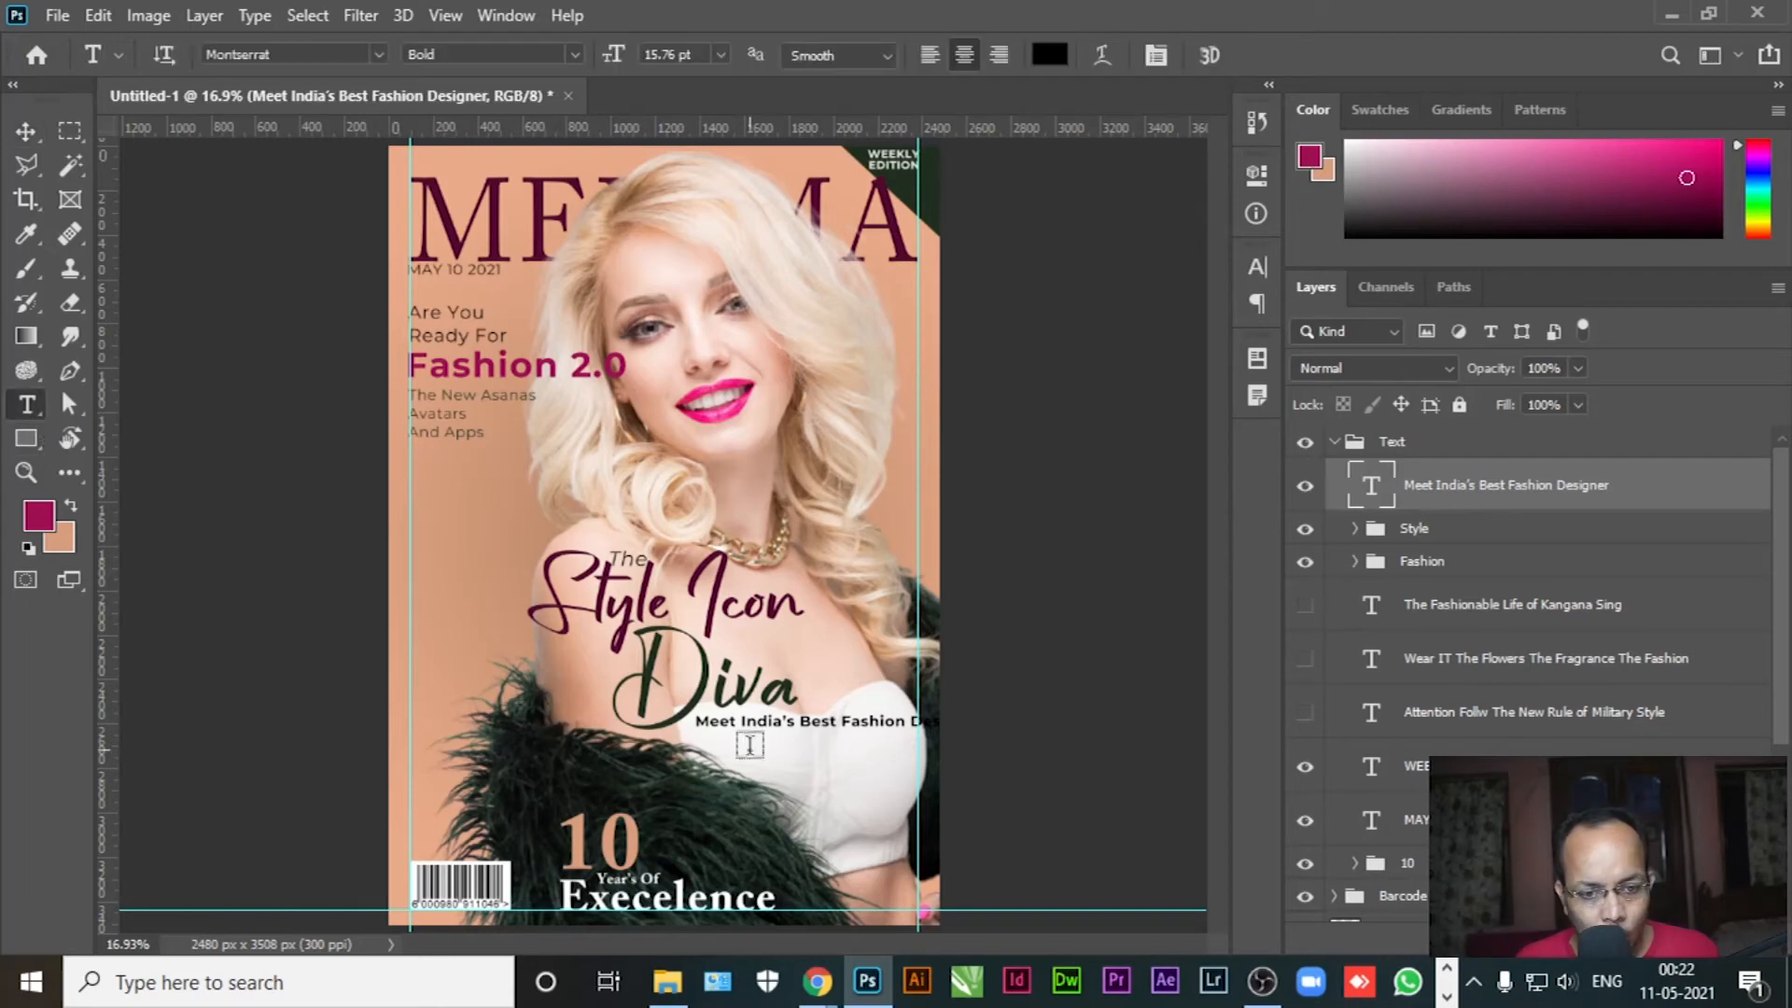
pyautogui.moveTo(839, 721); pyautogui.dragTo(1104, 721)
pyautogui.hotkey('ctrl', 'c')
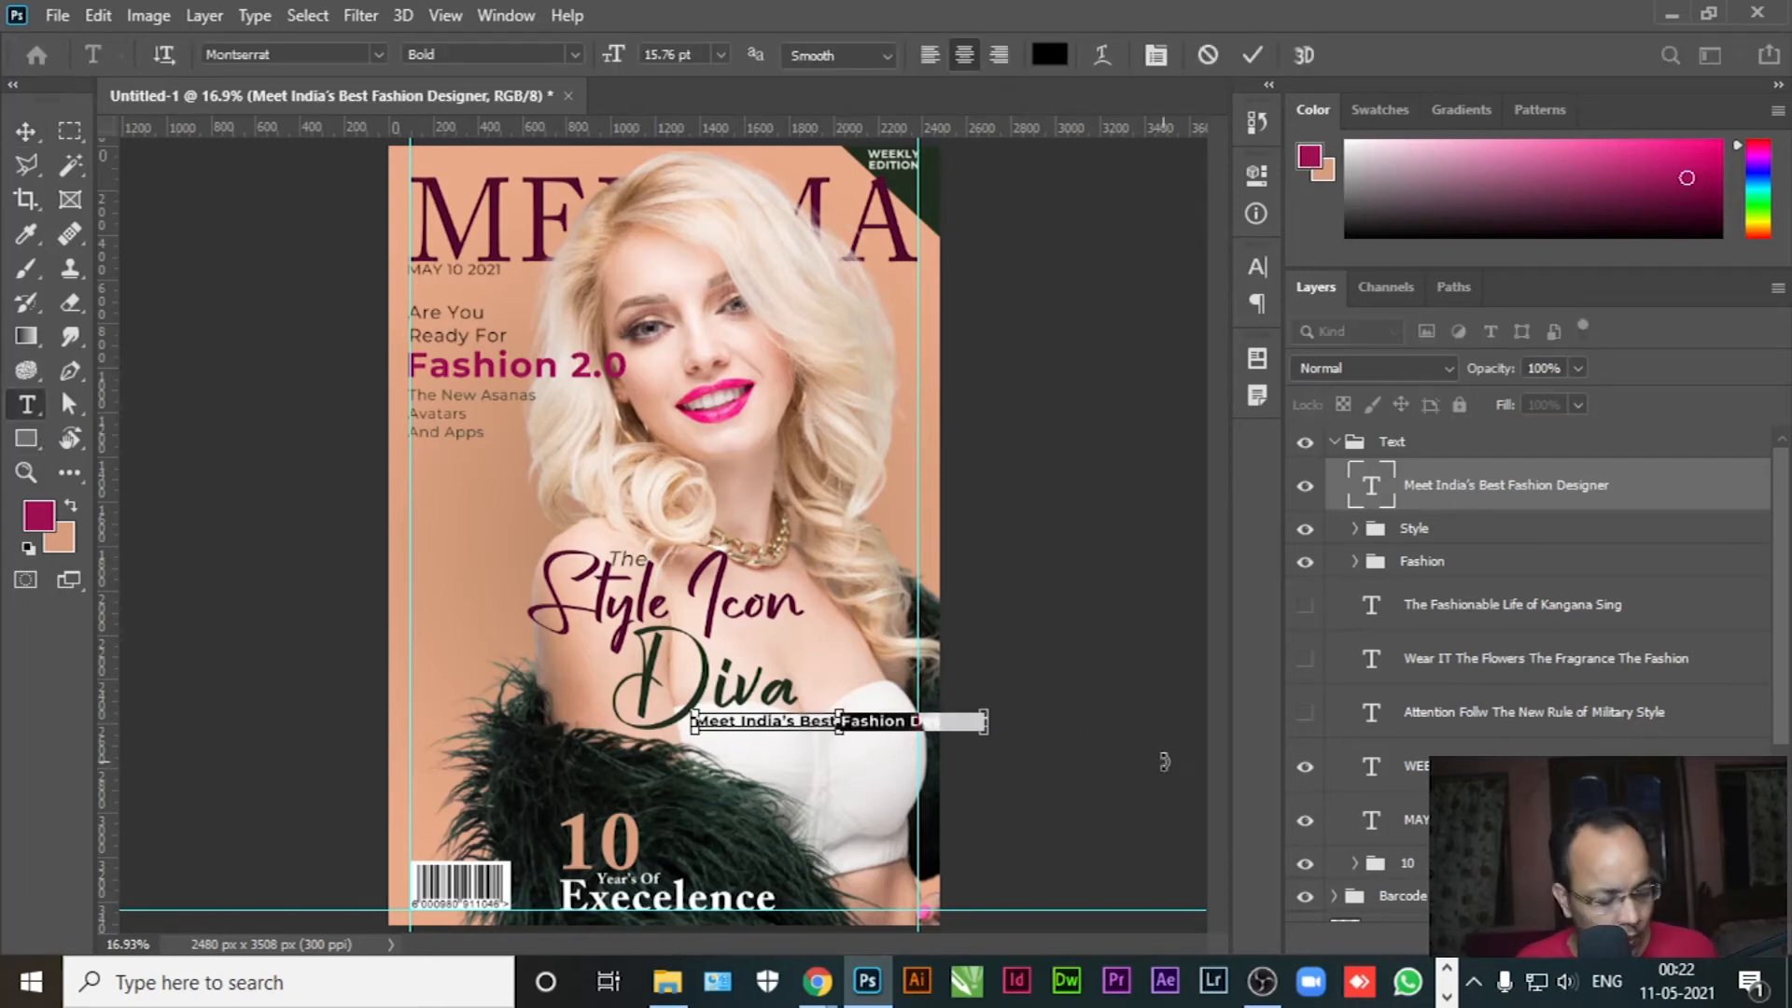
pyautogui.press('BackSpace')
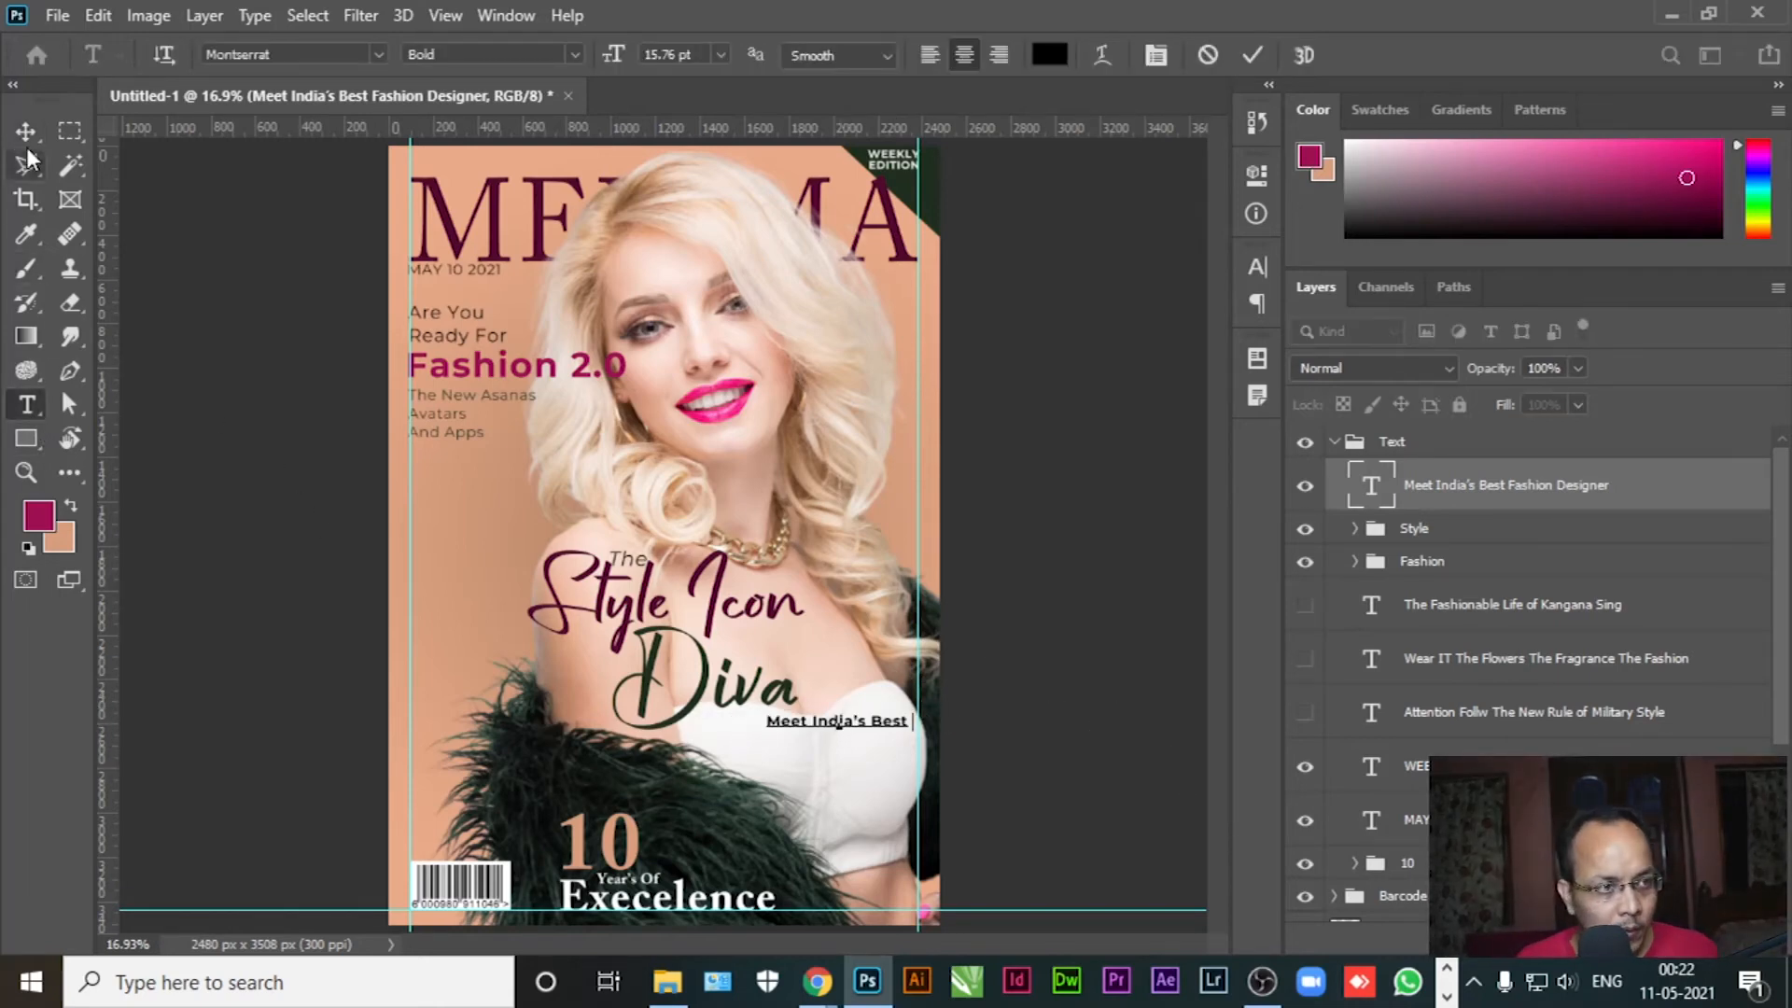
pyautogui.click(26, 131)
# Add a separate Fashion Designer text line at 23.76 pt in magenta
pyautogui.click(26, 404)
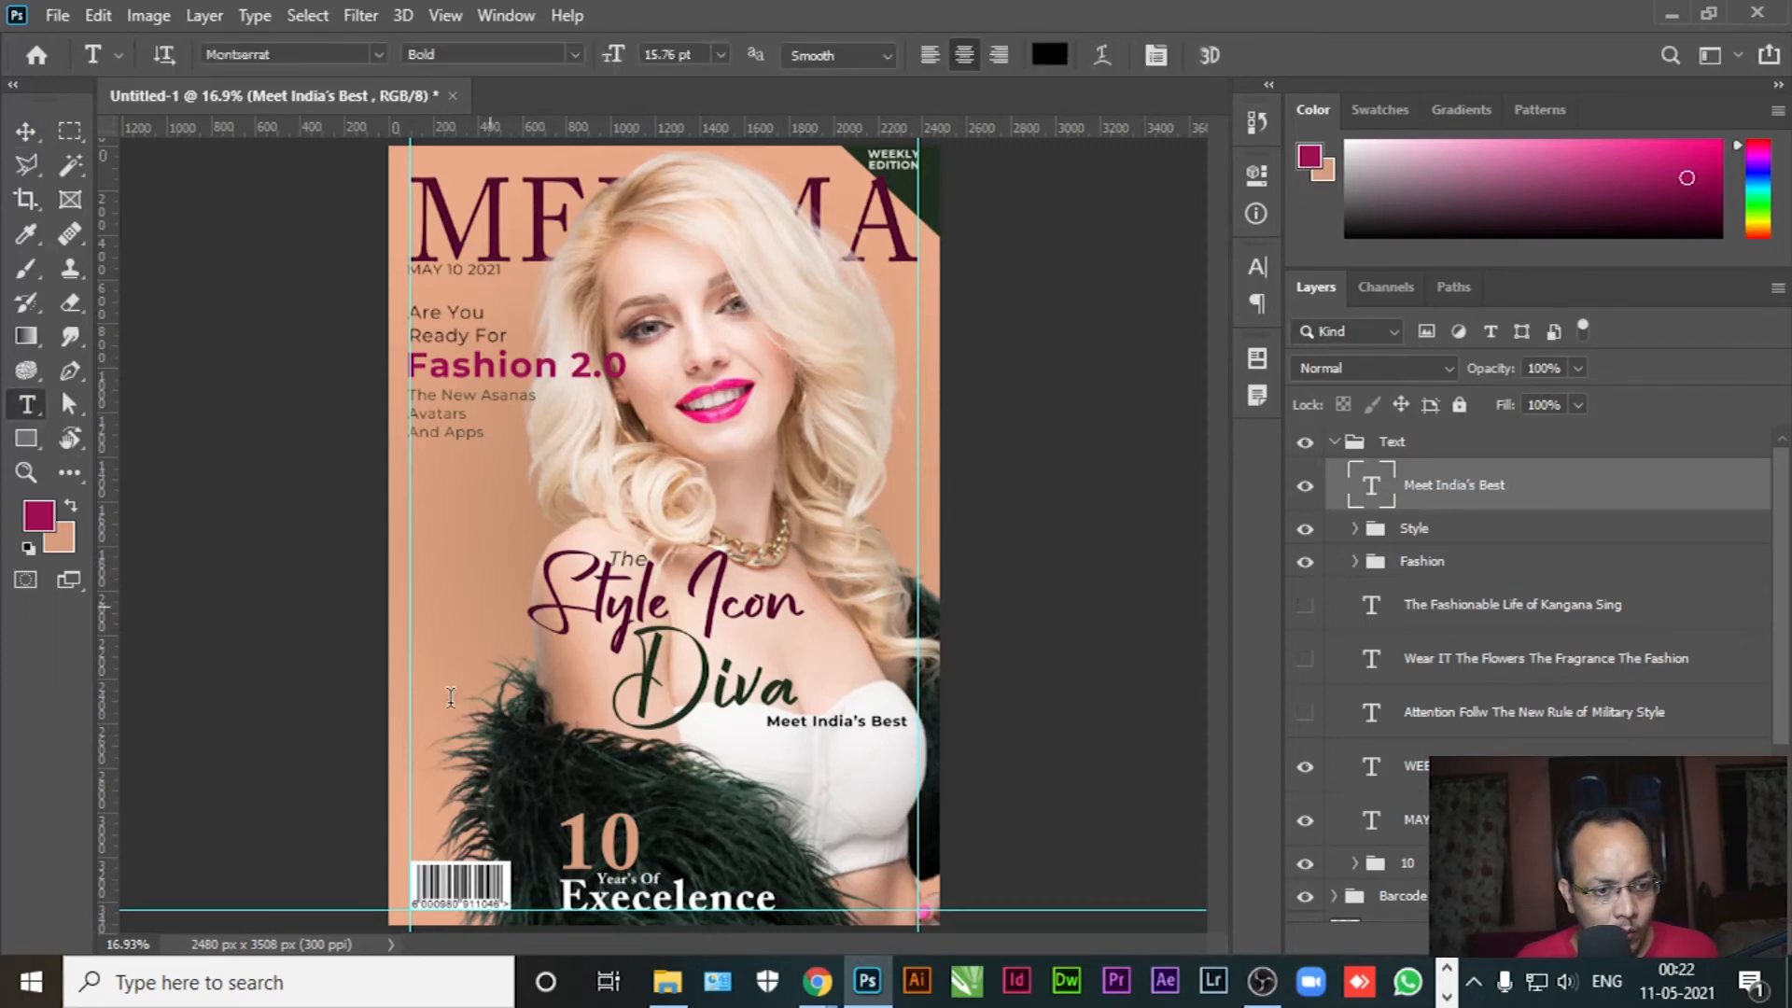
pyautogui.click(490, 608)
pyautogui.hotkey('ctrl', 'v')
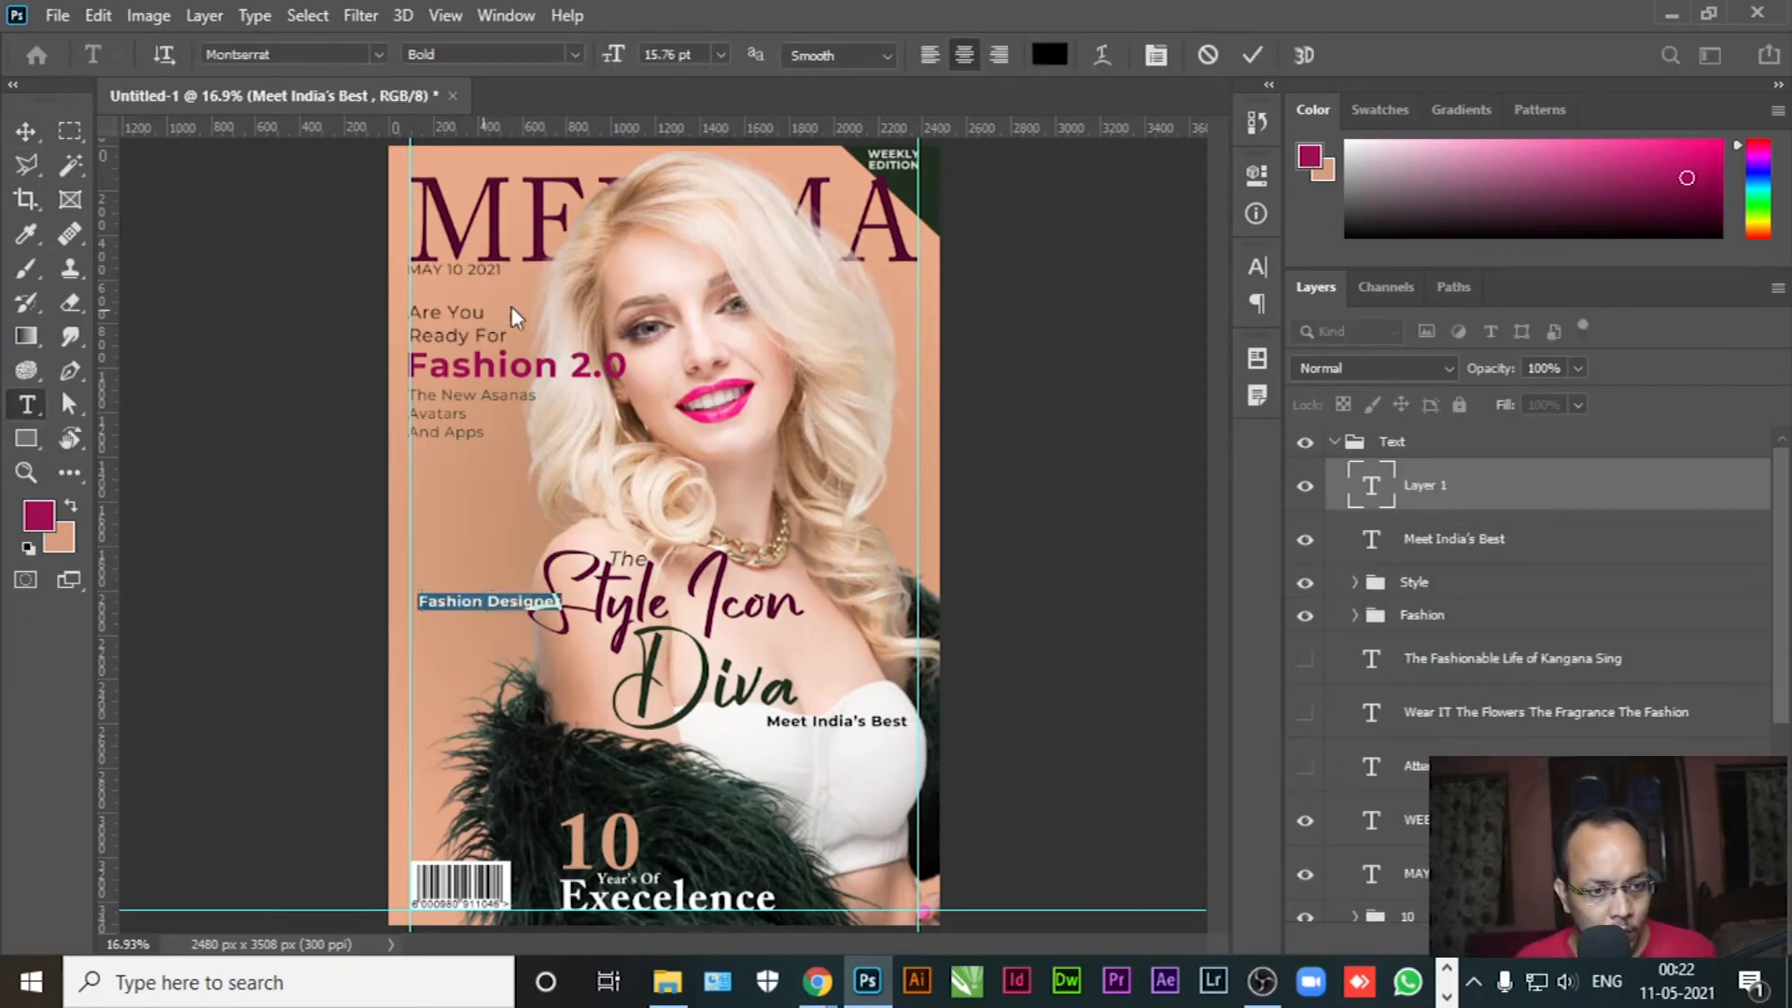
pyautogui.moveTo(611, 58); pyautogui.dragTo(623, 56)
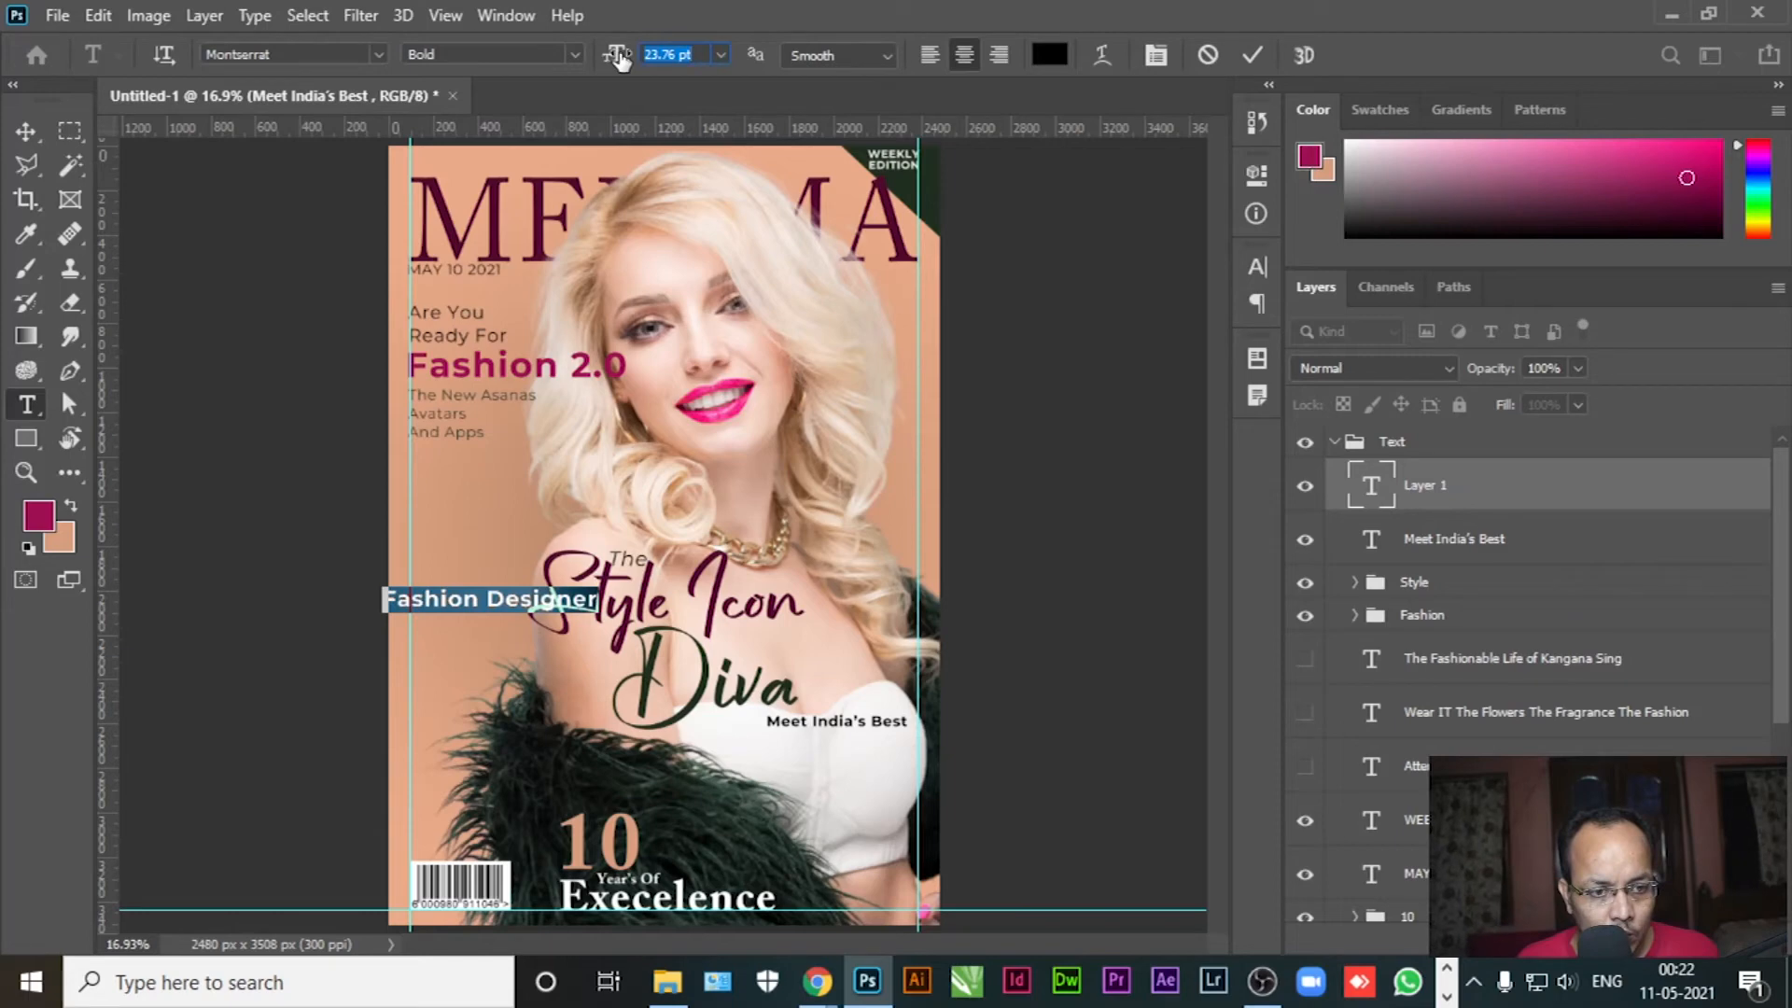
pyautogui.click(43, 524)
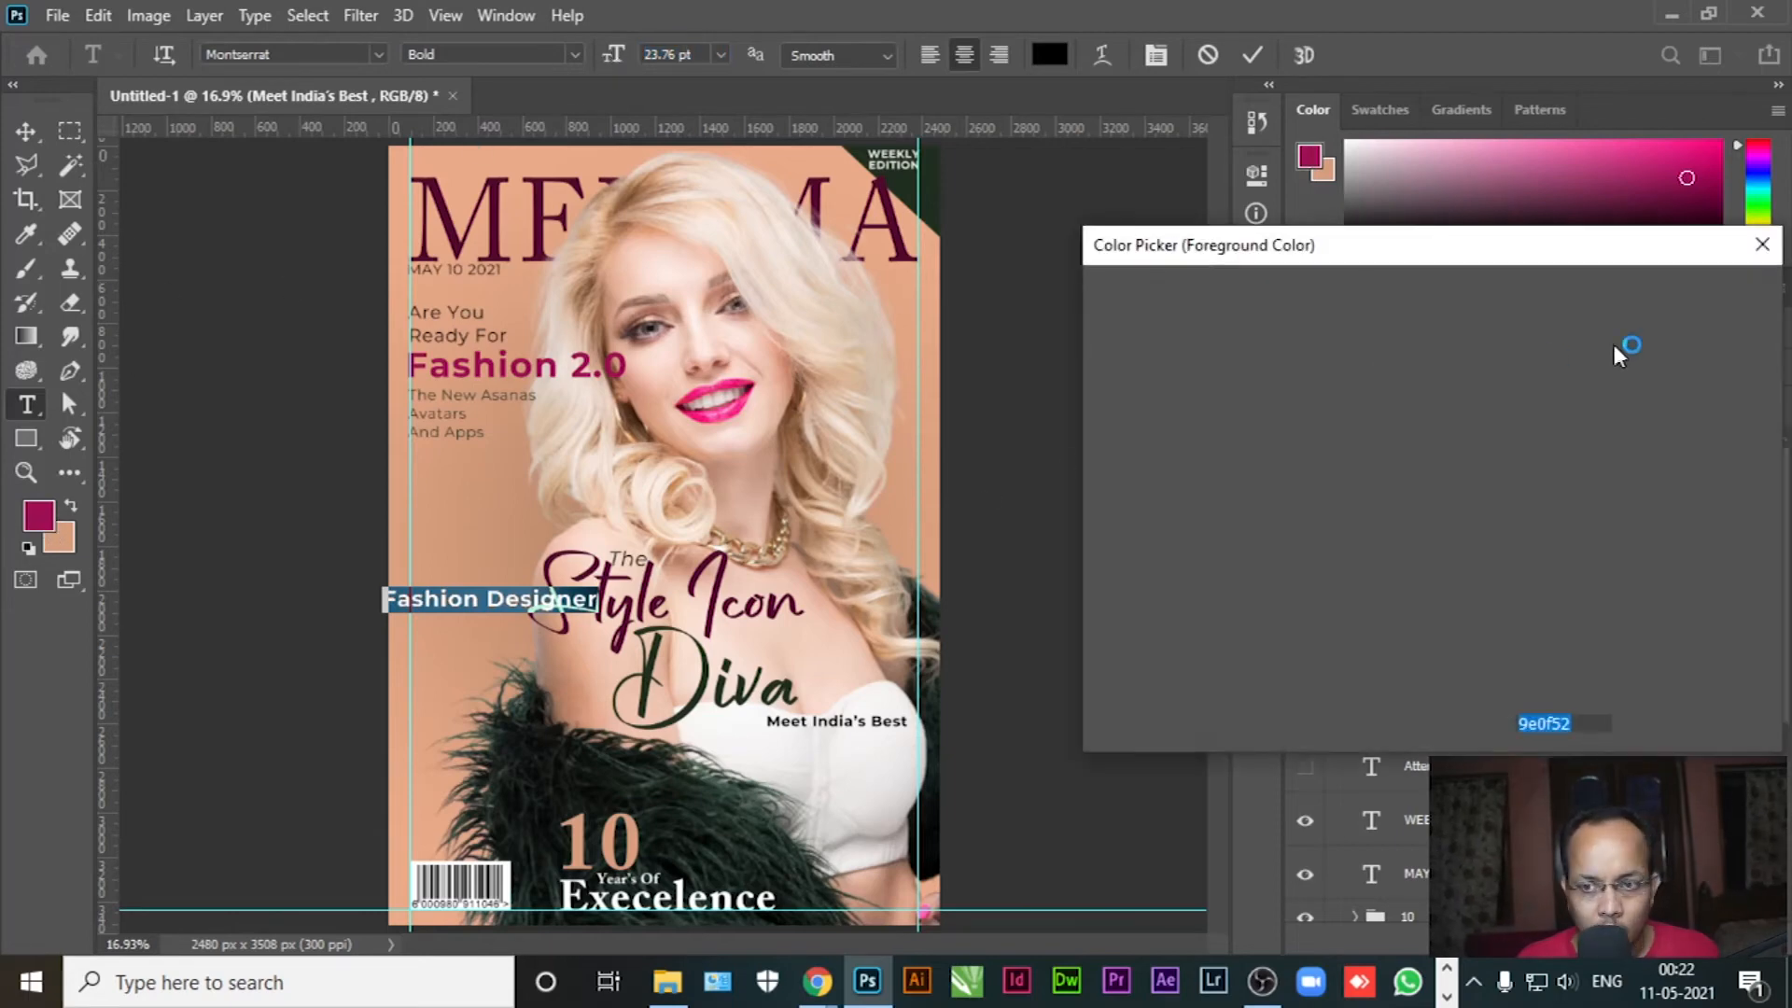
pyautogui.click(1639, 333)
pyautogui.click(25, 131)
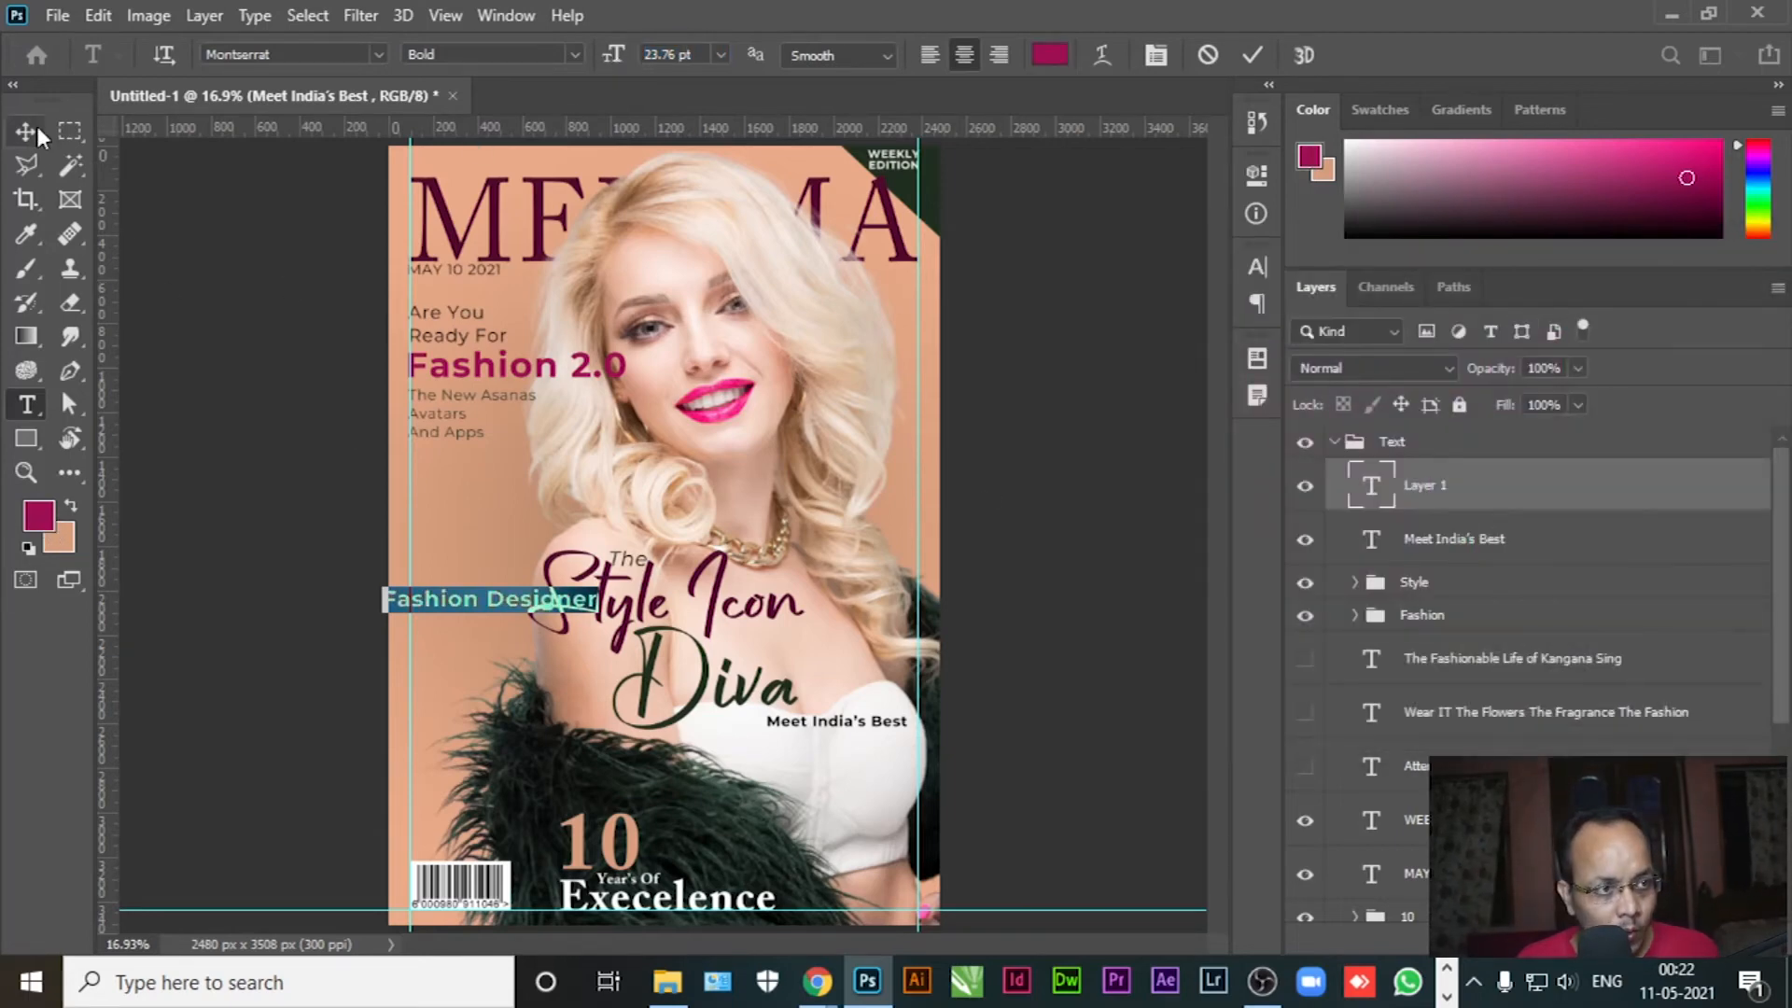
# Stack both lines under Diva, align their left edges, and move them into the Style group
pyautogui.moveTo(840, 728); pyautogui.dragTo(773, 730)
pyautogui.moveTo(432, 604); pyautogui.dragTo(747, 744)
pyautogui.click(1052, 642)
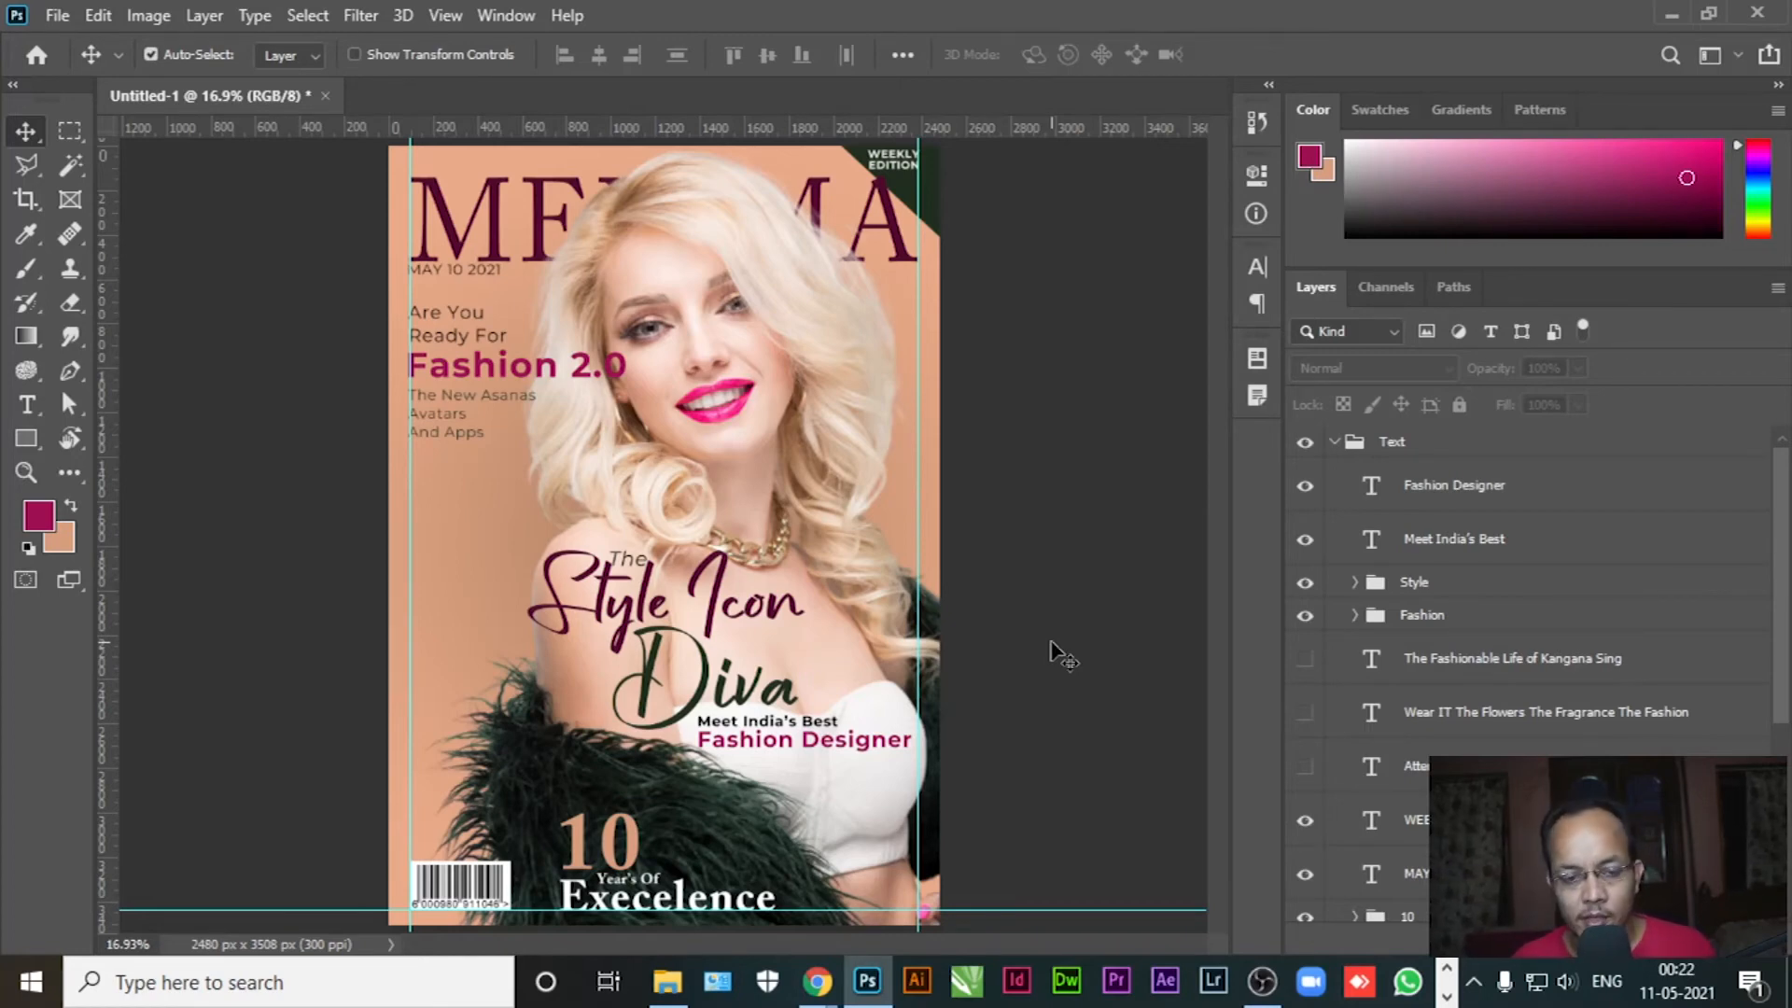
pyautogui.click(1484, 541)
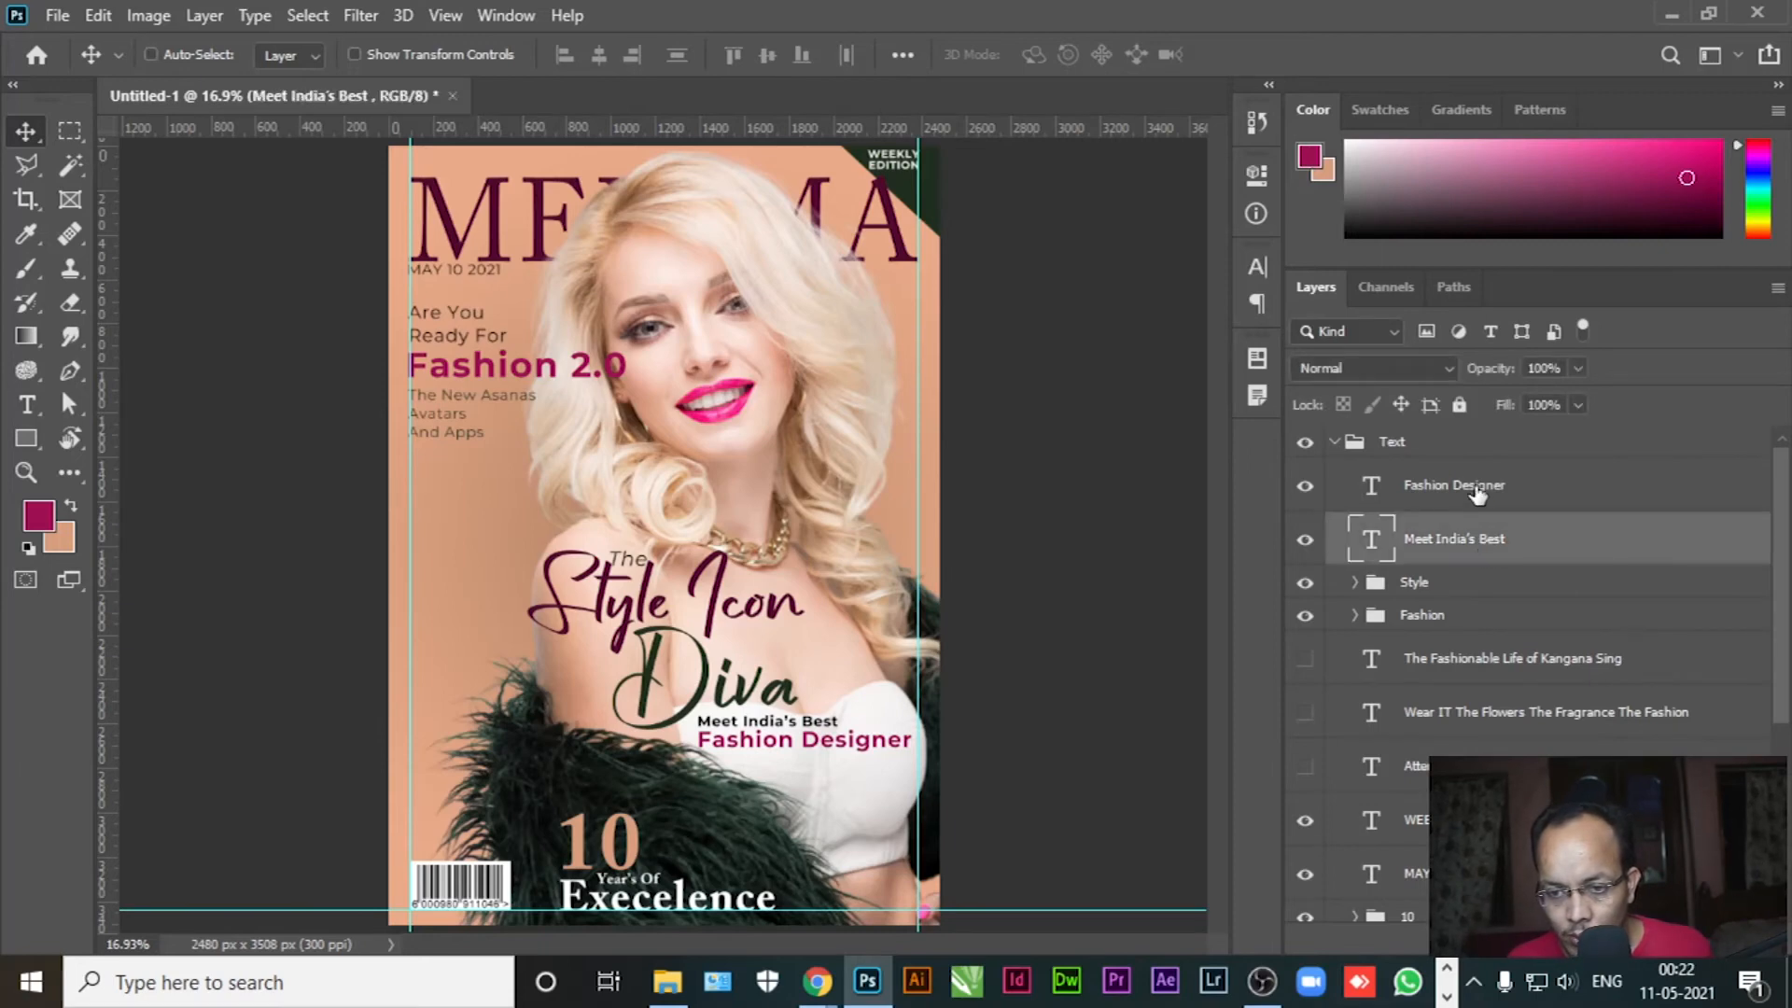
pyautogui.keyDown('ctrl'); pyautogui.click(1477, 494); pyautogui.keyUp('ctrl')
pyautogui.click(563, 56)
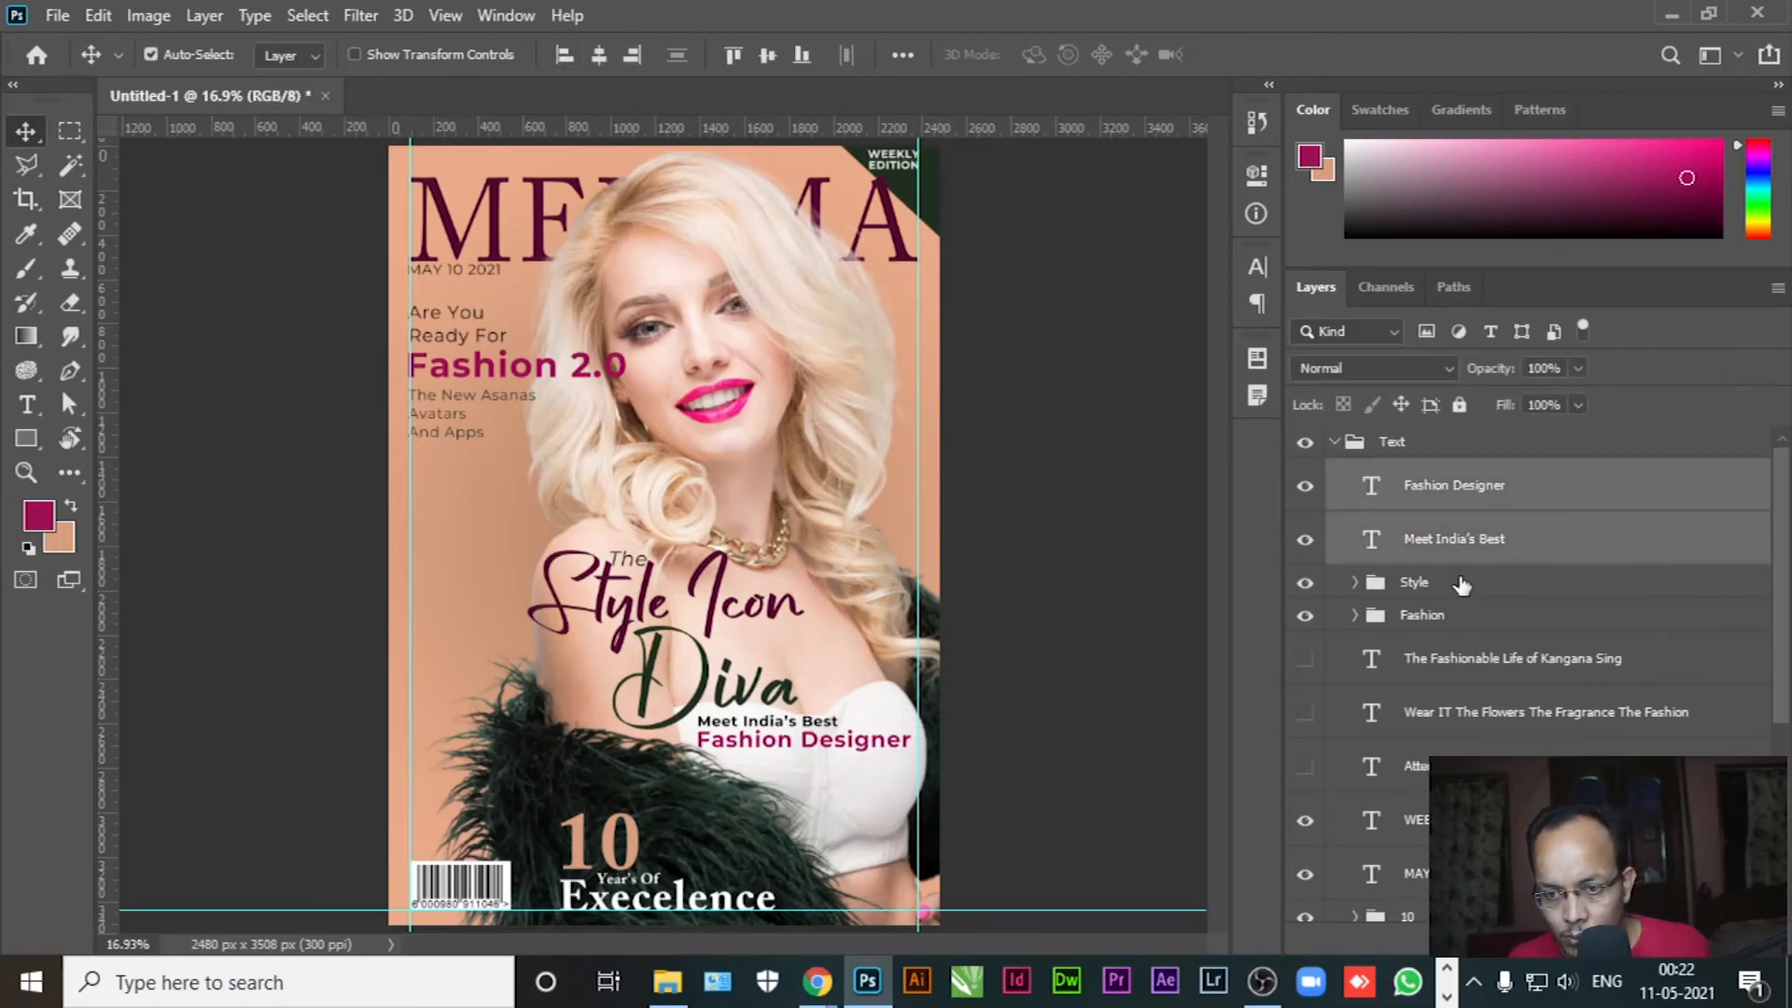
pyautogui.moveTo(1446, 550); pyautogui.dragTo(1437, 582)
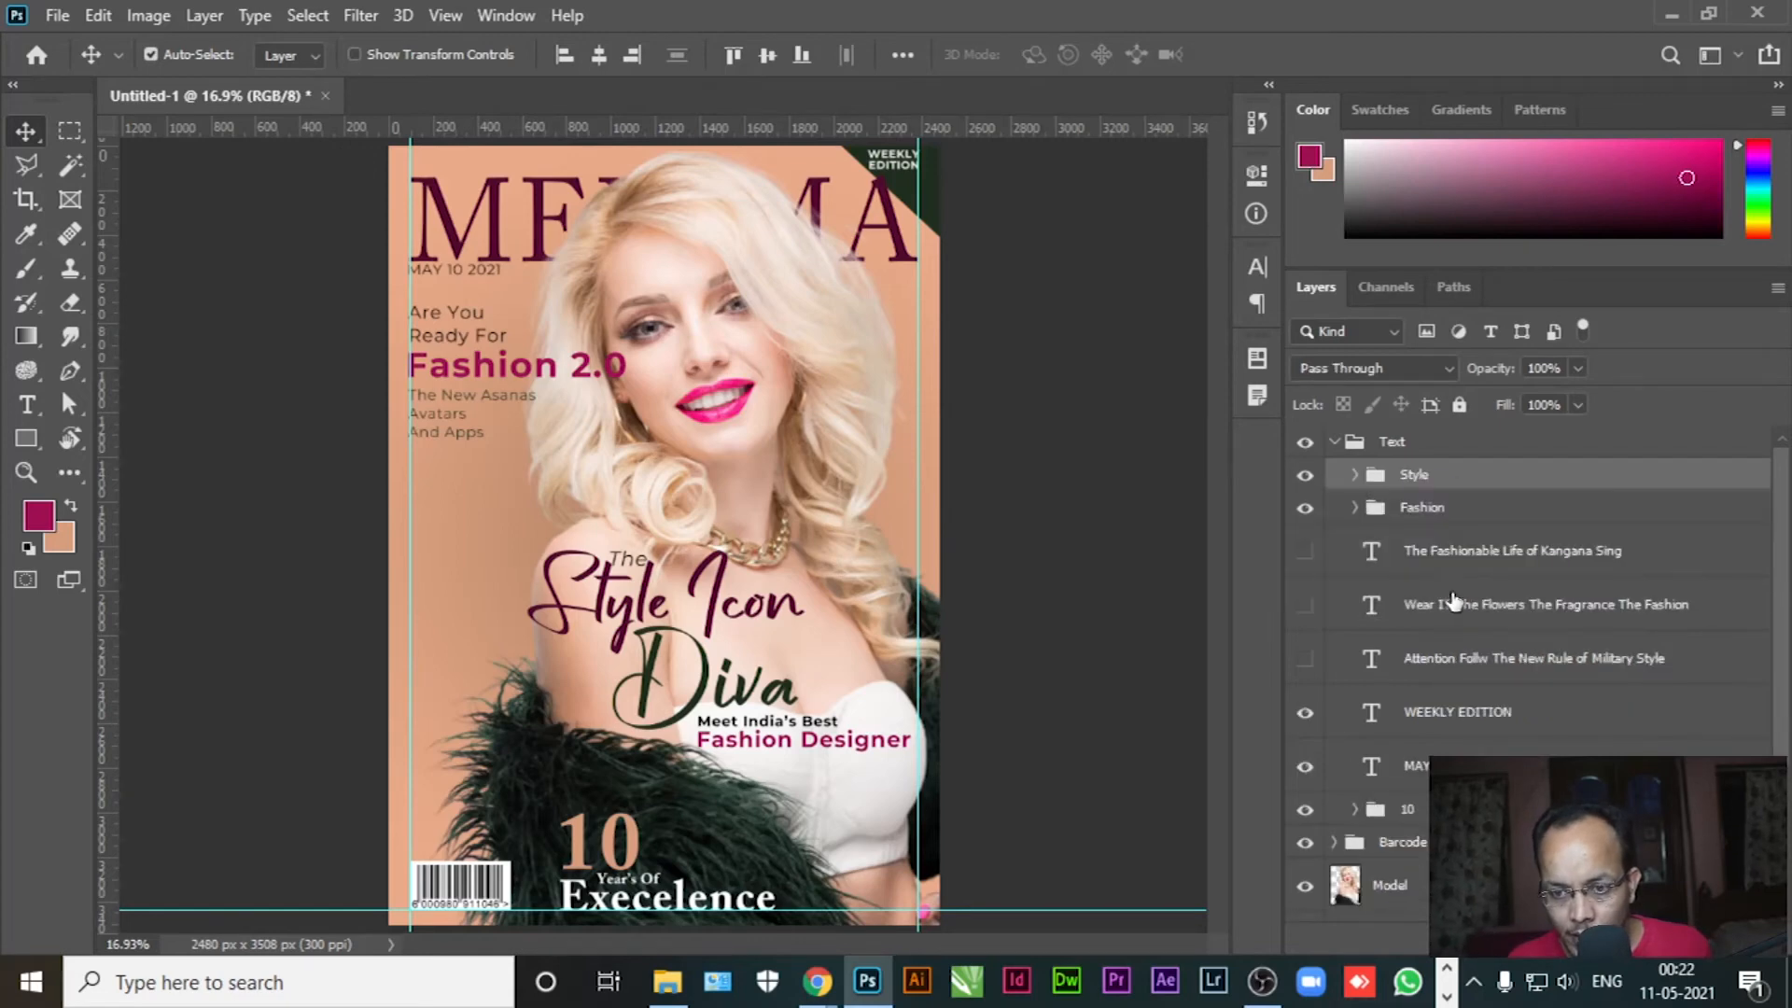
pyautogui.click(1304, 476)
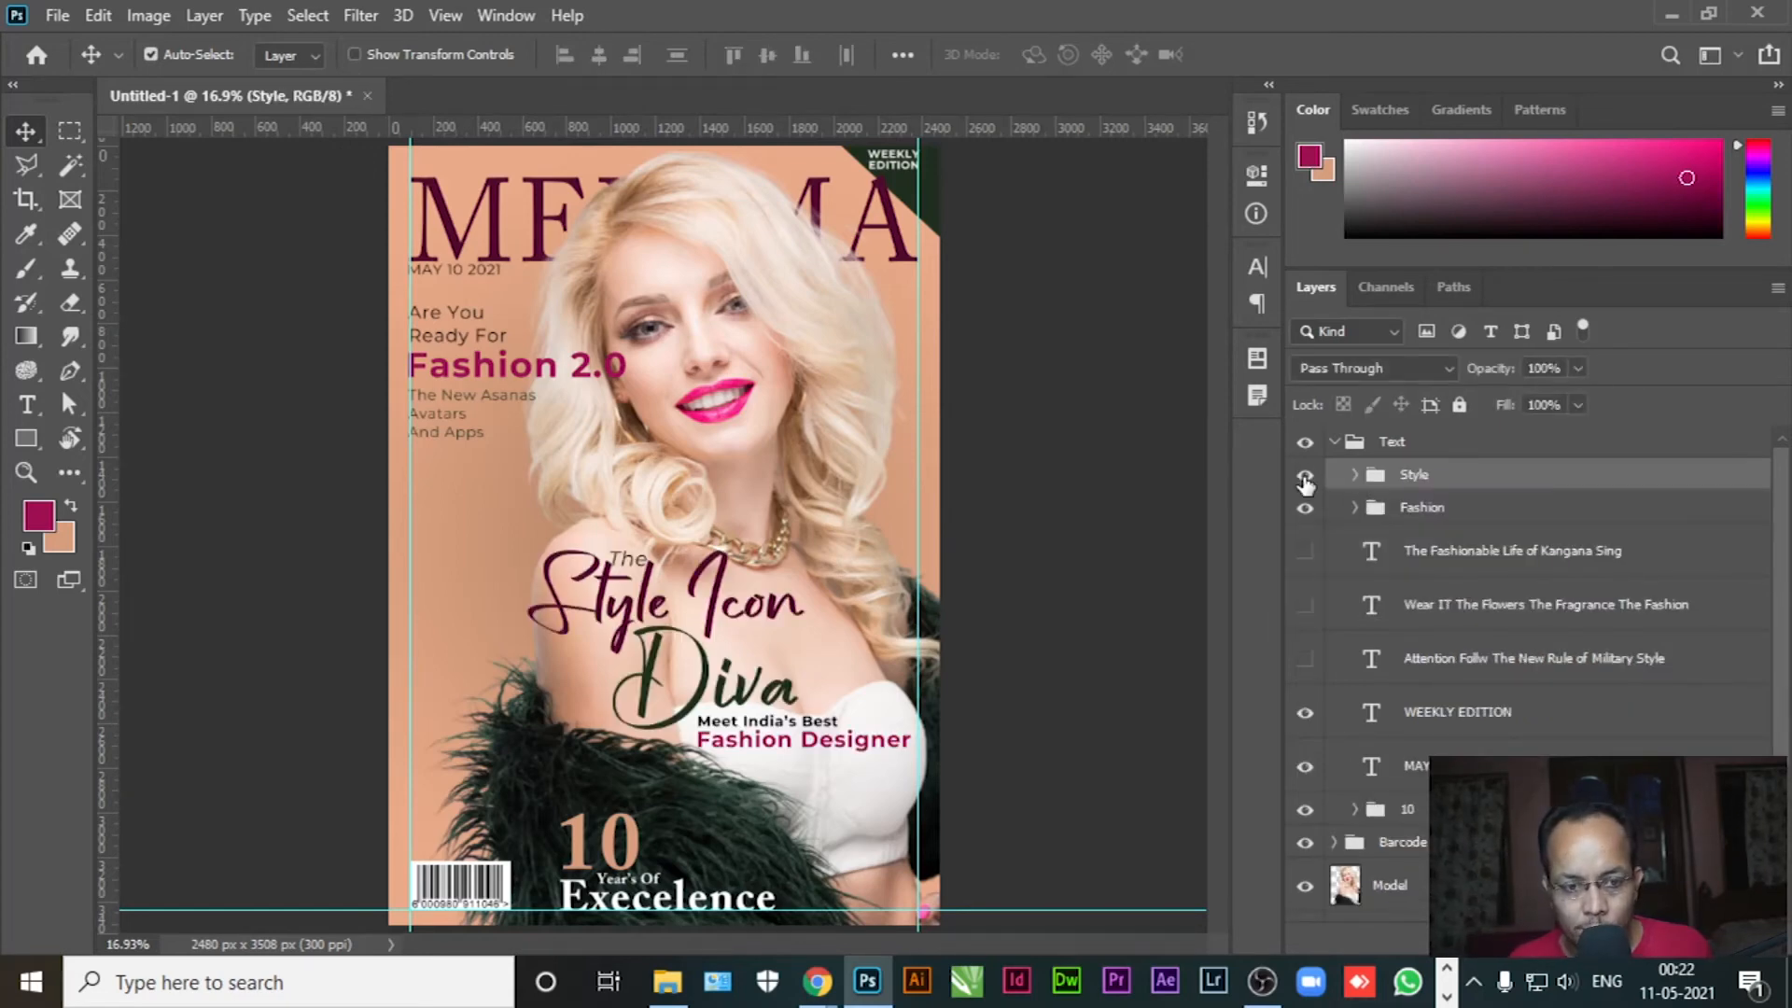
pyautogui.click(1039, 579)
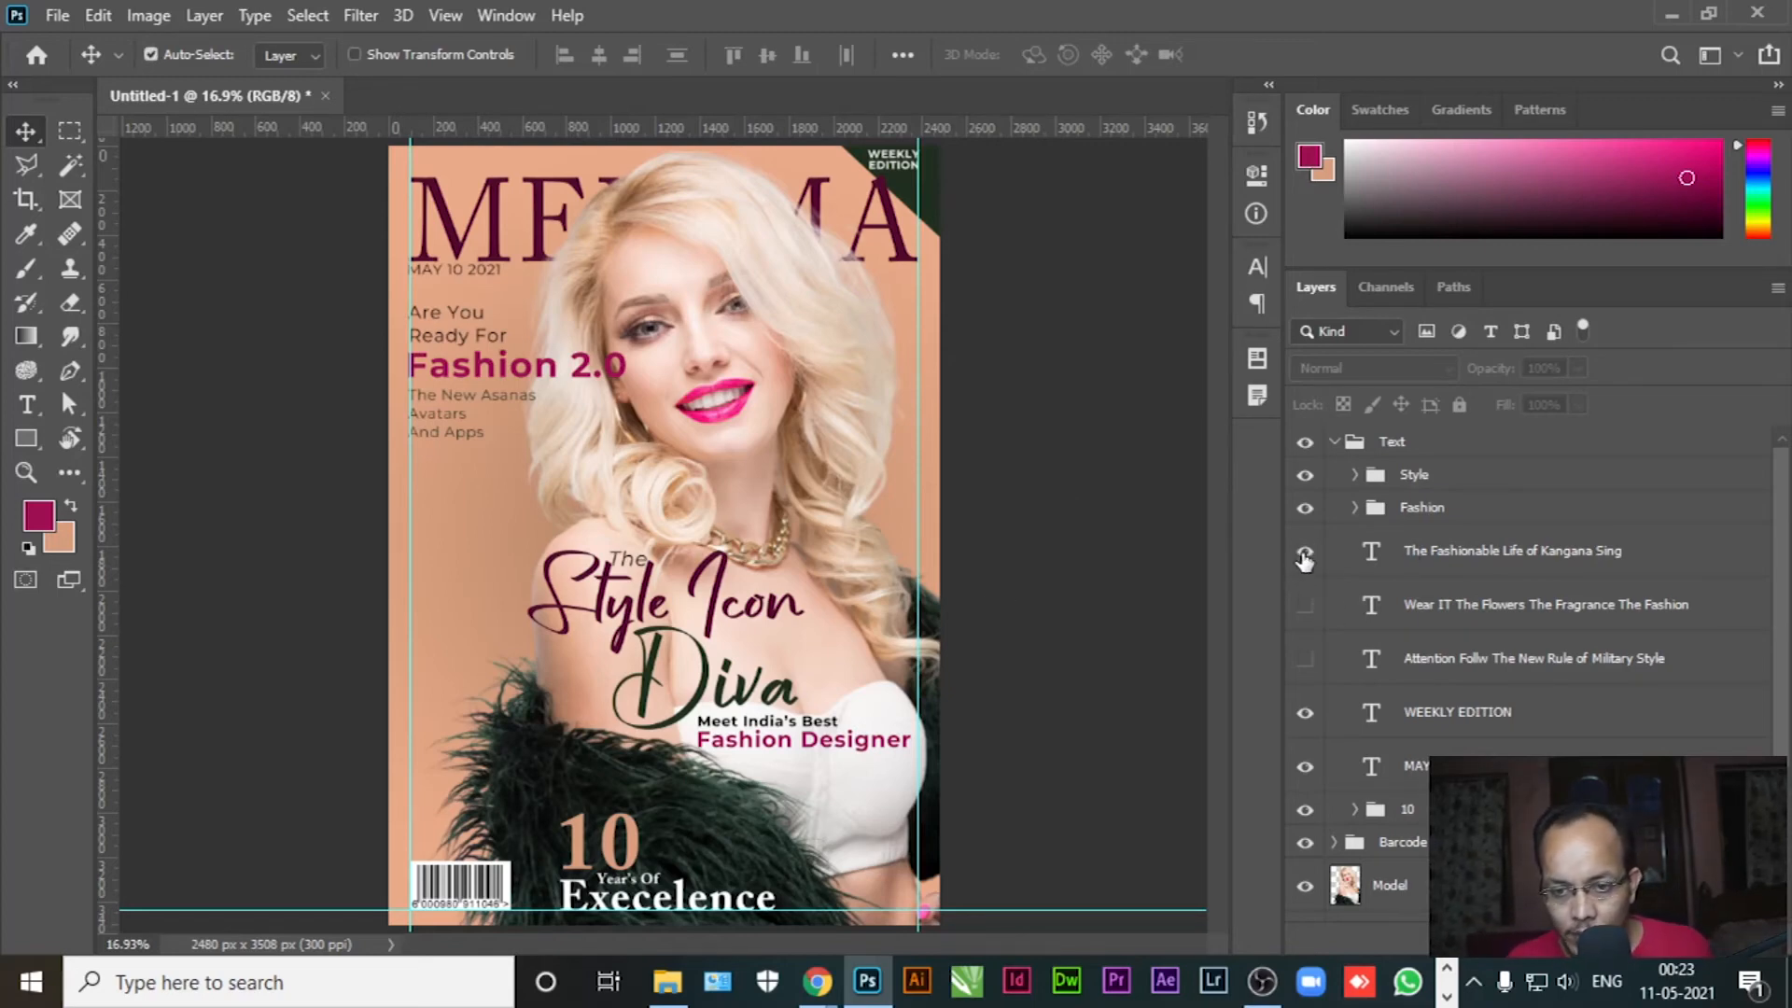
# Reveal the 'The Fashionable Life of' line, move it down-left, remove the name and split it into two lines
pyautogui.click(1305, 552)
pyautogui.moveTo(569, 409); pyautogui.dragTo(500, 466)
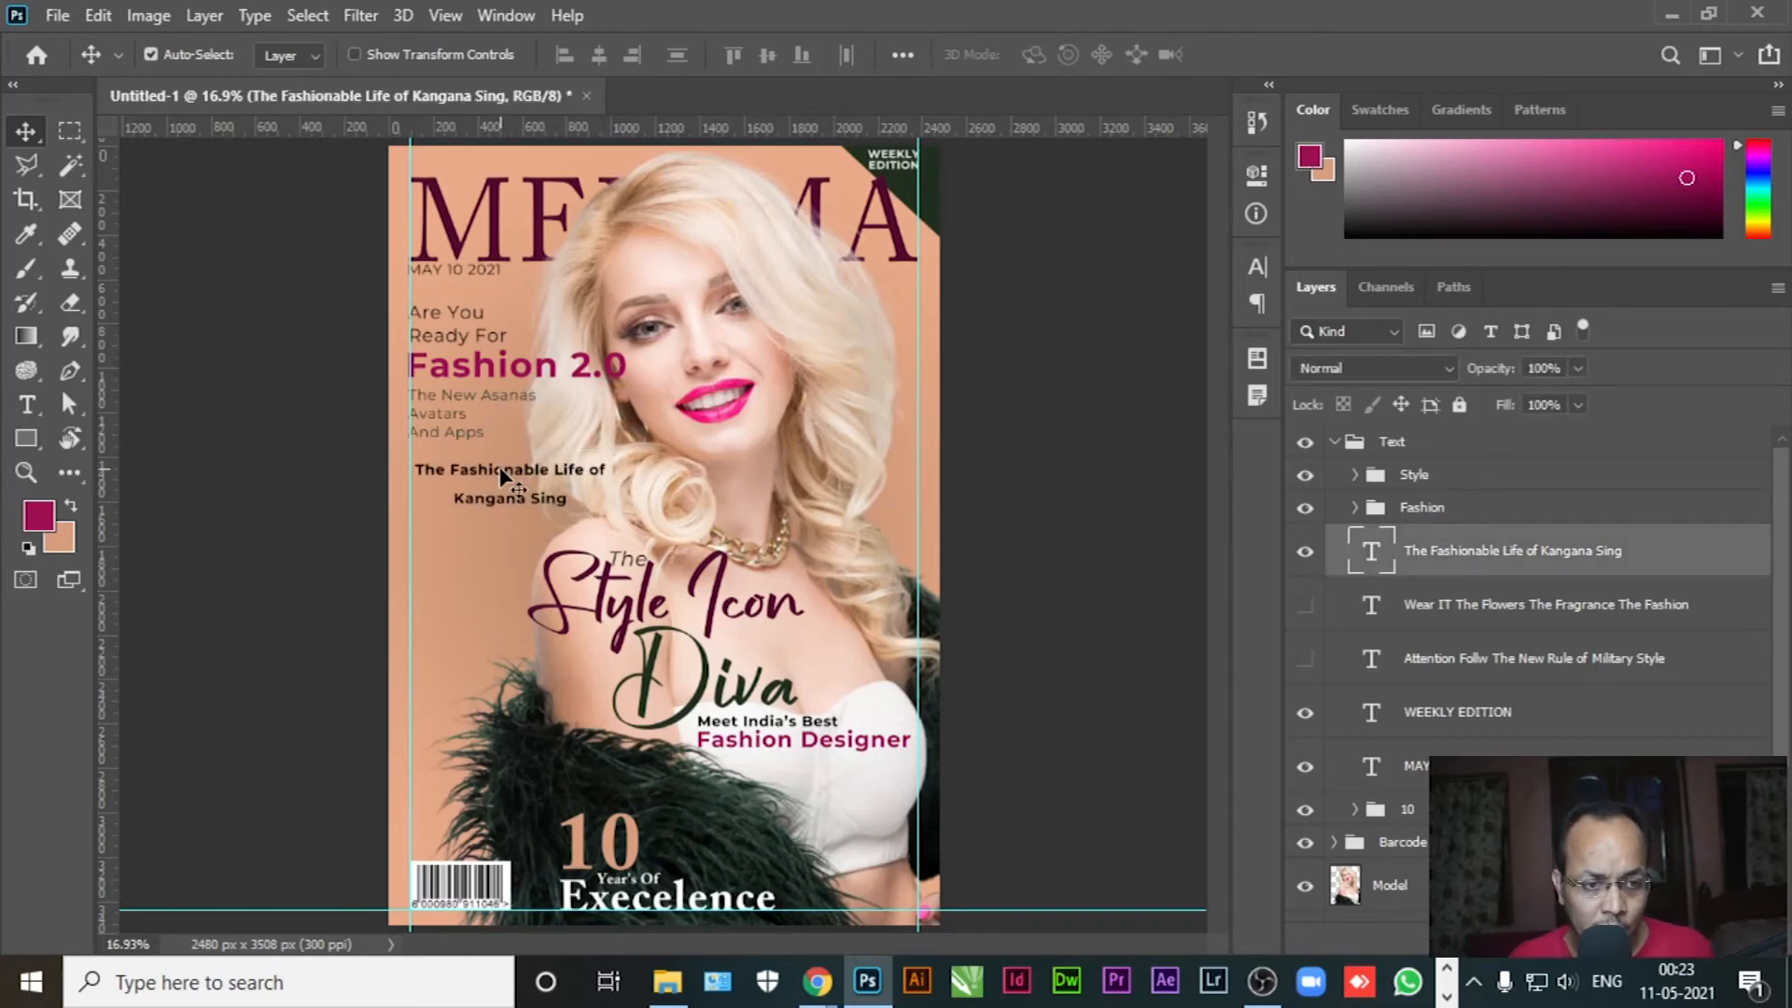
pyautogui.click(26, 404)
pyautogui.moveTo(453, 499); pyautogui.dragTo(566, 499)
pyautogui.press('BackSpace')
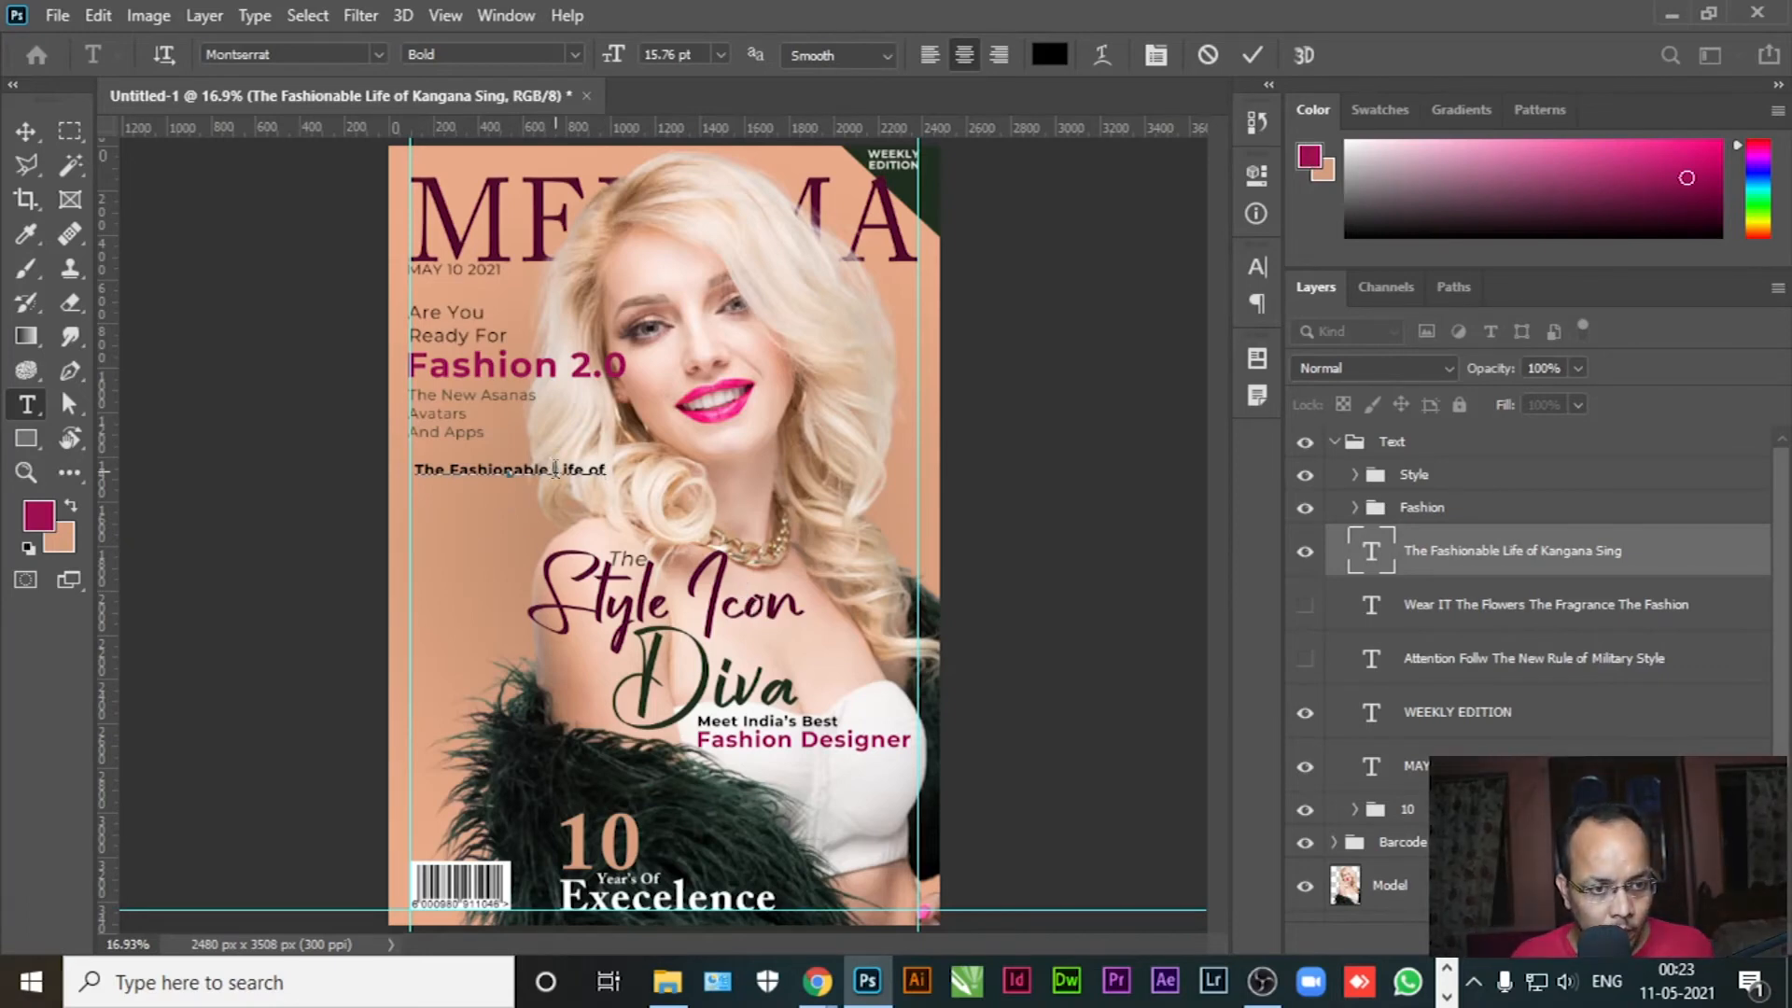
pyautogui.press('Return')
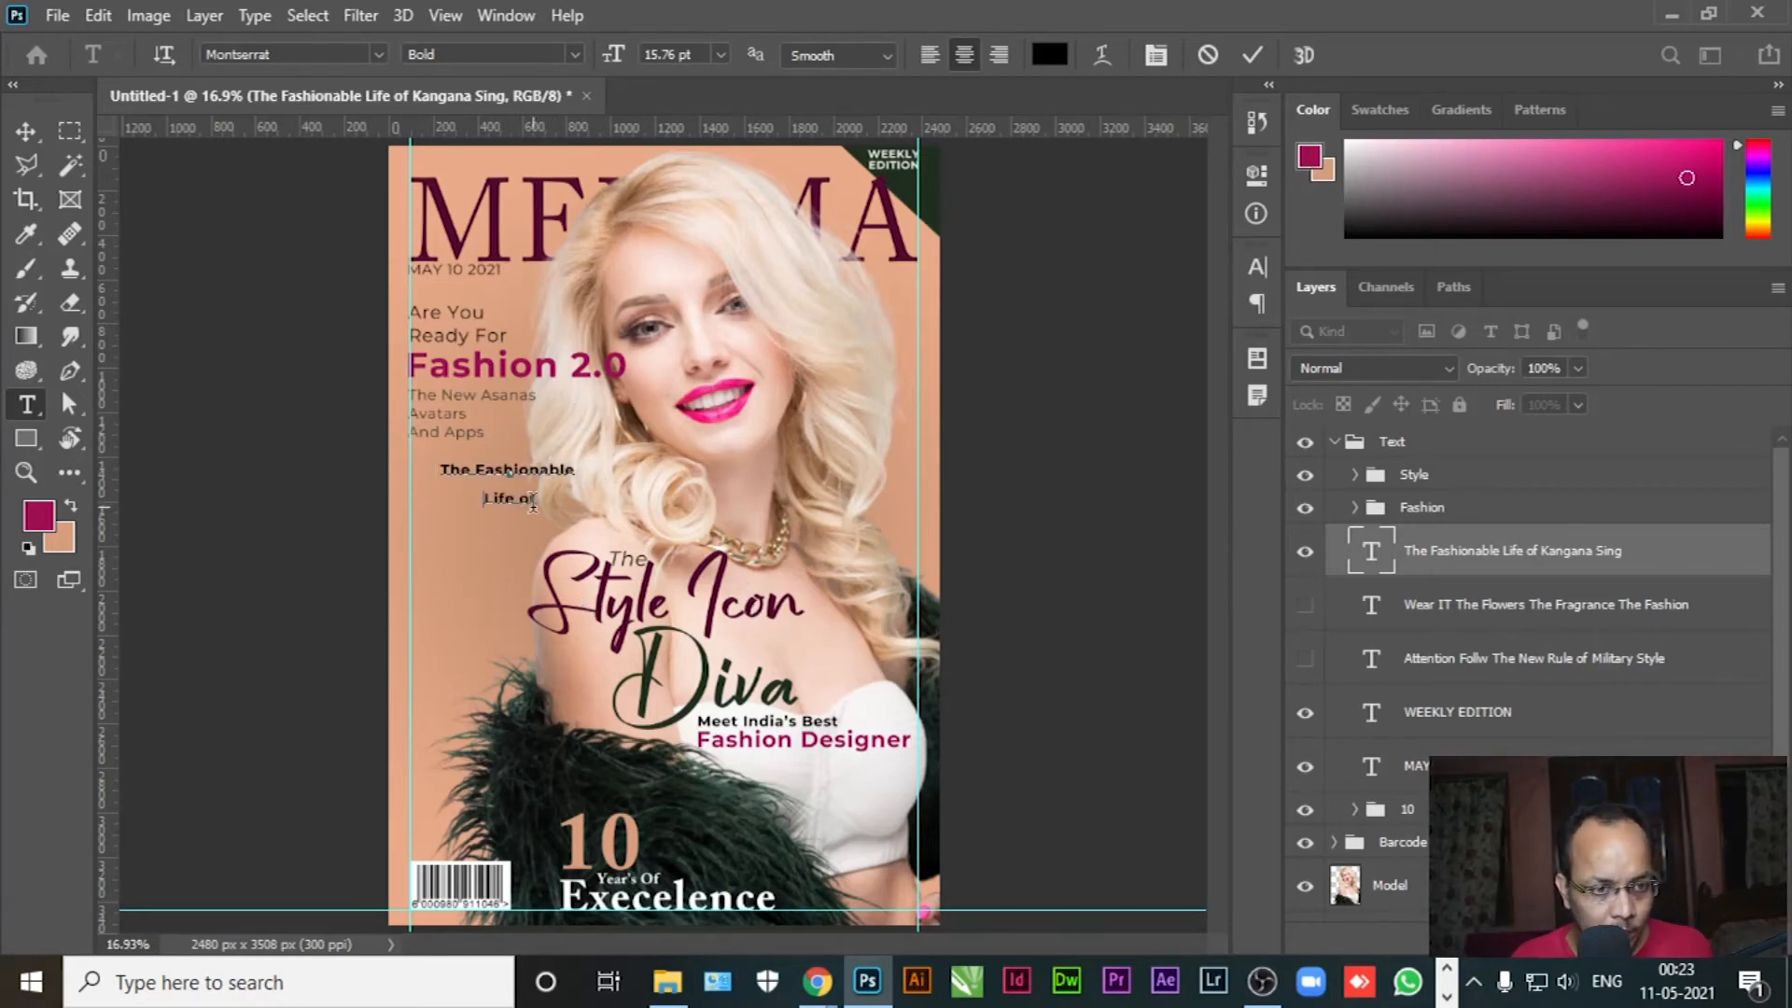
# Enlarge 'Life of' to 35.76 pt, left-align both lines and move the block to the left margin
pyautogui.moveTo(486, 499); pyautogui.dragTo(539, 501)
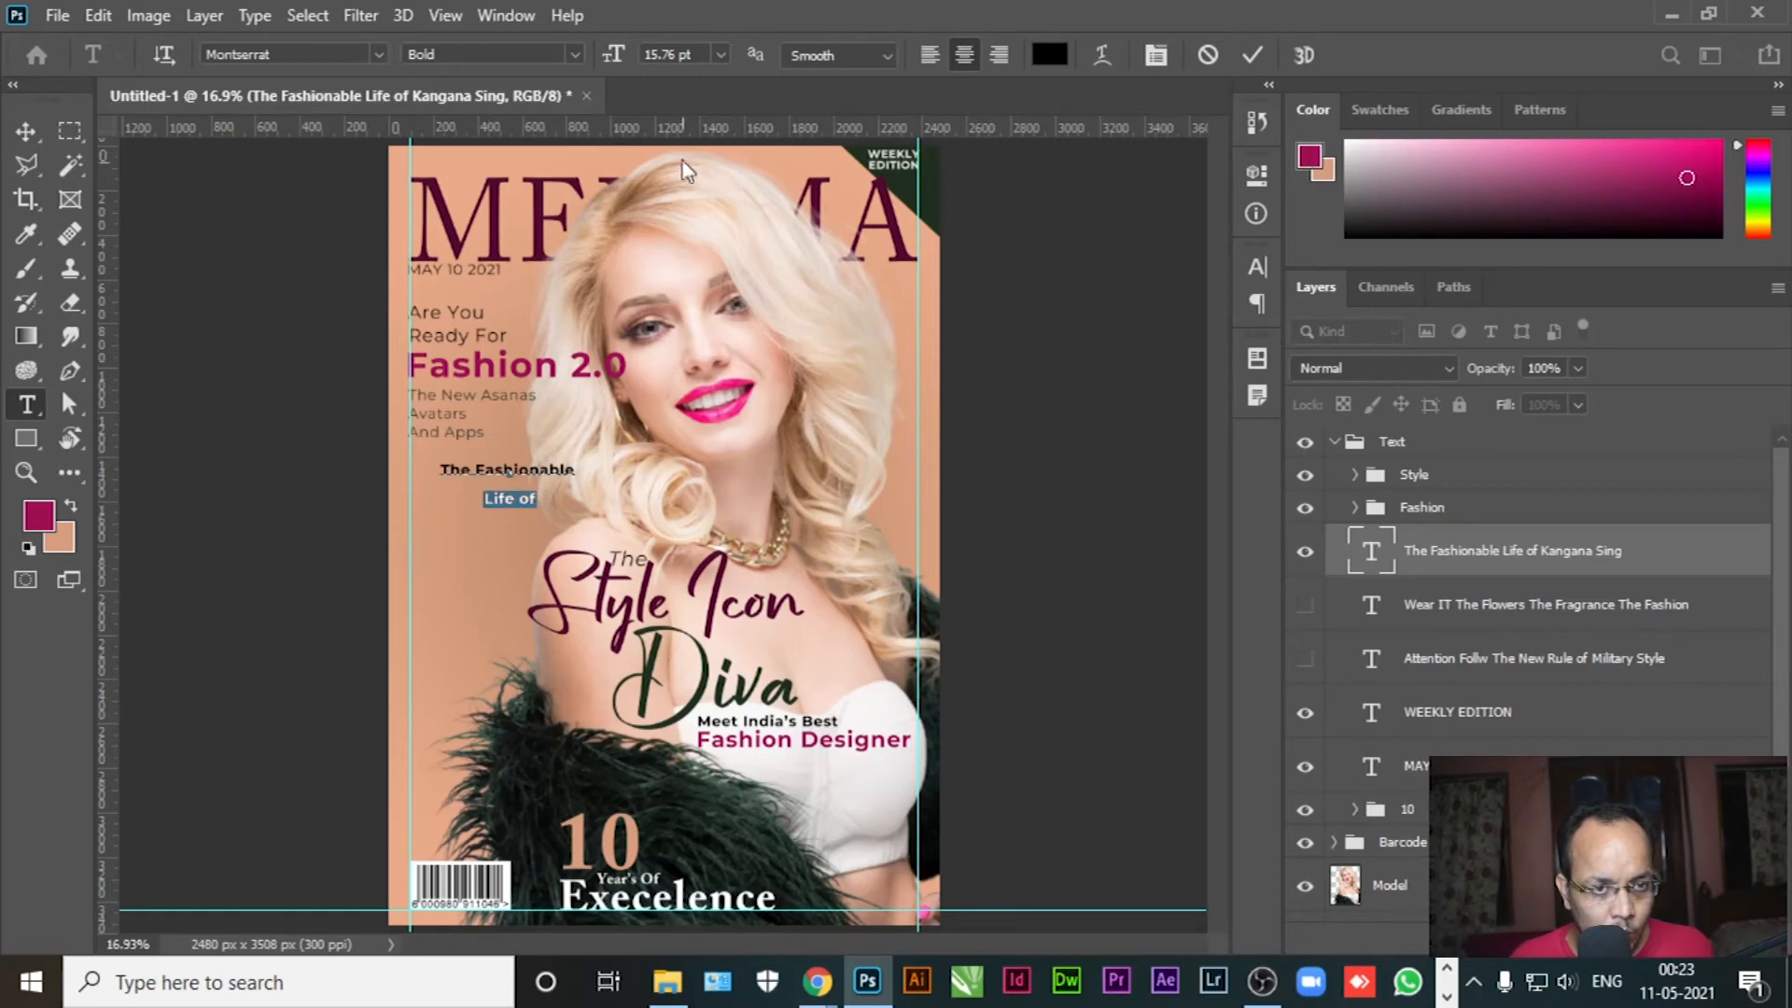
pyautogui.moveTo(620, 56); pyautogui.dragTo(640, 62)
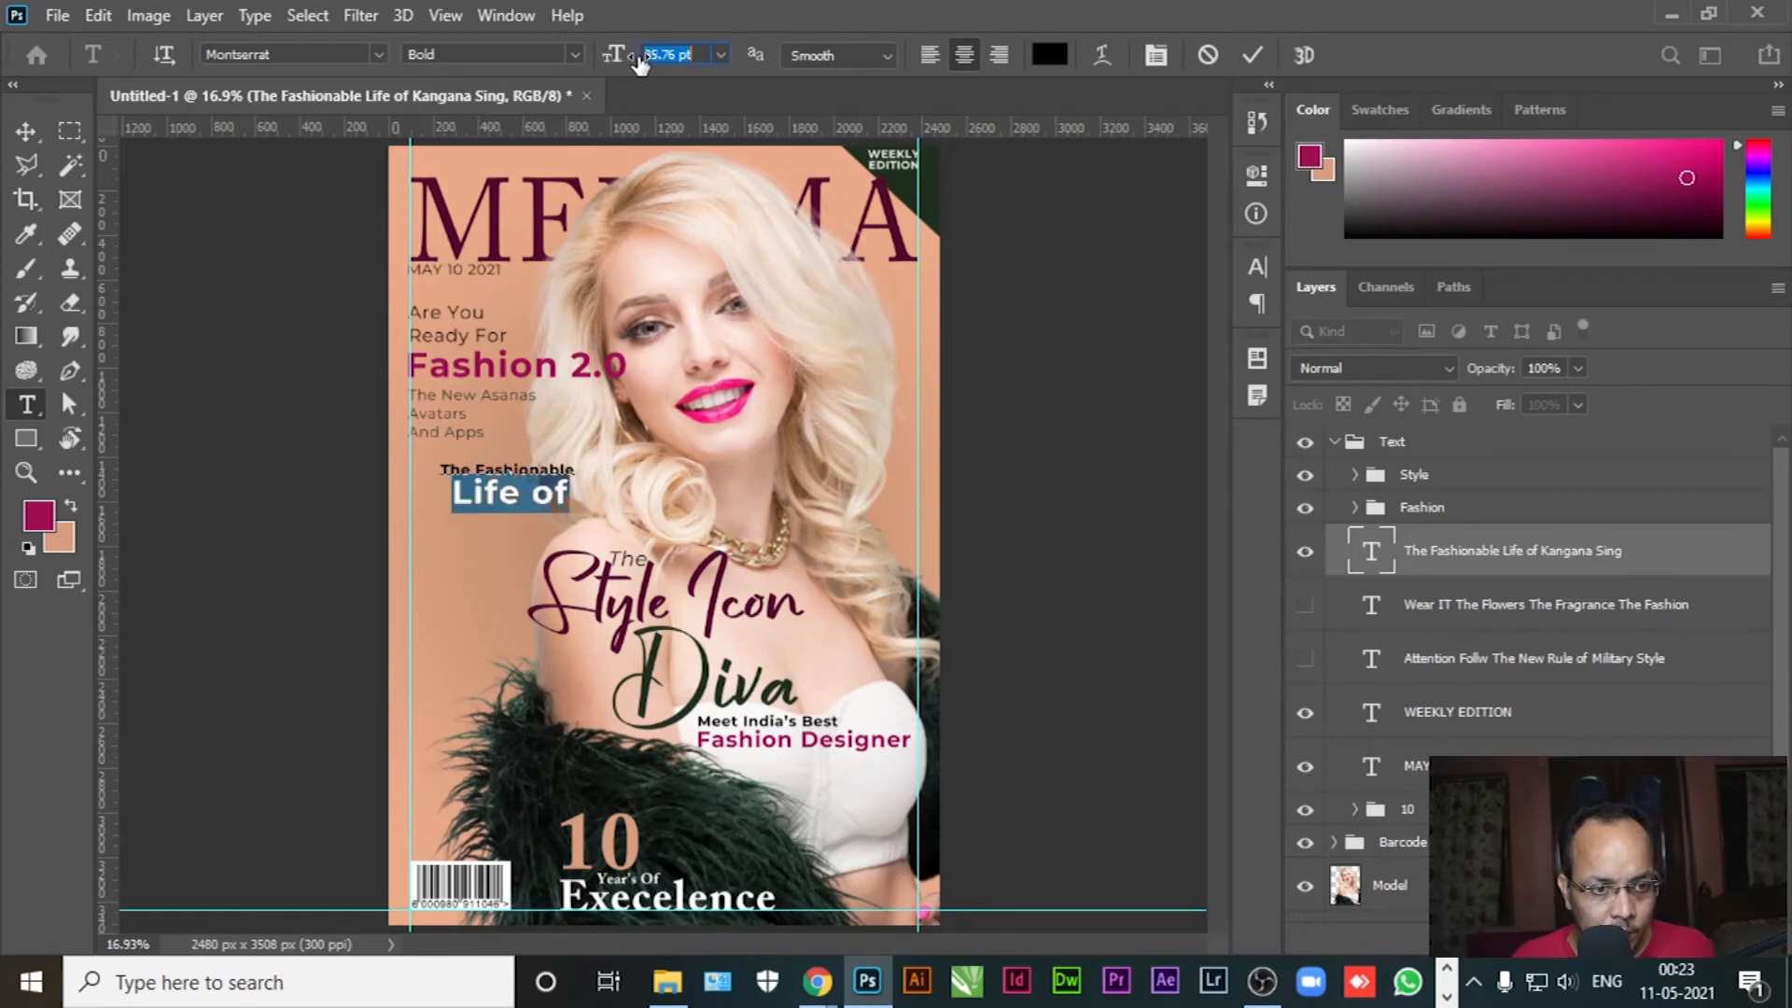
pyautogui.hotkey('ctrl', 'a')
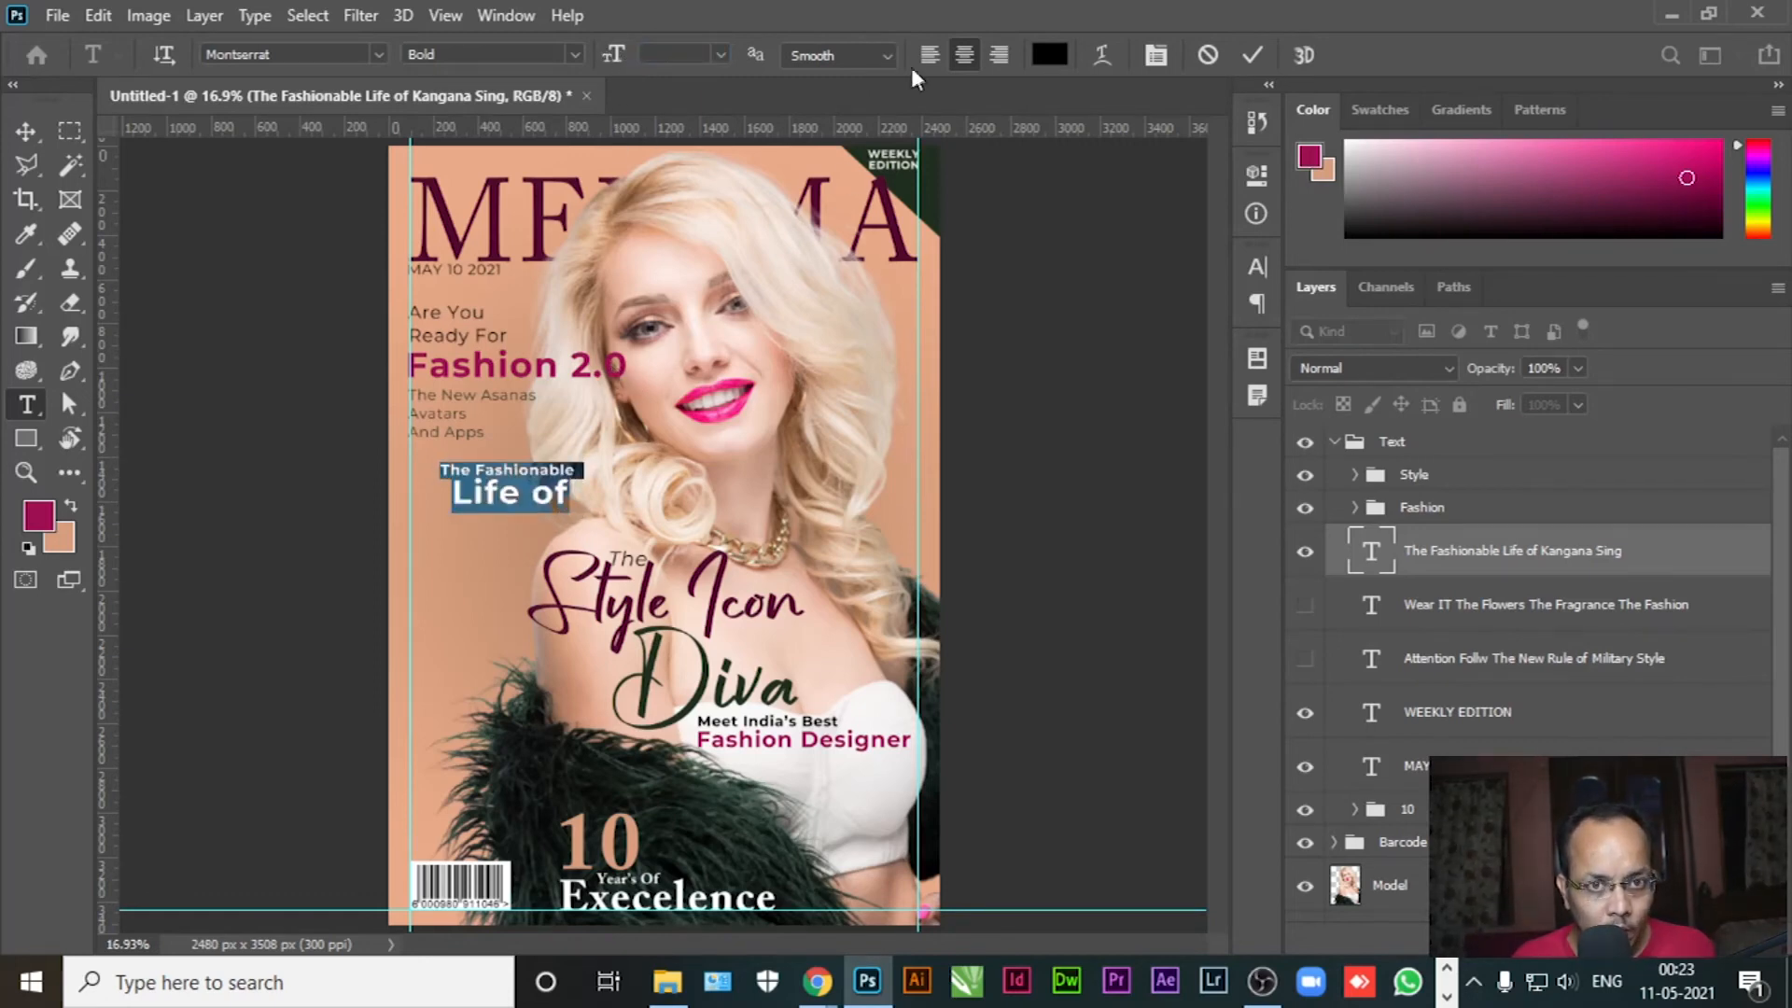
pyautogui.click(927, 60)
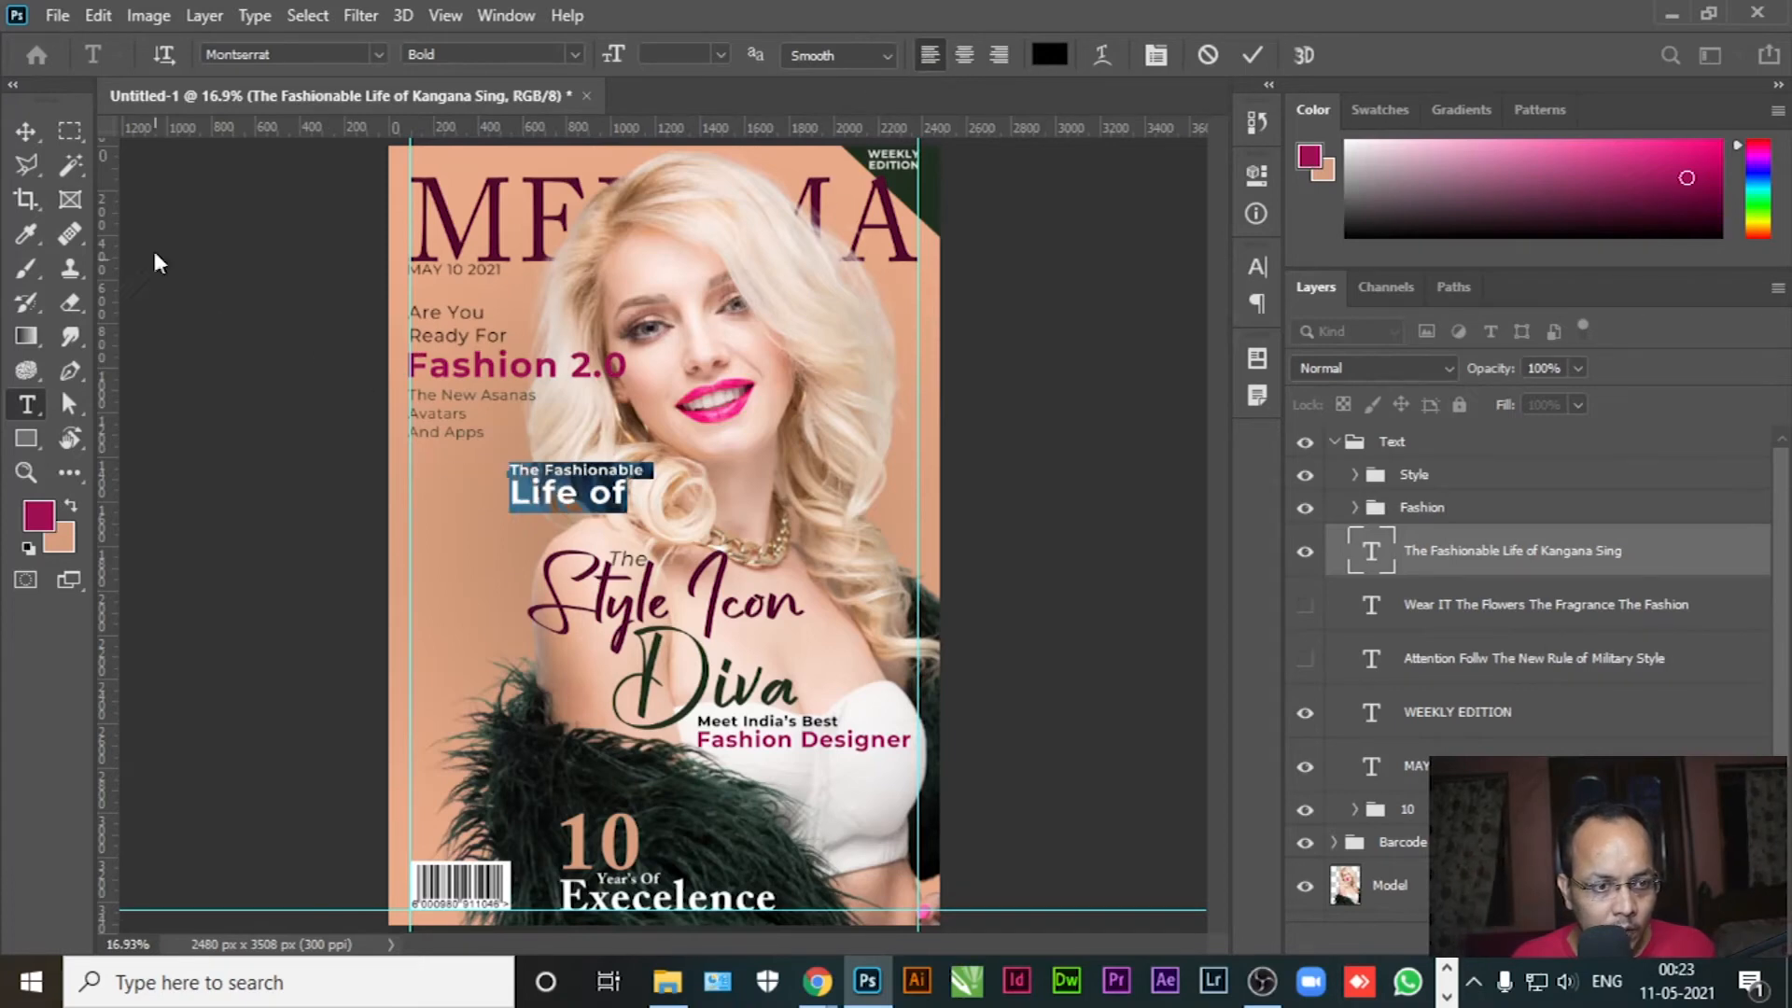
pyautogui.click(26, 131)
pyautogui.moveTo(607, 484); pyautogui.dragTo(501, 477)
pyautogui.click(26, 404)
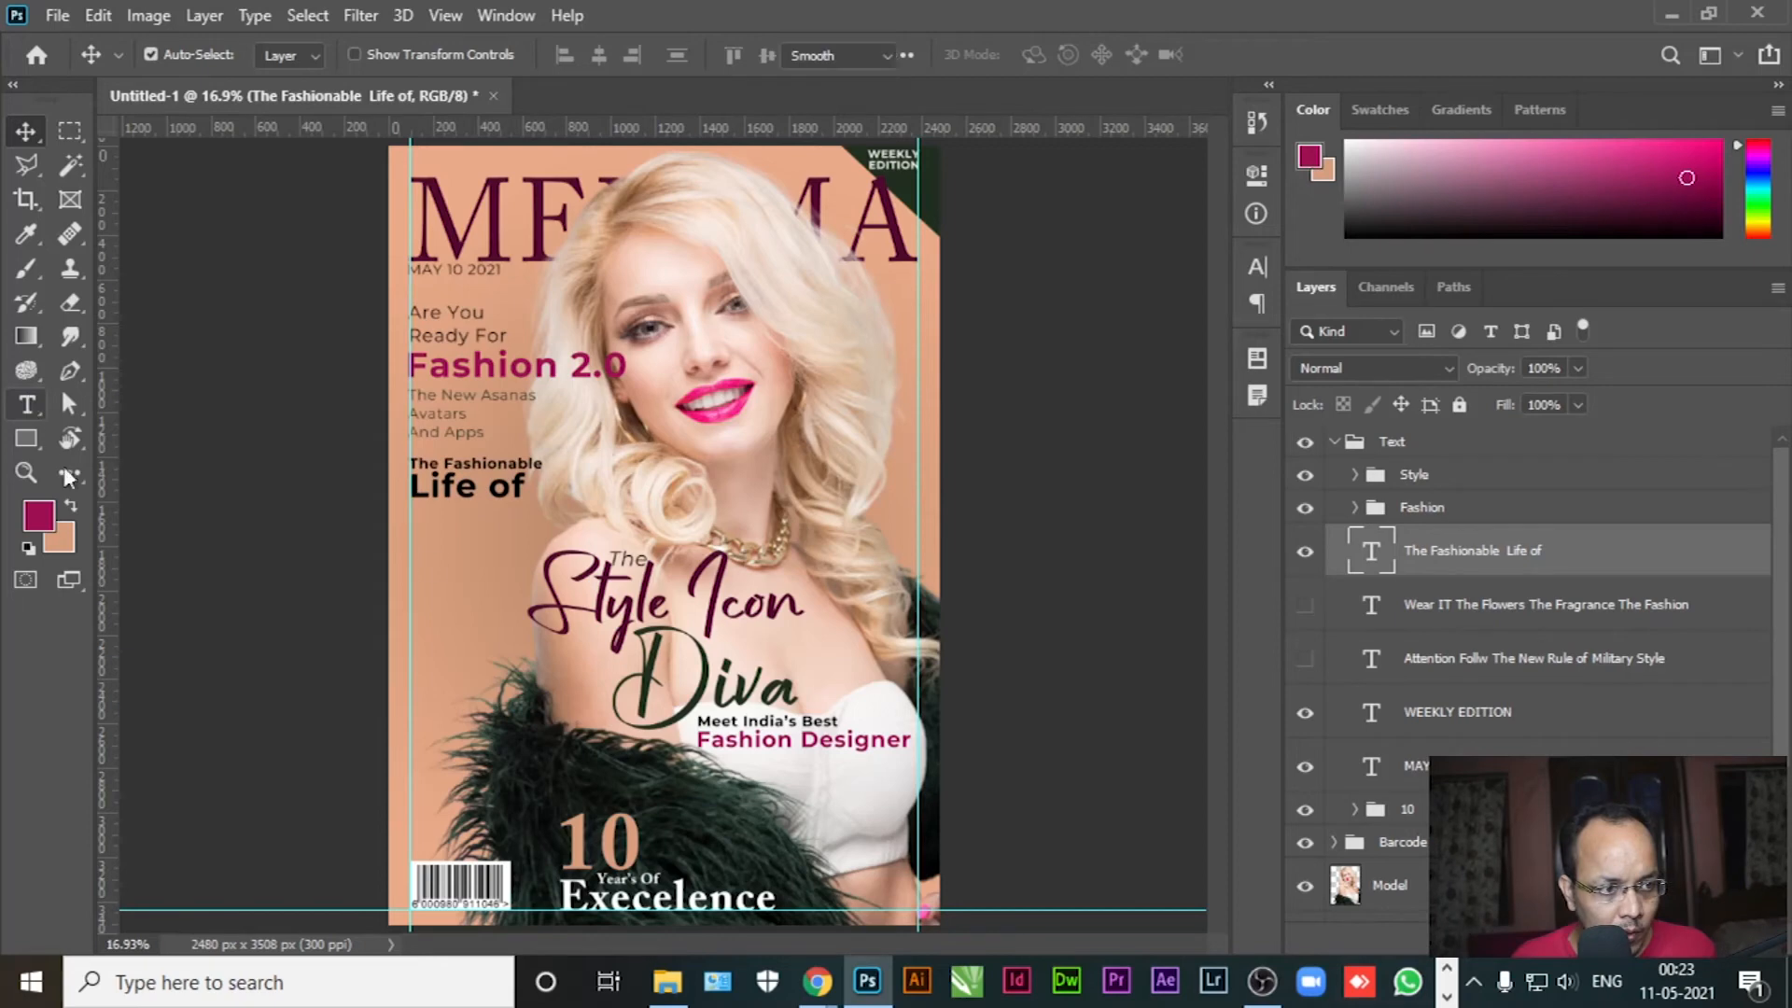
# Add the featured name as a larger line below 'Life of', coloured Diva's dark green
pyautogui.click(459, 539)
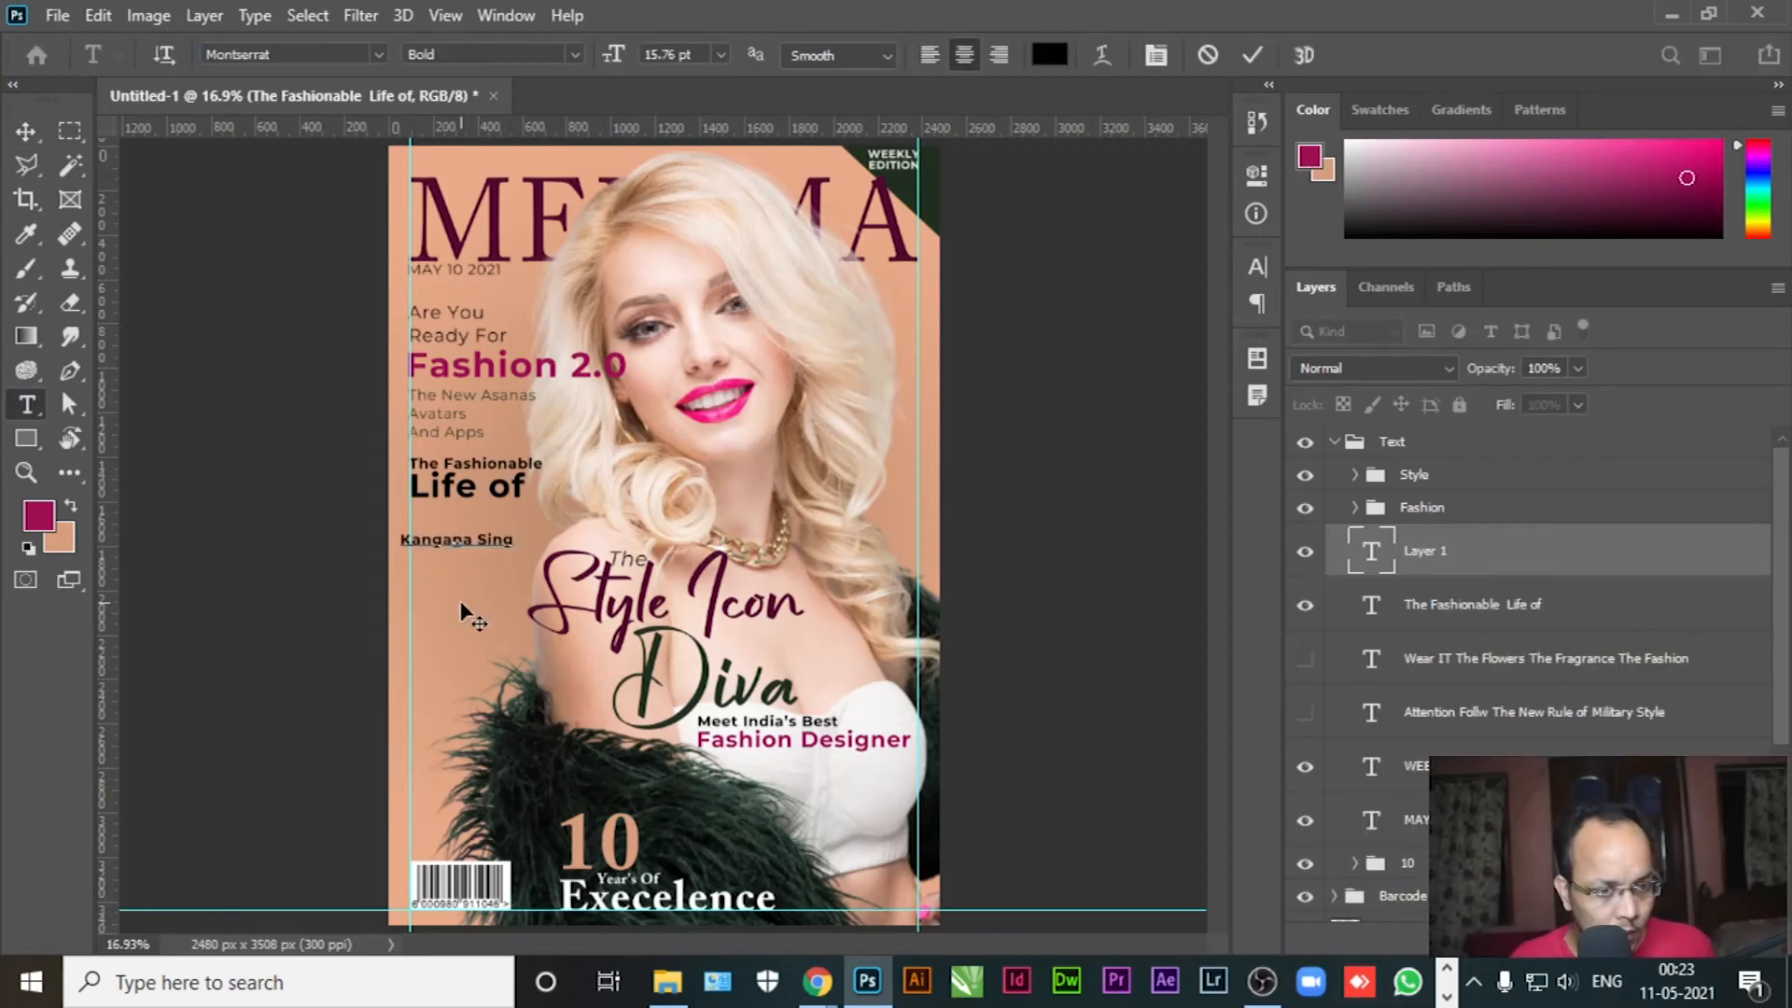
pyautogui.hotkey('ctrl', 'a')
pyautogui.moveTo(612, 56); pyautogui.dragTo(628, 65)
pyautogui.click(39, 516)
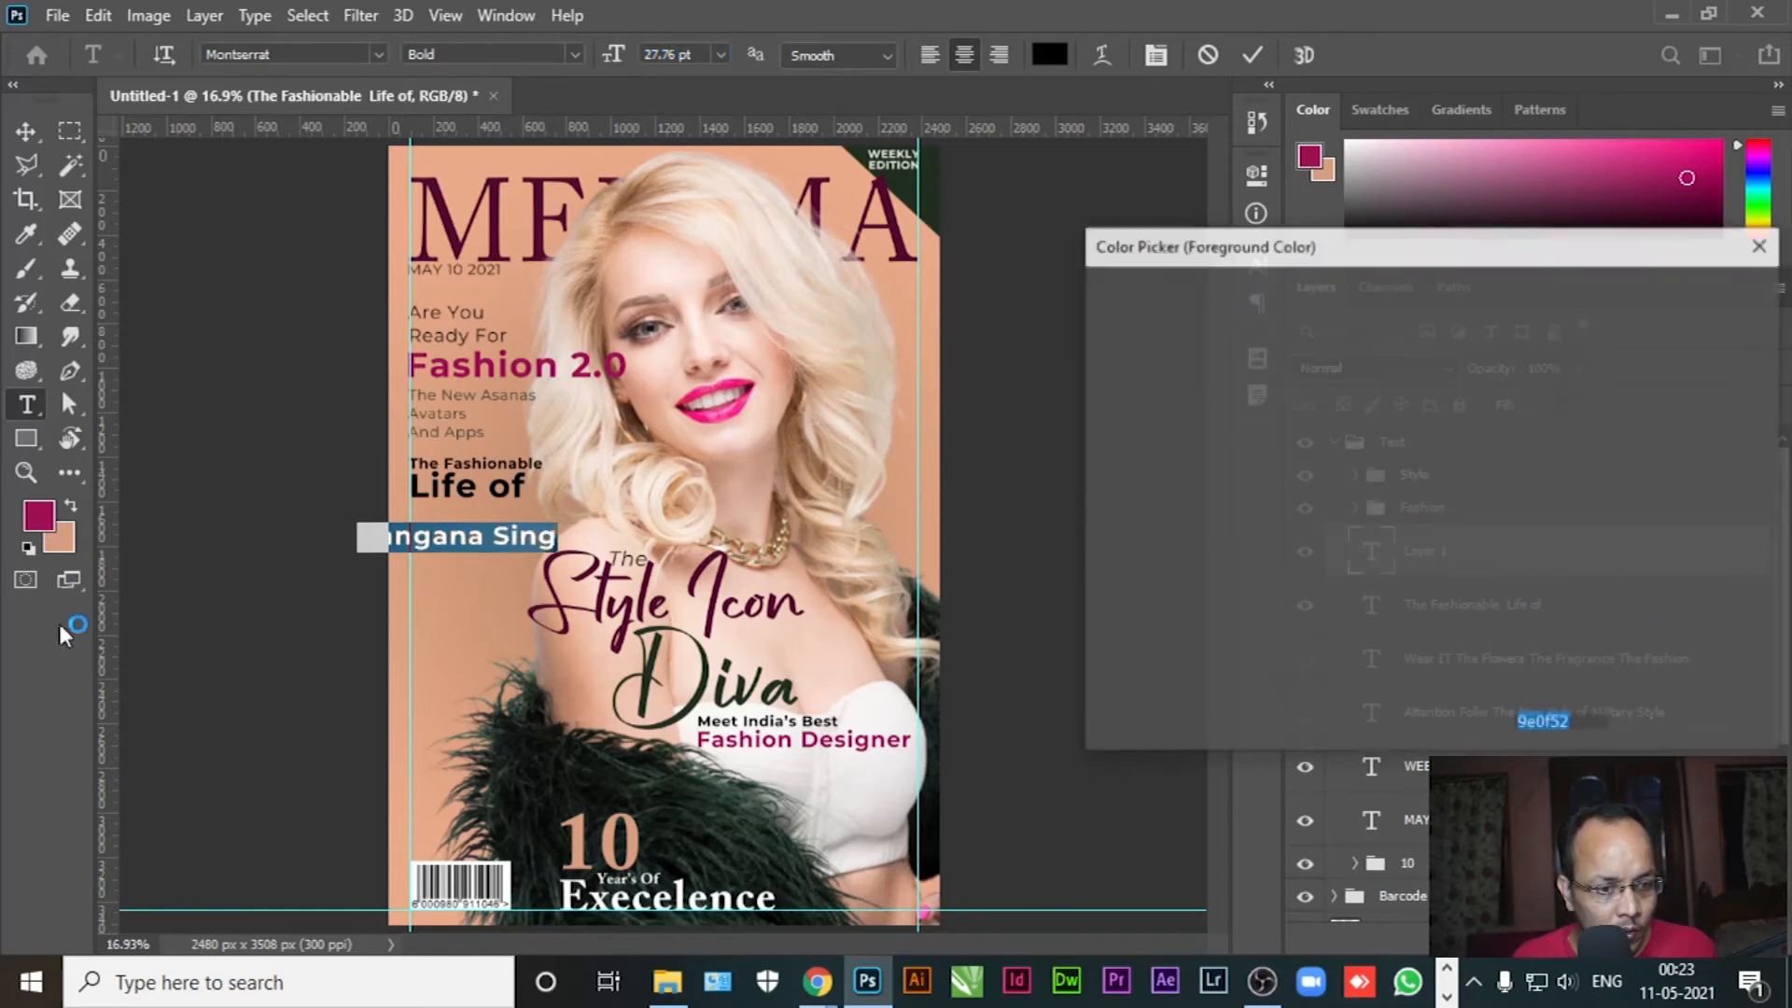
pyautogui.click(706, 688)
pyautogui.click(1691, 296)
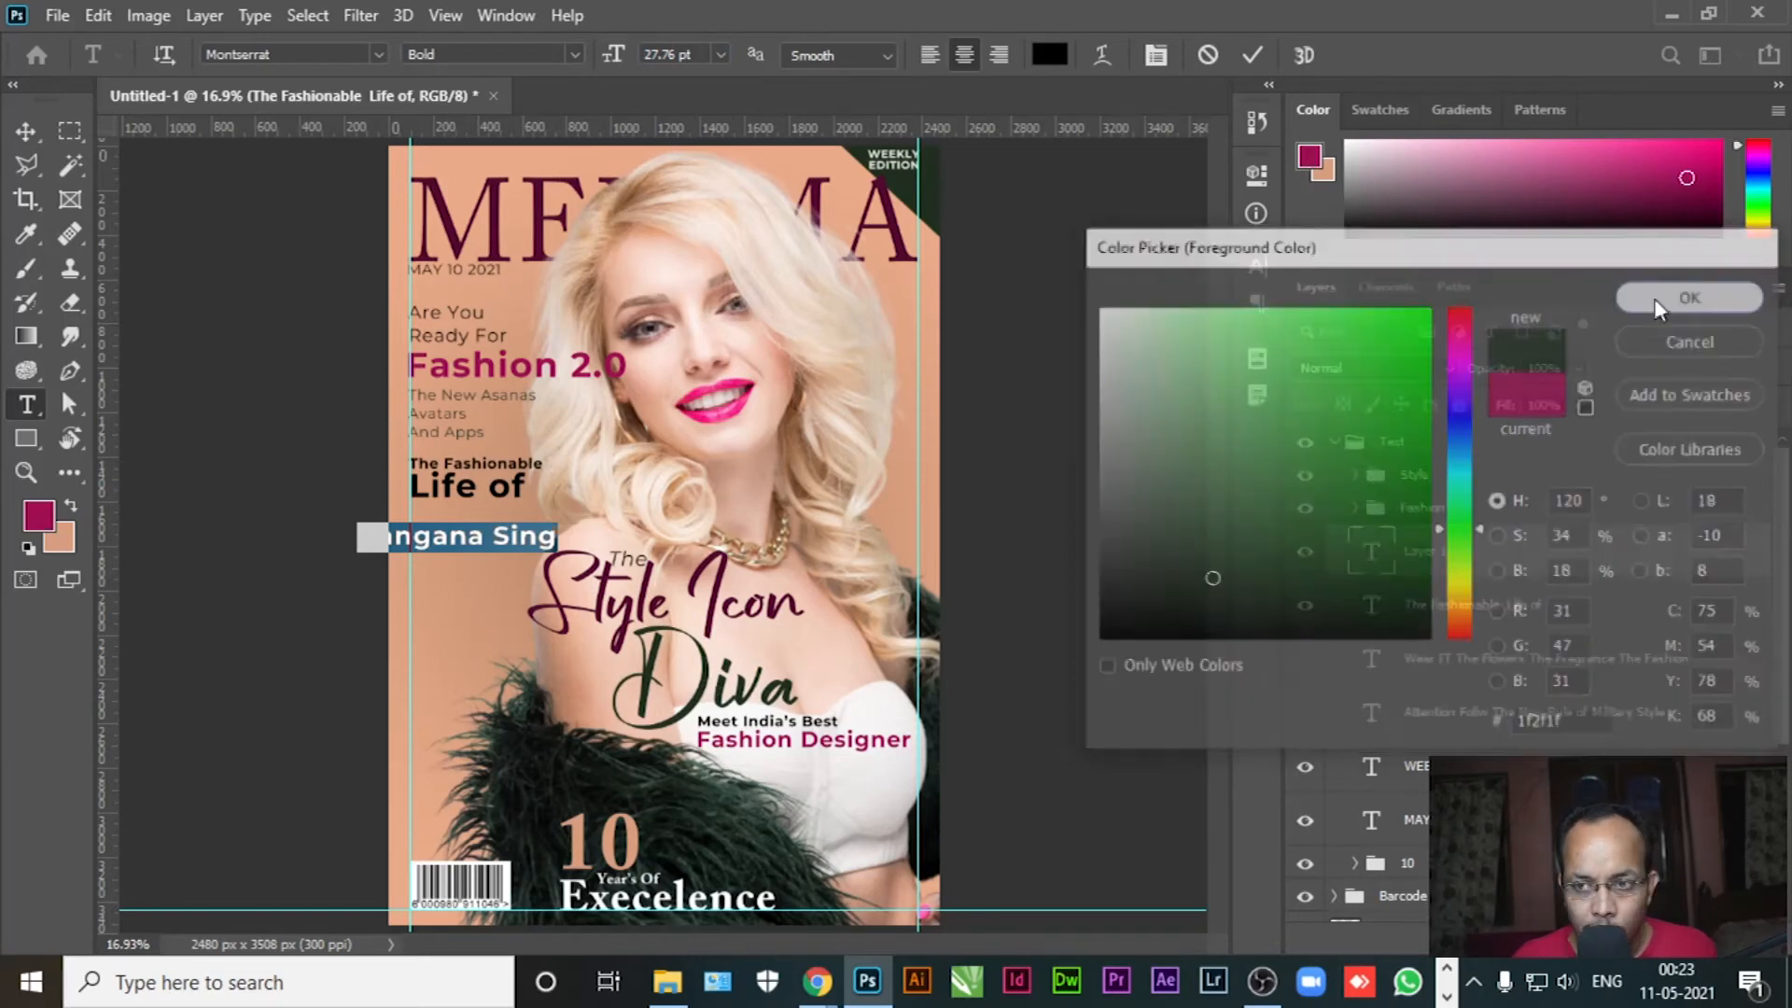
pyautogui.click(25, 133)
pyautogui.moveTo(489, 530); pyautogui.dragTo(524, 512)
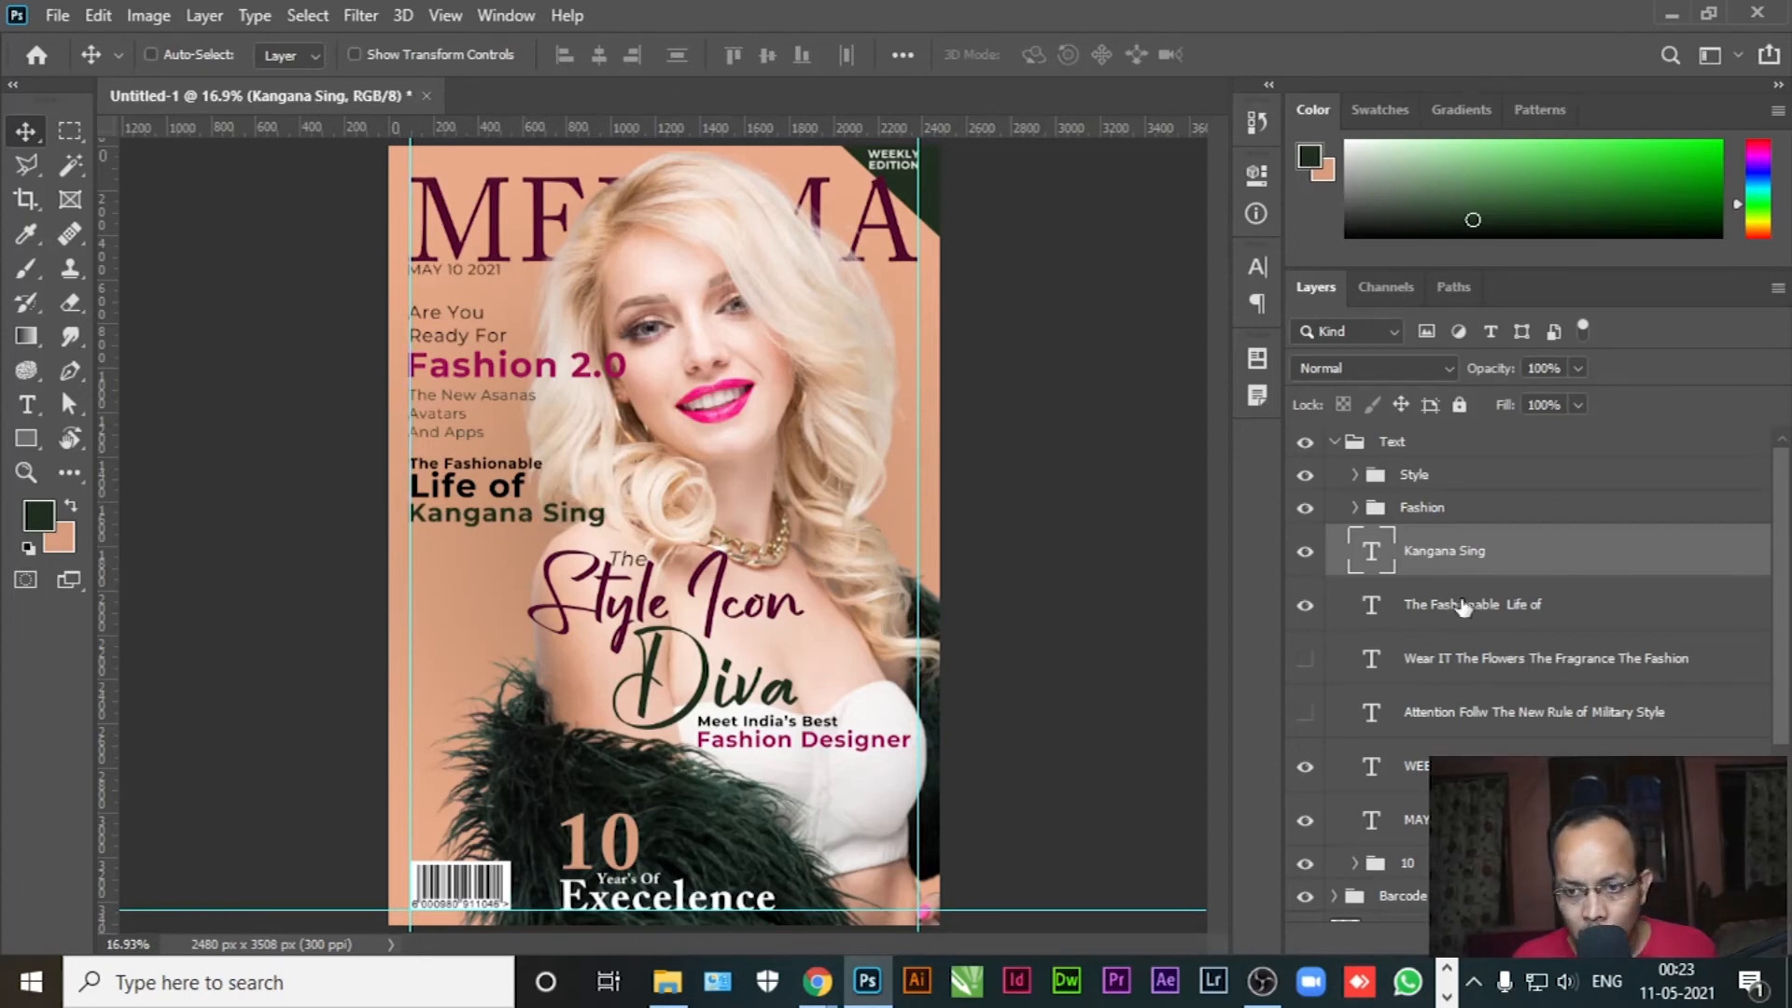
# Left-align the name with the title layer, group both layers and name the group after her
pyautogui.keyDown('ctrl'); pyautogui.click(1462, 607); pyautogui.keyUp('ctrl')
pyautogui.click(563, 54)
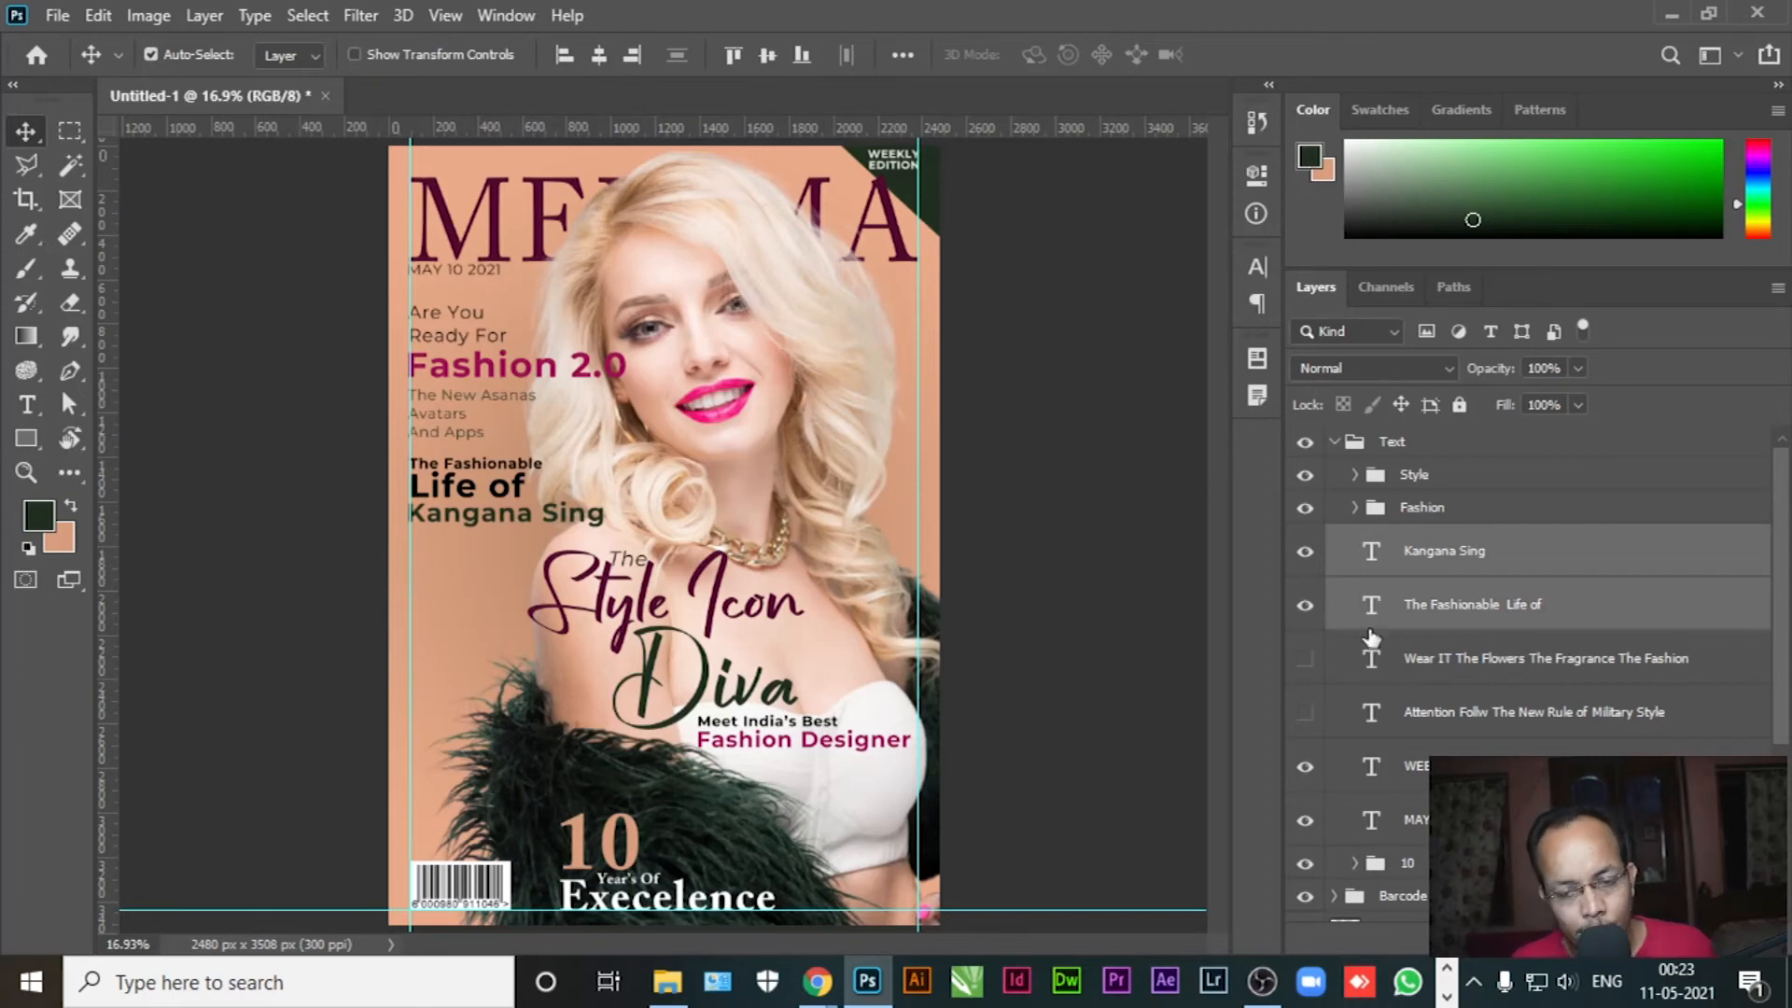
pyautogui.hotkey('ctrl', 'g')
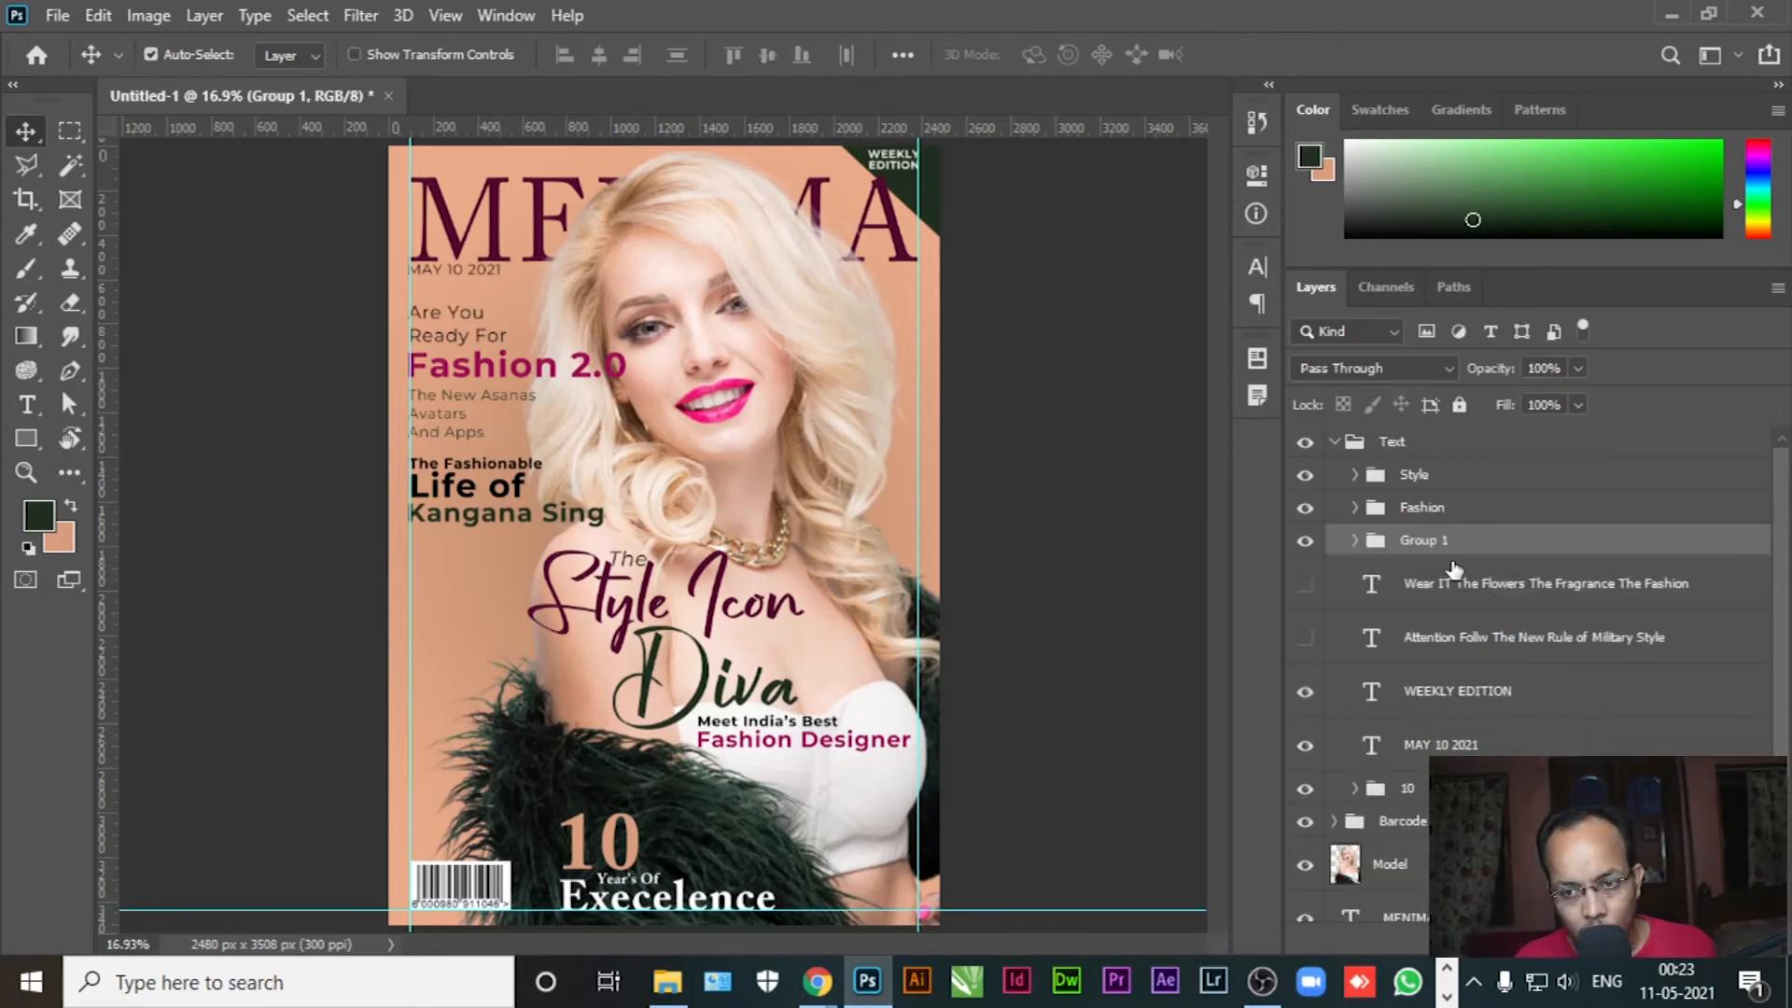
pyautogui.doubleClick(1424, 542)
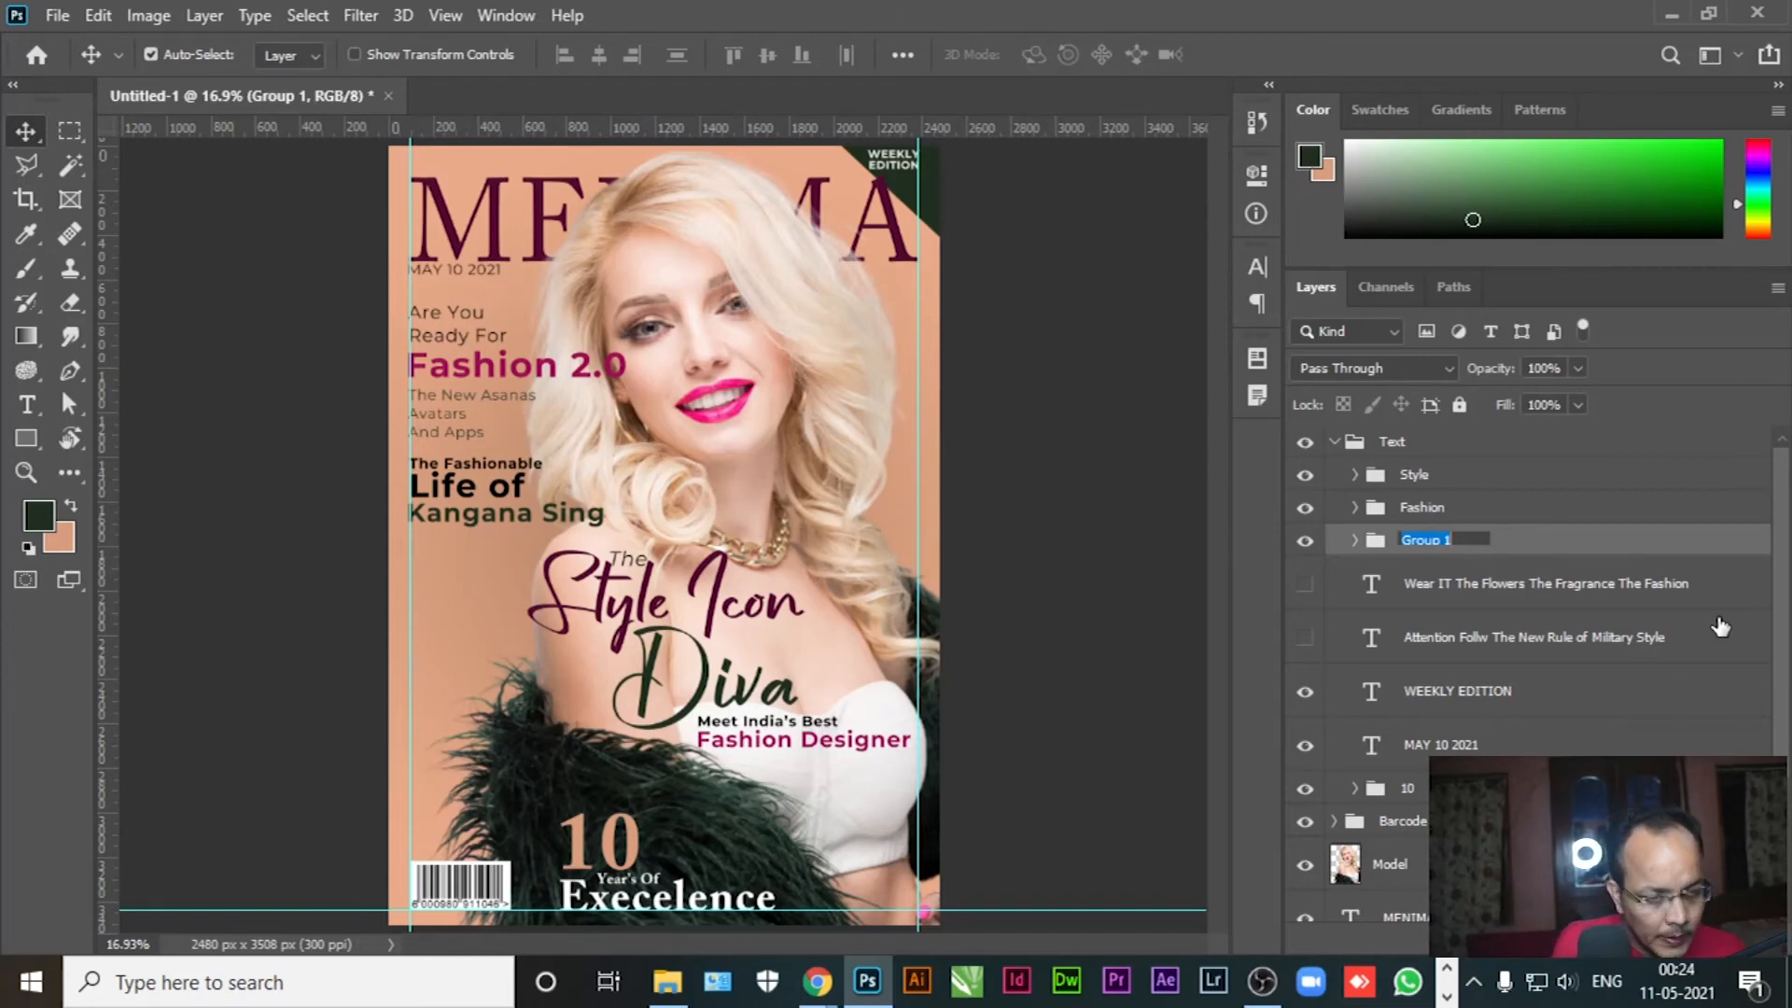
pyautogui.write('Kangana')
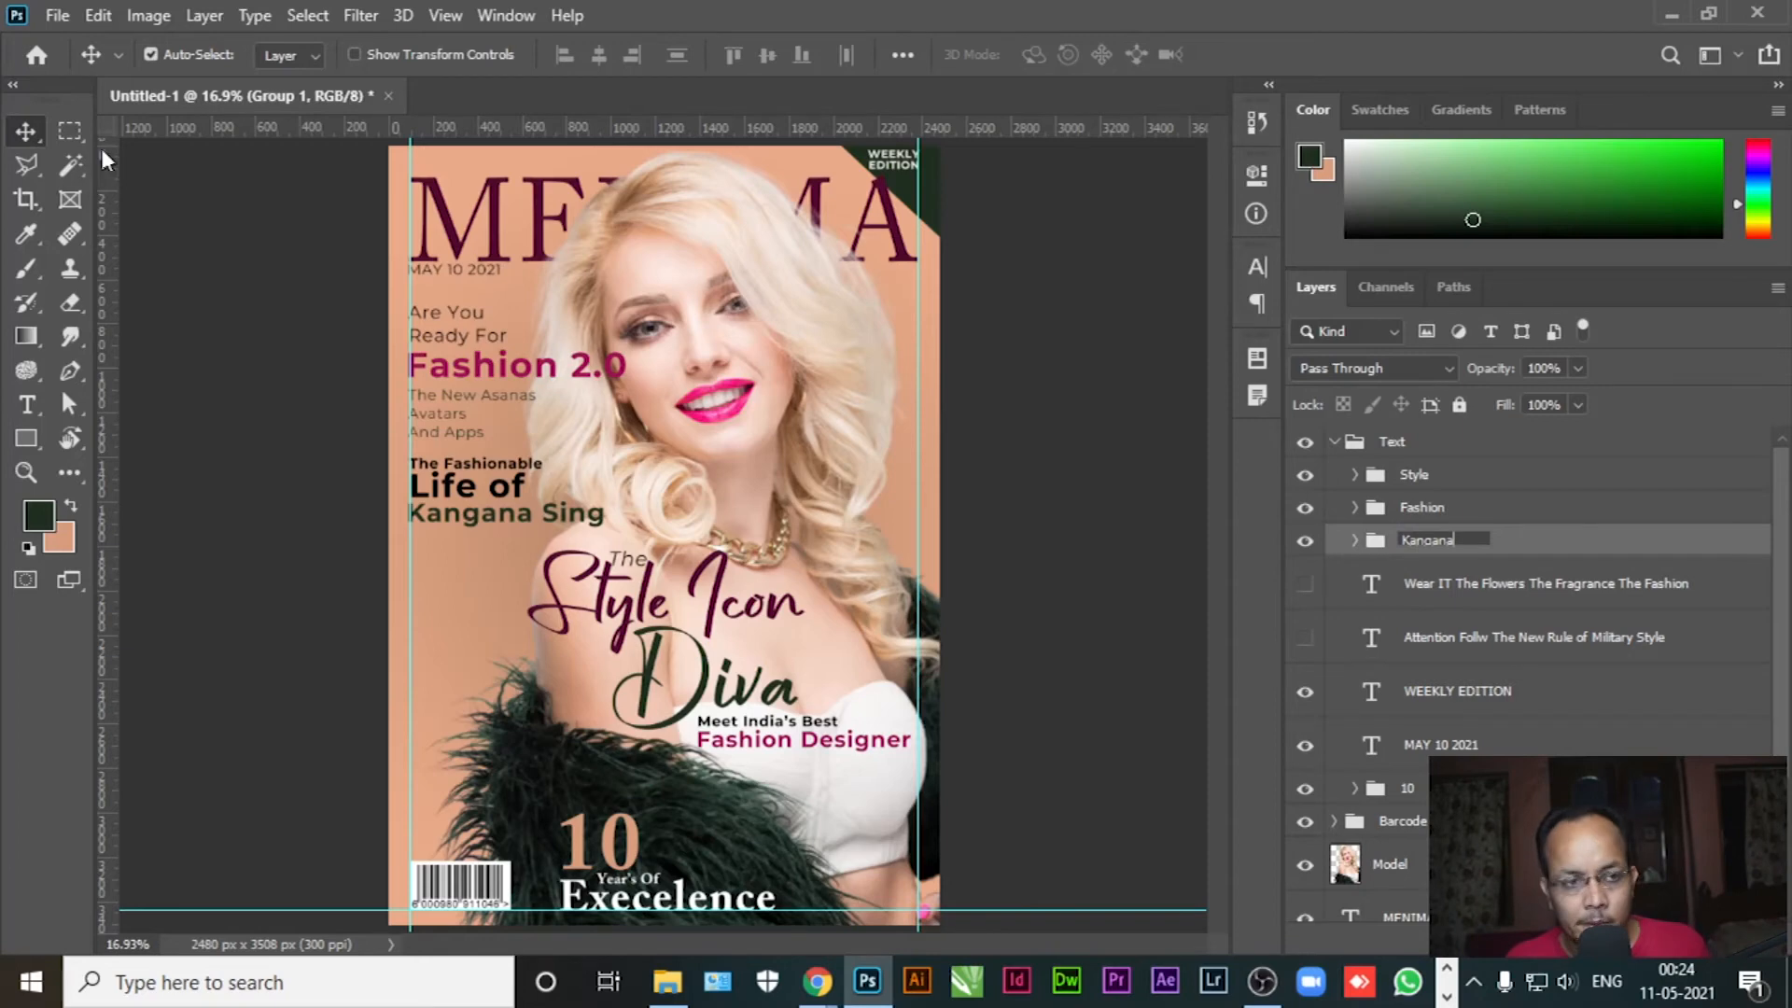
pyautogui.click(26, 134)
pyautogui.click(149, 265)
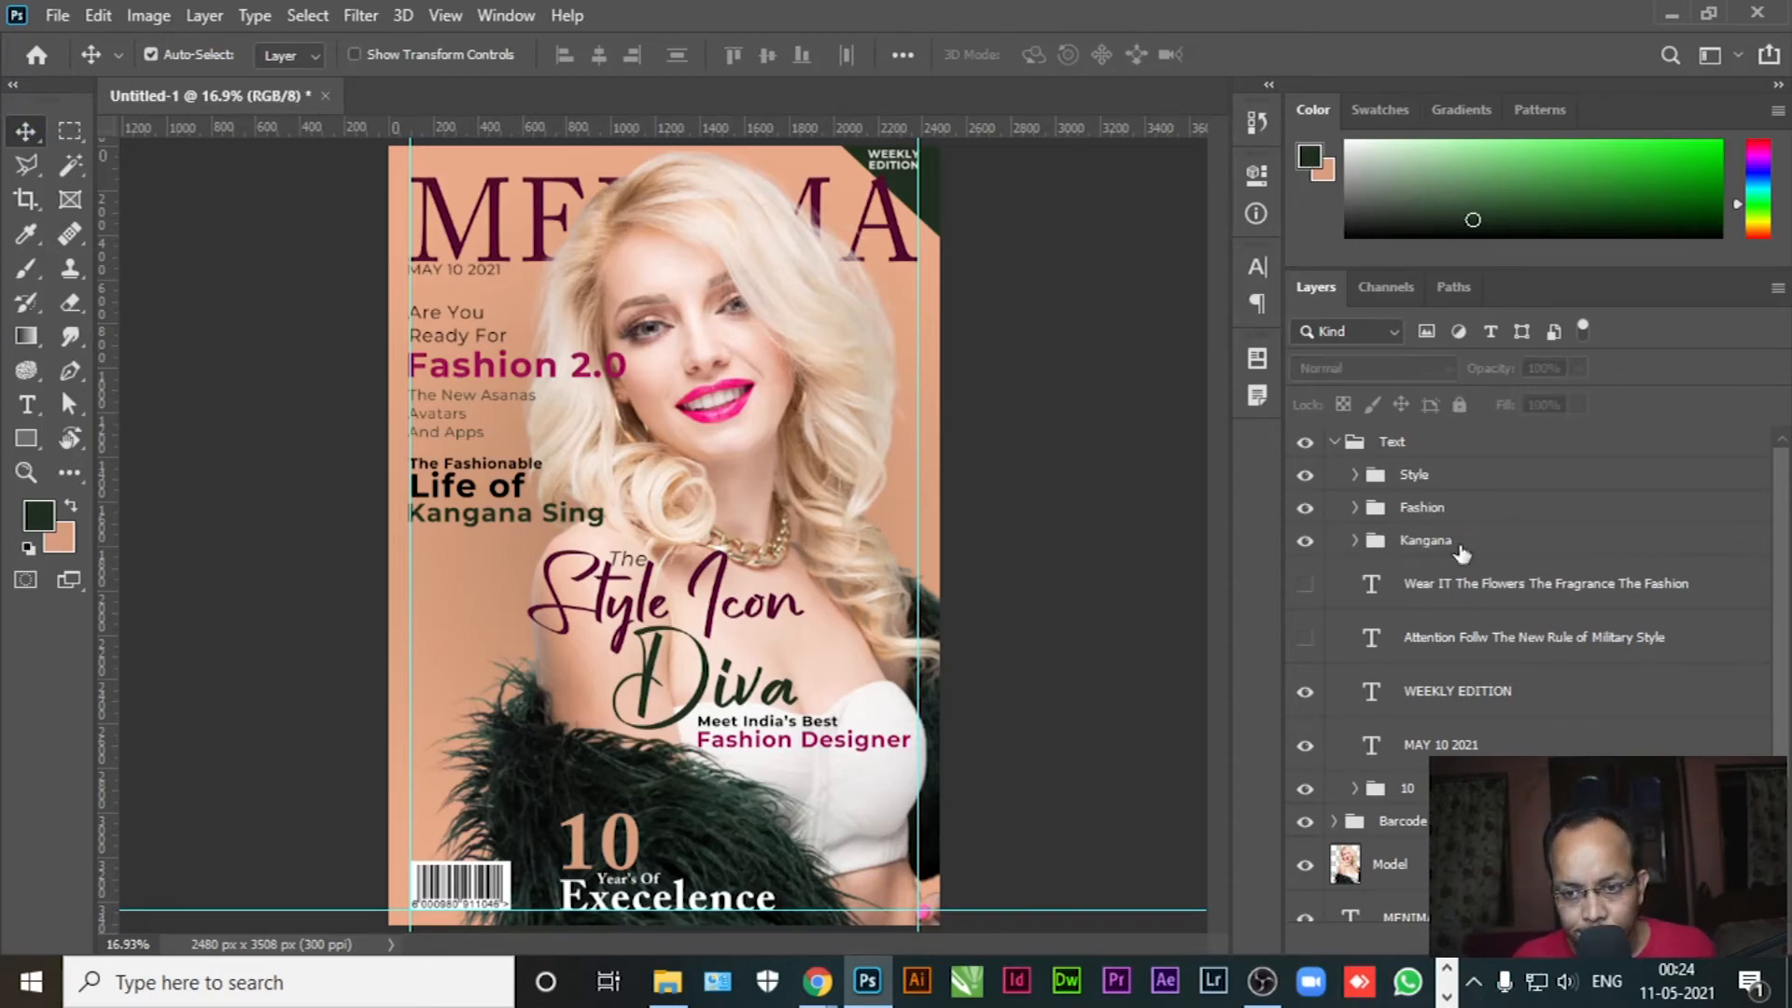
# Nudge the name title group slightly down and right, then check the title text
pyautogui.click(1538, 543)
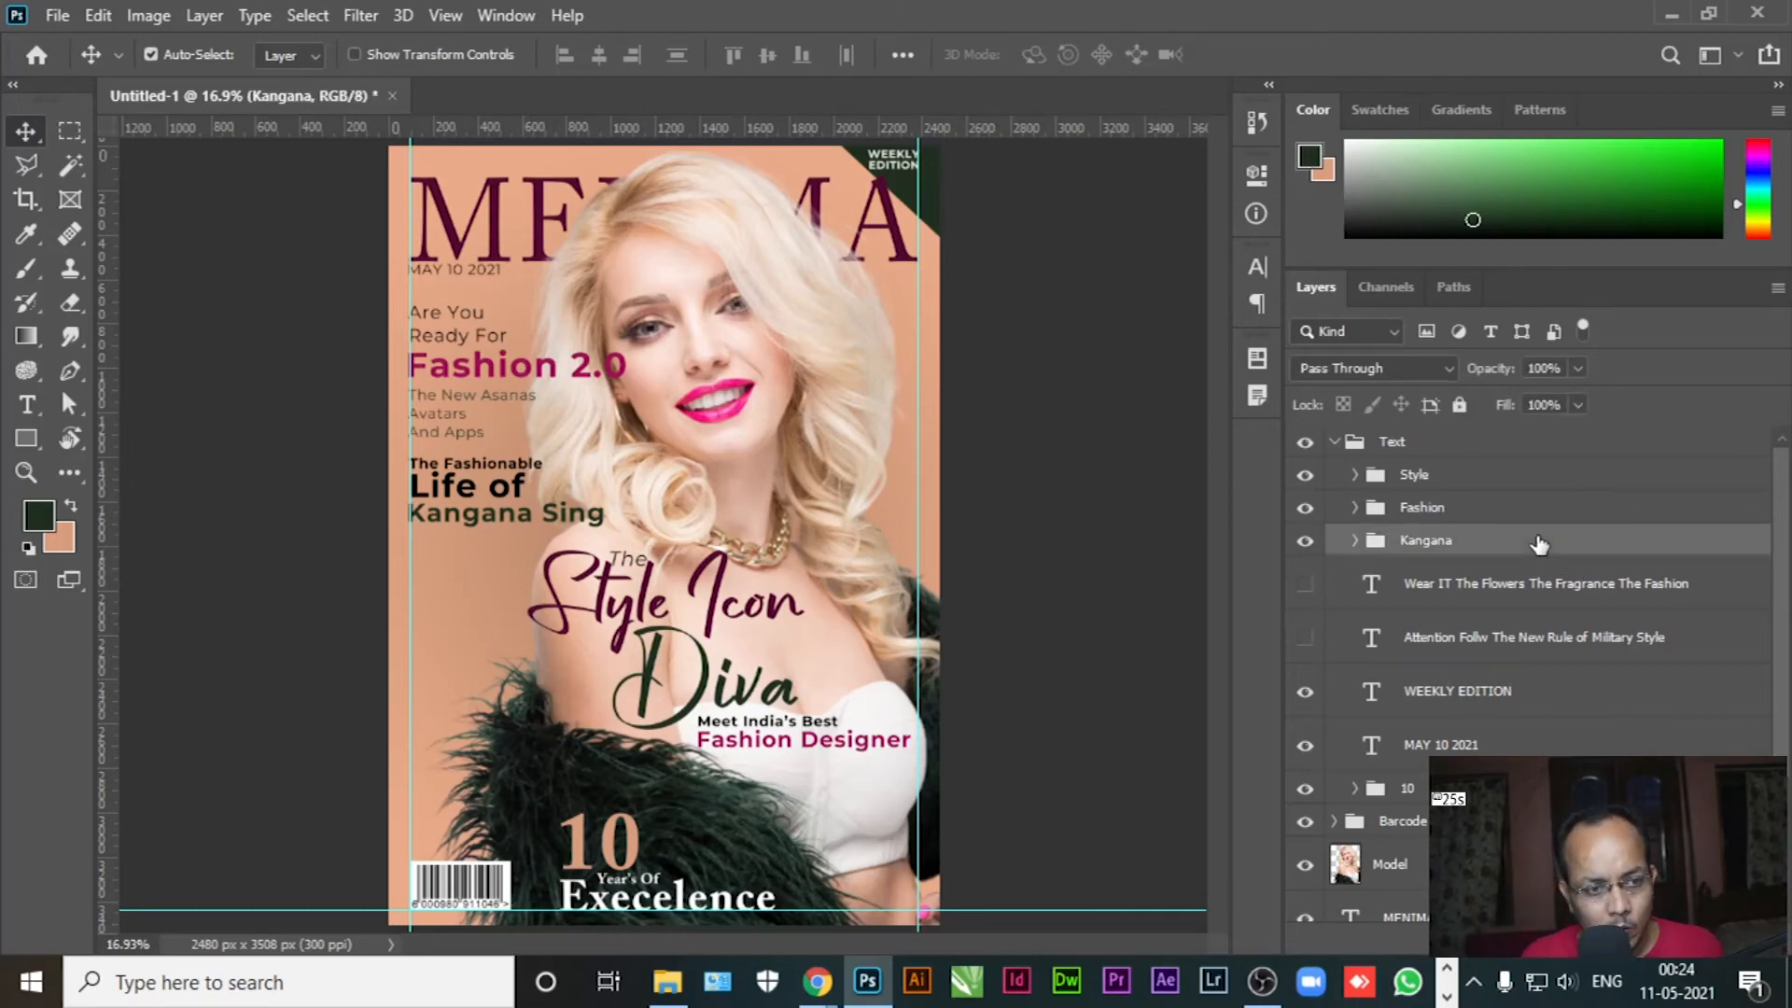
pyautogui.hotkey('shift', 'Down')
pyautogui.hotkey('shift', 'Right')
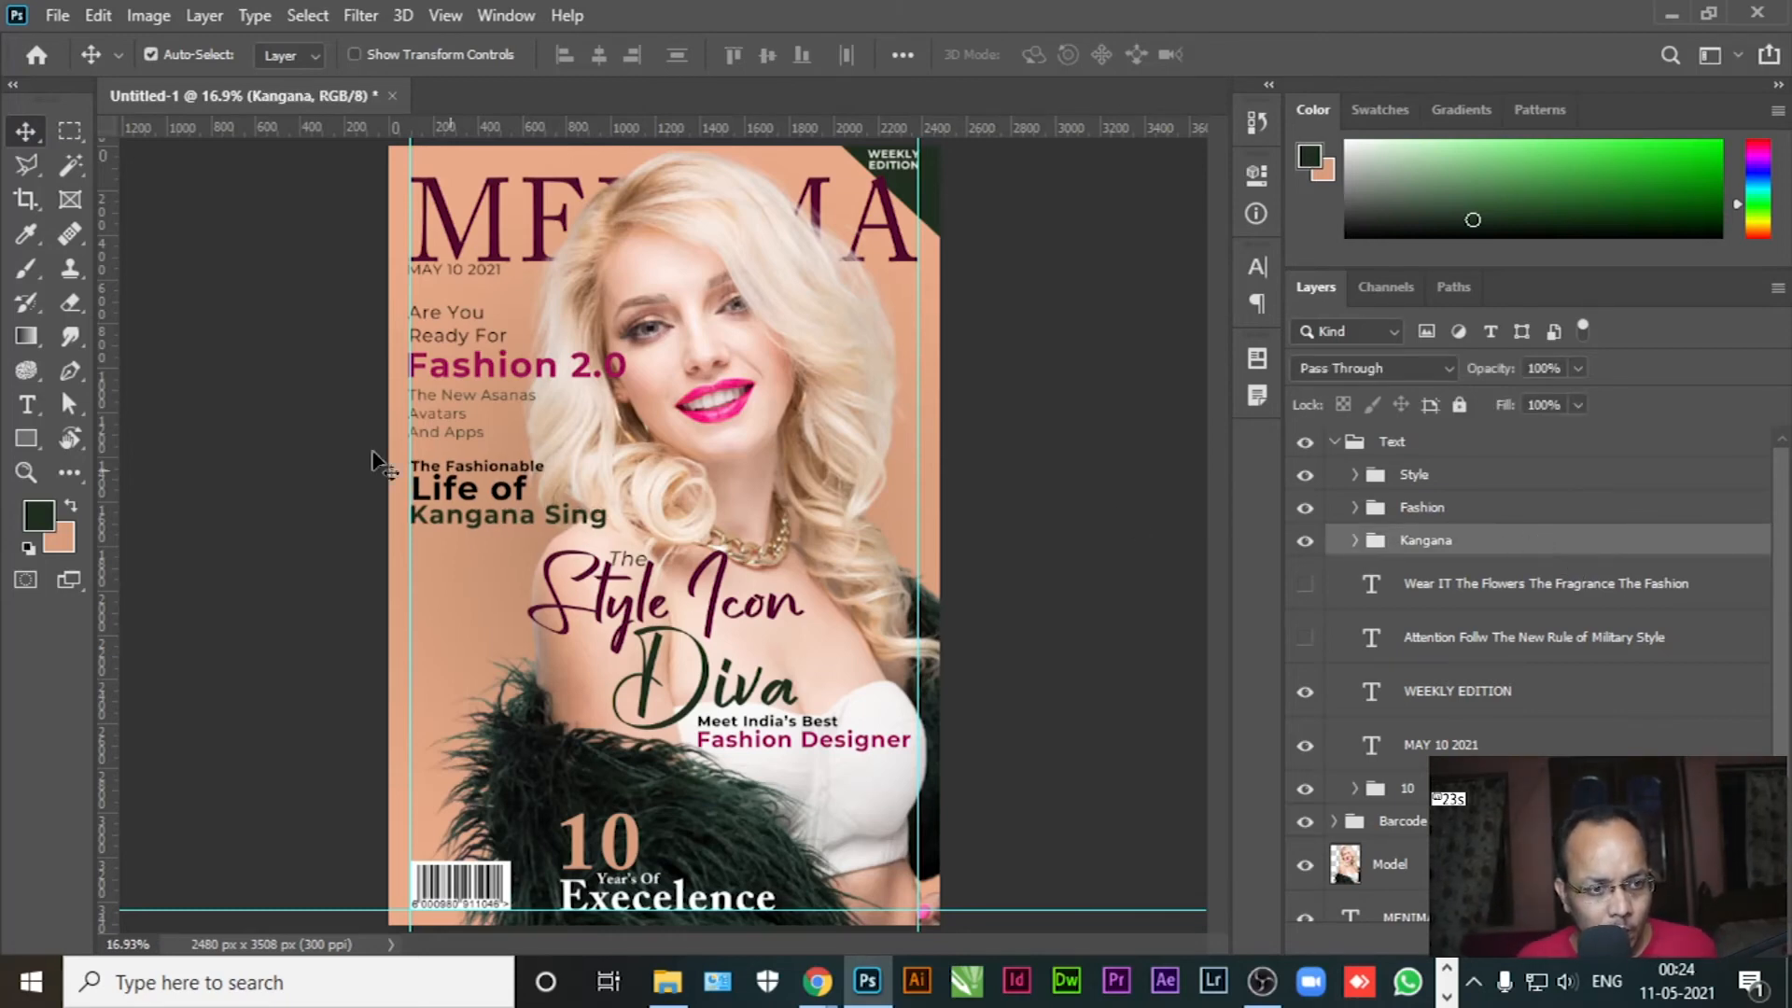
pyautogui.click(28, 405)
pyautogui.click(416, 487)
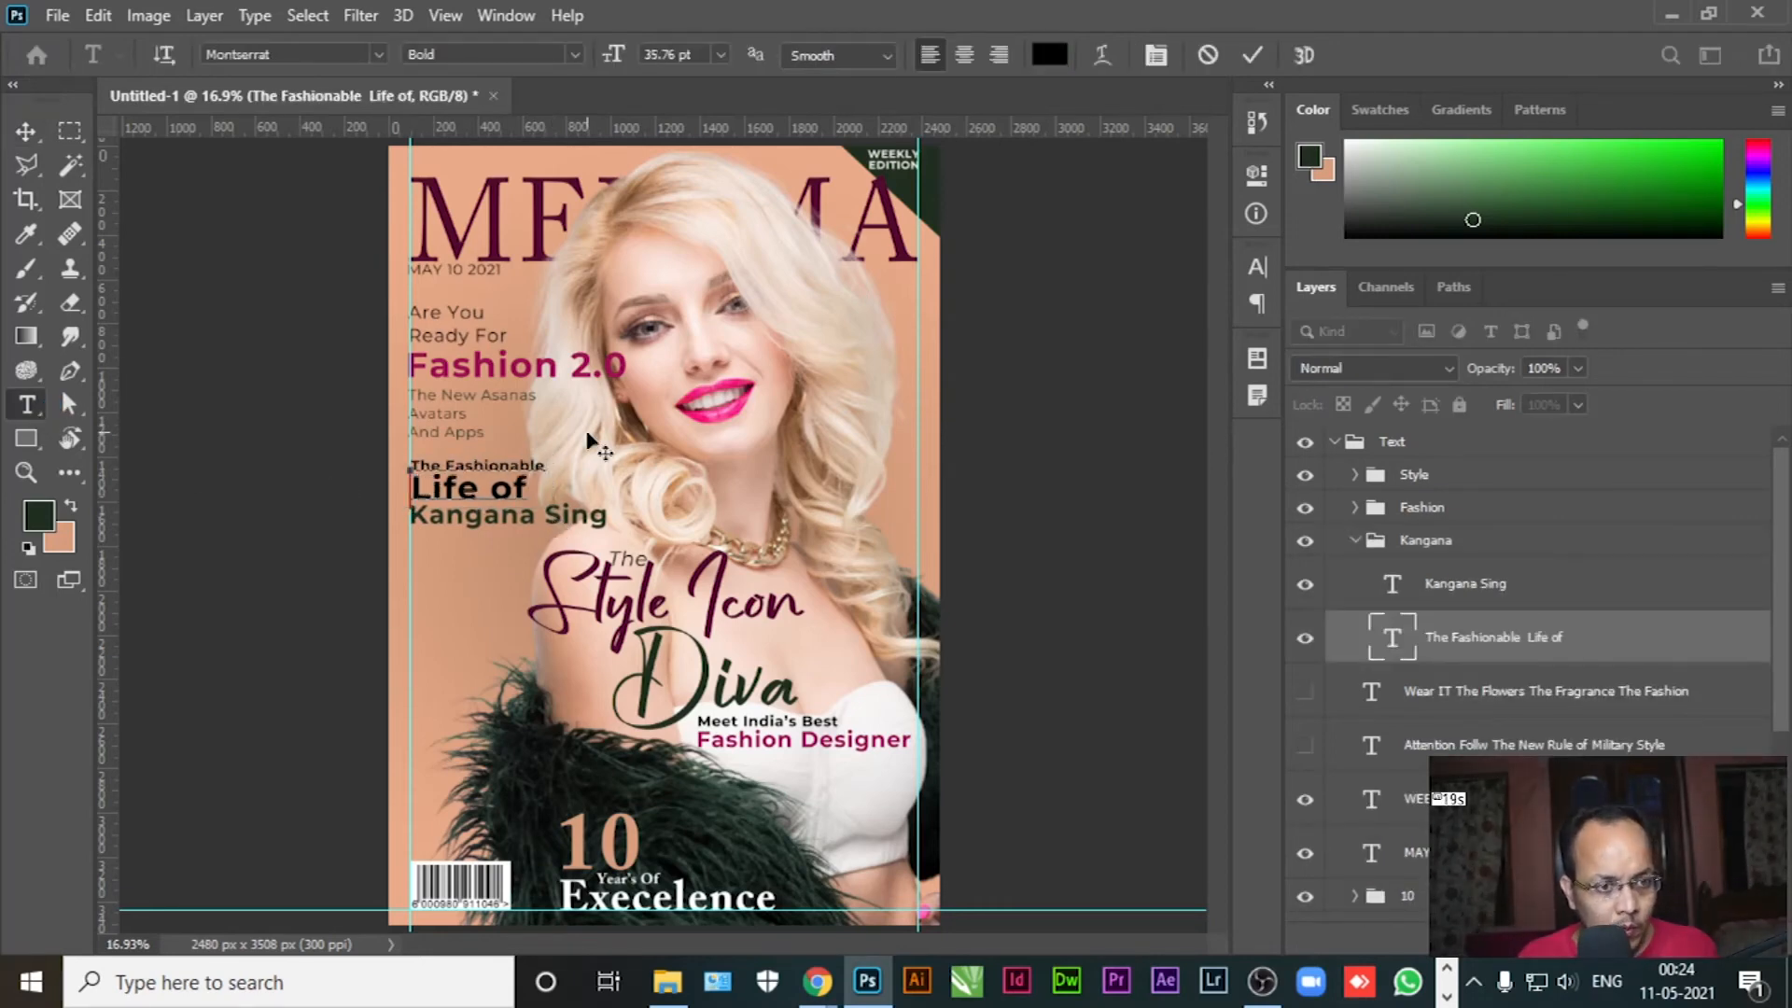
pyautogui.click(26, 132)
pyautogui.click(251, 483)
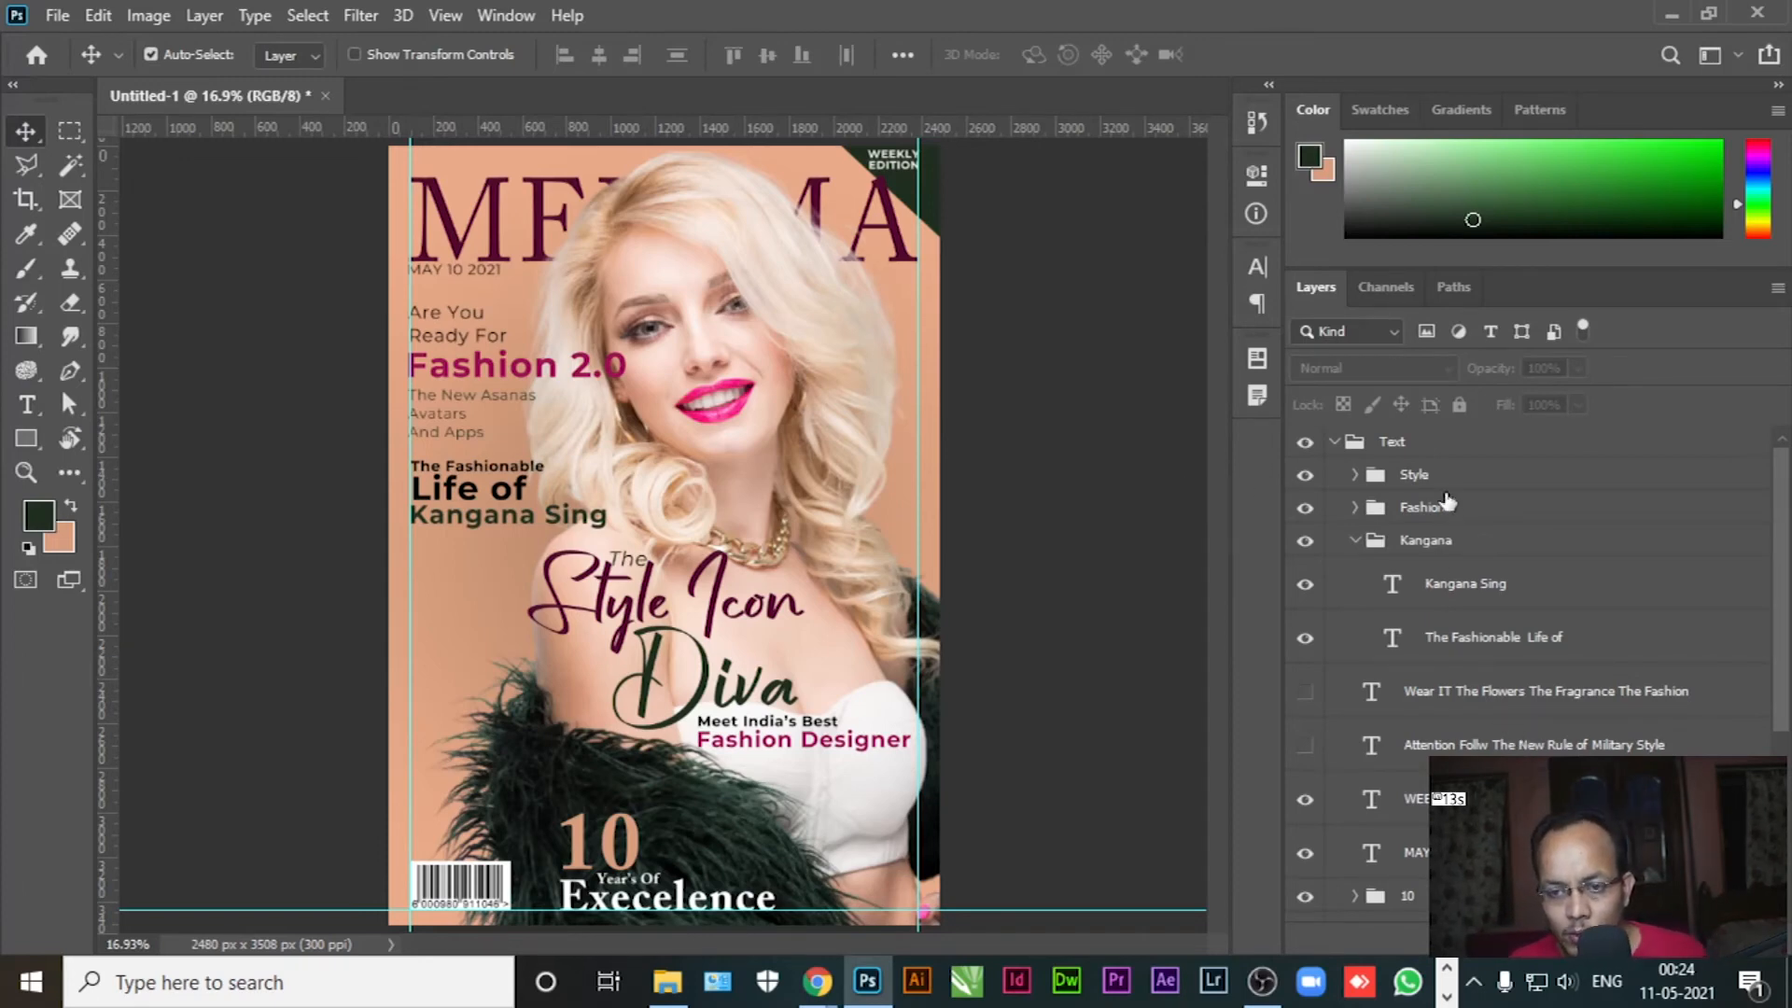
# Align the left edges of the Fashion group, the name title group and the MAY 10 2021 date
pyautogui.click(1446, 515)
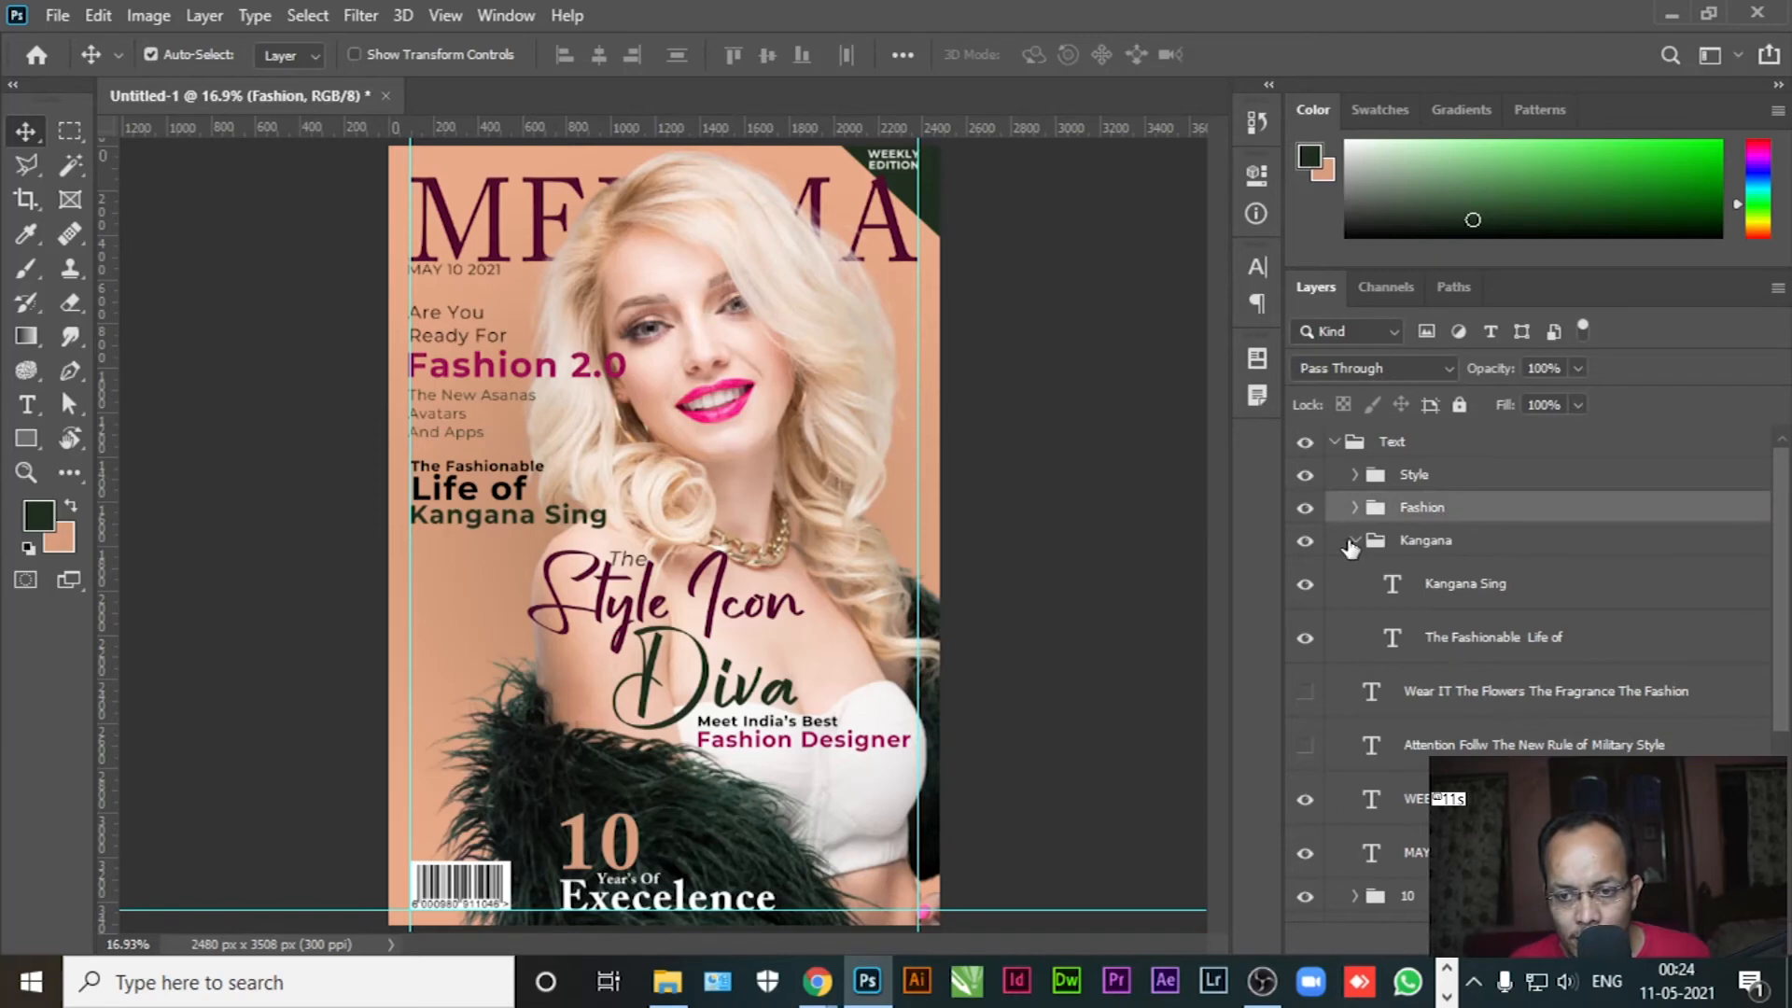
pyautogui.click(1359, 548)
pyautogui.click(1358, 548)
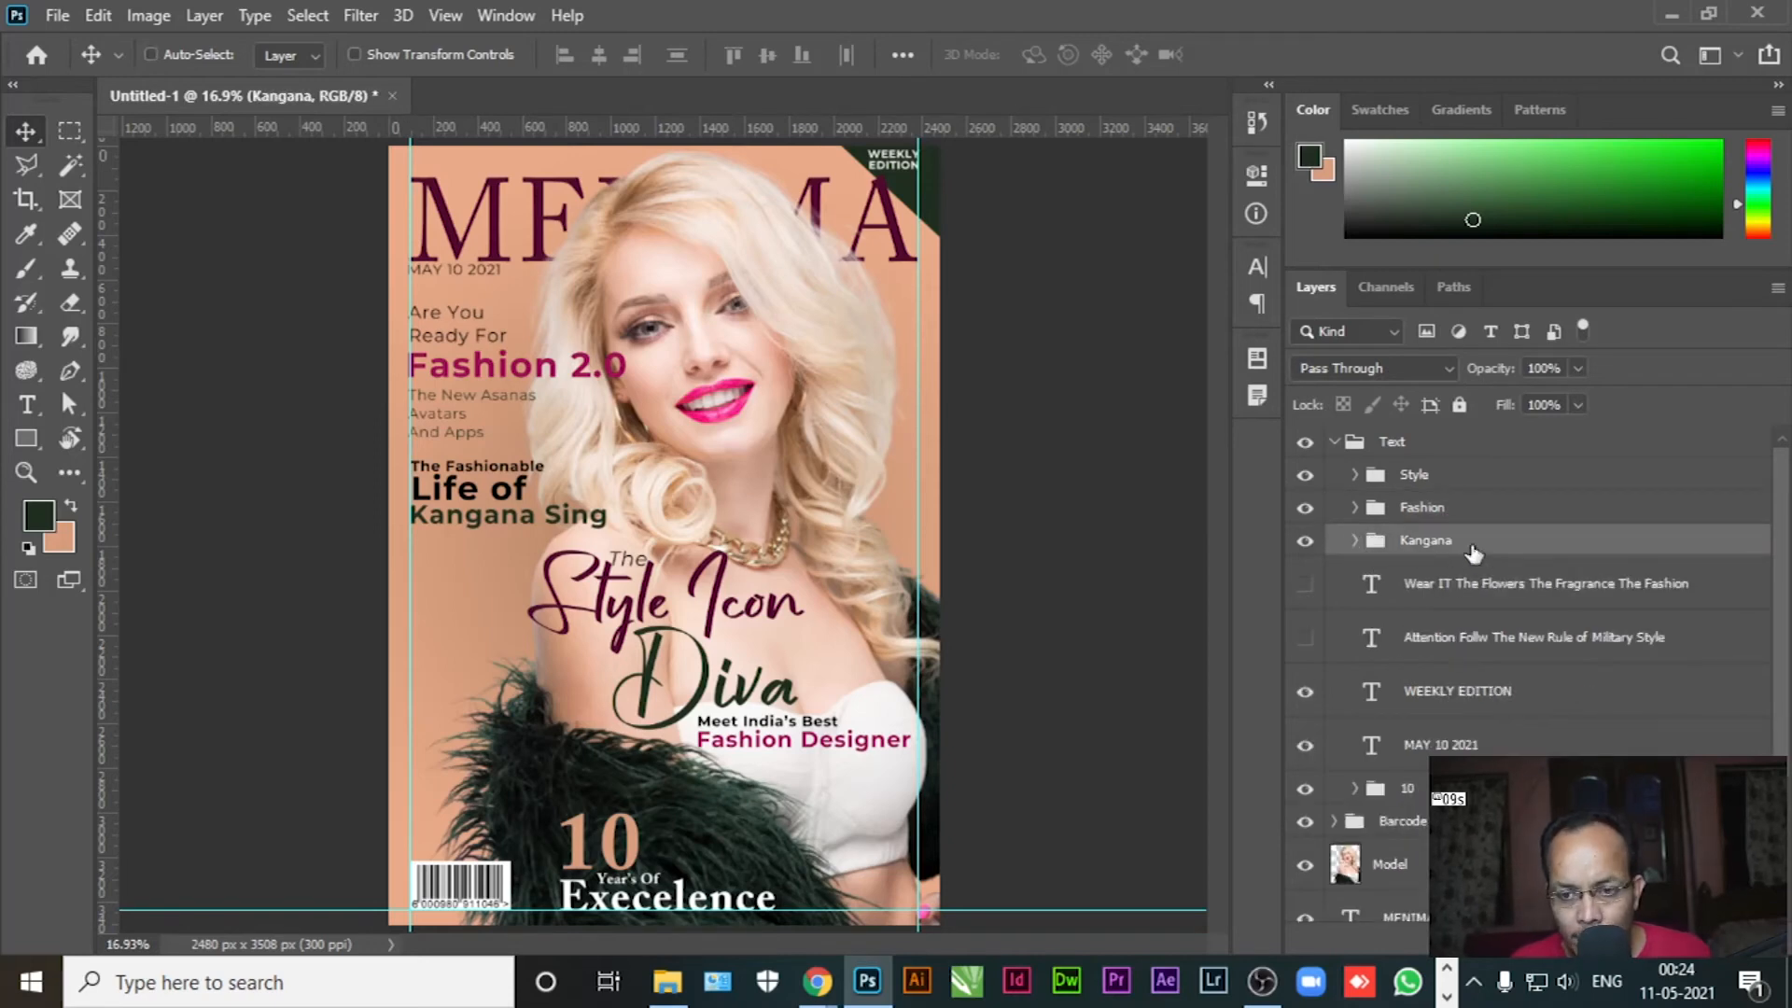
pyautogui.keyDown('ctrl'); pyautogui.click(1452, 518); pyautogui.keyUp('ctrl')
pyautogui.keyDown('ctrl'); pyautogui.click(1447, 749); pyautogui.keyUp('ctrl')
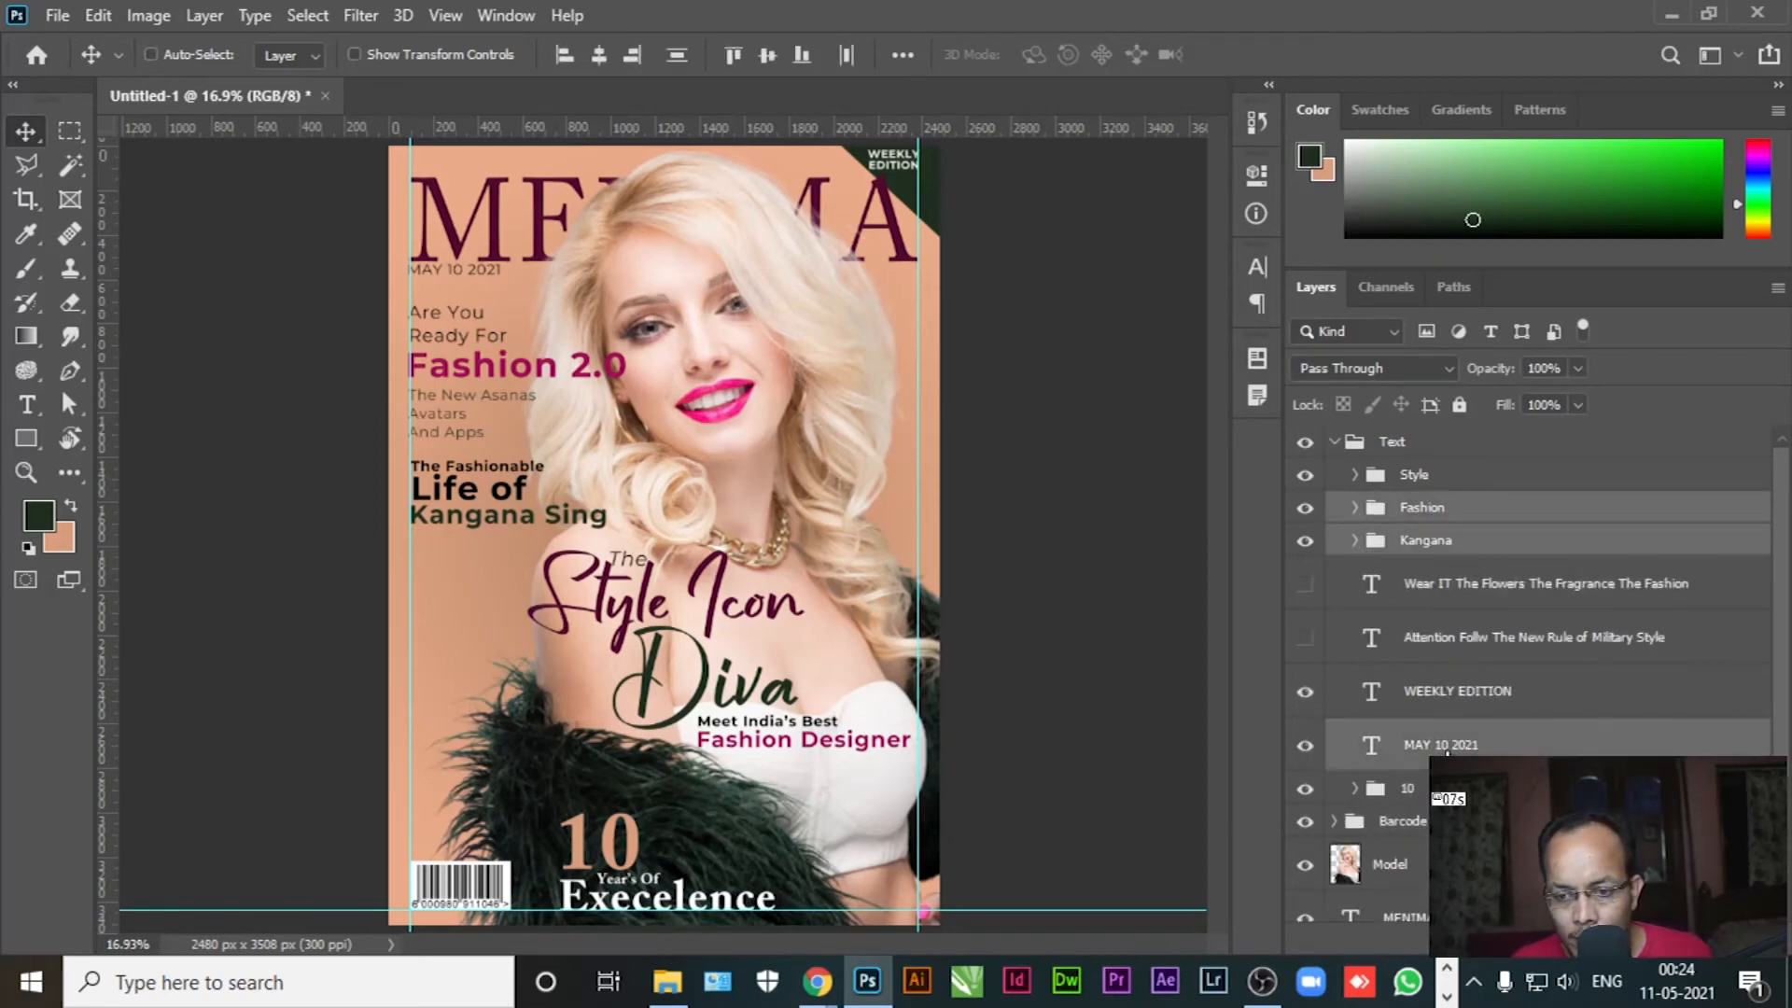
pyautogui.click(564, 58)
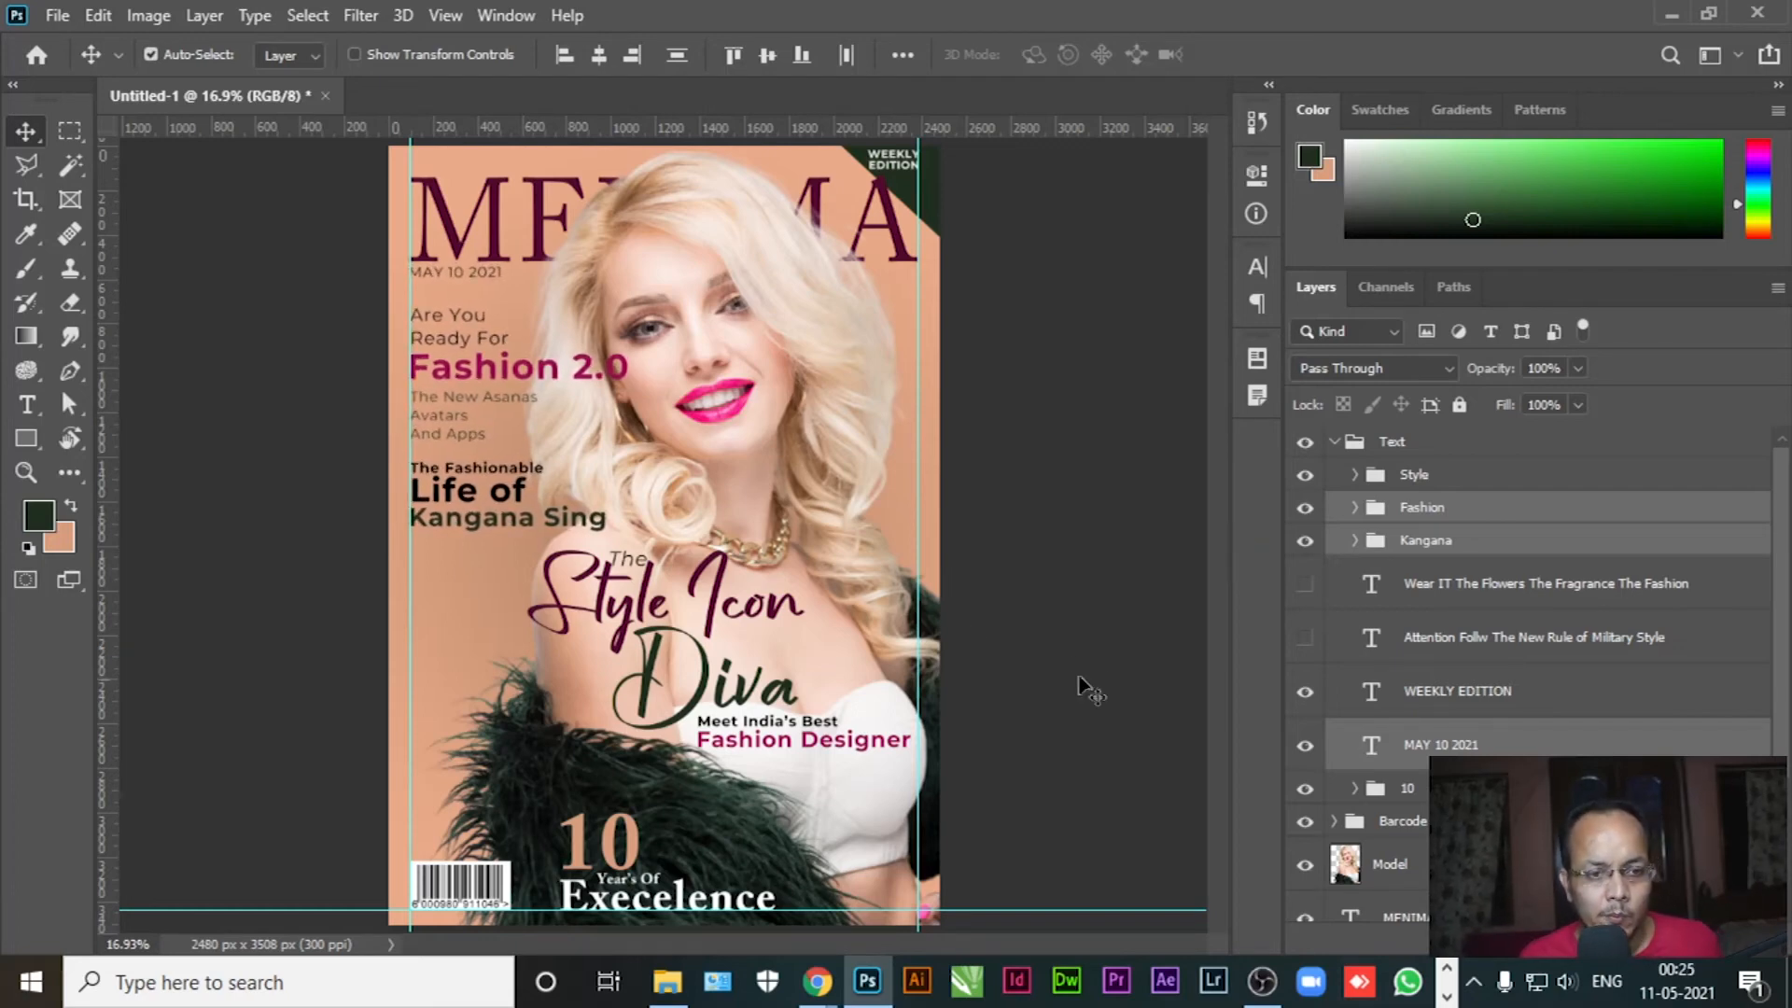
# Show the Wear IT cover lines and move them under the name title
pyautogui.click(1063, 462)
pyautogui.click(1303, 586)
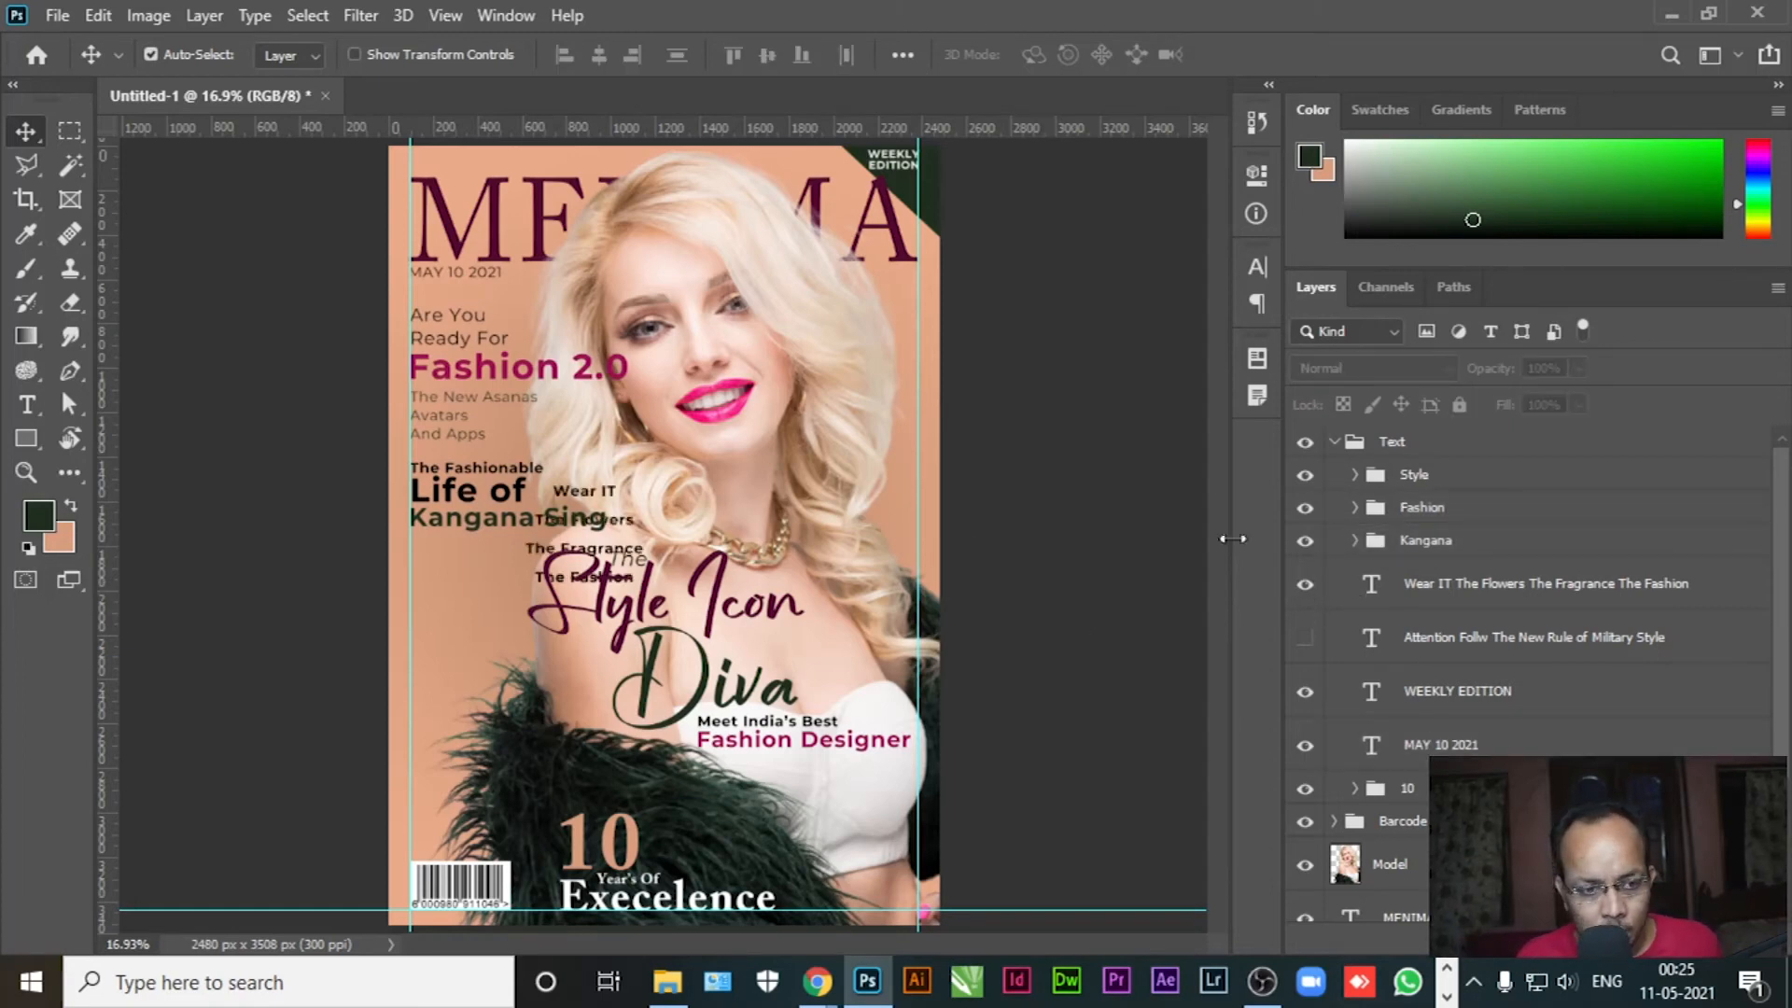
pyautogui.click(542, 552)
pyautogui.moveTo(541, 553); pyautogui.dragTo(431, 609)
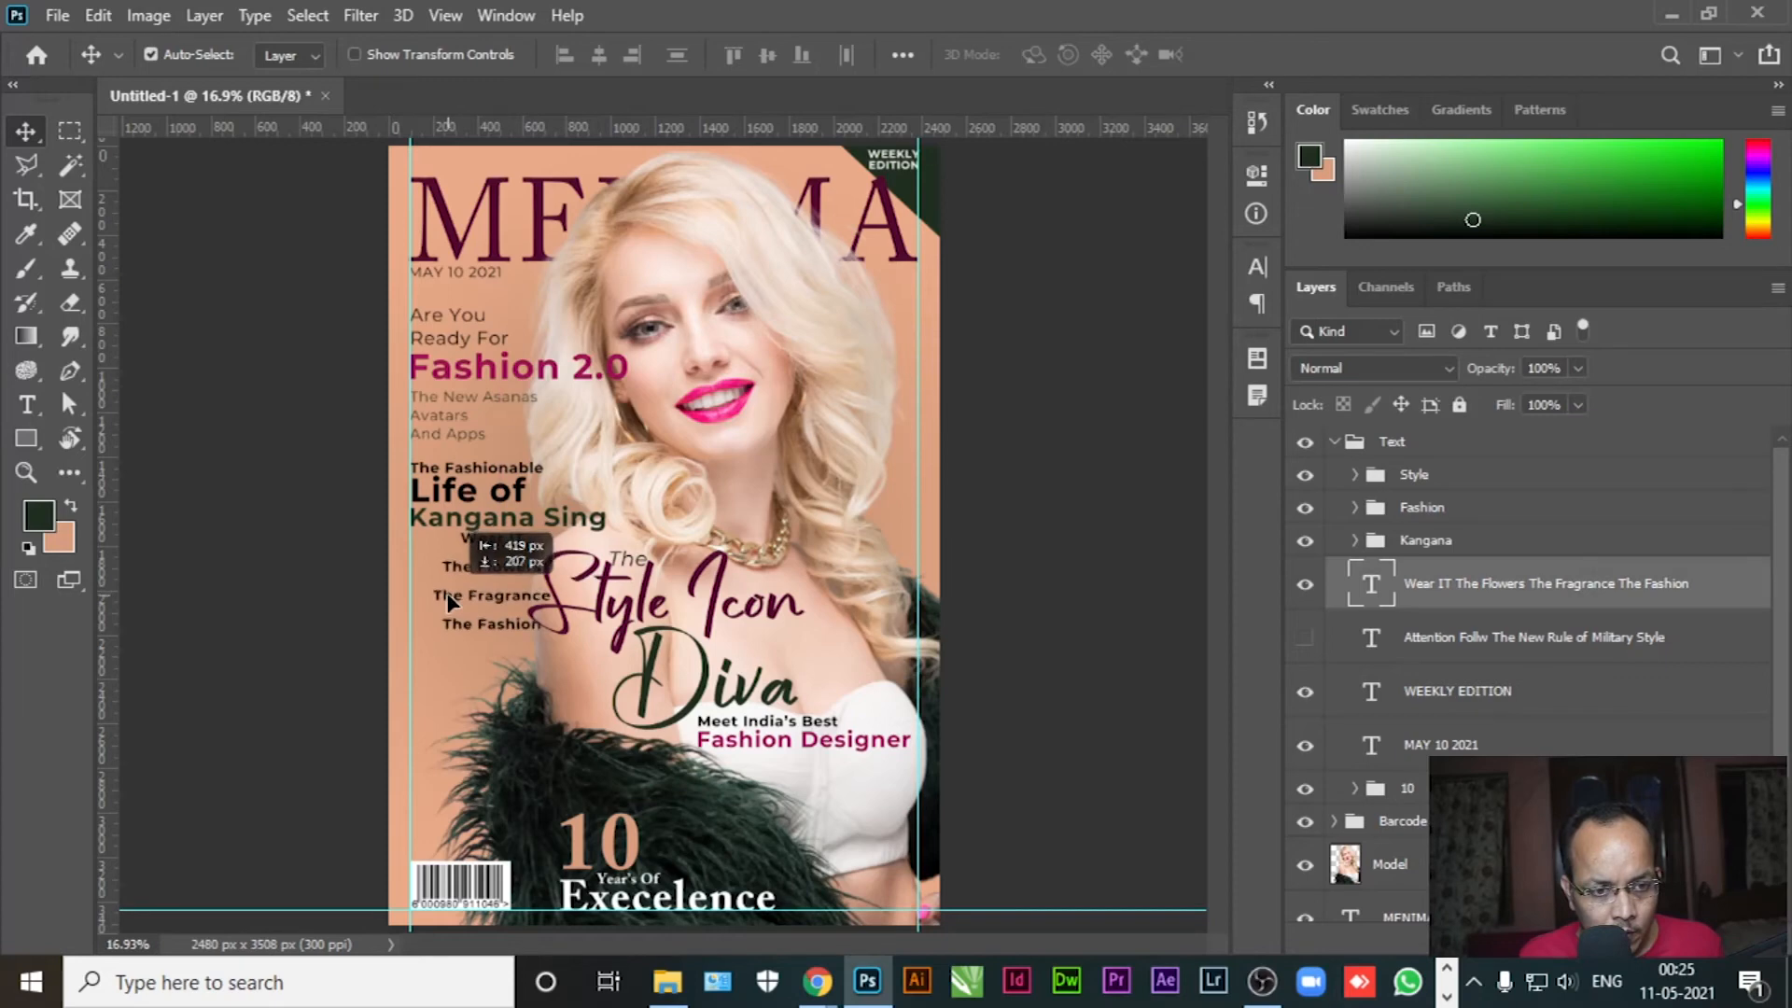
# Left-align the Wear IT cover lines, enlarge them and change the style from Bold to Regular
pyautogui.click(23, 410)
pyautogui.click(486, 635)
pyautogui.hotkey('ctrl', 'a')
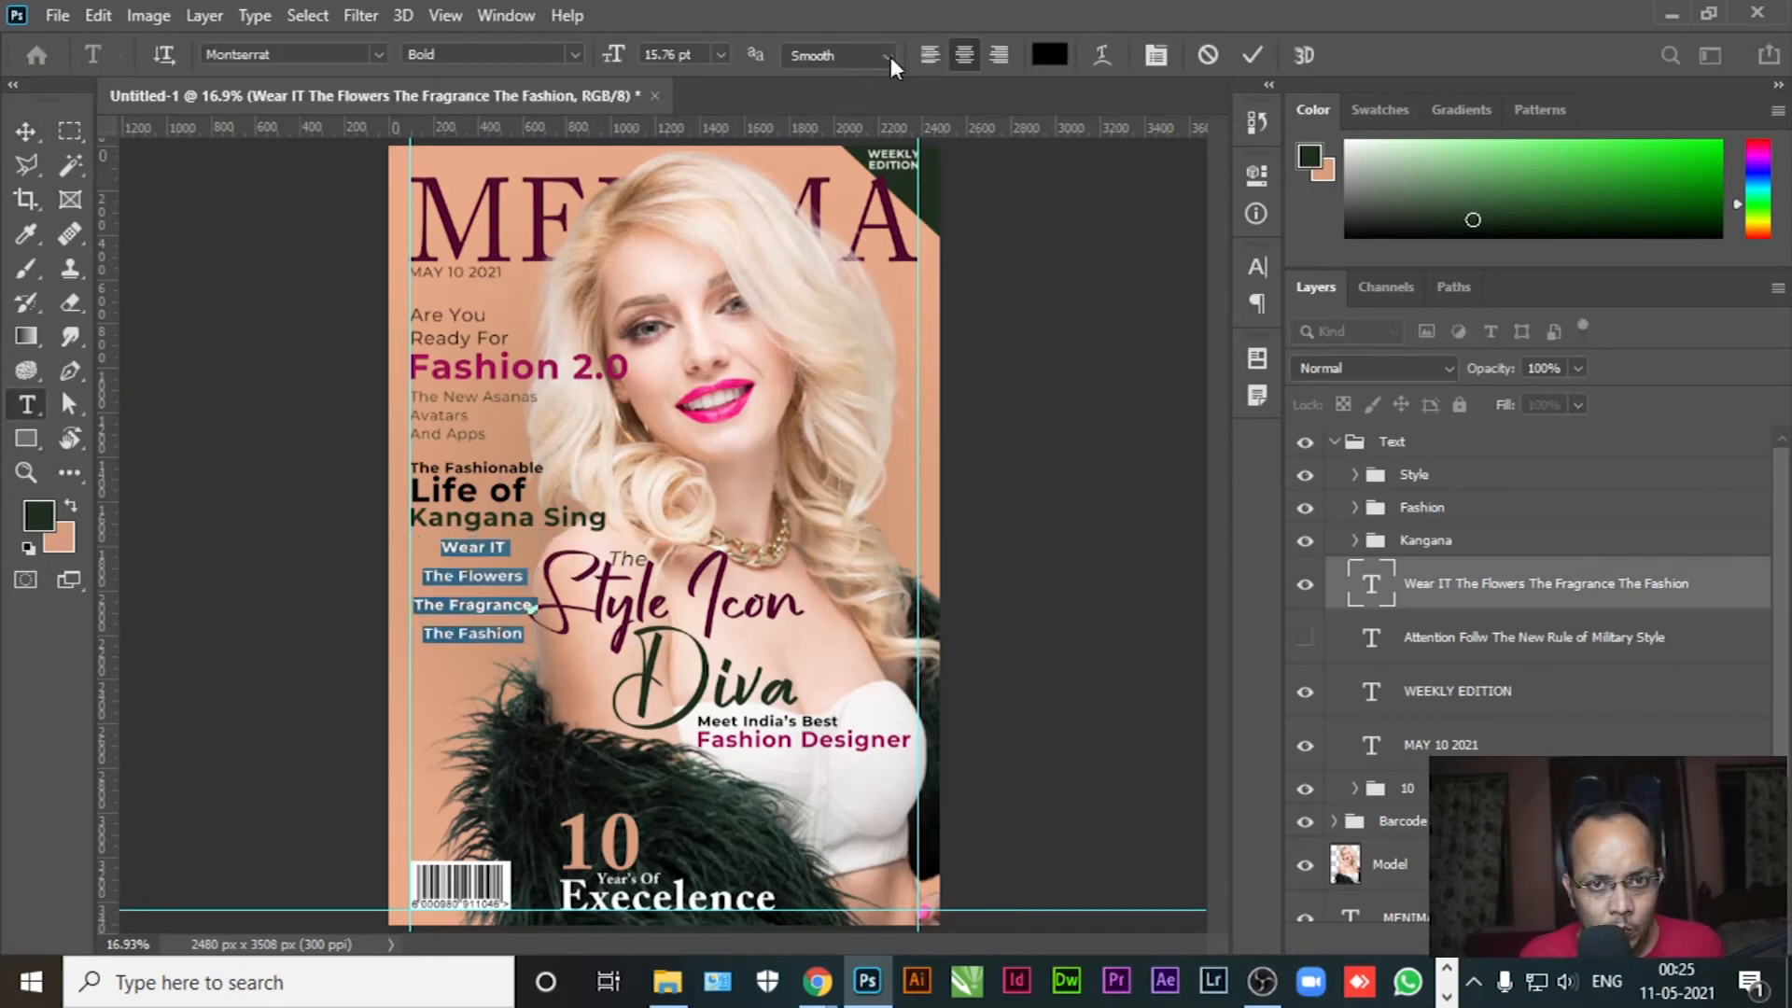
pyautogui.click(929, 54)
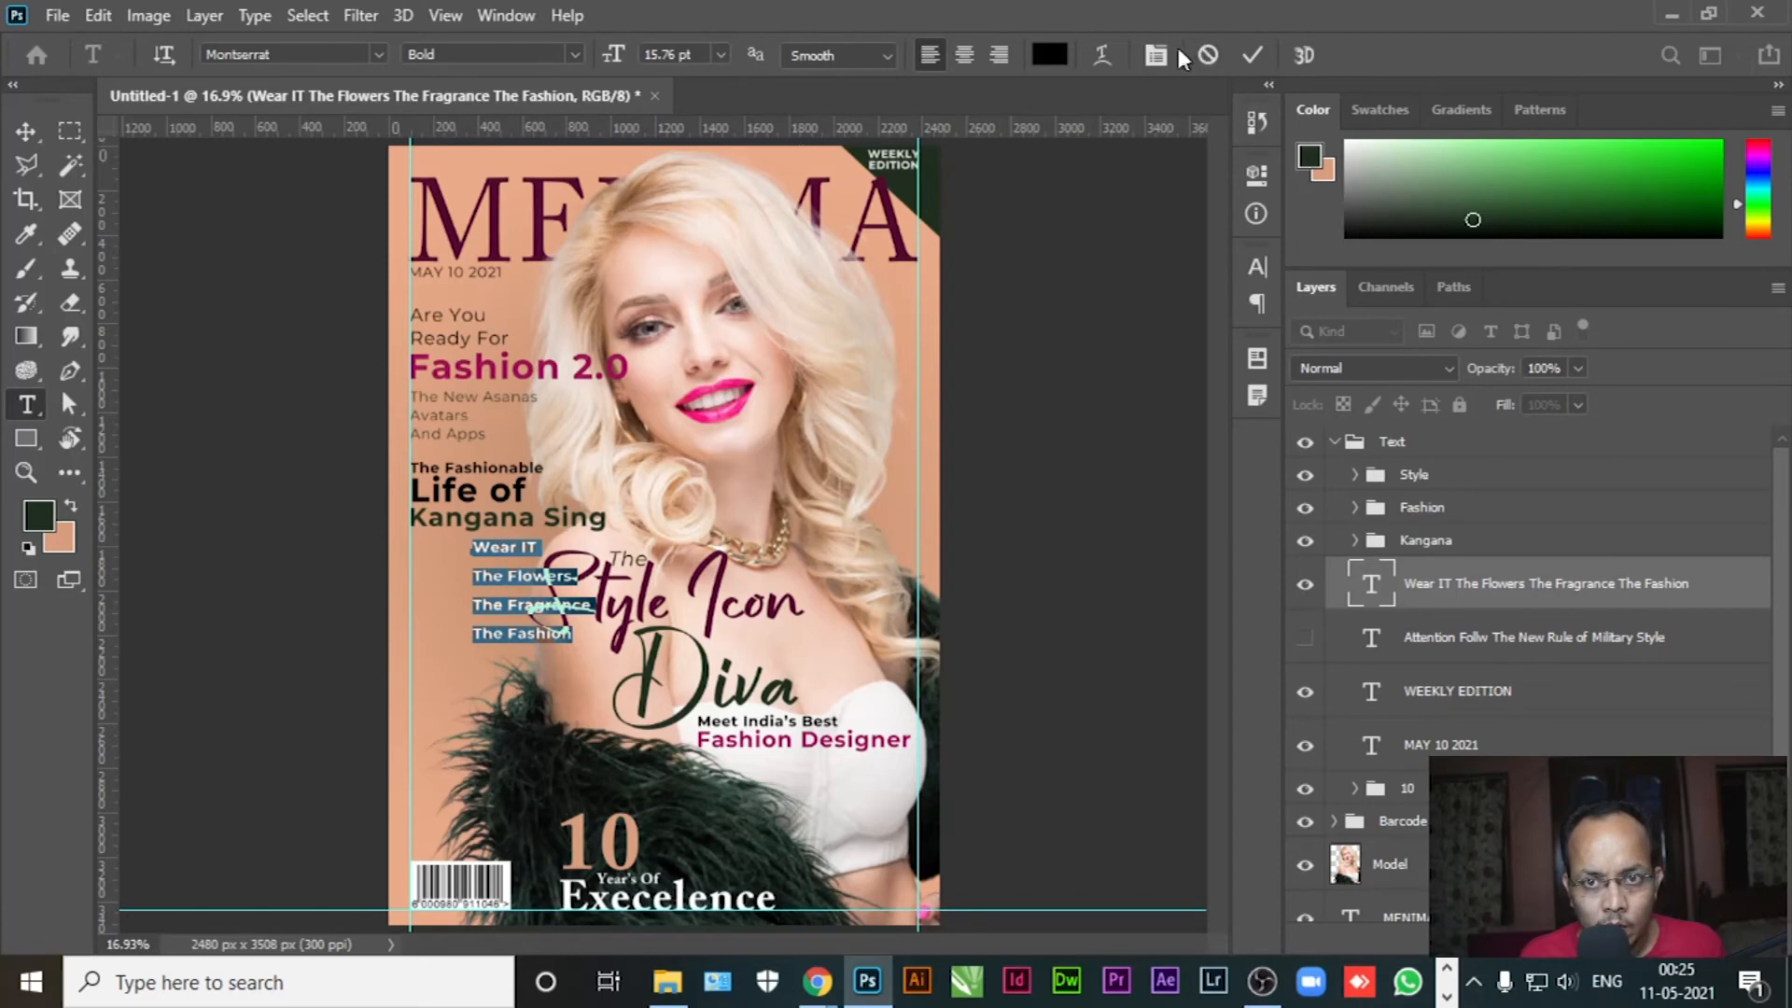
pyautogui.moveTo(608, 57); pyautogui.dragTo(618, 60)
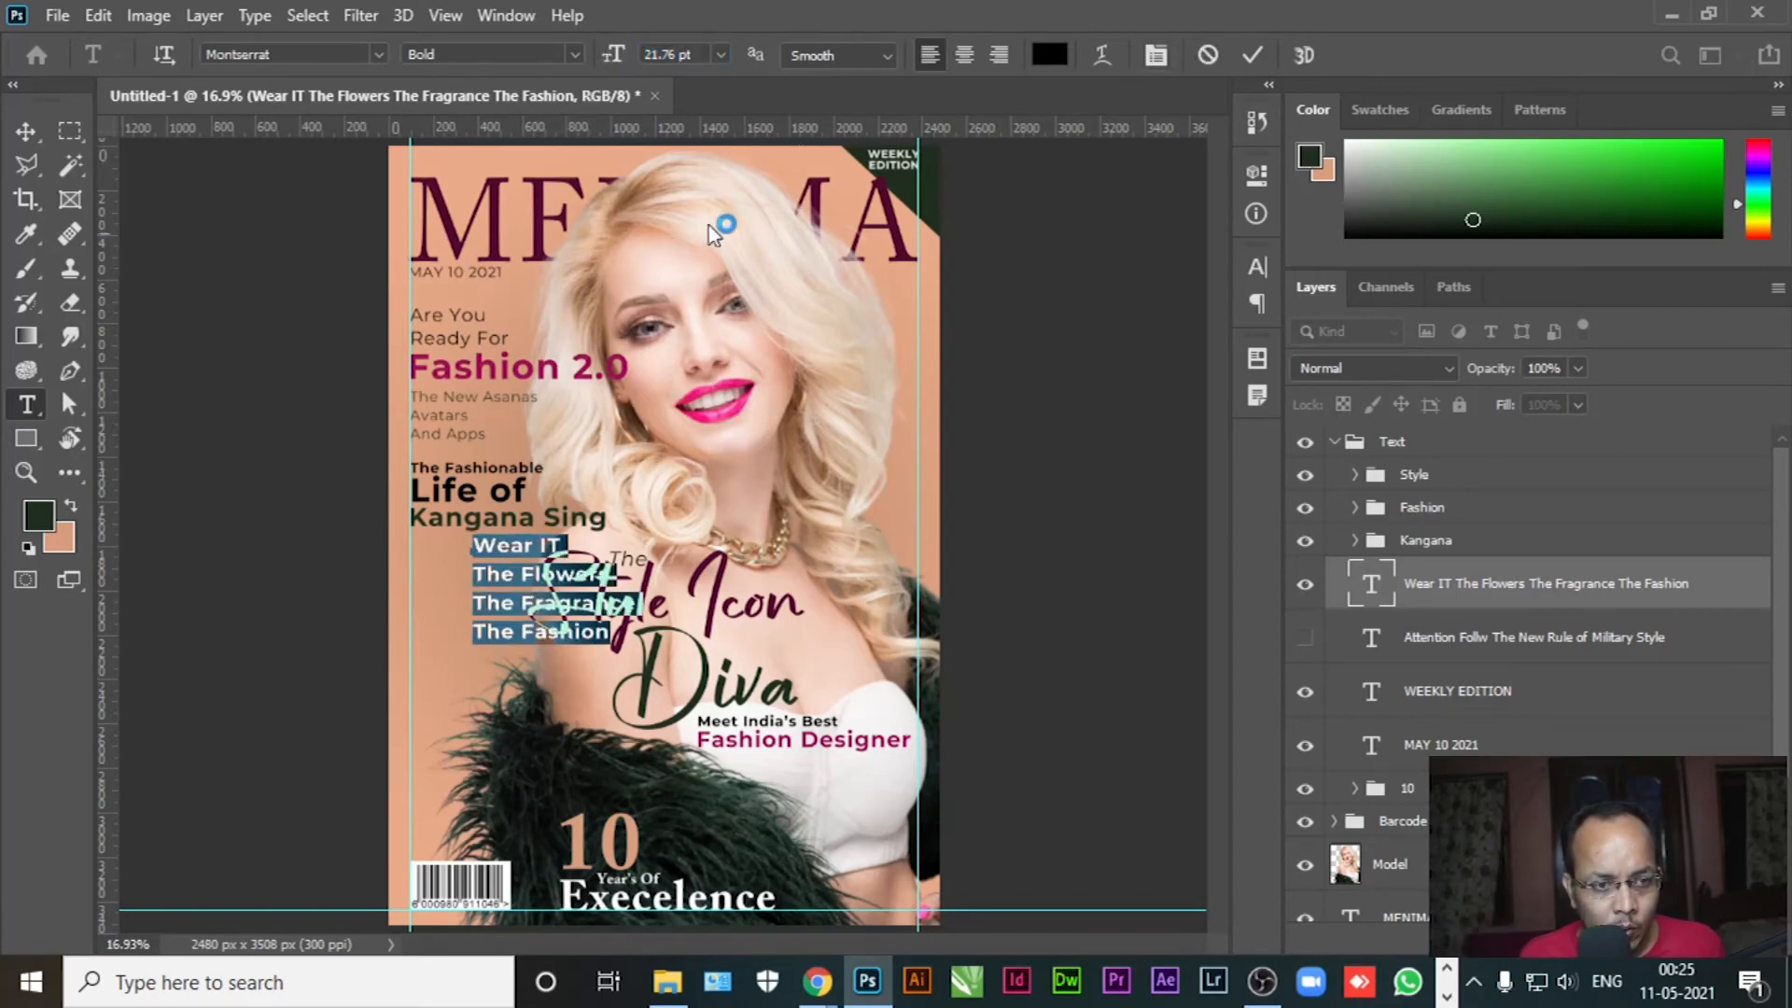
pyautogui.click(573, 56)
pyautogui.click(467, 209)
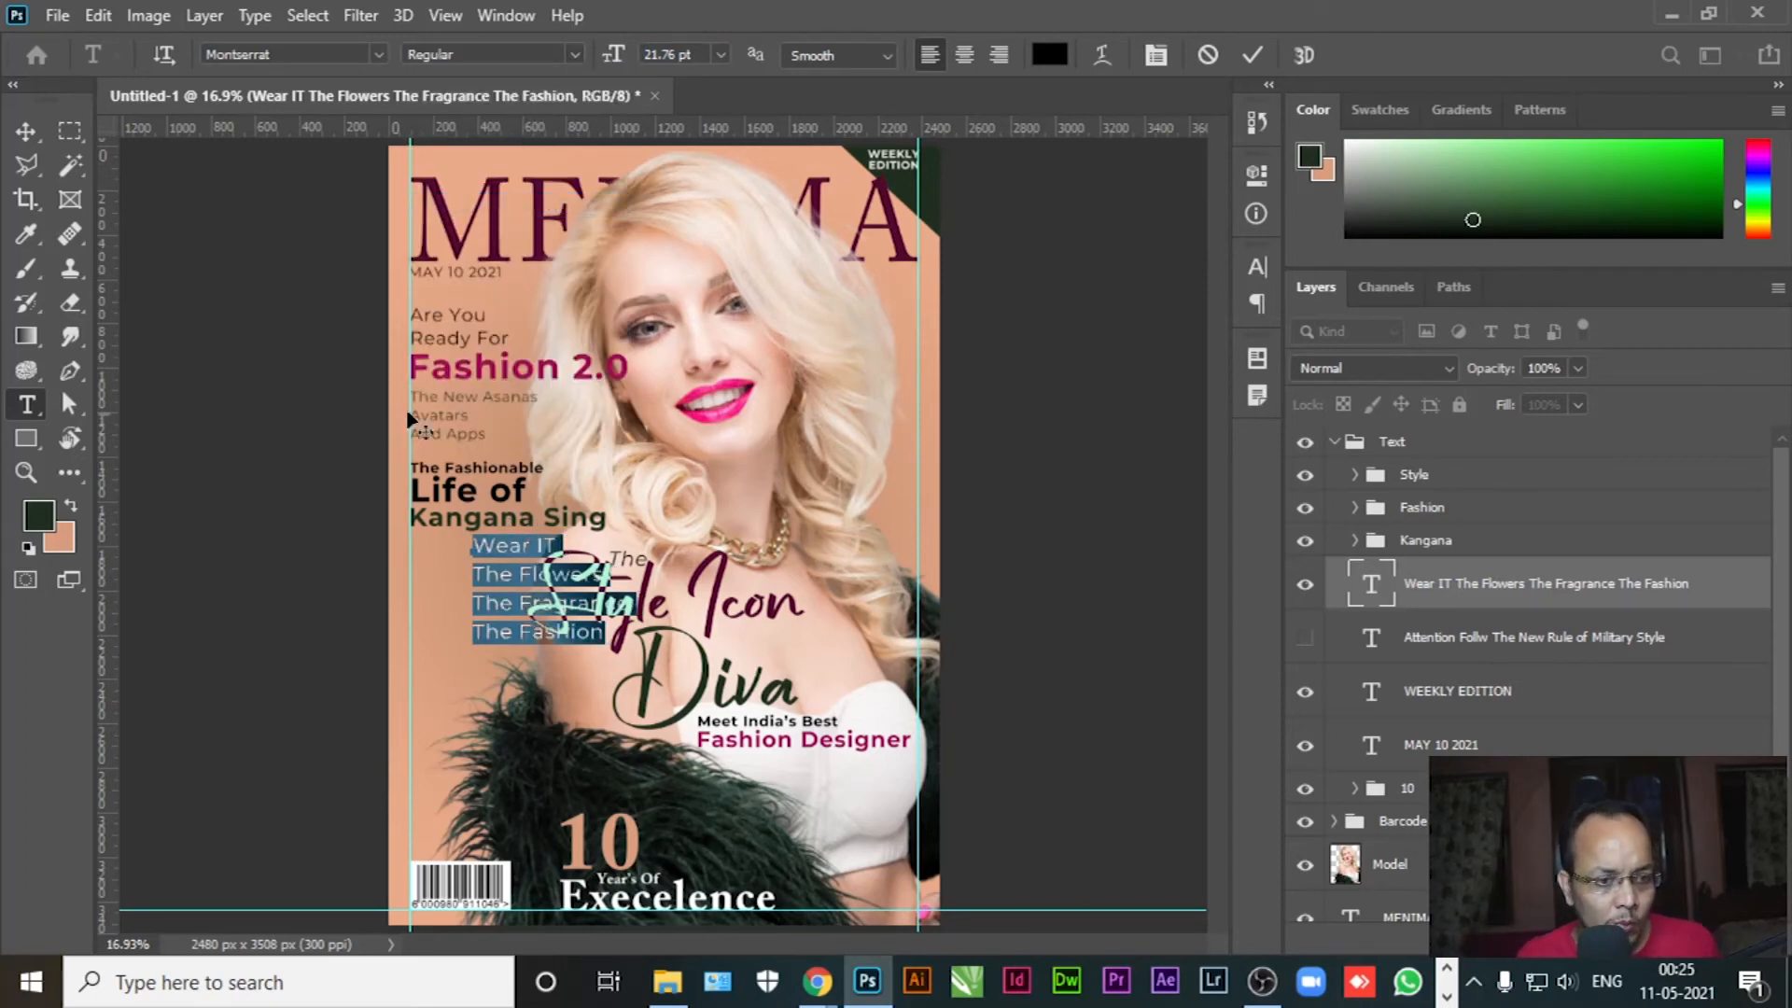
# Colour the cover lines dark brown, tighten their leading and move them left below the name
pyautogui.click(42, 516)
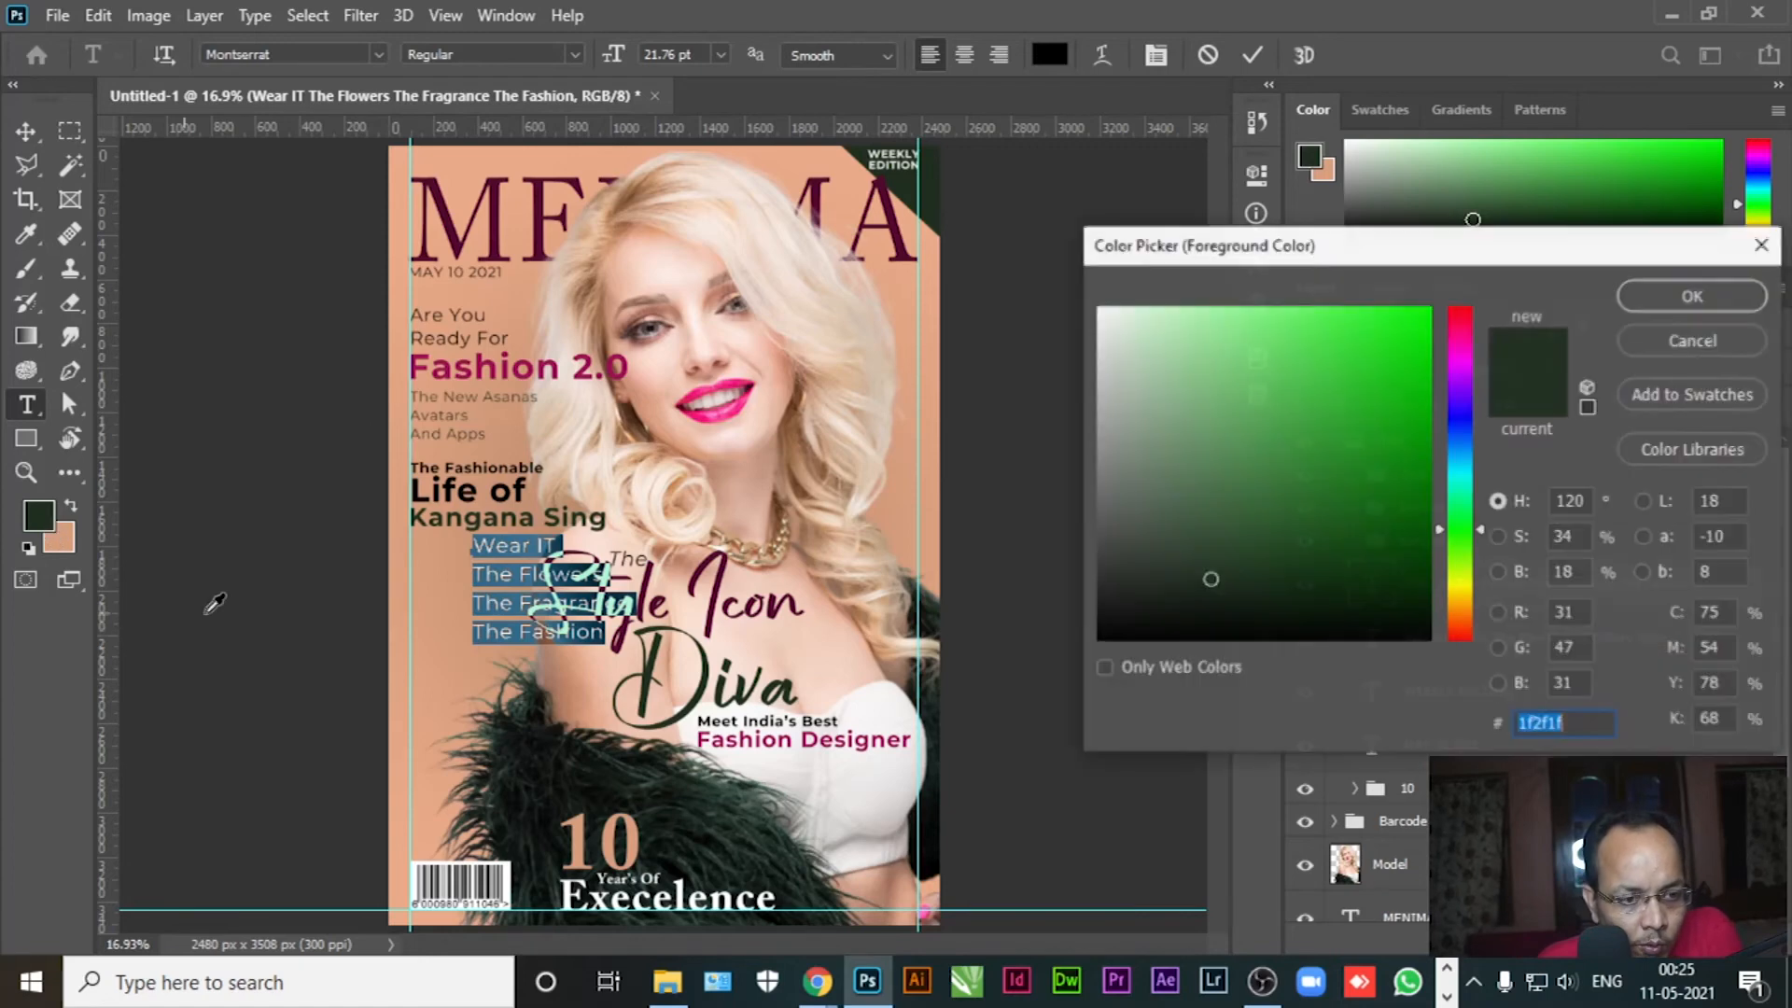
pyautogui.write('000000')
pyautogui.click(454, 486)
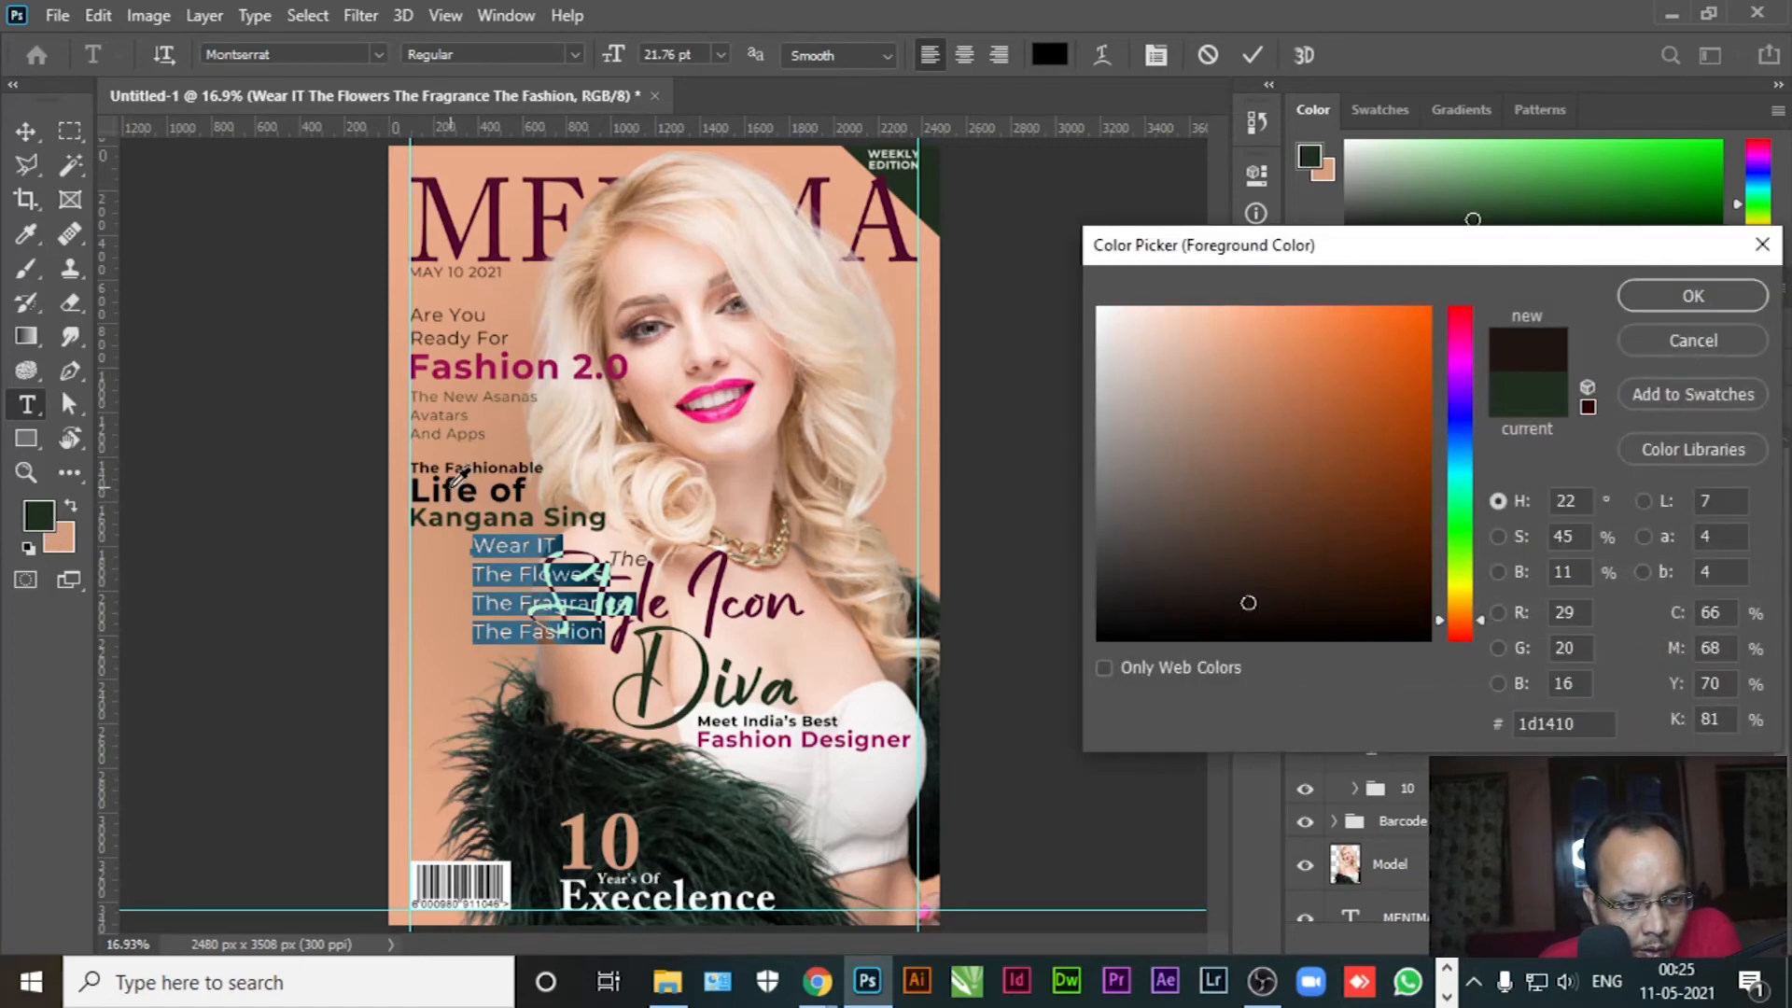
pyautogui.click(1635, 304)
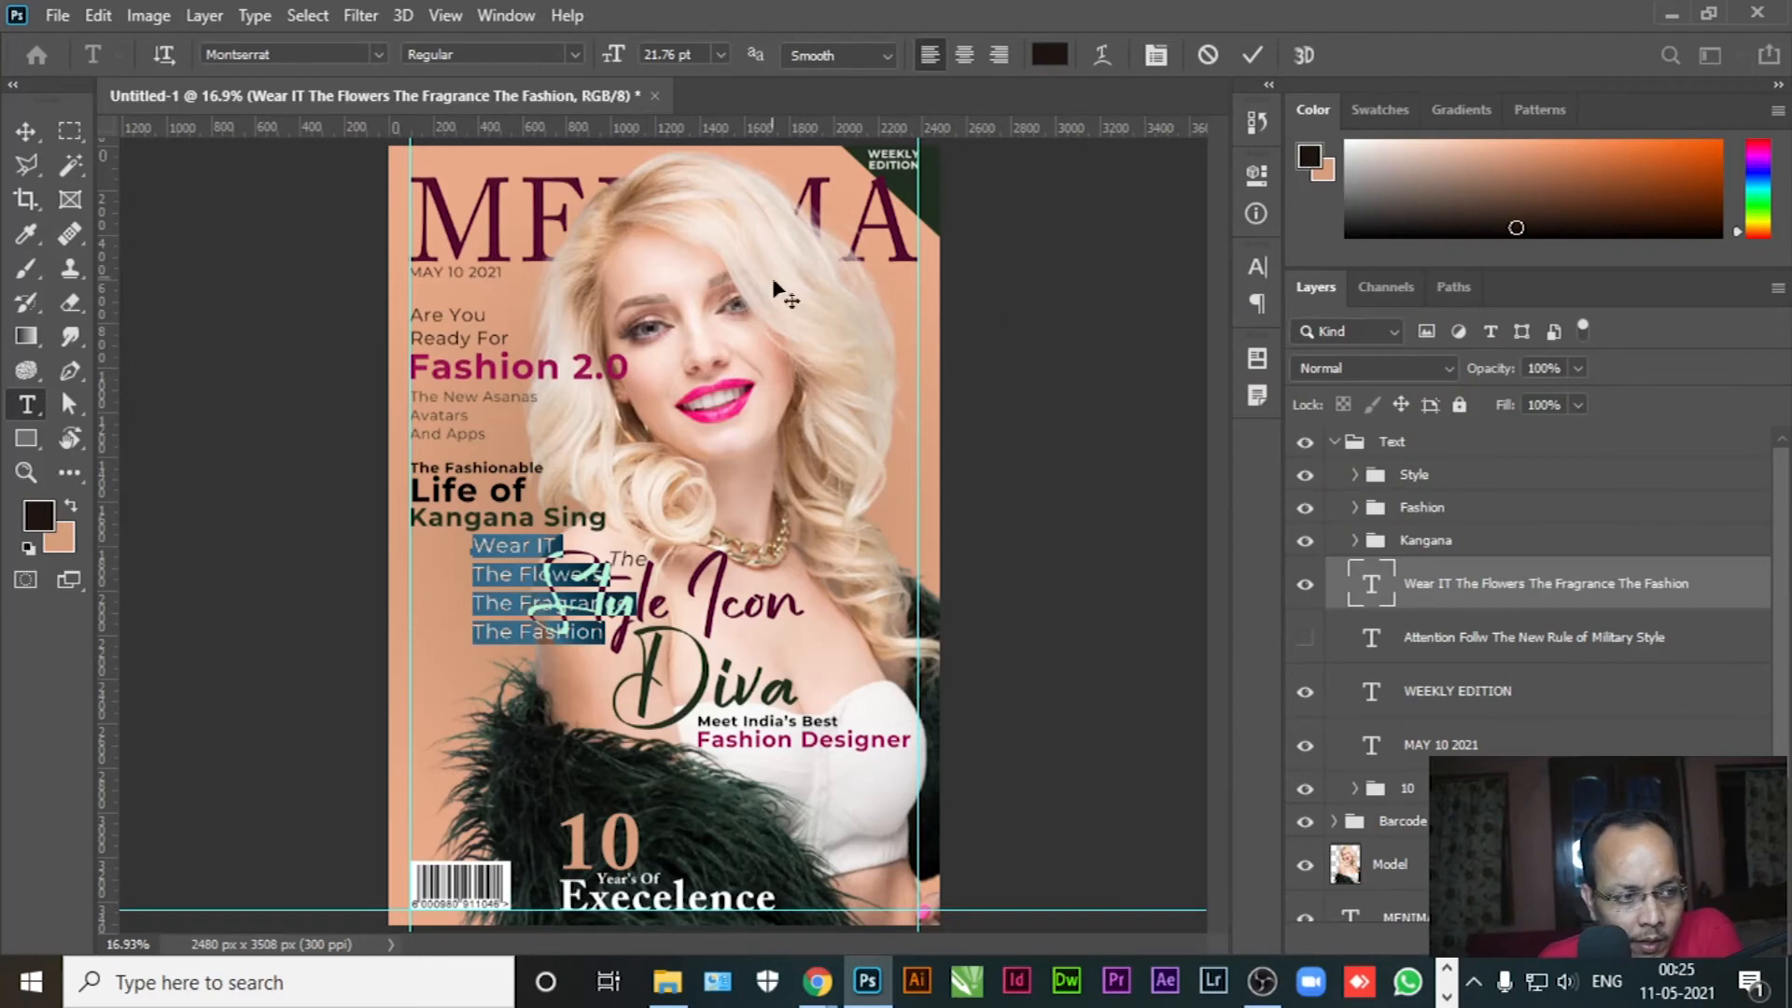
pyautogui.click(1155, 55)
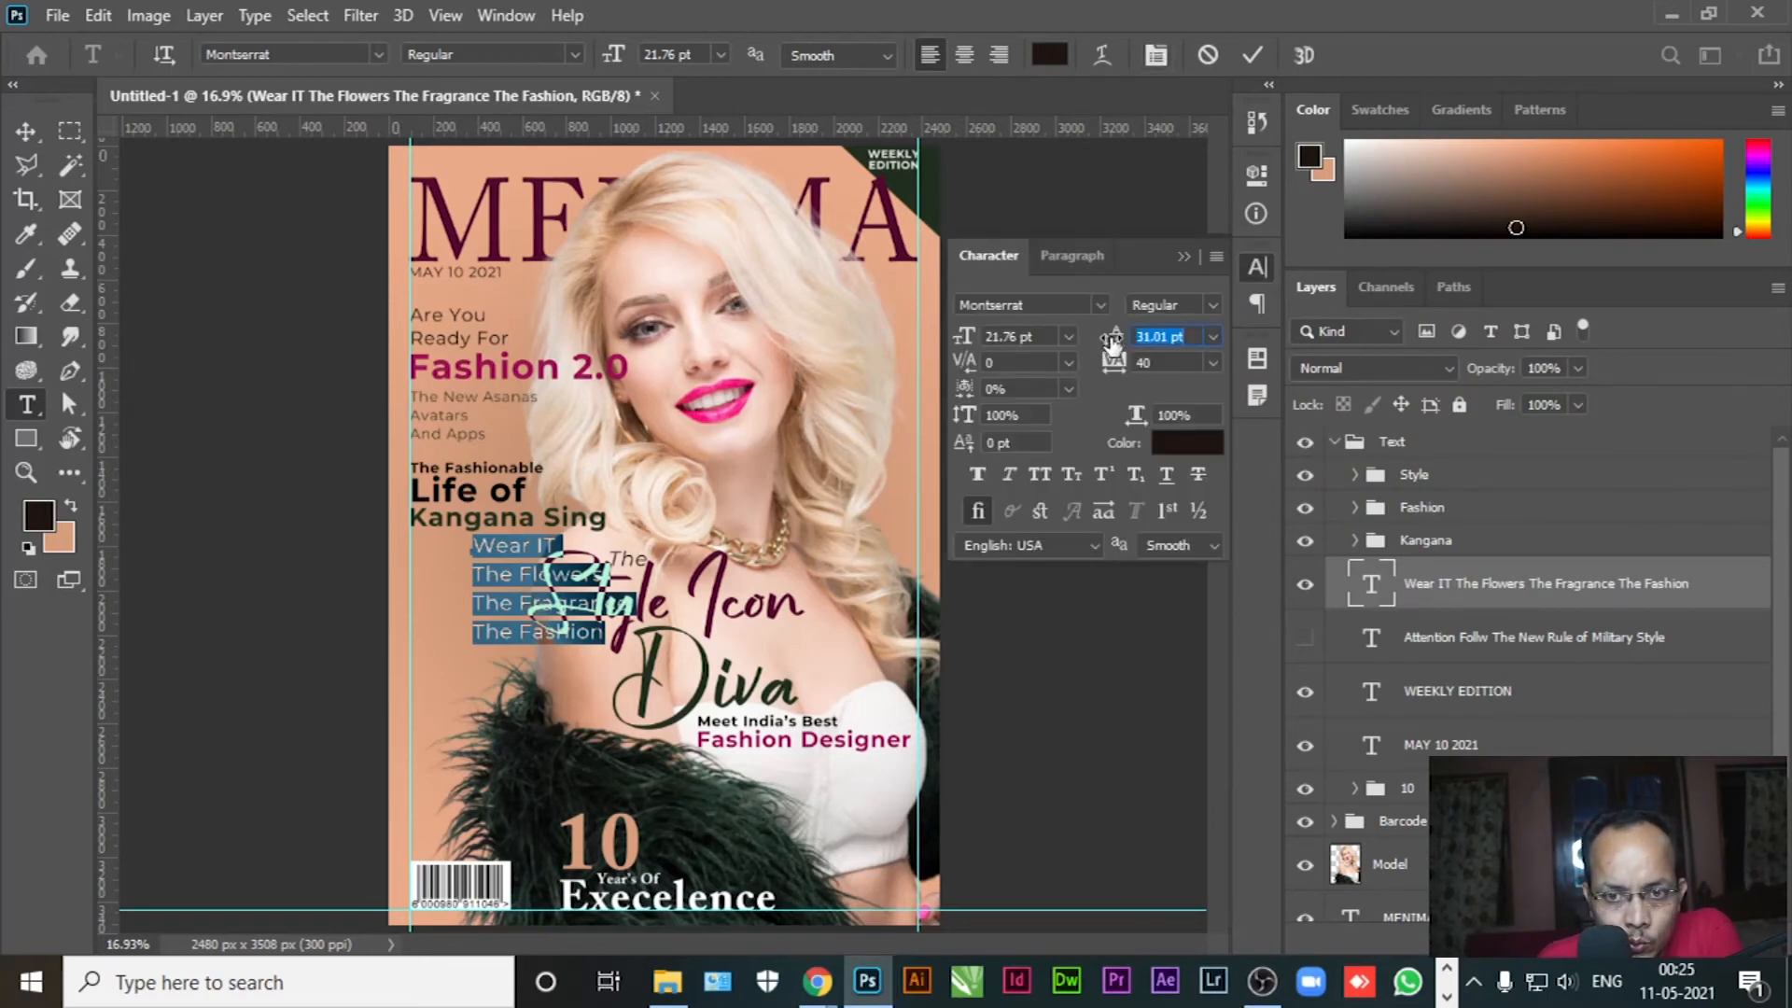
pyautogui.moveTo(1109, 343); pyautogui.dragTo(1106, 343)
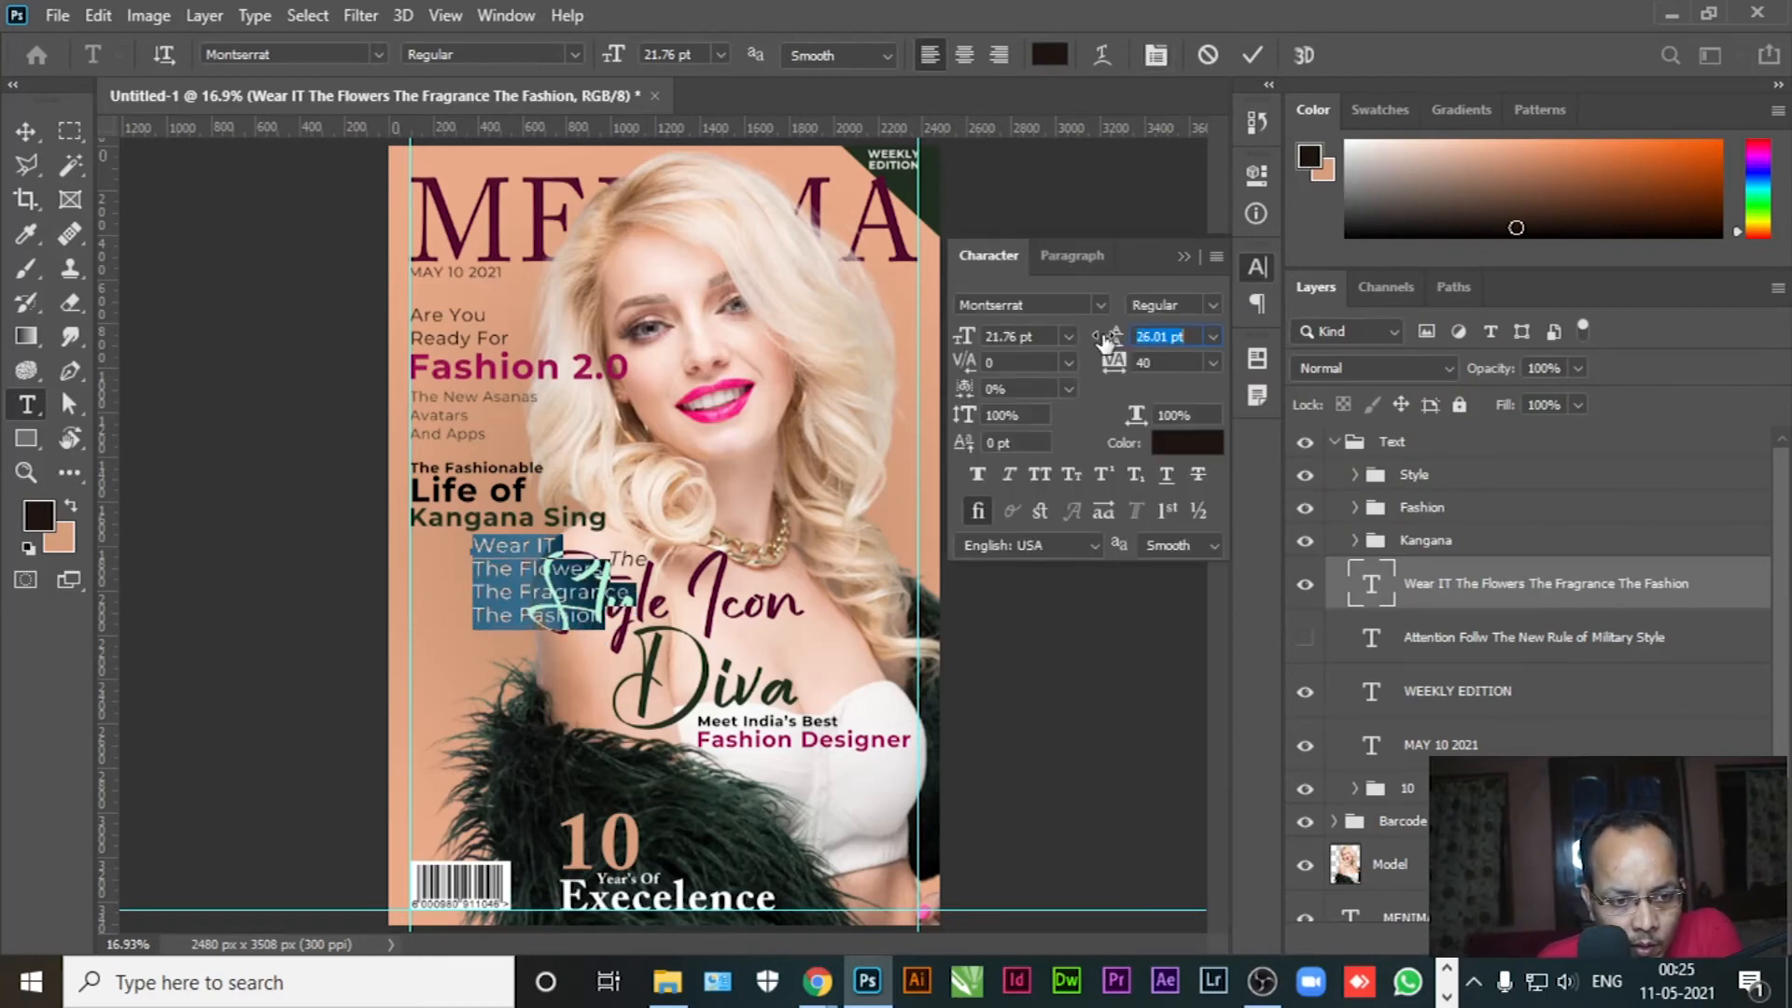
pyautogui.click(25, 131)
pyautogui.moveTo(512, 558); pyautogui.dragTo(451, 564)
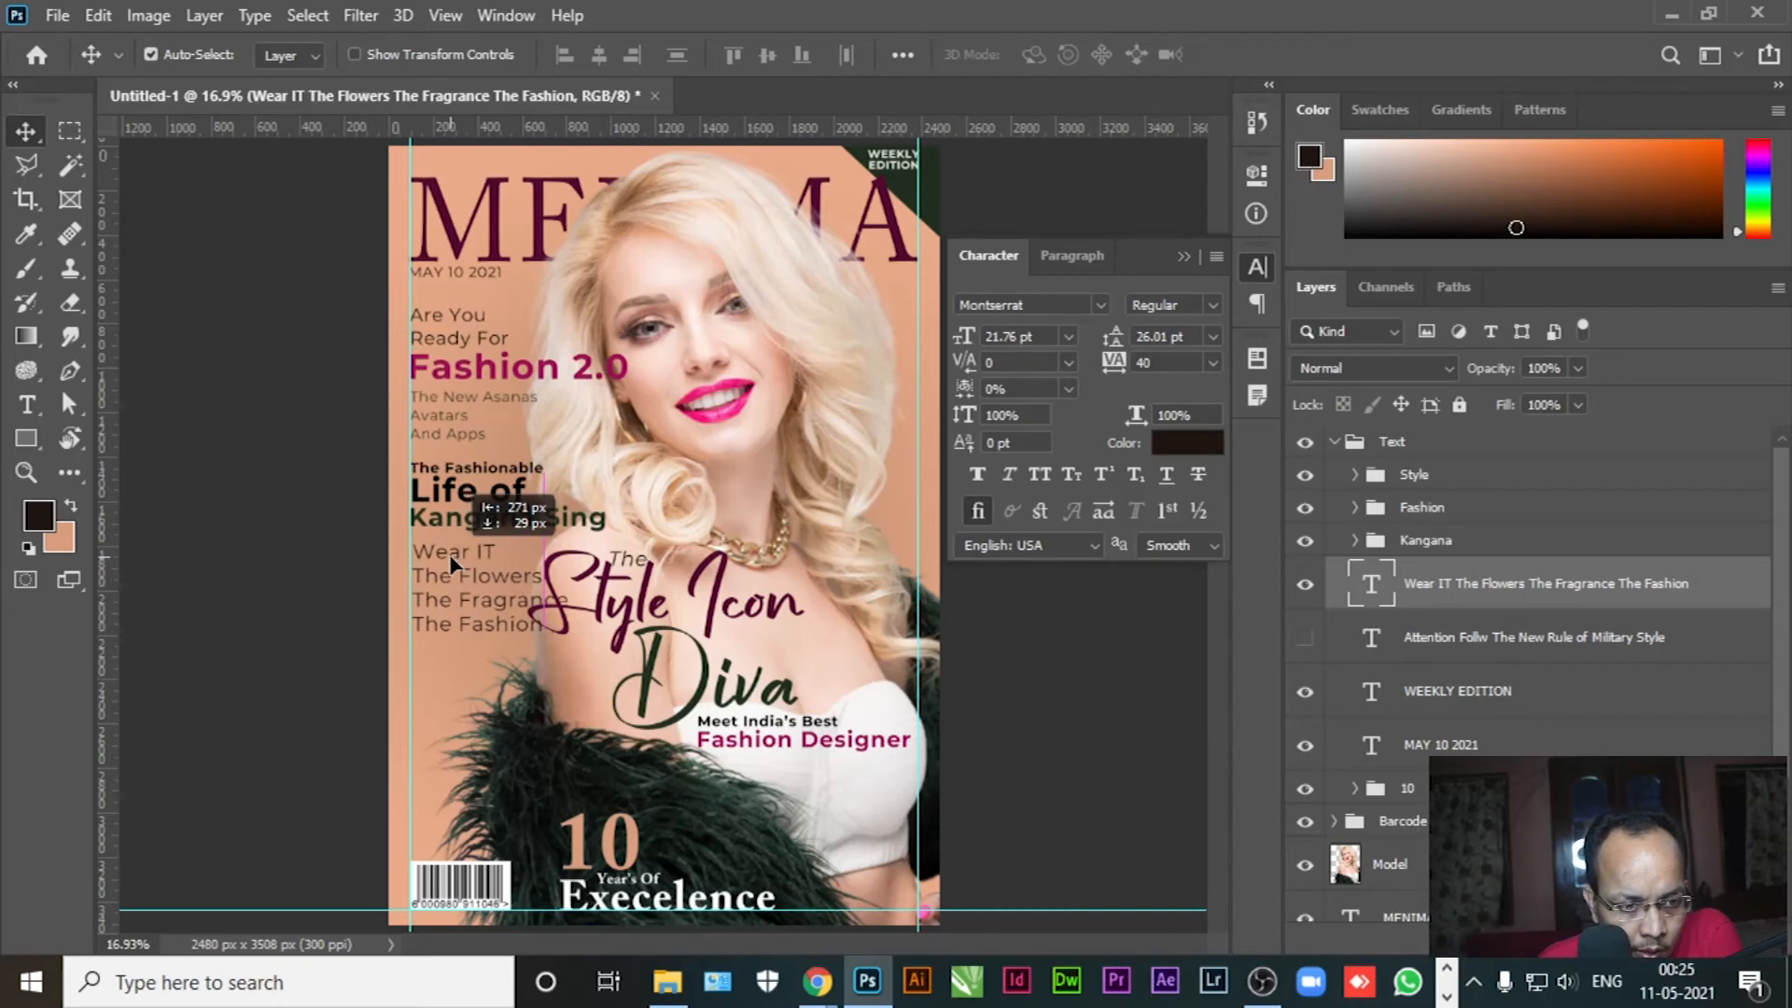
pyautogui.moveTo(451, 564); pyautogui.dragTo(452, 565)
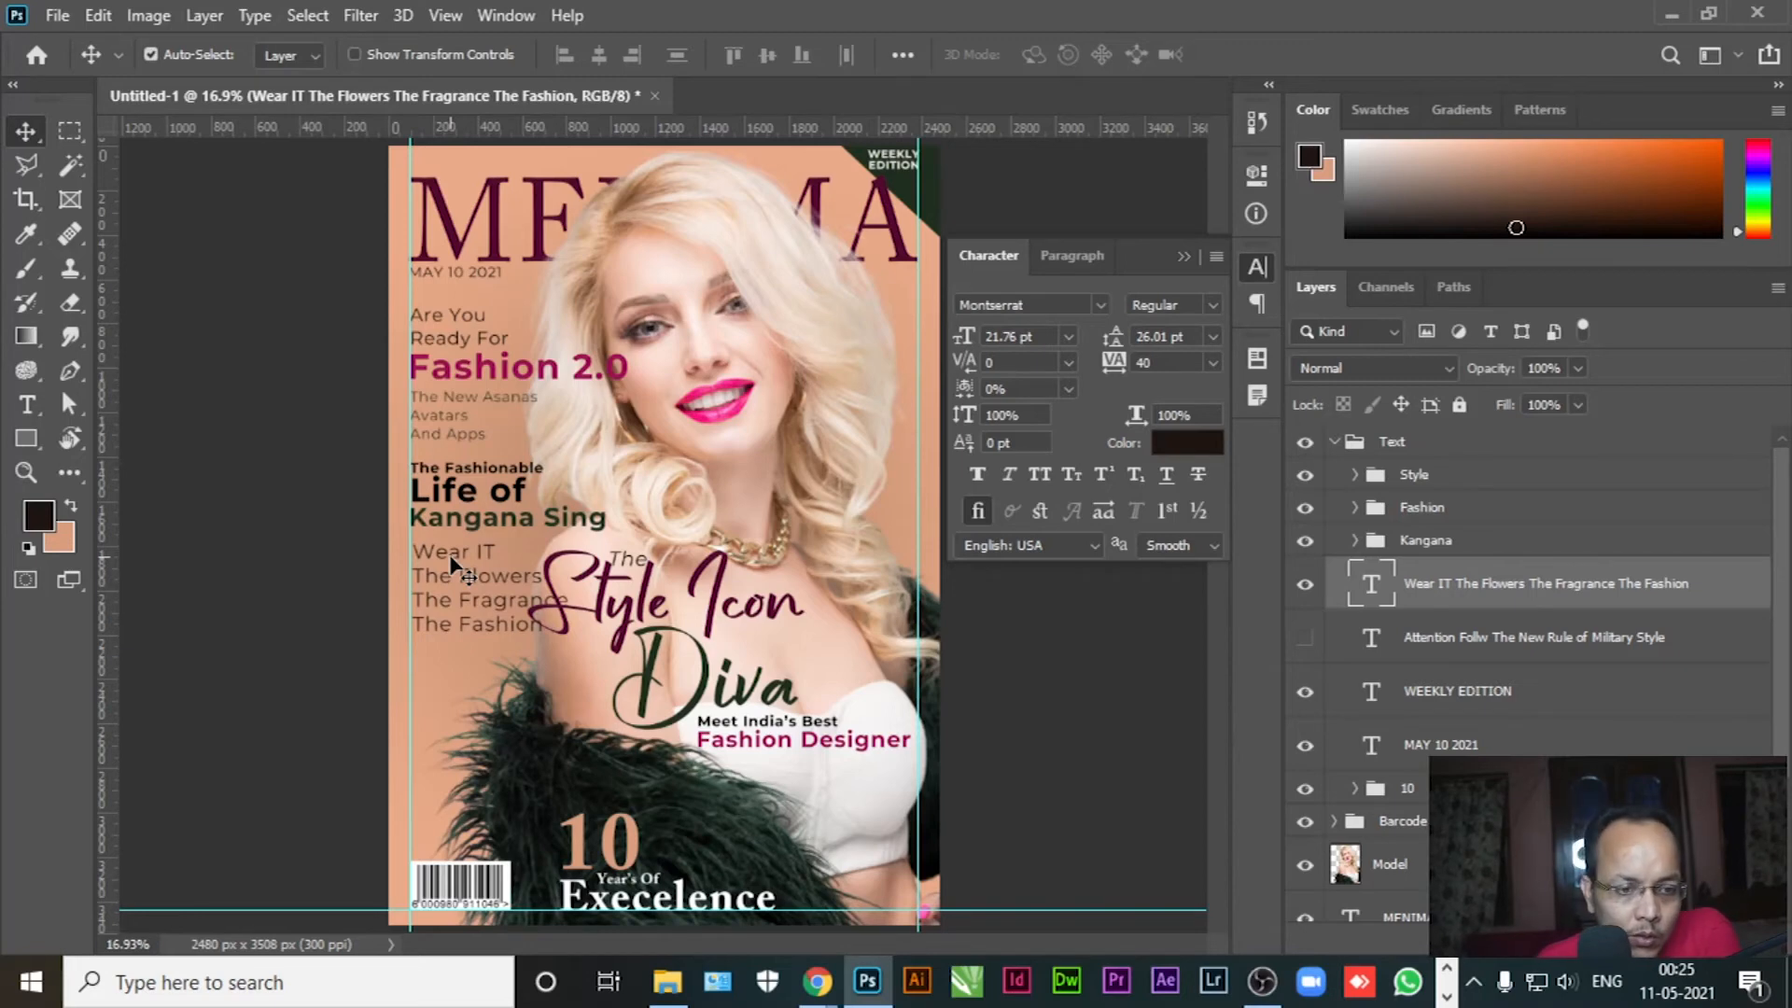
# Set the cover lines to 18 pt and nudge them slightly down and left
pyautogui.press('t')
pyautogui.click(464, 627)
pyautogui.hotkey('ctrl', 'a')
pyautogui.click(697, 61)
pyautogui.write('8')
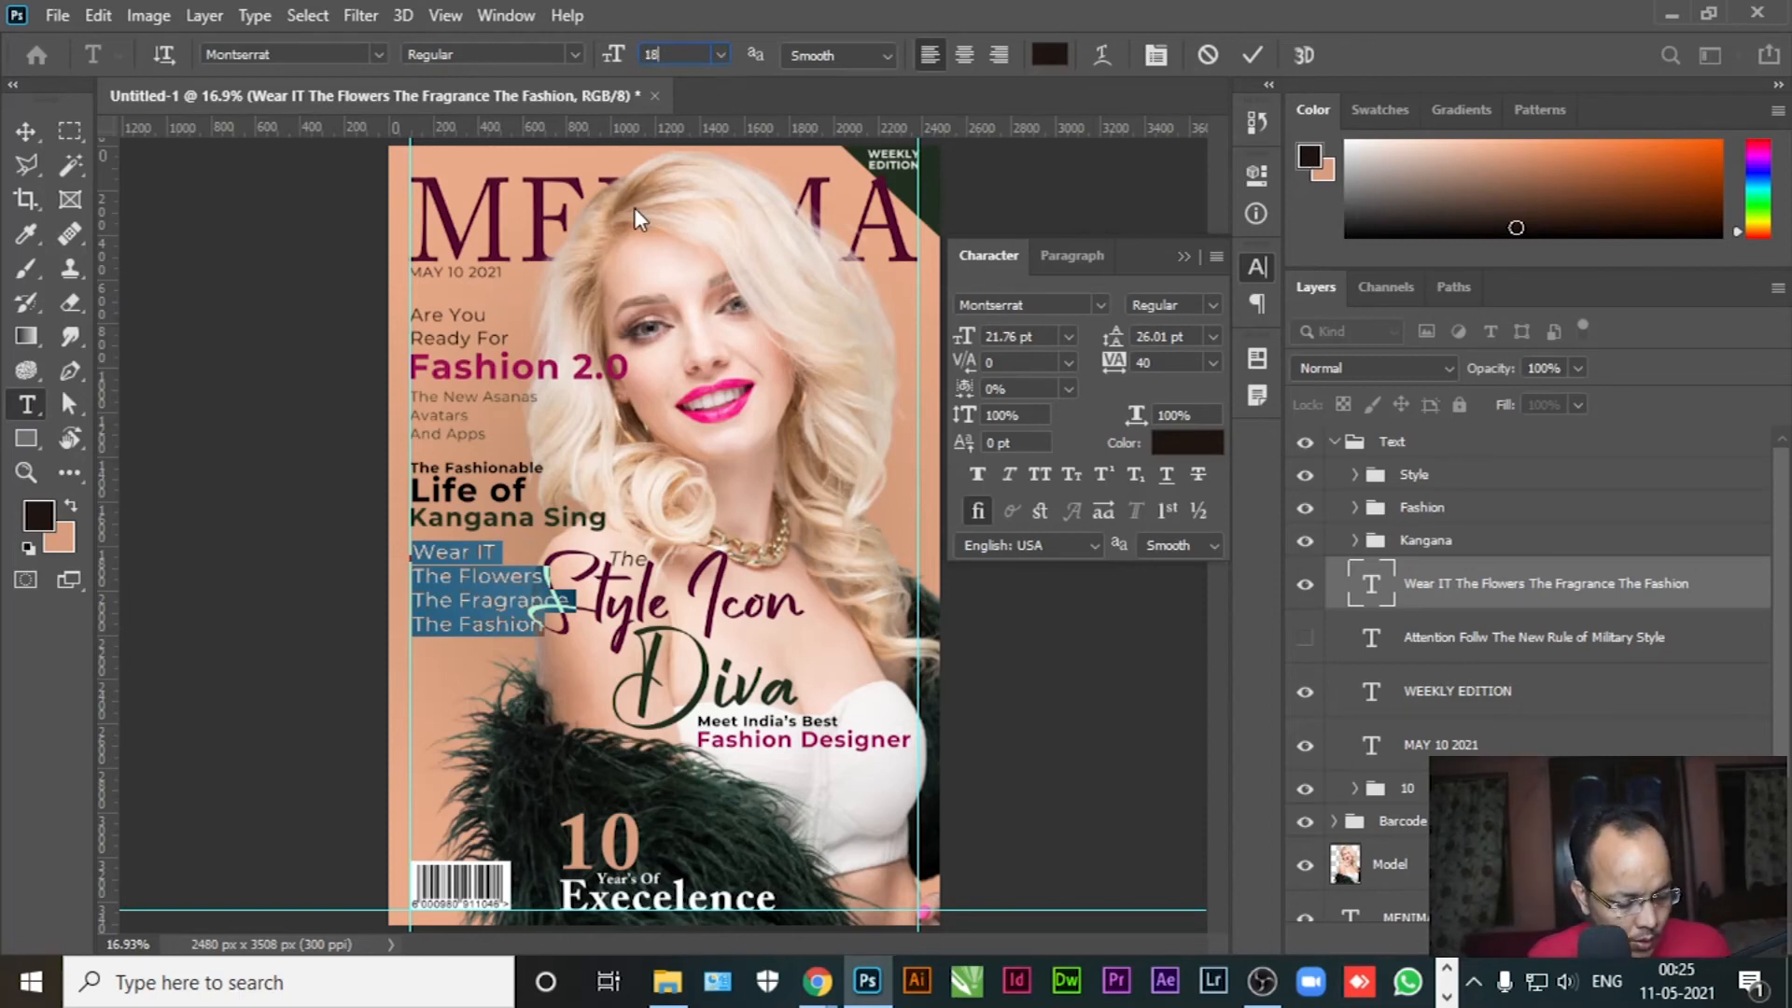
pyautogui.press('Return')
pyautogui.click(25, 131)
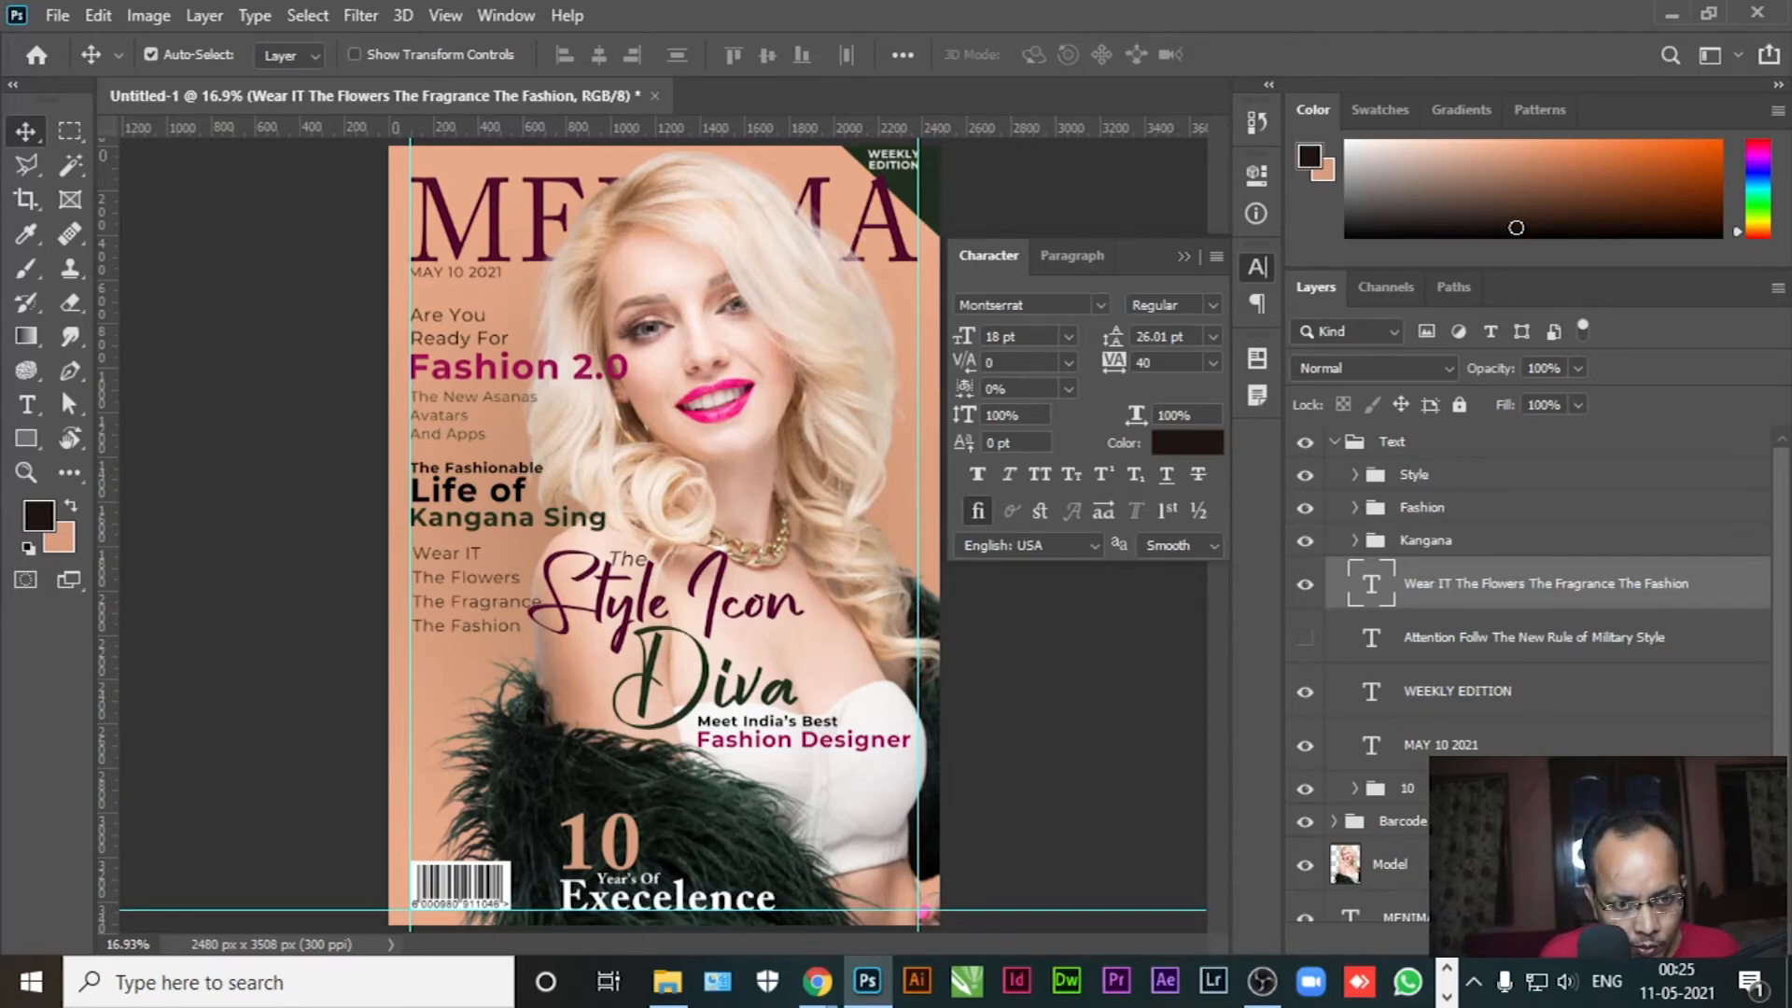
pyautogui.hotkey('shift', 'Down')
pyautogui.hotkey('shift', 'Down')
pyautogui.hotkey('shift', 'Down')
pyautogui.hotkey('shift', 'Left')
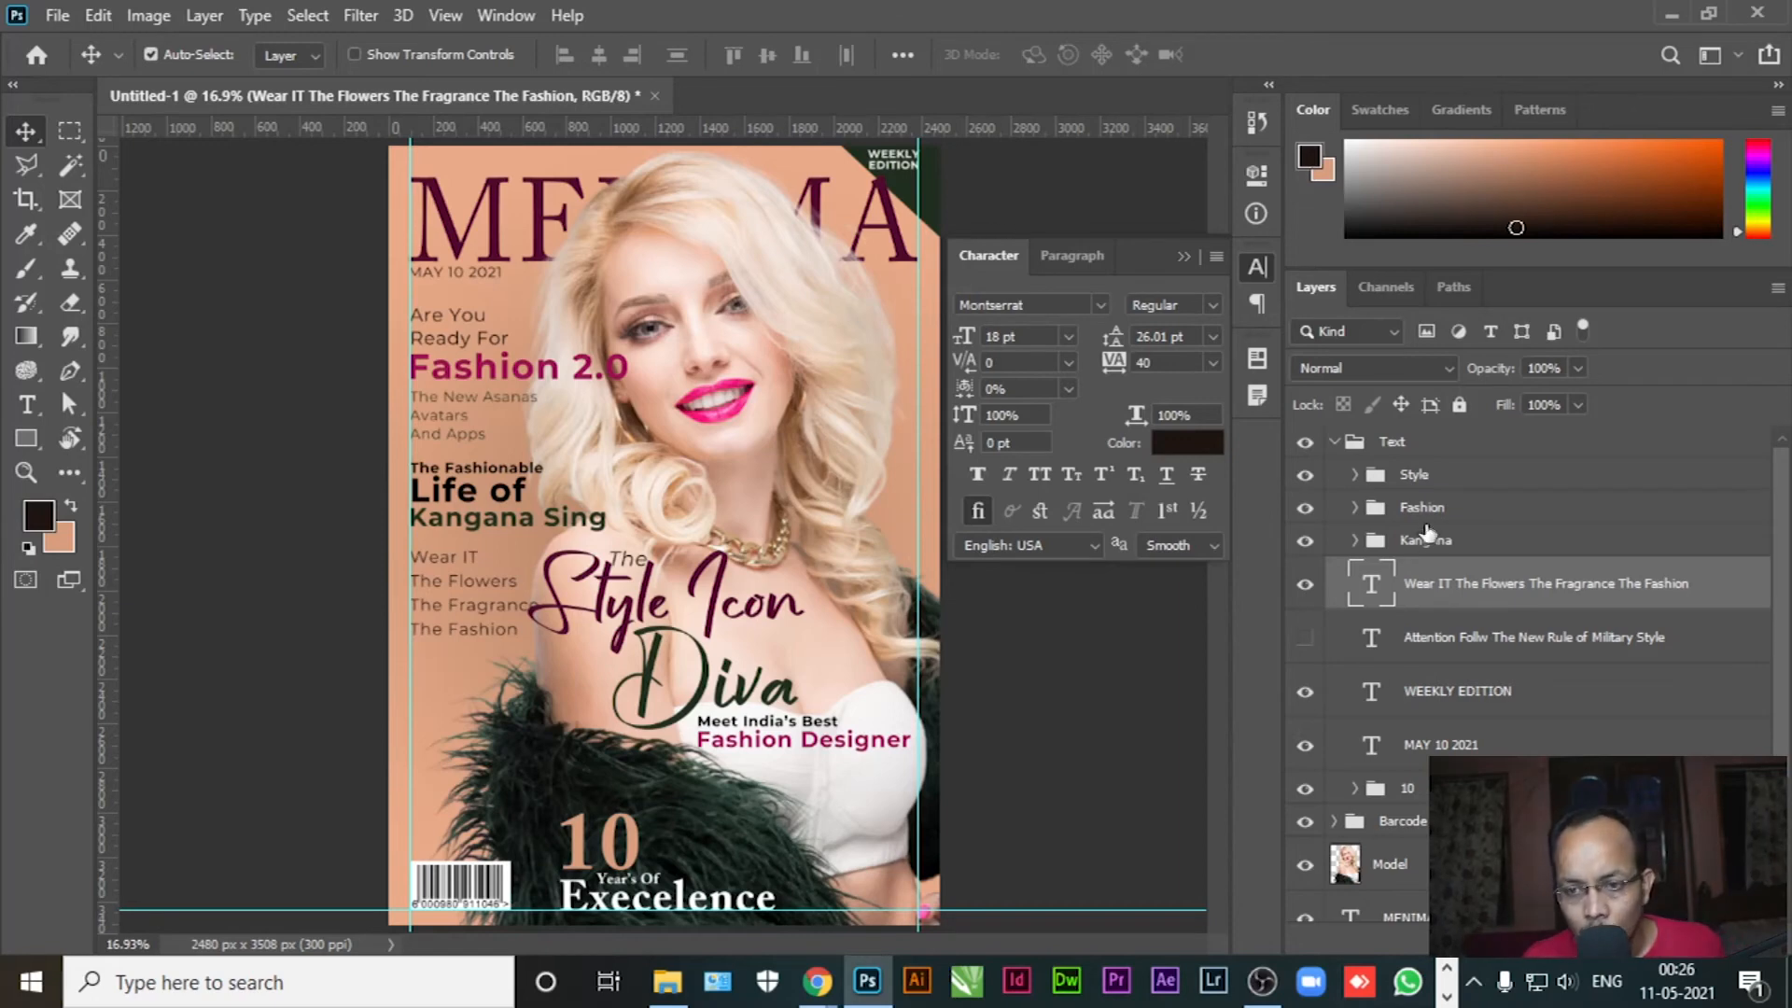
# Nudge the Style Icon Diva title group slightly right and down
pyautogui.click(1442, 478)
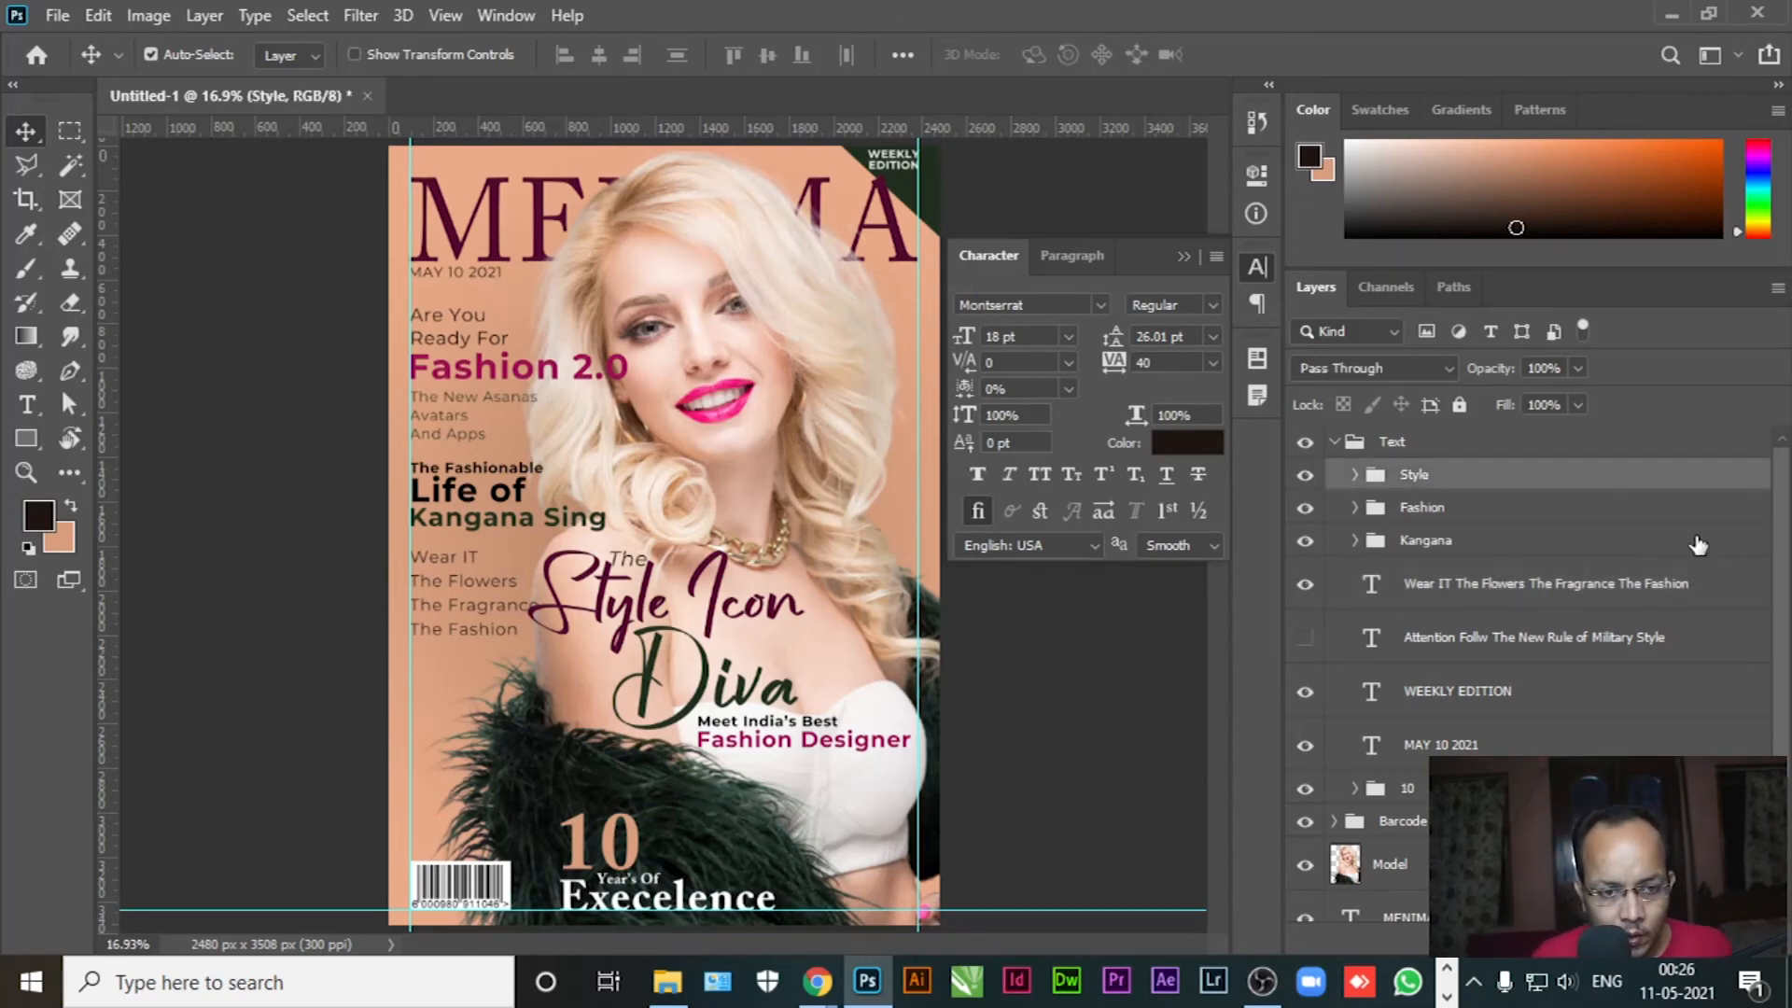
pyautogui.hotkey('shift', 'Right')
pyautogui.hotkey('shift', 'Right')
pyautogui.hotkey('shift', 'Right')
pyautogui.hotkey('shift', 'Right')
pyautogui.hotkey('shift', 'Right')
pyautogui.hotkey('shift', 'Right')
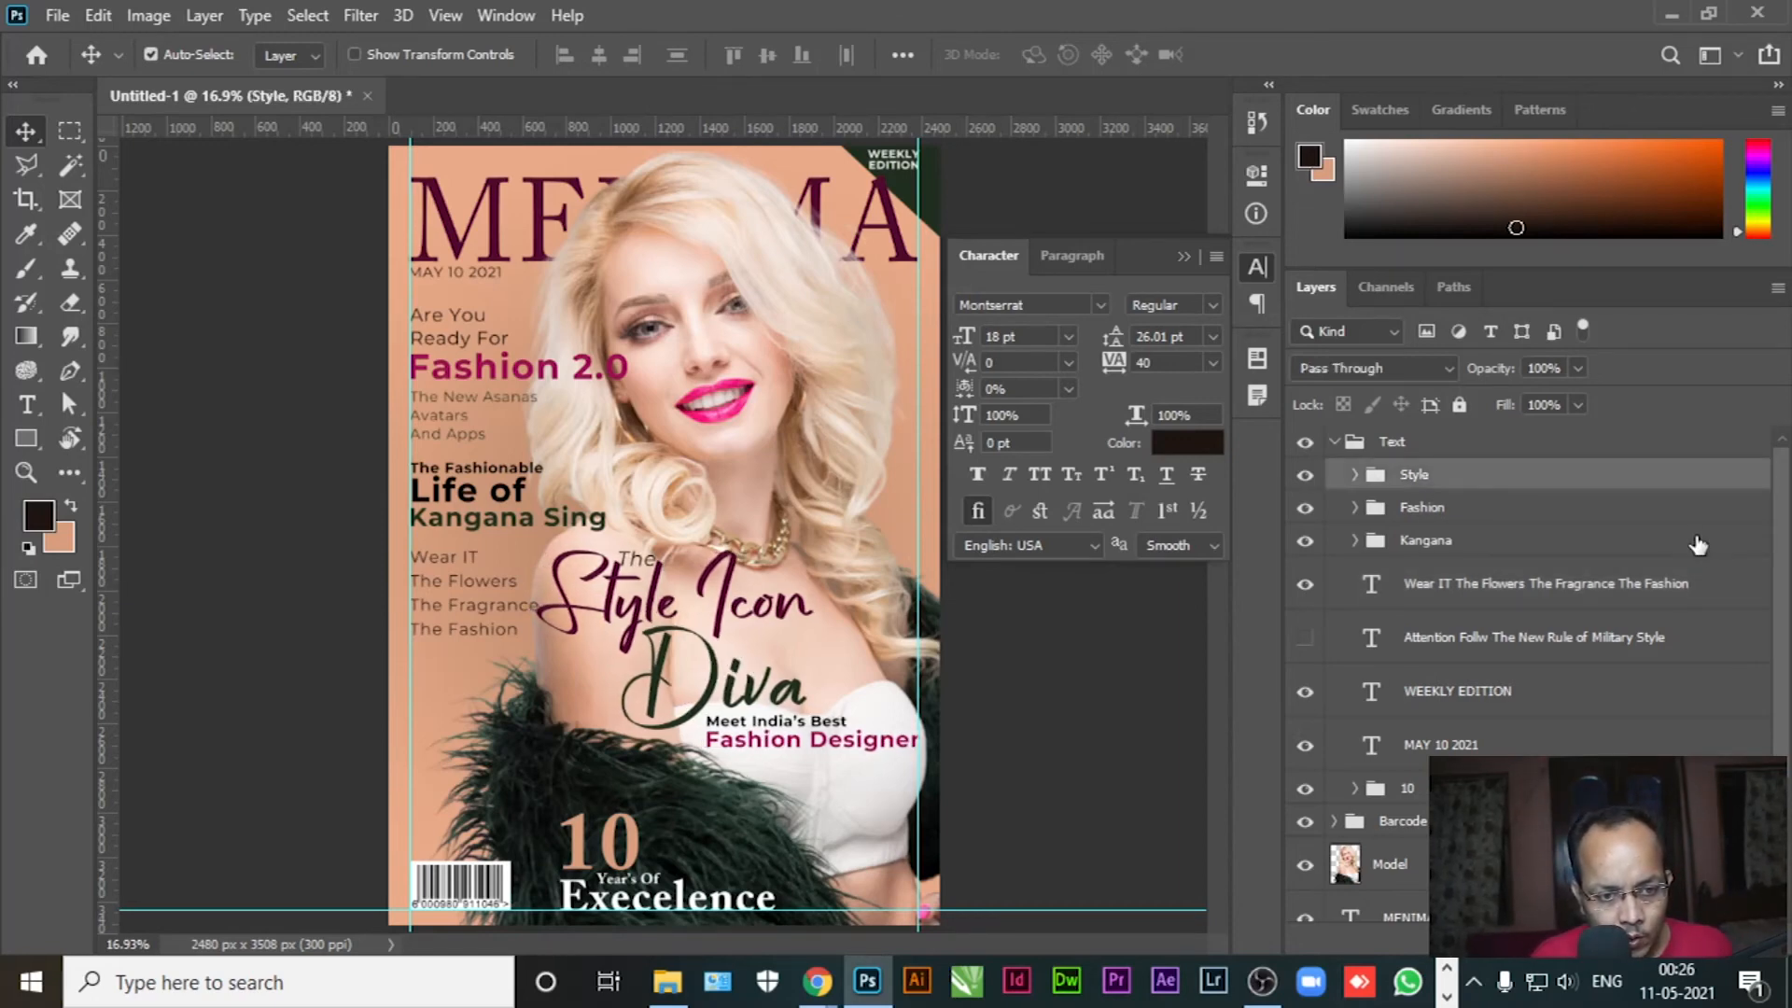
pyautogui.hotkey('shift', 'Left')
pyautogui.hotkey('shift', 'Left')
pyautogui.hotkey('shift', 'Down')
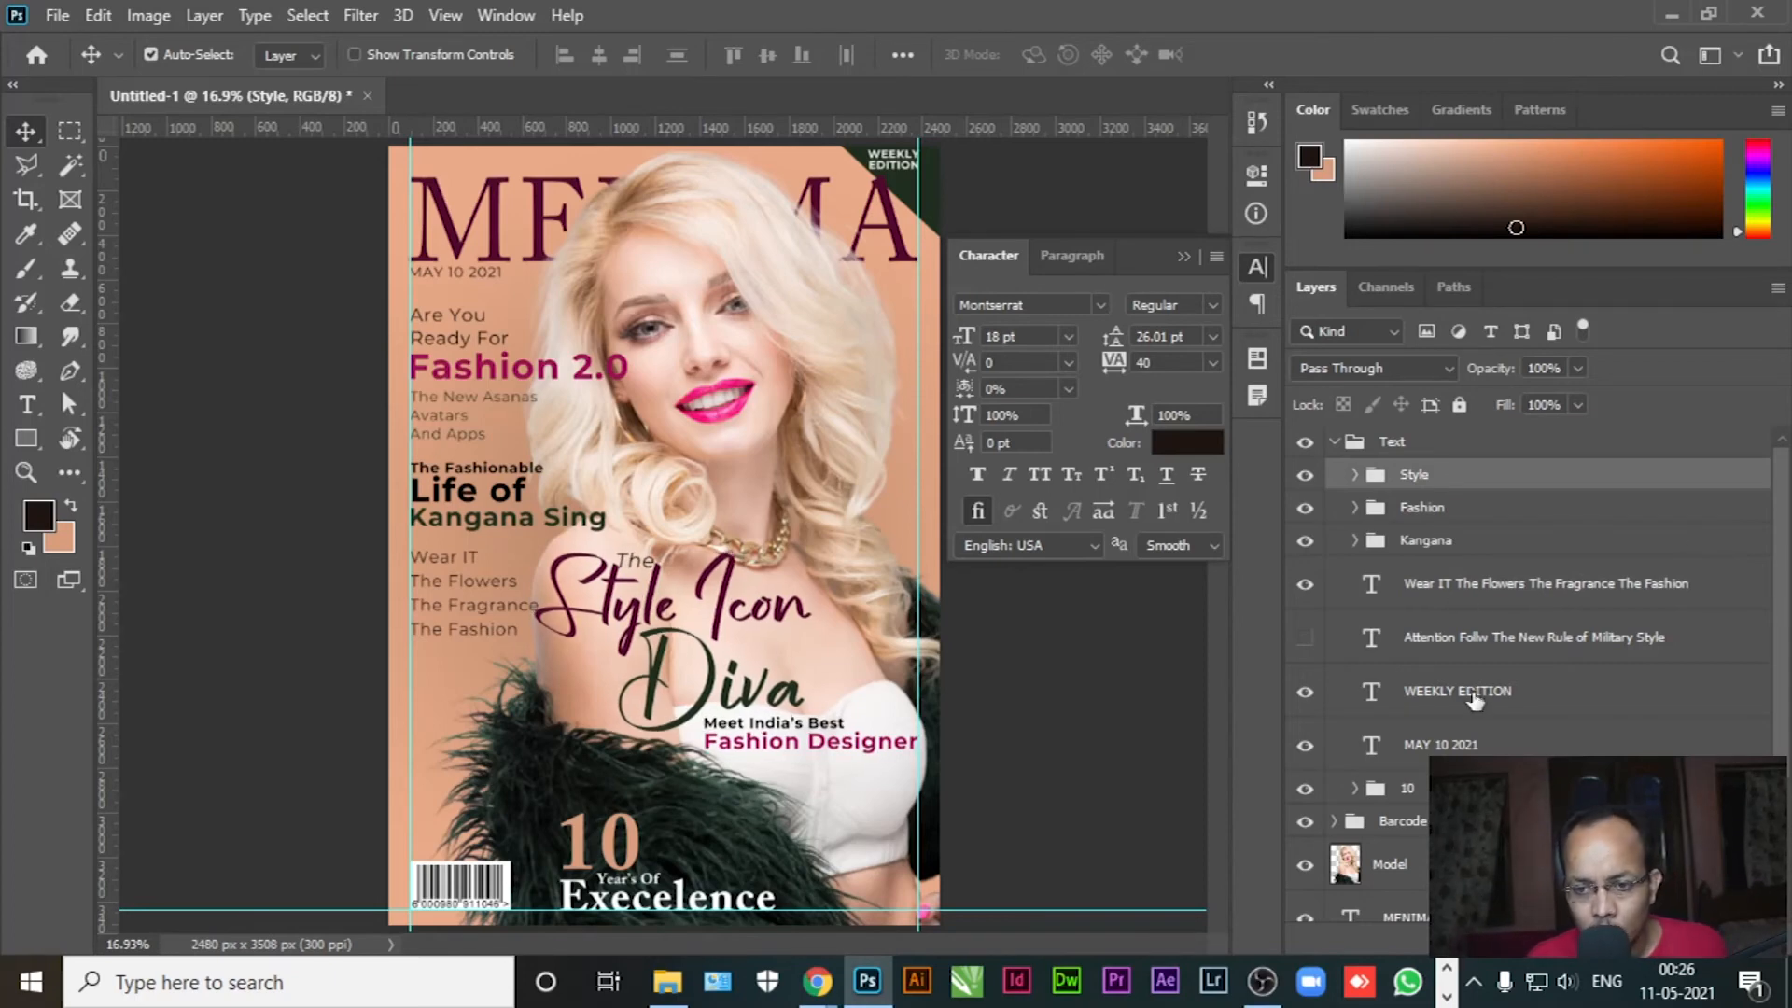
# Raise the Wear IT cover lines slightly and close the Character panel
pyautogui.click(1486, 615)
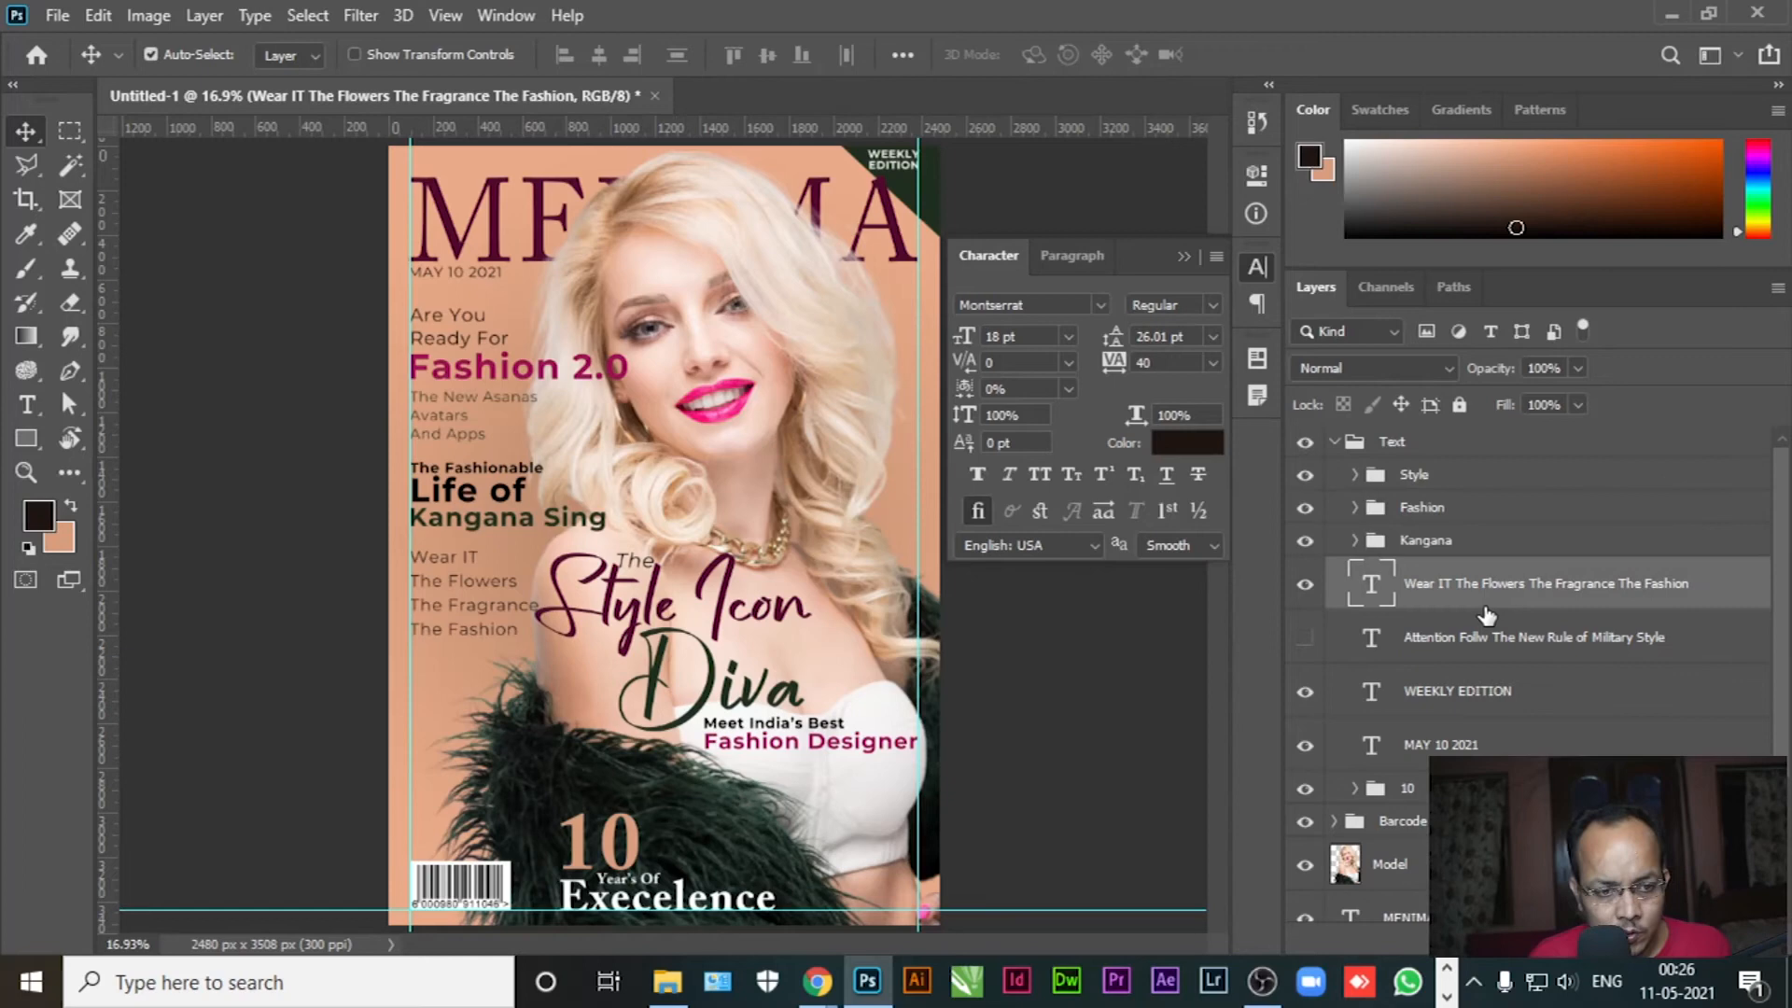
pyautogui.hotkey('shift', 'Up')
pyautogui.hotkey('shift', 'Up')
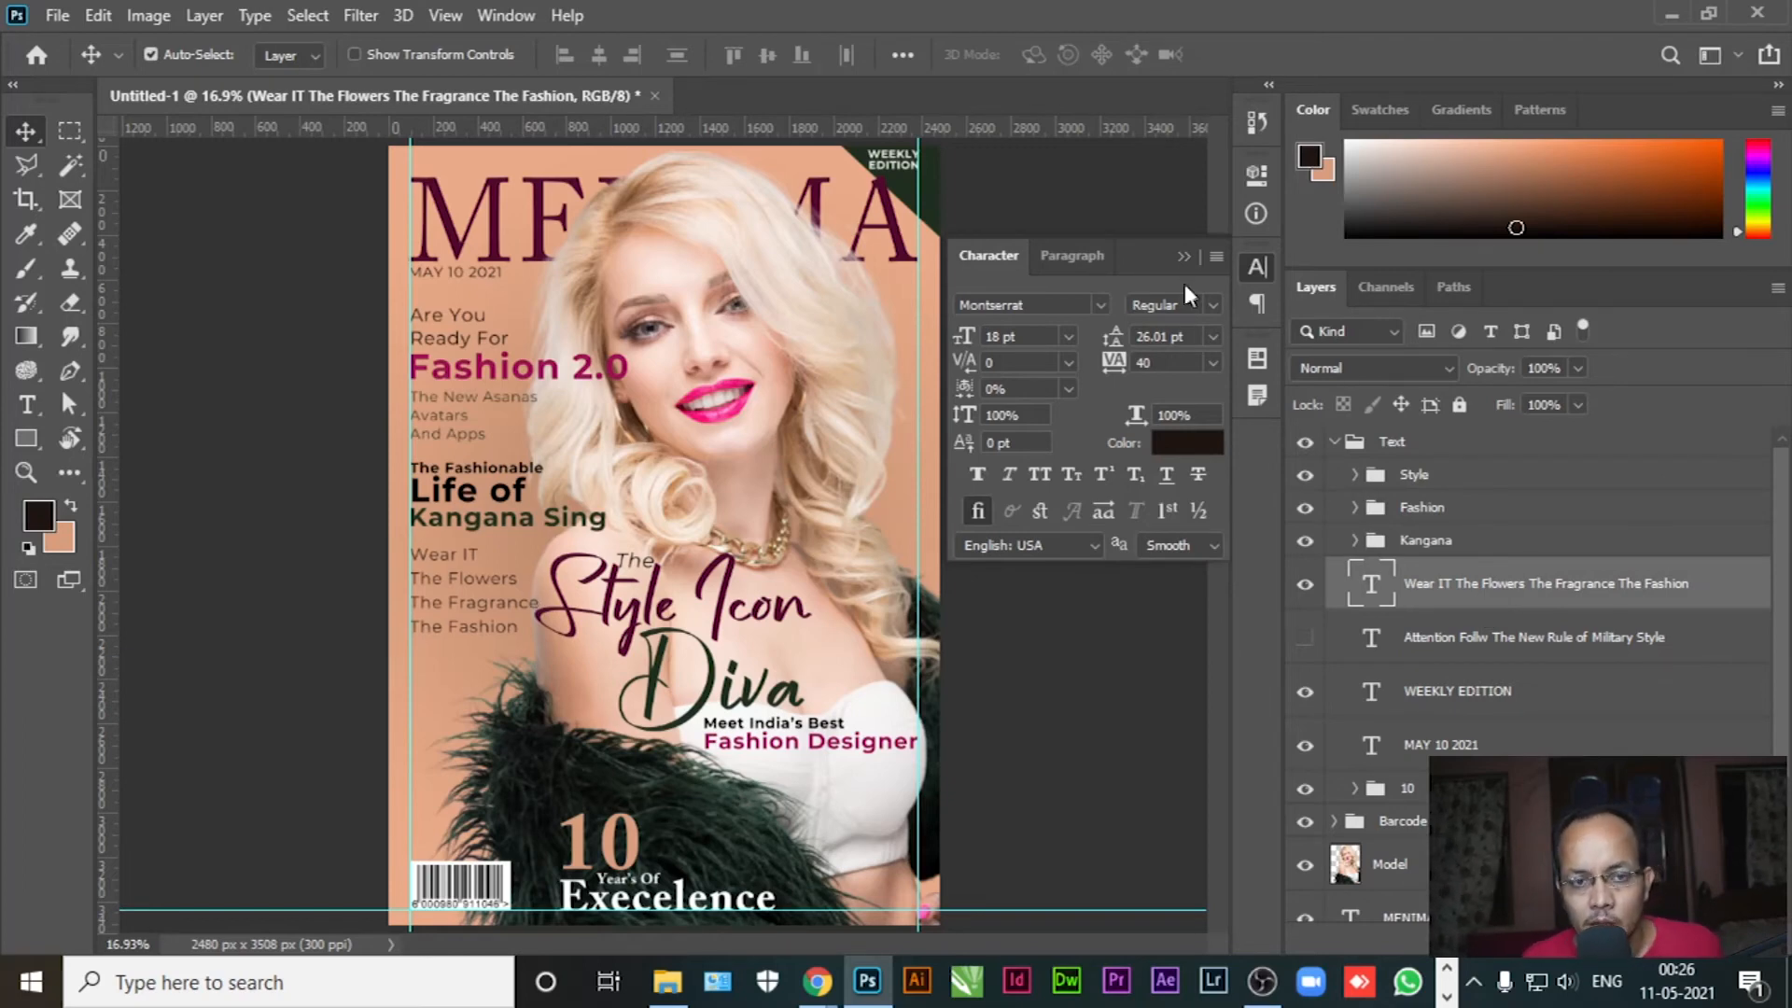
pyautogui.click(1183, 255)
pyautogui.click(1103, 373)
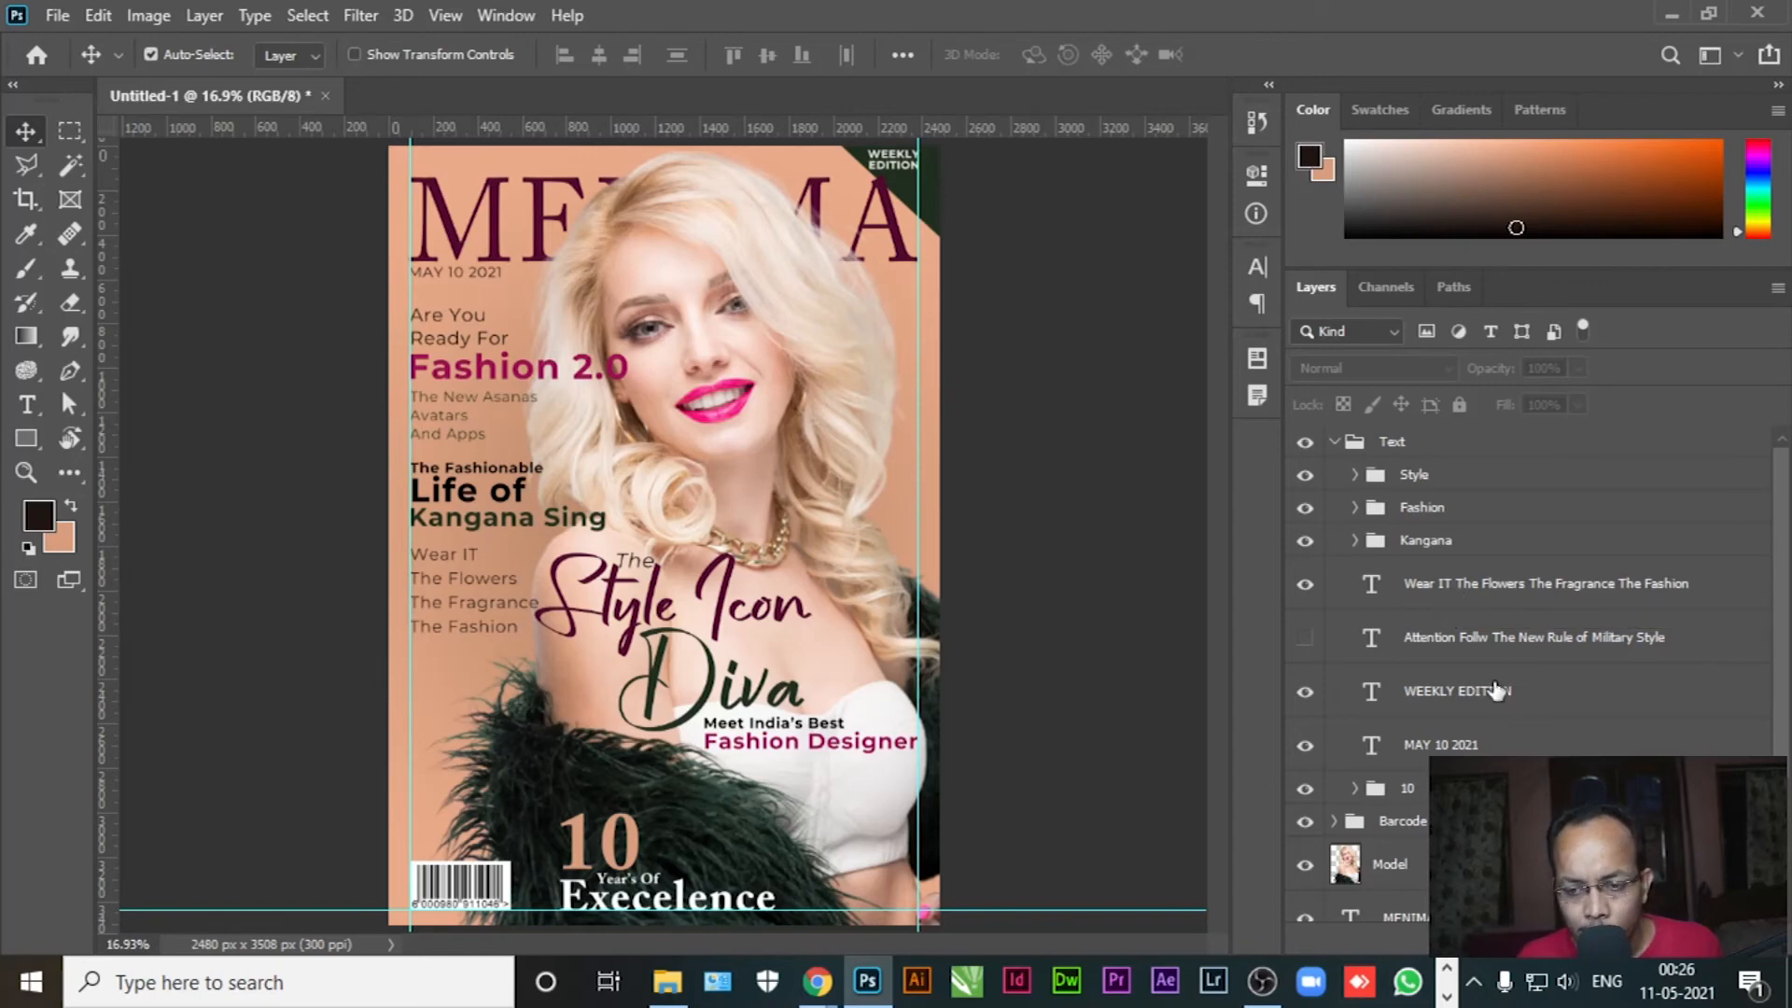
# Move the WEEKLY EDITION layer just above the corner rectangle in the layer stack
pyautogui.scroll(-1, 1498, 681)
pyautogui.scroll(-3, 1500, 683)
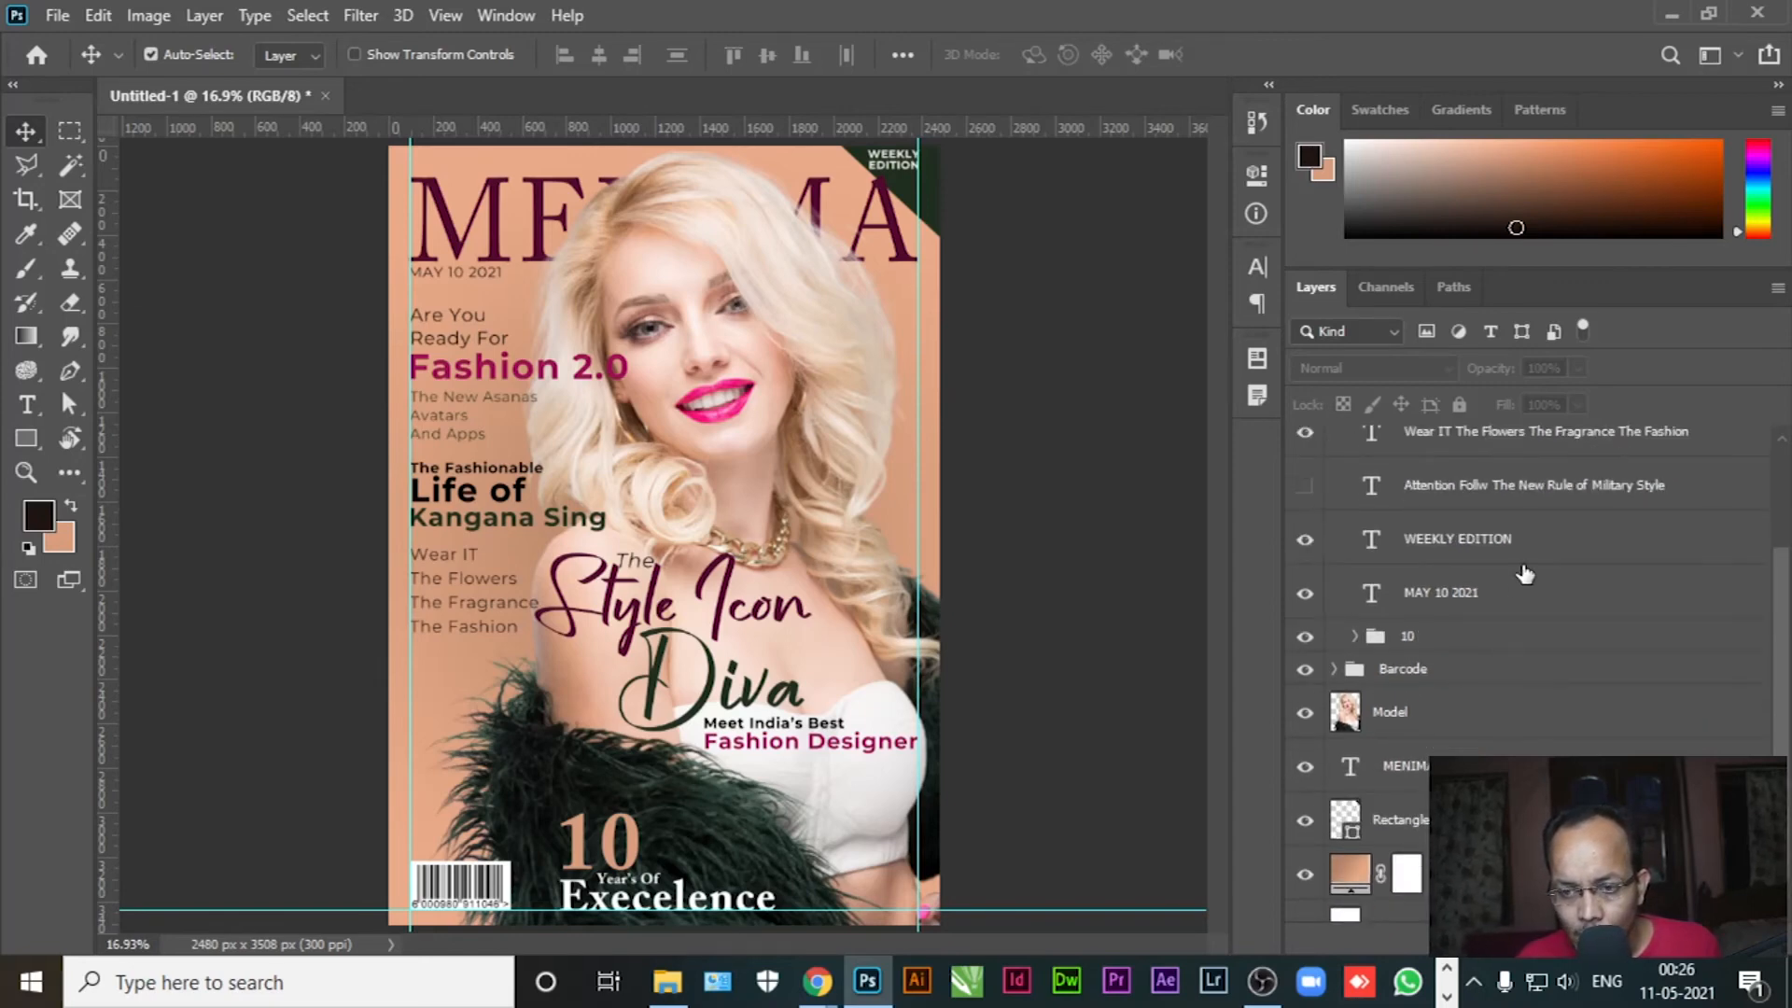
pyautogui.moveTo(1527, 557); pyautogui.dragTo(1339, 798)
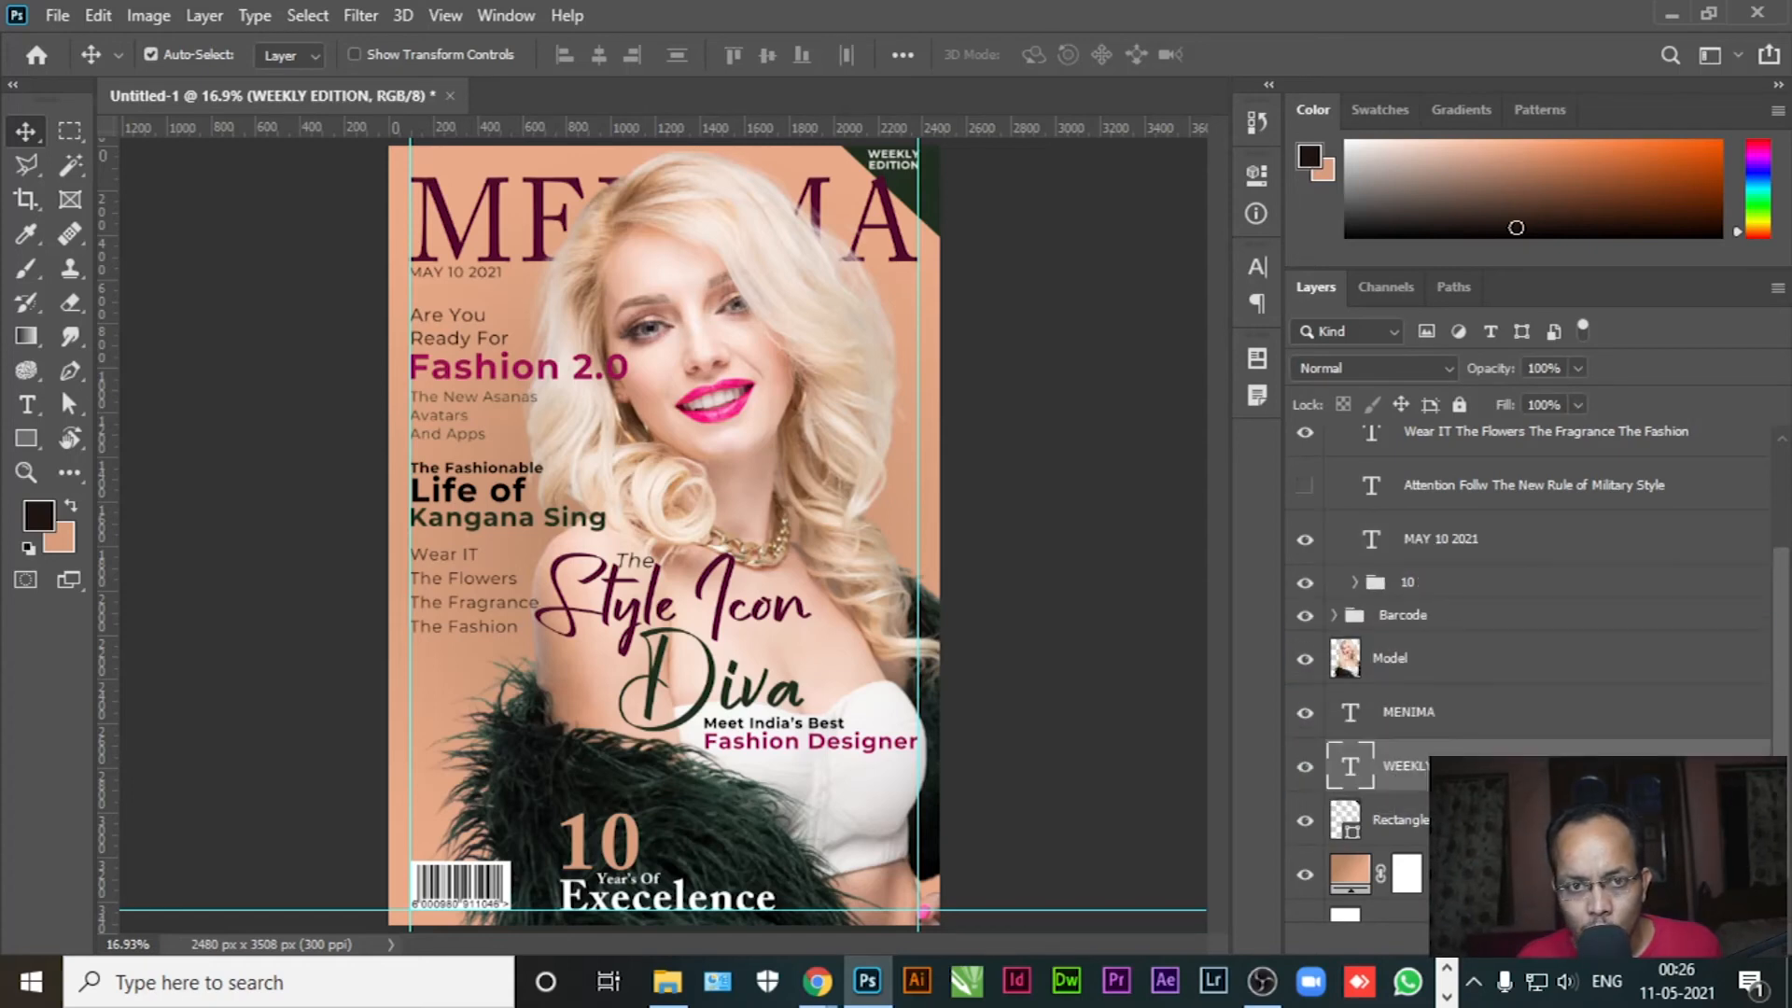
pyautogui.click(1306, 821)
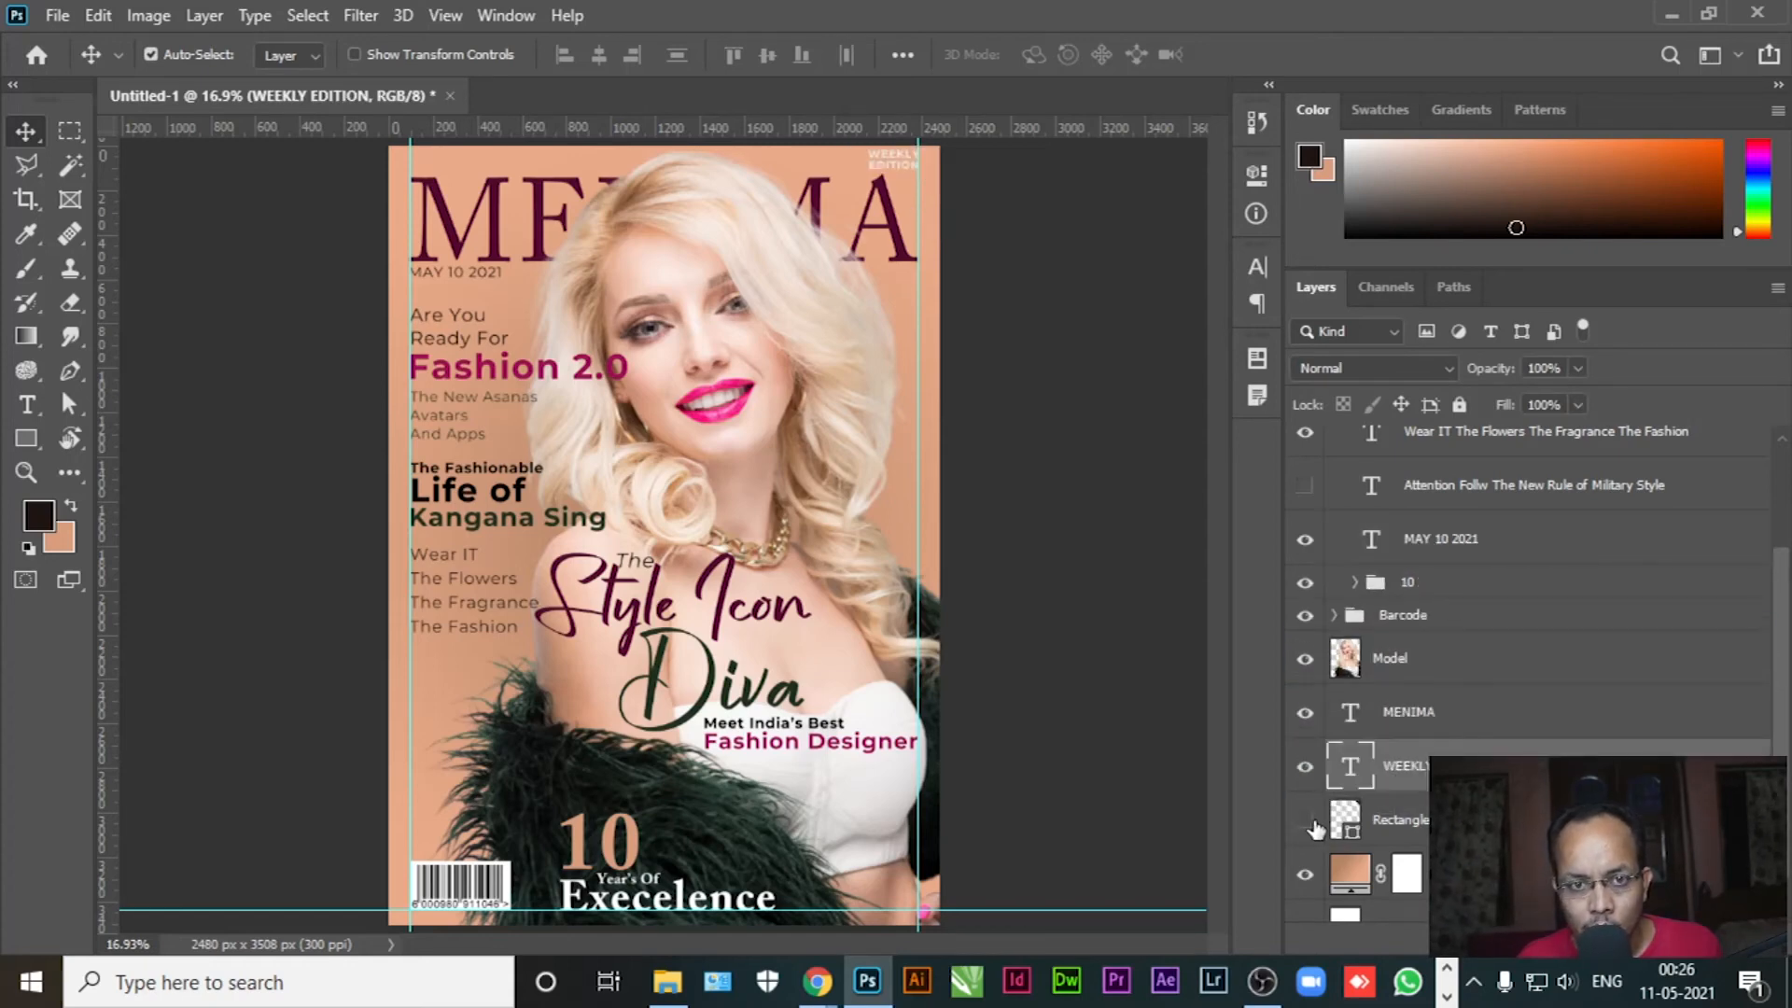
pyautogui.click(1306, 822)
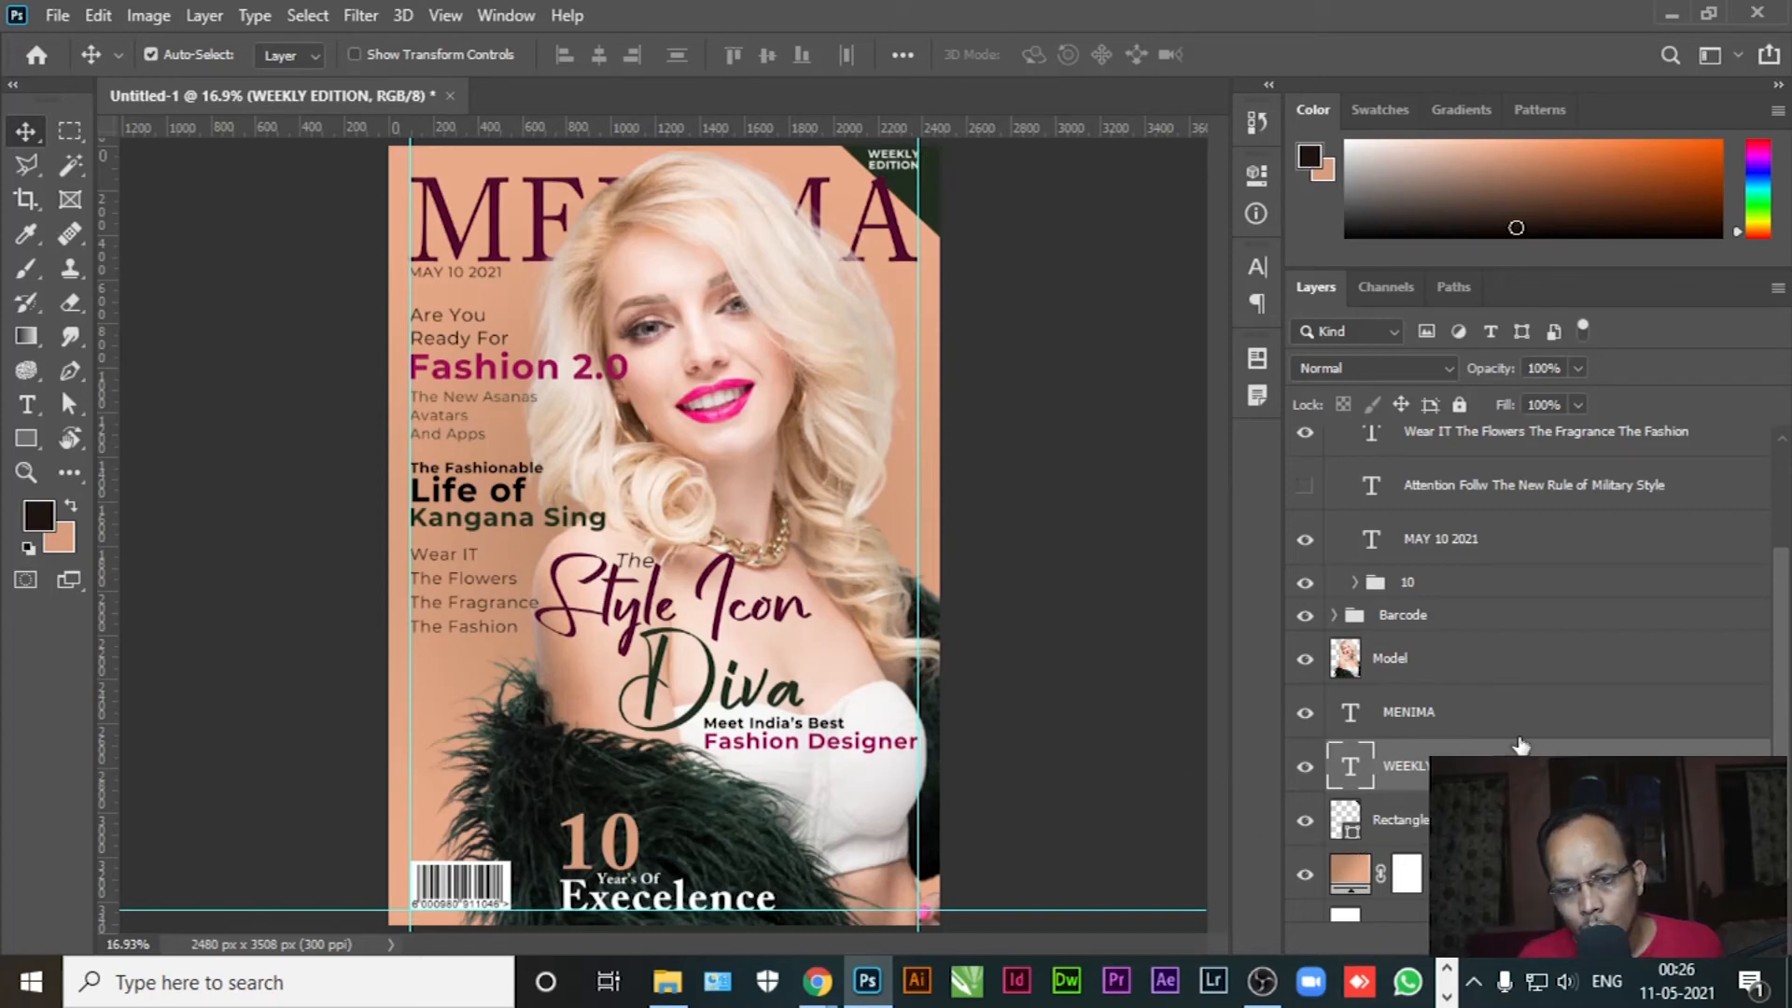
# Rotate the WEEKLY EDITION text to 45° so it runs along the dark corner
pyautogui.hotkey('ctrl', 't')
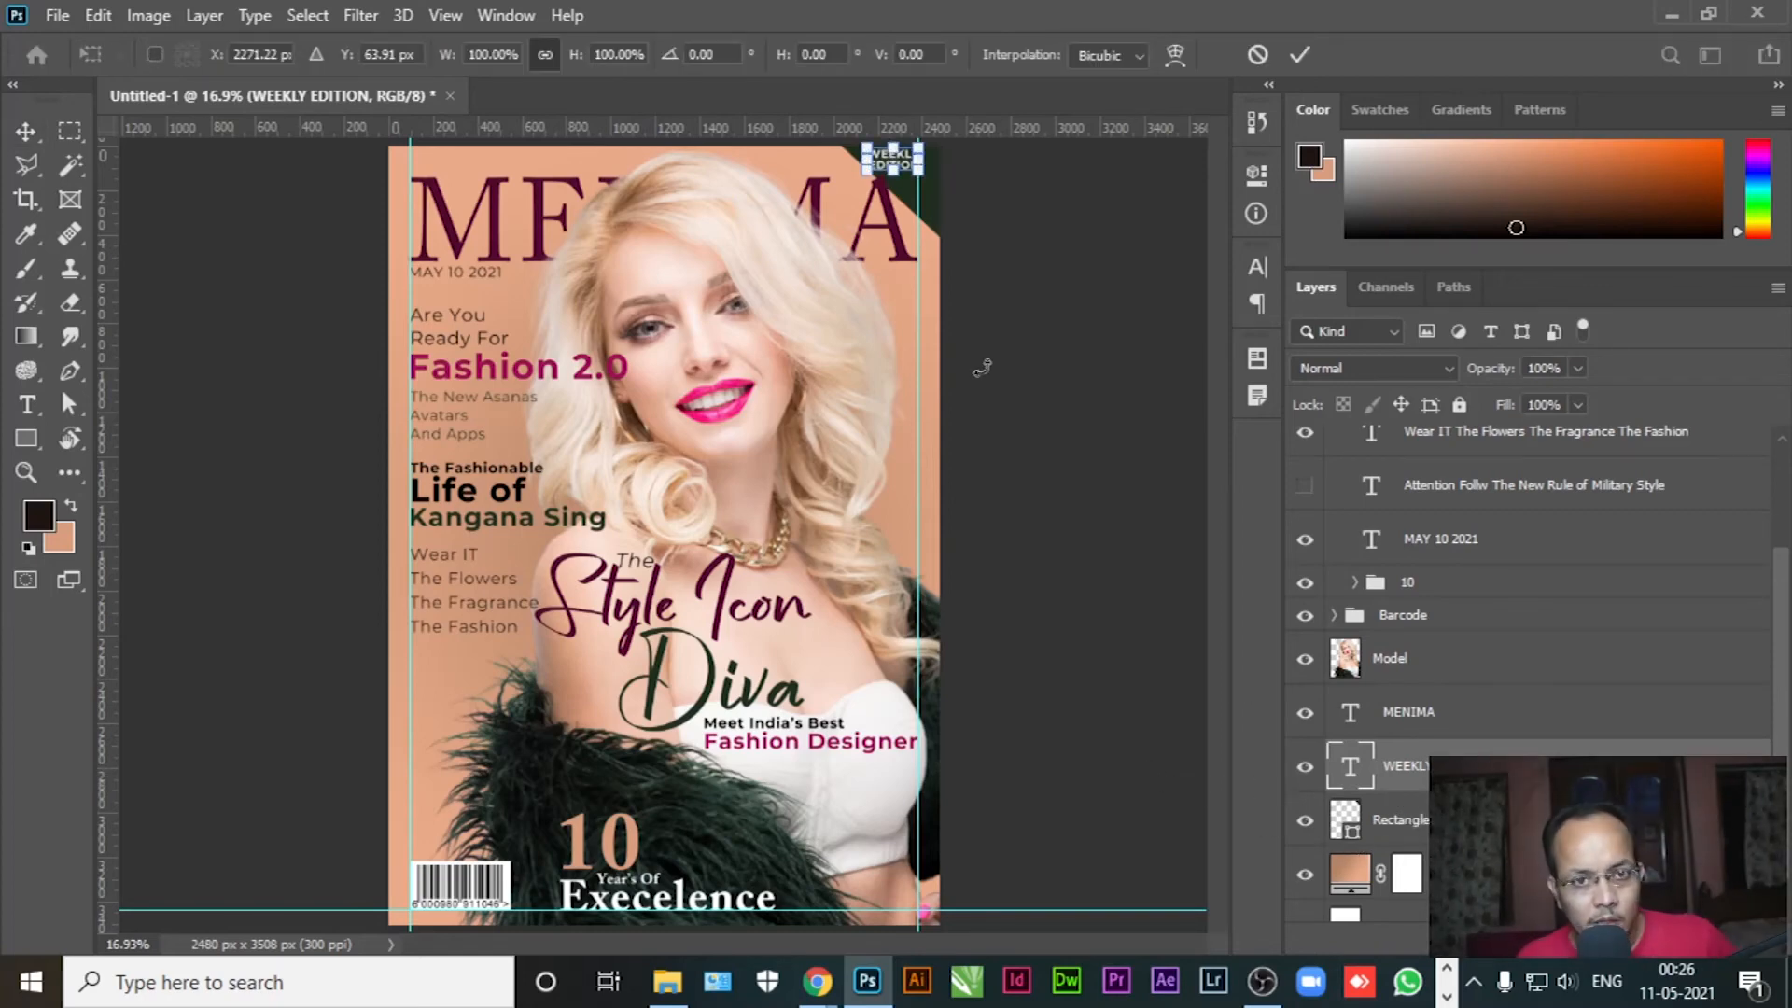
pyautogui.scroll(5, 747, 67)
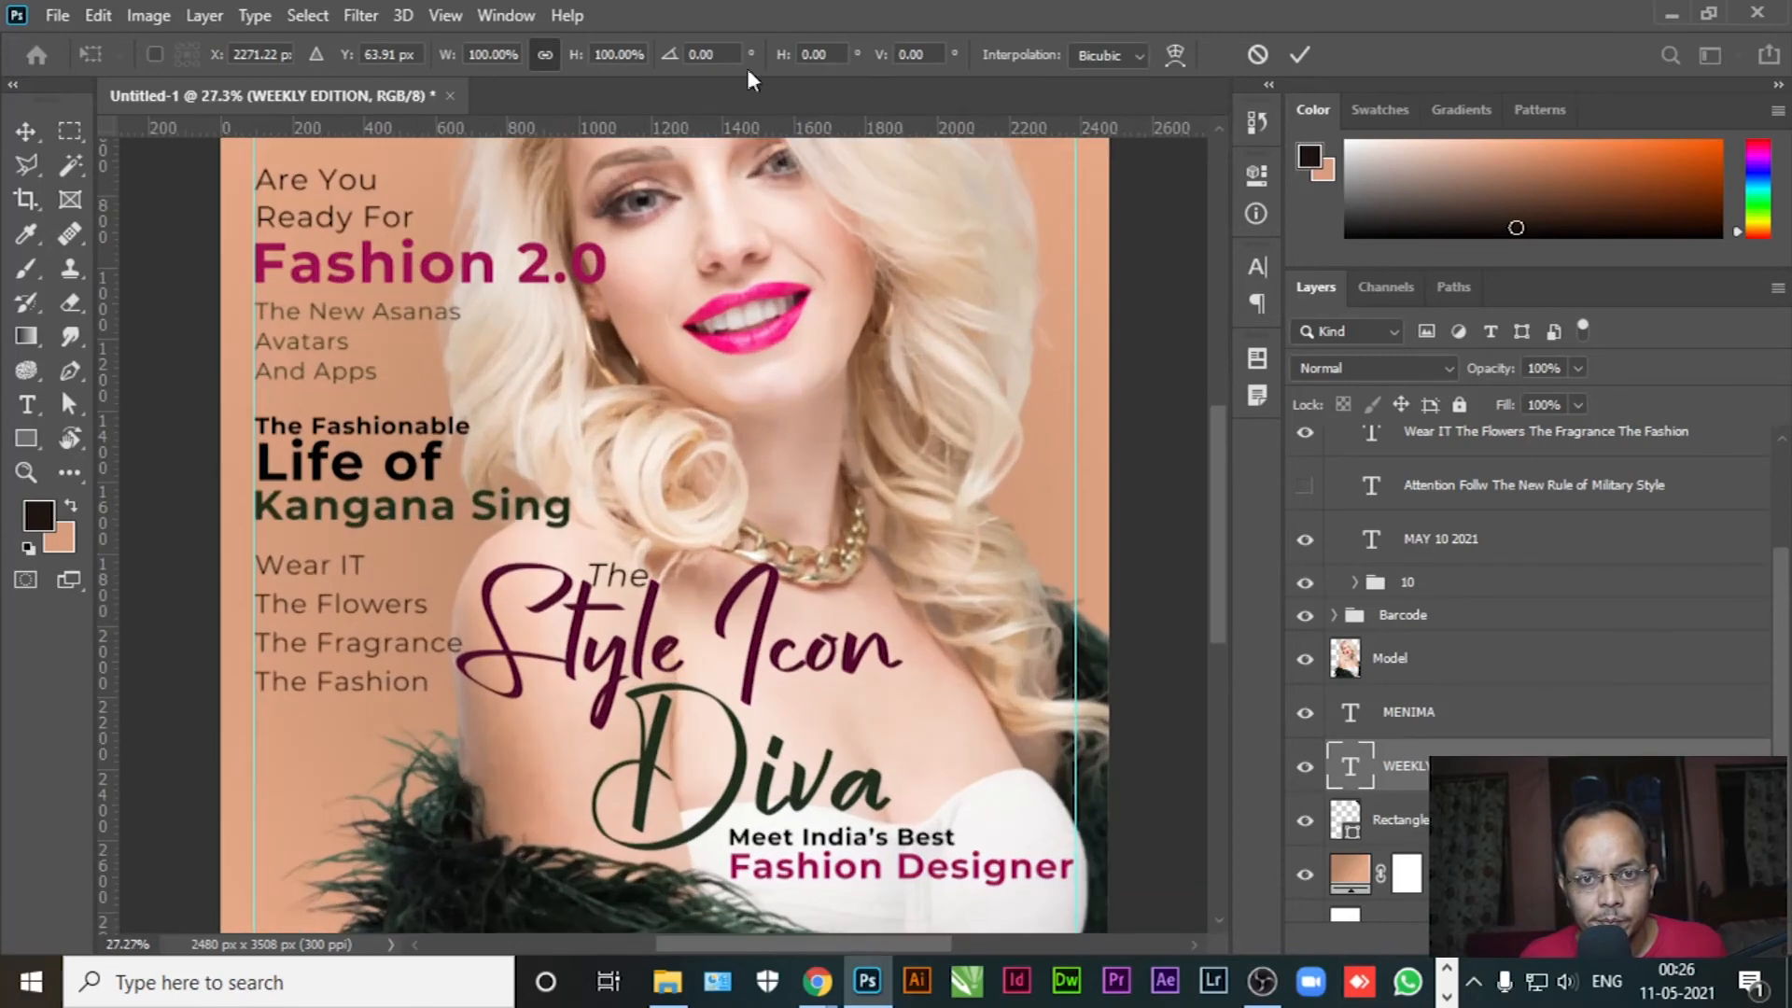
pyautogui.moveTo(1040, 280); pyautogui.dragTo(844, 736)
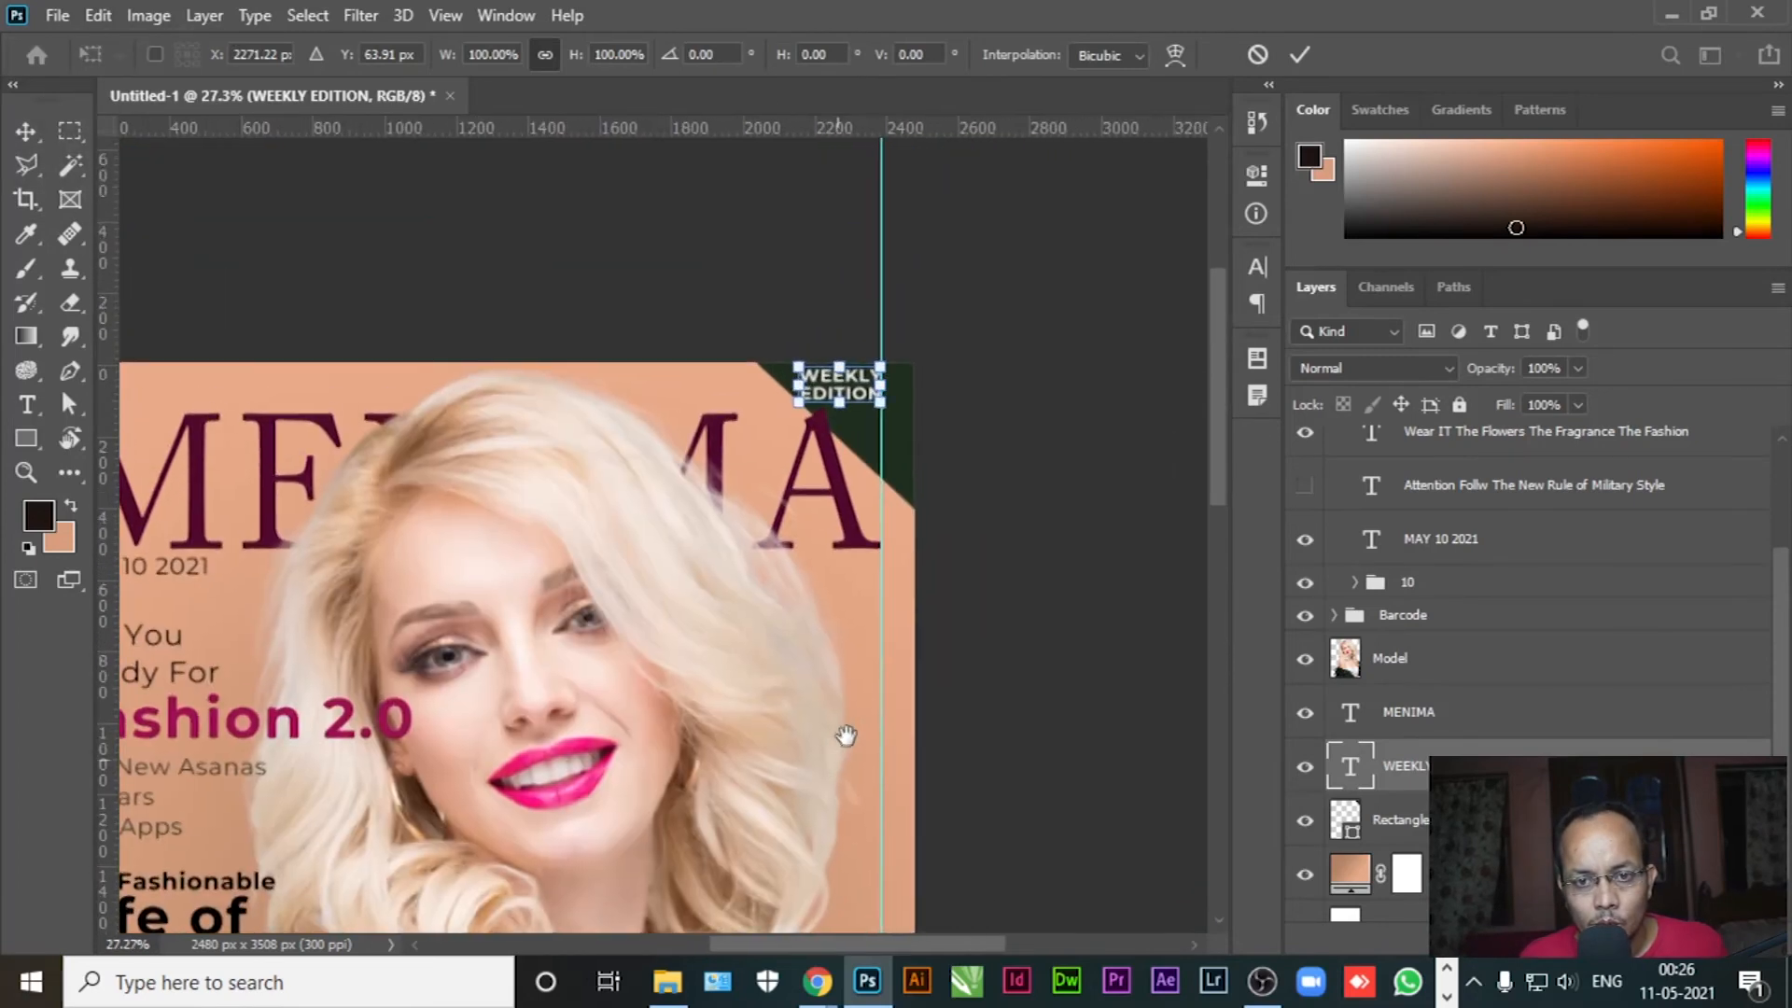
pyautogui.scroll(5, 849, 441)
pyautogui.scroll(1, 850, 444)
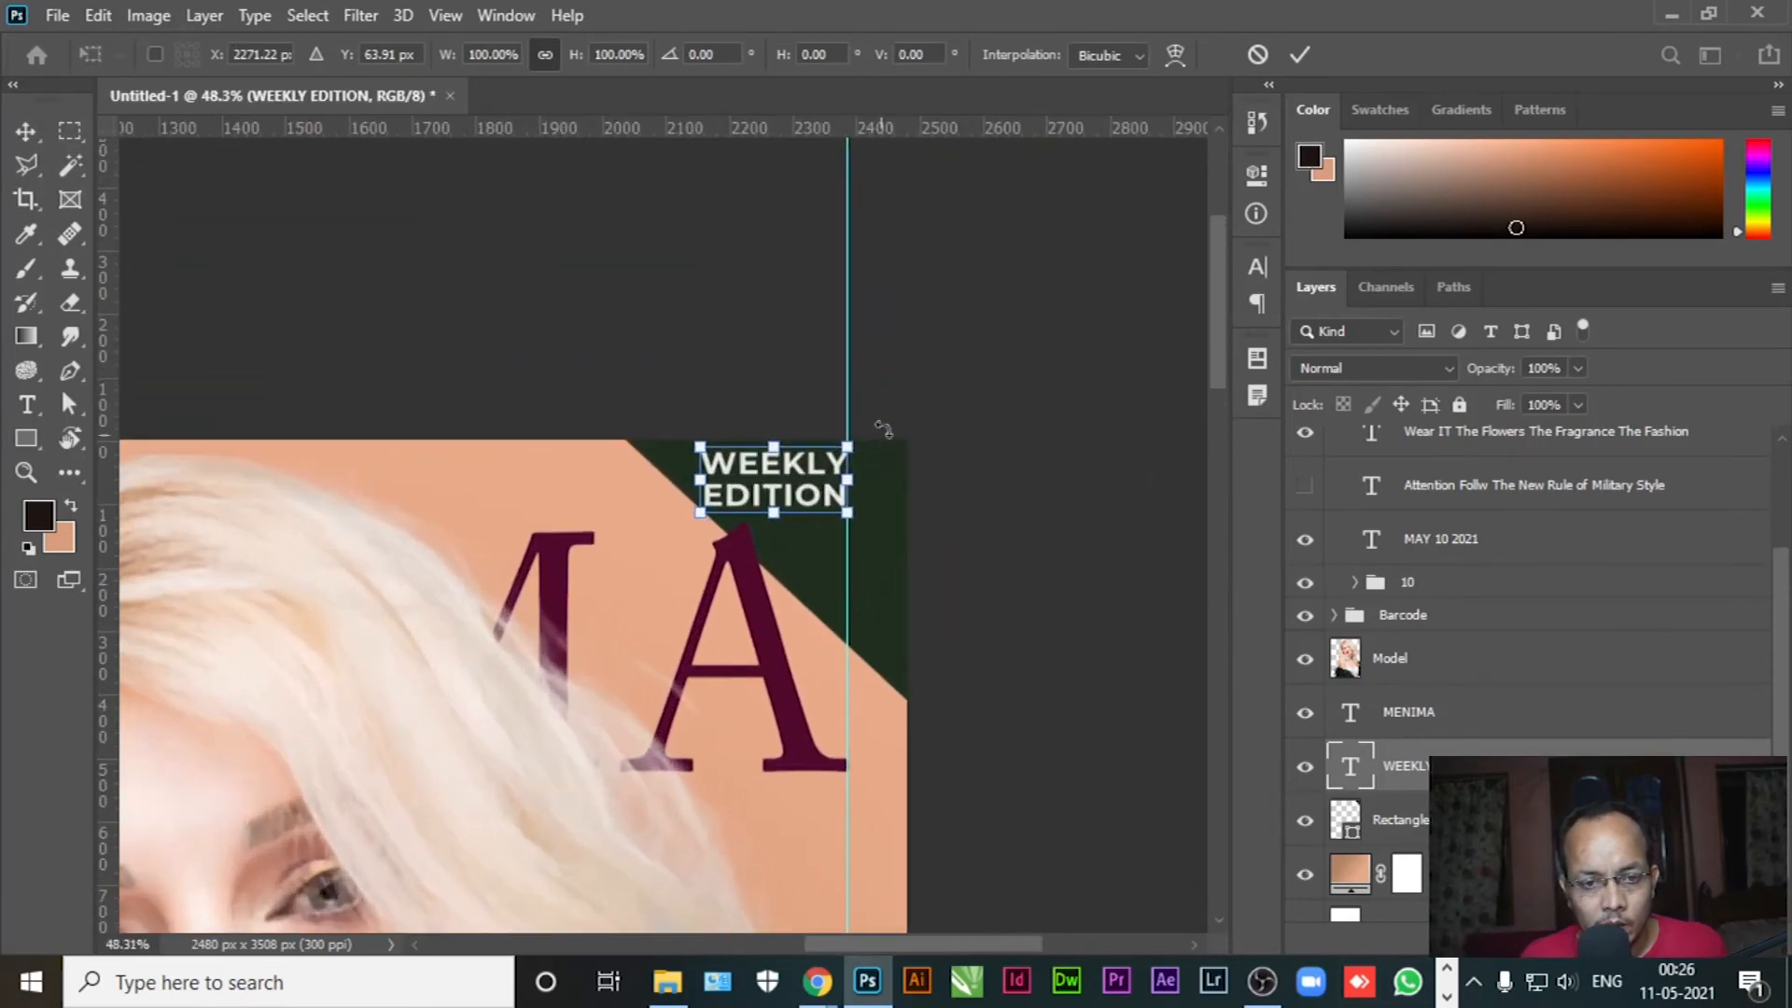
pyautogui.moveTo(671, 61); pyautogui.dragTo(616, 82)
pyautogui.write('-')
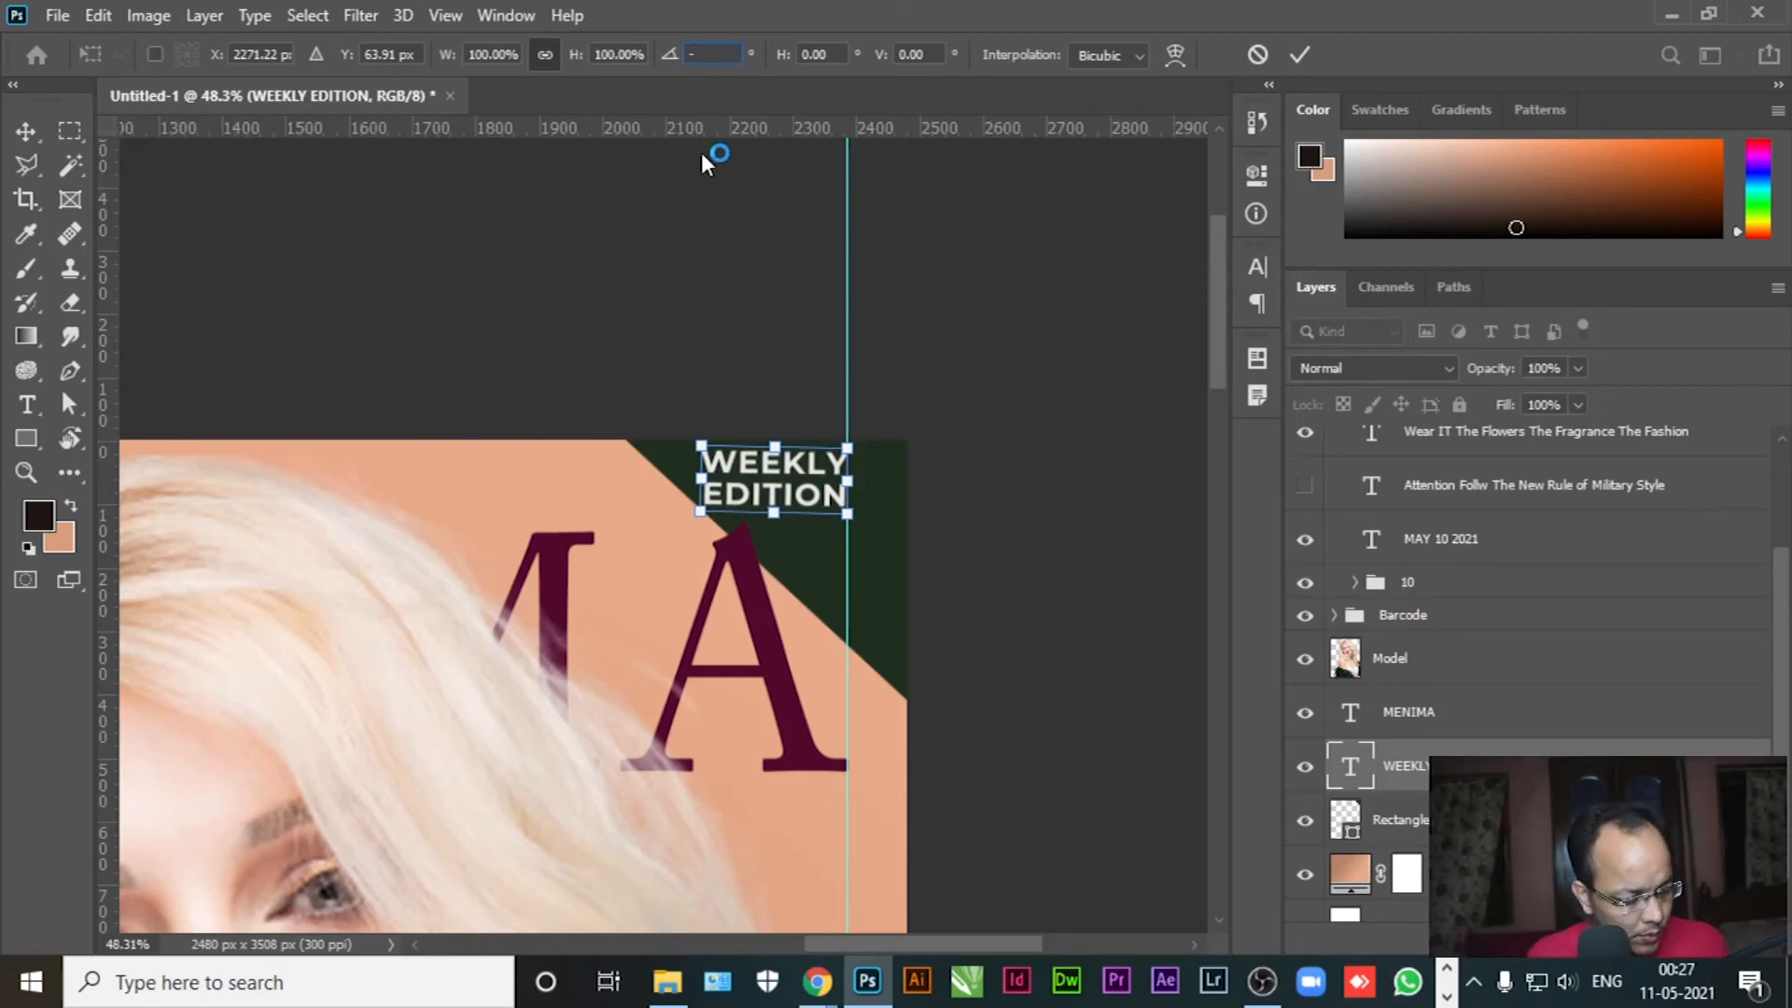
pyautogui.write('45')
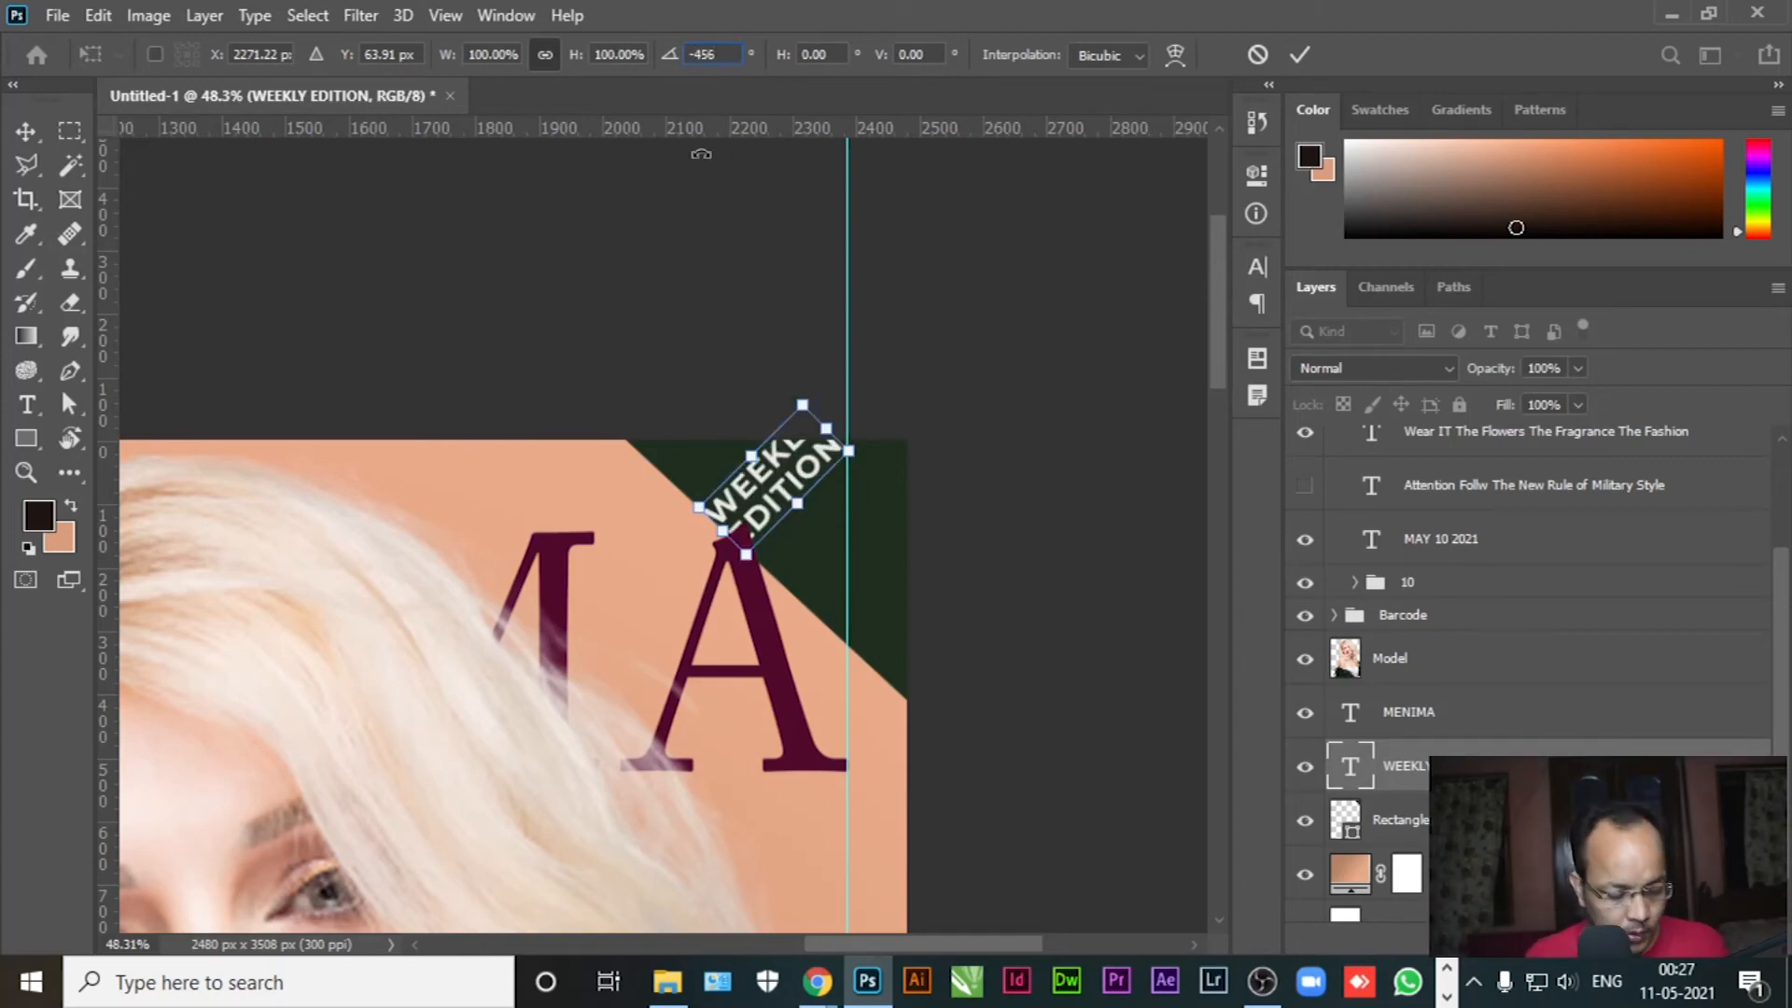
pyautogui.press('Return')
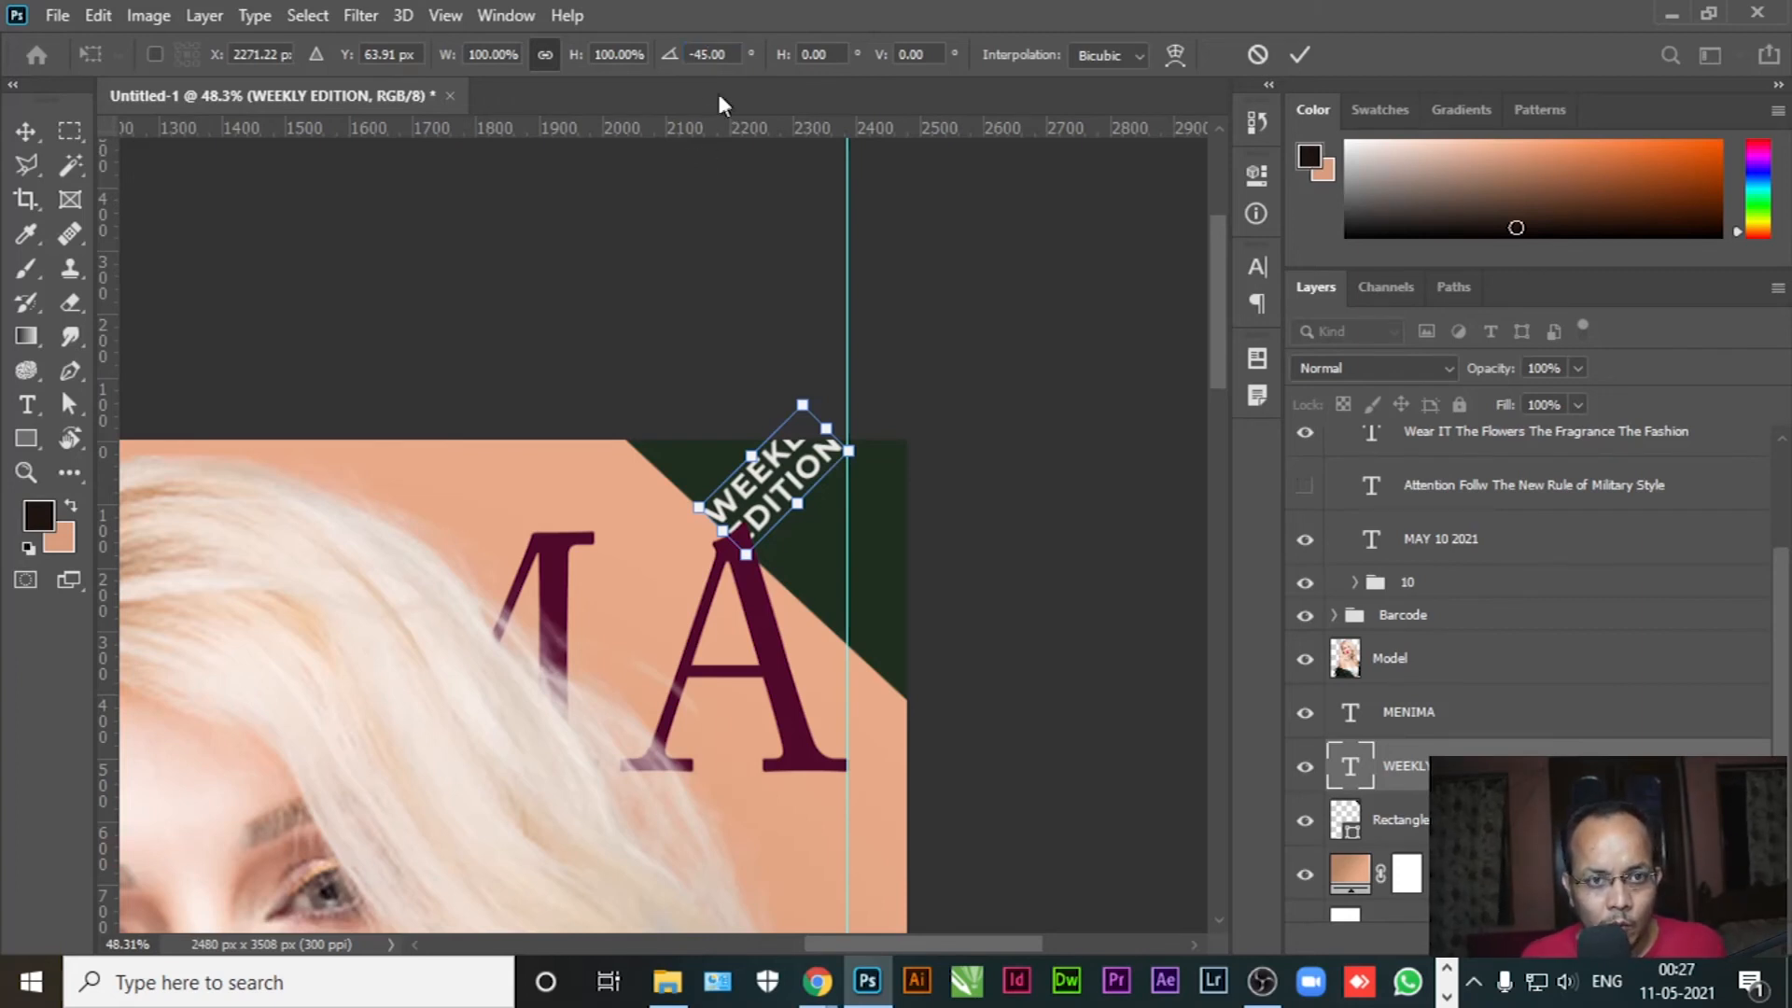
pyautogui.moveTo(735, 56); pyautogui.dragTo(659, 58)
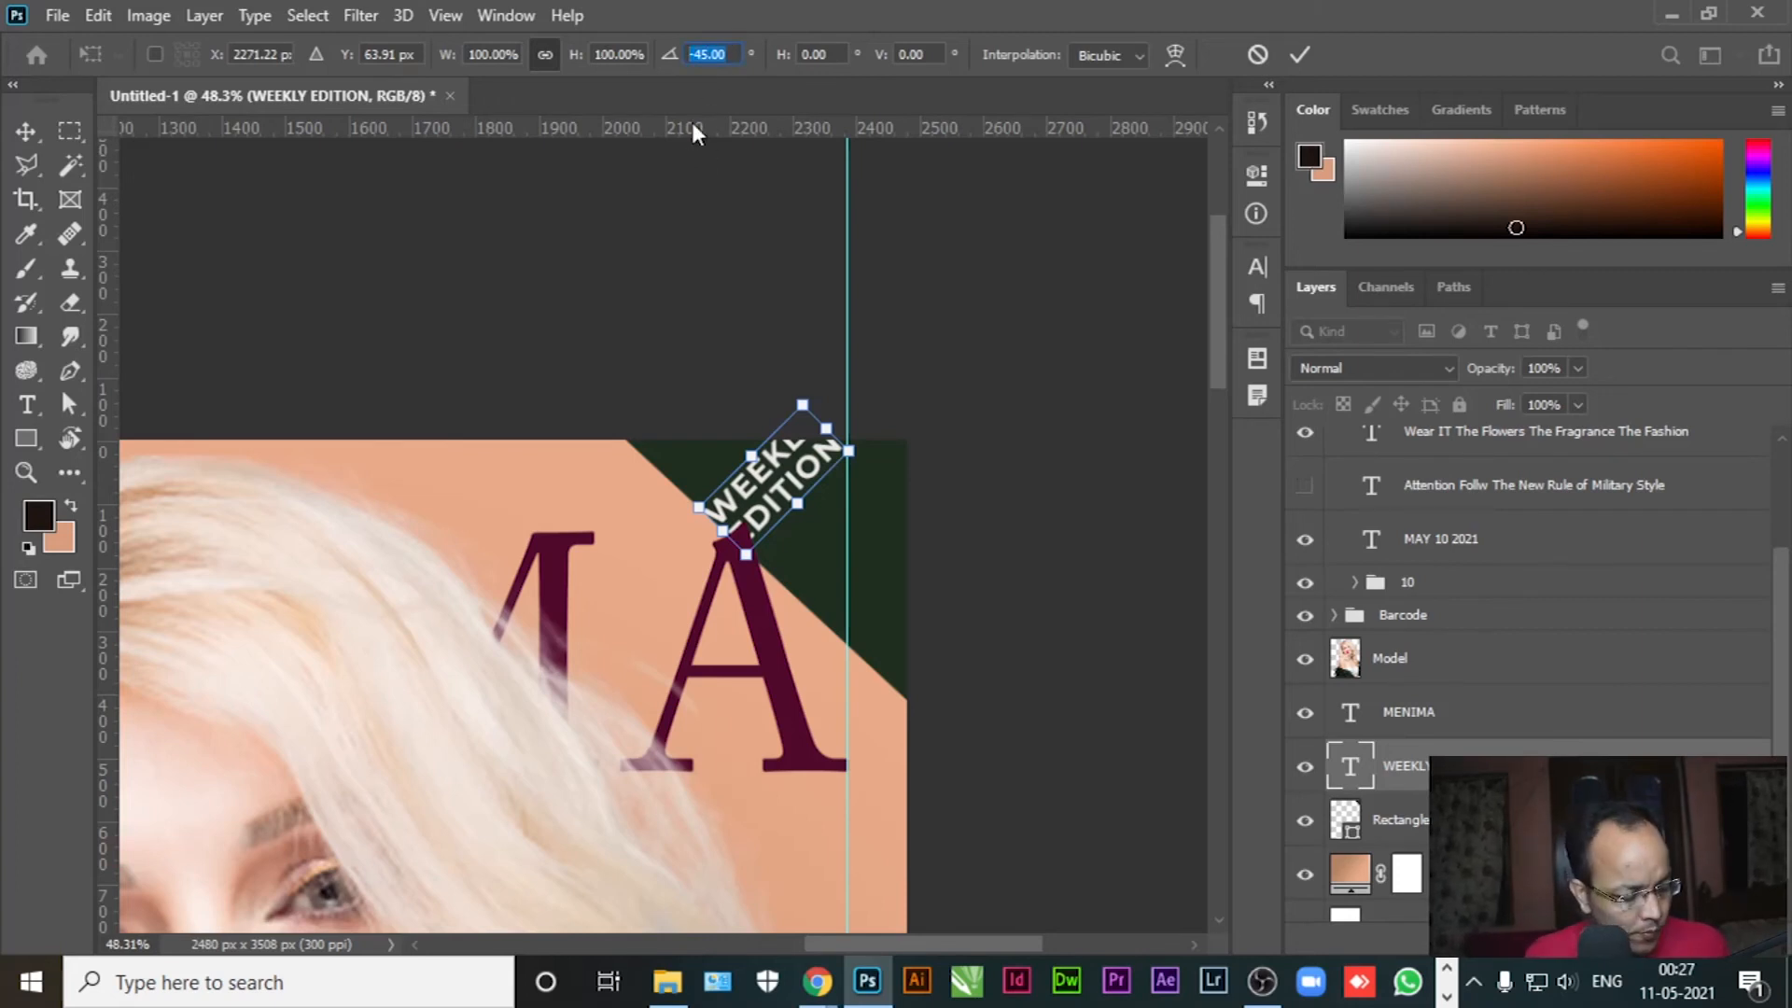
pyautogui.write('45')
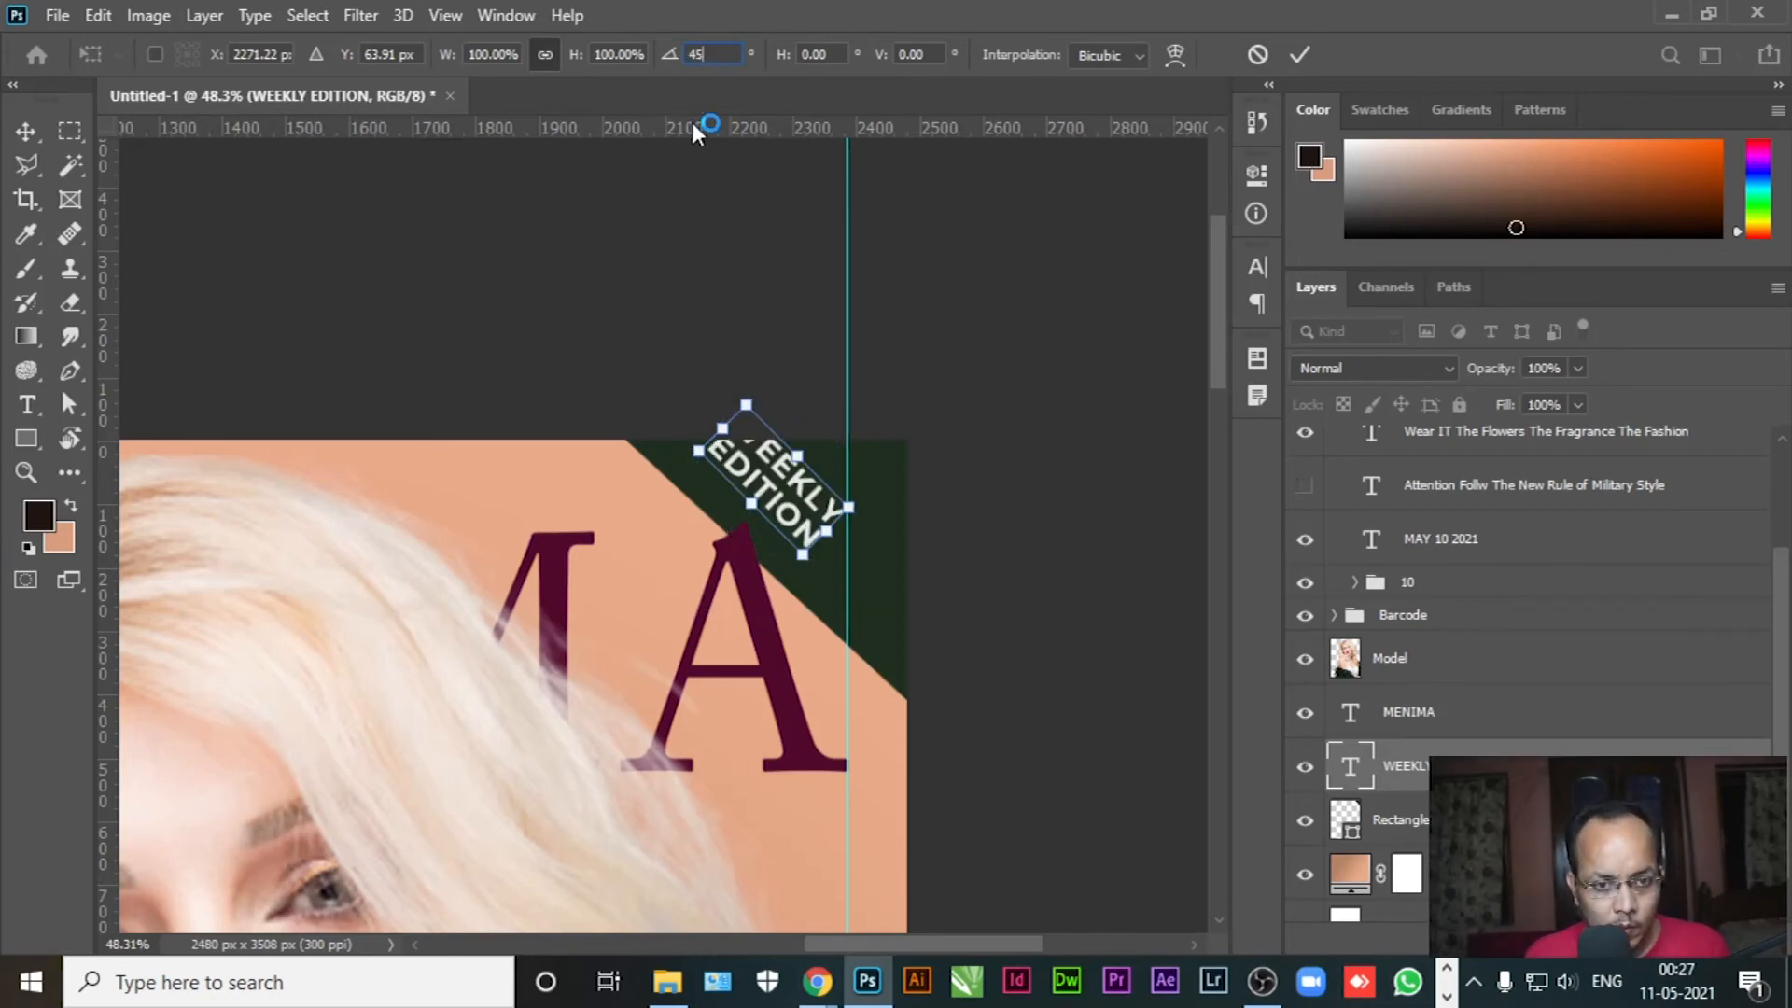
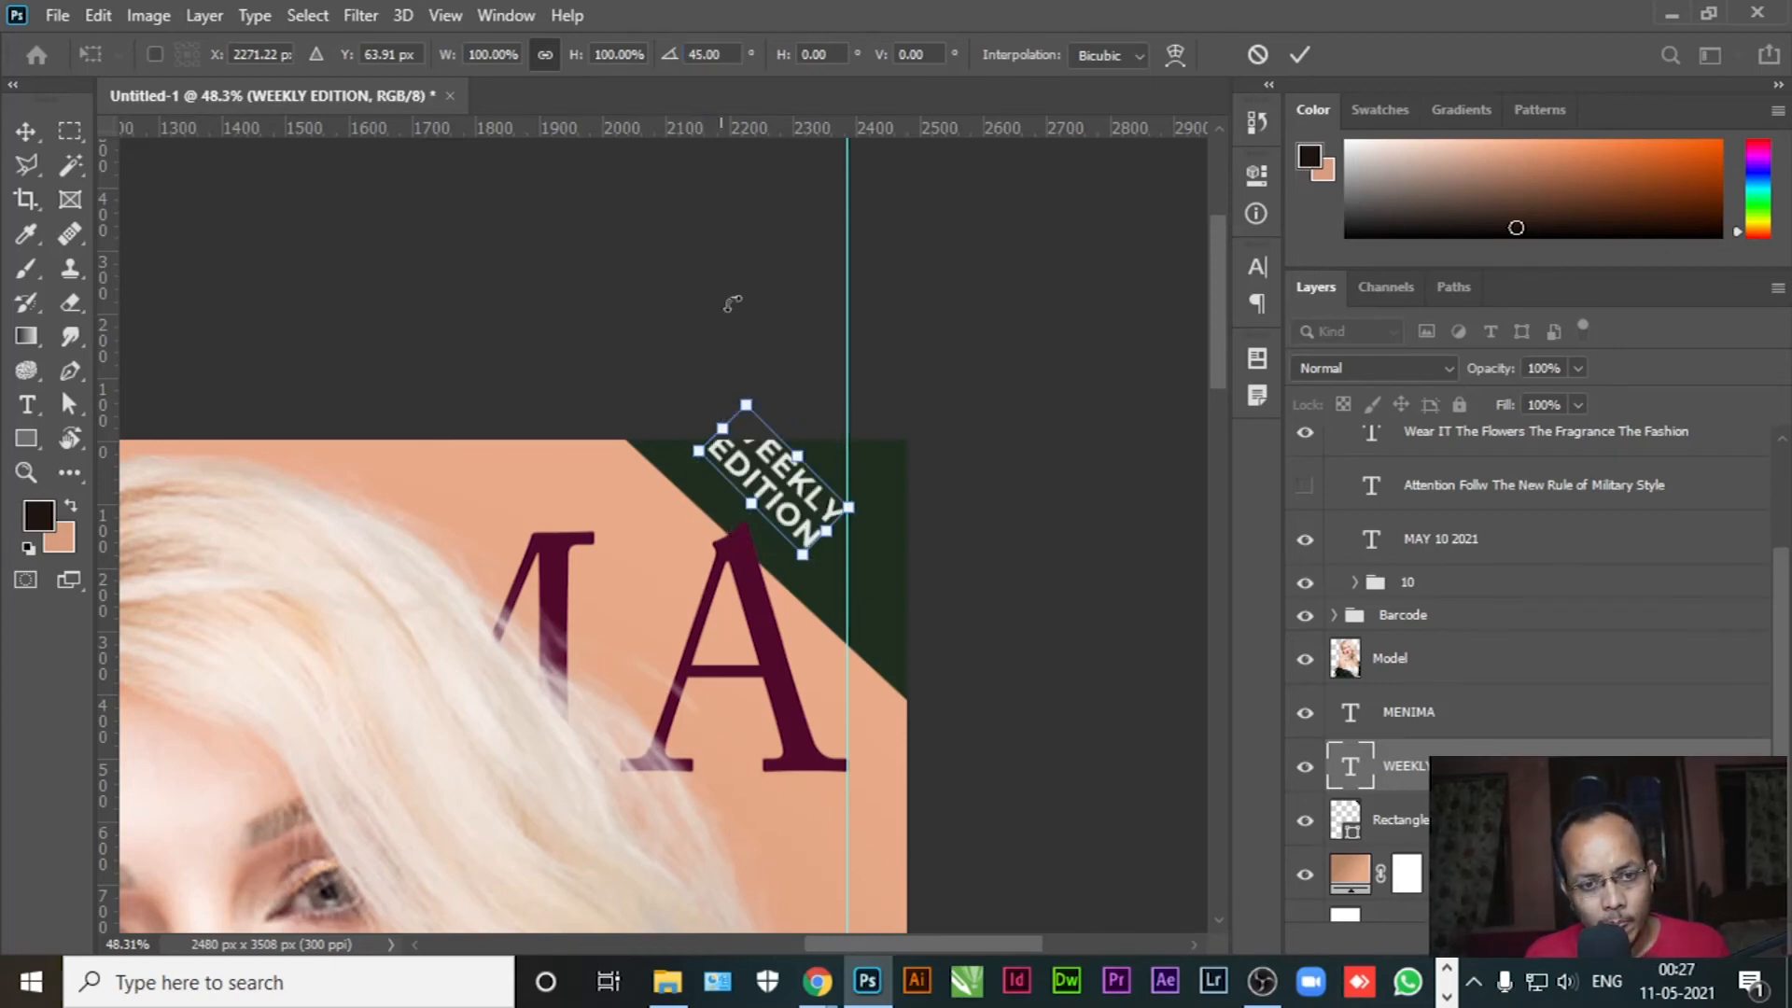
# Commit the 45° WEEKLY EDITION rotation and settle the label inside the dark green corner triangle
pyautogui.press('Return')
pyautogui.moveTo(792, 492); pyautogui.dragTo(837, 532)
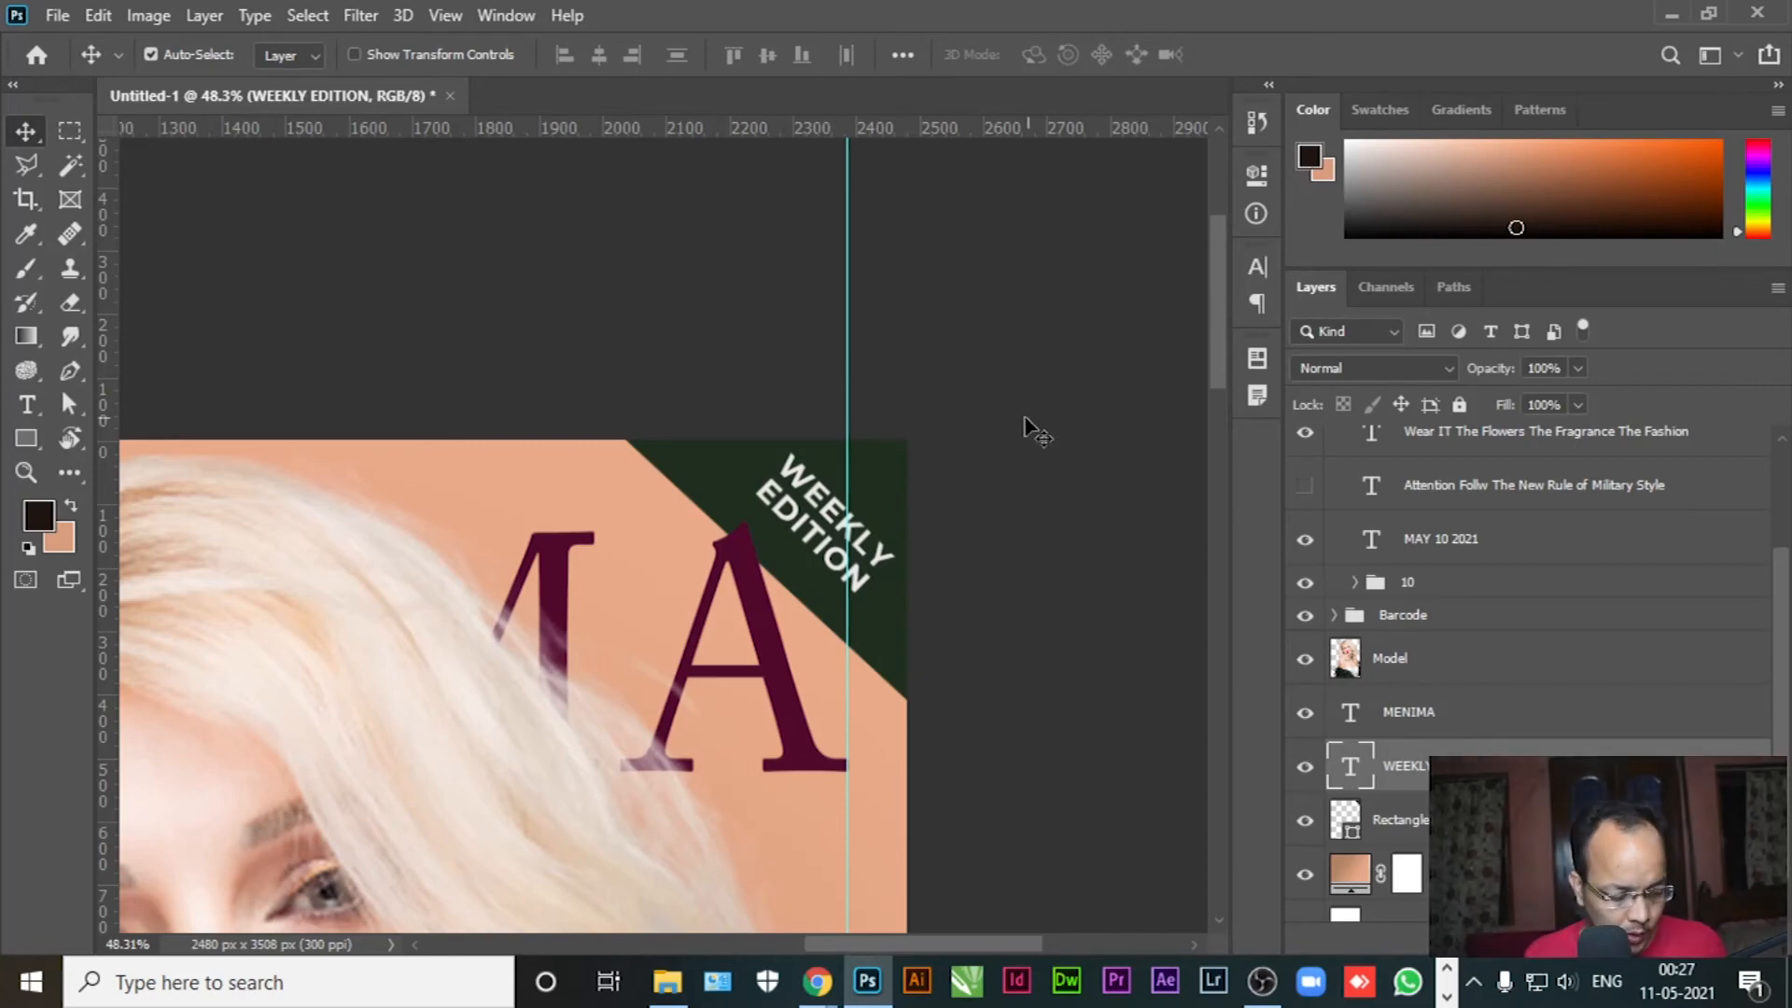
pyautogui.hotkey('ctrl', '0')
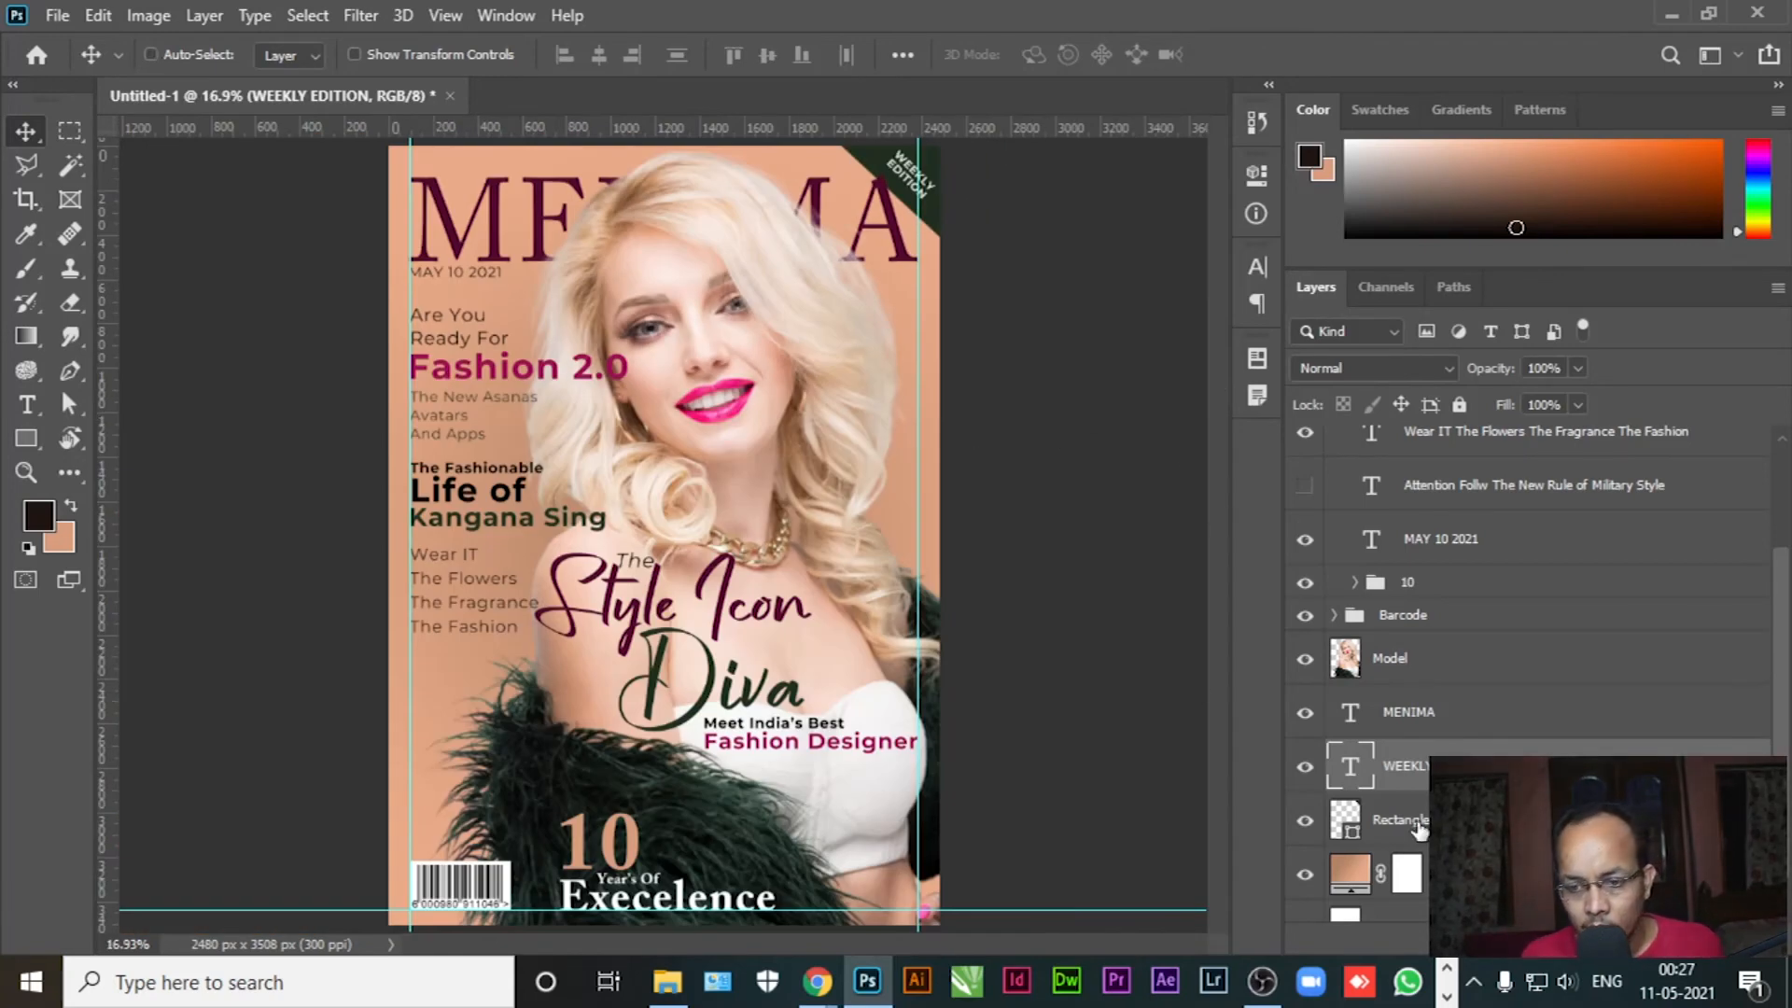
# Group the WEEKLY EDITION label with the green corner rectangle as 'Weekly'
pyautogui.keyDown('ctrl'); pyautogui.click(1421, 827); pyautogui.keyUp('ctrl')
pyautogui.hotkey('ctrl', 'g')
pyautogui.doubleClick(1405, 797)
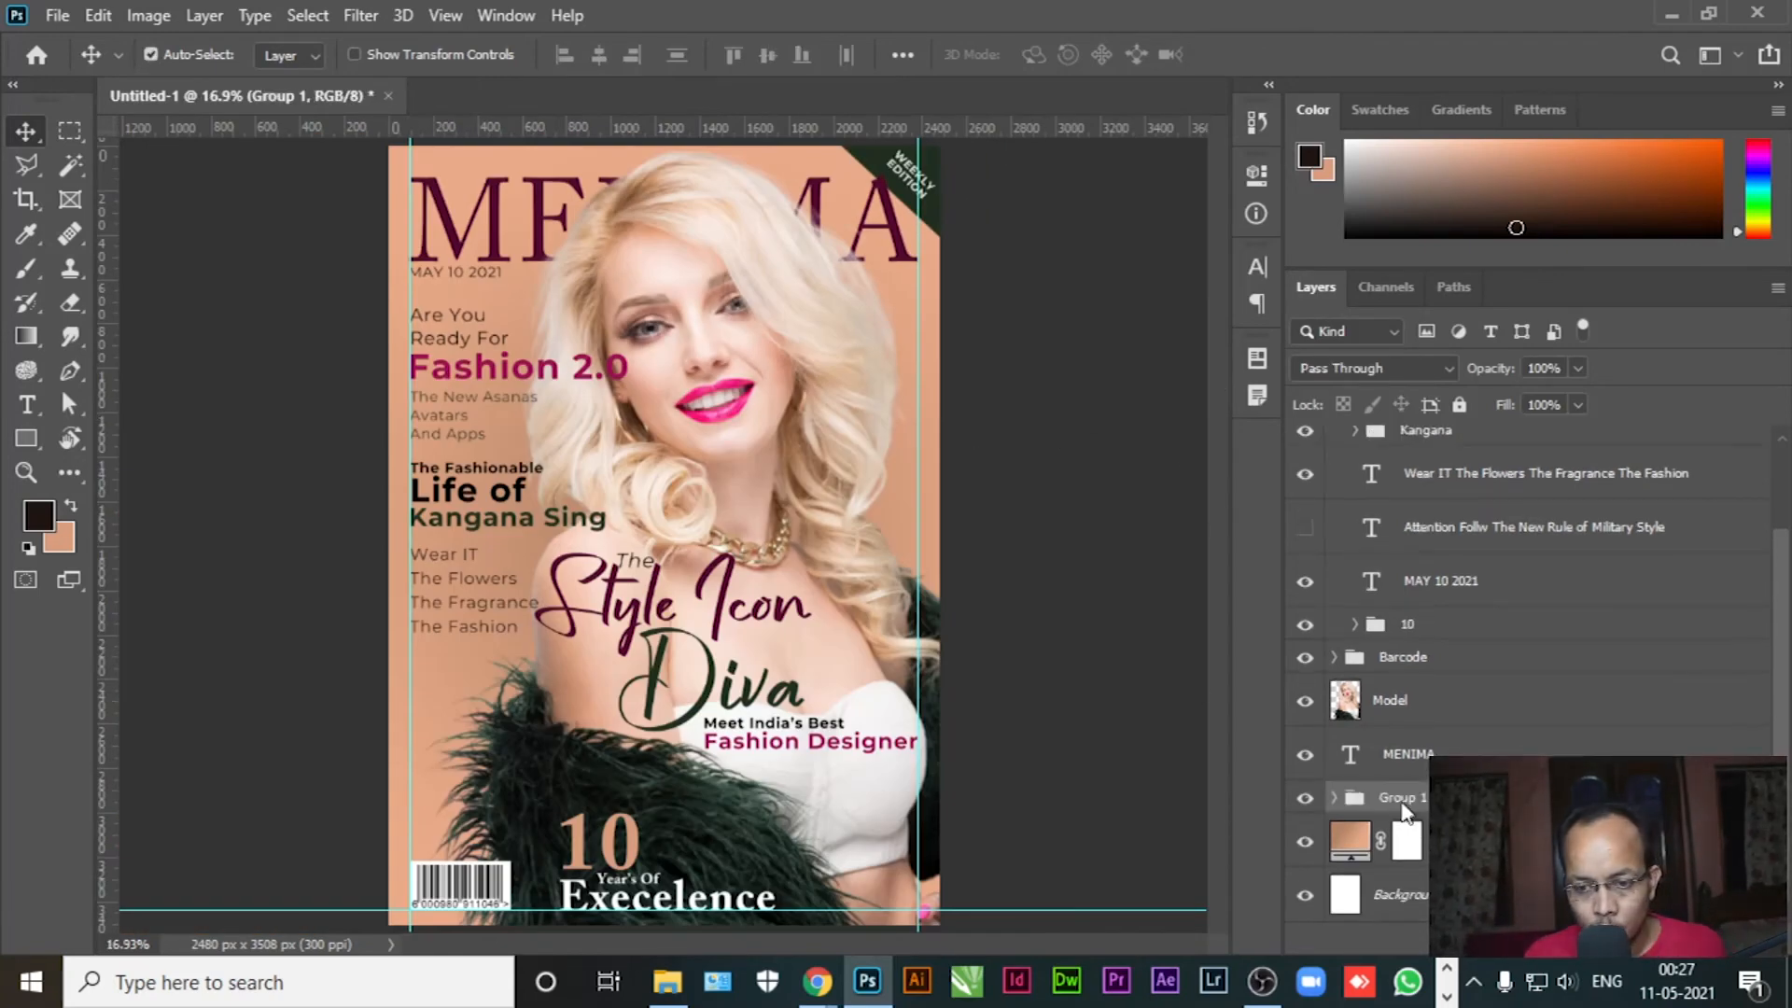
pyautogui.write('Weekl')
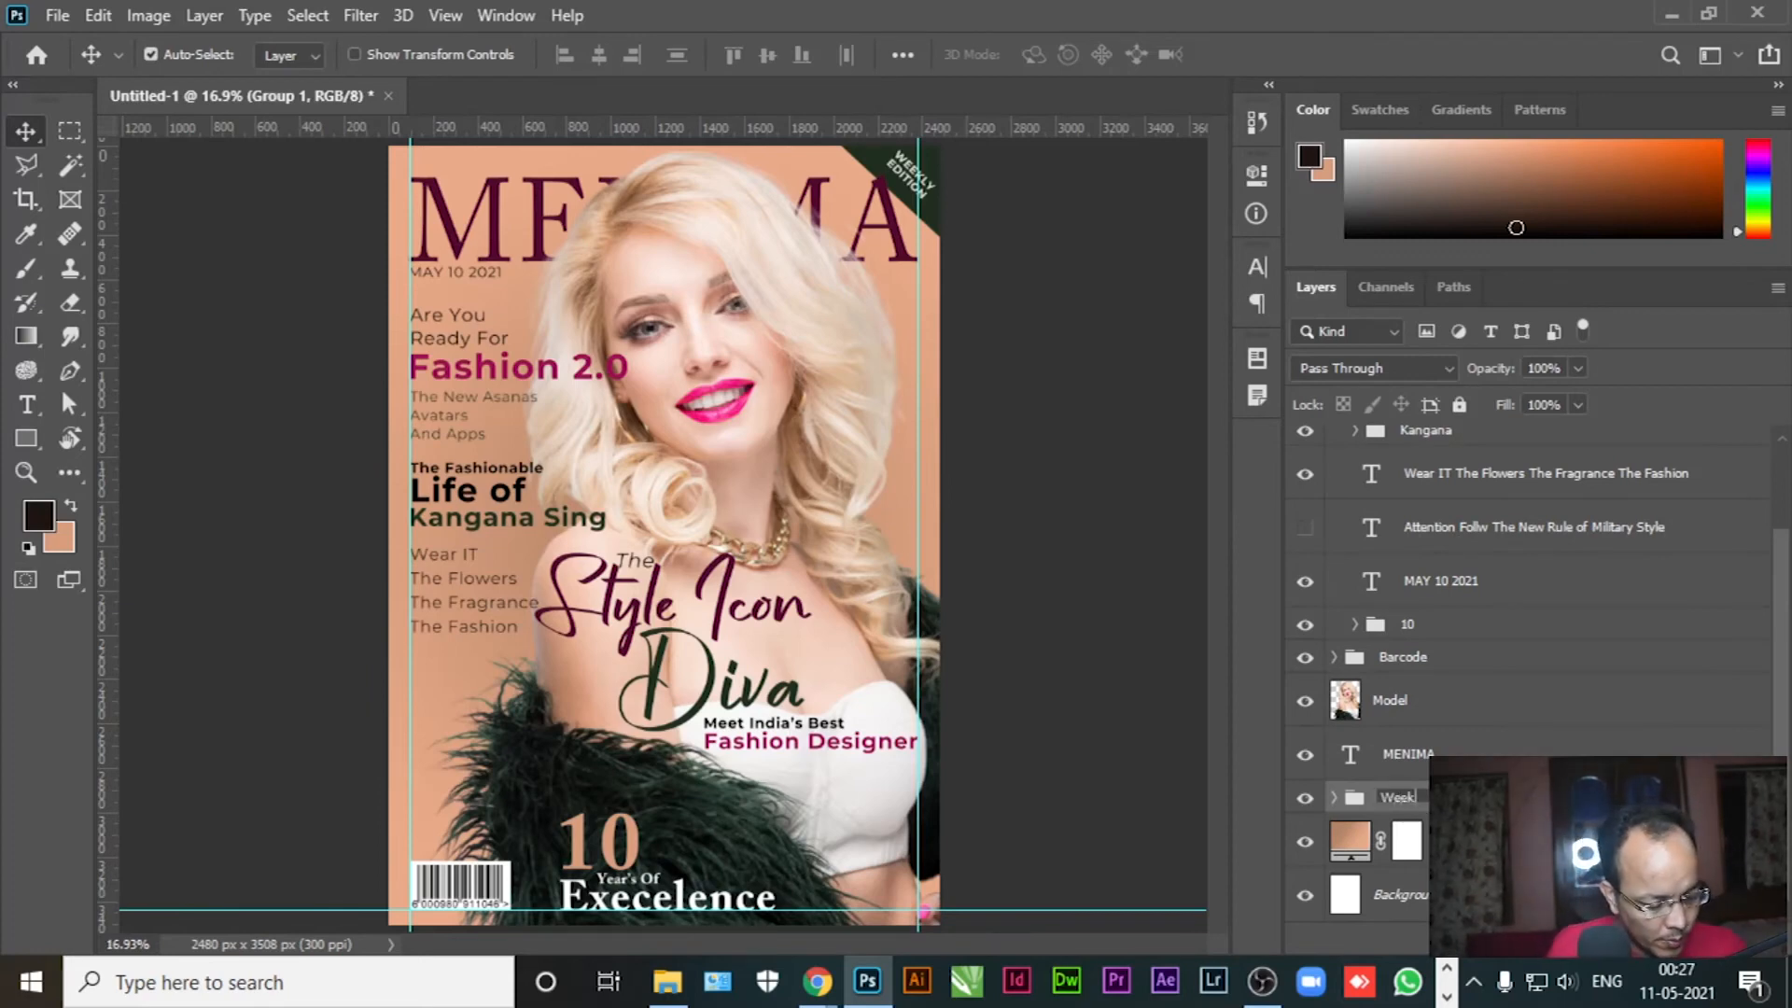
pyautogui.write('y')
pyautogui.press('Return')
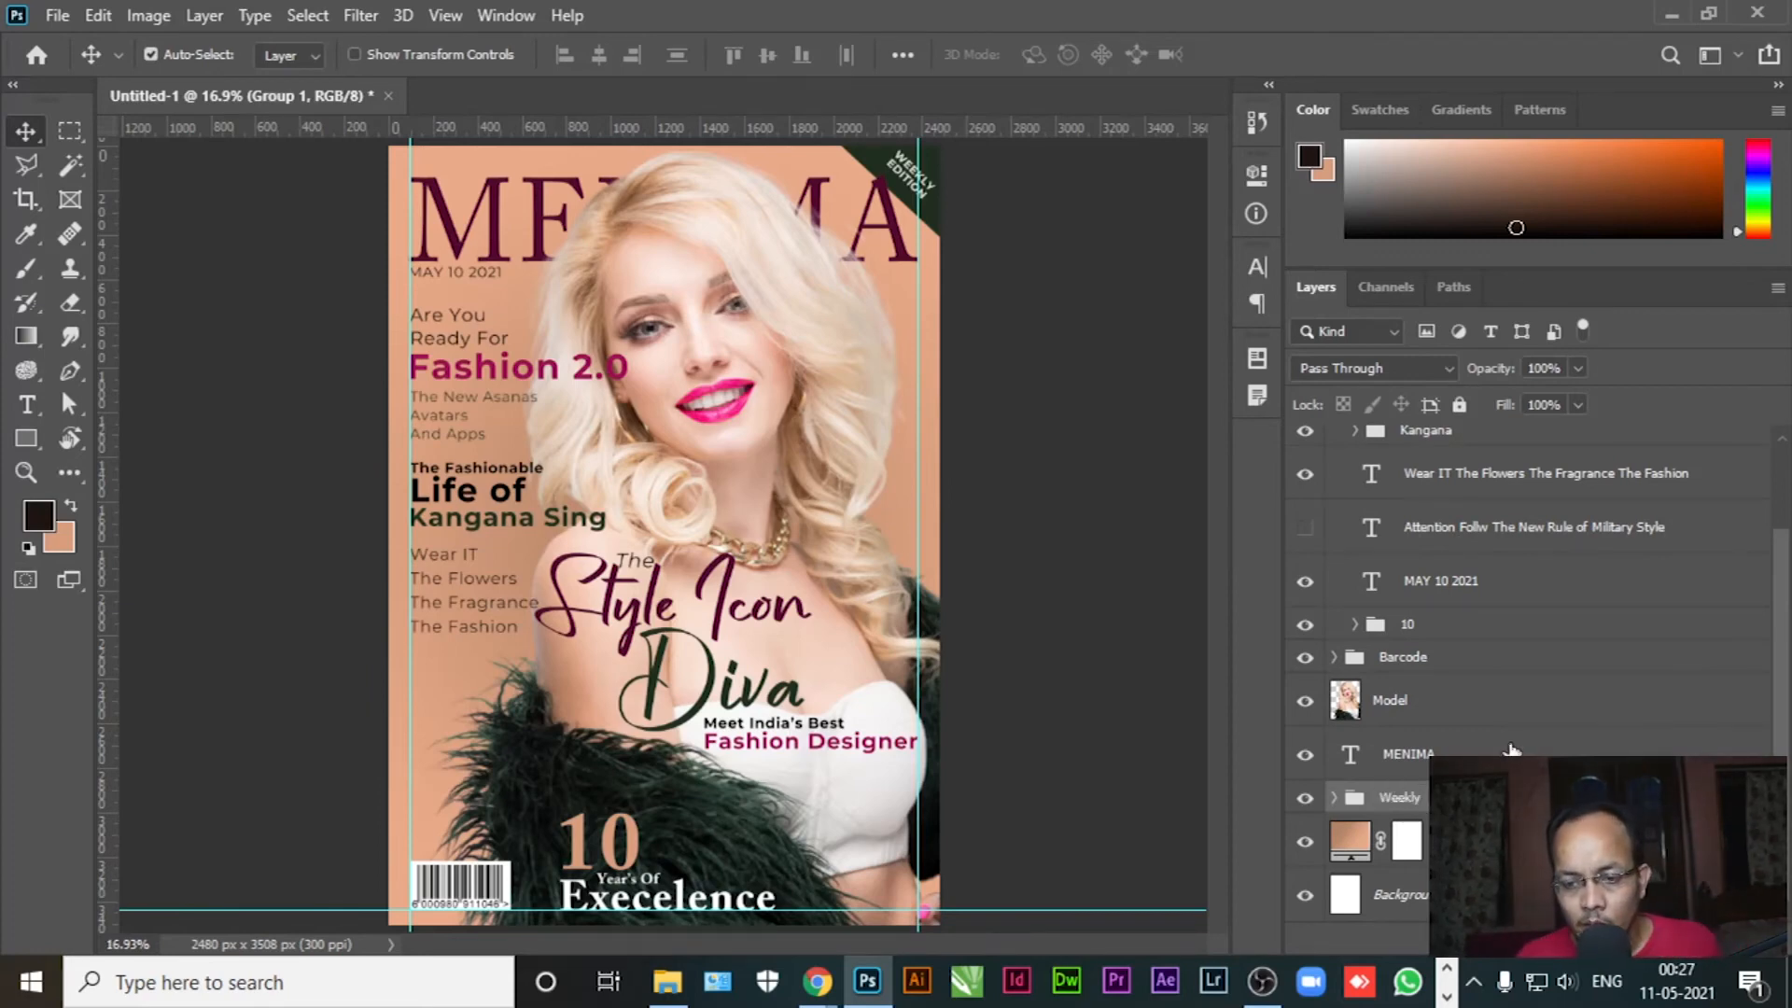
# Move MAY 10 2021 below MENIMA and group both layers as 'Name'
pyautogui.click(1511, 748)
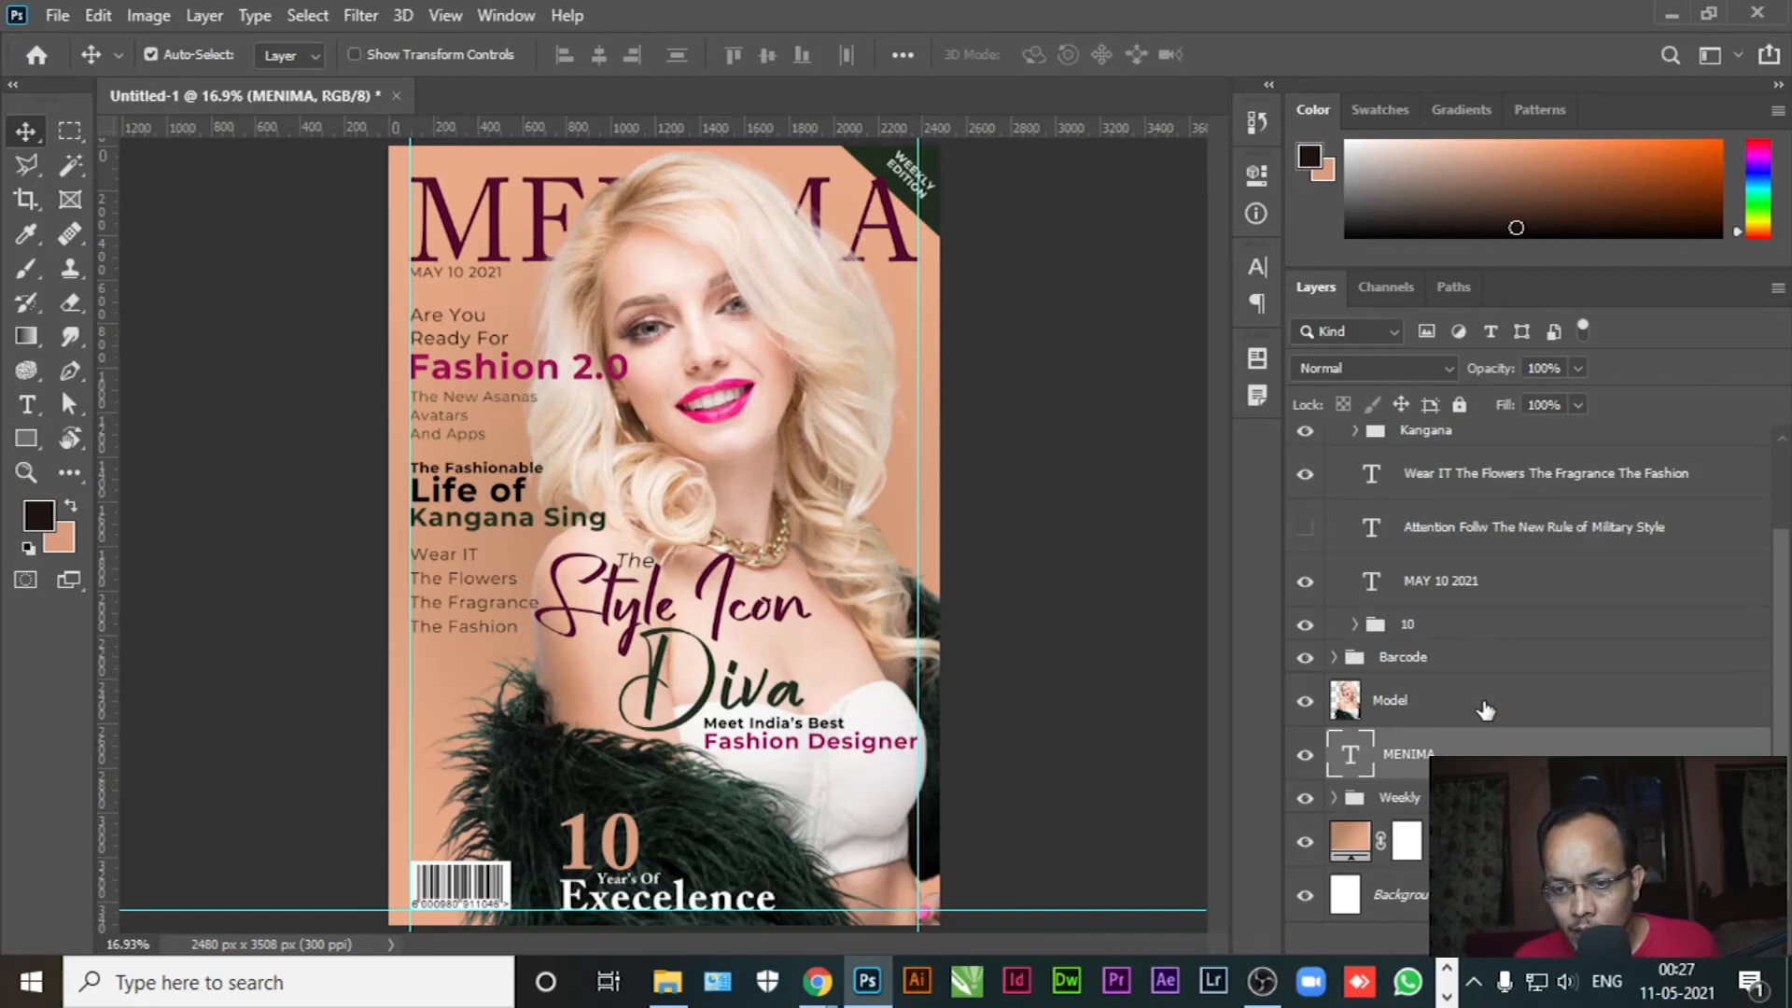
pyautogui.click(1525, 597)
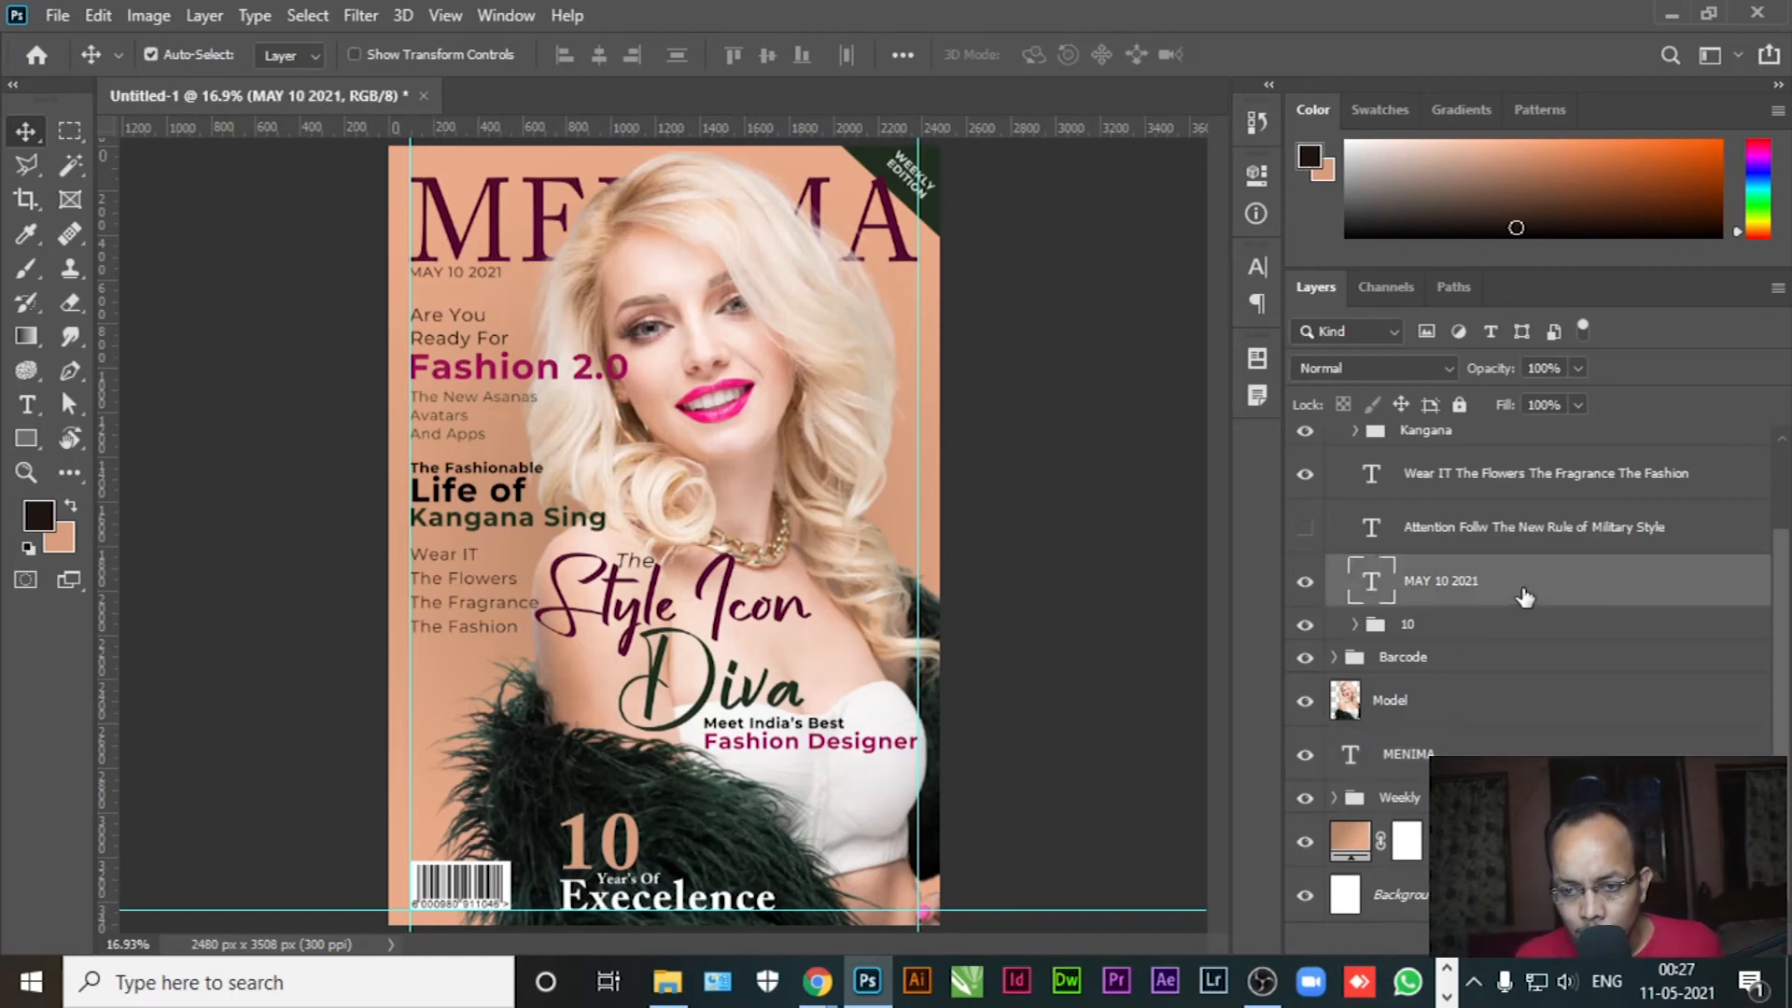
pyautogui.moveTo(1521, 595); pyautogui.dragTo(1482, 754)
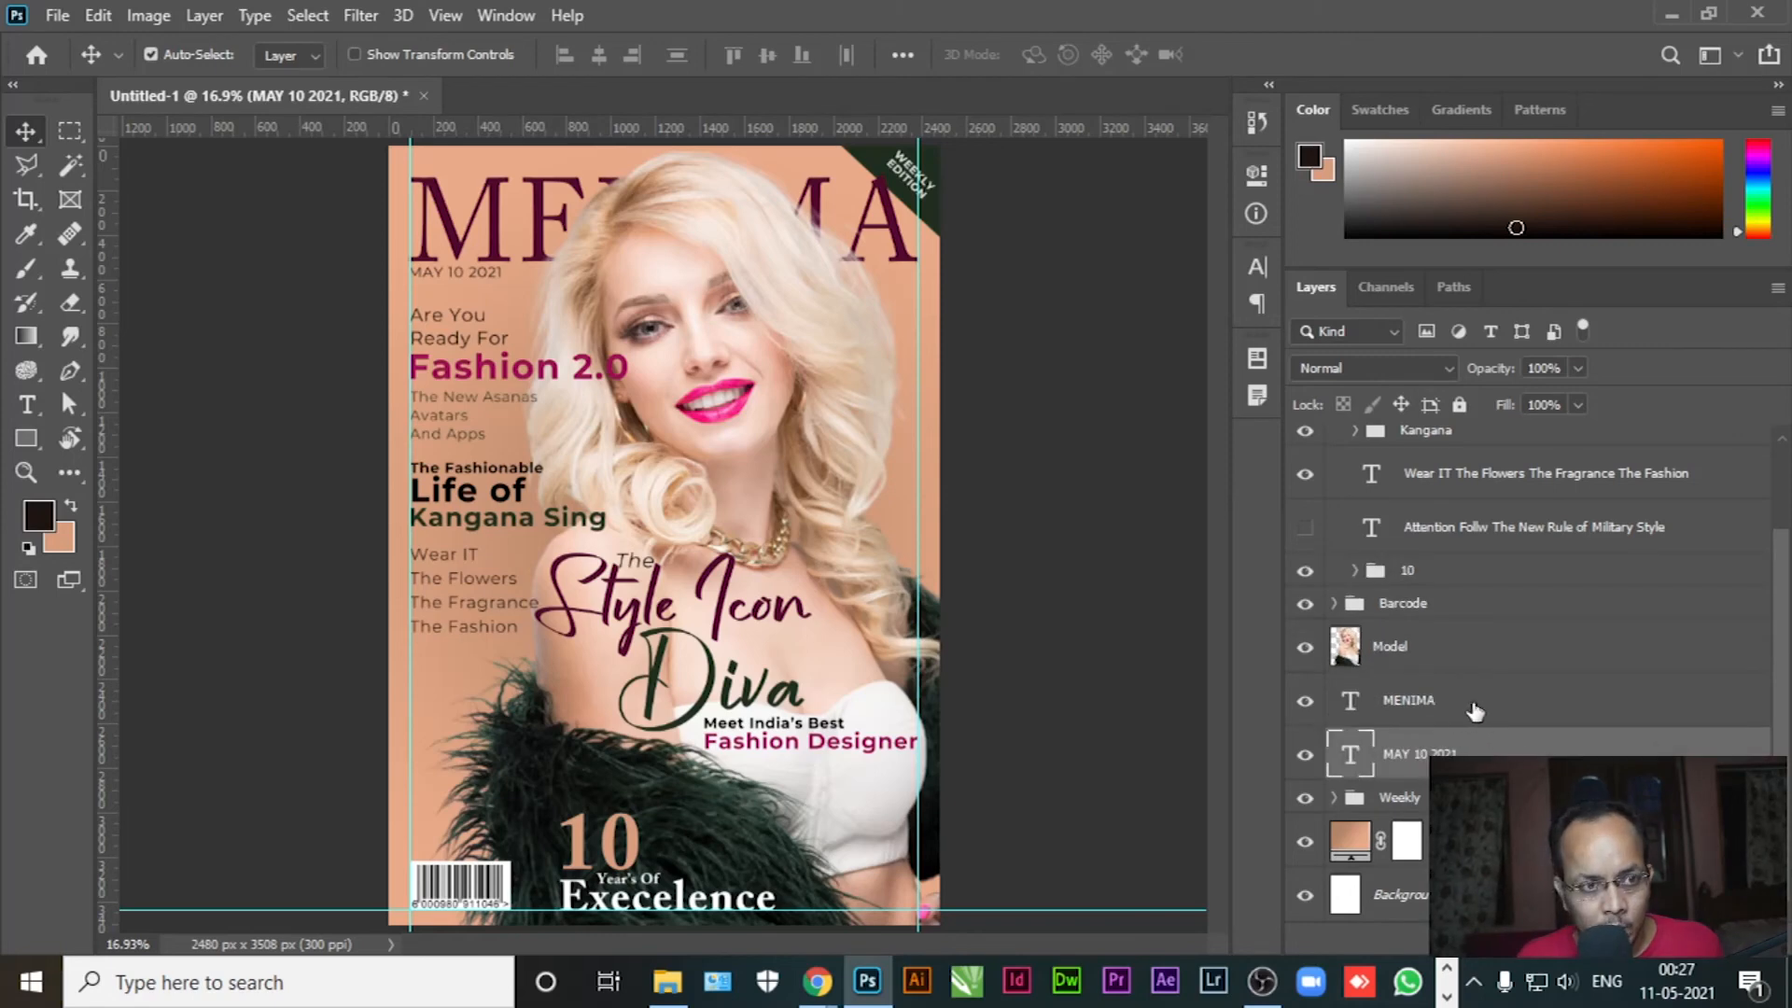
pyautogui.keyDown('ctrl'); pyautogui.click(1476, 716); pyautogui.keyUp('ctrl')
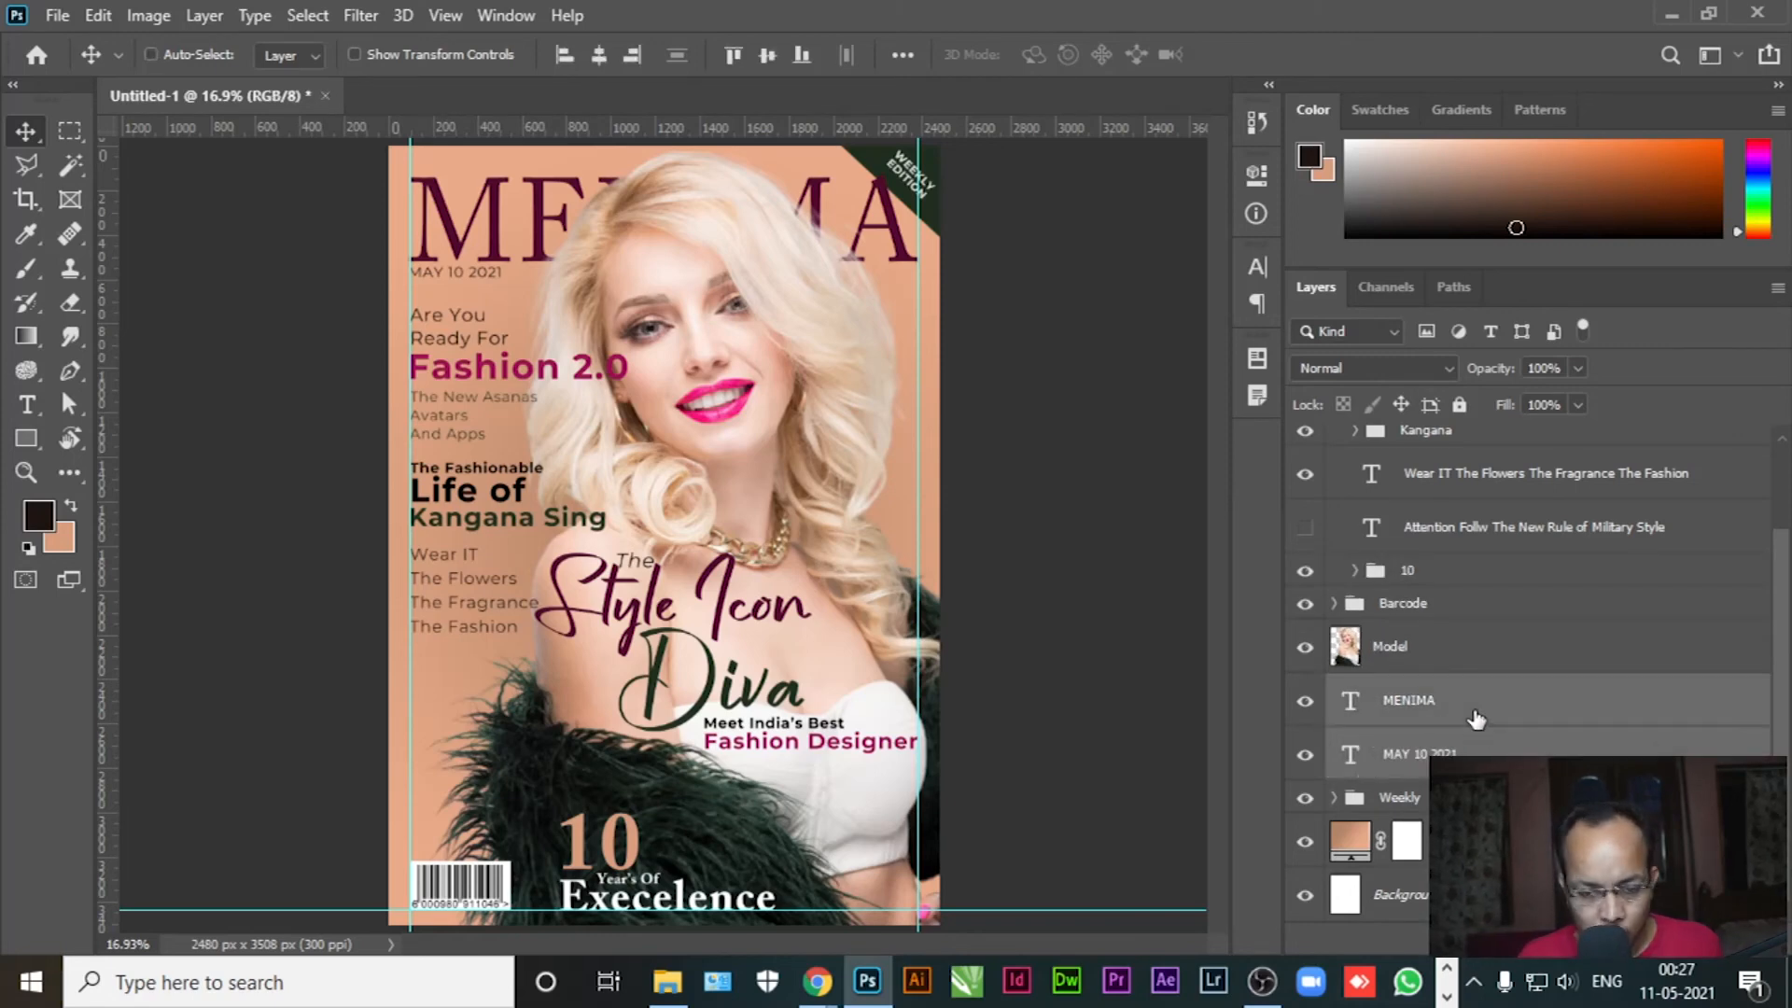
pyautogui.hotkey('ctrl', 'g')
pyautogui.doubleClick(1397, 765)
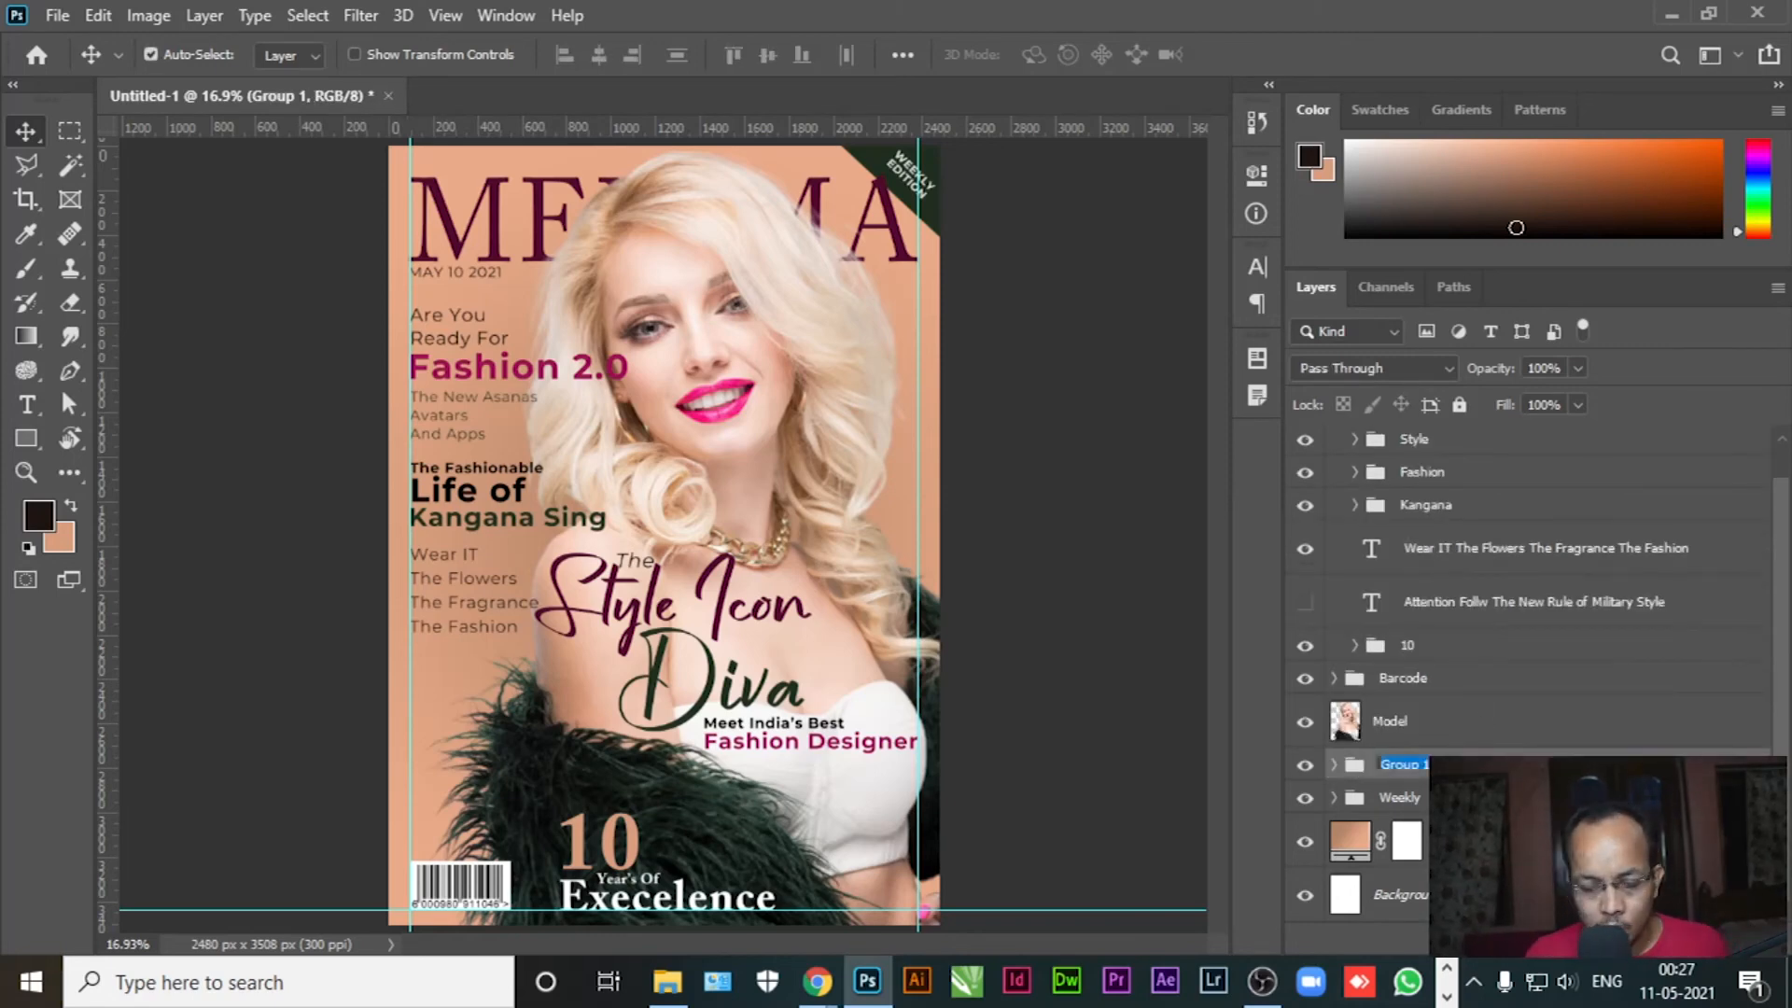
pyautogui.write('Name')
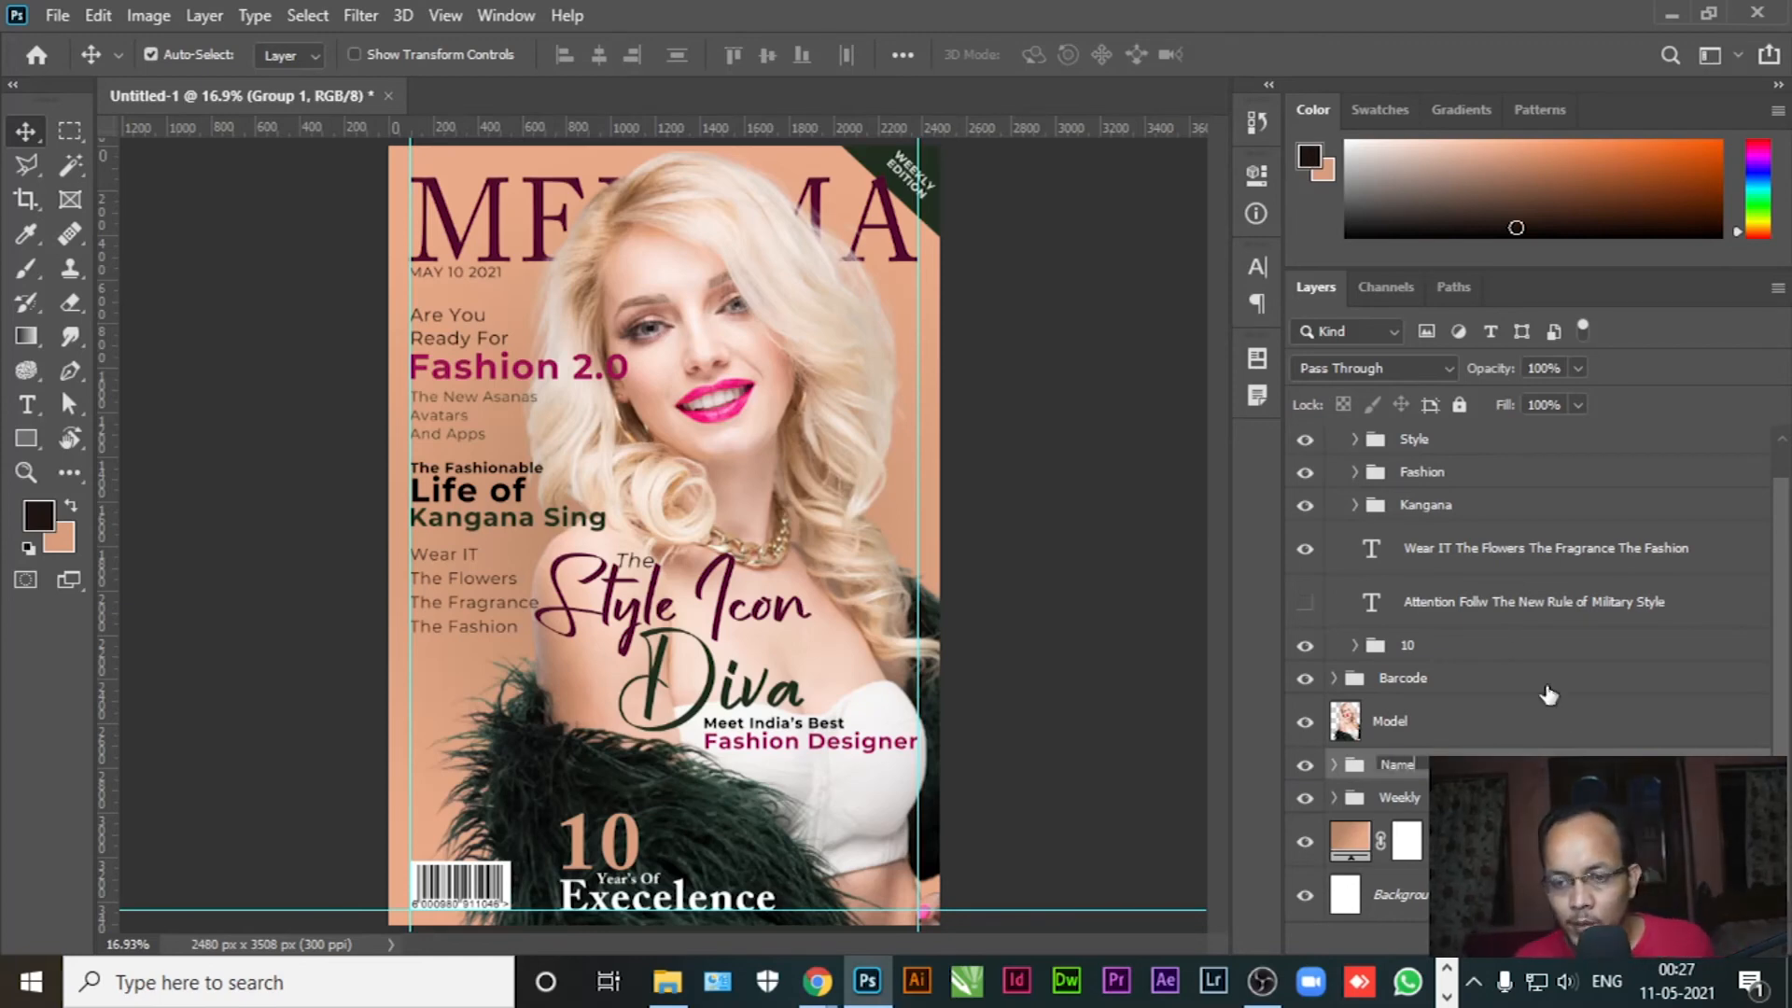
# Show the Attention cover line, move it below The Fashion, and left-align its text
pyautogui.click(1305, 601)
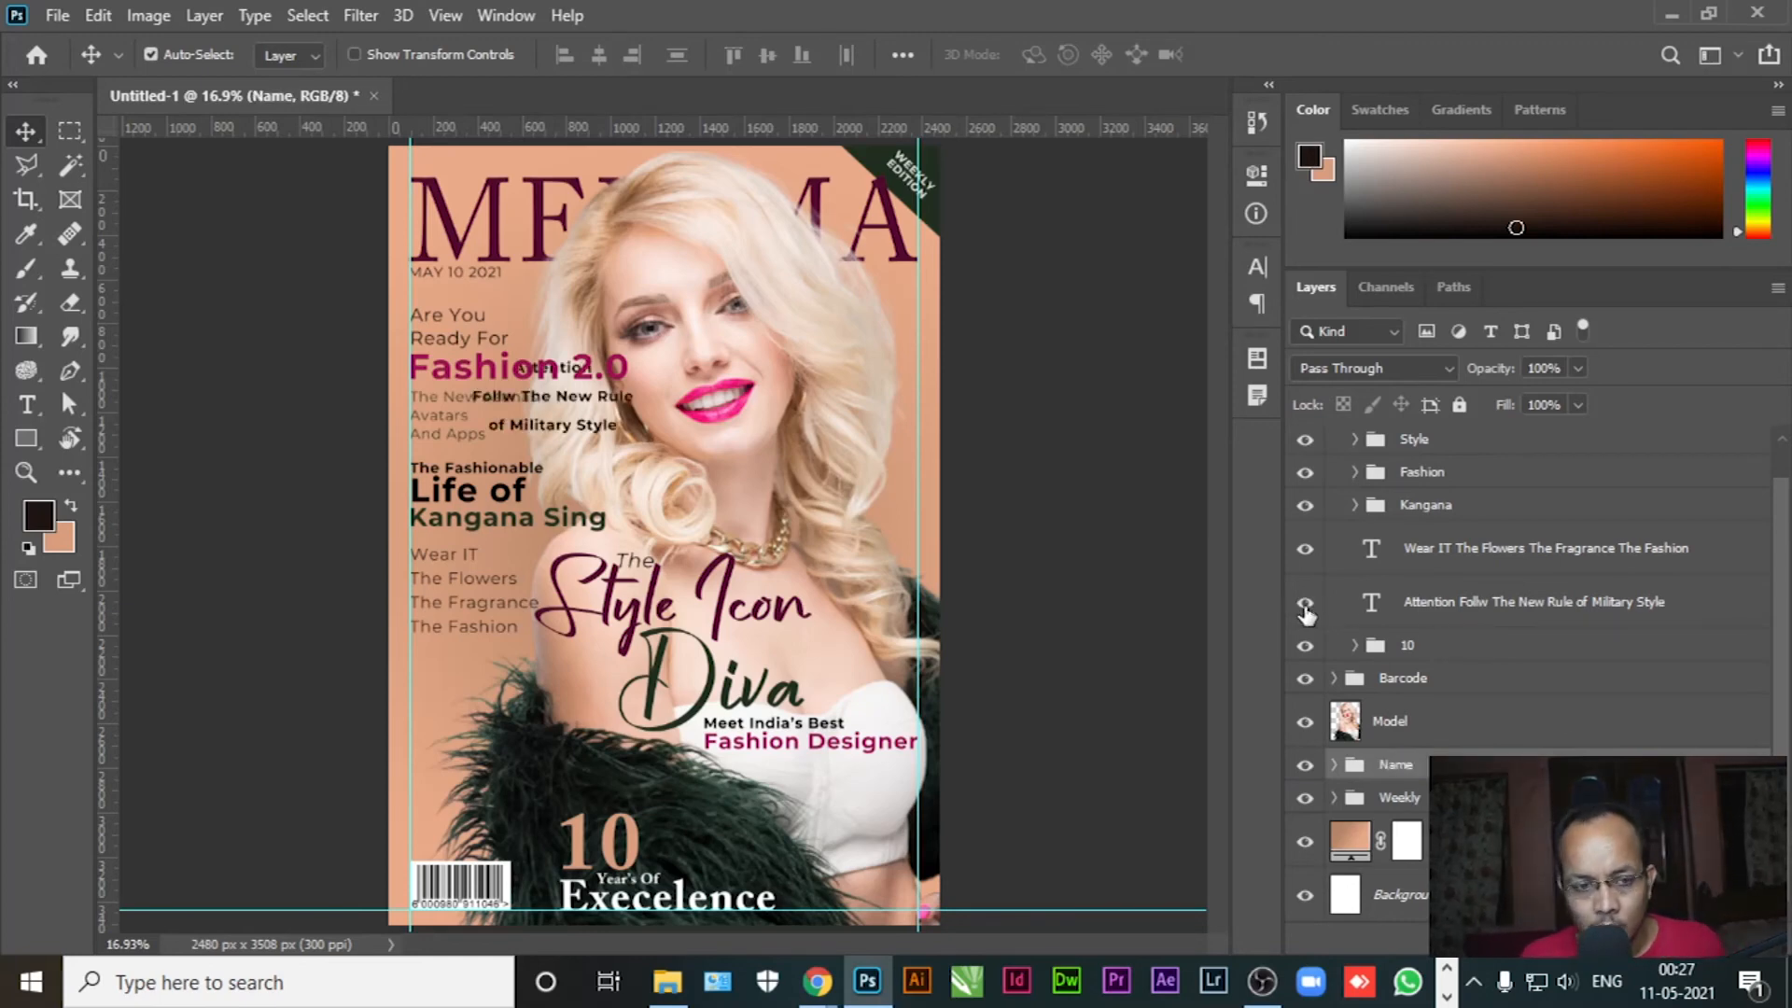
pyautogui.click(1464, 609)
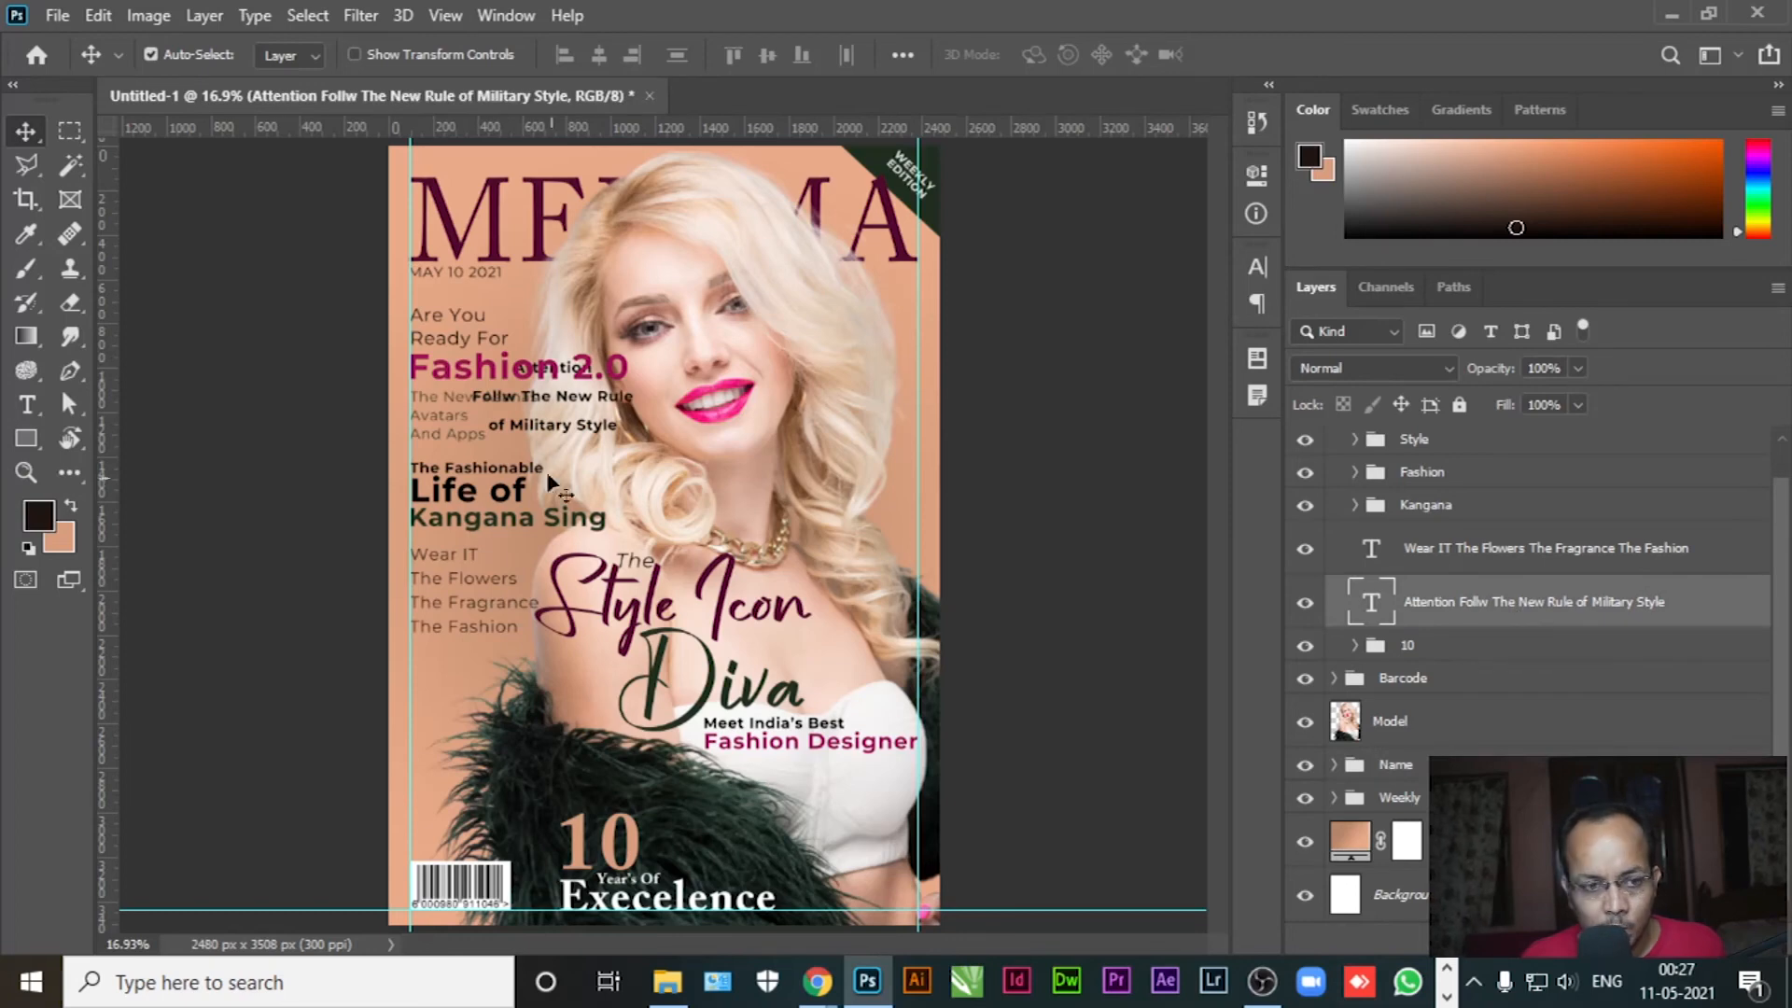
pyautogui.moveTo(550, 434); pyautogui.dragTo(491, 721)
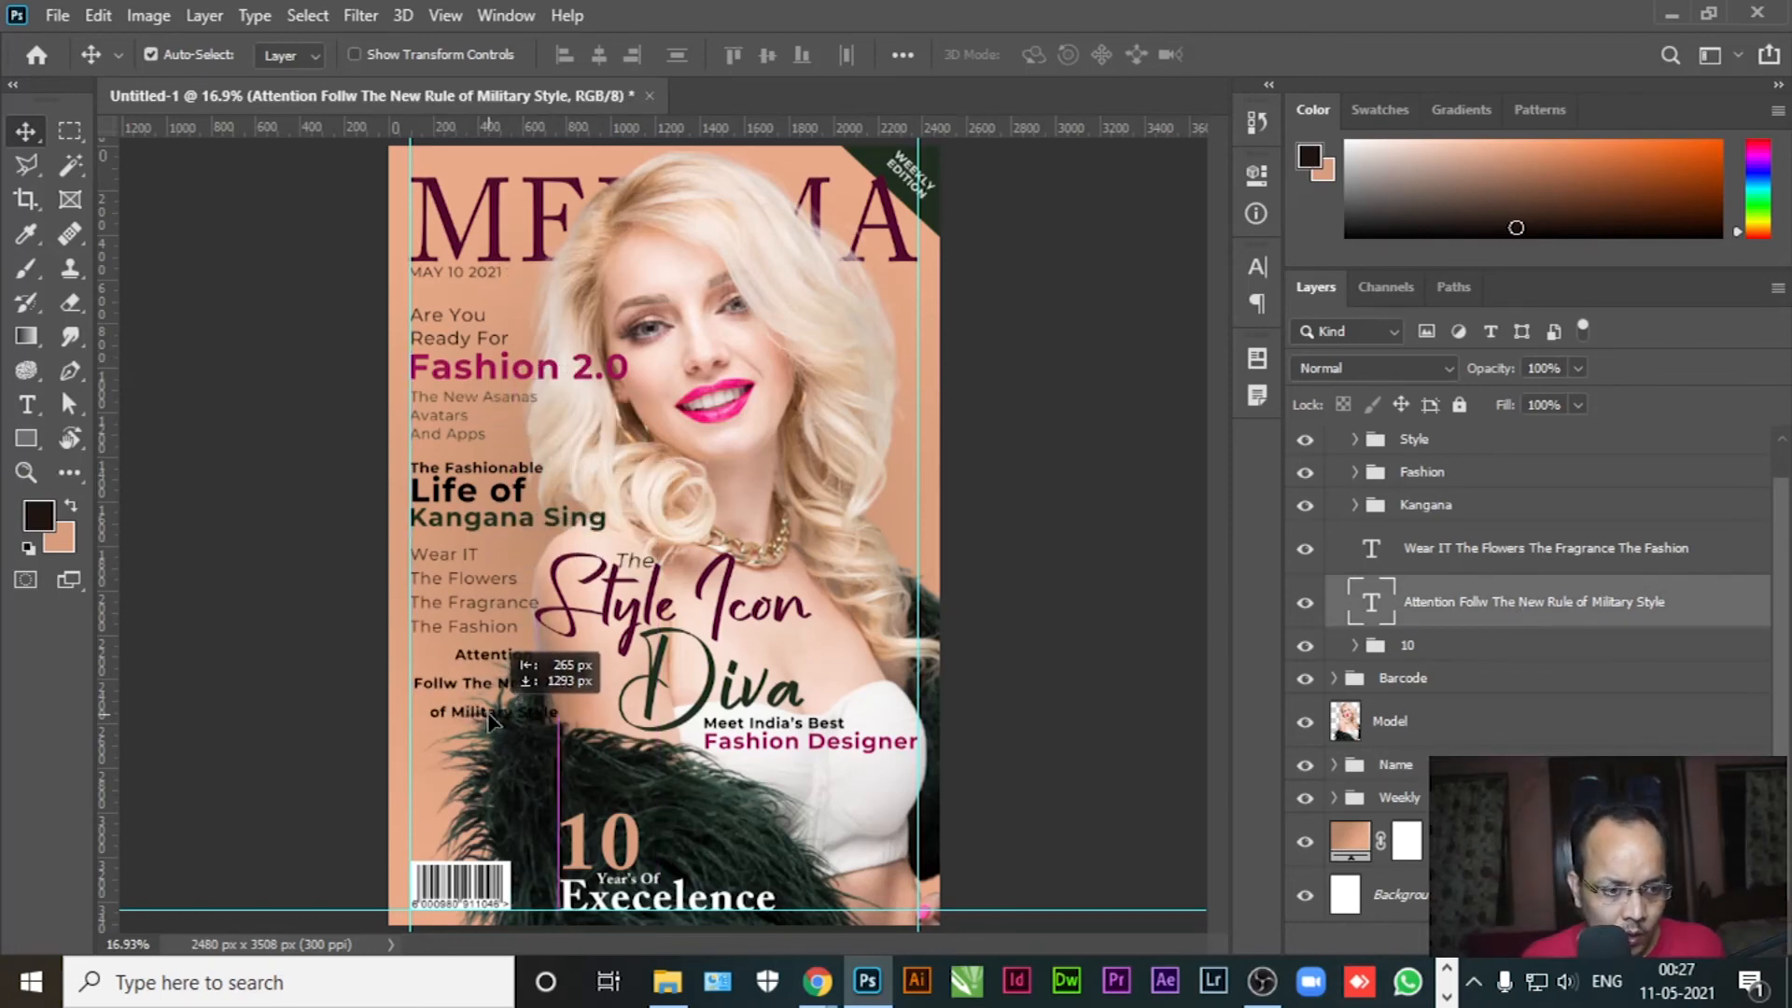
pyautogui.click(26, 404)
pyautogui.click(447, 712)
pyautogui.hotkey('ctrl', 'a')
pyautogui.click(930, 56)
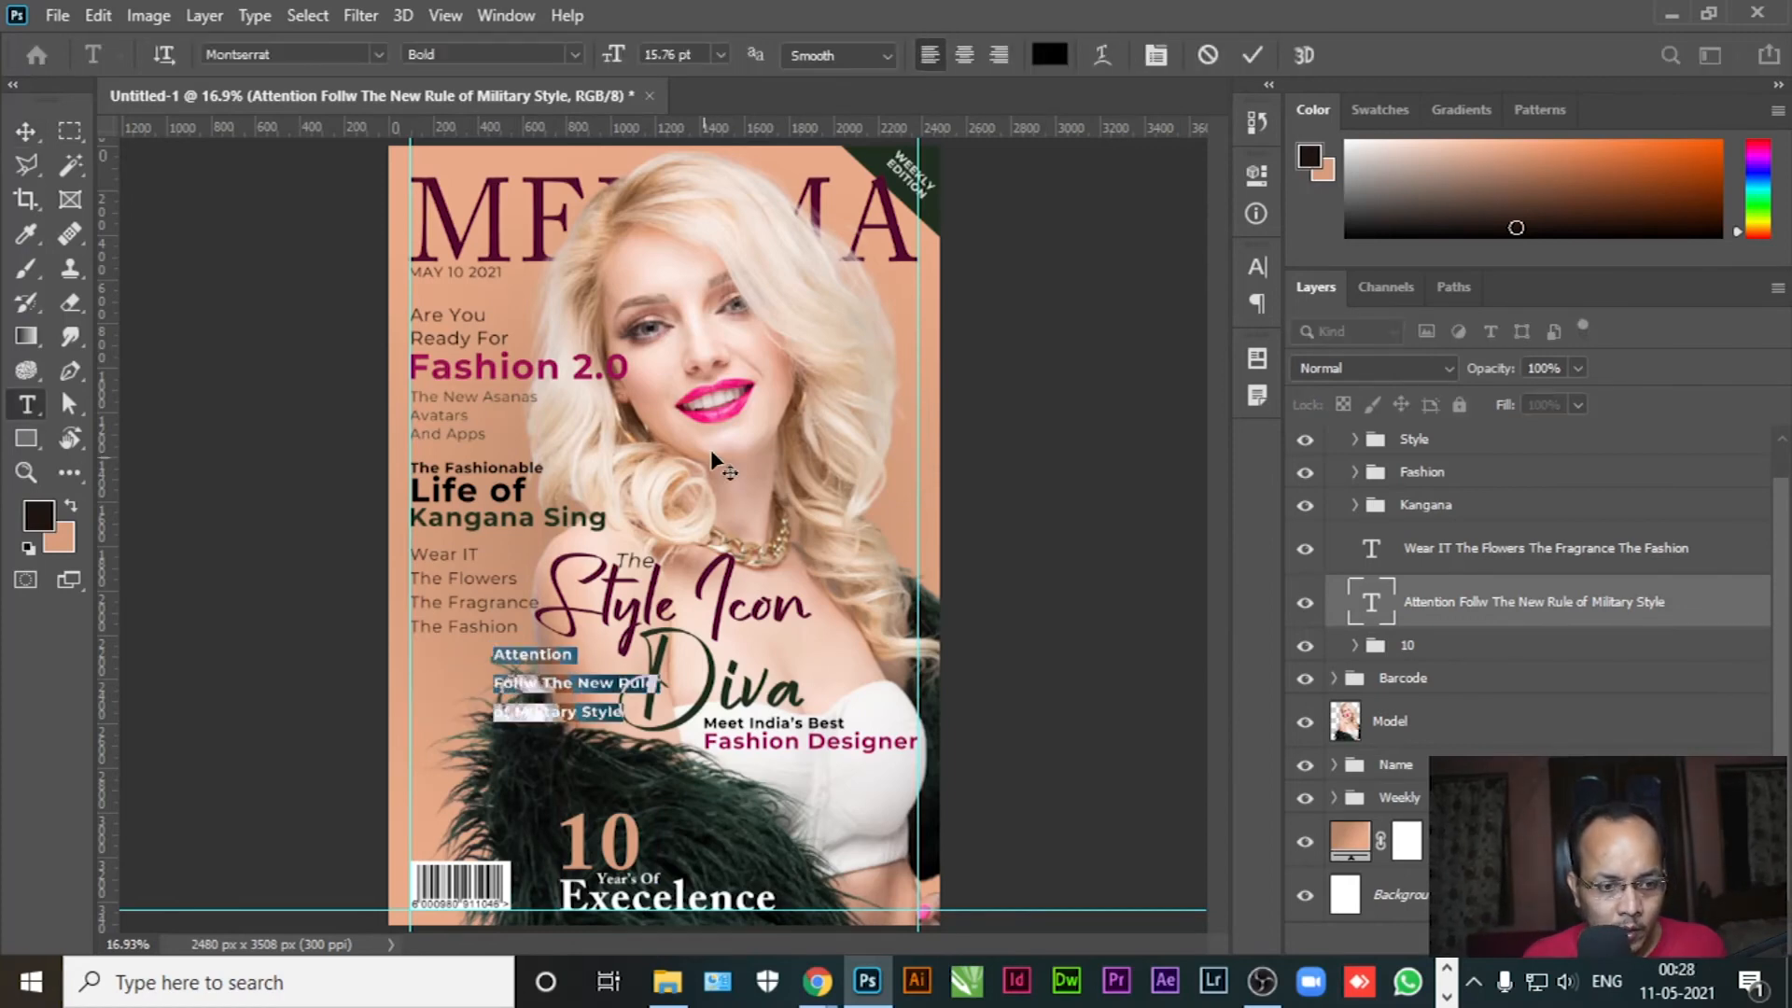
pyautogui.click(26, 130)
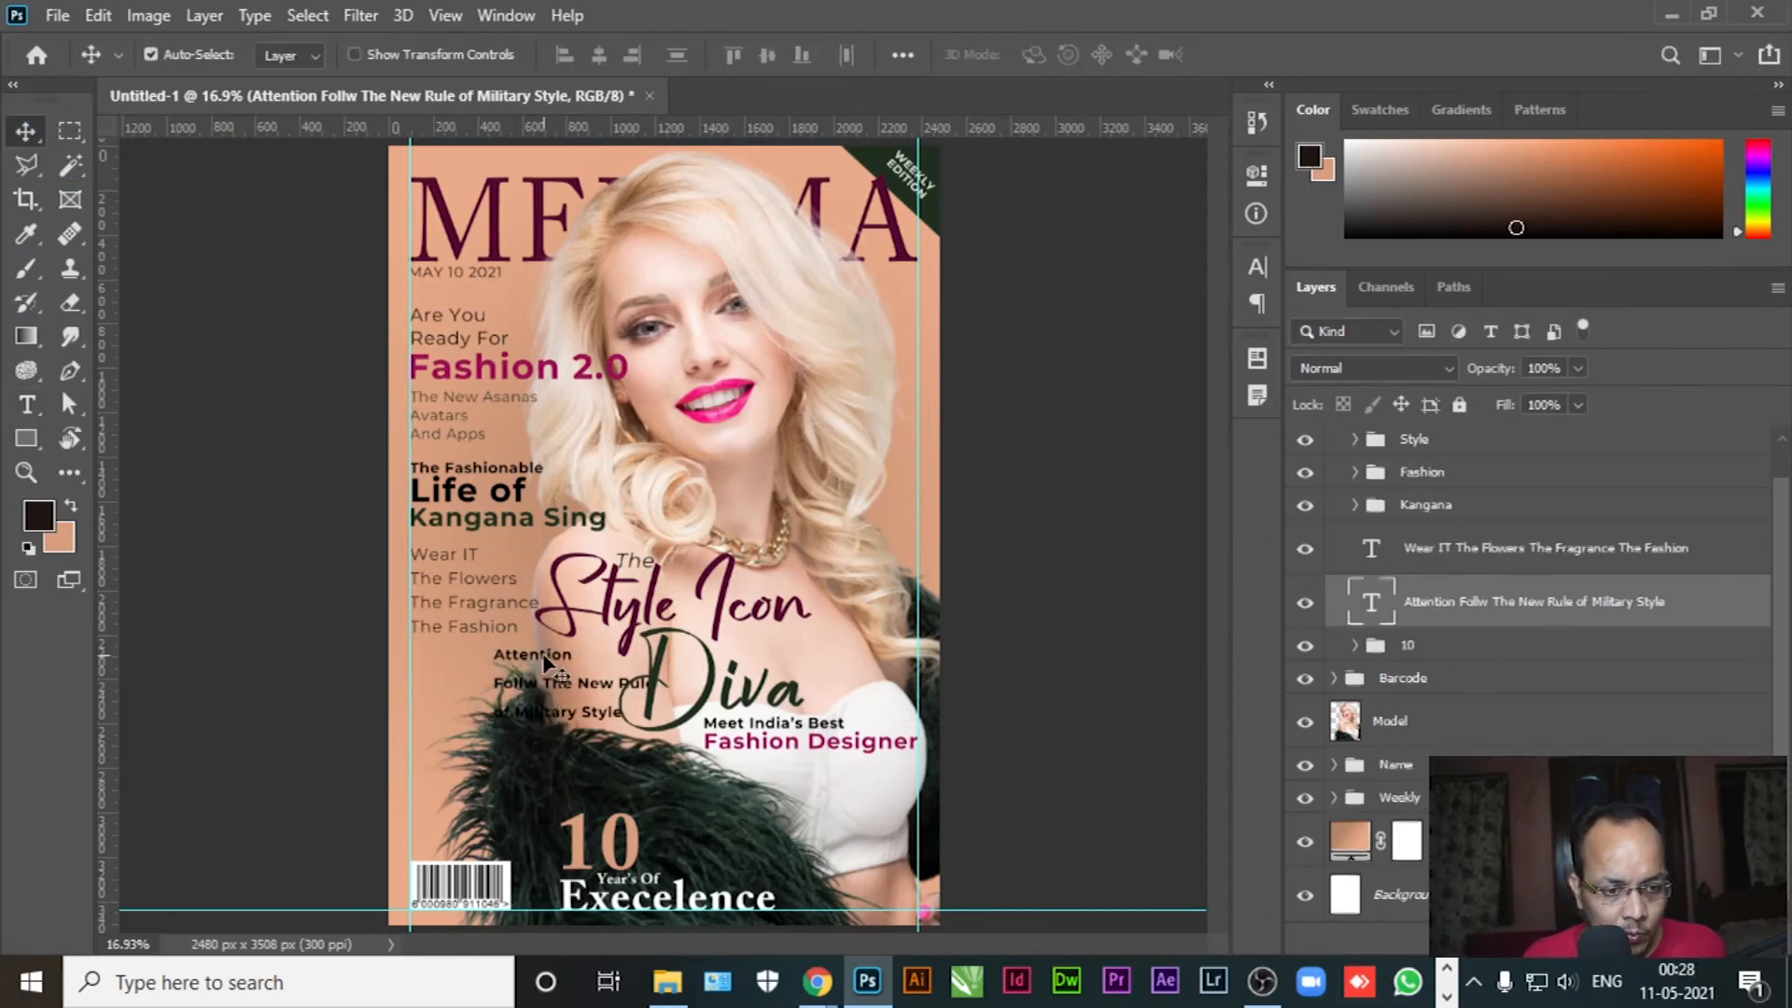
# Collapse the Style title group and lock it with Lock All
pyautogui.click(560, 616)
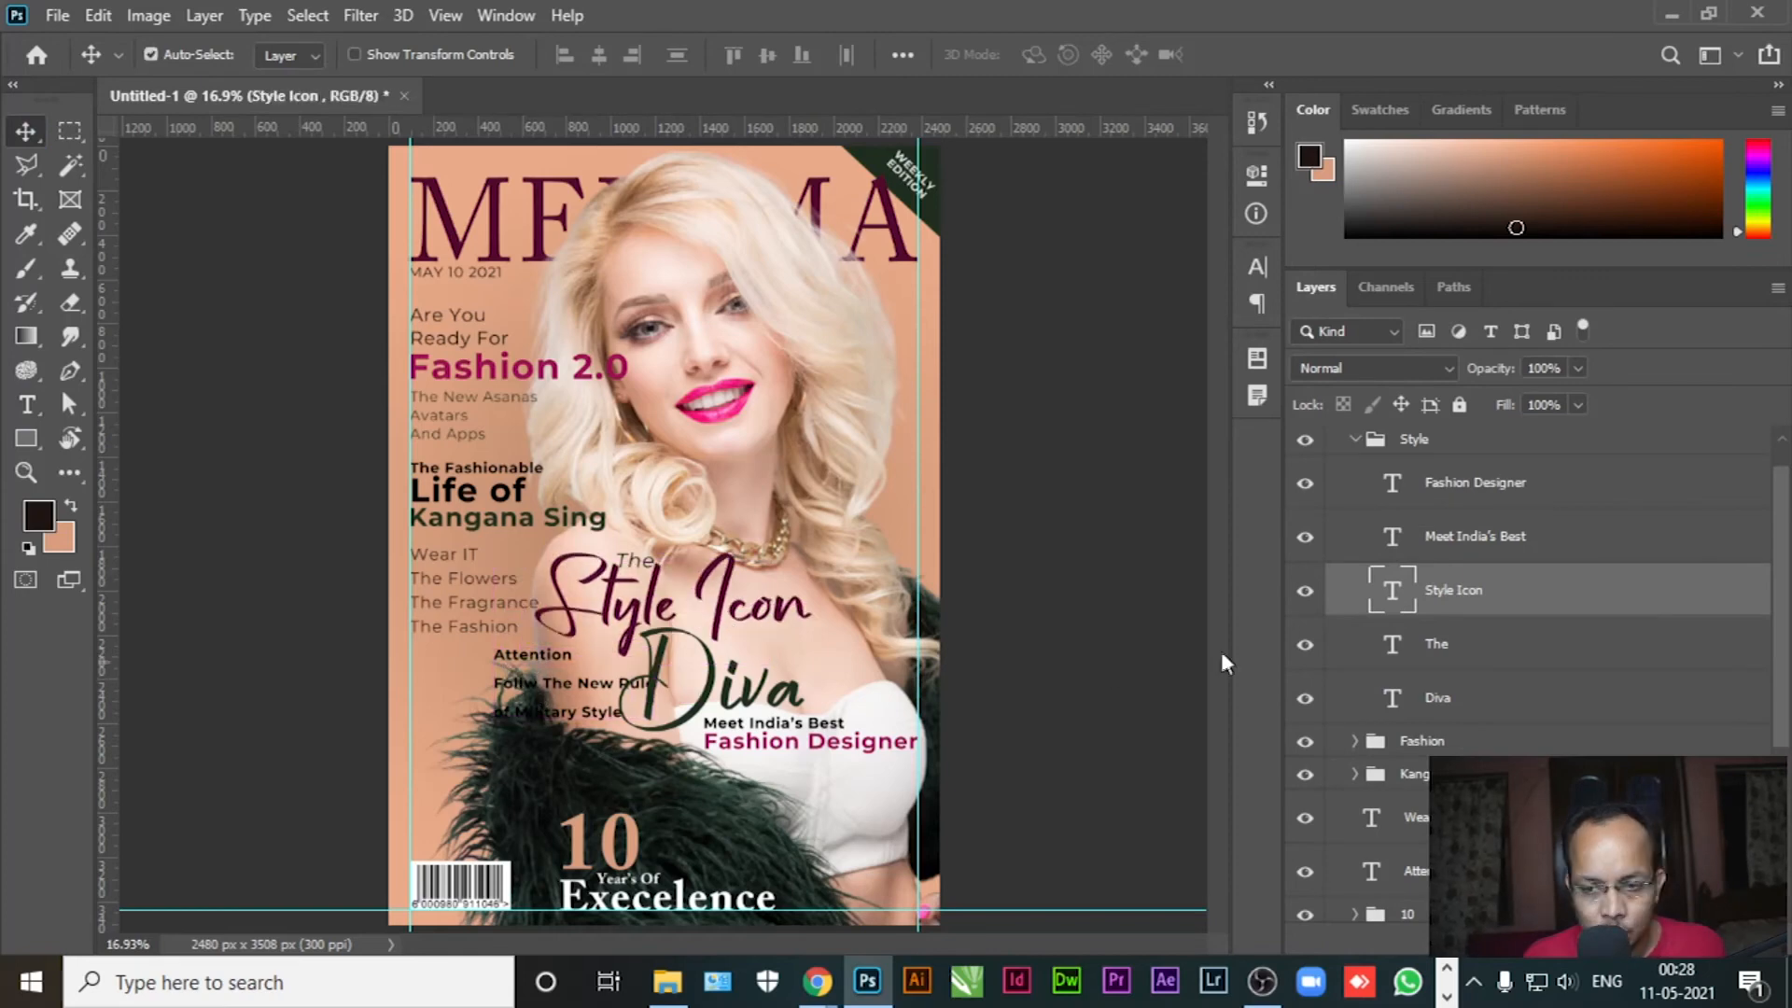
pyautogui.click(1355, 442)
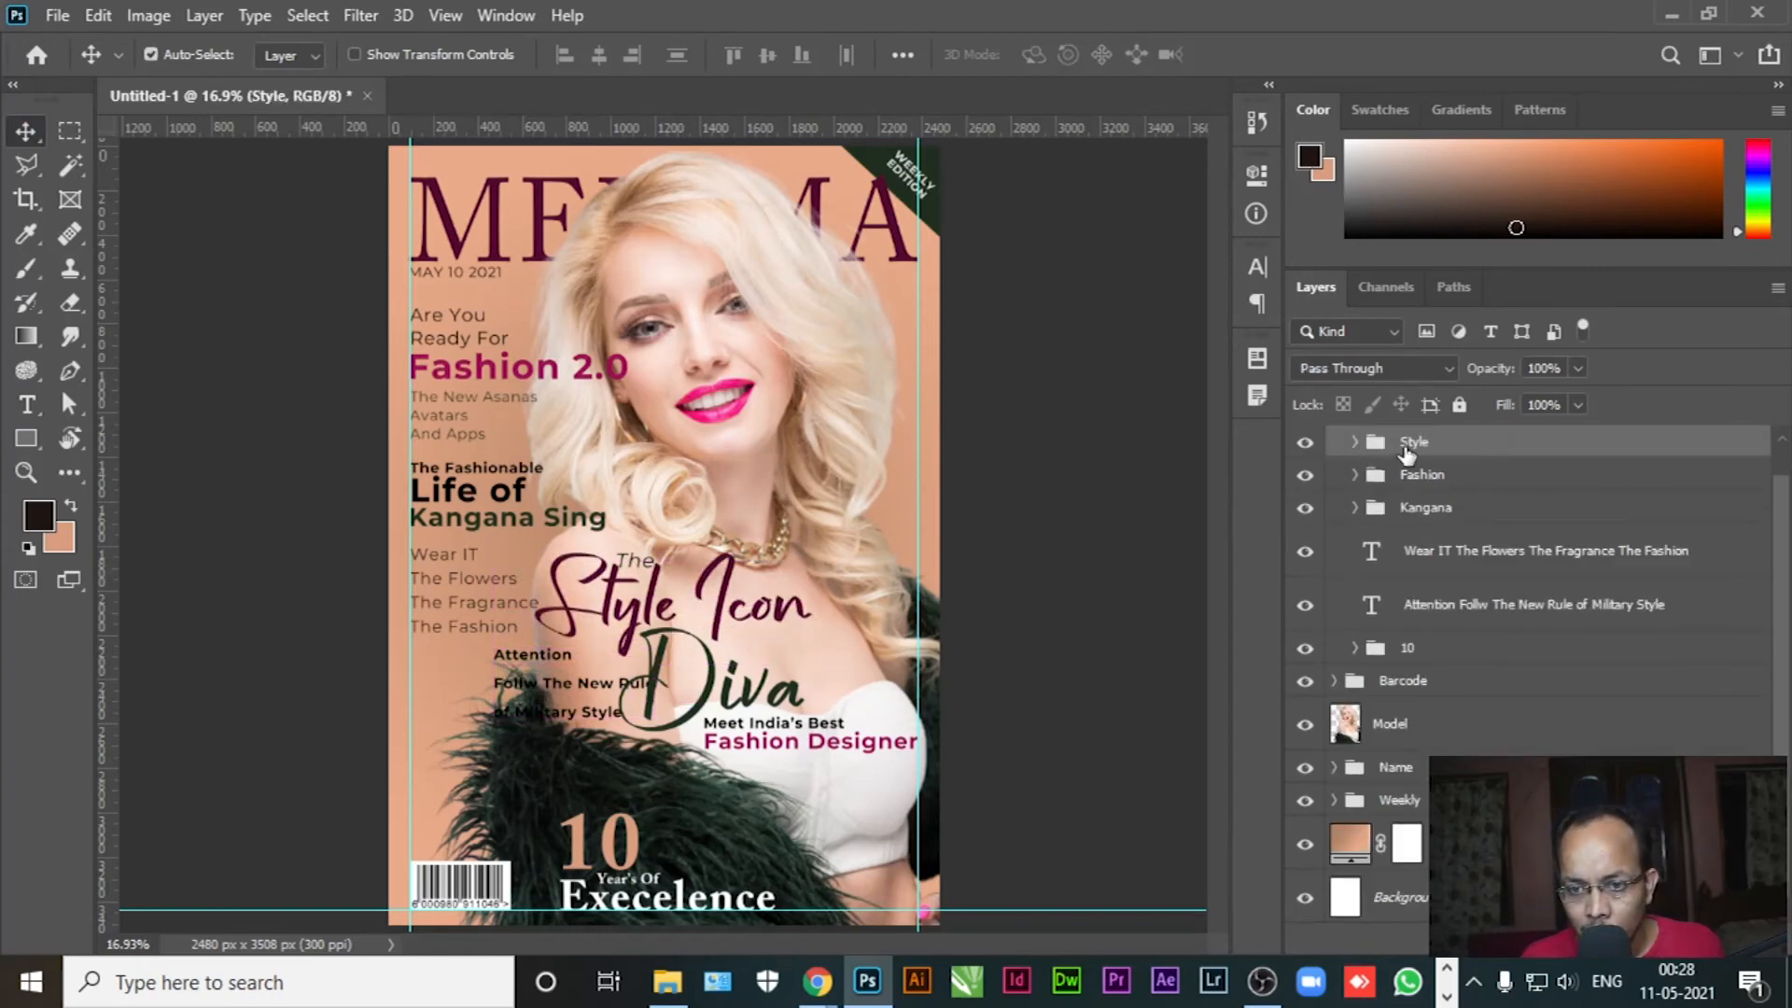
pyautogui.click(1458, 405)
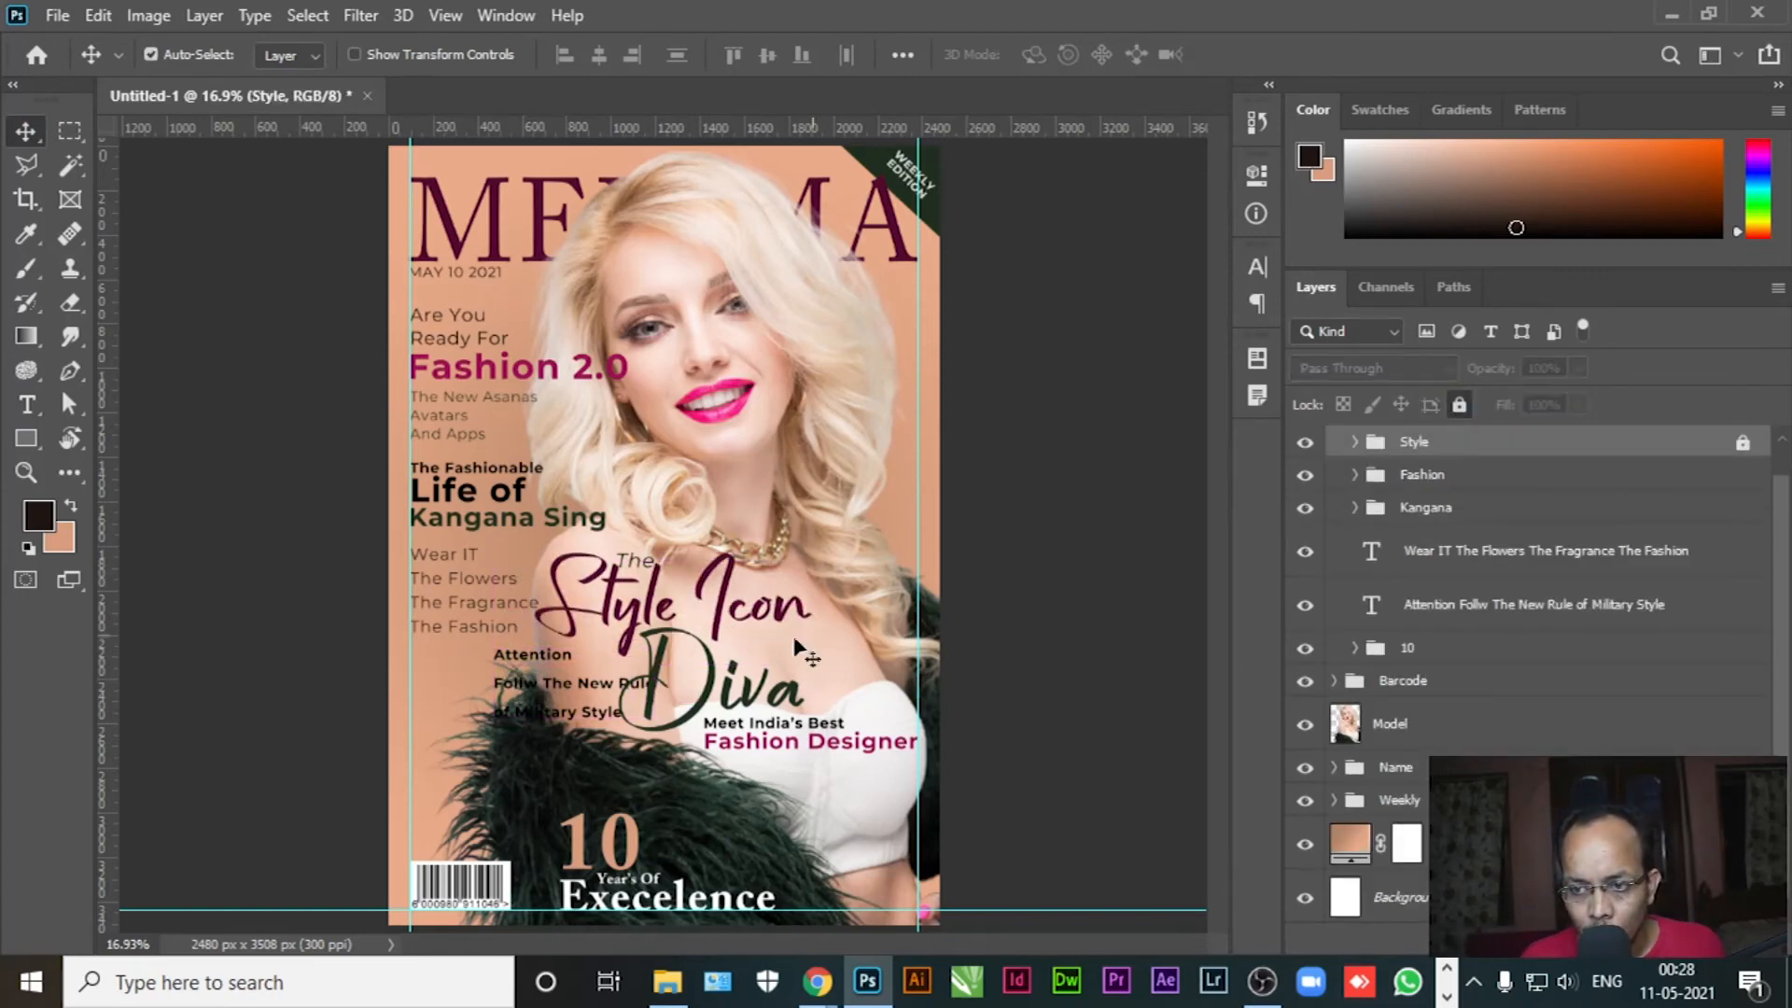
# Shift the Attention block left onto the left margin guide
pyautogui.click(1456, 611)
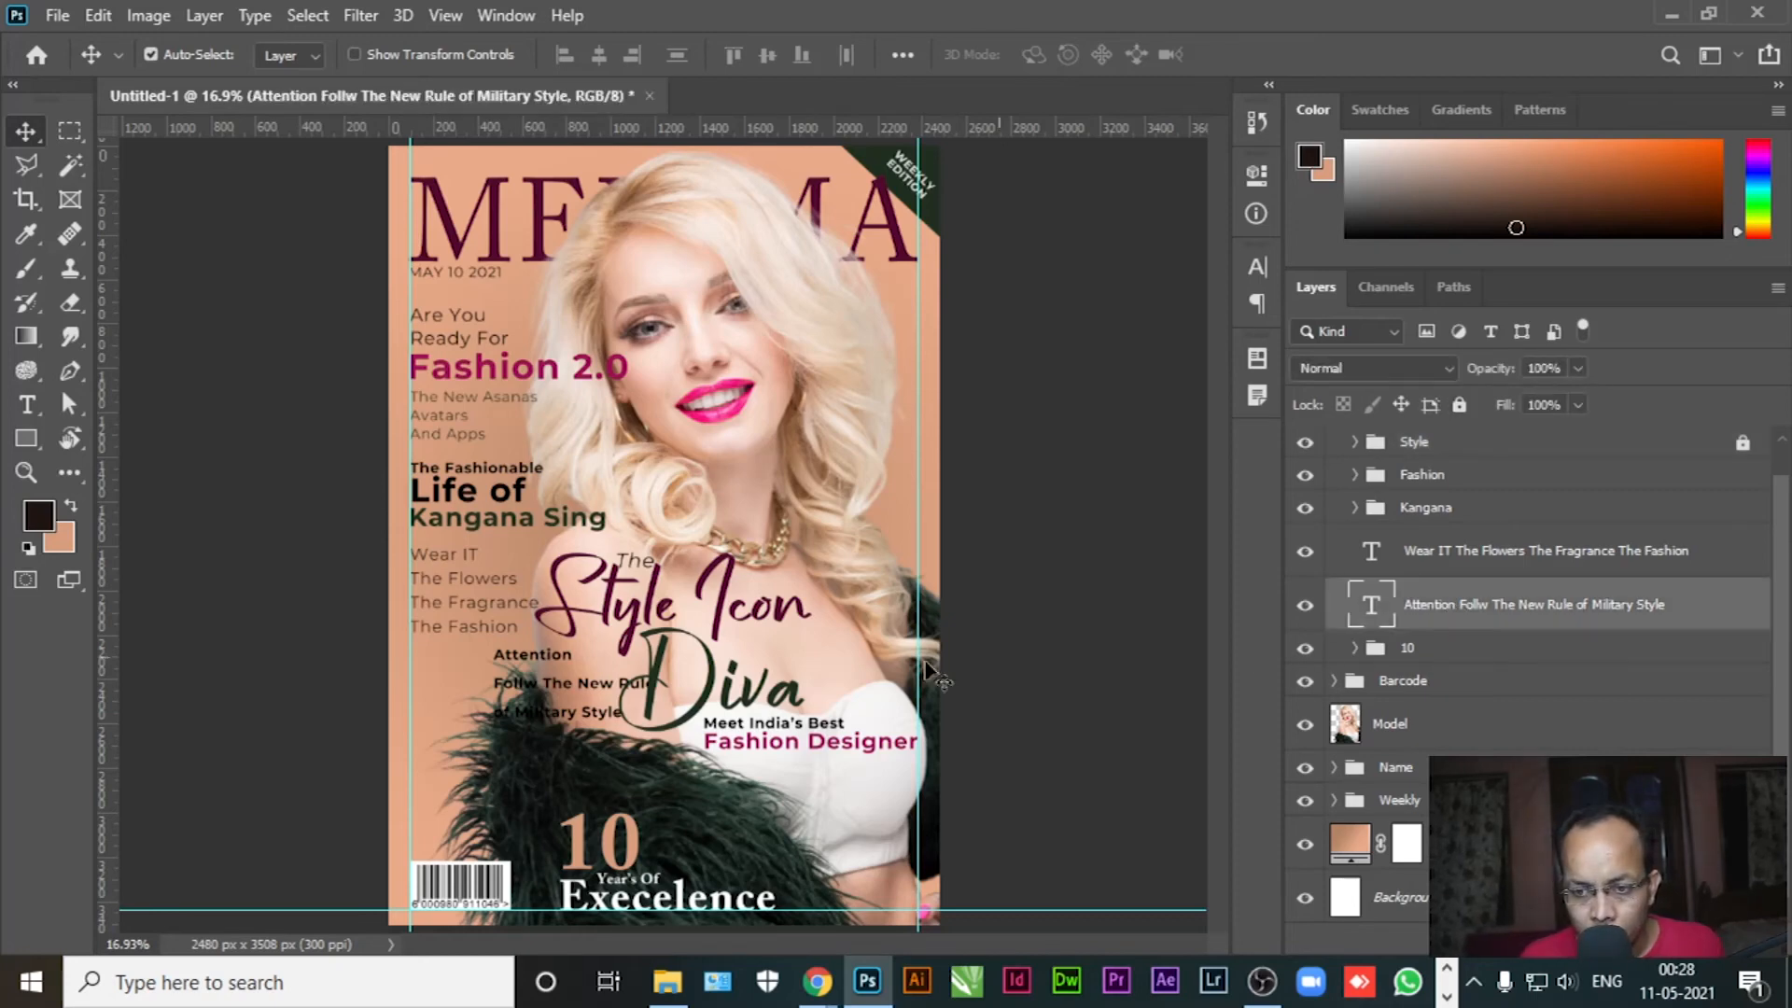
pyautogui.moveTo(511, 659); pyautogui.dragTo(411, 683)
pyautogui.scroll(2, 404, 742)
# Enlarge the word Attention and correct 'Follw' to 'Follow'
pyautogui.scroll(3, 403, 742)
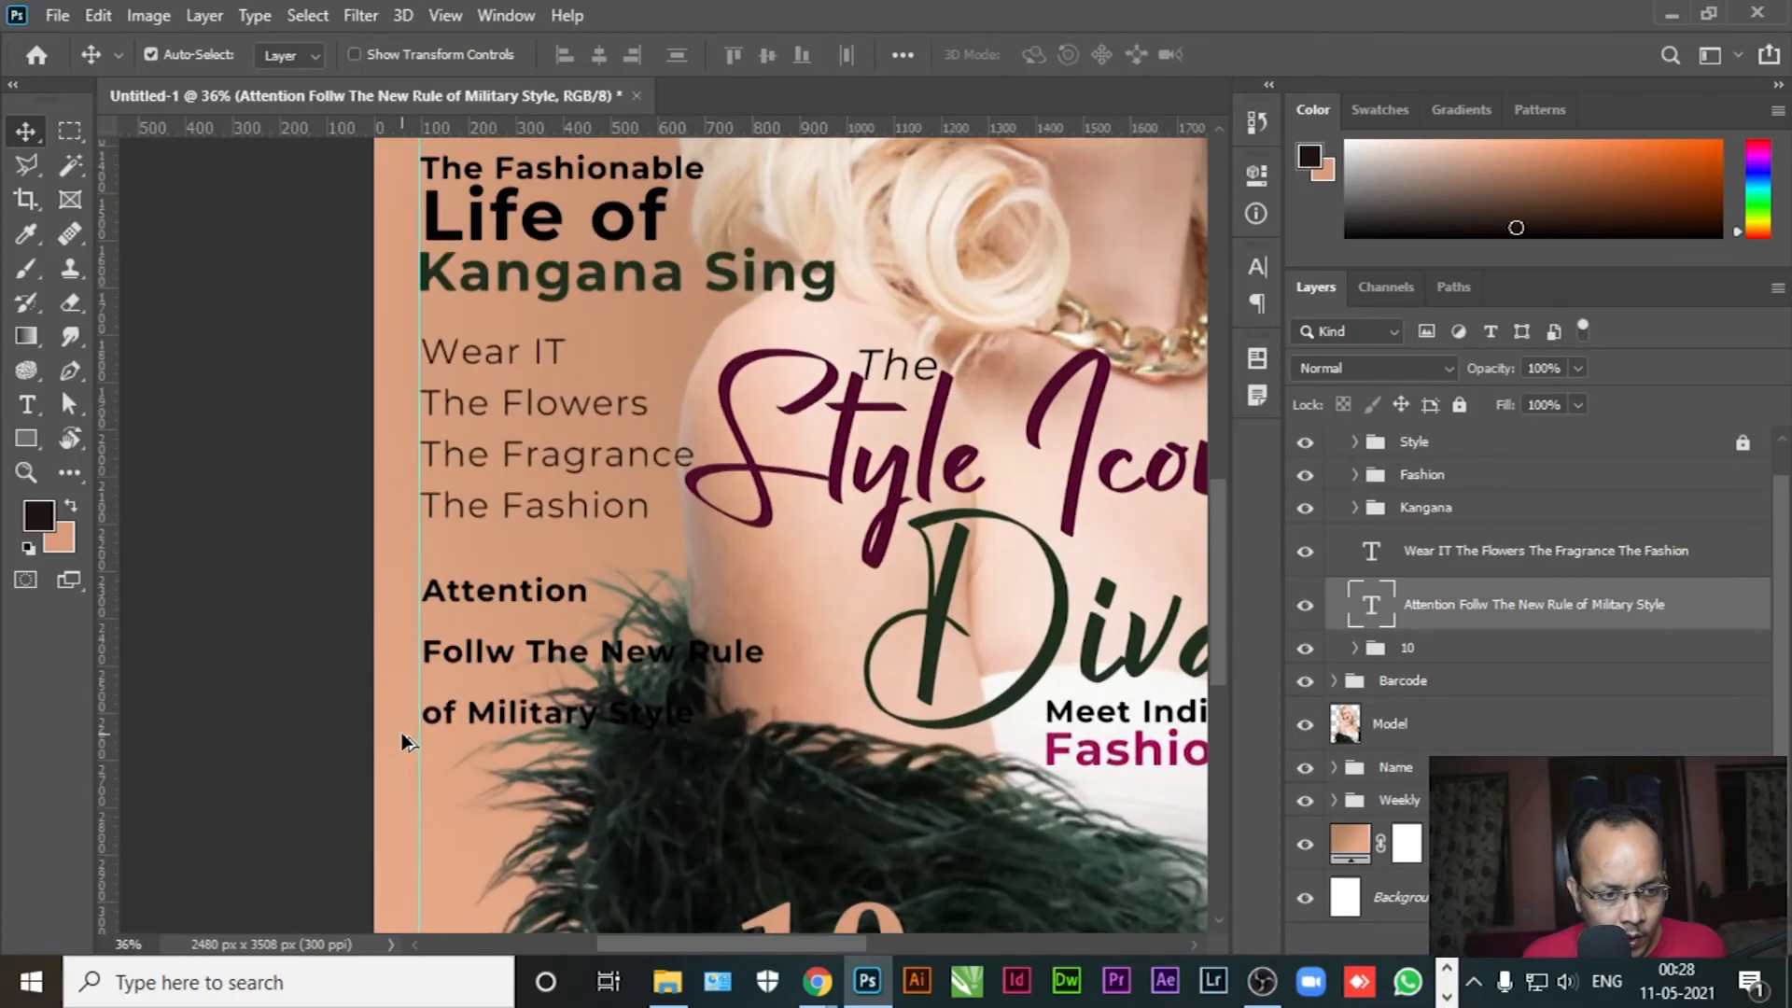
pyautogui.click(26, 404)
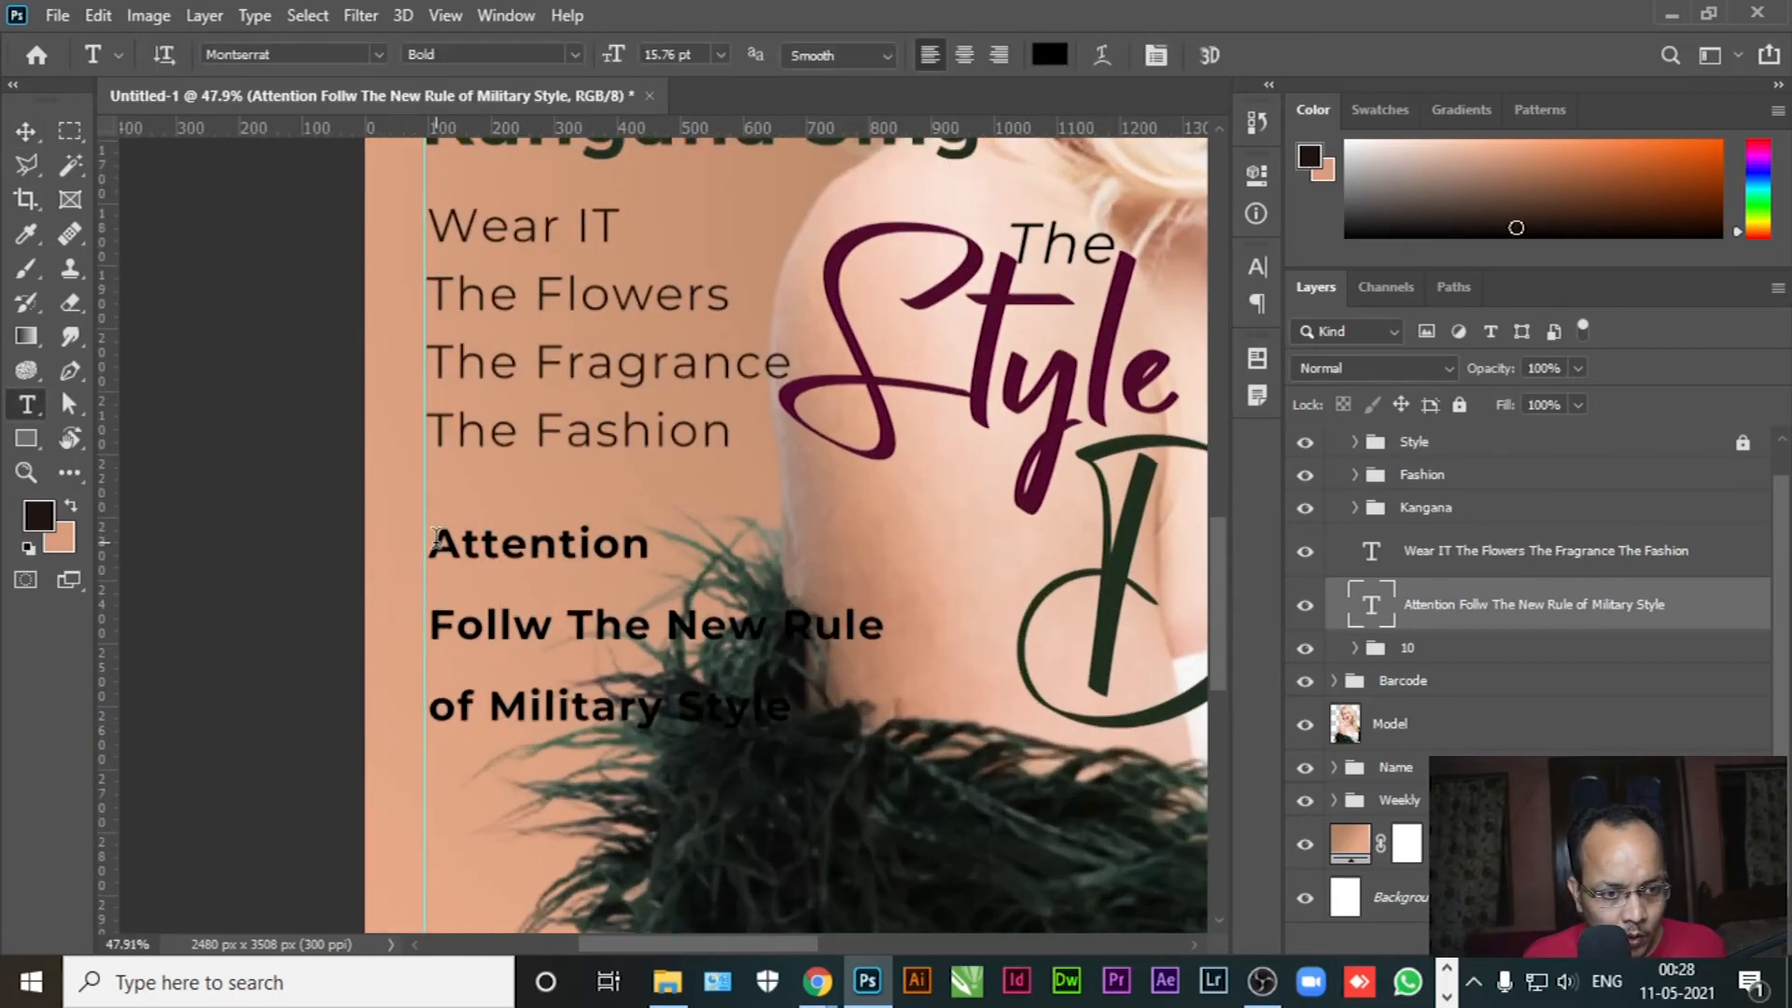
pyautogui.moveTo(436, 541); pyautogui.dragTo(651, 544)
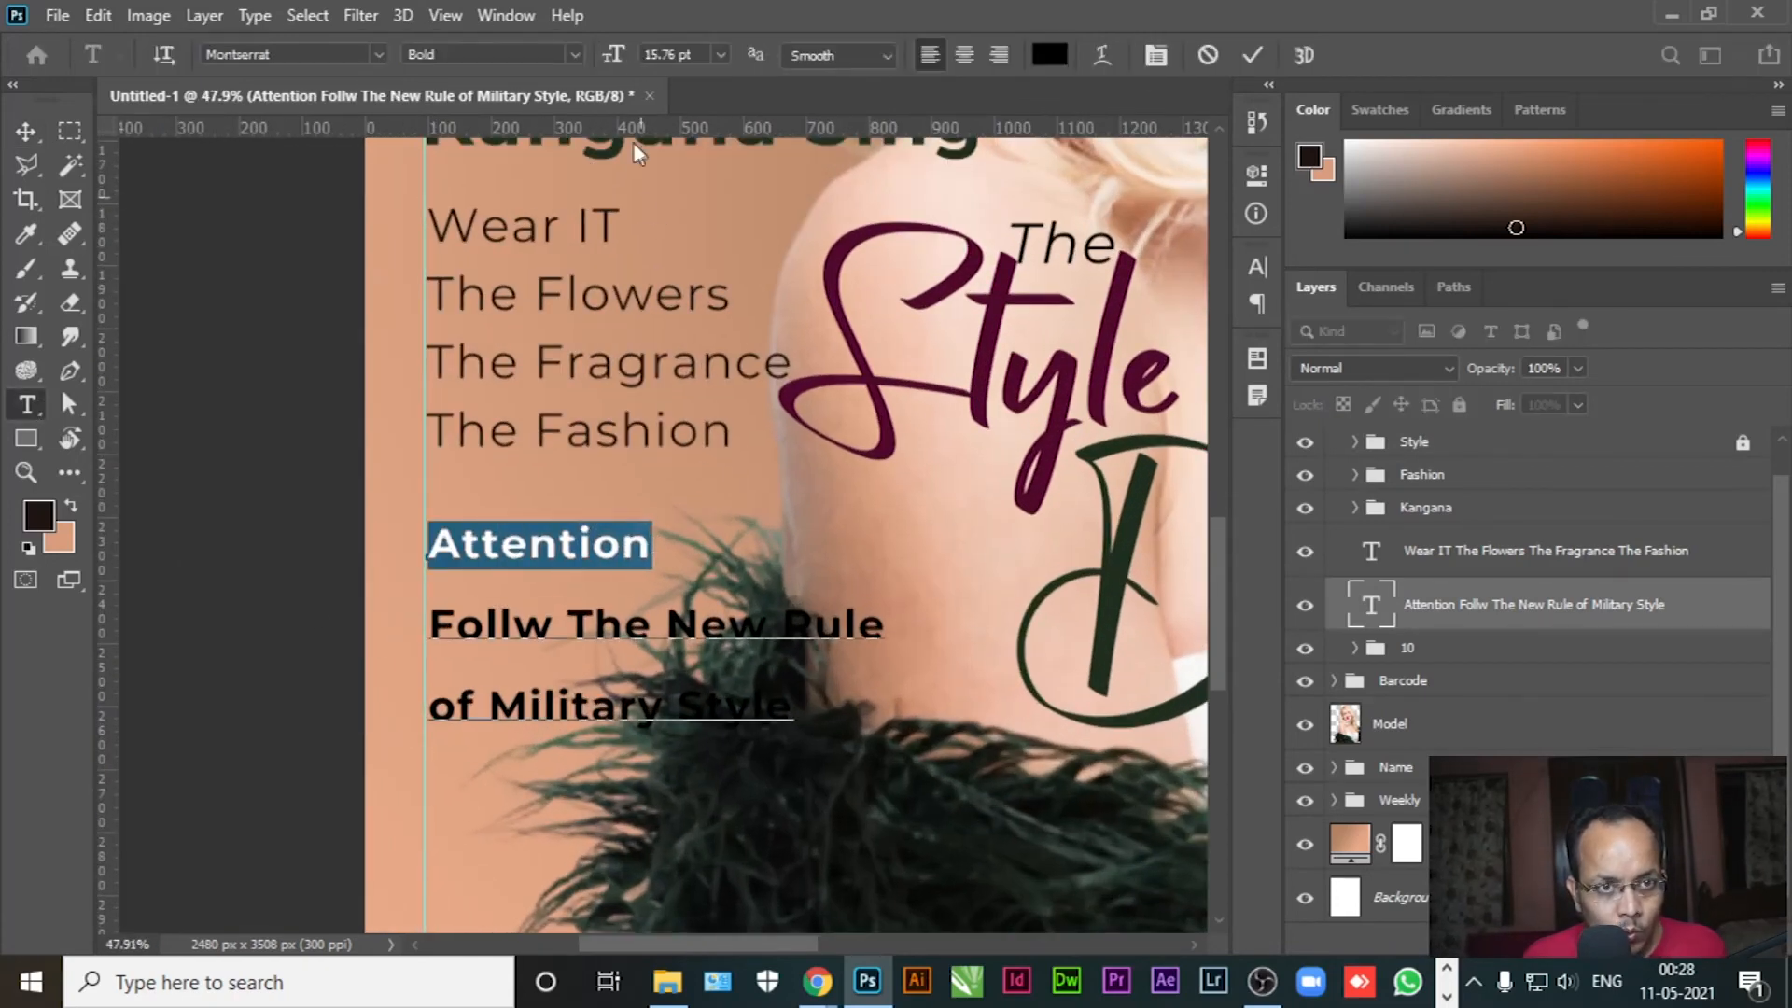
pyautogui.moveTo(614, 58); pyautogui.dragTo(629, 57)
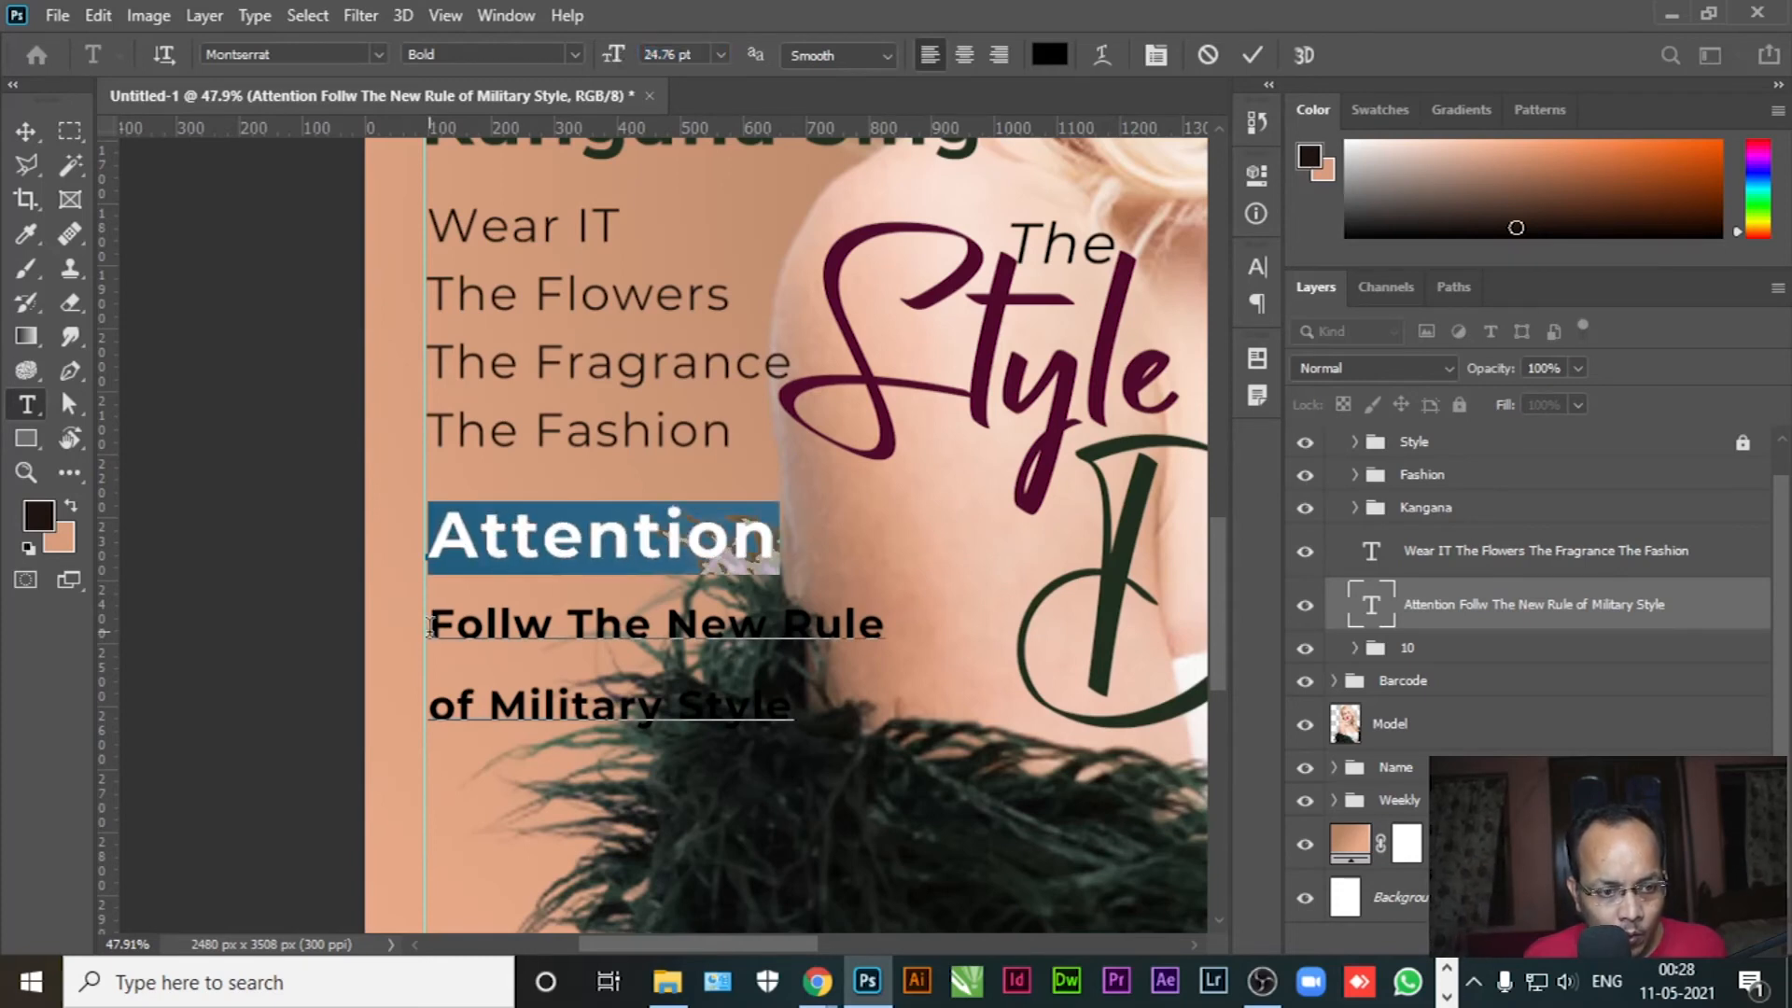
pyautogui.click(510, 624)
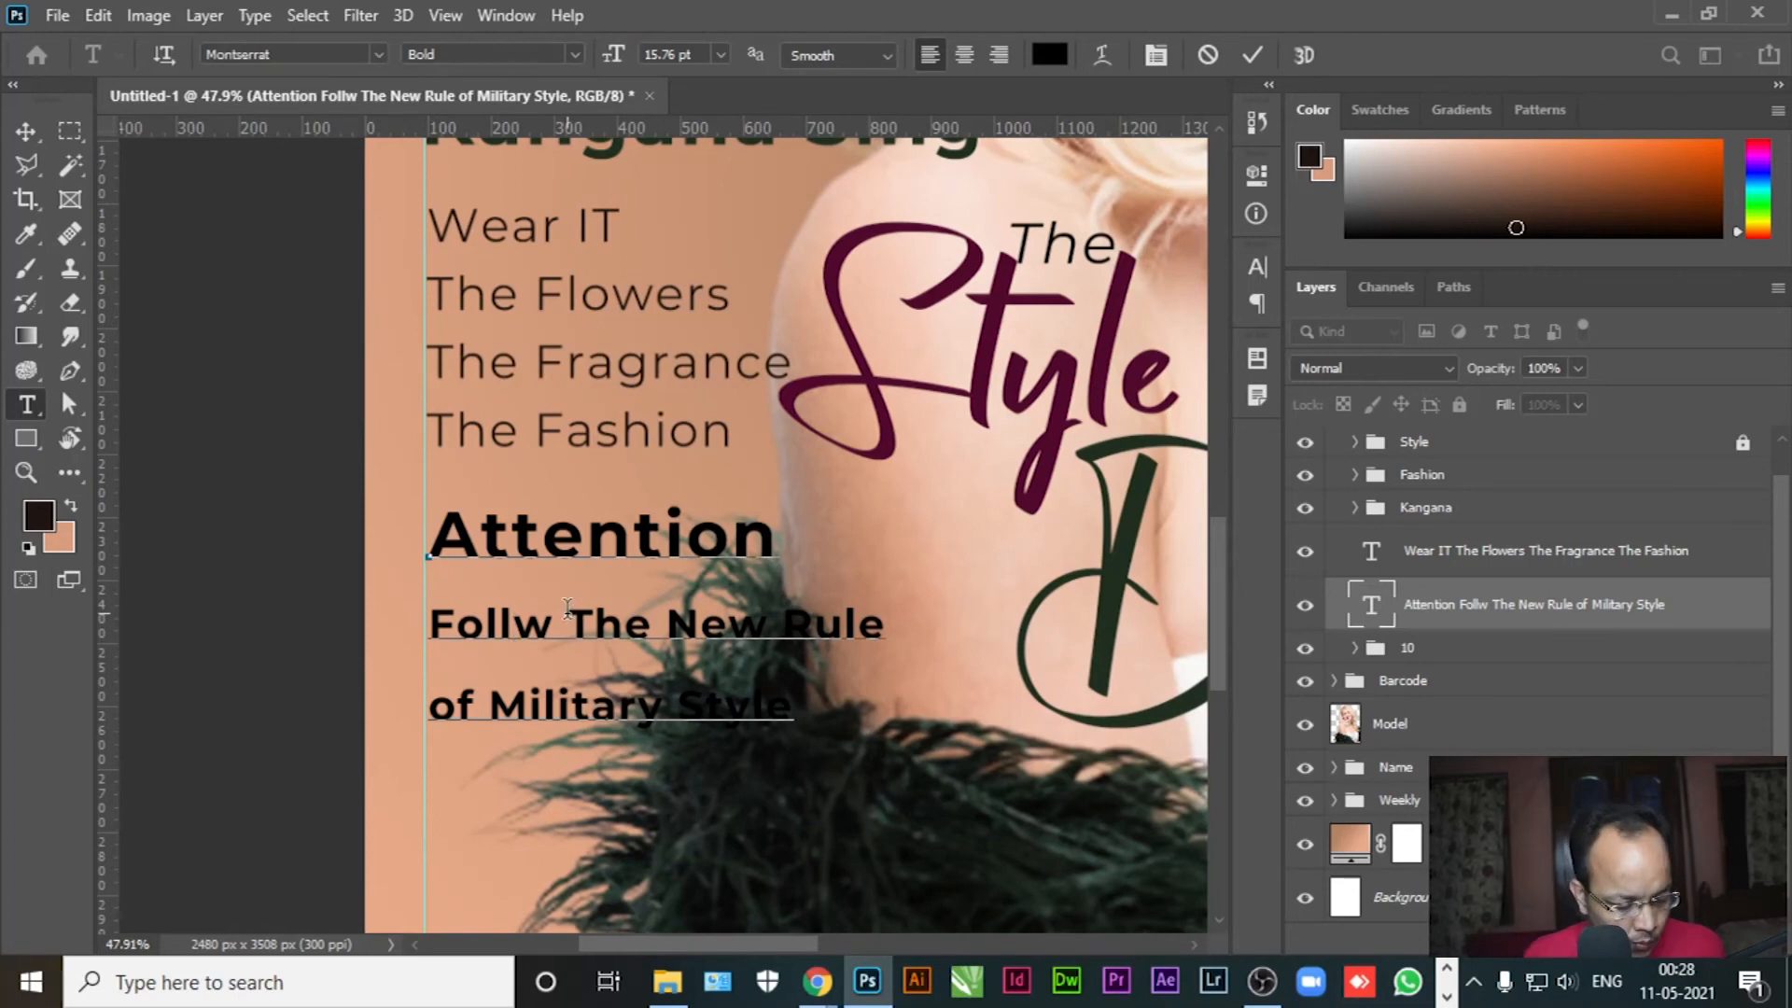
pyautogui.write('o')
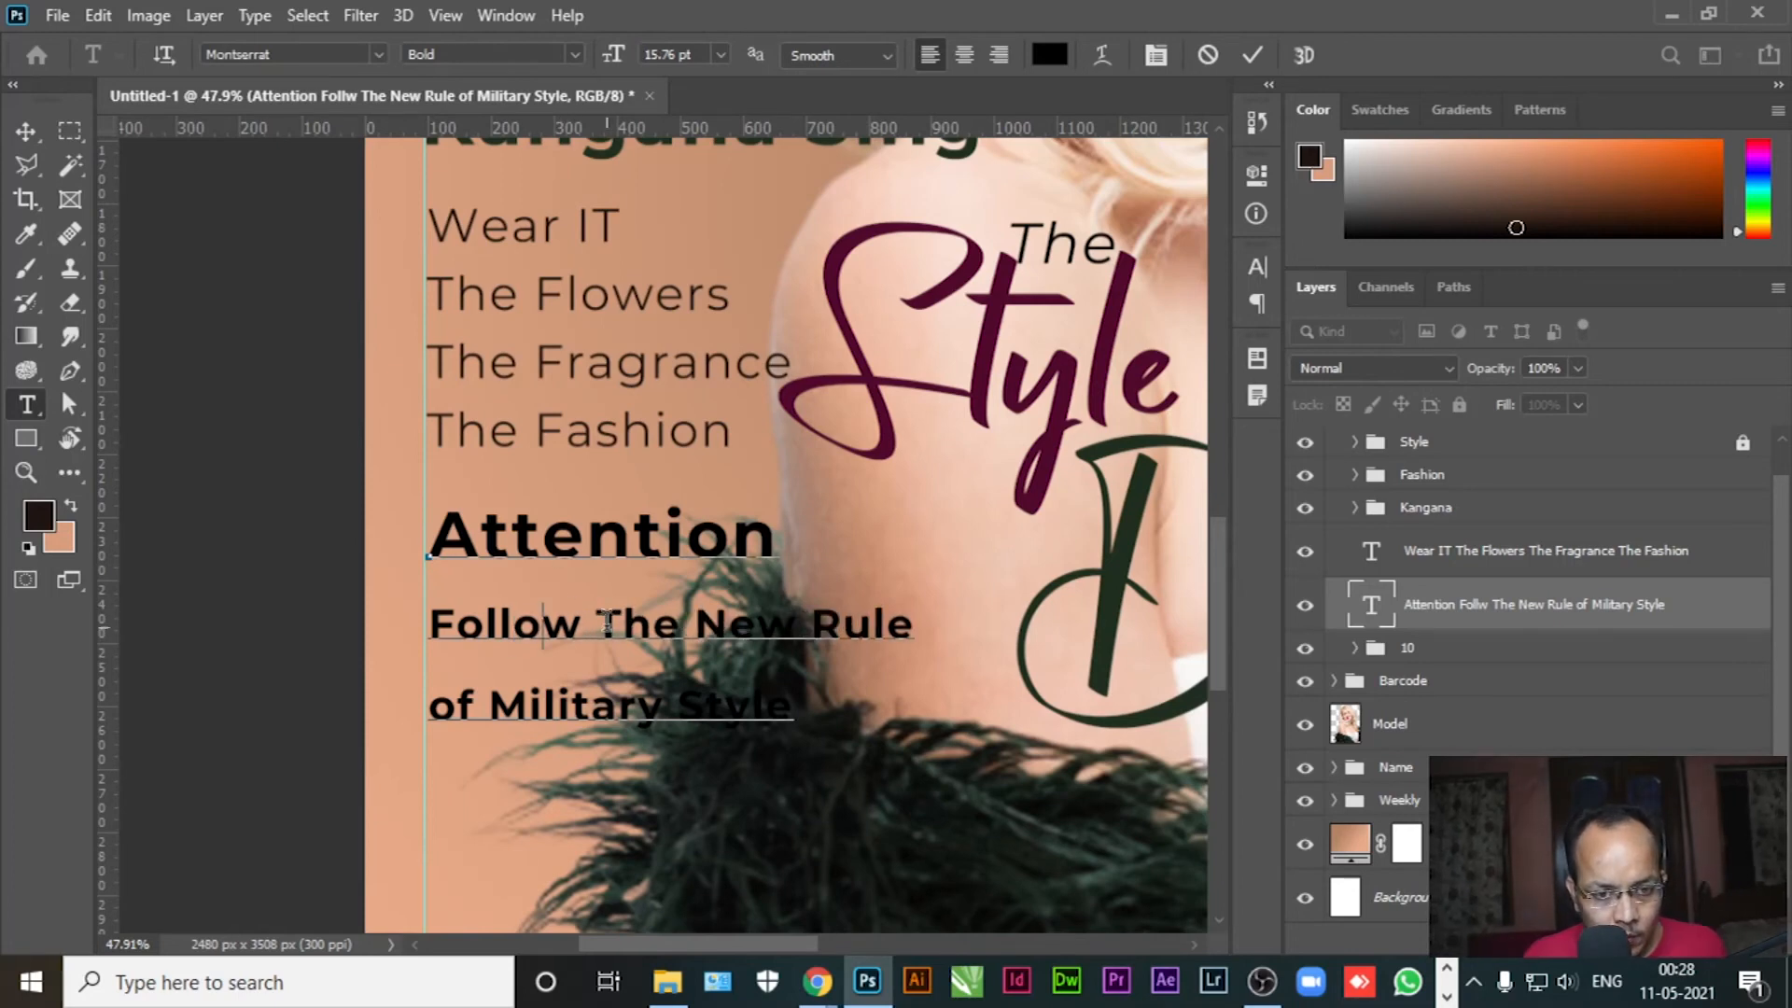
# Break the line before 'New Rule' and put an enlarged 'Military Style' on its own line
pyautogui.click(693, 625)
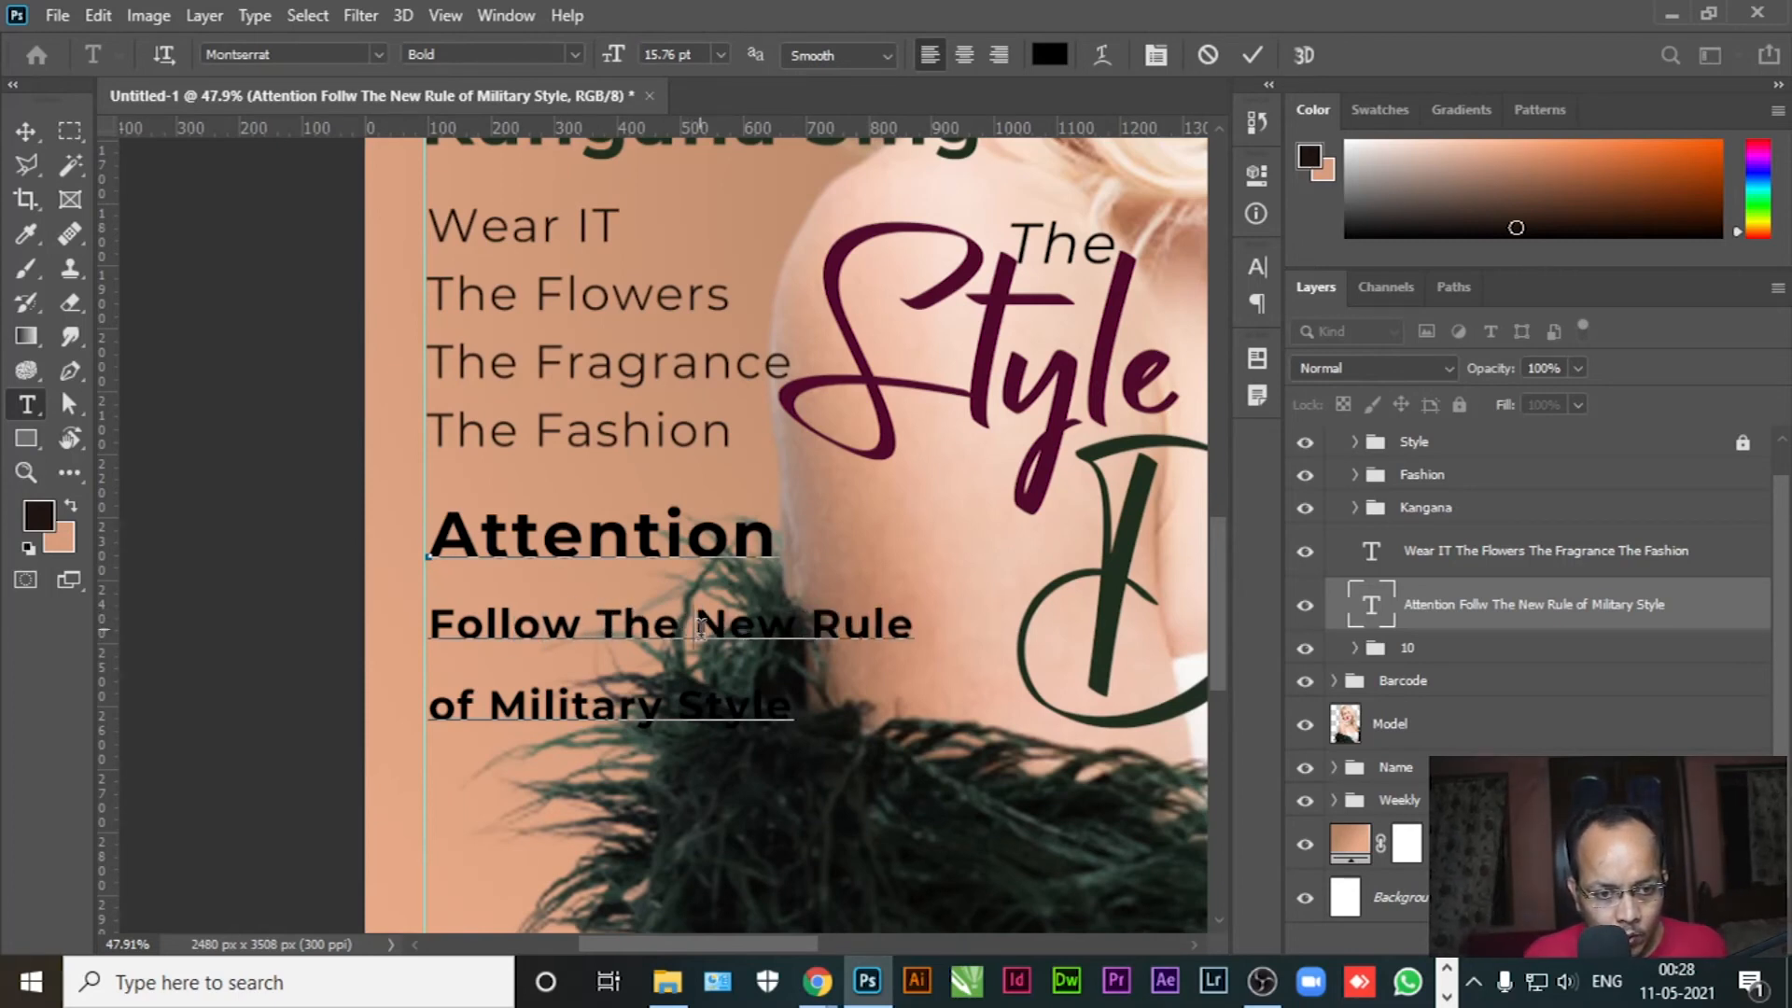
pyautogui.press('Return')
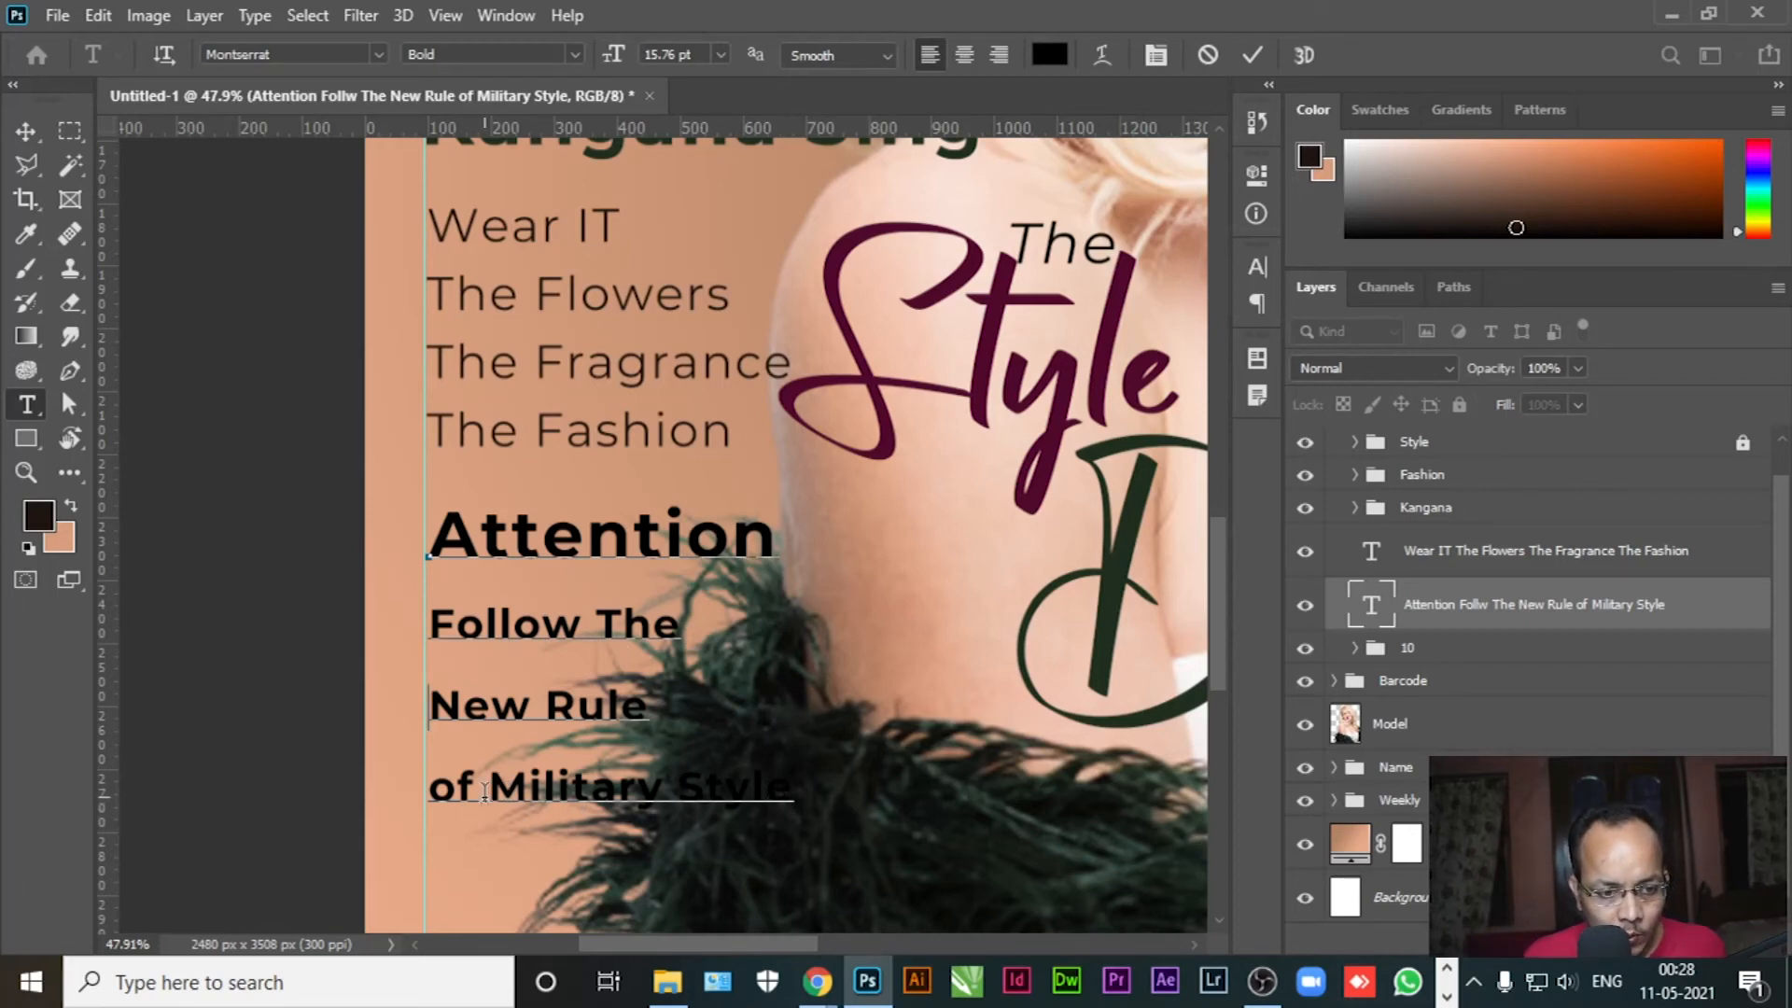
pyautogui.moveTo(486, 788); pyautogui.dragTo(774, 740)
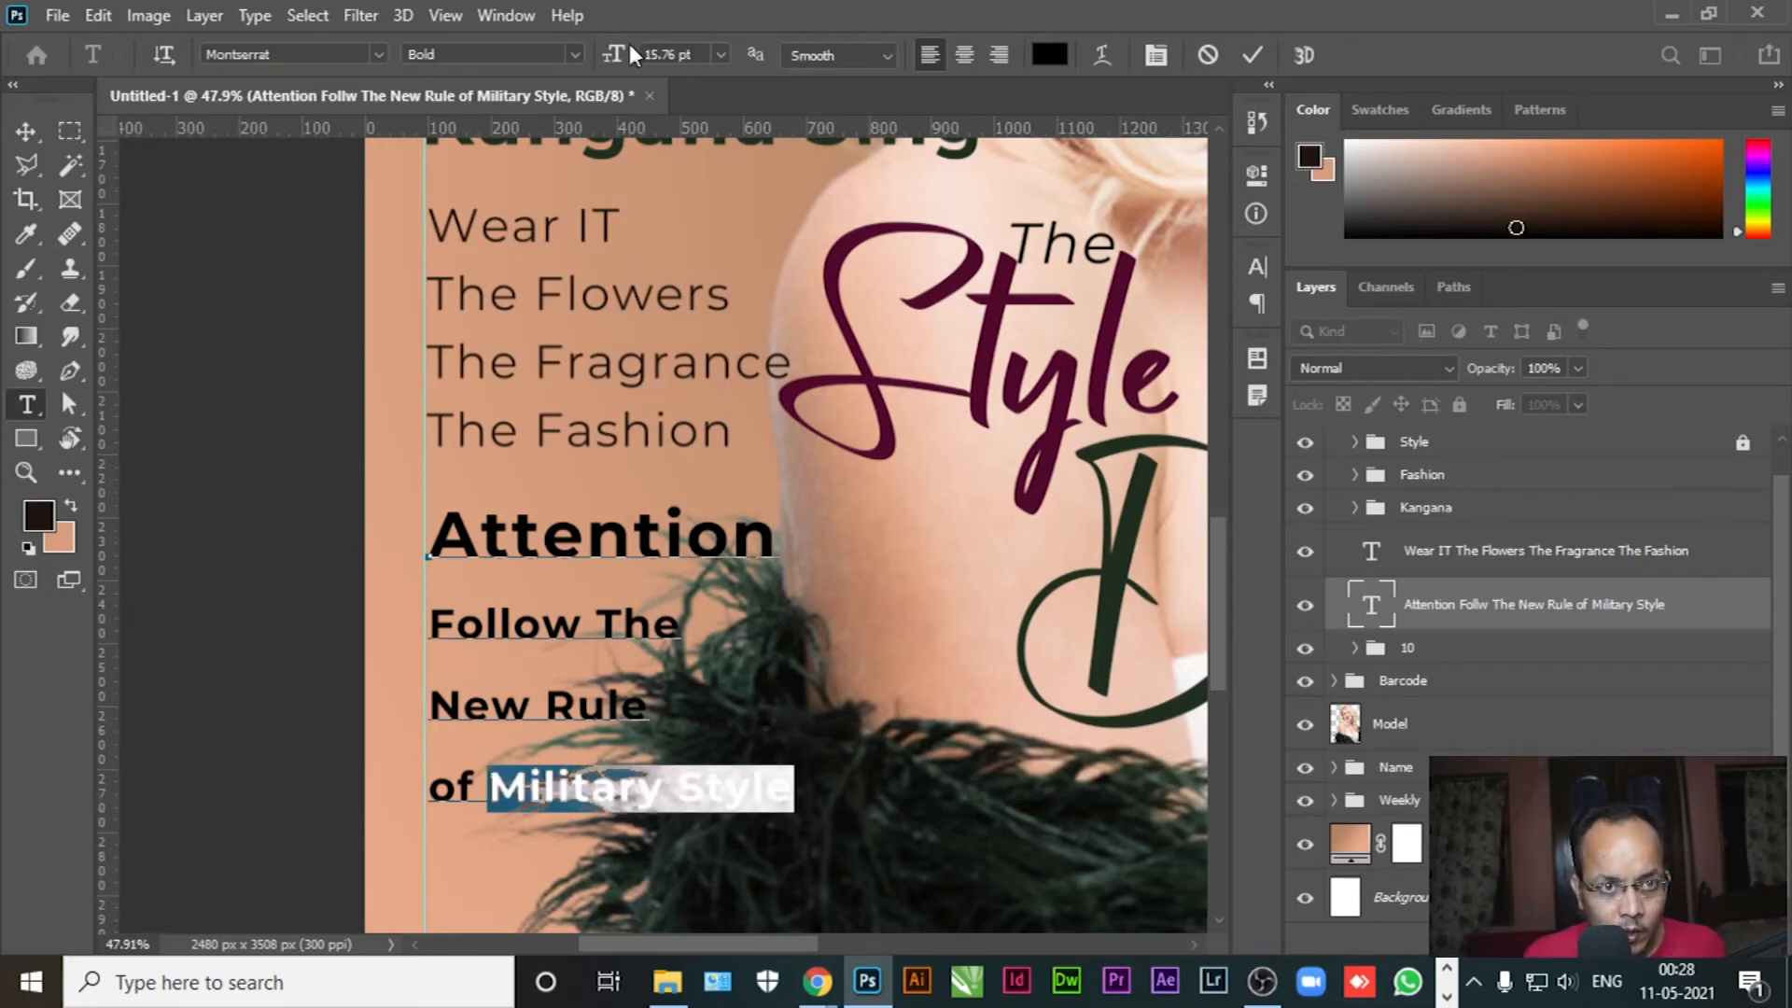
pyautogui.moveTo(612, 65); pyautogui.dragTo(625, 69)
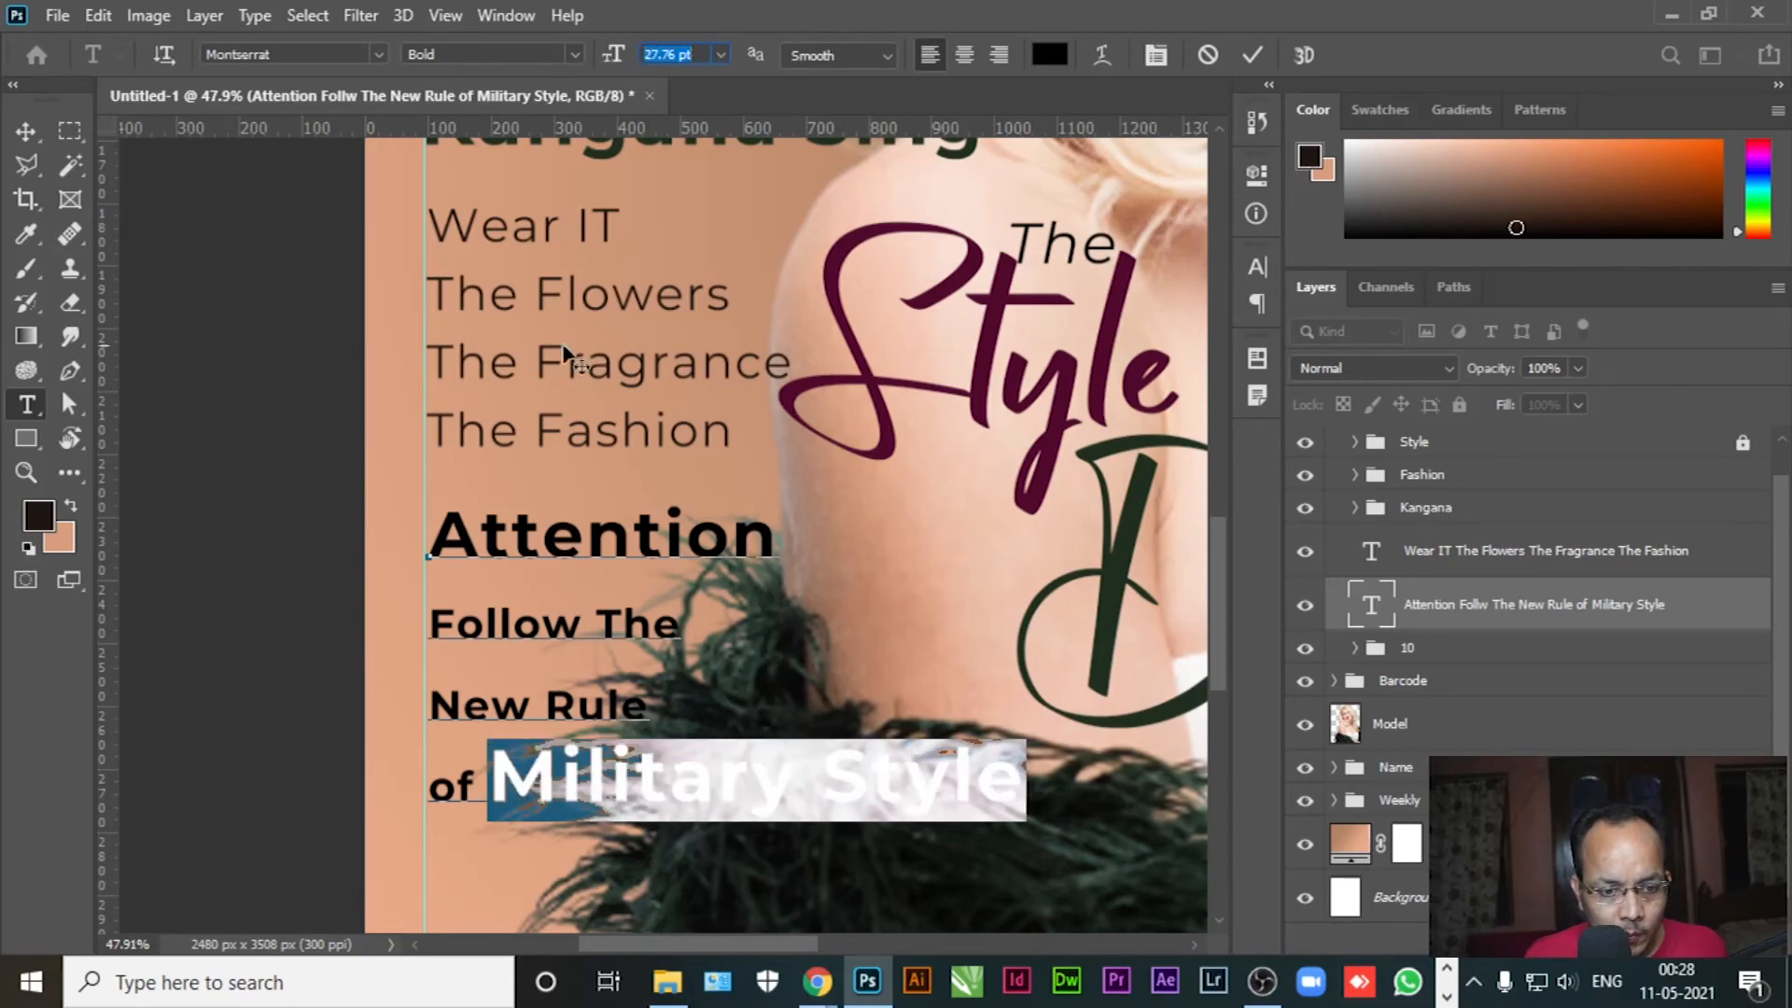
pyautogui.click(501, 784)
pyautogui.press('Return')
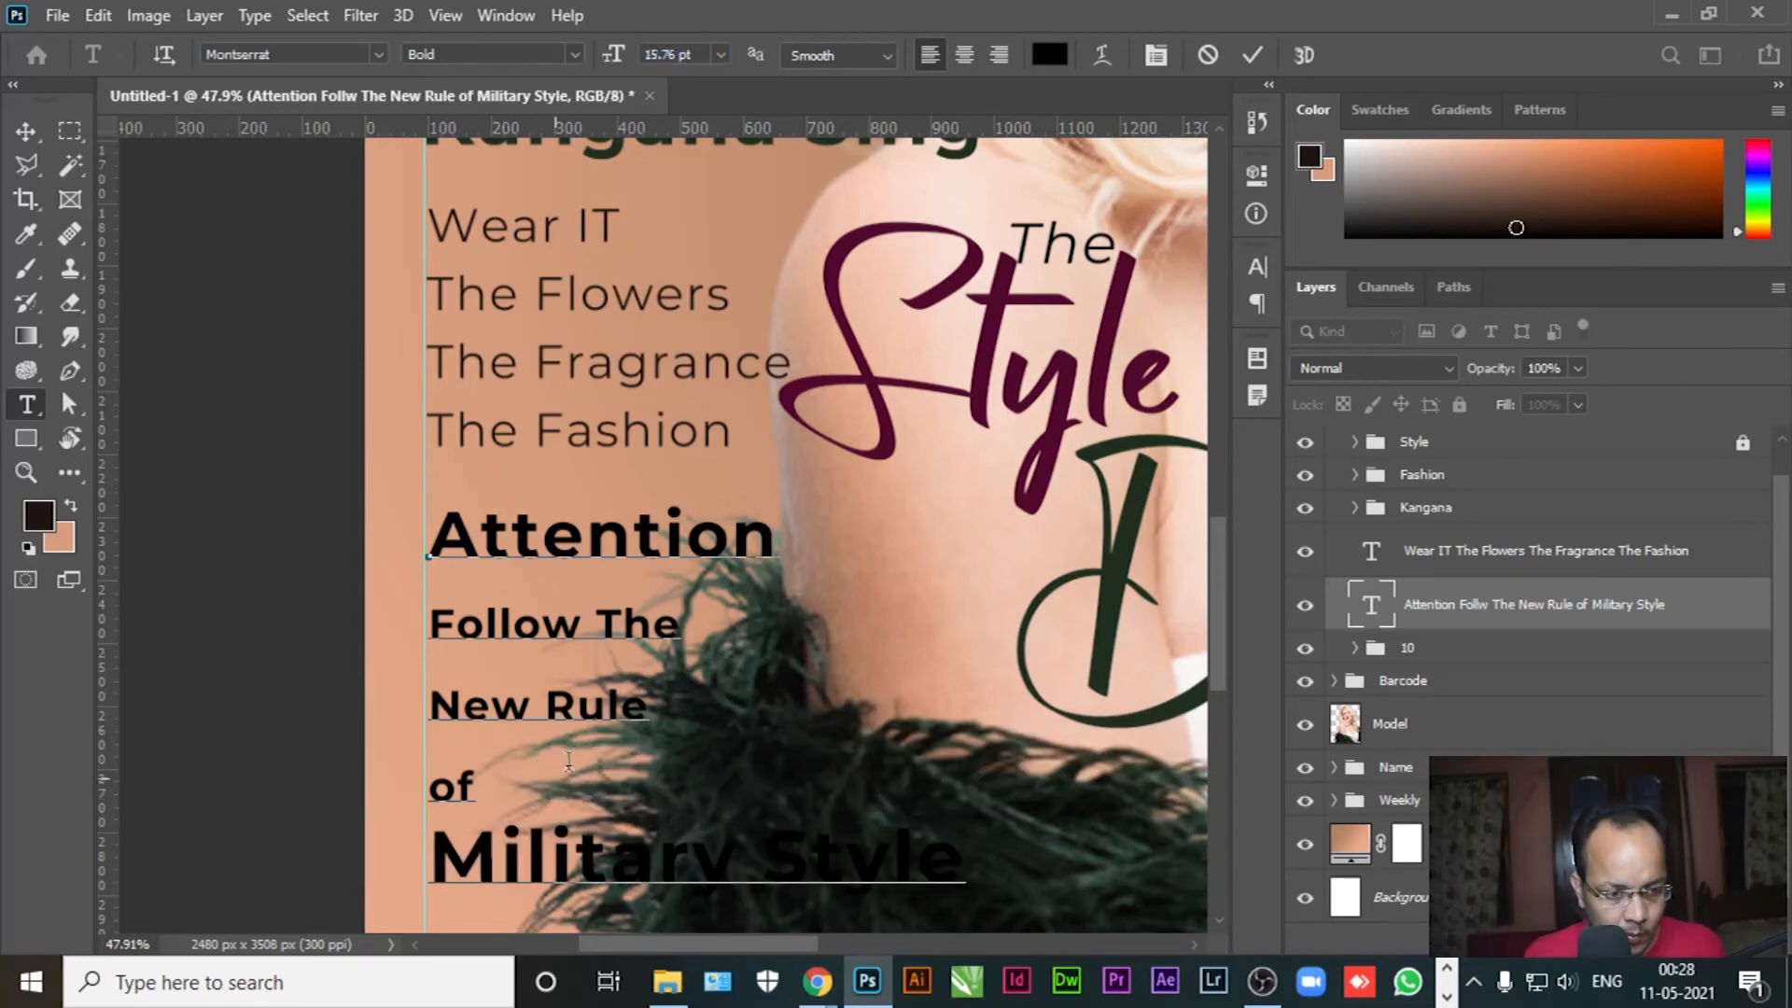
# Reduce the whole cover line's leading from 31.01 pt to 21.01 pt
pyautogui.hotkey('ctrl', 'a')
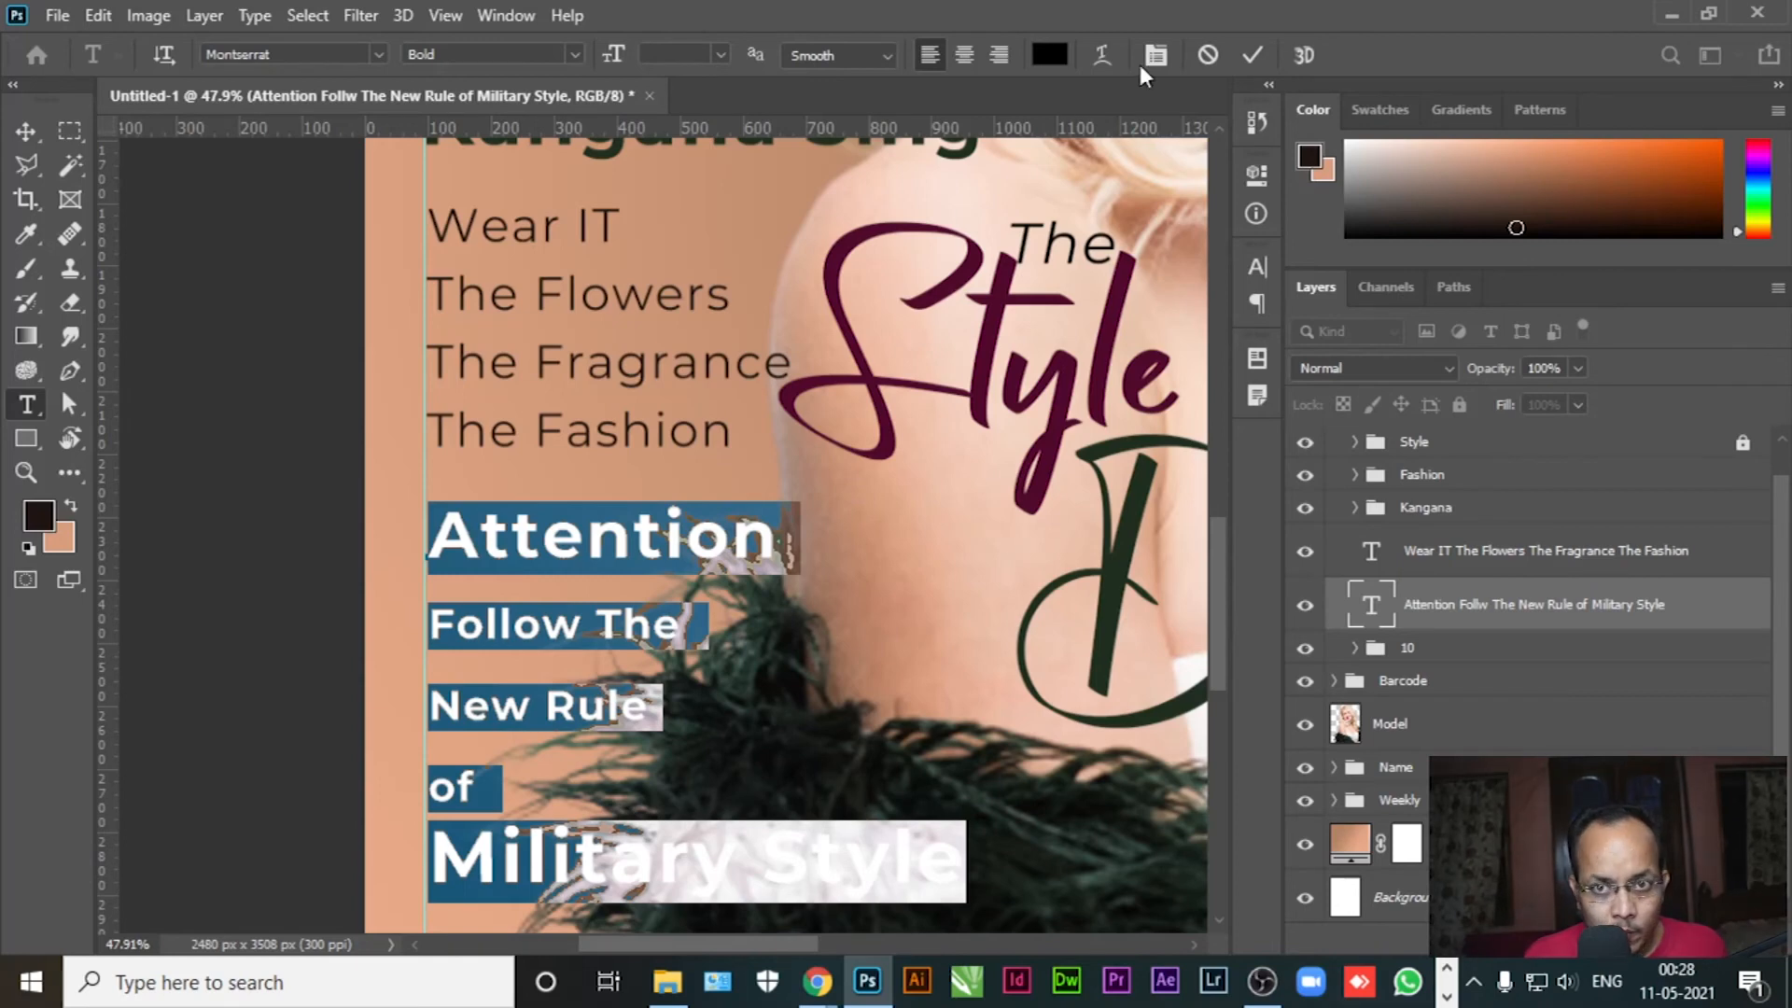
pyautogui.click(1154, 56)
pyautogui.click(1117, 347)
pyautogui.moveTo(1118, 345); pyautogui.dragTo(1105, 344)
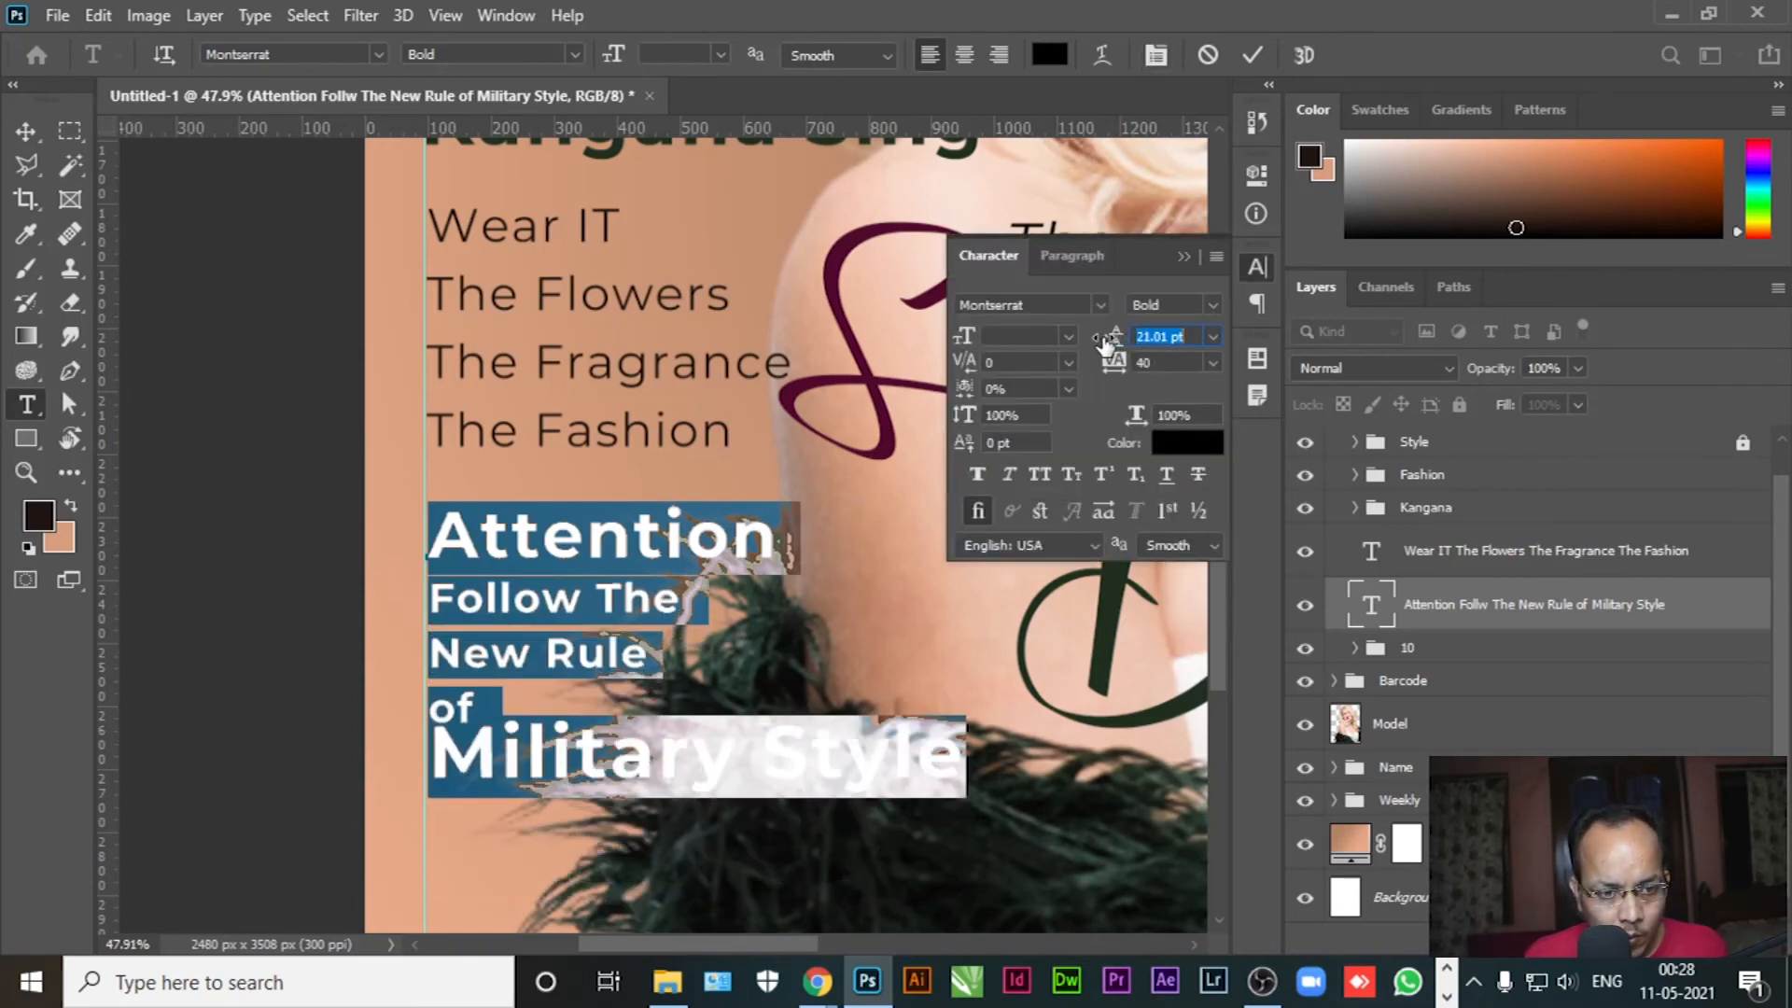
# Cut the 'Military Style' line out of the Attention text layer
pyautogui.click(200, 292)
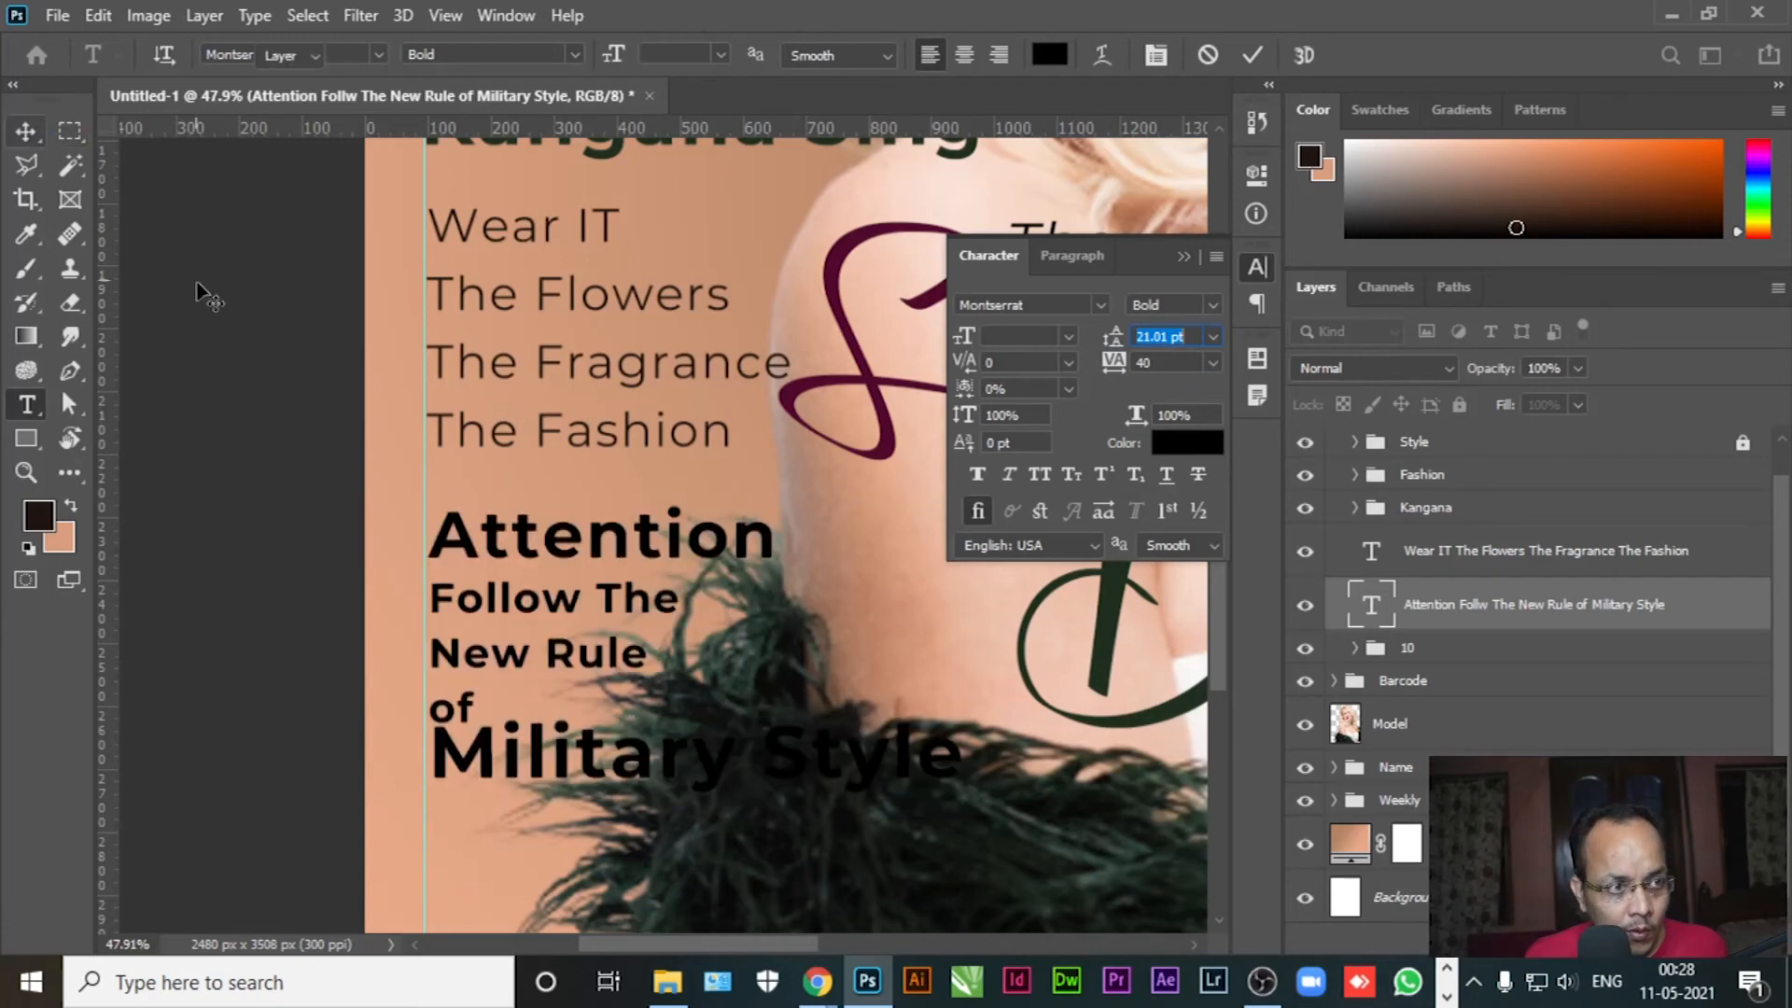
pyautogui.press('v')
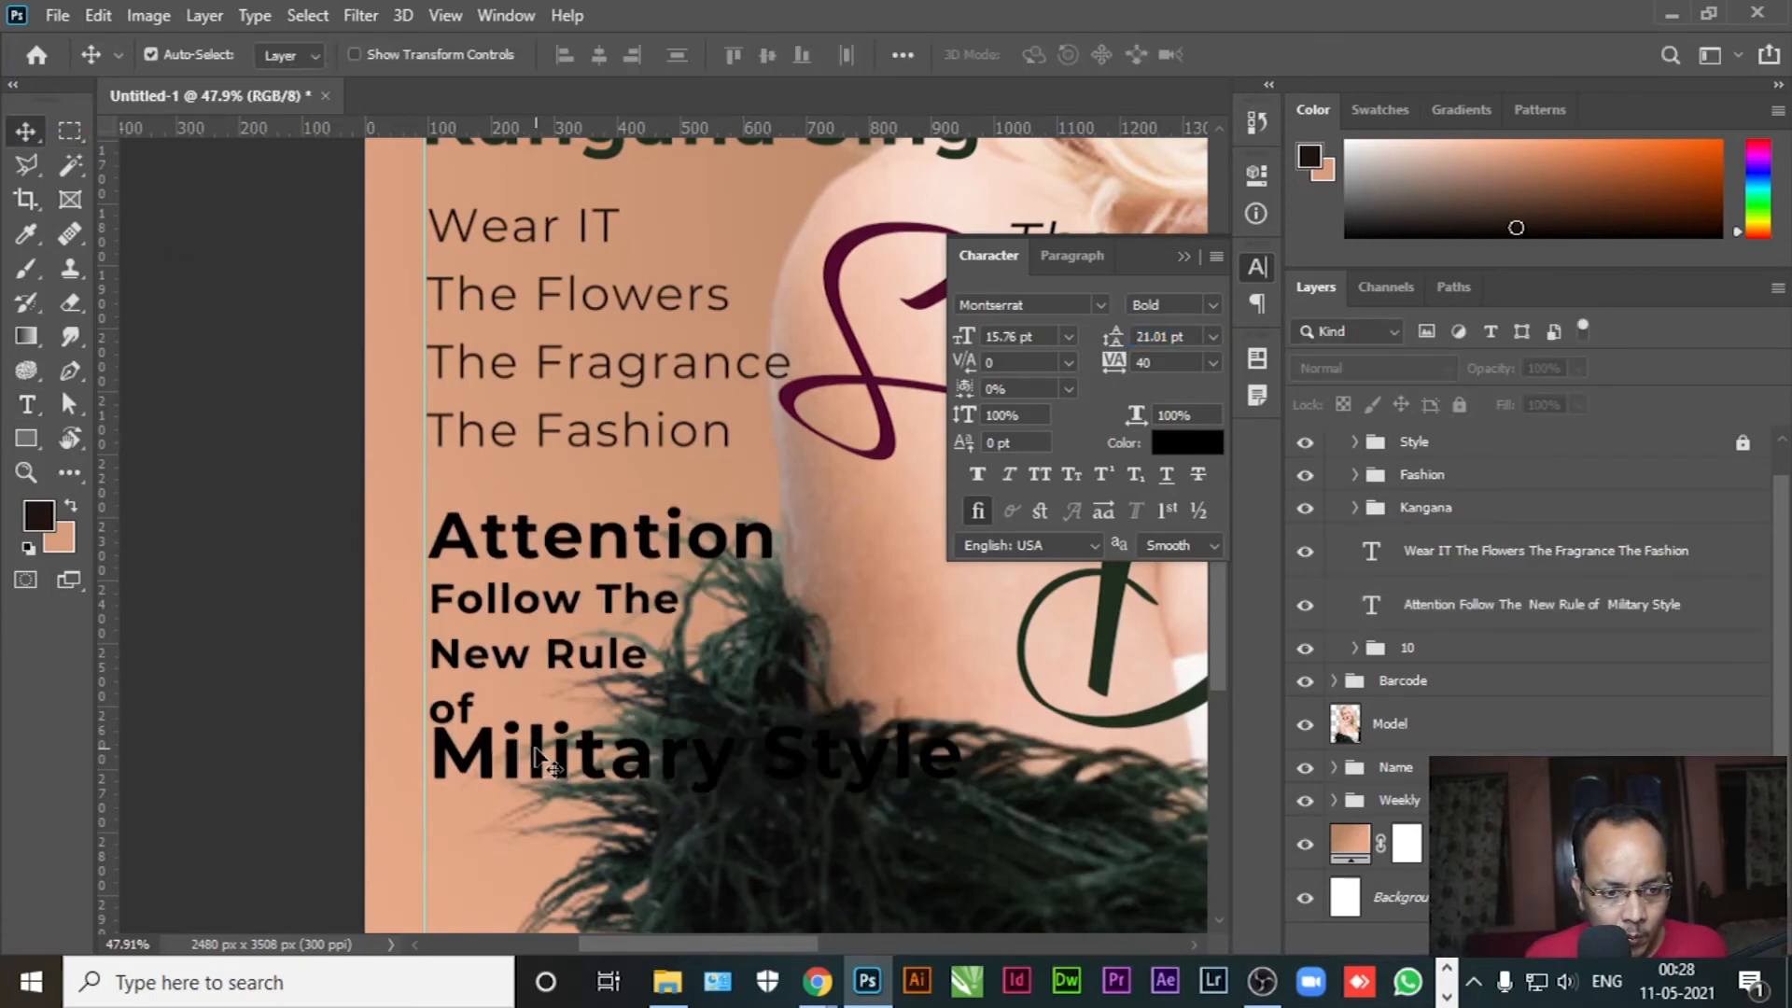
pyautogui.click(540, 758)
pyautogui.press('t')
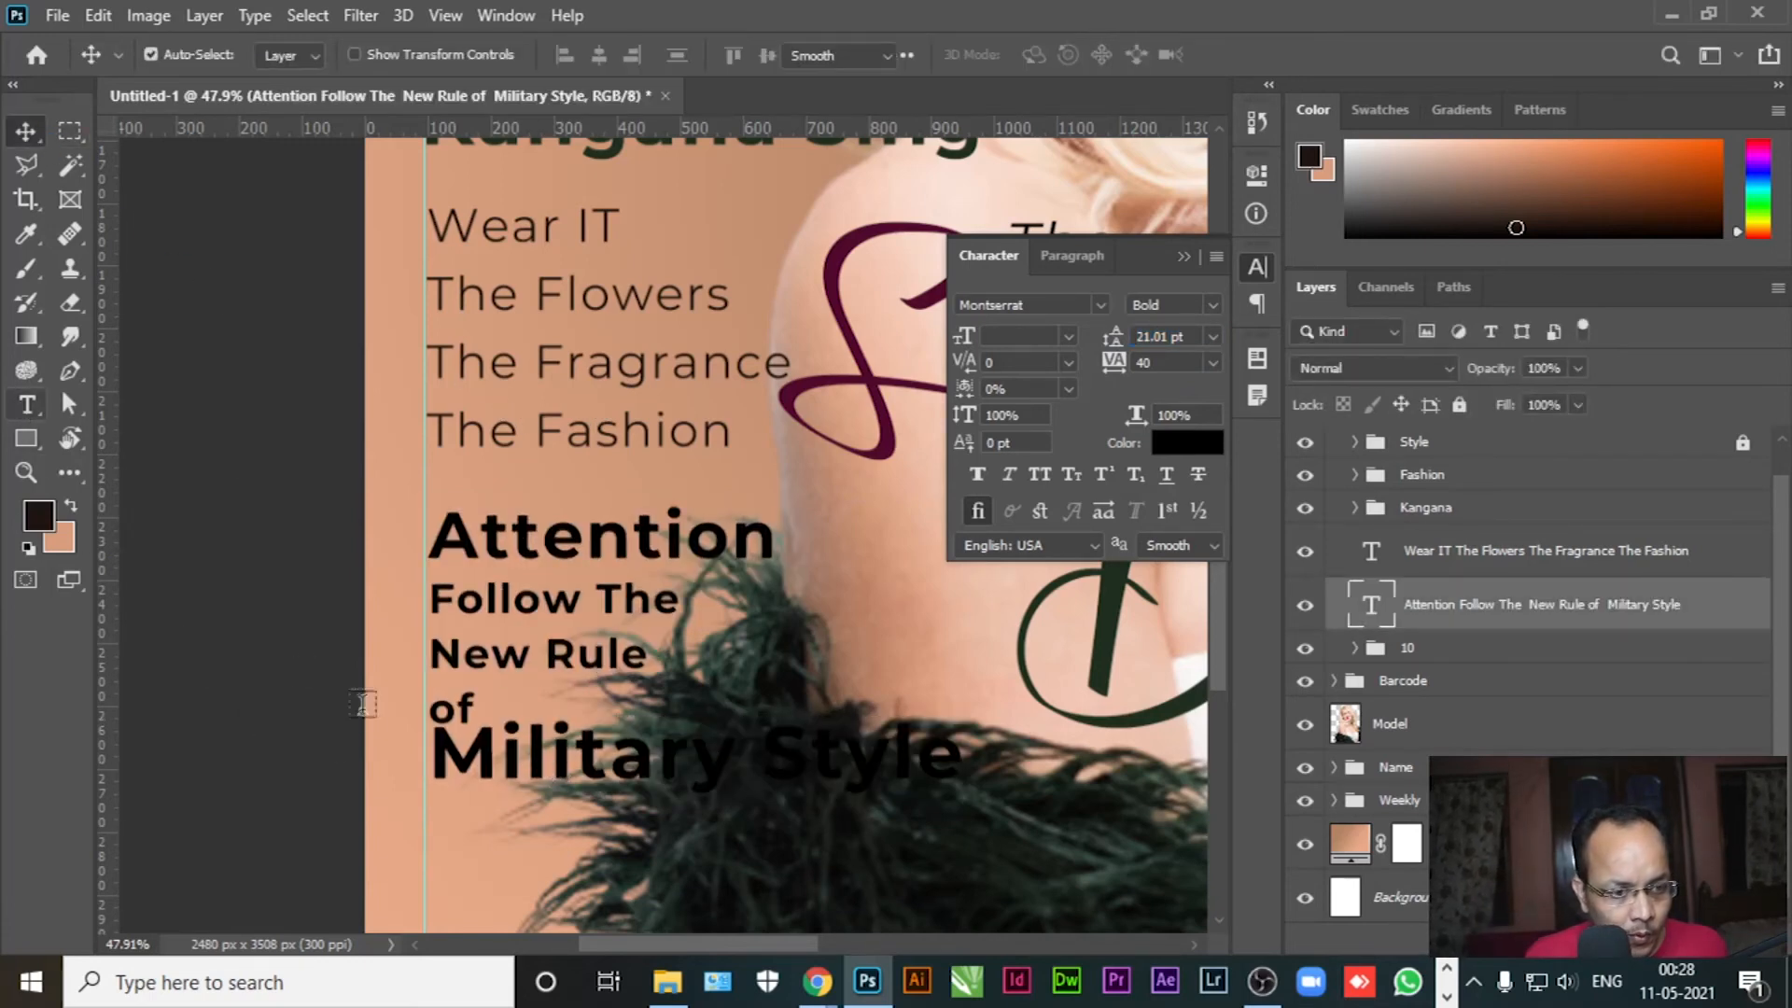
pyautogui.click(434, 758)
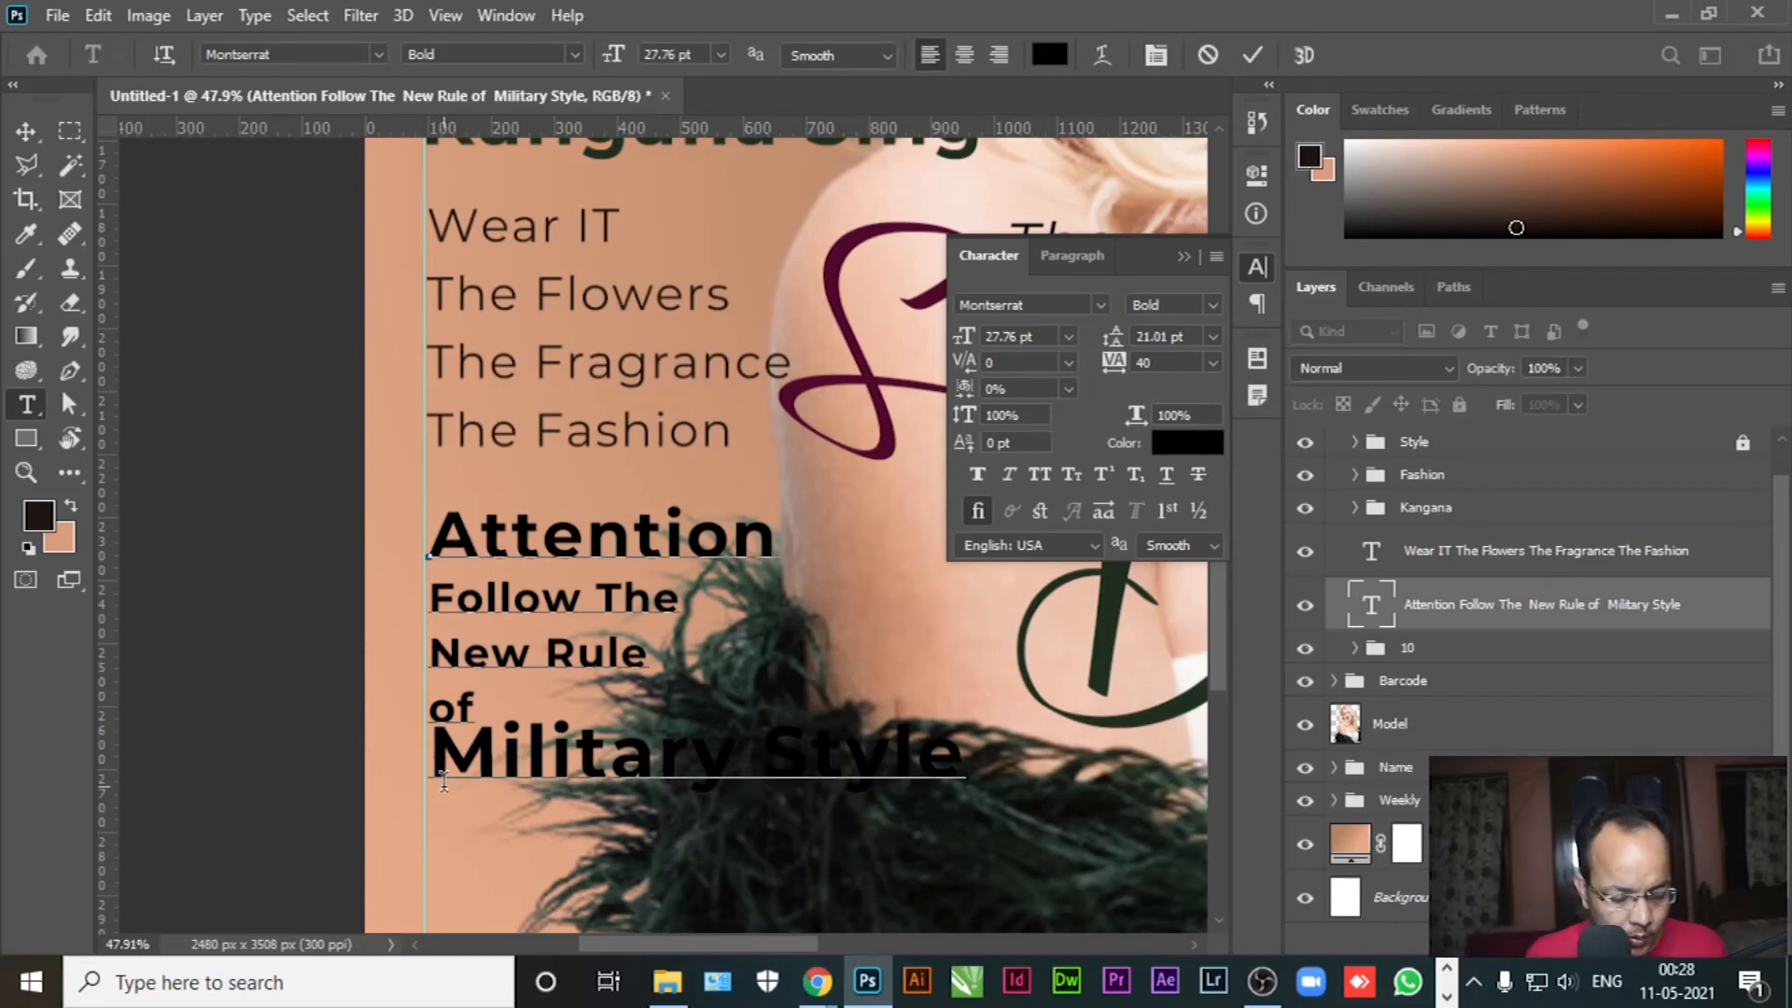
pyautogui.press('Delete')
pyautogui.write('M')
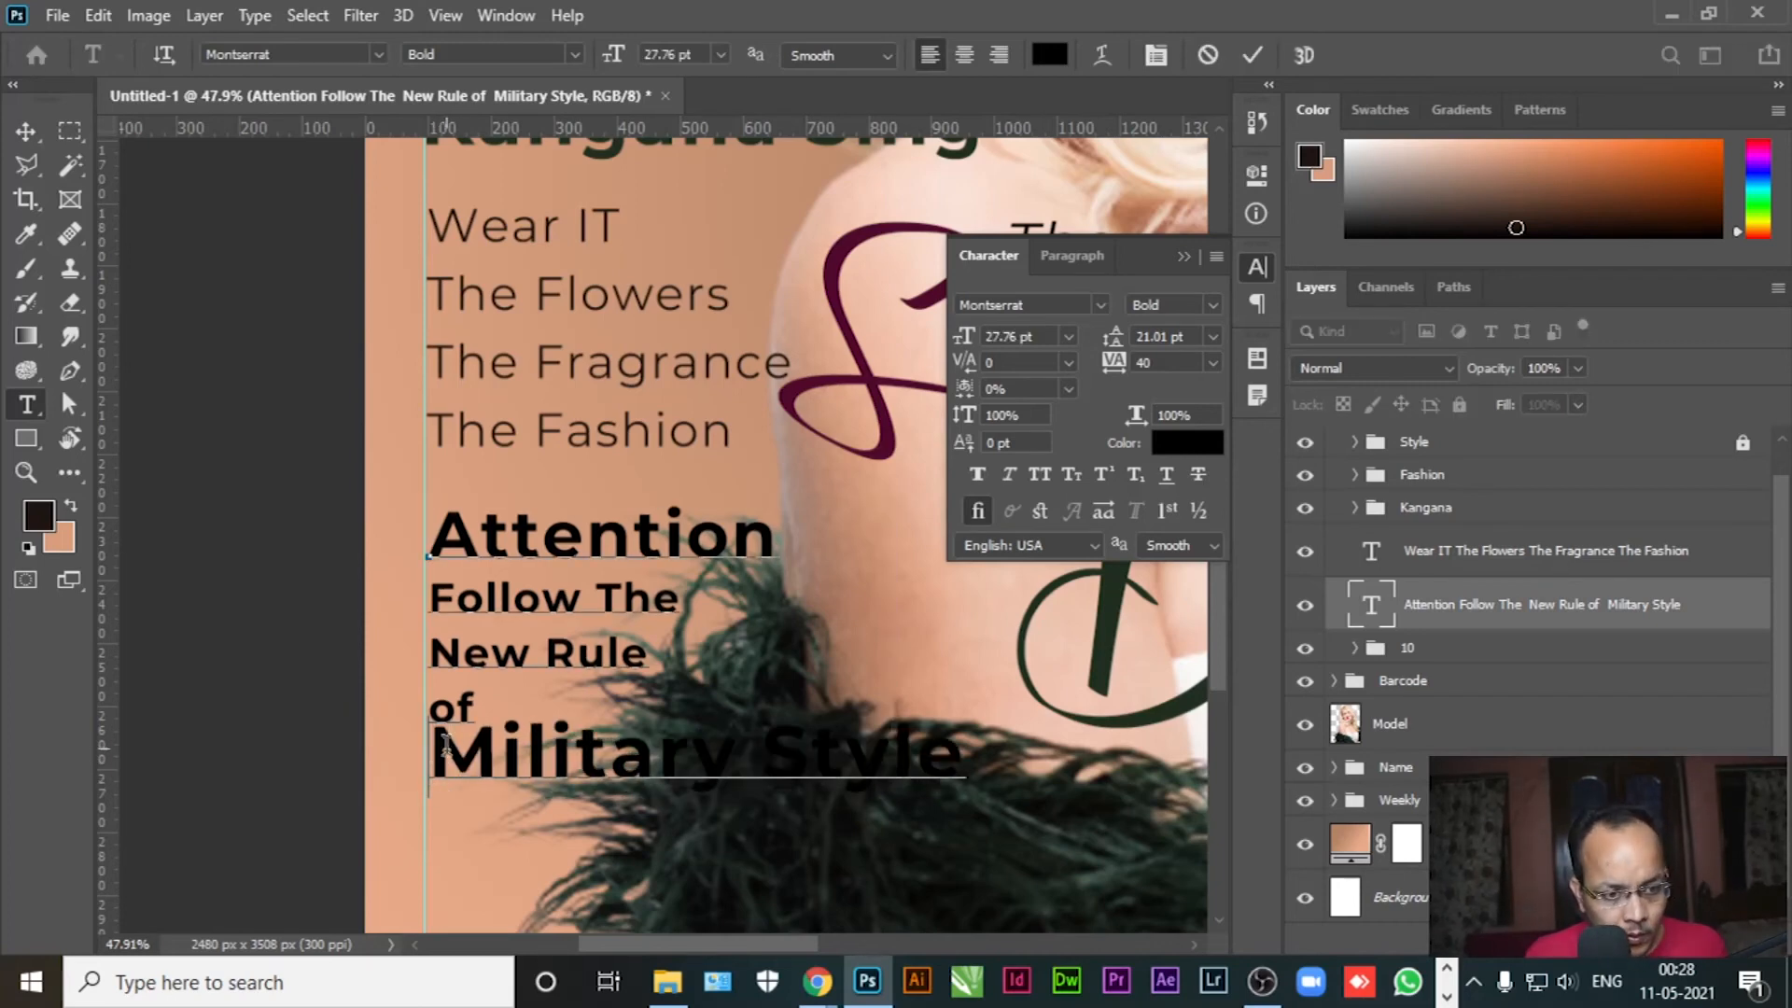
pyautogui.moveTo(432, 758); pyautogui.dragTo(1006, 761)
pyautogui.hotkey('ctrl', 'c')
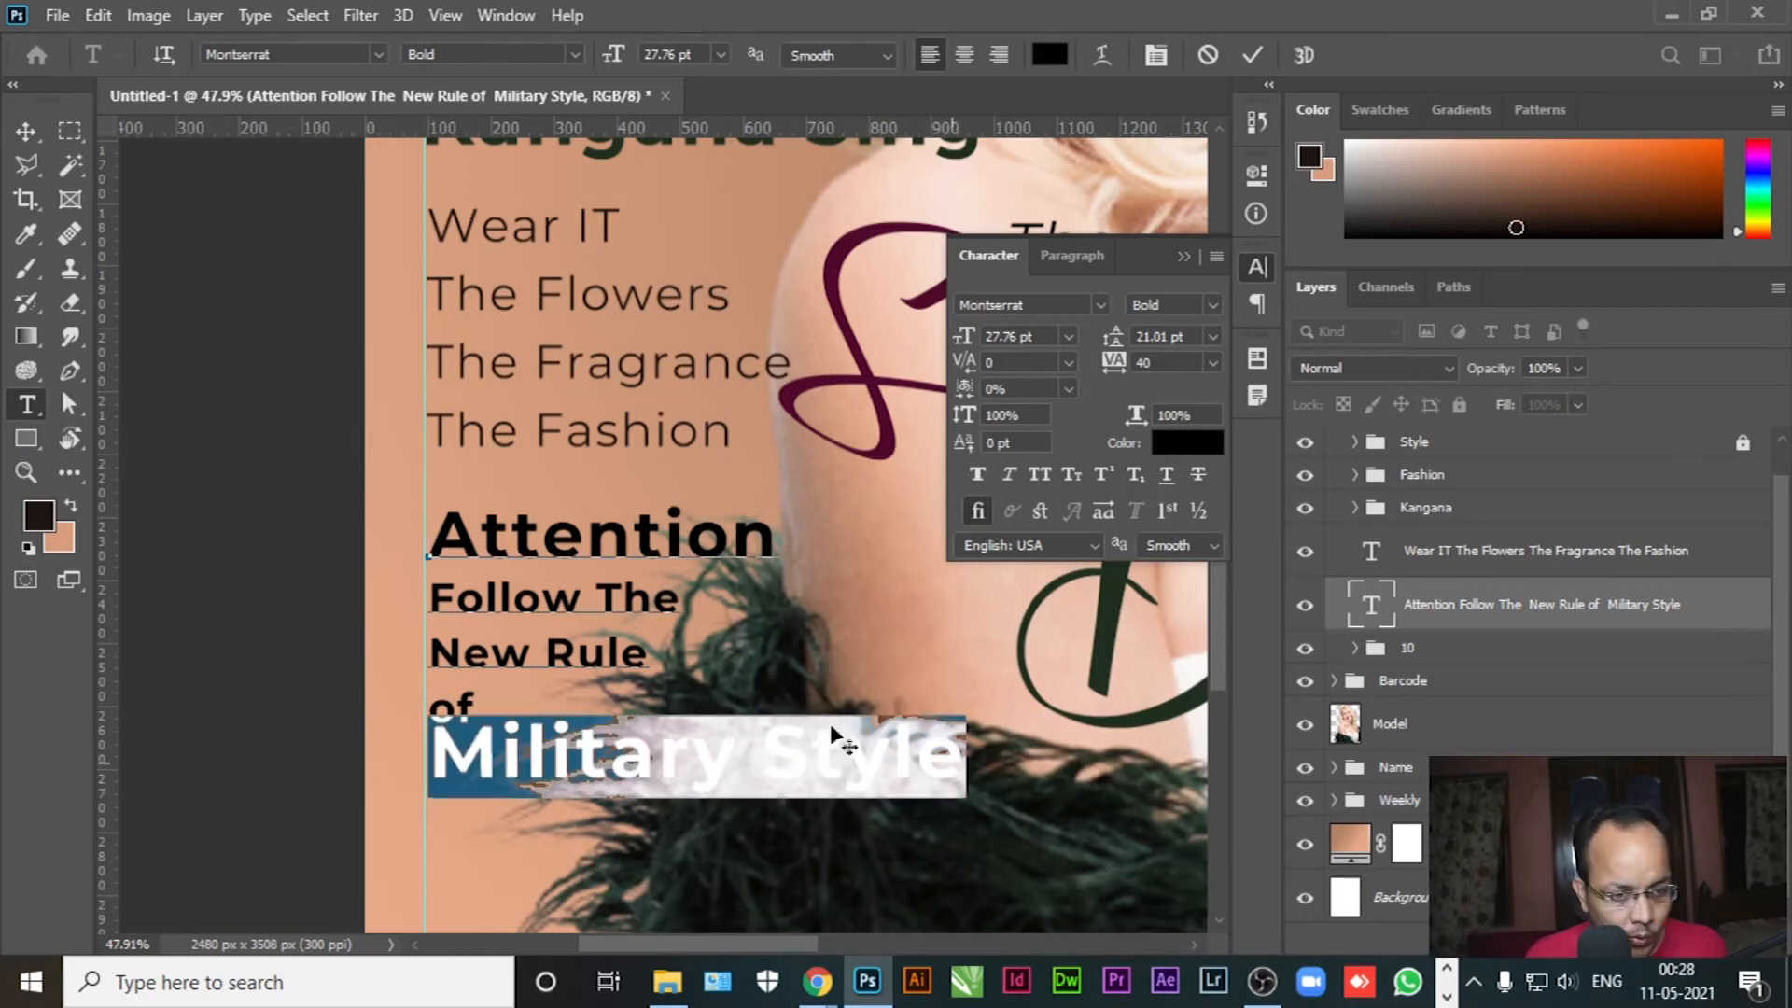
pyautogui.hotkey('ctrl', 'x')
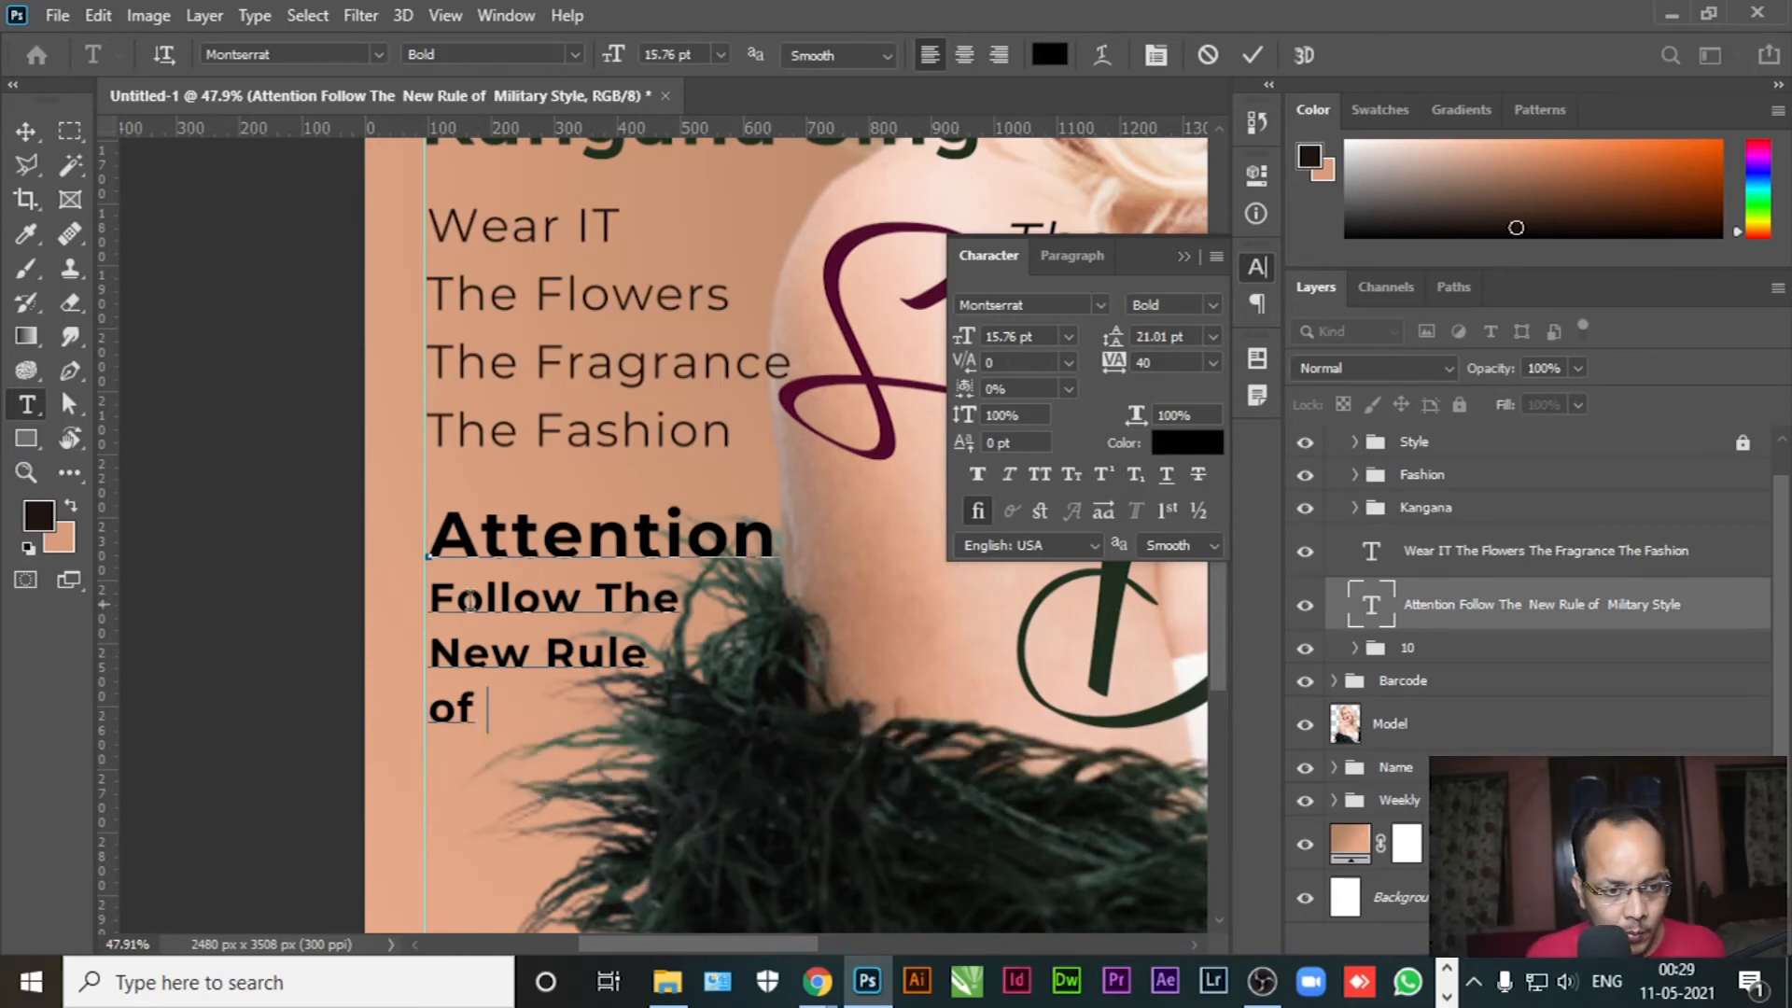
pyautogui.click(28, 141)
pyautogui.click(26, 405)
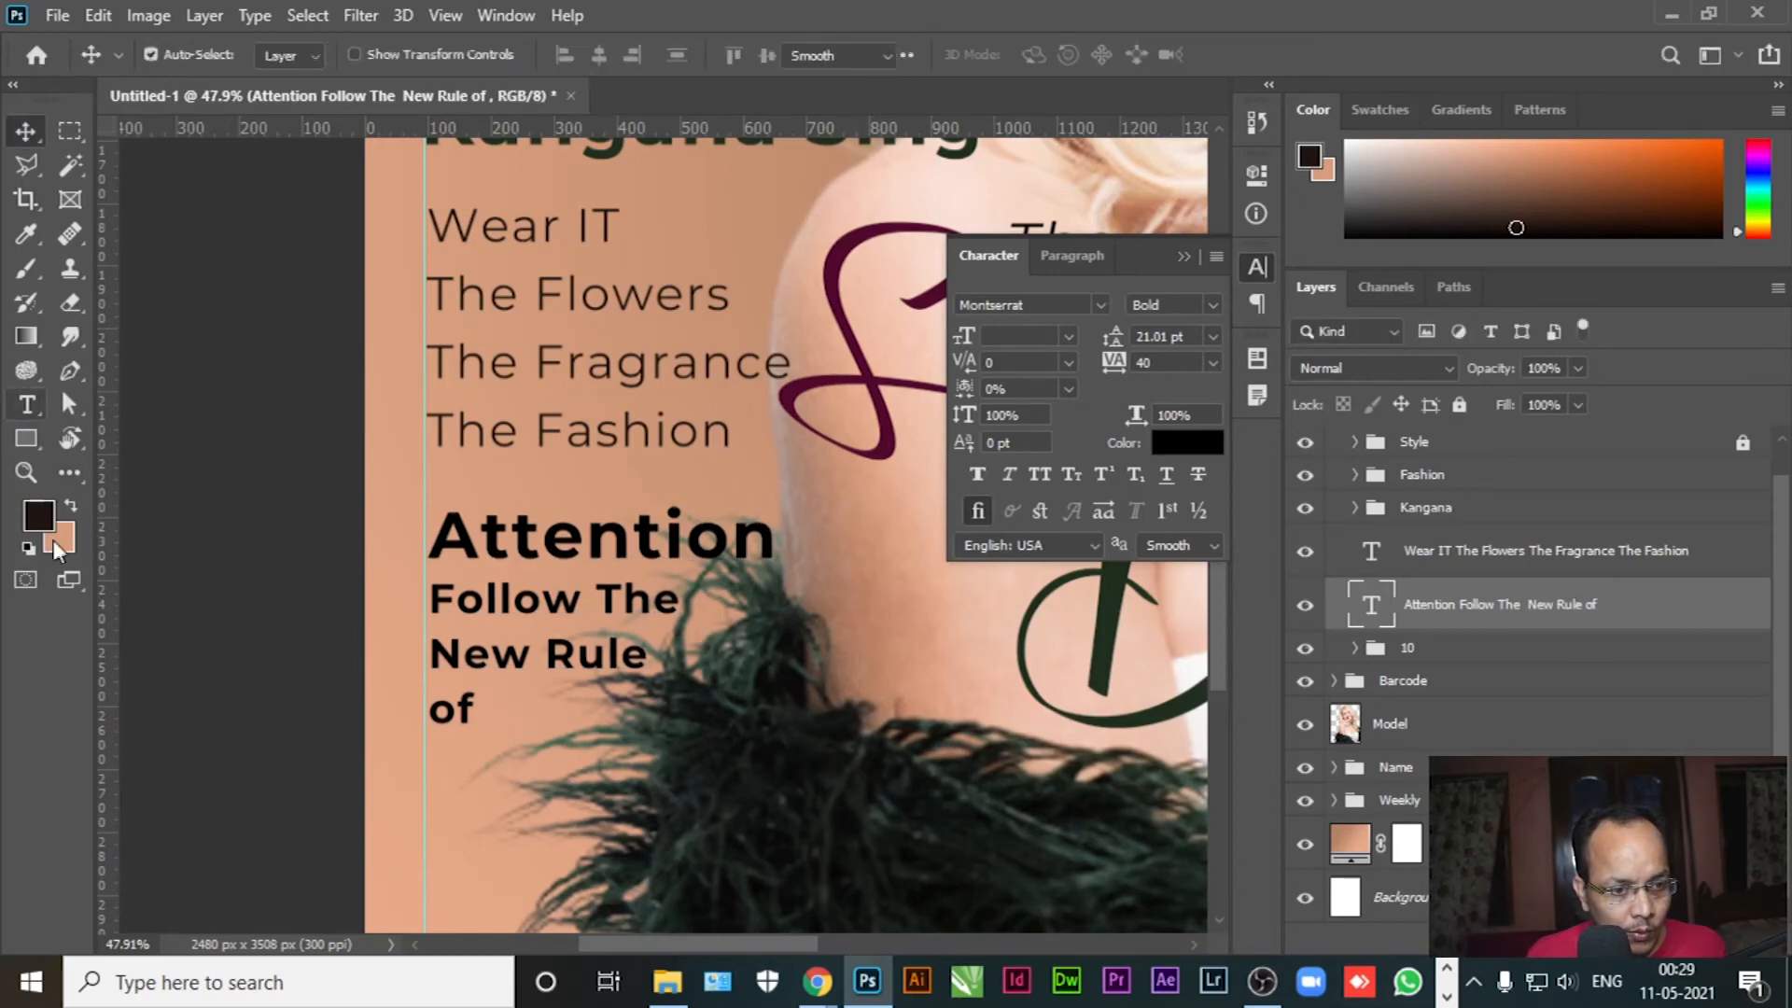
pyautogui.click(473, 756)
pyautogui.hotkey('ctrl', 'v')
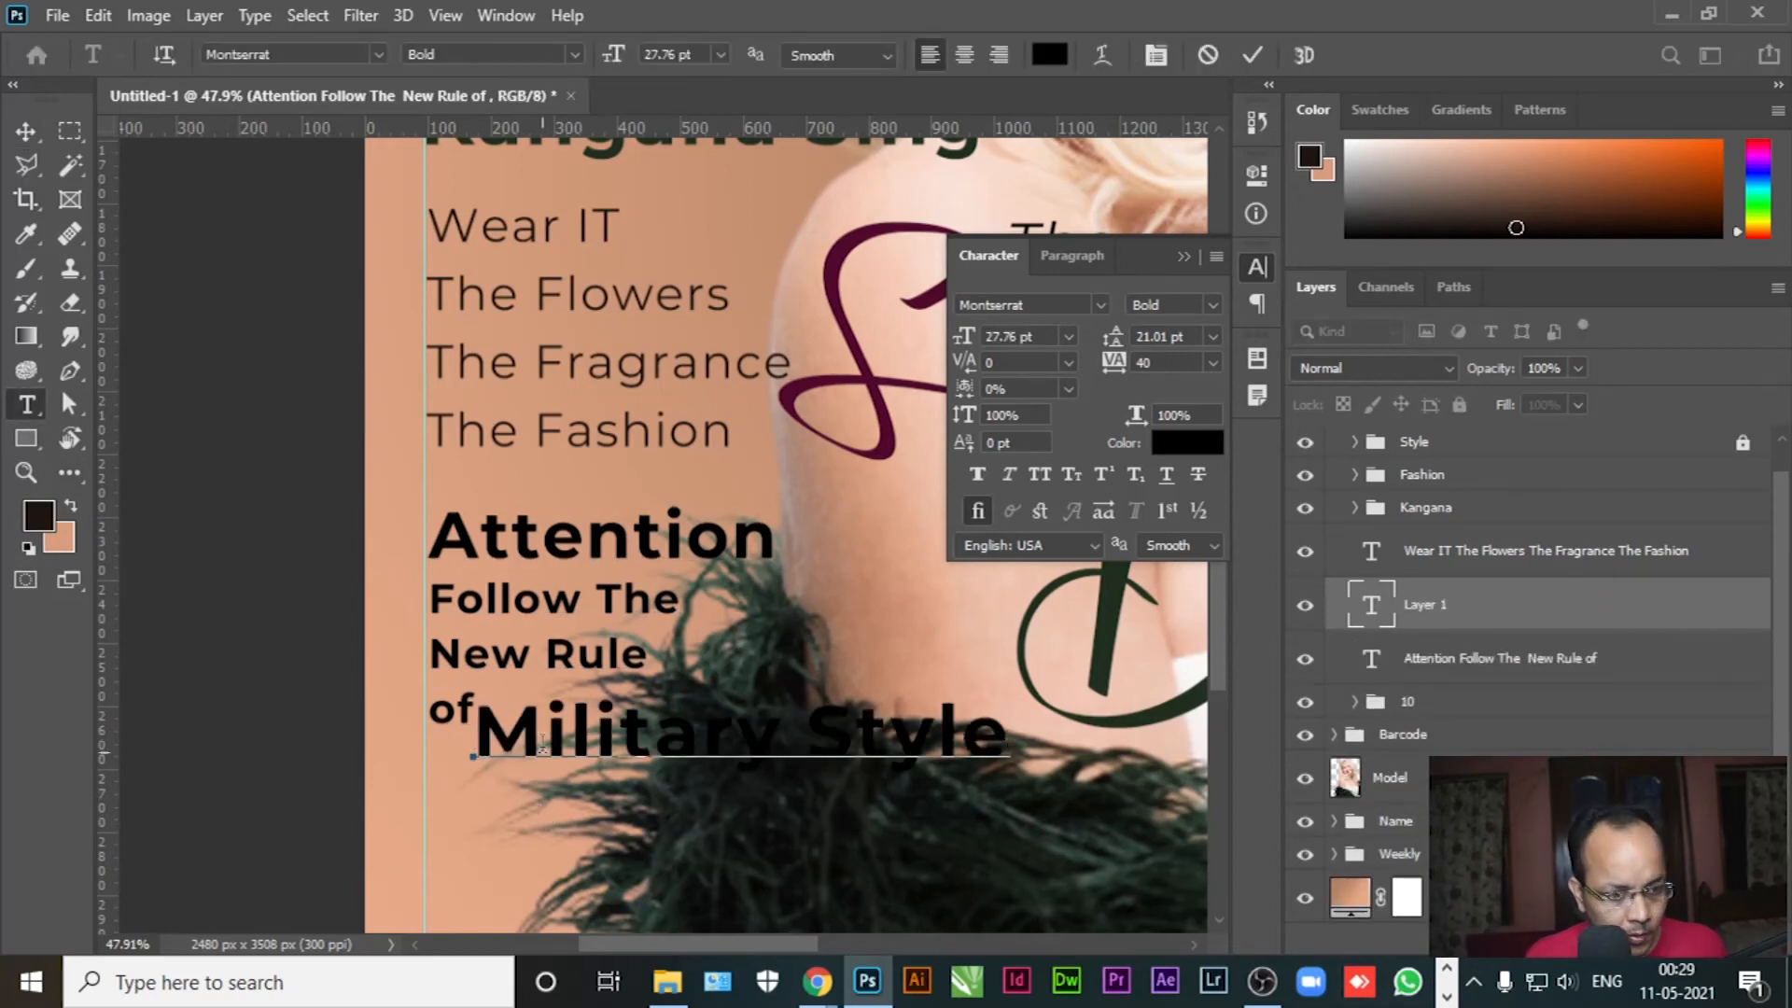
pyautogui.hotkey('ctrl', 'a')
pyautogui.click(39, 514)
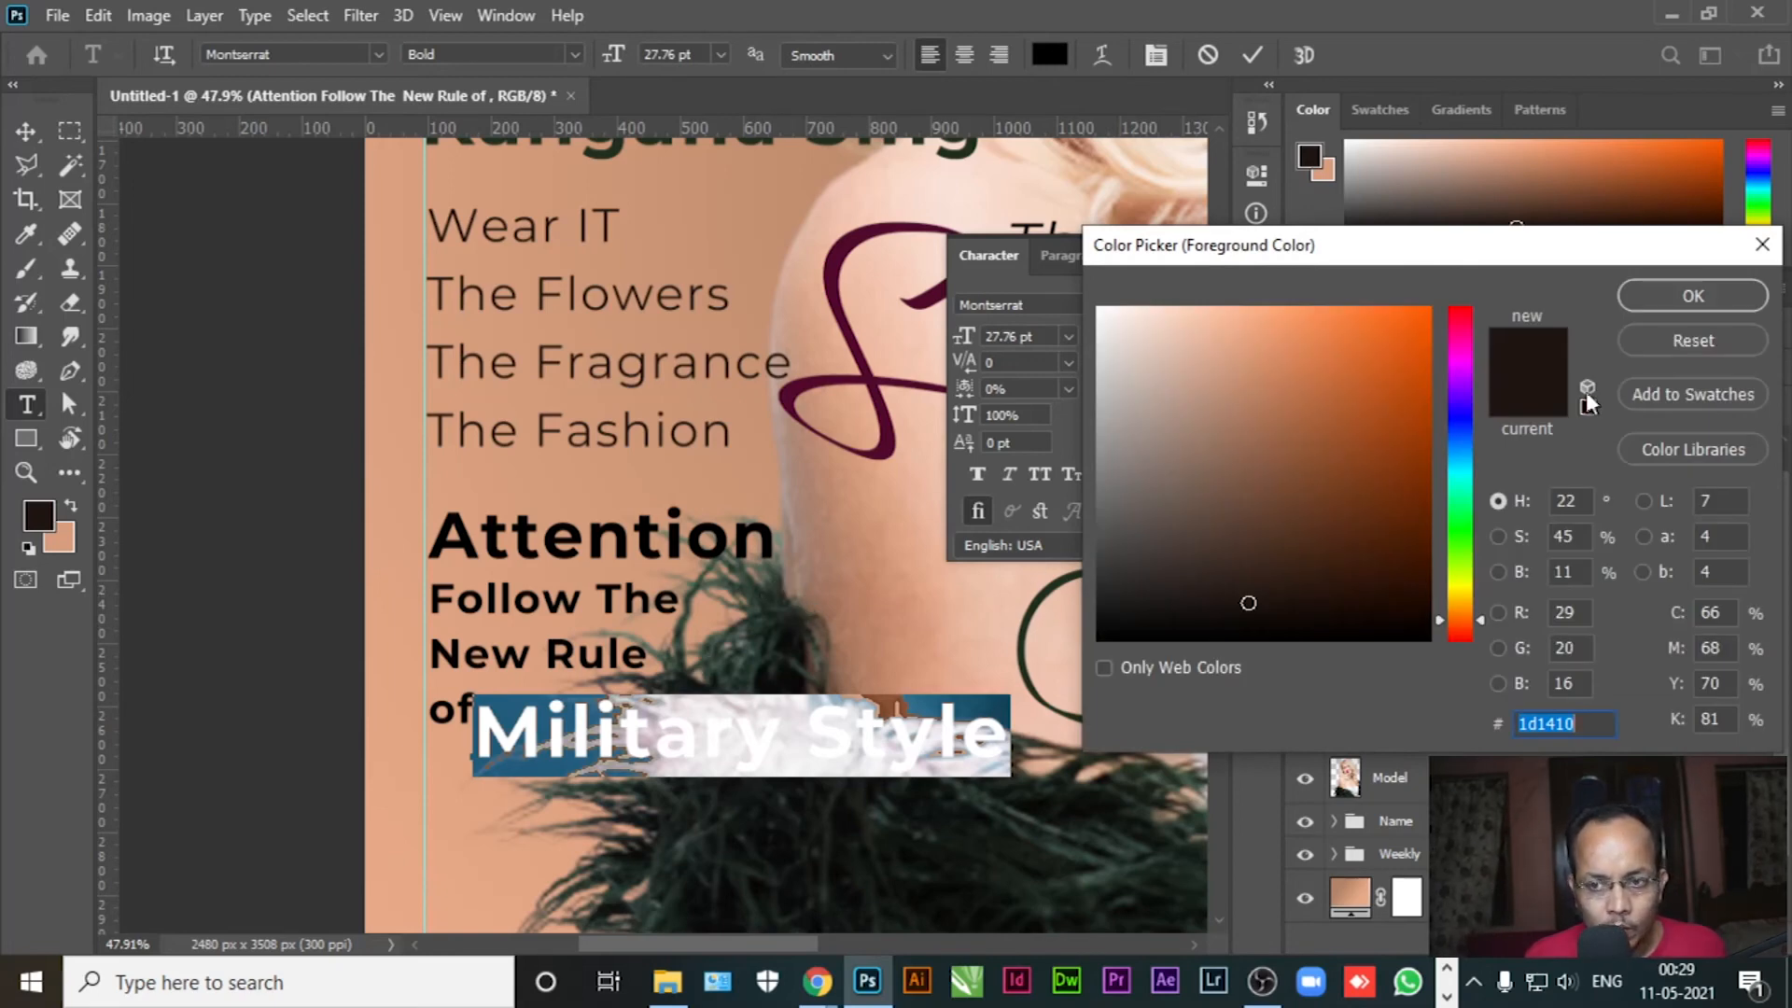
pyautogui.click(1685, 296)
pyautogui.scroll(-6, 922, 598)
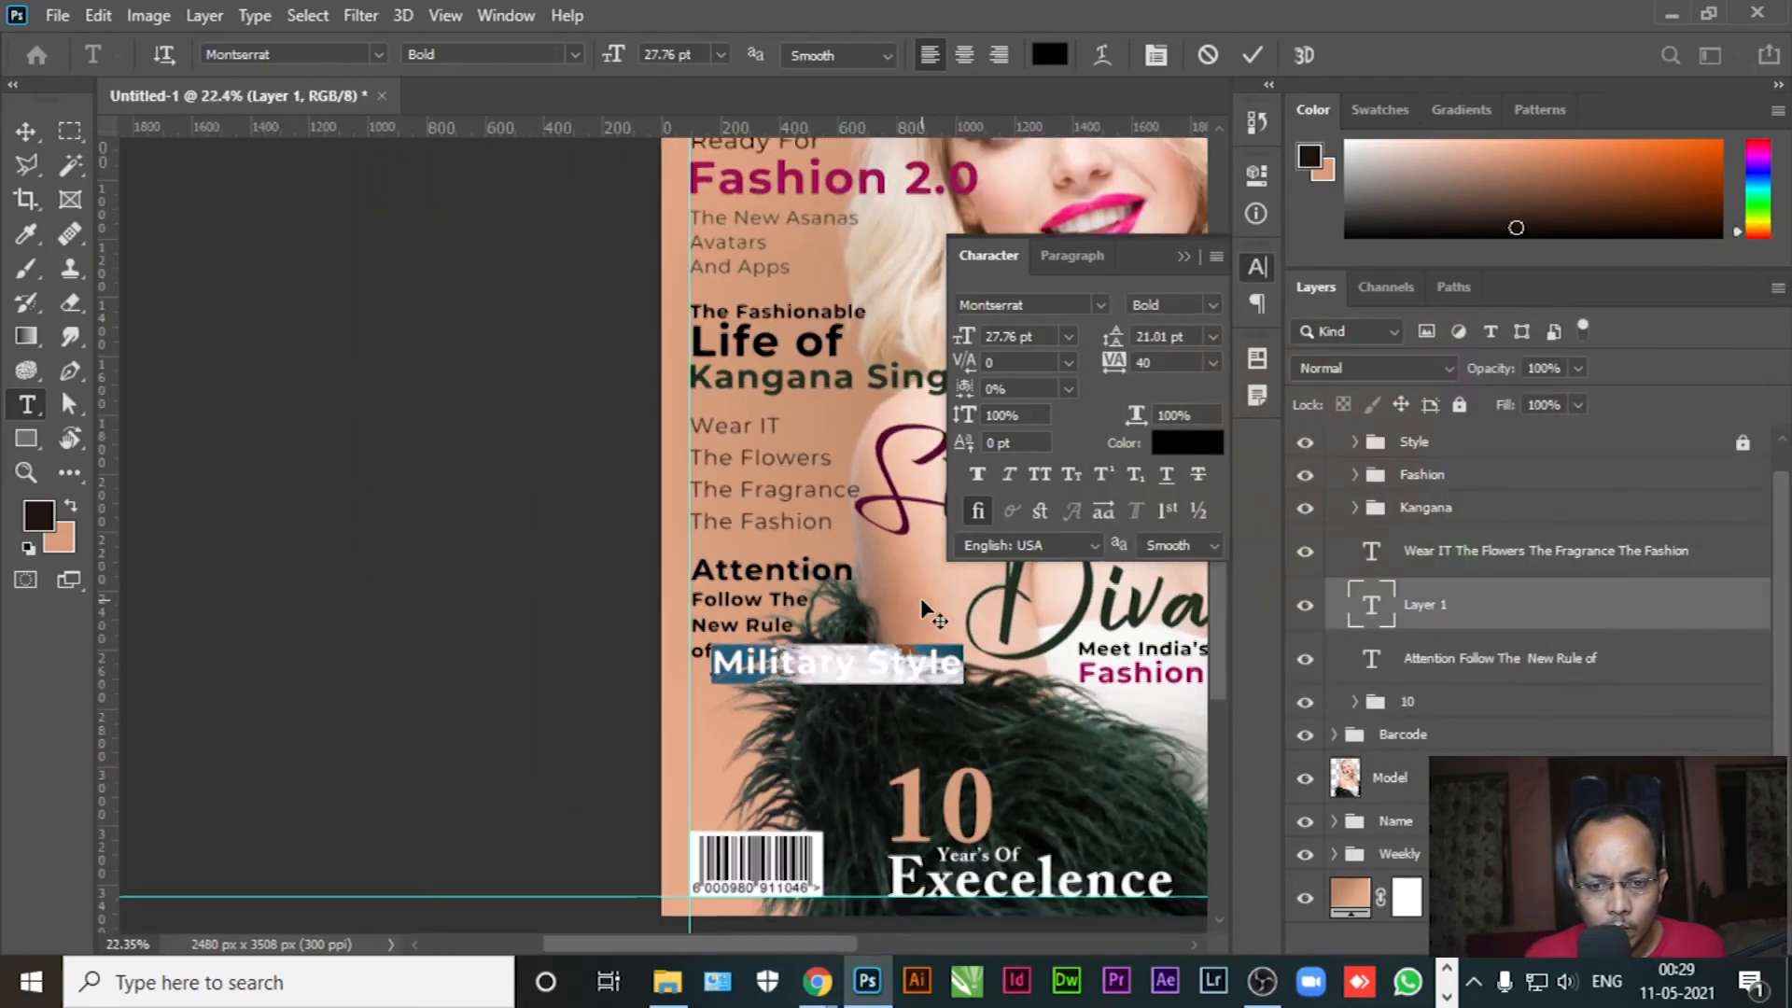
pyautogui.moveTo(1048, 707); pyautogui.dragTo(706, 571)
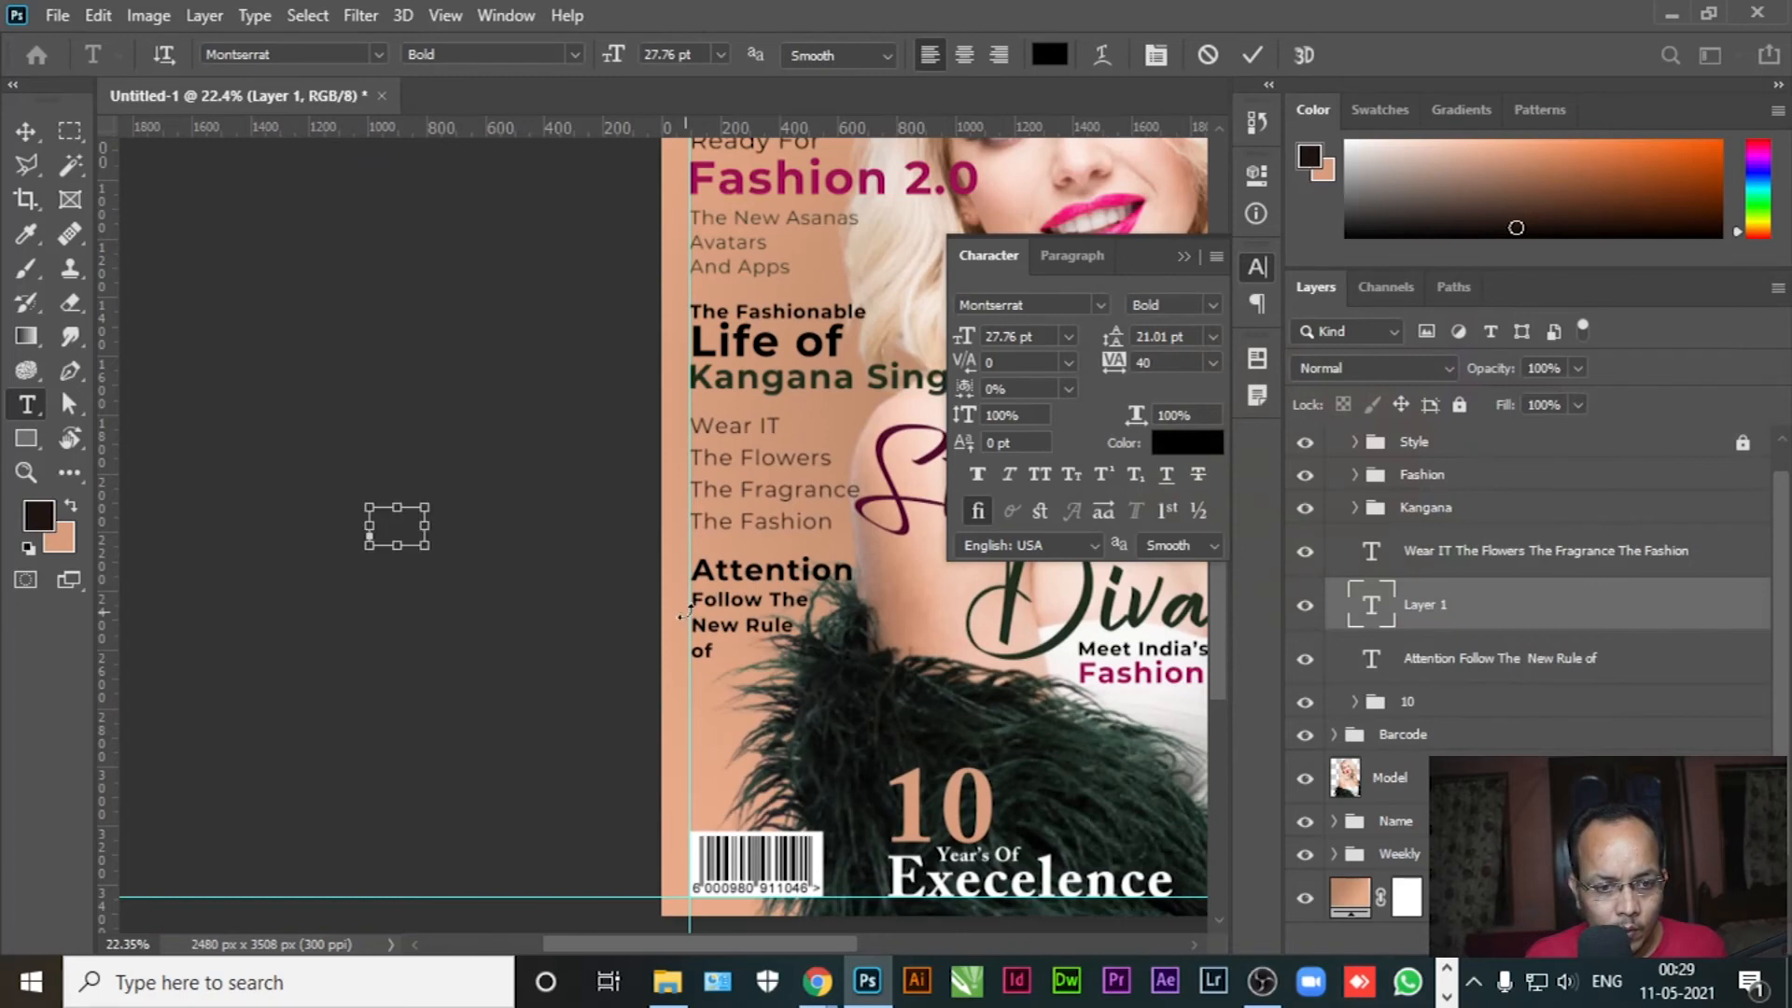
pyautogui.click(27, 139)
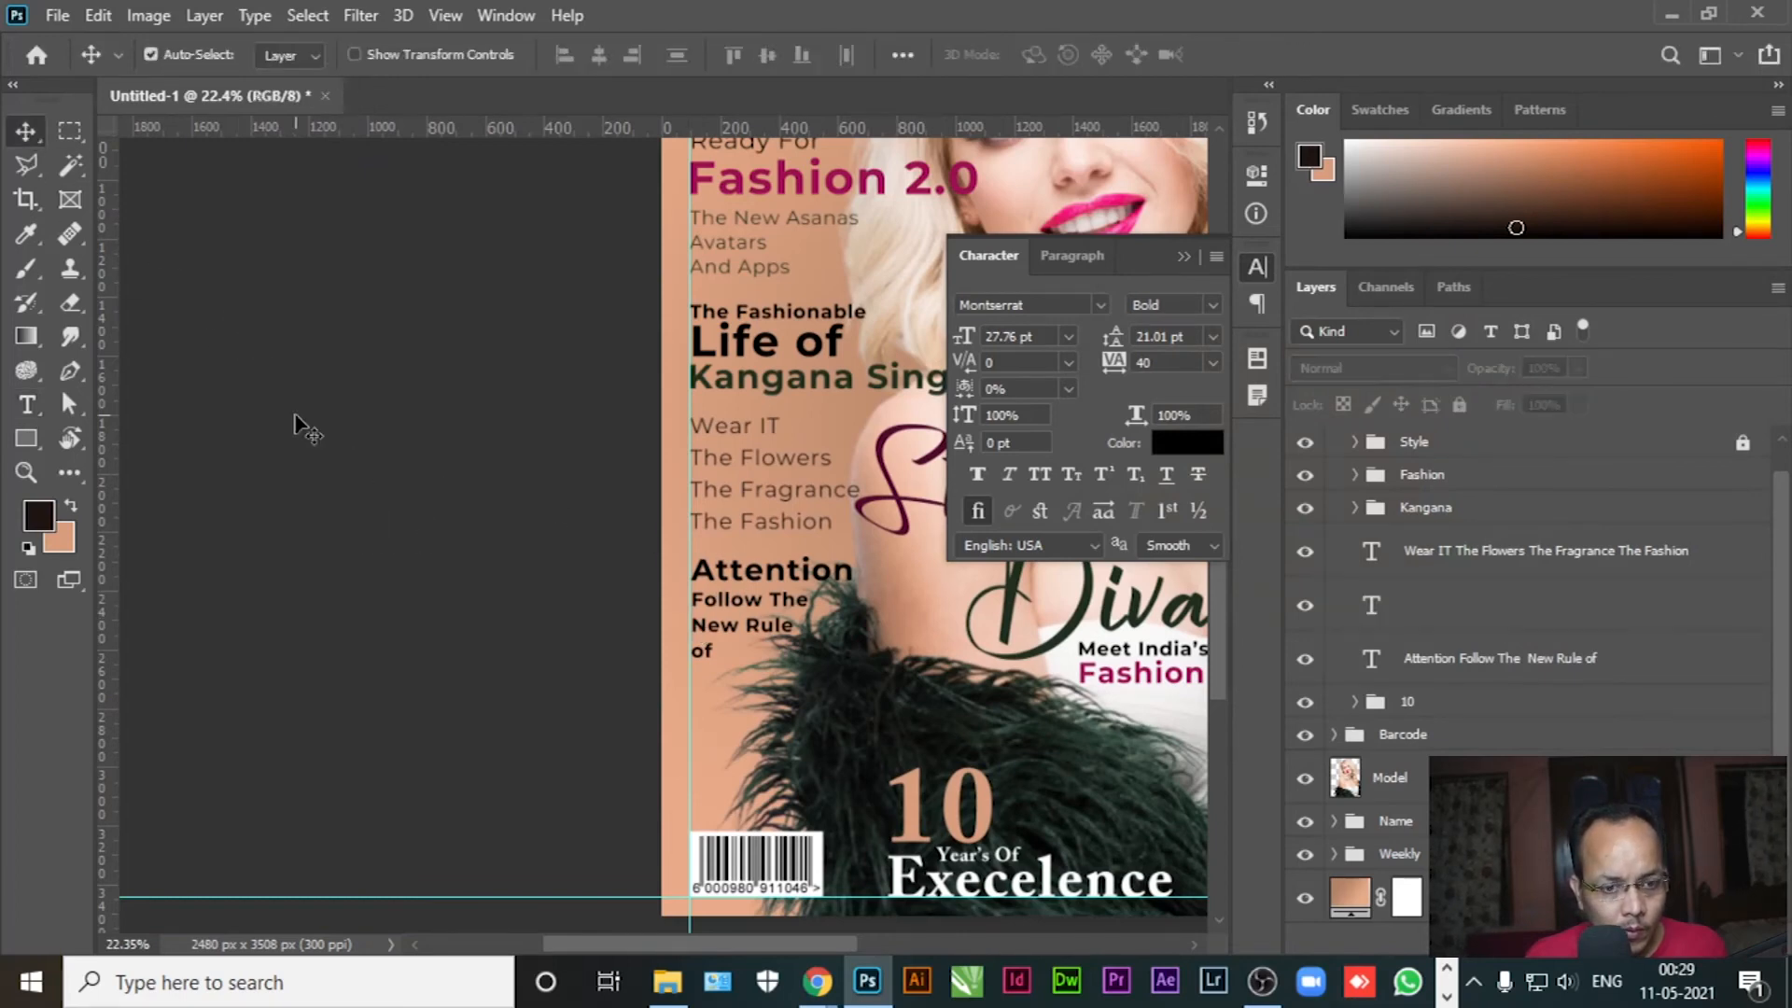
pyautogui.hotkey('ctrl', 'z')
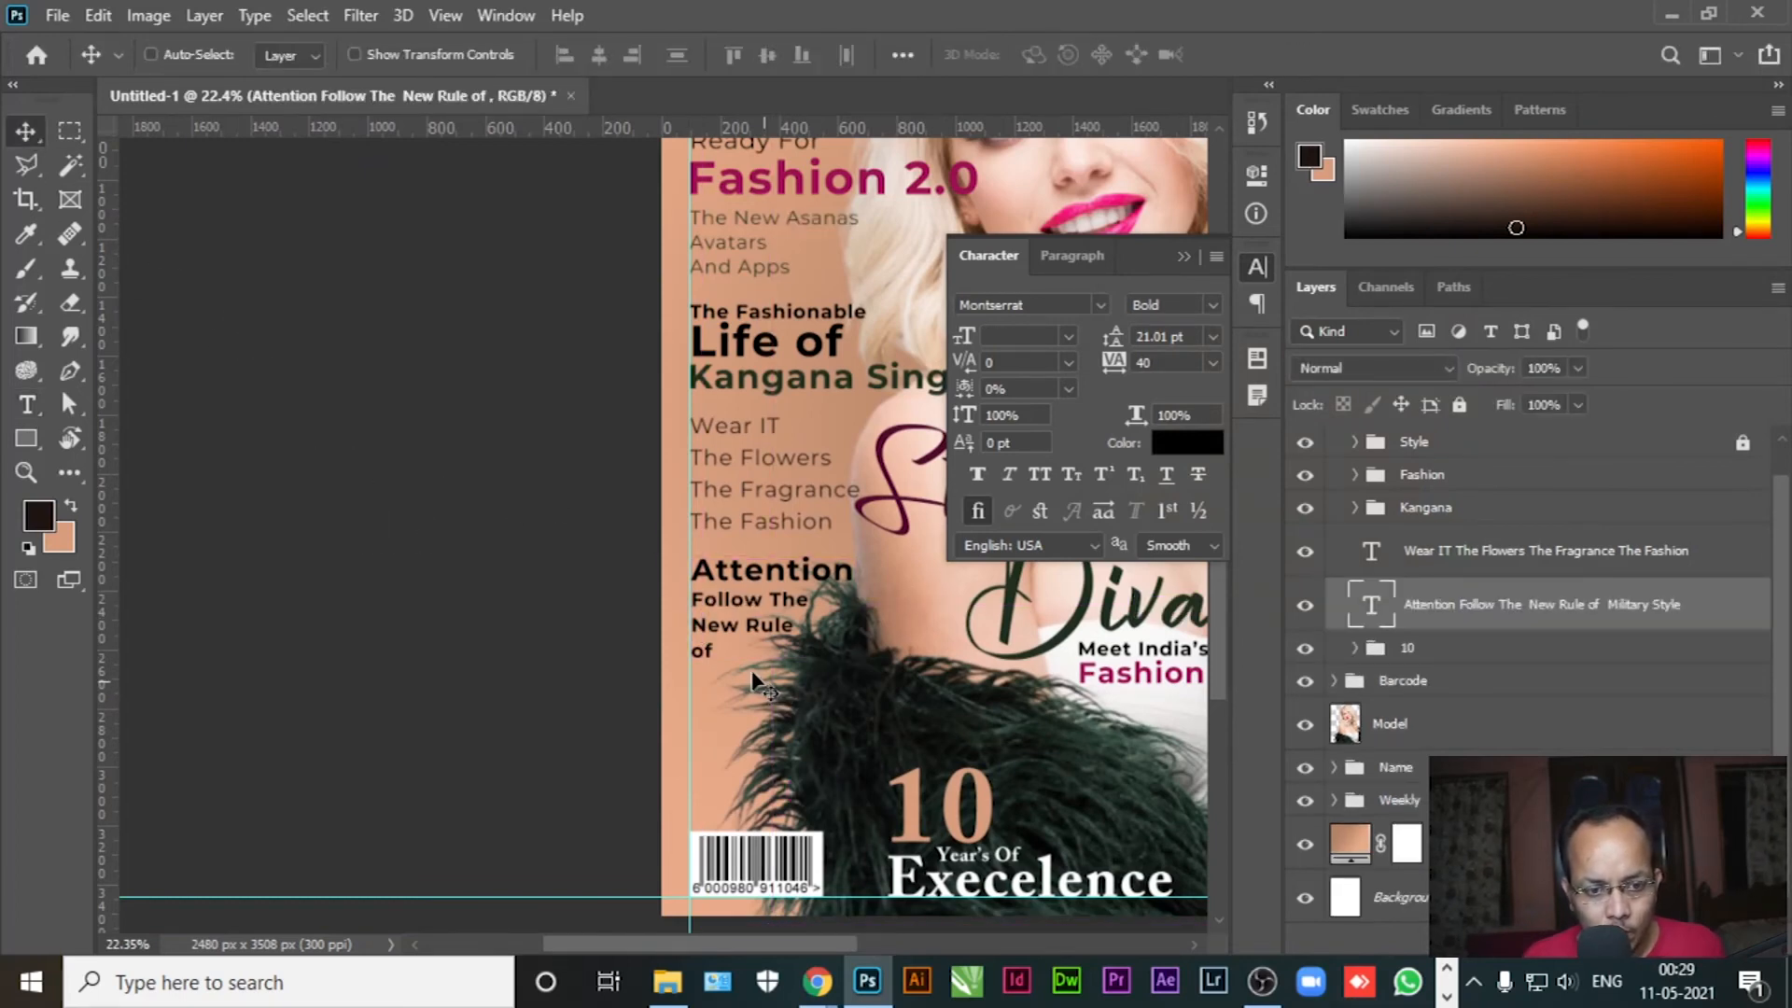
pyautogui.moveTo(624, 715); pyautogui.dragTo(308, 560)
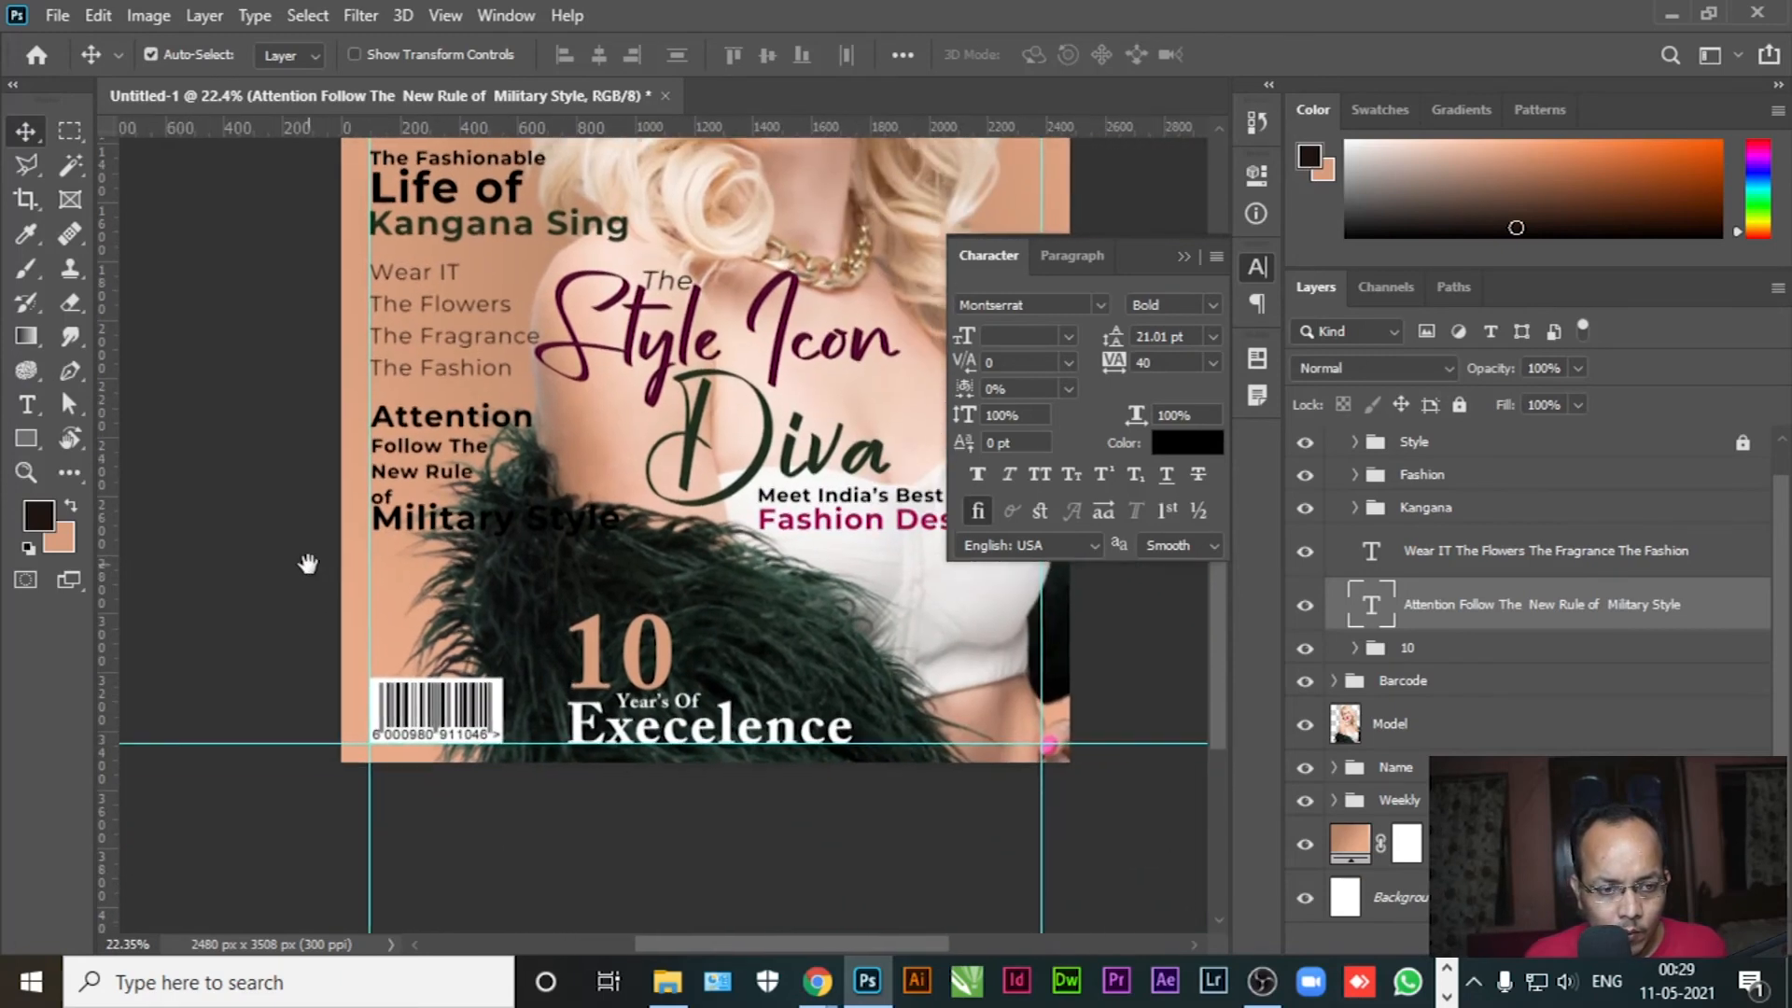
pyautogui.press('t')
pyautogui.click(477, 525)
pyautogui.hotkey('ctrl', 'a')
pyautogui.click(446, 519)
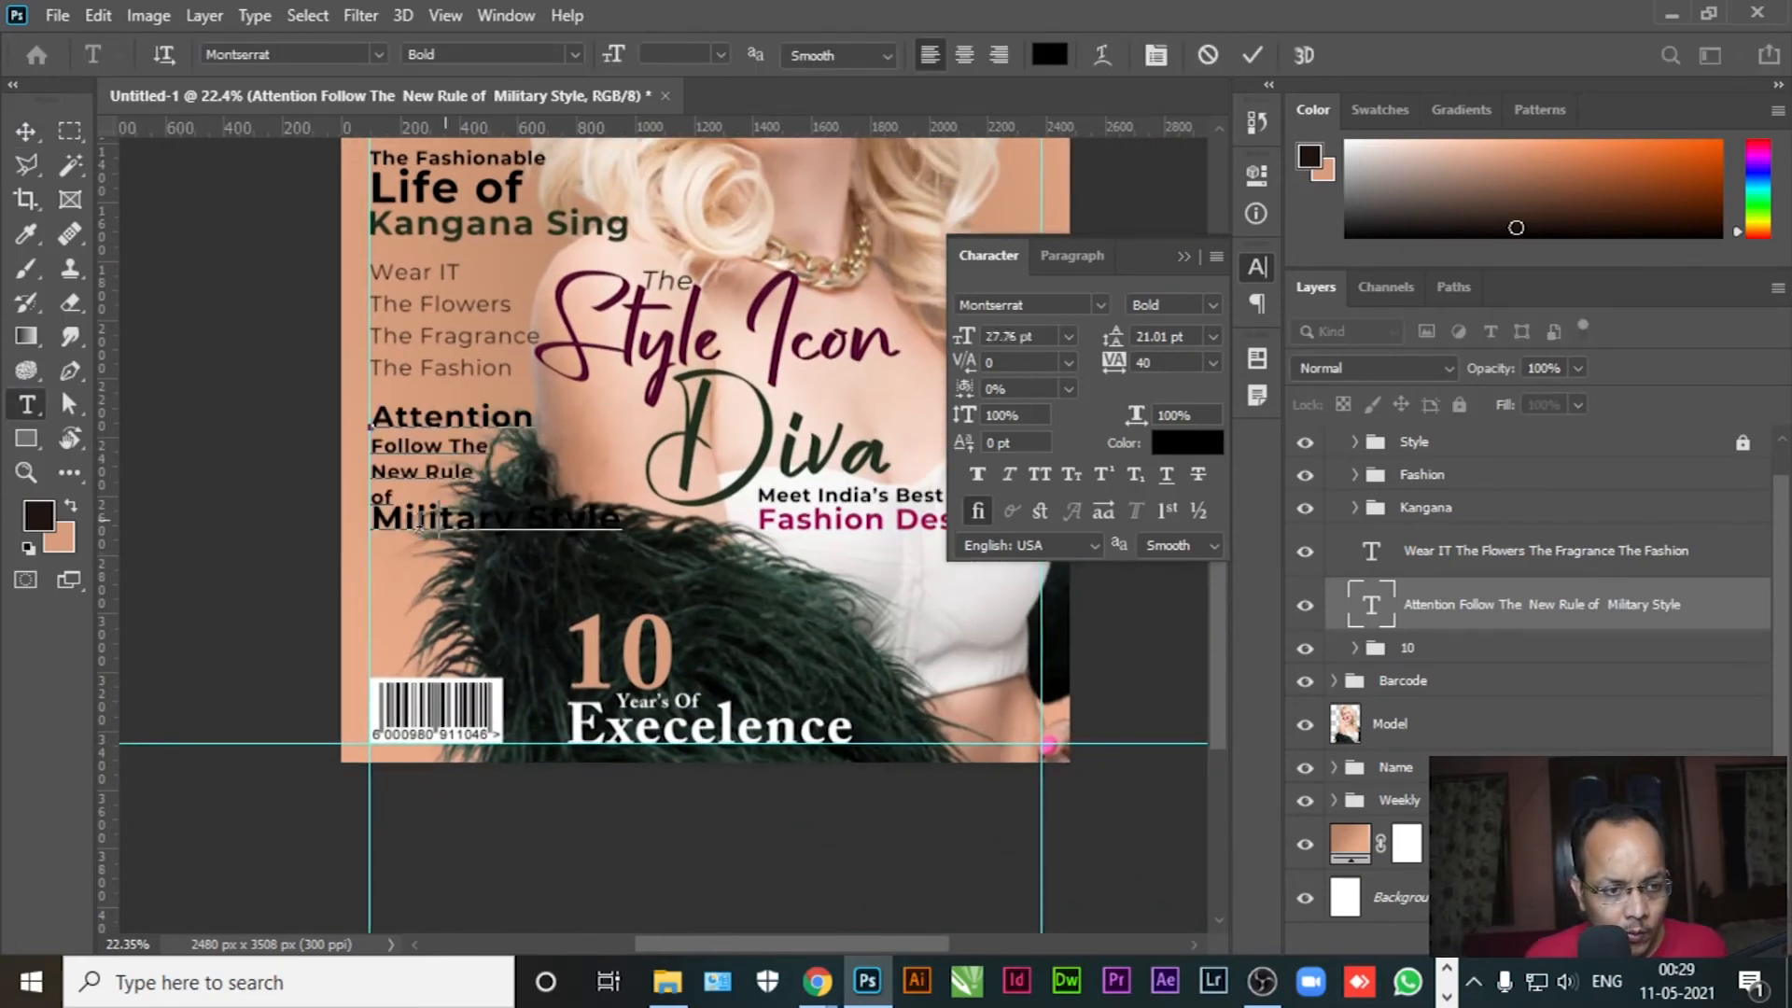
pyautogui.moveTo(404, 519); pyautogui.dragTo(745, 579)
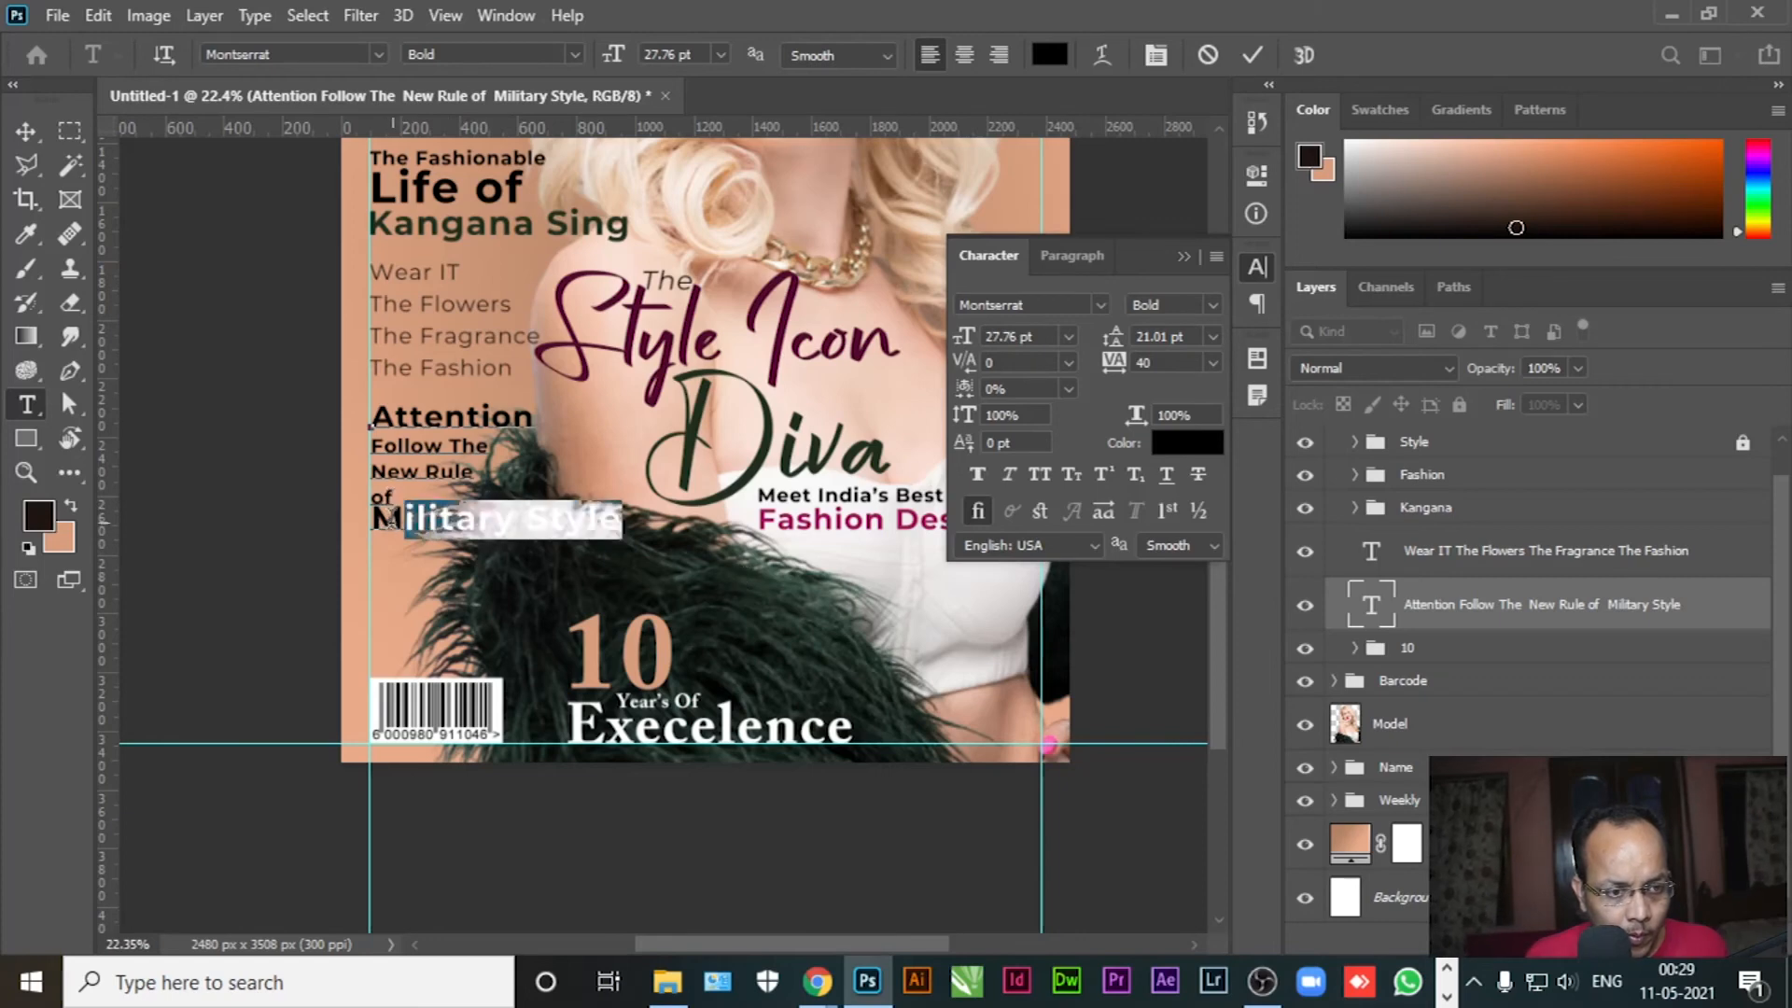
pyautogui.moveTo(377, 518); pyautogui.dragTo(717, 590)
pyautogui.hotkey('ctrl', 'x')
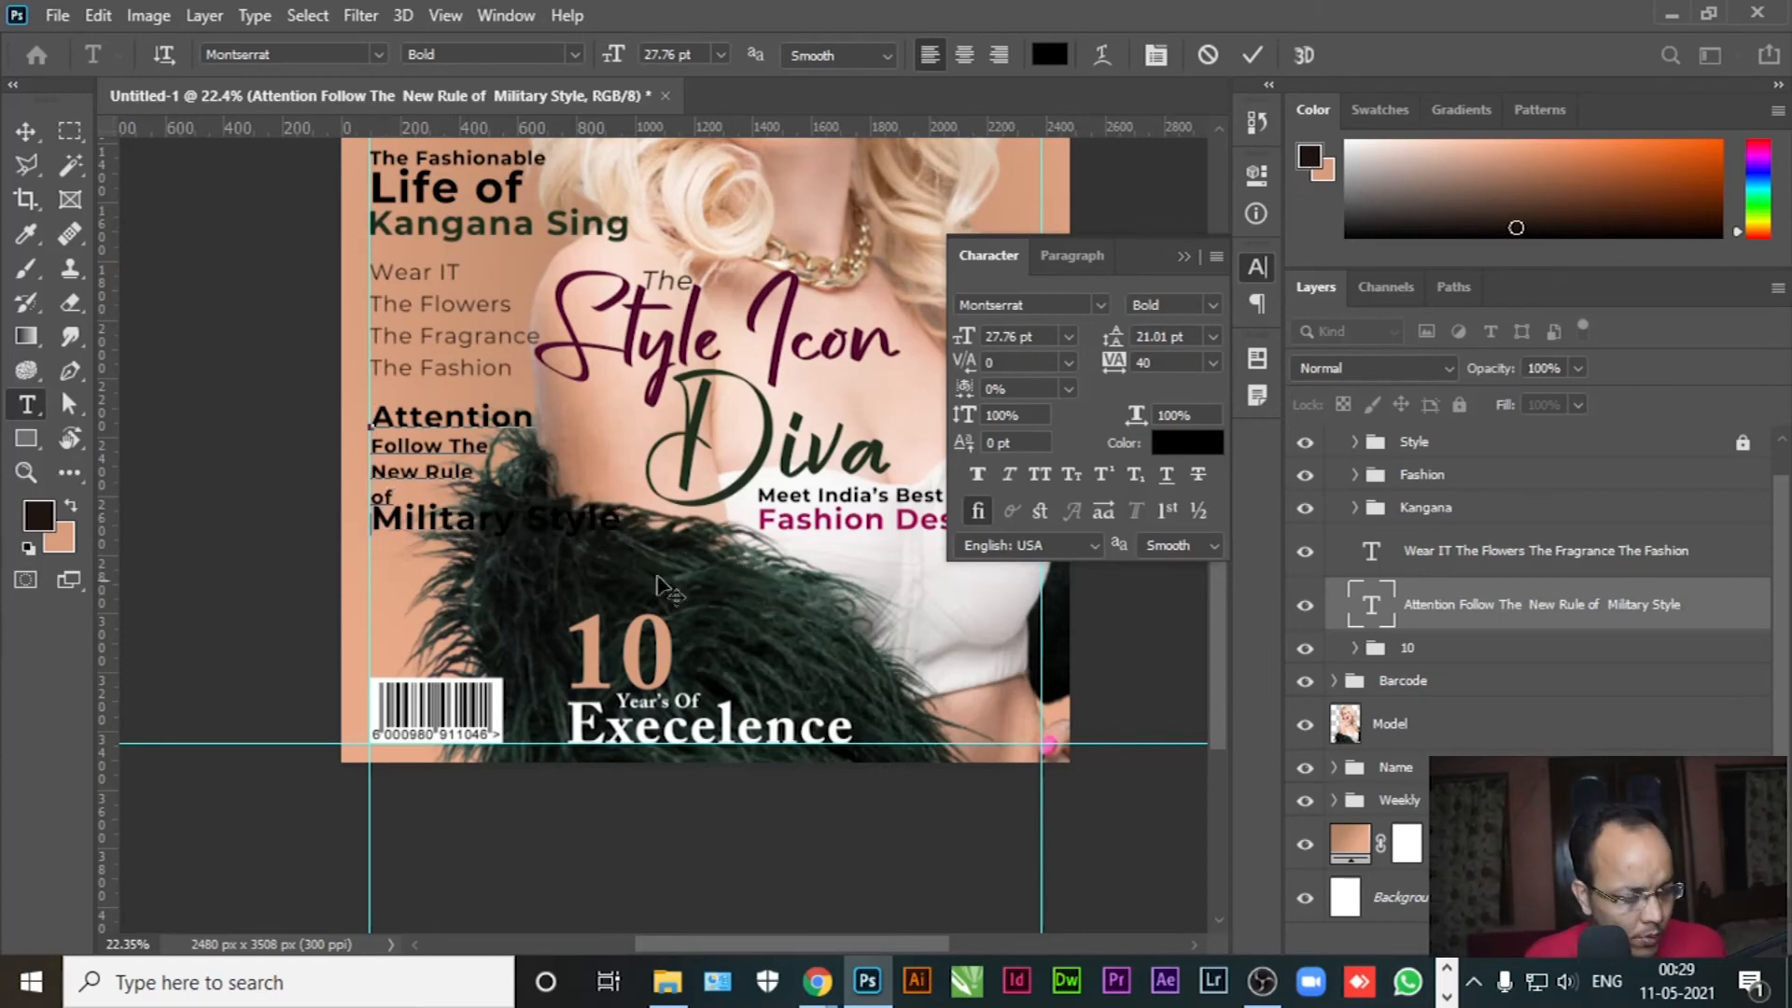
# Paste 'Military Style' as a new text layer and colour it white (ffffff)
pyautogui.click(26, 132)
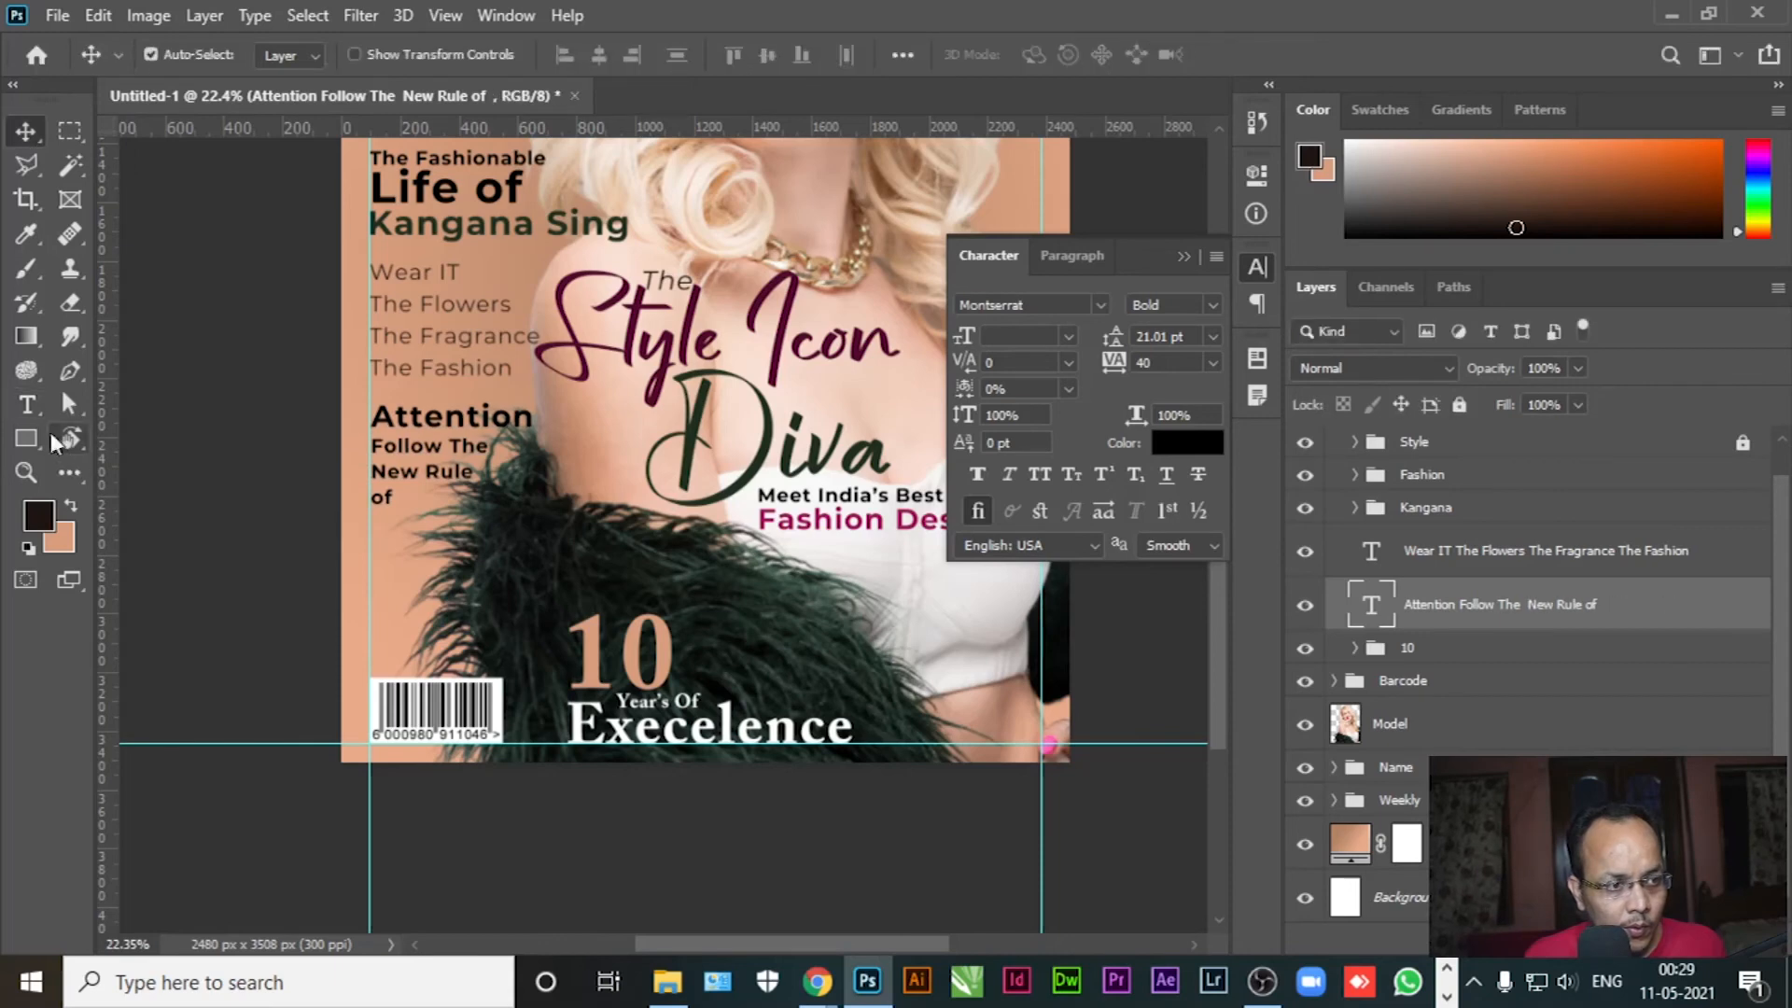
pyautogui.click(26, 404)
pyautogui.click(426, 603)
pyautogui.hotkey('ctrl', 'v')
pyautogui.hotkey('ctrl', 'a')
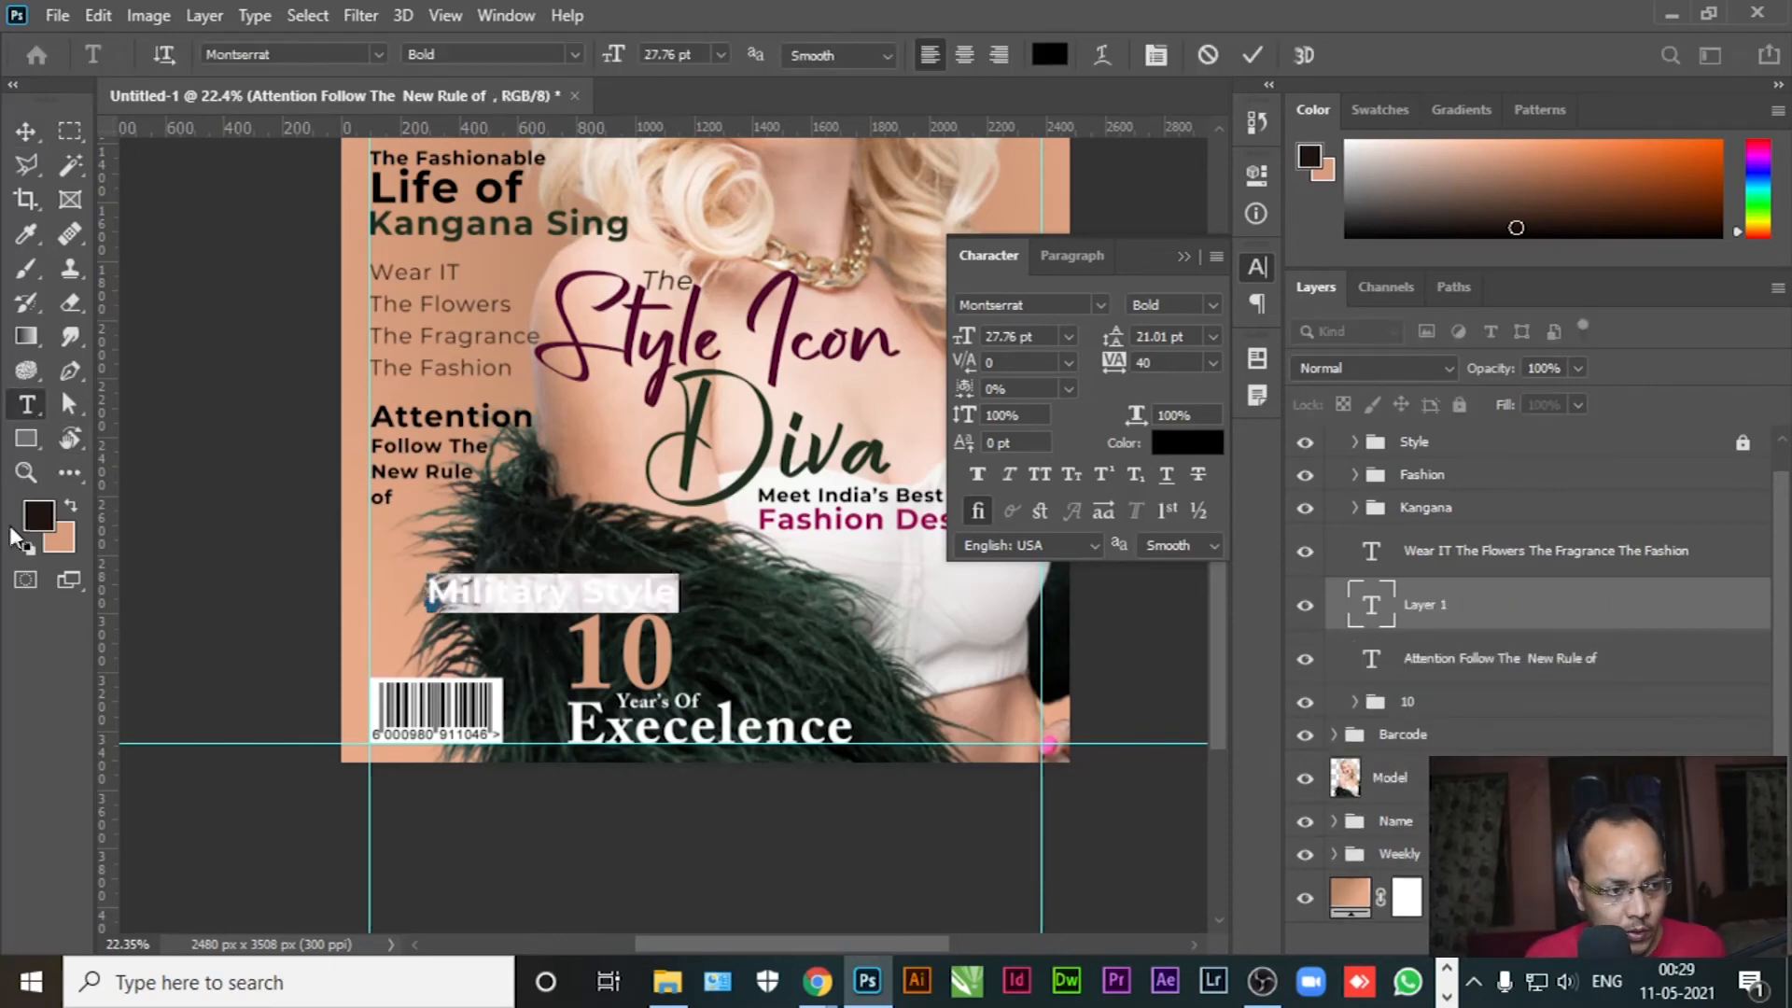
pyautogui.click(39, 514)
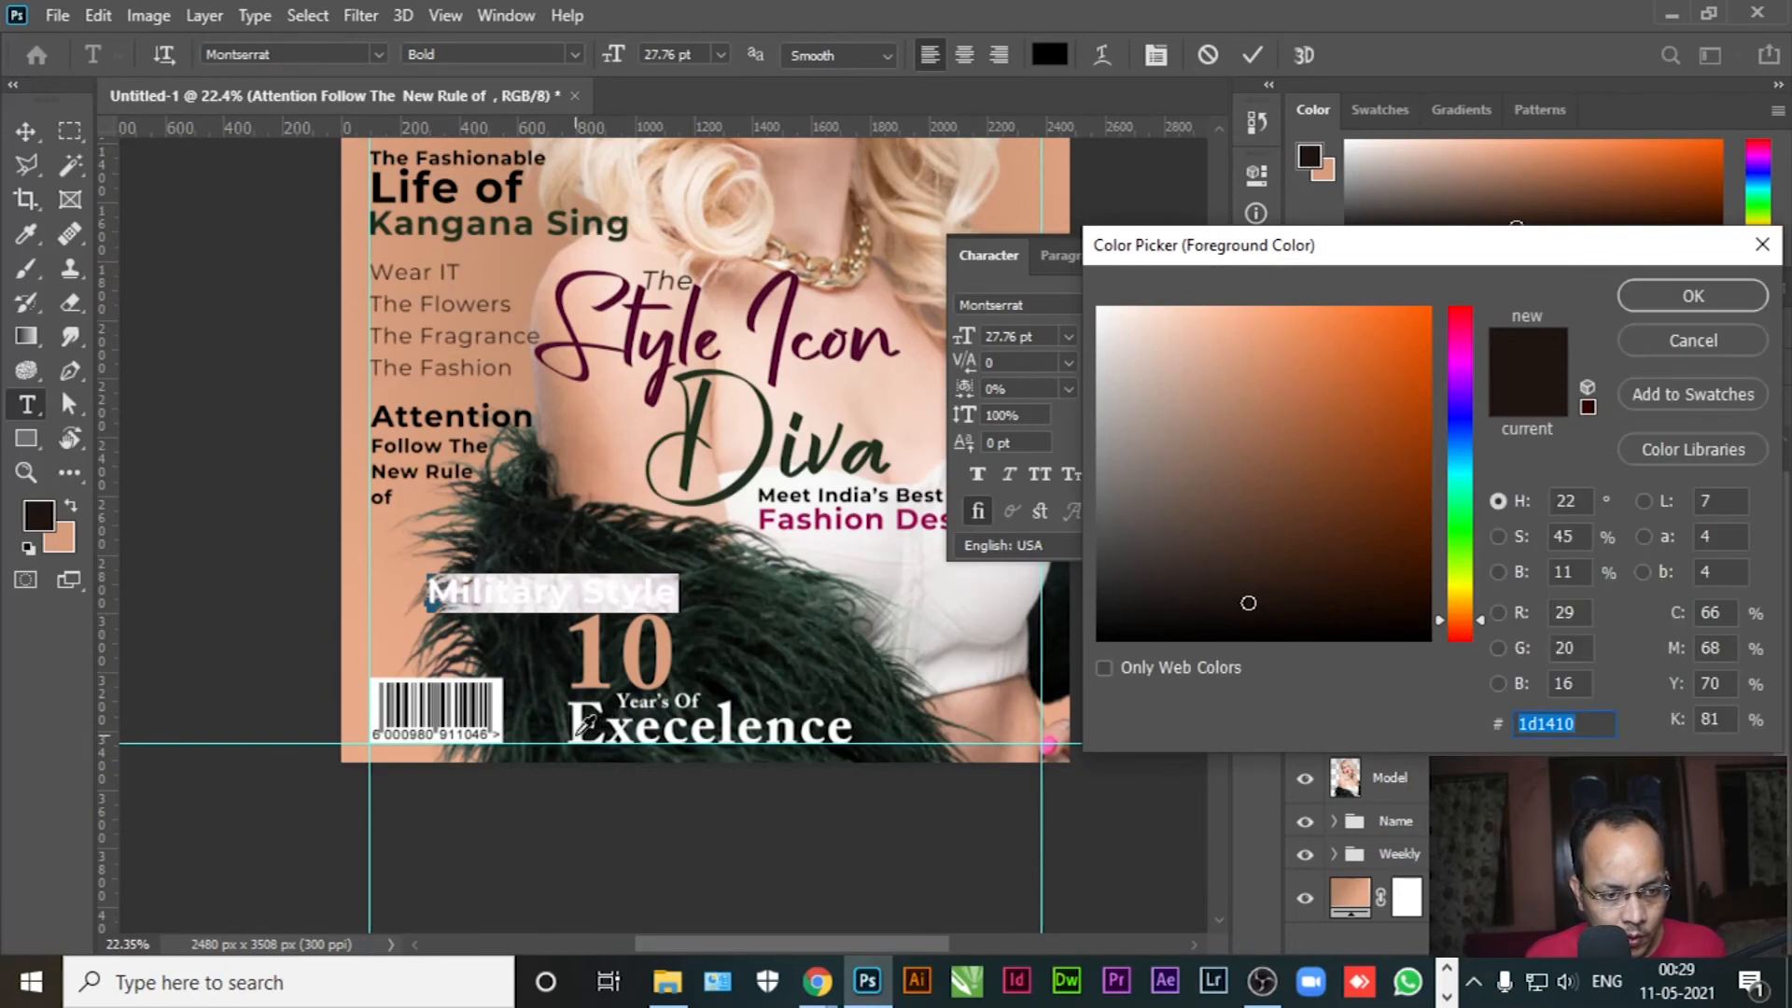
pyautogui.write('ffffff')
pyautogui.click(1635, 298)
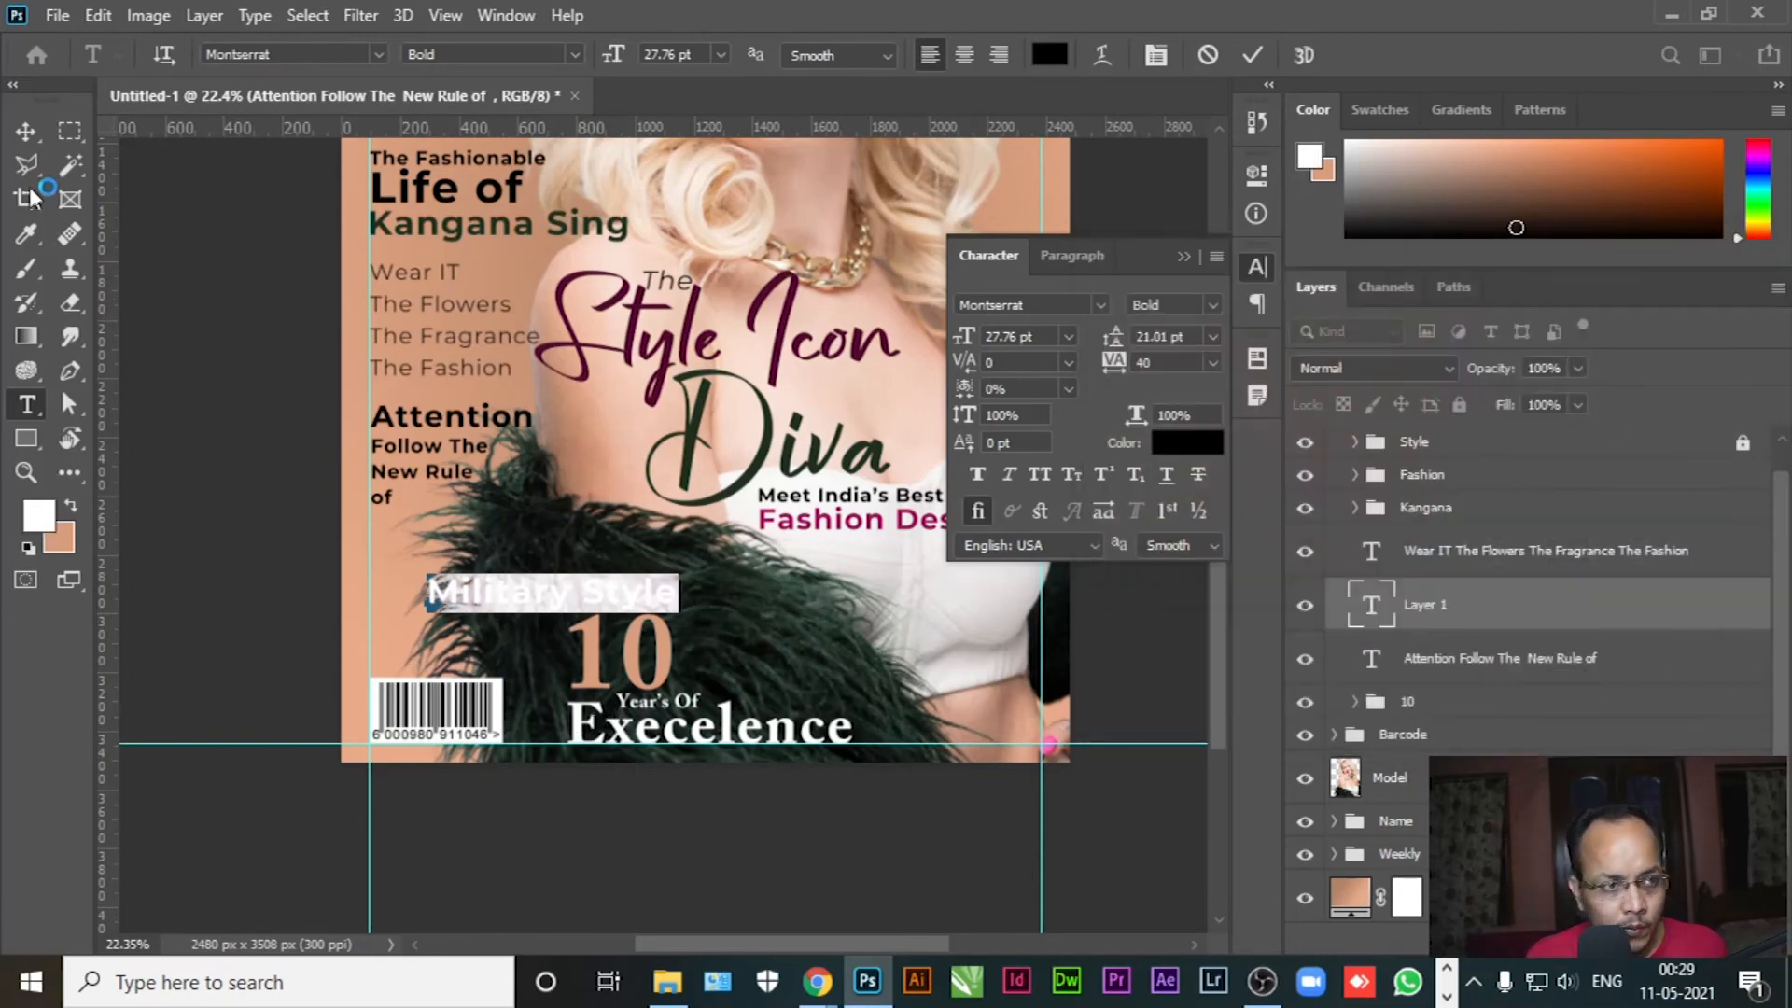
pyautogui.hotkey('ctrl', 'Return')
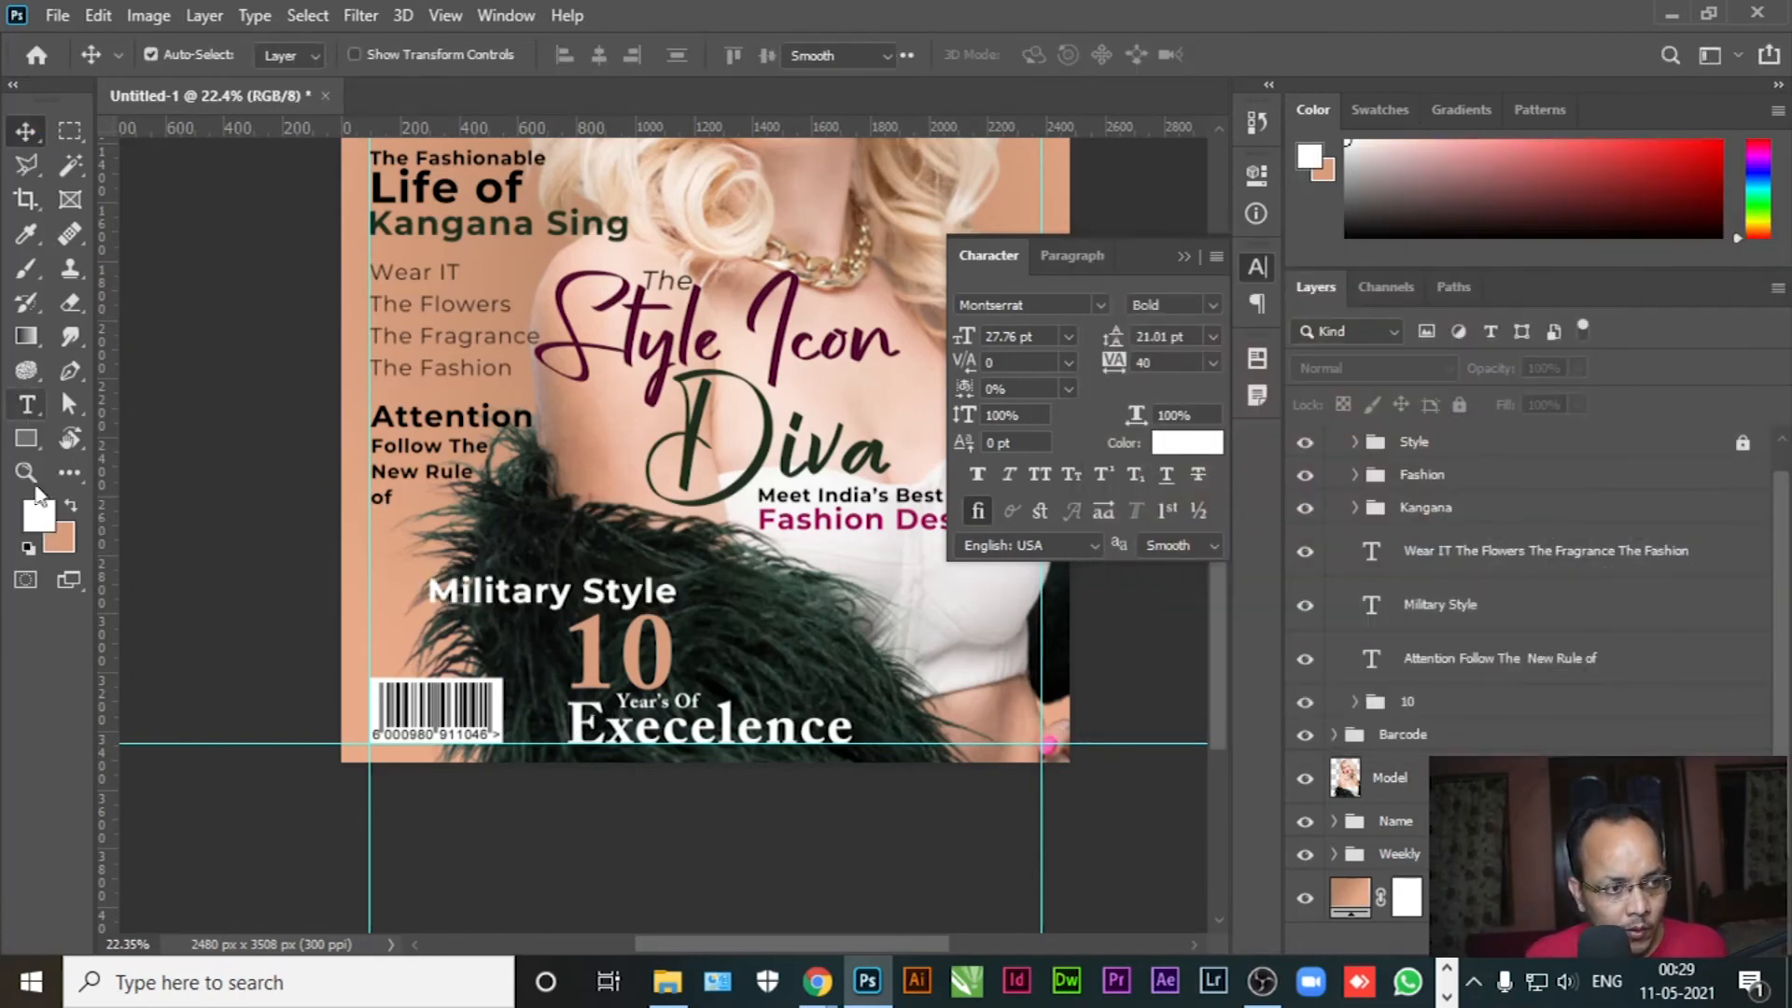
# Try Adobe Caslon Pro with an ornamental M, then undo back to Montserrat Bold
pyautogui.click(537, 583)
pyautogui.hotkey('ctrl', 'a')
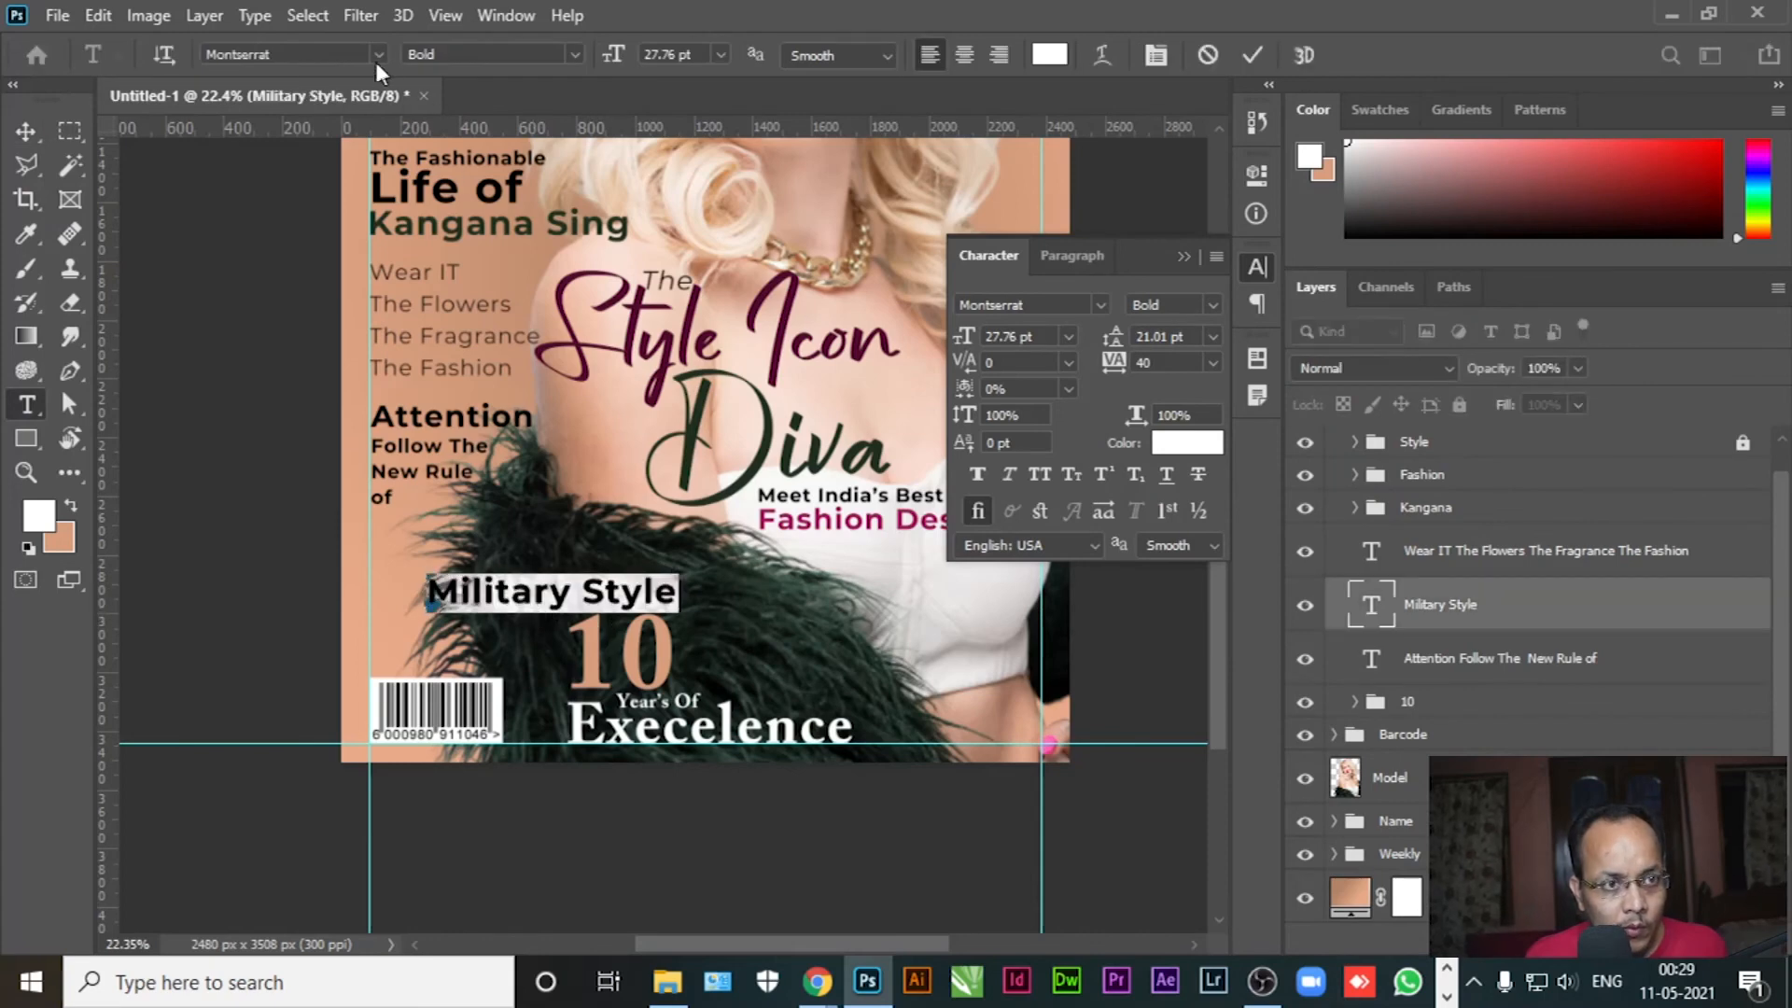
pyautogui.click(387, 54)
pyautogui.click(308, 164)
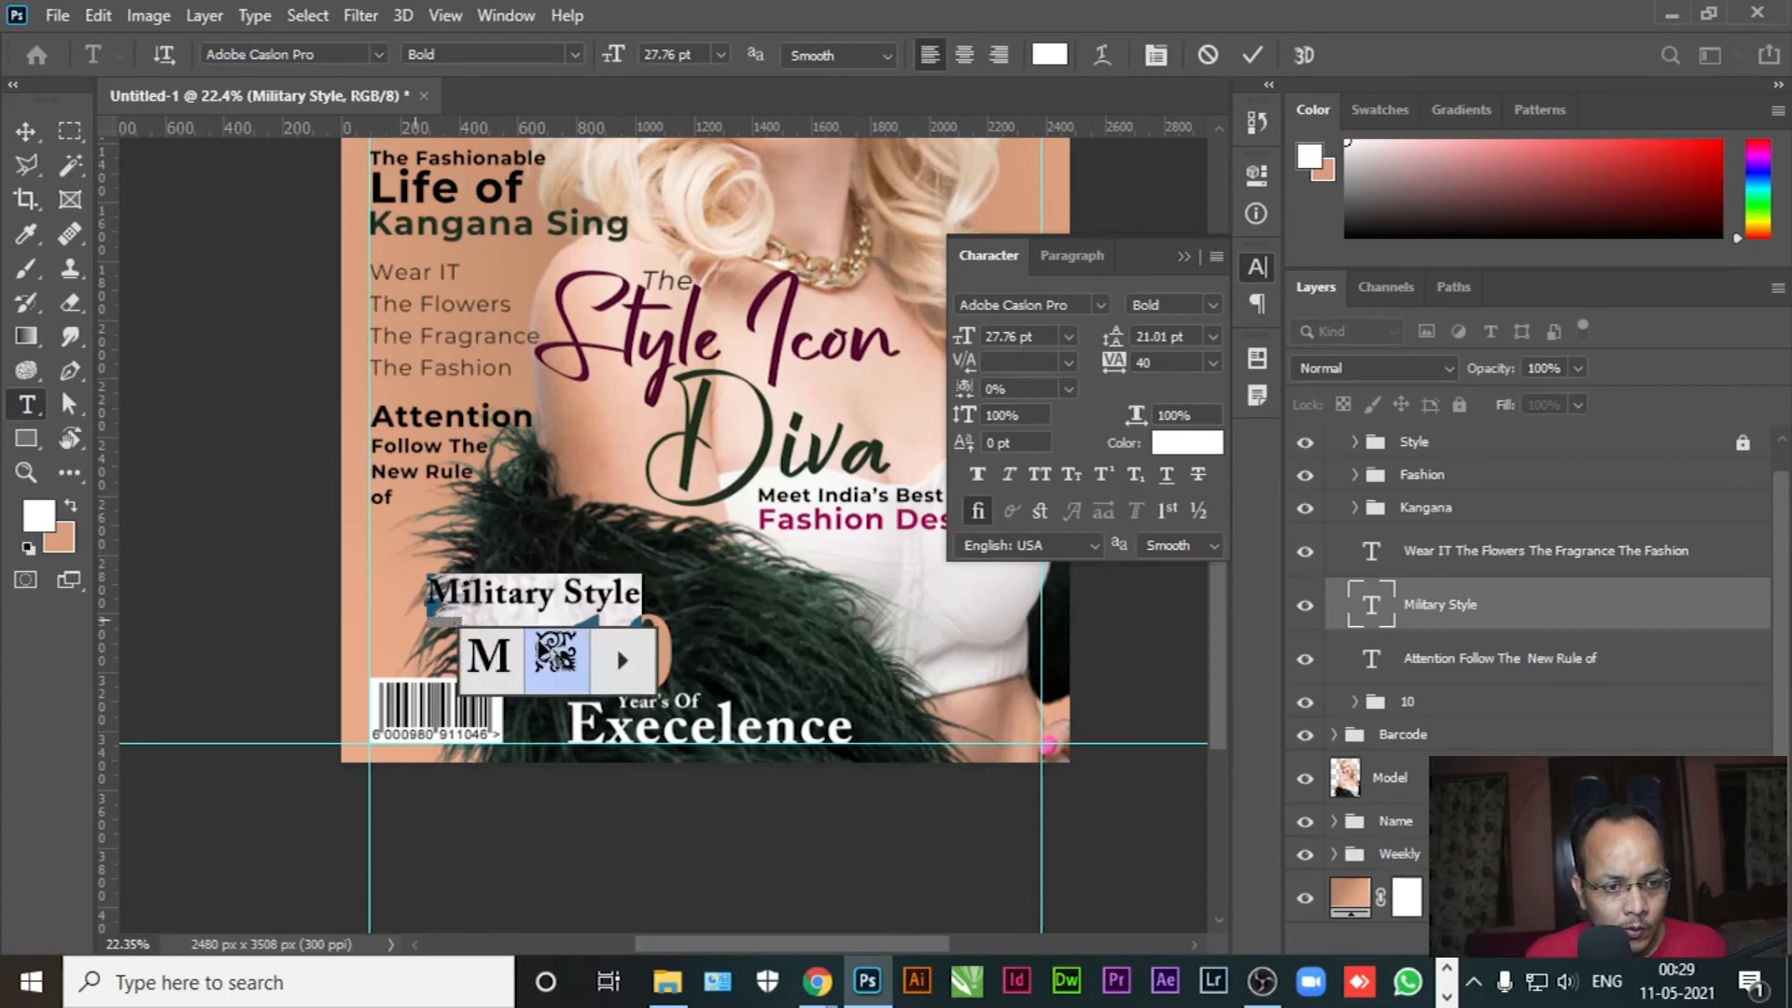
pyautogui.click(555, 653)
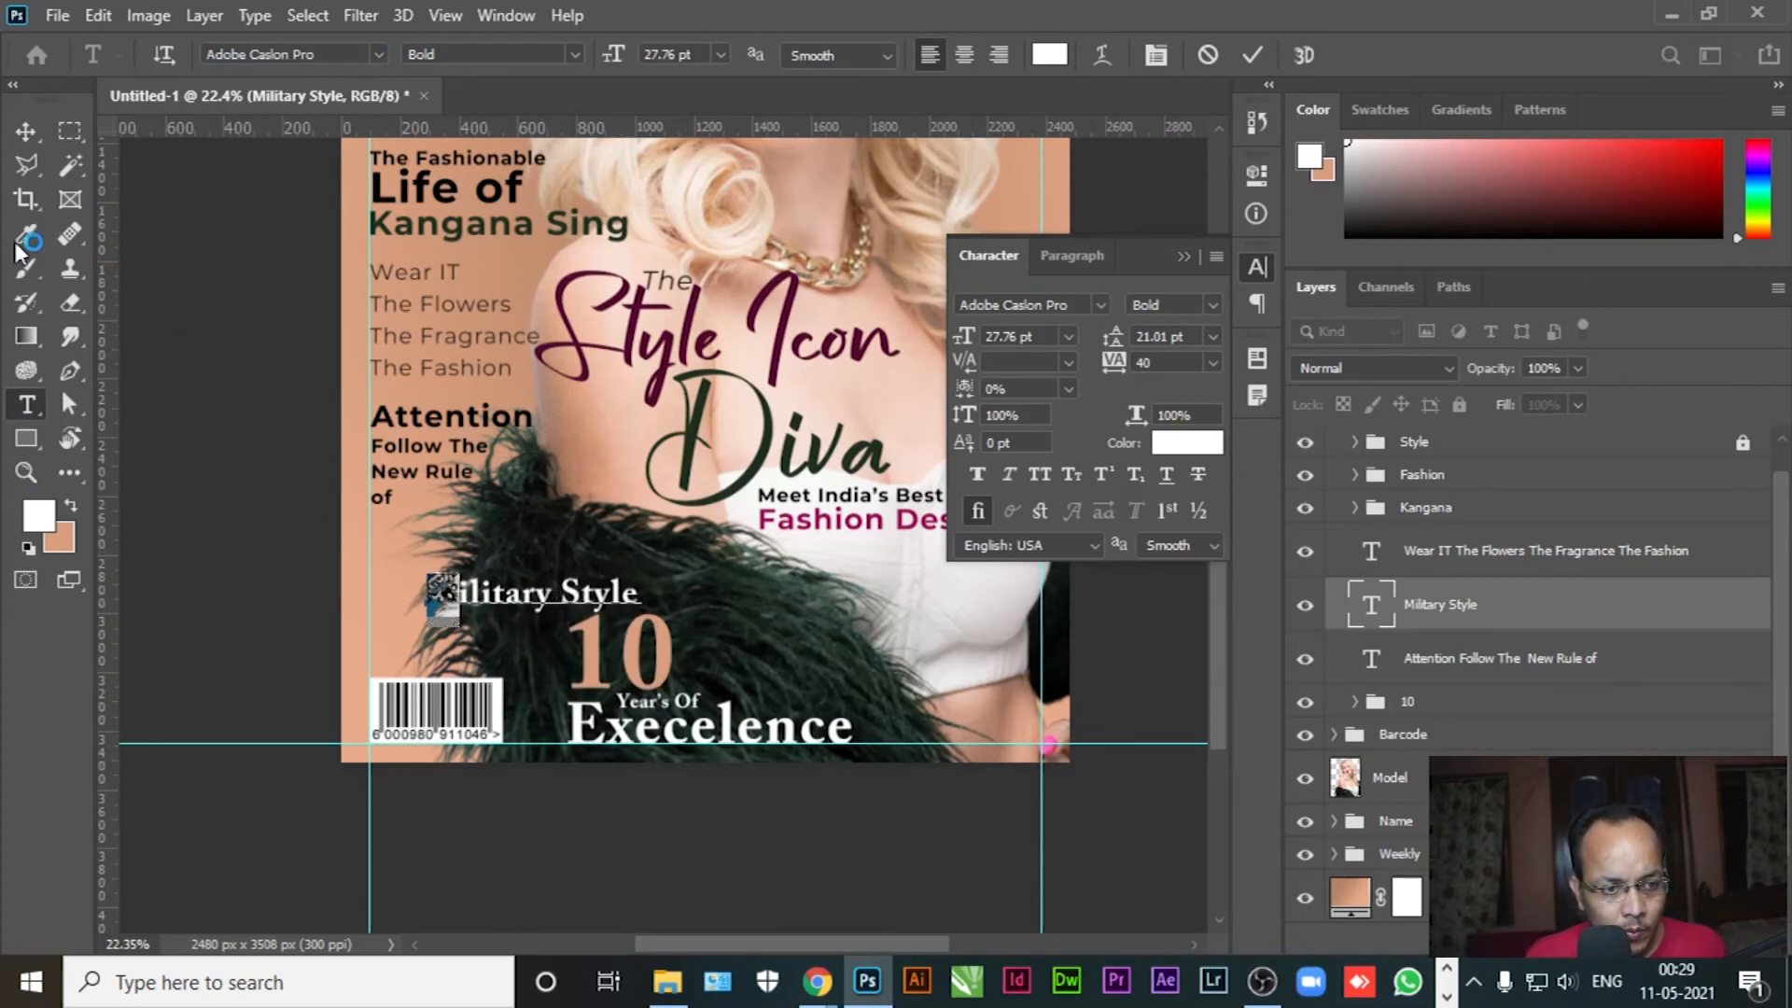
pyautogui.click(28, 134)
pyautogui.hotkey('ctrl', 'z')
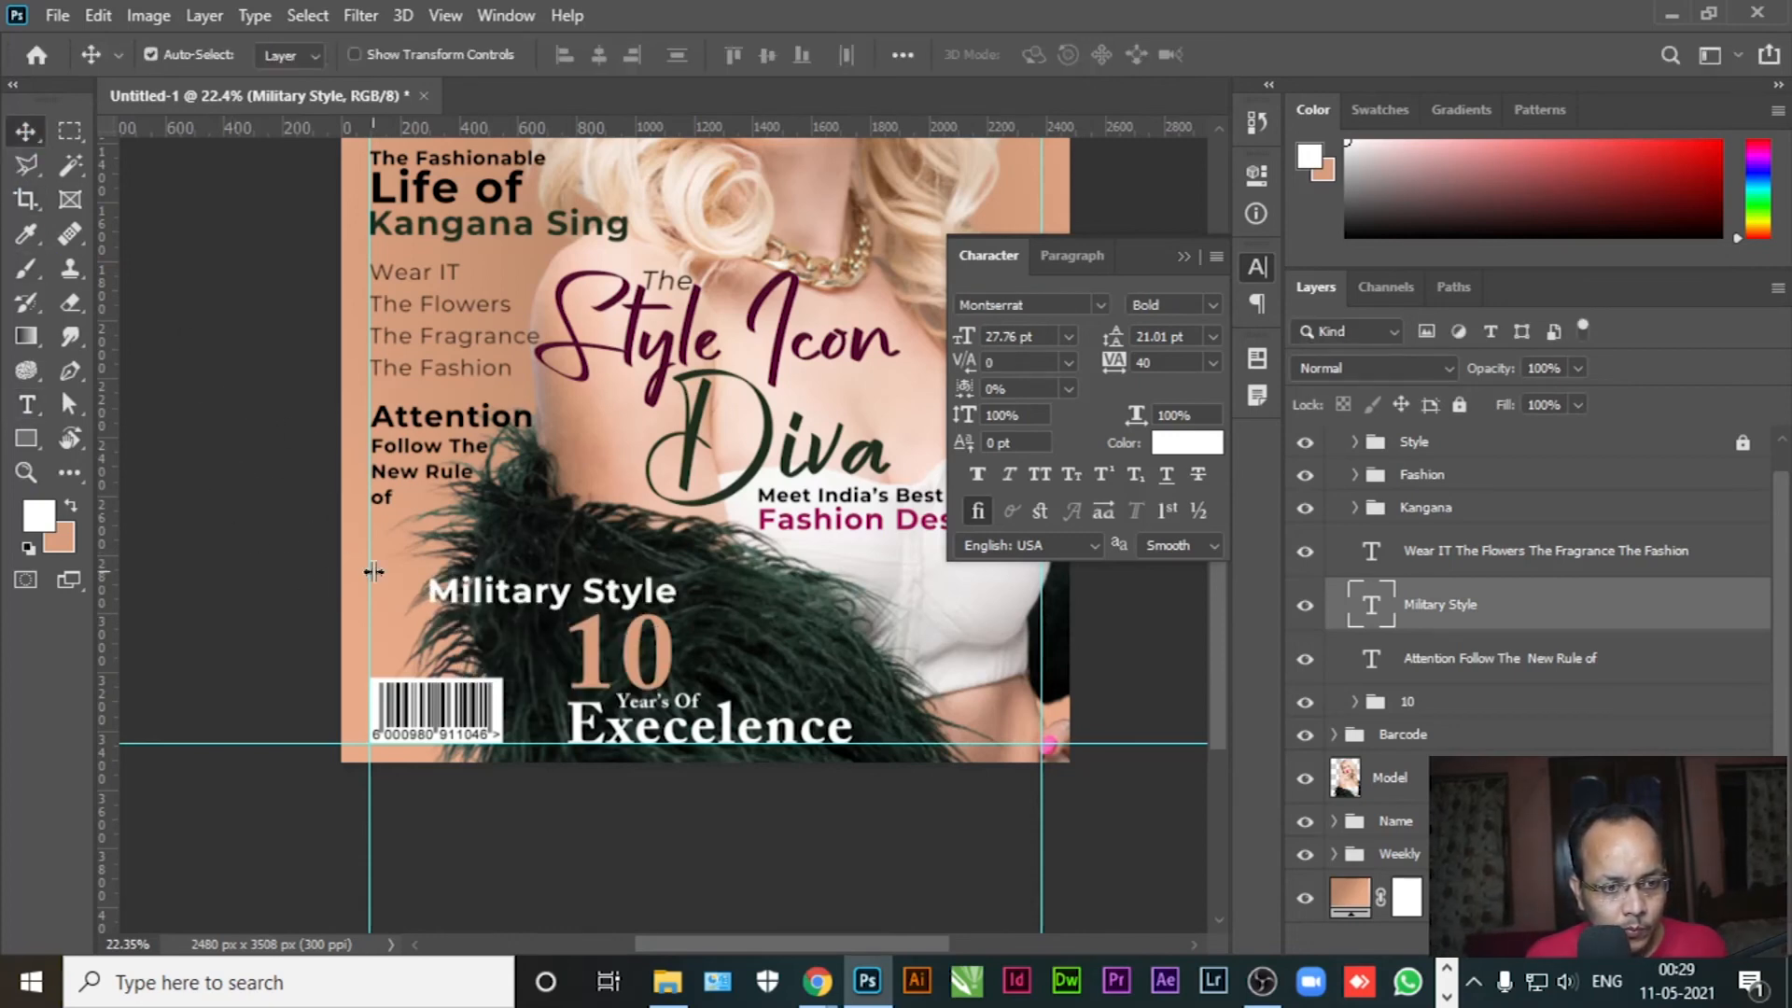
# Apply Adobe Caslon Pro to the whole line and move it up under the Attention lines
pyautogui.click(26, 405)
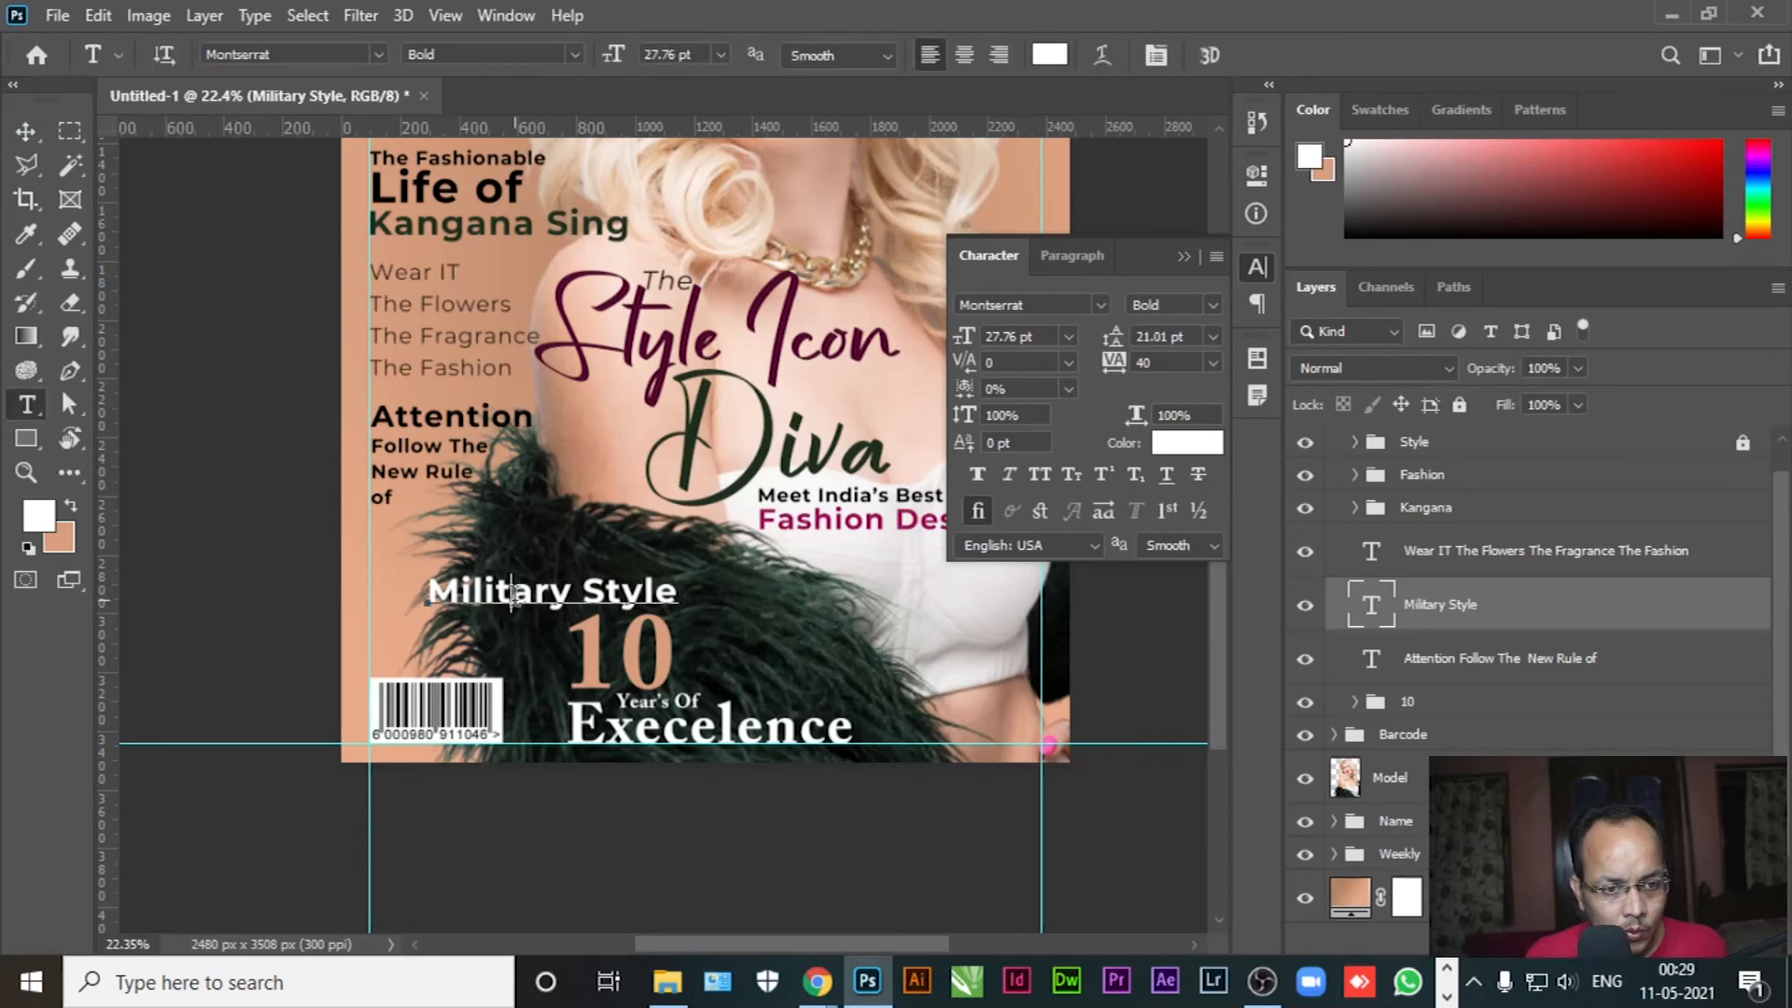
pyautogui.tripleClick(515, 600)
pyautogui.click(377, 55)
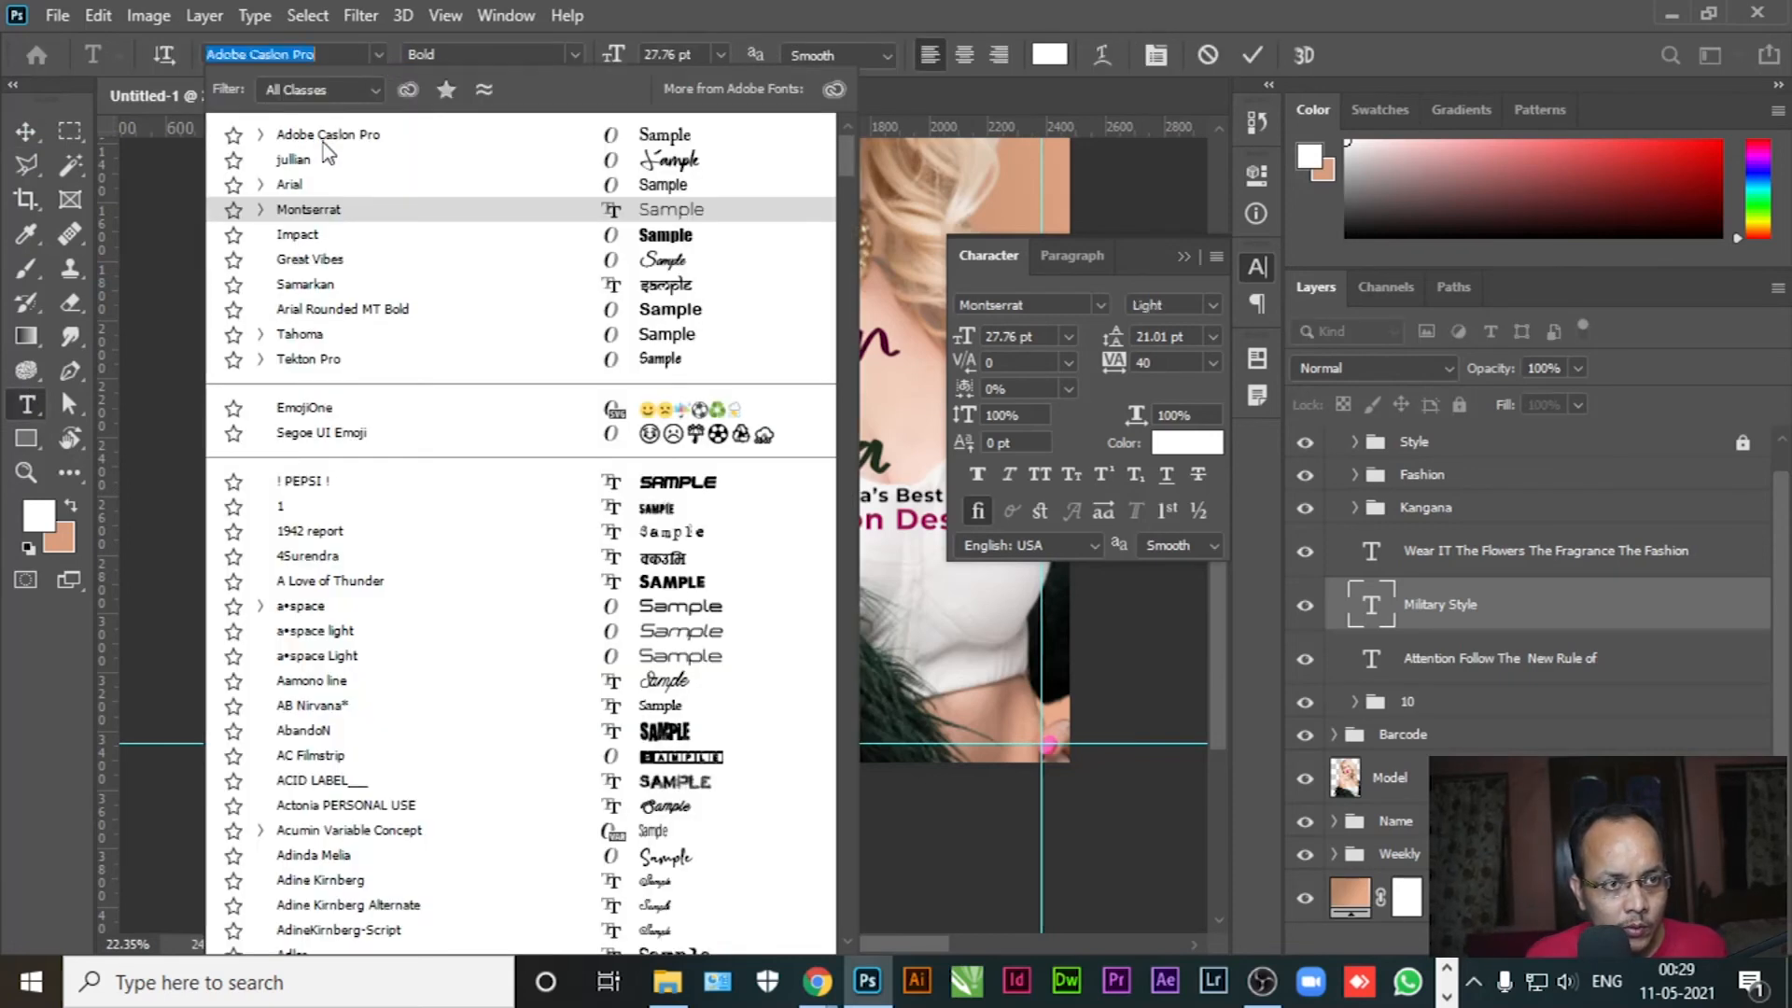
pyautogui.click(324, 138)
pyautogui.click(26, 131)
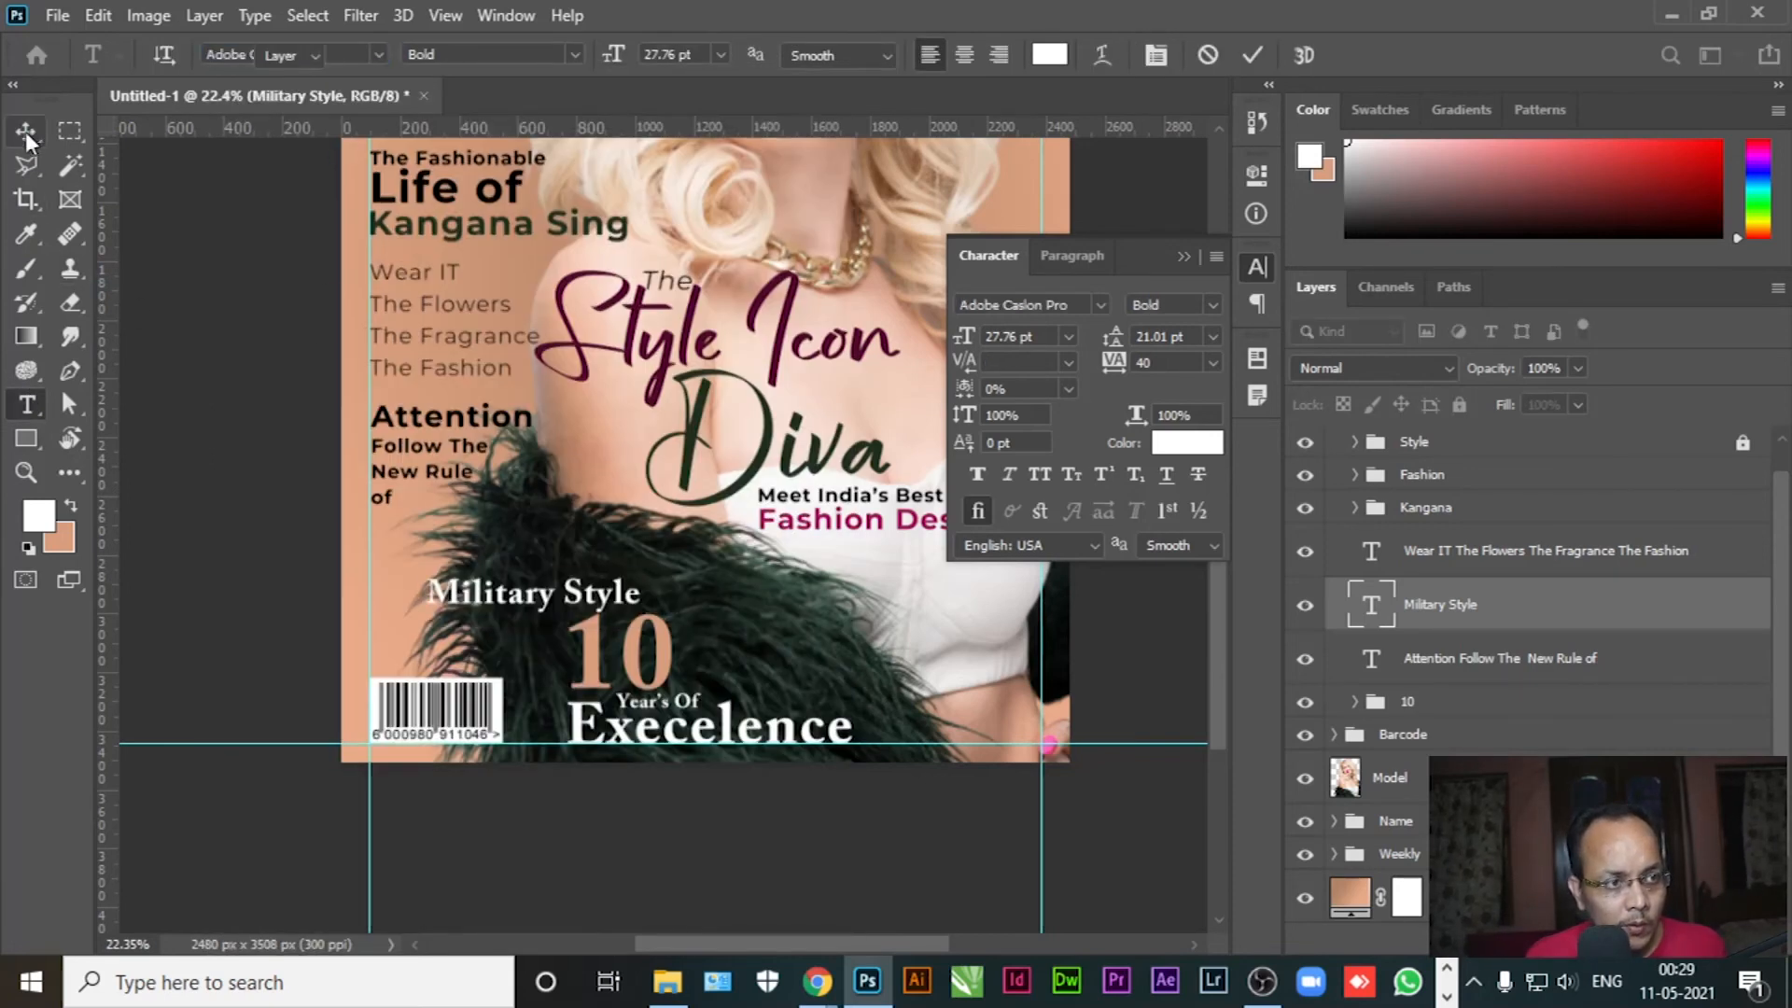
pyautogui.moveTo(493, 605); pyautogui.dragTo(433, 537)
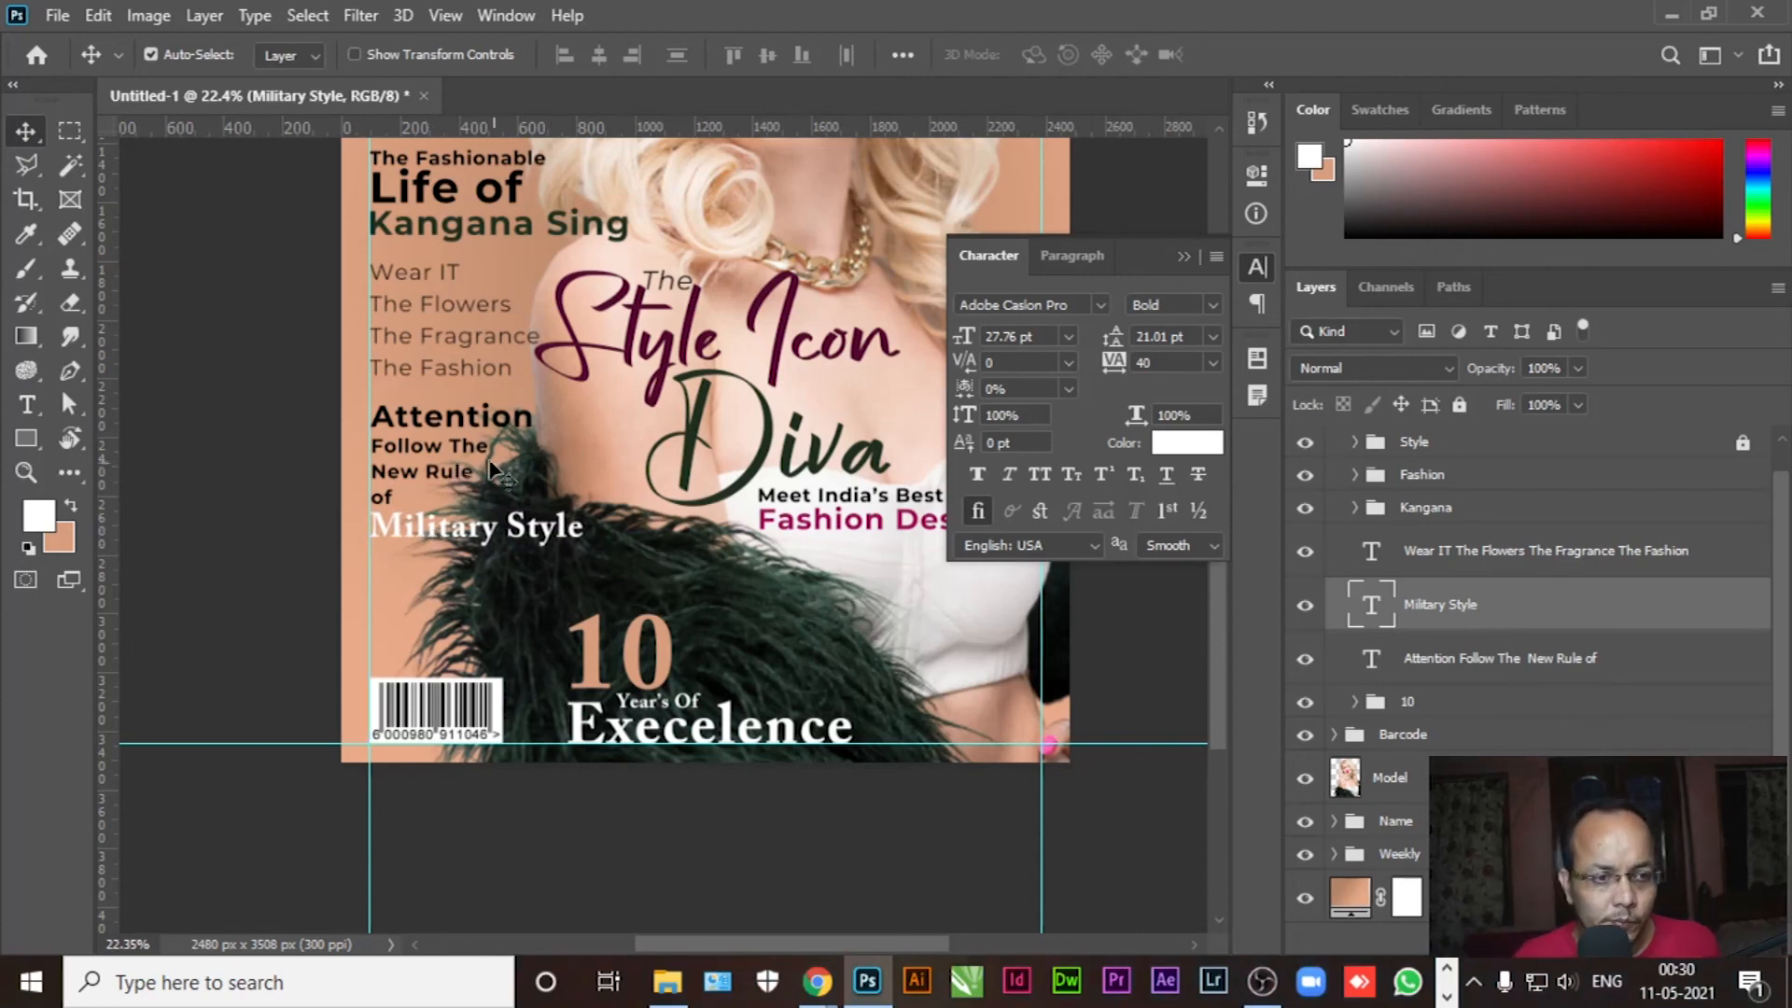
# Set the word Attention in Adobe Caslon Pro at 27.76 pt
pyautogui.press('t')
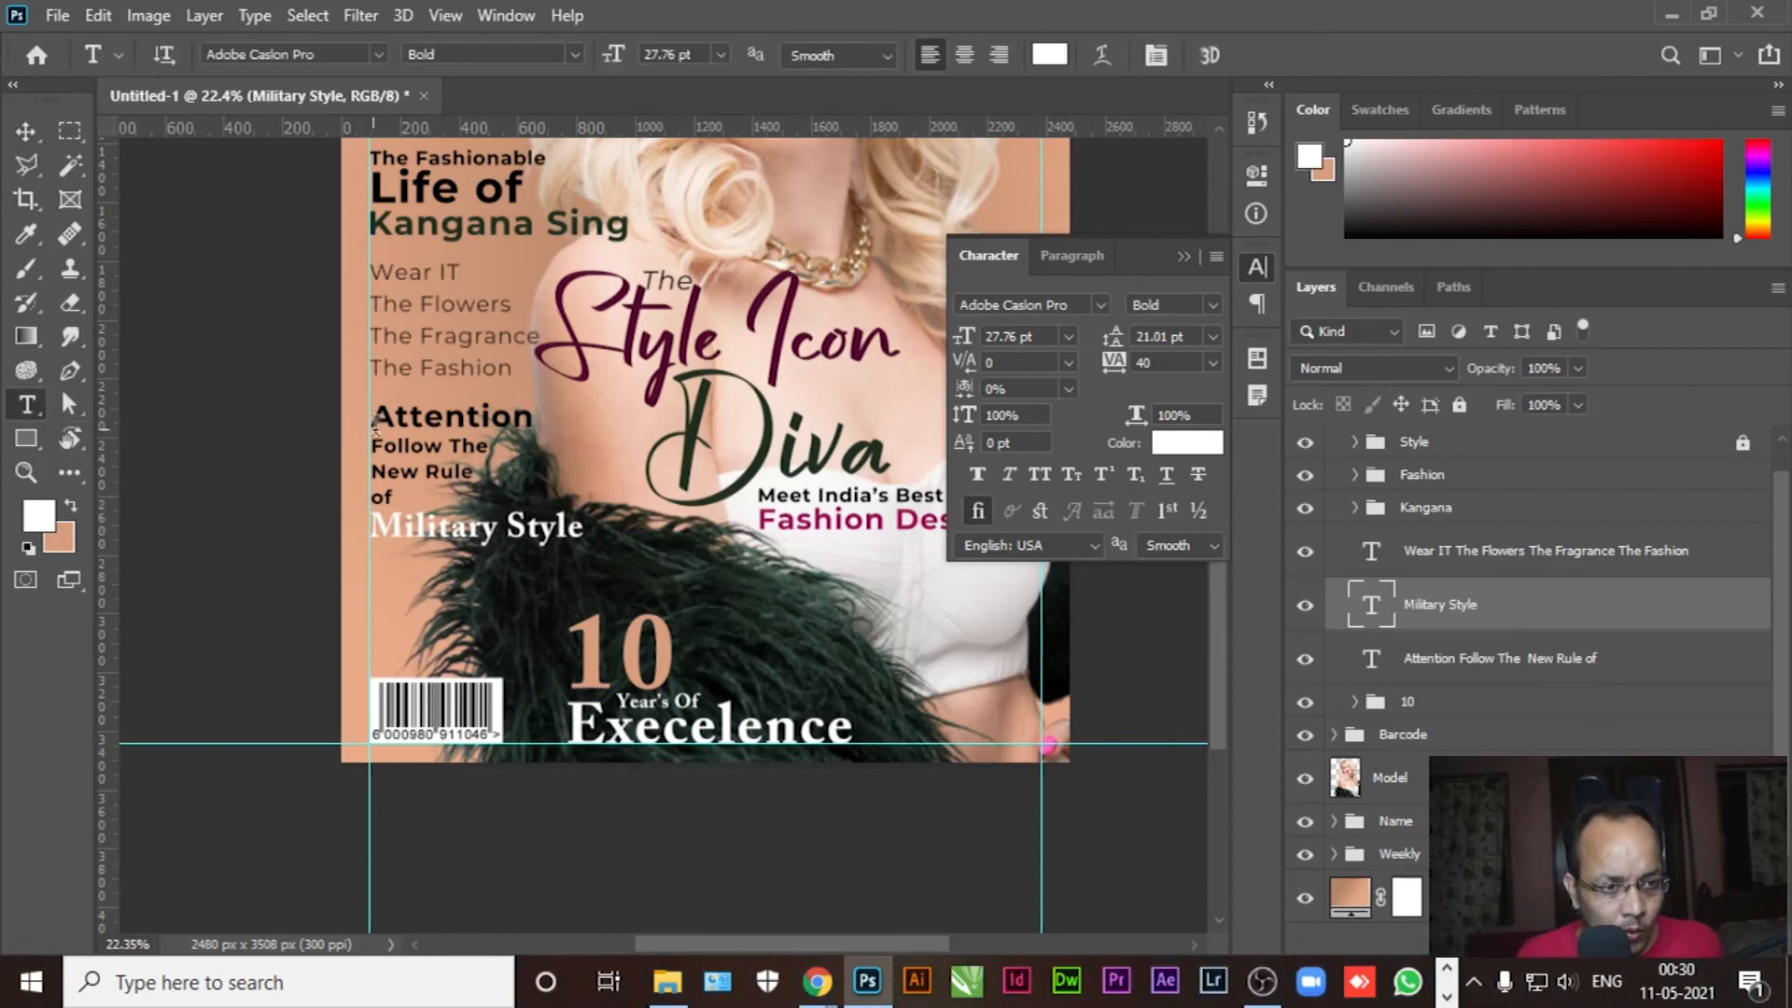
pyautogui.moveTo(378, 411); pyautogui.dragTo(534, 416)
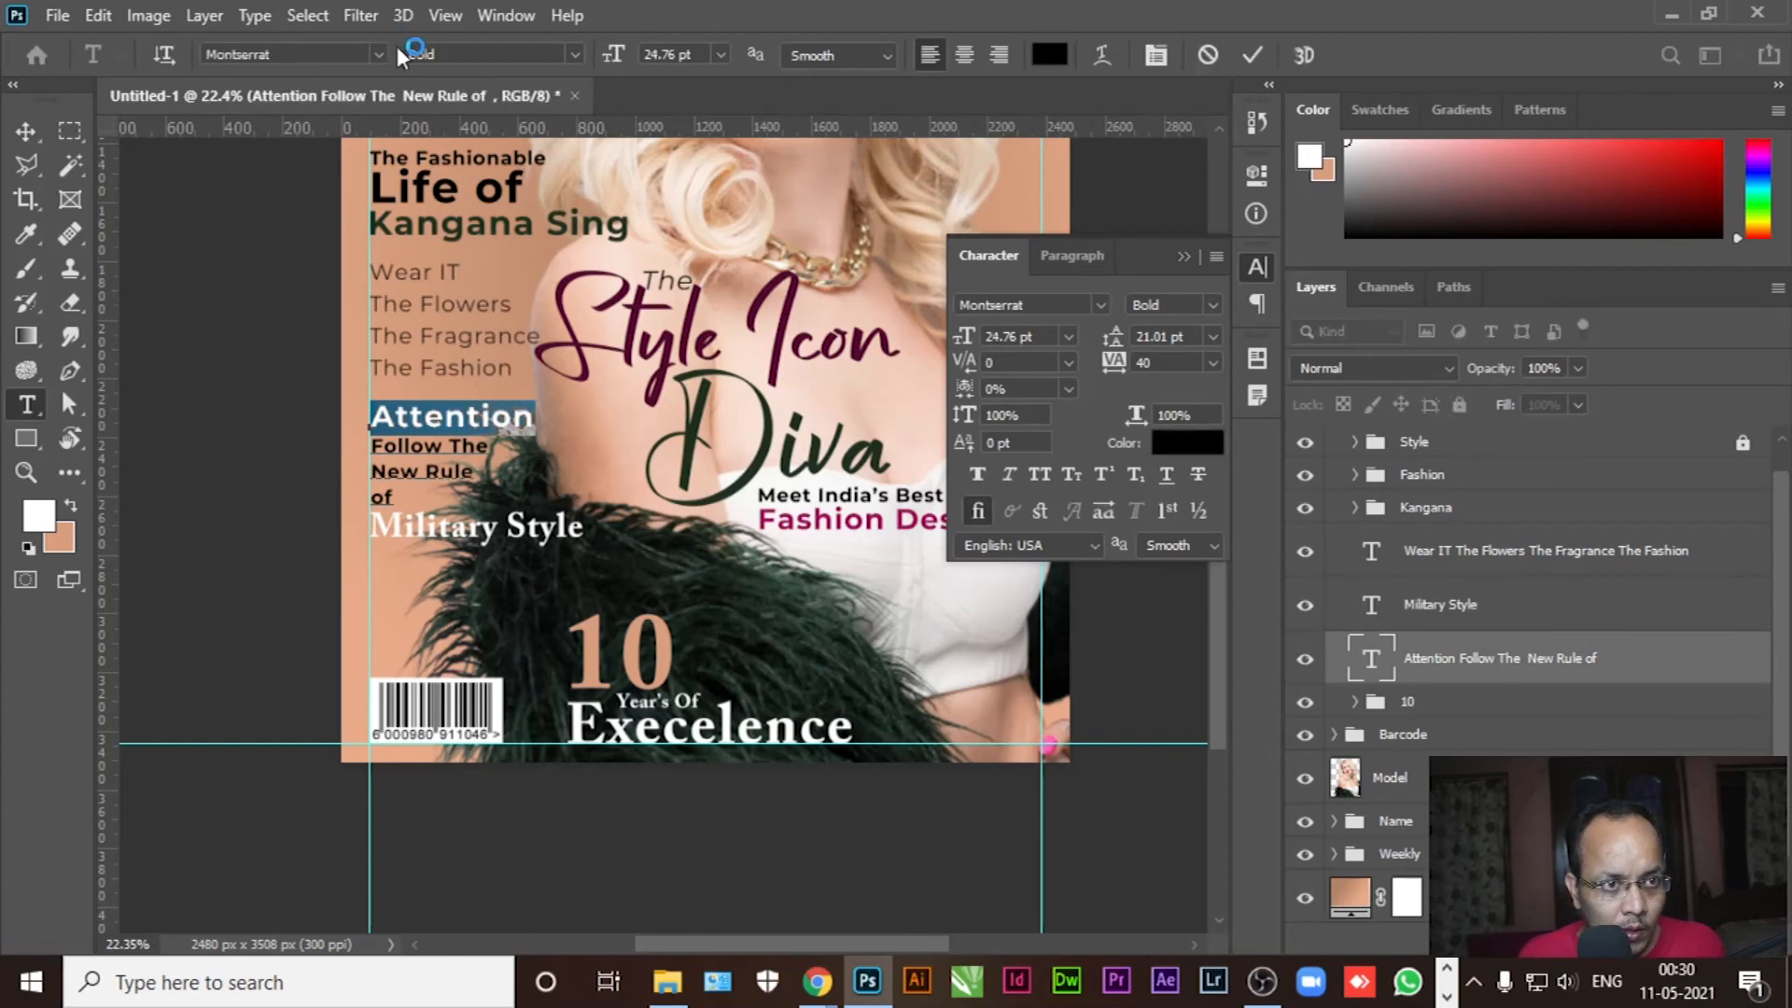
pyautogui.click(378, 54)
pyautogui.click(328, 135)
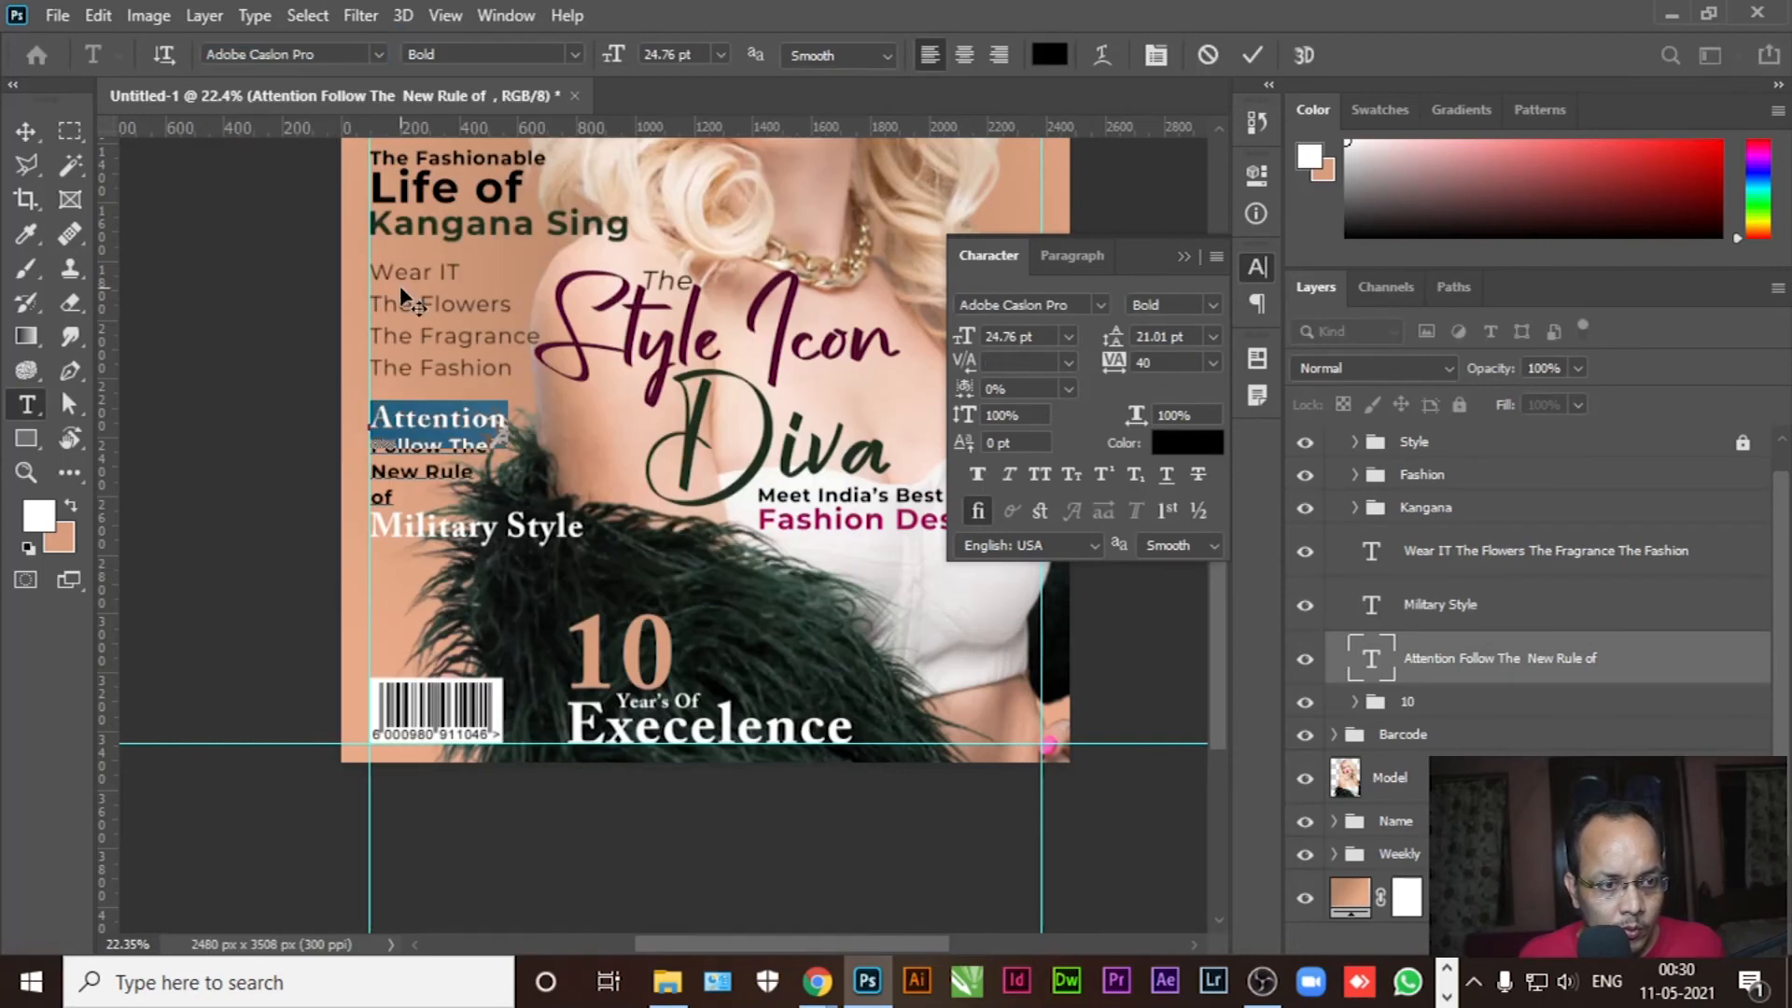
pyautogui.click(445, 471)
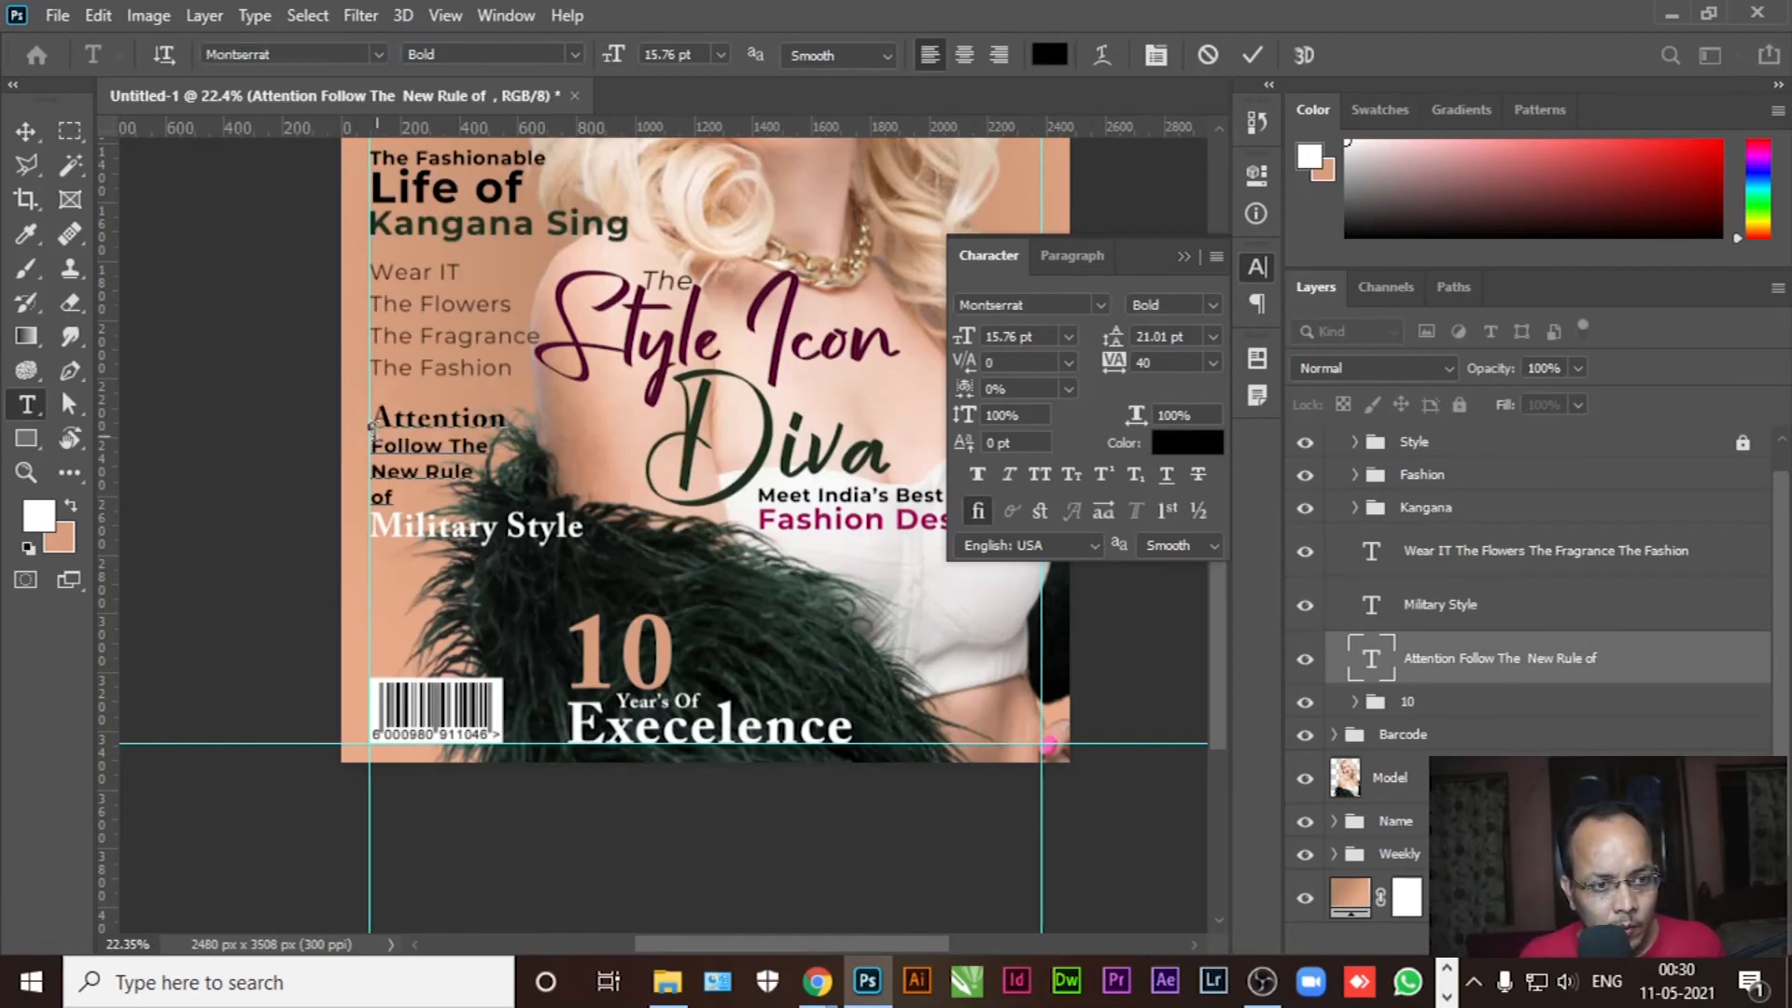
pyautogui.moveTo(369, 419); pyautogui.dragTo(523, 418)
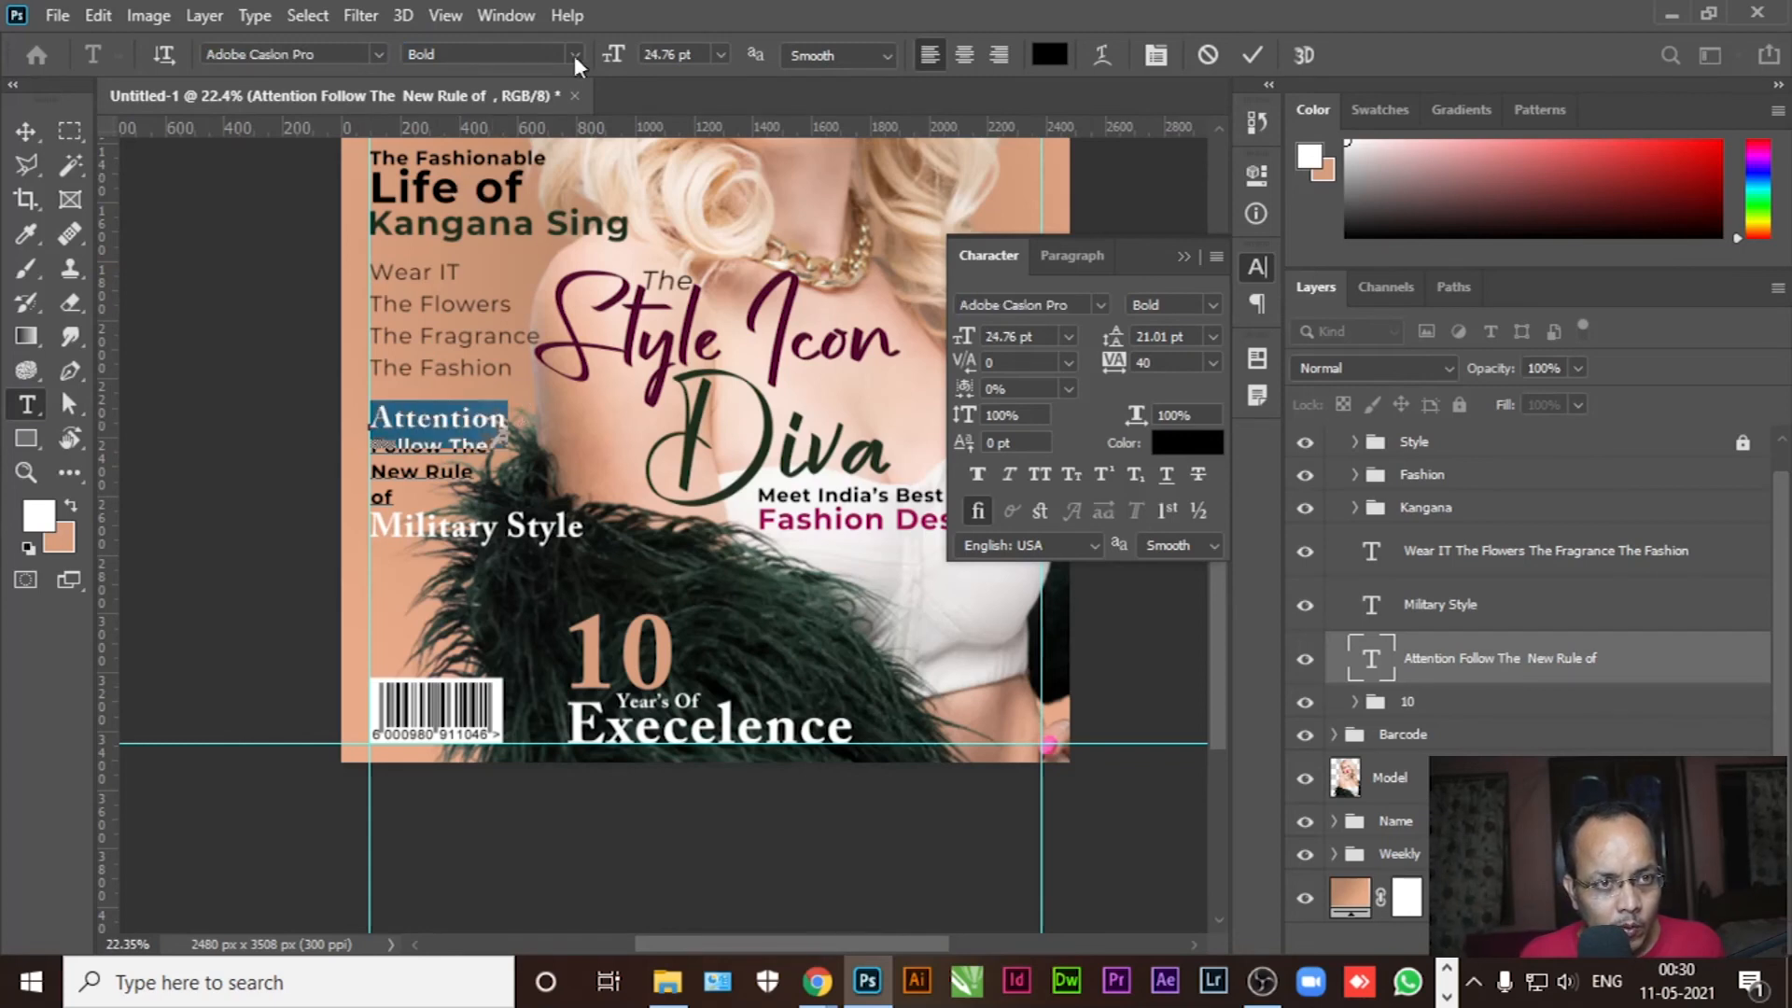
pyautogui.moveTo(612, 58); pyautogui.dragTo(614, 58)
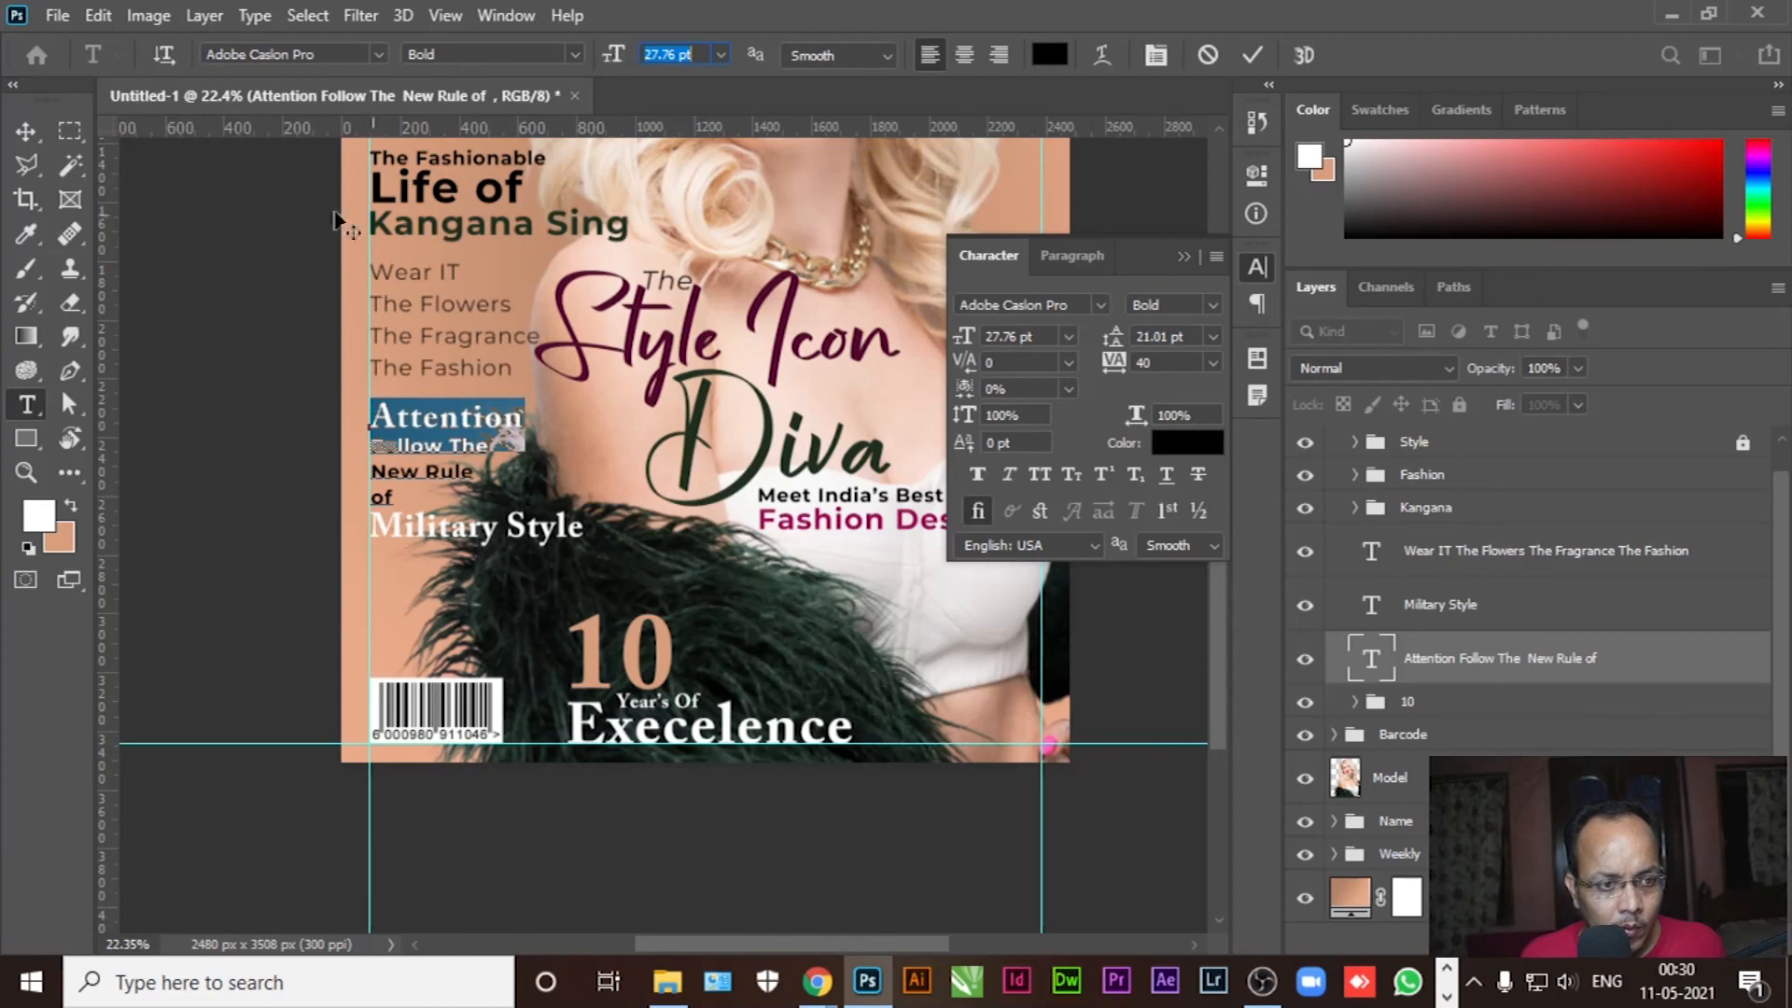
pyautogui.click(25, 131)
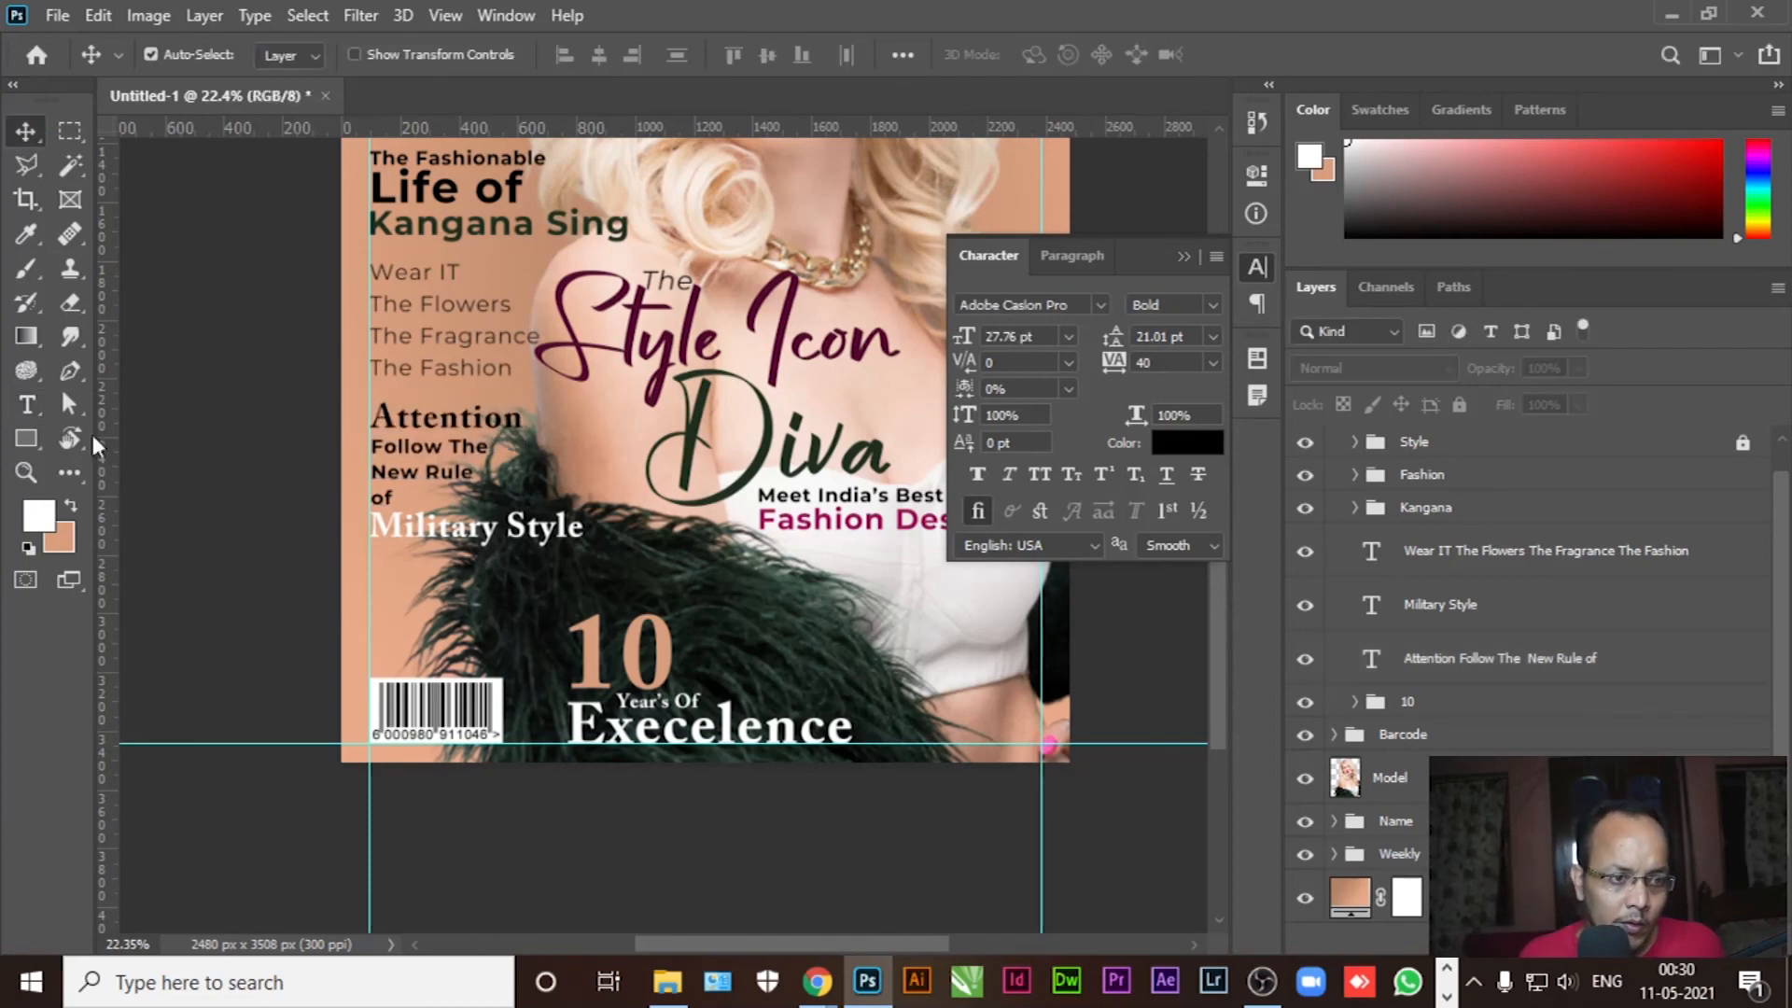
# Colour 'Follow The New Rule of' dark green (#1f2f1f) sampled from the Diva lettering
pyautogui.click(26, 404)
pyautogui.moveTo(372, 444); pyautogui.dragTo(397, 499)
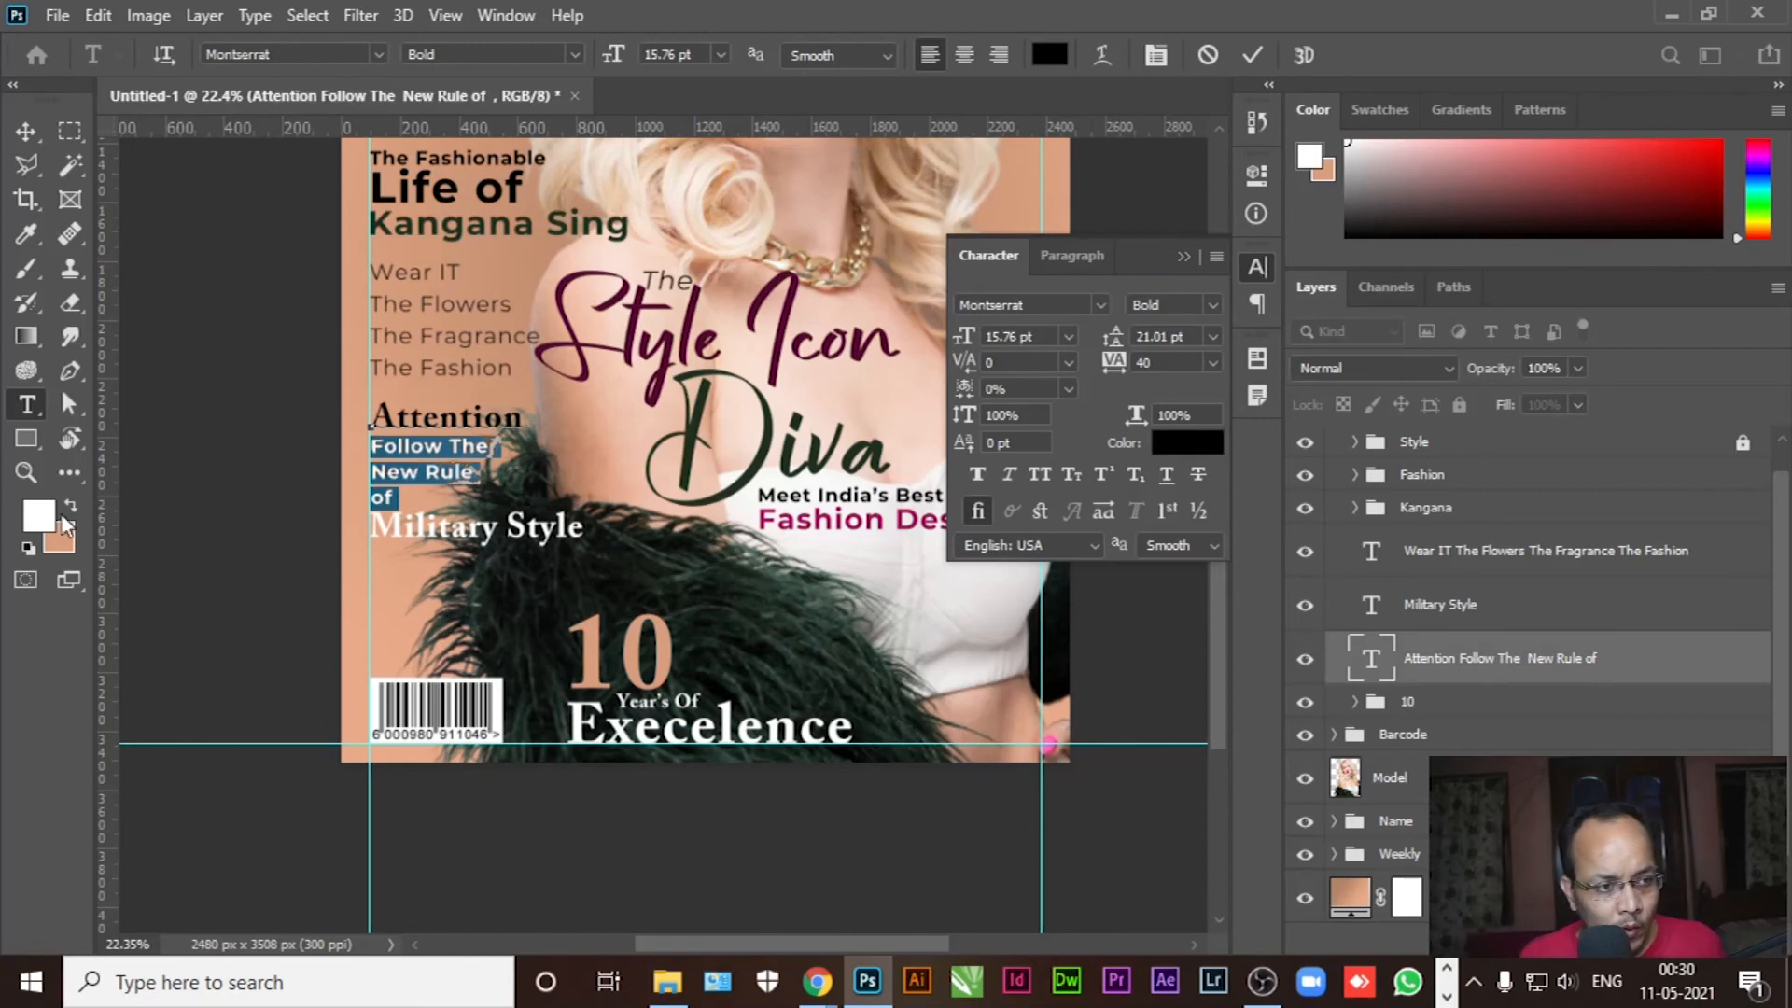
pyautogui.click(42, 515)
pyautogui.click(756, 465)
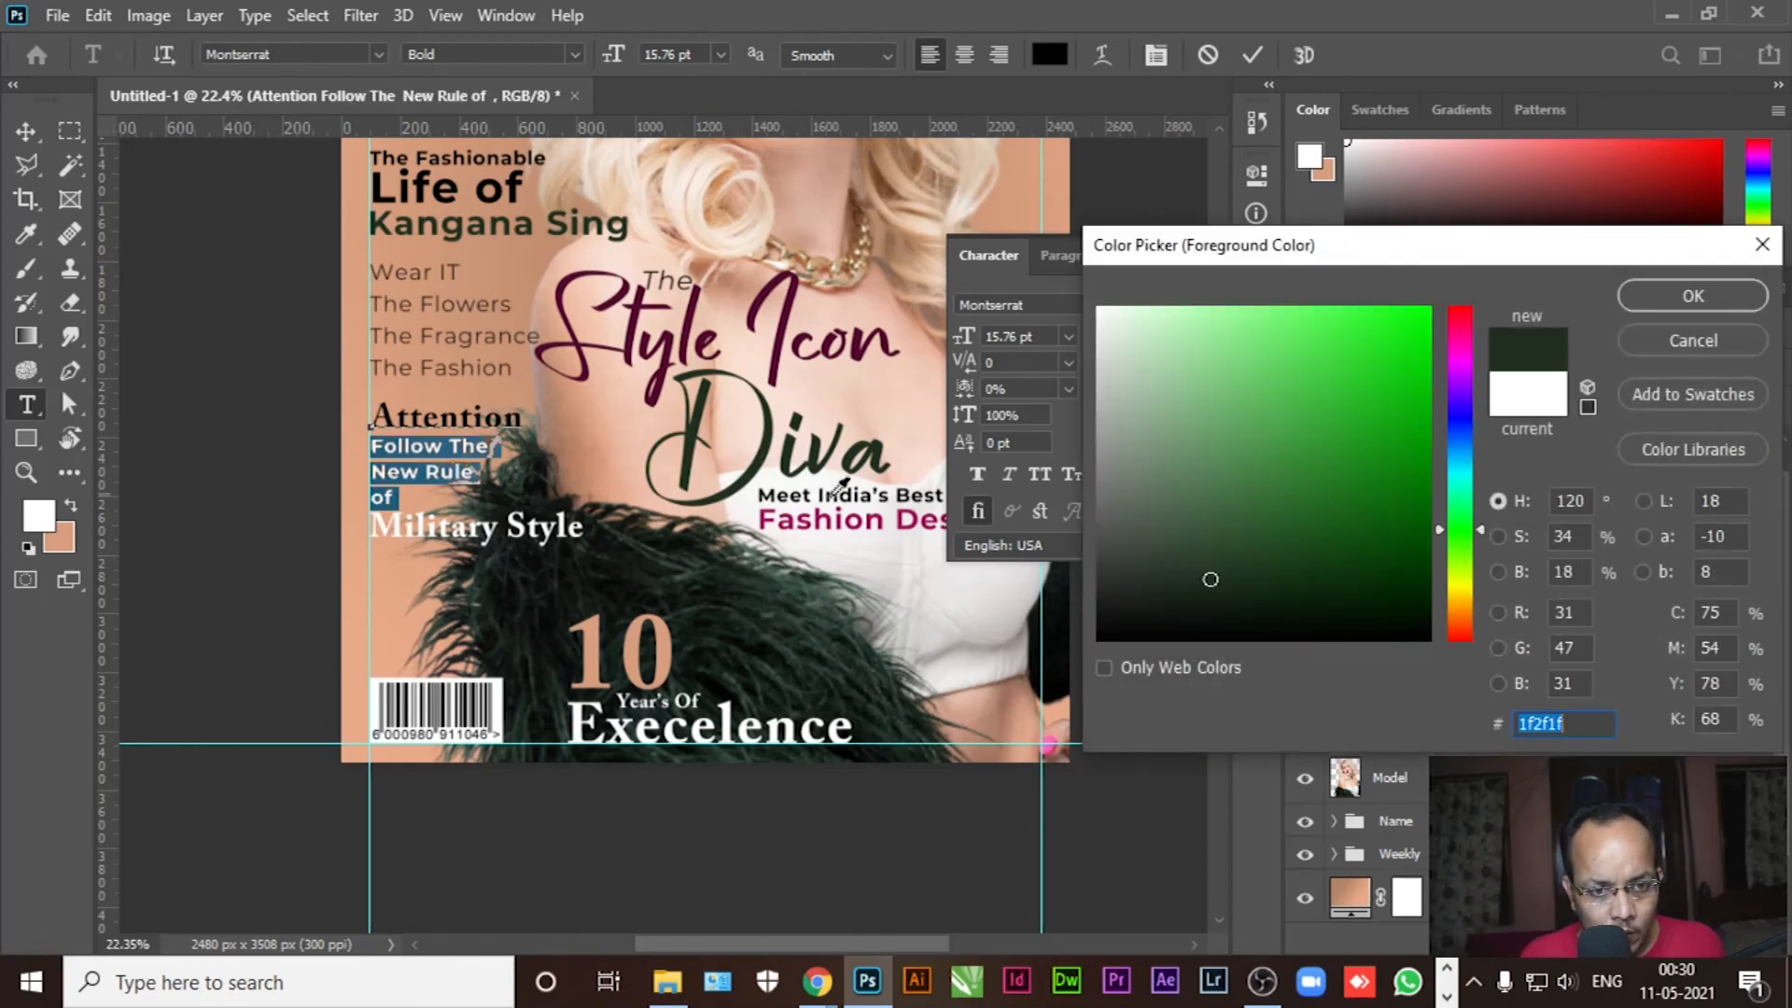
pyautogui.click(1639, 306)
pyautogui.click(489, 471)
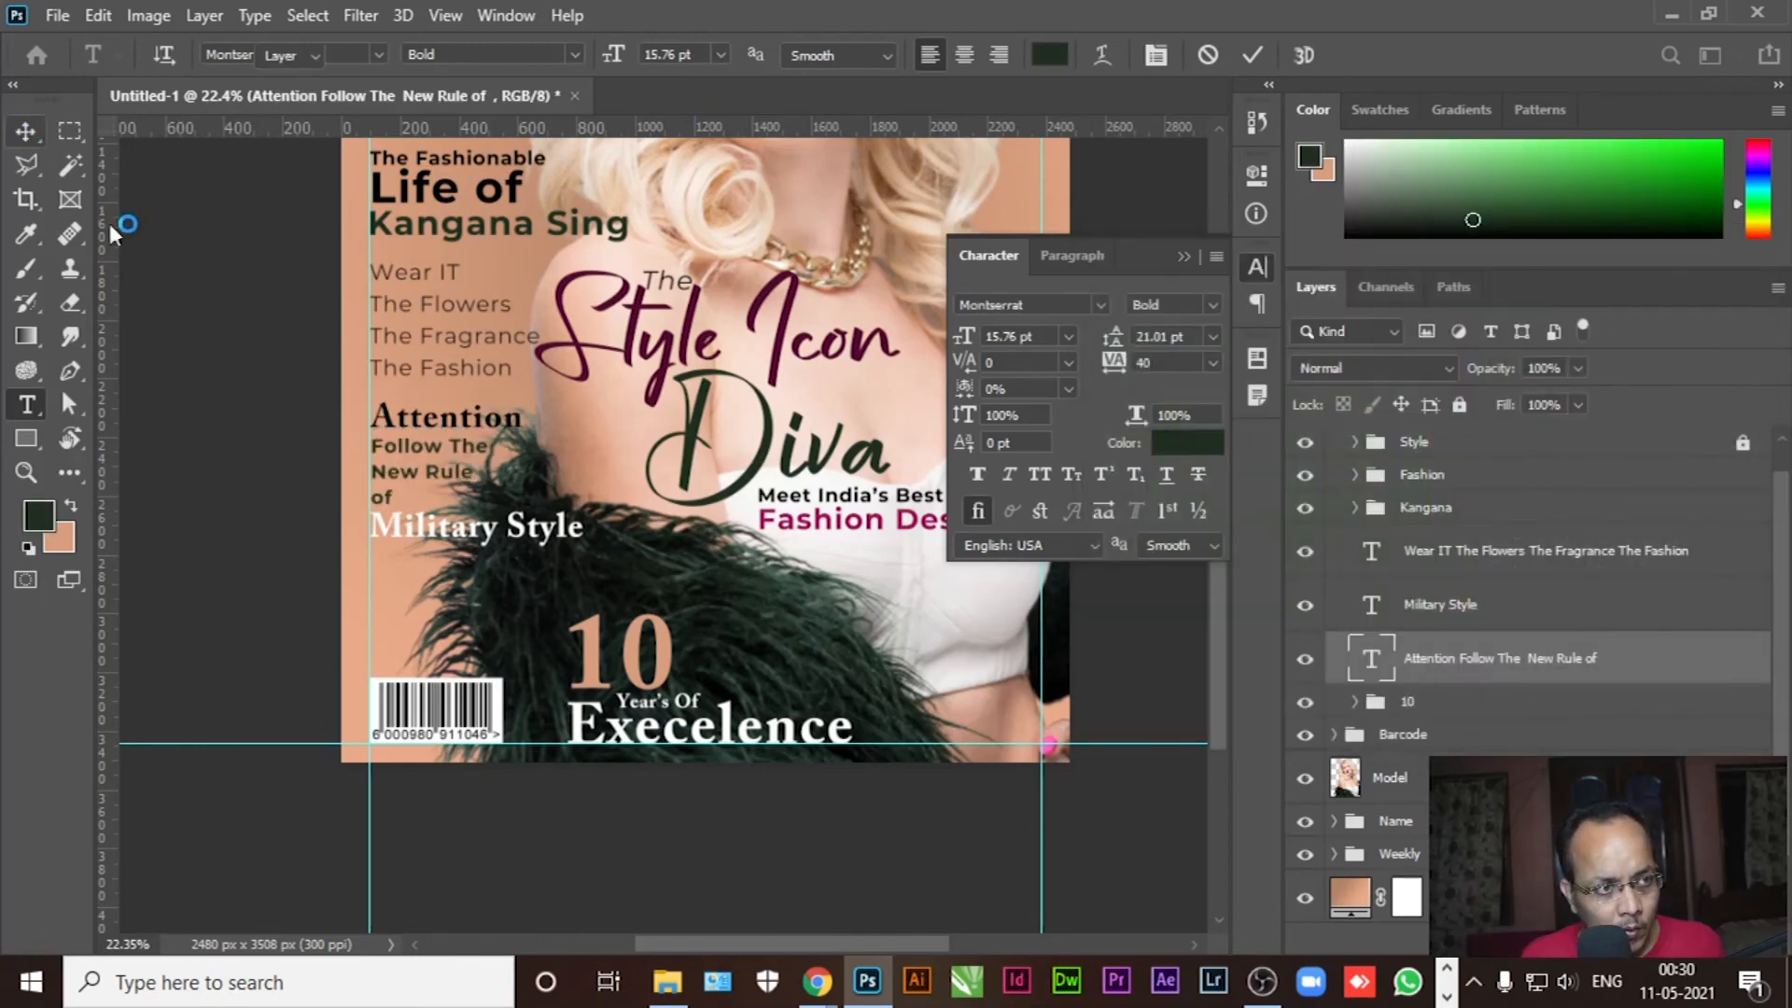
pyautogui.click(490, 471)
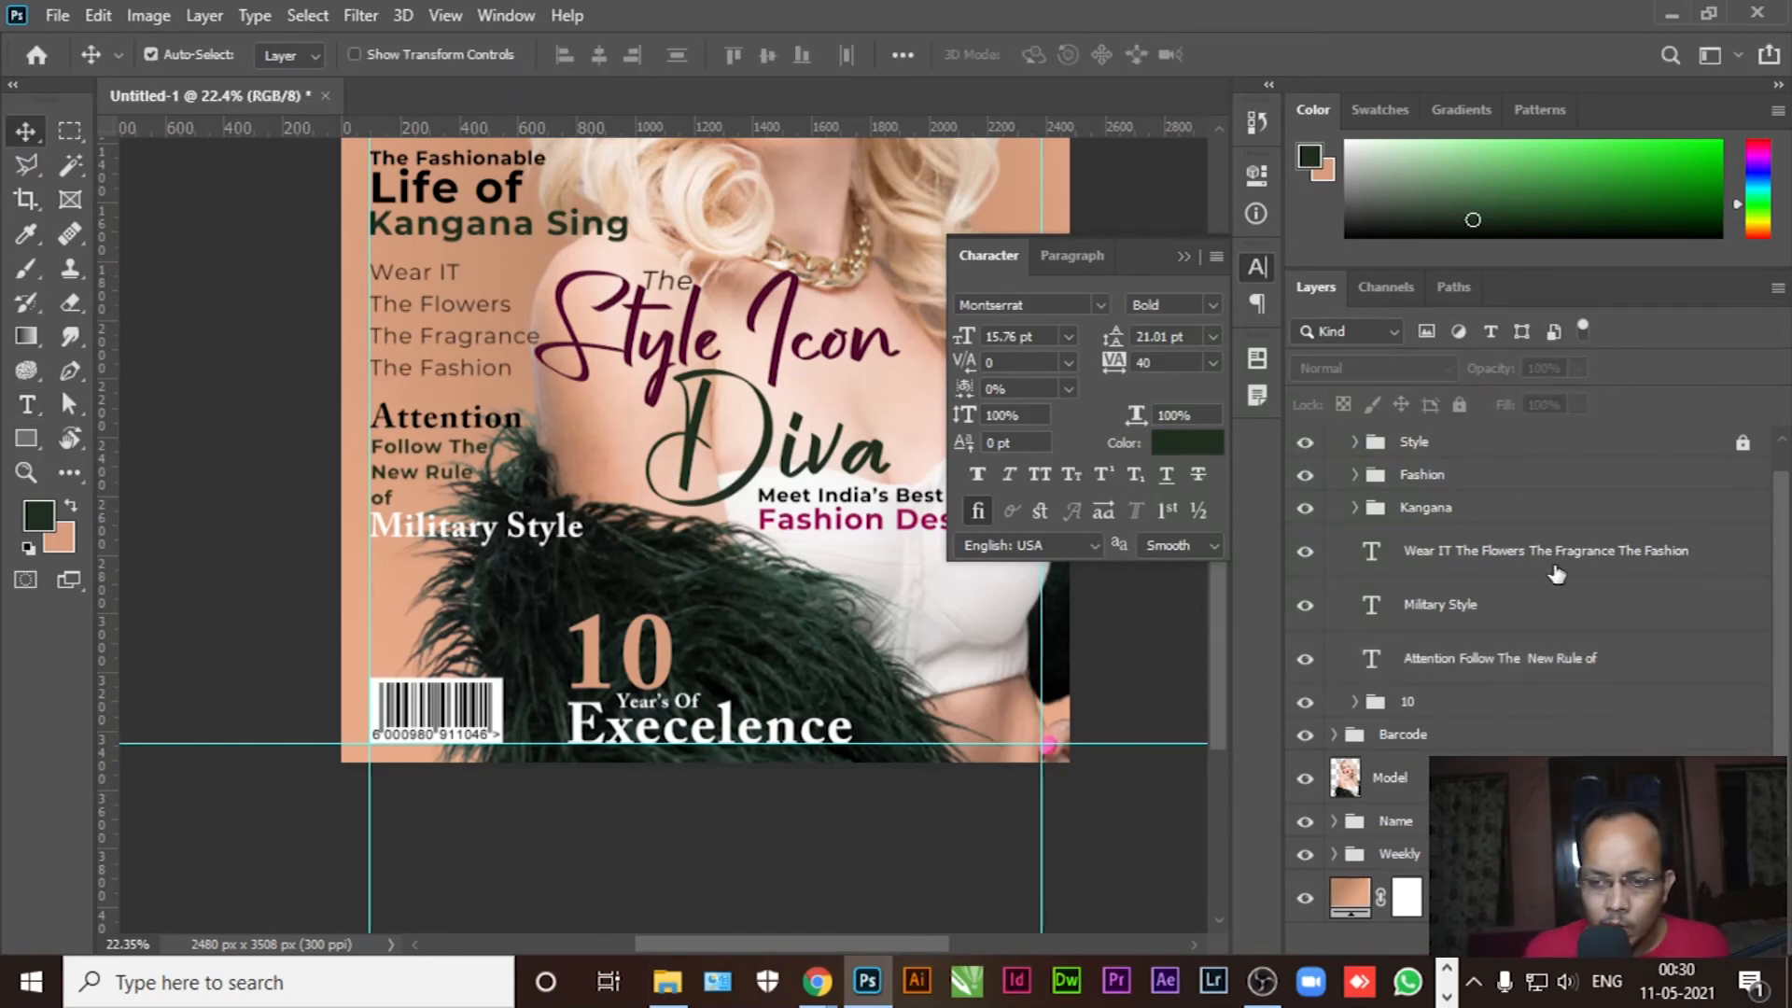
# Close the Character panel and group the Attention and Military Style layers as 'Attention'
pyautogui.click(1504, 659)
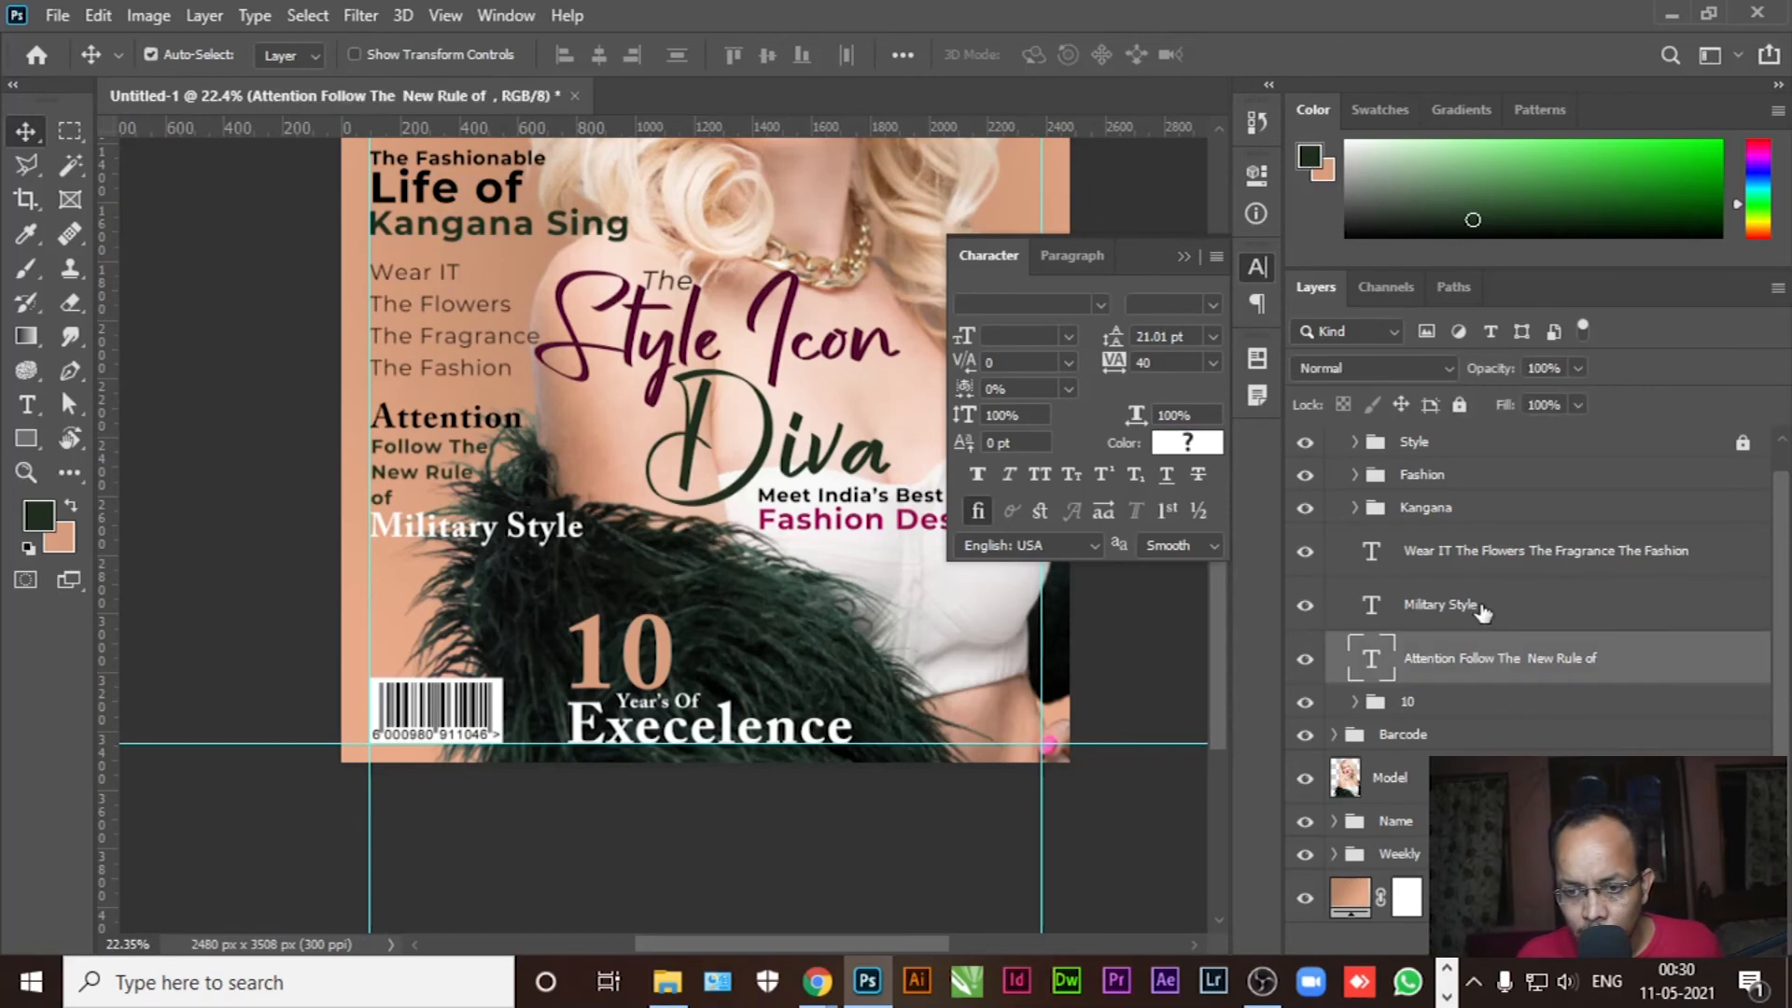
pyautogui.keyDown('ctrl'); pyautogui.click(1529, 602); pyautogui.keyUp('ctrl')
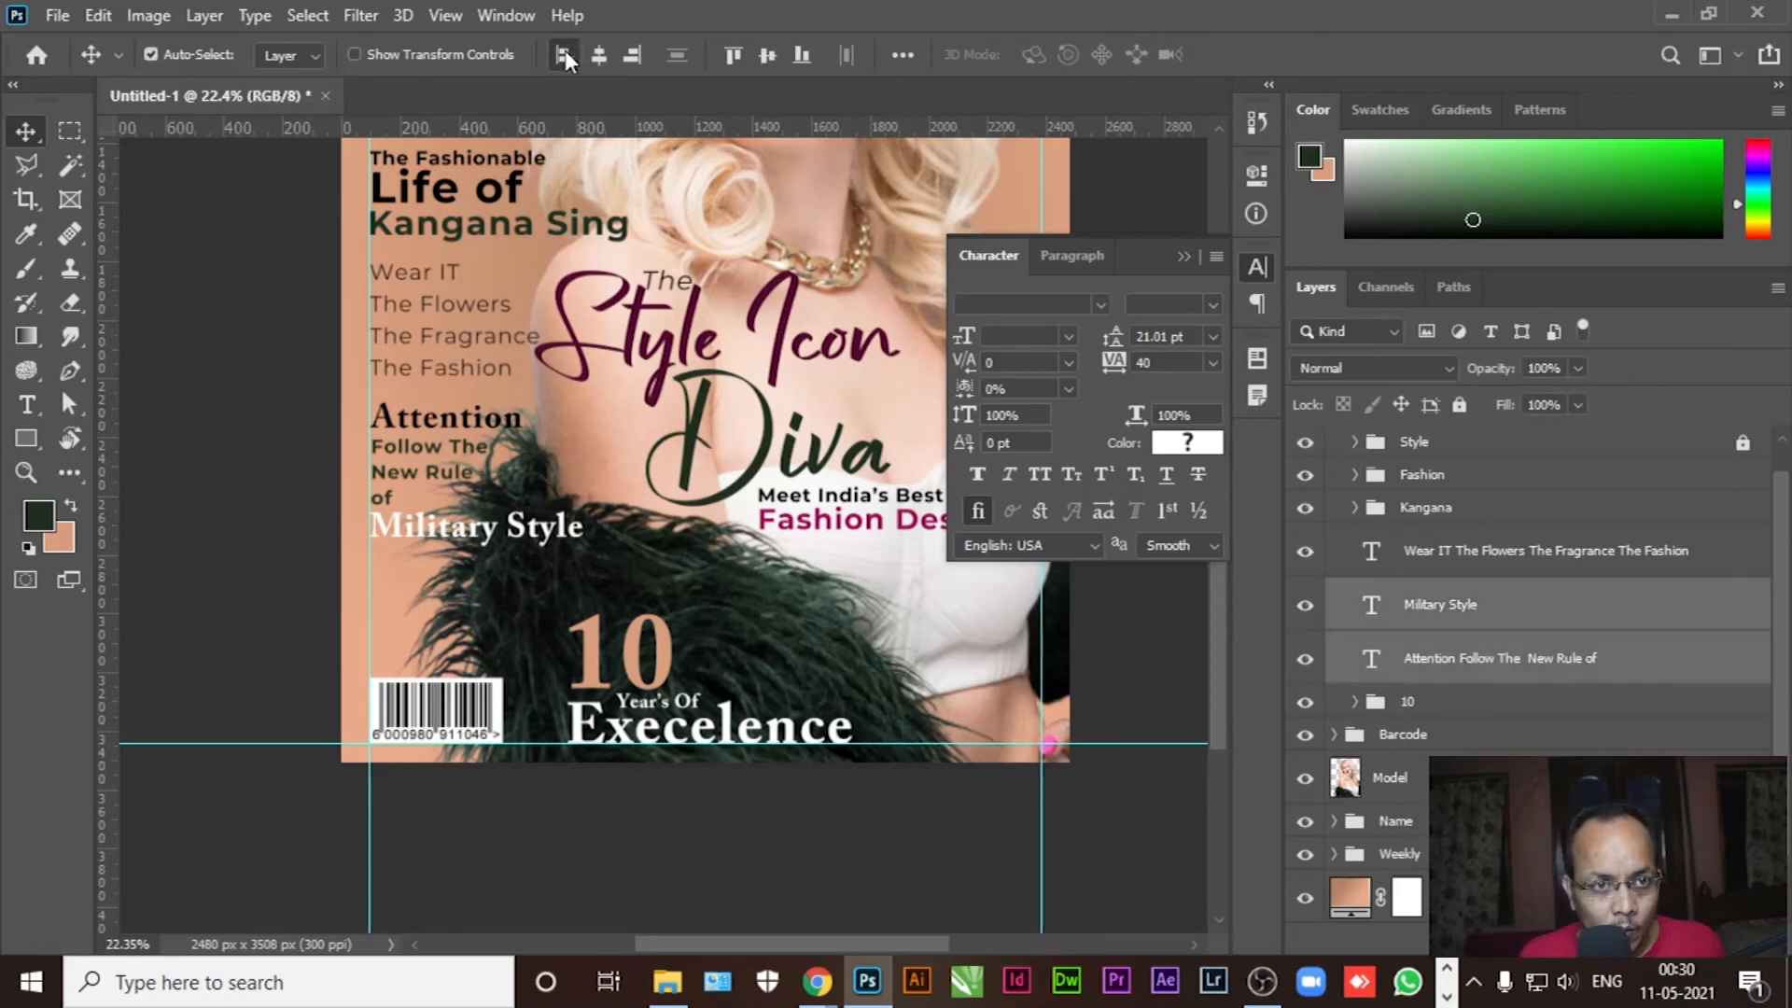
pyautogui.click(1186, 259)
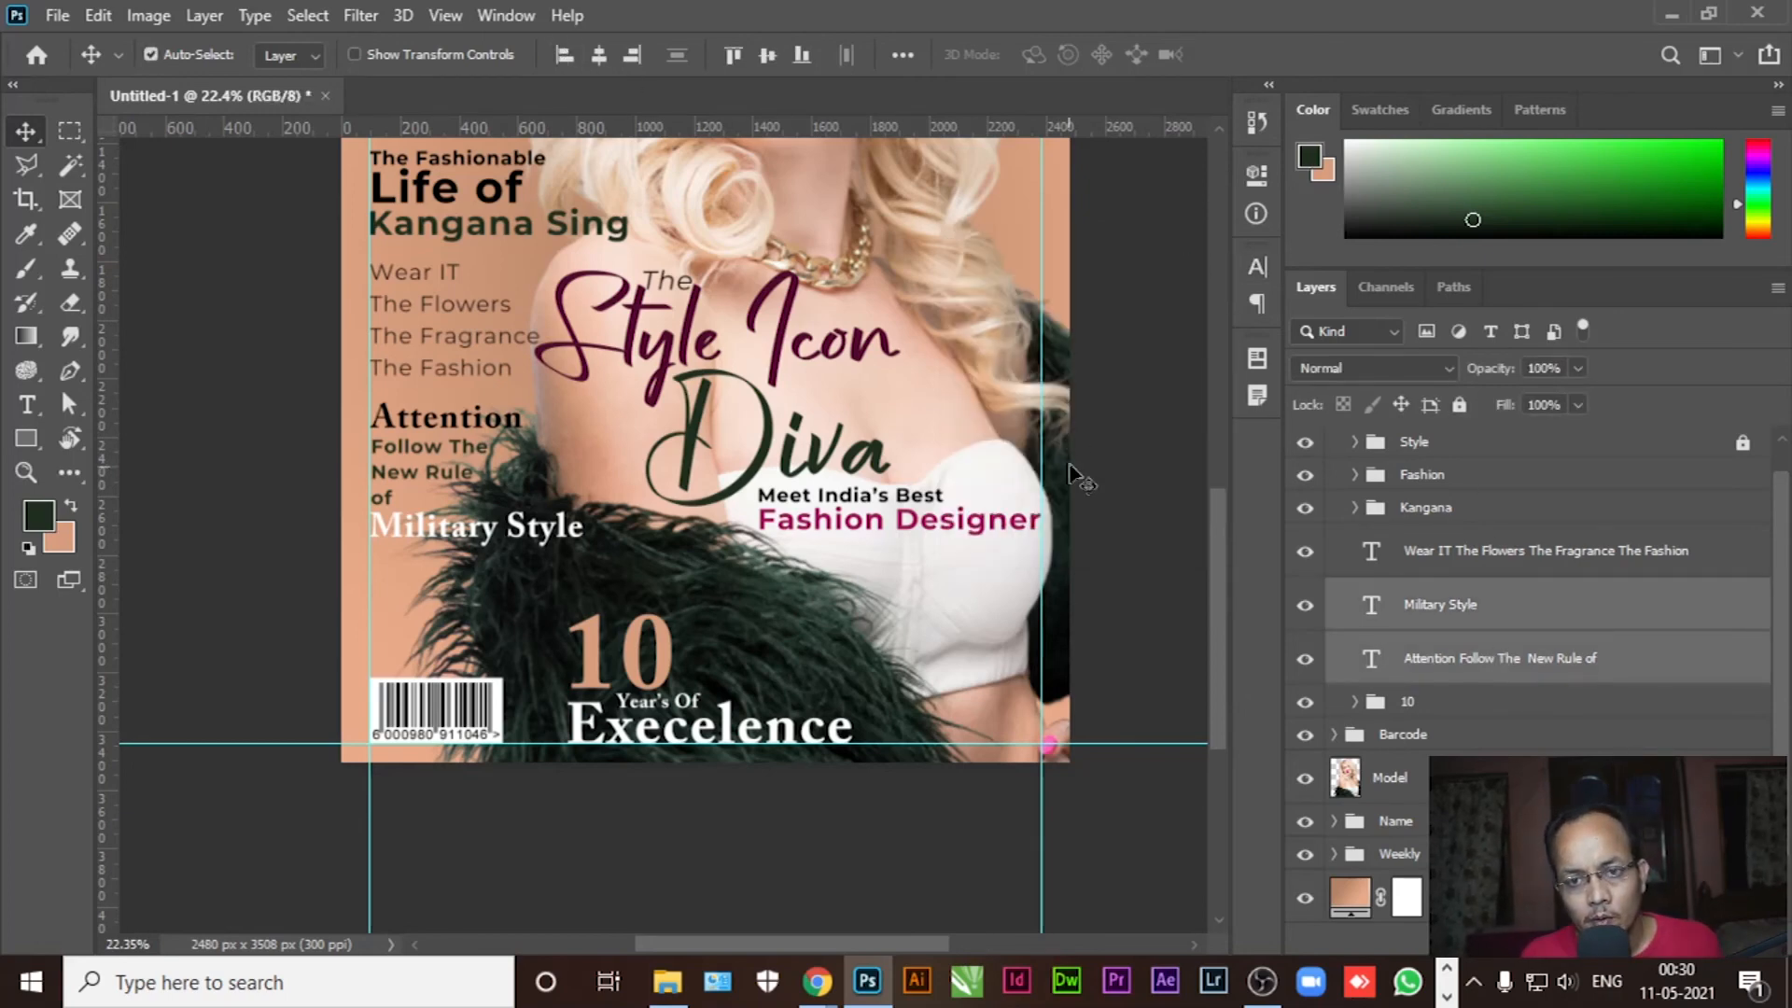
pyautogui.hotkey('ctrl', 'g')
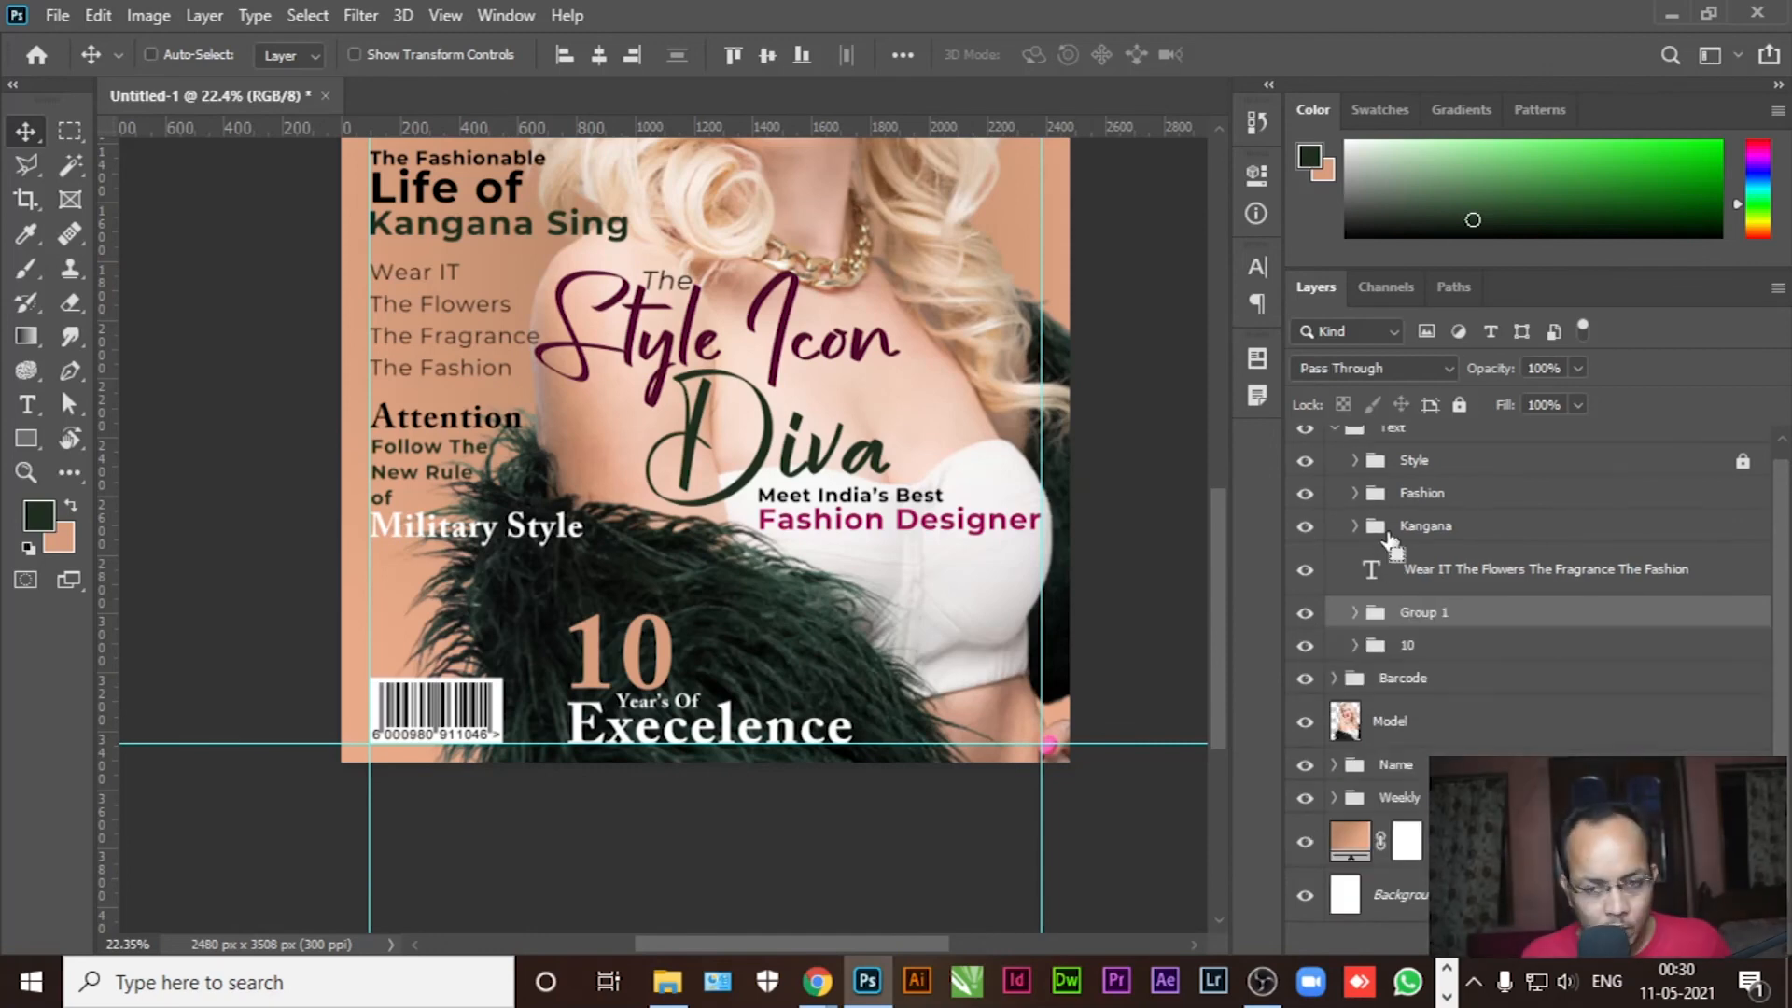
pyautogui.doubleClick(1419, 613)
pyautogui.write('Attention')
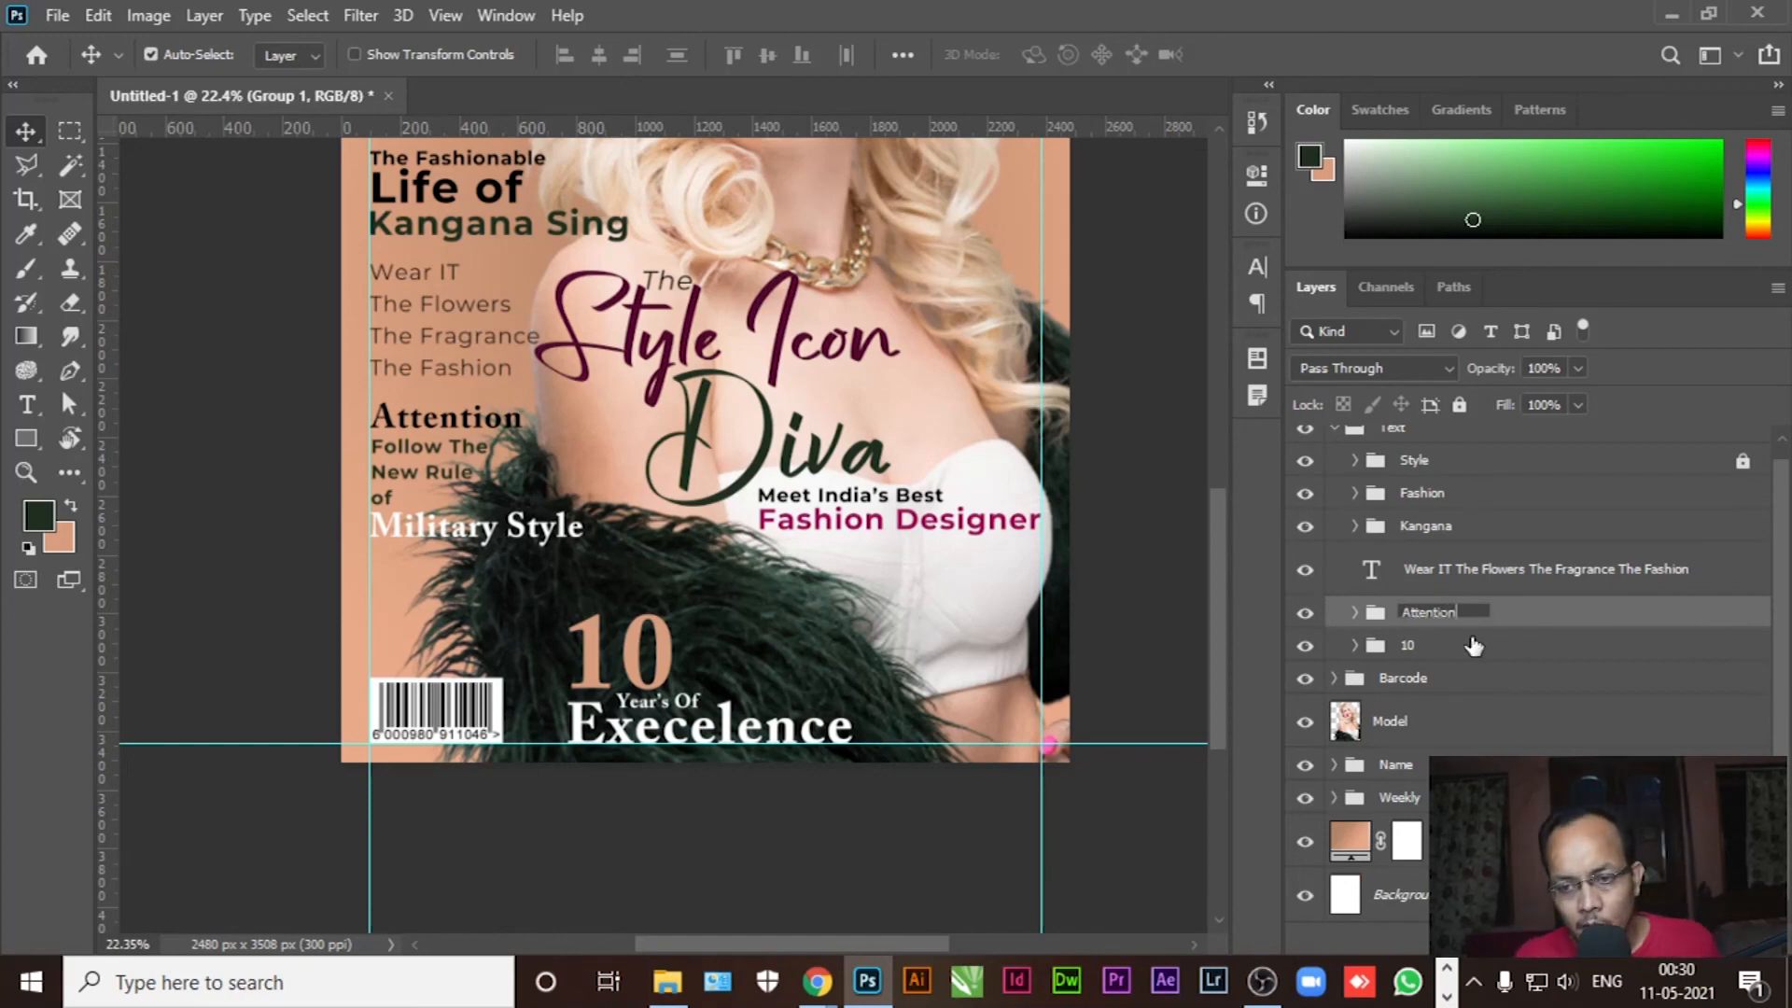
pyautogui.press('Return')
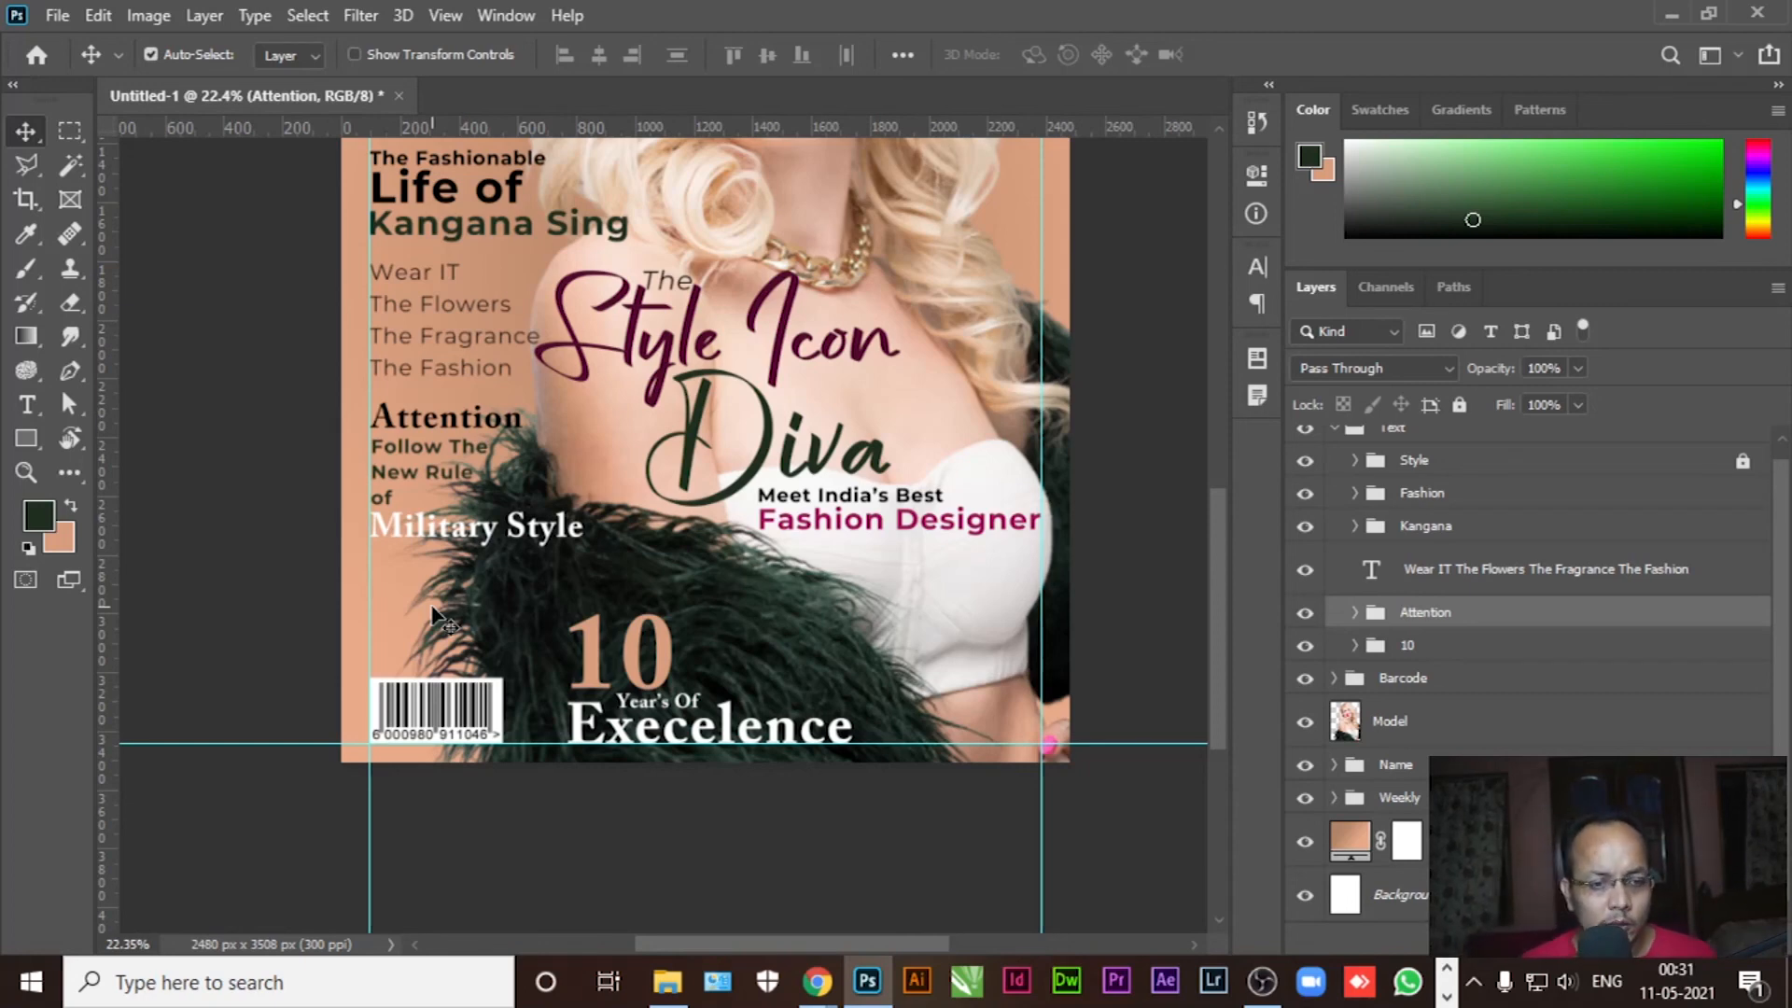
pyautogui.click(26, 404)
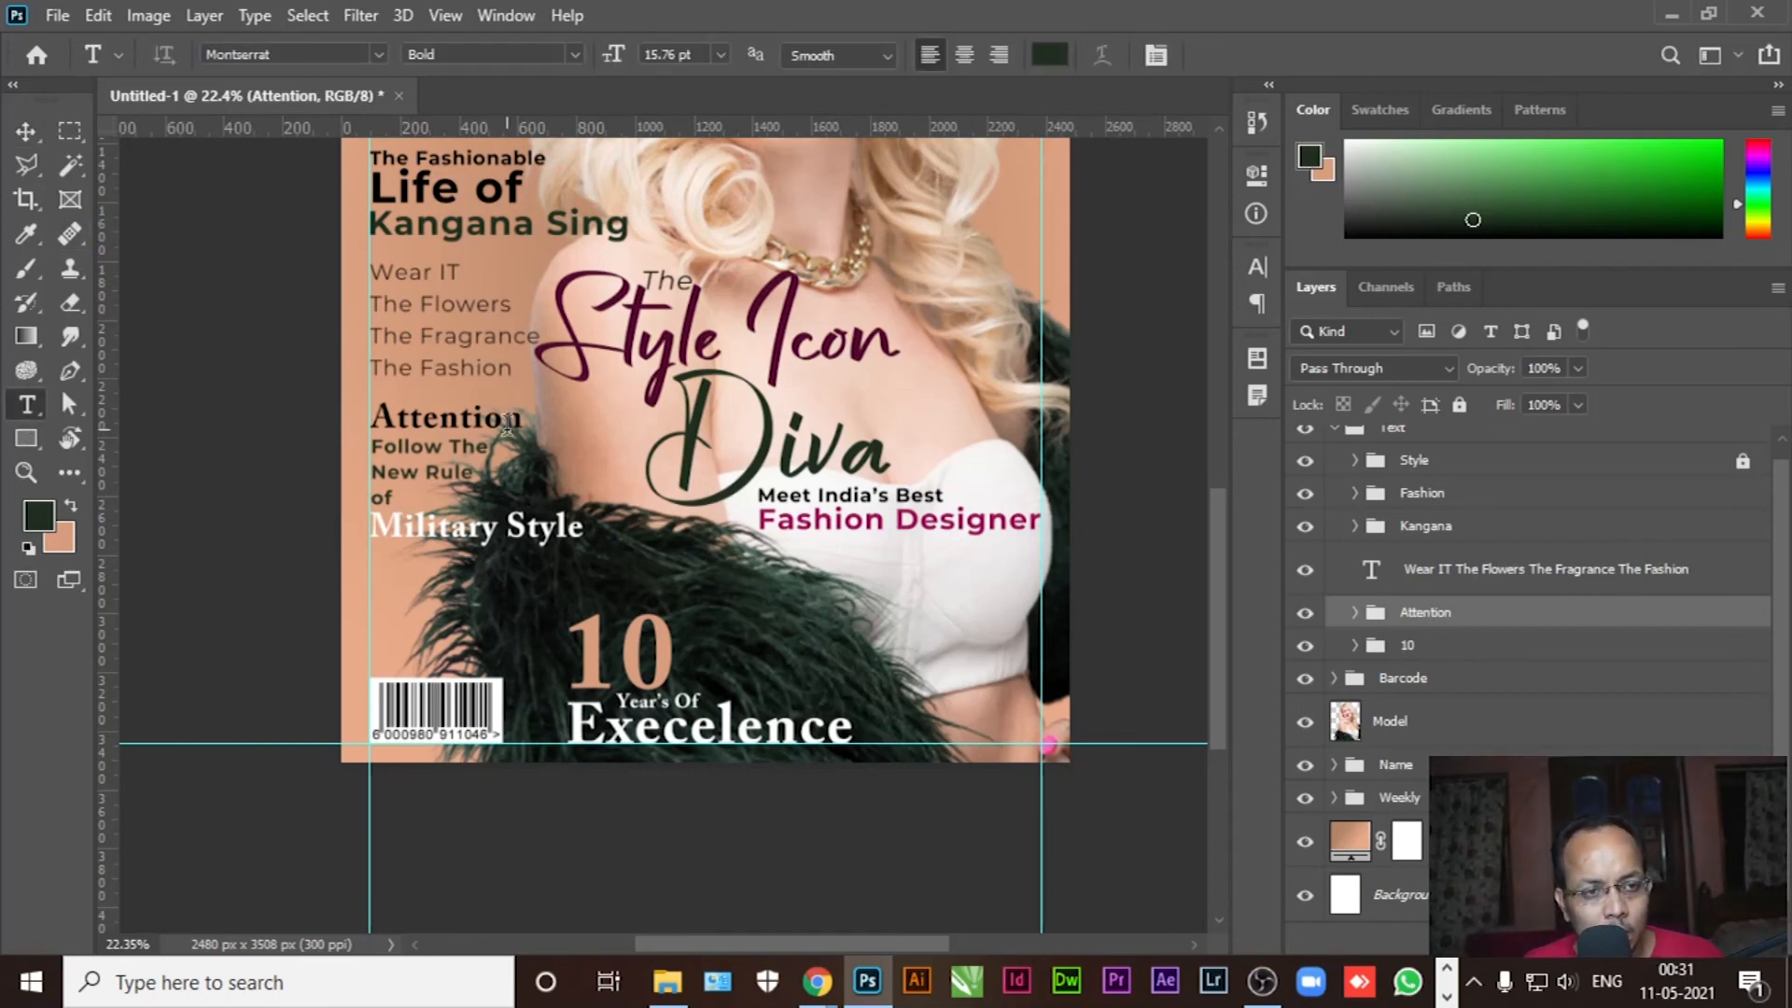
pyautogui.scroll(2, 501, 411)
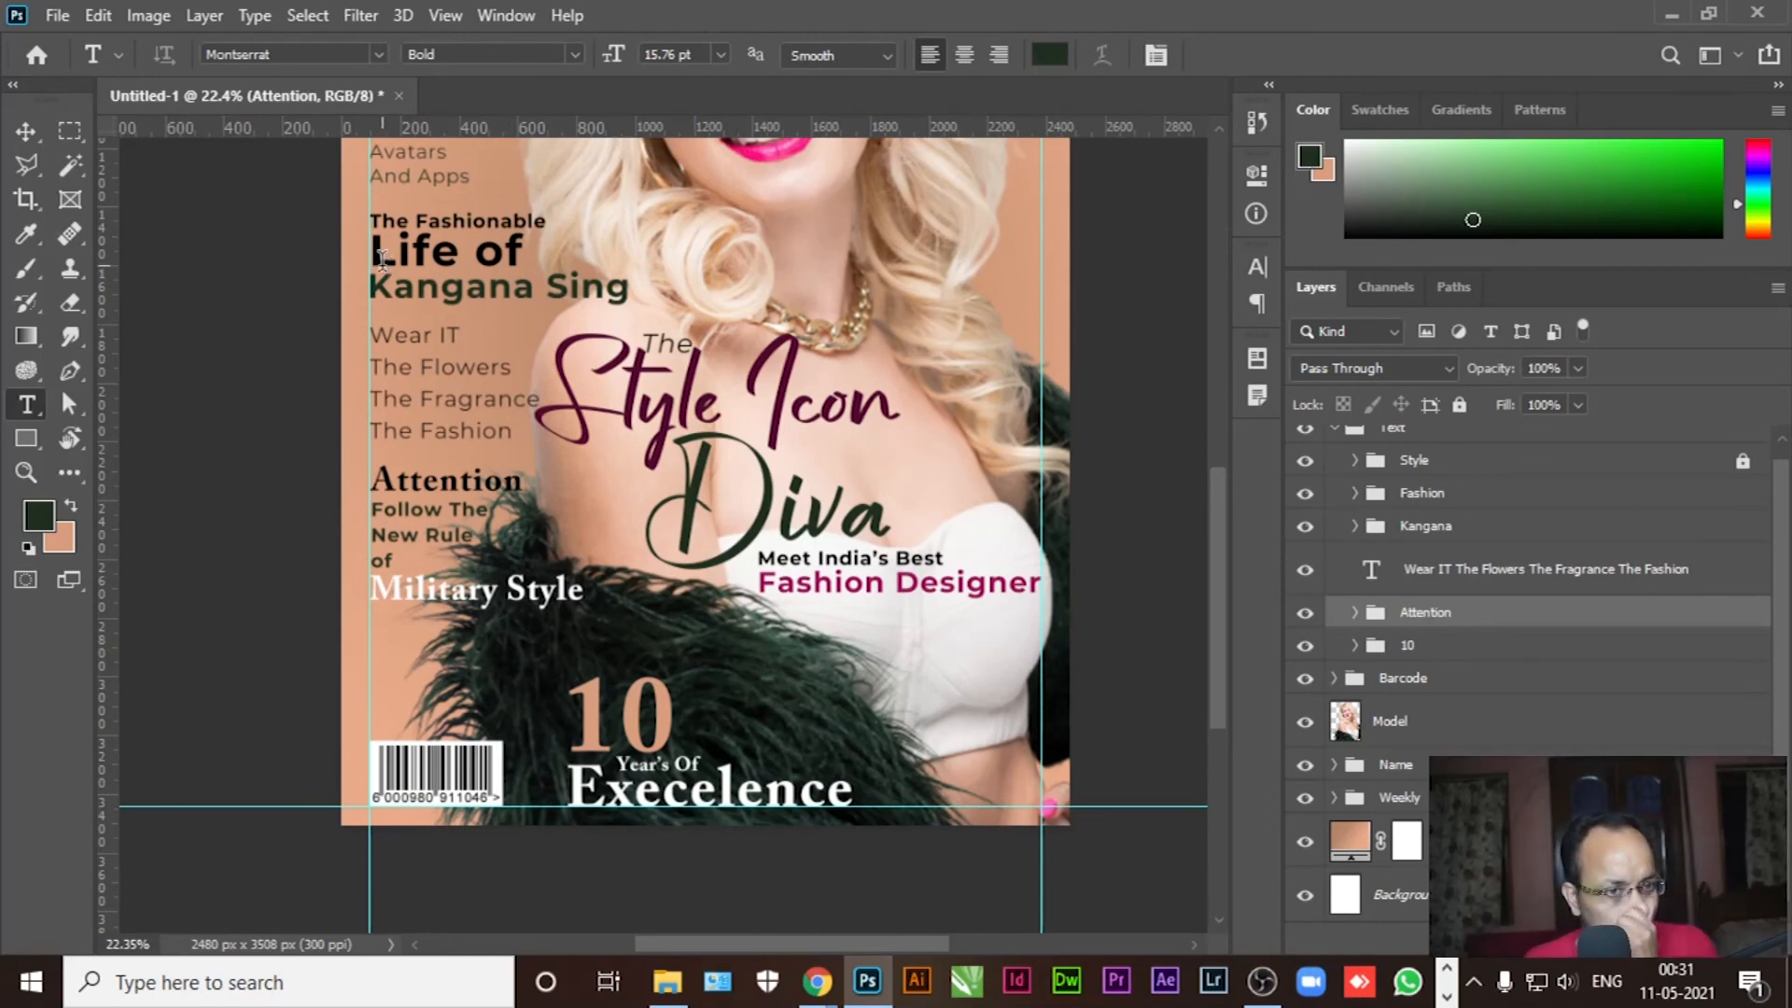
pyautogui.moveTo(372, 252); pyautogui.dragTo(525, 254)
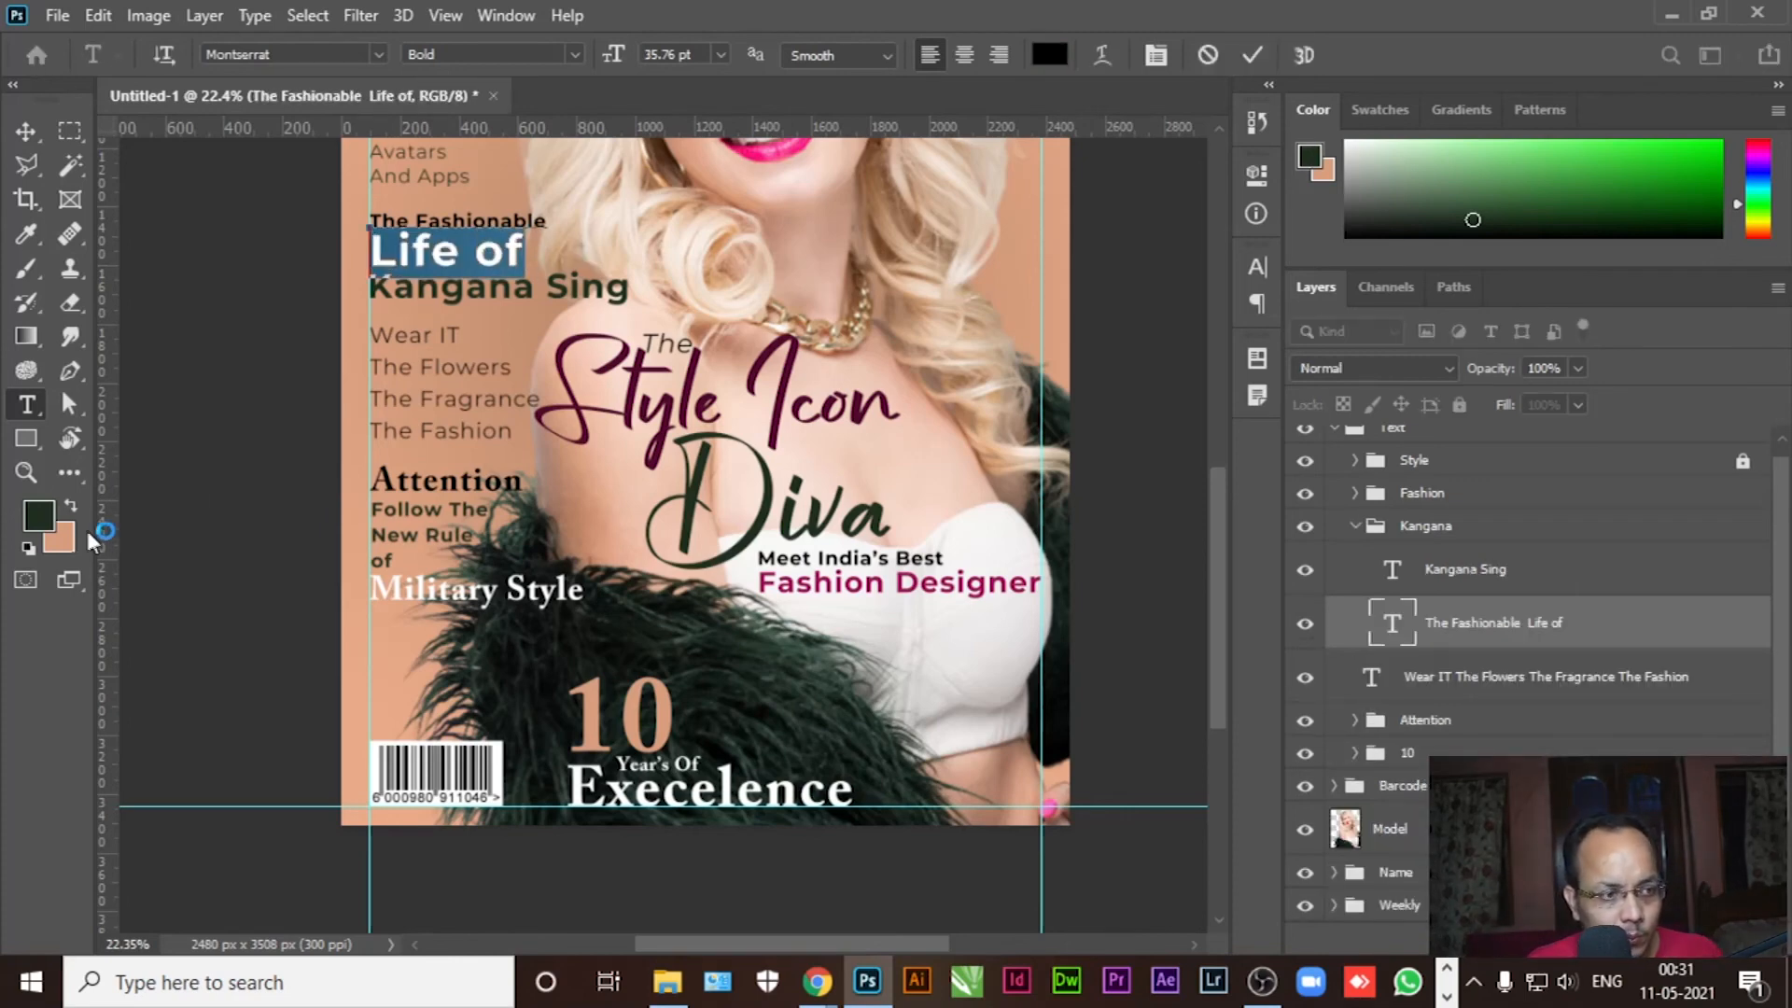
pyautogui.click(39, 514)
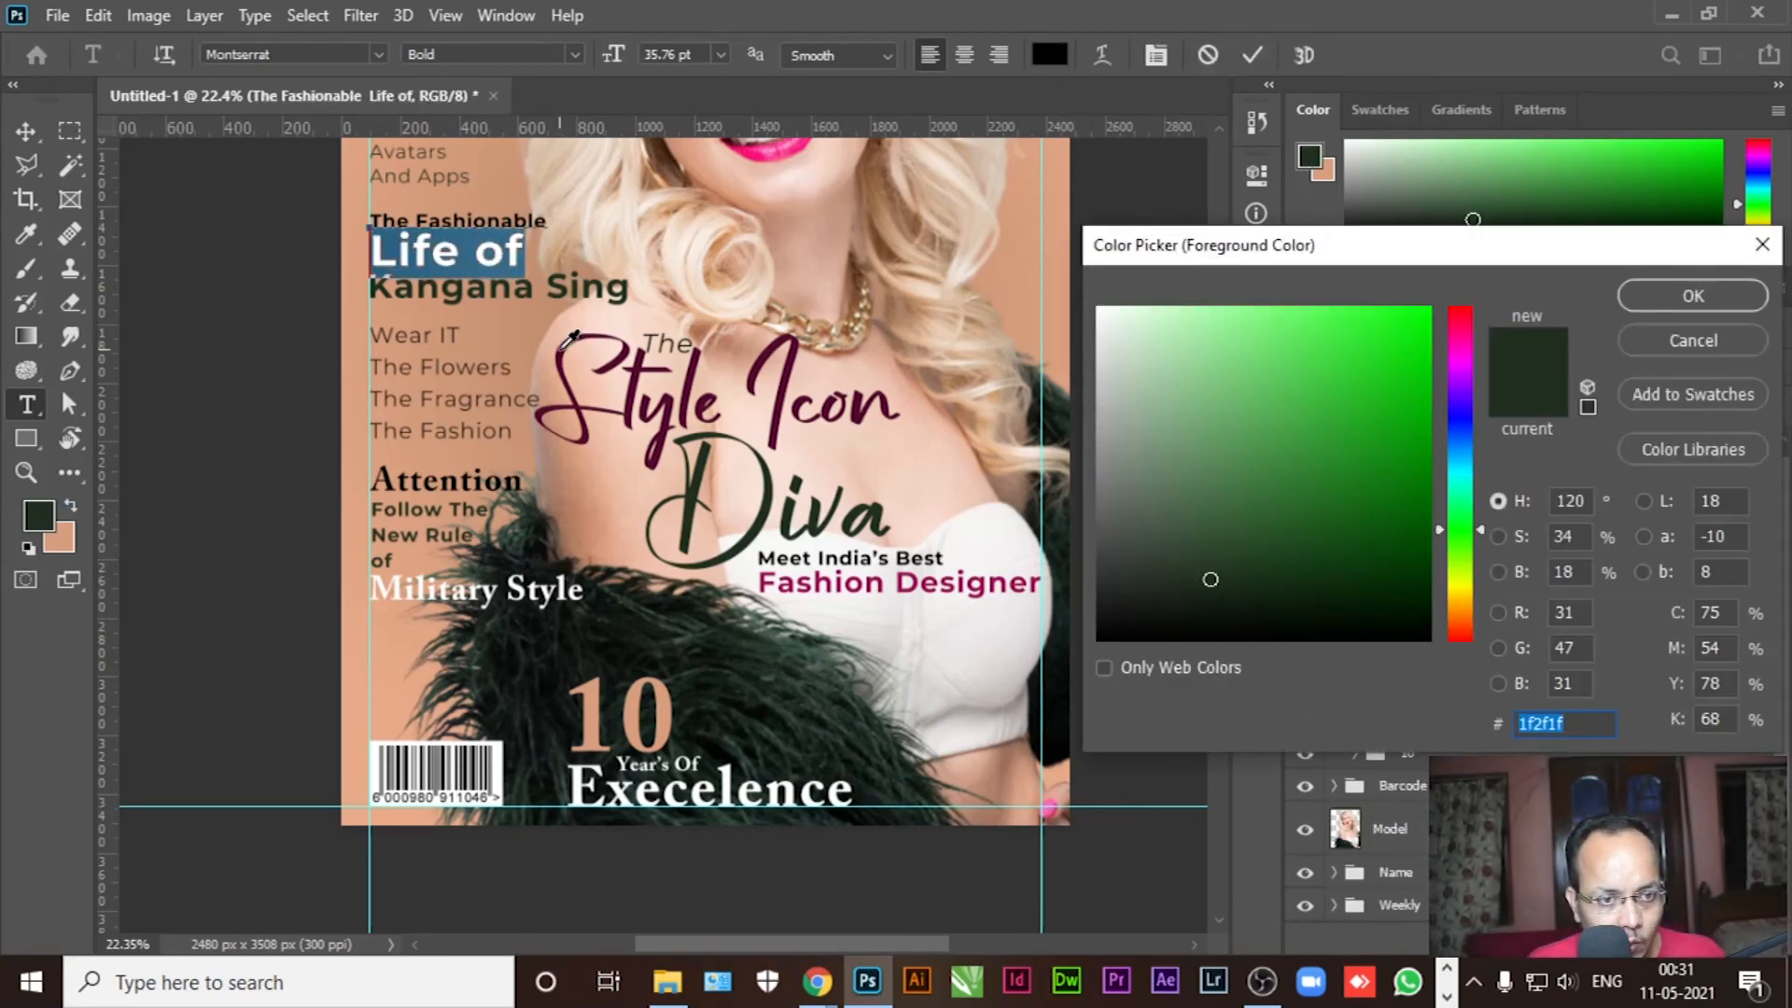
pyautogui.click(564, 346)
pyautogui.click(1693, 296)
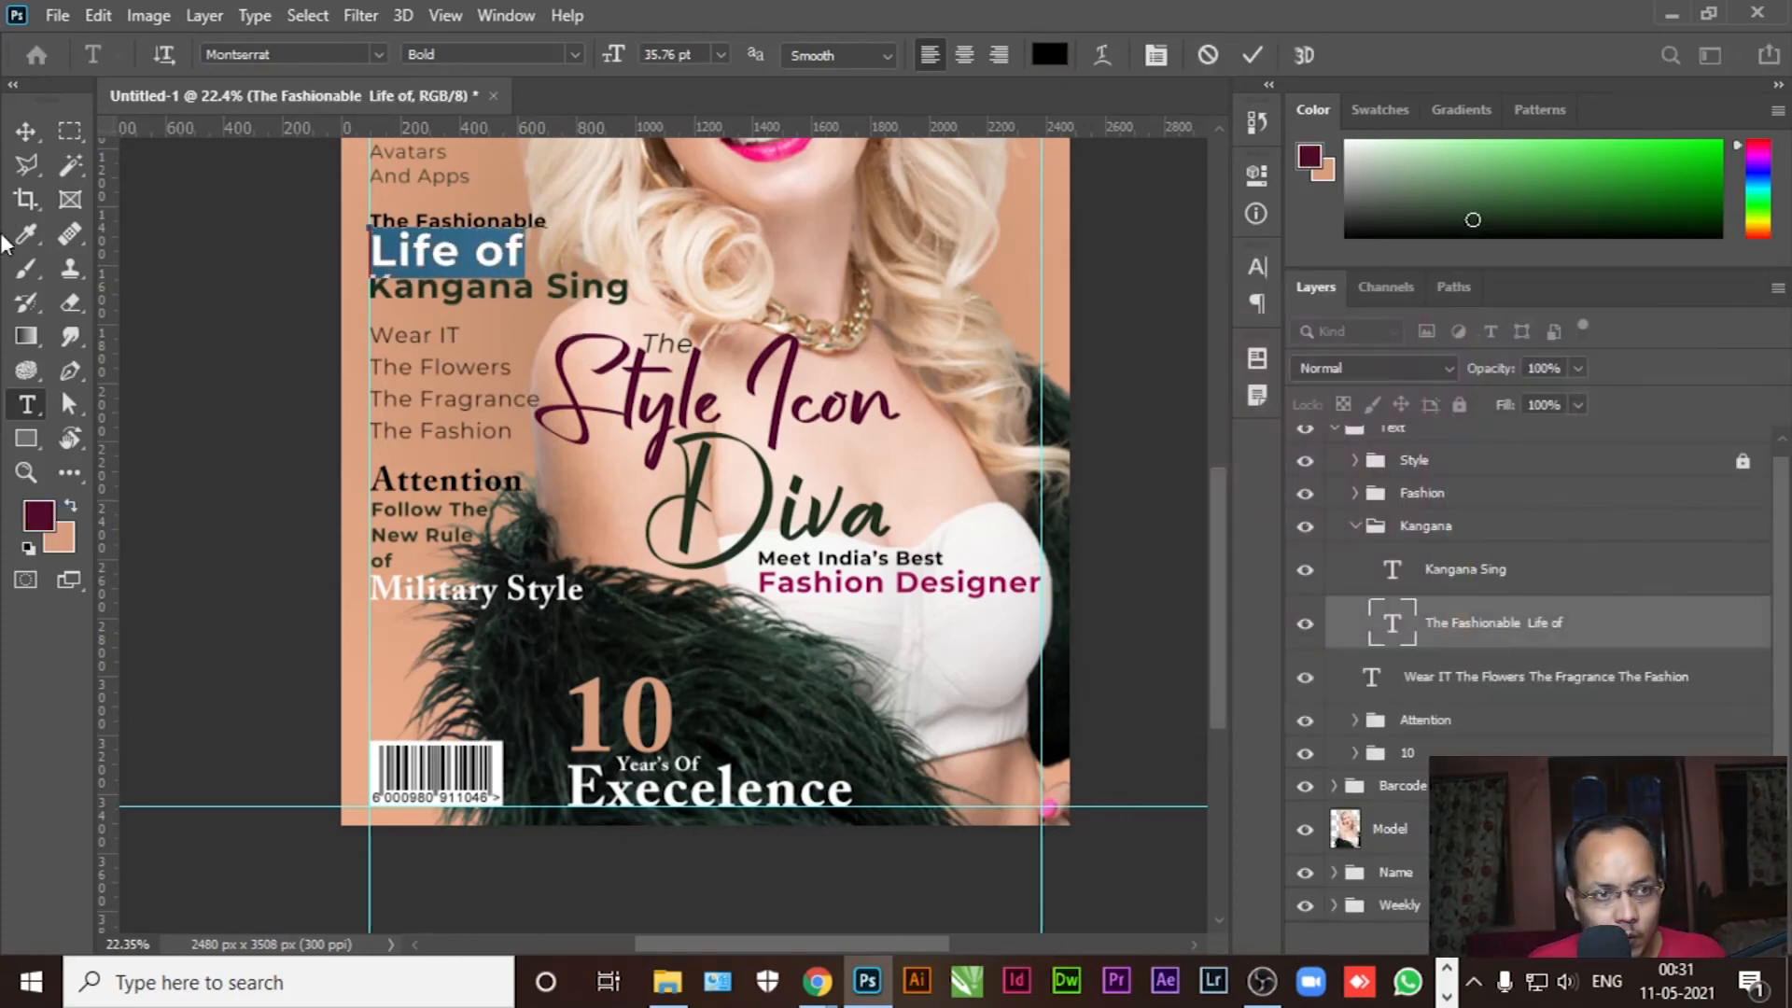
pyautogui.click(25, 133)
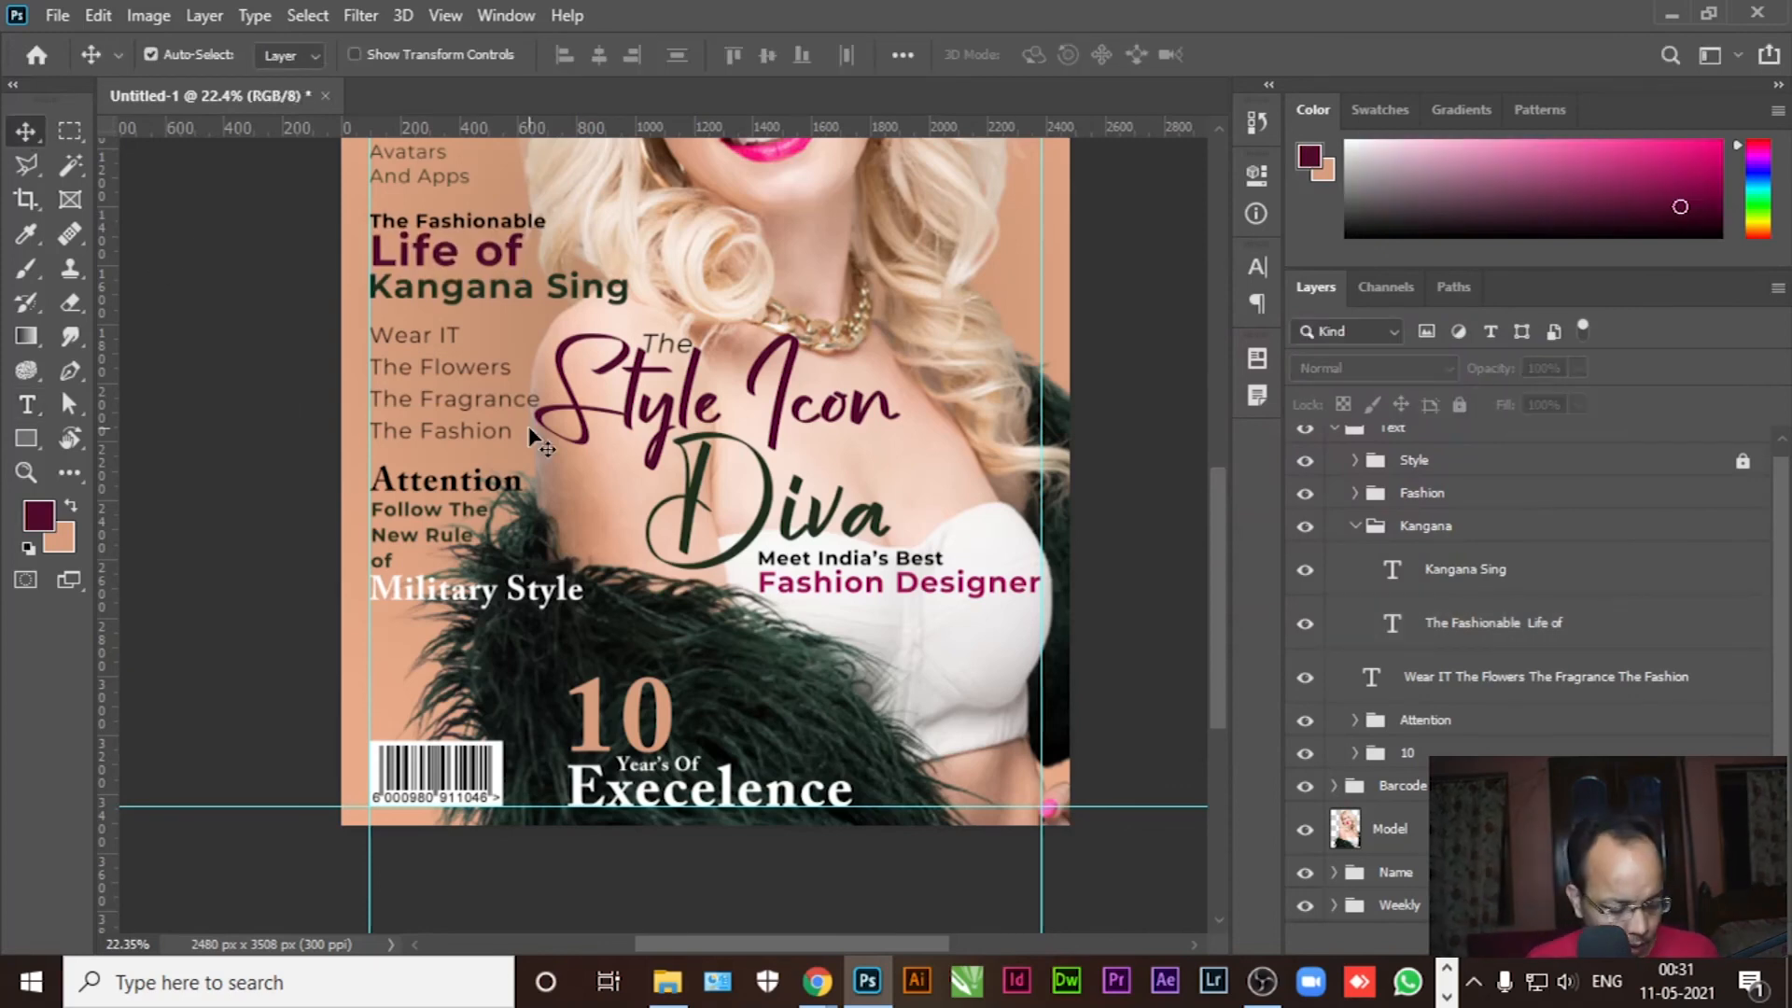
pyautogui.hotkey('ctrl', '0')
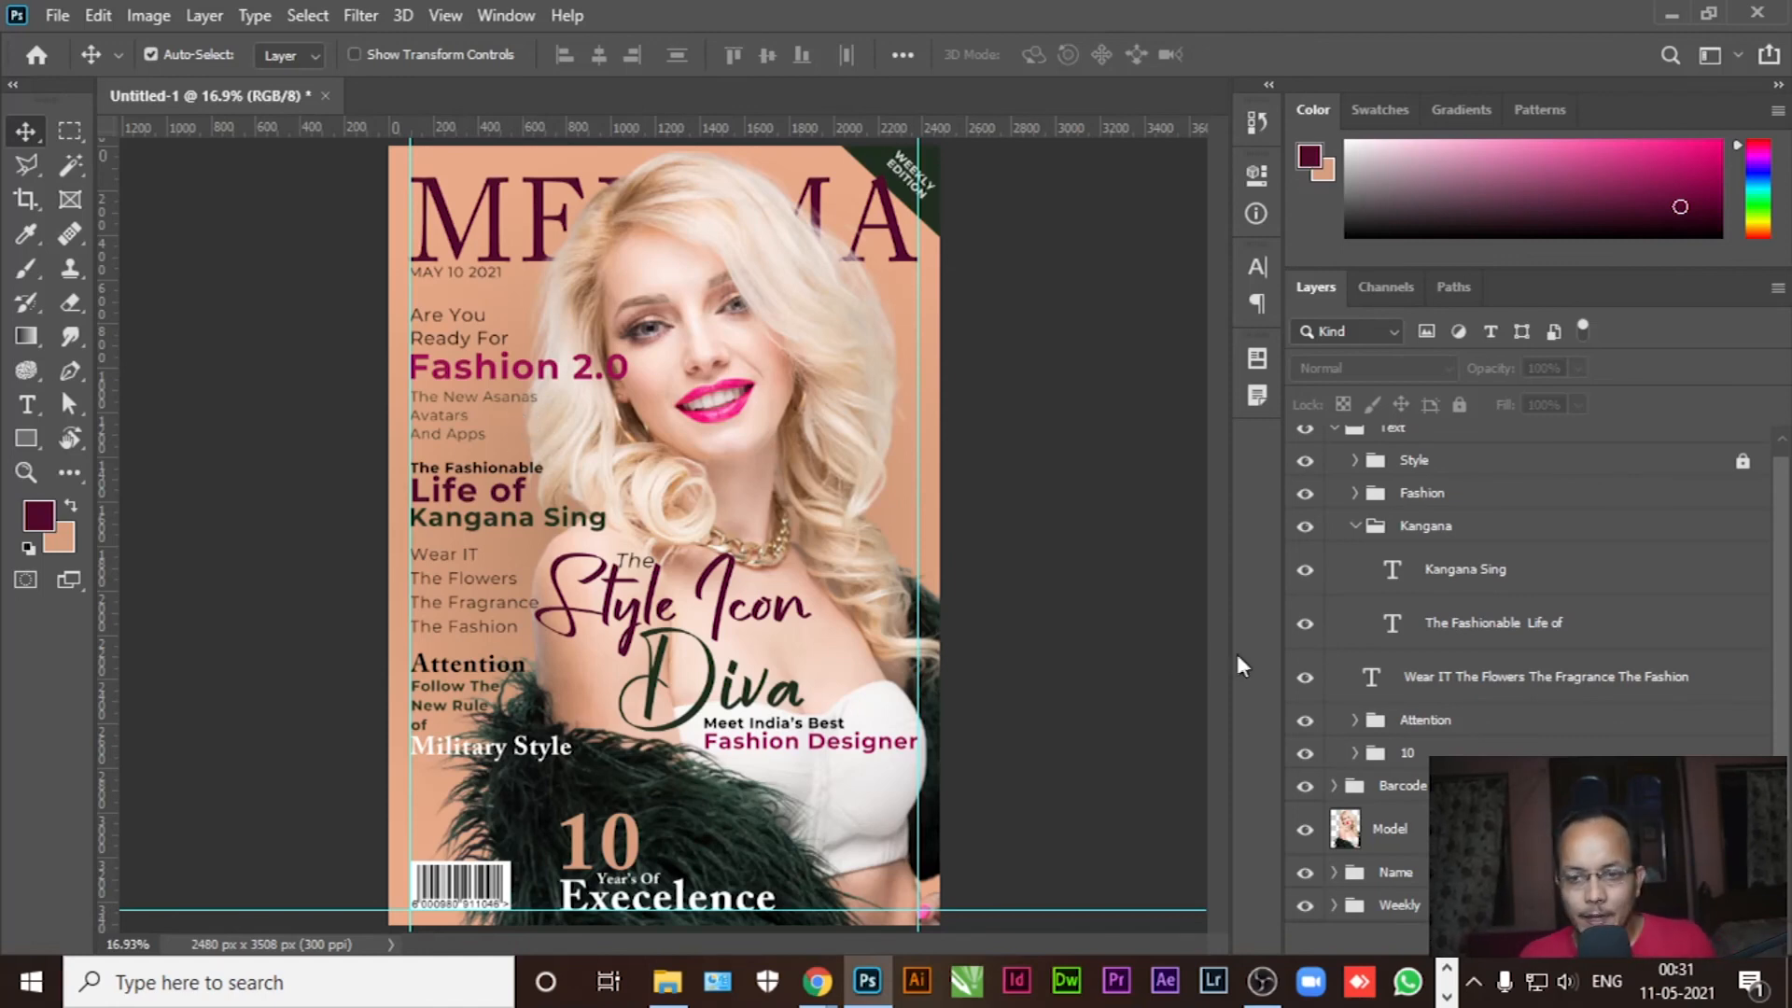
# Collapse the Kangana and Text groups, toggle the Text group's visibility to compare, then re-expand Text
pyautogui.click(1357, 527)
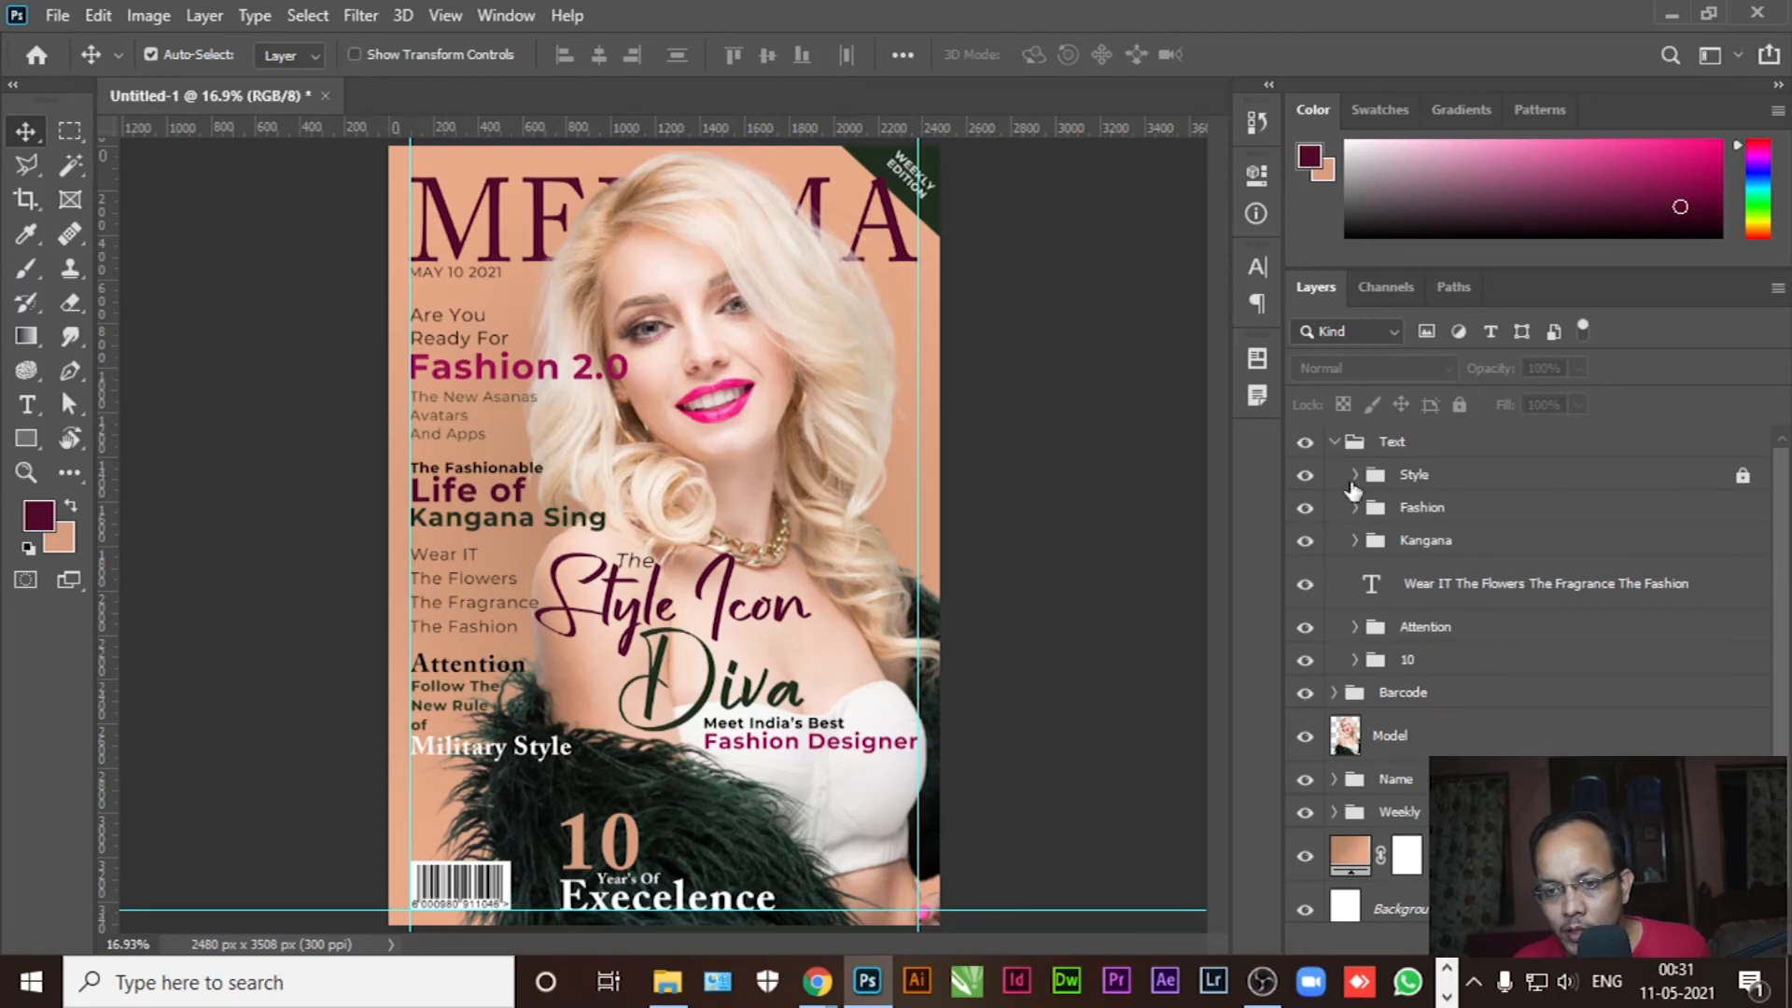
pyautogui.click(1335, 441)
pyautogui.click(1307, 448)
pyautogui.click(1306, 447)
pyautogui.click(1307, 448)
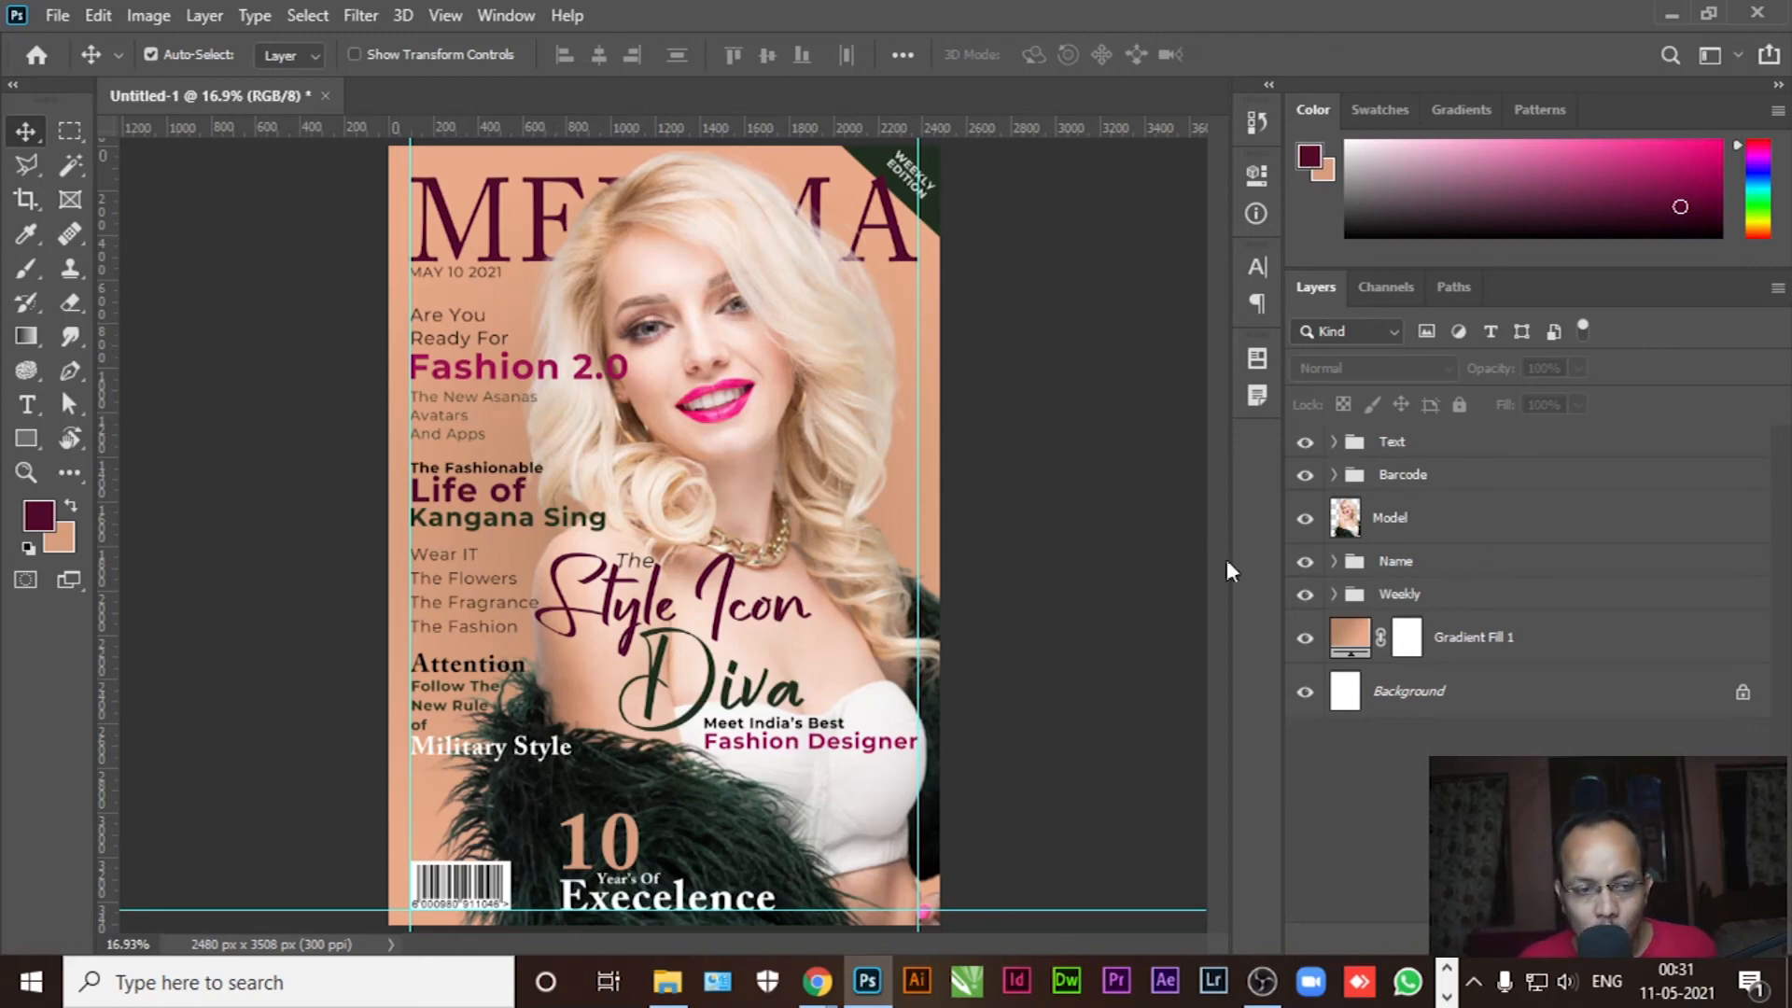
pyautogui.click(1334, 441)
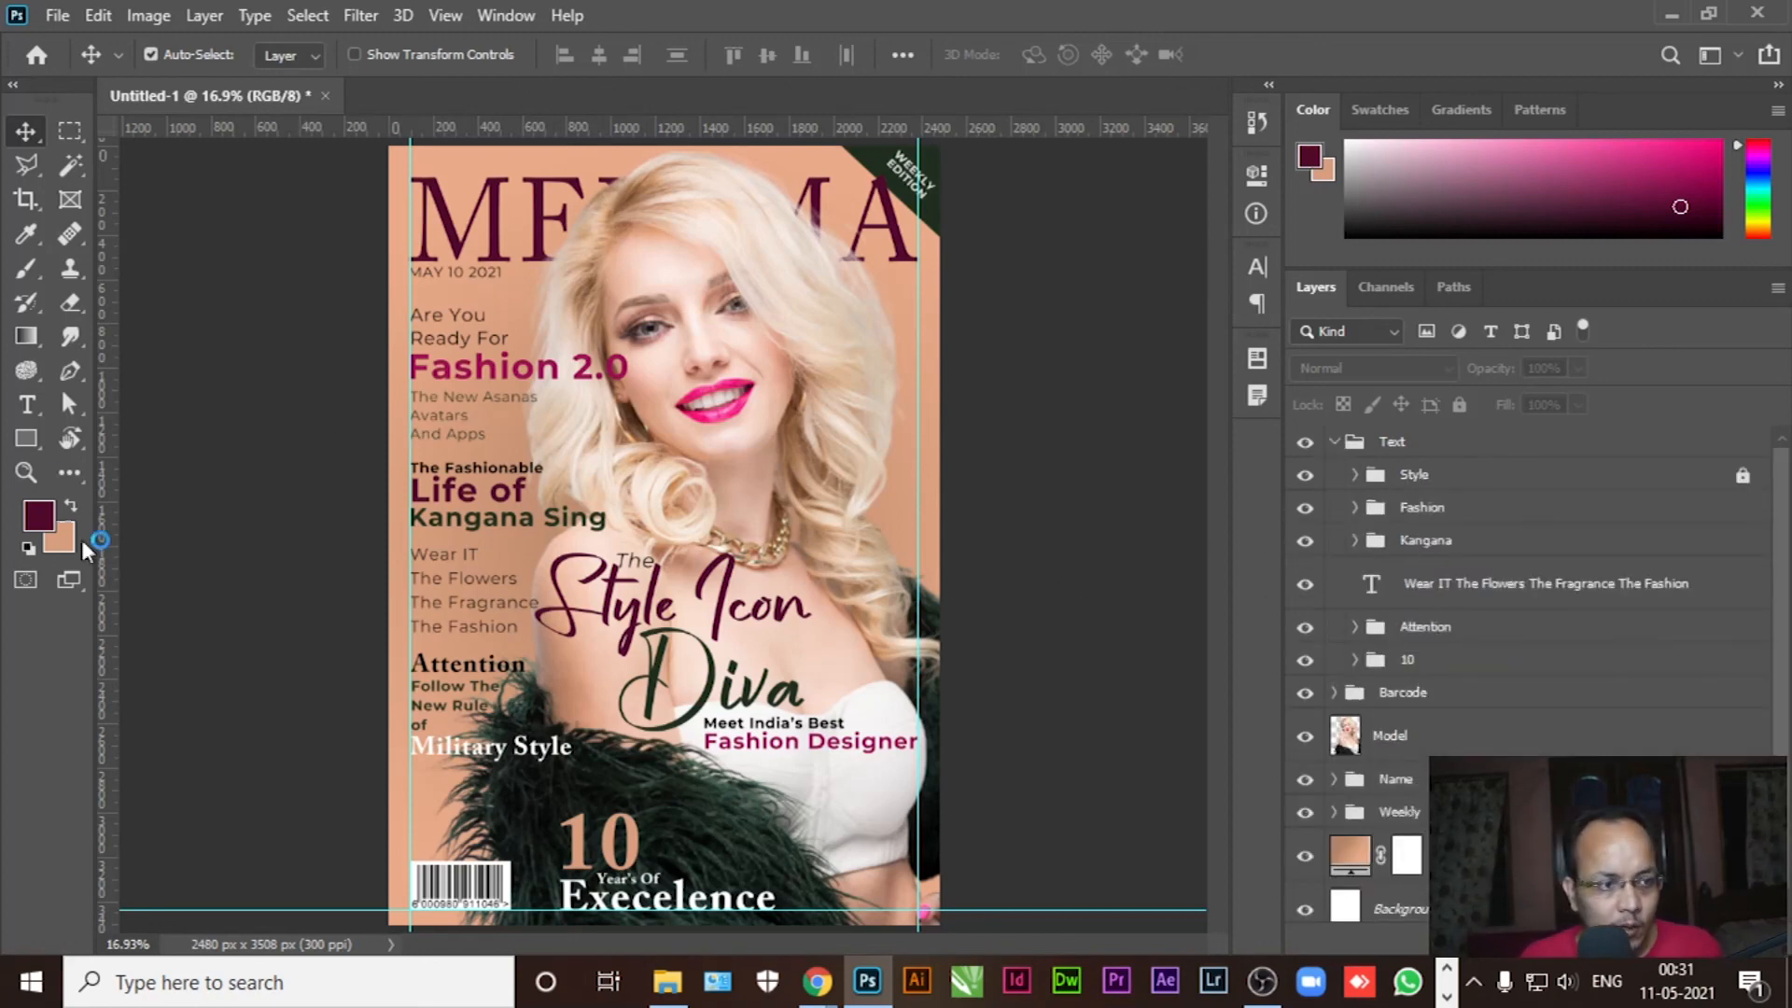
pyautogui.click(26, 405)
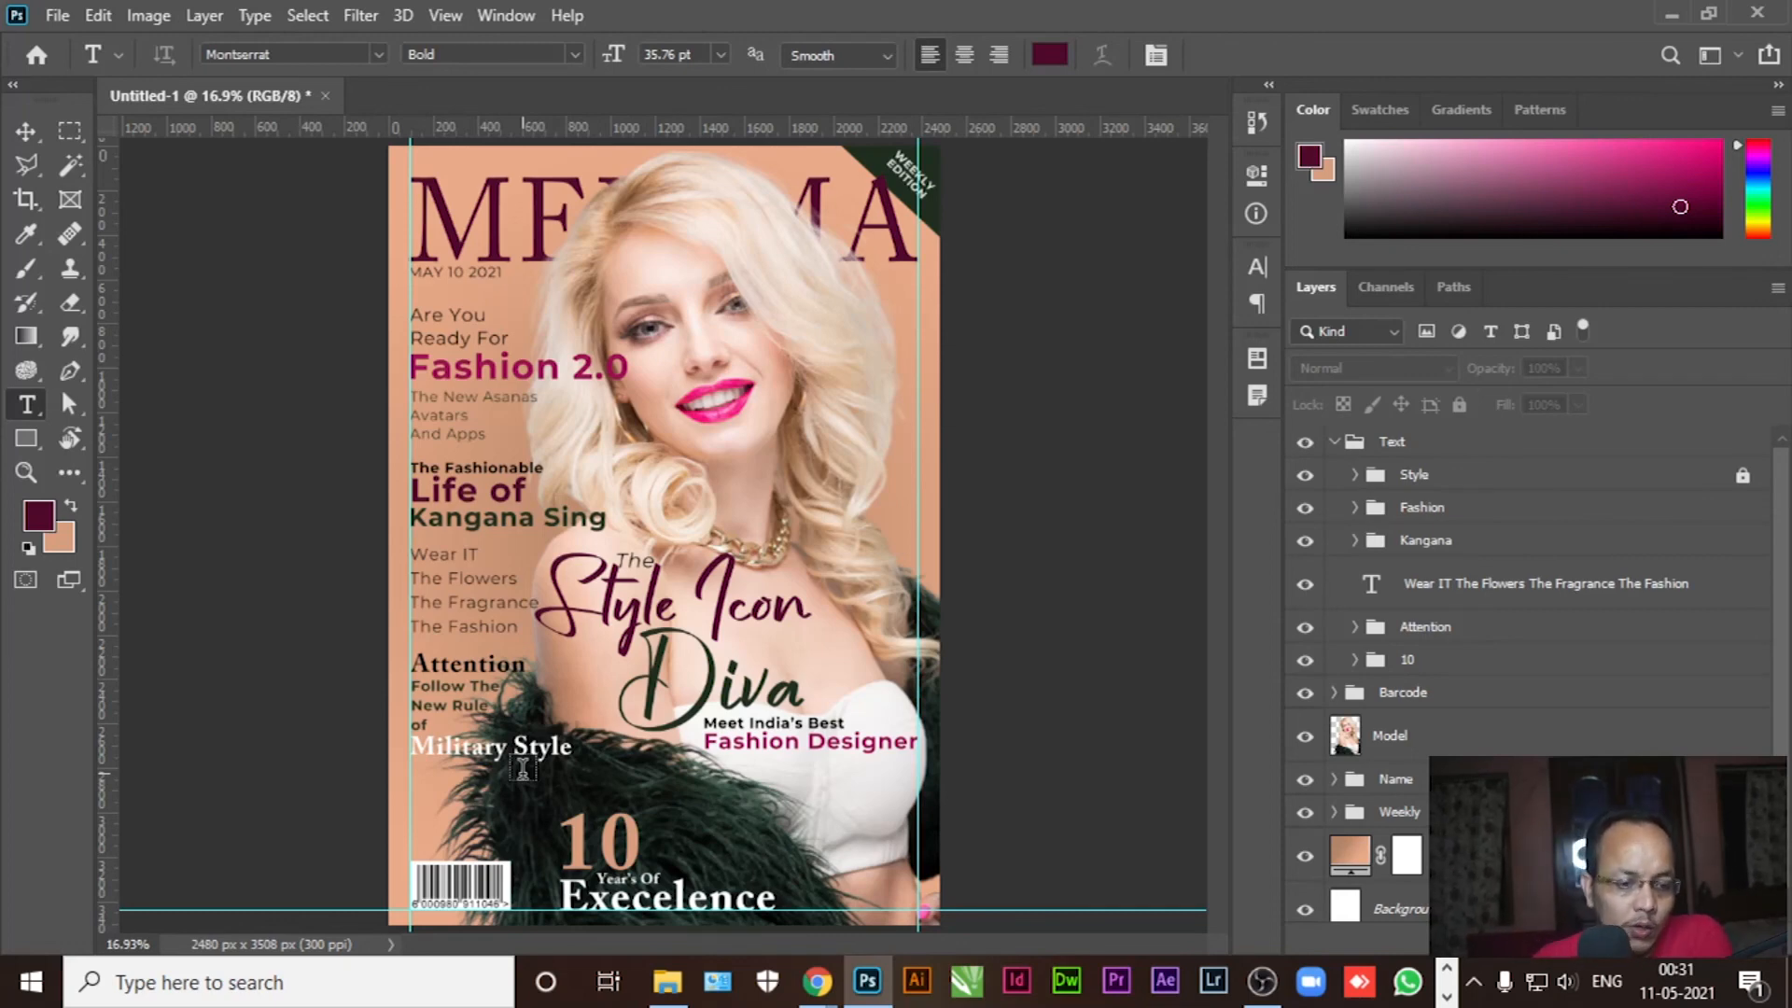
# Type 'Best Fashion In The World' above the barcode at 27.76 pt, aligned left with the cover lines
pyautogui.click(434, 802)
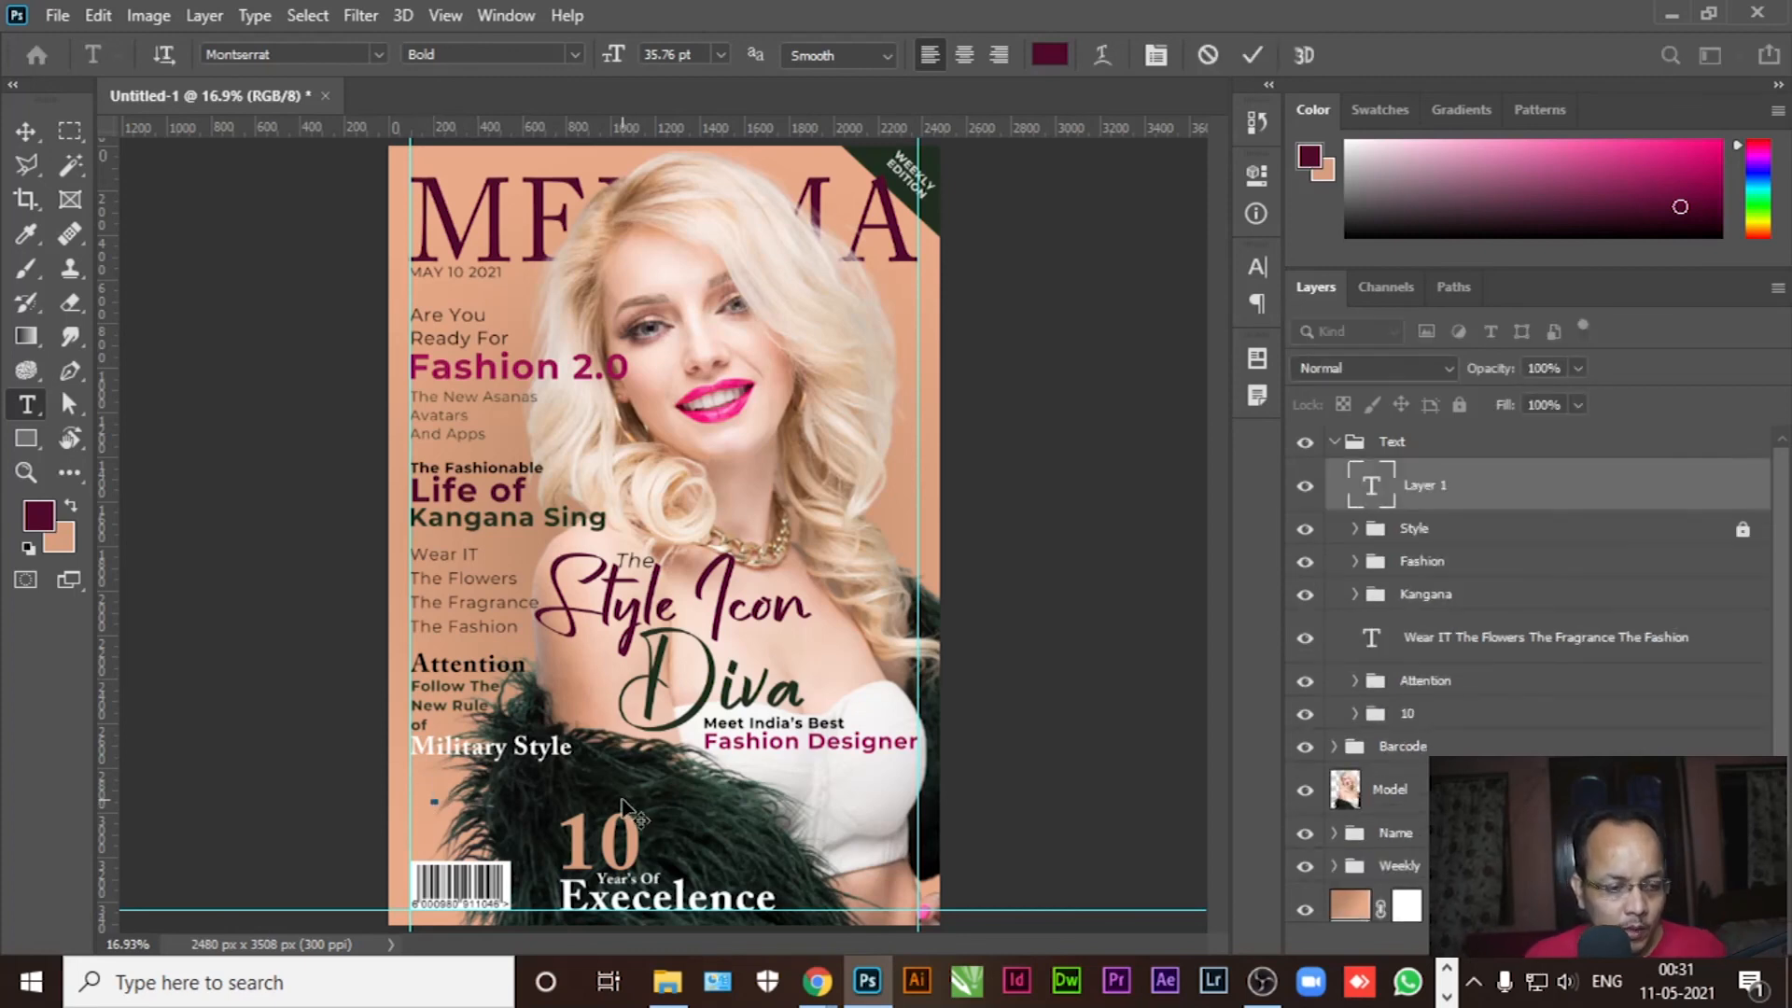
pyautogui.write('Be')
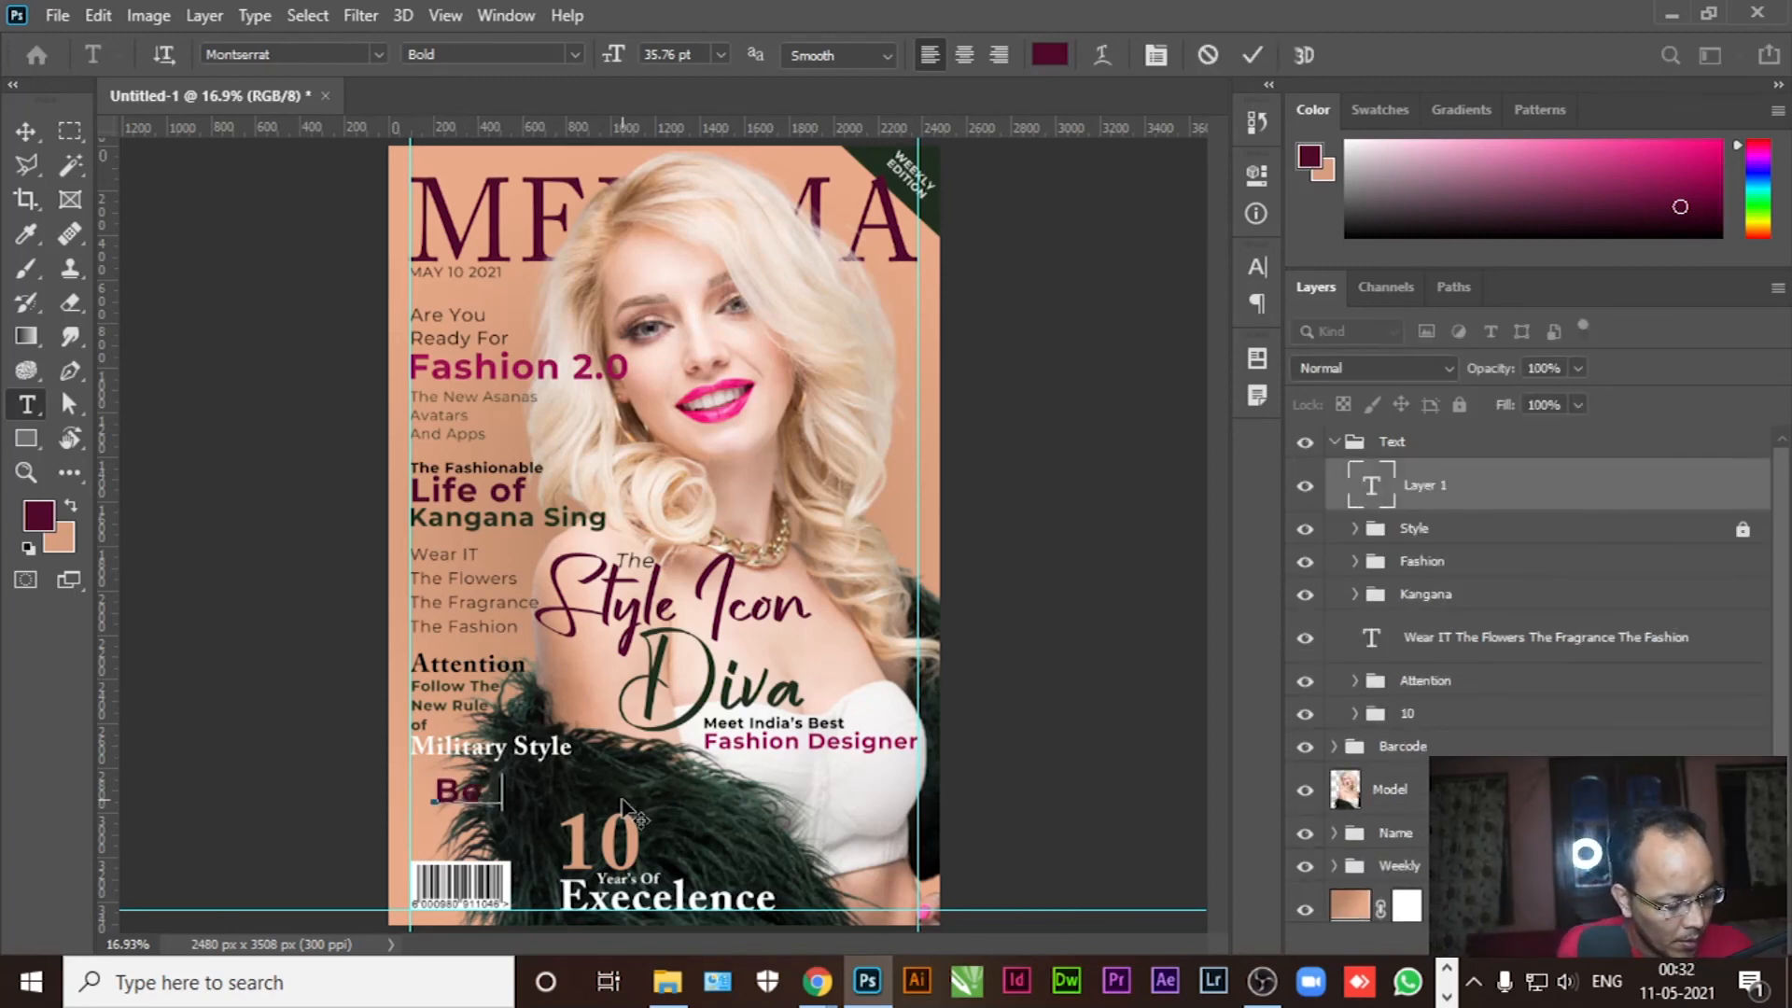
pyautogui.write('st Fashion')
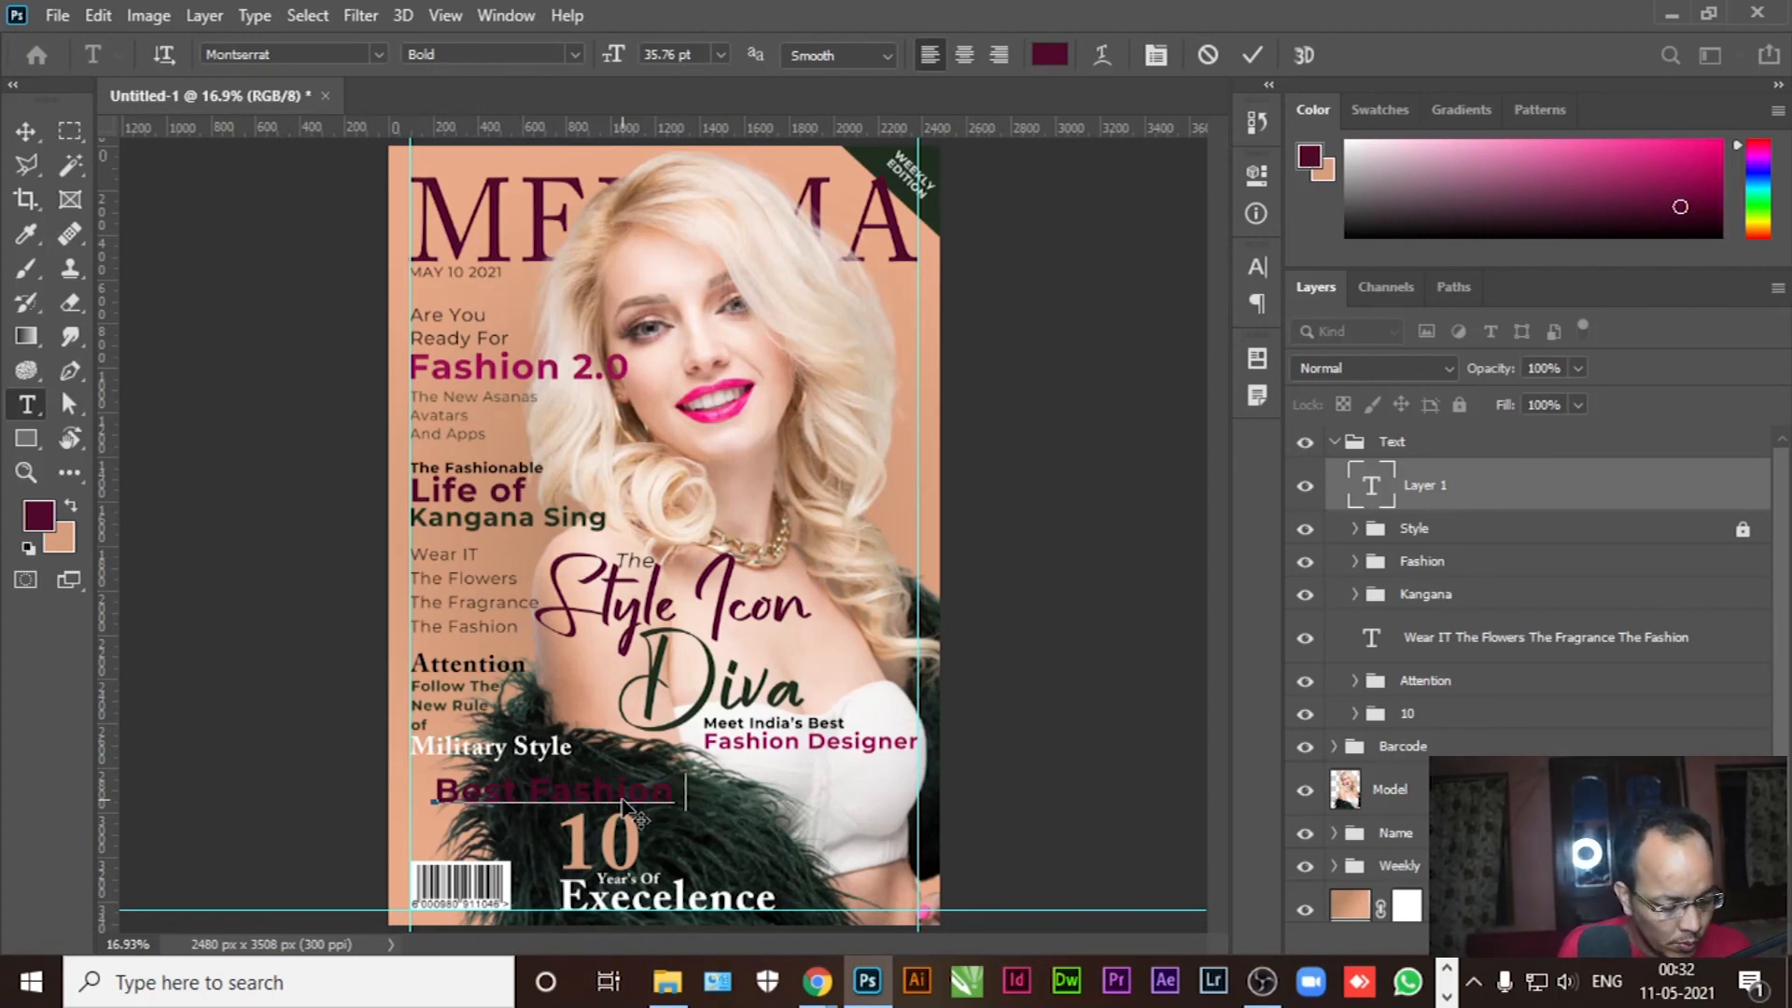
pyautogui.write(' In The')
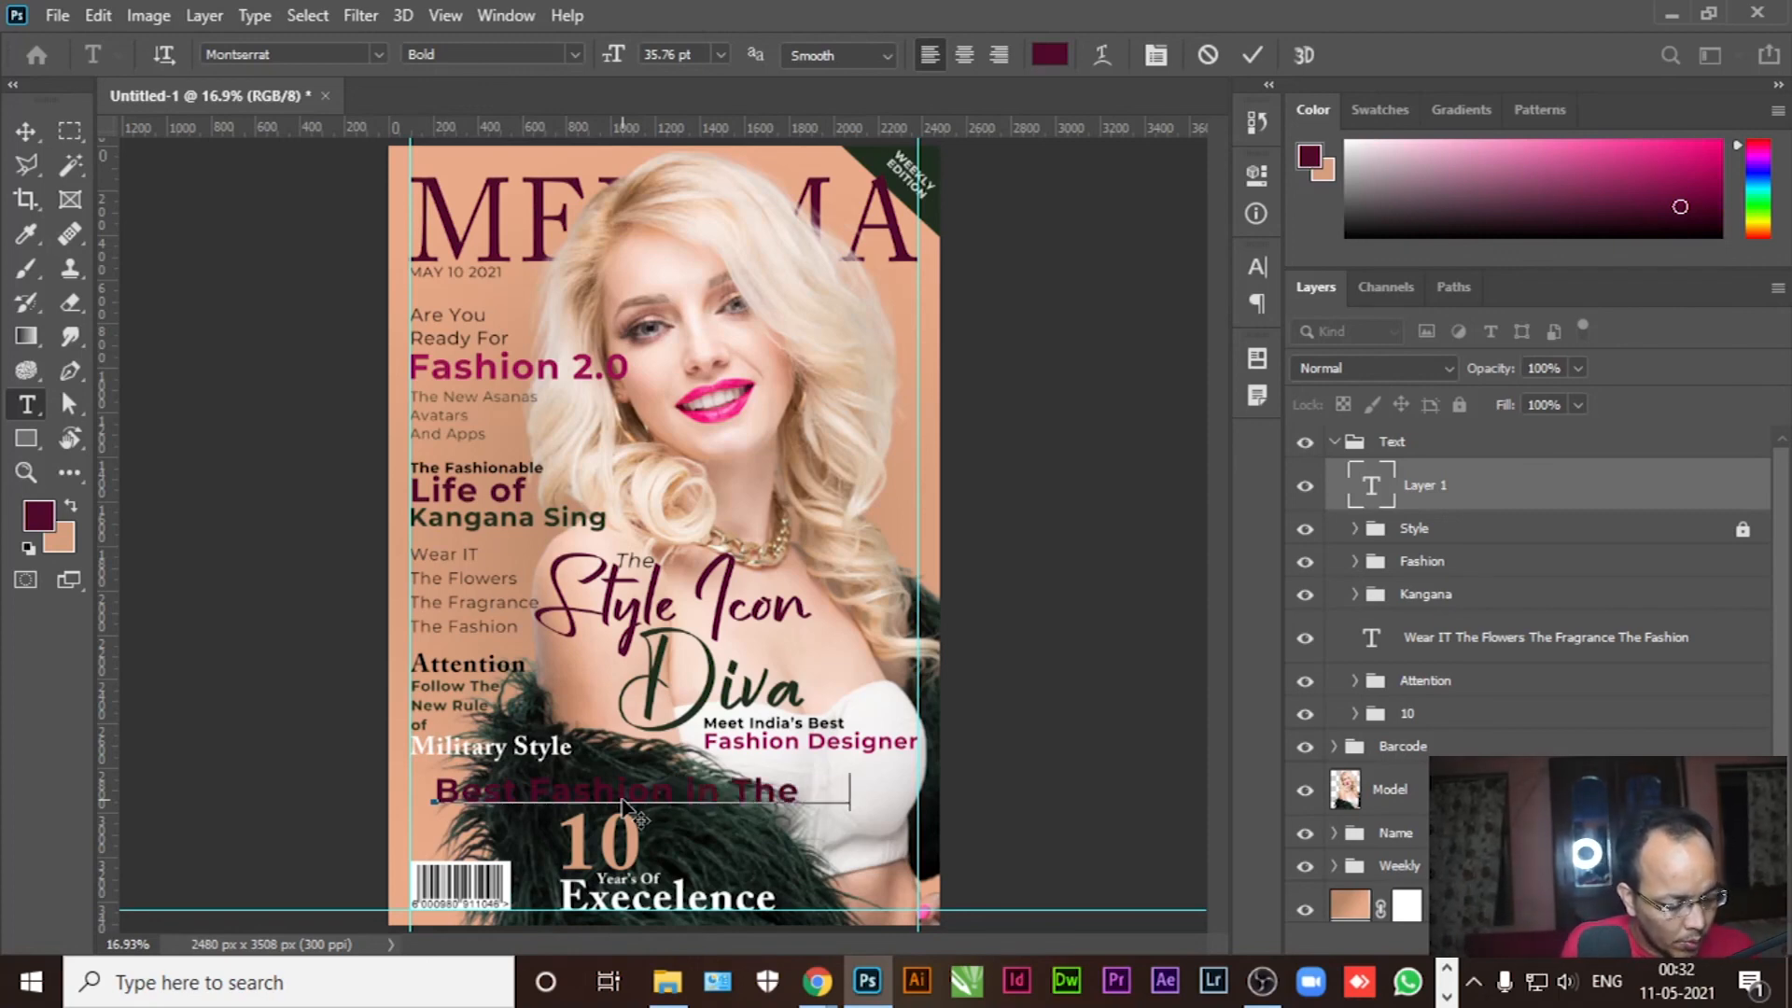
pyautogui.write(' World')
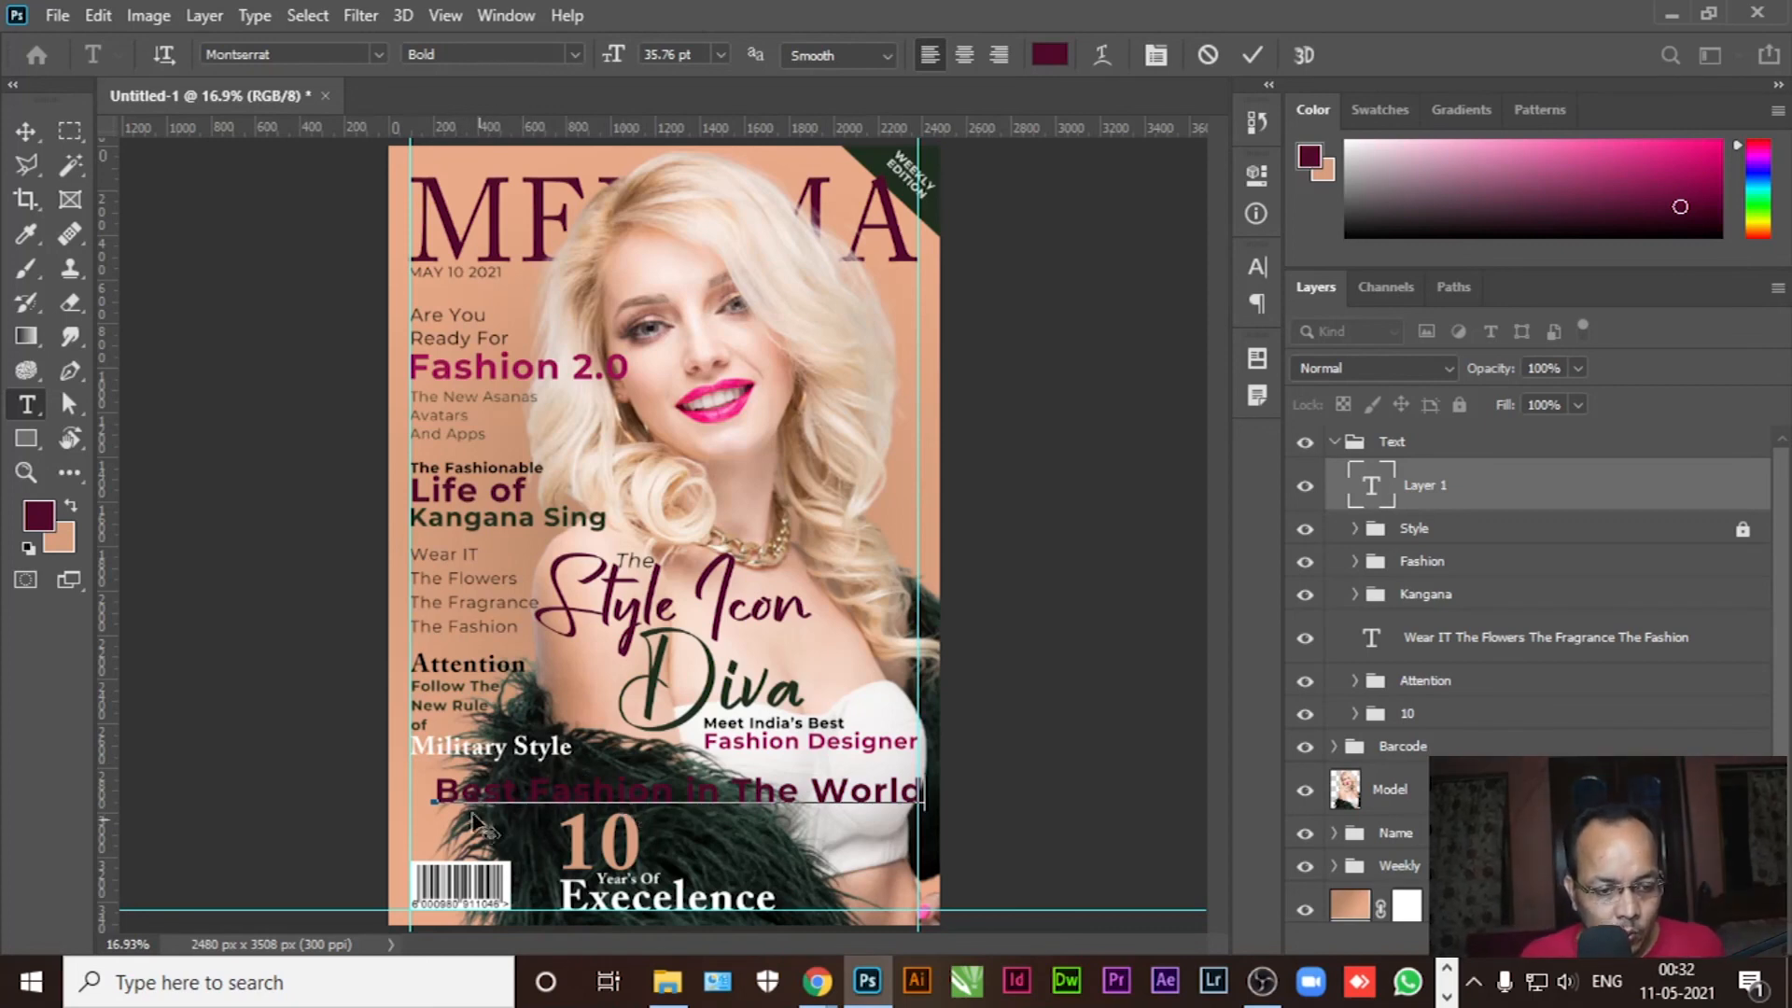
pyautogui.moveTo(436, 791); pyautogui.dragTo(1028, 787)
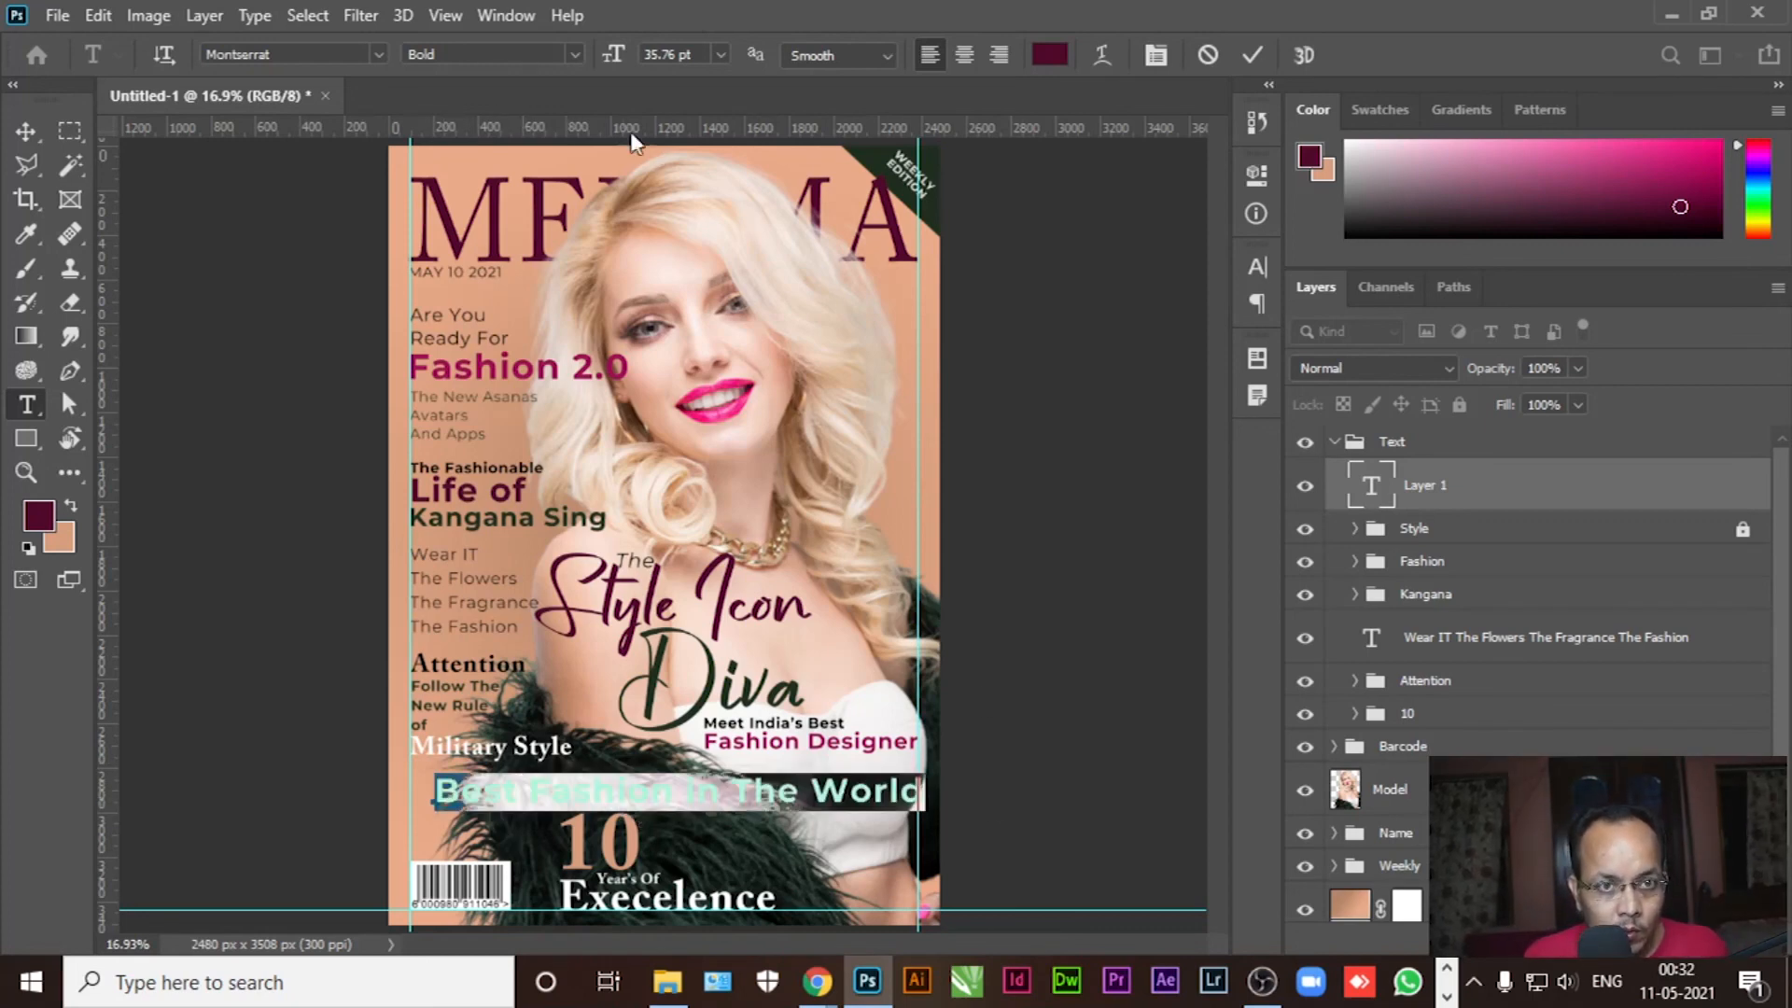
pyautogui.moveTo(613, 58); pyautogui.dragTo(606, 57)
pyautogui.click(25, 131)
pyautogui.moveTo(523, 803); pyautogui.dragTo(497, 801)
# Break the headline into two lines before 'in The World'
pyautogui.click(25, 409)
pyautogui.click(605, 798)
pyautogui.press('Return')
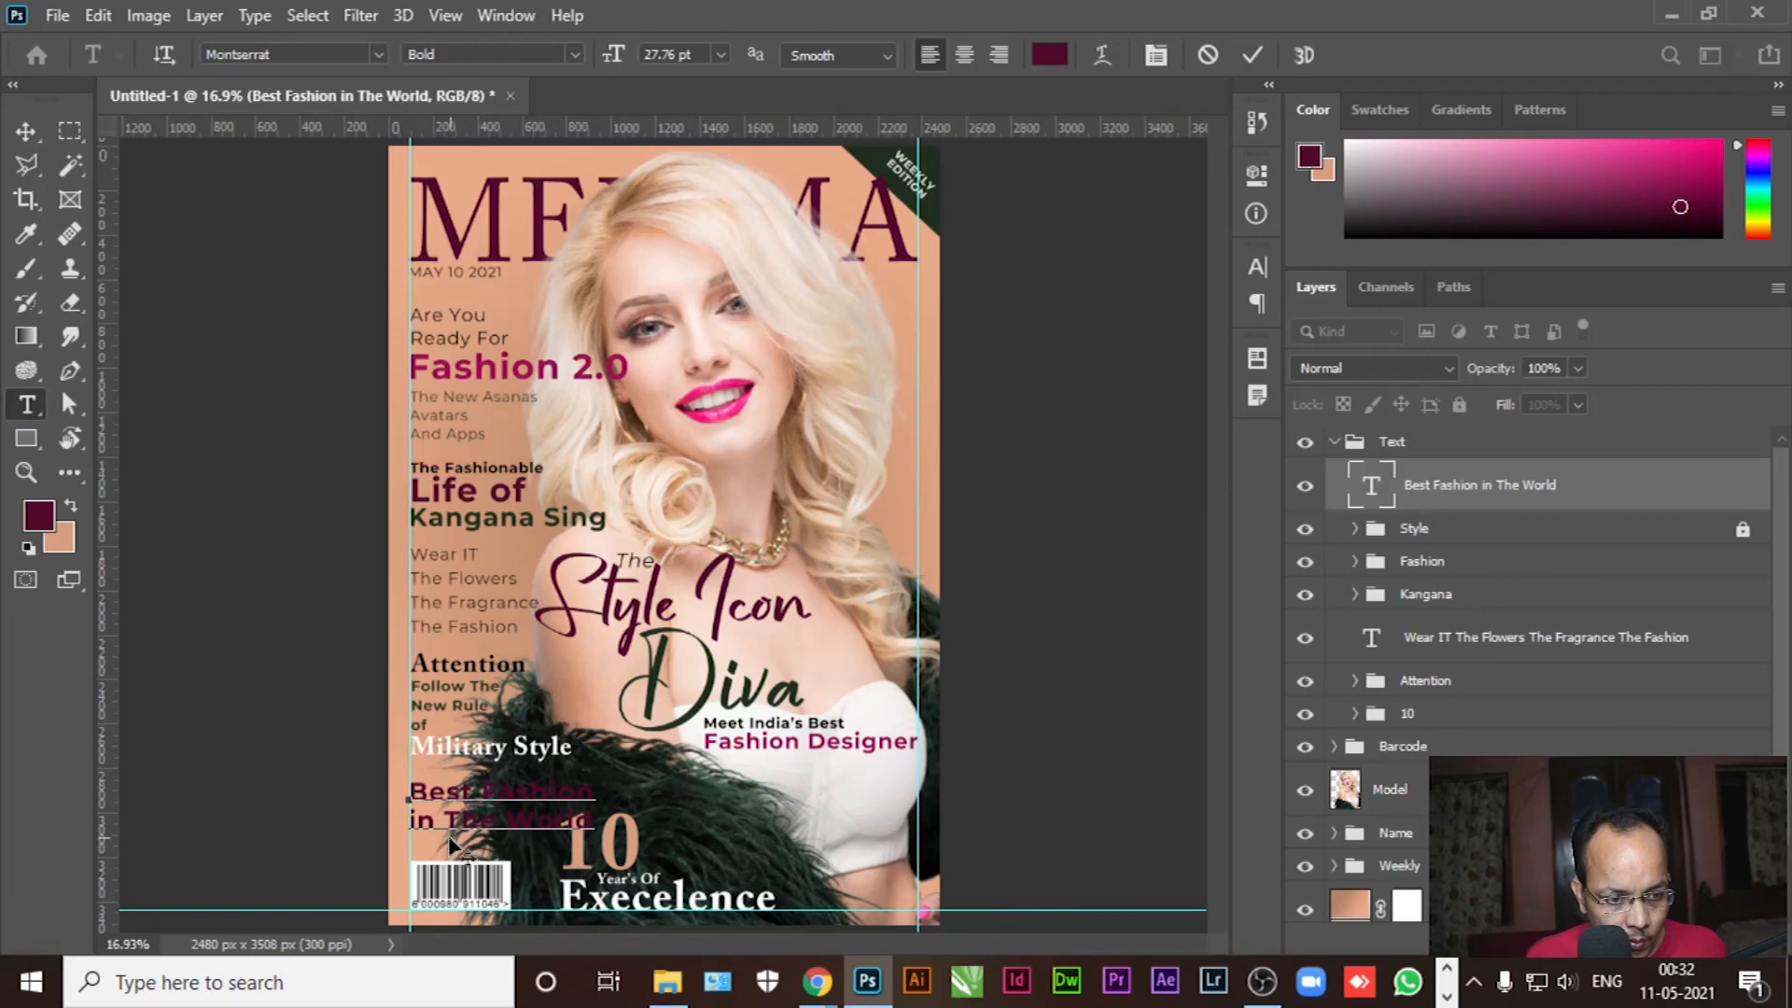
# Shrink 'in The World' to 19.76 pt and tighten the headline leading to 22.01 pt
pyautogui.moveTo(412, 820); pyautogui.dragTo(621, 826)
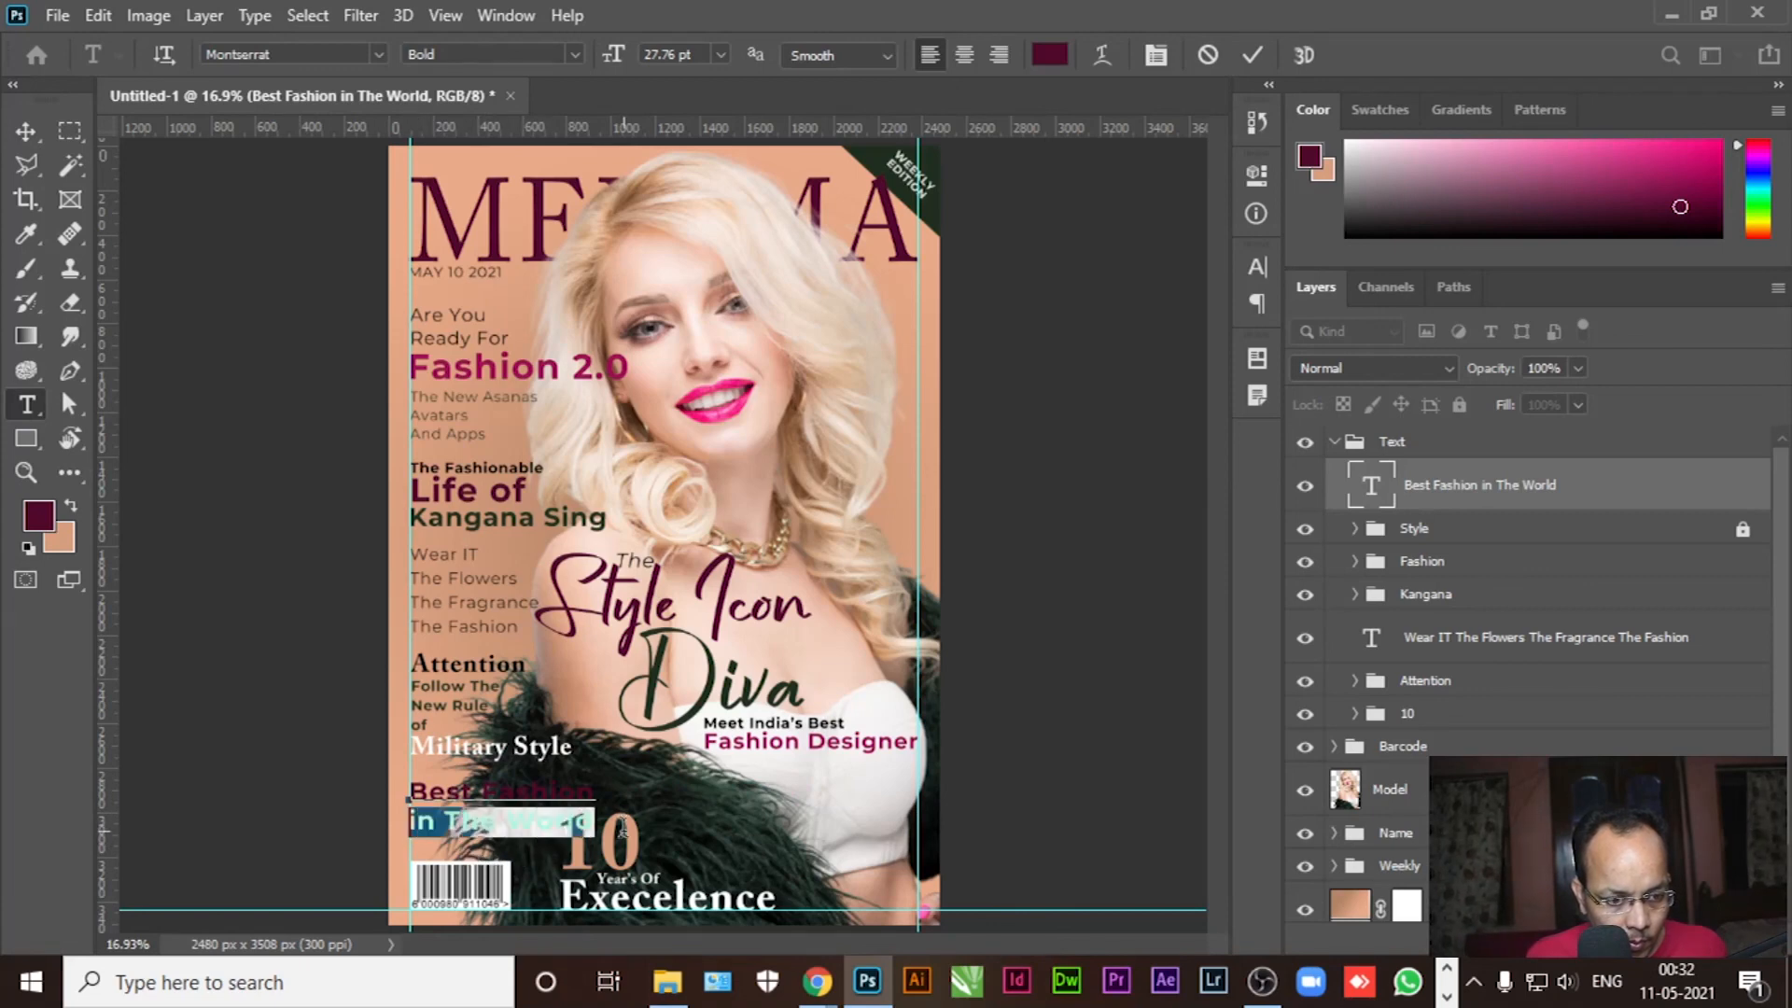
pyautogui.moveTo(613, 62); pyautogui.dragTo(604, 61)
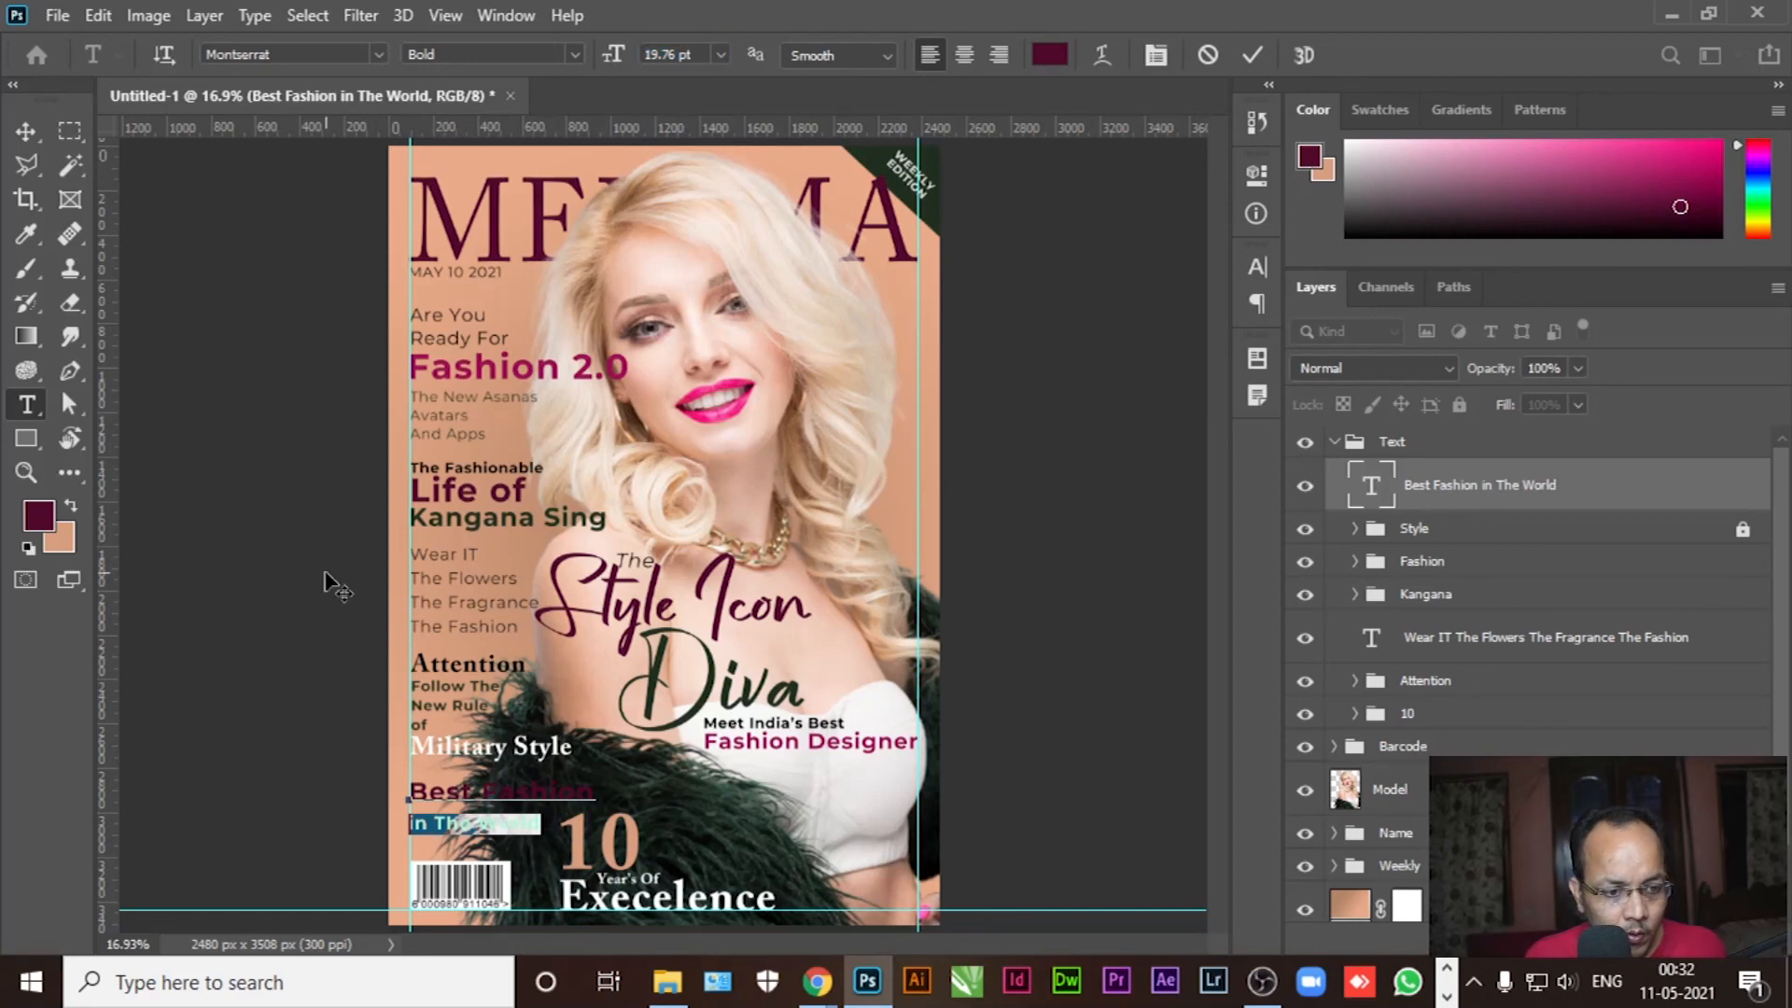
pyautogui.hotkey('ctrl', 'a')
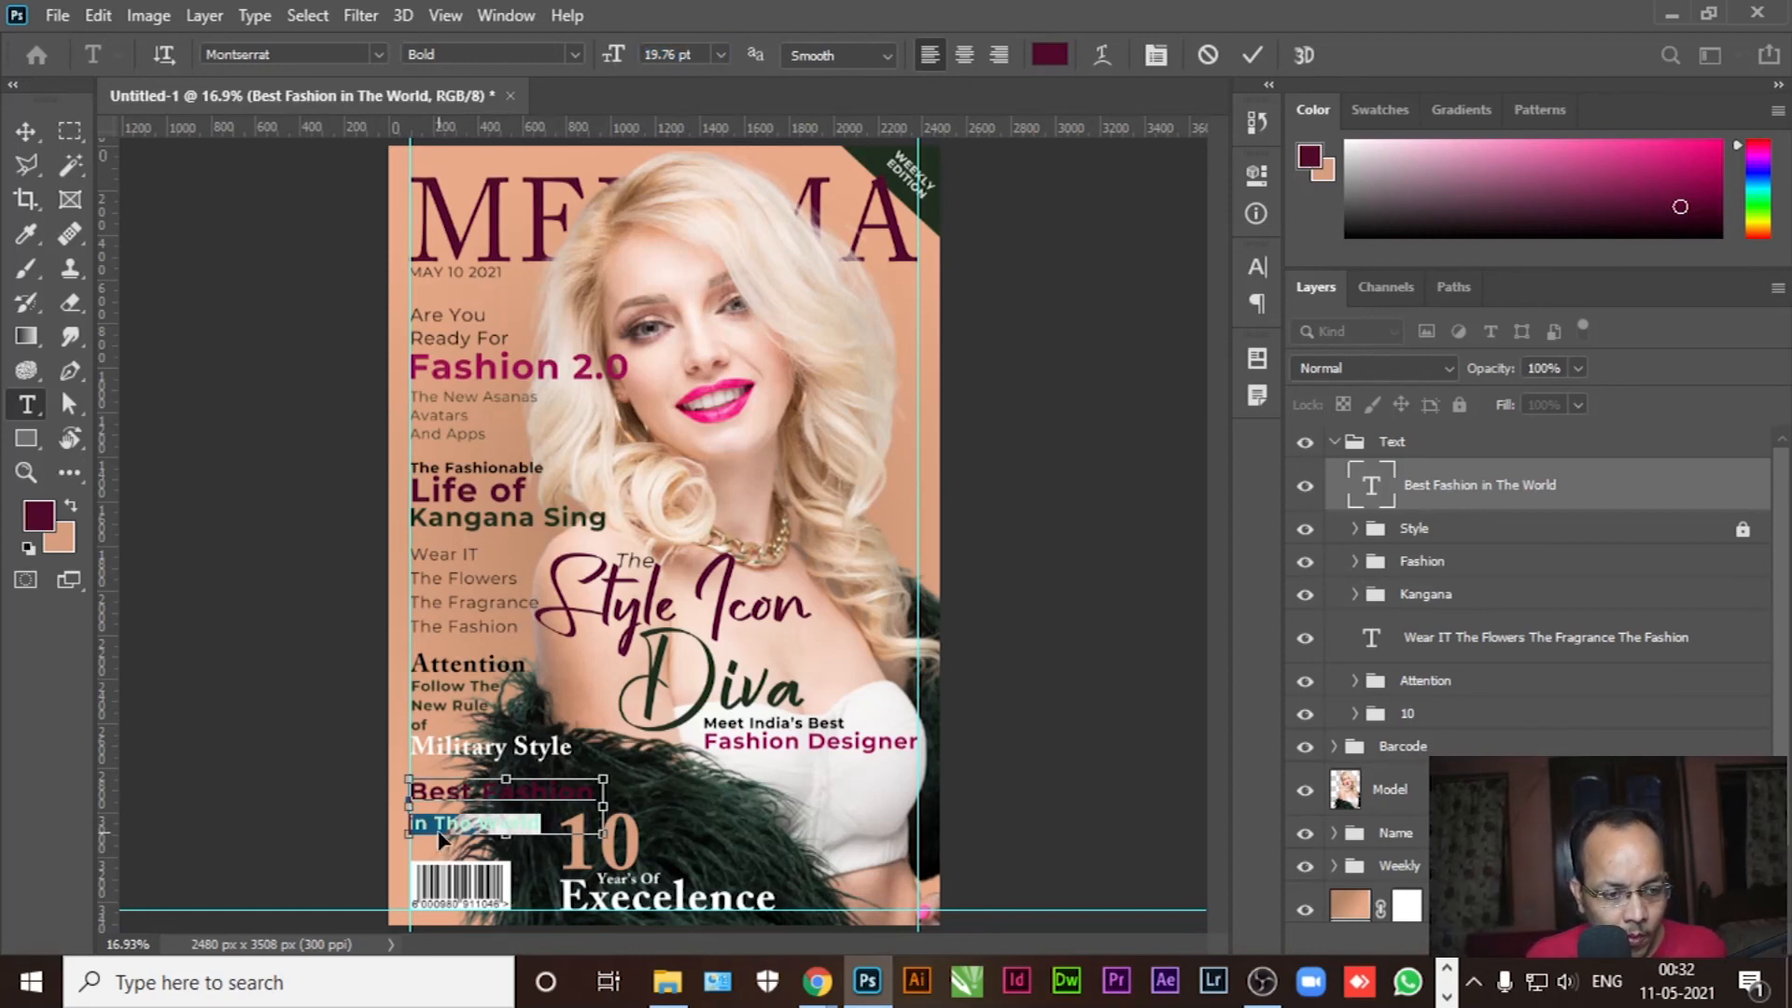
pyautogui.click(1155, 55)
pyautogui.moveTo(1111, 343); pyautogui.dragTo(1108, 347)
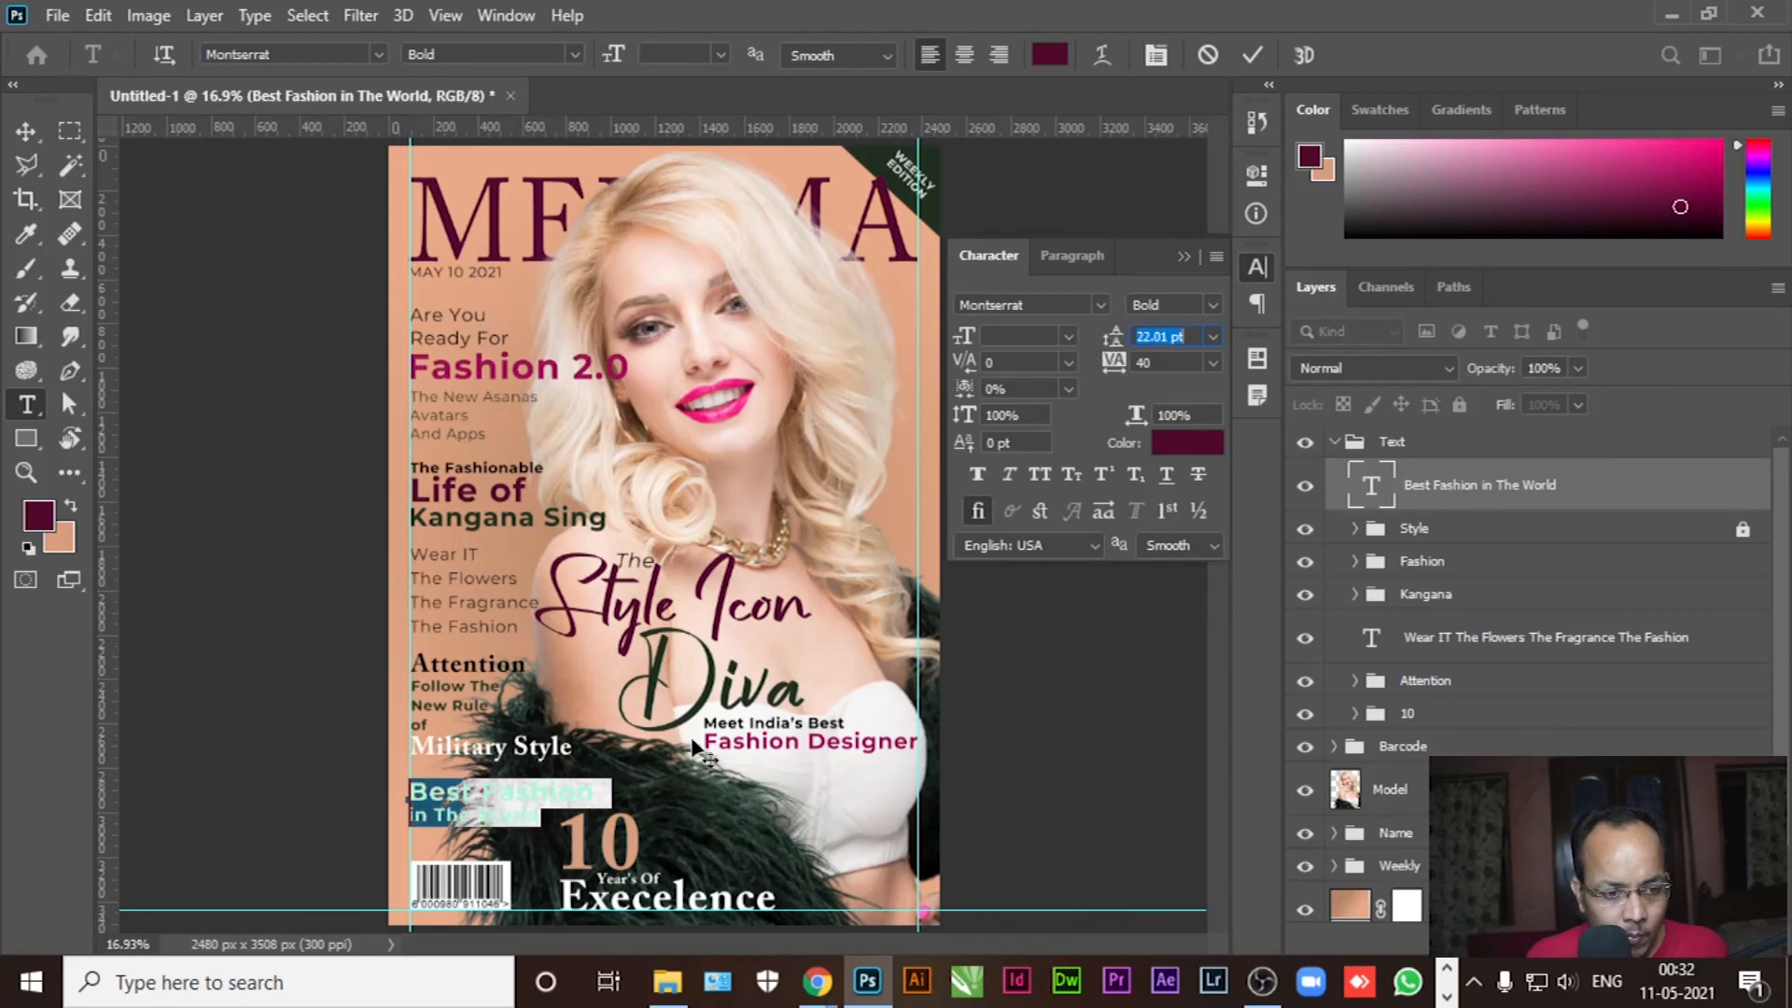
pyautogui.click(438, 807)
# Make 'Best Fashion' white and commit the text edits
pyautogui.moveTo(412, 792); pyautogui.dragTo(604, 794)
pyautogui.click(50, 520)
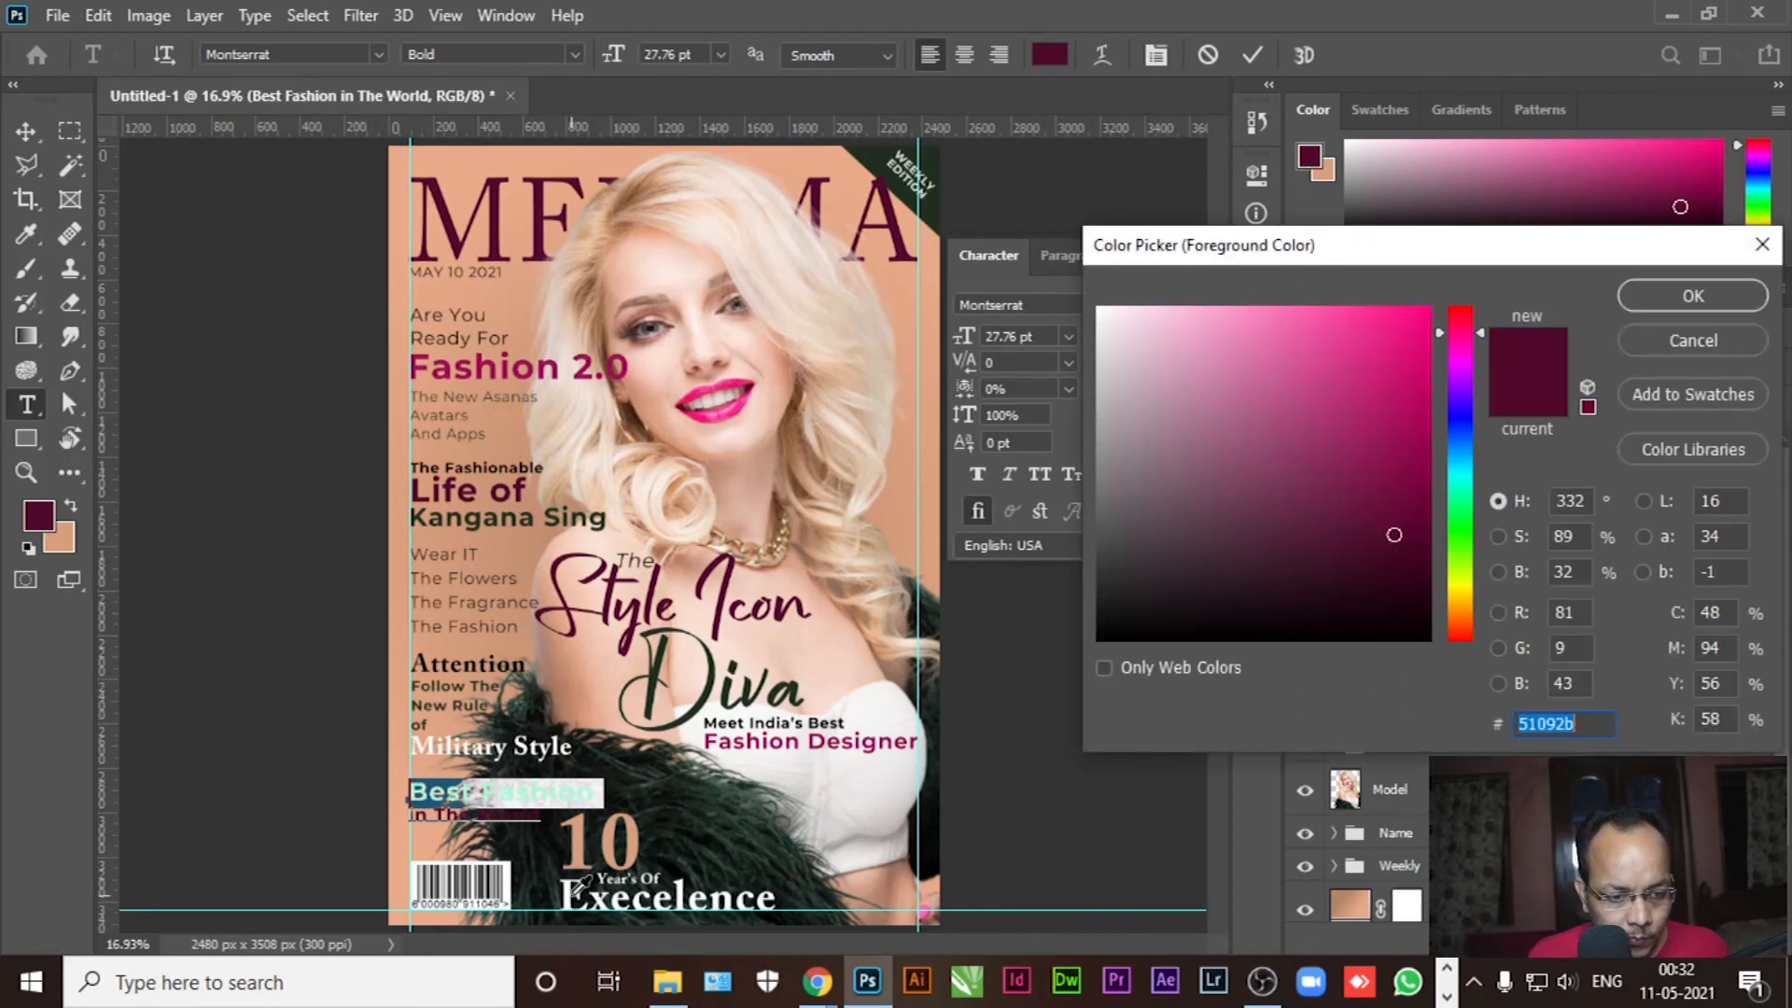
pyautogui.click(569, 896)
pyautogui.click(1693, 294)
pyautogui.click(173, 349)
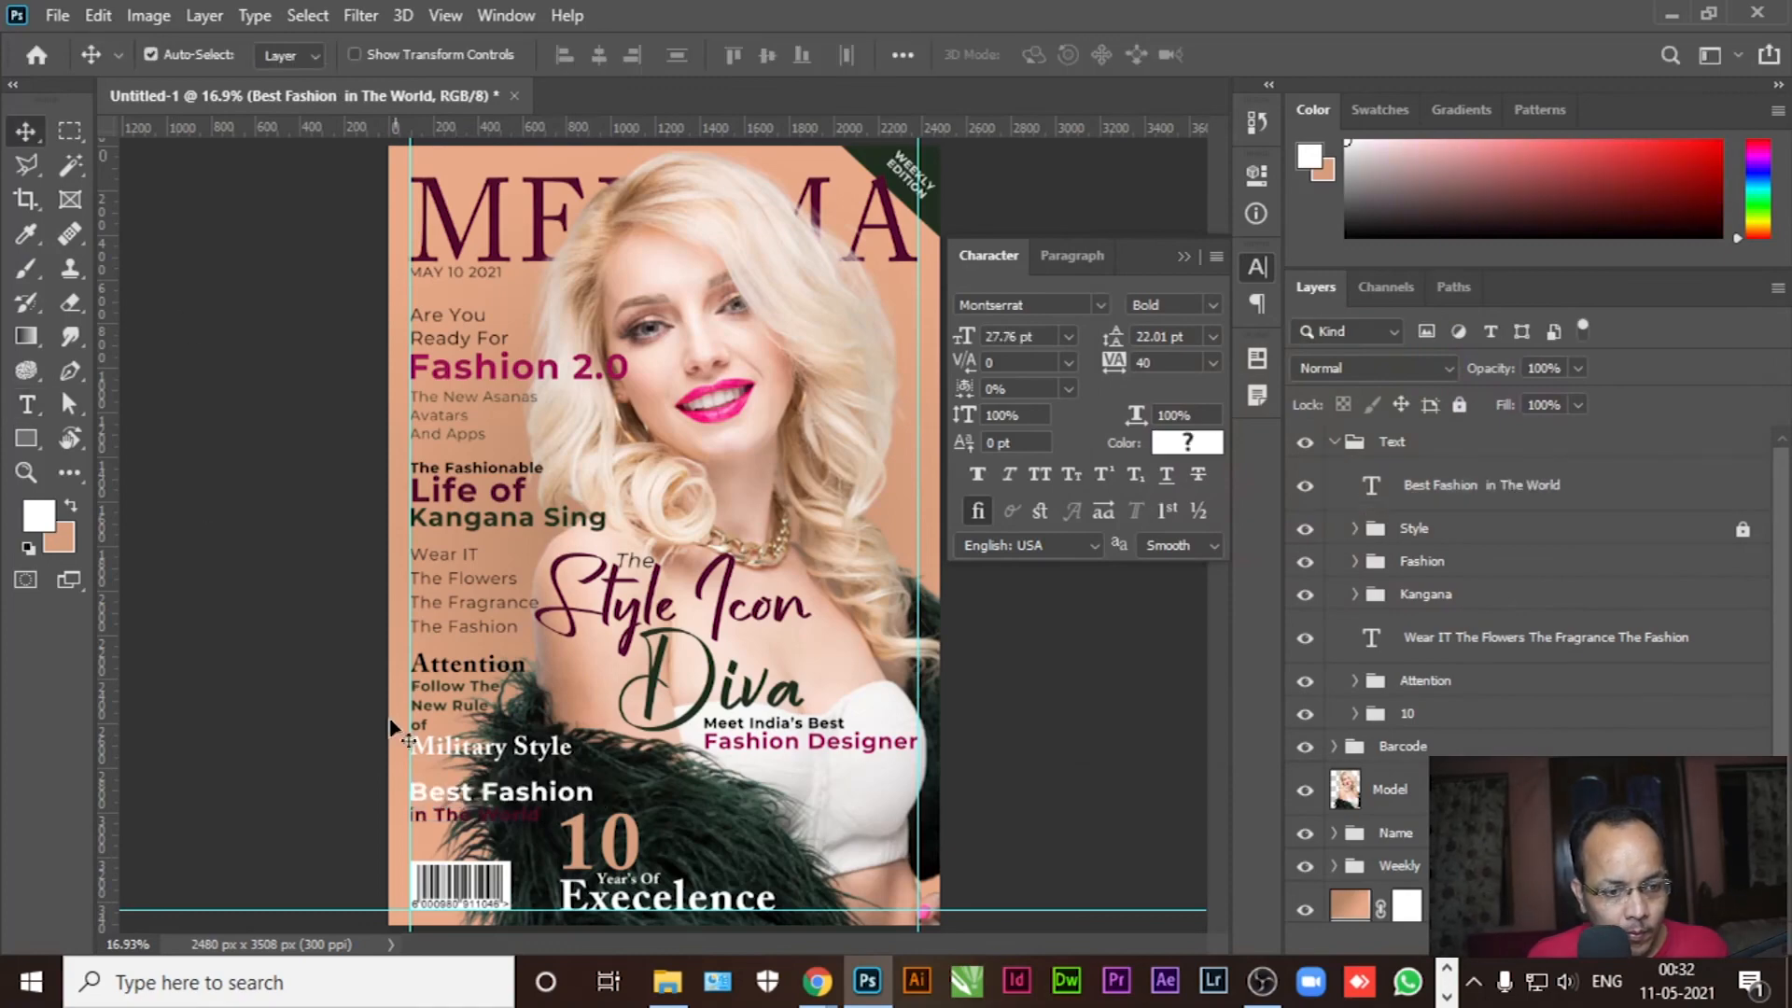
pyautogui.scroll(5, 446, 875)
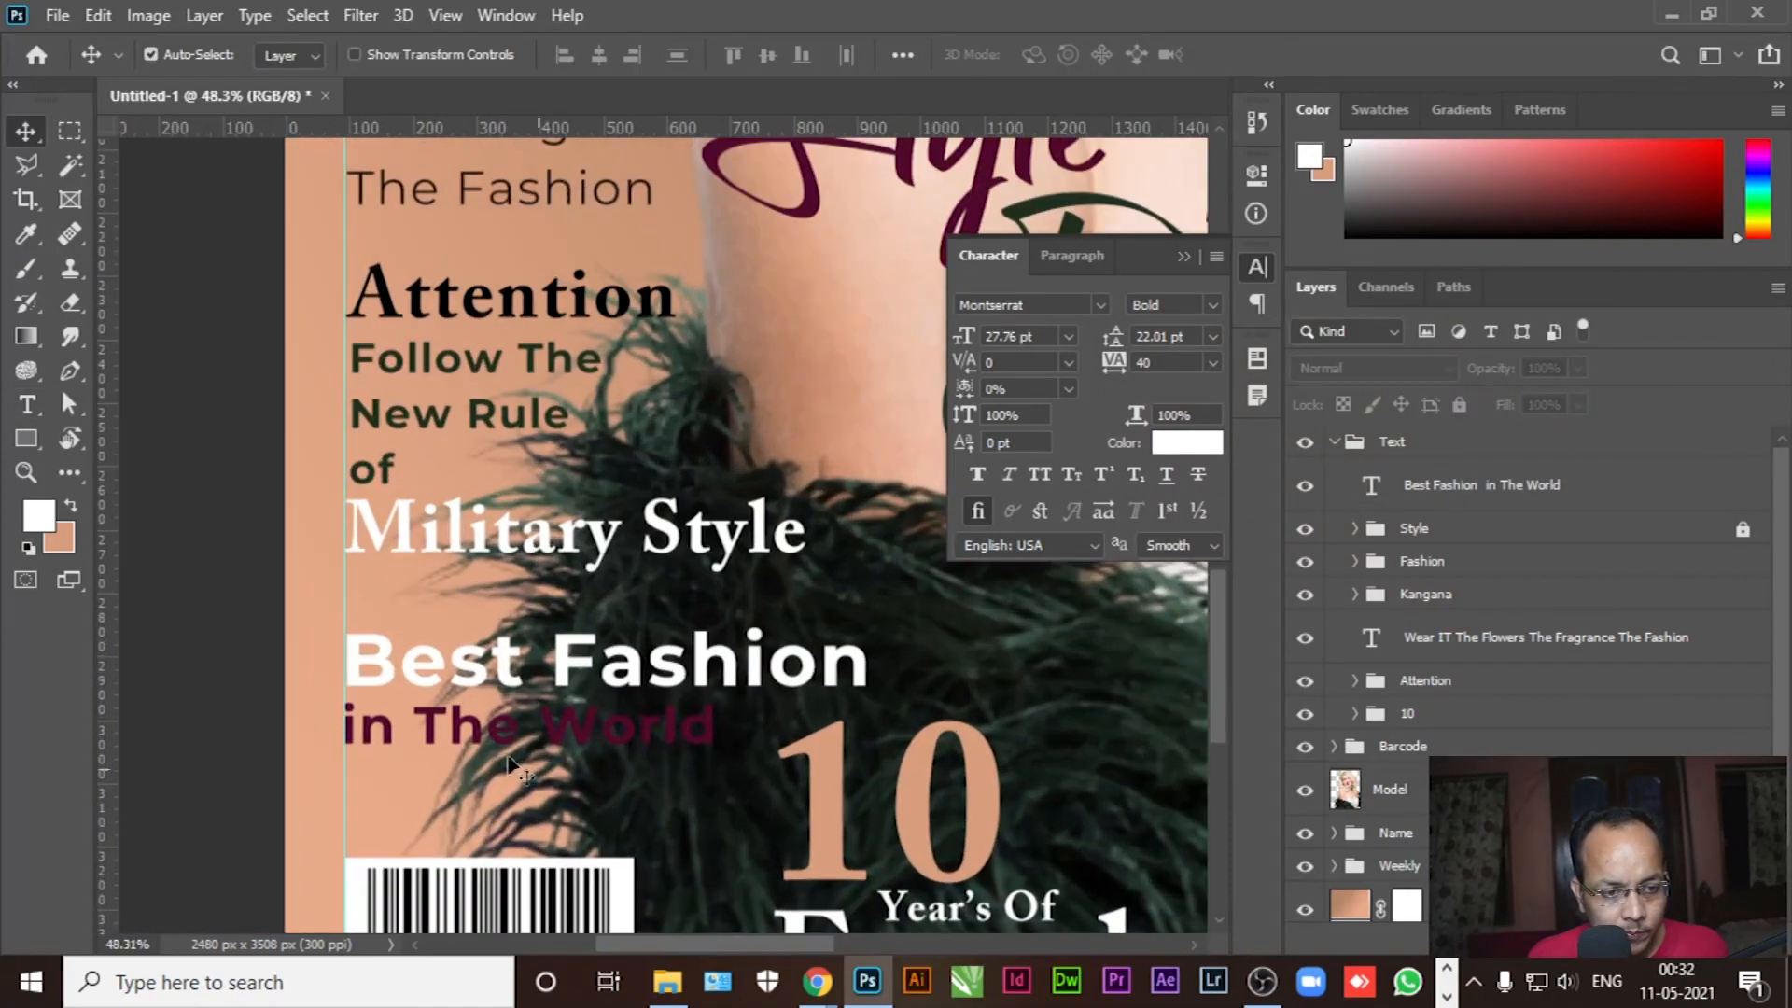
# Draw a dark maroon rectangle over 'in The World' and stack Rectangle 3 beneath the headline text
pyautogui.click(26, 437)
pyautogui.rightClick(26, 438)
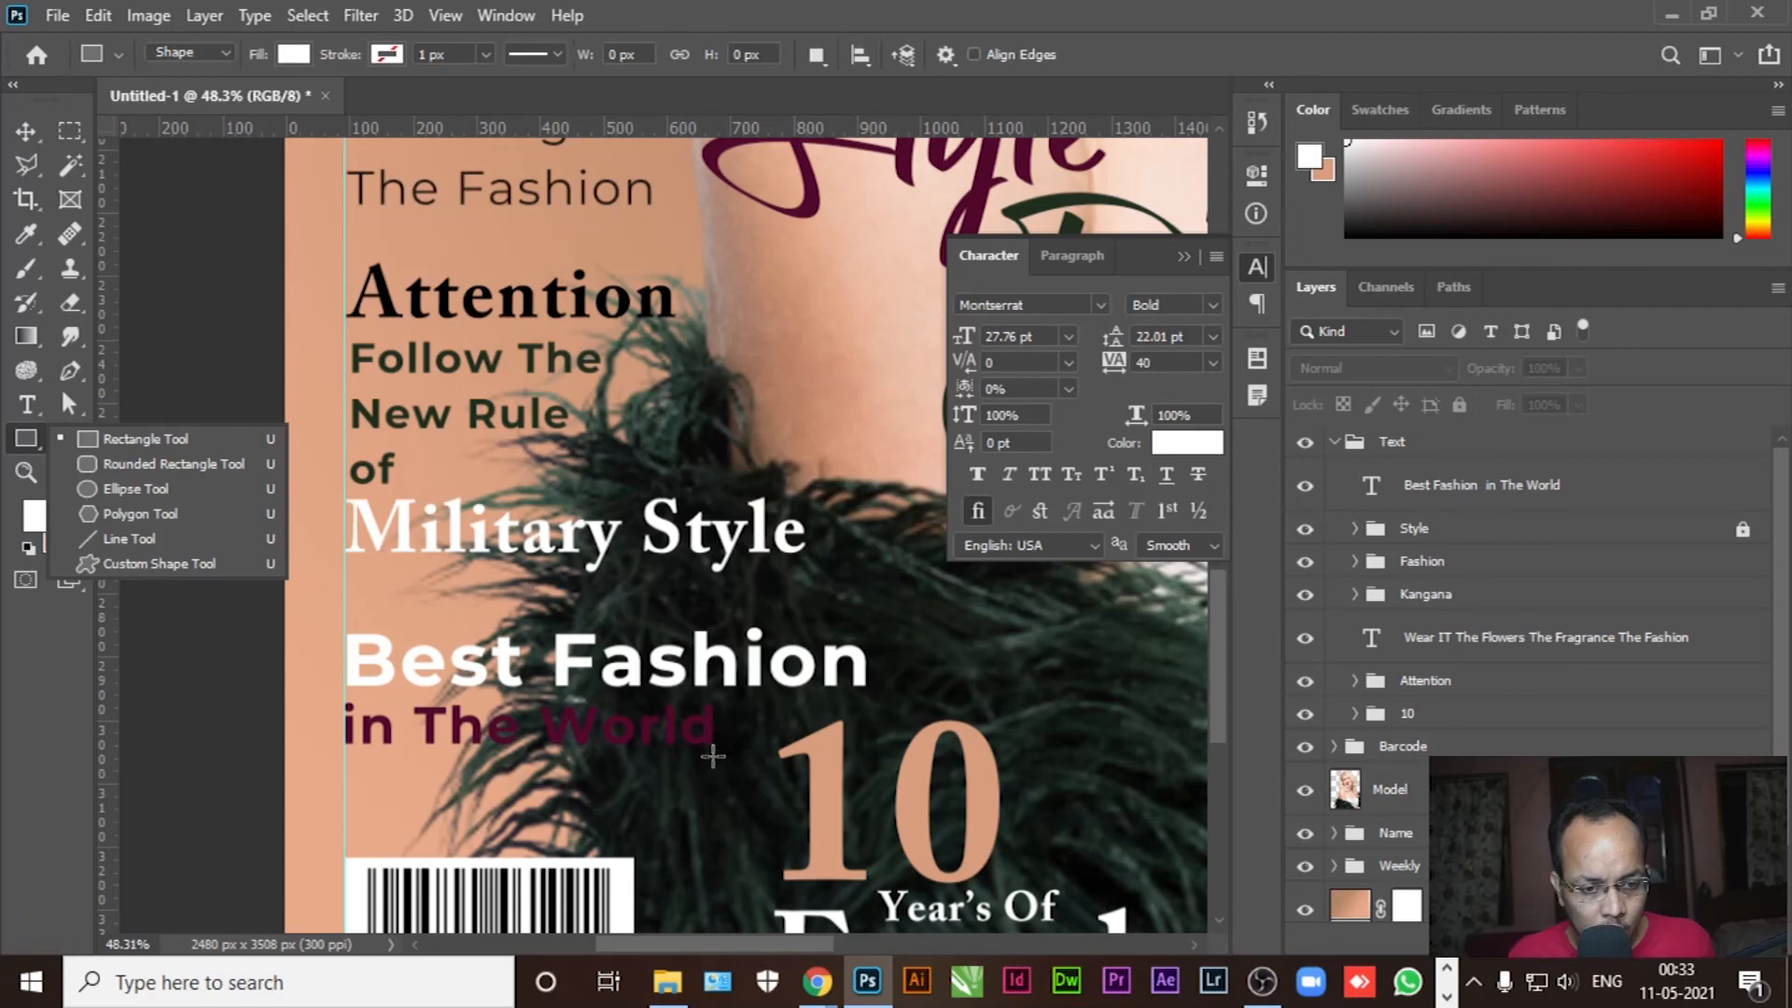
pyautogui.moveTo(716, 756); pyautogui.dragTo(345, 690)
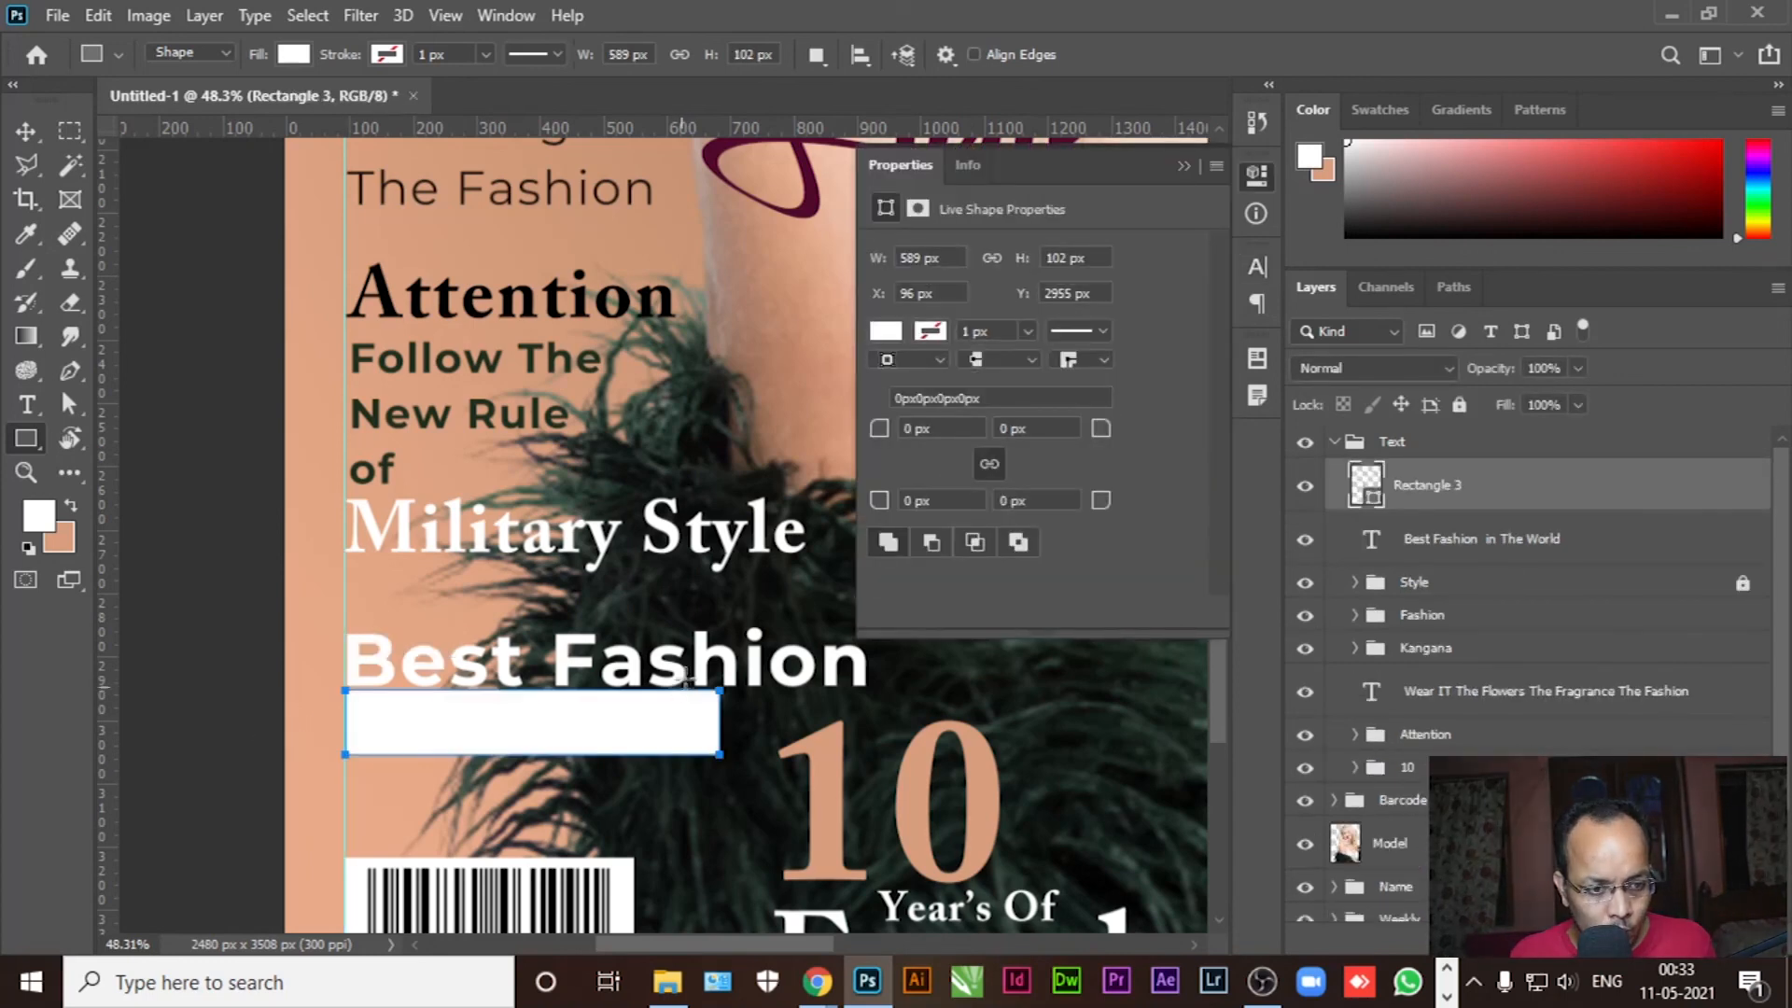
pyautogui.click(886, 332)
pyautogui.click(949, 471)
pyautogui.click(1184, 166)
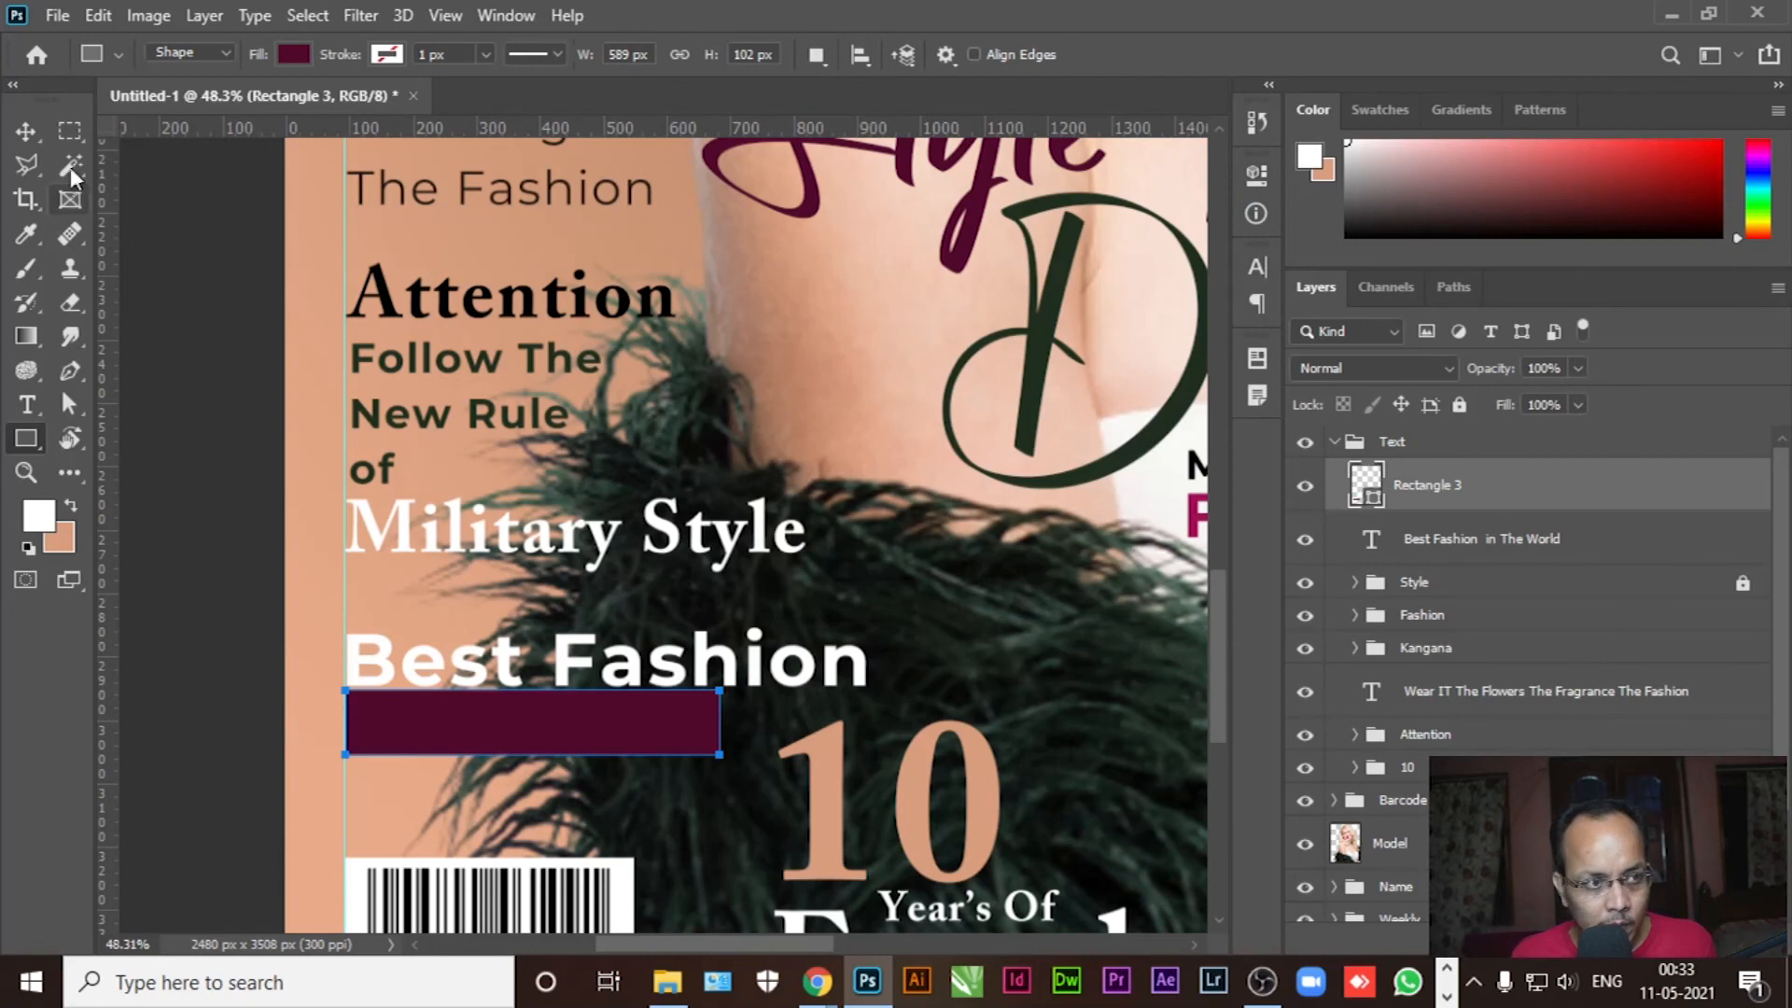
pyautogui.click(27, 131)
pyautogui.moveTo(1512, 504); pyautogui.dragTo(1486, 560)
# Make the 'in The World' line white
pyautogui.click(1456, 485)
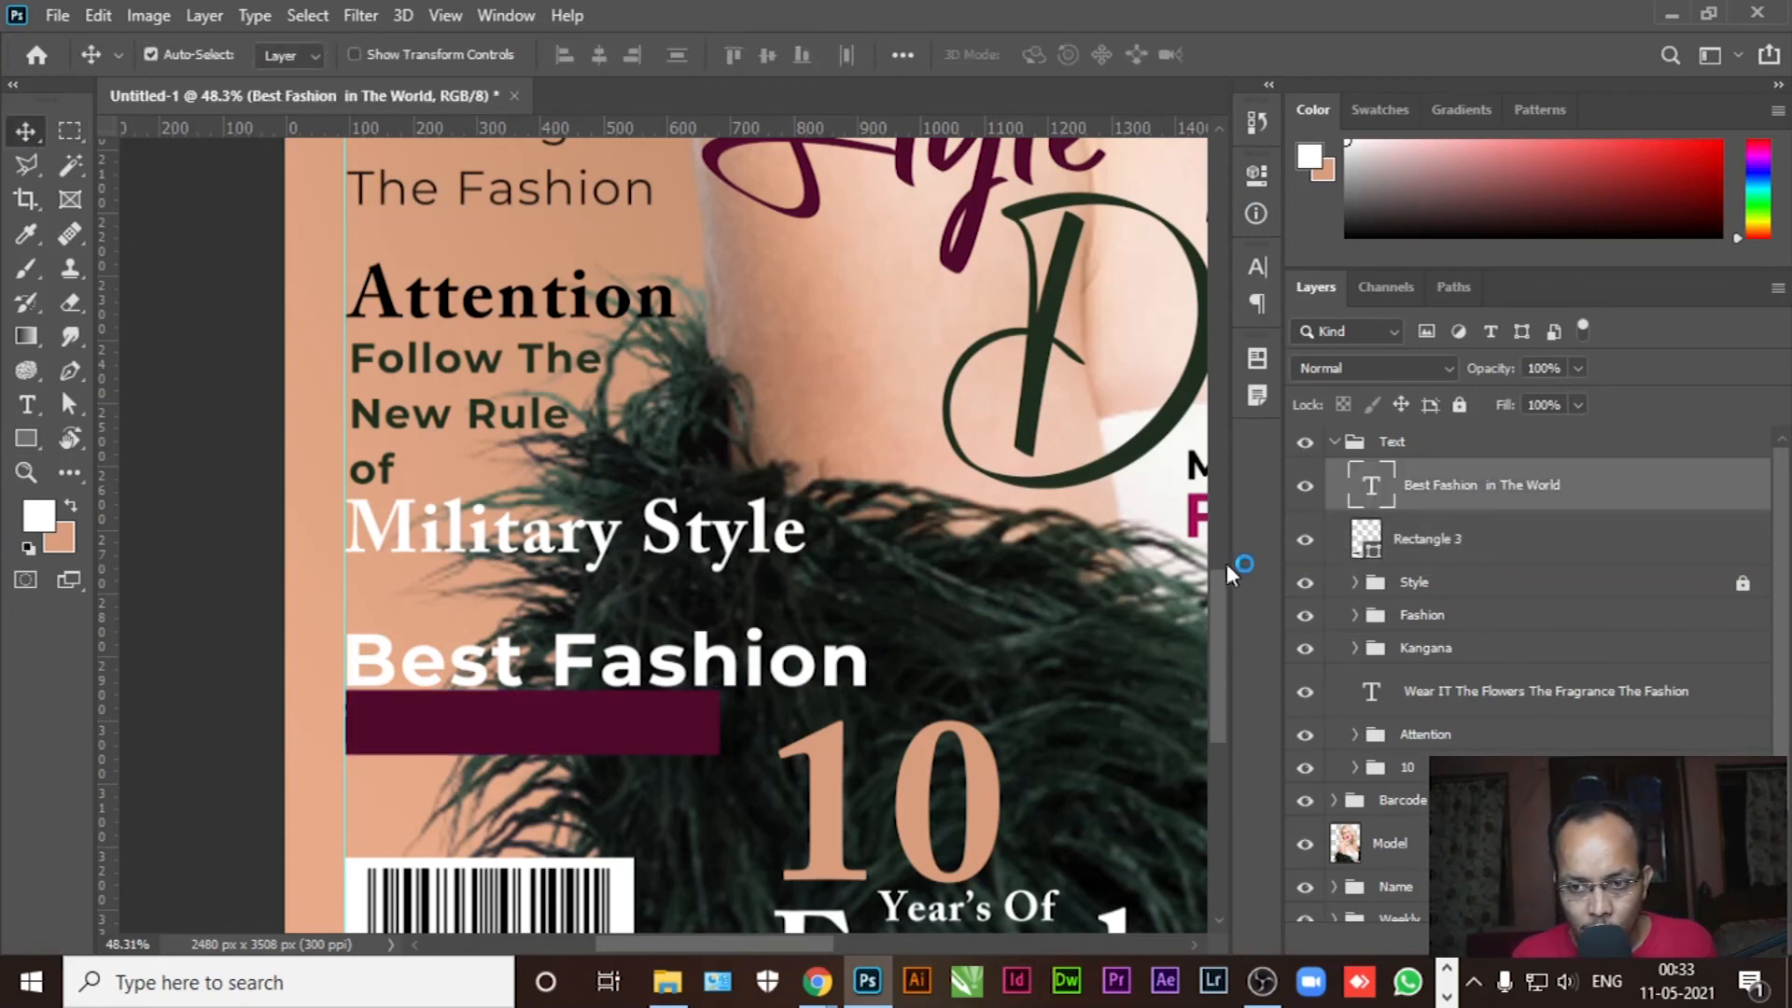
pyautogui.click(26, 404)
pyautogui.tripleClick(524, 732)
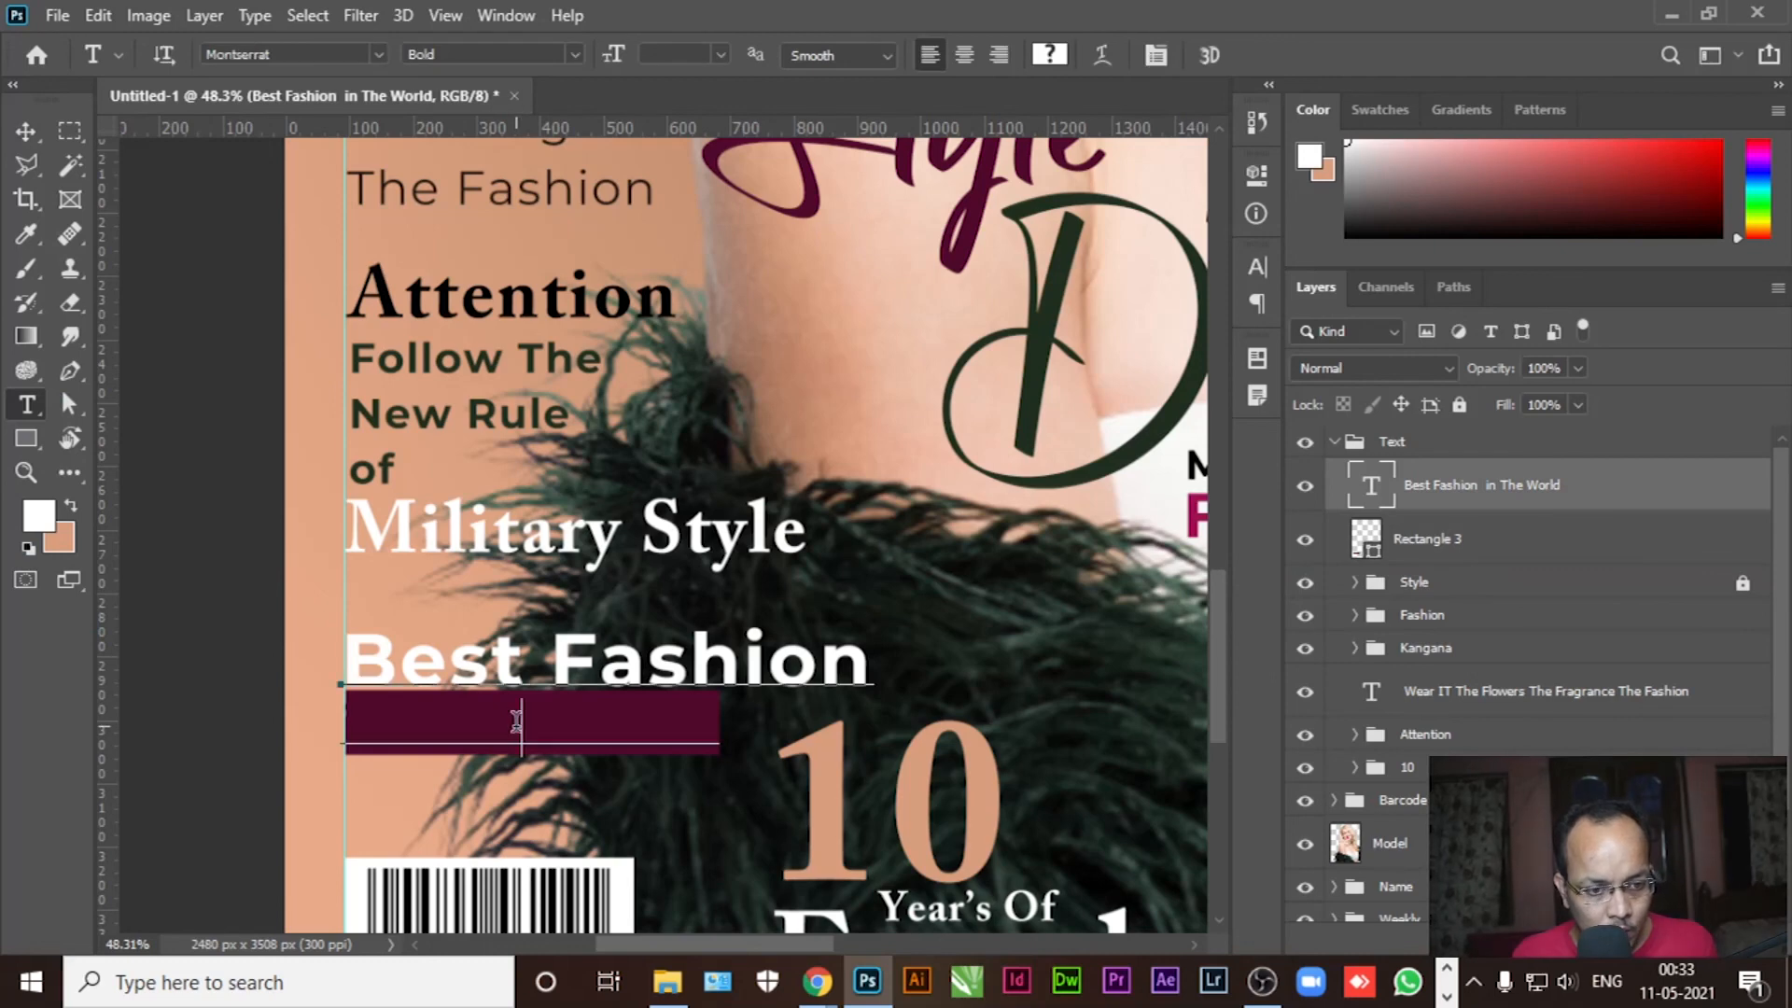
pyautogui.click(37, 523)
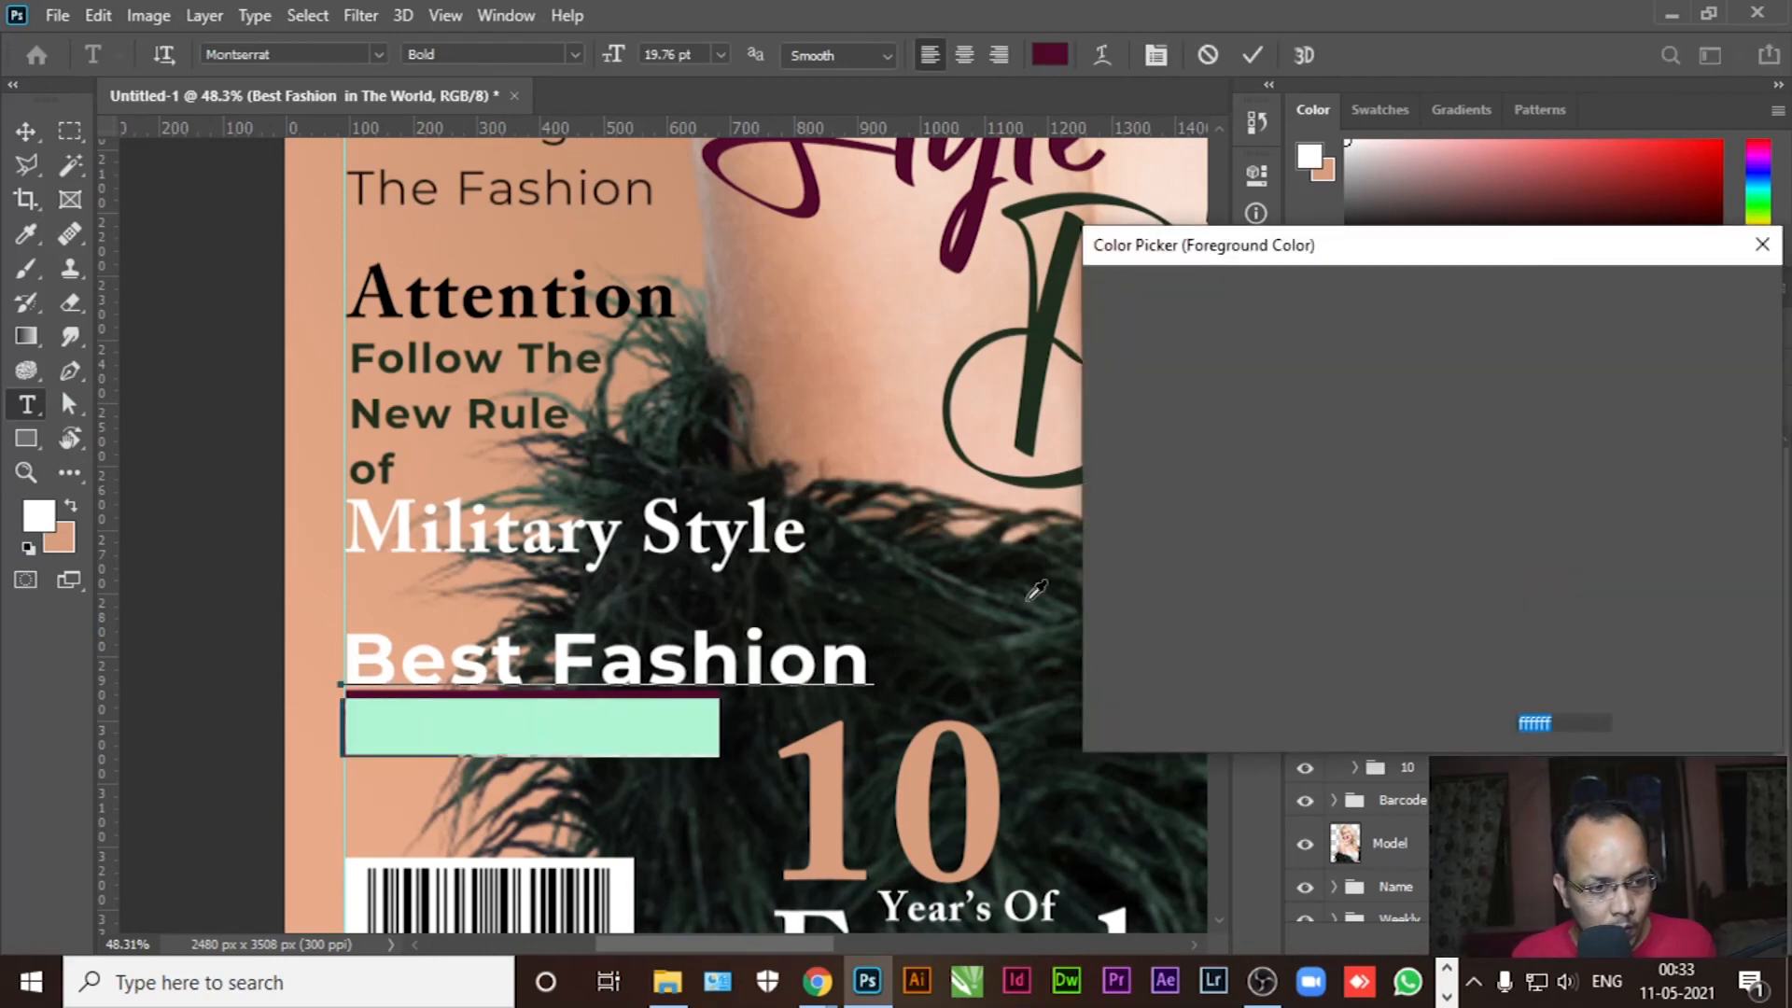
pyautogui.click(1666, 301)
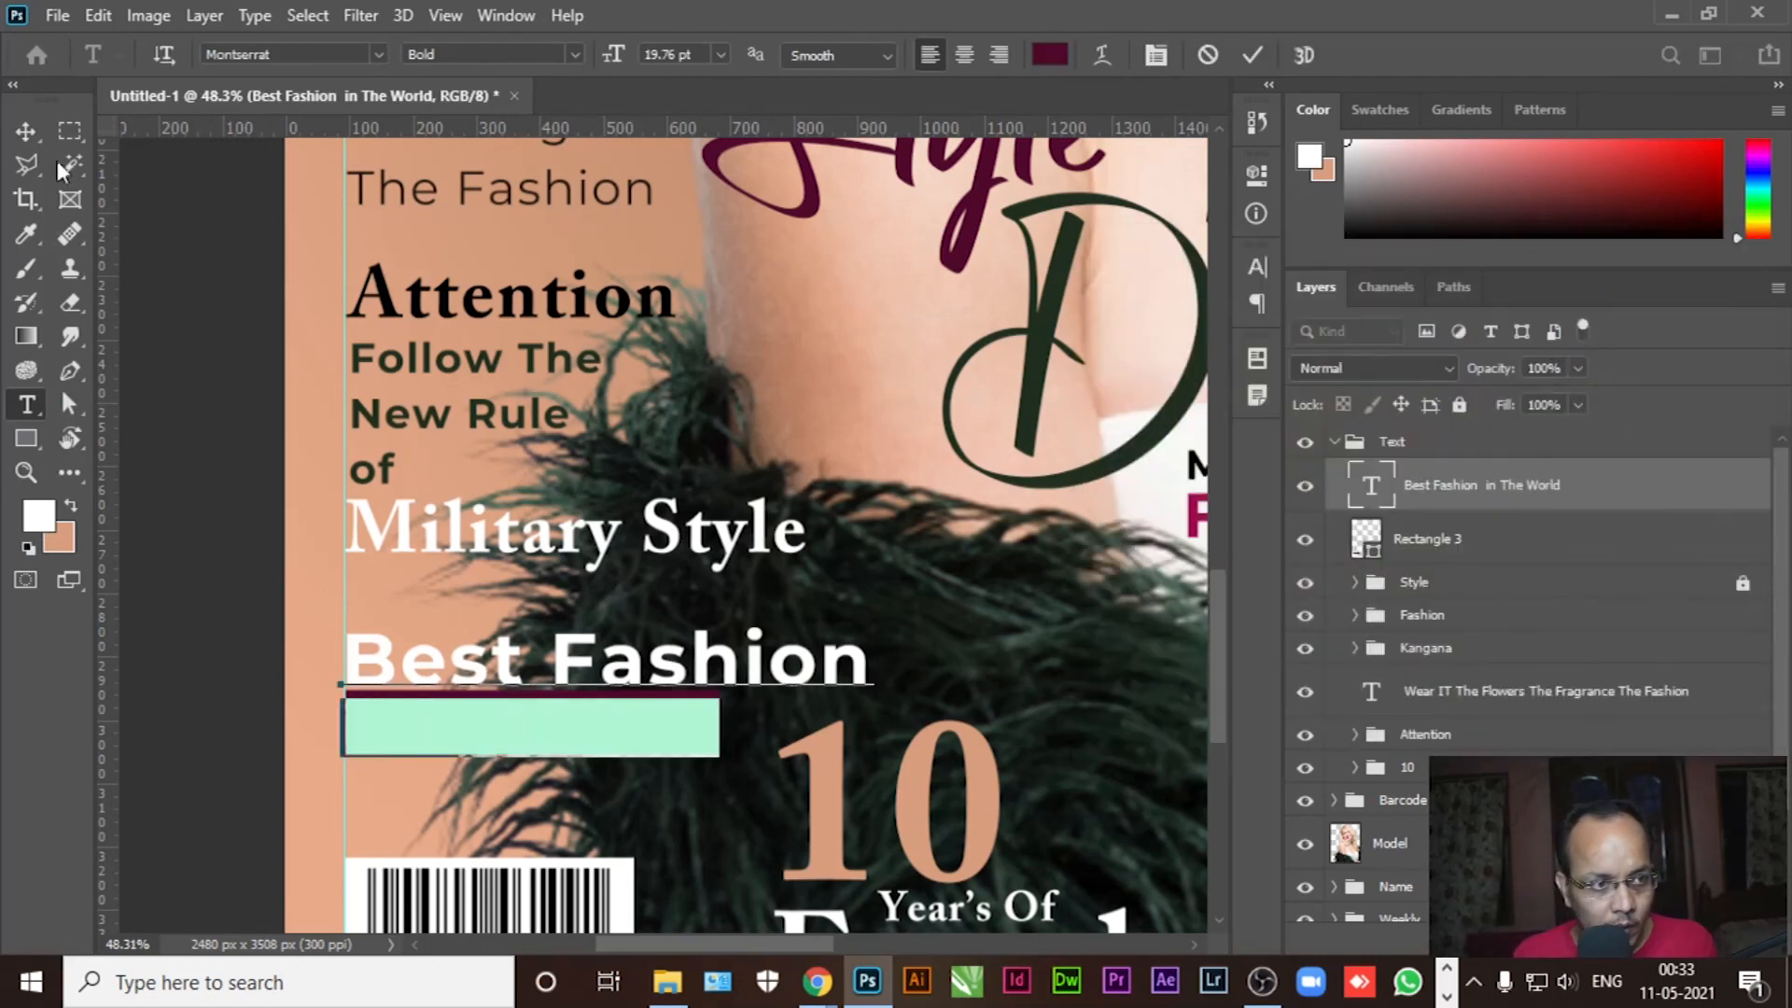
pyautogui.click(26, 131)
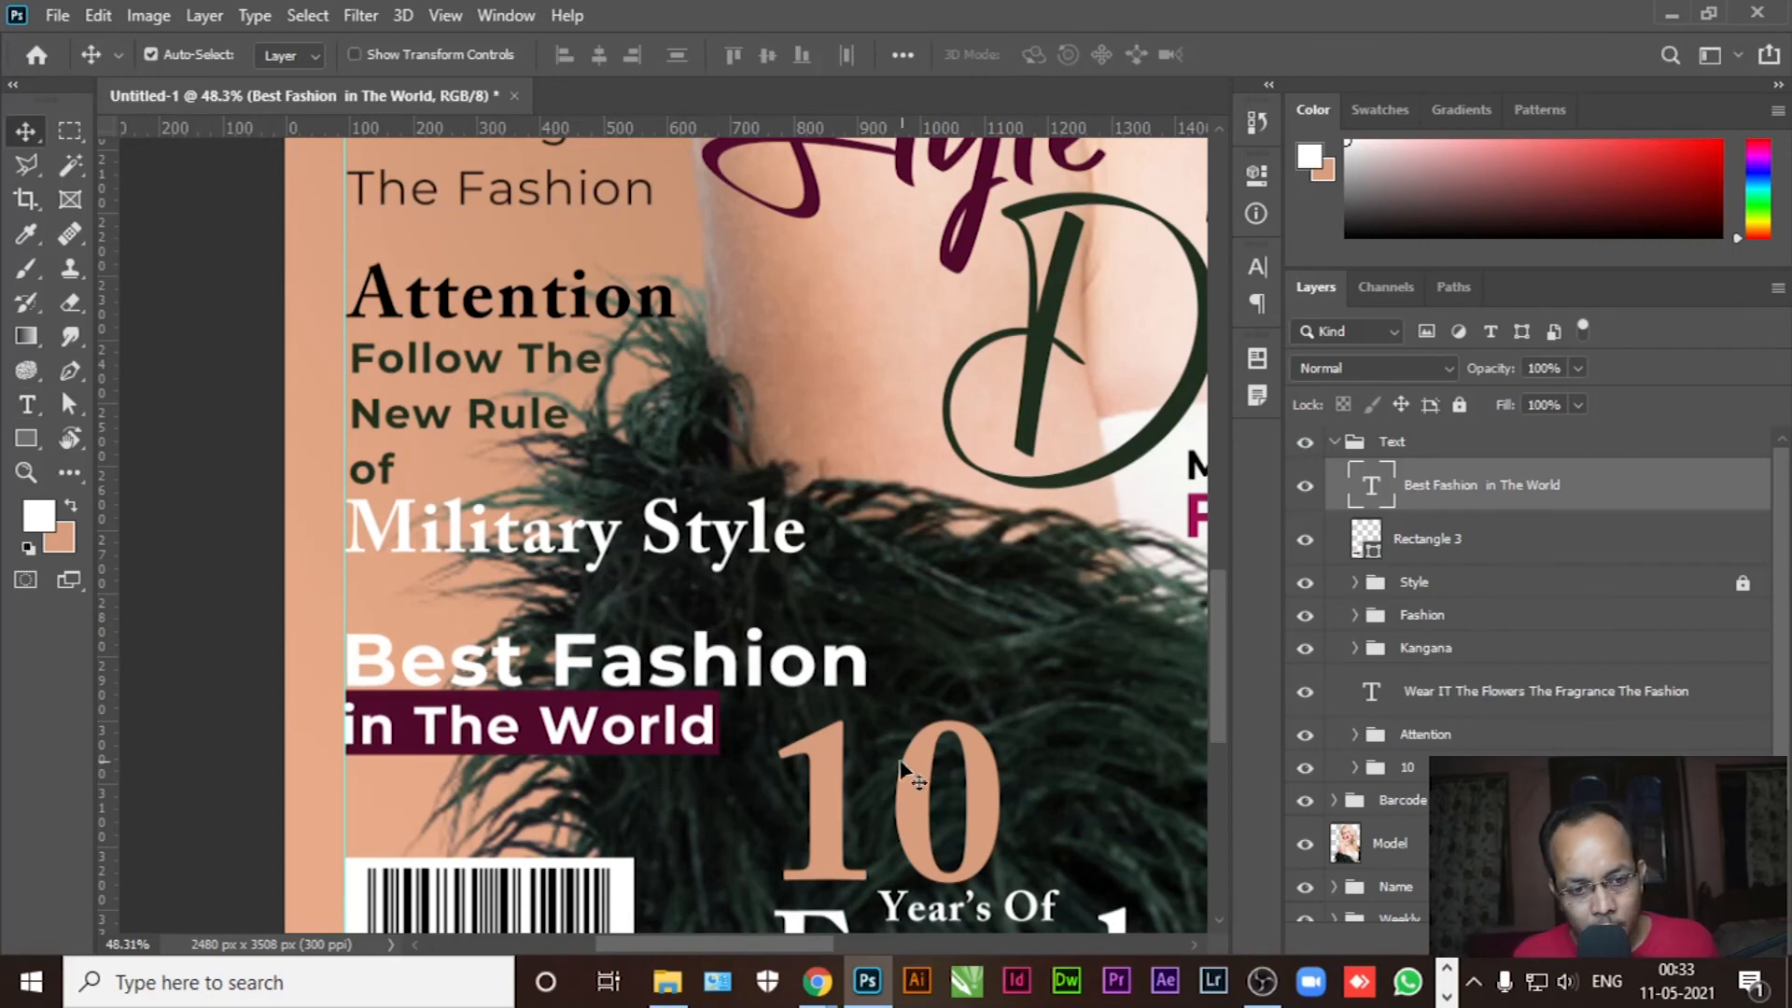
# Scale the maroon bar to 101.39% so it frames the headline's second line
pyautogui.scroll(3, 542, 775)
pyautogui.scroll(1, 539, 770)
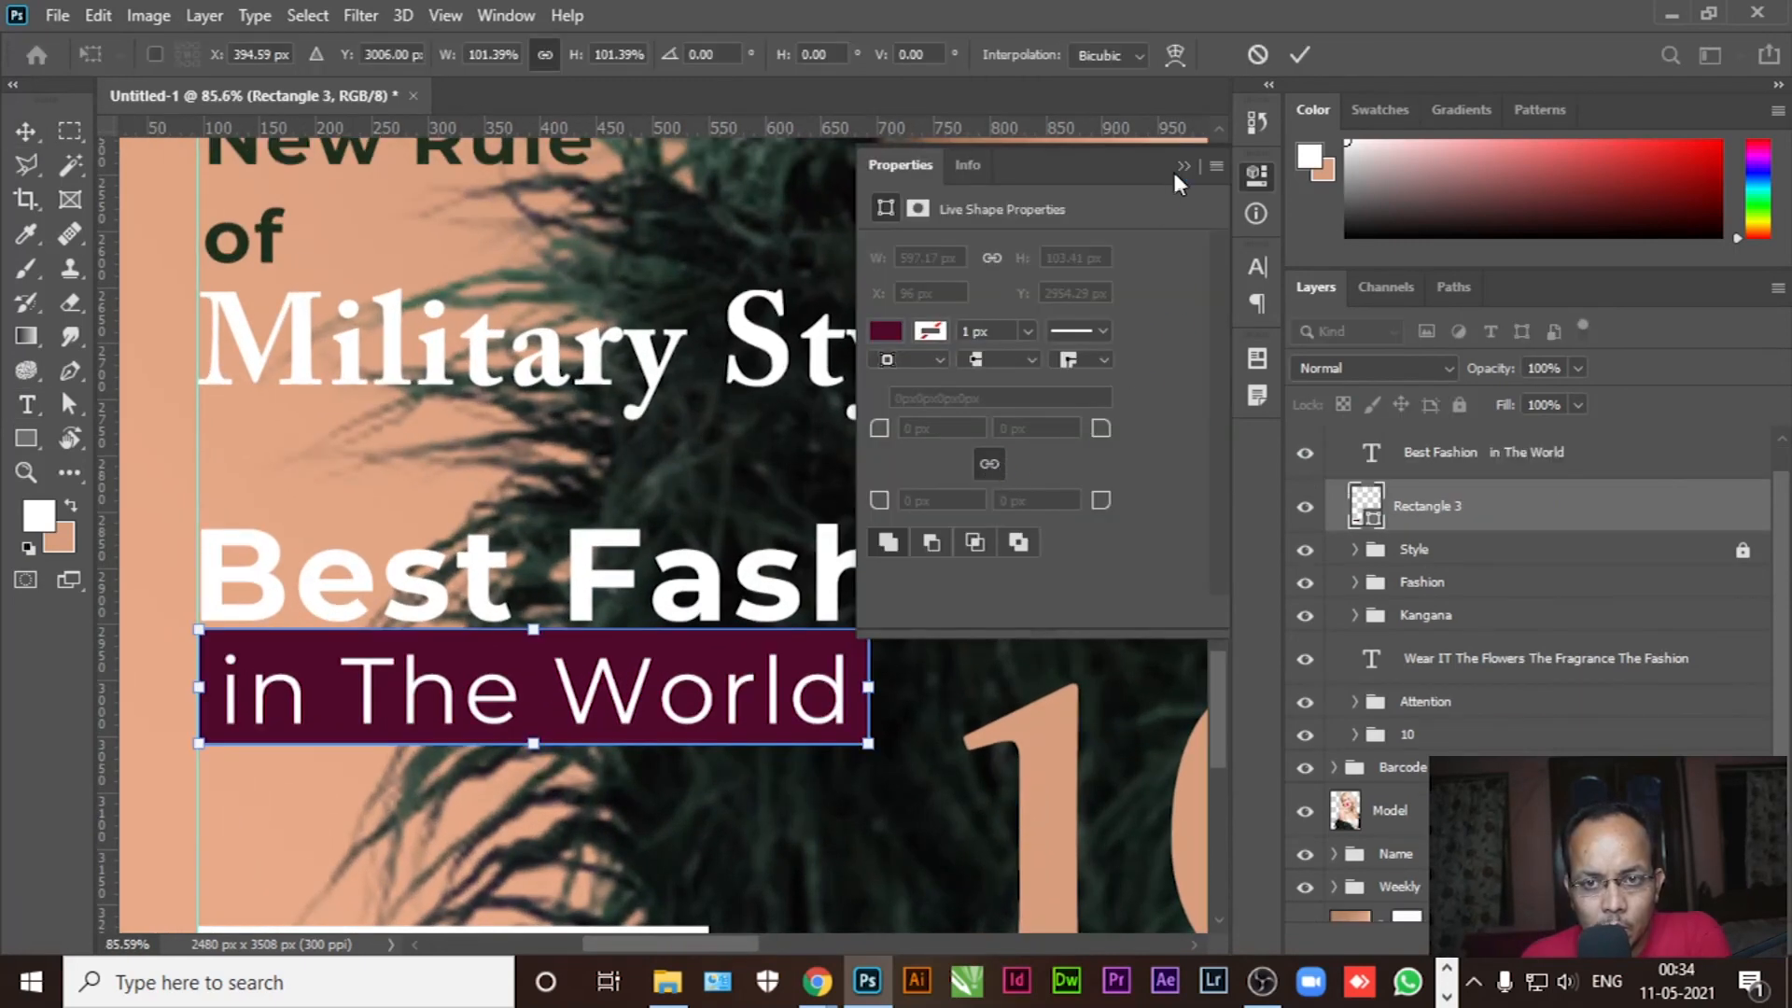
pyautogui.click(1180, 168)
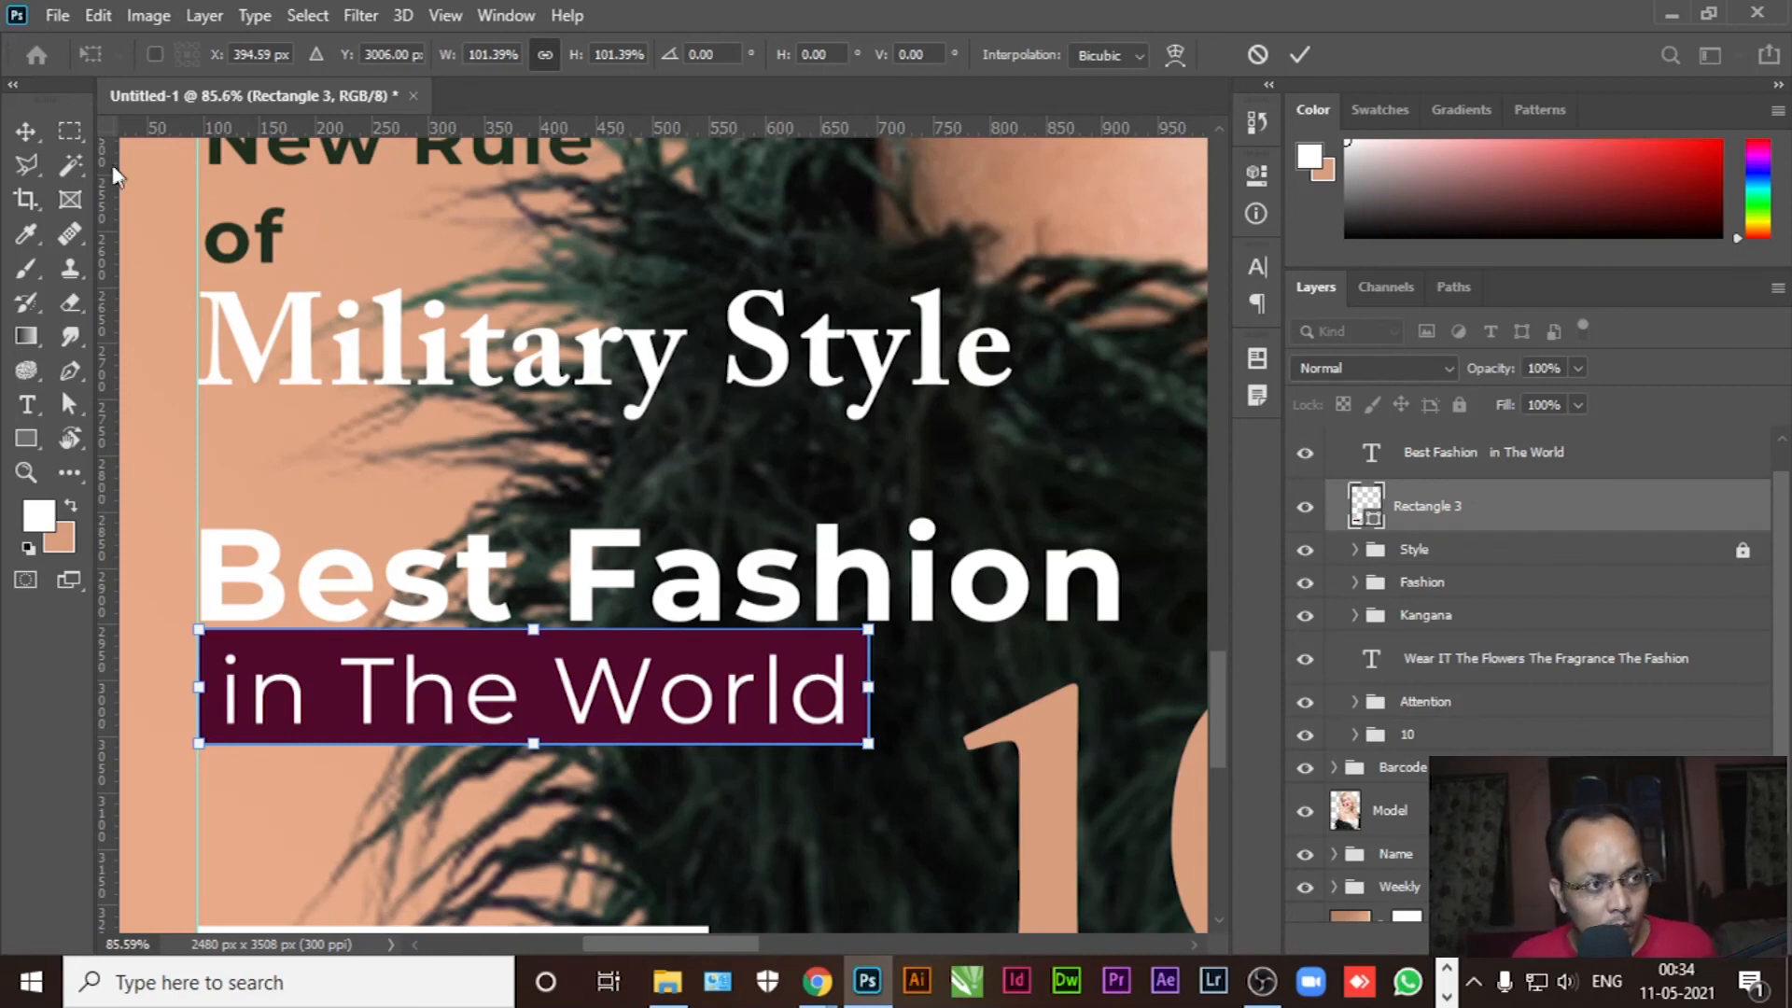
pyautogui.click(25, 131)
pyautogui.click(128, 313)
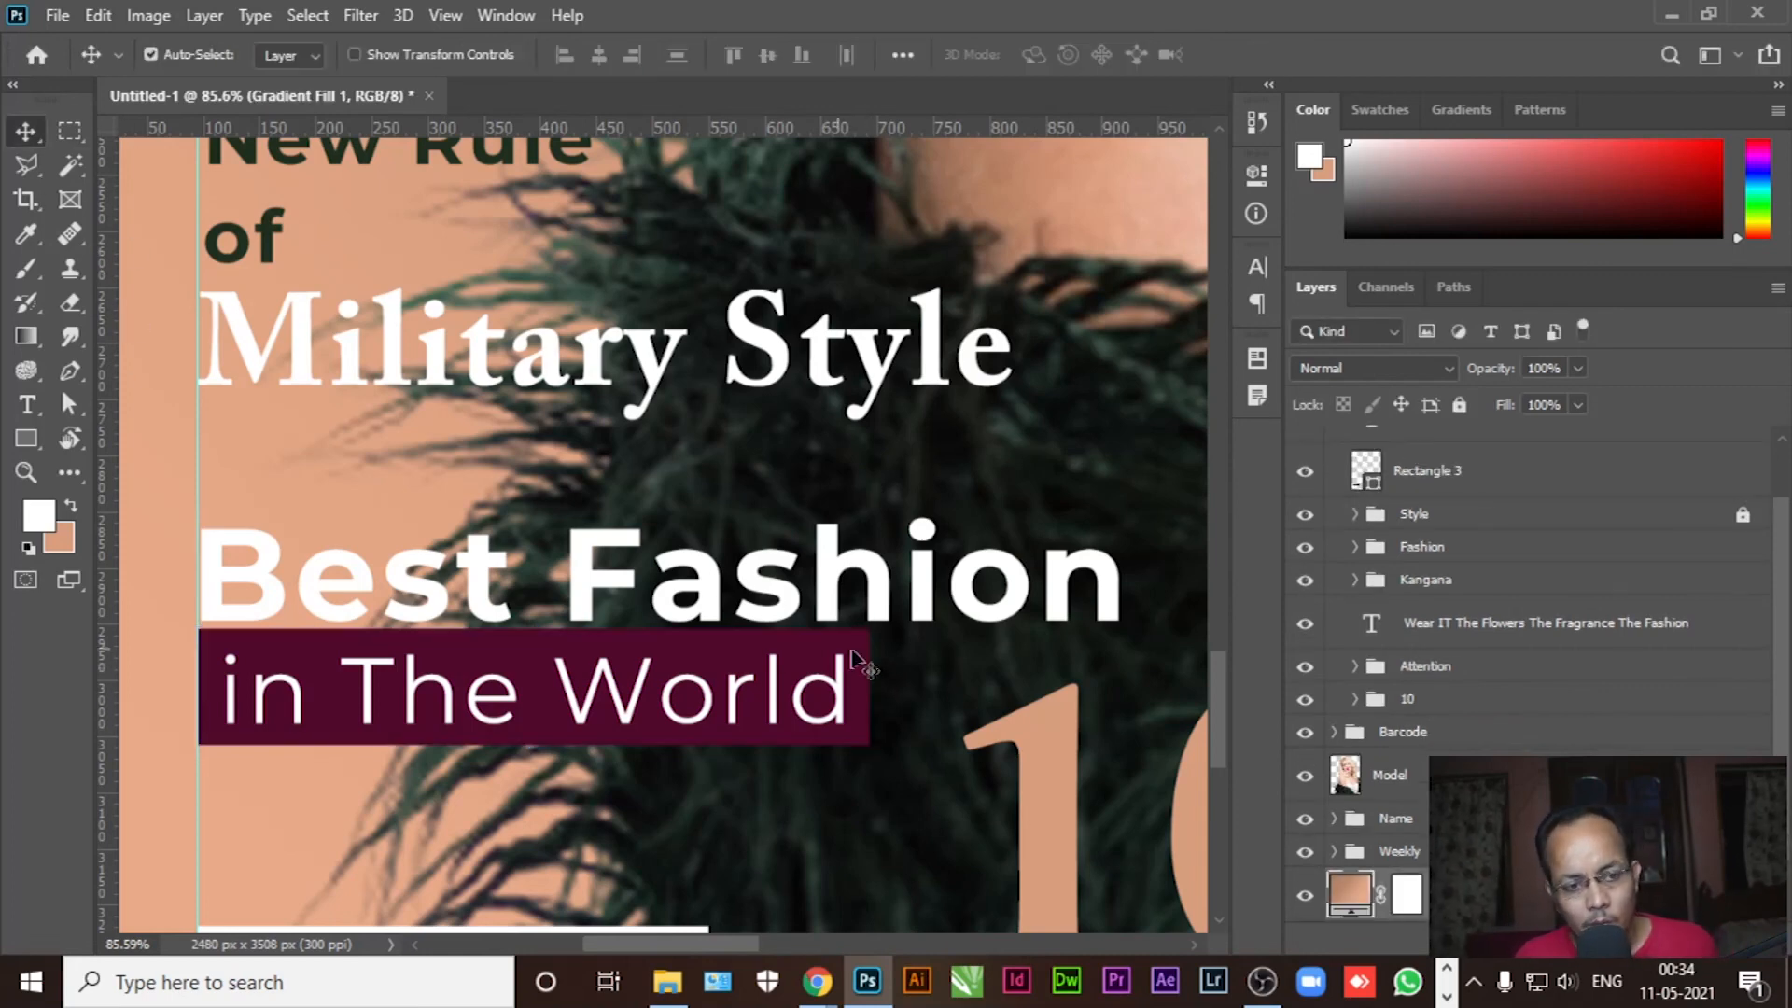
# Fit the whole cover in the window and preview it full screen without panels
pyautogui.hotkey('ctrl', '0')
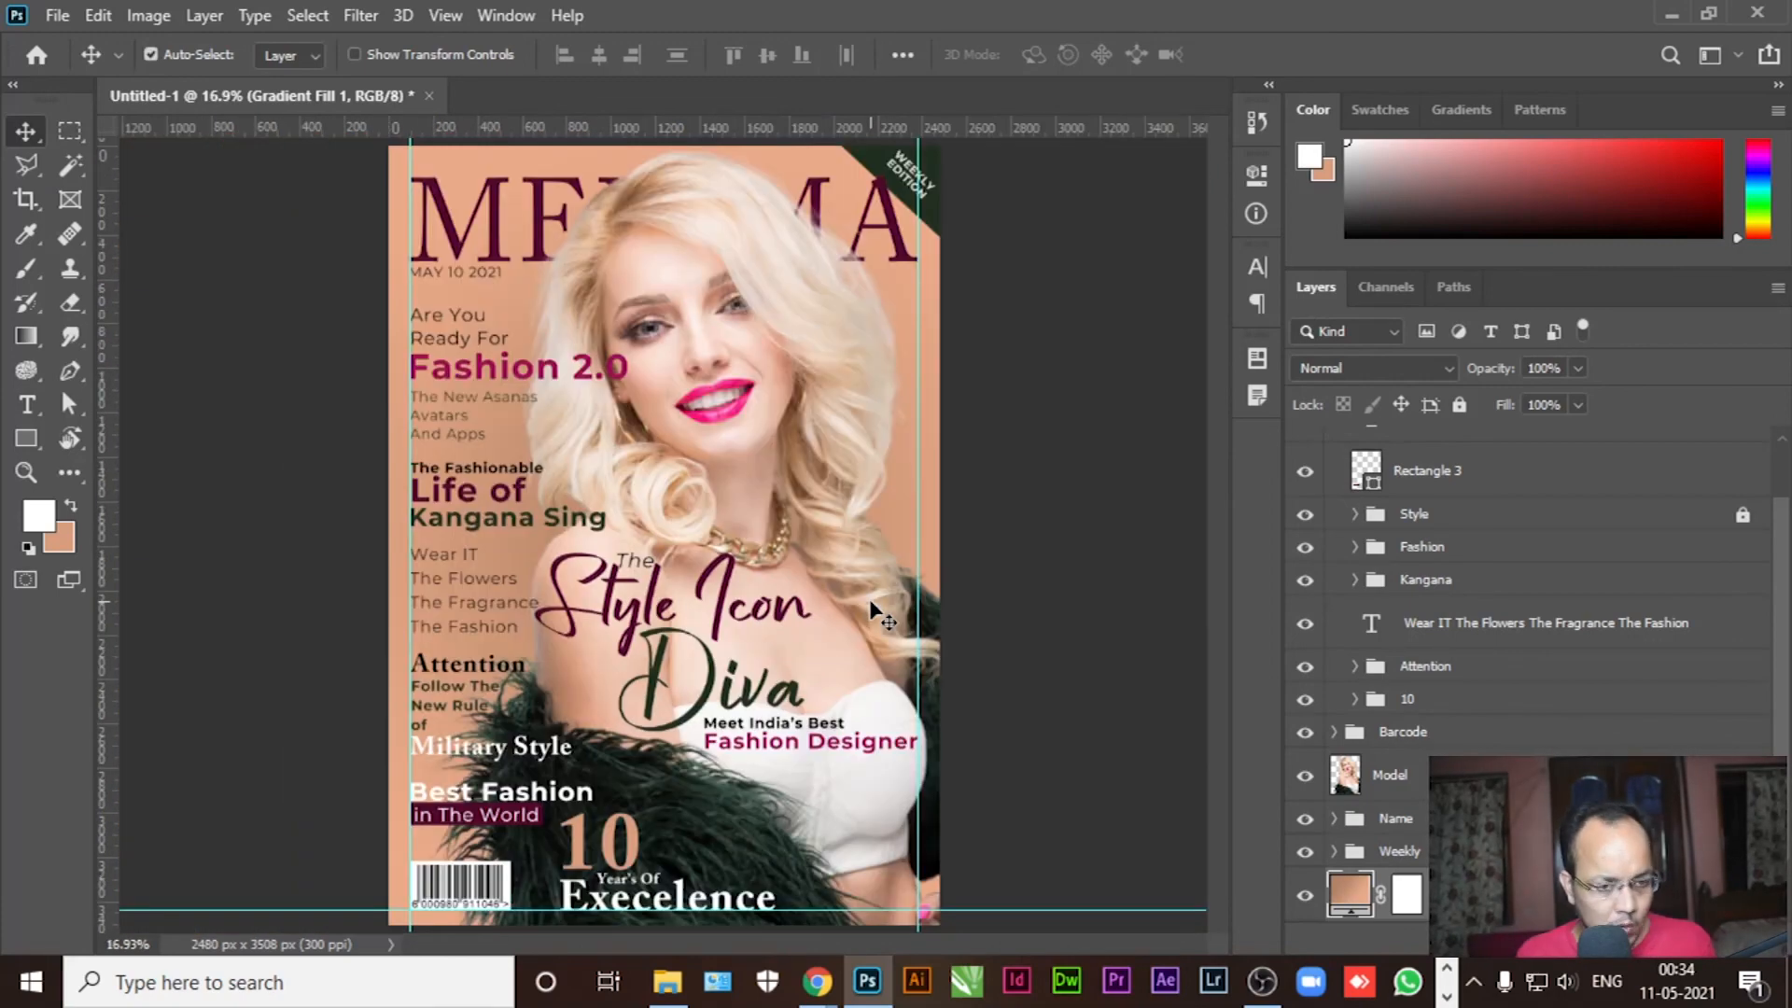
pyautogui.click(1025, 573)
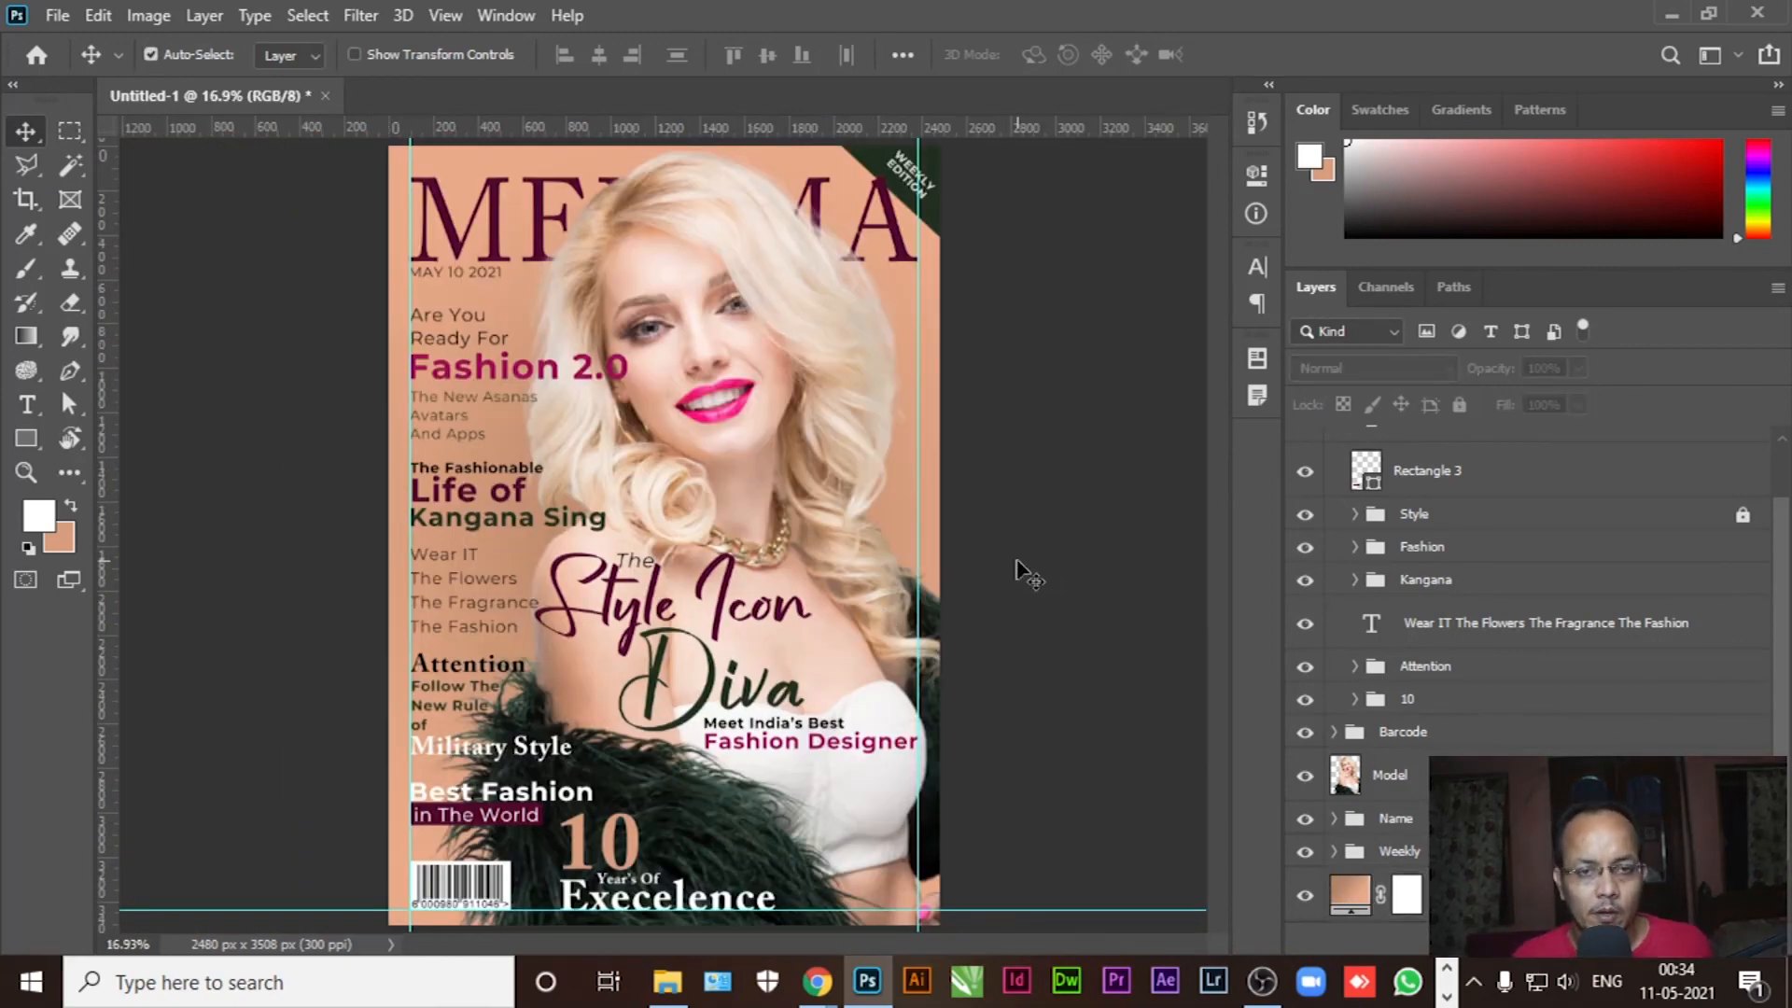
pyautogui.press('Tab')
pyautogui.press('f')
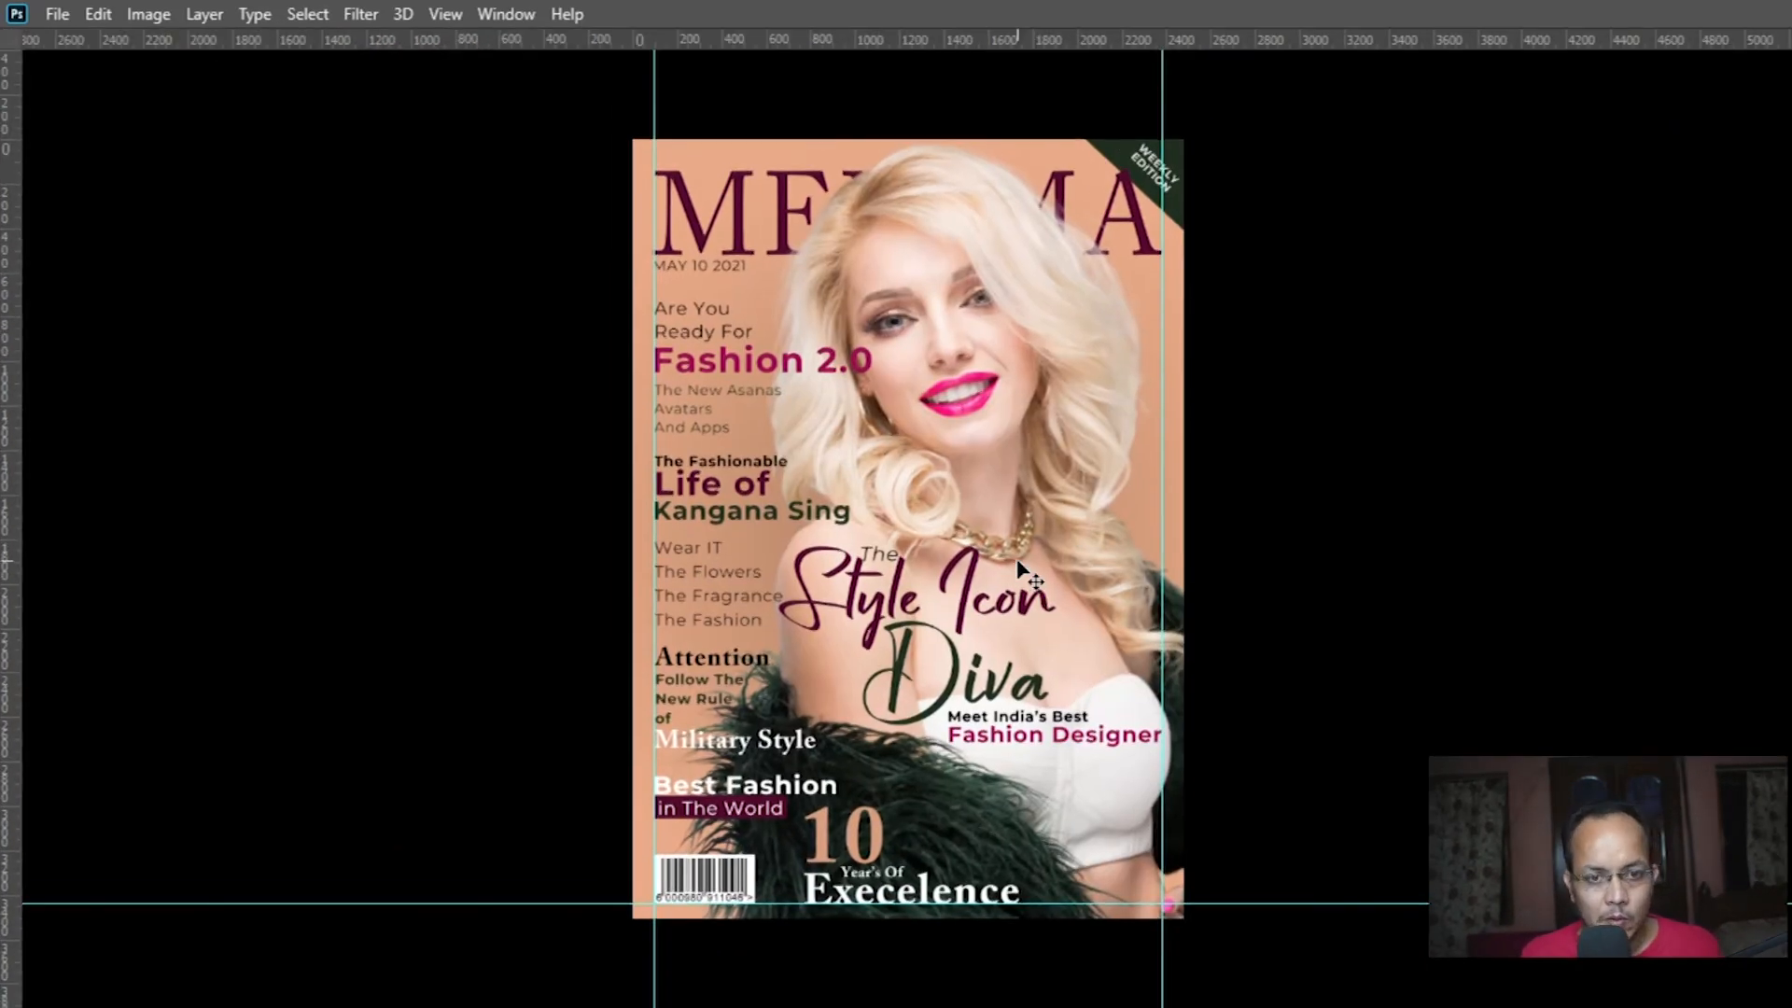